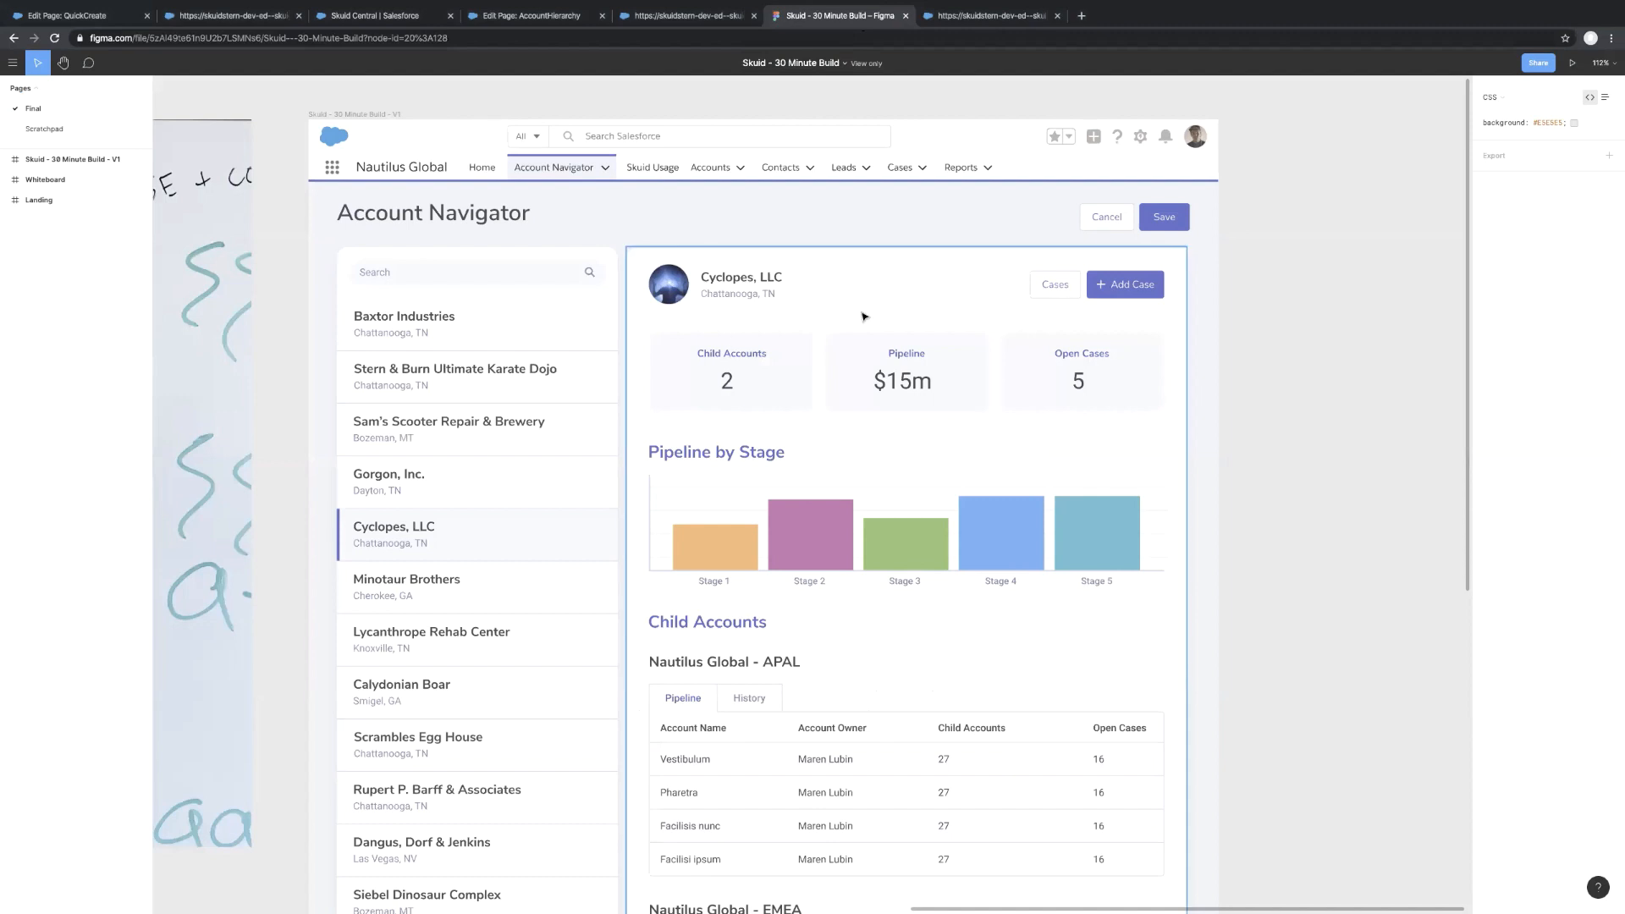
Switch from the Figma mockup to the finished account page and examine the history and pipeline opportunities of Nautilus Corp - EMEA
{"action": "left_click", "coordinate": [776, 378]}
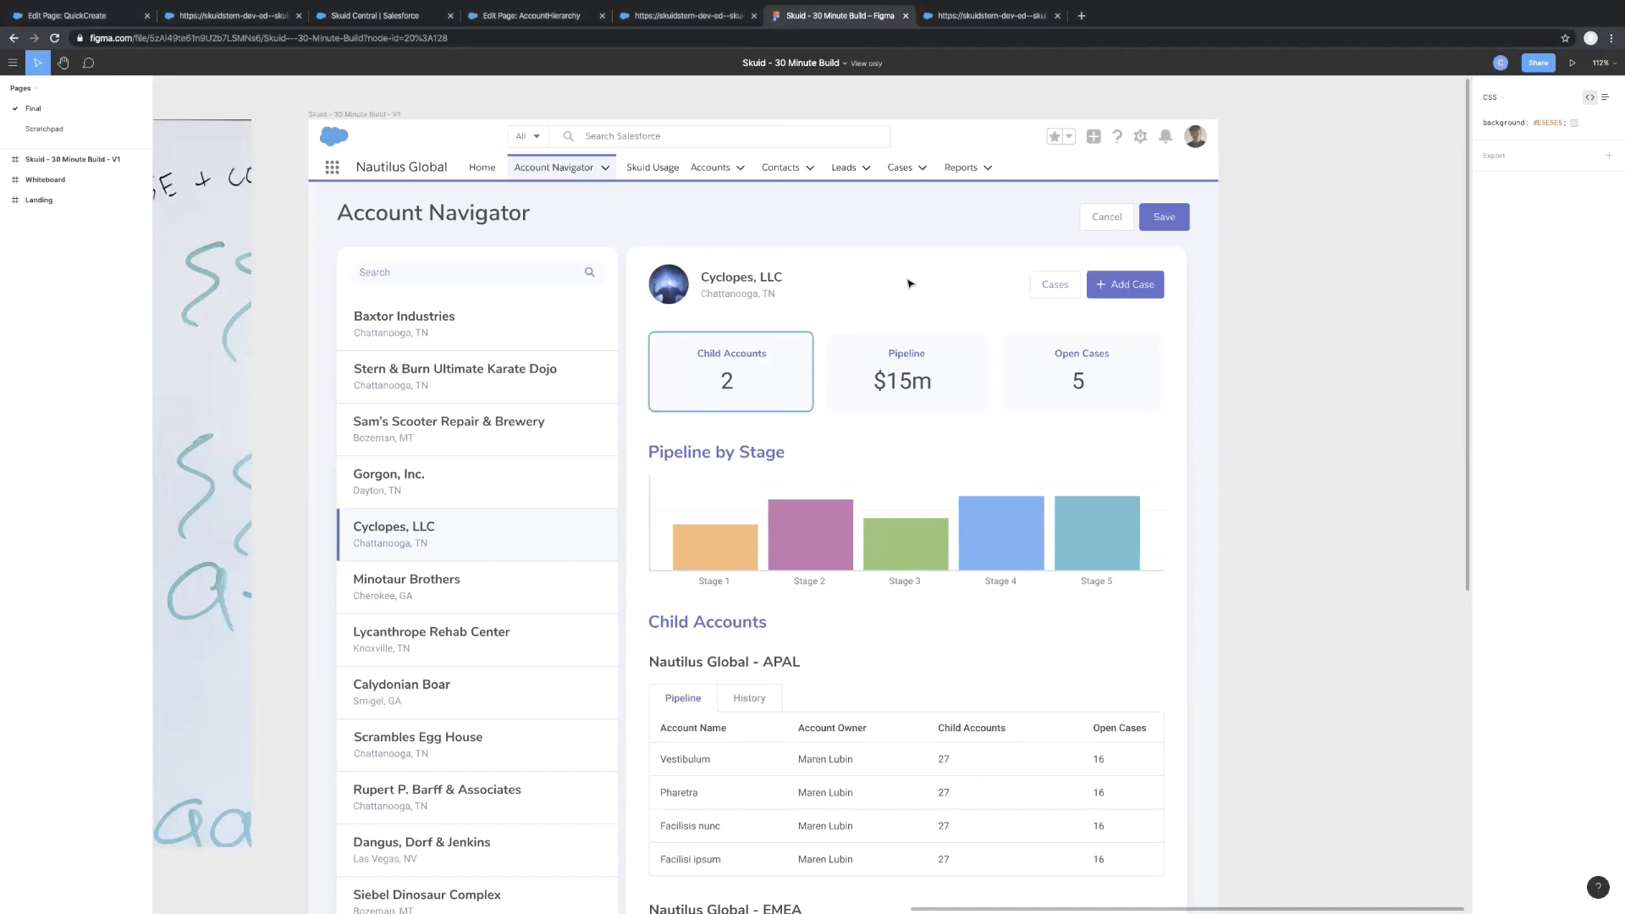
{"action": "left_click", "coordinate": [988, 17]}
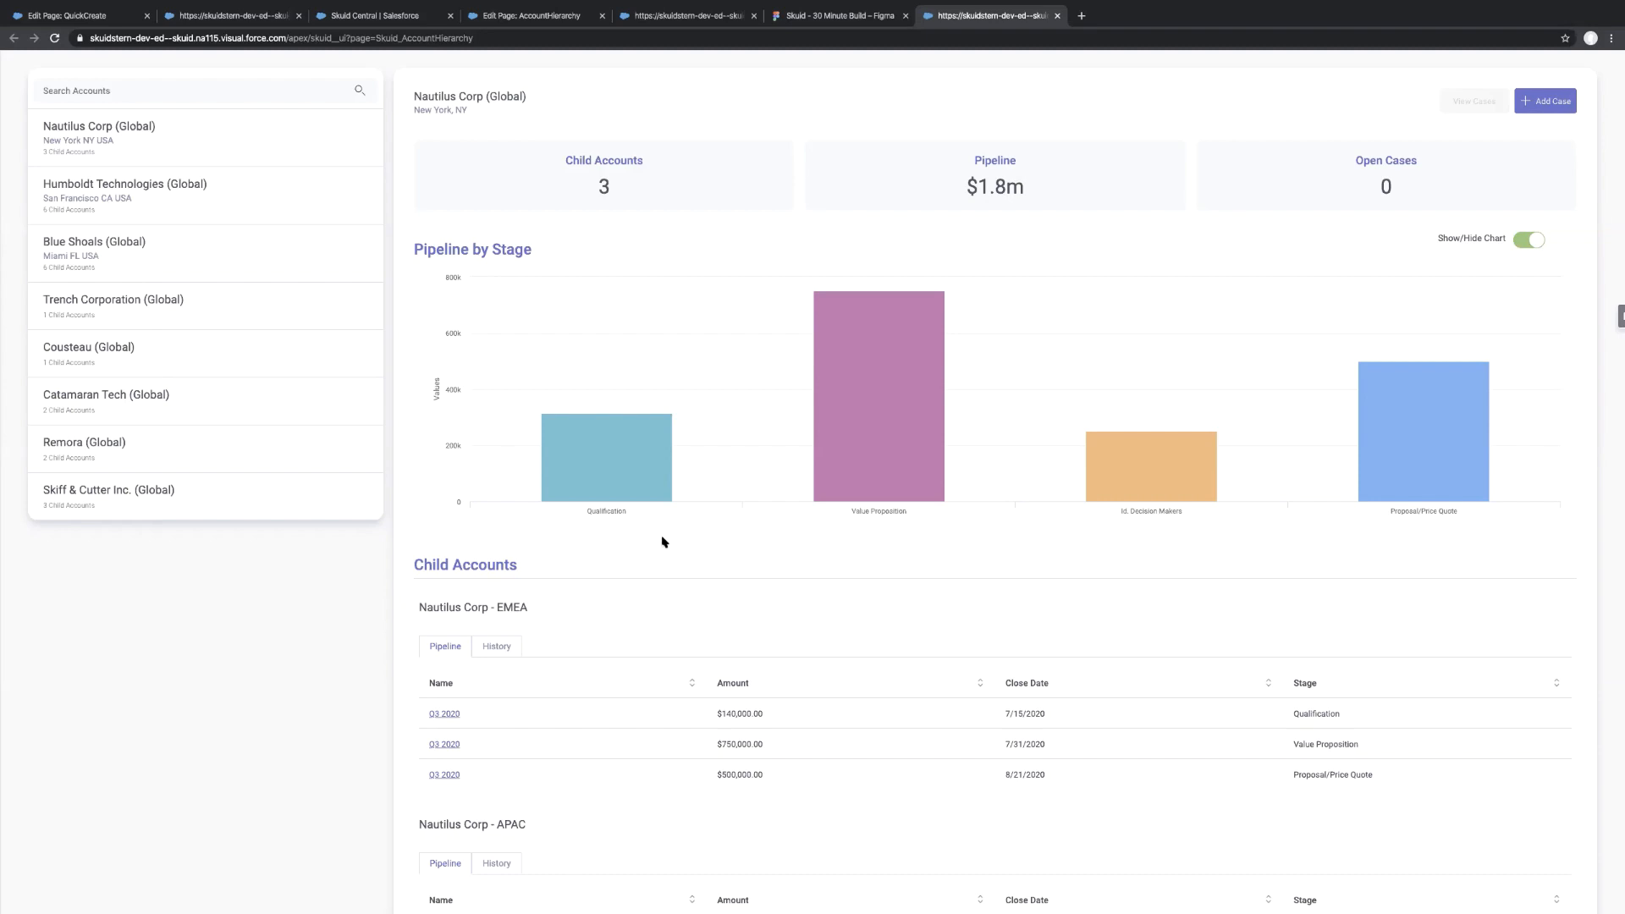
{"action": "scroll", "coordinate": [656, 562], "scroll_direction": "down", "scroll_amount": 5}
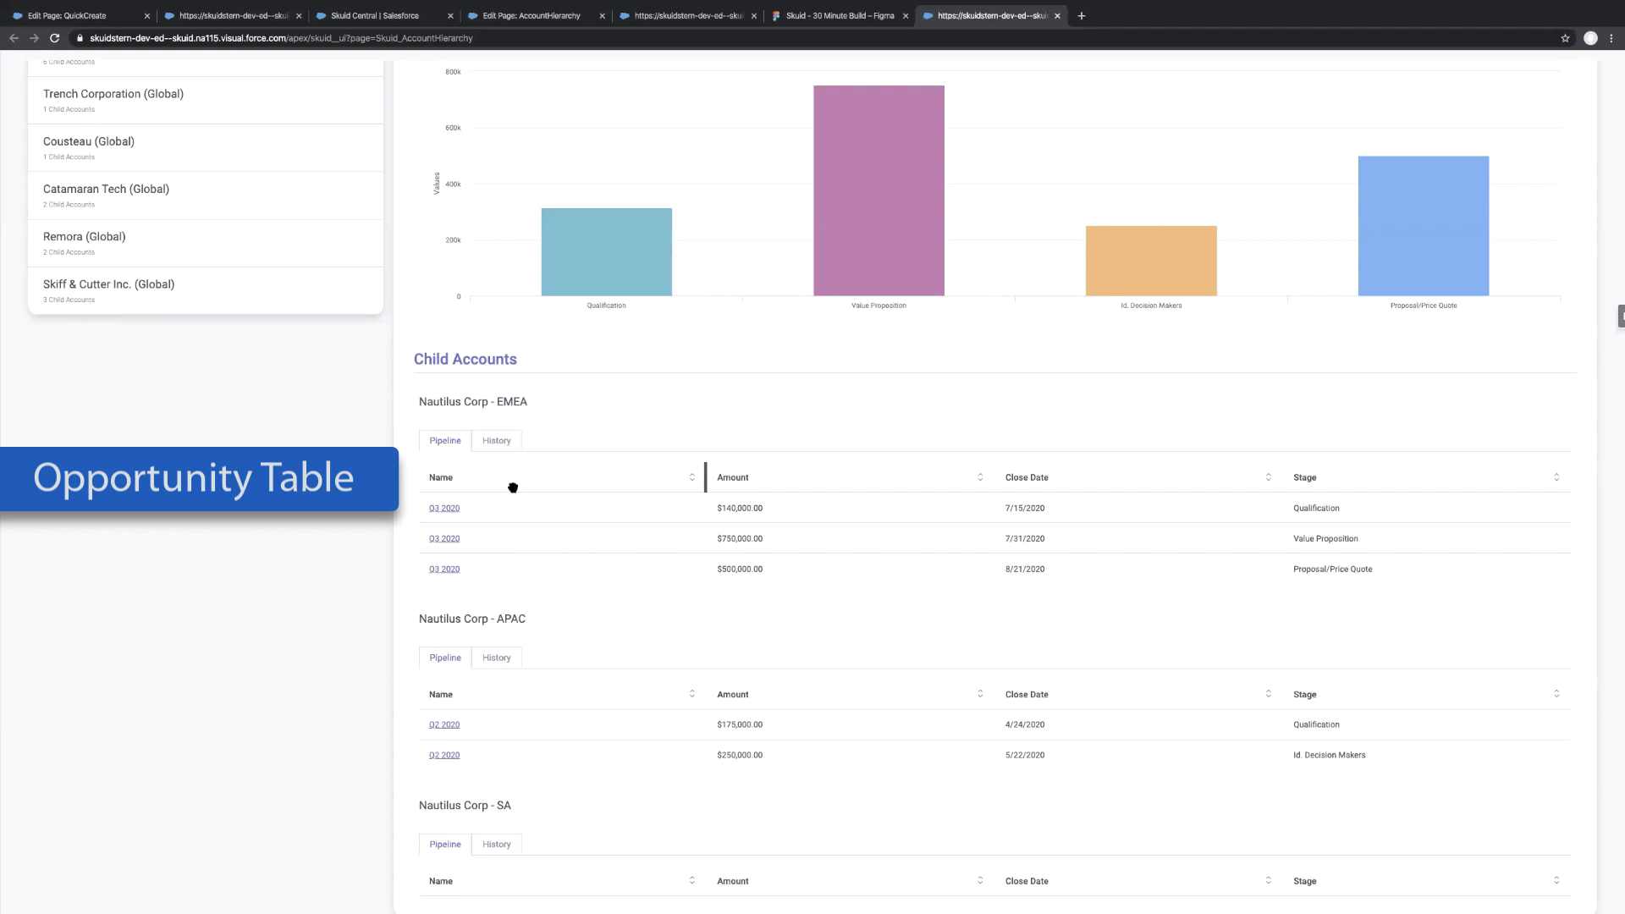
{"action": "left_click", "coordinate": [491, 443]}
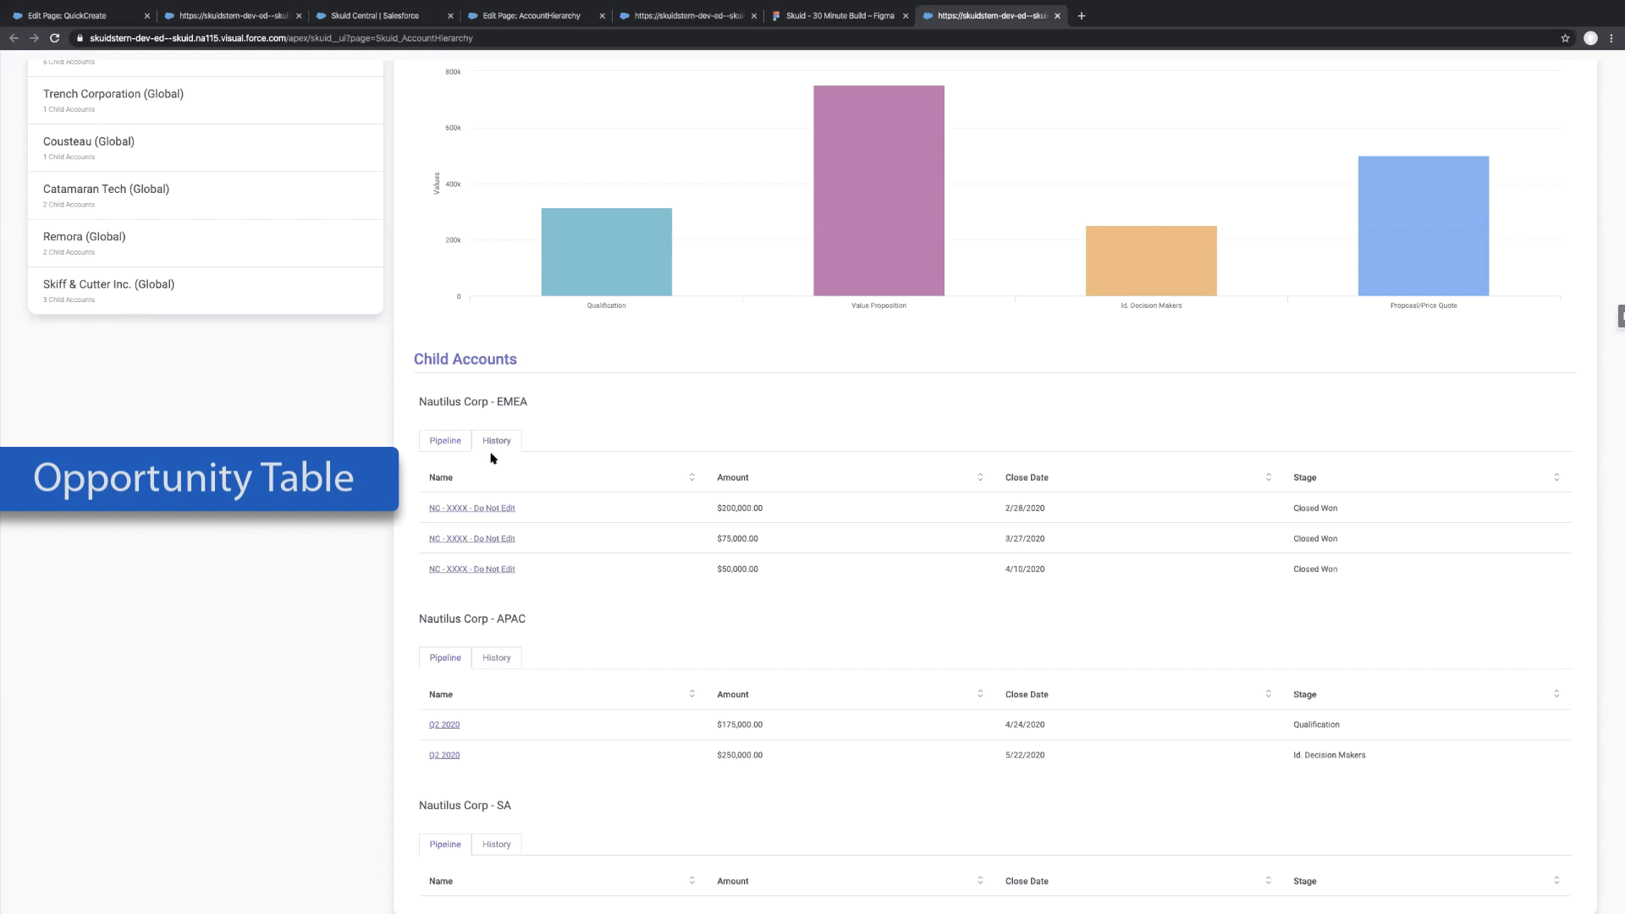
{"action": "left_click", "coordinate": [449, 444]}
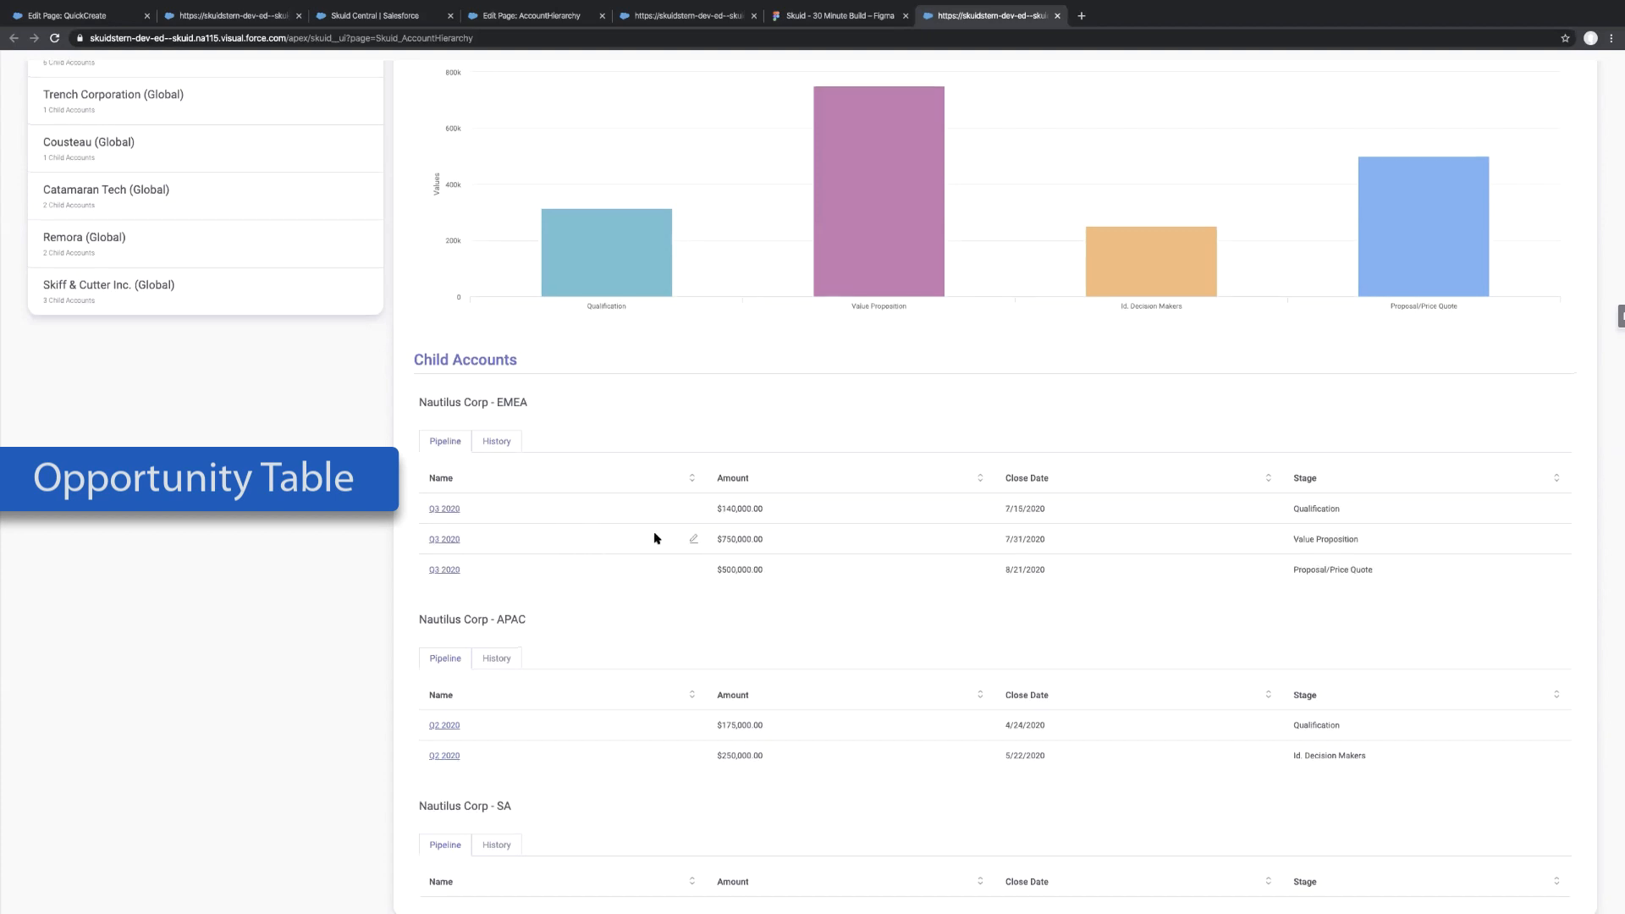
{"action": "scroll", "coordinate": [657, 537], "scroll_direction": "up", "scroll_amount": 3}
Drill down into the Value Proposition bar of the Pipeline by Stage chart to view its opportunities
{"action": "mouse_move", "coordinate": [831, 298]}
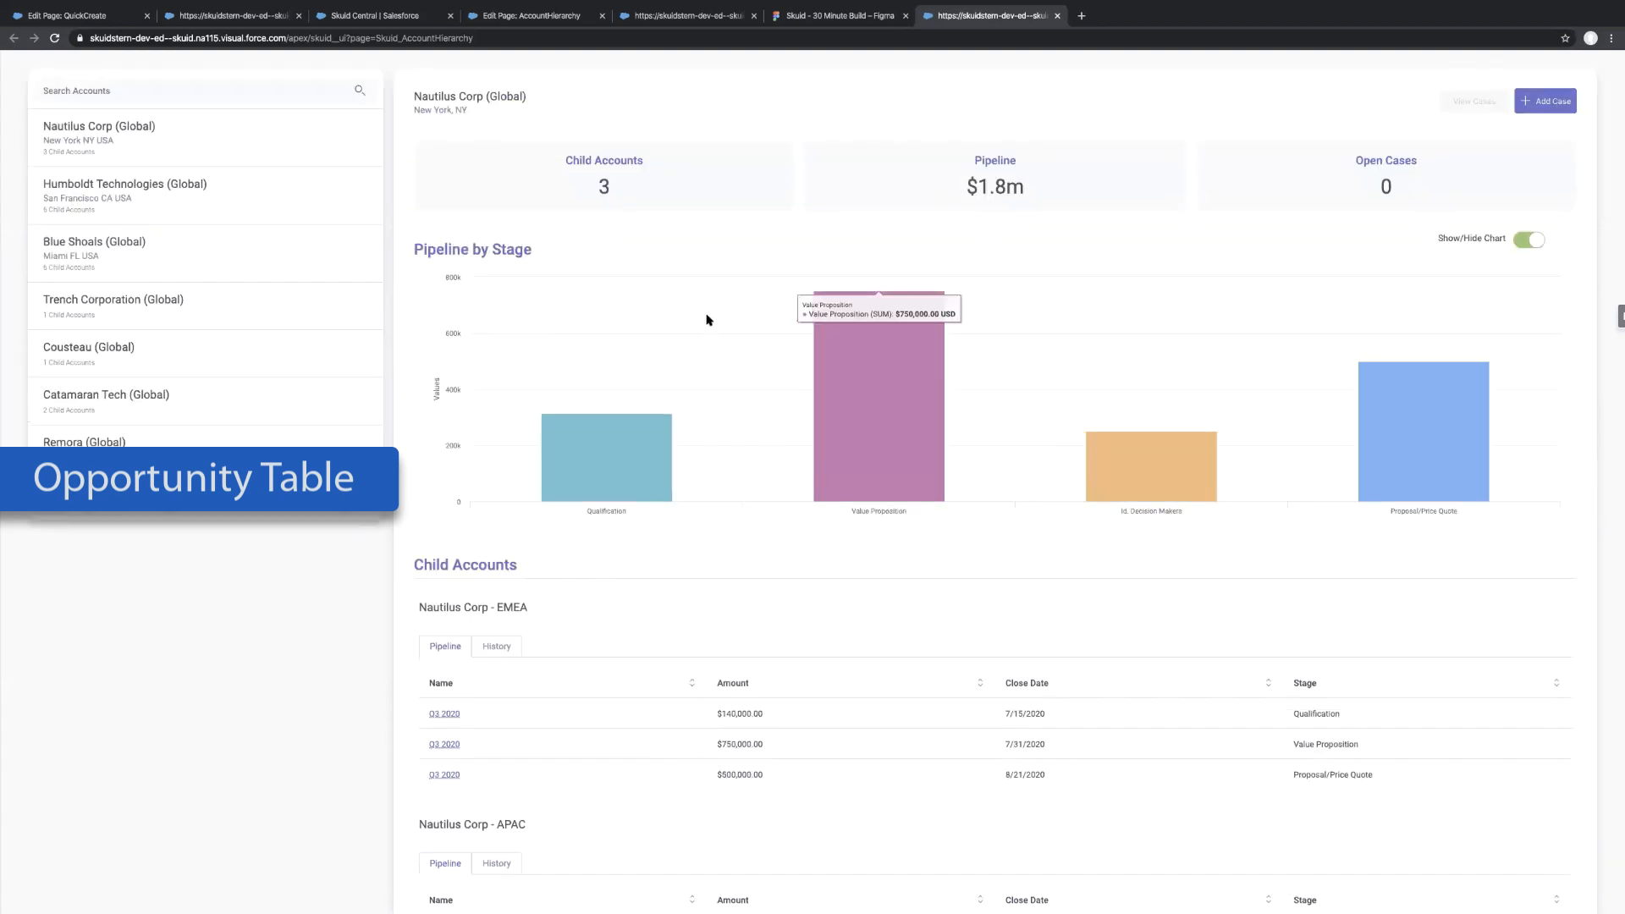
{"action": "left_click", "coordinate": [859, 426]}
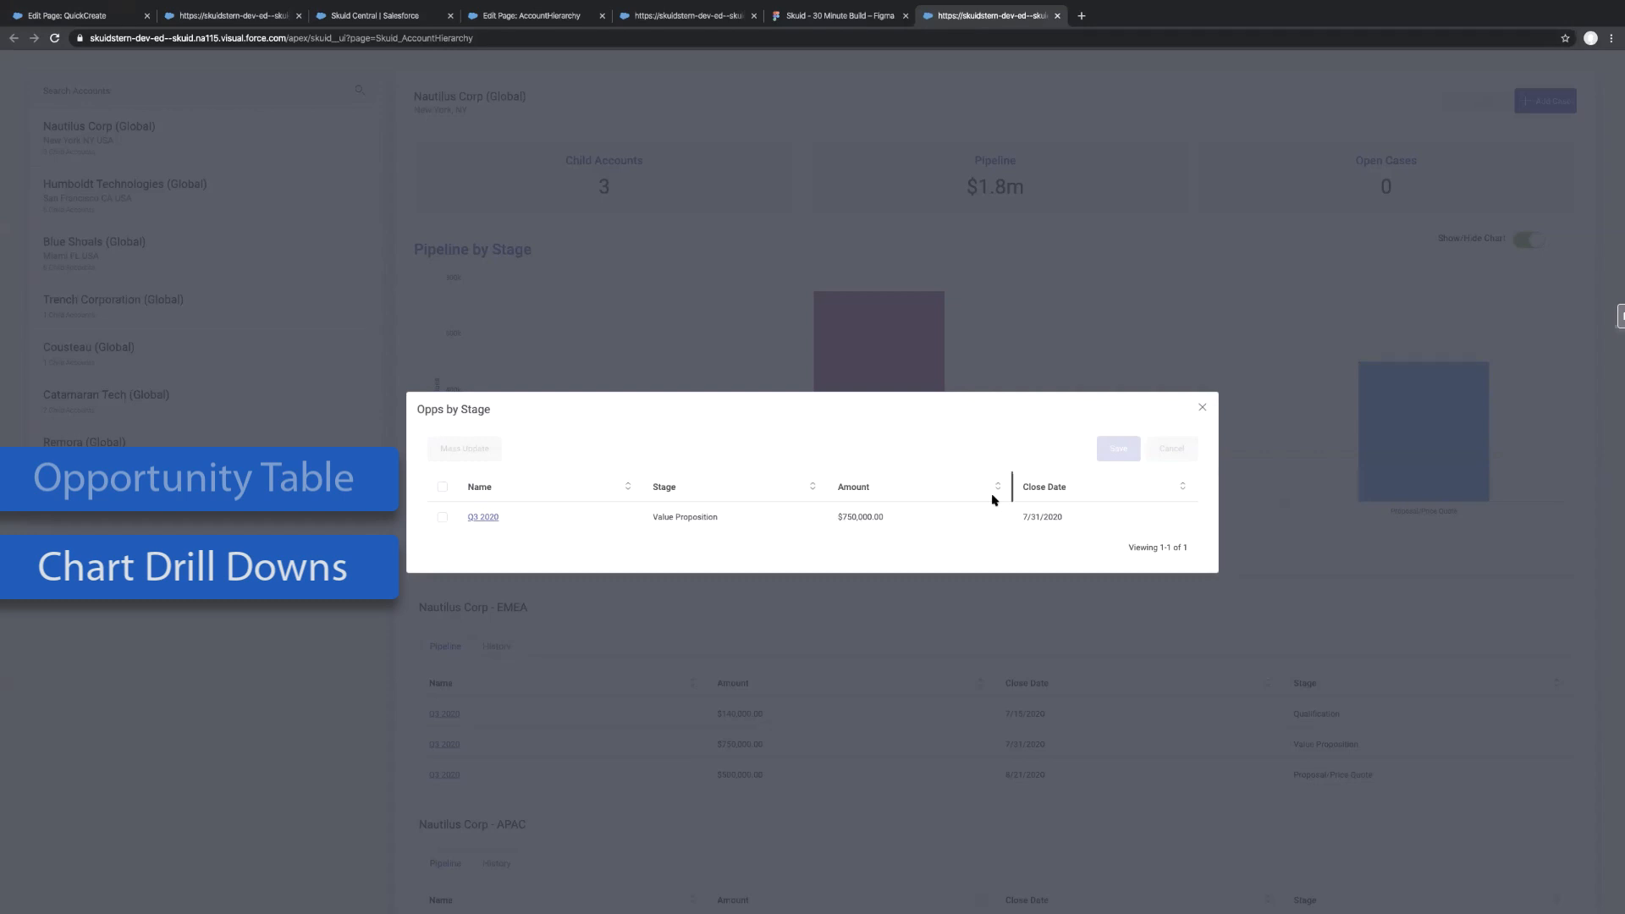
{"action": "left_click", "coordinate": [1203, 411]}
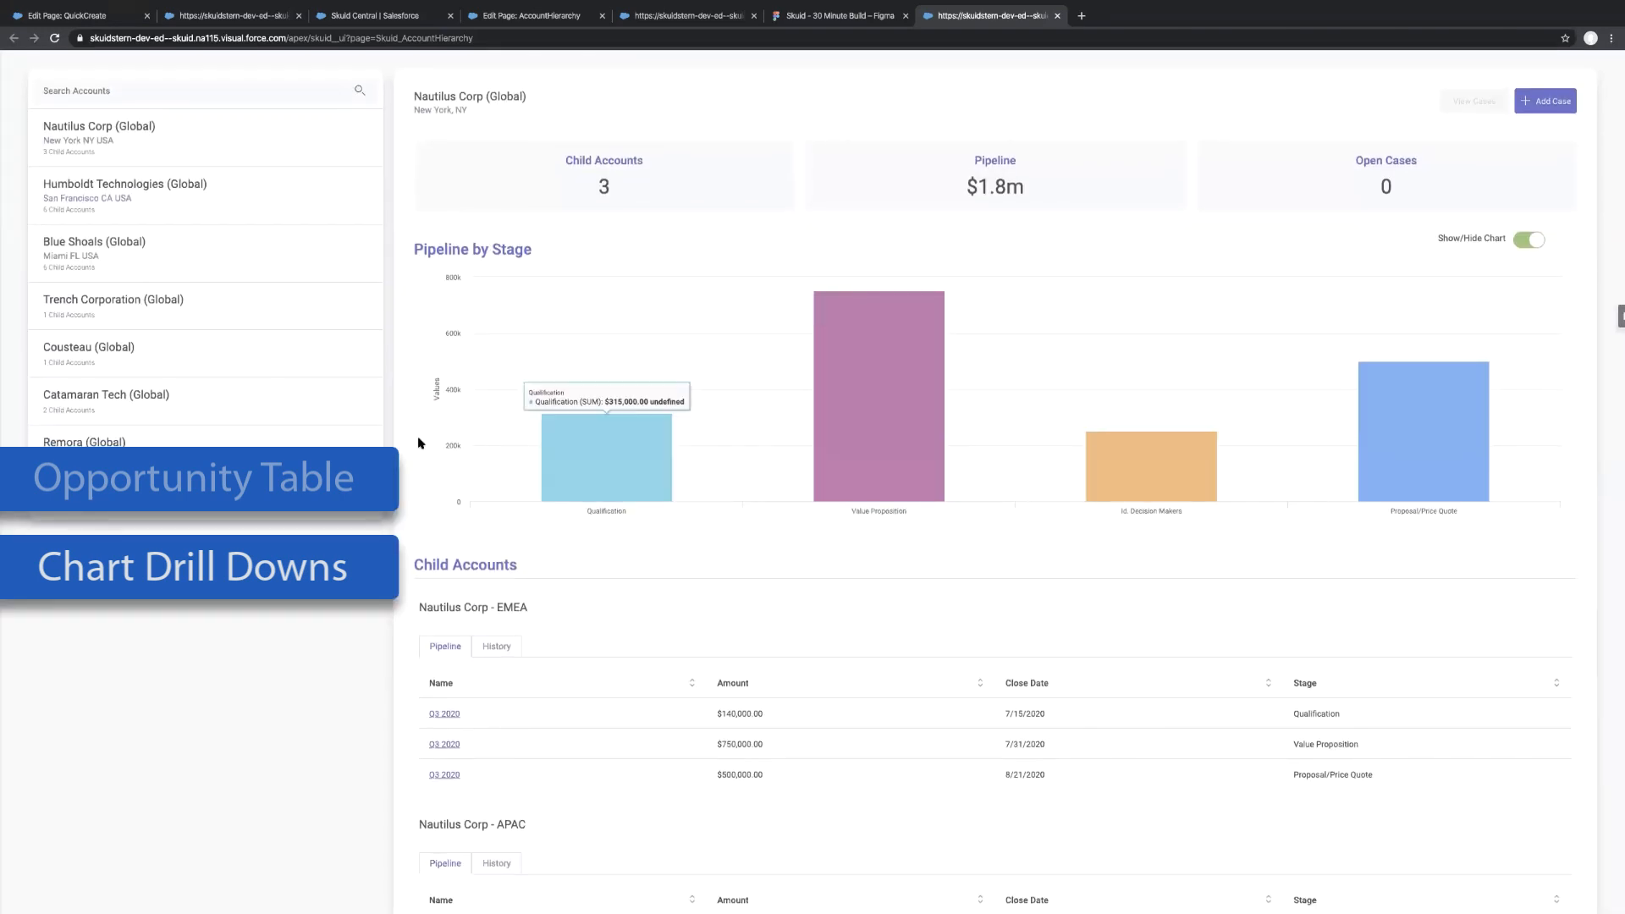
Examine the new case form for Nautilus Corp (Global), and view the open cases of Cousteau (Global)
{"action": "left_click", "coordinate": [1539, 105]}
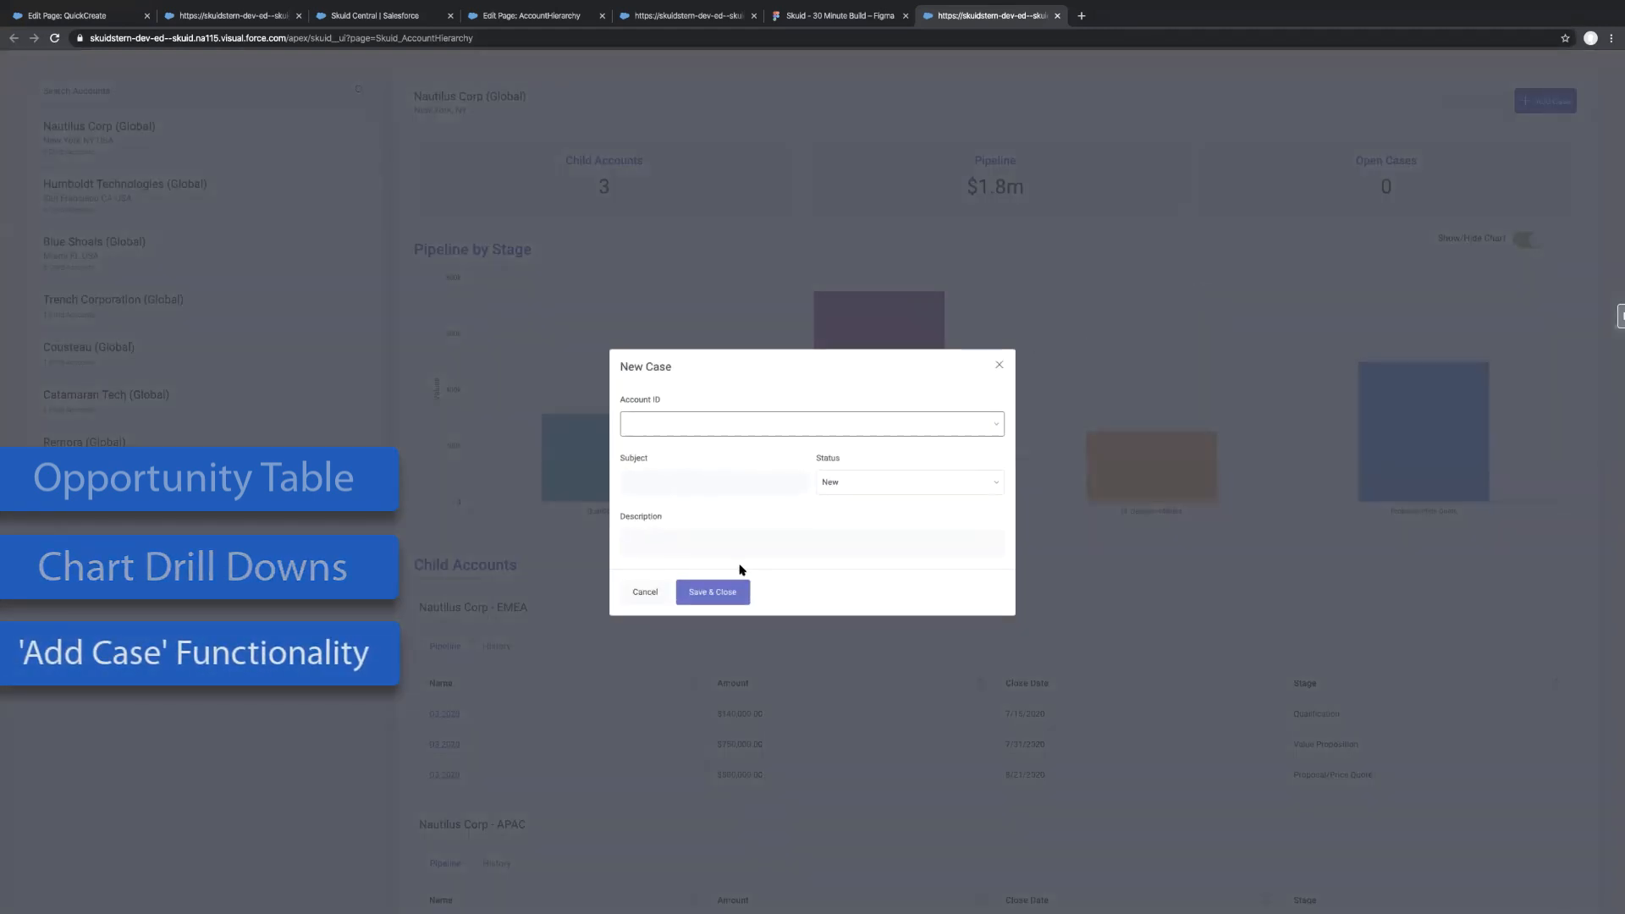
{"action": "left_click", "coordinate": [999, 365]}
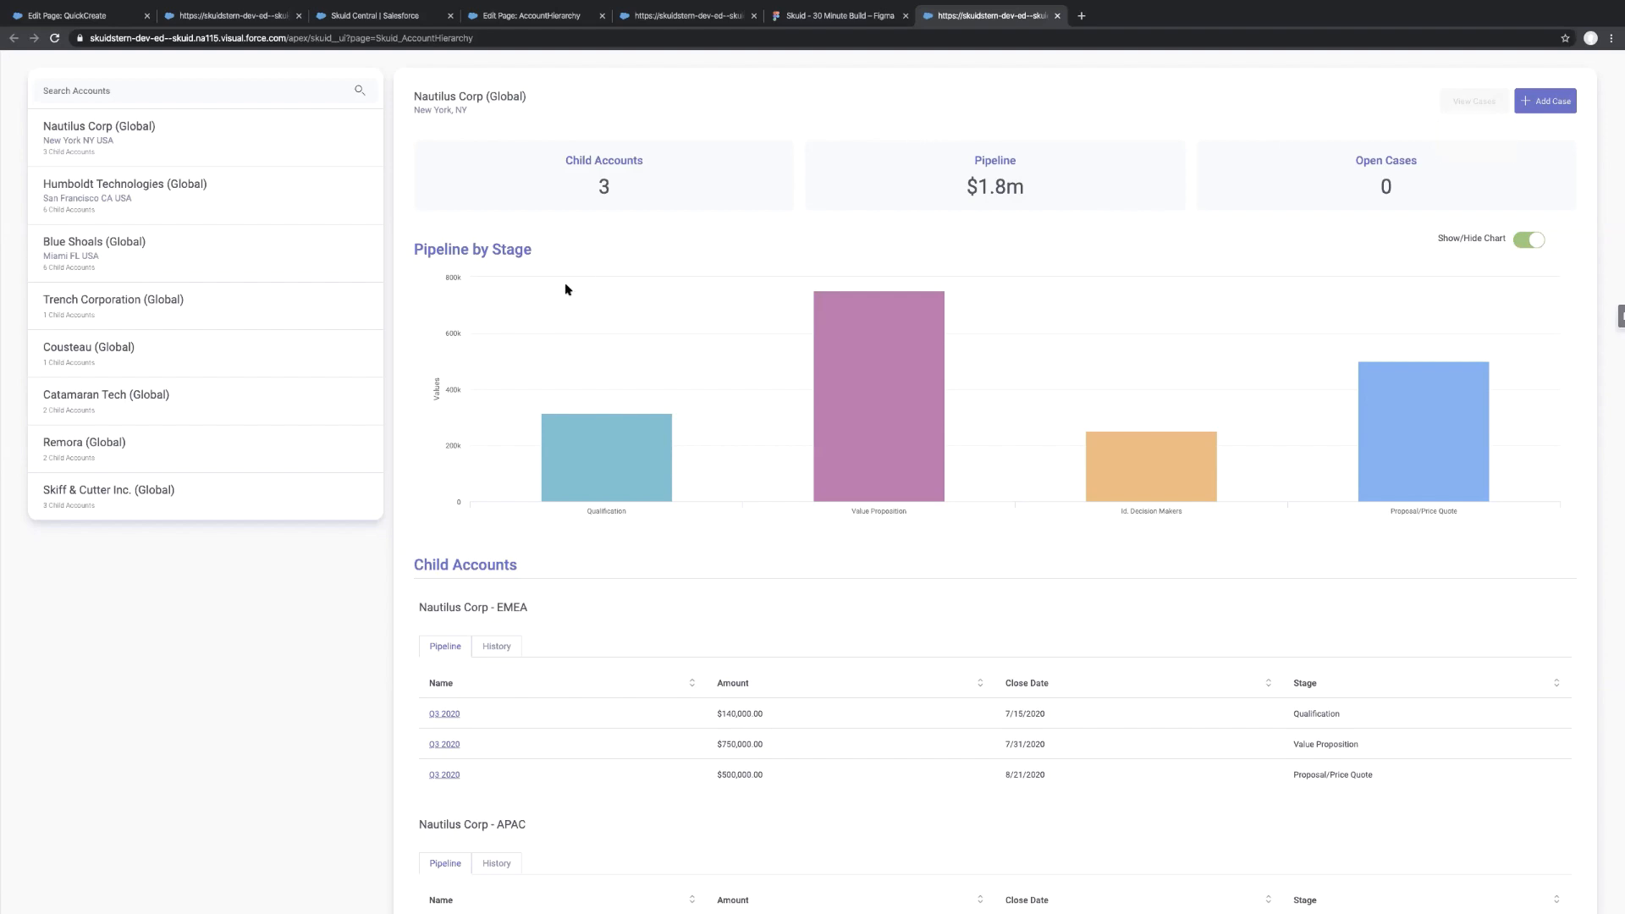
{"action": "left_click", "coordinate": [269, 349]}
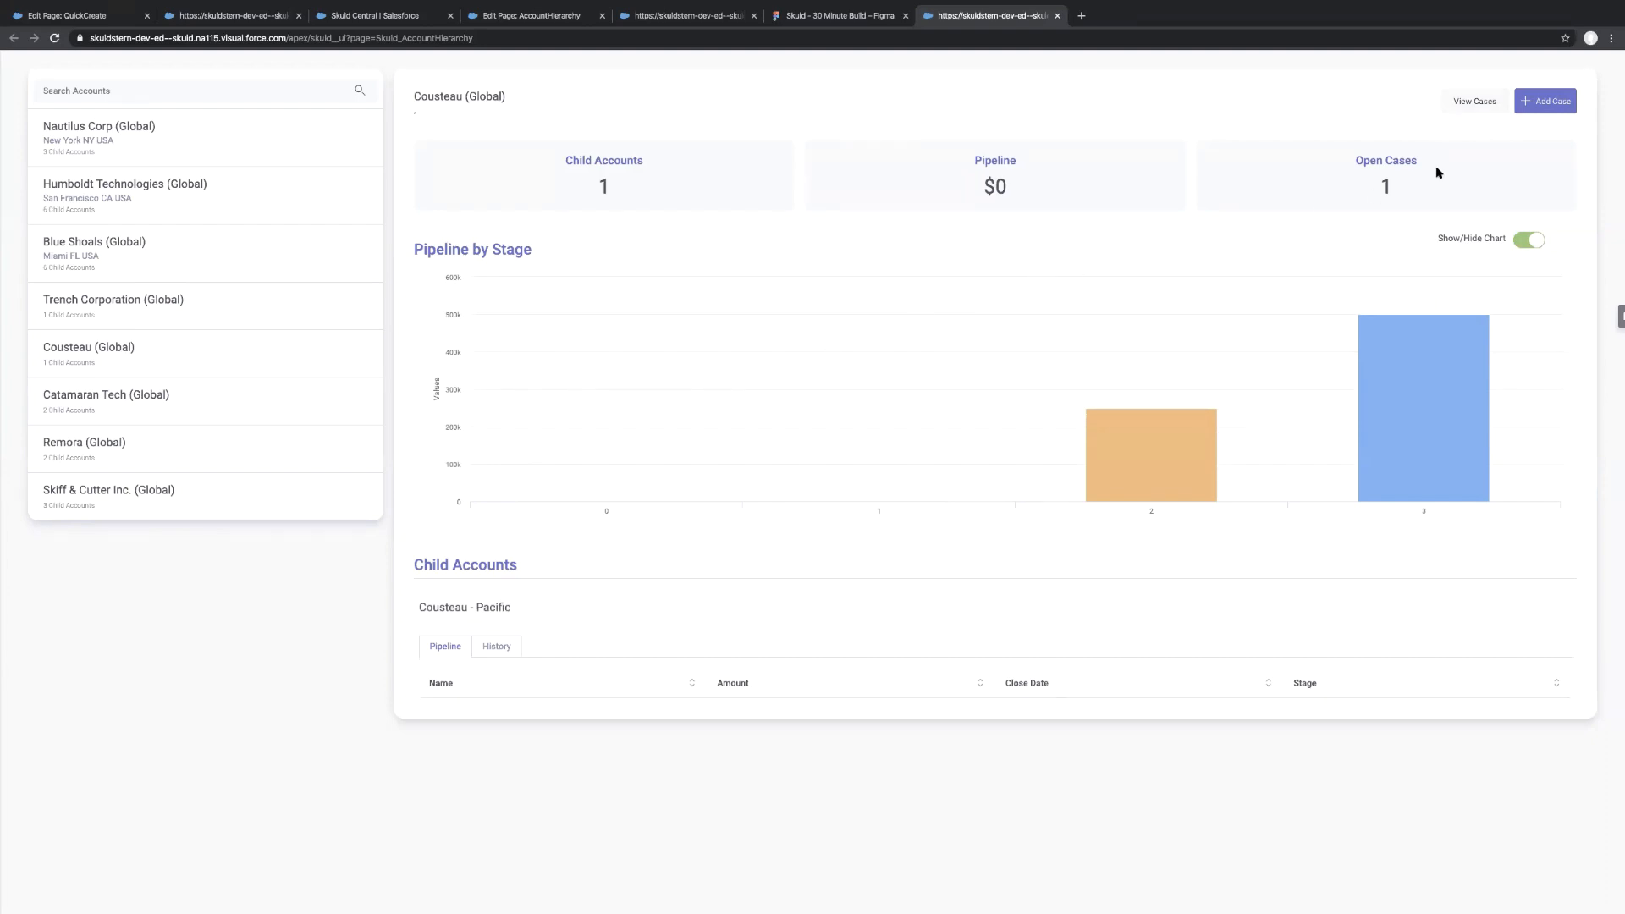
{"action": "left_click", "coordinate": [1476, 101]}
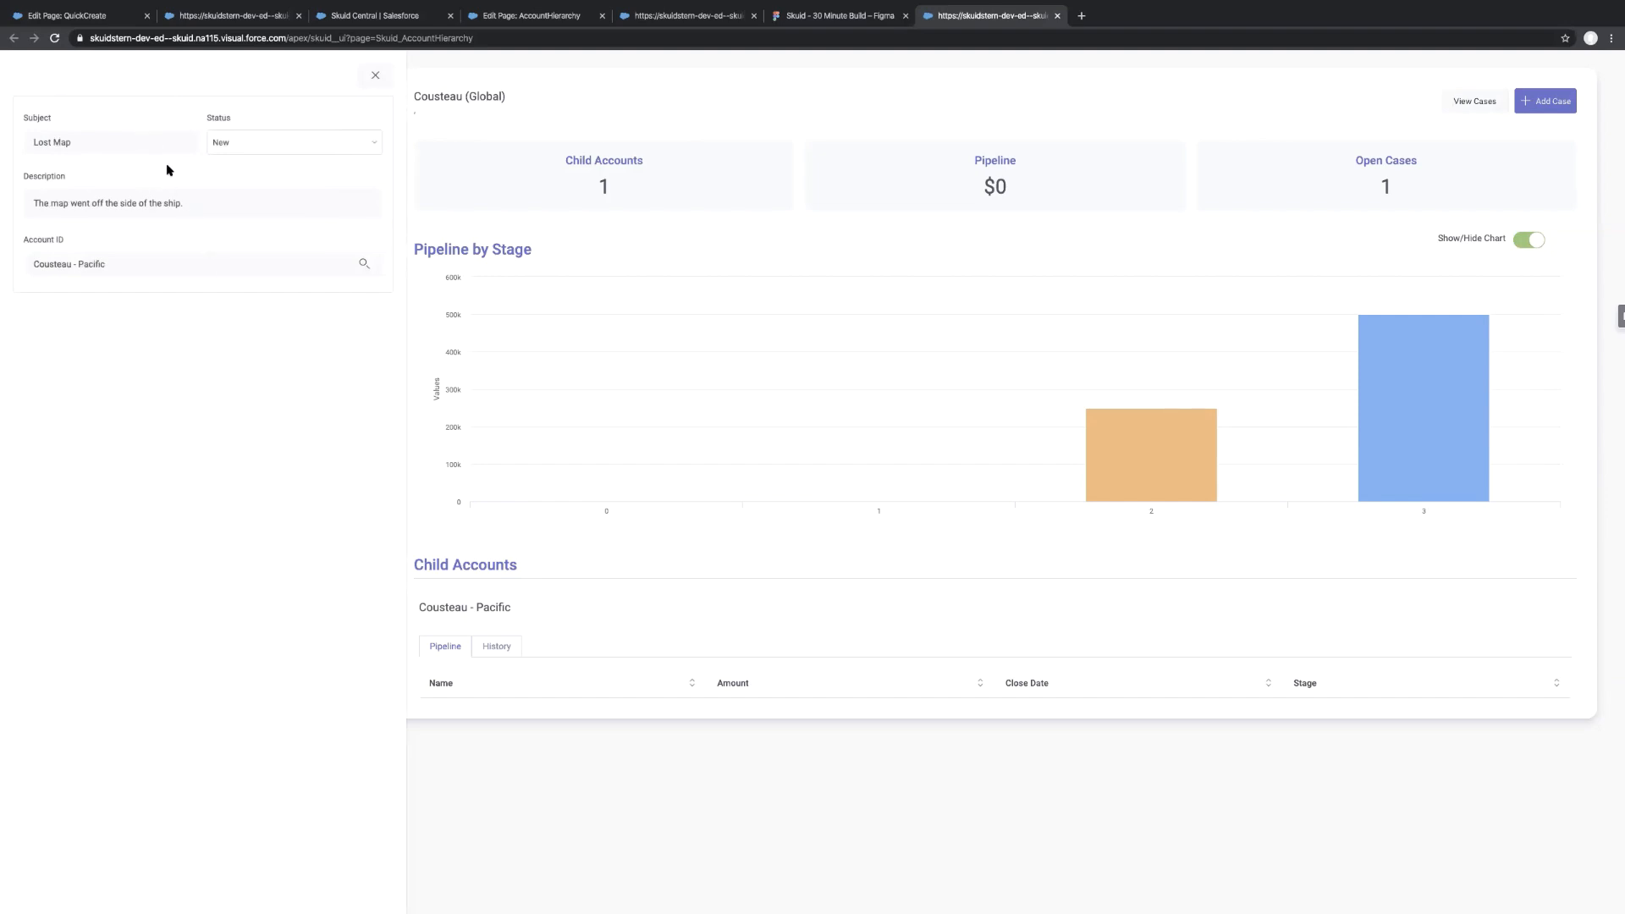
{"action": "left_click", "coordinate": [375, 76]}
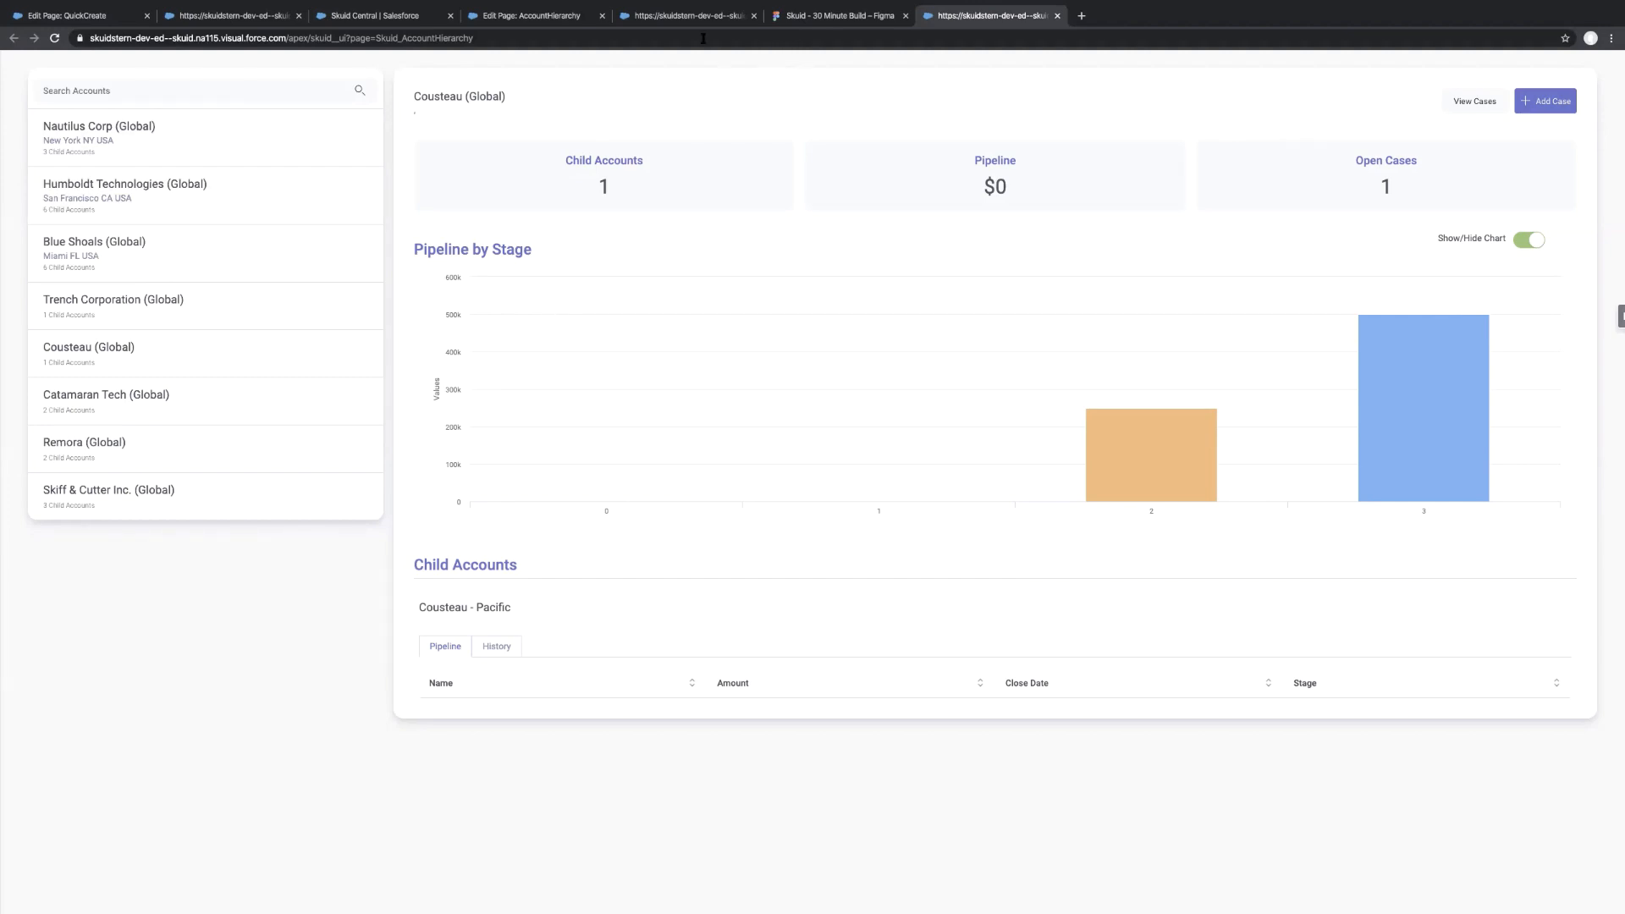
Show the list of all Skuid pages, and switch to the AccountHierarchy page editor with the page list closed
{"action": "left_click", "coordinate": [381, 16]}
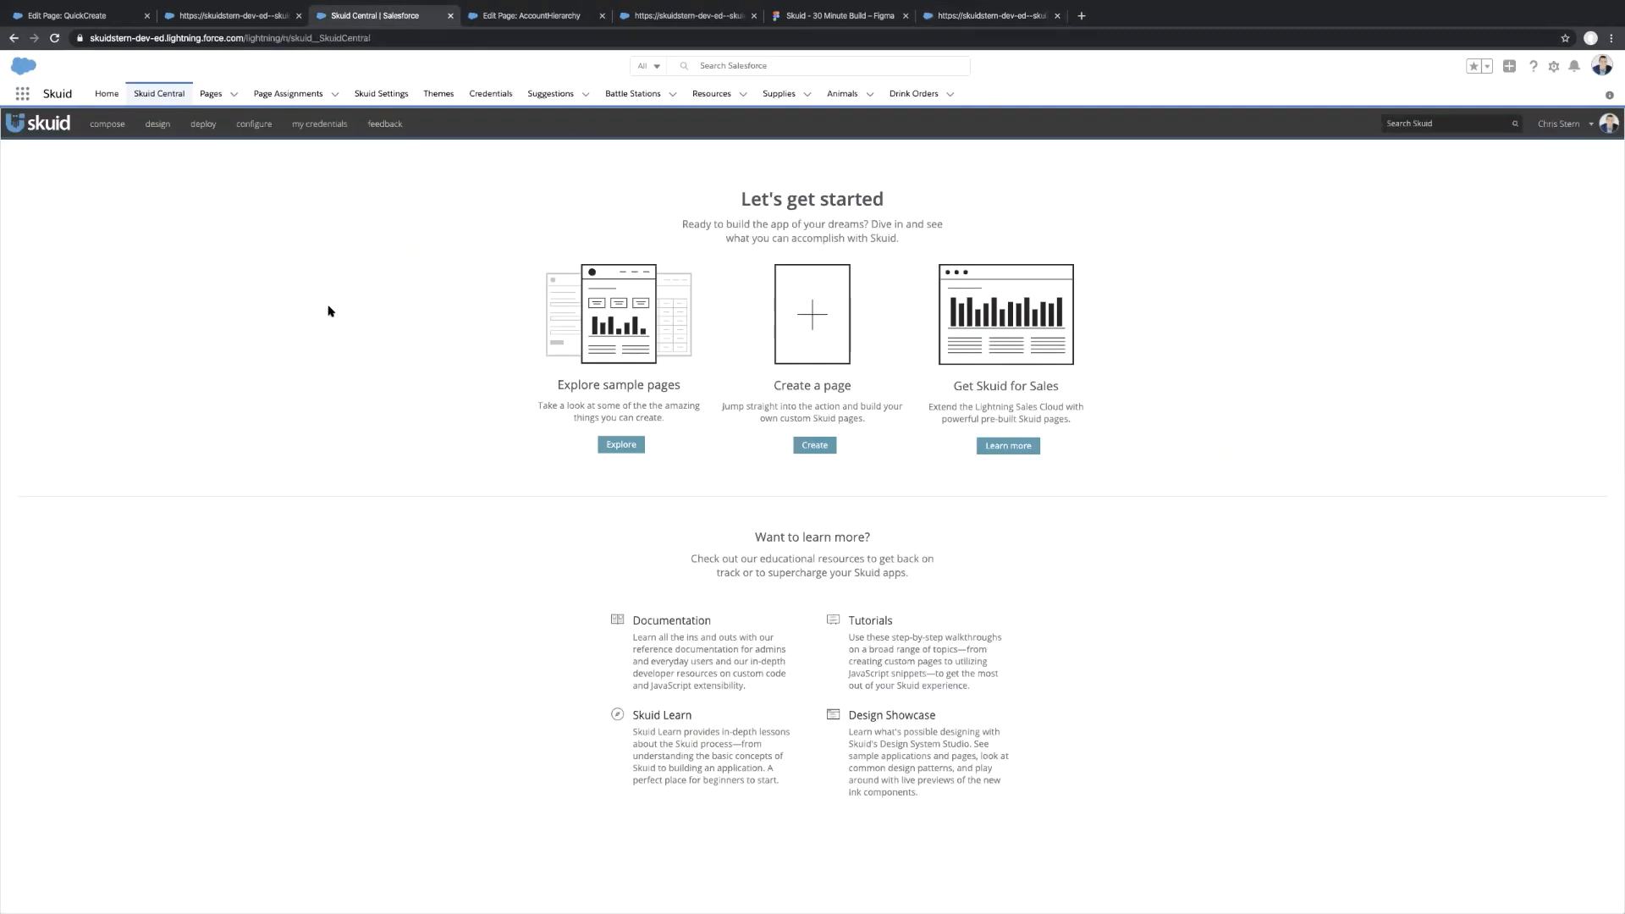
{"action": "mouse_move", "coordinate": [118, 129]}
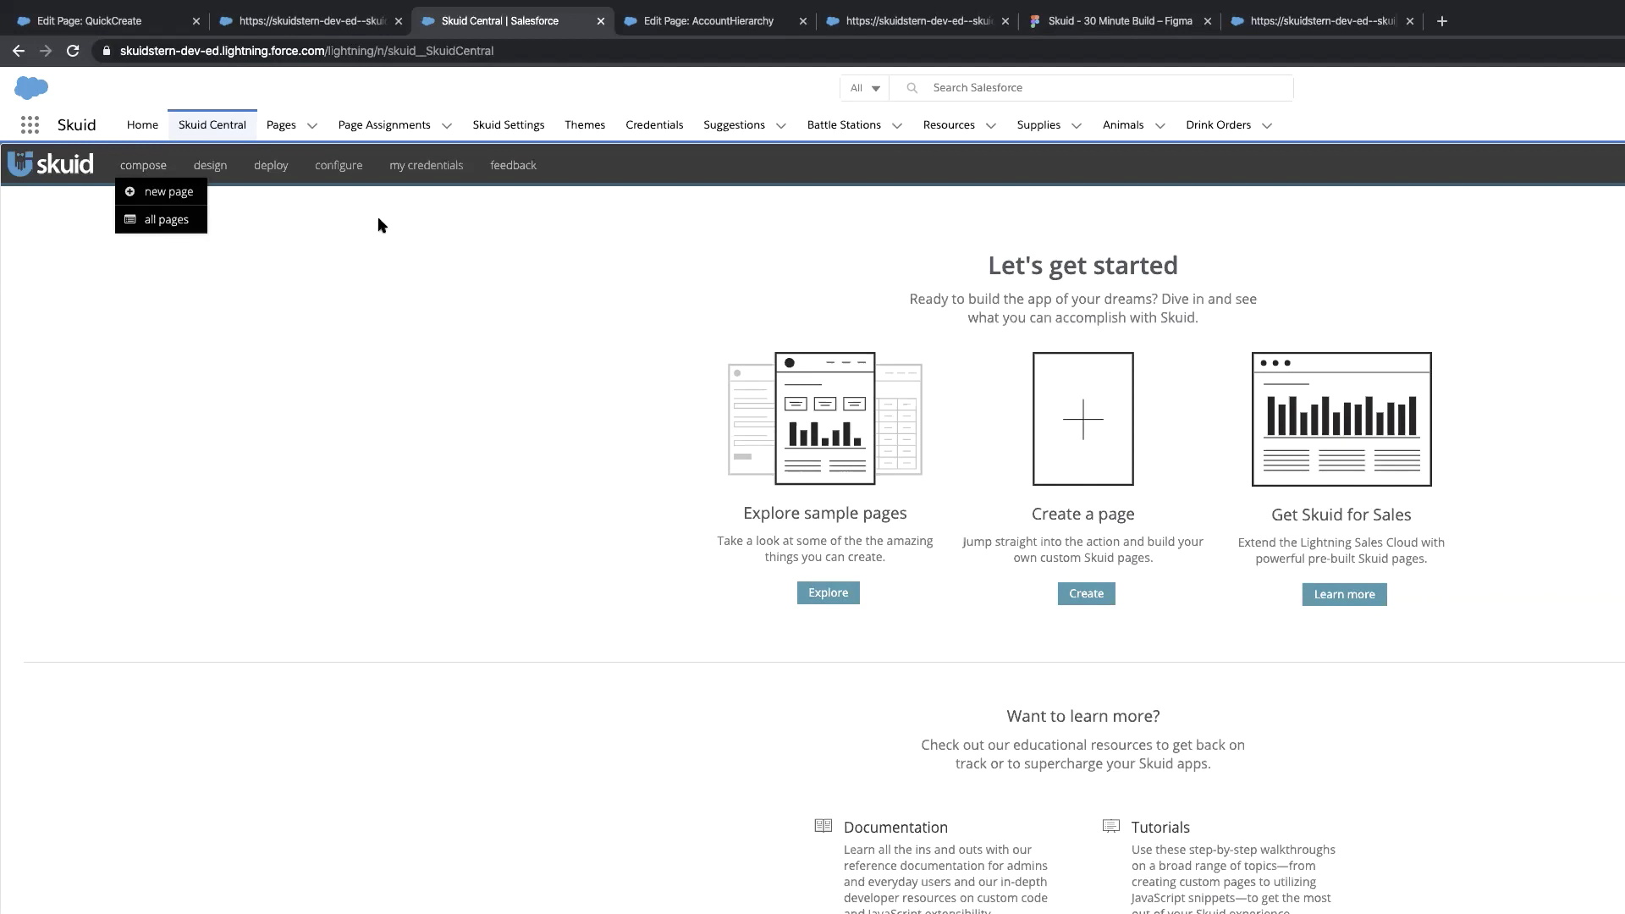
{"action": "left_click", "coordinate": [153, 221]}
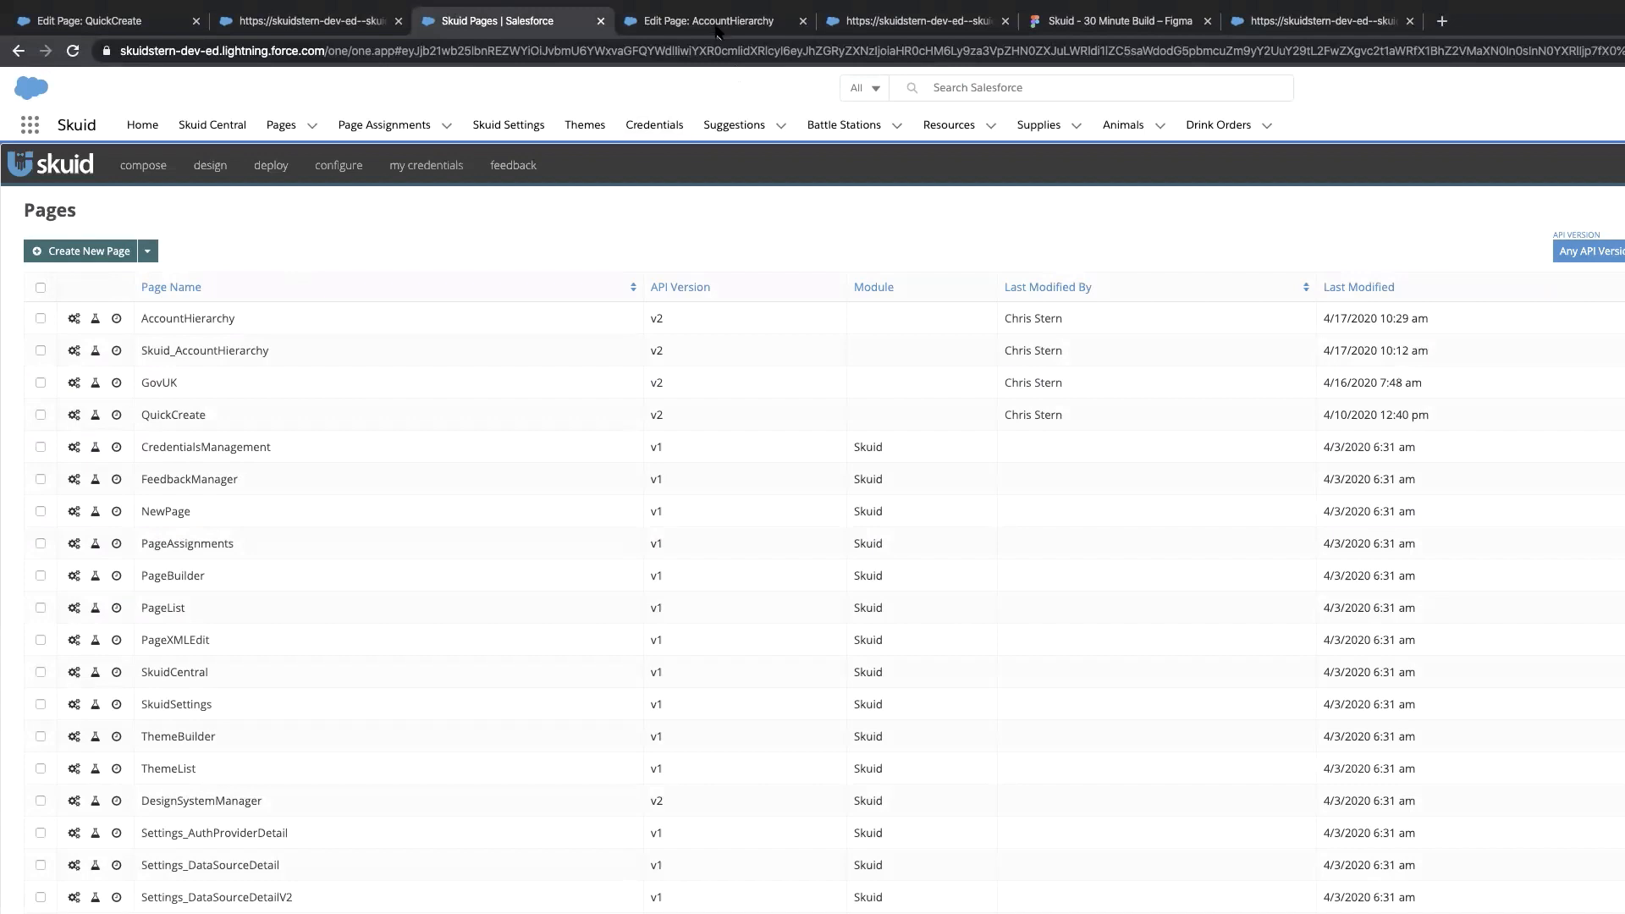
{"action": "left_click", "coordinate": [670, 23]}
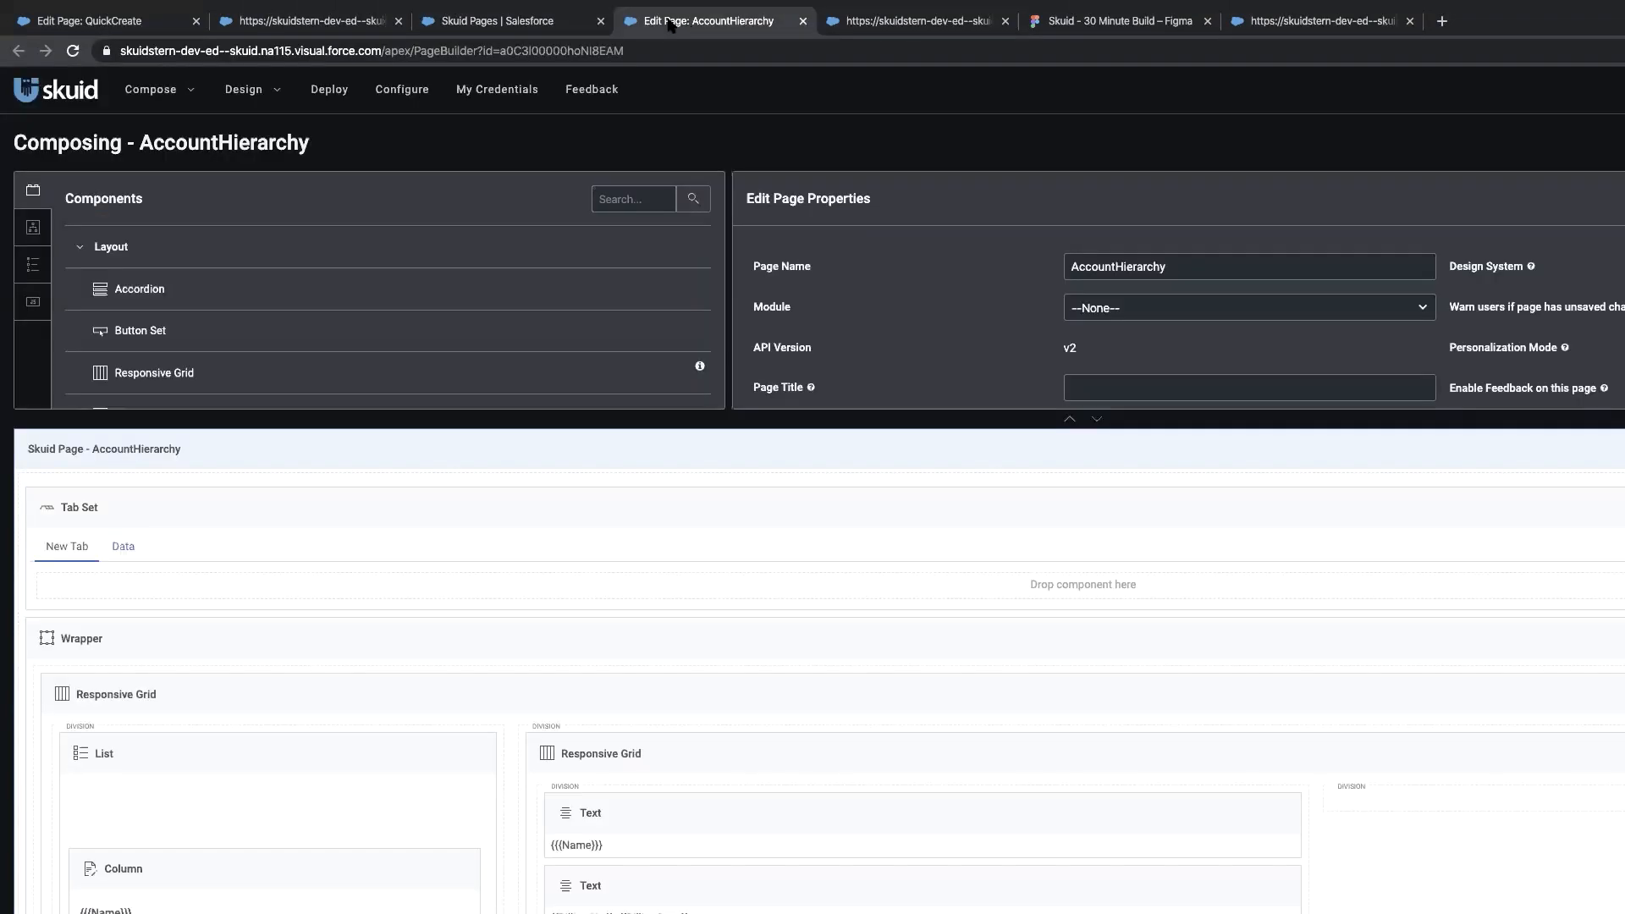
{"action": "left_click", "coordinate": [600, 21]}
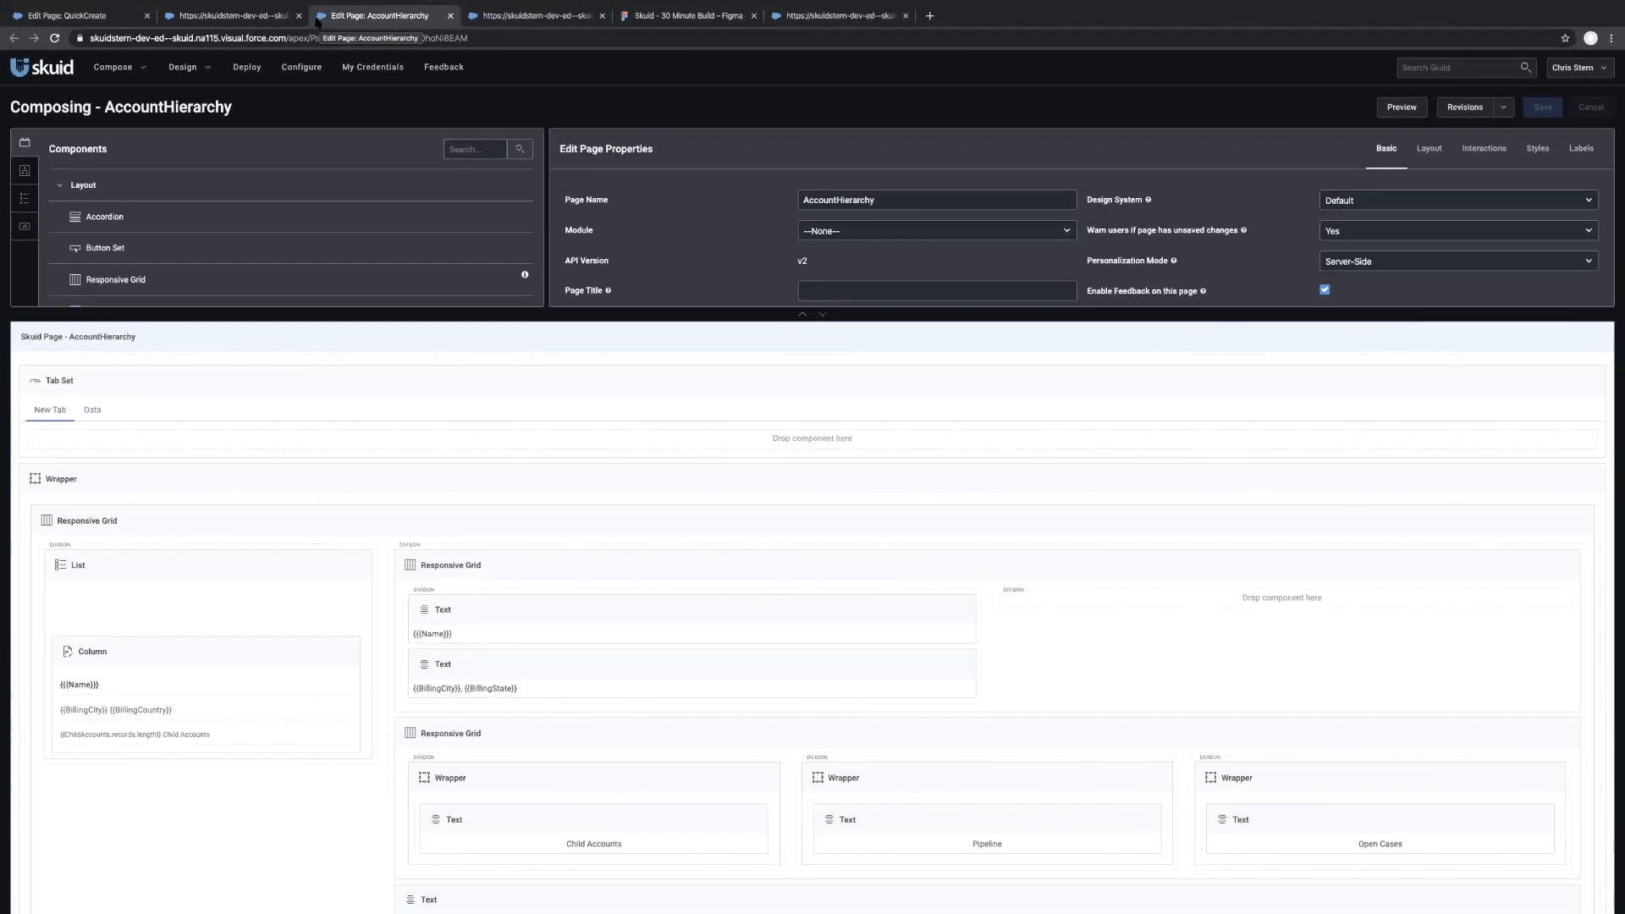
Review the QuickCreate data tables, and examine the AccountHierarchy preview for Humboldt Technologies (Global) and Blue Shoals (Global)
{"action": "left_click", "coordinate": [227, 24]}
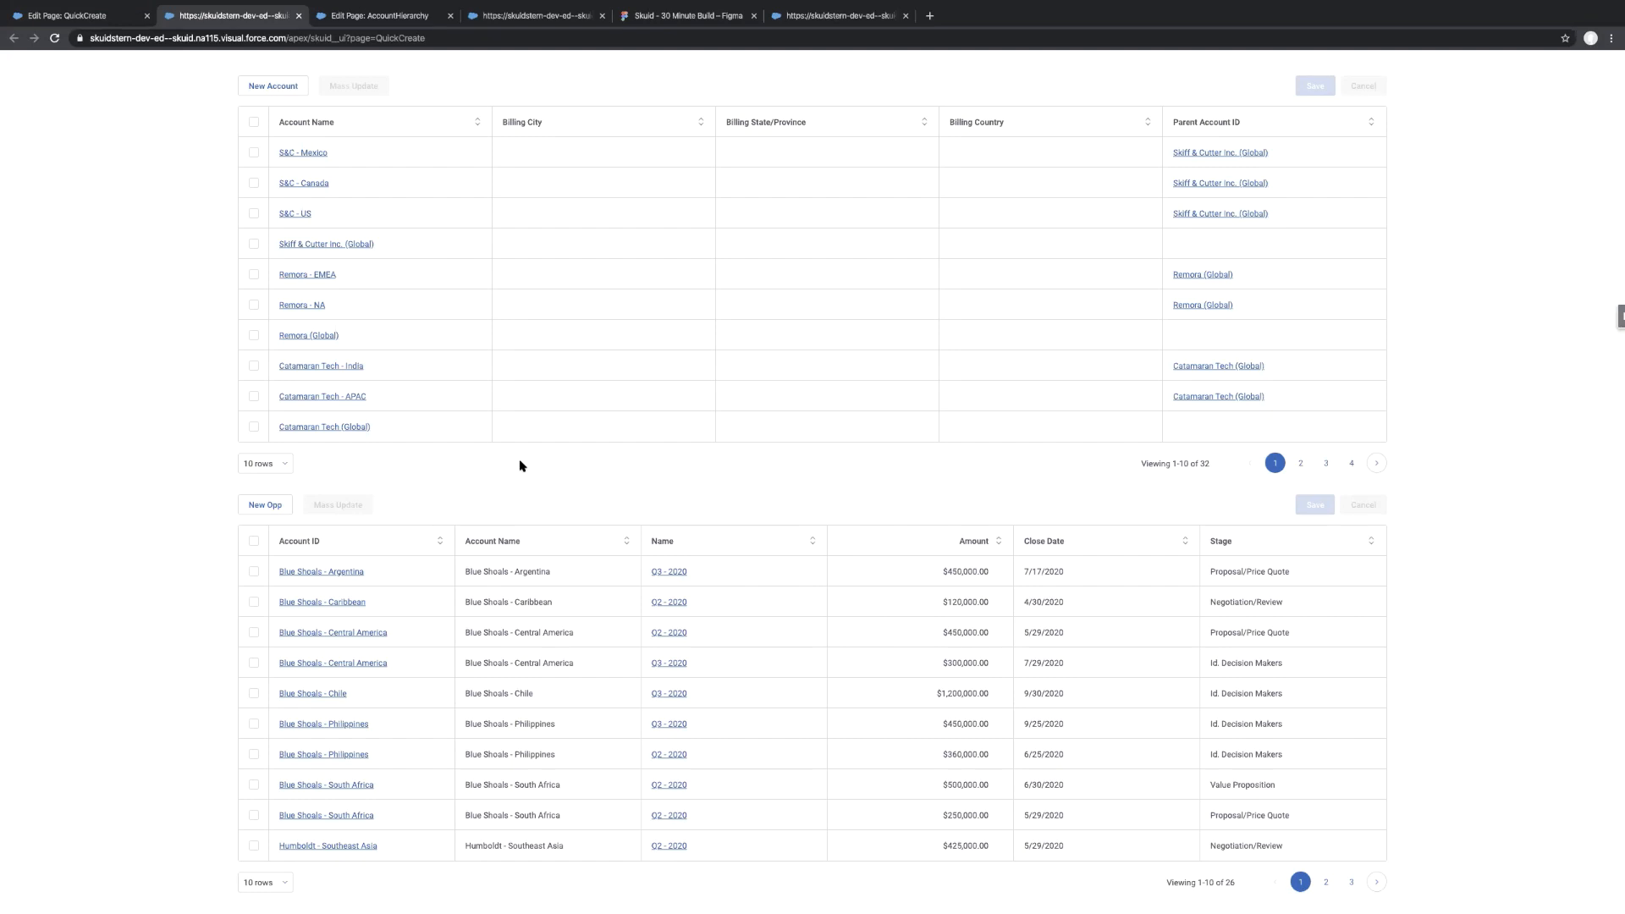
{"action": "left_click", "coordinate": [392, 18]}
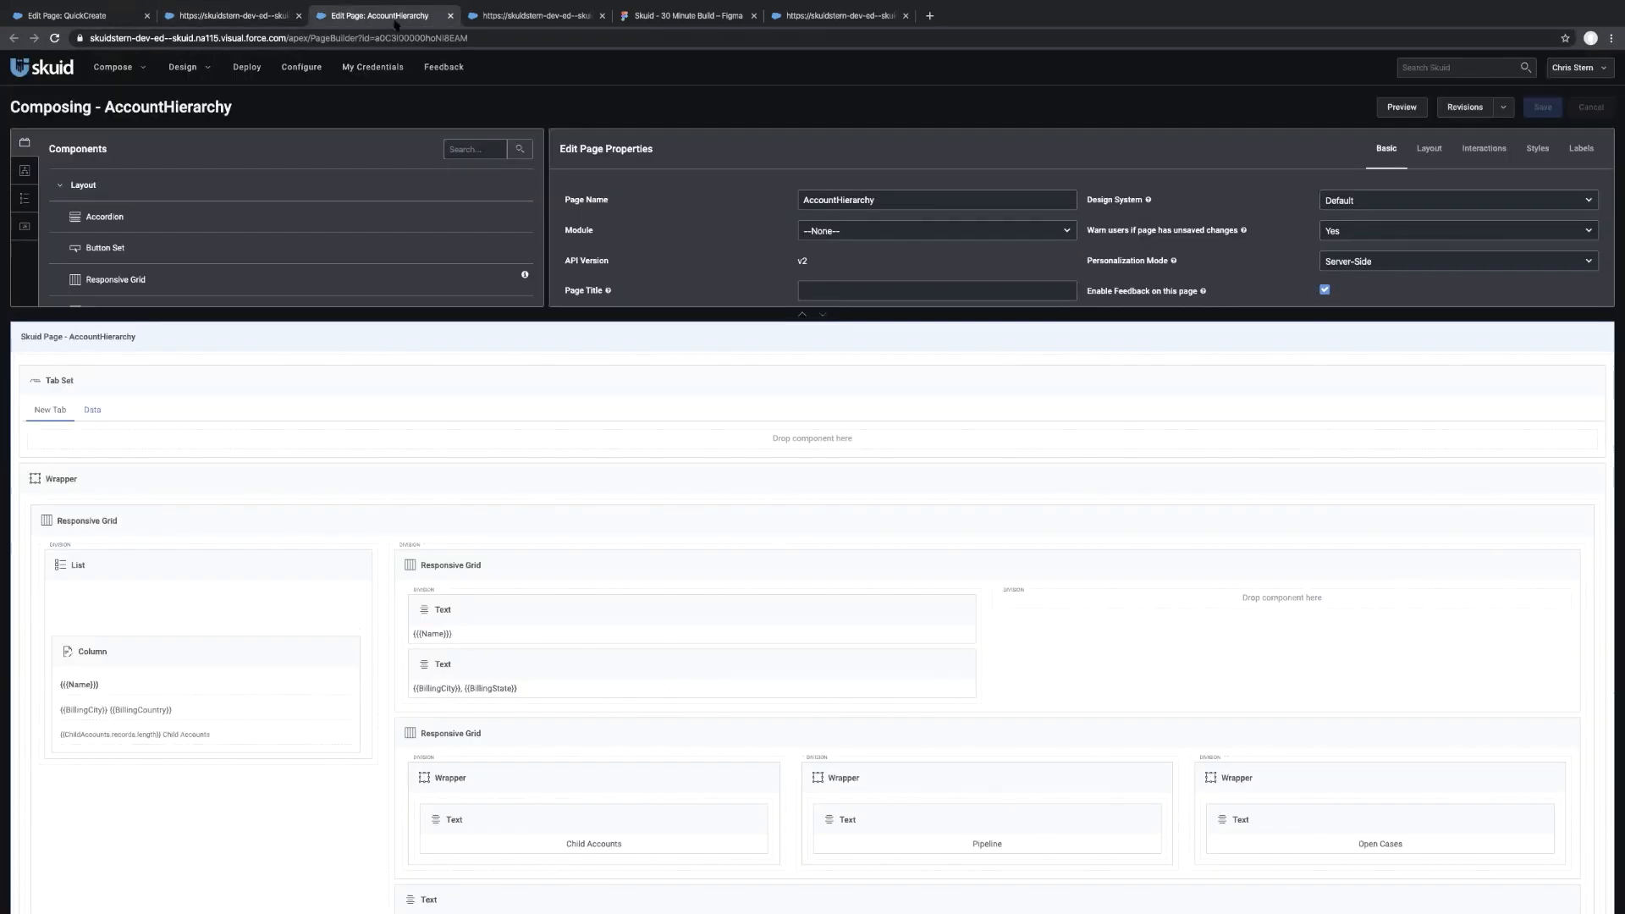
{"action": "left_click", "coordinate": [501, 19]}
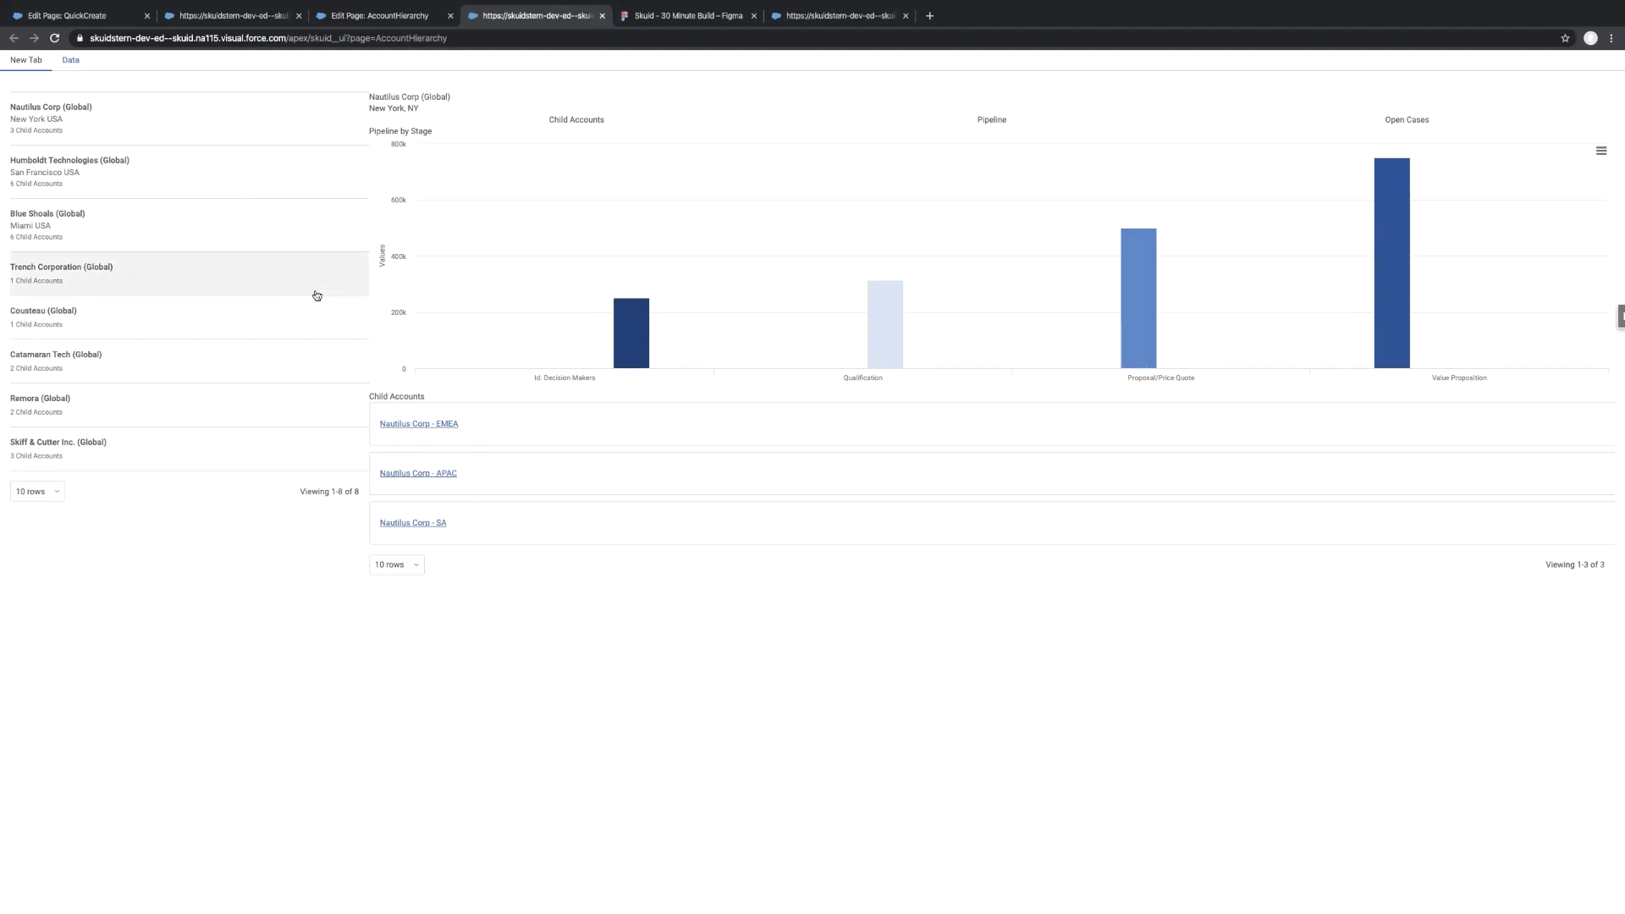
{"action": "left_click", "coordinate": [234, 187]}
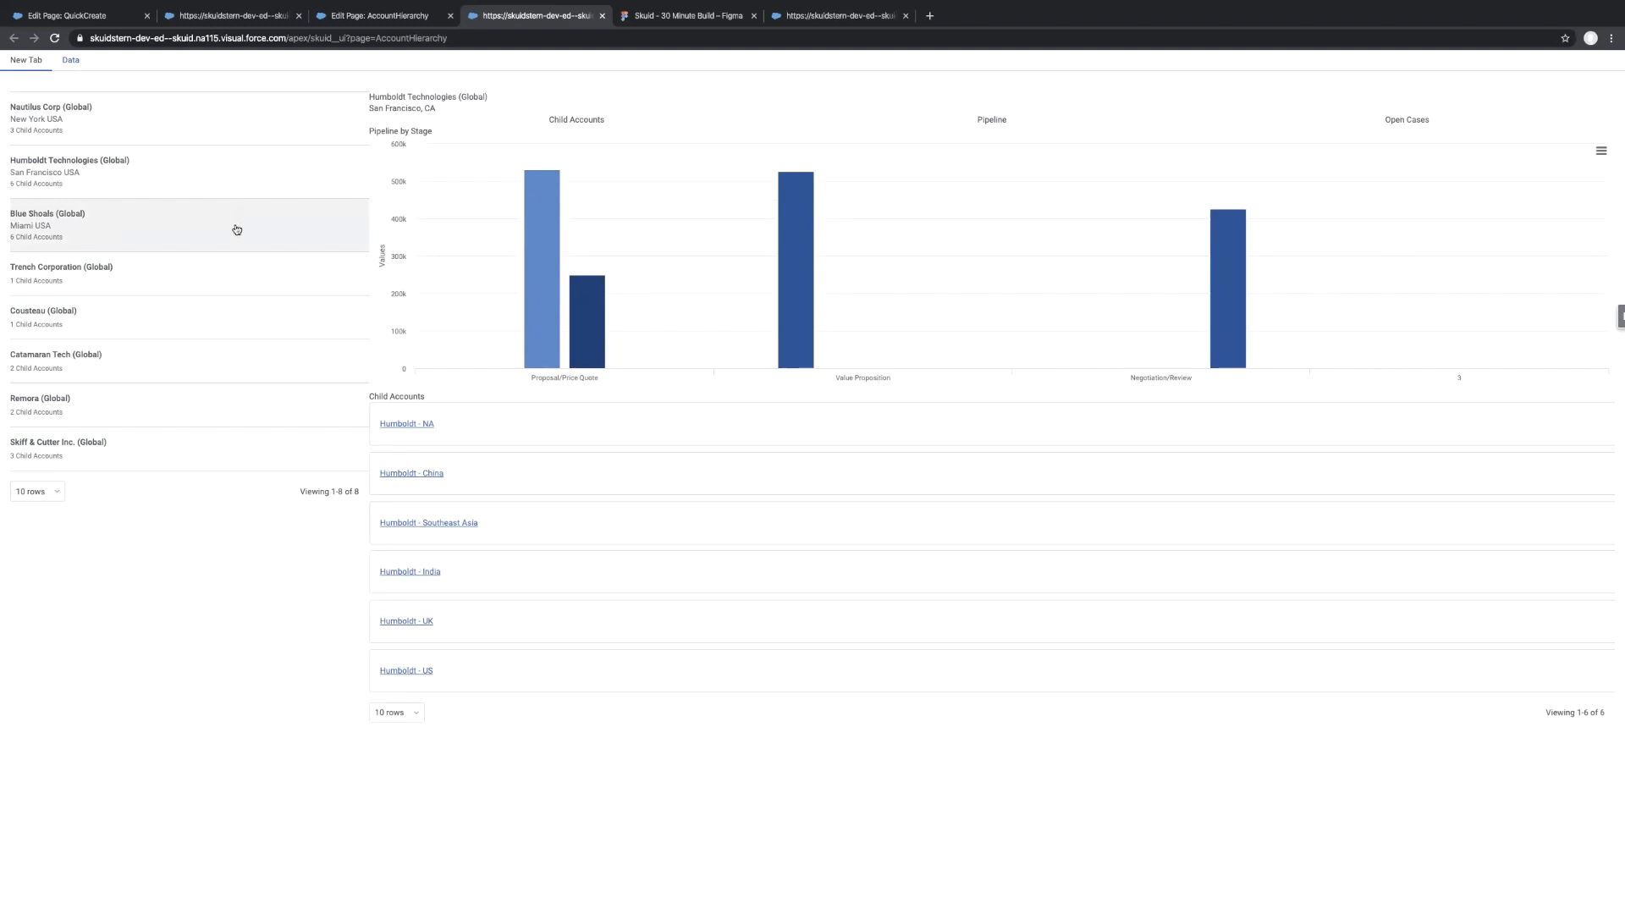
{"action": "left_click", "coordinate": [236, 231]}
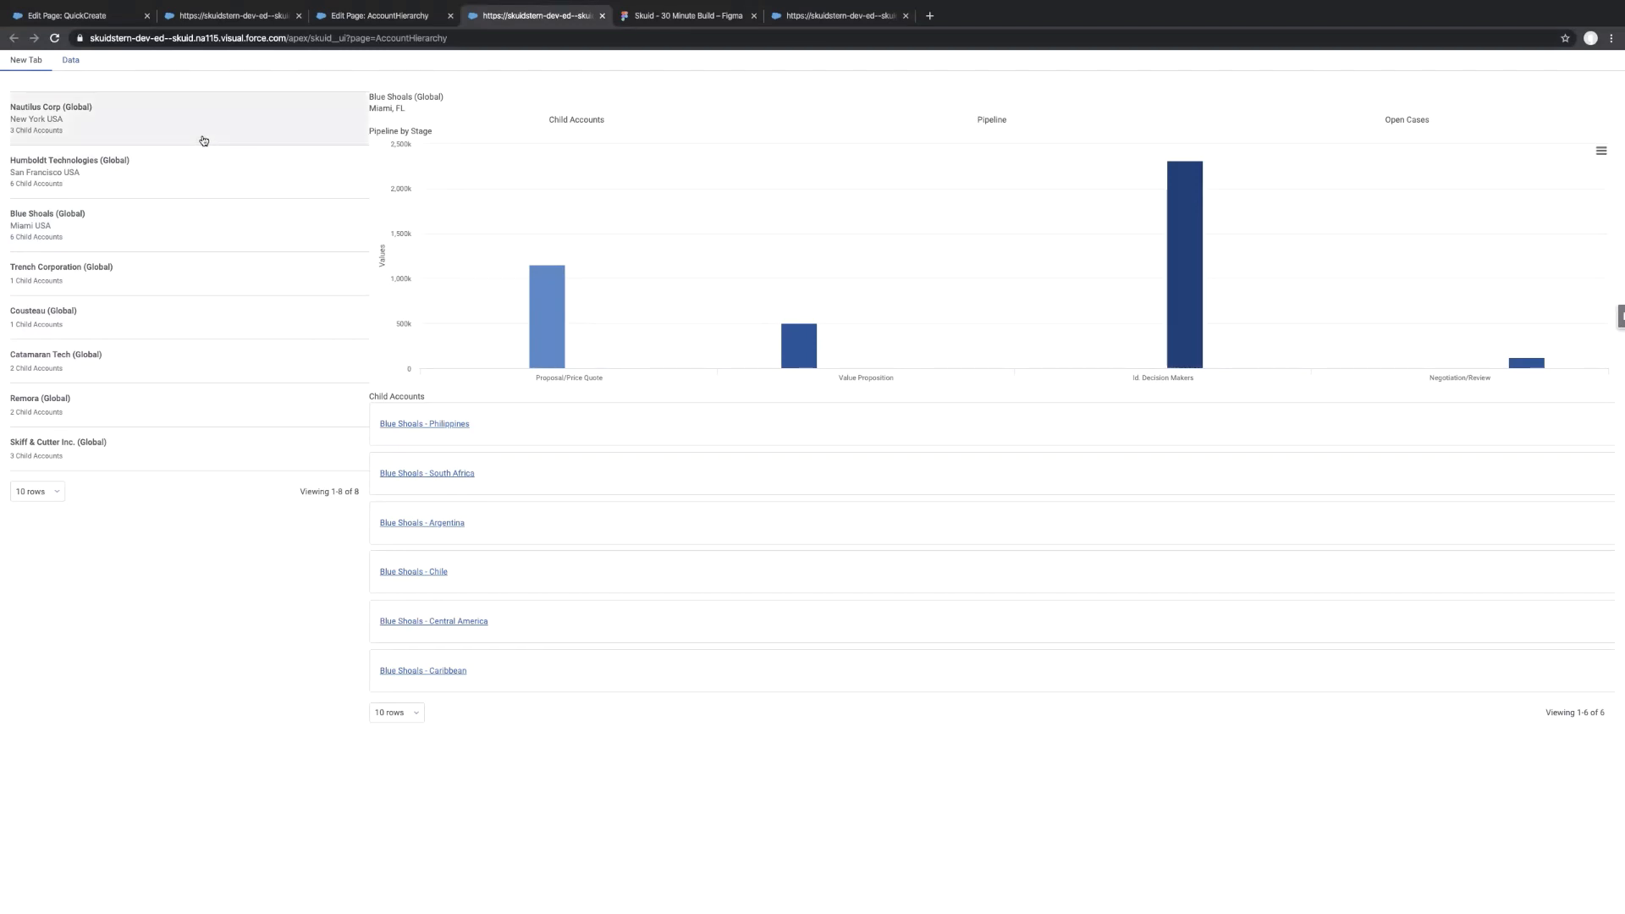
{"action": "left_click", "coordinate": [400, 16]}
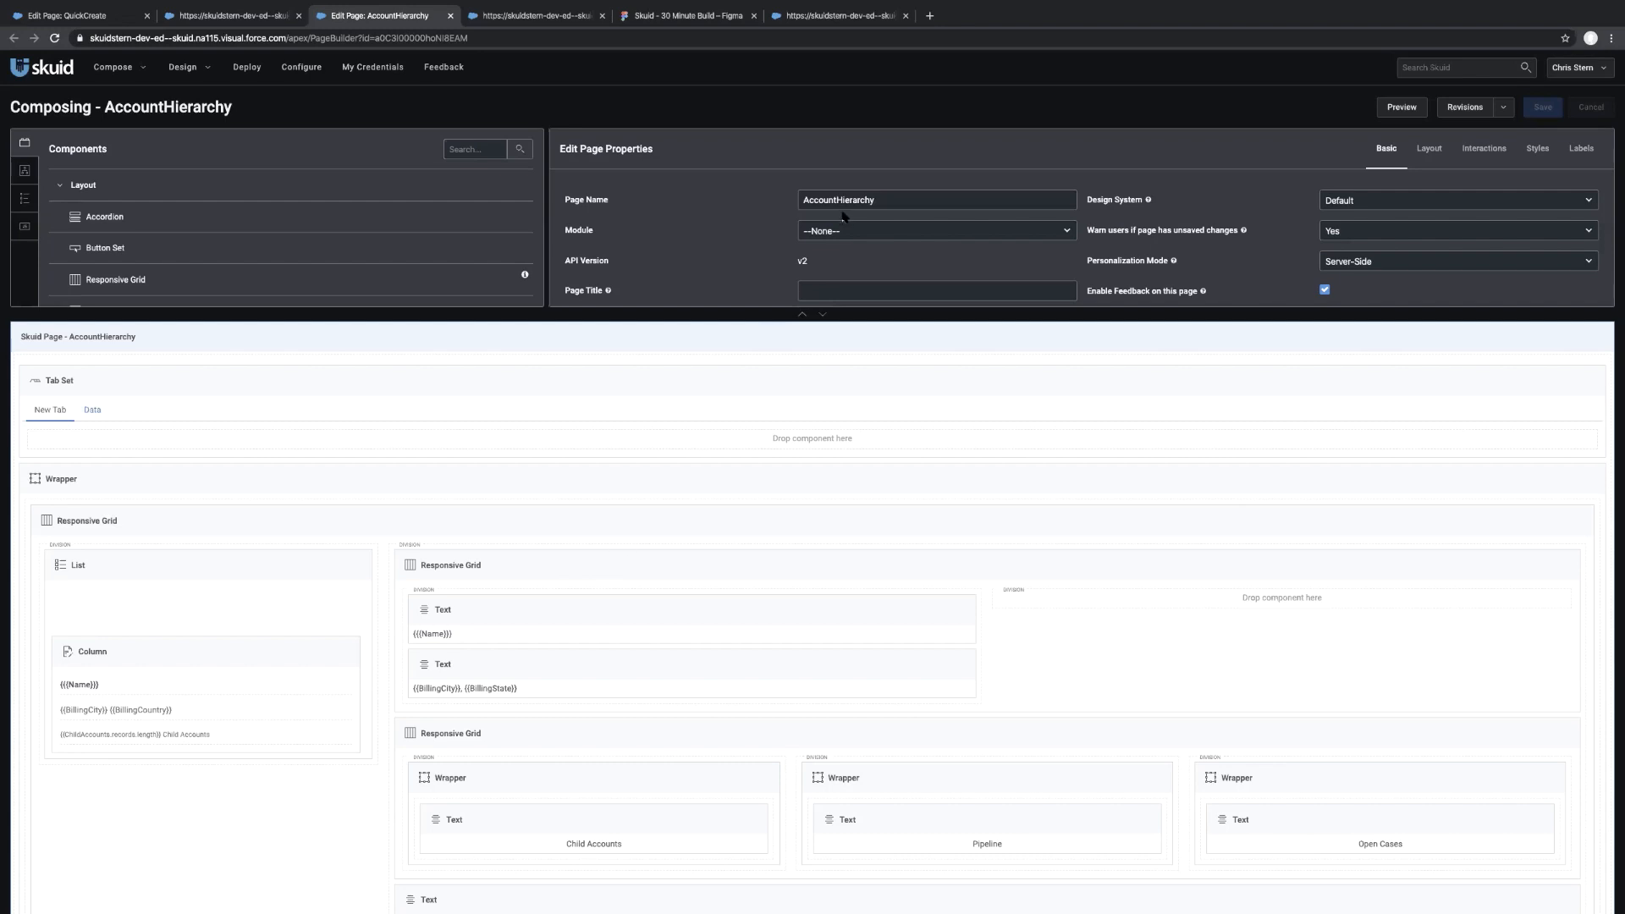
Check the Figma mockup, and set the column gutter size of the AccountHierarchy page's outer Responsive Grid to Regular
{"action": "left_click", "coordinate": [690, 18]}
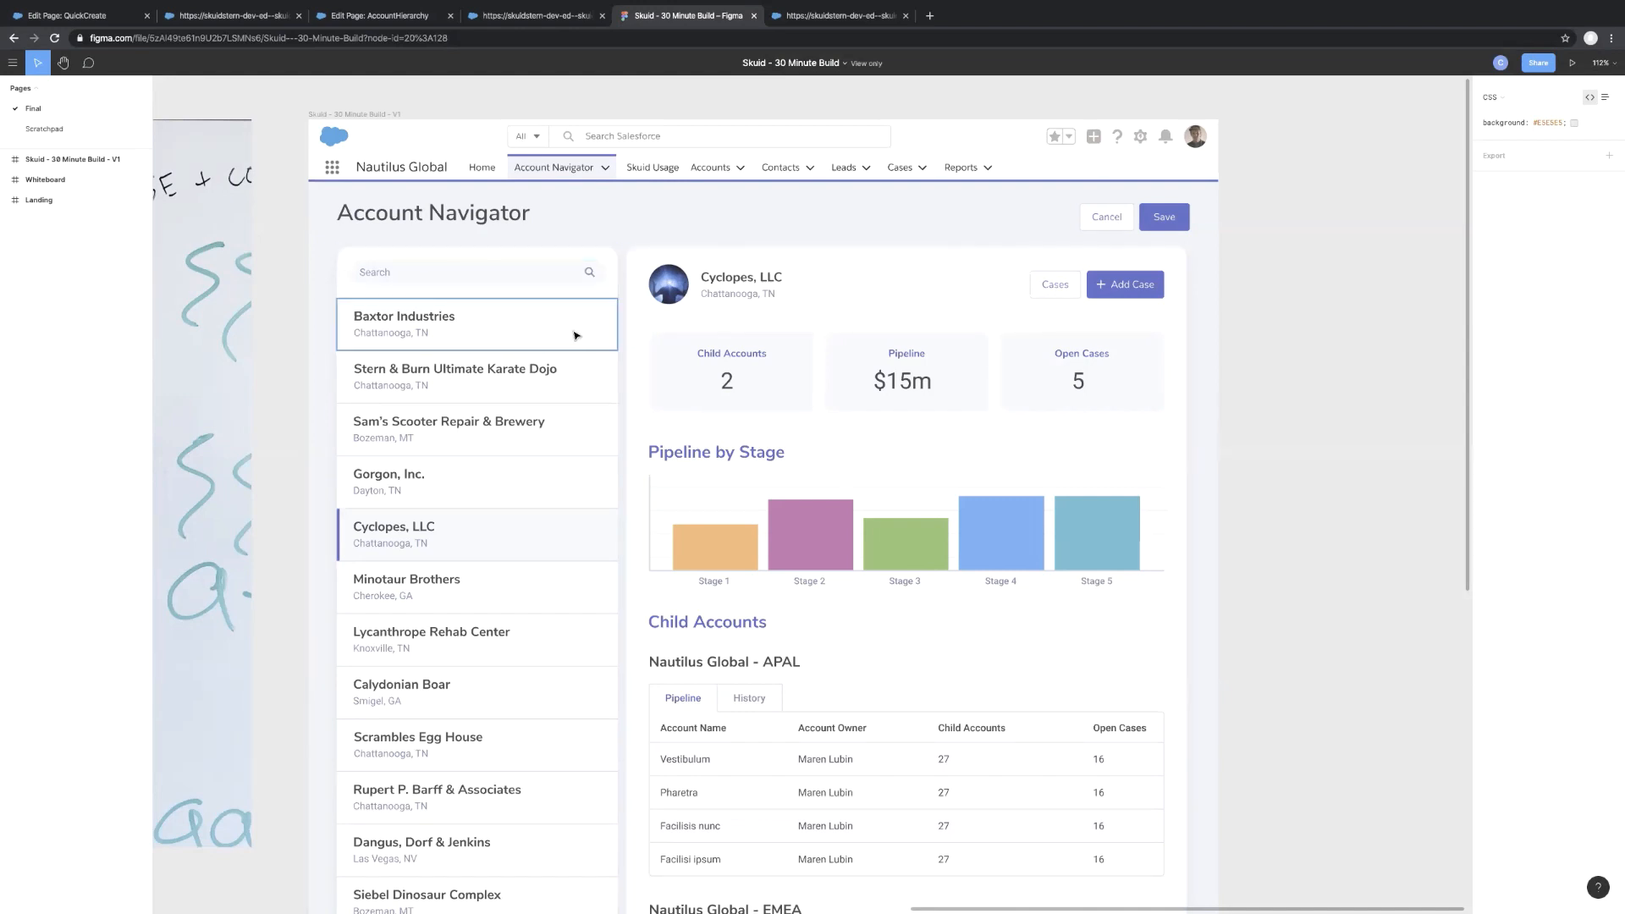
{"action": "left_click", "coordinate": [400, 24]}
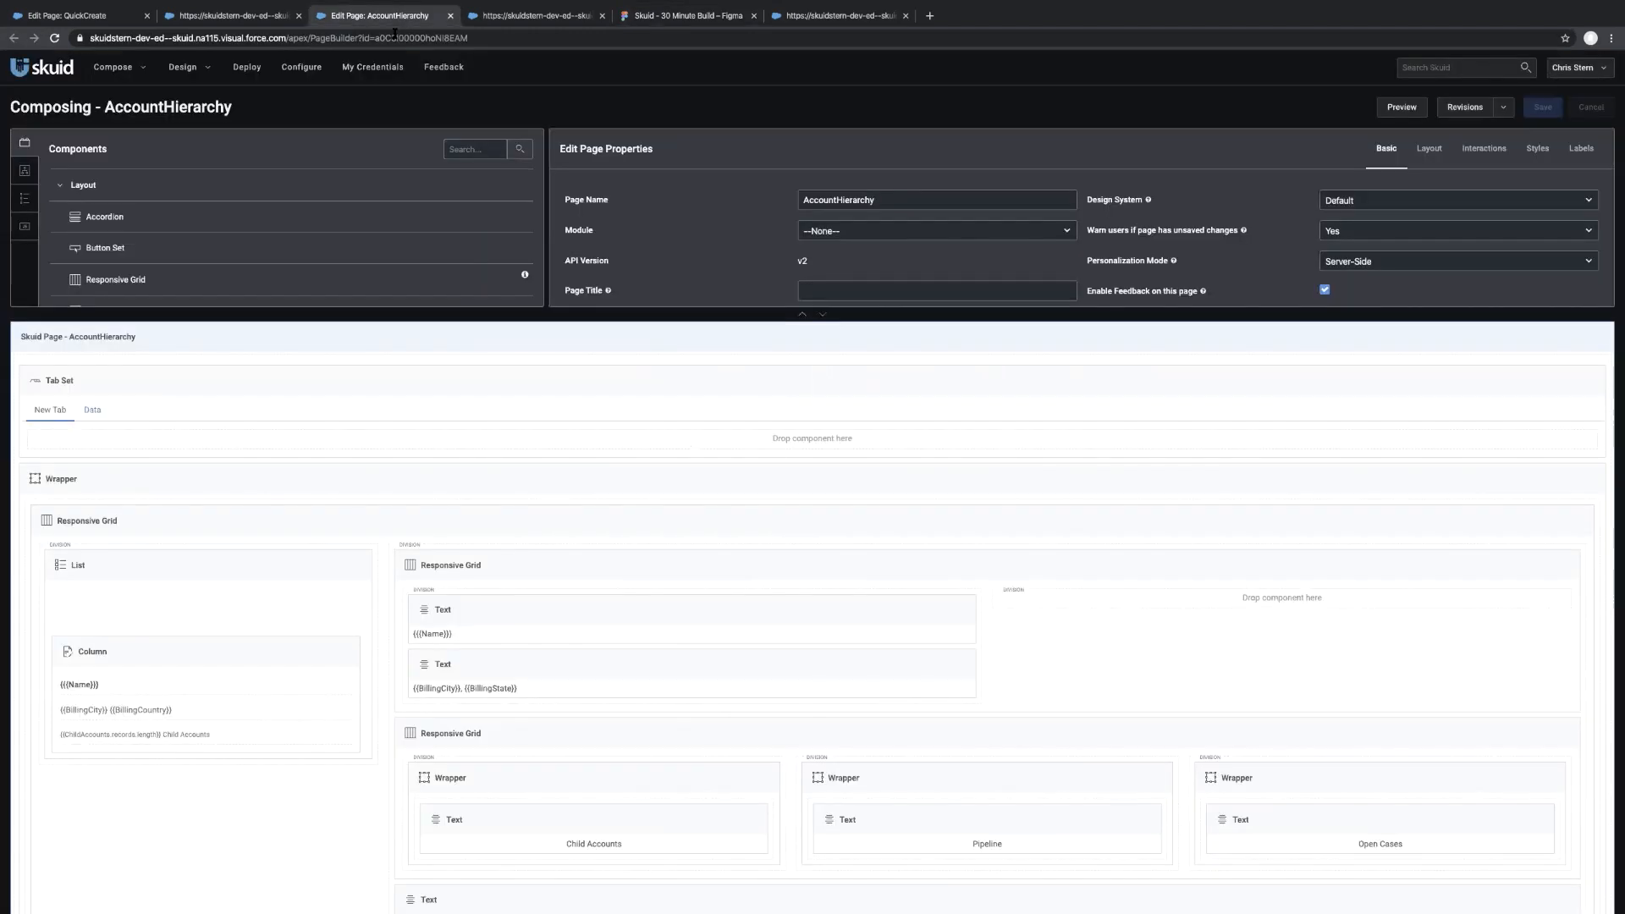
{"action": "left_click", "coordinate": [254, 521]}
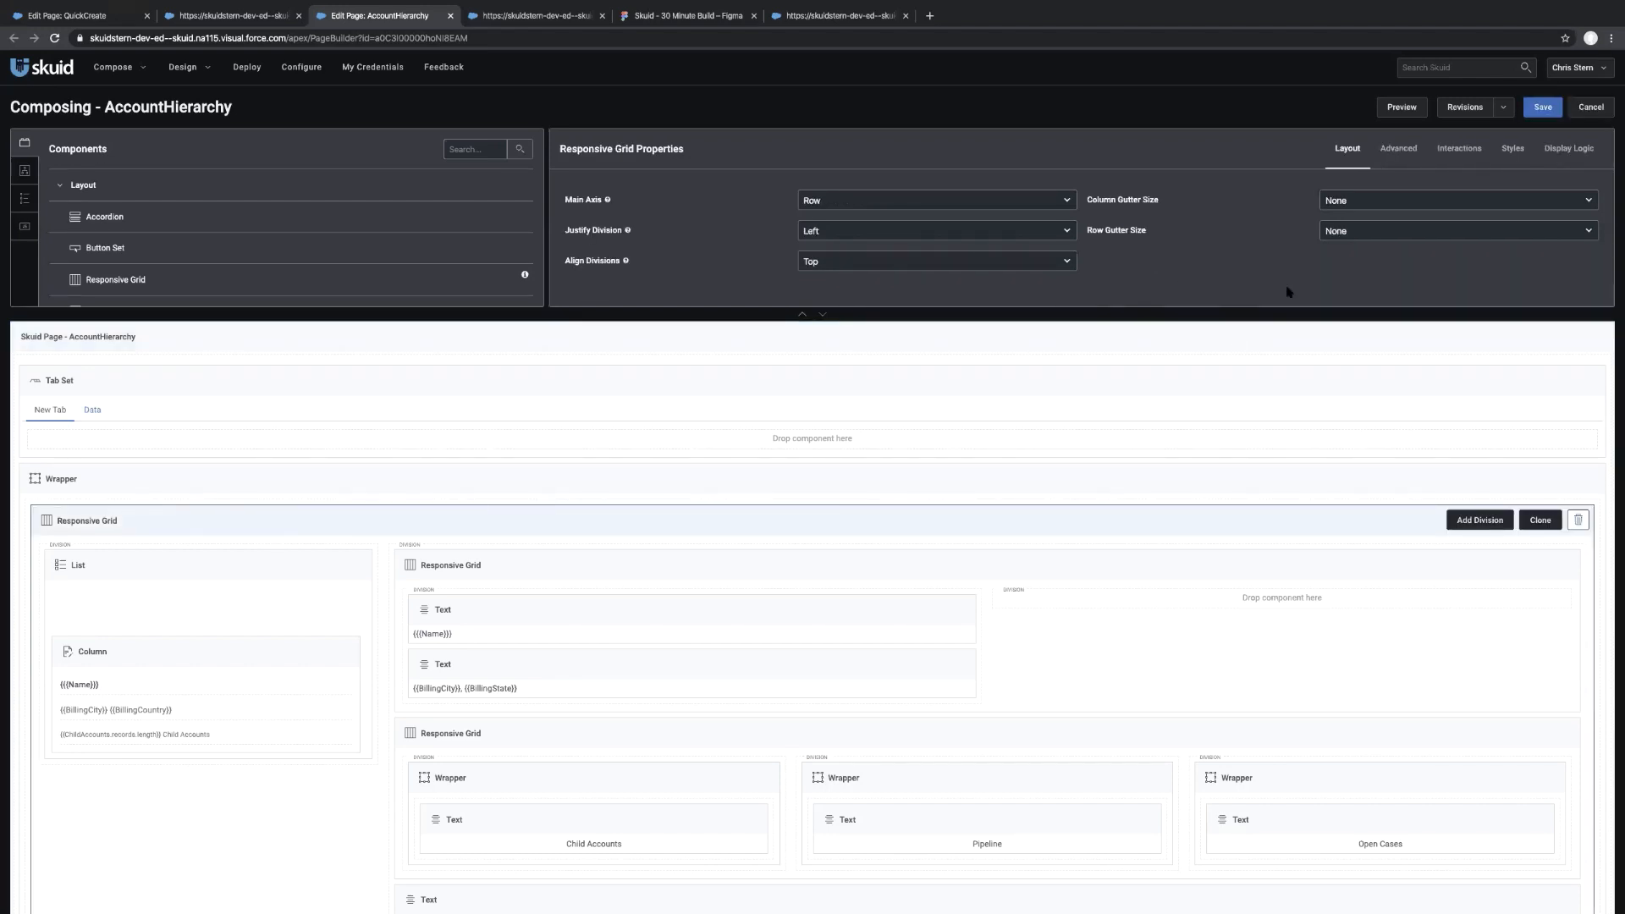
{"action": "left_click", "coordinate": [1371, 200]}
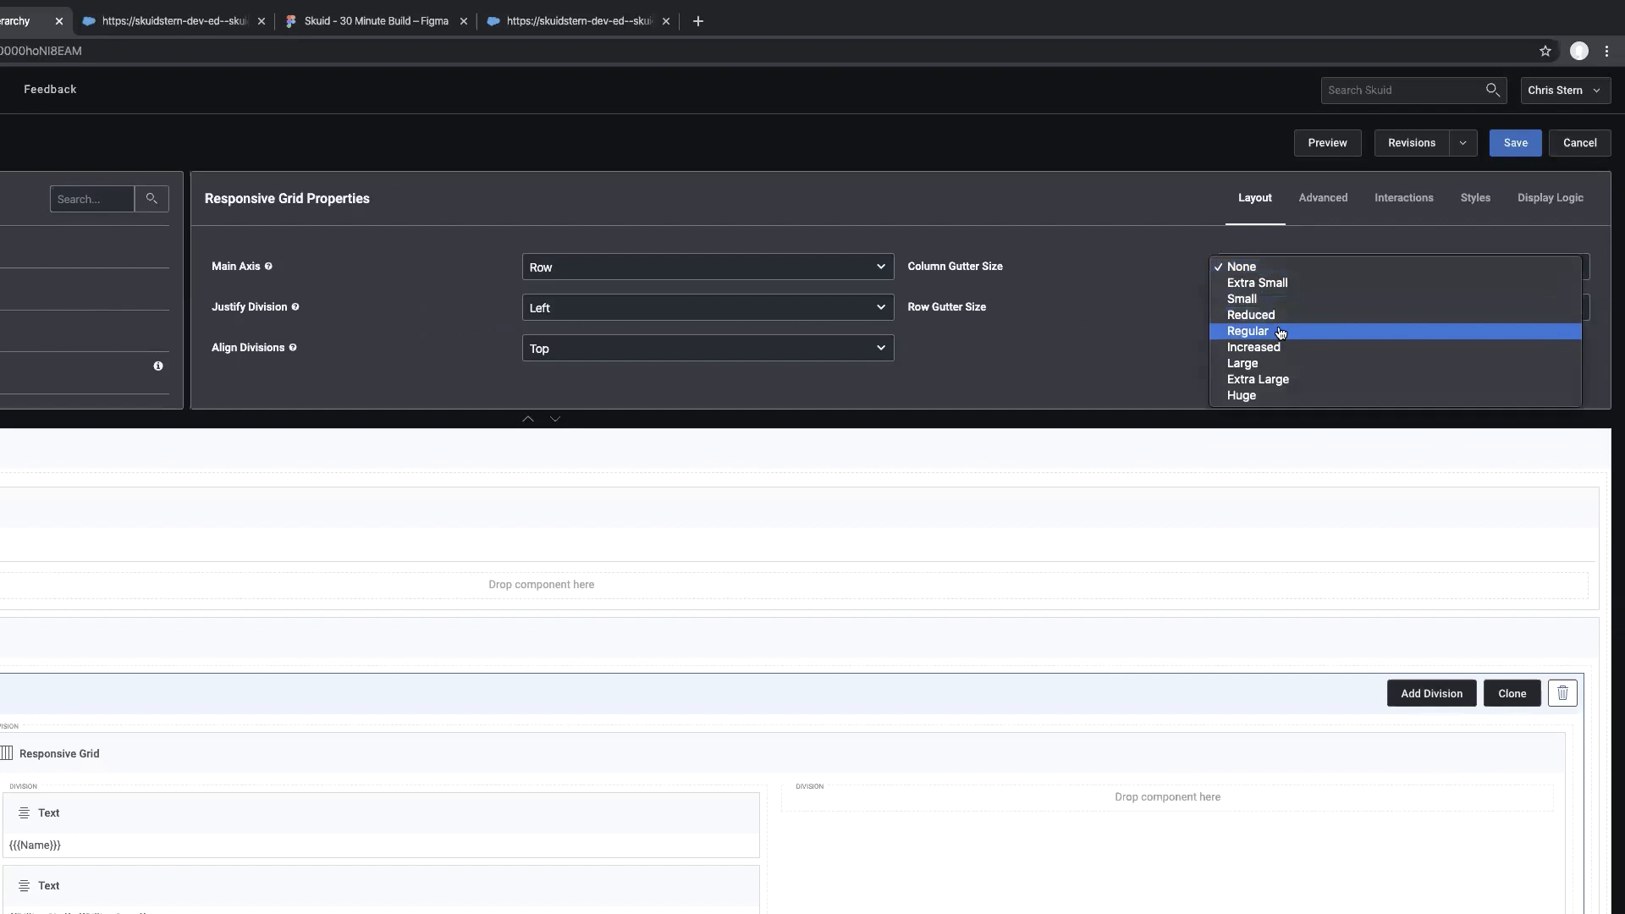
{"action": "left_click", "coordinate": [1279, 332]}
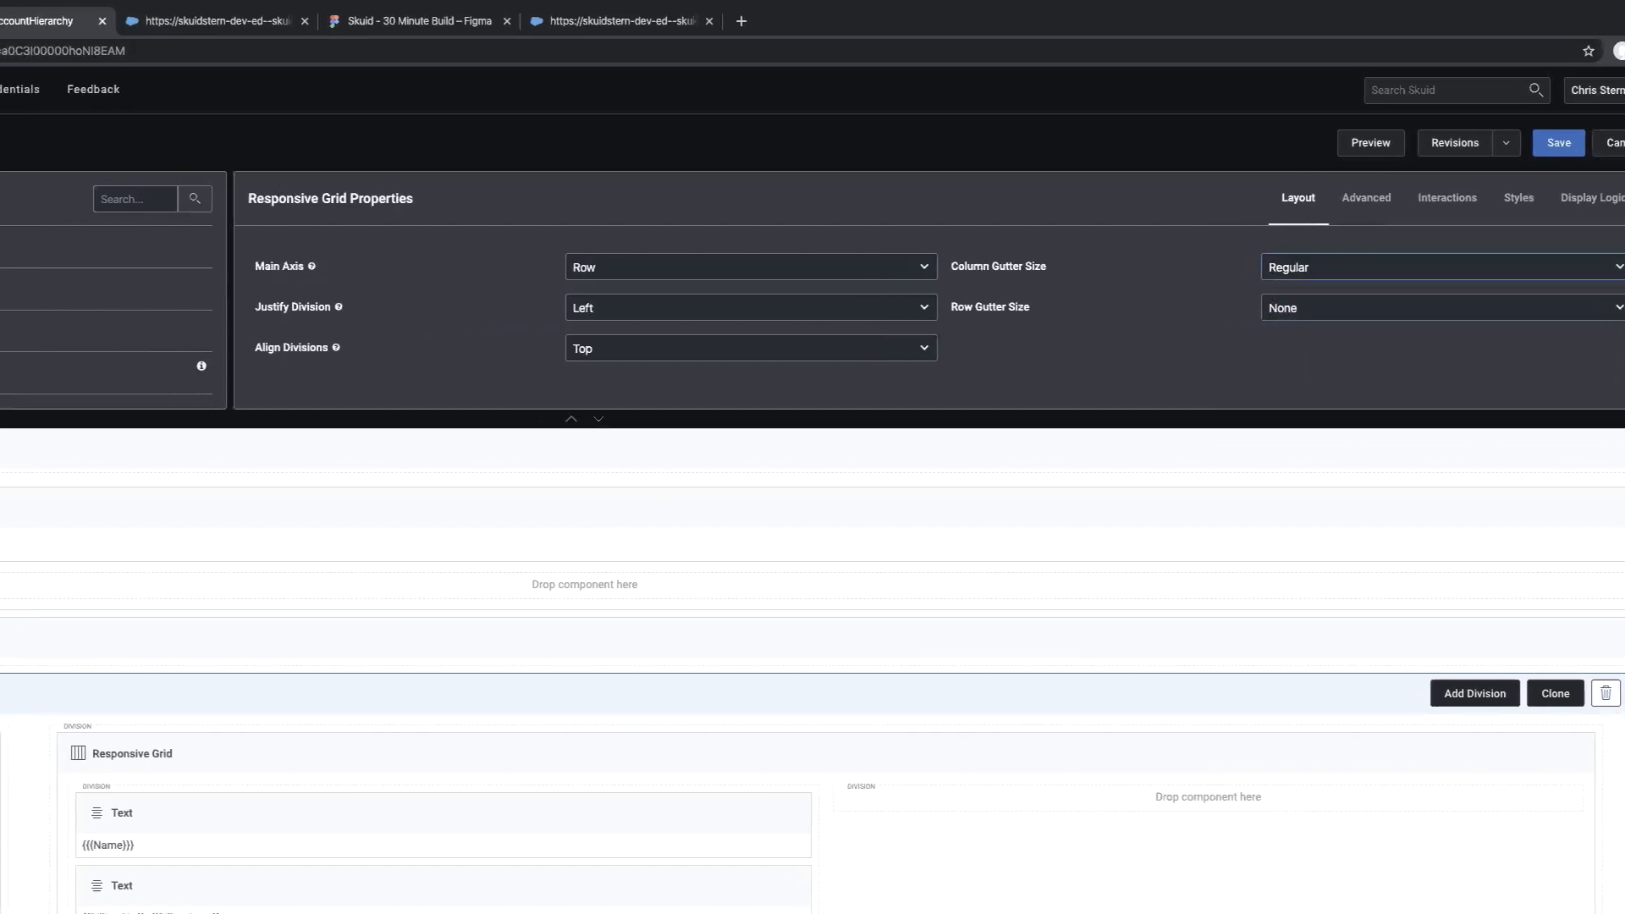
Add a Wrapper to the first division of the outer Responsive Grid and move the account List into it
{"action": "type", "text": "wr"}
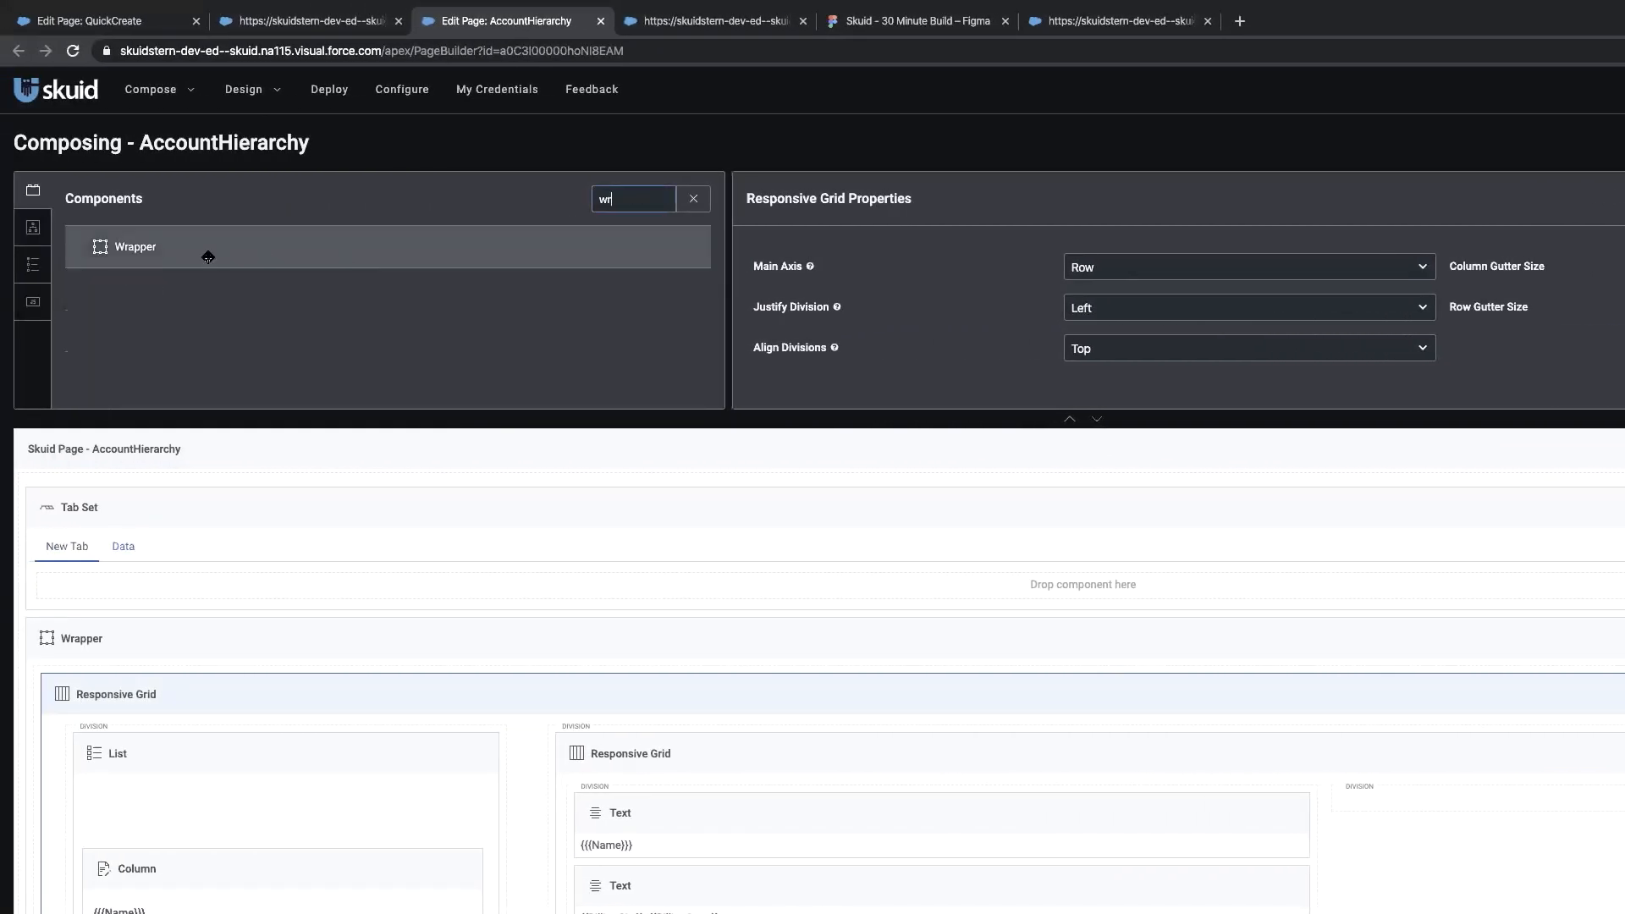
{"action": "left_click_drag", "start_coordinate": [192, 254], "coordinate": [188, 749]}
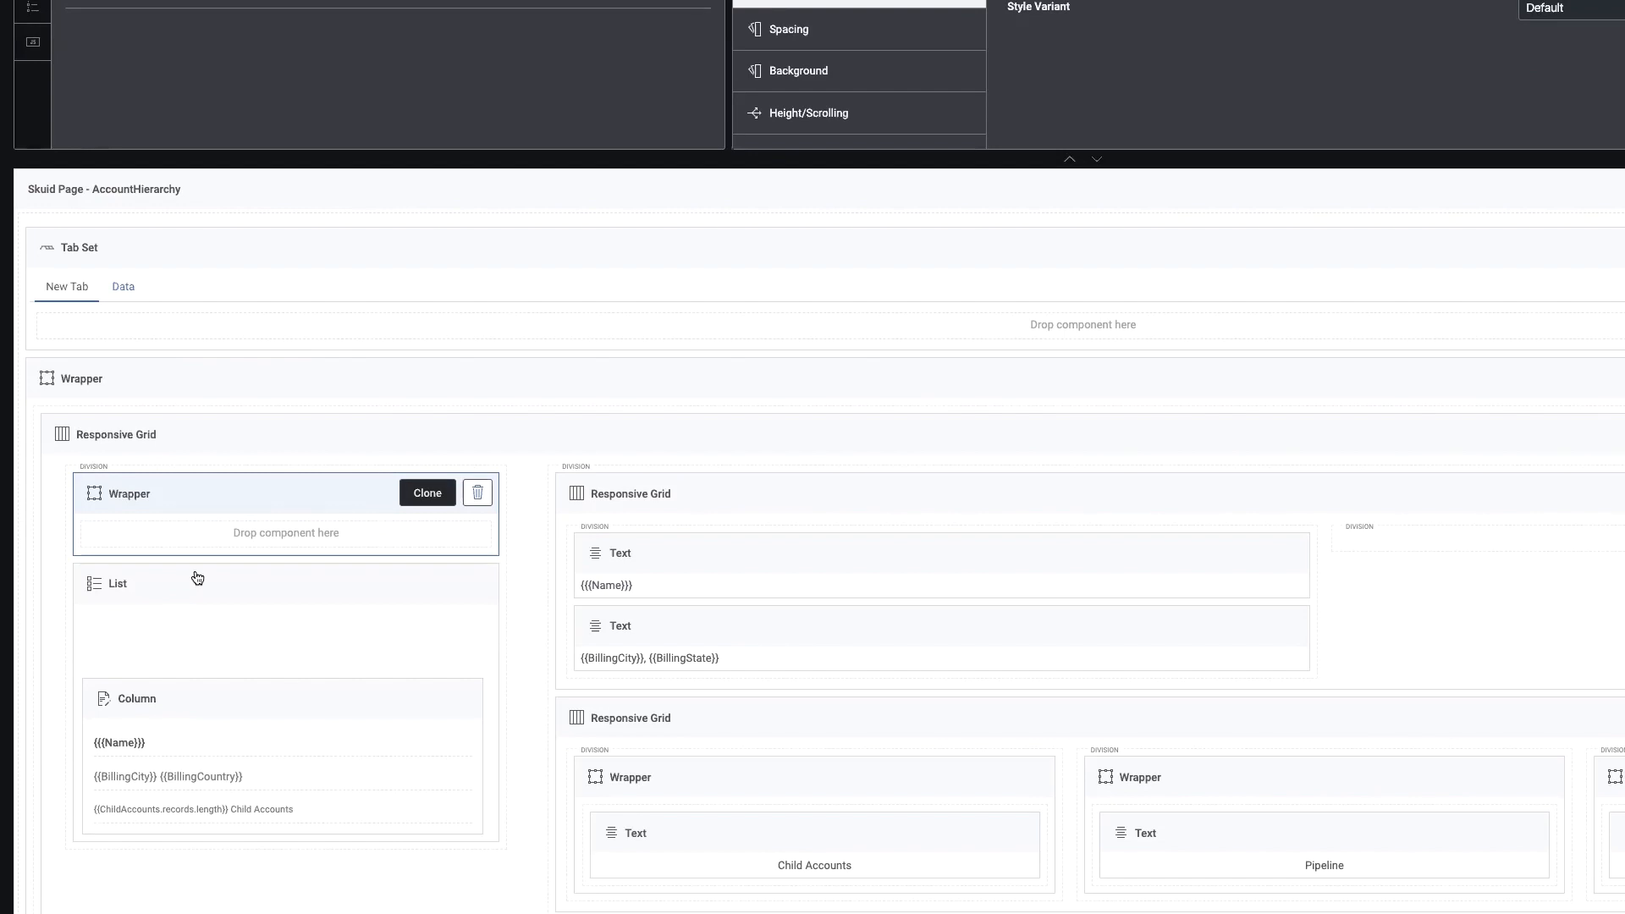
{"action": "left_click_drag", "start_coordinate": [198, 578], "coordinate": [196, 530]}
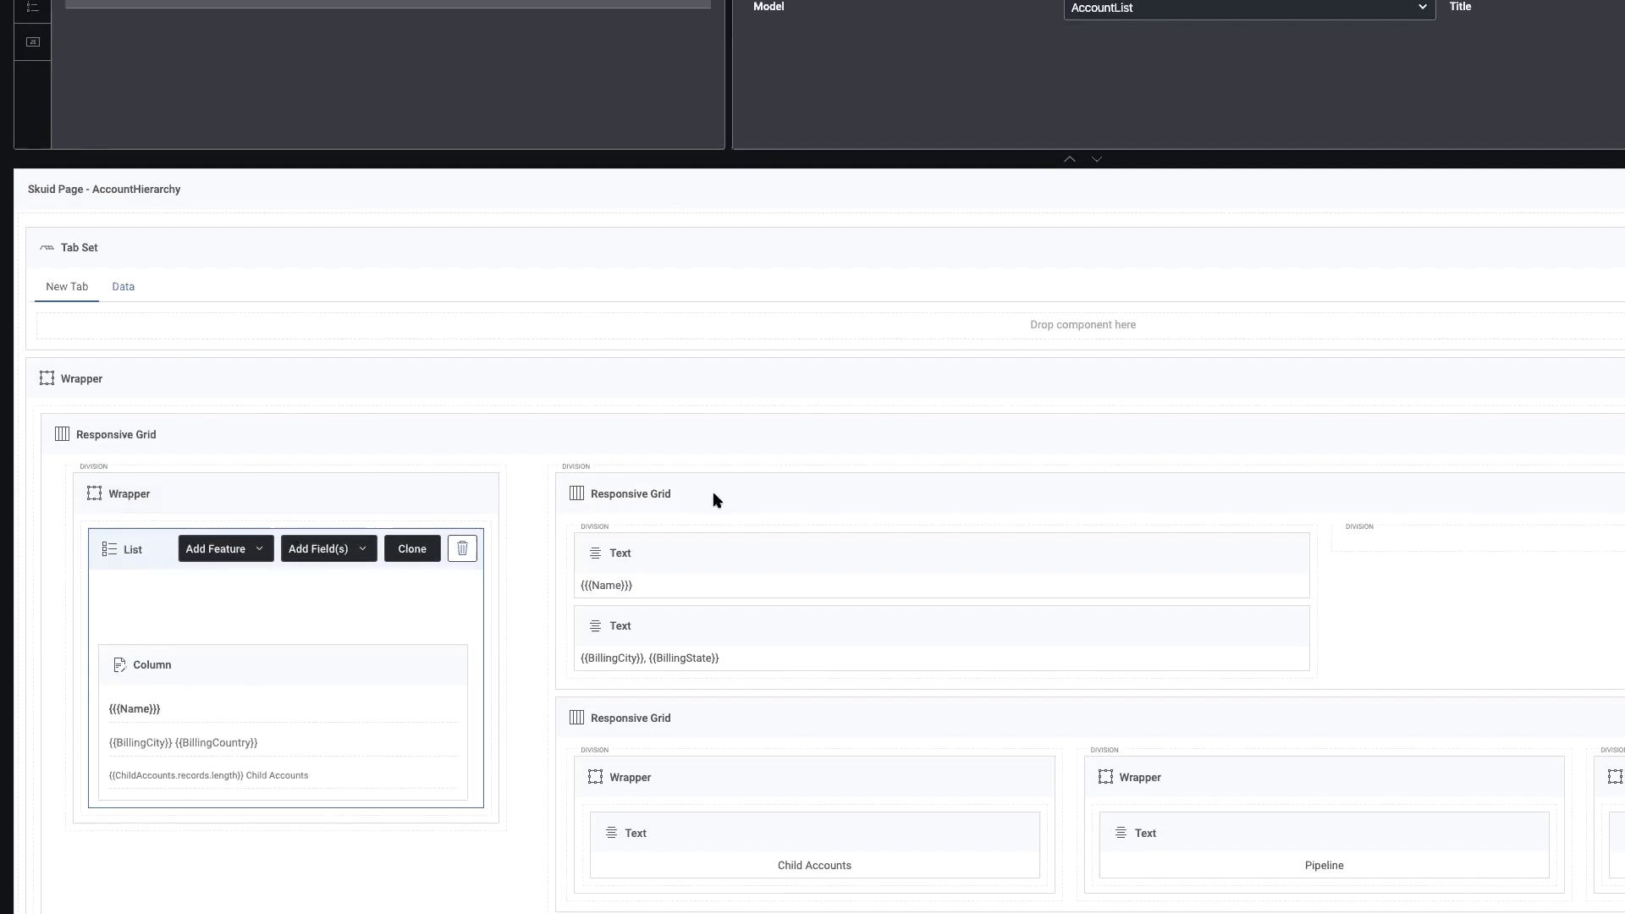
Add a Wrapper to the outer grid's second division and move the account name grid and the three-column summary grid into it
{"action": "left_click_drag", "start_coordinate": [714, 499], "coordinate": [733, 475]}
{"action": "left_click", "coordinate": [862, 591]}
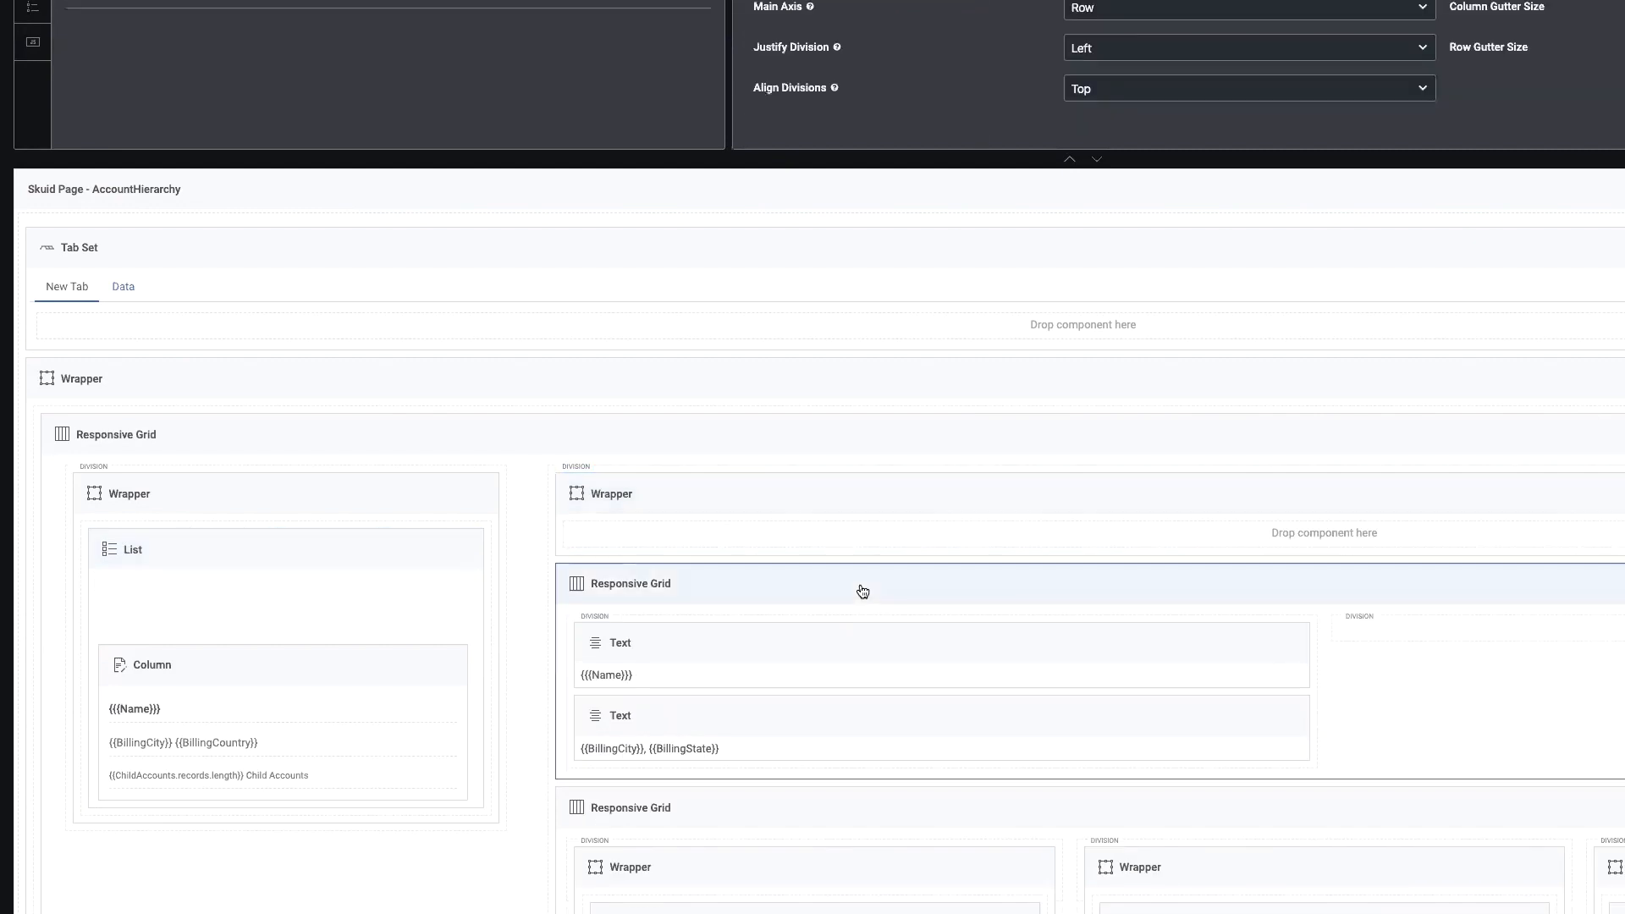
{"action": "left_click_drag", "start_coordinate": [863, 591], "coordinate": [849, 537]}
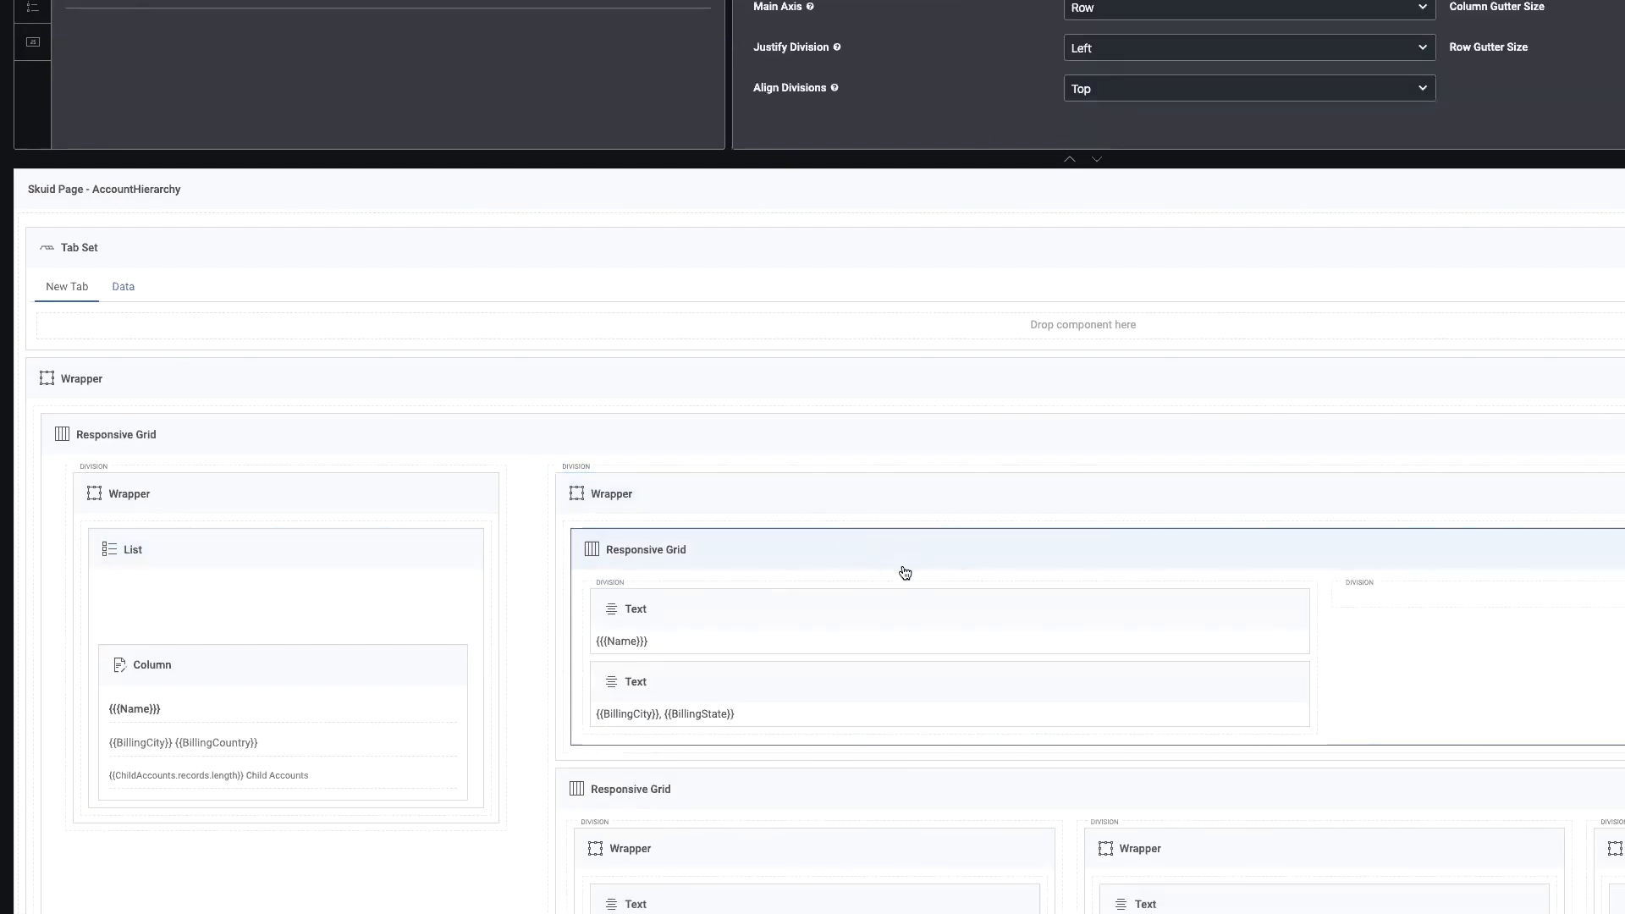
{"action": "left_click_drag", "start_coordinate": [851, 785], "coordinate": [846, 751]}
{"action": "scroll", "coordinate": [981, 730], "scroll_direction": "down", "scroll_amount": 1}
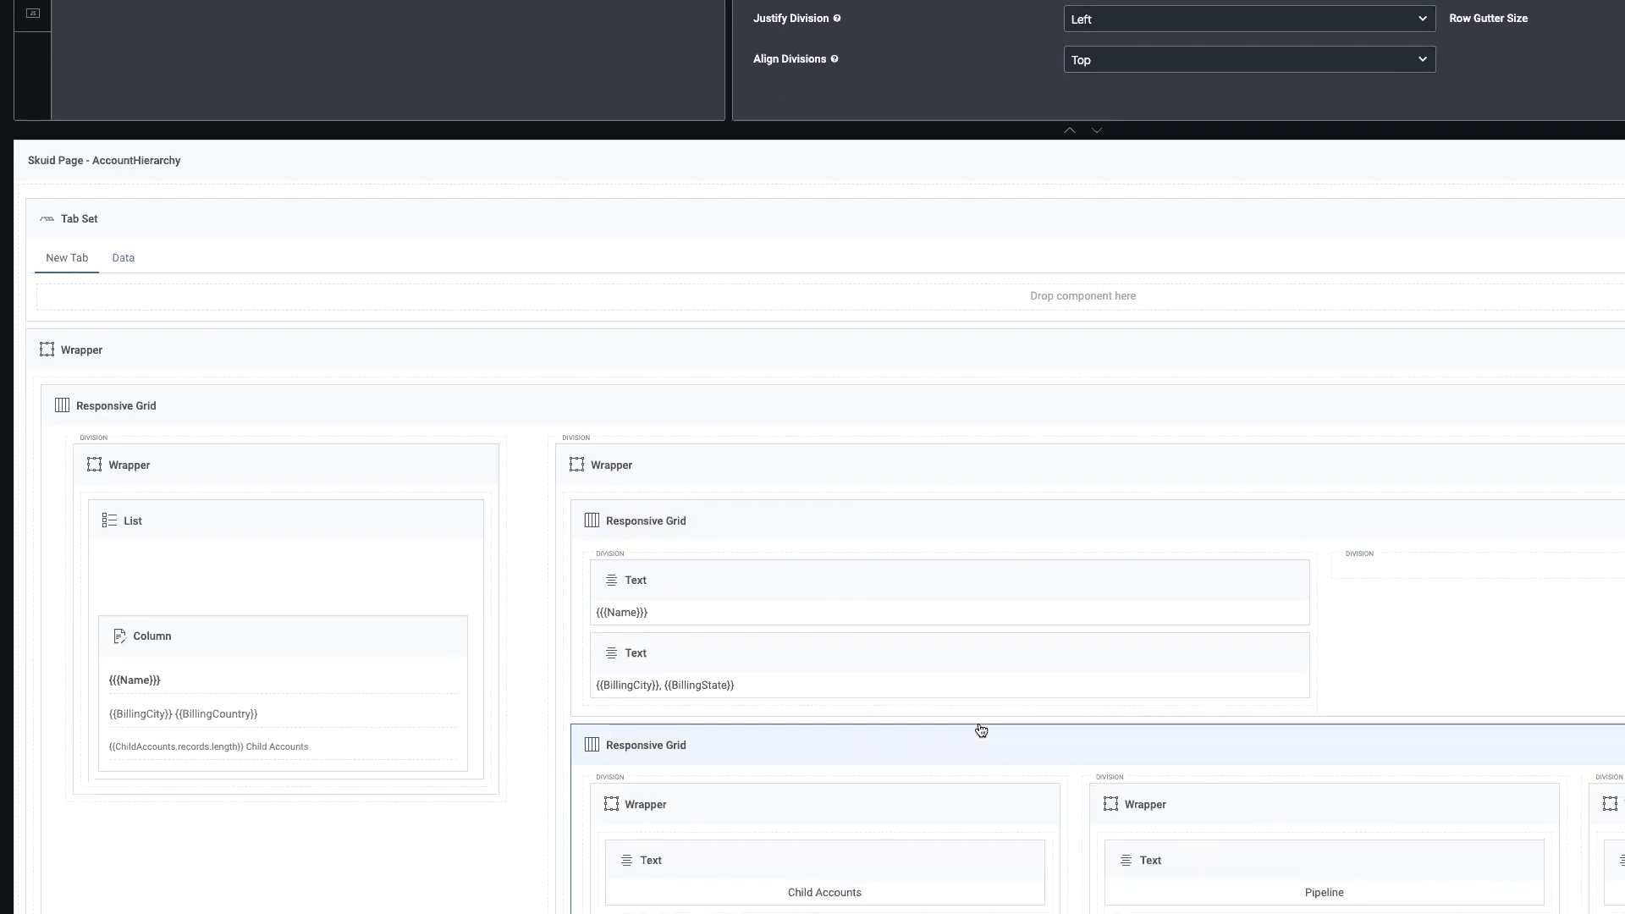
Move the Pipeline by Stage text, the chart, the Child Accounts text and the deck's wrapper into the second division's Wrapper
{"action": "scroll", "coordinate": [981, 730], "scroll_direction": "down", "scroll_amount": 5}
{"action": "left_click_drag", "start_coordinate": [830, 581], "coordinate": [751, 500]}
{"action": "scroll", "coordinate": [798, 551], "scroll_direction": "down", "scroll_amount": 2}
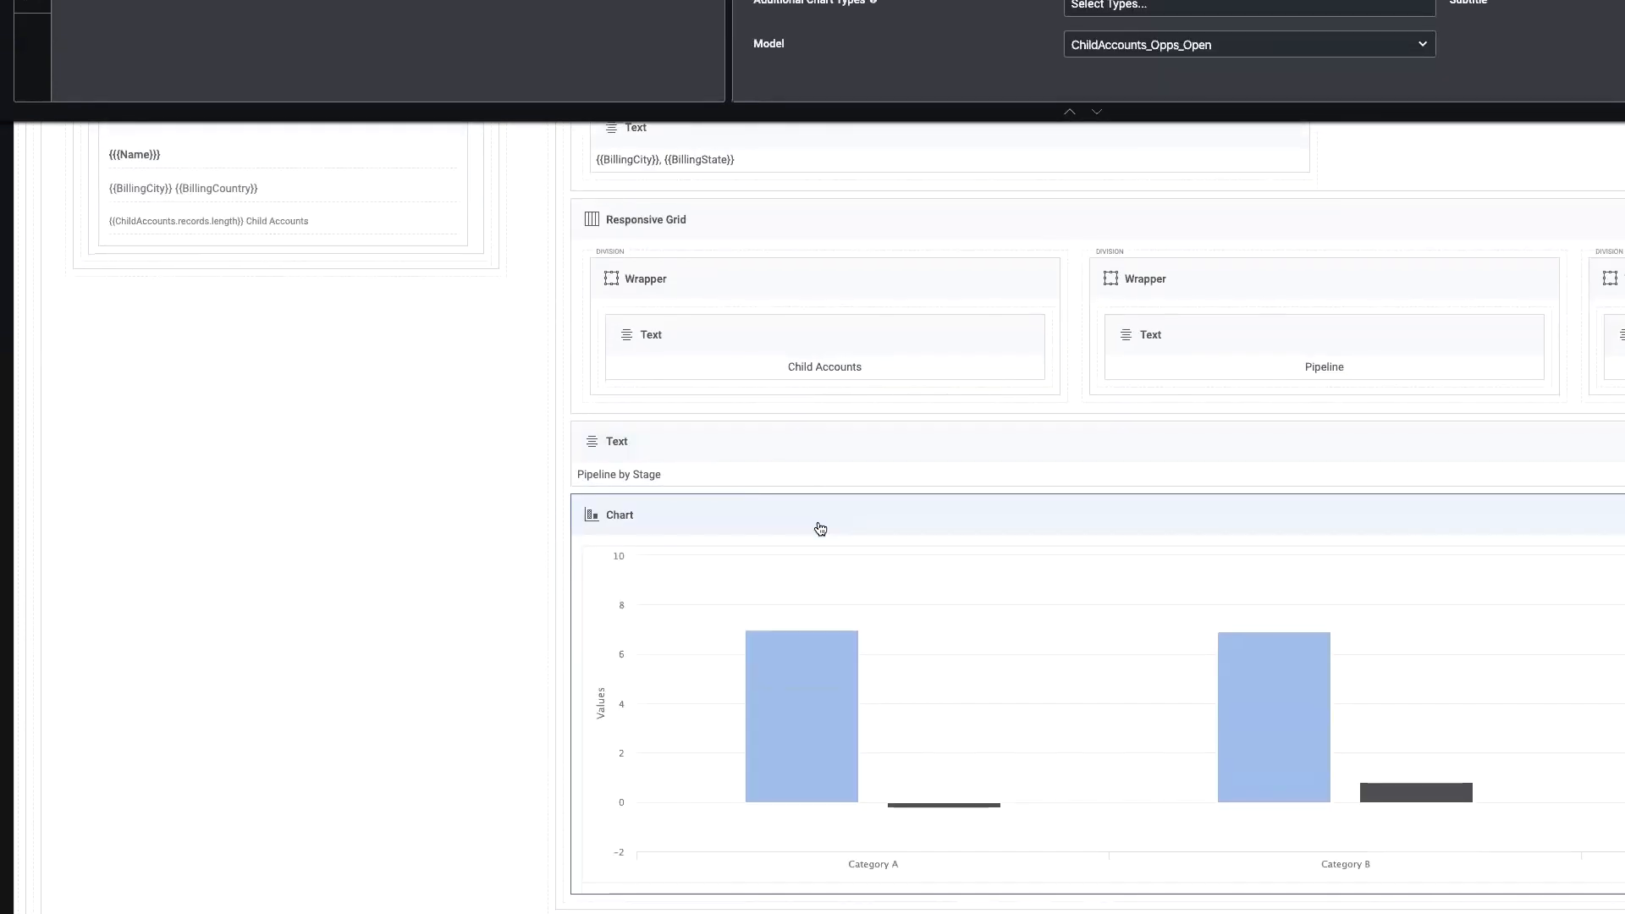
{"action": "scroll", "coordinate": [820, 529], "scroll_direction": "down", "scroll_amount": 4}
{"action": "left_click_drag", "start_coordinate": [719, 621], "coordinate": [703, 578]}
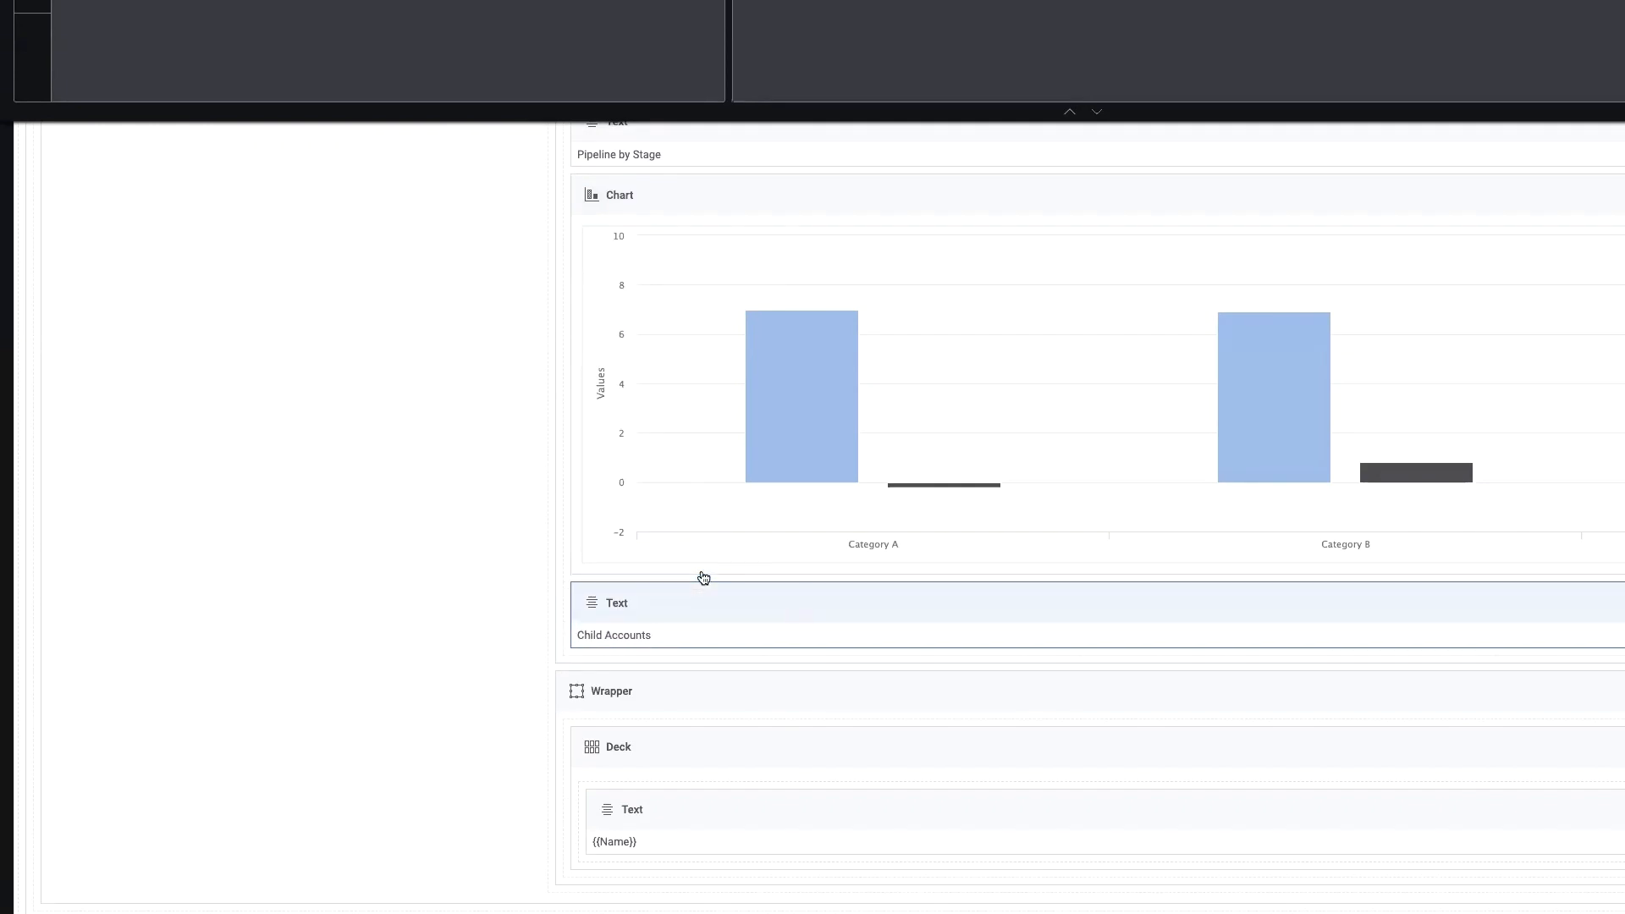
{"action": "left_click_drag", "start_coordinate": [678, 691], "coordinate": [671, 653]}
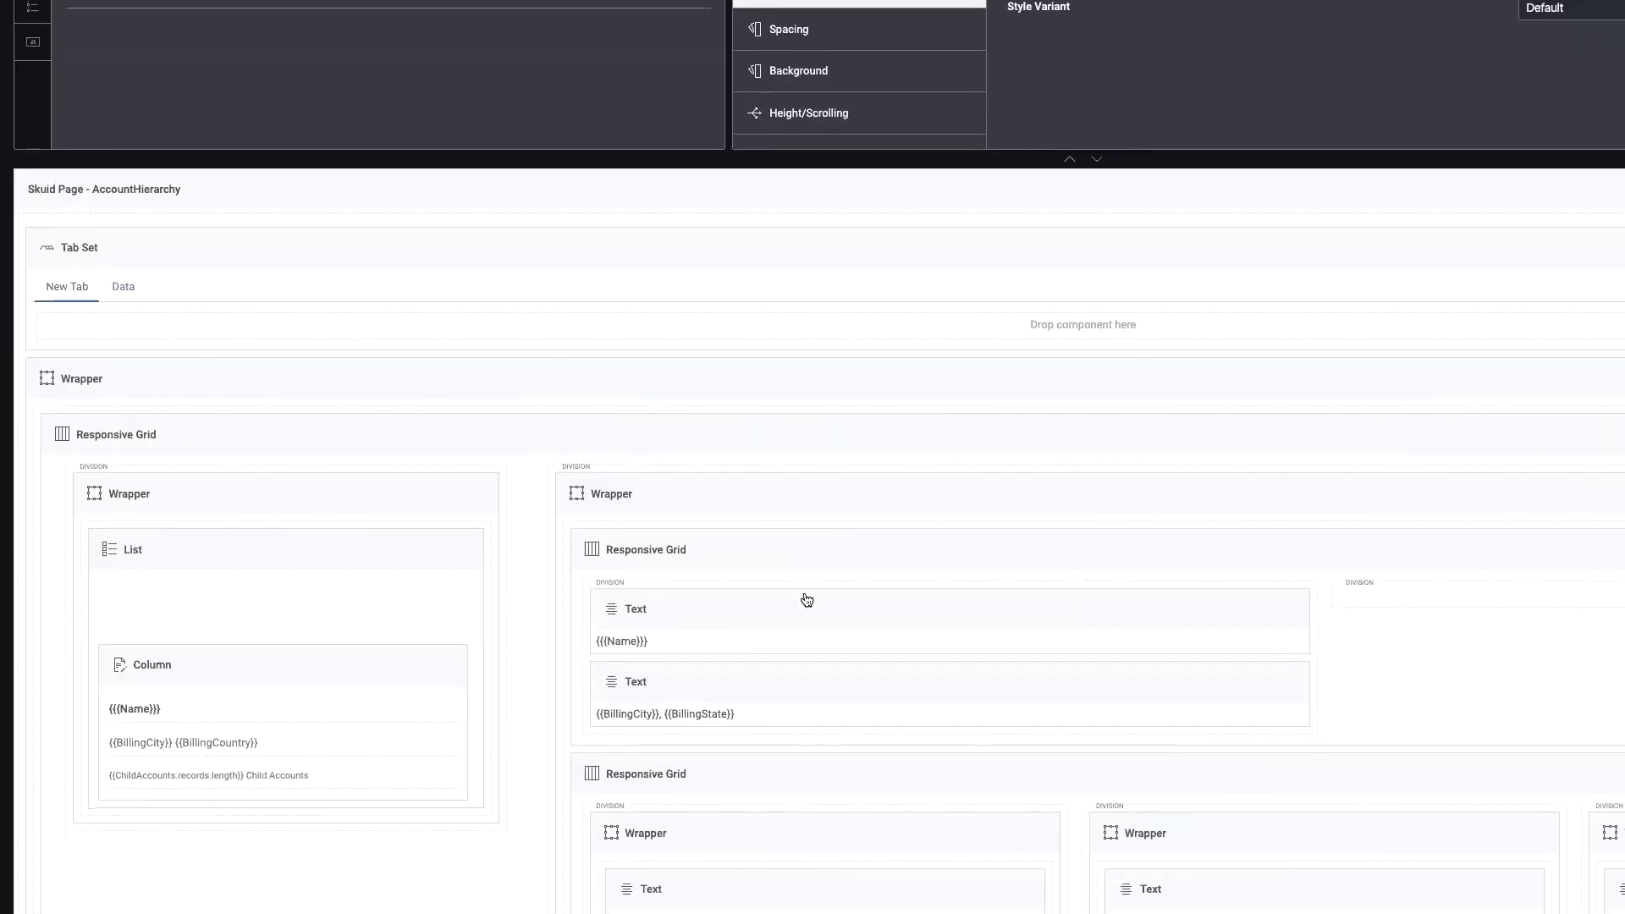
Set the top, bottom, left and right margins of the second division's Wrapper to Large
{"action": "left_click", "coordinate": [814, 506]}
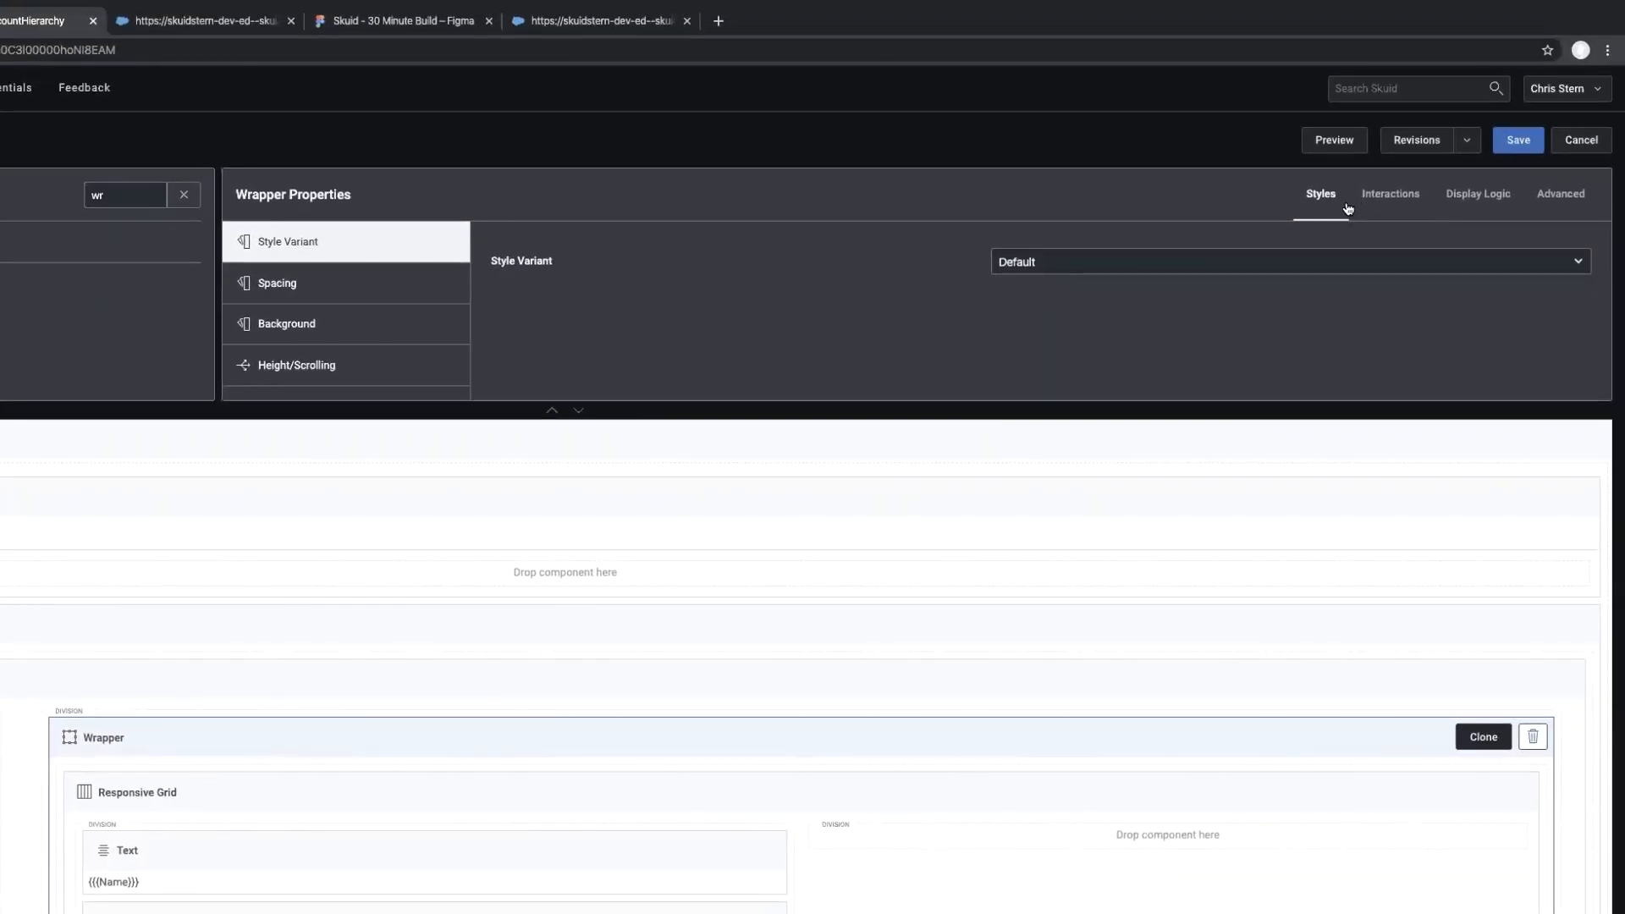
{"action": "left_click", "coordinate": [333, 294]}
{"action": "left_click", "coordinate": [1056, 266]}
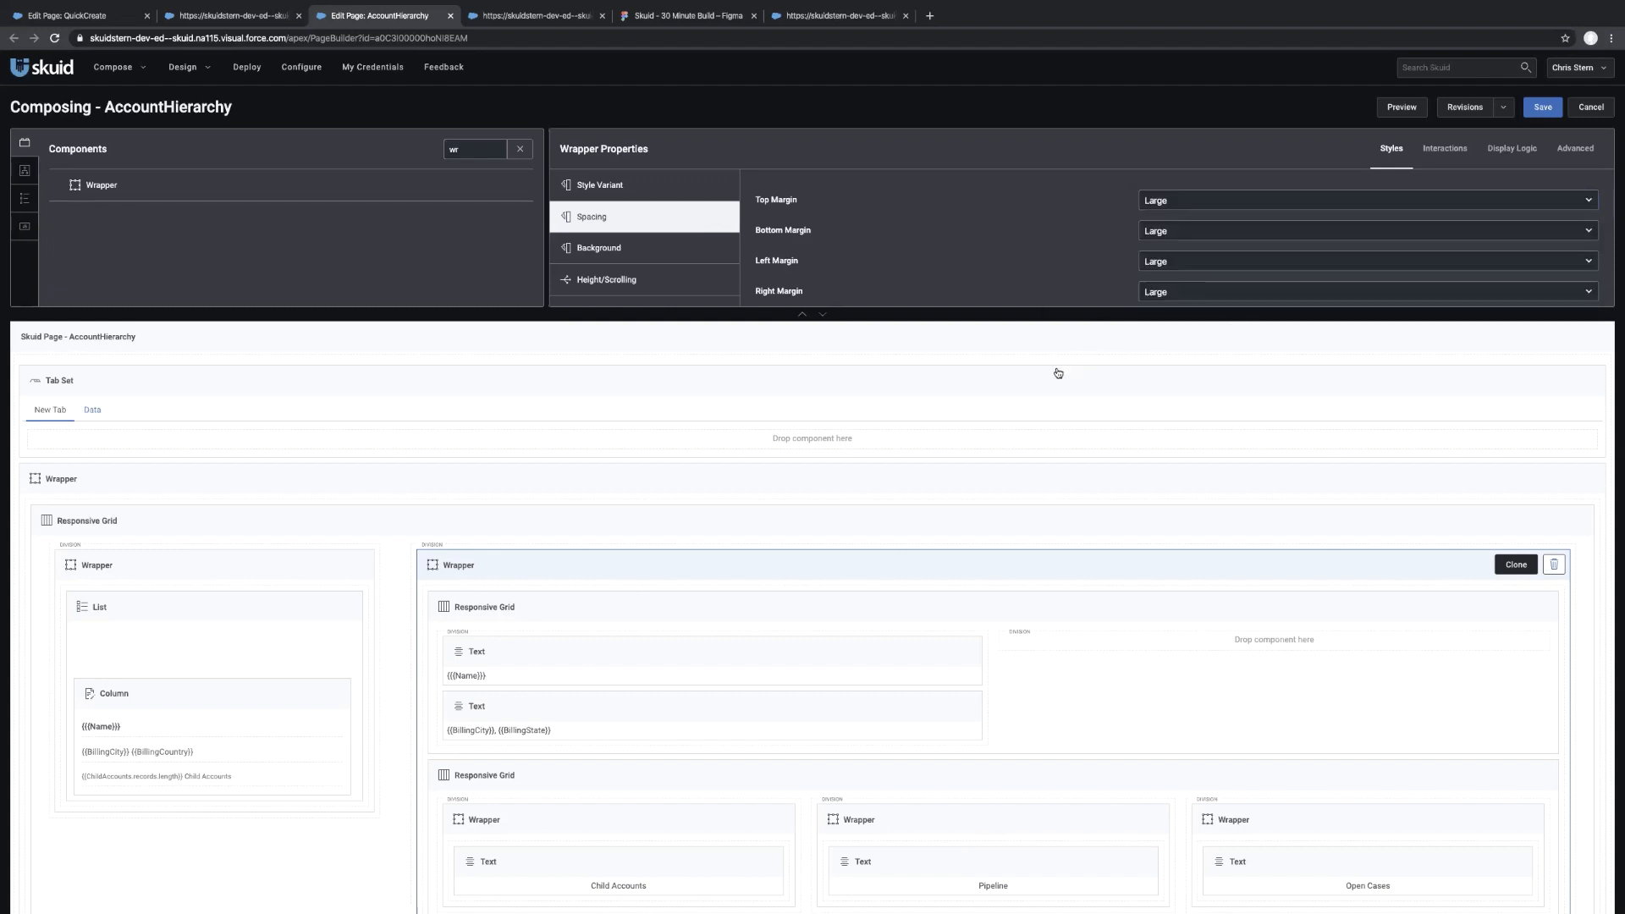
{"action": "left_click", "coordinate": [1225, 322]}
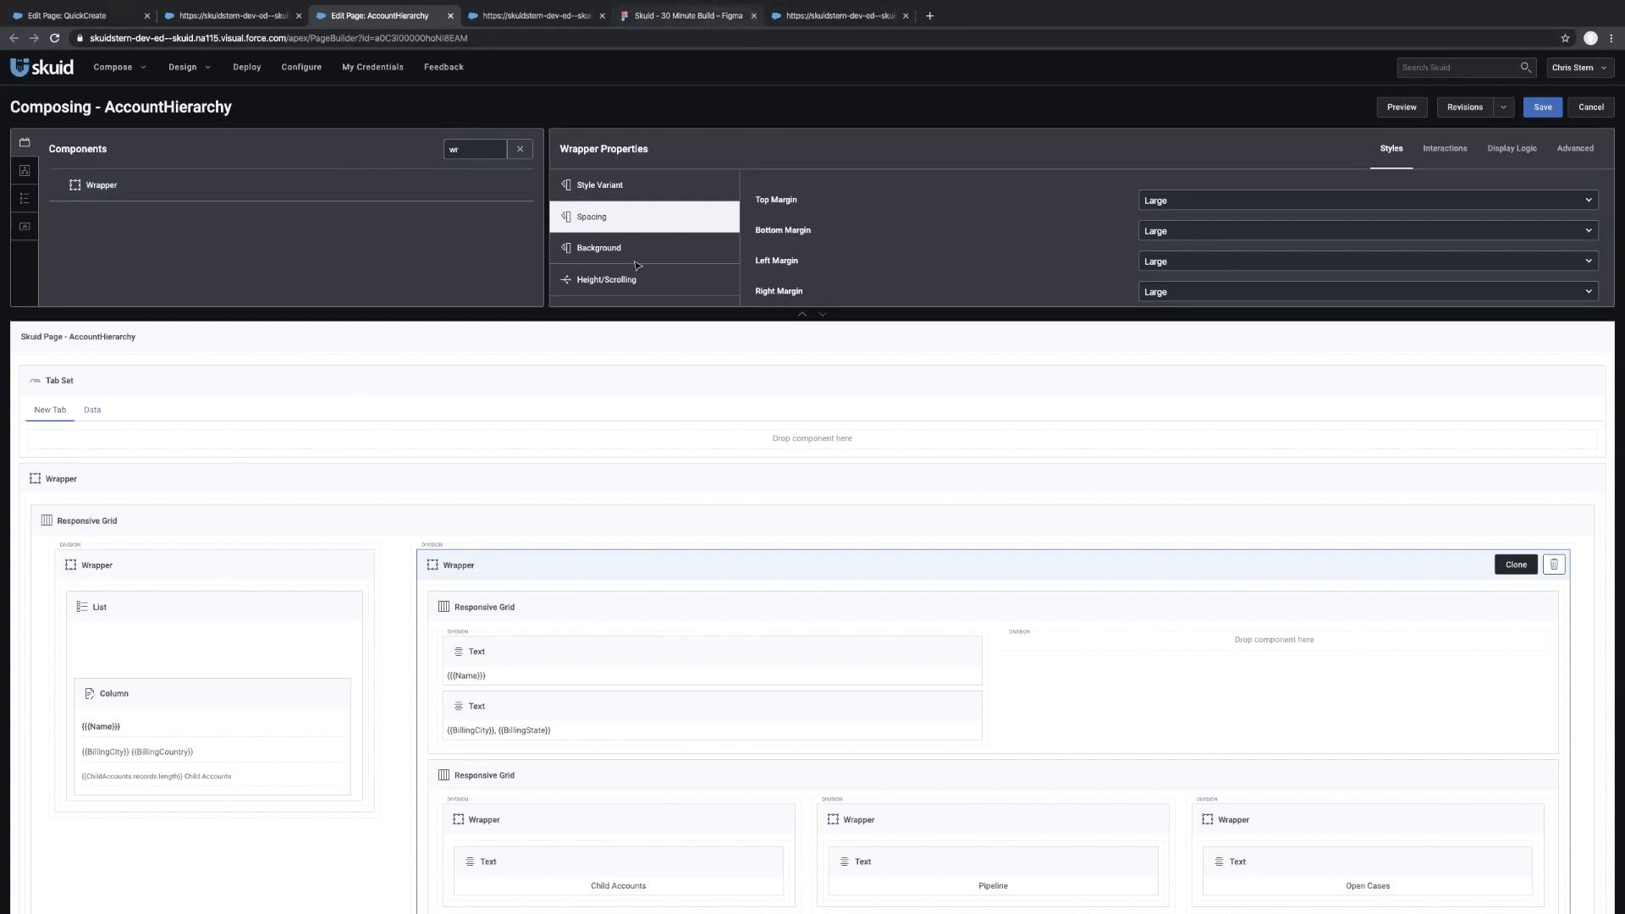
Check the Figma mockup, and add another Wrapper to the second division with the existing content Wrapper nested inside it
{"action": "key", "text": "ctrl+5"}
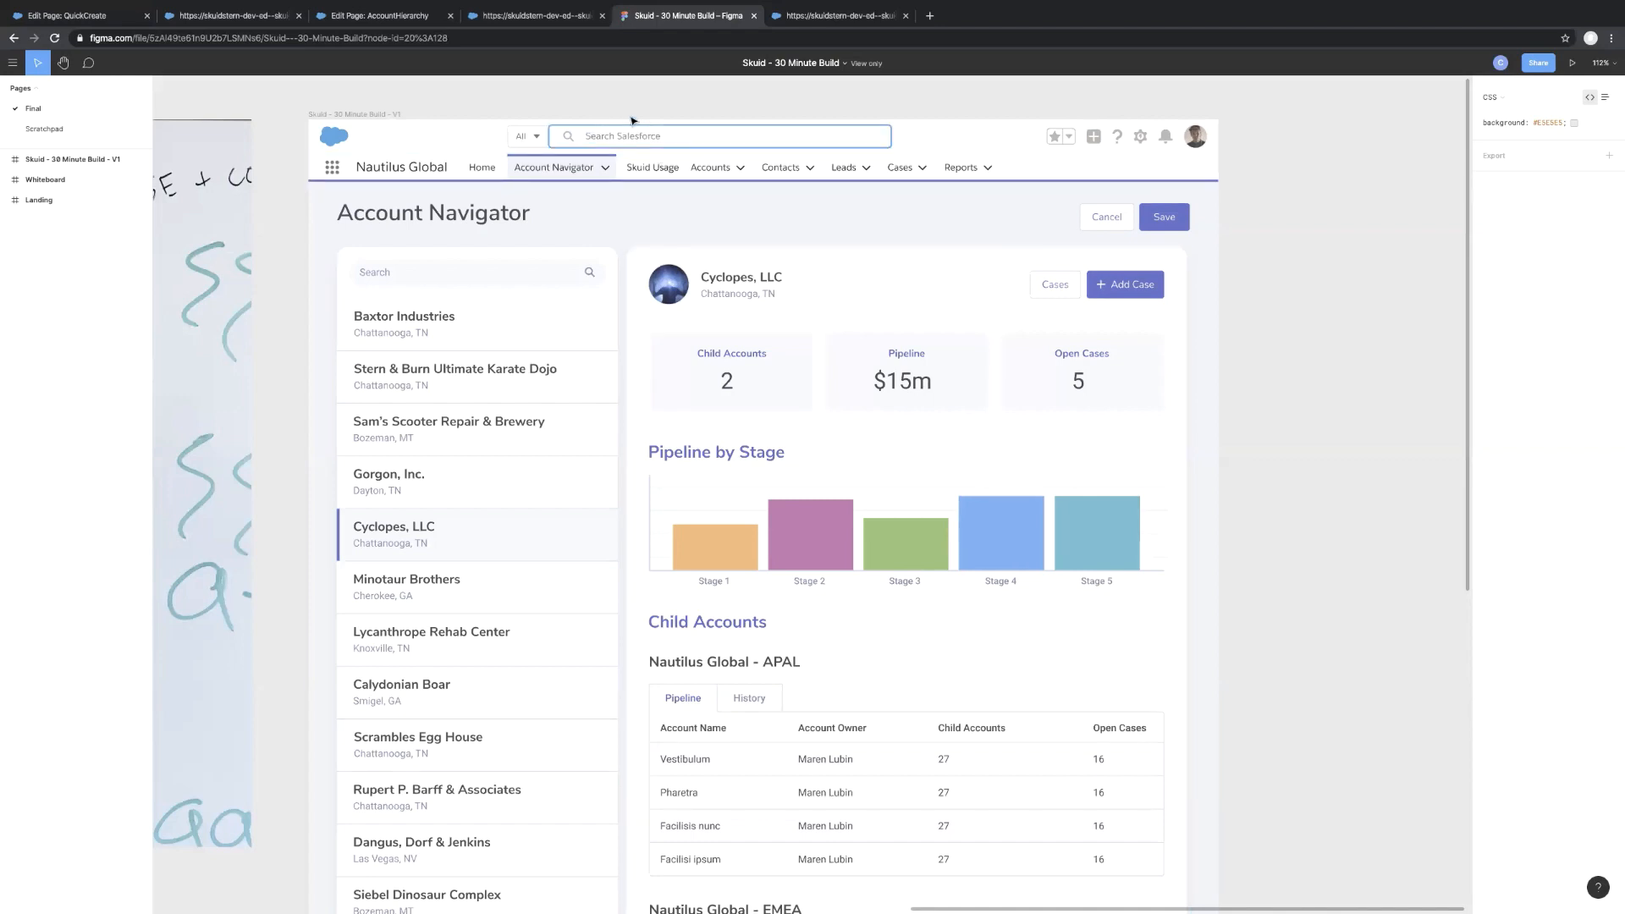
{"action": "left_click", "coordinate": [415, 25]}
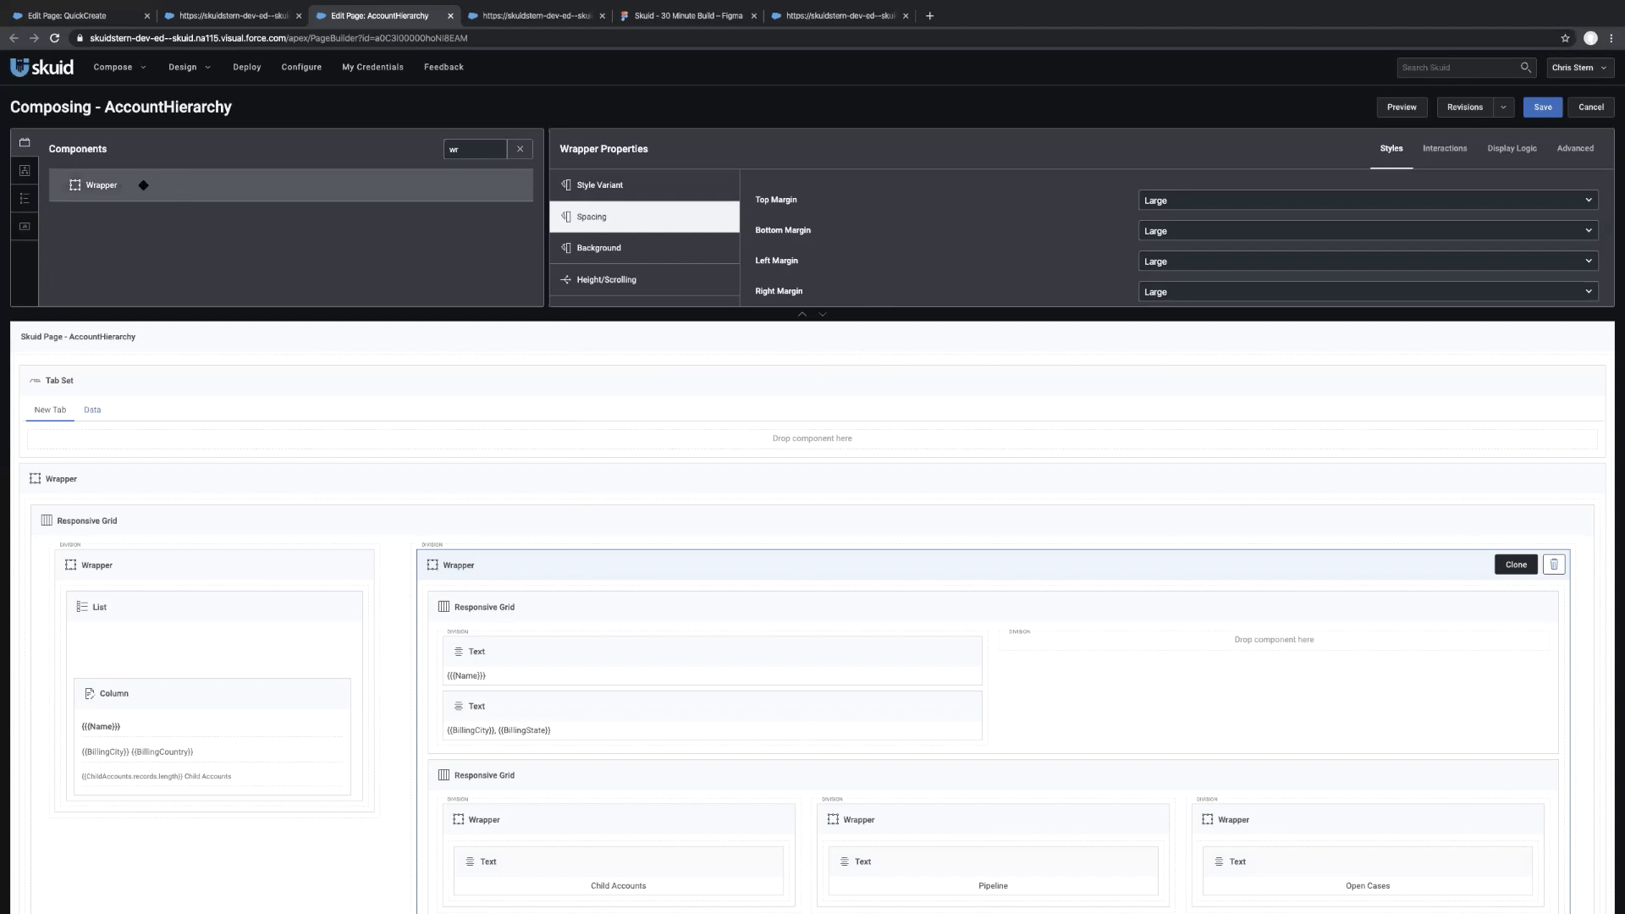
{"action": "left_click_drag", "start_coordinate": [138, 182], "coordinate": [504, 537]}
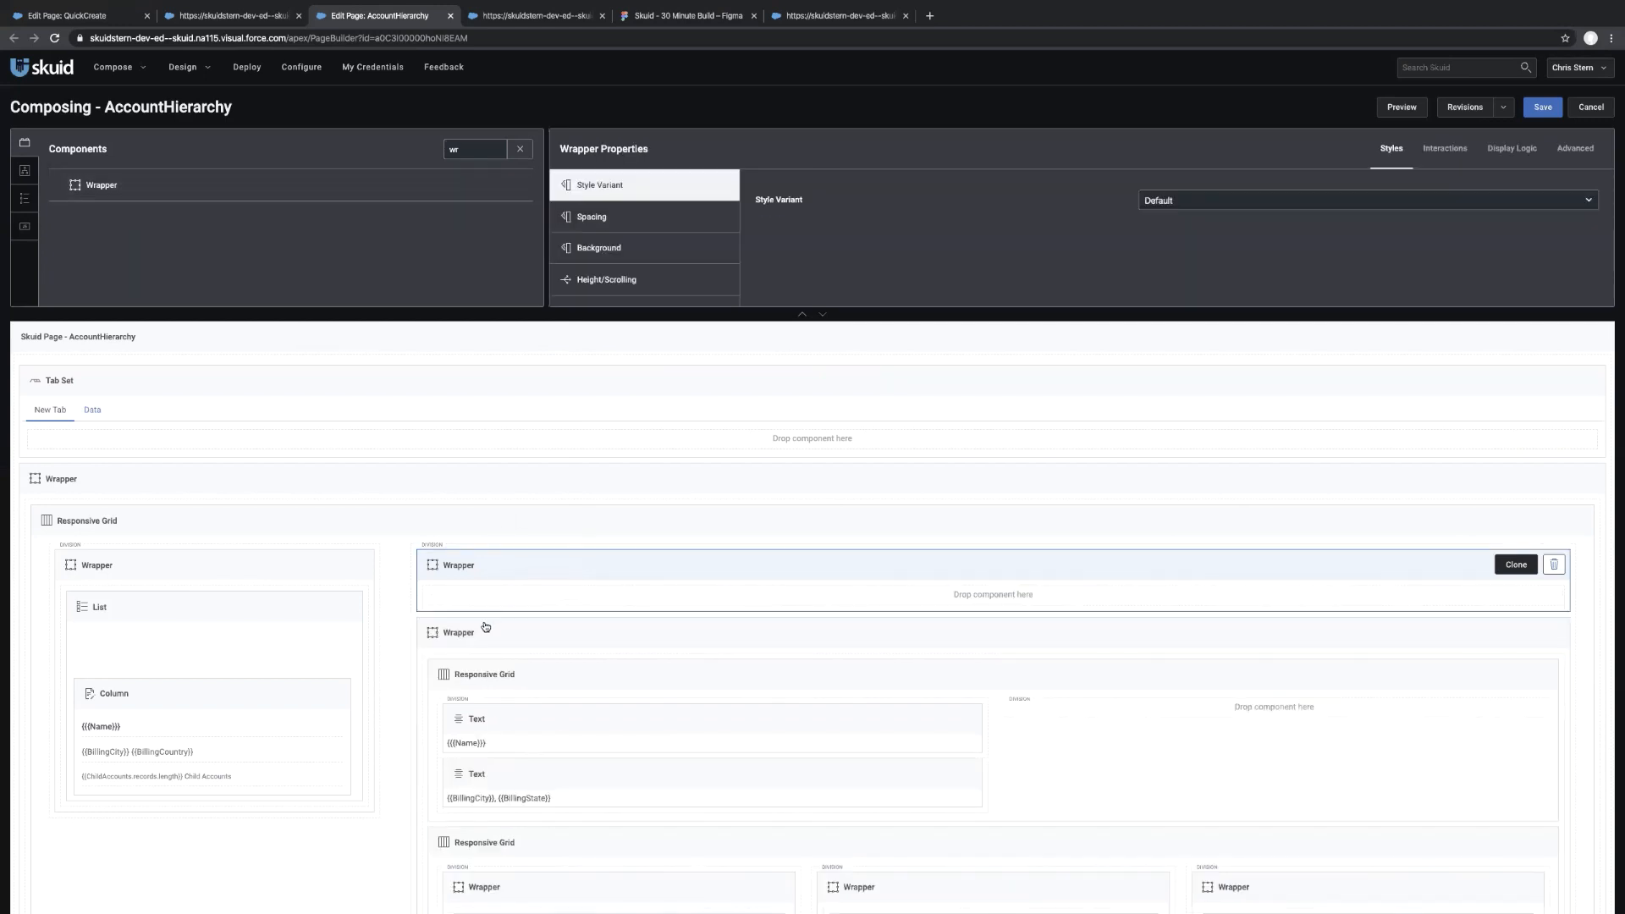
{"action": "left_click_drag", "start_coordinate": [483, 627], "coordinate": [499, 598]}
{"action": "scroll", "coordinate": [639, 648], "scroll_direction": "down", "scroll_amount": 3}
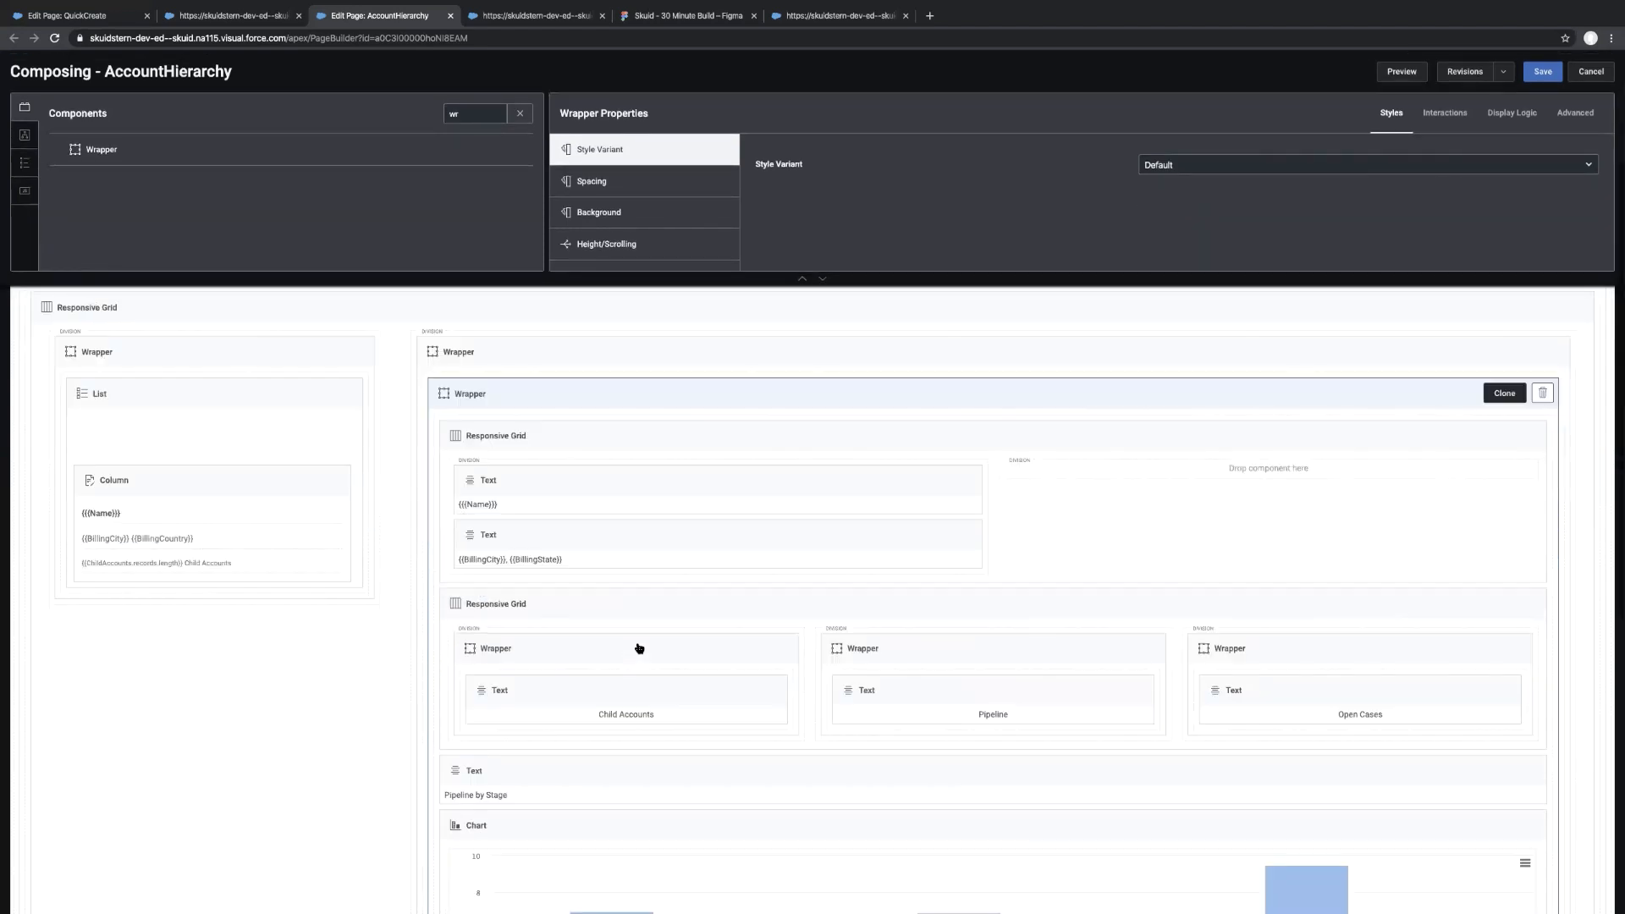
Set the top, bottom and right margins of the second division's outermost Wrapper to Reduced
{"action": "scroll", "coordinate": [634, 653], "scroll_direction": "up", "scroll_amount": 2}
{"action": "left_click", "coordinate": [573, 524]}
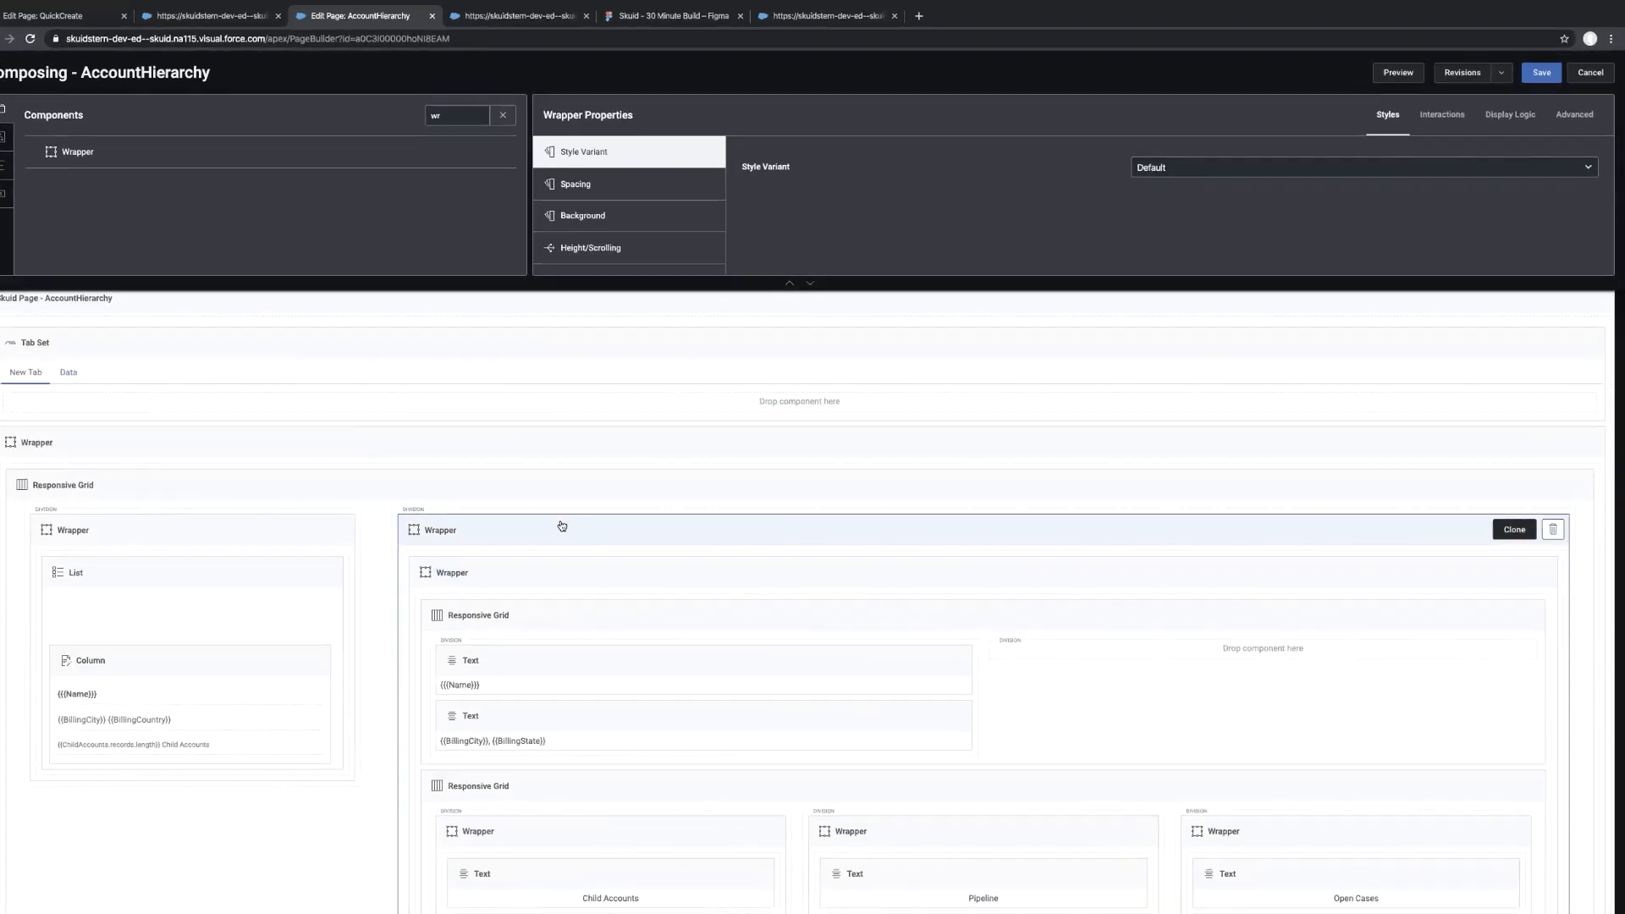
{"action": "left_click", "coordinate": [643, 188]}
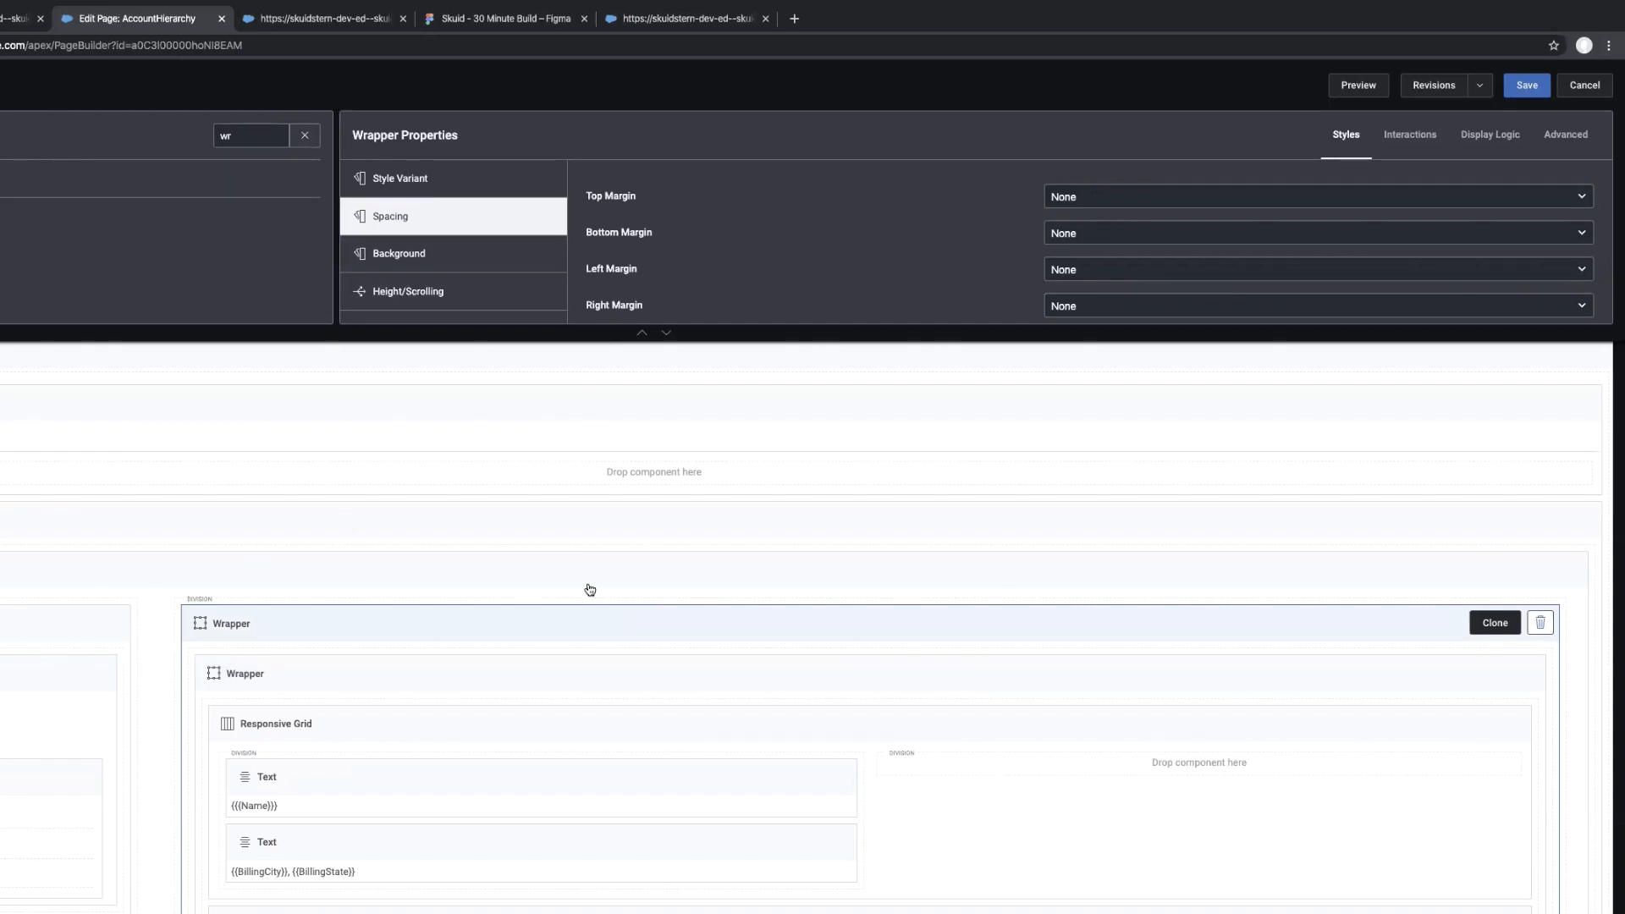
{"action": "left_click", "coordinate": [1165, 202]}
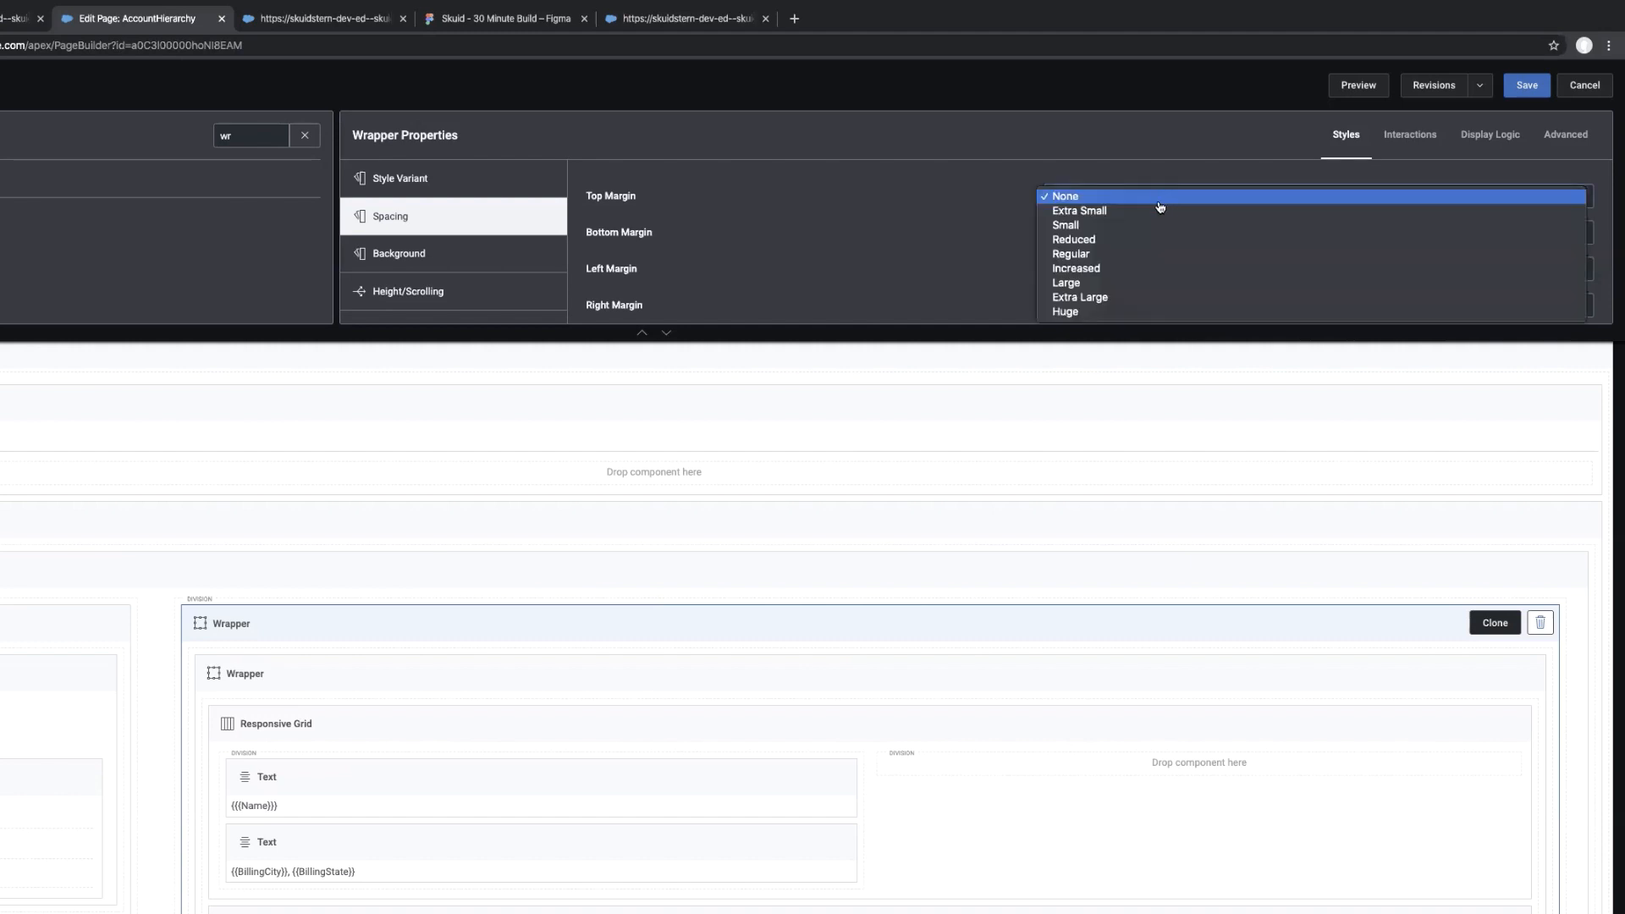
{"action": "left_click", "coordinate": [1142, 242]}
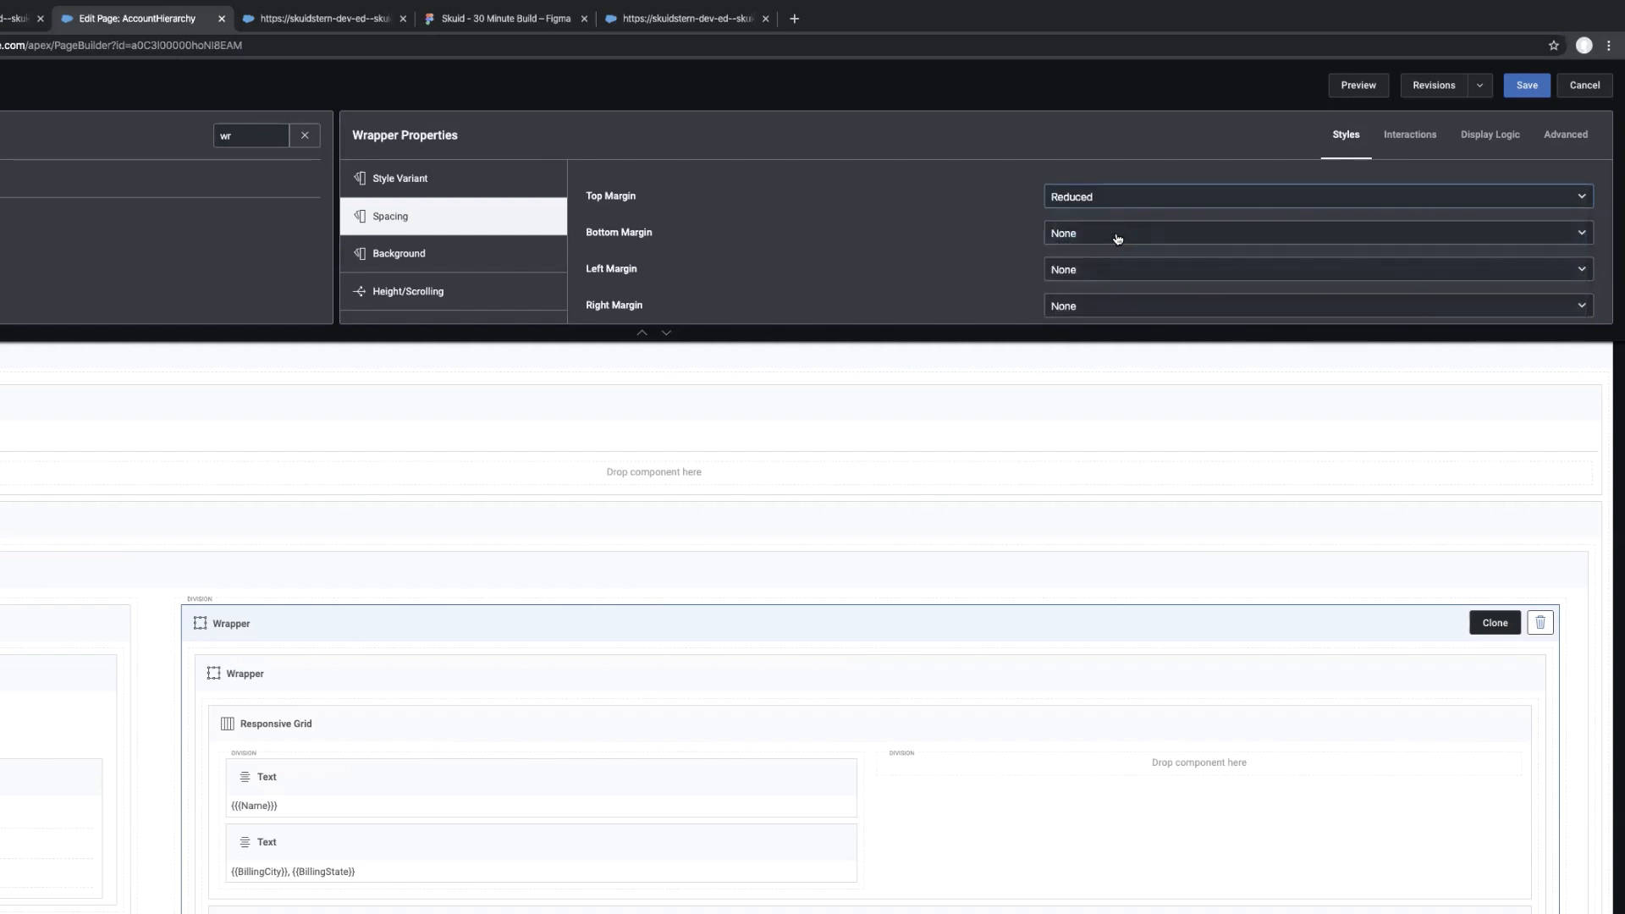
{"action": "left_click", "coordinate": [1116, 242]}
{"action": "left_click", "coordinate": [1104, 280]}
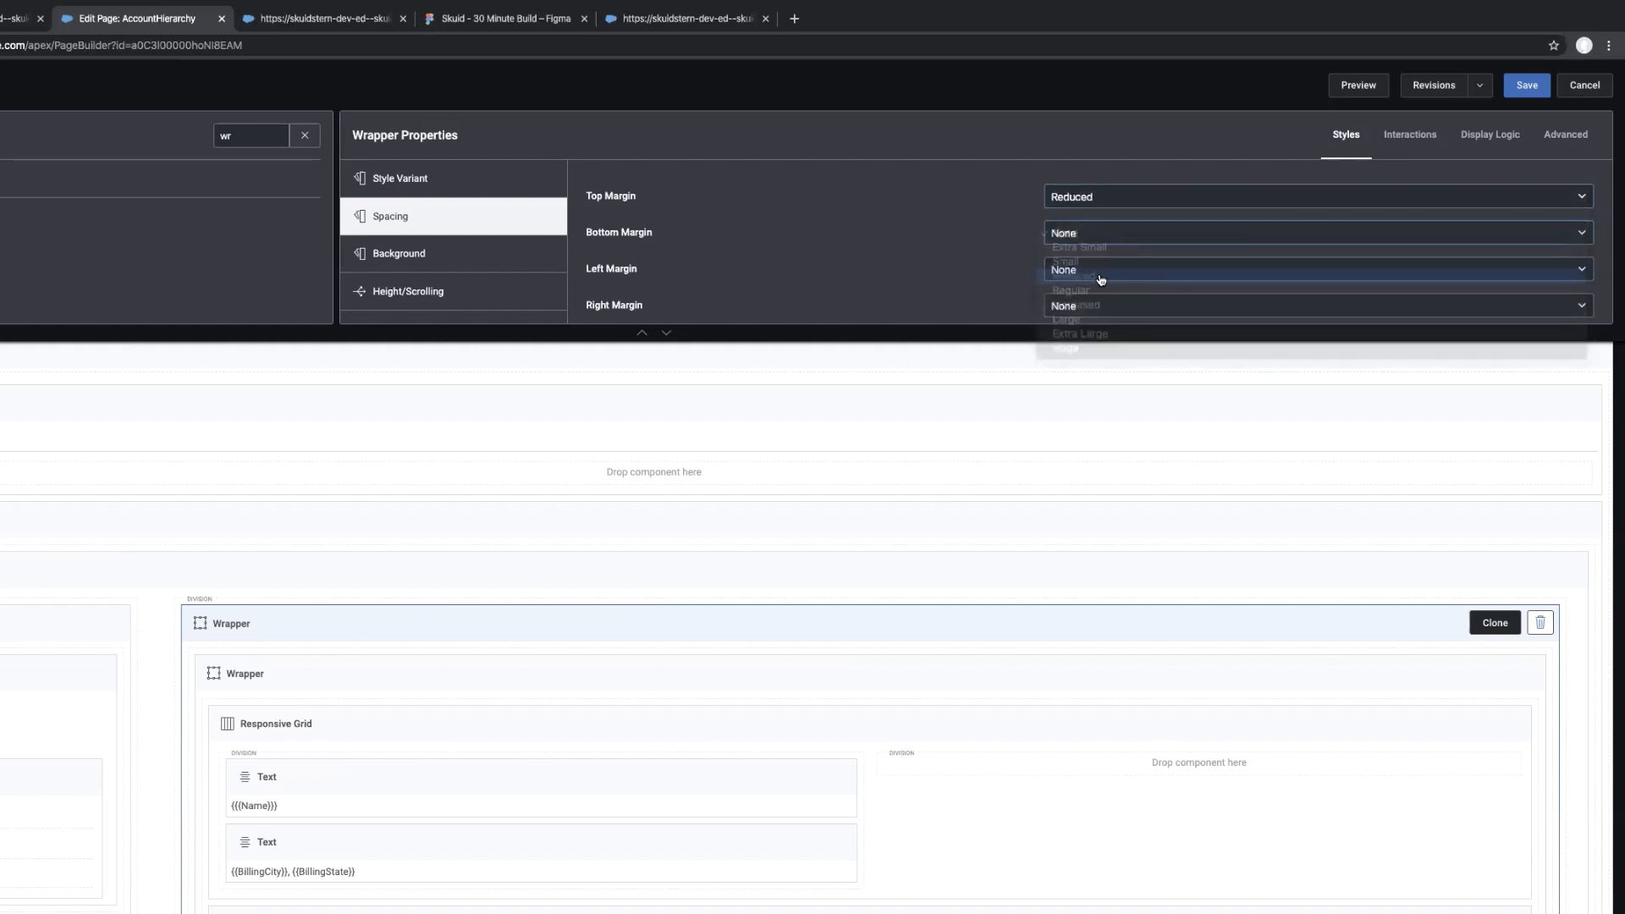
{"action": "left_click", "coordinate": [1082, 310]}
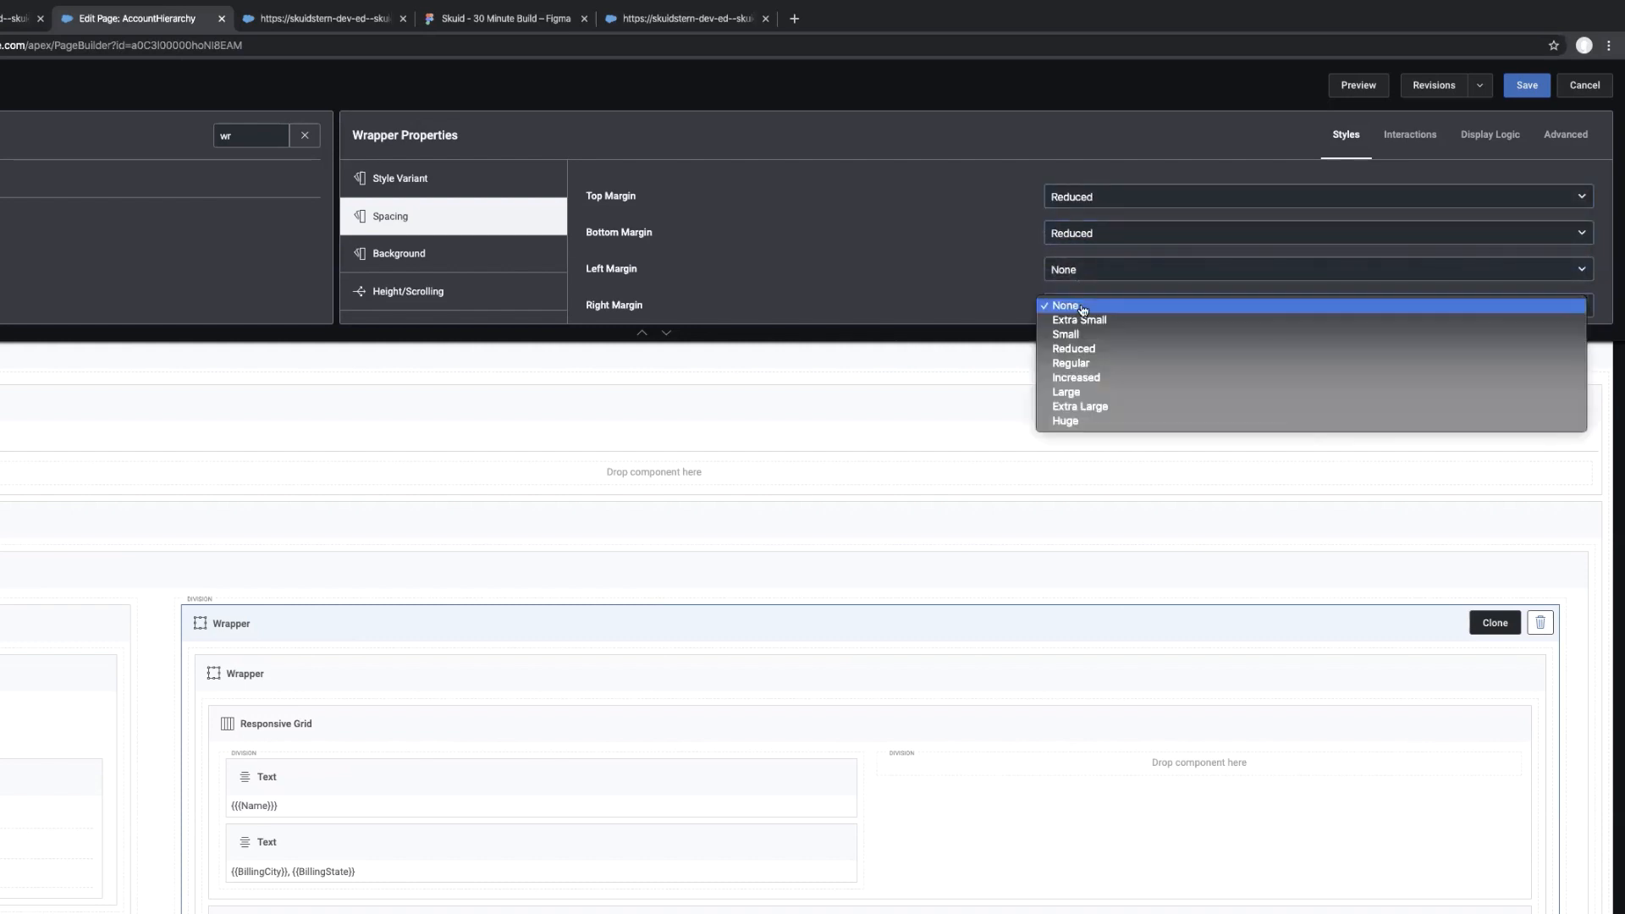
{"action": "left_click", "coordinate": [1084, 349]}
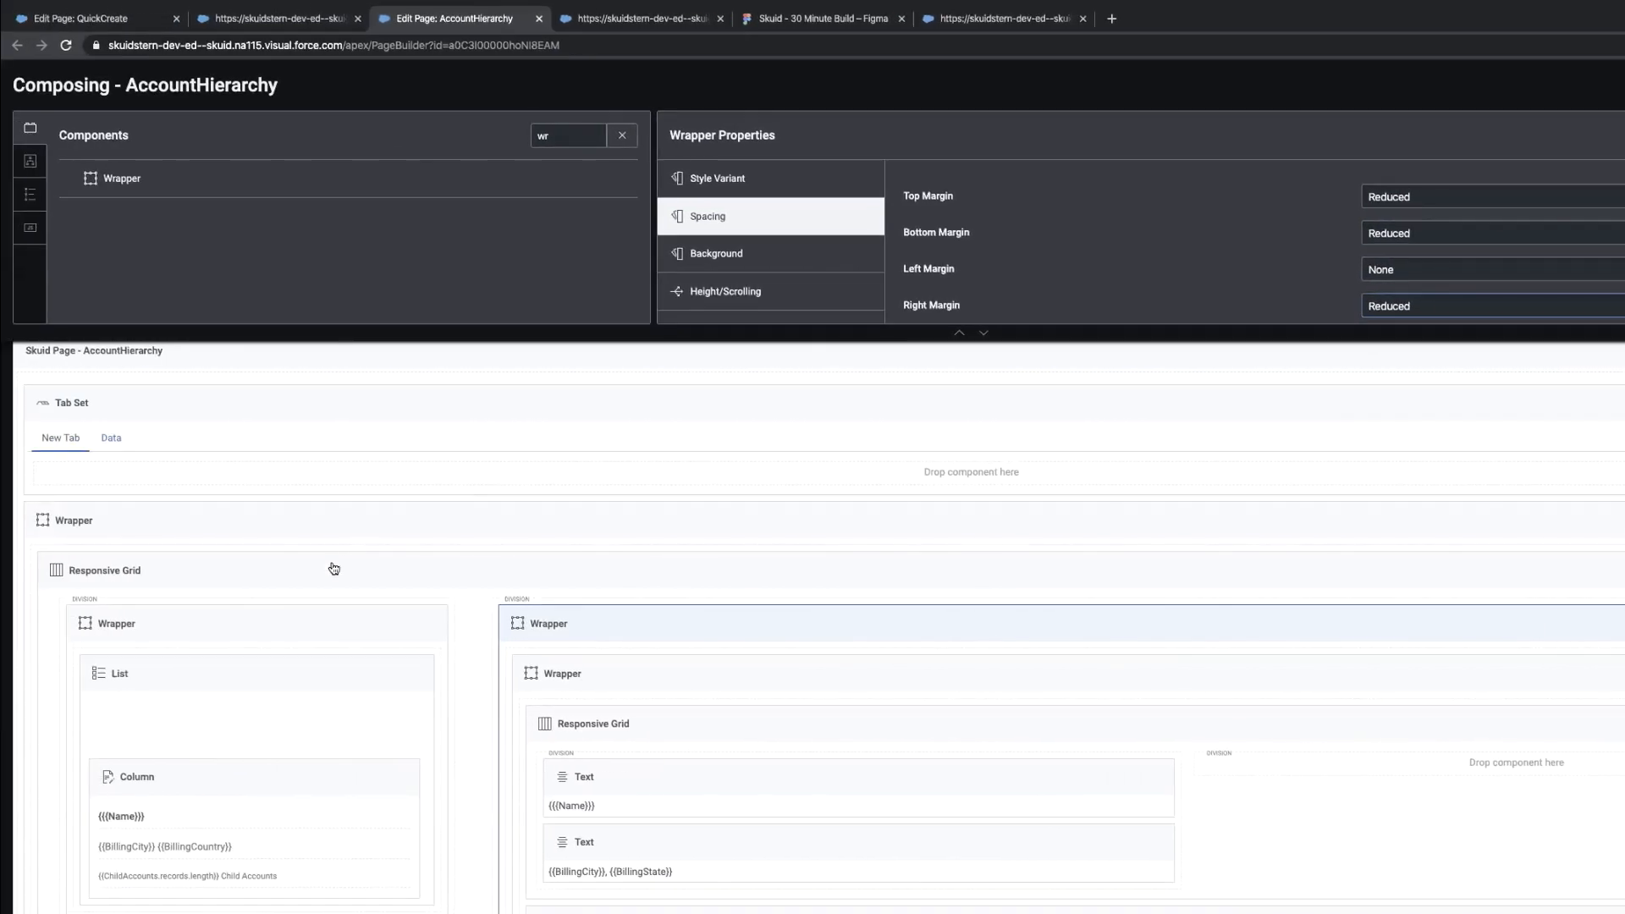
Set the top, bottom and left margins of the Wrapper around the account List to Reduced, and save the page
{"action": "left_click", "coordinate": [216, 612]}
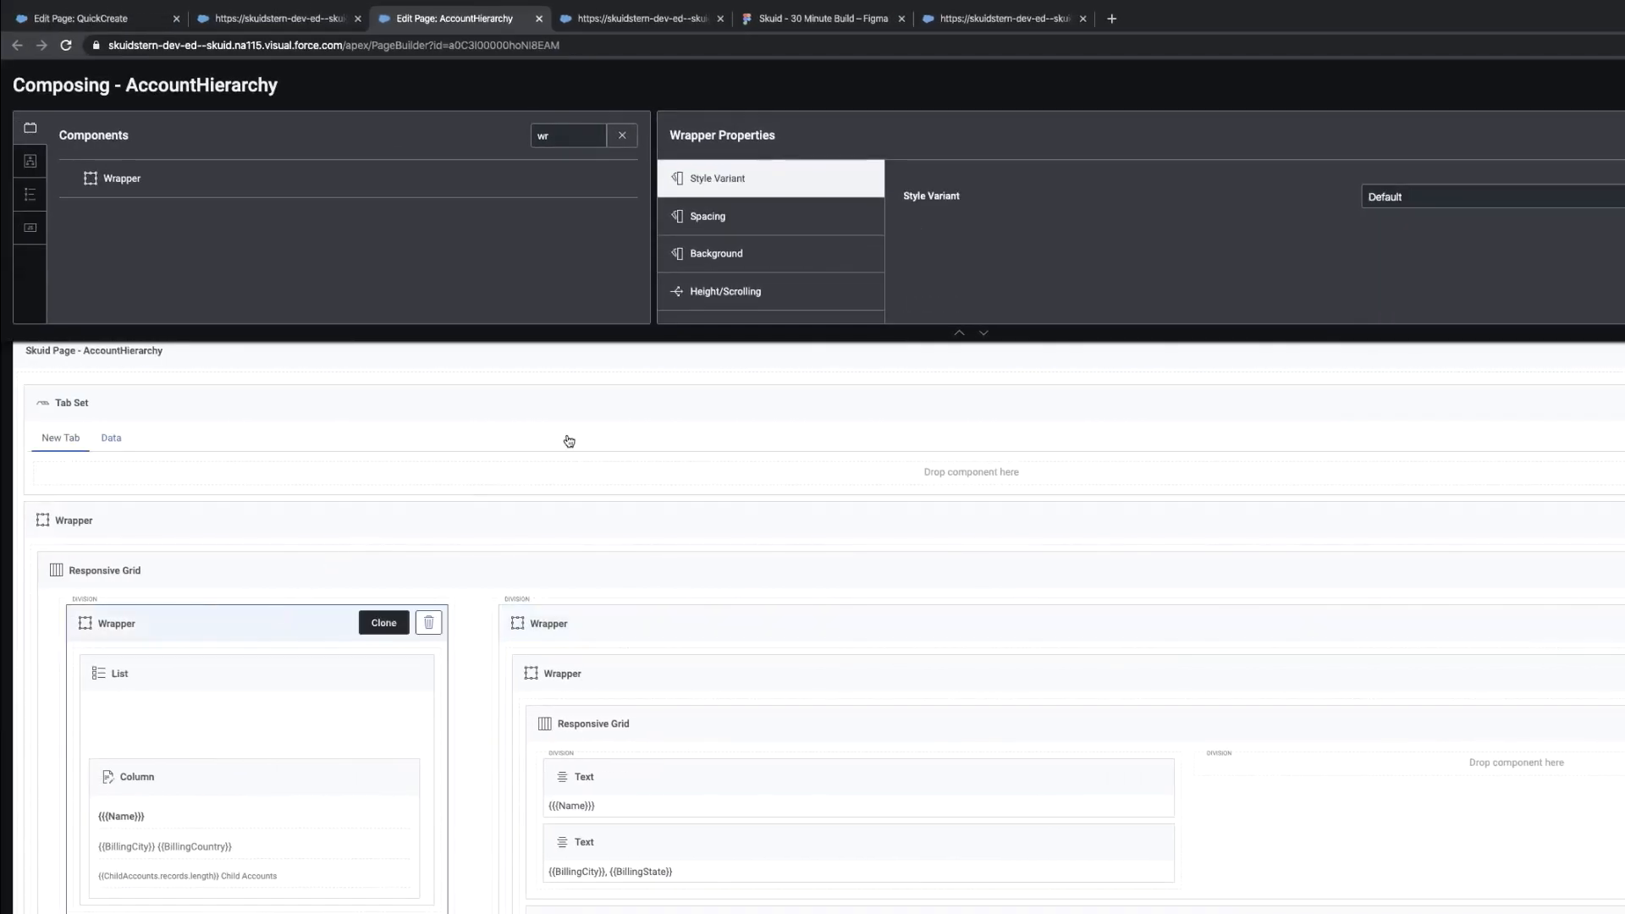
{"action": "left_click", "coordinate": [738, 218]}
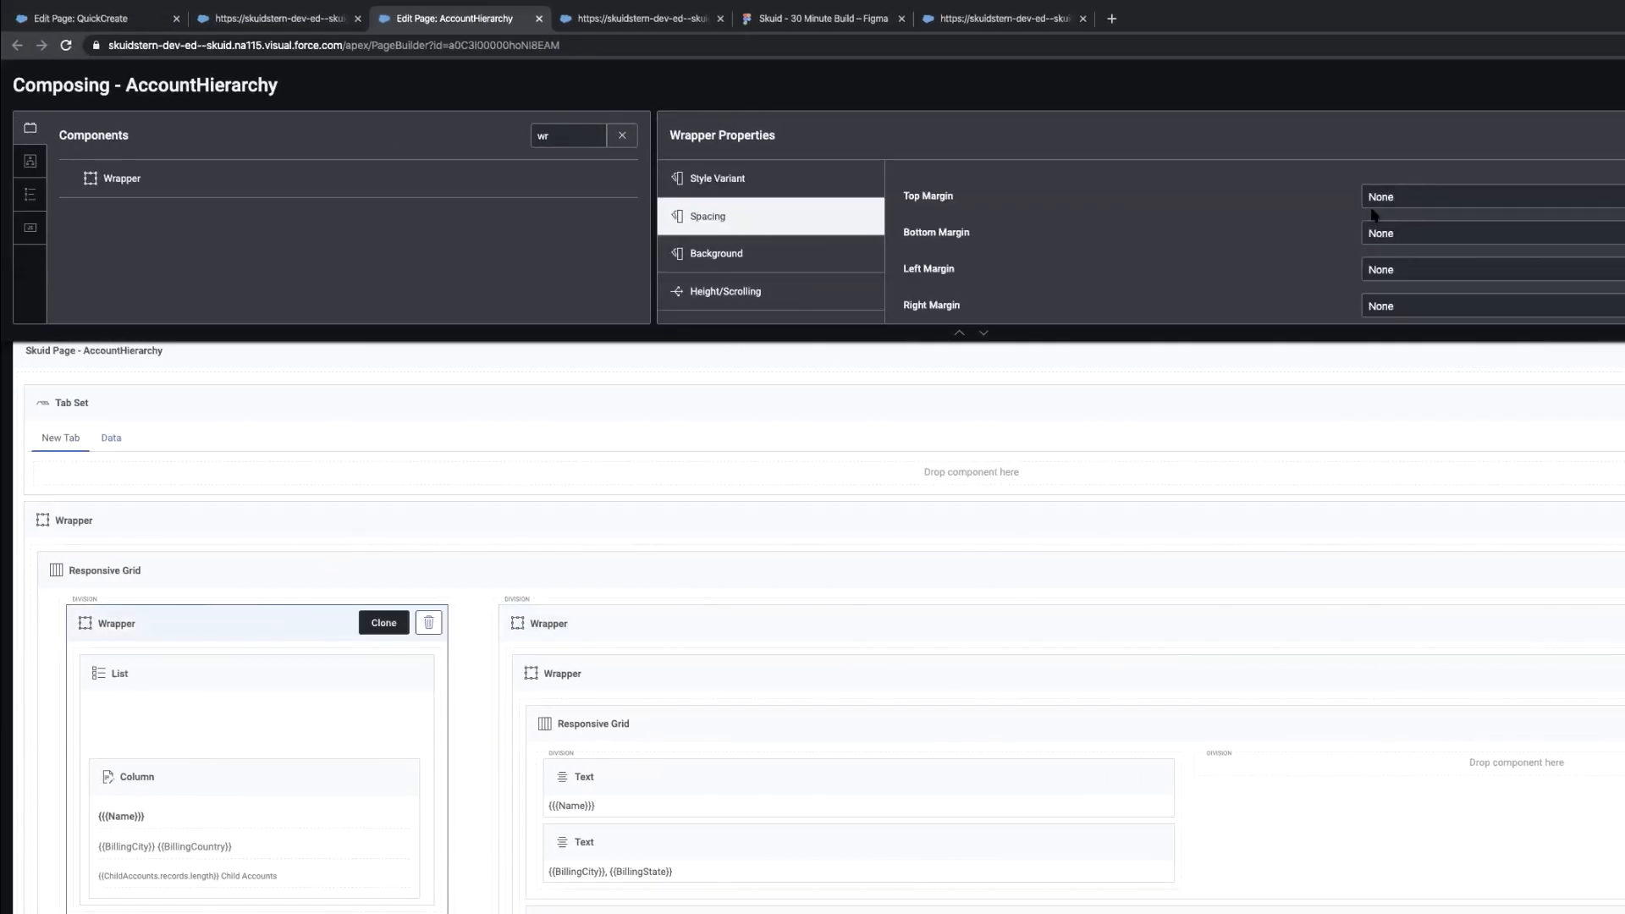
{"action": "left_click", "coordinate": [1431, 206]}
{"action": "left_click", "coordinate": [1407, 240]}
{"action": "left_click", "coordinate": [1406, 235]}
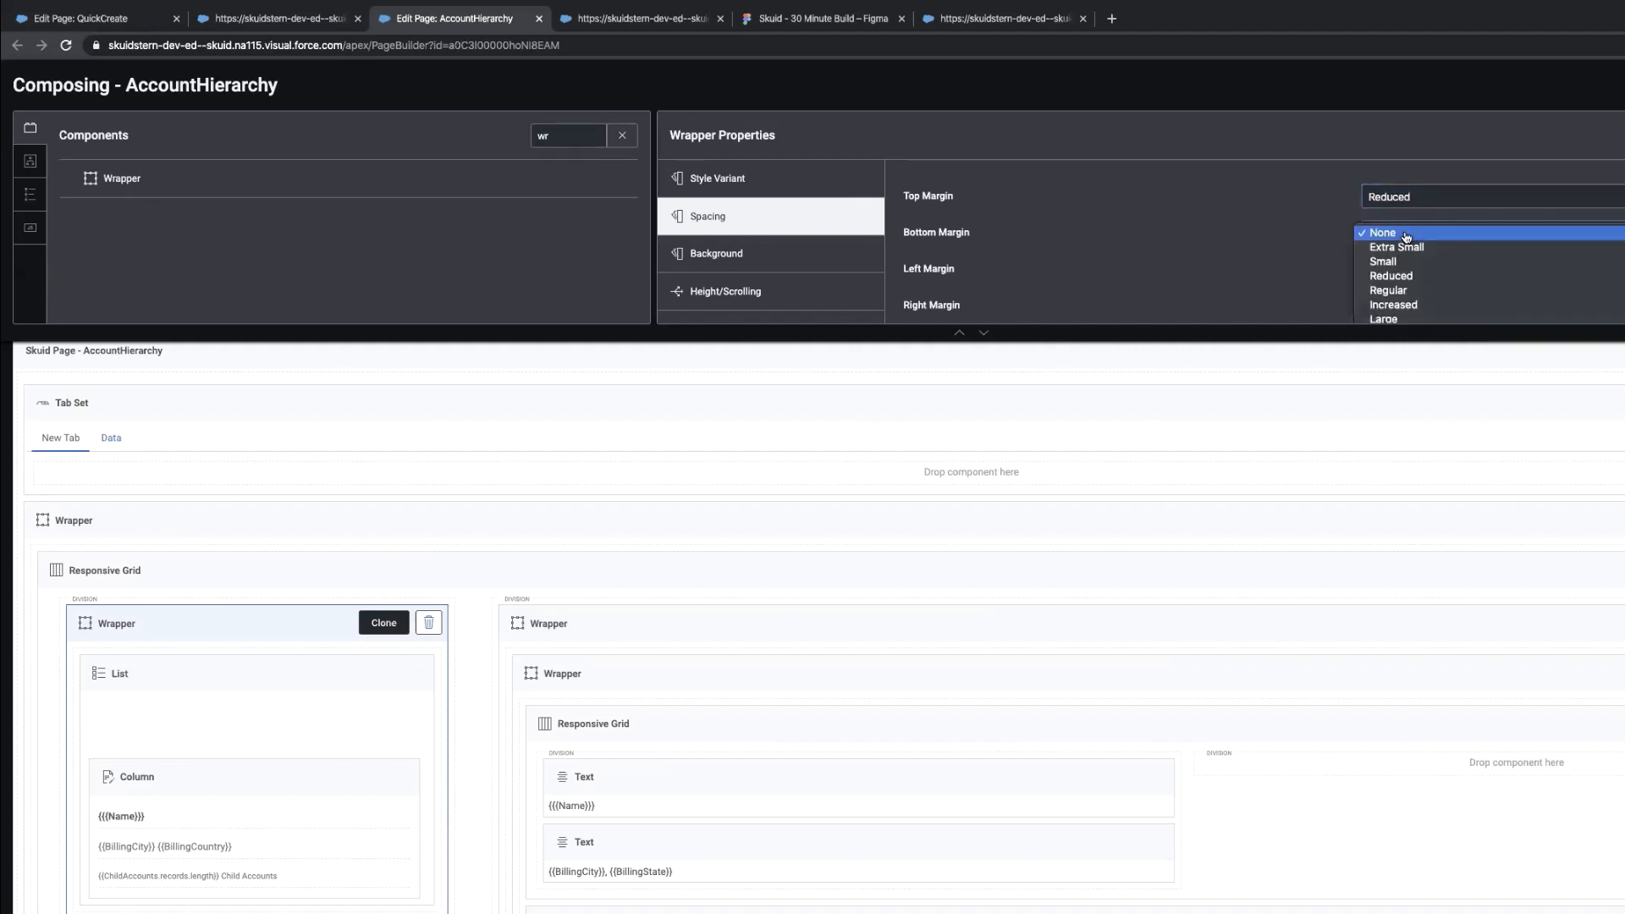
{"action": "left_click", "coordinate": [1396, 276]}
{"action": "left_click", "coordinate": [1396, 269]}
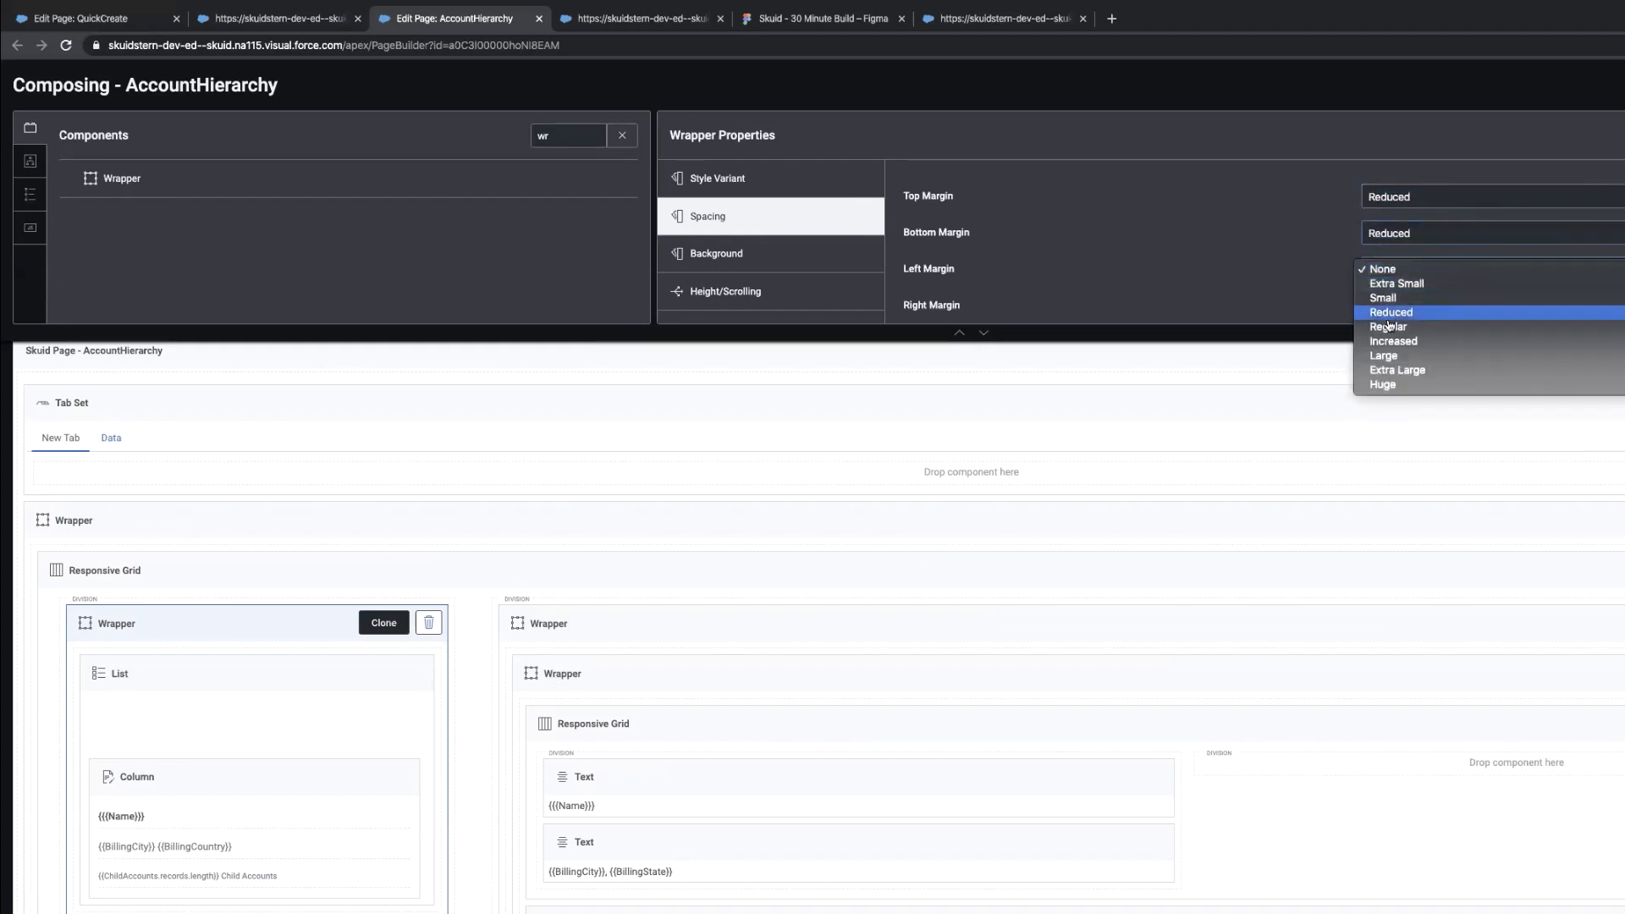
{"action": "left_click", "coordinate": [1395, 315]}
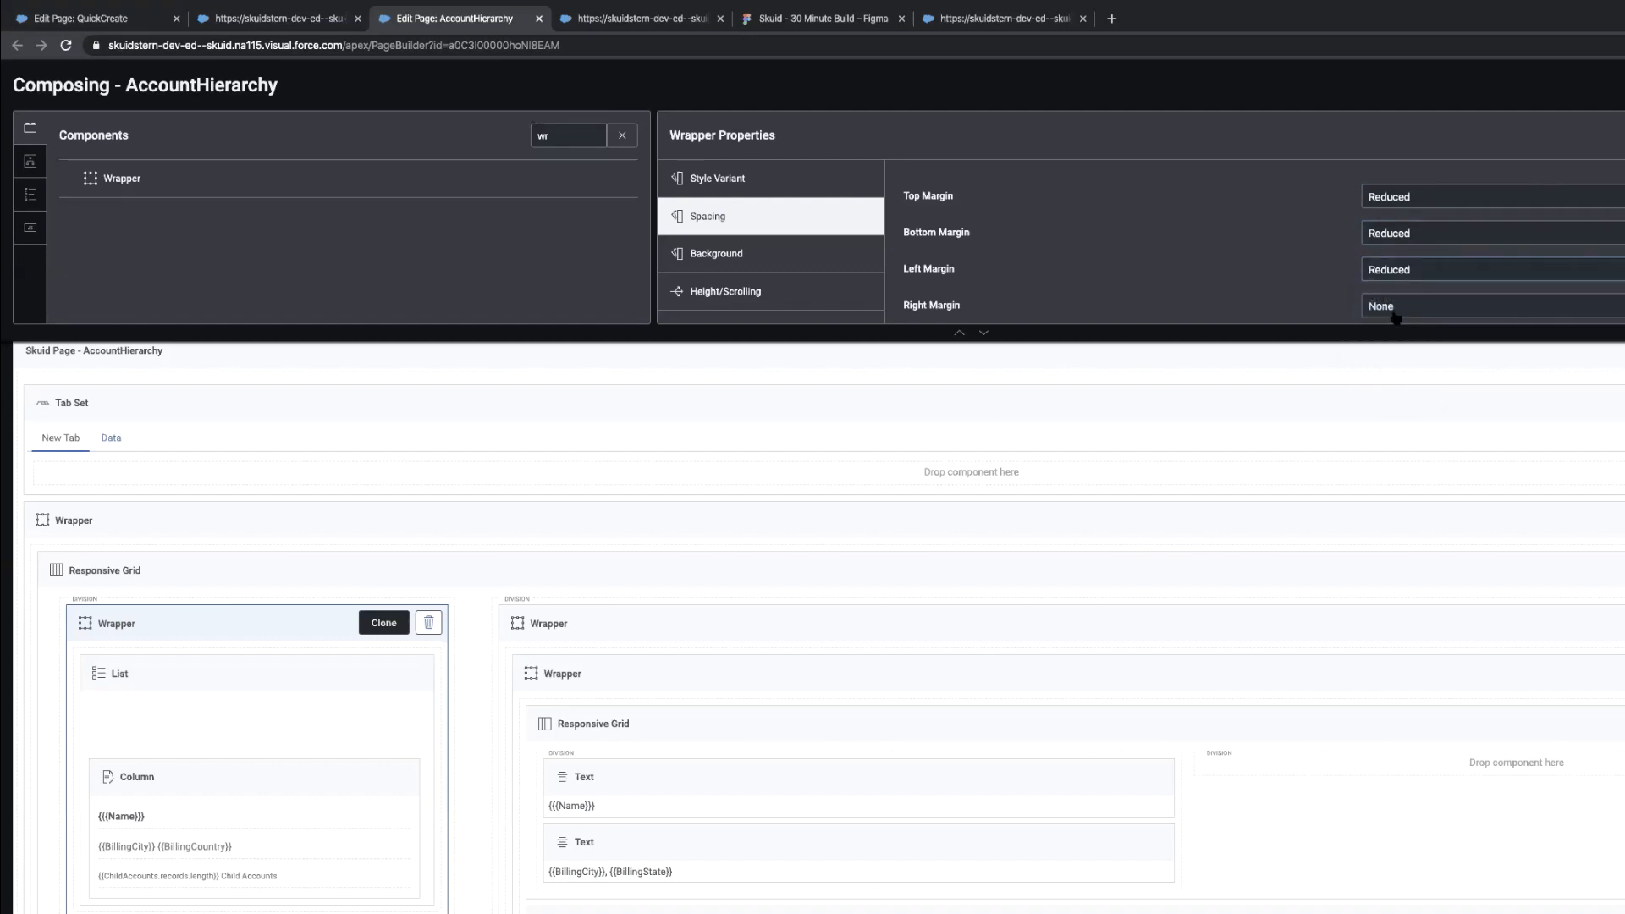
{"action": "key", "text": "super+s"}
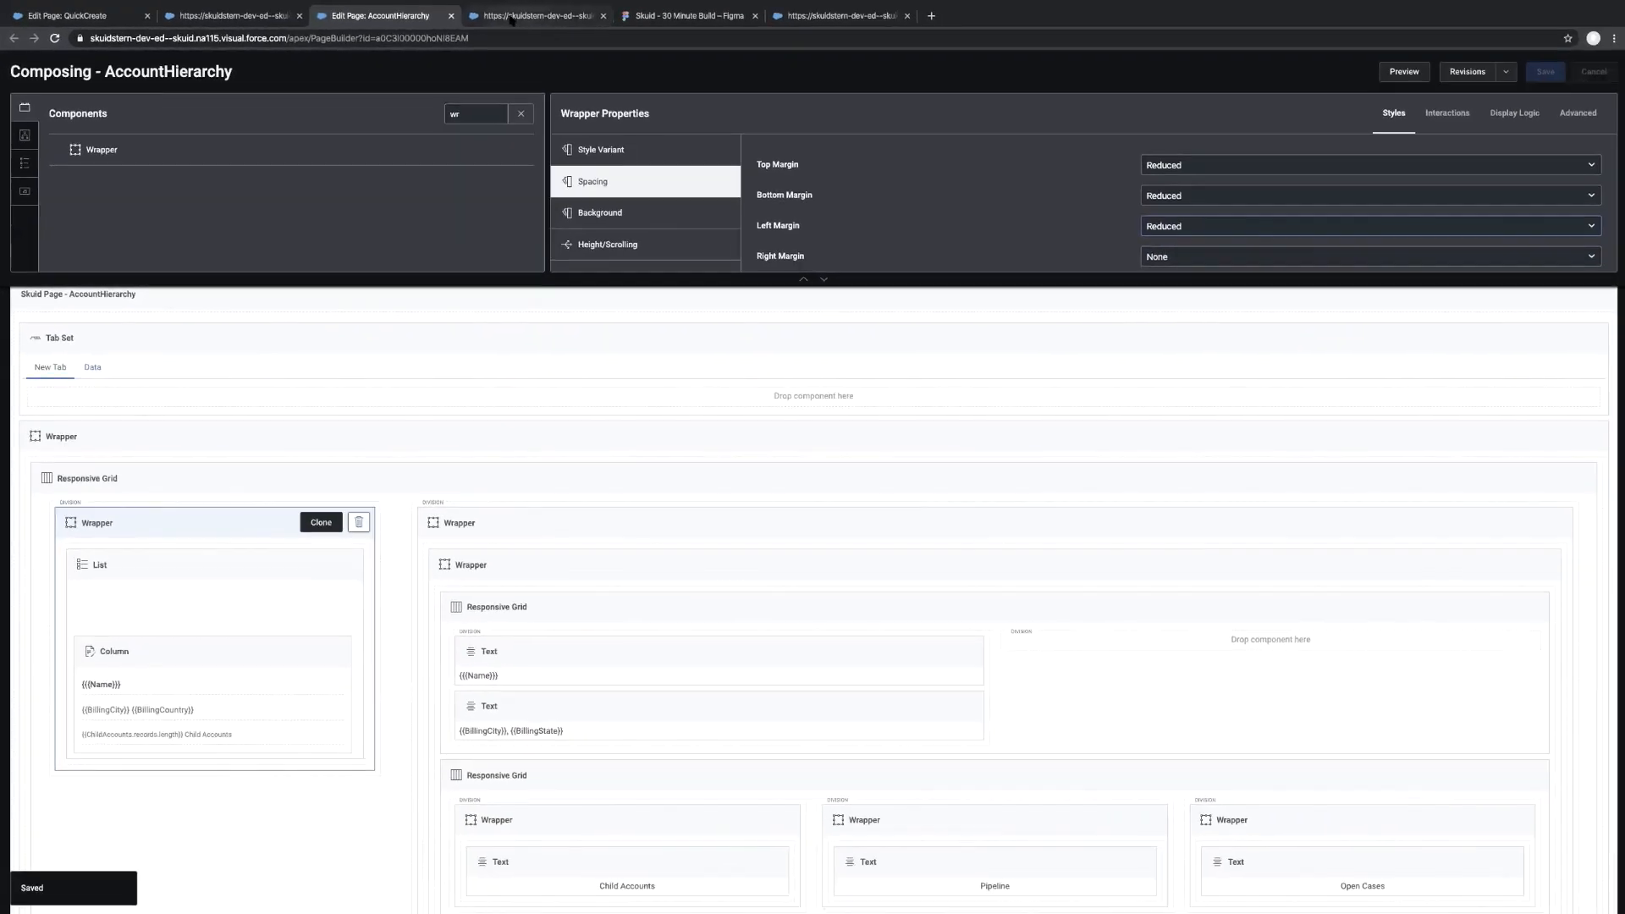
Reload the AccountHierarchy preview and compare its layout and spacing with the page in the builder
{"action": "left_click", "coordinate": [623, 19]}
{"action": "key", "text": "super+r"}
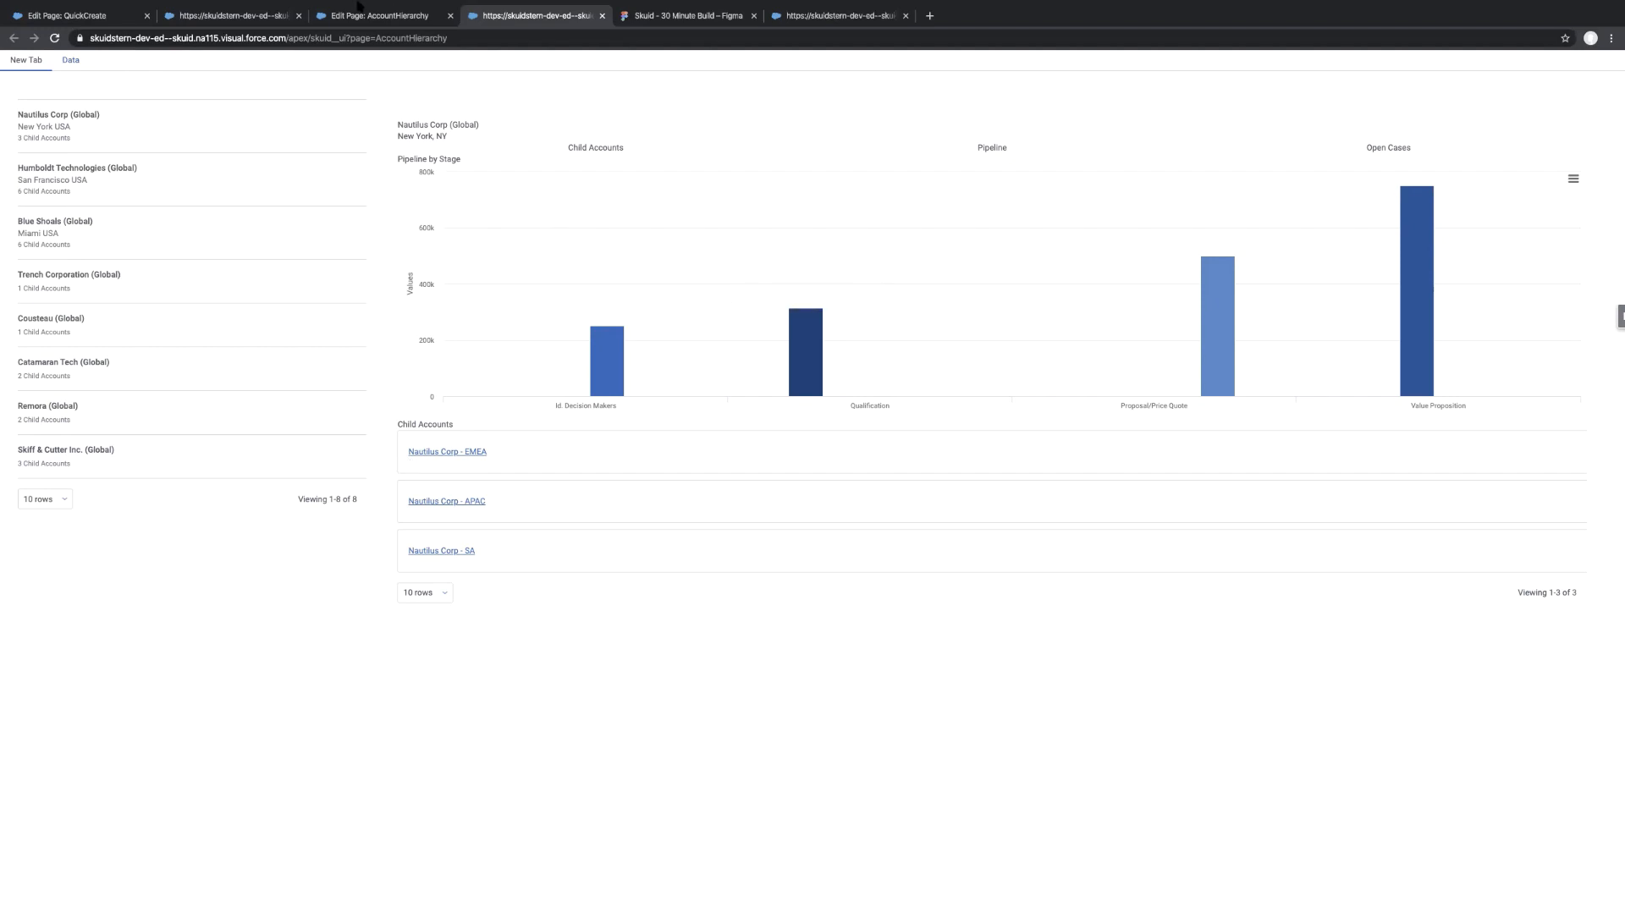
{"action": "left_click", "coordinate": [357, 16]}
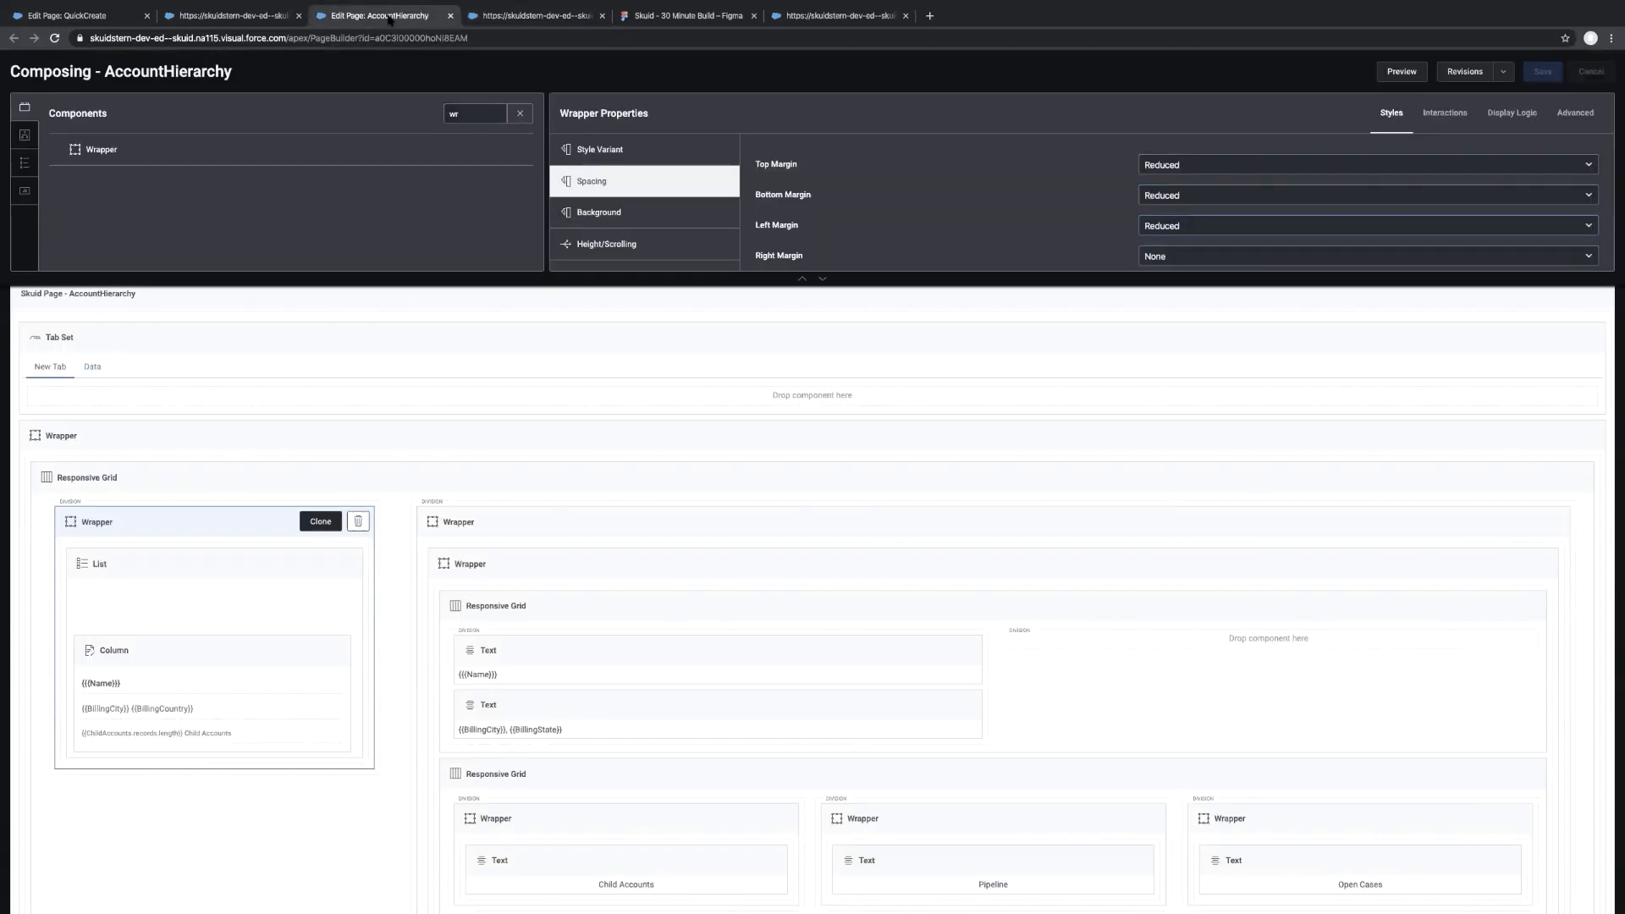
{"action": "left_click", "coordinate": [508, 16]}
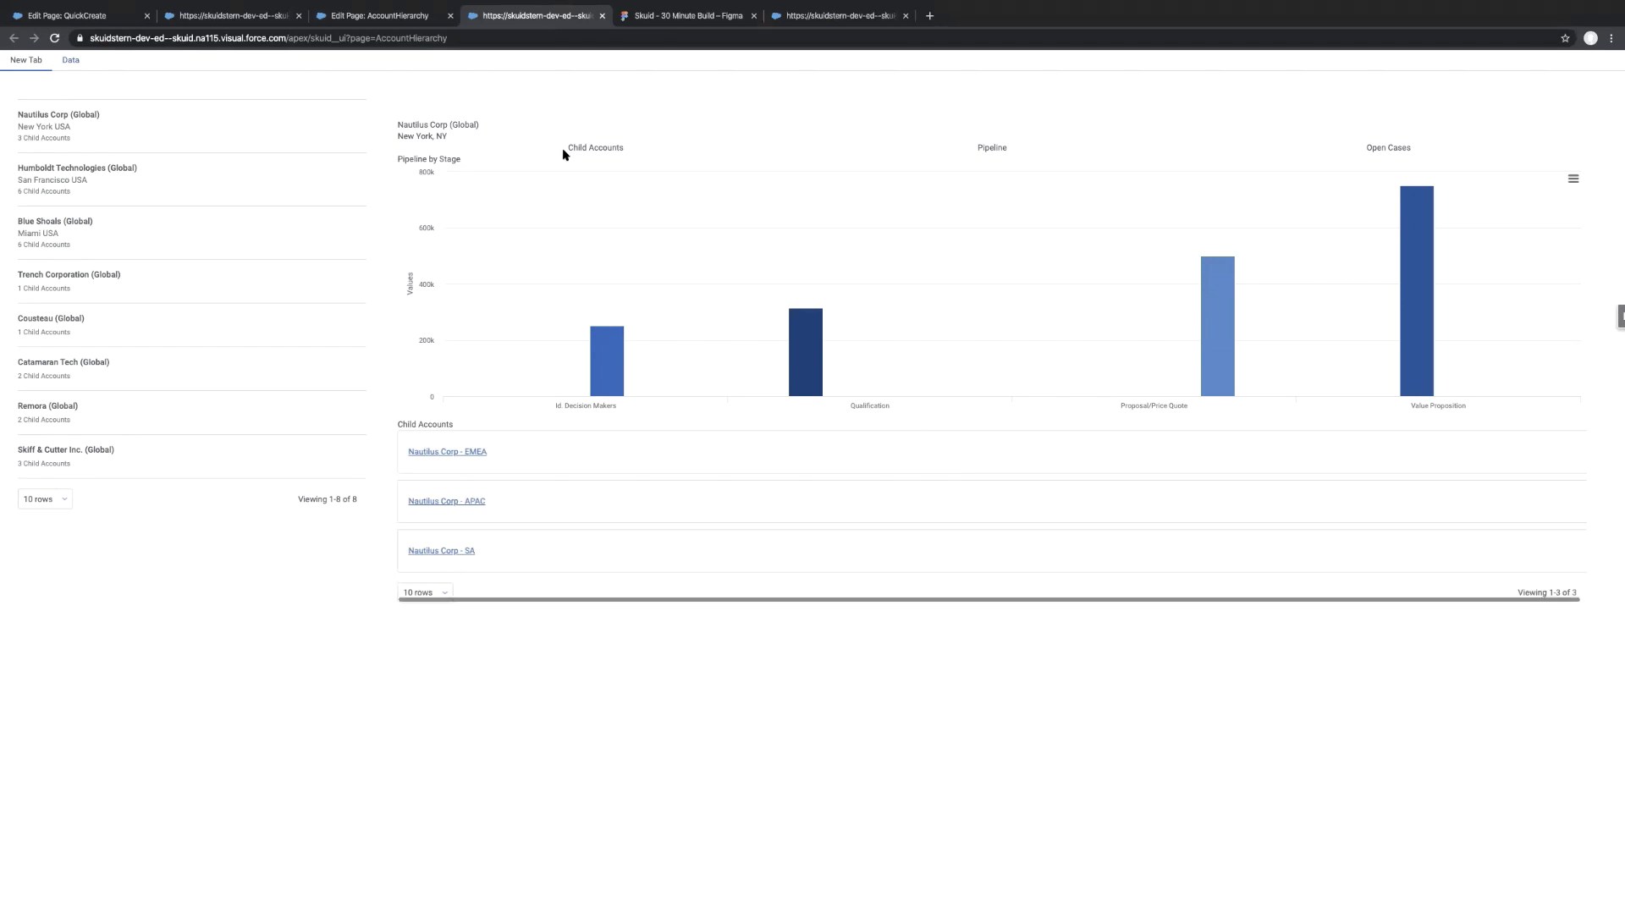
{"action": "left_click", "coordinate": [359, 17]}
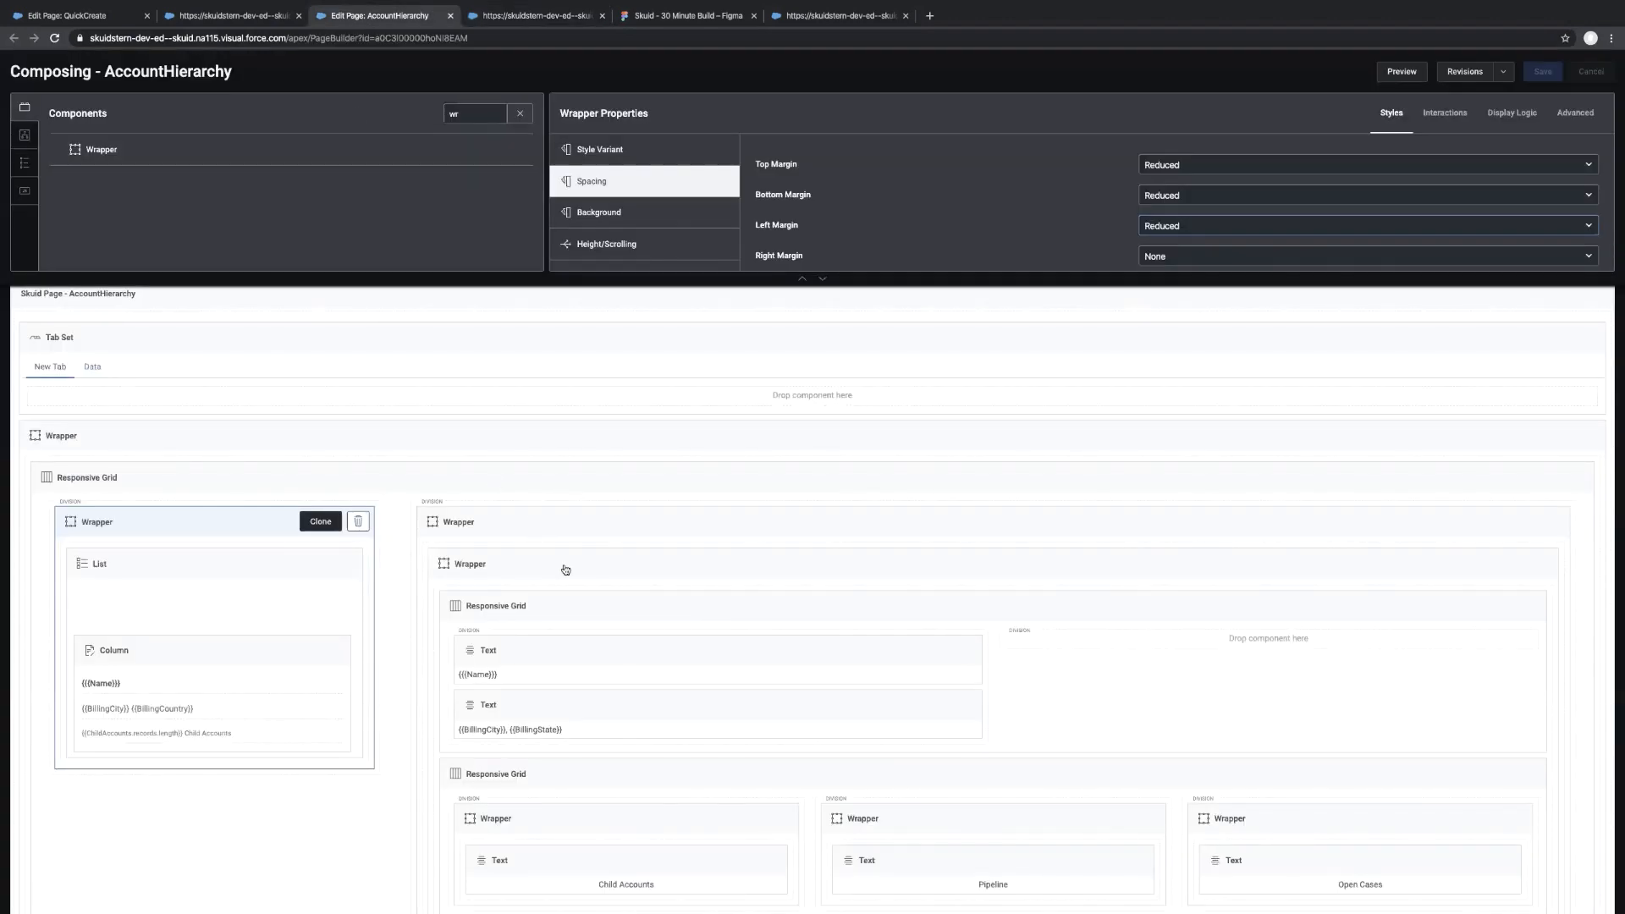
Set the column gutter size of the Child Accounts Deck to 0
{"action": "scroll", "coordinate": [746, 768], "scroll_direction": "down", "scroll_amount": 3}
{"action": "scroll", "coordinate": [745, 769], "scroll_direction": "down", "scroll_amount": 6}
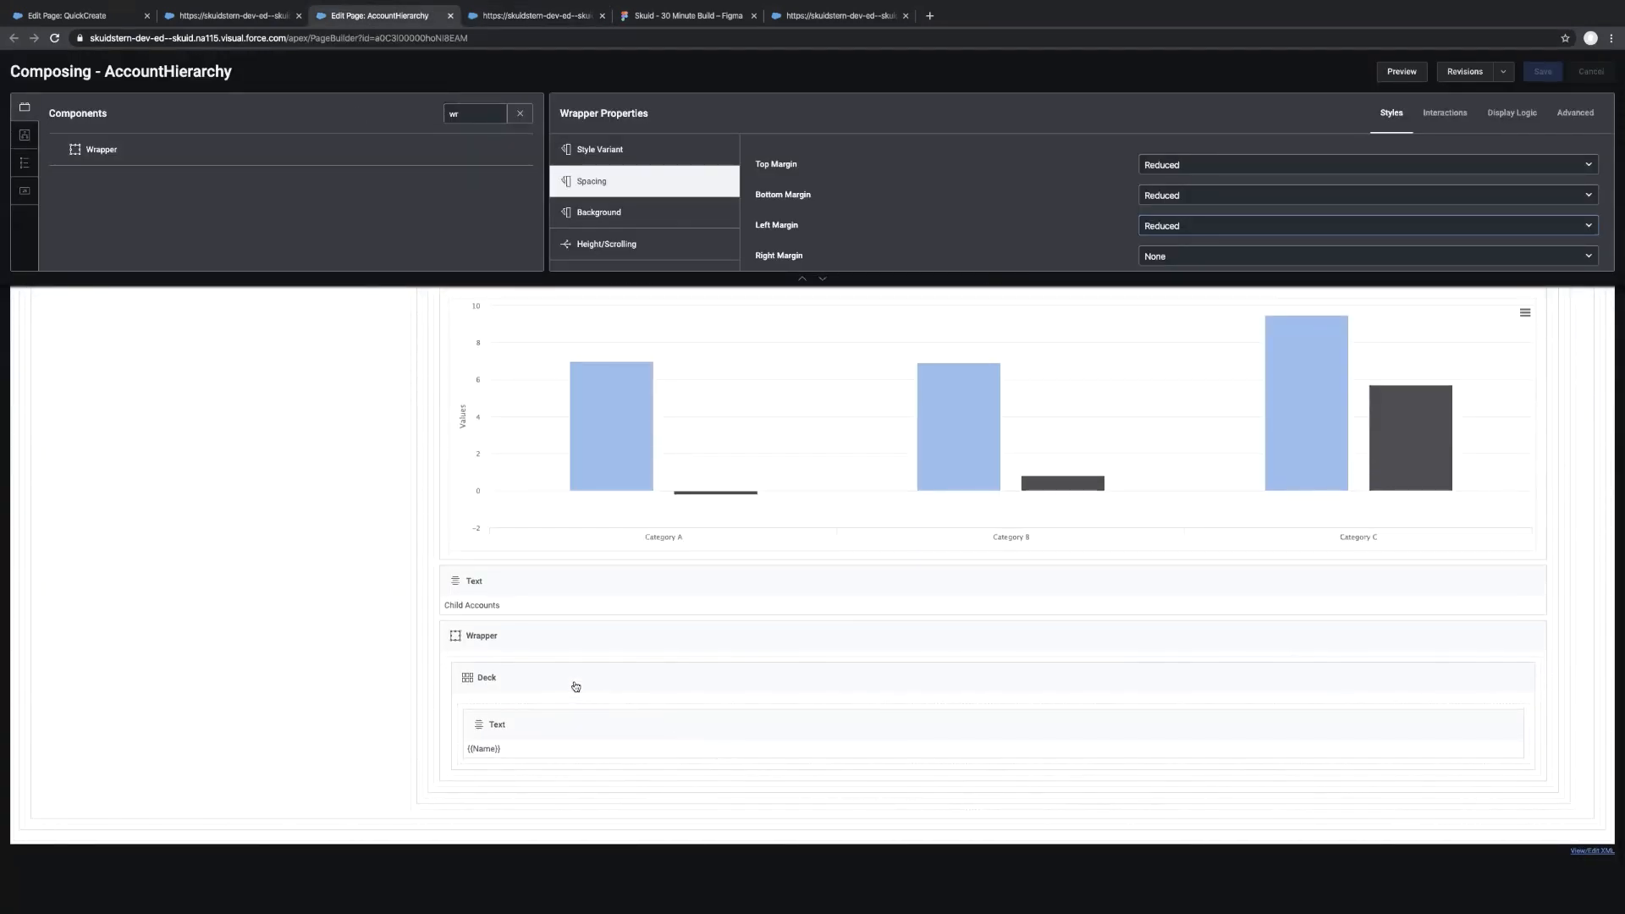
{"action": "left_click", "coordinate": [576, 686]}
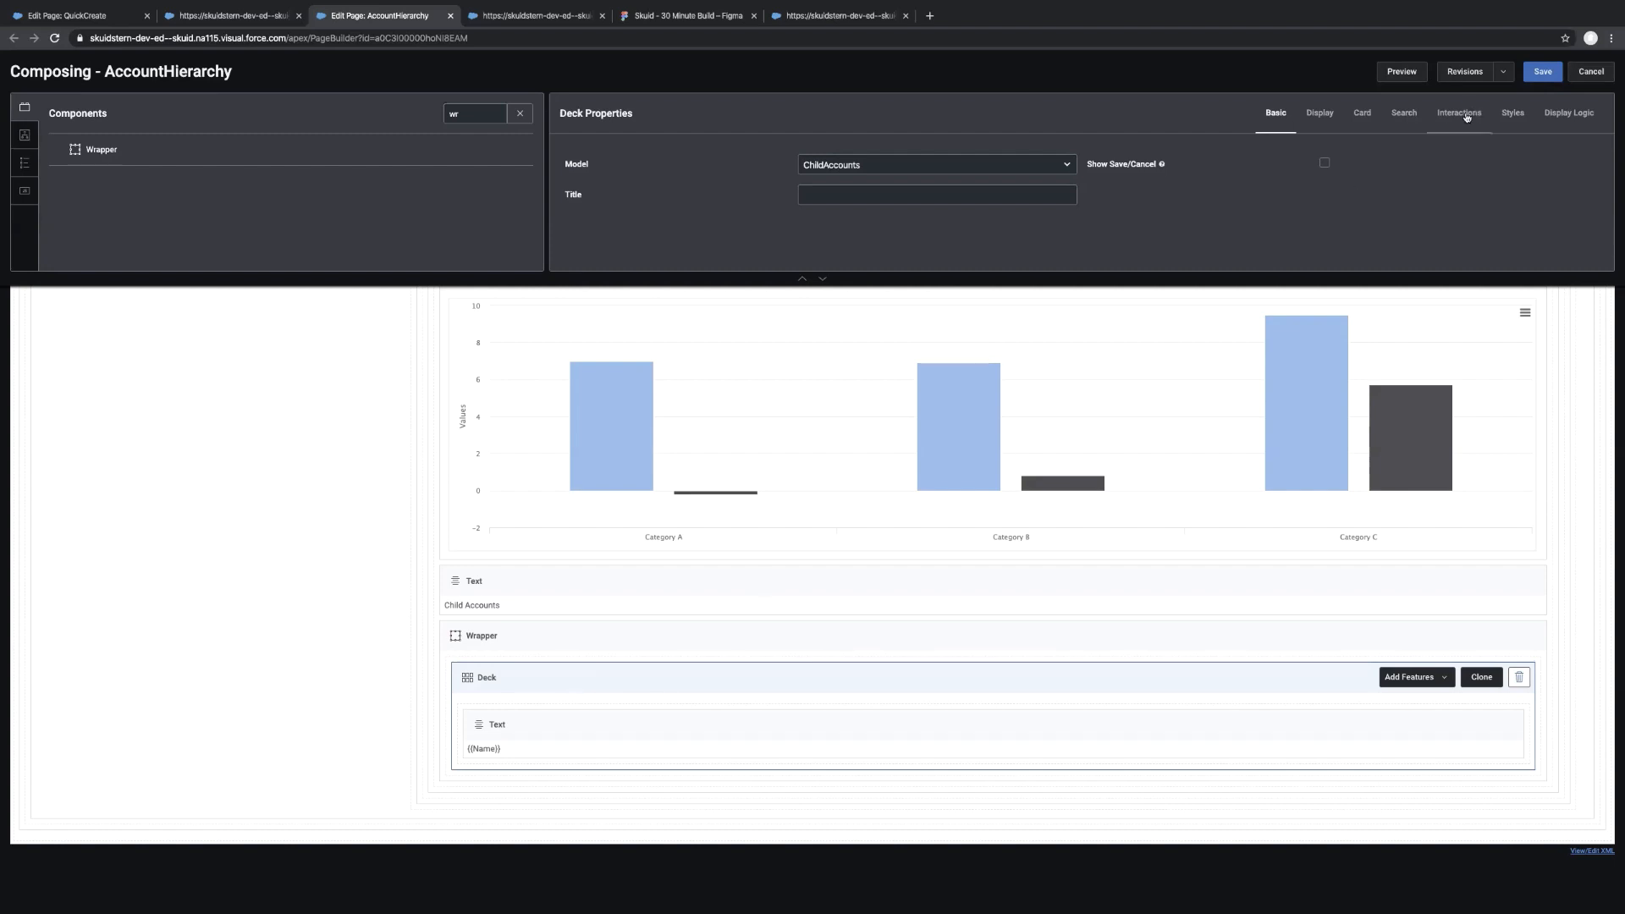
{"action": "left_click", "coordinate": [1319, 115]}
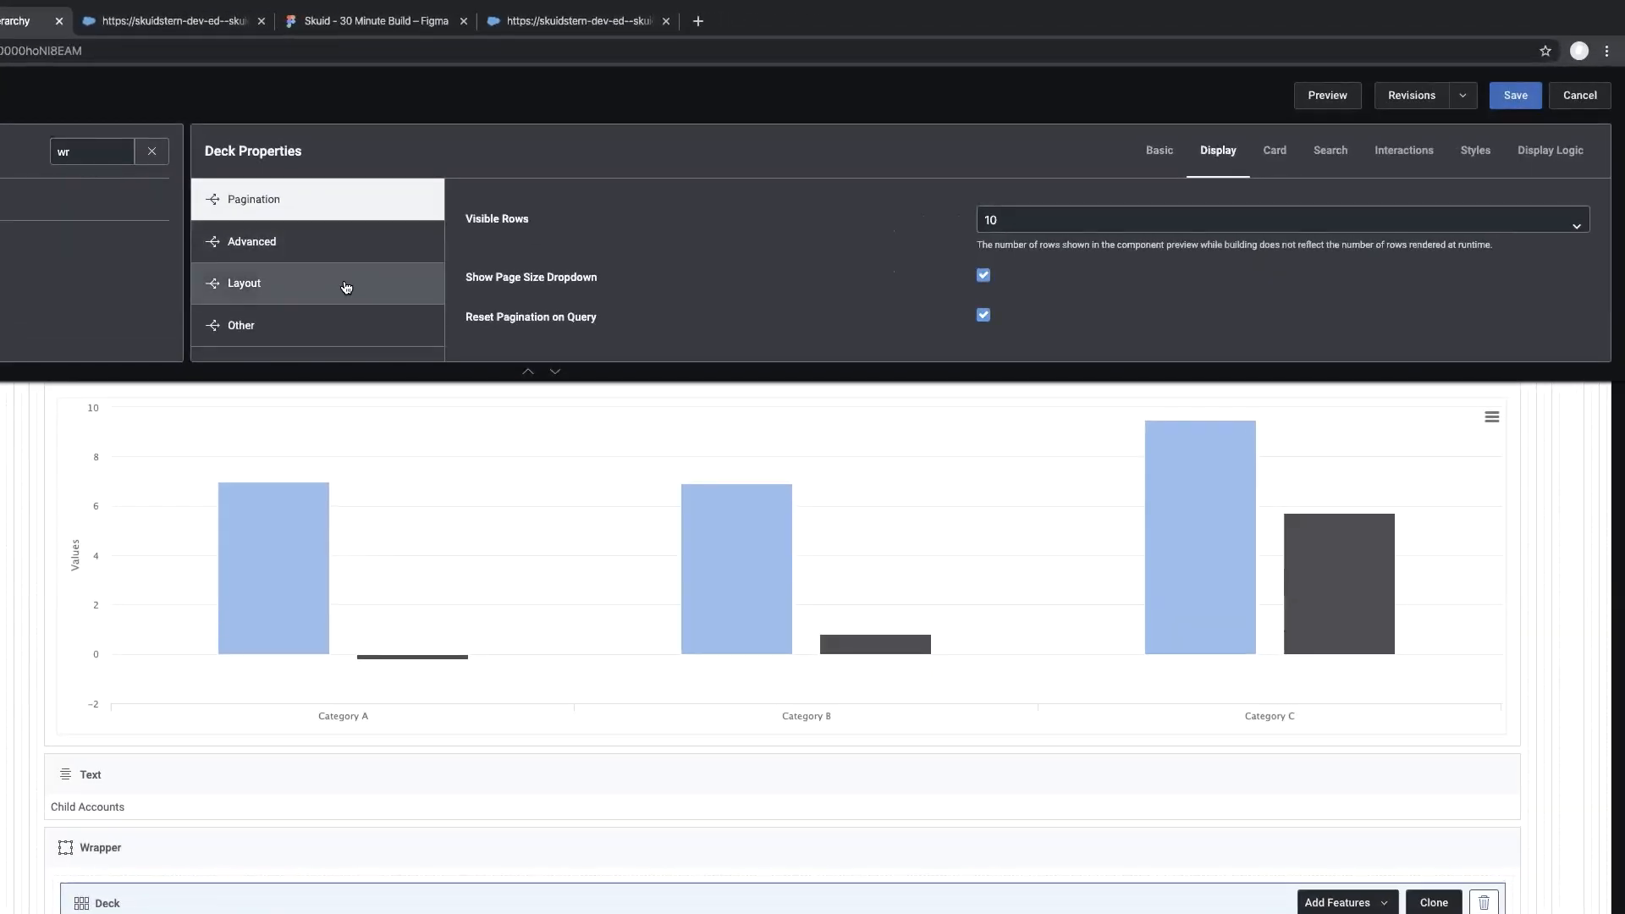
{"action": "left_click", "coordinate": [346, 287]}
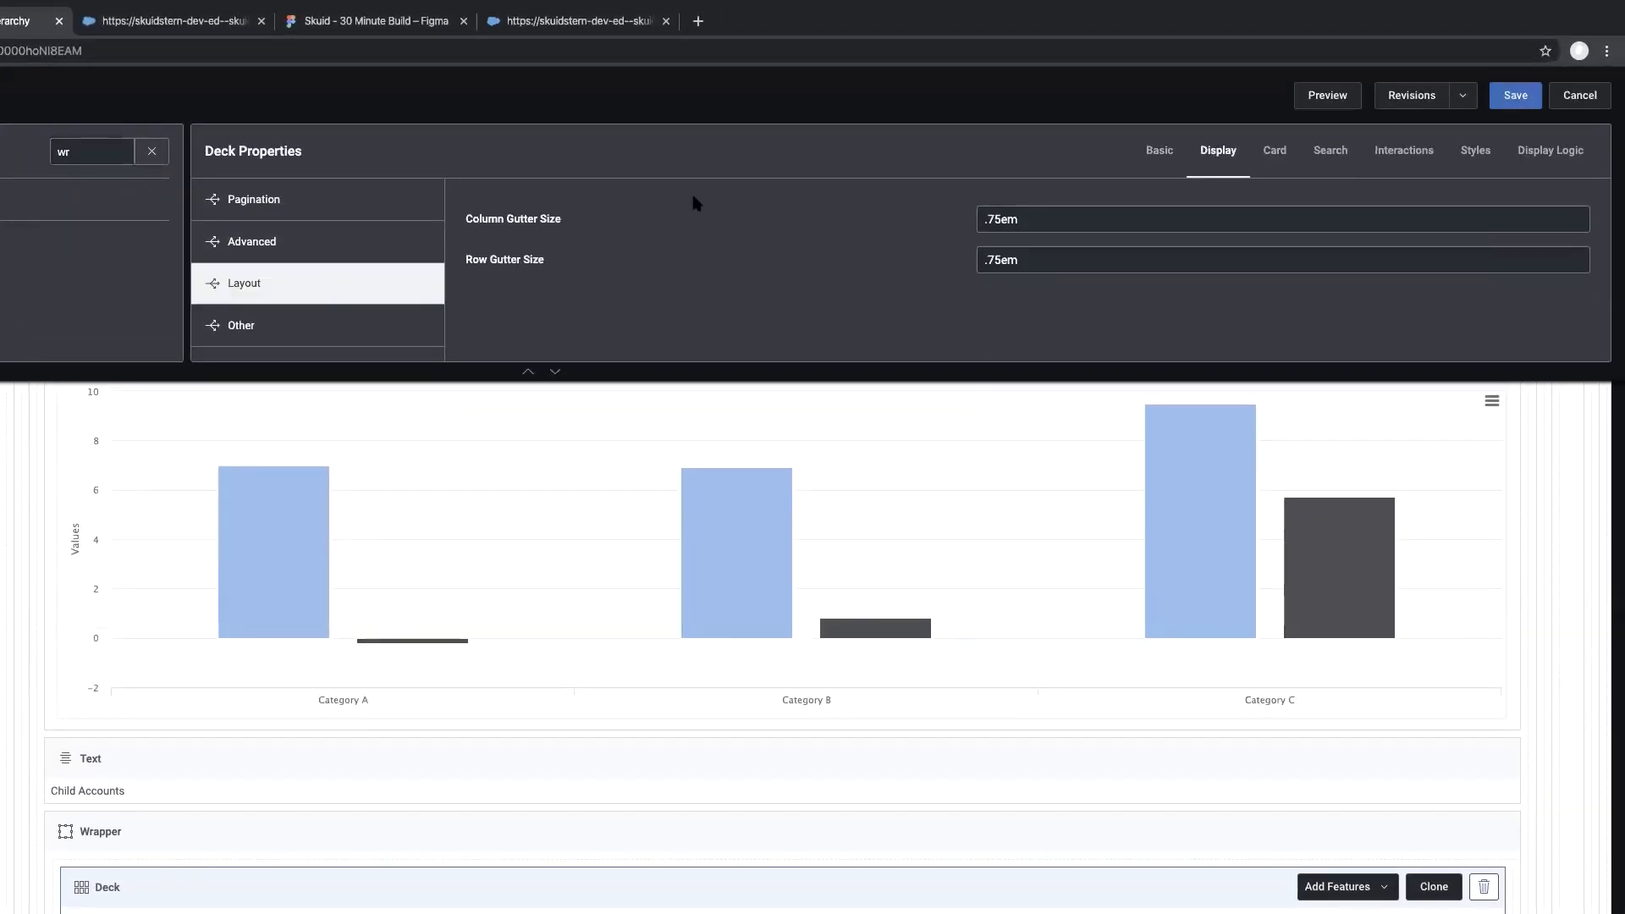
{"action": "left_click_drag", "start_coordinate": [1034, 218], "coordinate": [766, 211]}
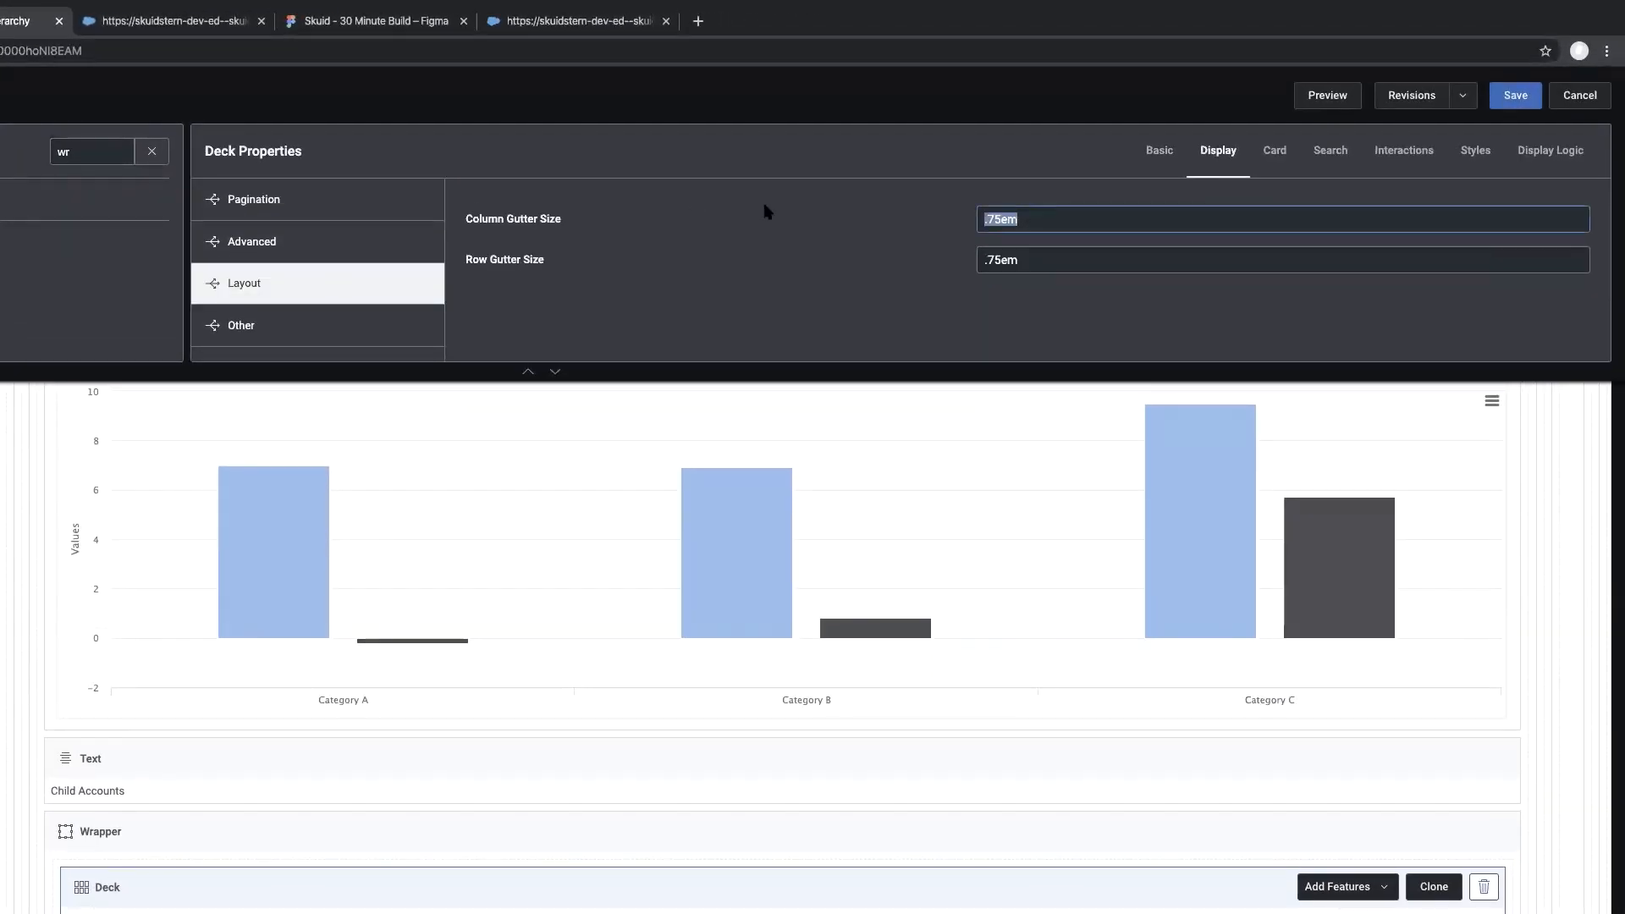
{"action": "type", "text": "0"}
Turn off the Deck's page size dropdown, and open its other display options for row actions, header and footer
{"action": "left_click", "coordinate": [278, 247]}
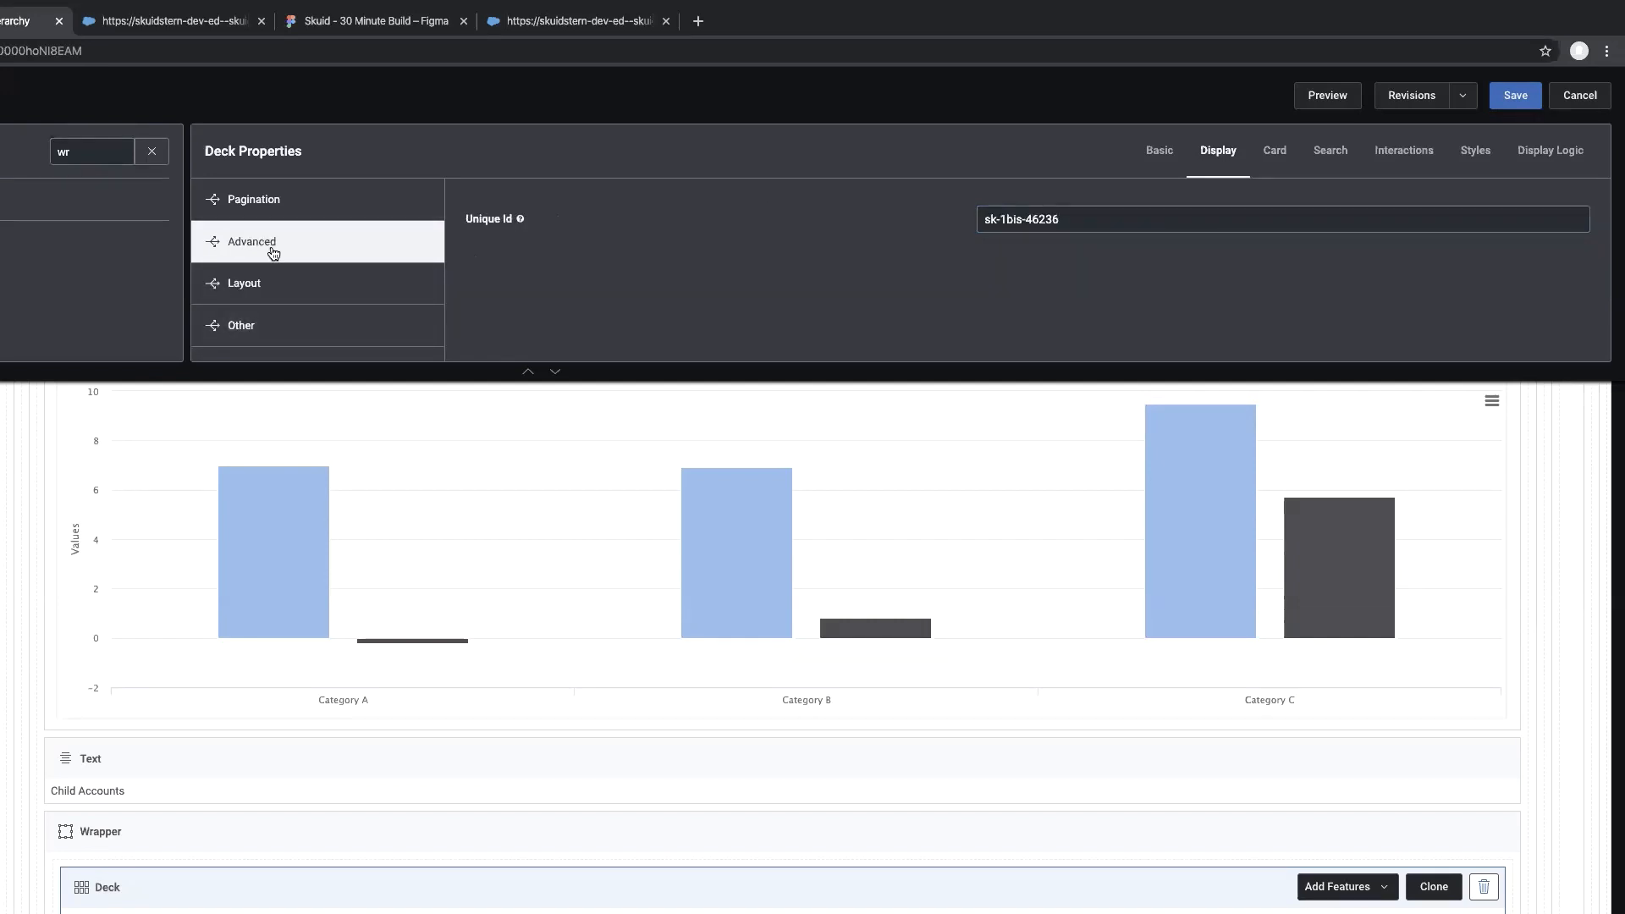
{"action": "left_click", "coordinate": [270, 207]}
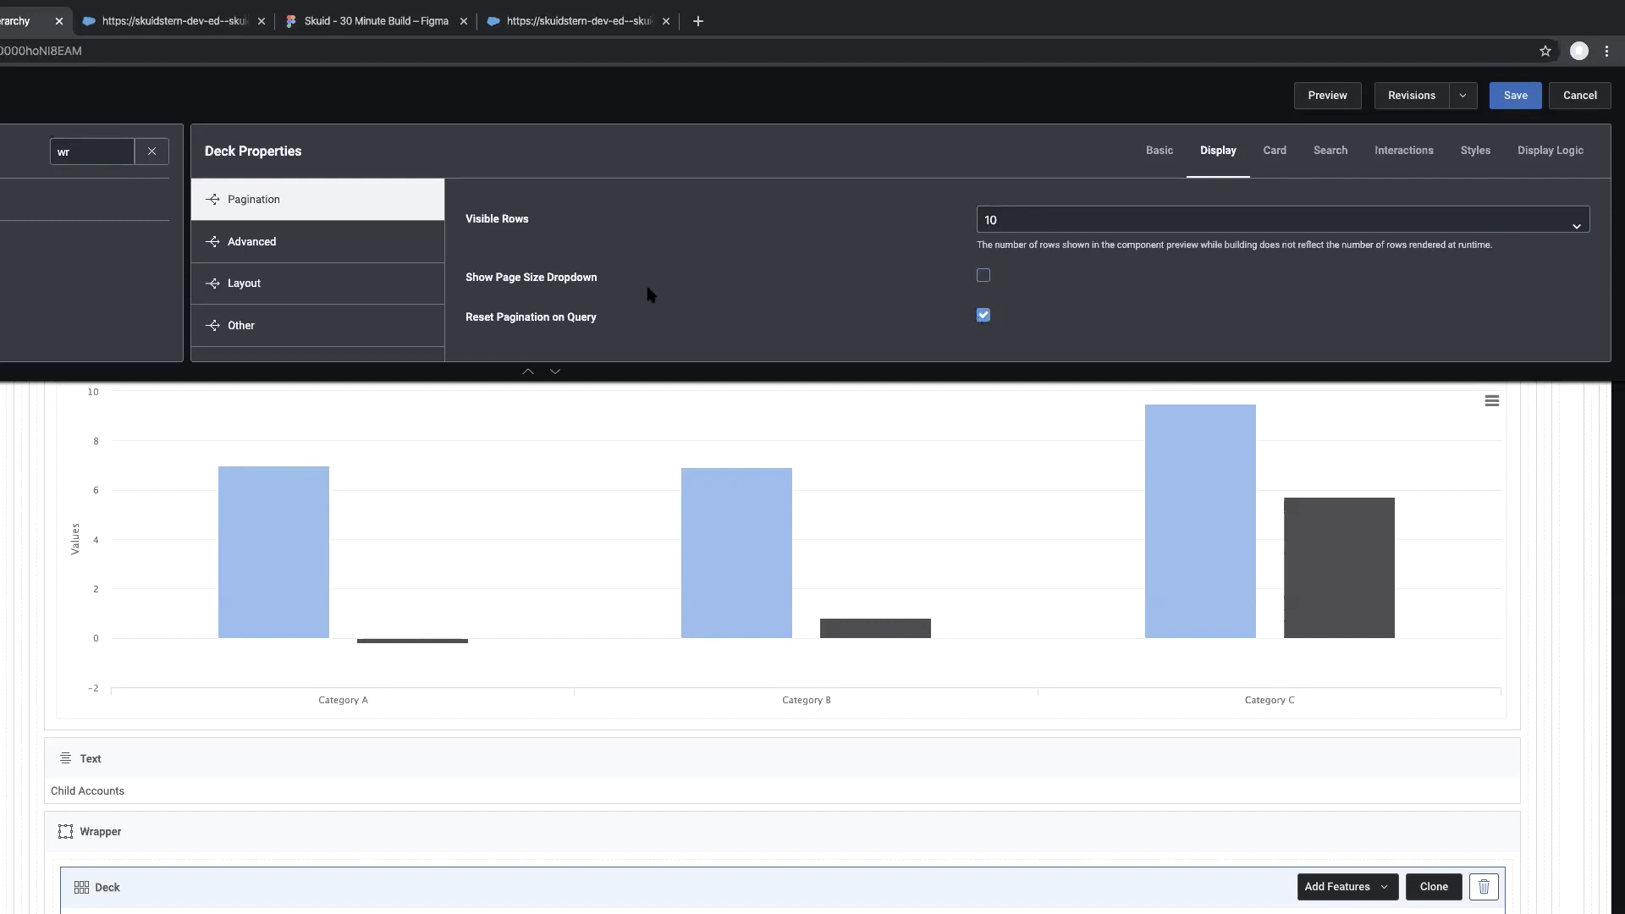
{"action": "left_click", "coordinate": [278, 289]}
{"action": "left_click", "coordinate": [296, 330]}
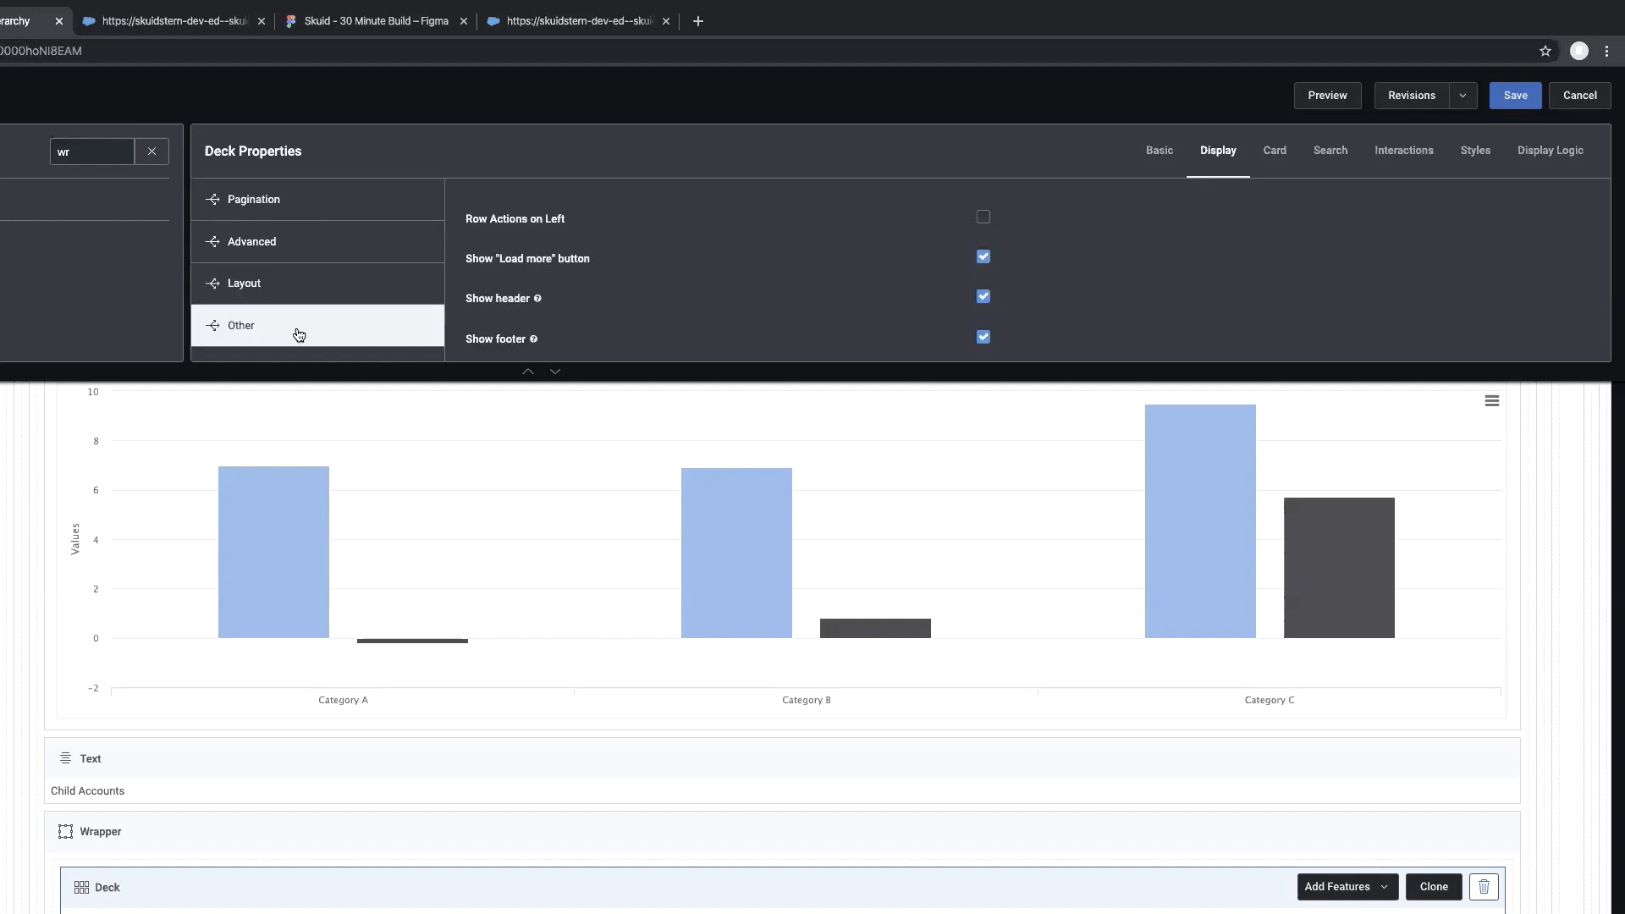
Turn off the Child Accounts Deck's "Load more" button, header and footer, and save the page
{"action": "left_click", "coordinate": [983, 256]}
{"action": "left_click", "coordinate": [983, 297]}
{"action": "left_click", "coordinate": [983, 337]}
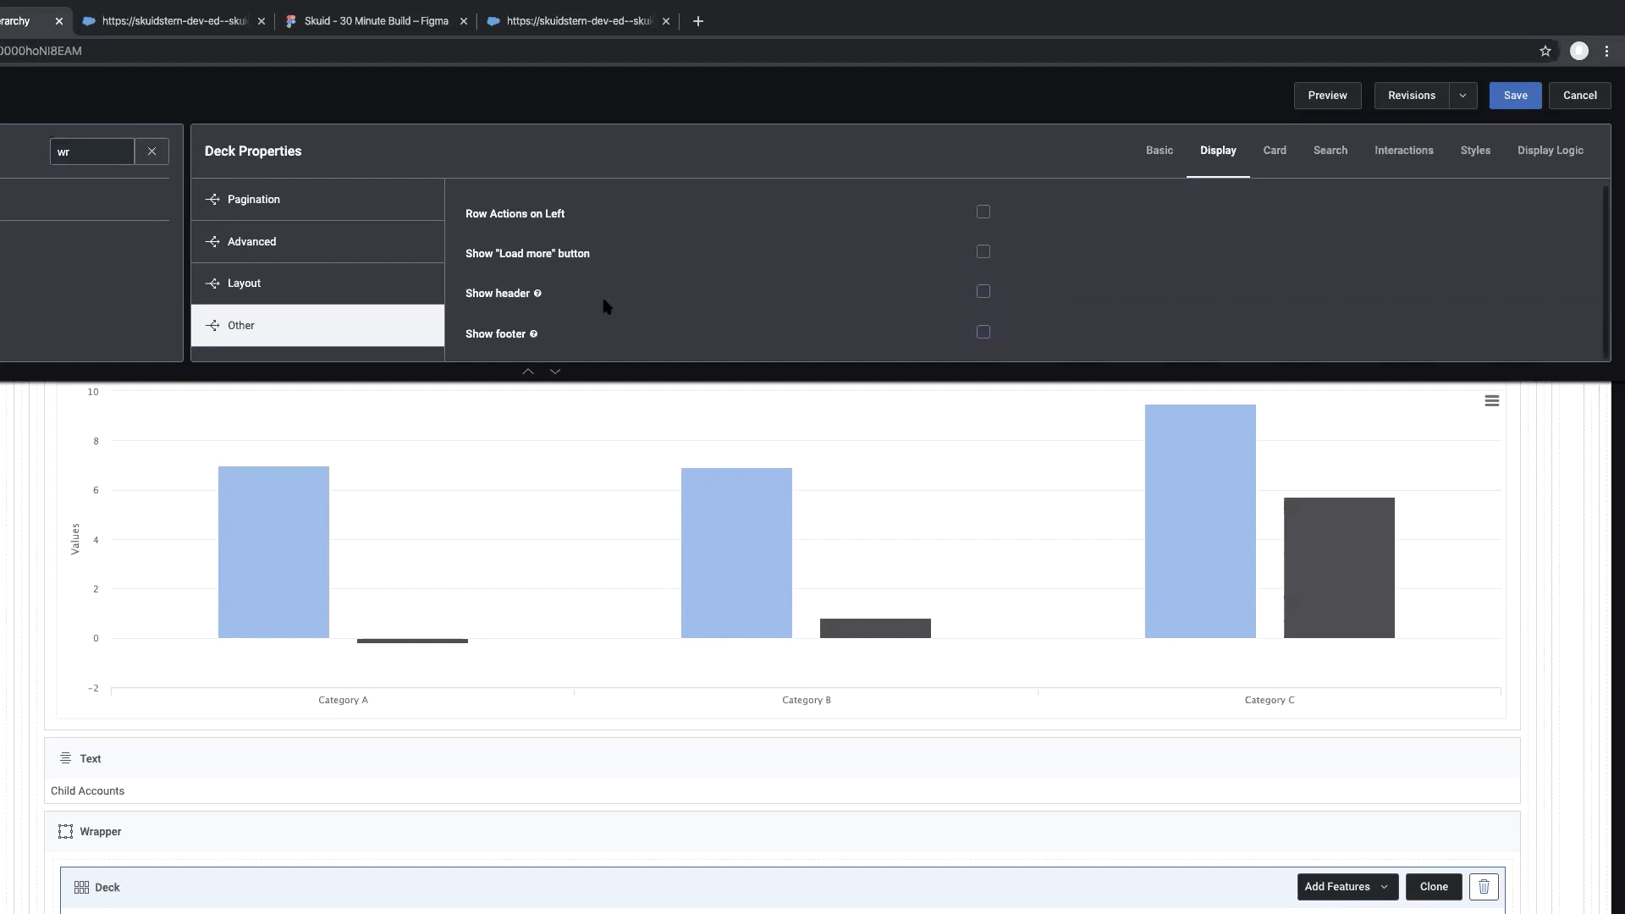
{"action": "left_click", "coordinate": [1523, 101]}
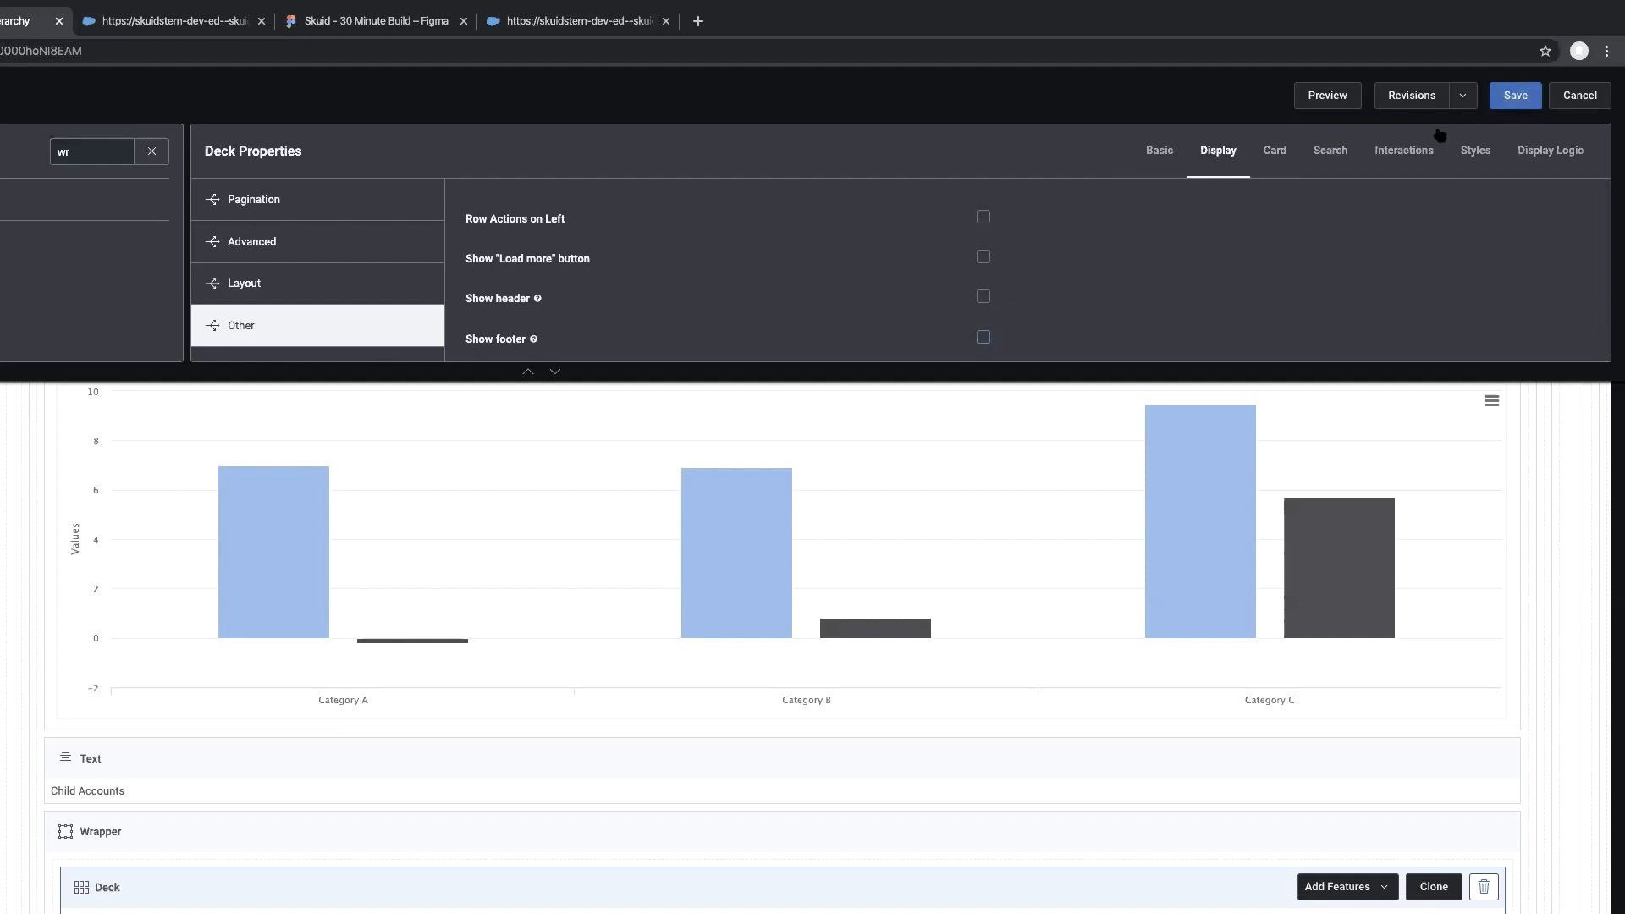
Add a Show Modal action to the Sum Amount by StageName series of the Pipeline by Stage chart
{"action": "scroll", "coordinate": [480, 763], "scroll_direction": "up", "scroll_amount": 3}
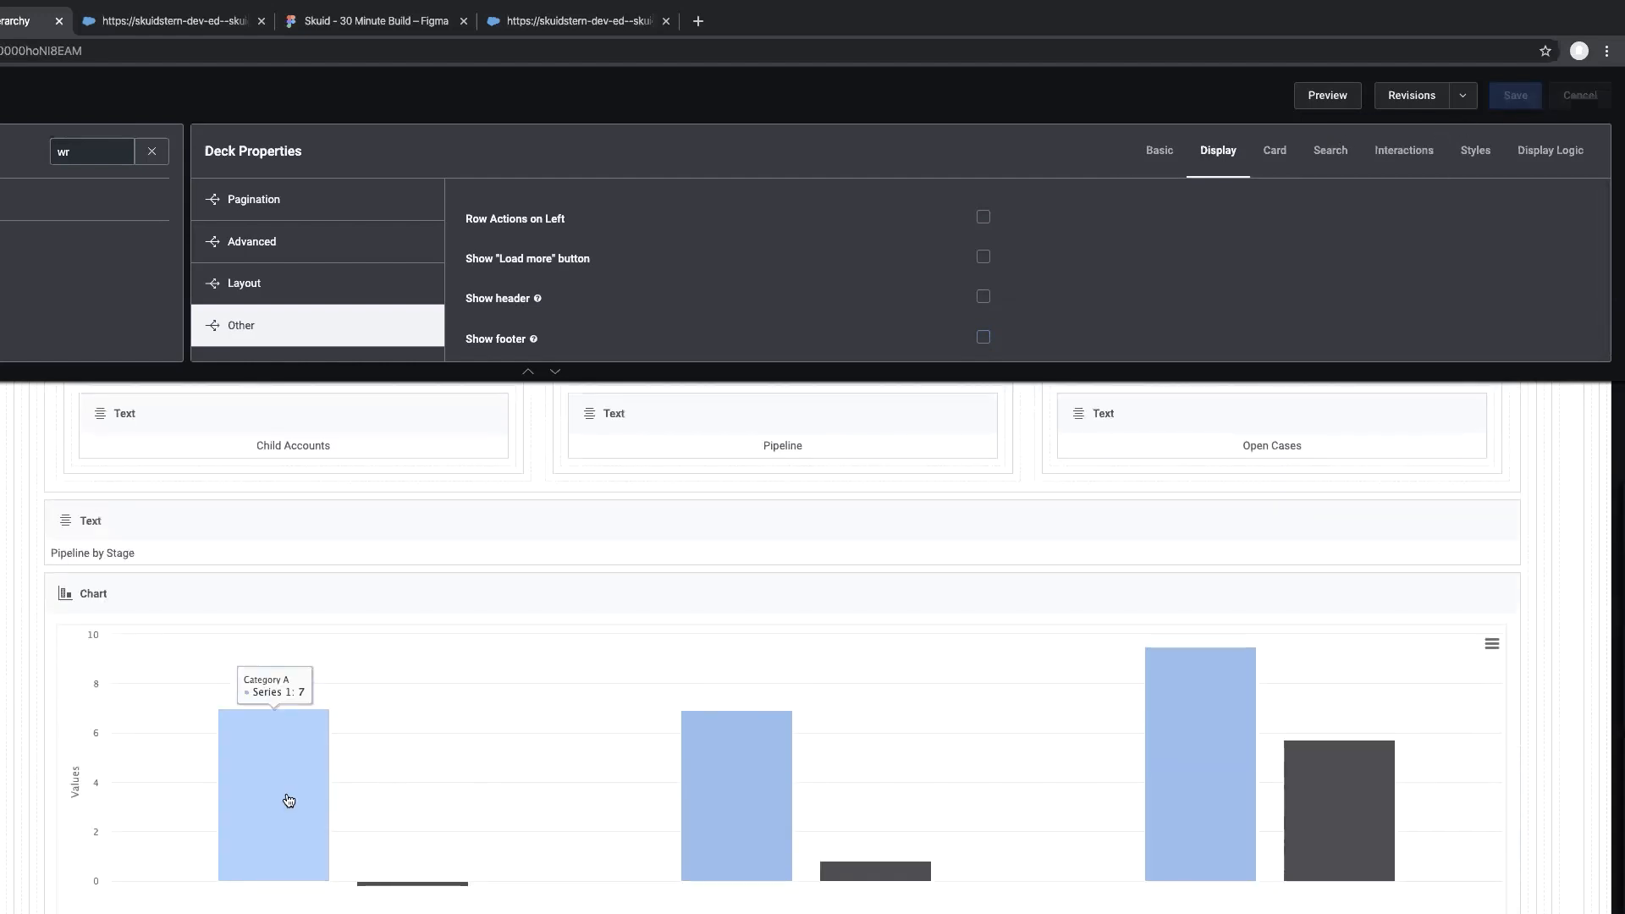
{"action": "left_click", "coordinate": [379, 597]}
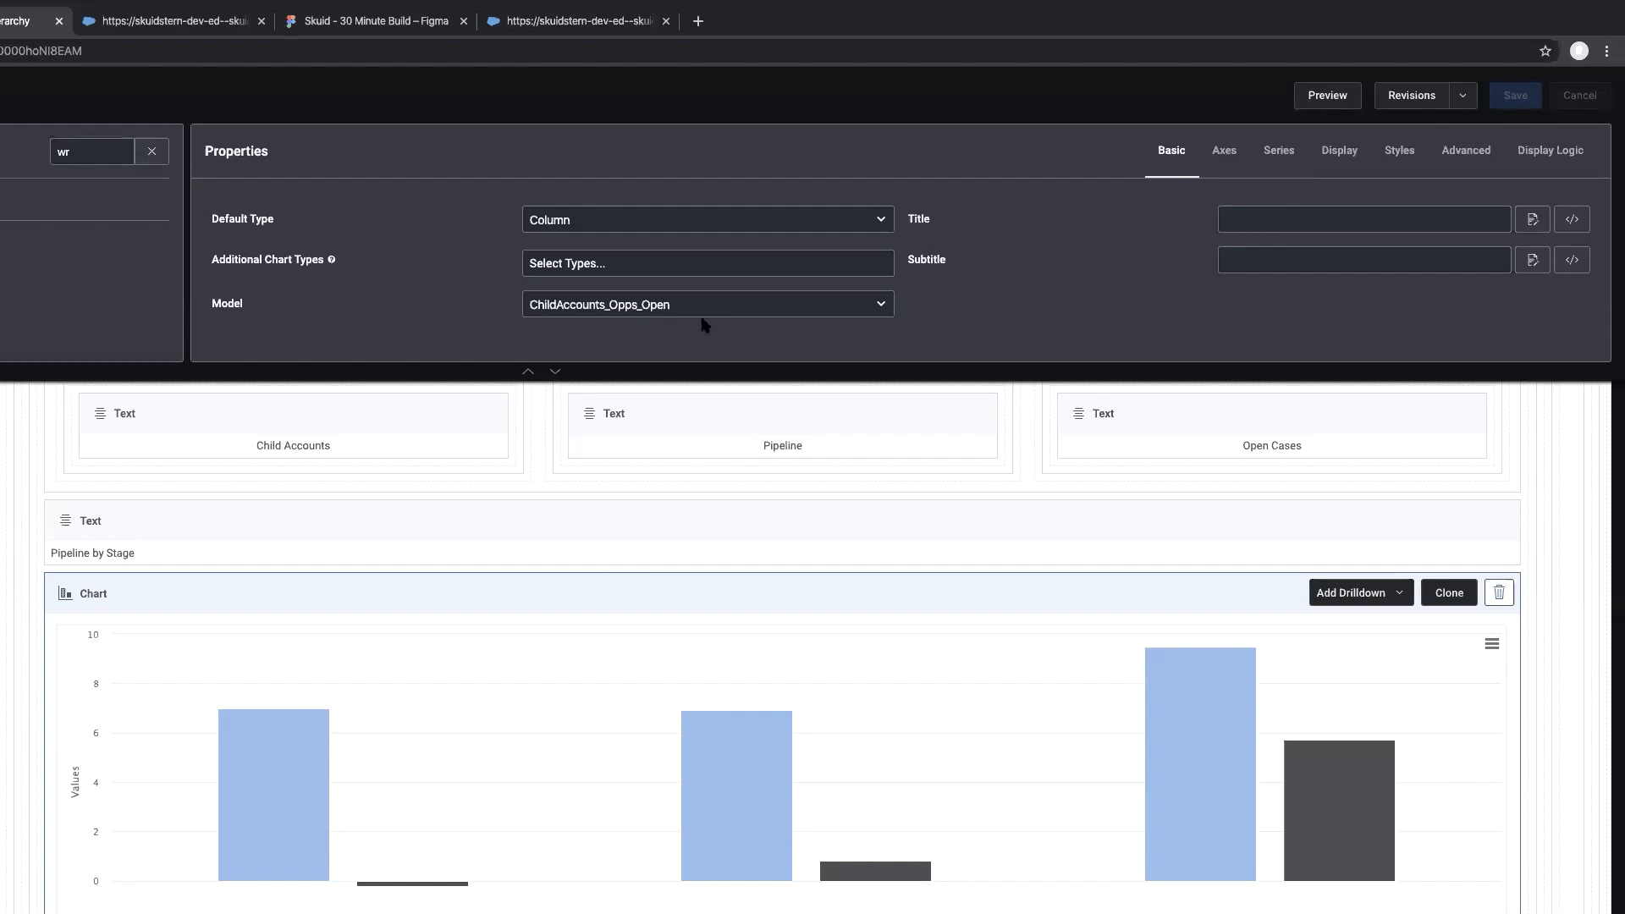
{"action": "left_click", "coordinate": [1287, 167]}
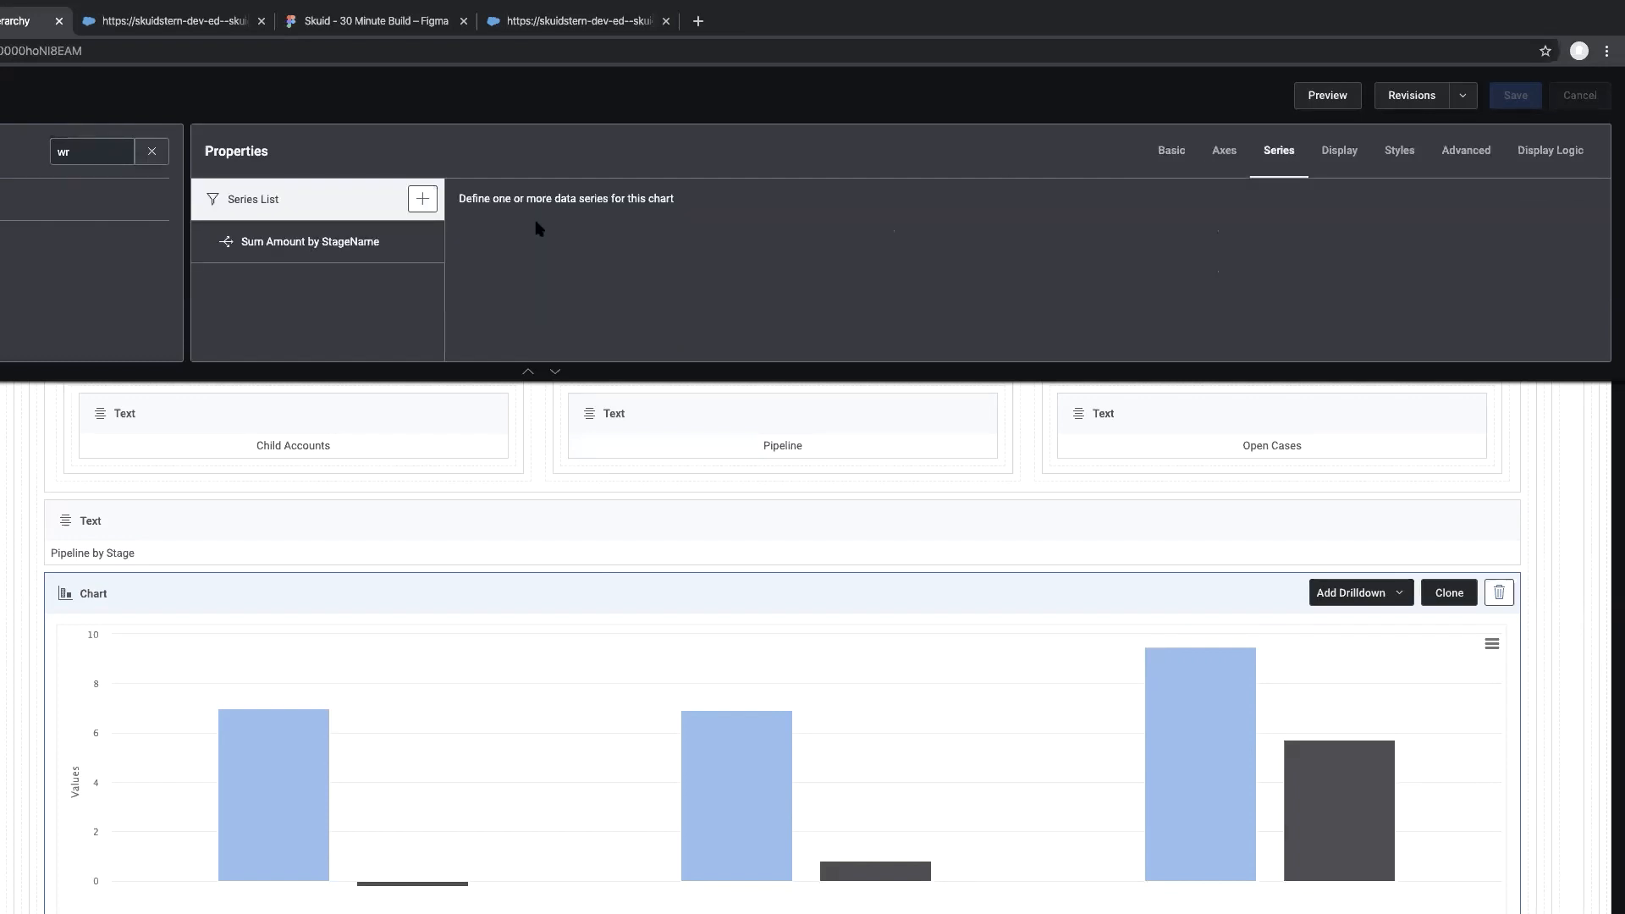
{"action": "left_click", "coordinate": [311, 251]}
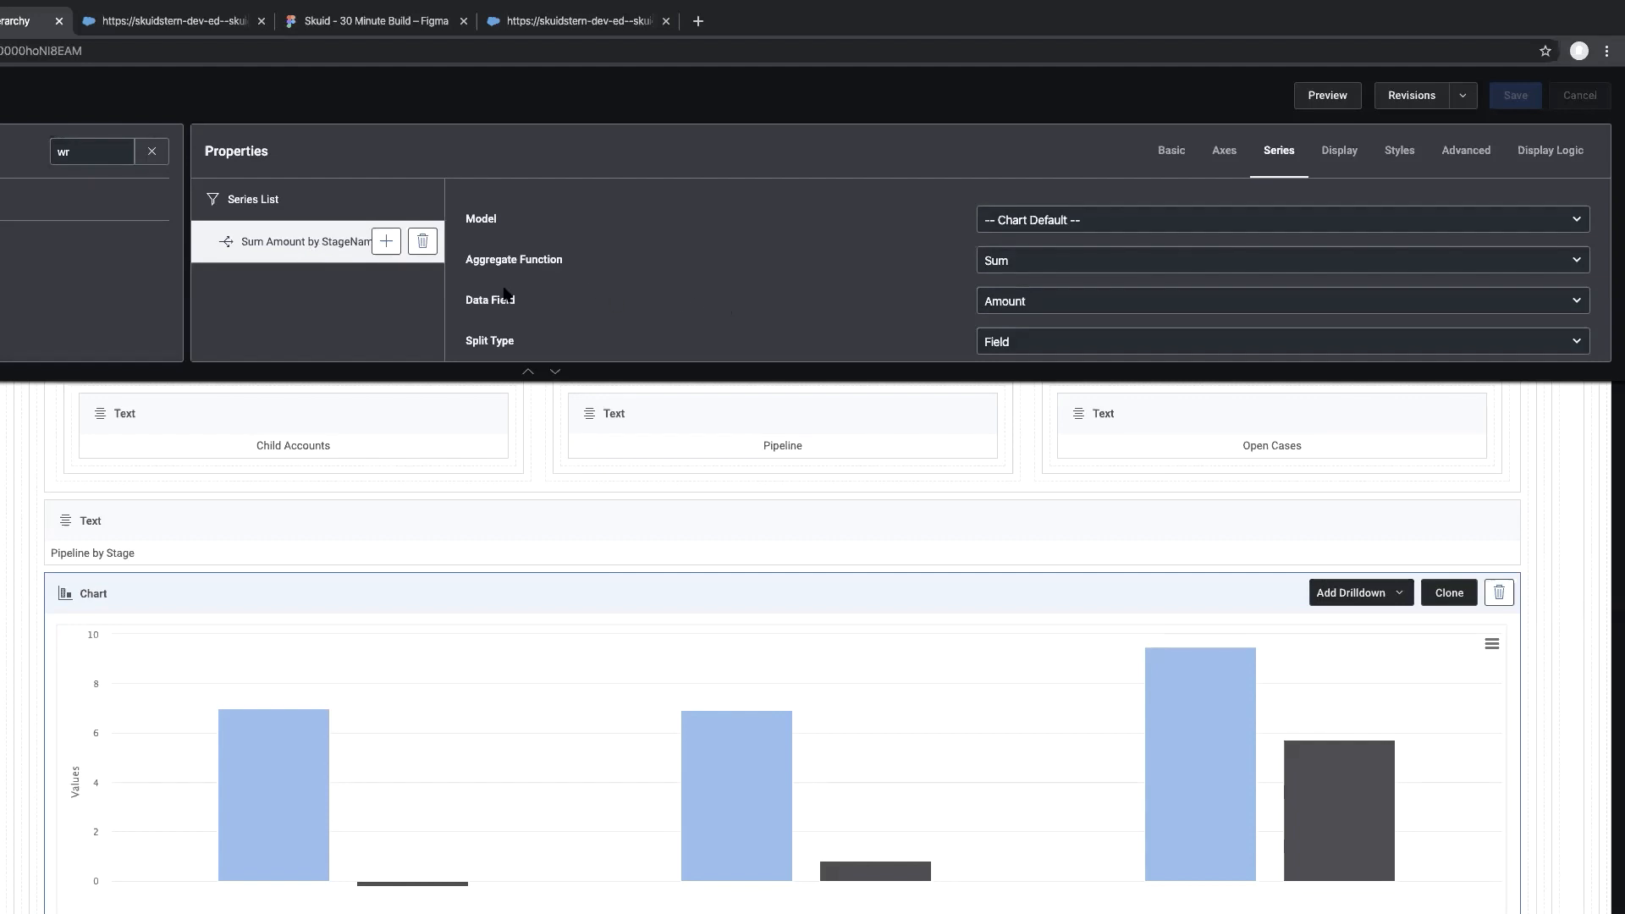
{"action": "left_click", "coordinate": [382, 245]}
{"action": "left_click", "coordinate": [326, 284]}
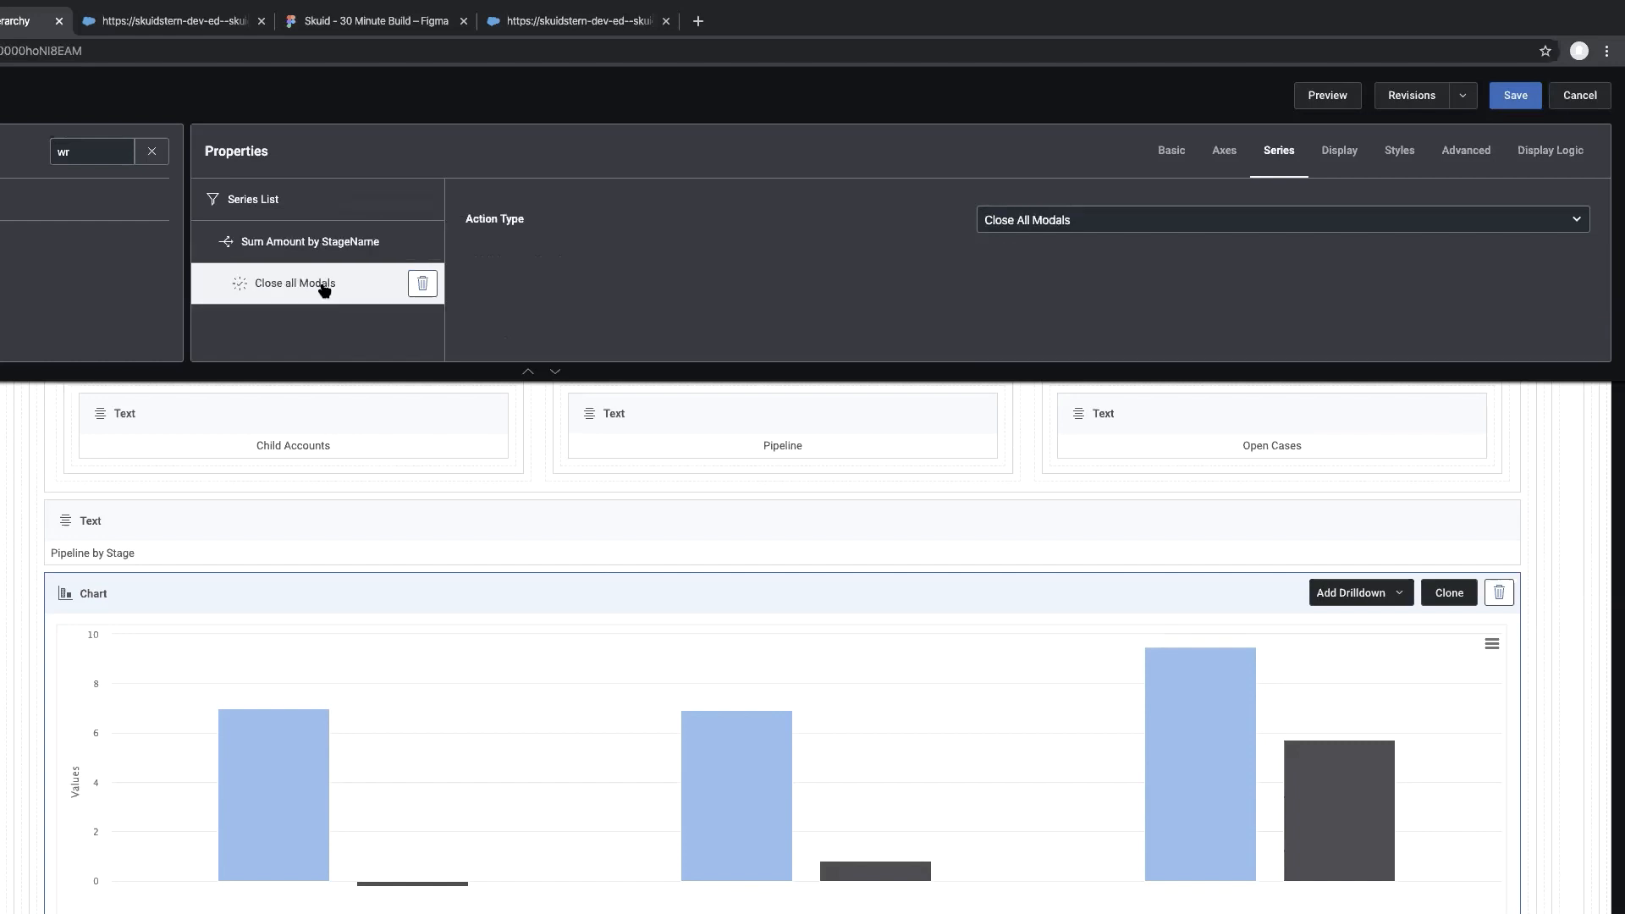
{"action": "left_click", "coordinate": [1029, 225]}
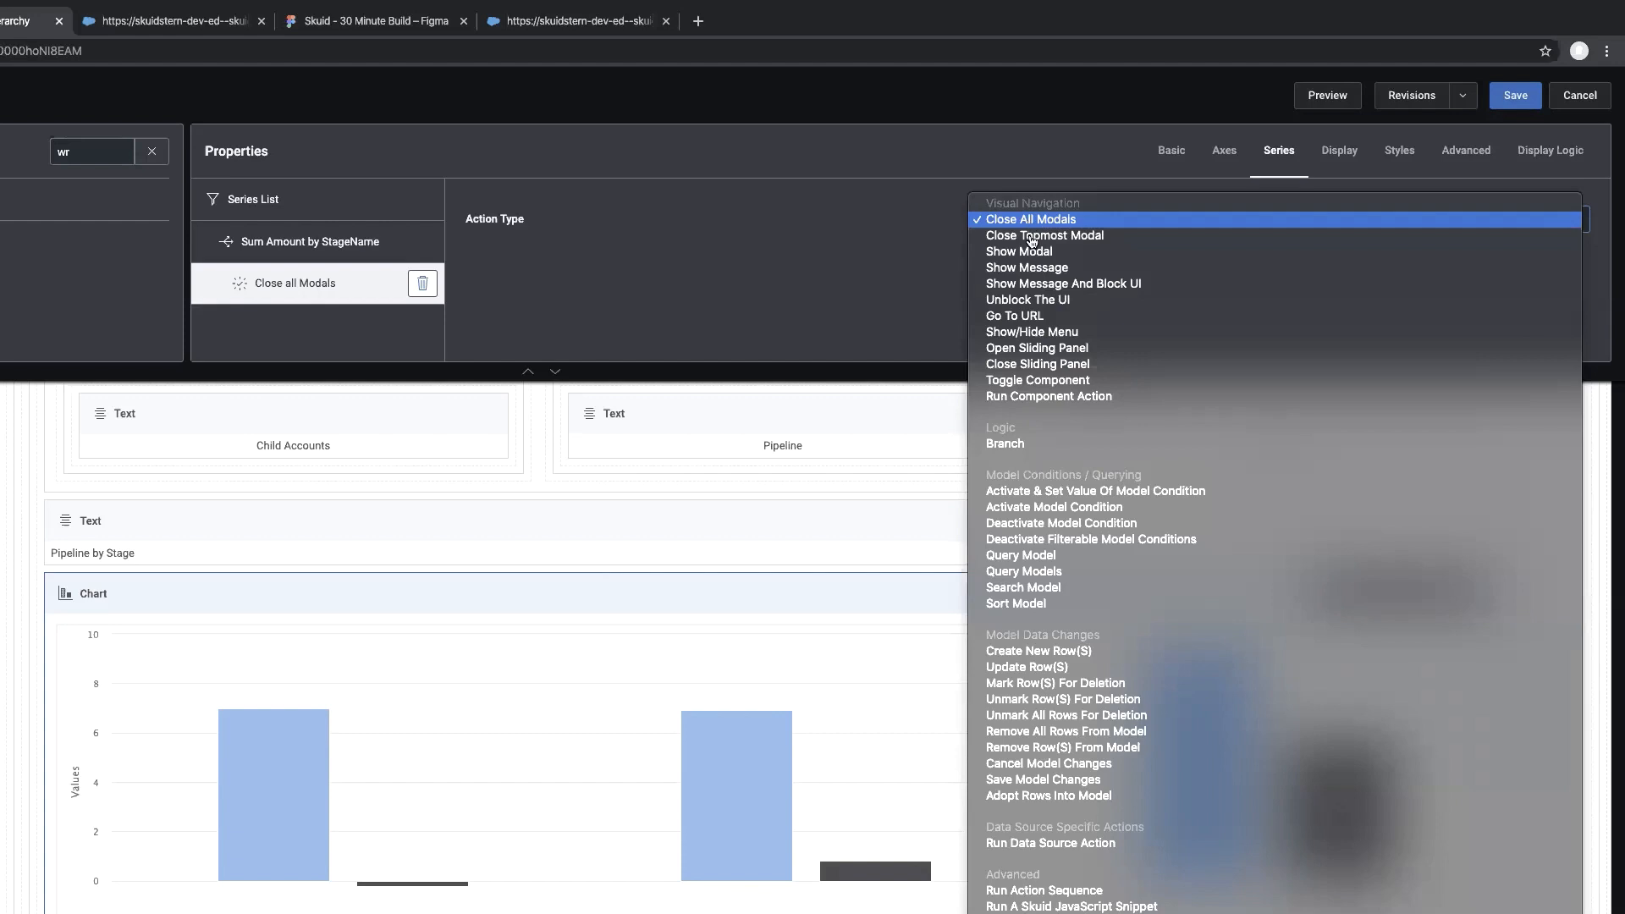
{"action": "left_click", "coordinate": [1035, 254]}
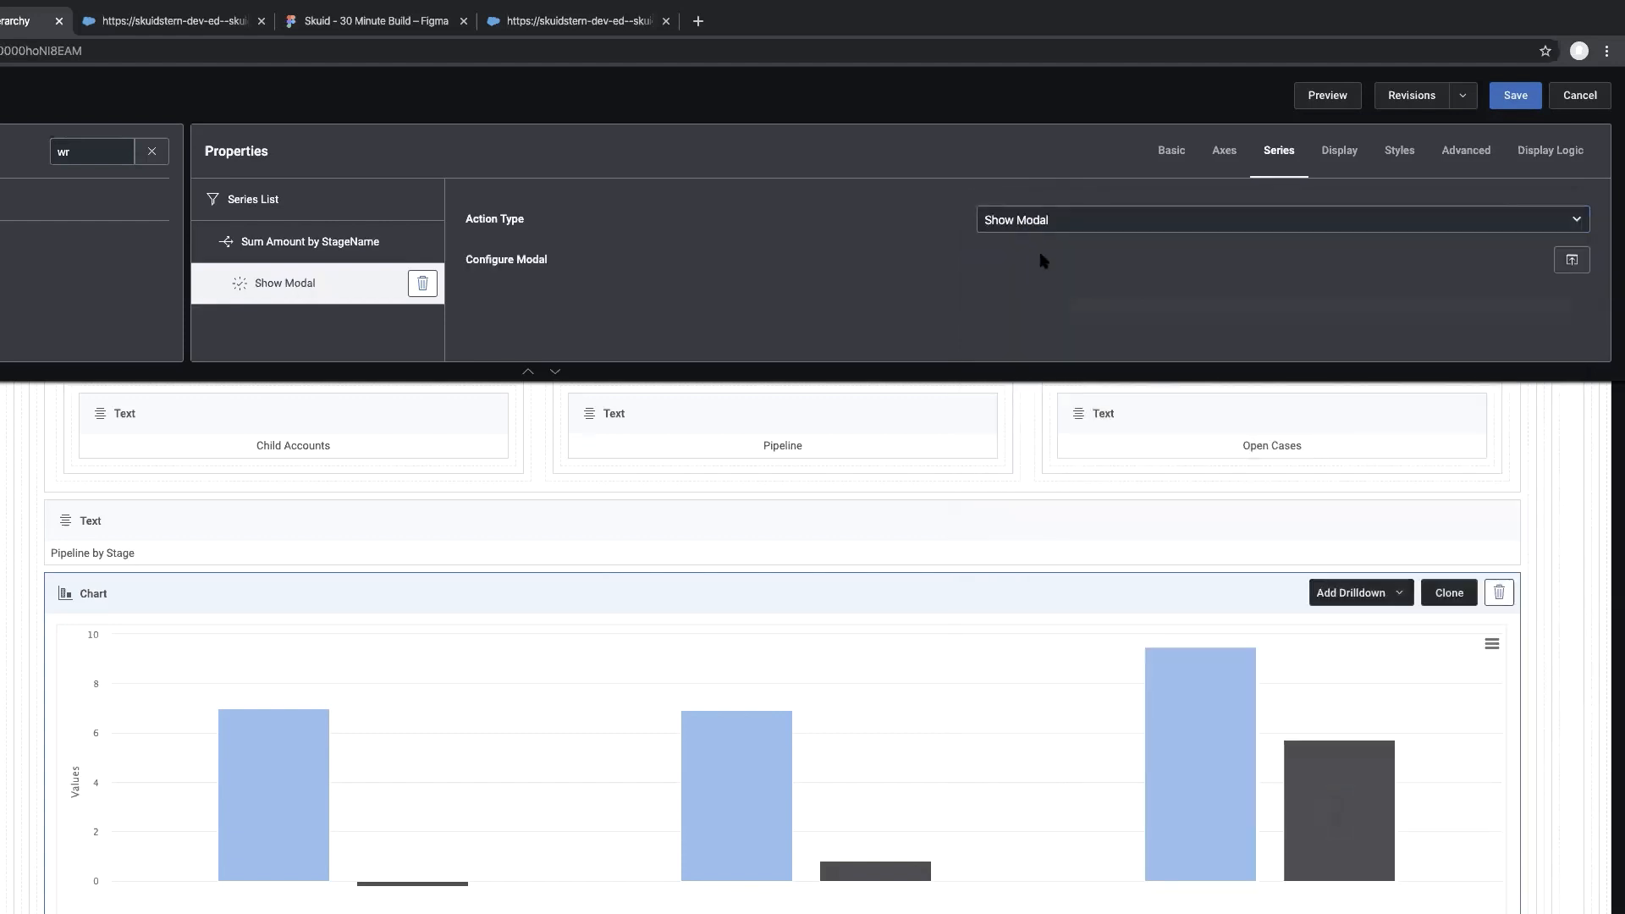
Configure the series' modal by placing a Table component in it, based on the ChildAccounts_Opps_Open model
{"action": "left_click", "coordinate": [1570, 261]}
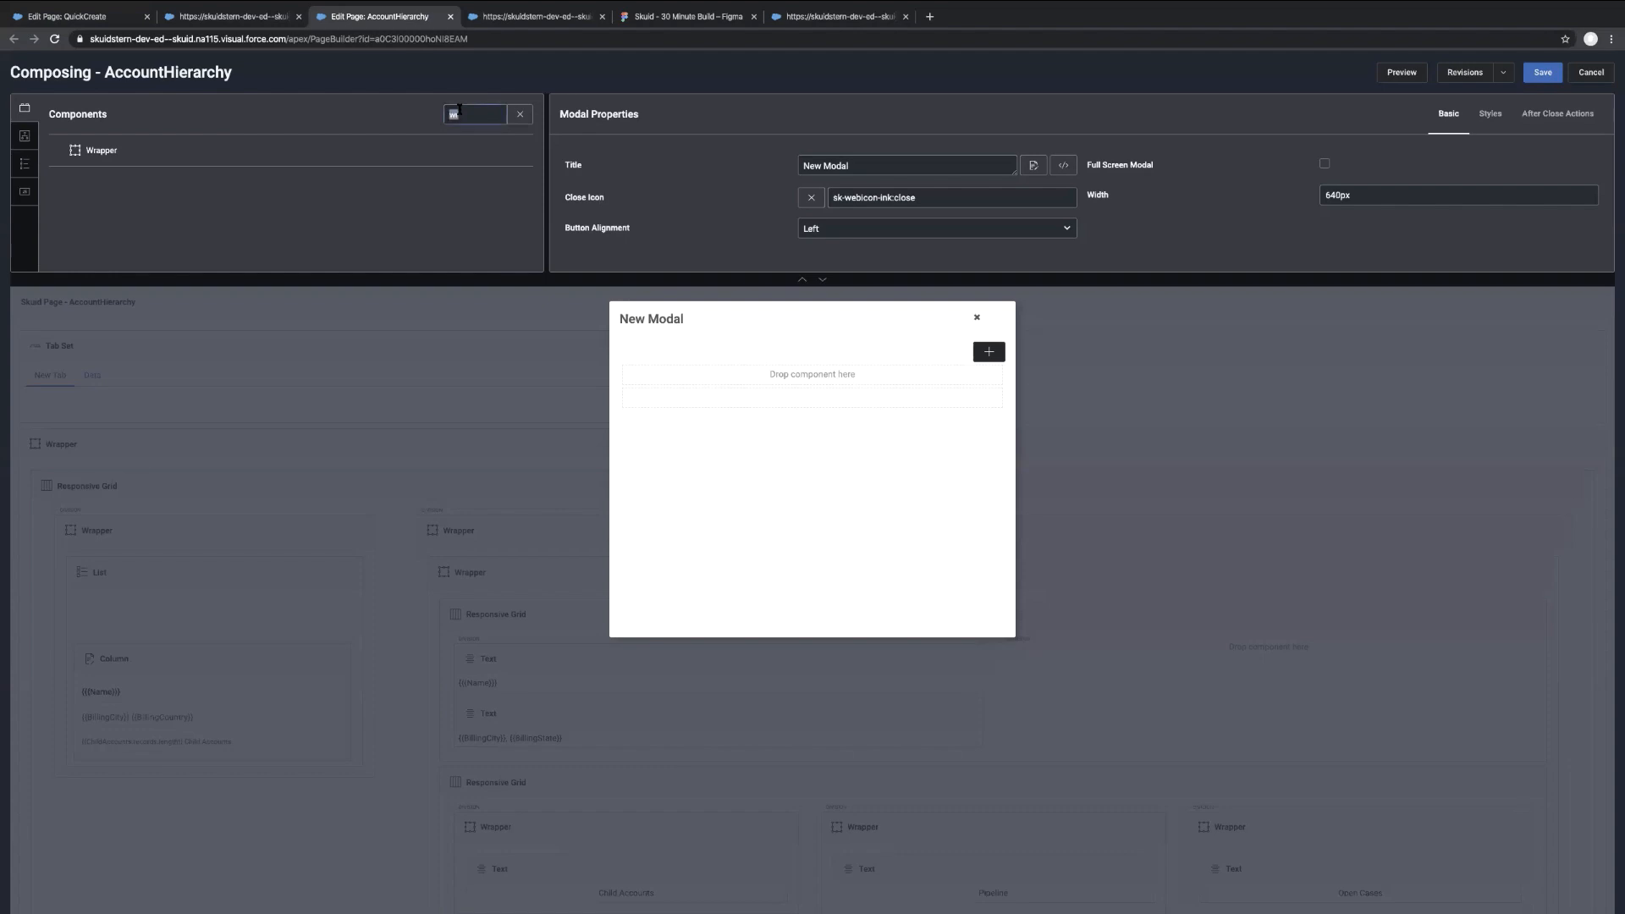
{"action": "type", "text": "ta"}
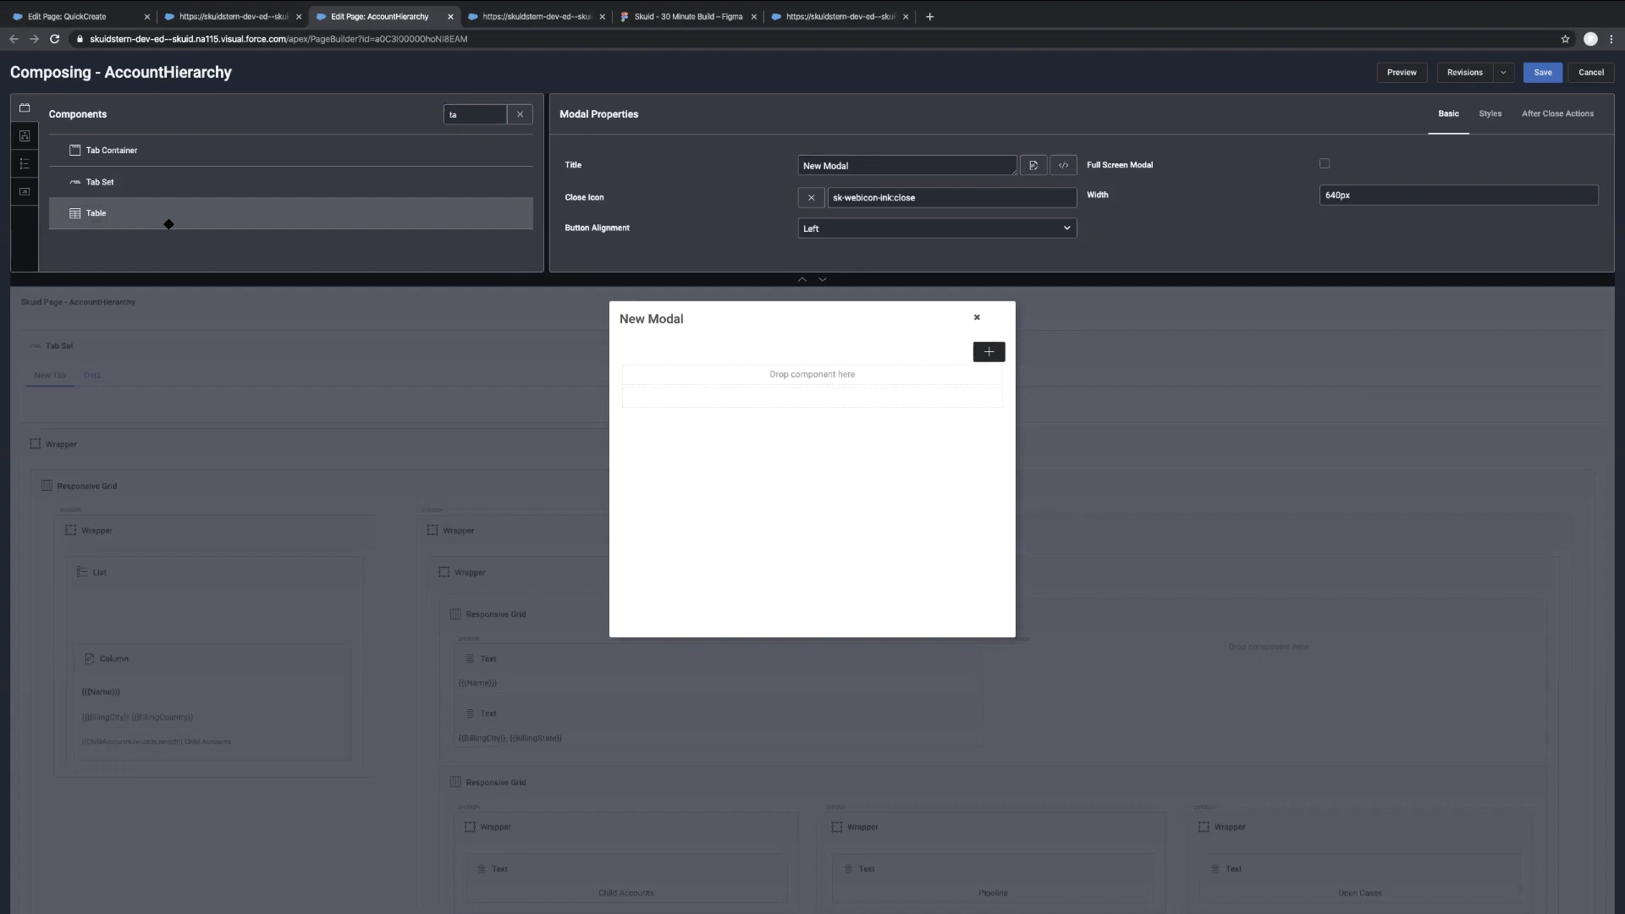
{"action": "left_click_drag", "start_coordinate": [169, 223], "coordinate": [799, 386]}
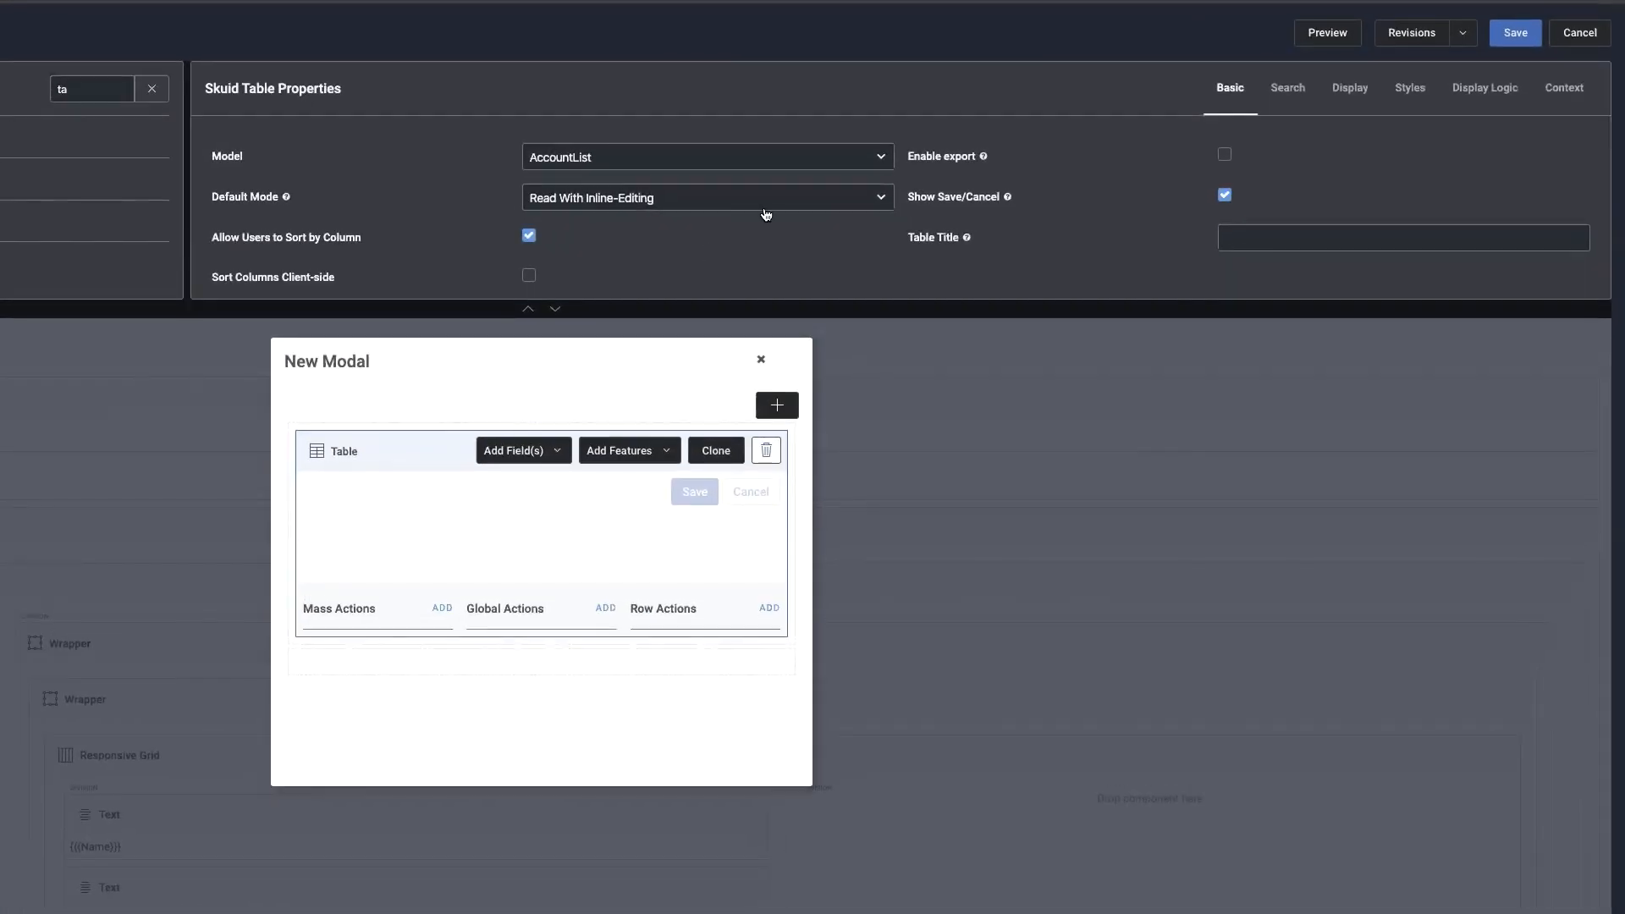
{"action": "left_click", "coordinate": [778, 168]}
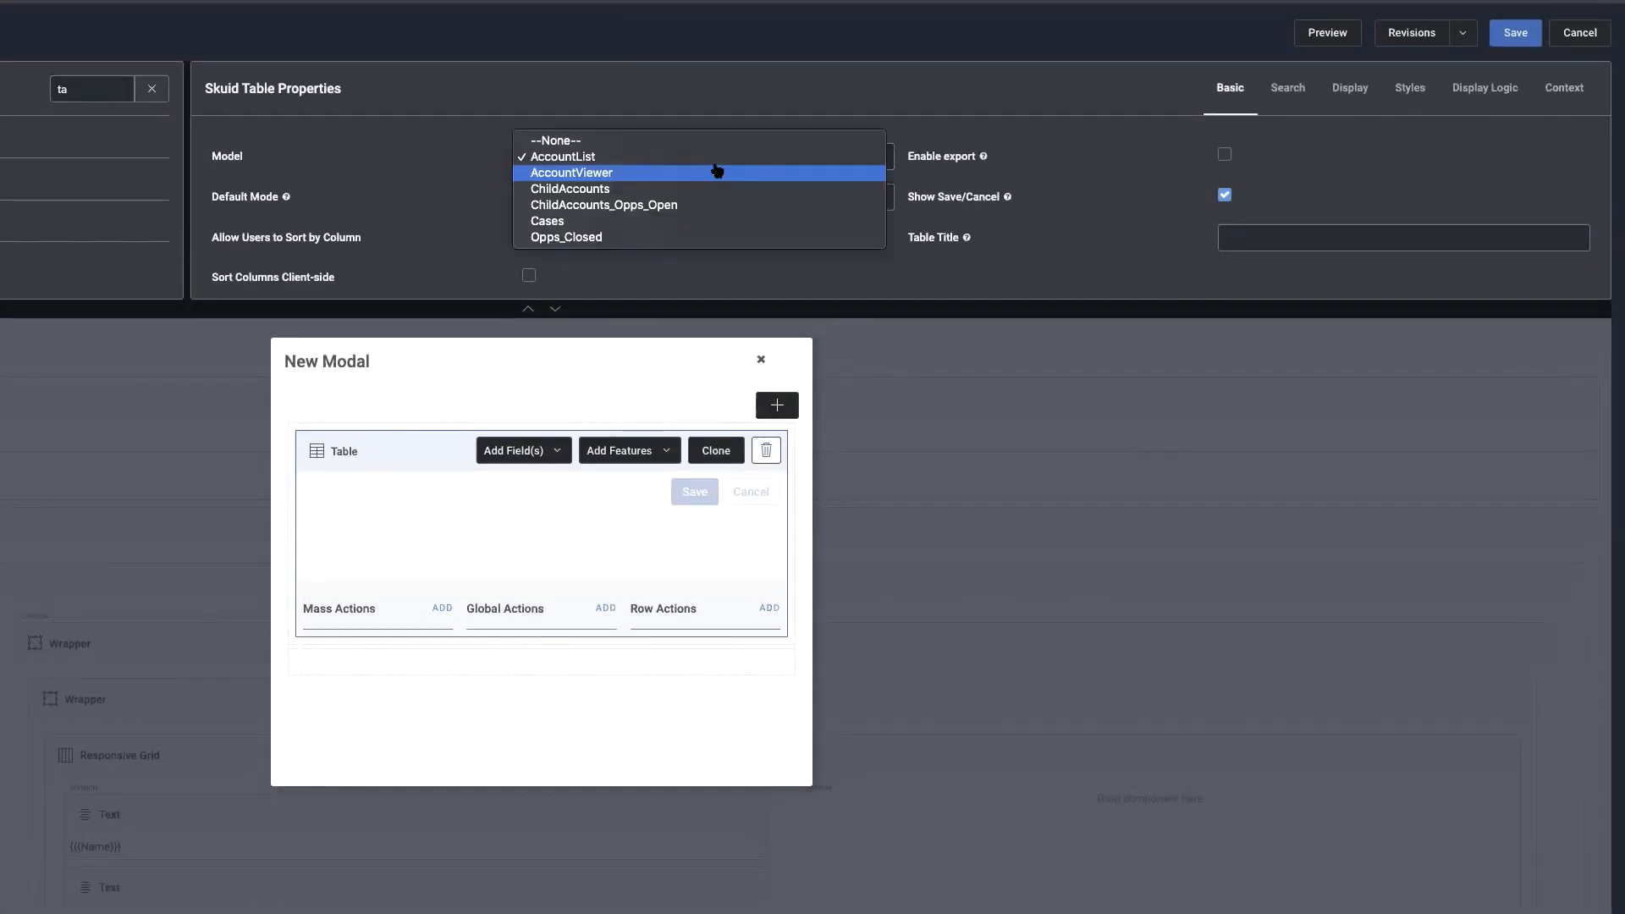
{"action": "left_click", "coordinate": [694, 205]}
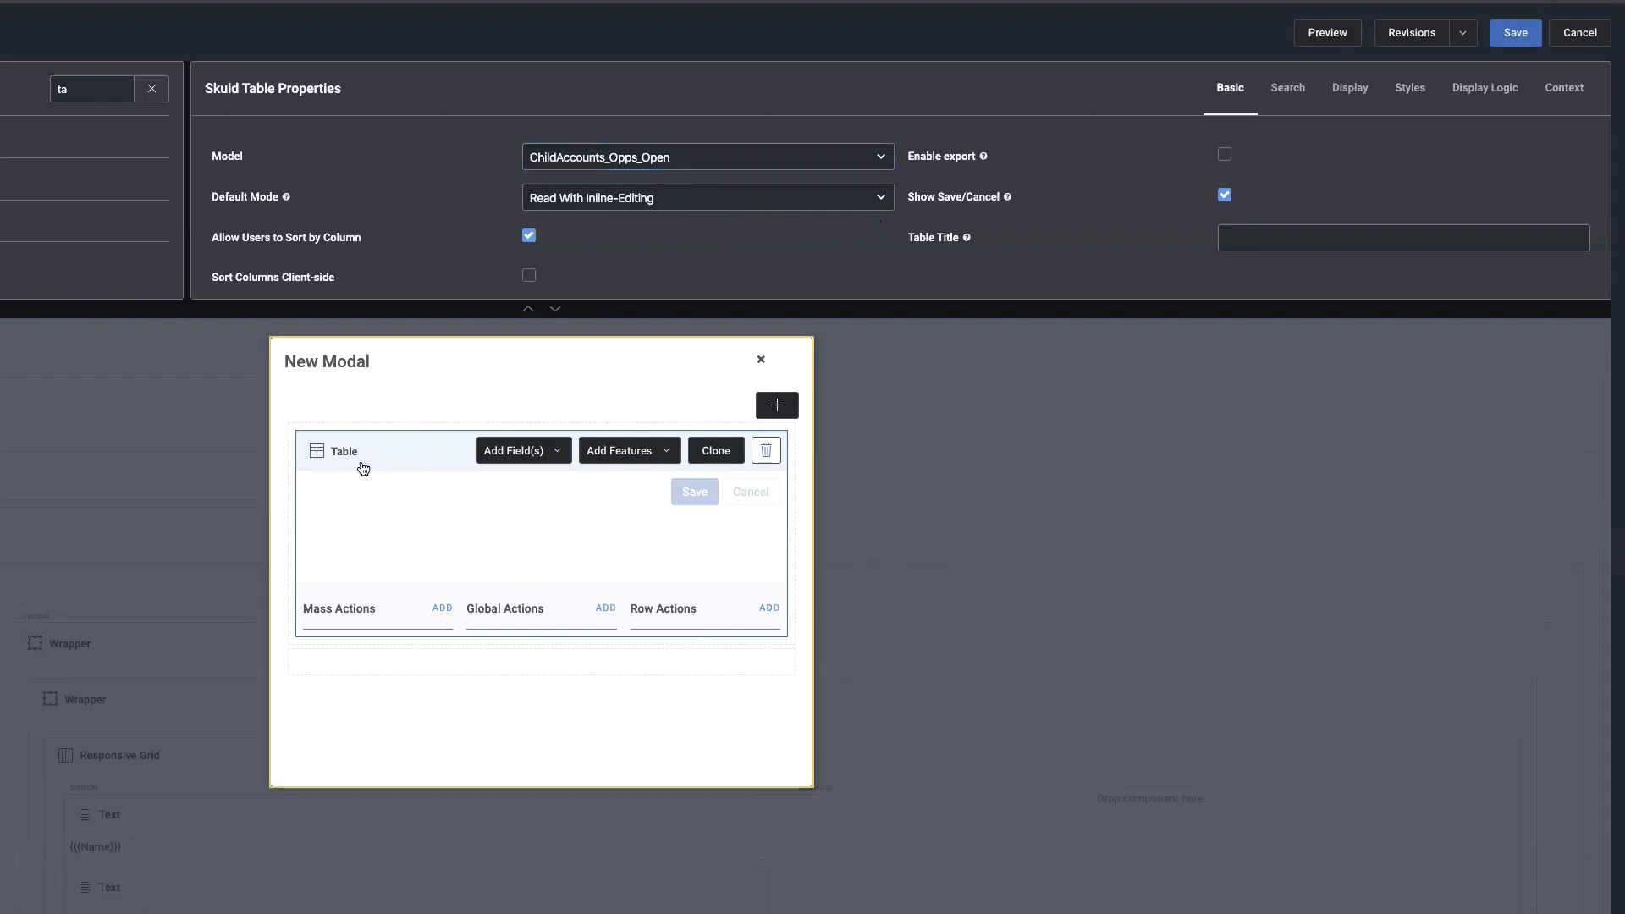
Add the model fields Name, Amount, Stage and Close Date to the modal's Table
{"action": "left_click", "coordinate": [558, 454]}
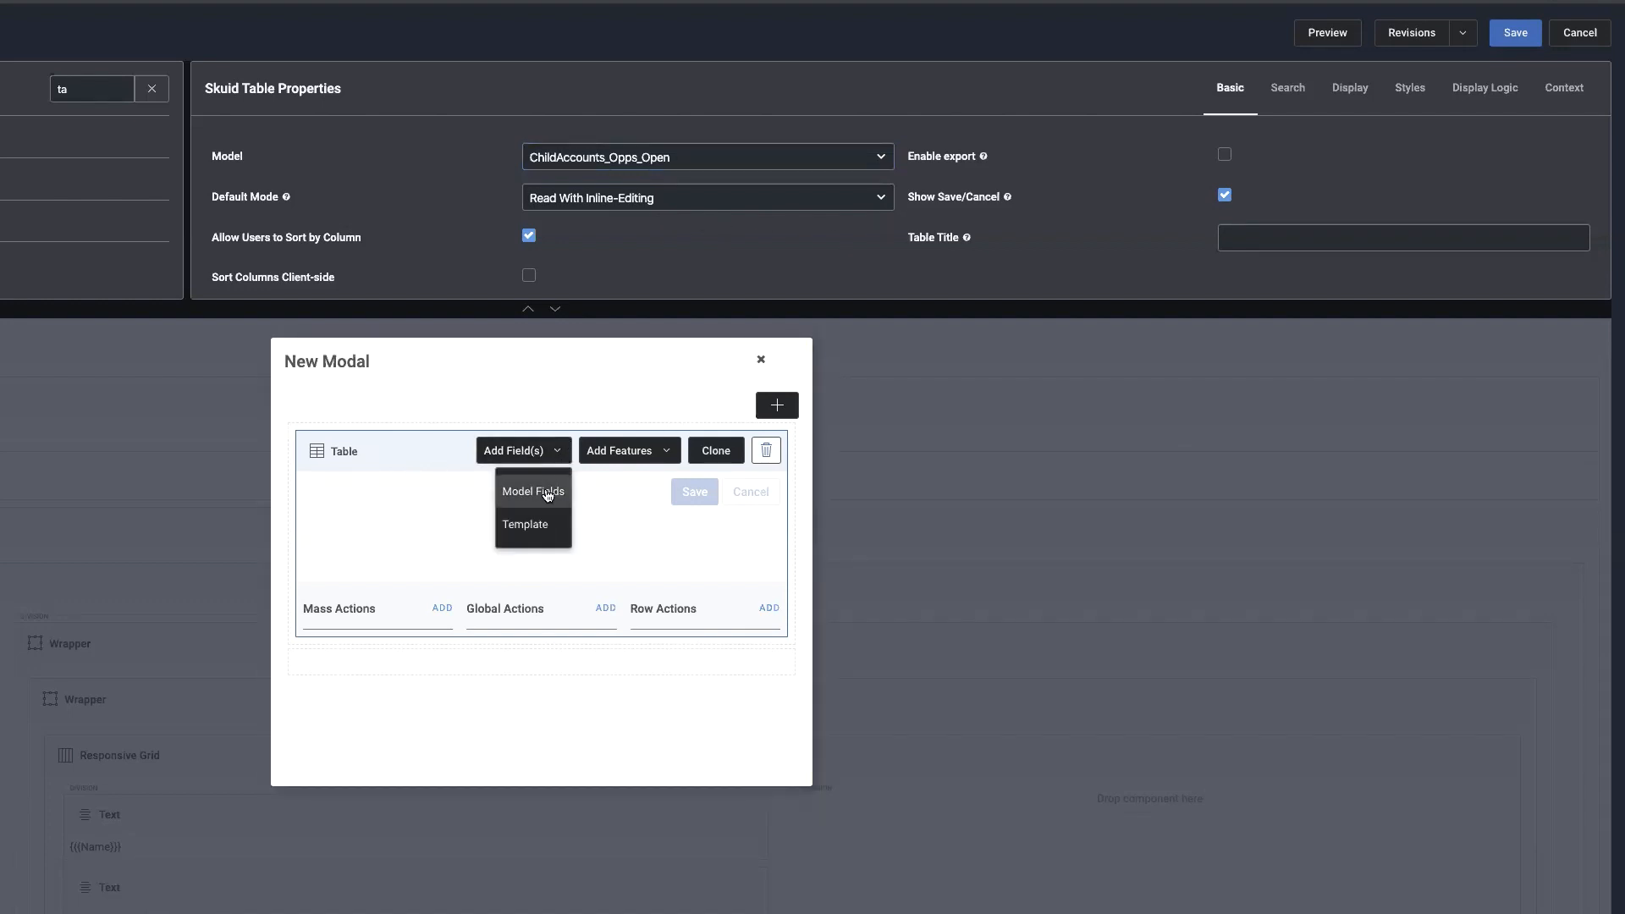
{"action": "left_click", "coordinate": [547, 493]}
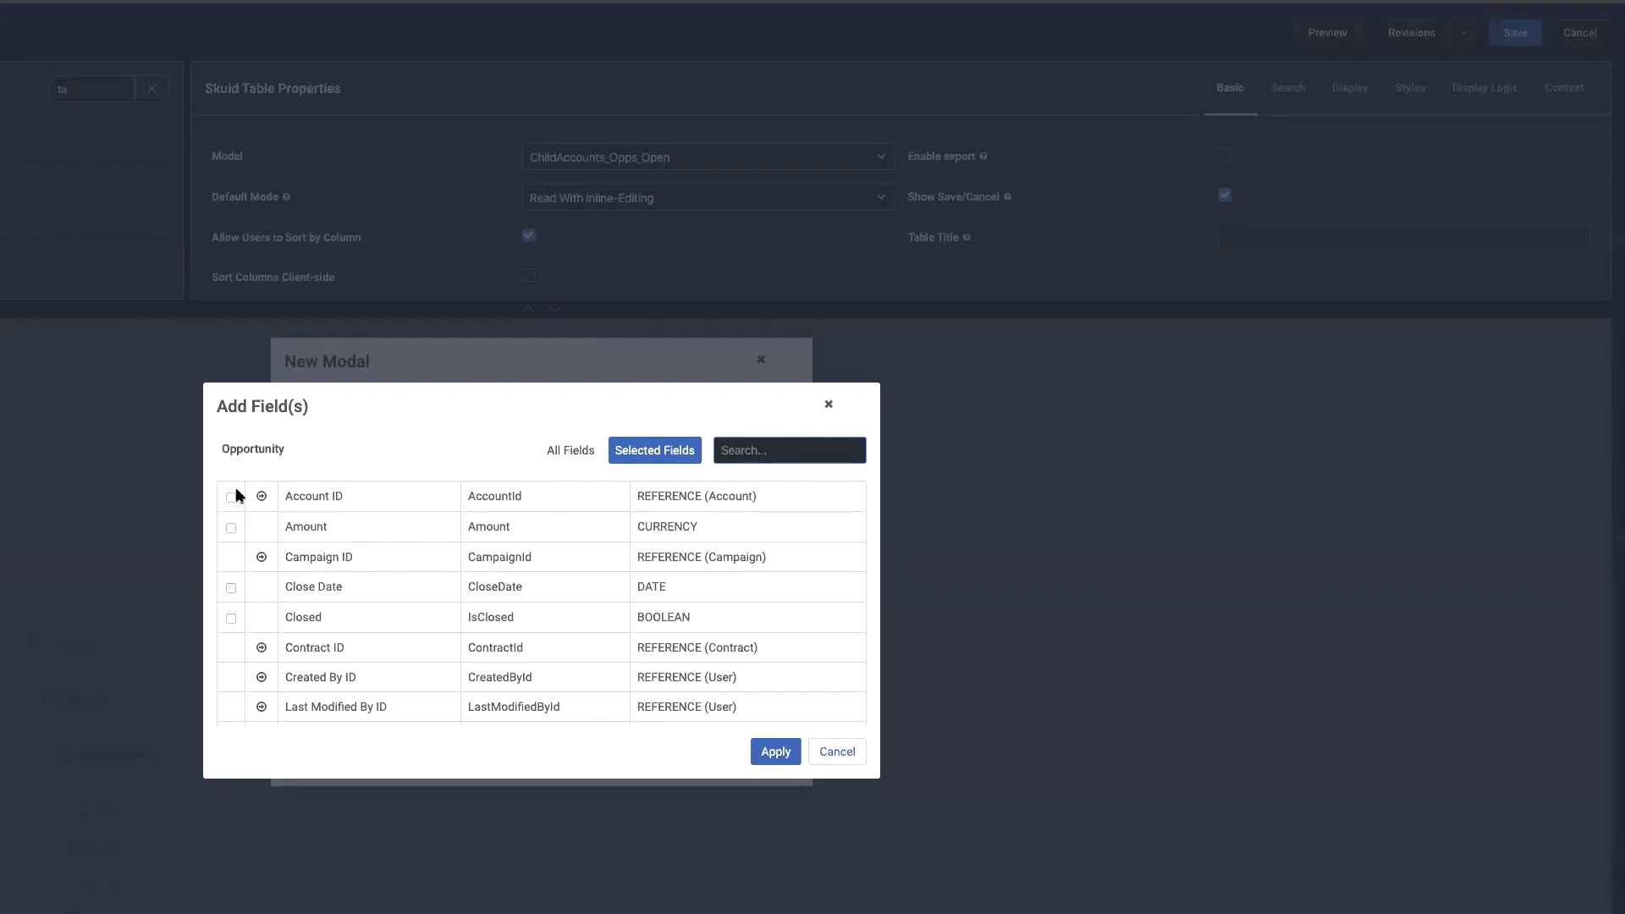
{"action": "type", "text": "name"}
{"action": "left_click", "coordinate": [231, 497]}
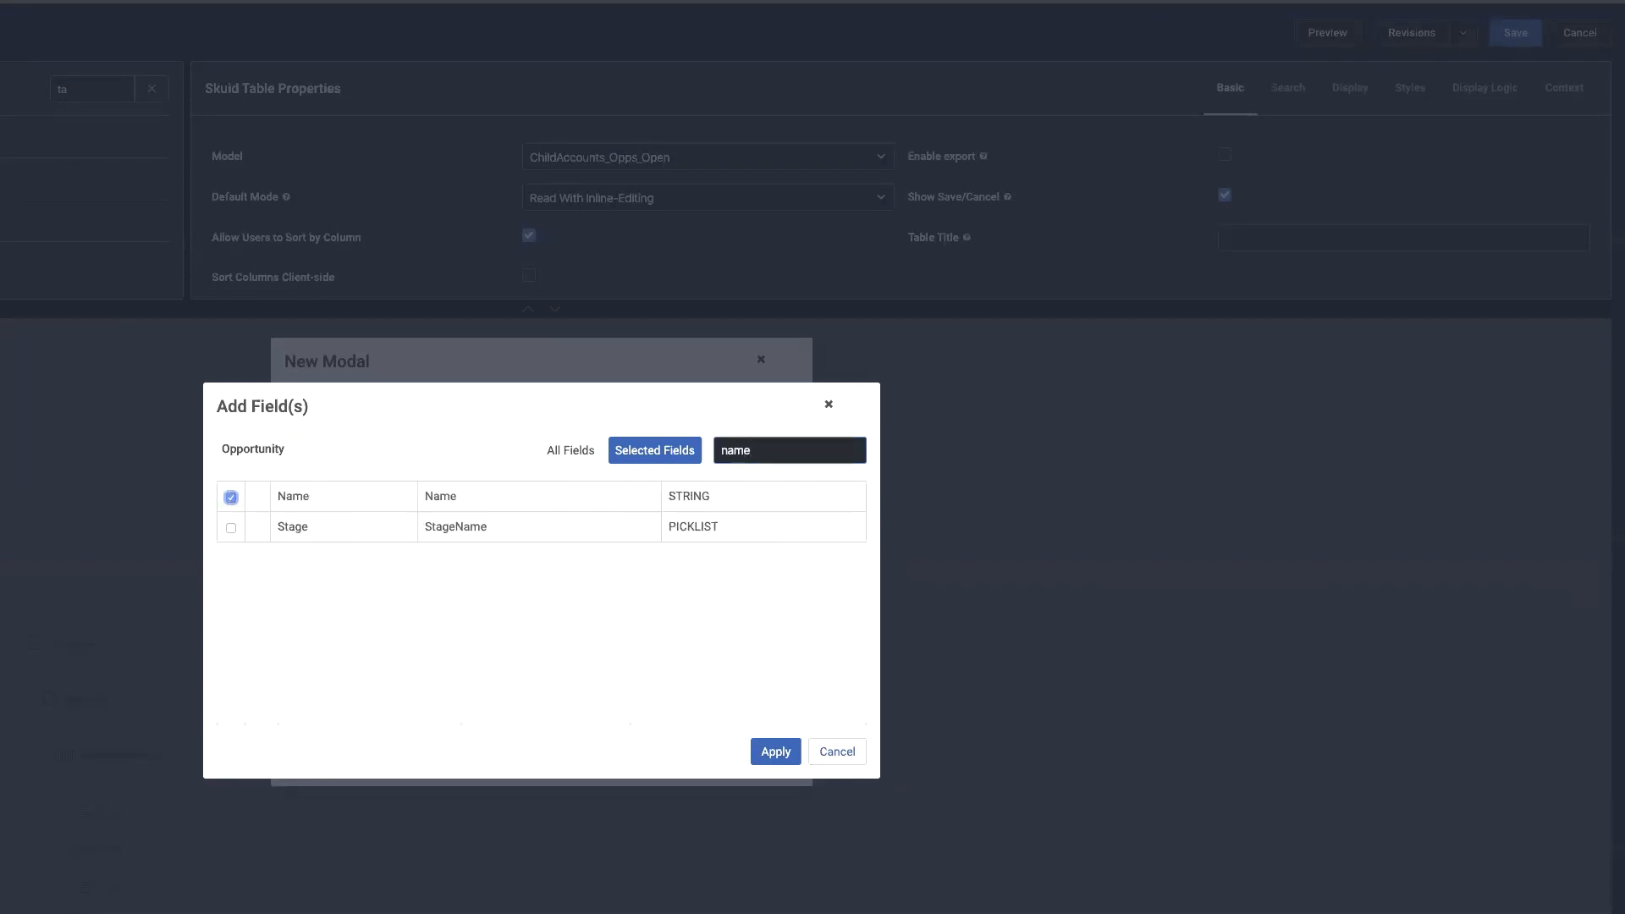
{"action": "double_click", "coordinate": [735, 450]}
{"action": "type", "text": "amount"}
{"action": "double_click", "coordinate": [740, 450]}
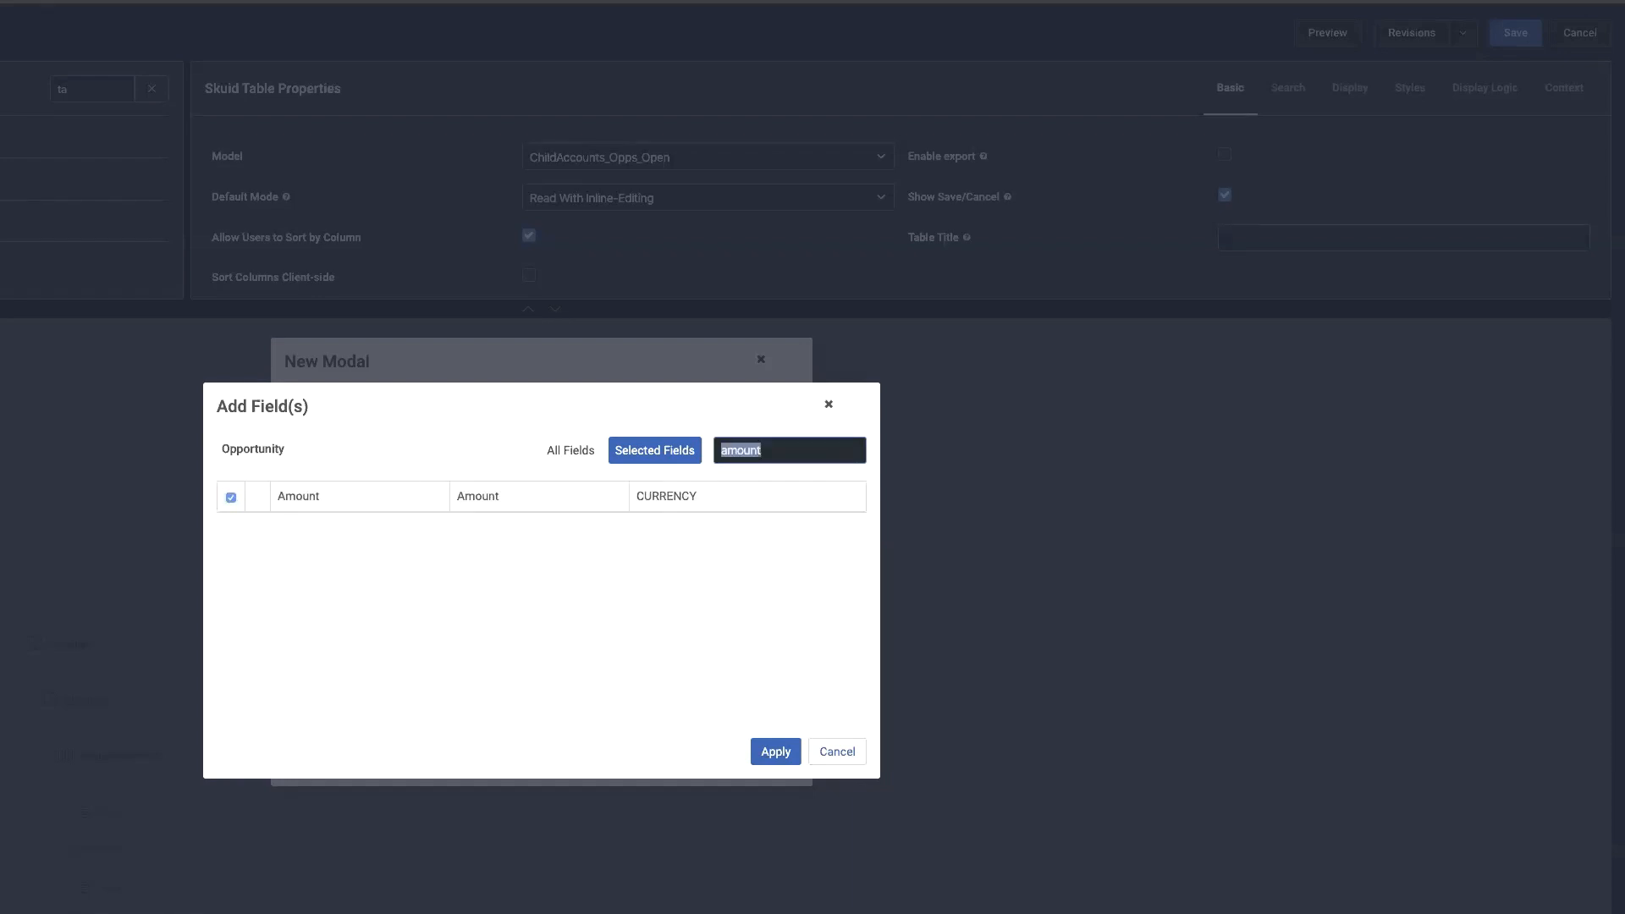
{"action": "type", "text": "stage"}
{"action": "left_click", "coordinate": [231, 497]}
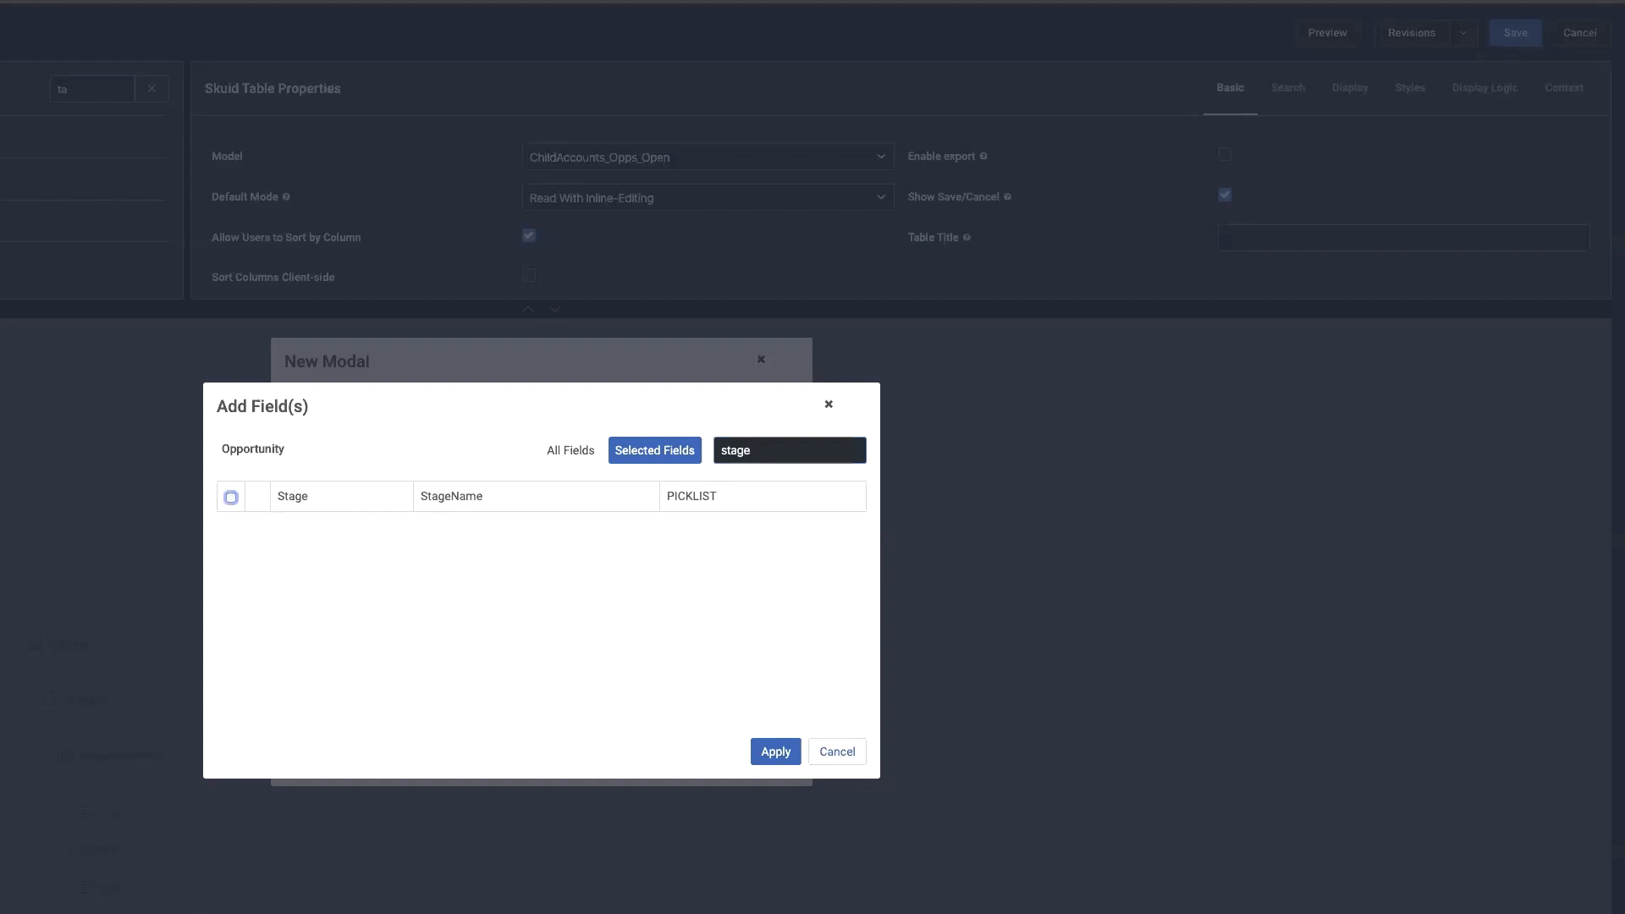
{"action": "double_click", "coordinate": [735, 450]}
{"action": "type", "text": "close"}
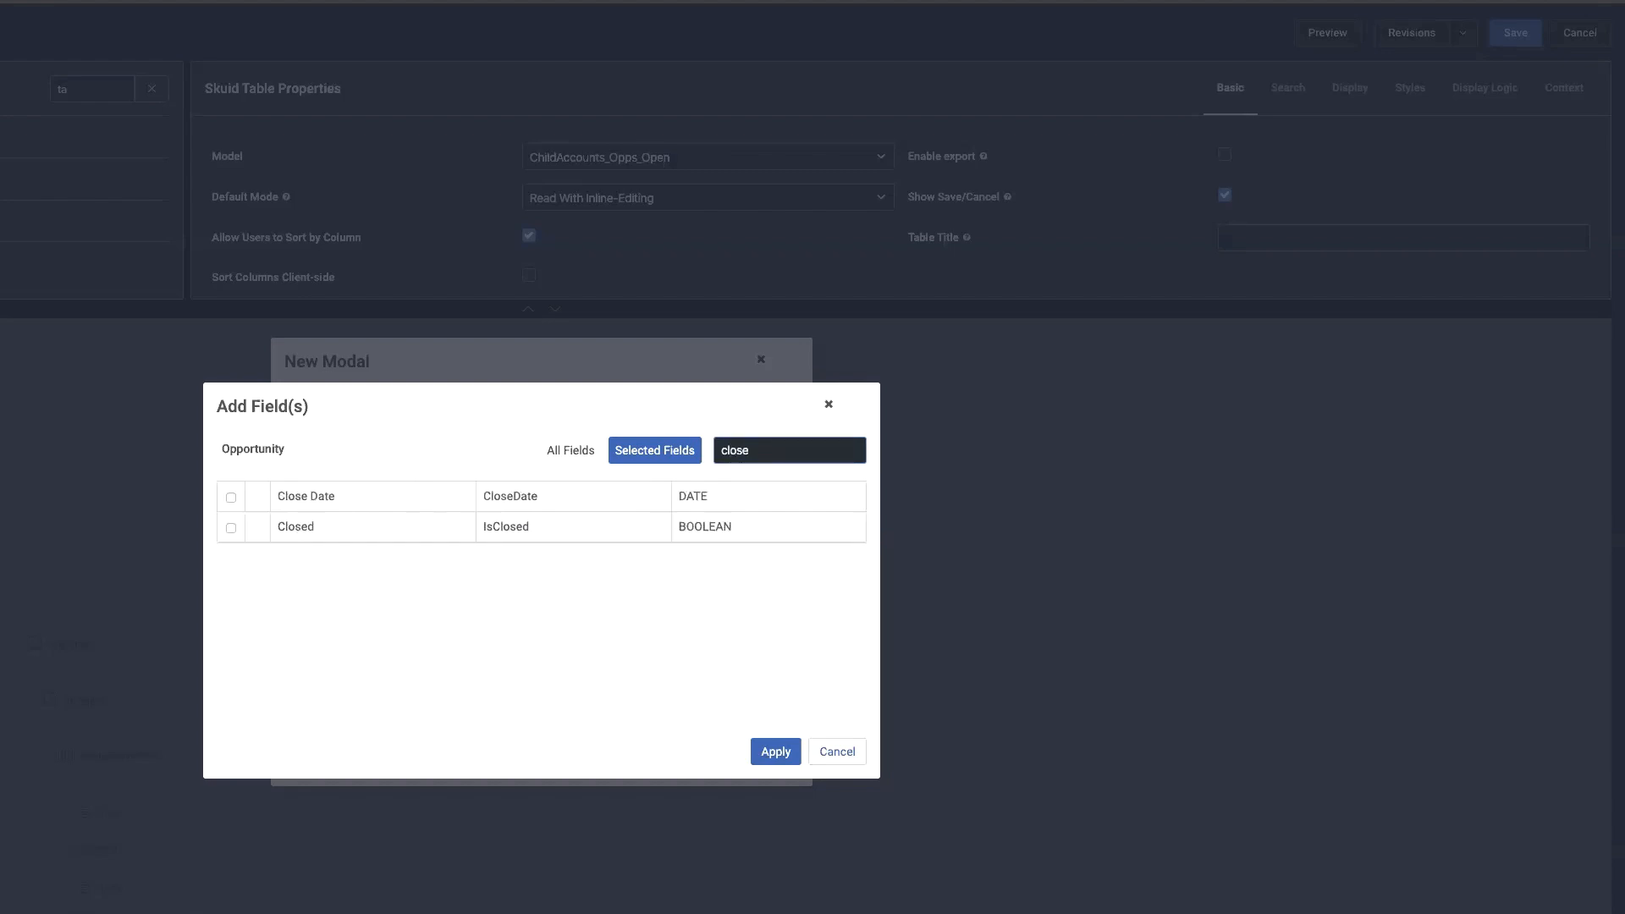
{"action": "left_click", "coordinate": [231, 497]}
{"action": "left_click", "coordinate": [774, 752]}
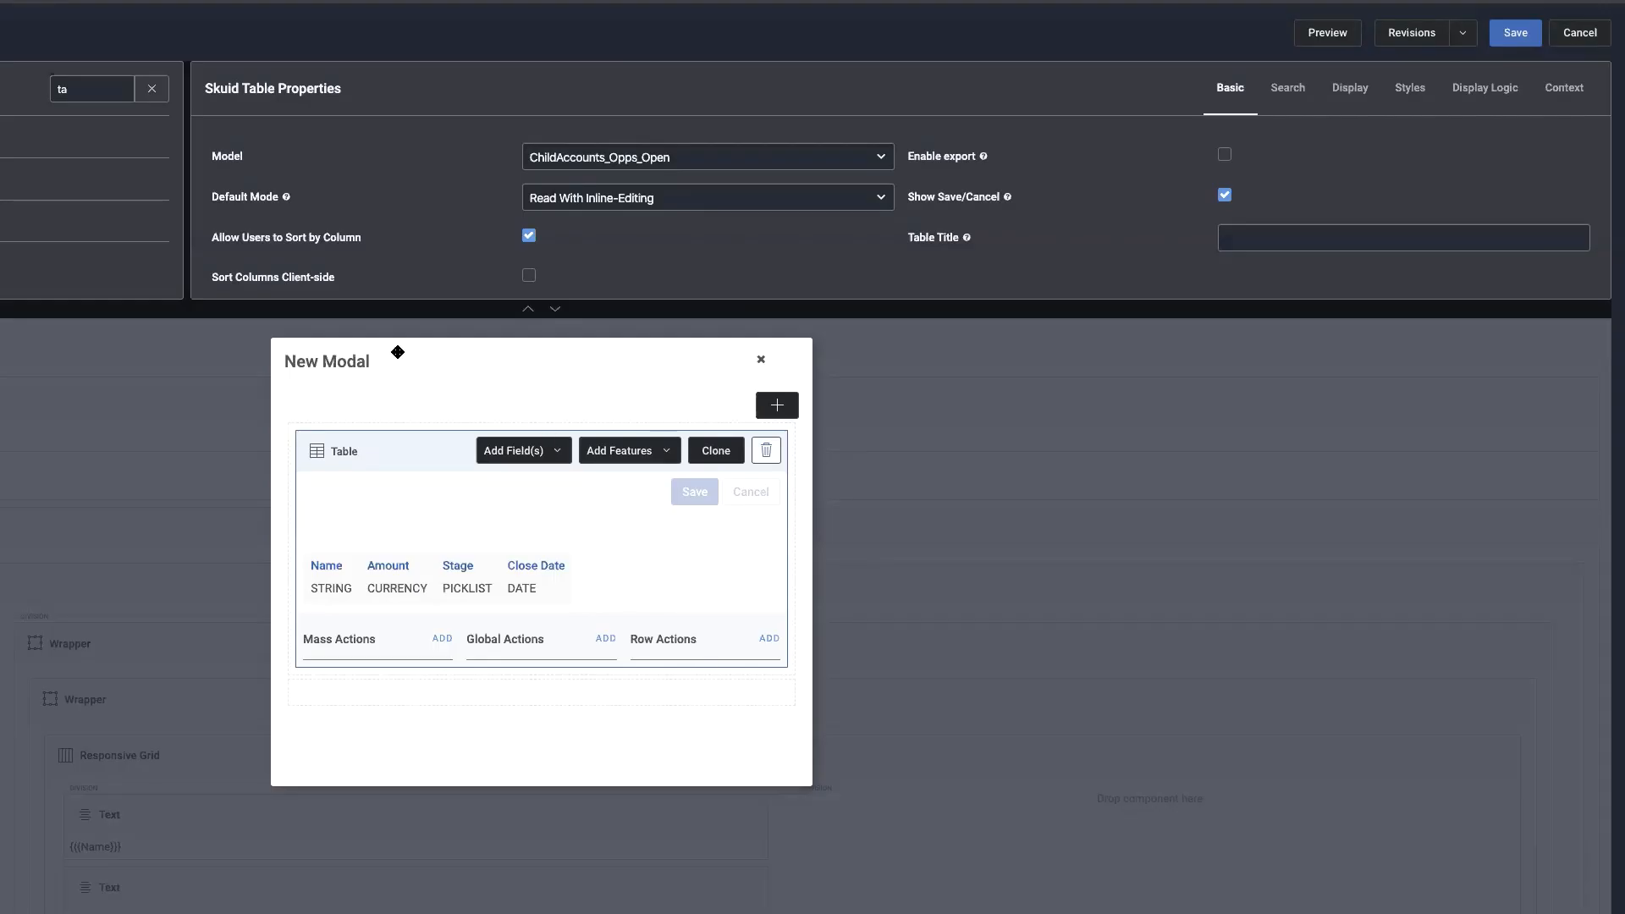
Title the modal "Opp Details" and set its width to 50
{"action": "left_click", "coordinate": [351, 363]}
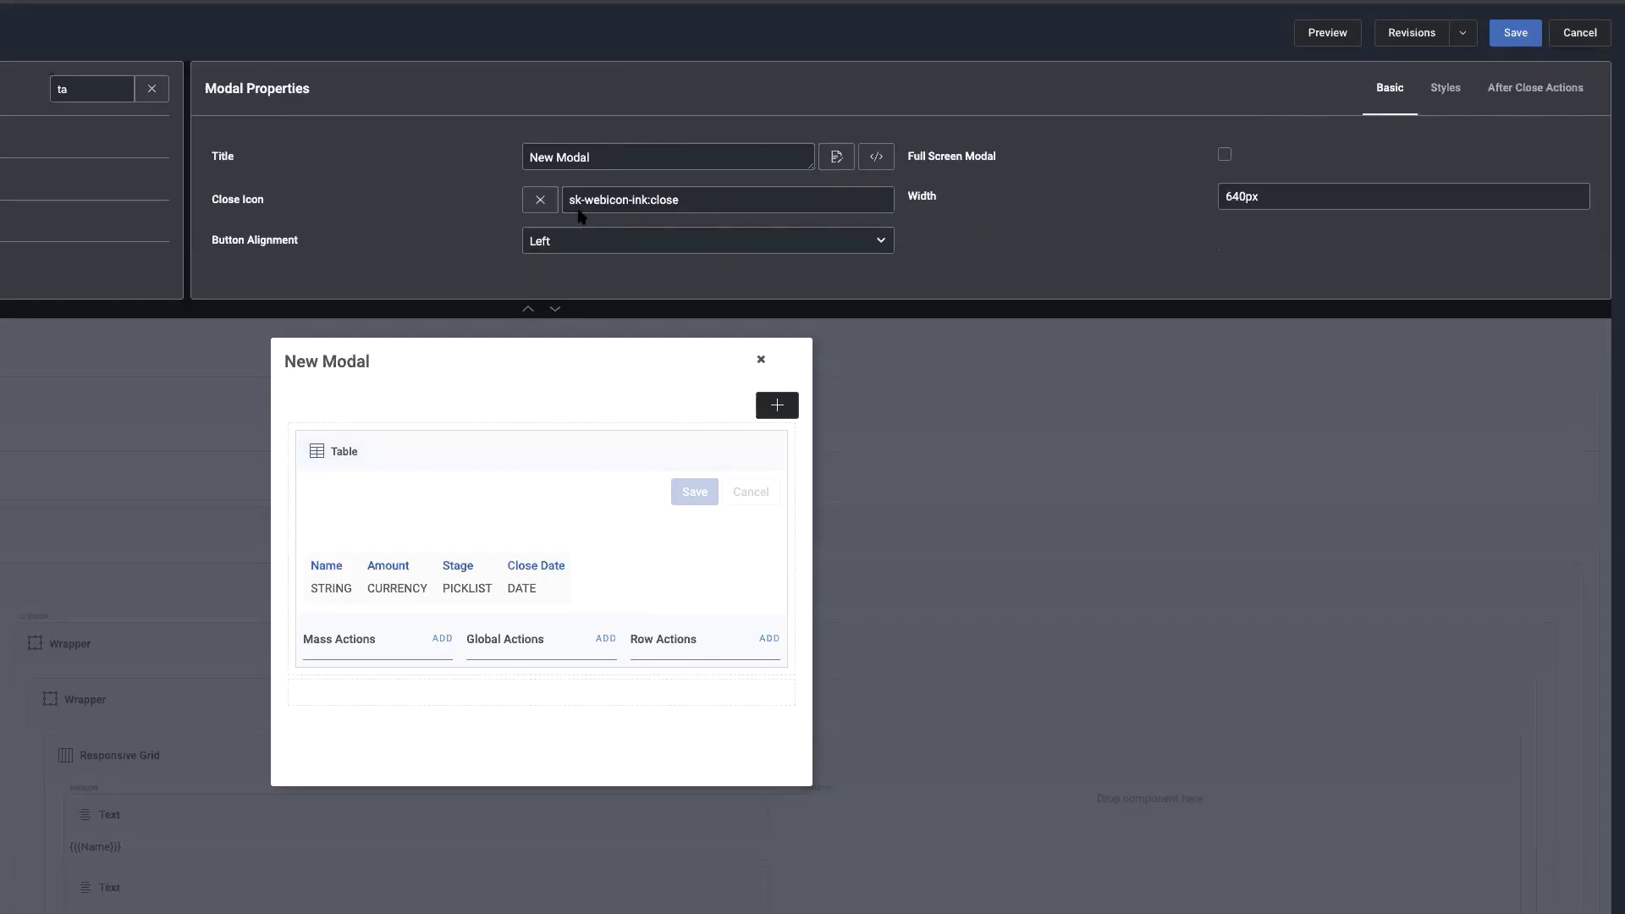
{"action": "left_click_drag", "start_coordinate": [610, 157], "coordinate": [509, 159]}
{"action": "type", "text": "Opp De"}
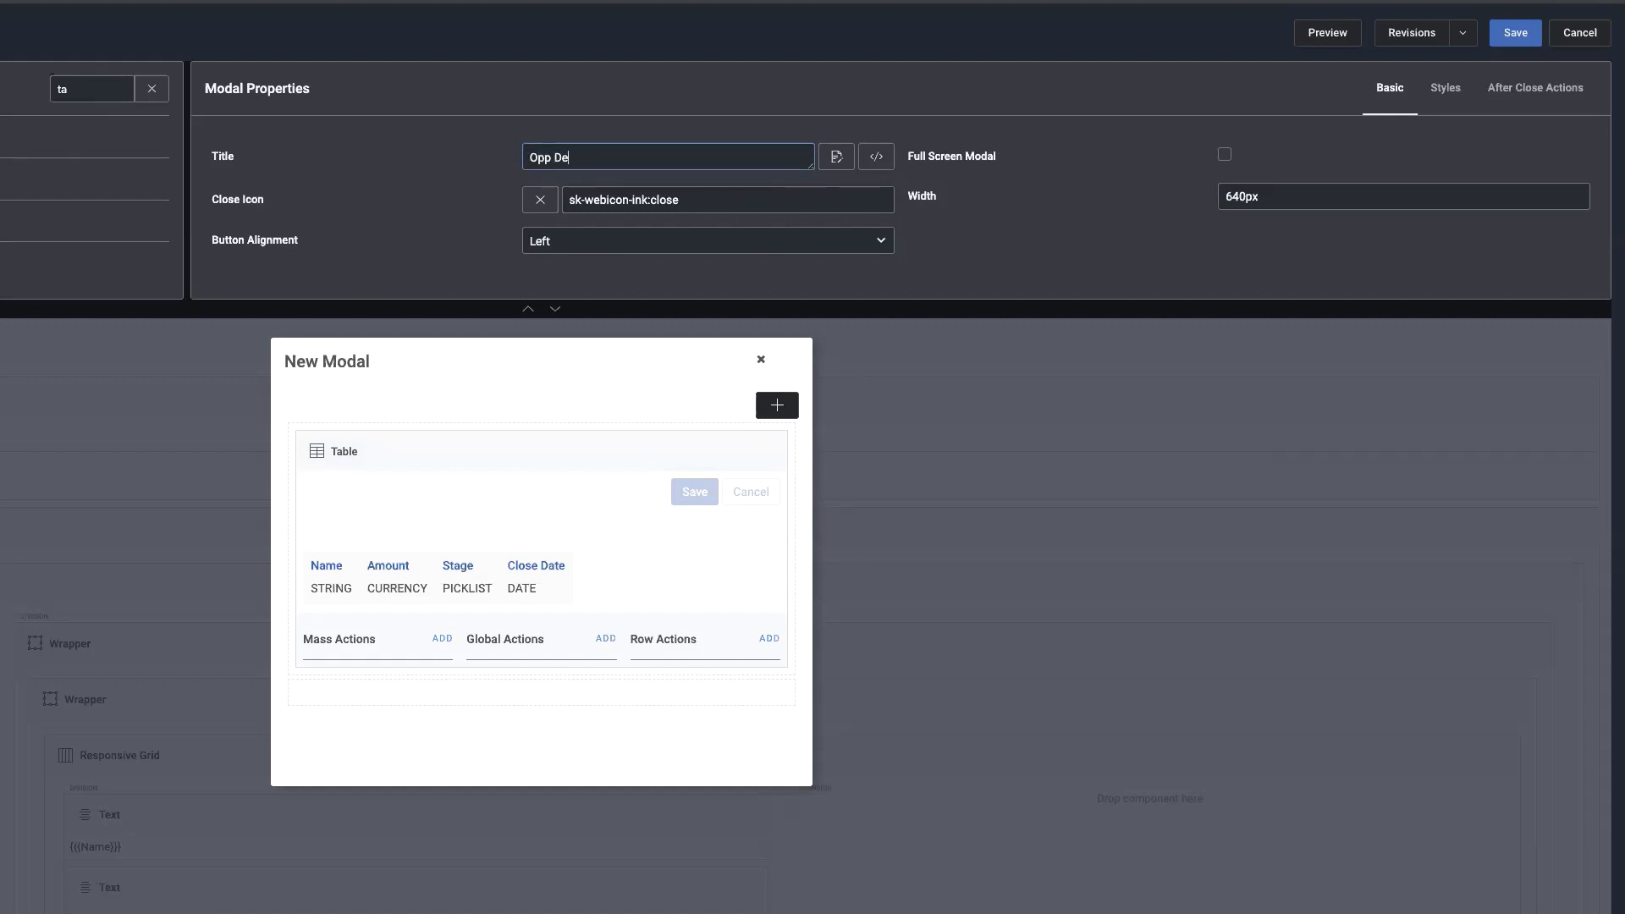
{"action": "type", "text": "tails"}
{"action": "left_click_drag", "start_coordinate": [1262, 196], "coordinate": [1202, 196]}
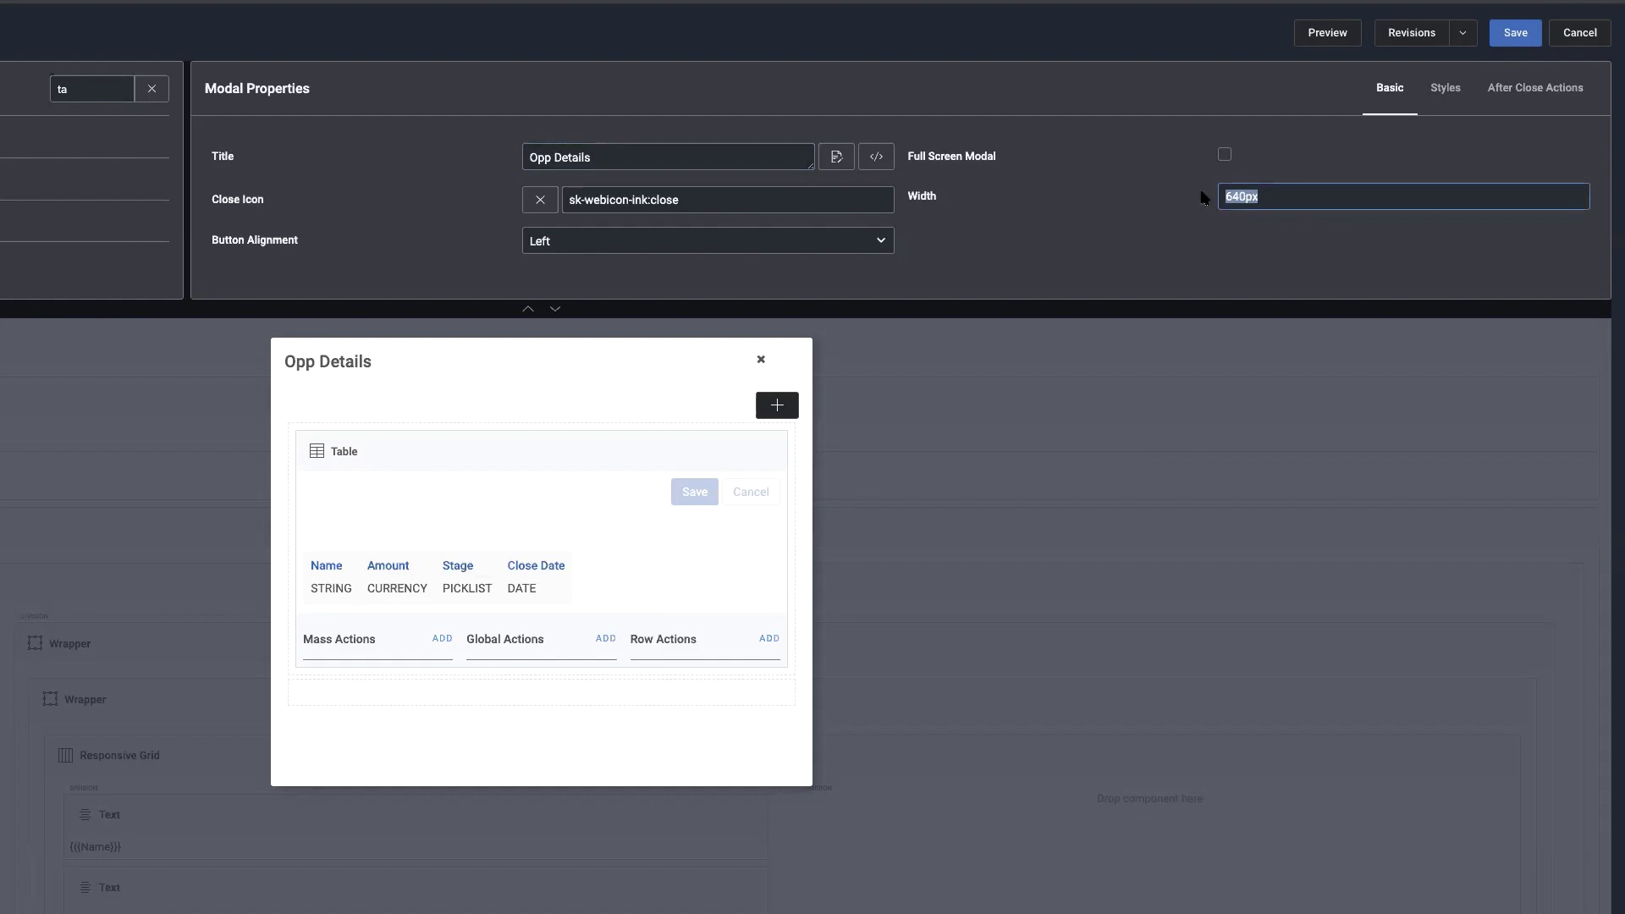
{"action": "type", "text": "50"}
Add a mass action to the Opp Details Table and label it "Mass Update"
{"action": "left_click", "coordinate": [442, 639]}
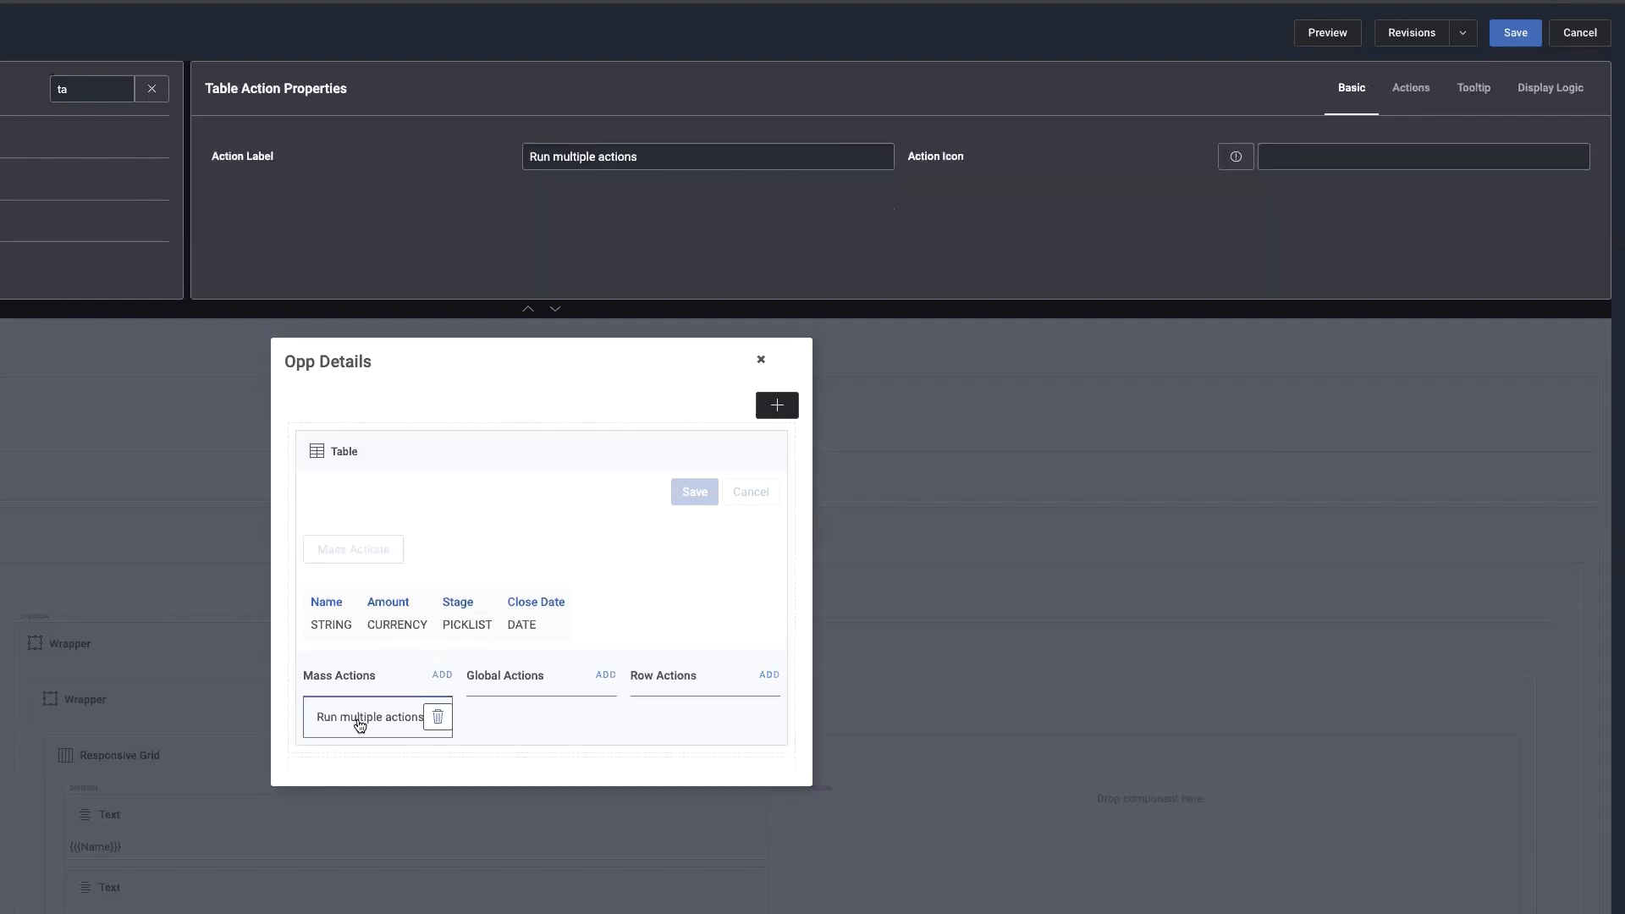
{"action": "left_click", "coordinate": [608, 159]}
{"action": "triple_click", "coordinate": [608, 160]}
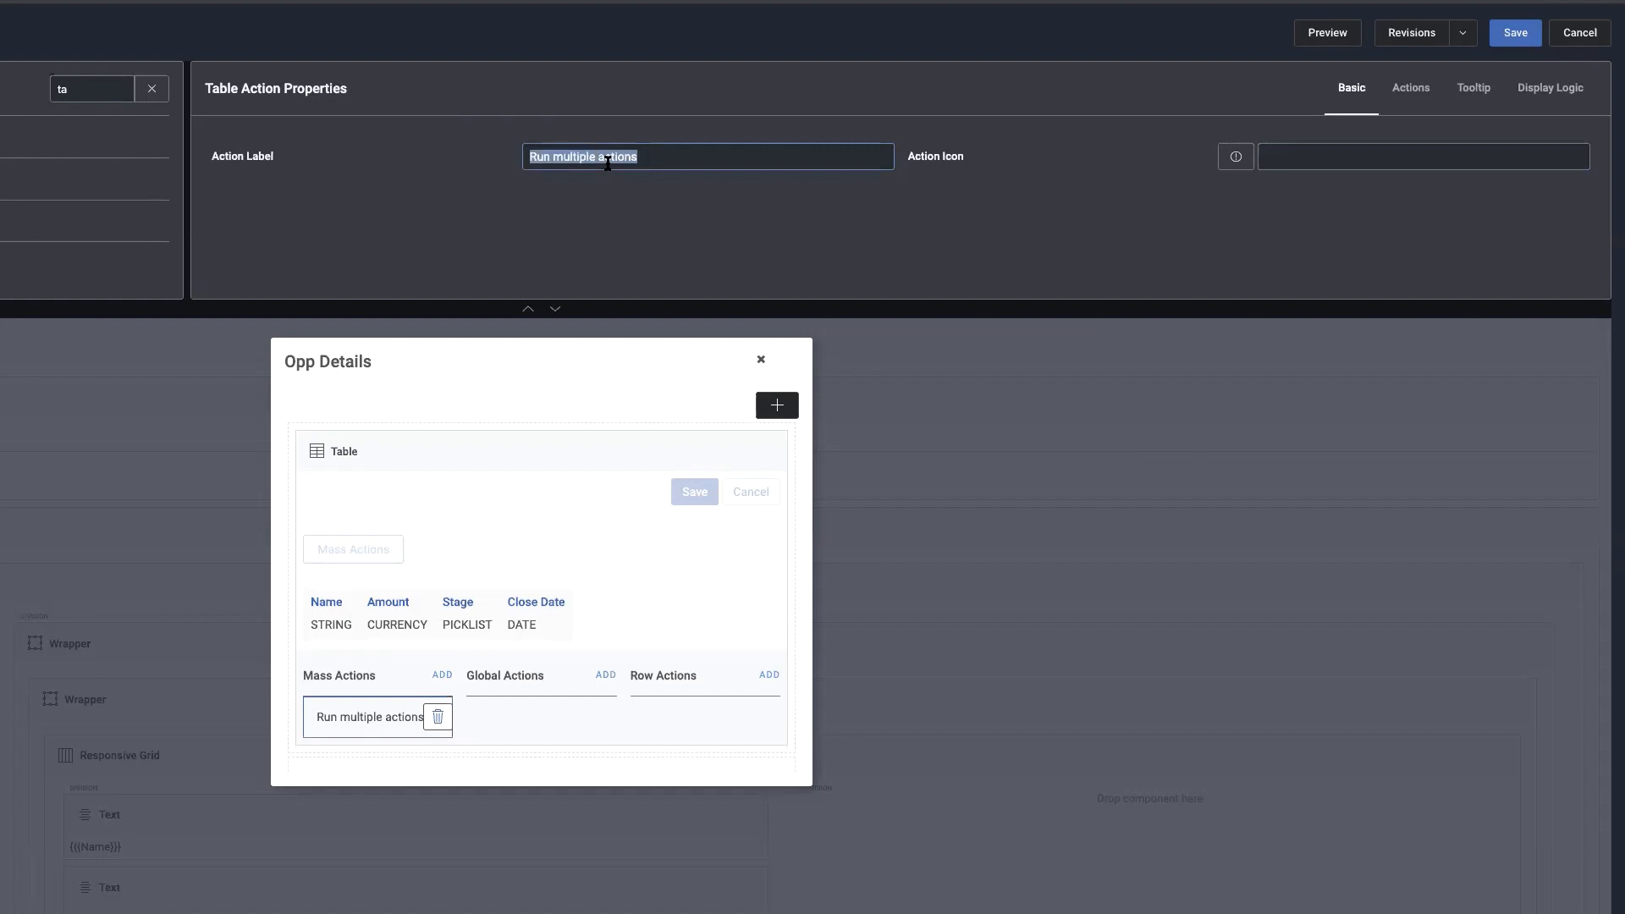
{"action": "type", "text": "Mass Update"}
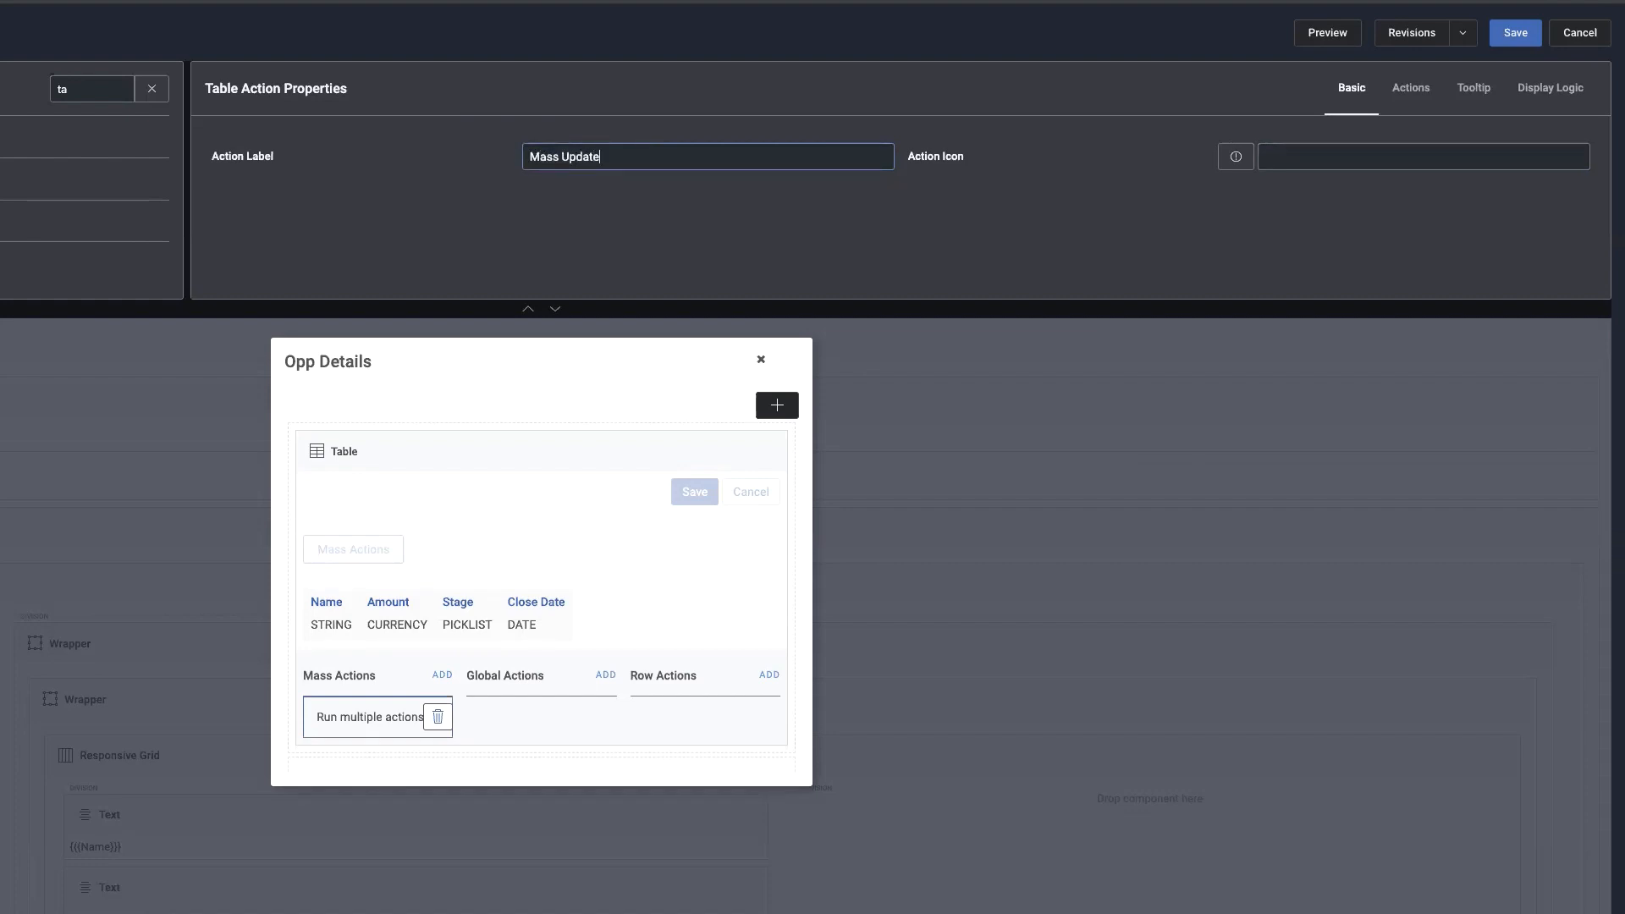
Give the Mass Update table action one action of type Mass Update Rows
{"action": "left_click", "coordinate": [1411, 87]}
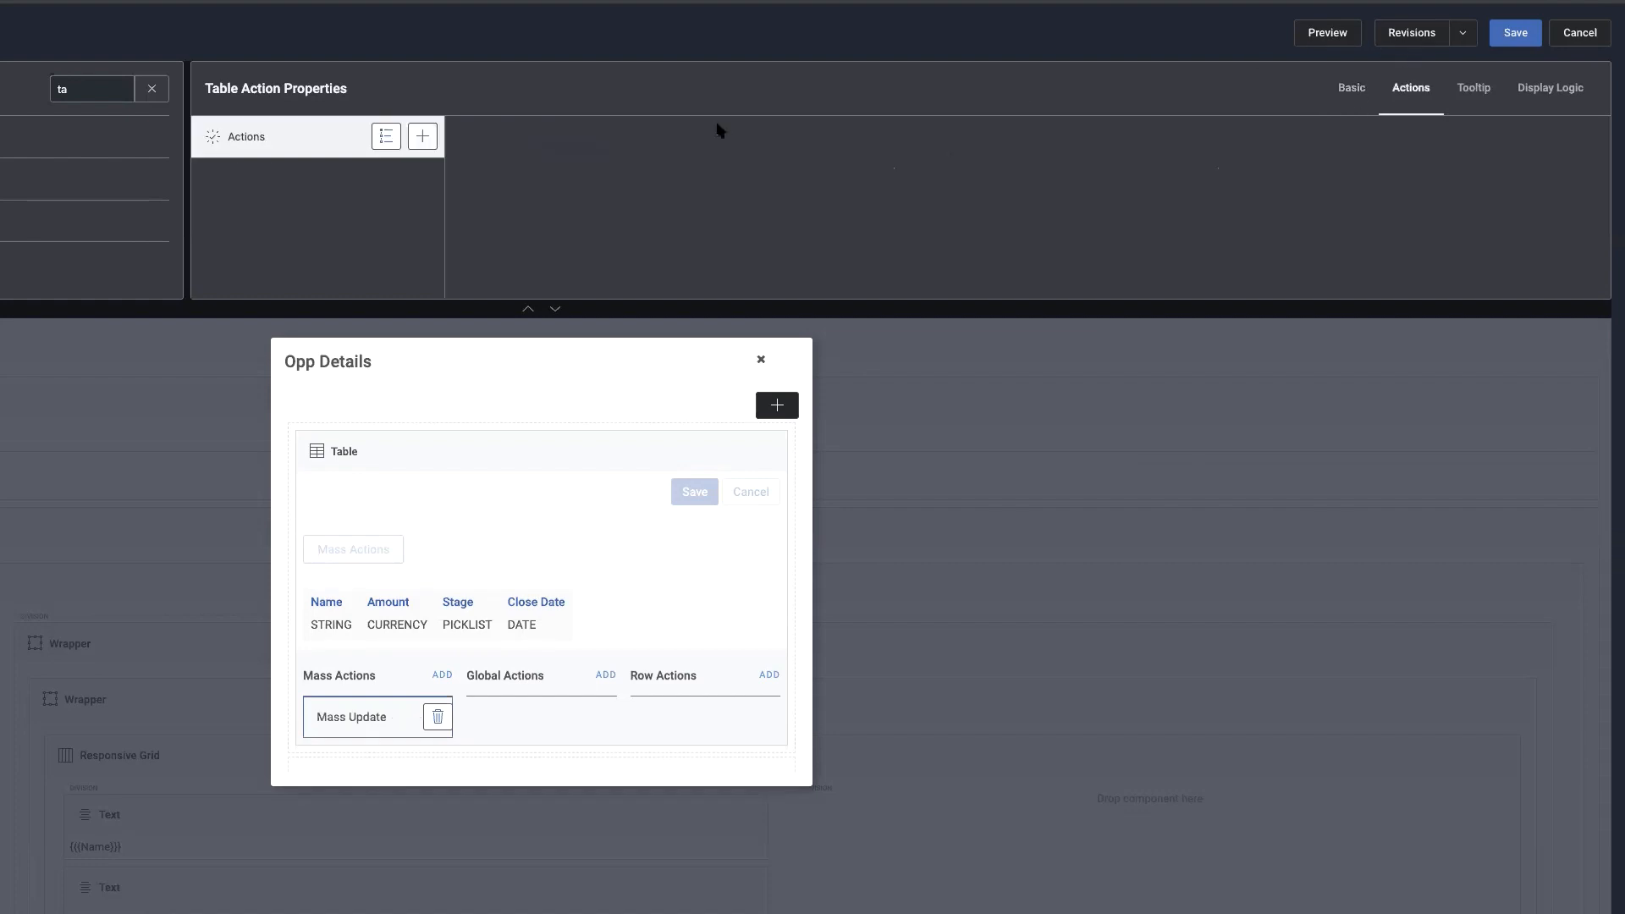
{"action": "left_click", "coordinate": [421, 137]}
{"action": "left_click", "coordinate": [354, 181]}
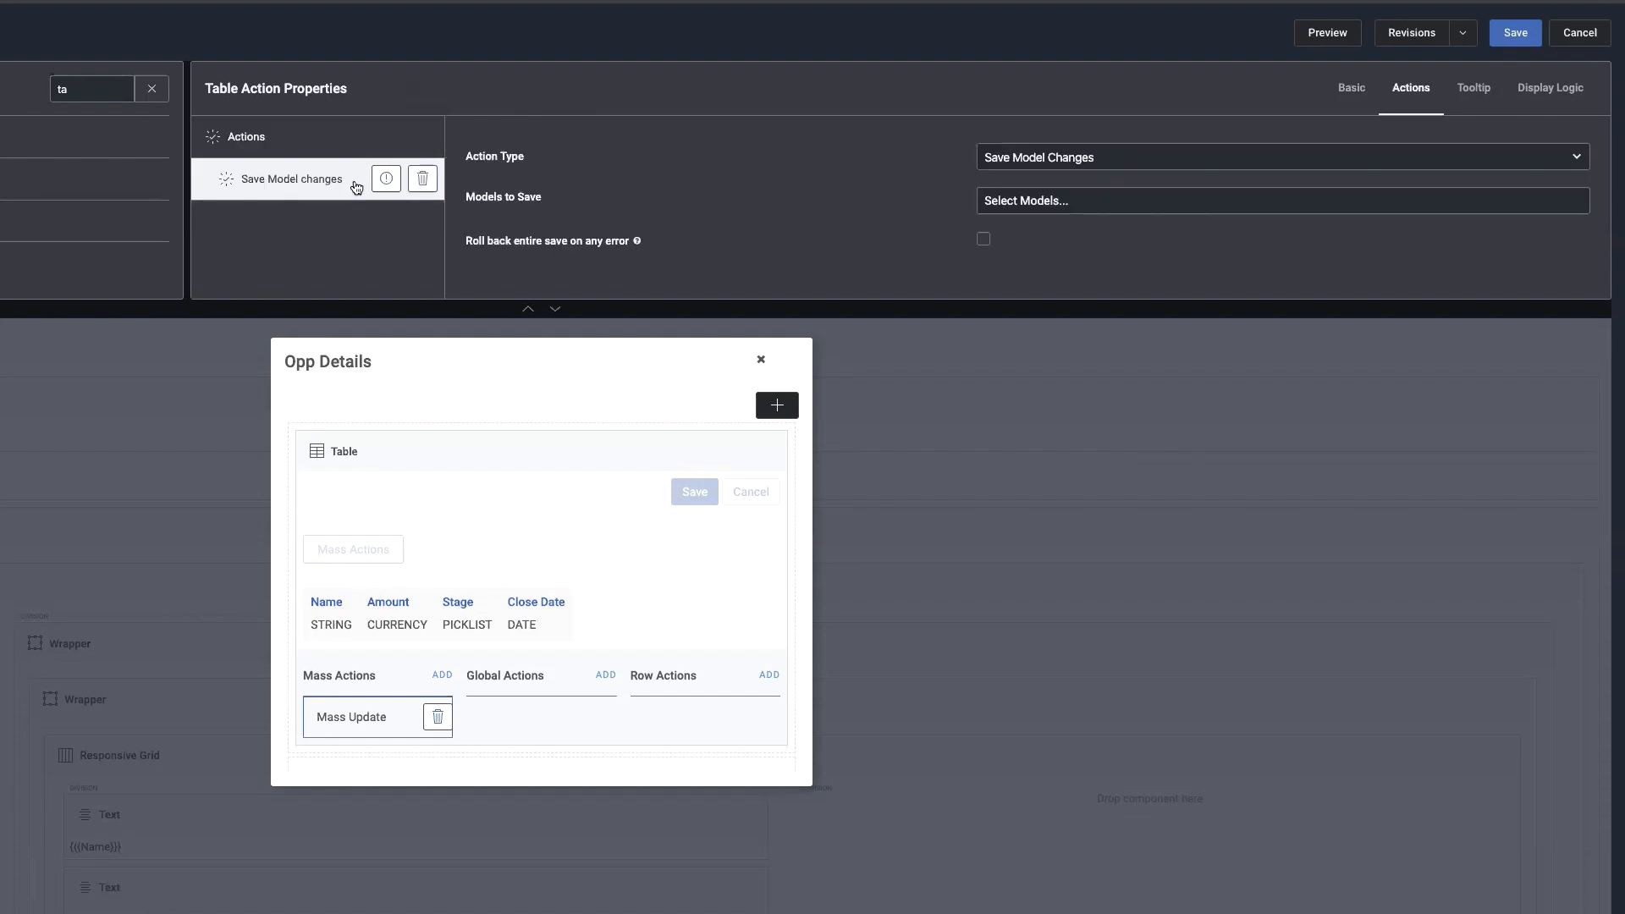
{"action": "left_click", "coordinate": [1150, 159]}
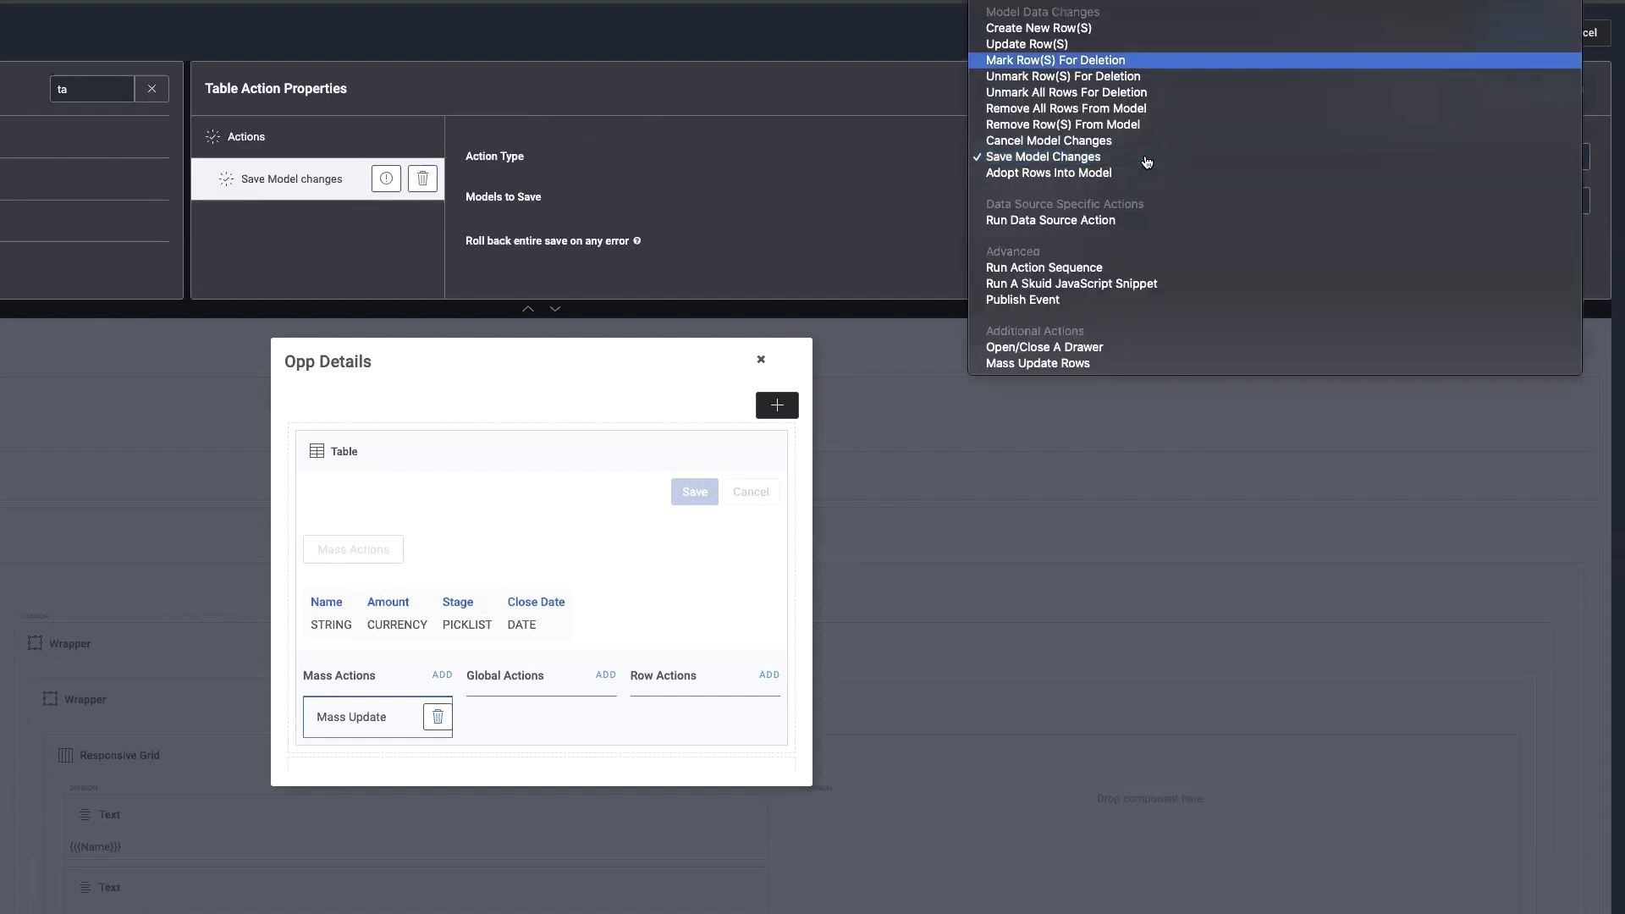
{"action": "left_click", "coordinate": [1020, 364]}
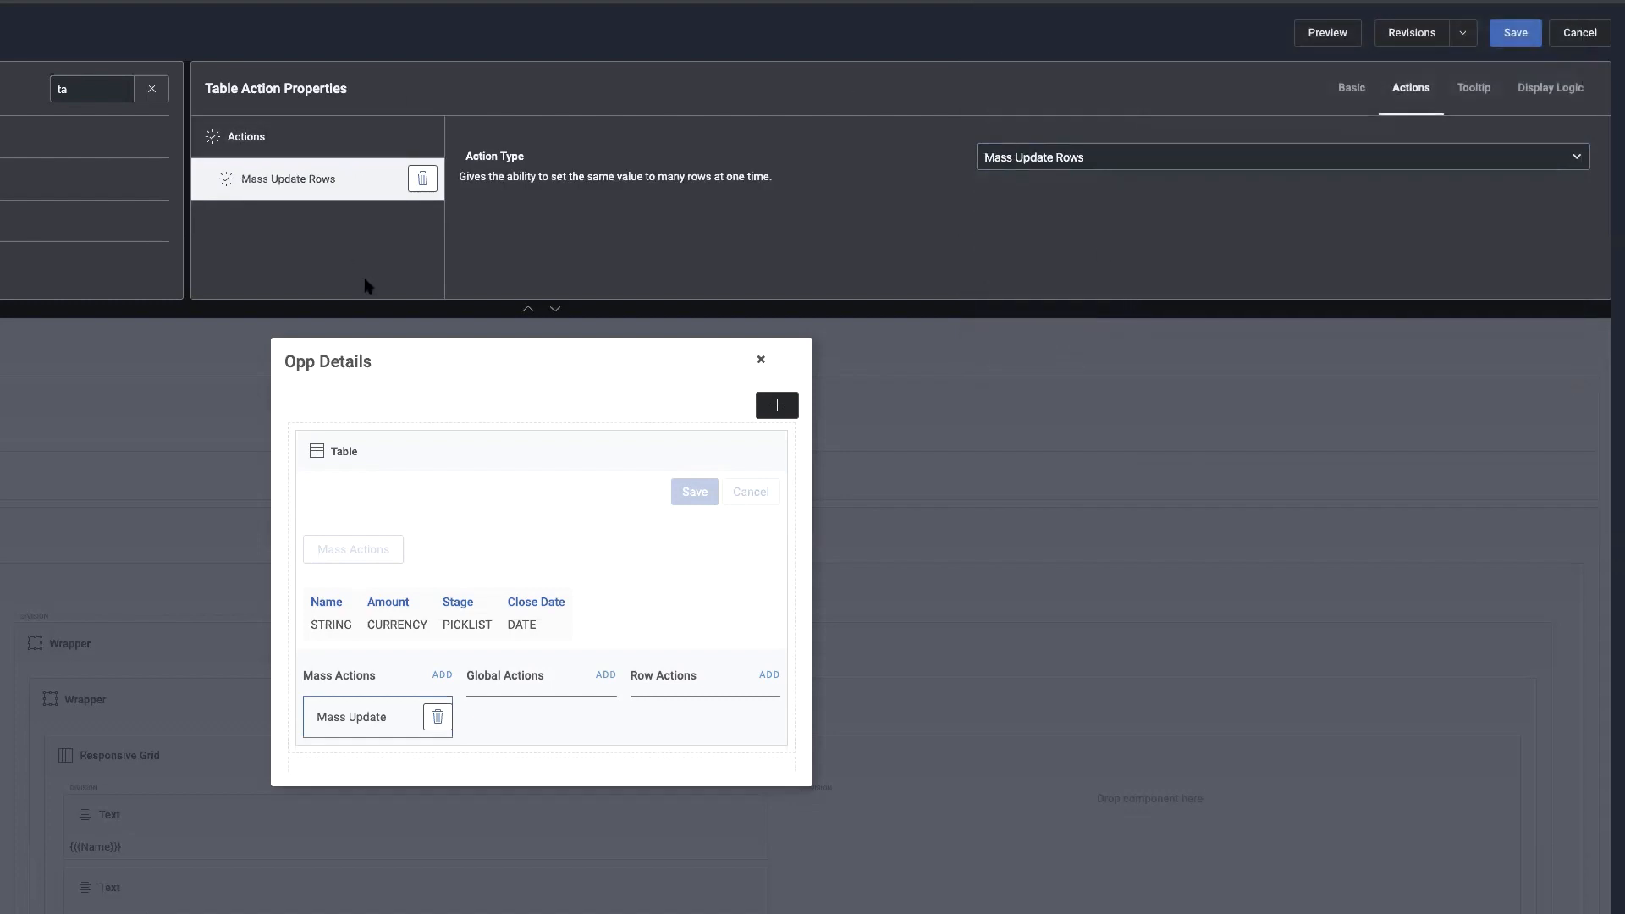
Turn off the page size dropdown of the Table in the Opp Details modal
{"action": "left_click", "coordinate": [417, 461]}
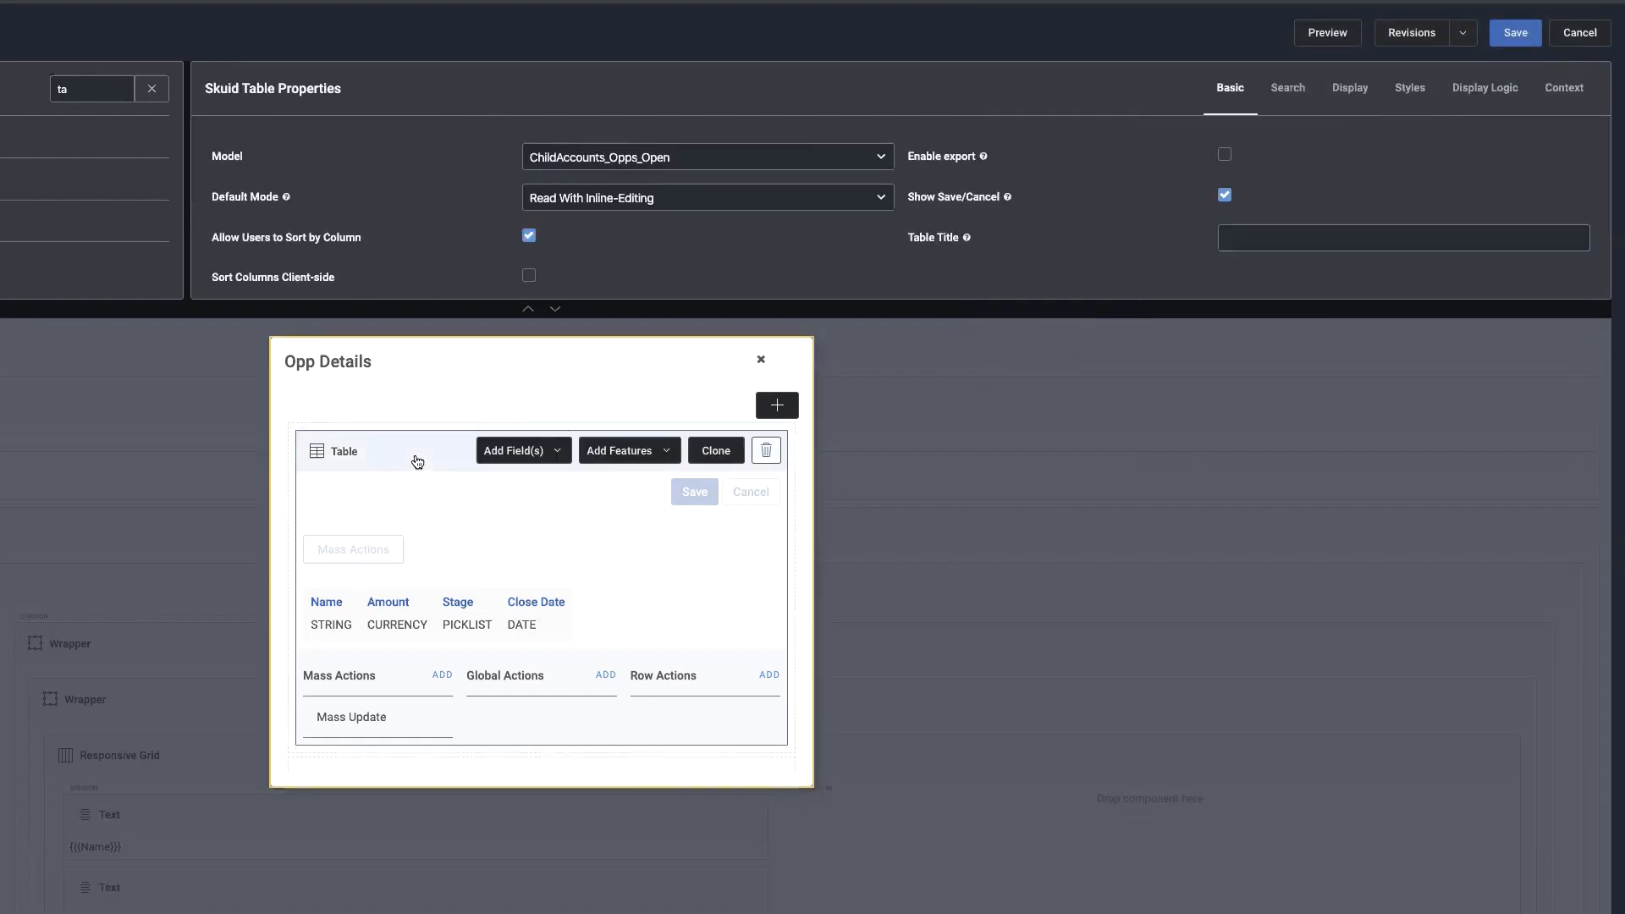
{"action": "left_click", "coordinate": [1340, 100]}
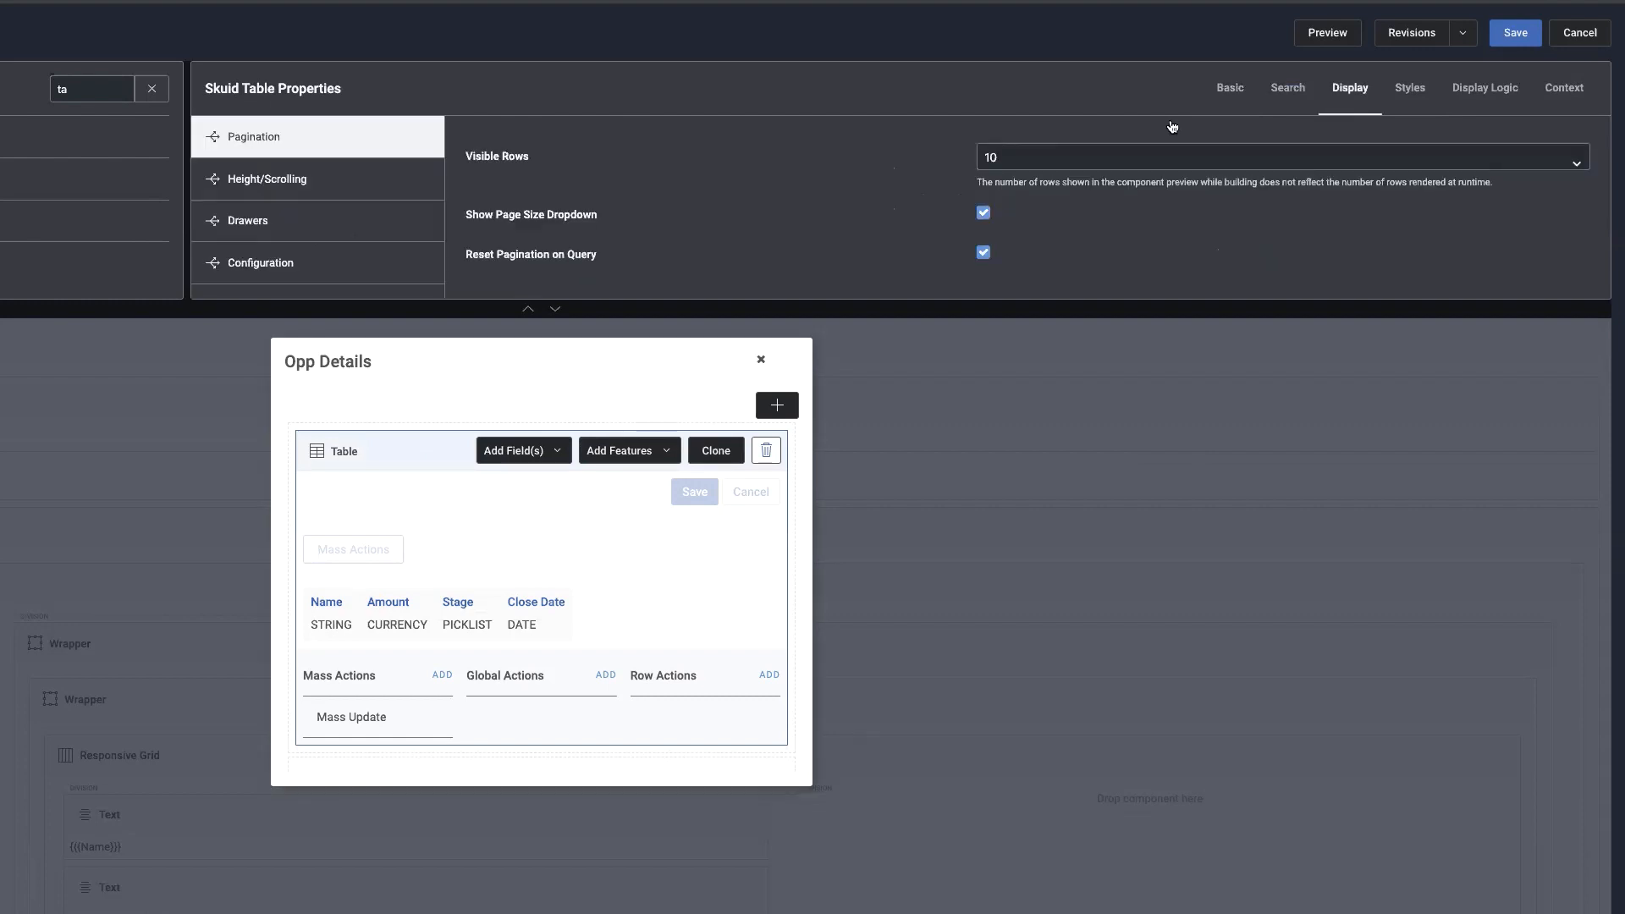
{"action": "left_click", "coordinate": [984, 214]}
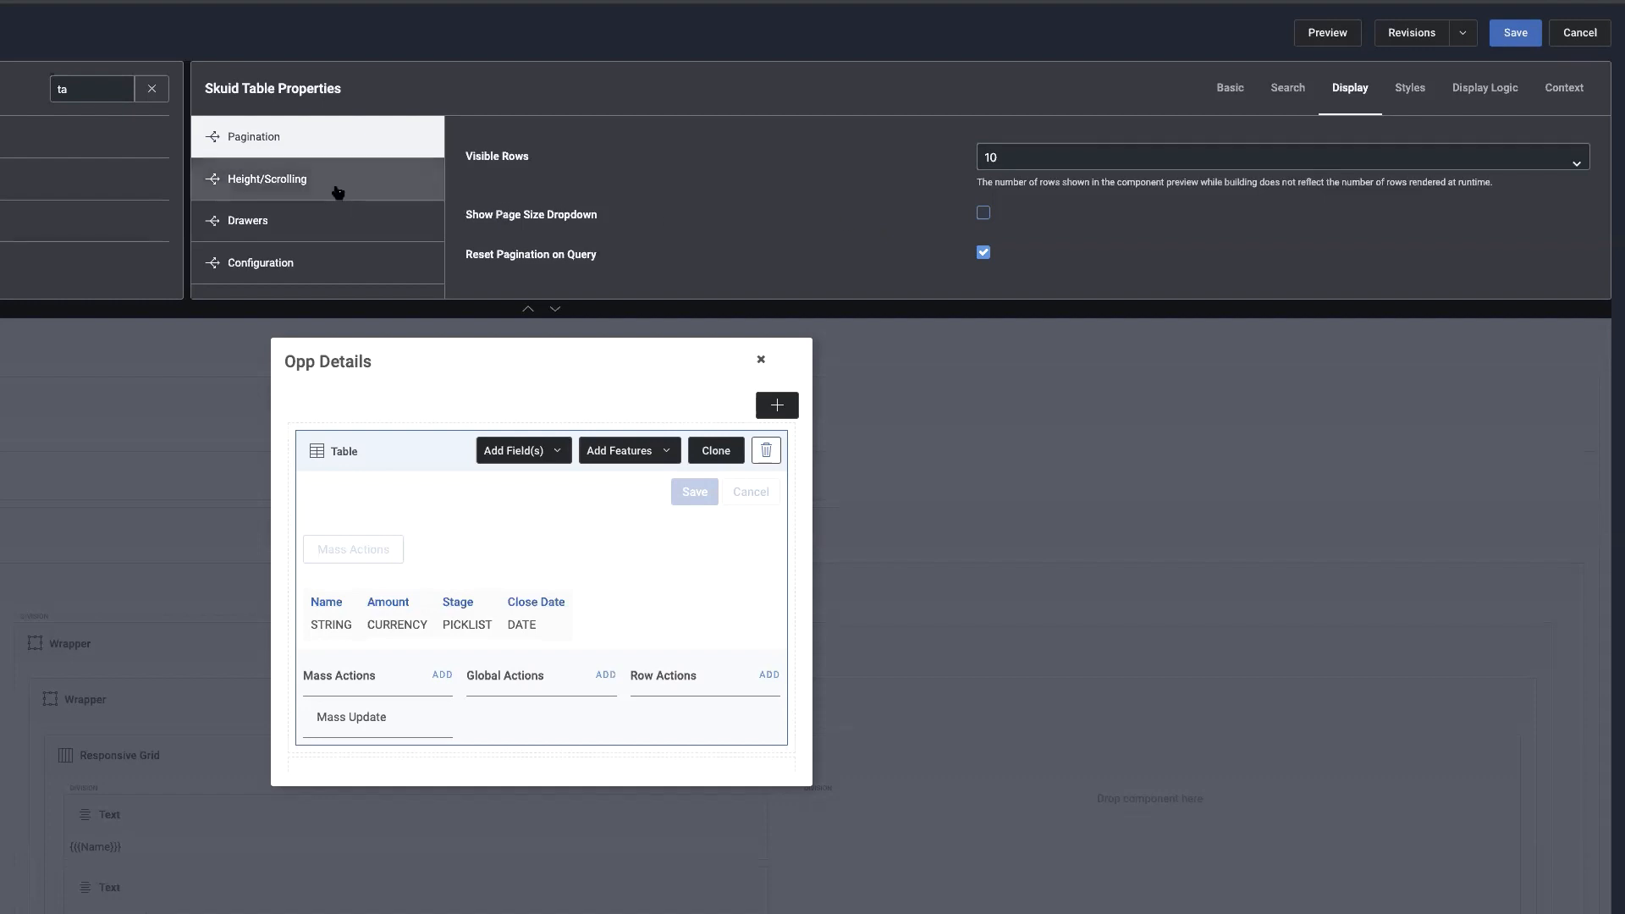
{"action": "scroll", "coordinate": [341, 192], "scroll_direction": "down", "scroll_amount": 1}
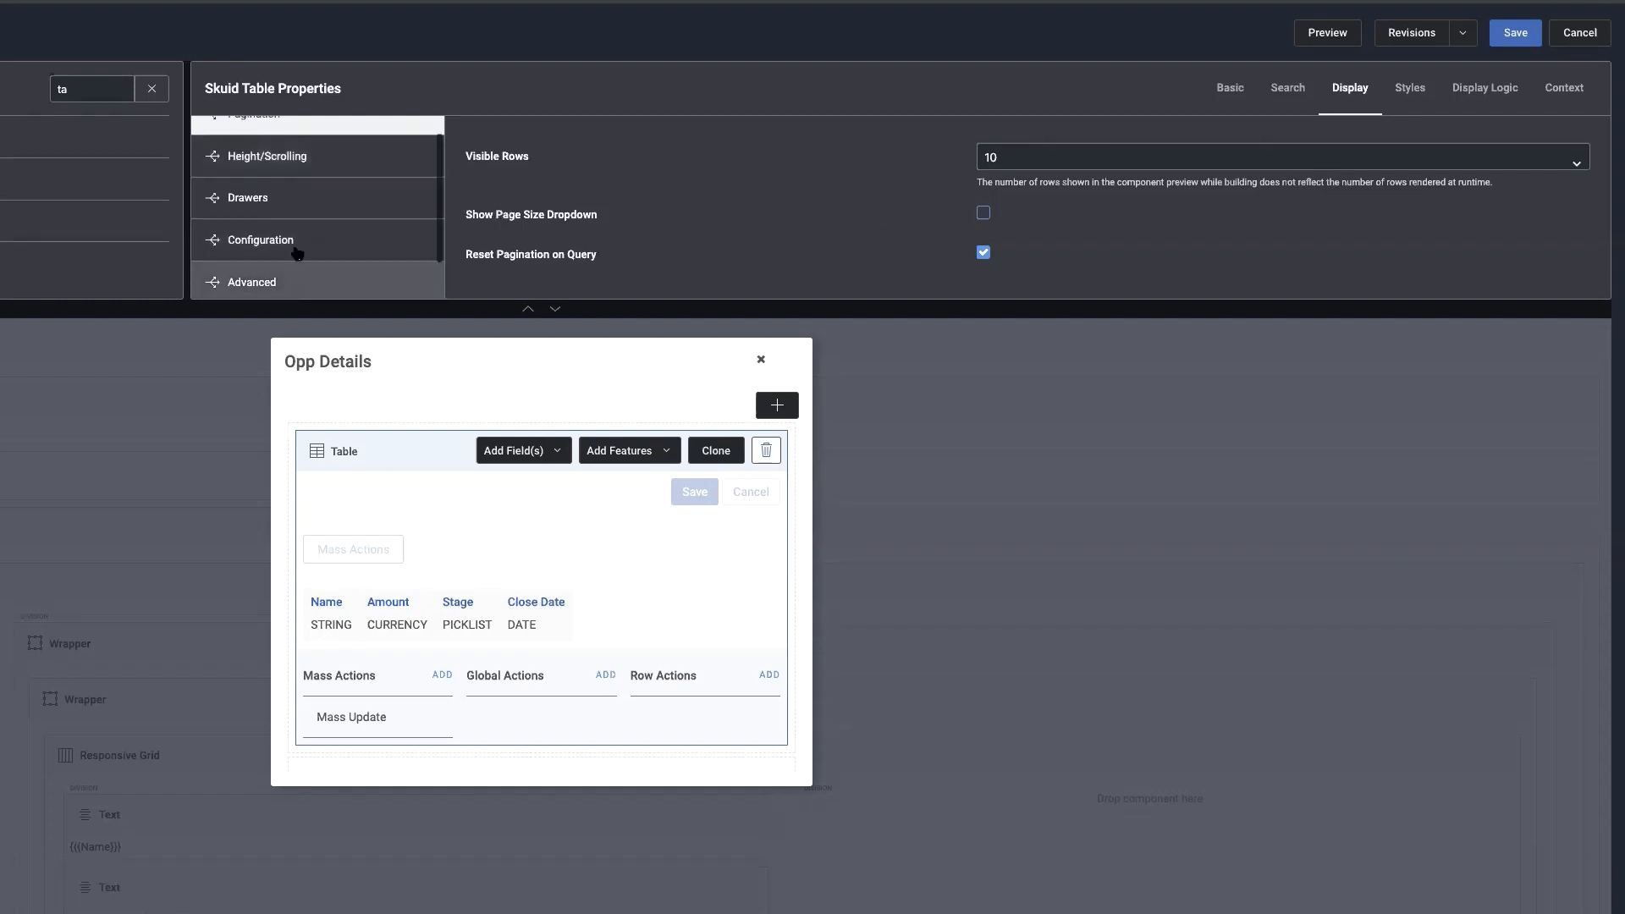
Hide the footer of the Table in the Opp Details modal
{"action": "left_click", "coordinate": [297, 244]}
{"action": "left_click", "coordinate": [301, 275]}
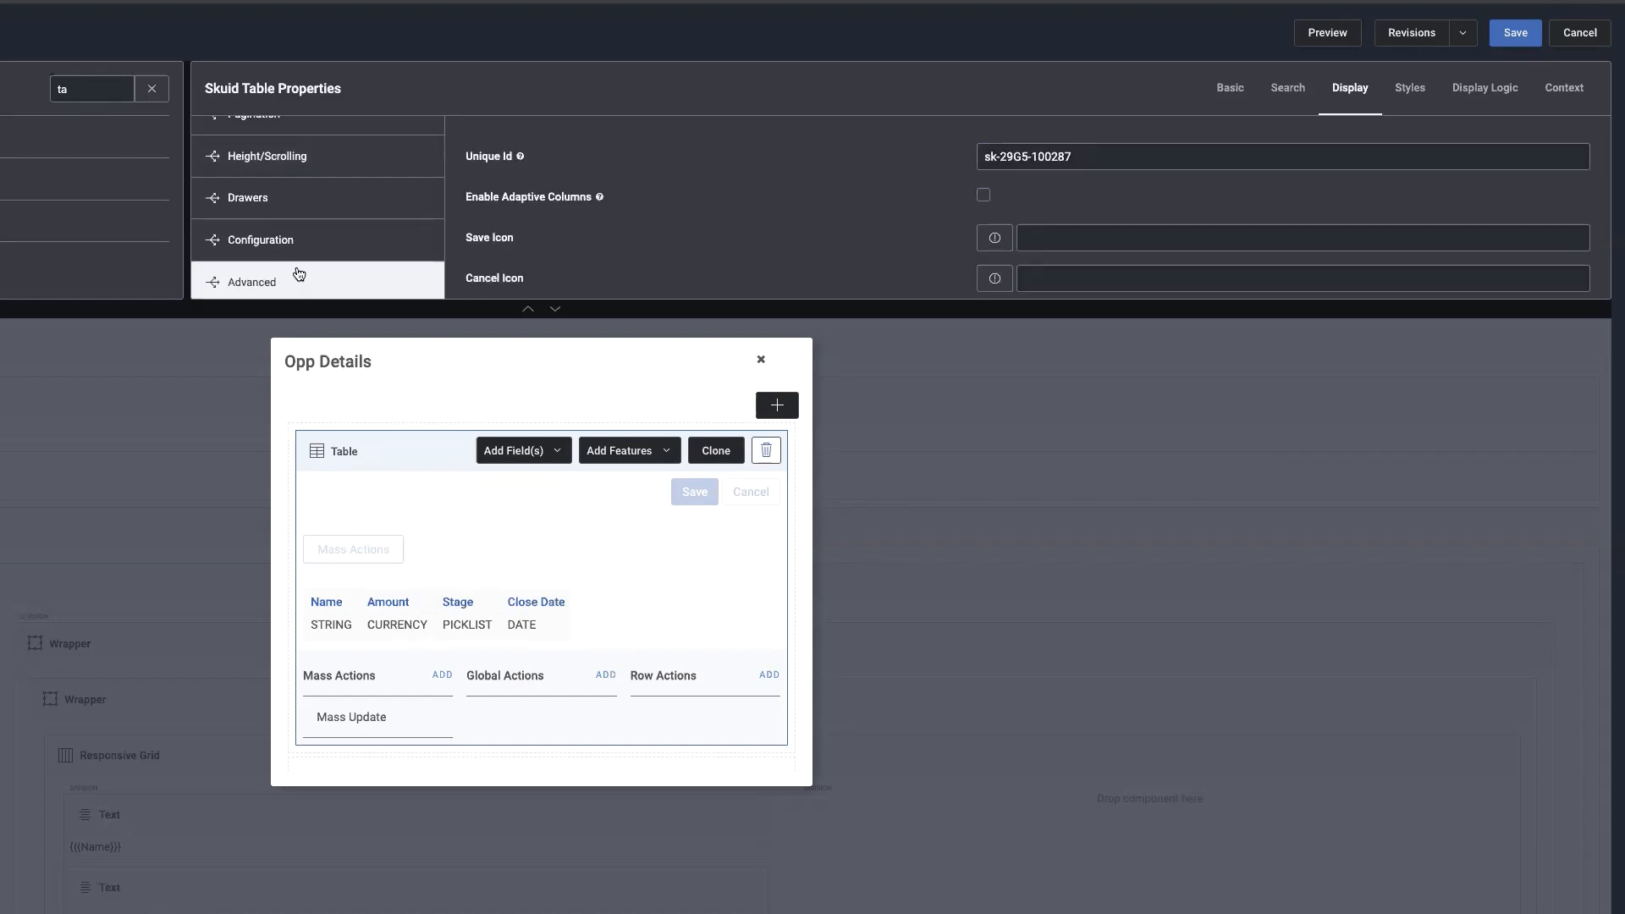
{"action": "scroll", "coordinate": [307, 247], "scroll_direction": "down", "scroll_amount": 1}
{"action": "left_click", "coordinate": [294, 277]}
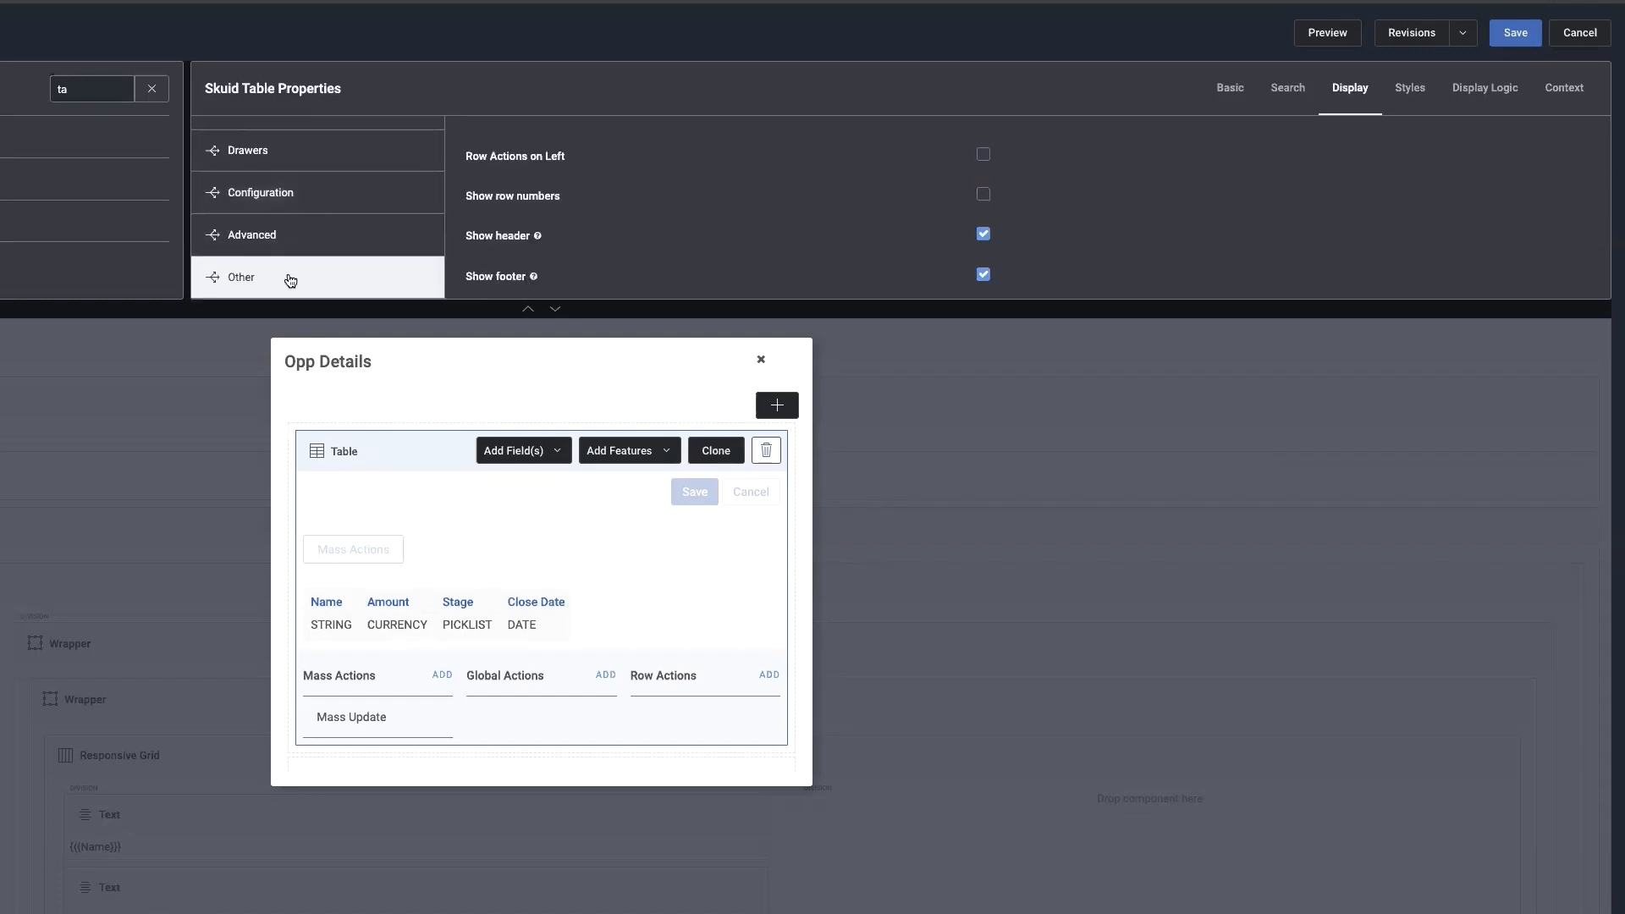
{"action": "left_click", "coordinate": [983, 274]}
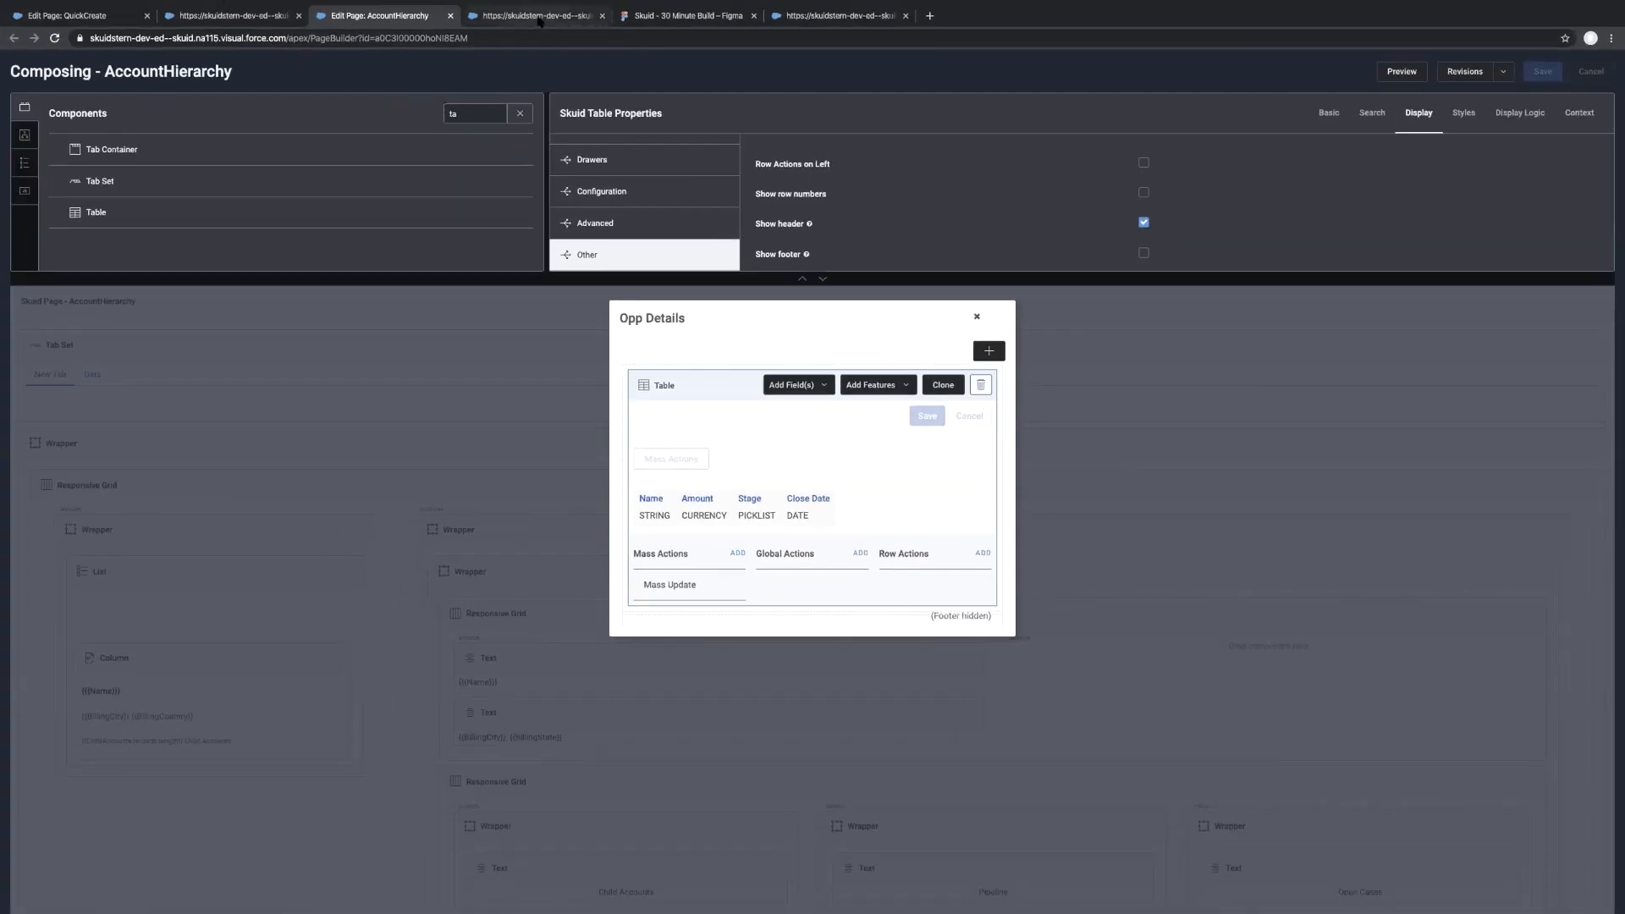
Reload the live AccountHierarchy page and check the Opp Details modal opened from the chart's Proposal/Price Quote column
{"action": "left_click", "coordinate": [538, 17]}
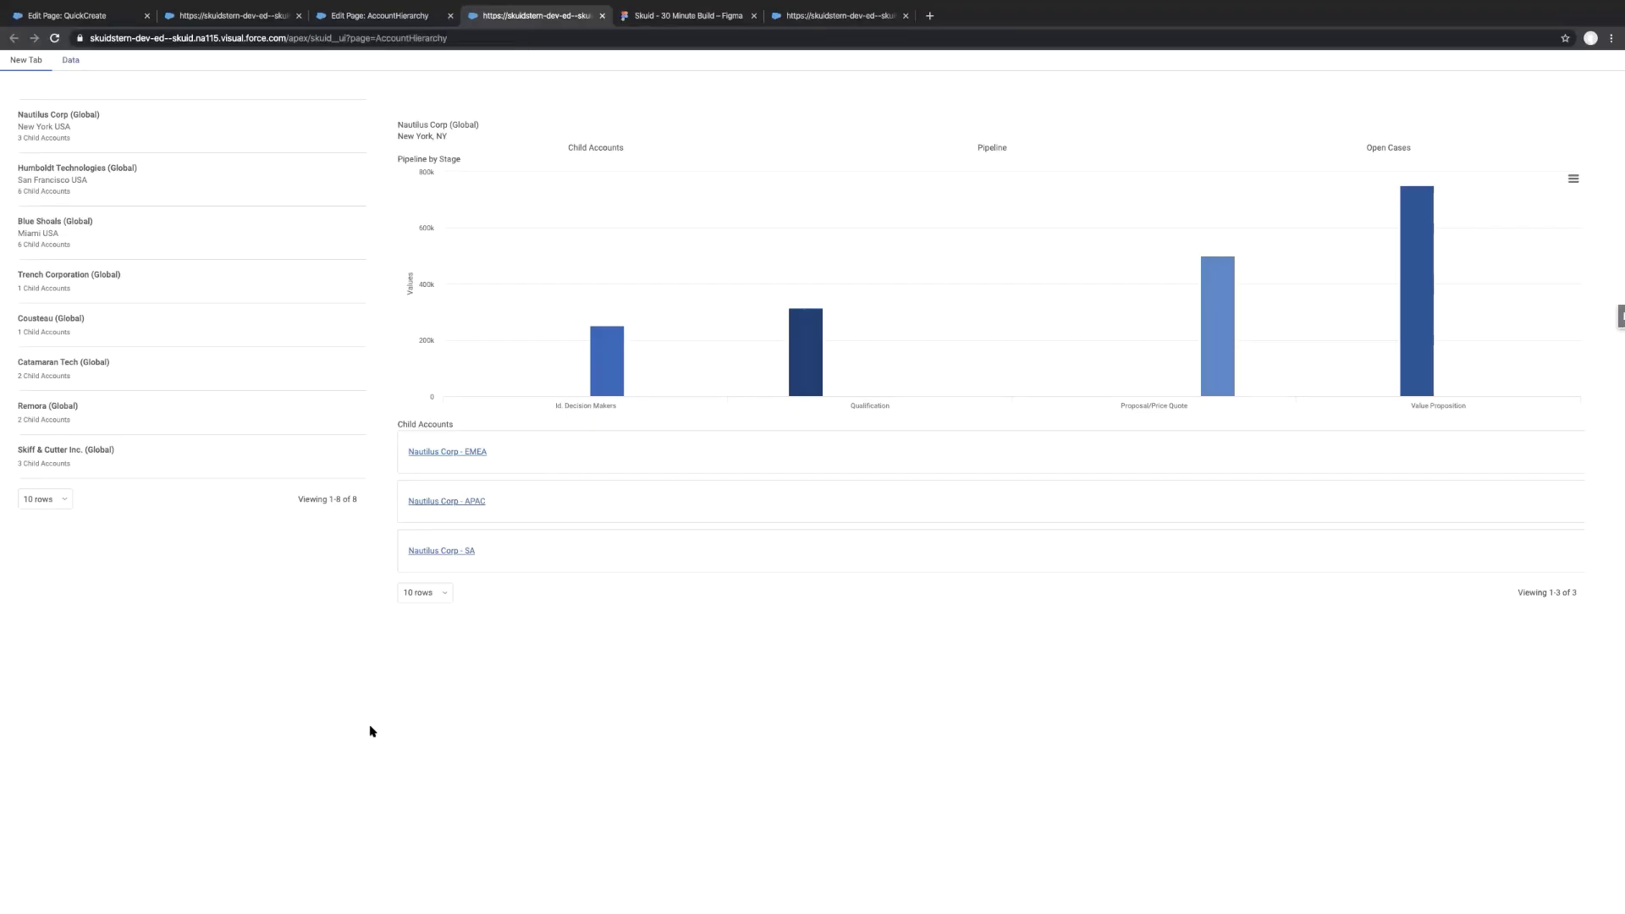
{"action": "key", "text": "super+r"}
{"action": "mouse_move", "coordinate": [1223, 344]}
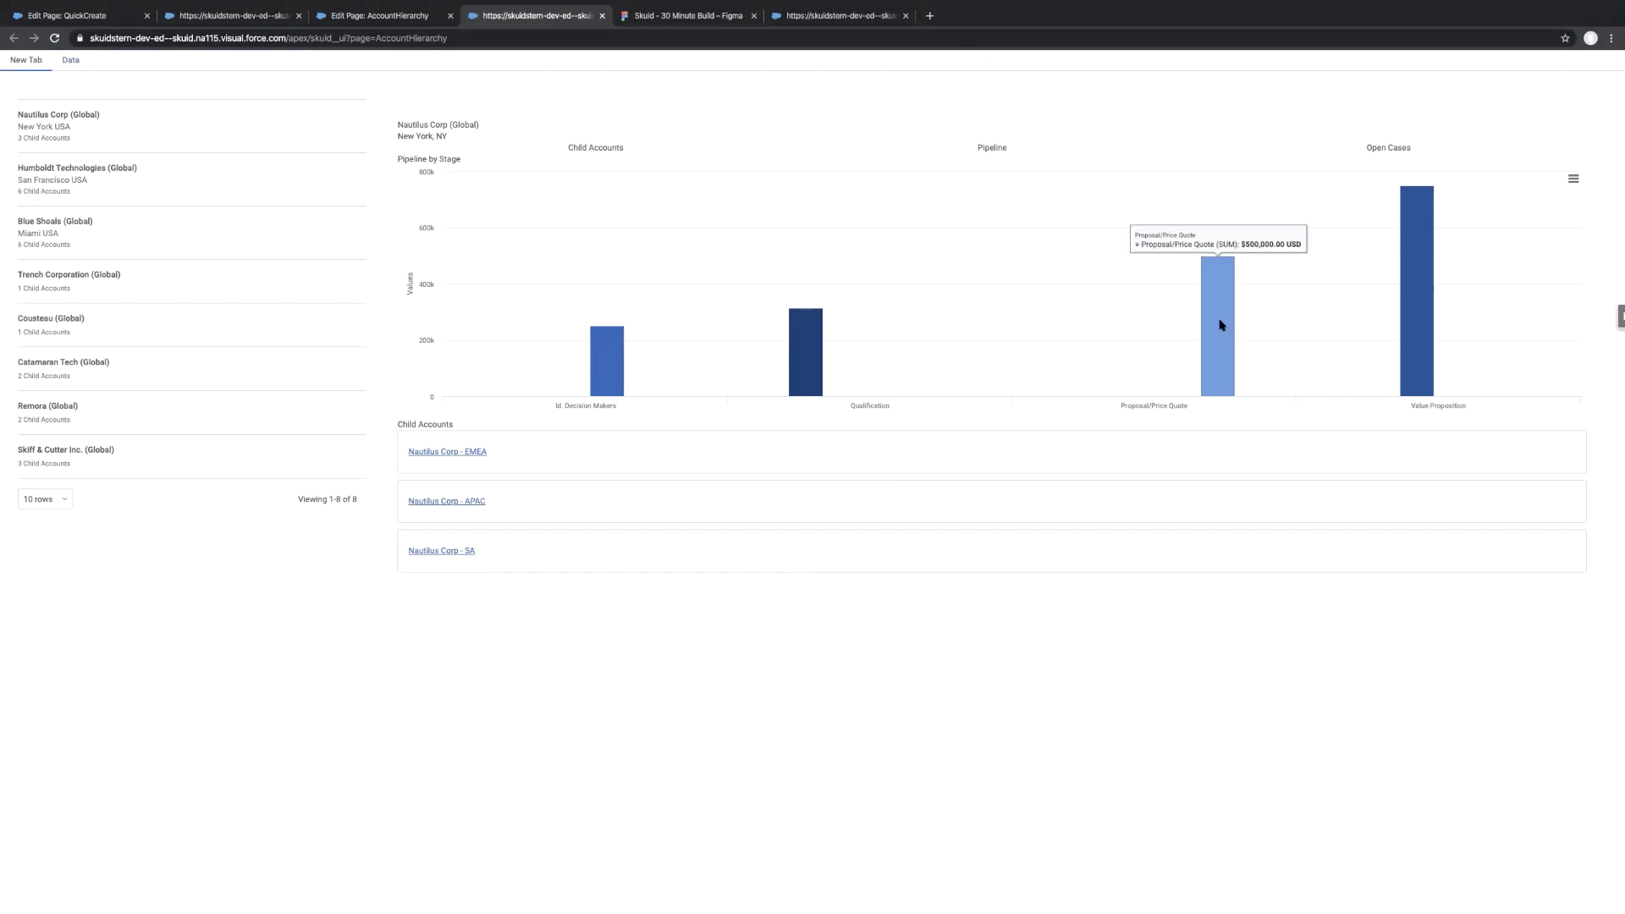
{"action": "left_click", "coordinate": [1220, 325]}
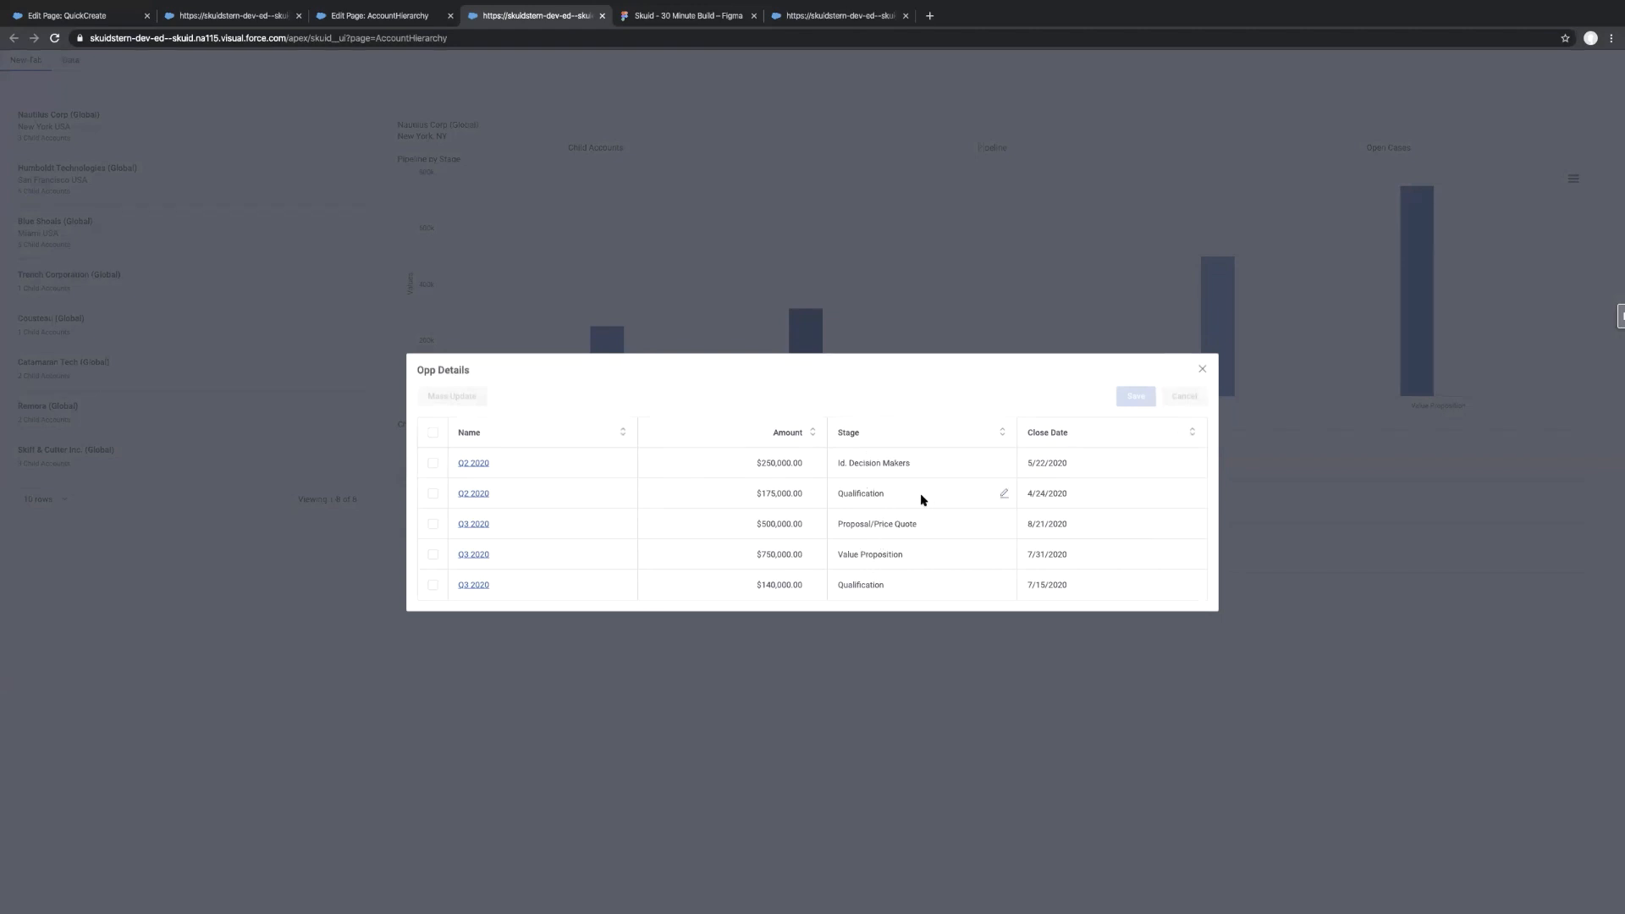
{"action": "left_click", "coordinate": [1203, 371]}
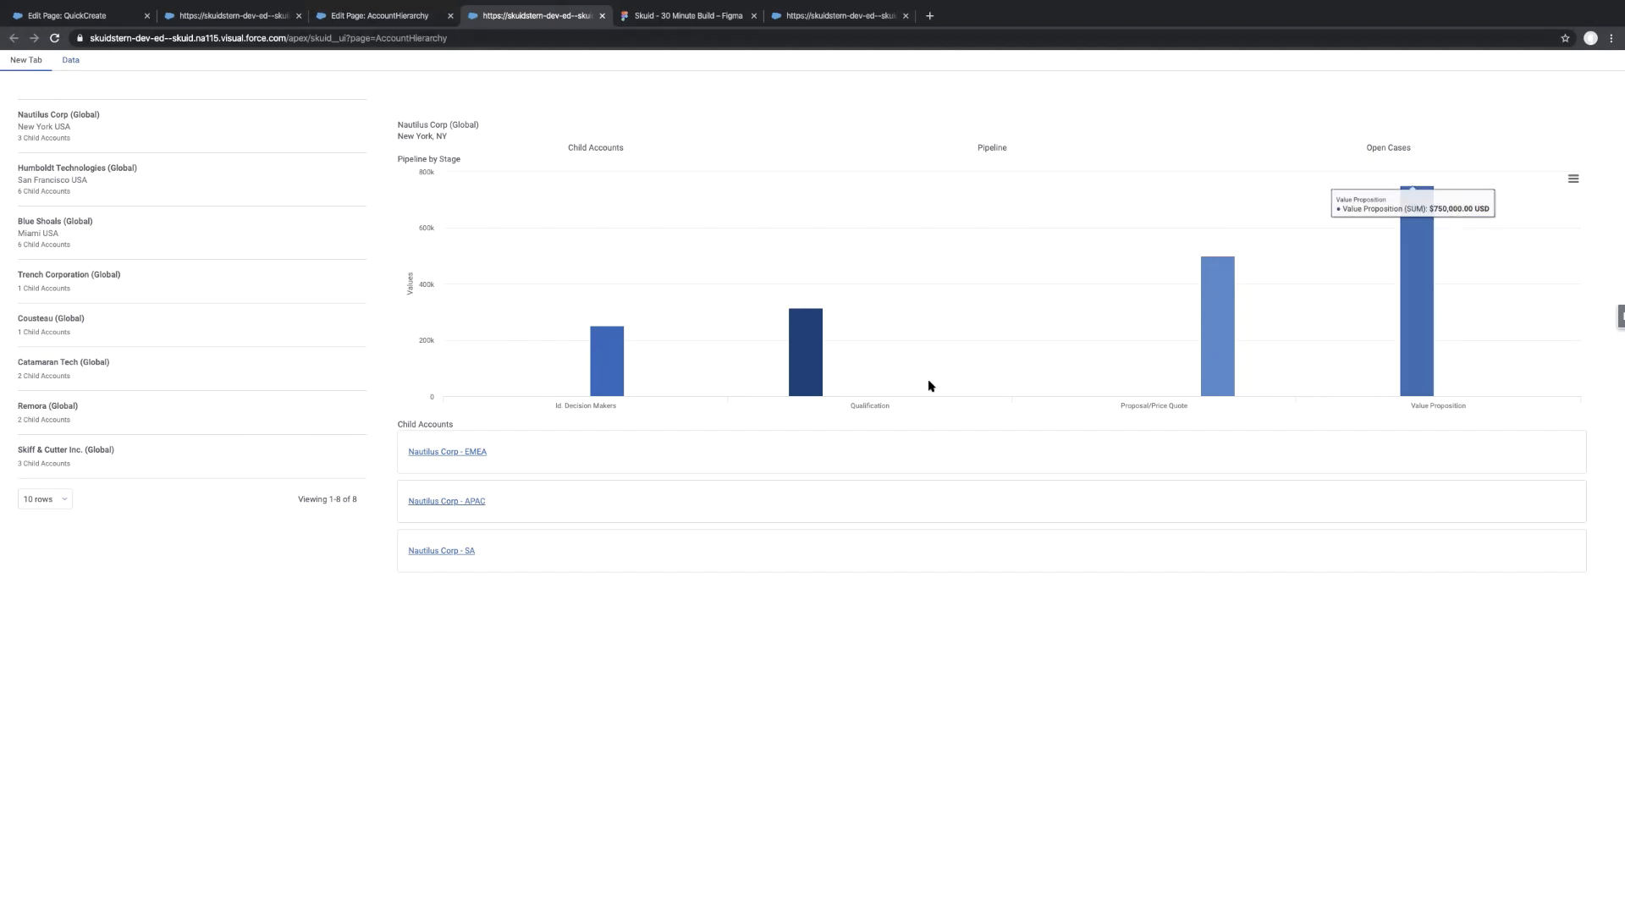
In the page builder, add a context condition to the Opp Details Table matching field Id in merge field Id, and save the page
{"action": "left_click", "coordinate": [380, 15]}
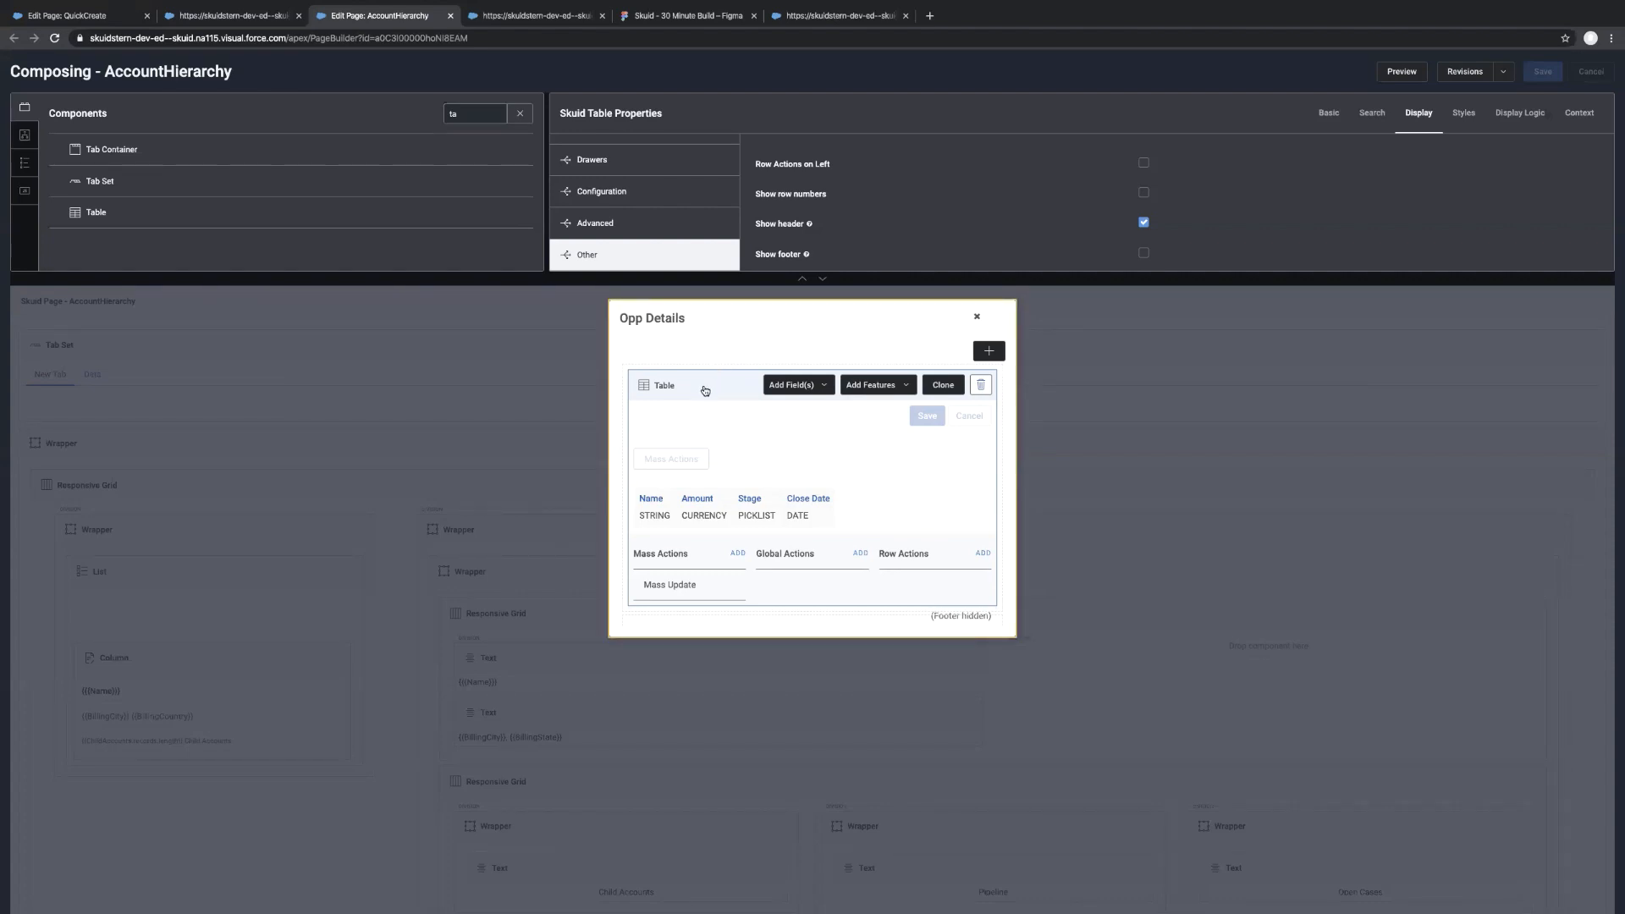
{"action": "left_click", "coordinate": [1579, 115]}
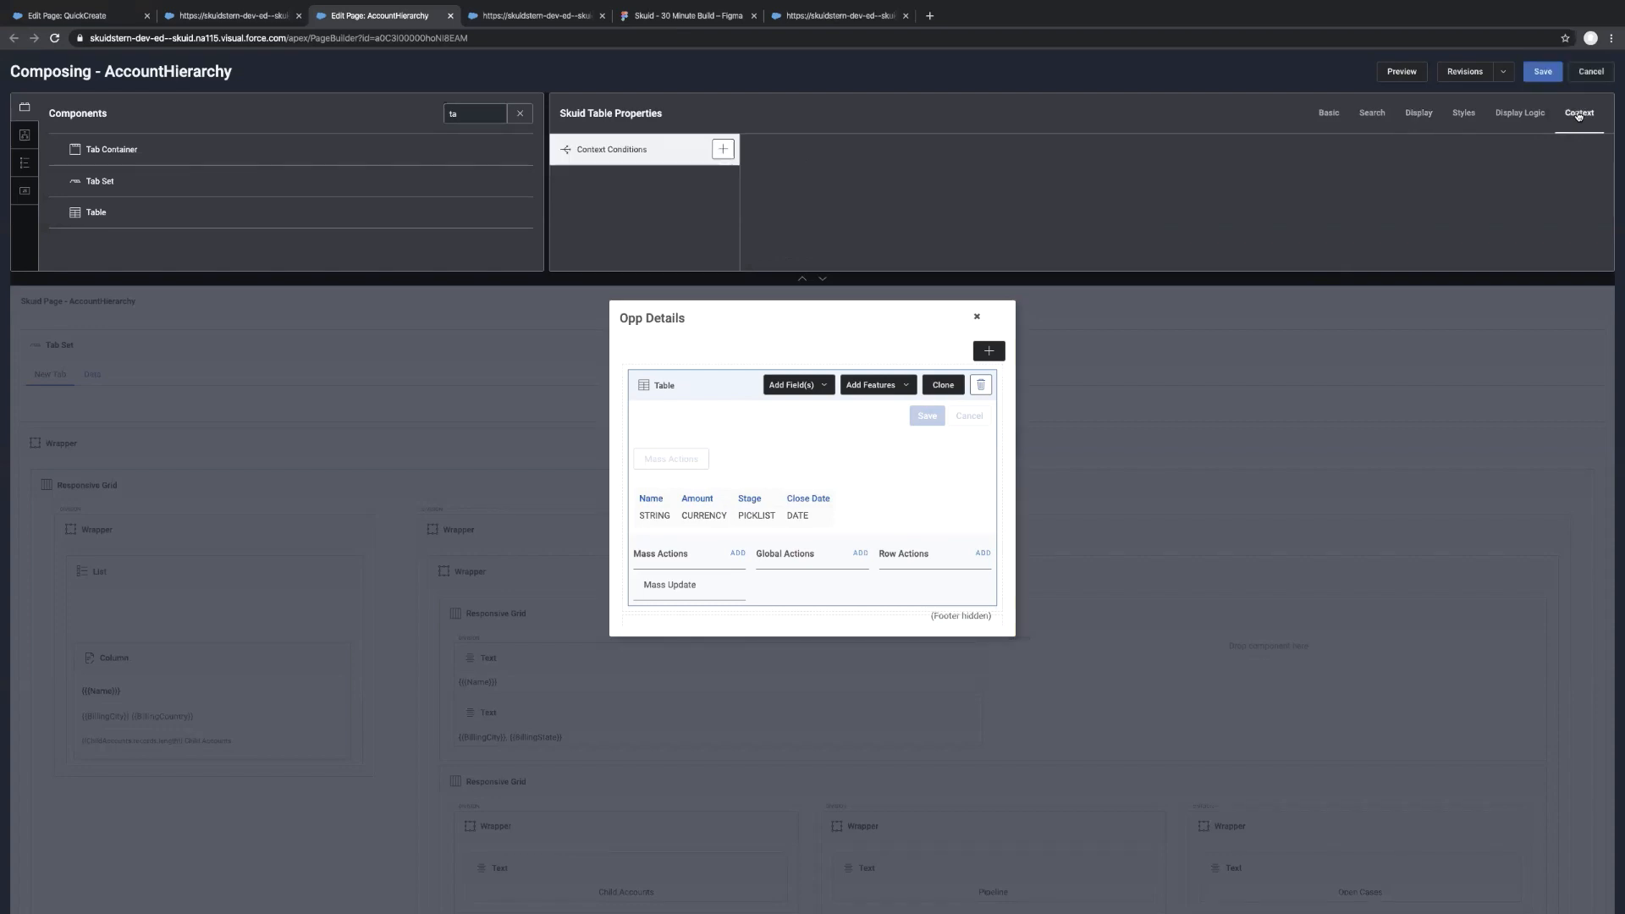
{"action": "left_click", "coordinate": [722, 149]}
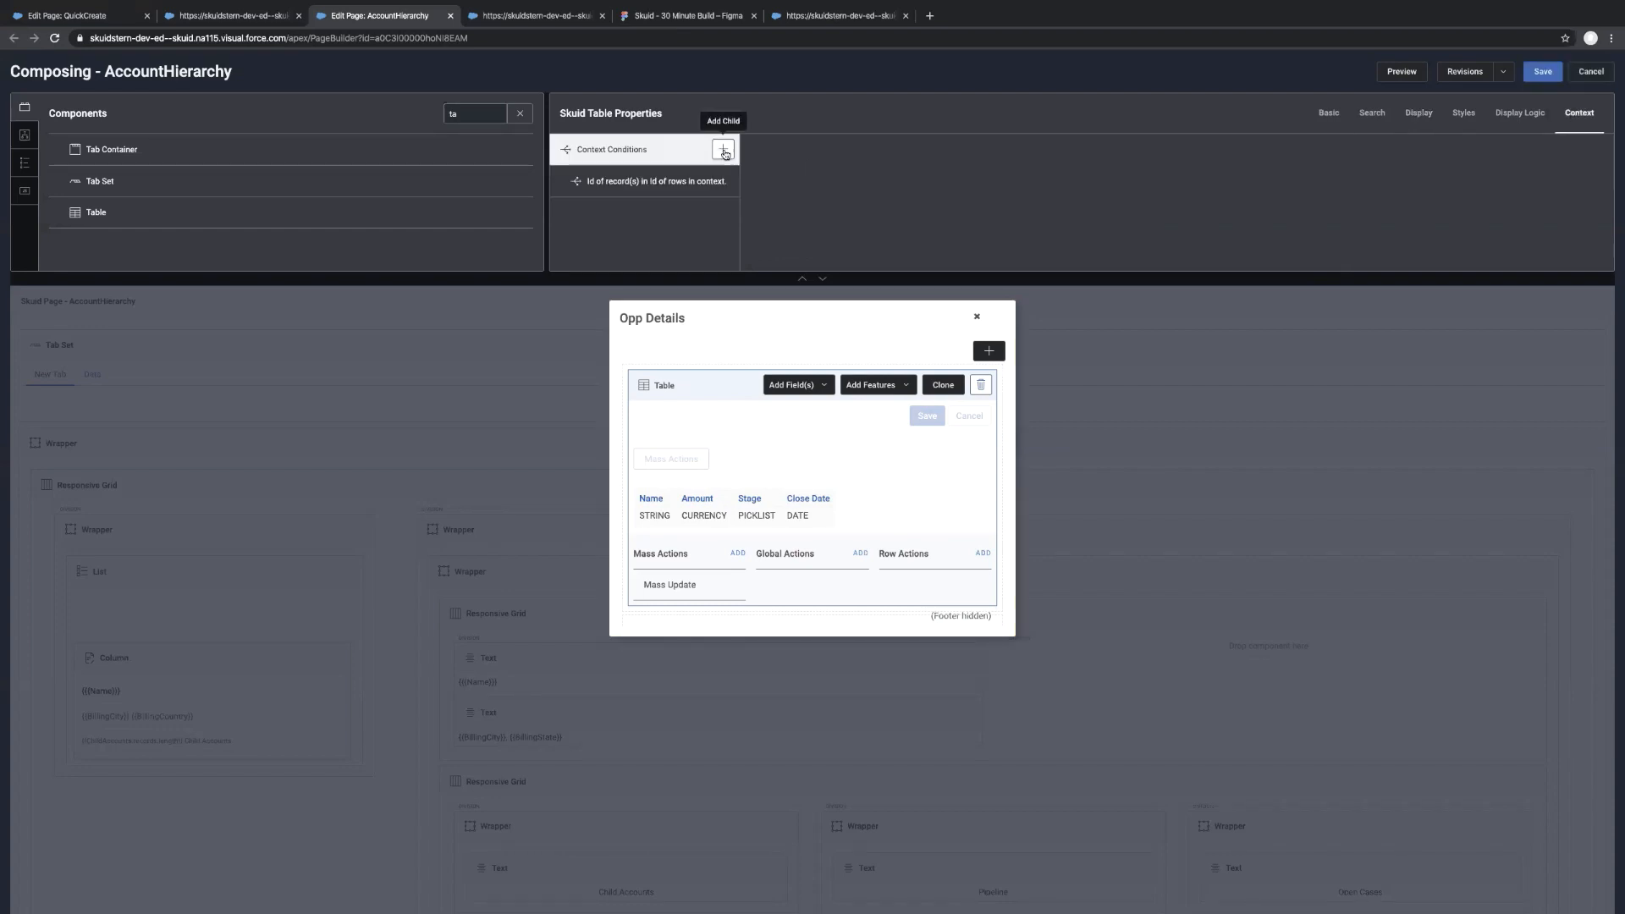
{"action": "left_click", "coordinate": [675, 184]}
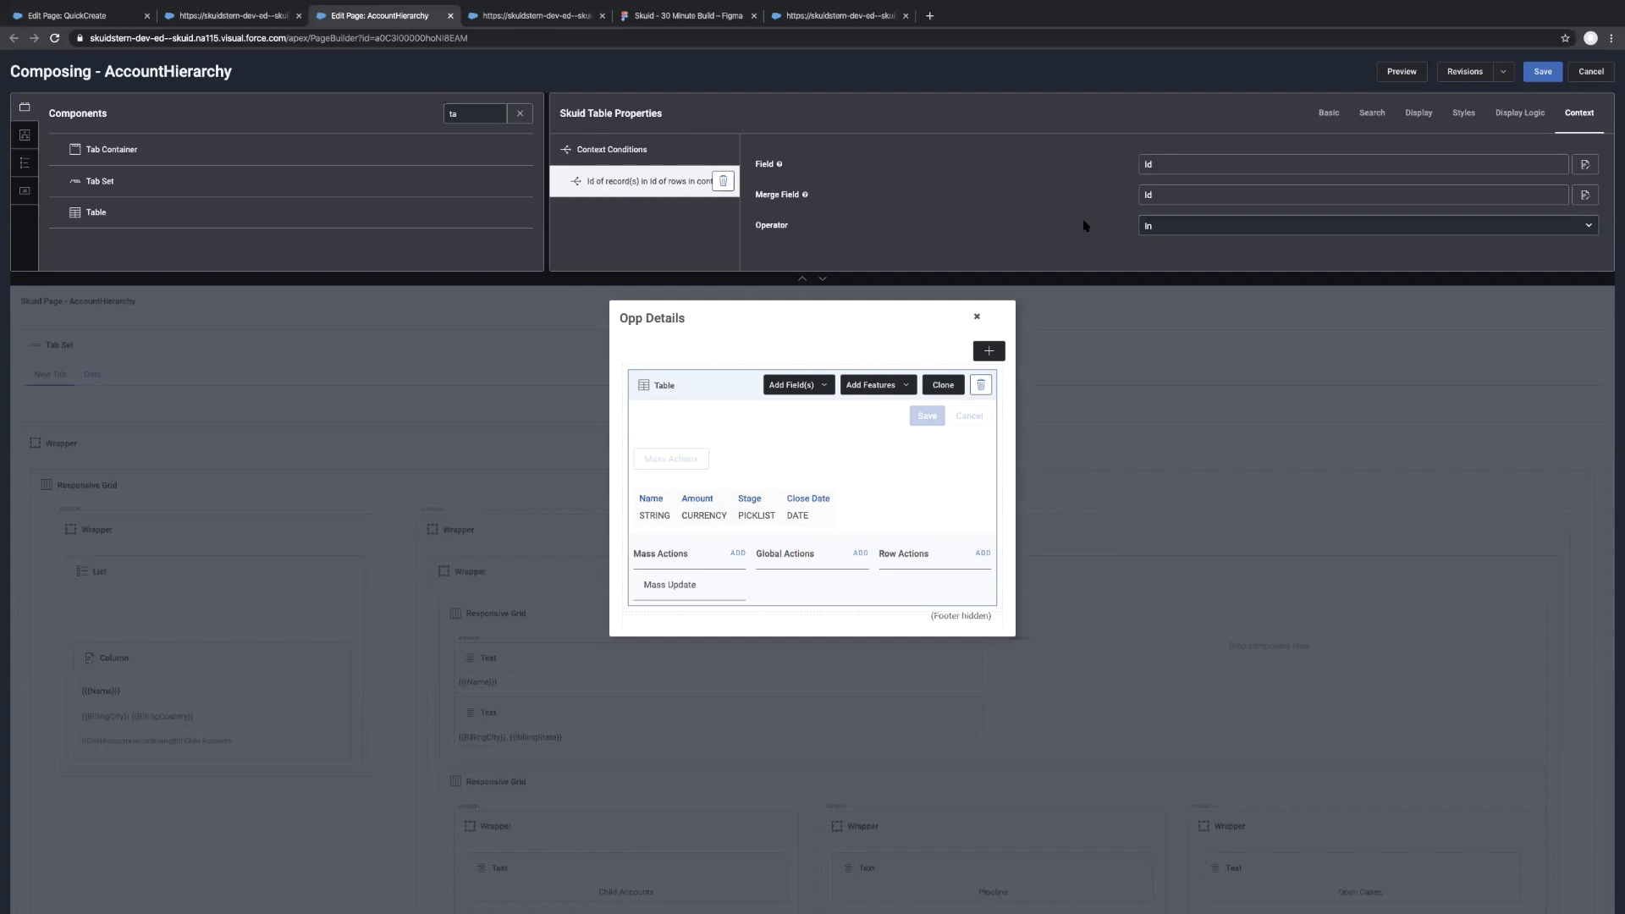
{"action": "left_click", "coordinate": [1581, 167]}
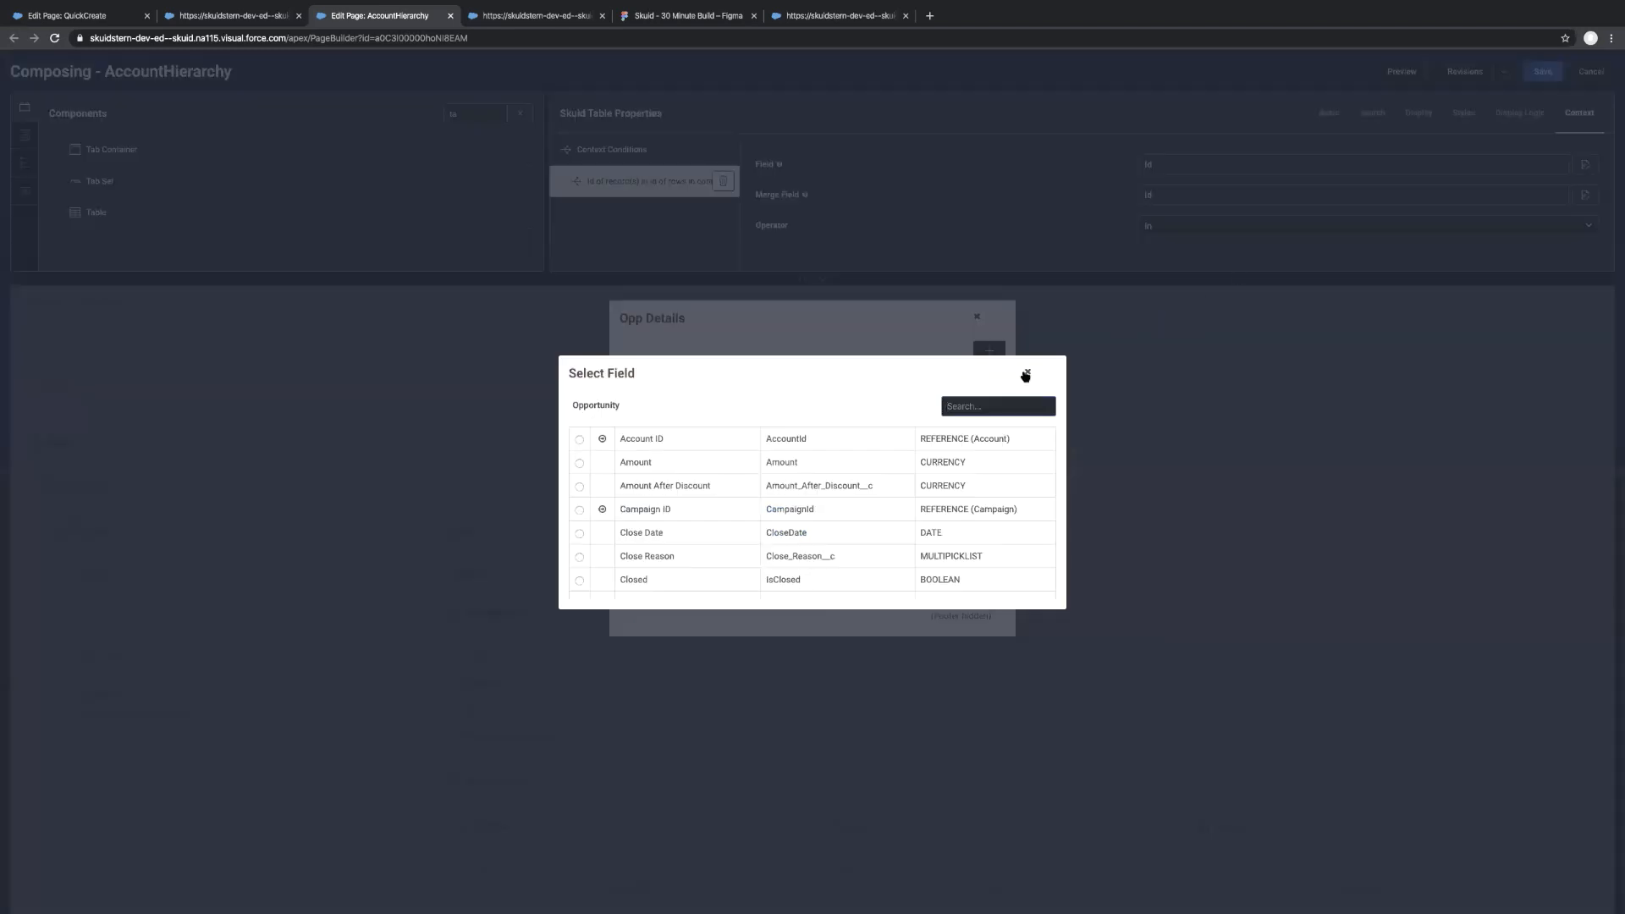
{"action": "left_click", "coordinate": [1028, 372]}
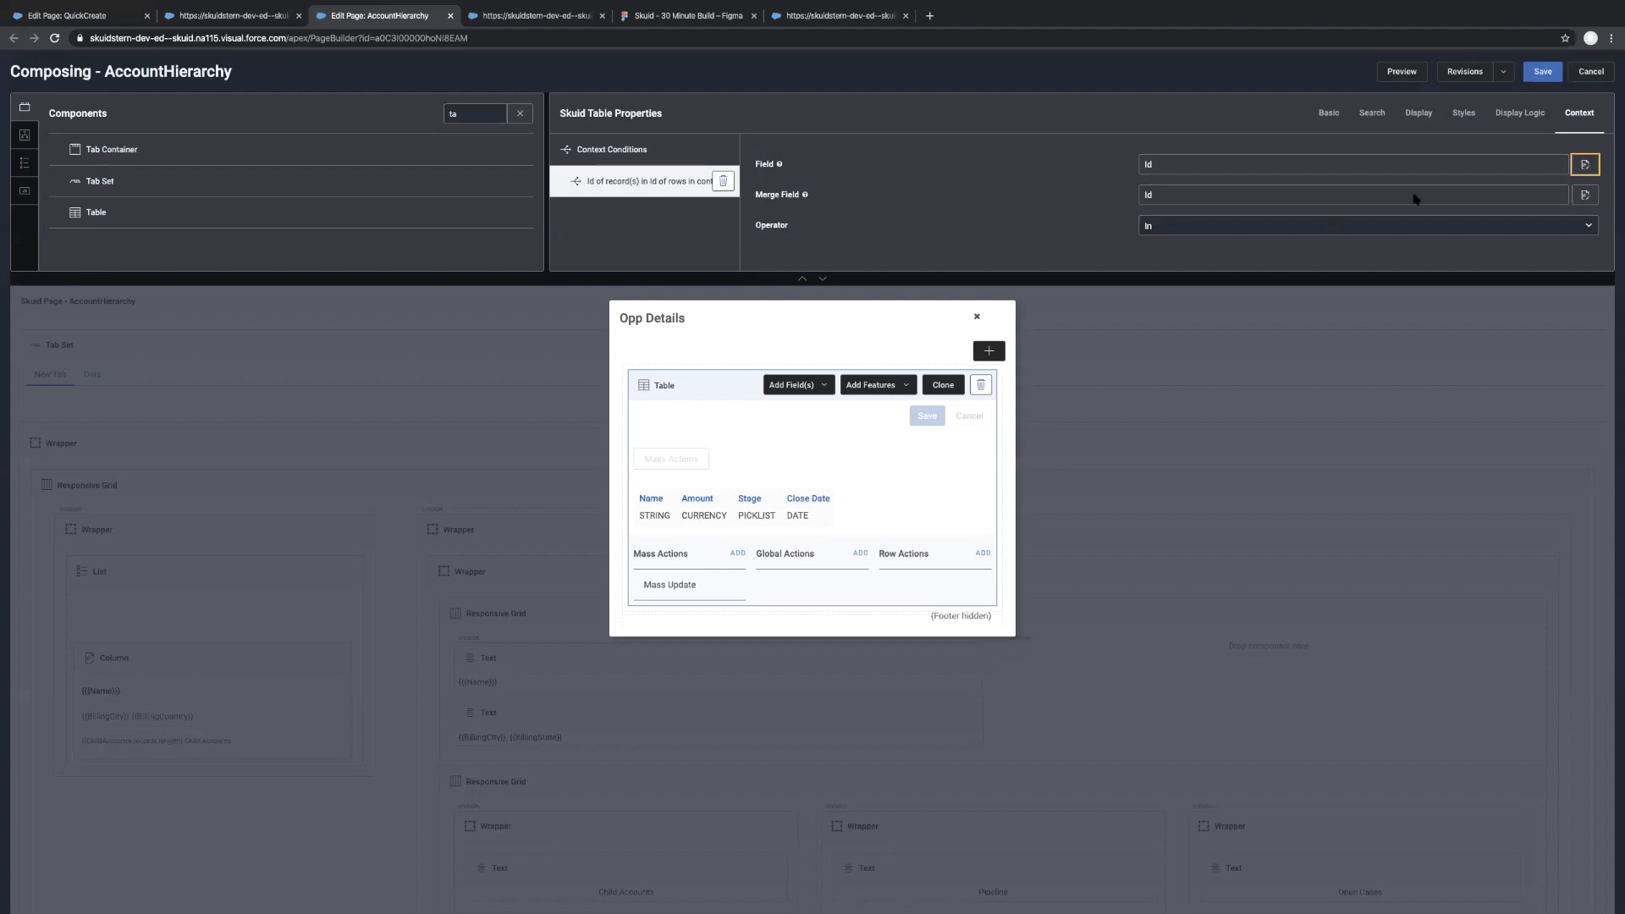
{"action": "left_click", "coordinate": [1583, 194]}
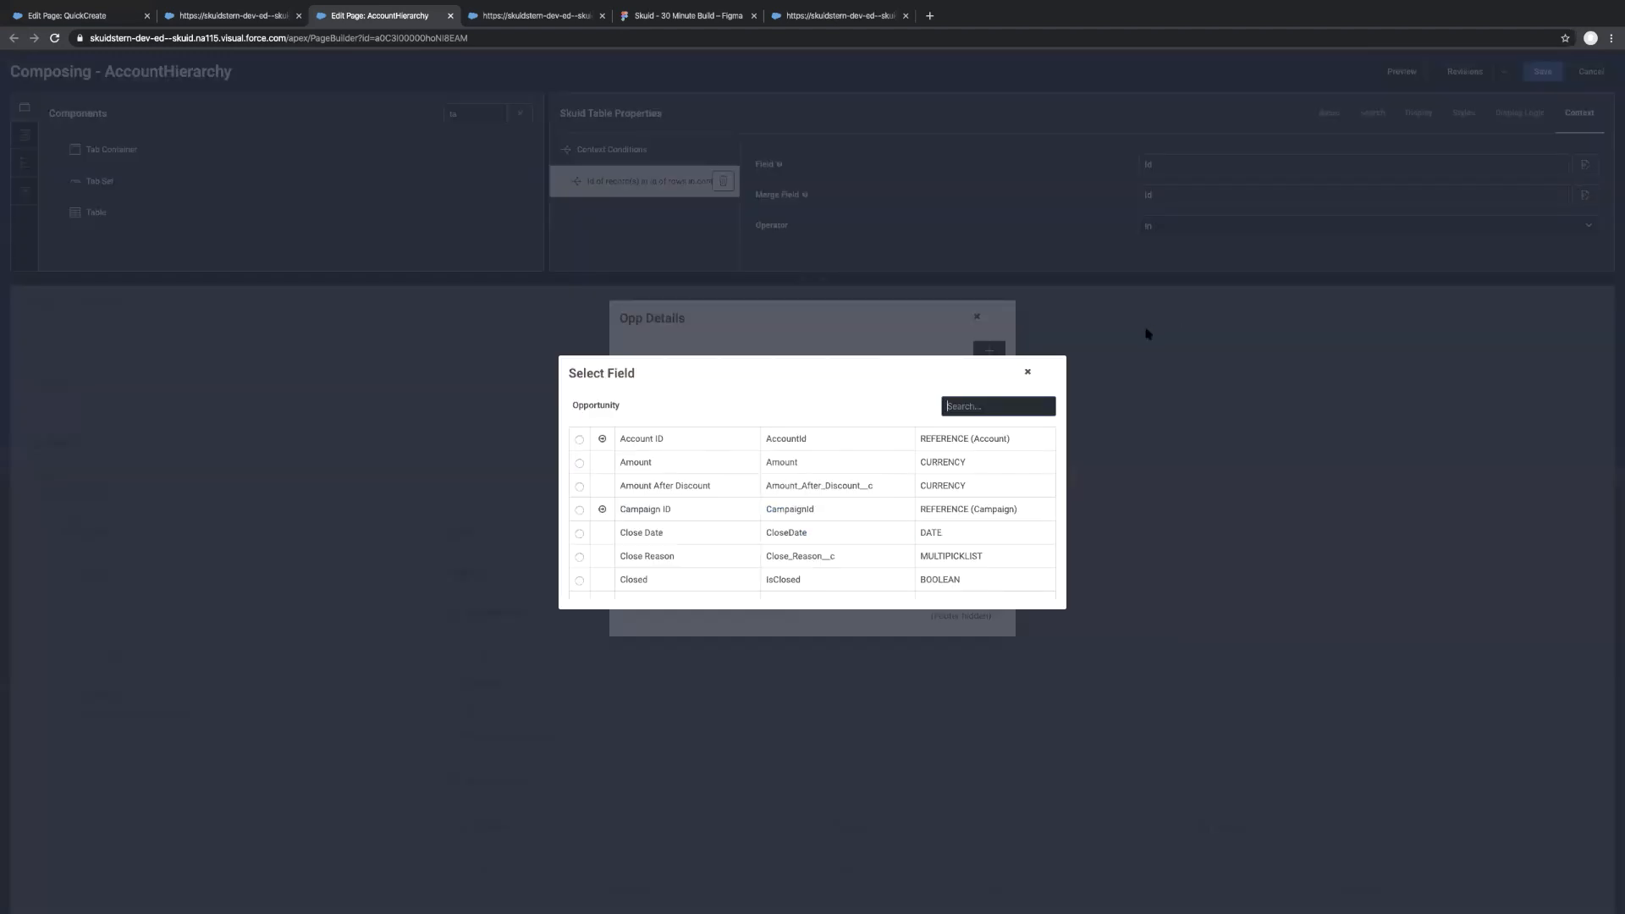
{"action": "left_click", "coordinate": [1027, 372]}
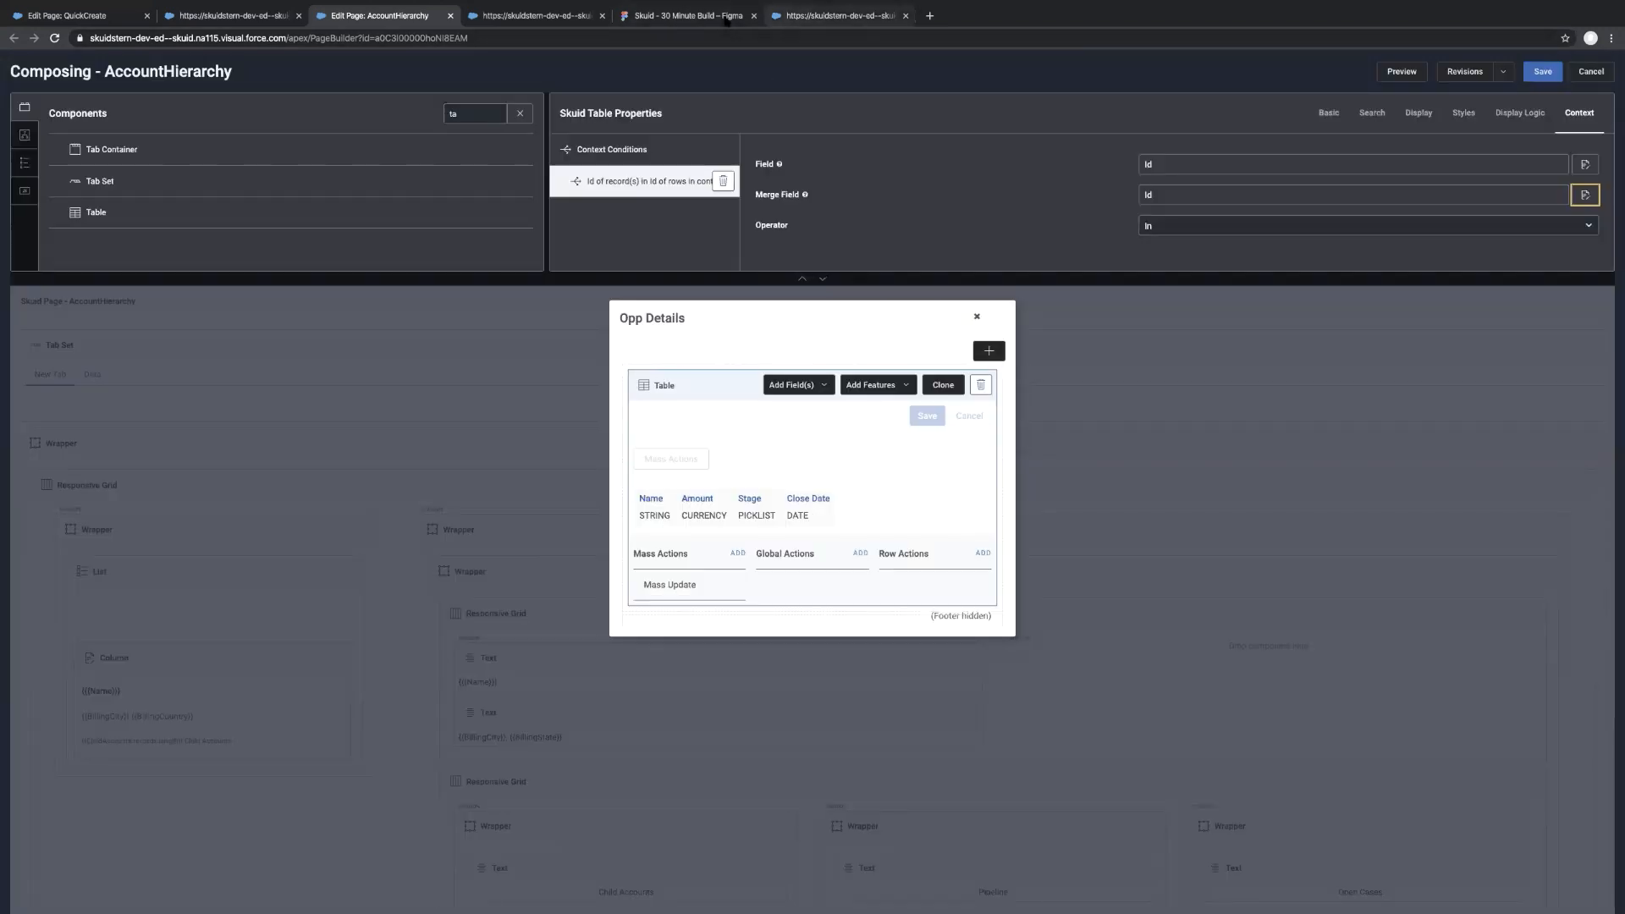
{"action": "left_click", "coordinate": [534, 15]}
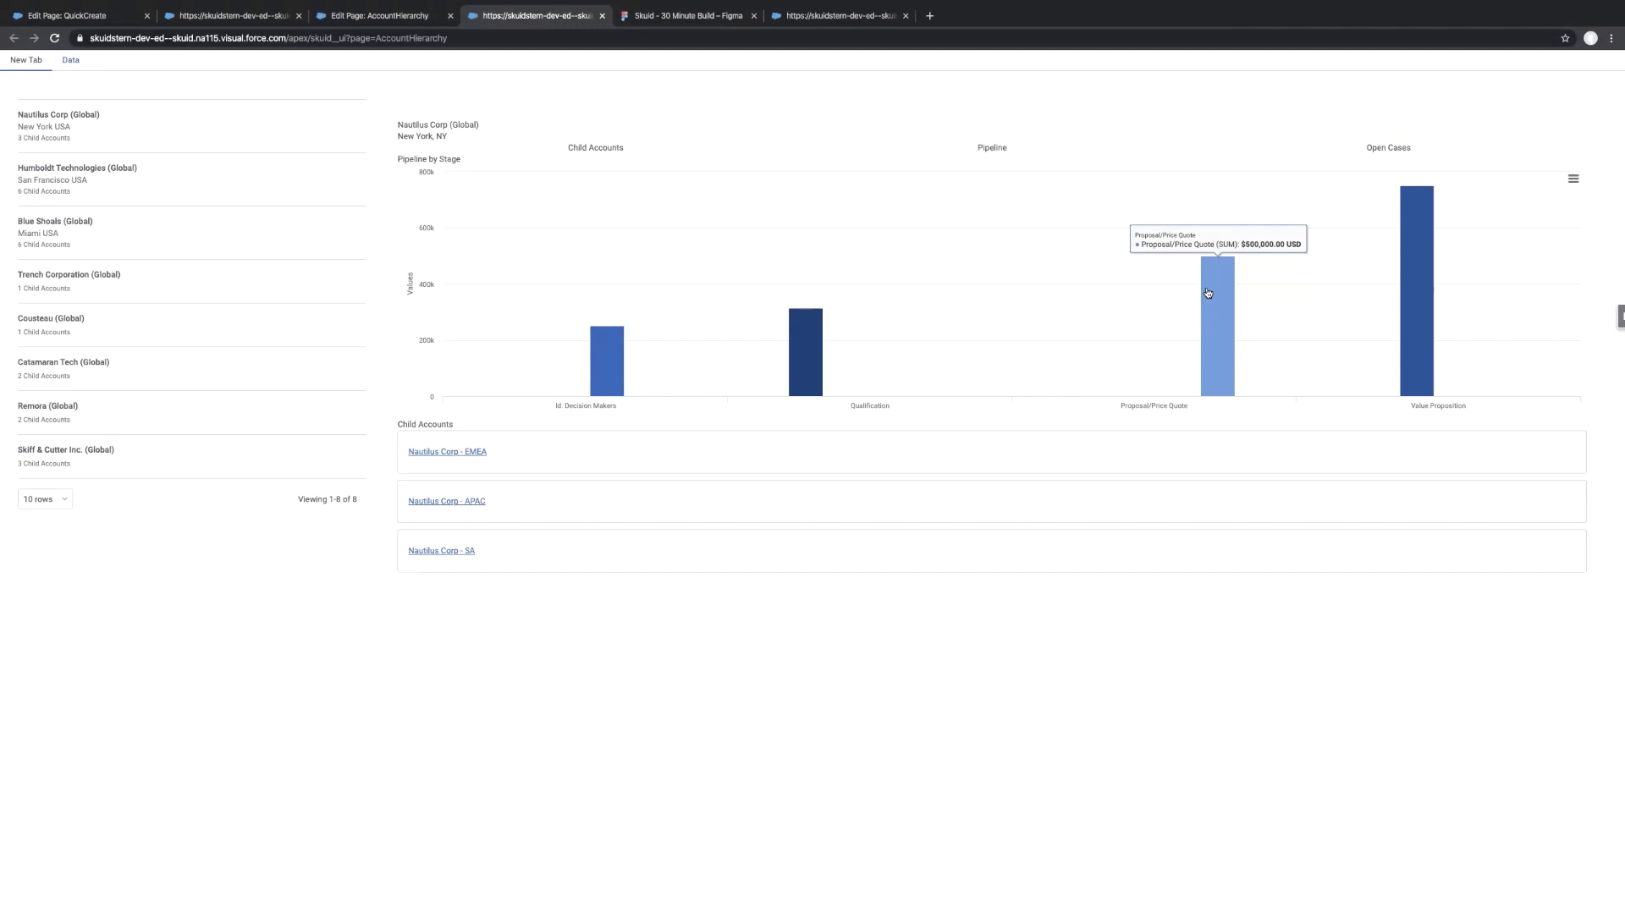
{"action": "left_click", "coordinate": [380, 15]}
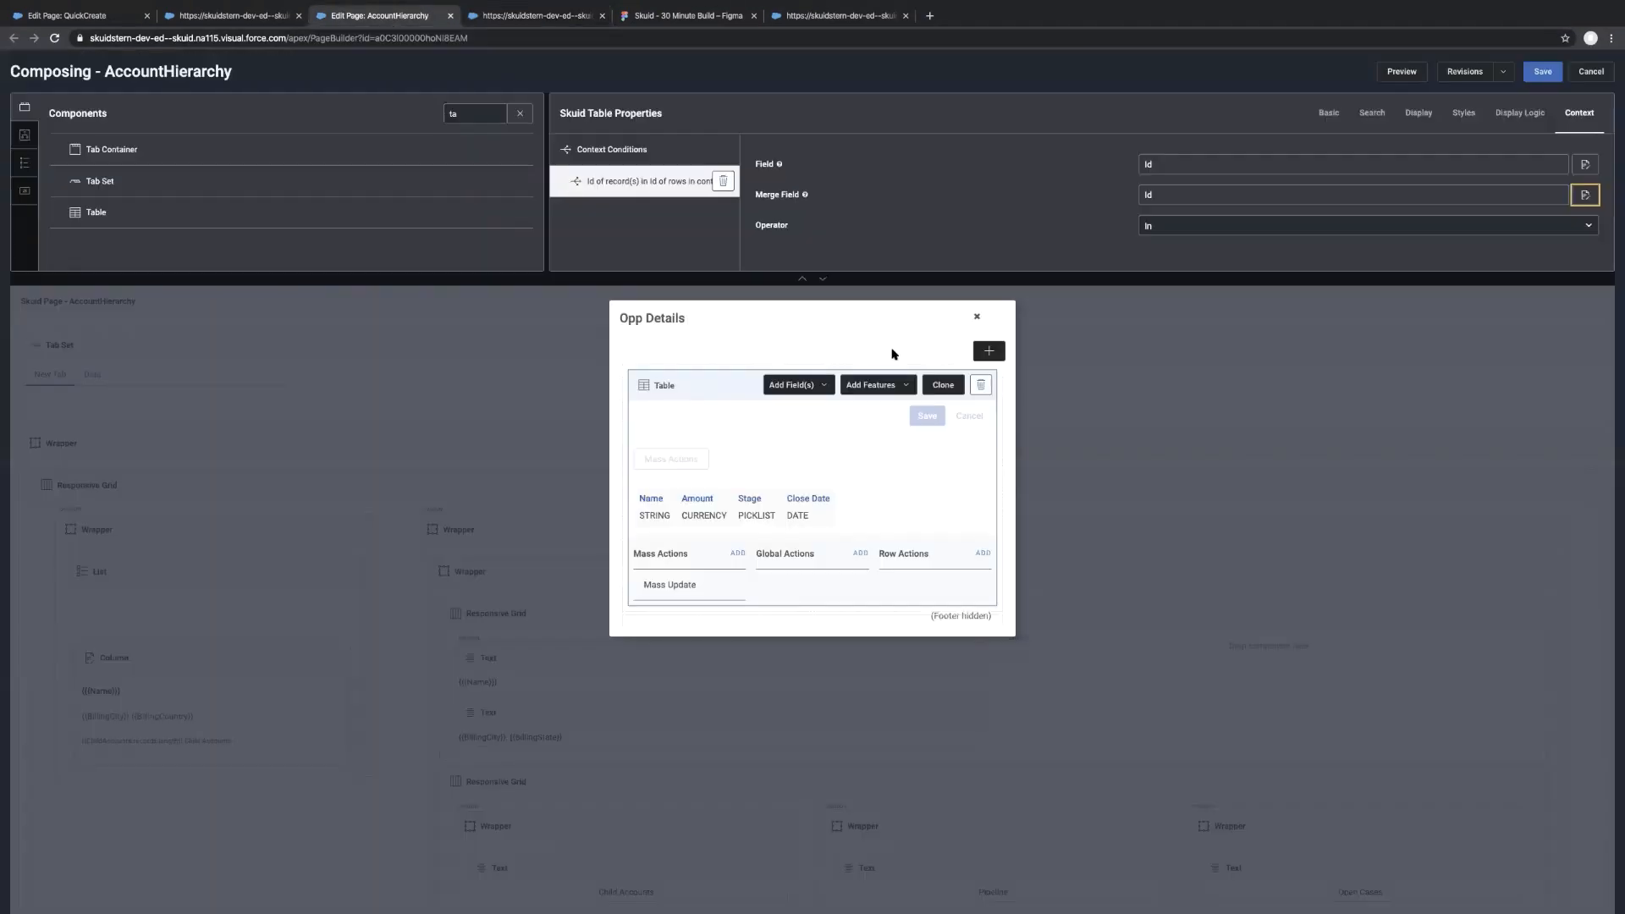
{"action": "left_click", "coordinate": [1558, 76]}
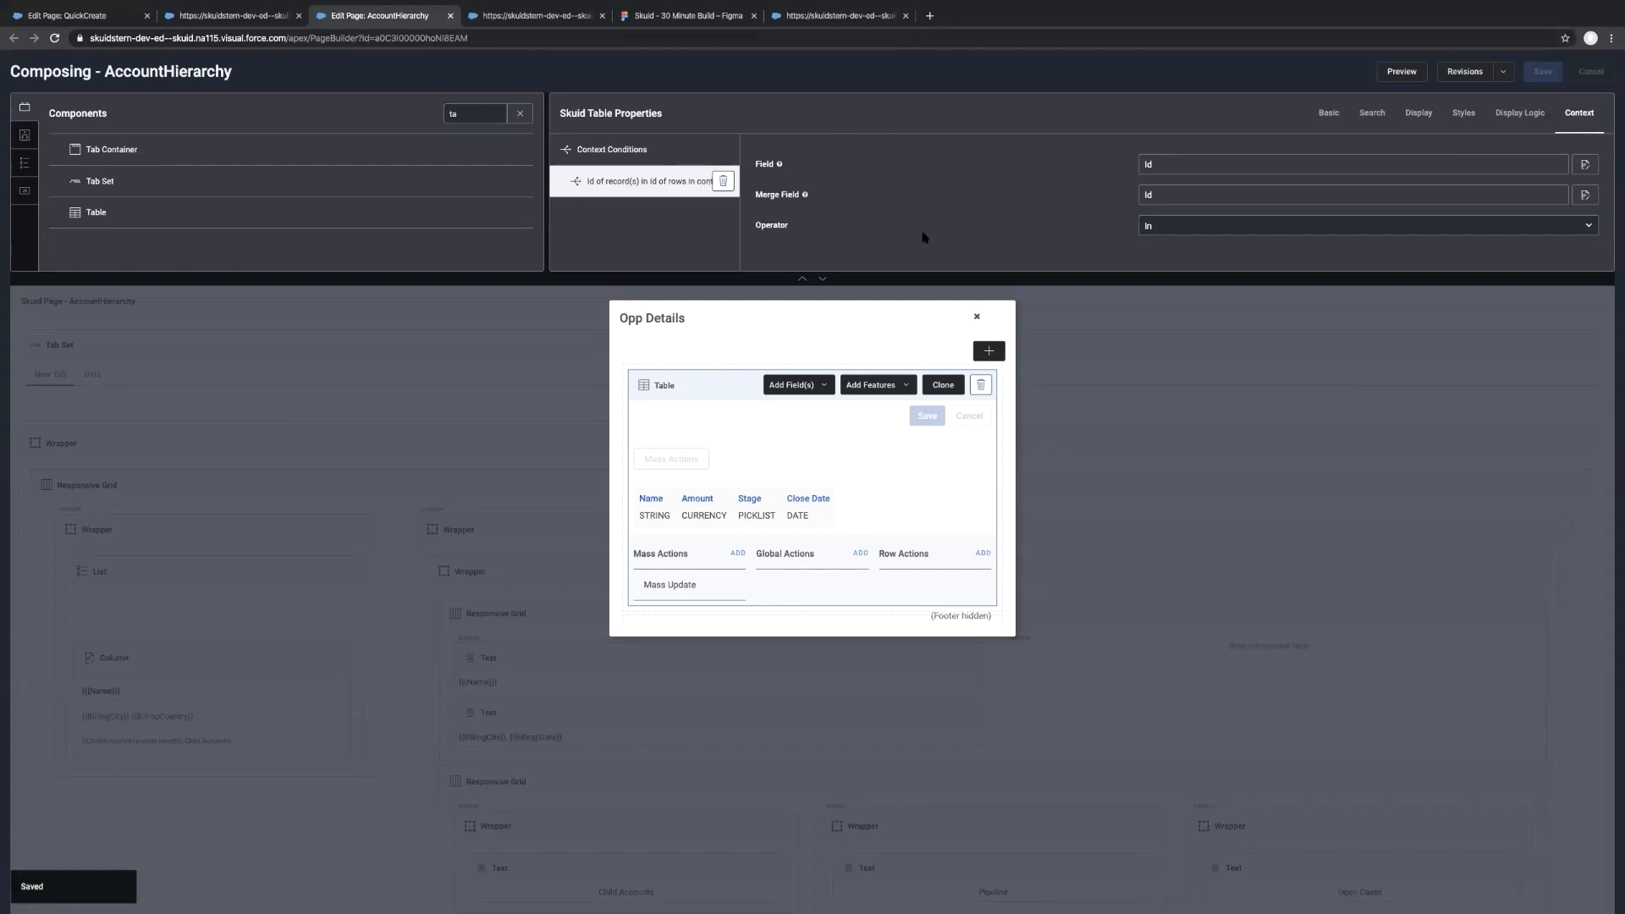
Close the modal editor, set Stack Series to On for the Pipeline by Stage chart, and save the page
{"action": "left_click", "coordinate": [978, 316]}
{"action": "scroll", "coordinate": [942, 532], "scroll_direction": "down", "scroll_amount": 6}
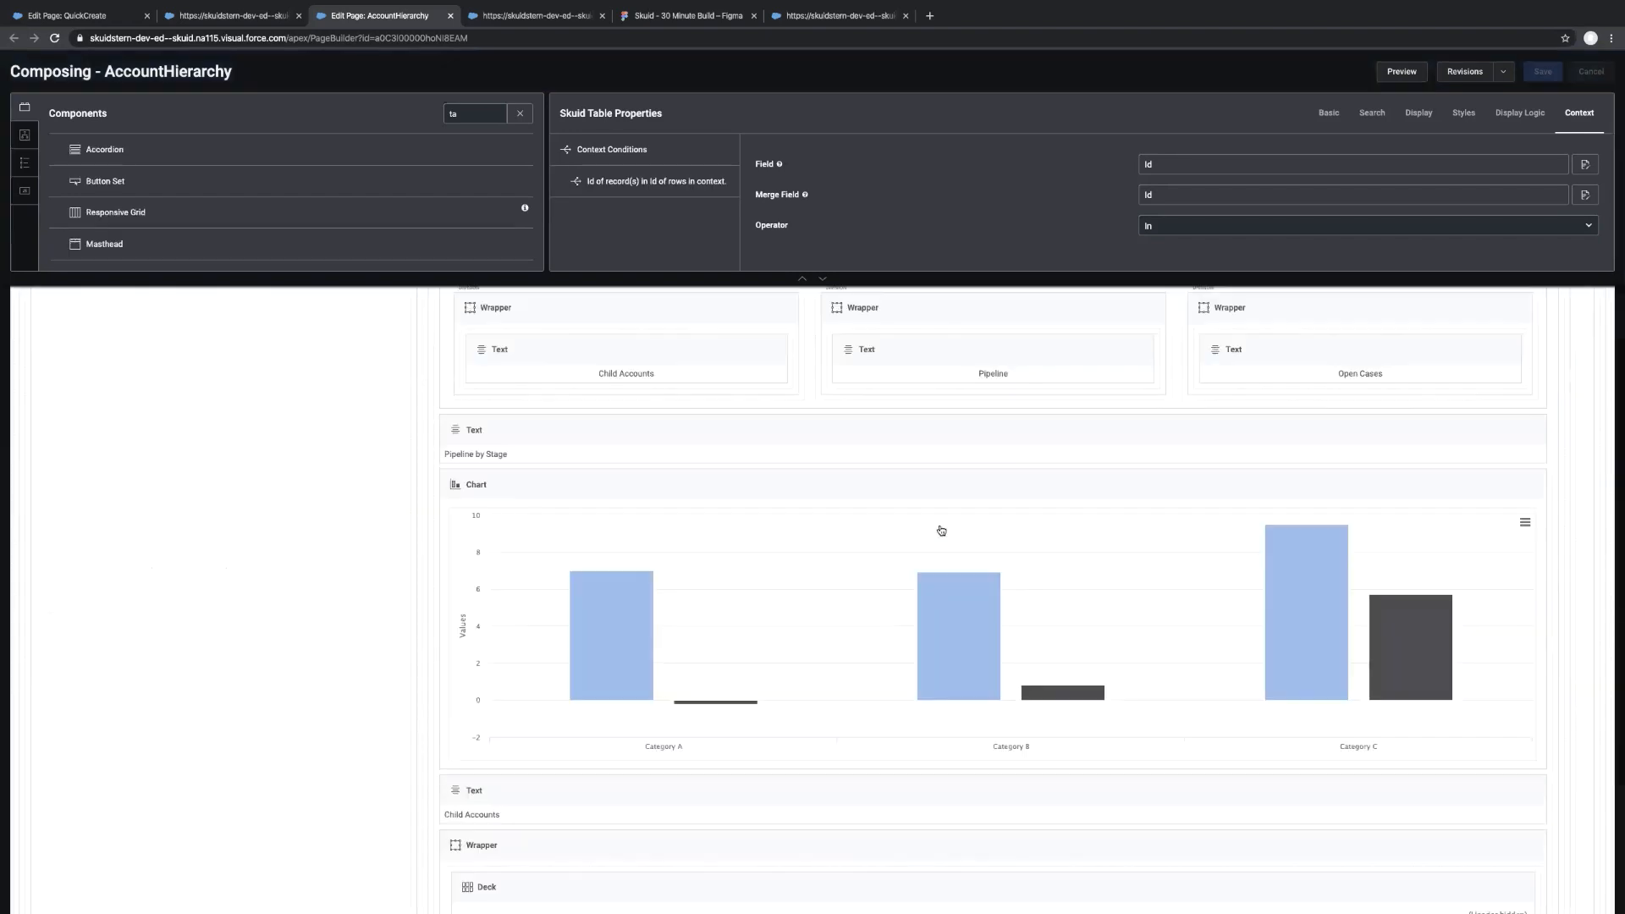
{"action": "left_click", "coordinate": [804, 476]}
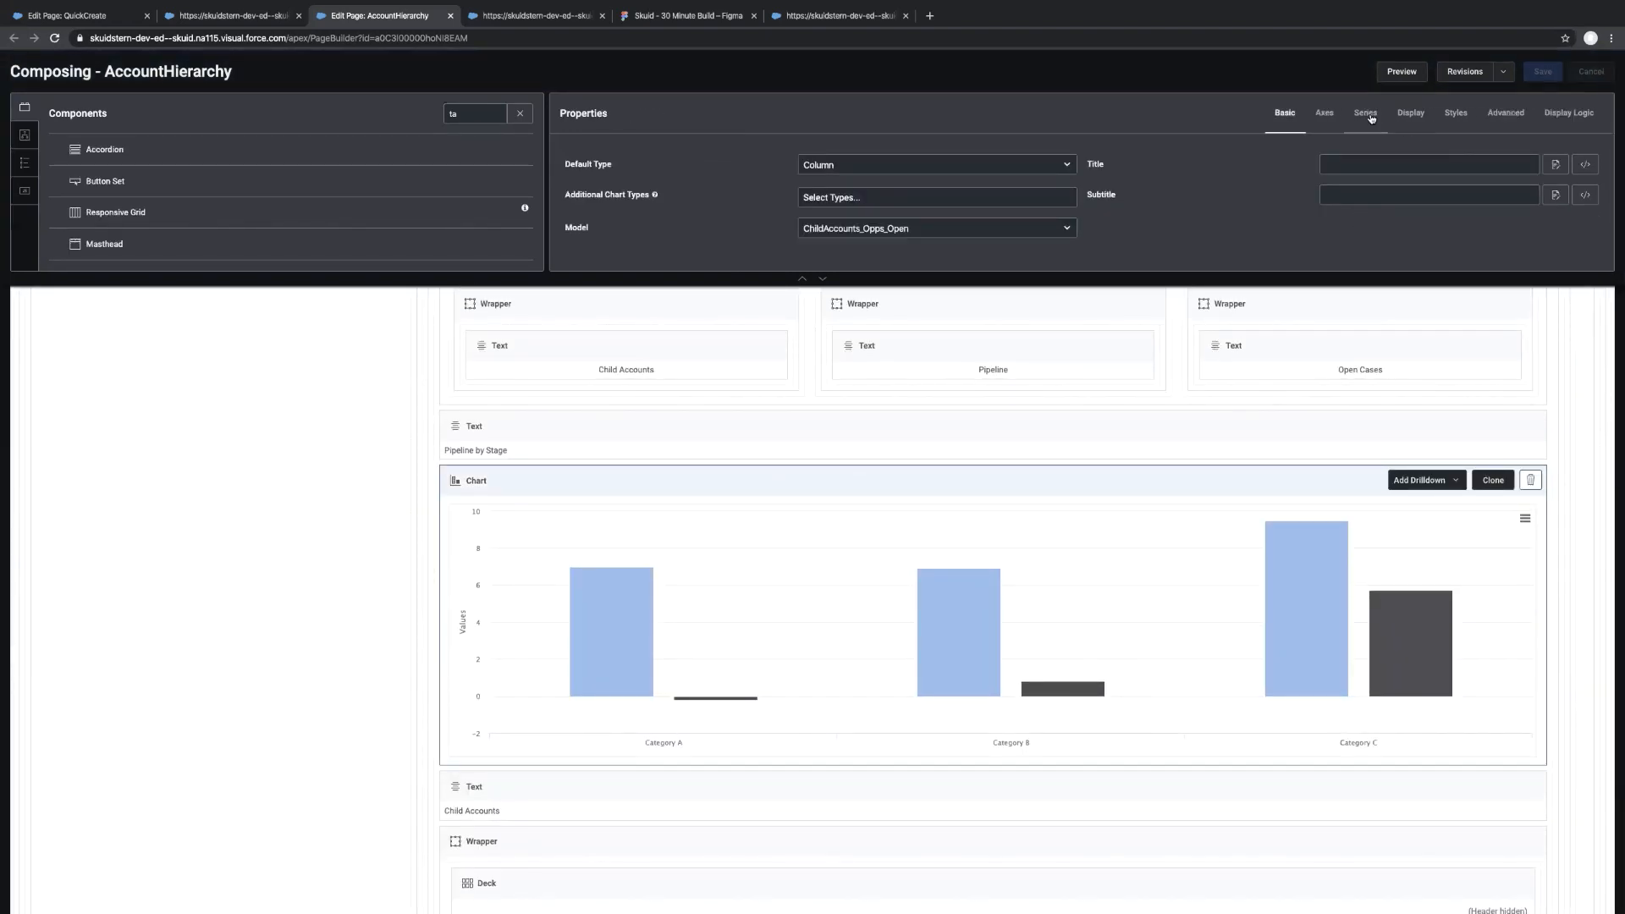
{"action": "left_click", "coordinate": [1456, 112]}
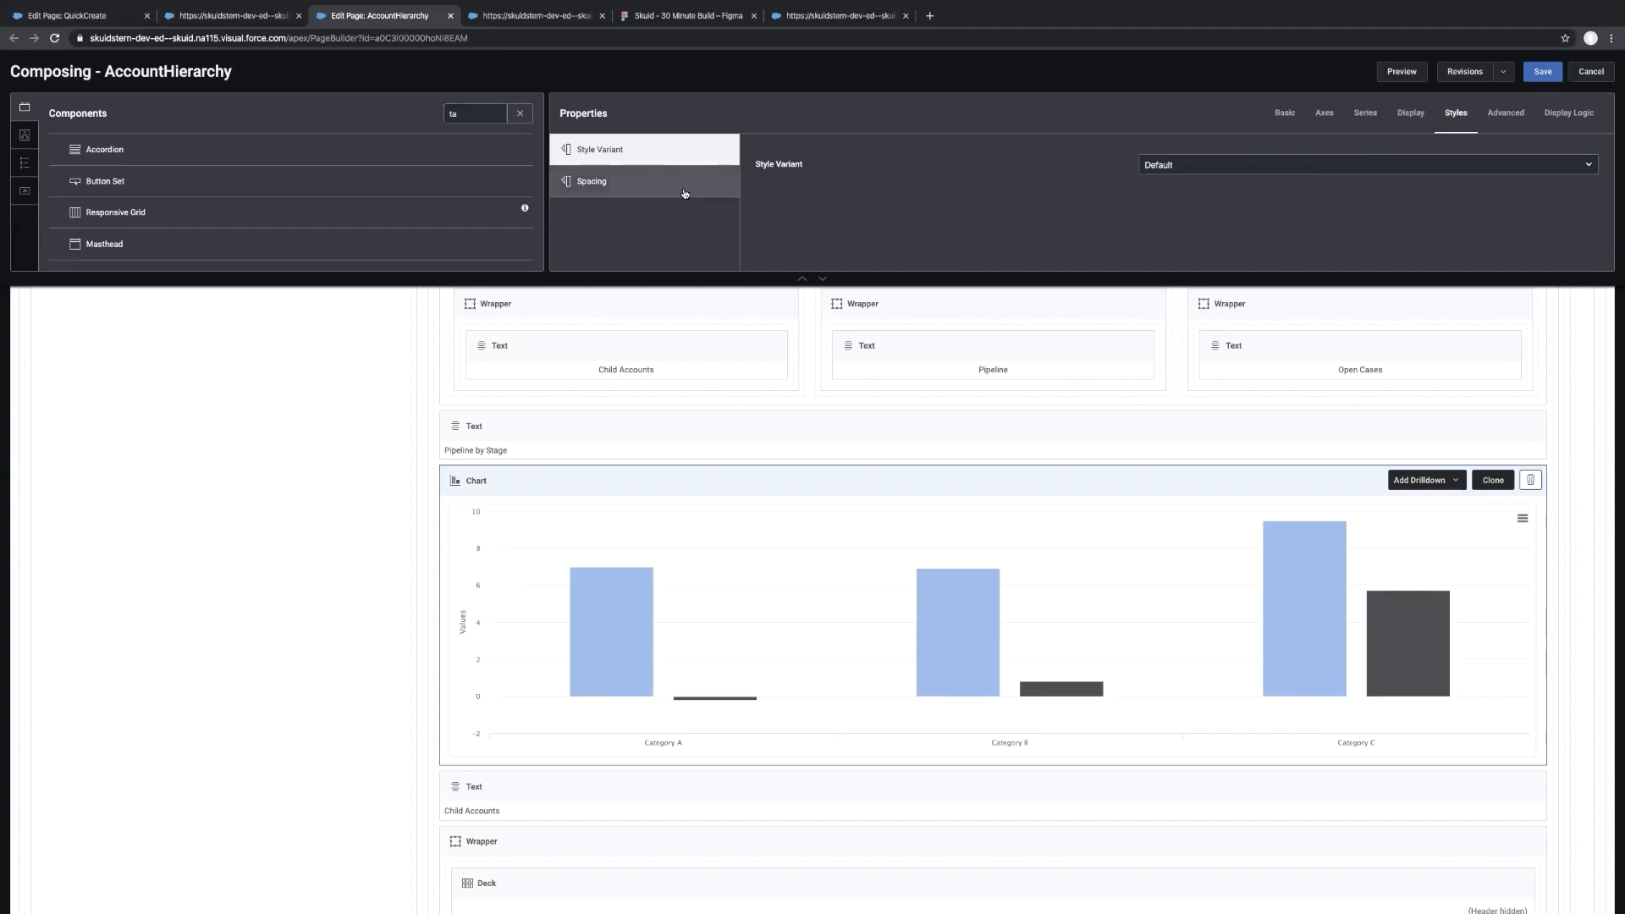
{"action": "left_click", "coordinate": [1413, 119]}
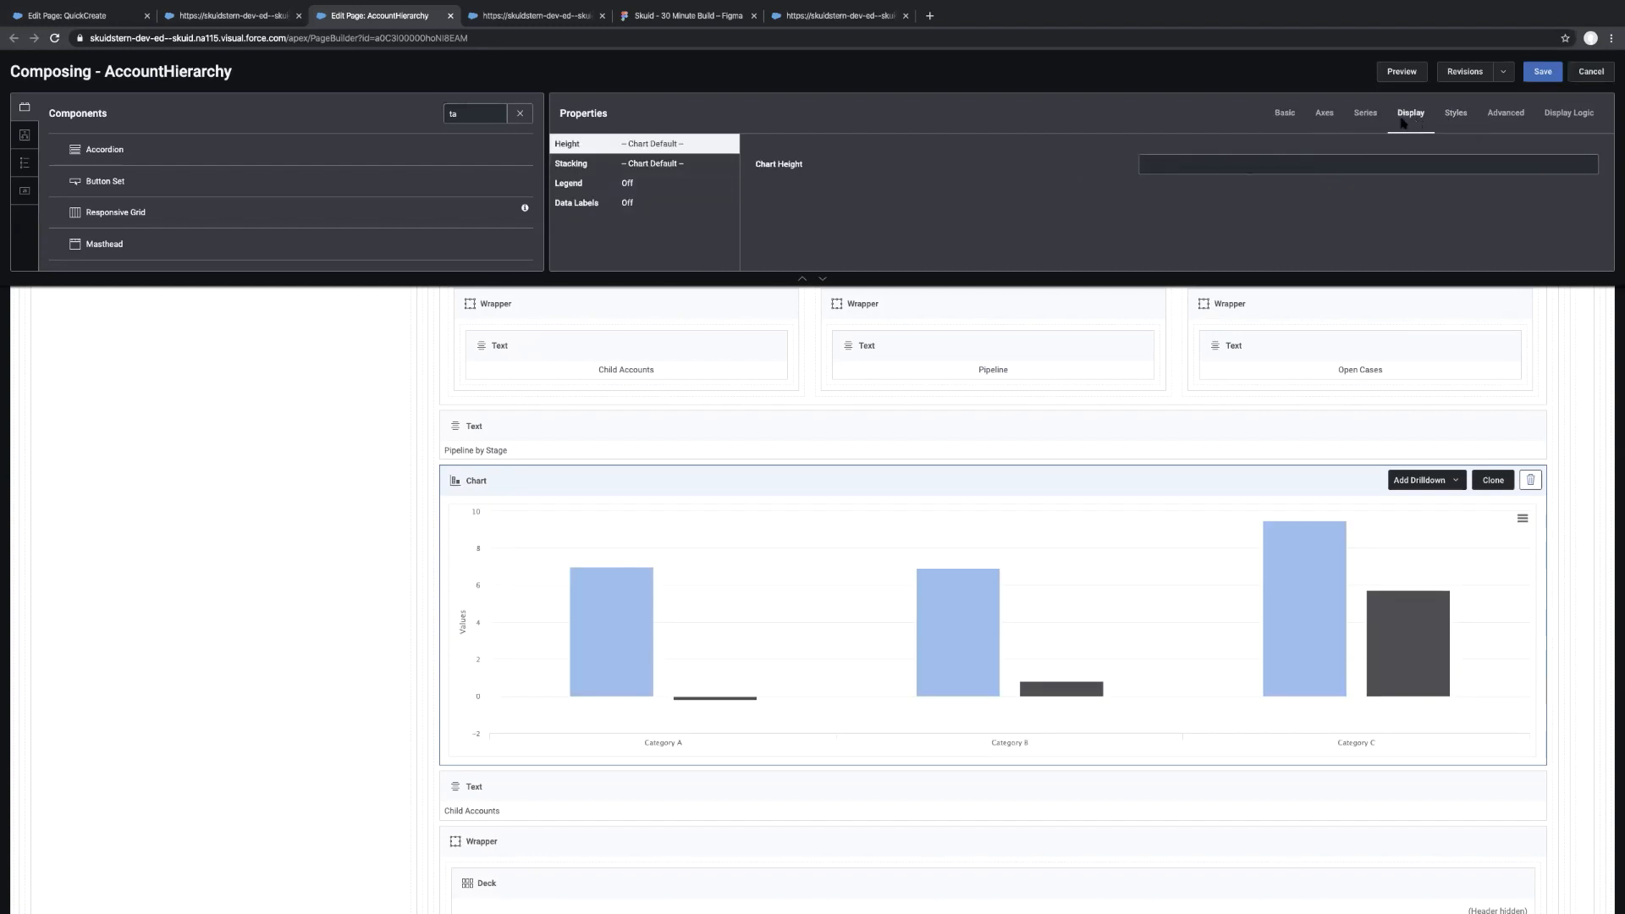
{"action": "left_click", "coordinate": [665, 167]}
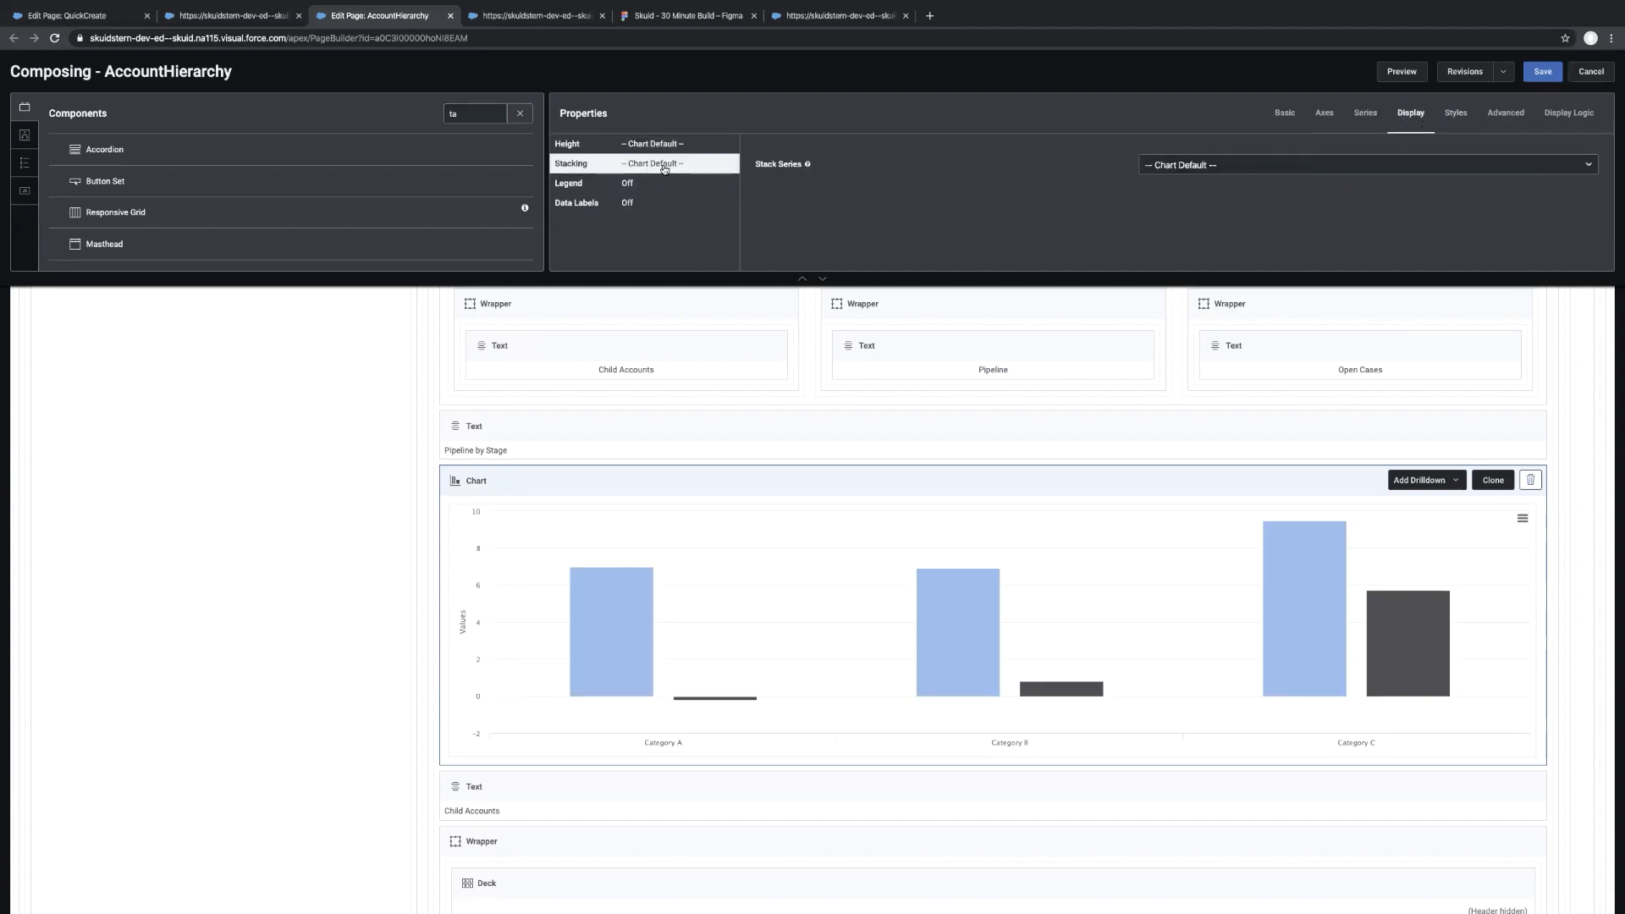
{"action": "left_click", "coordinate": [1238, 172]}
{"action": "left_click", "coordinate": [1209, 181]}
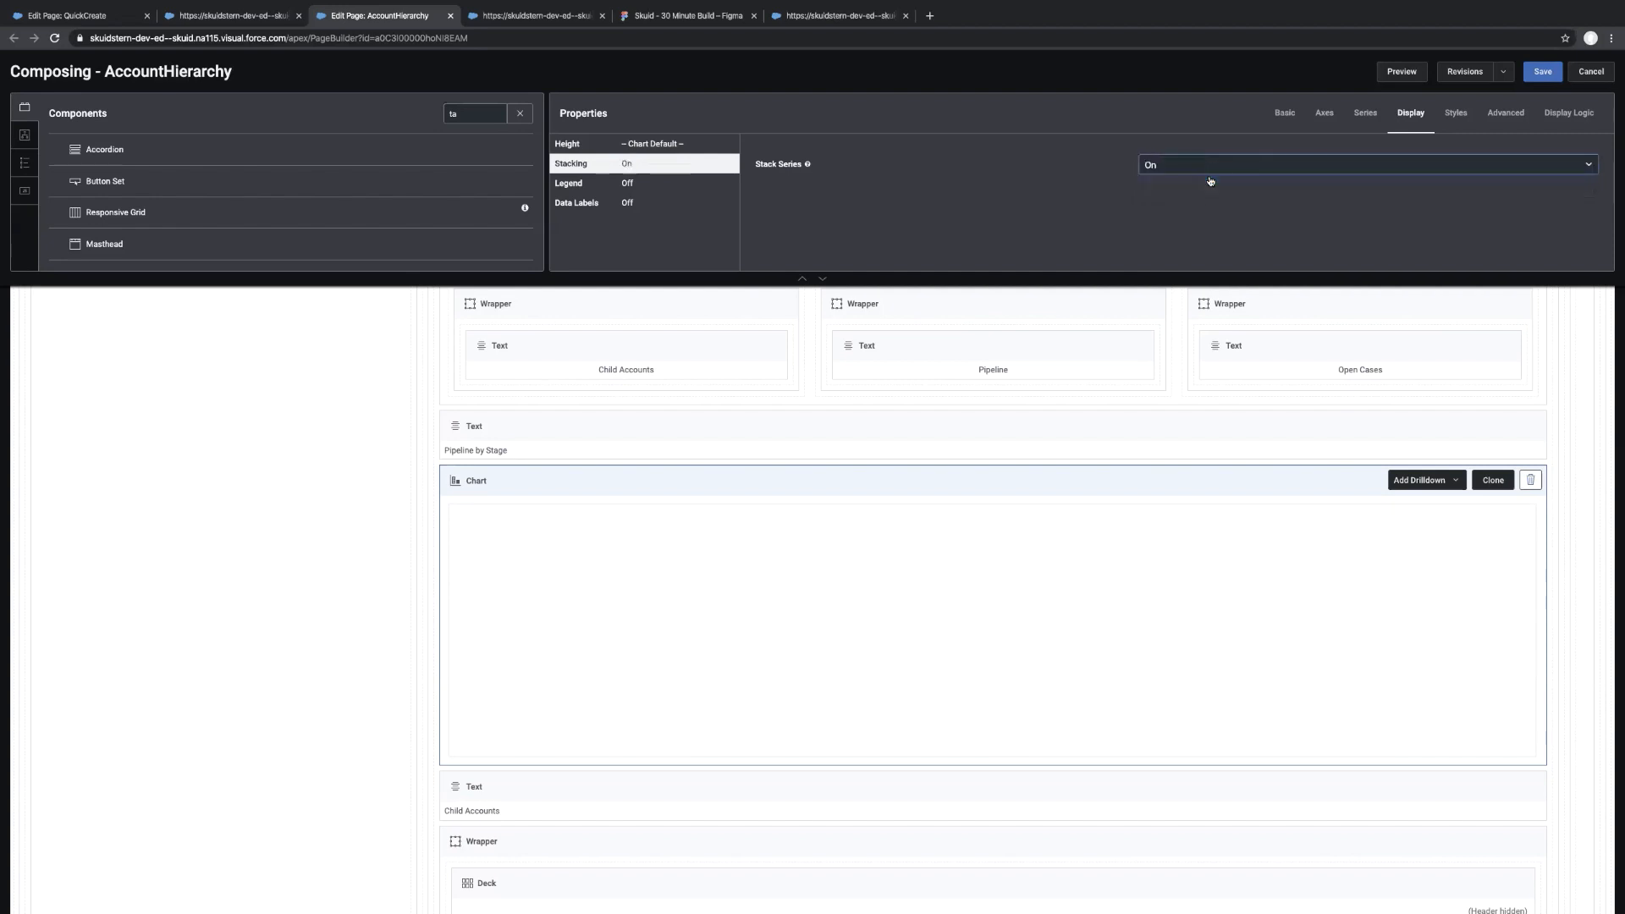
{"action": "left_click", "coordinate": [1543, 73]}
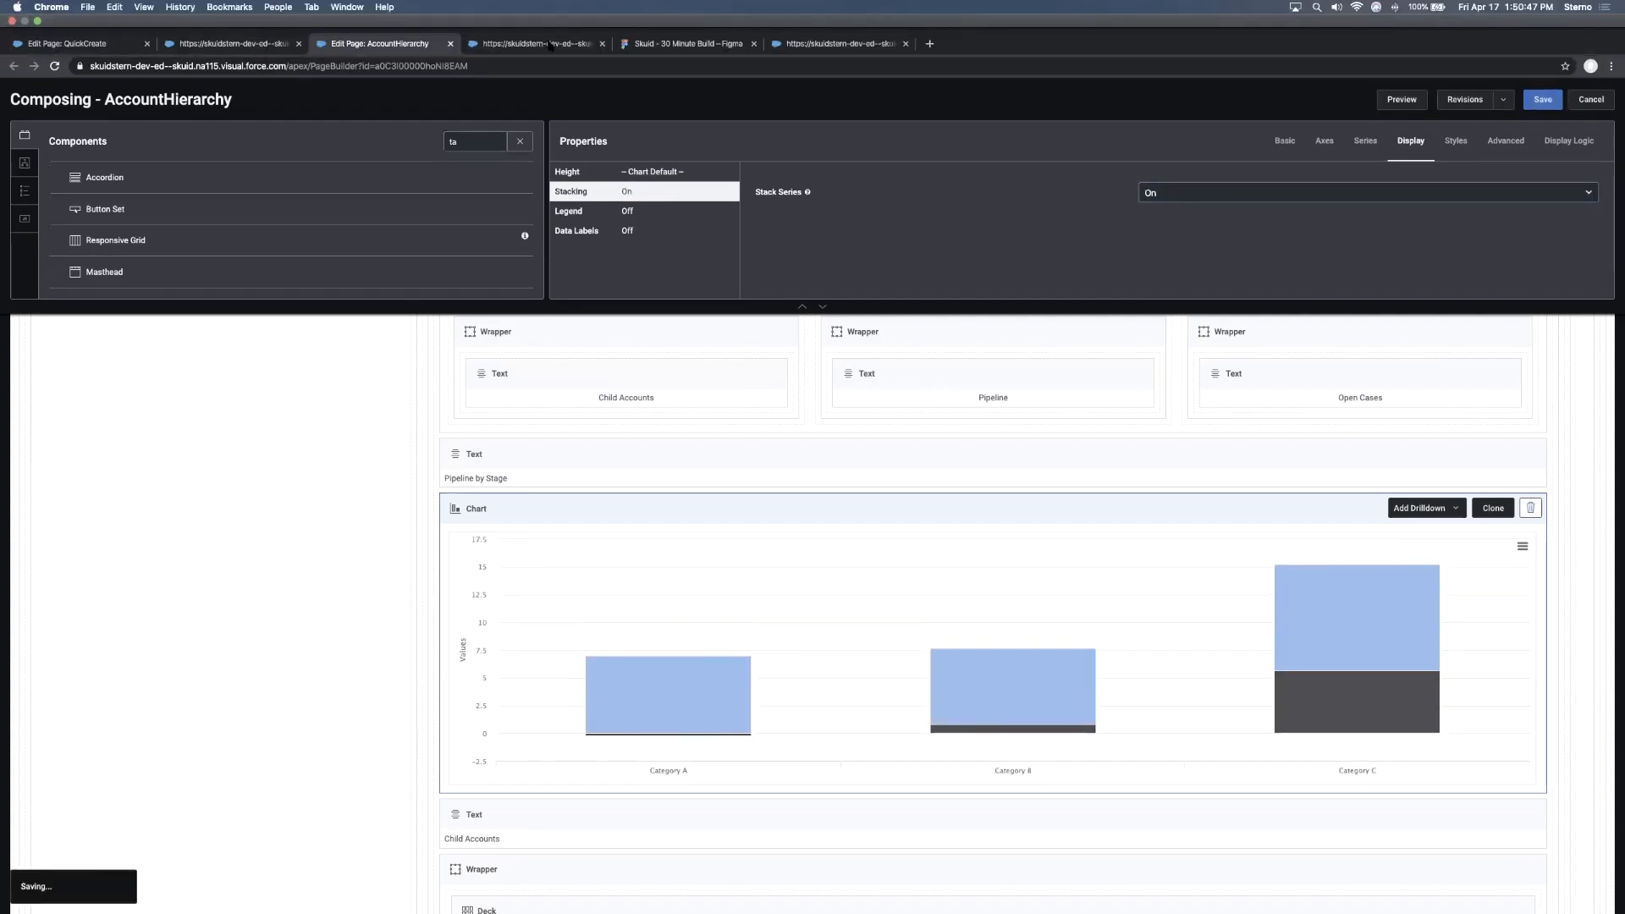
Reload the live page and check the Opp Details drill-downs of Nautilus Corp's Proposal/Price Quote and Value Proposition columns
{"action": "left_click", "coordinate": [548, 47]}
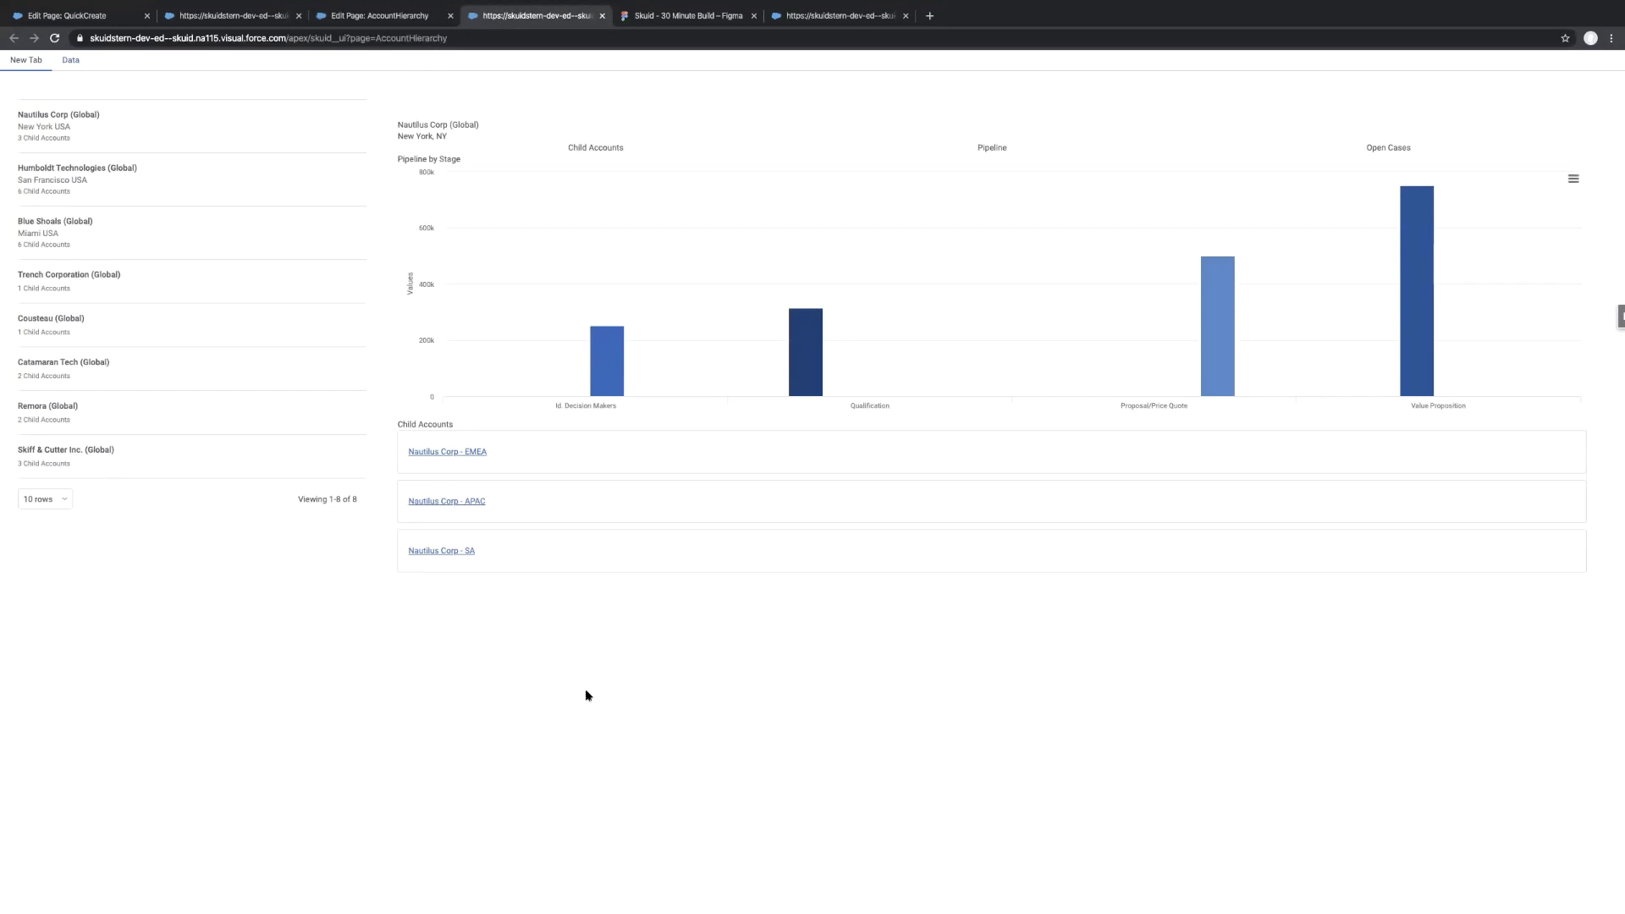
{"action": "key", "text": "super+r"}
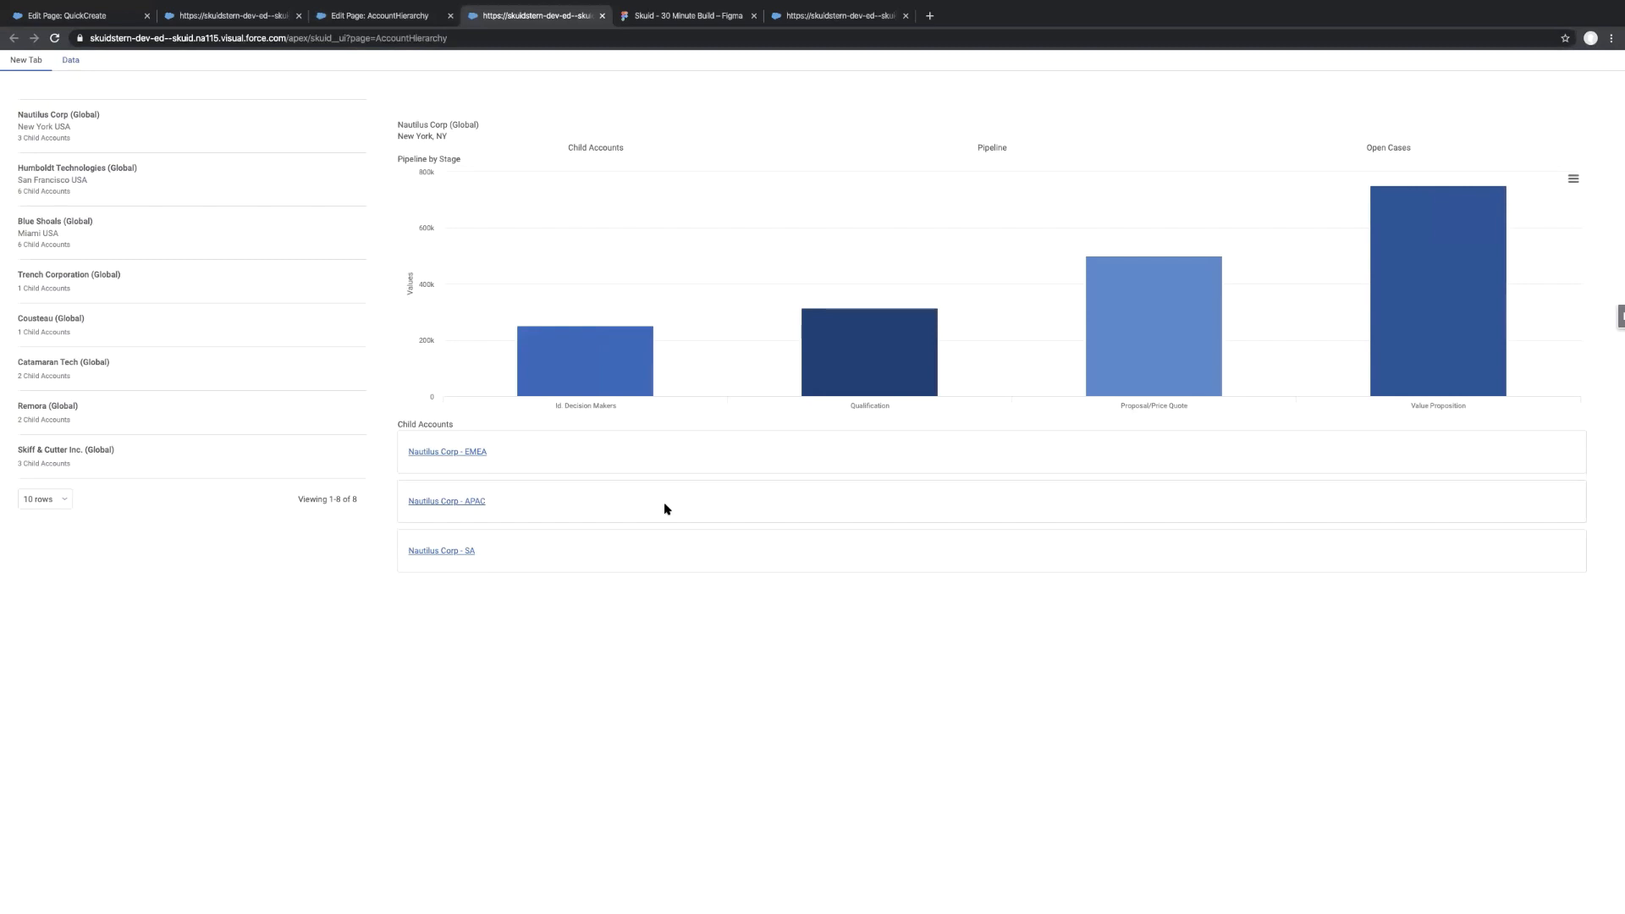
{"action": "left_click", "coordinate": [1178, 343]}
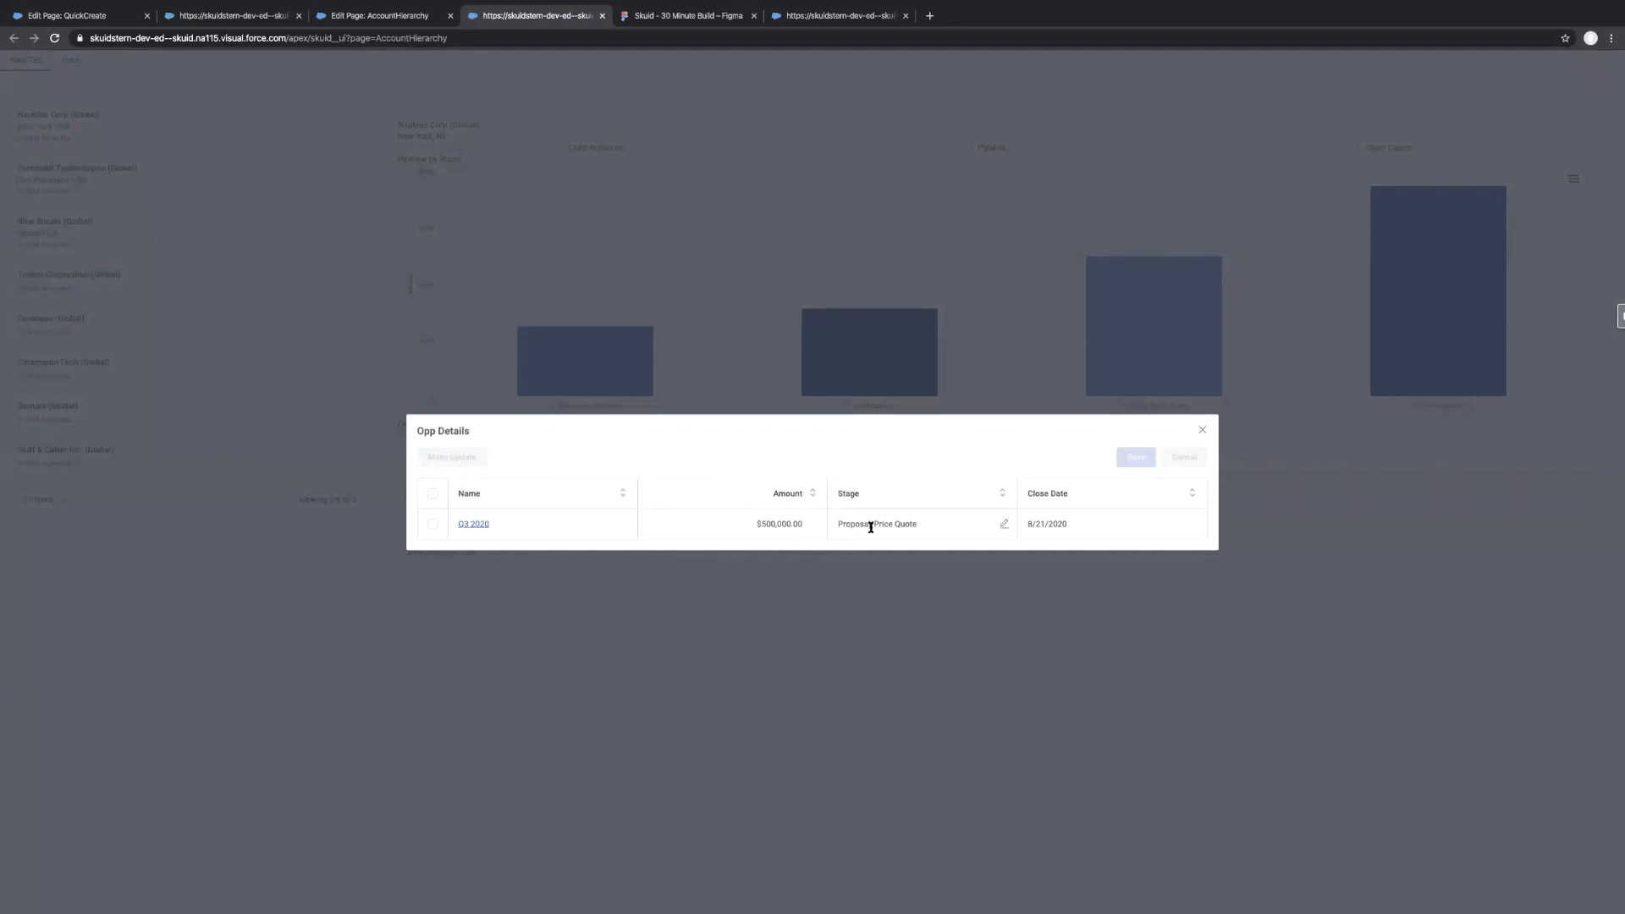
{"action": "left_click", "coordinate": [1202, 430]}
{"action": "left_click", "coordinate": [1429, 305]}
{"action": "left_click", "coordinate": [1201, 430]}
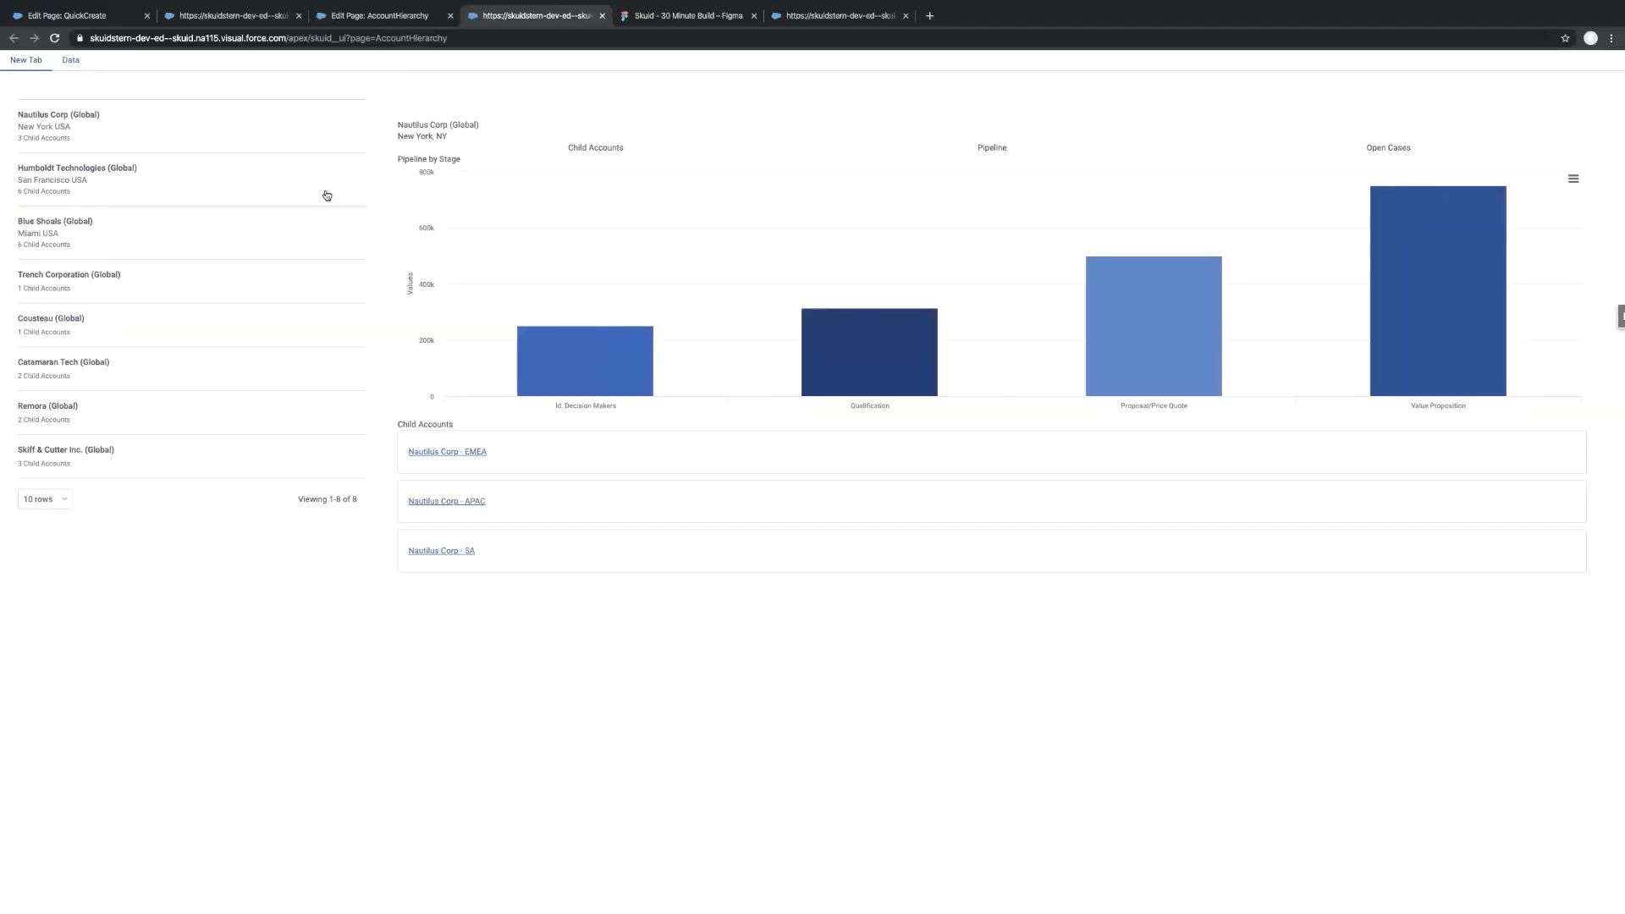
Switch to the Humboldt Technologies (Global) account and check the Opp Details drill-down of its Proposal/Price Quote column
{"action": "left_click", "coordinate": [266, 195]}
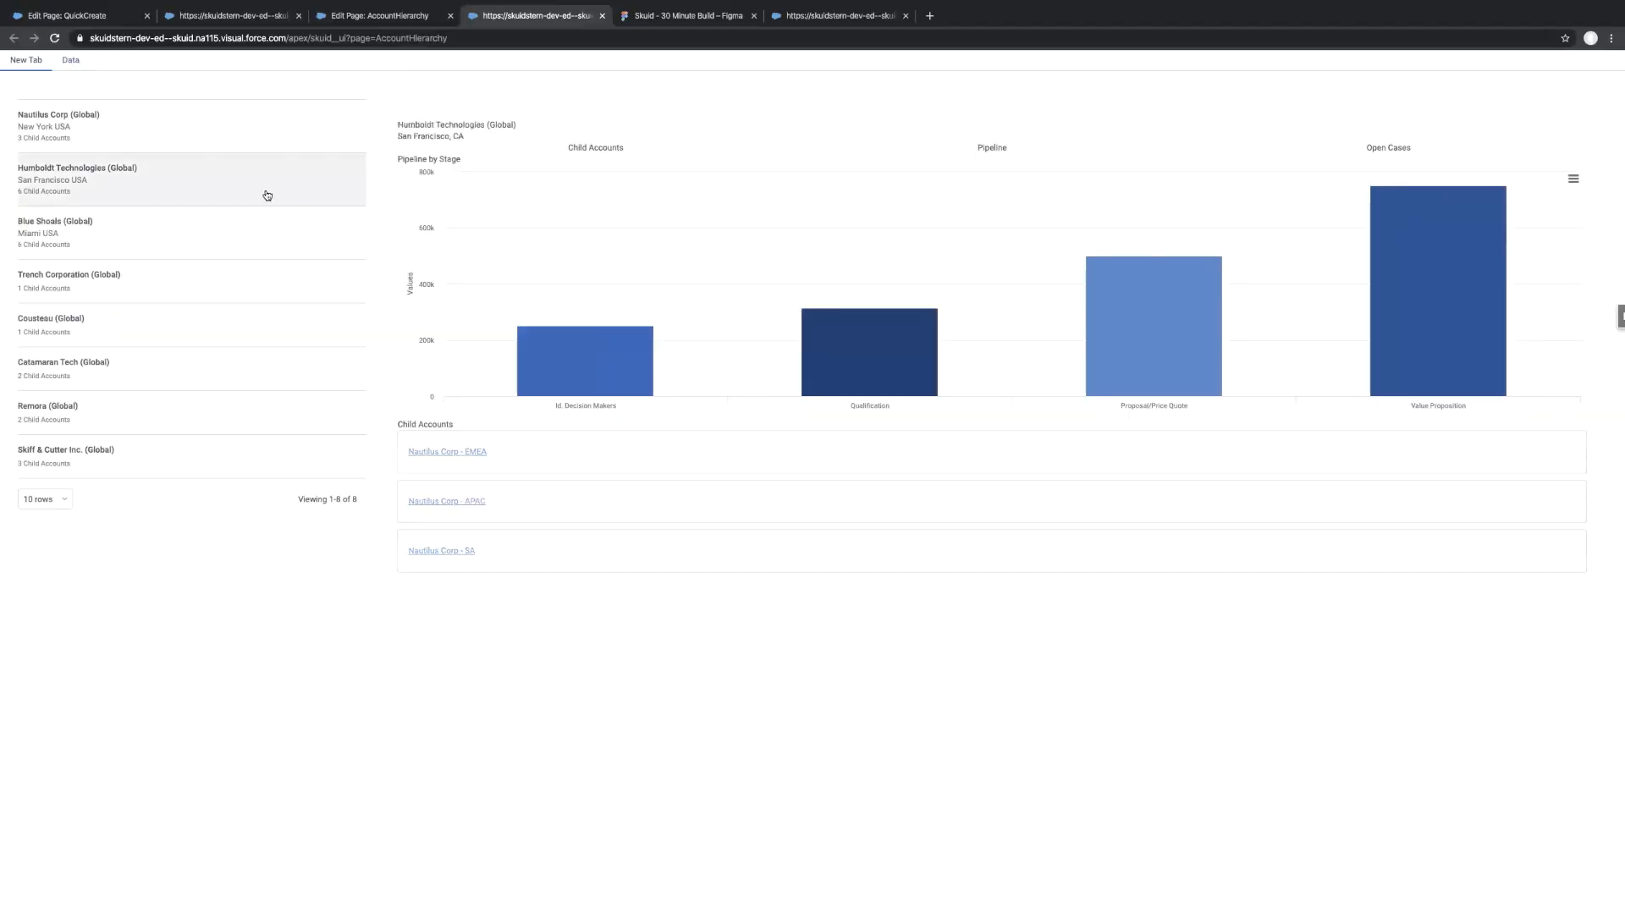
{"action": "left_click", "coordinate": [620, 318]}
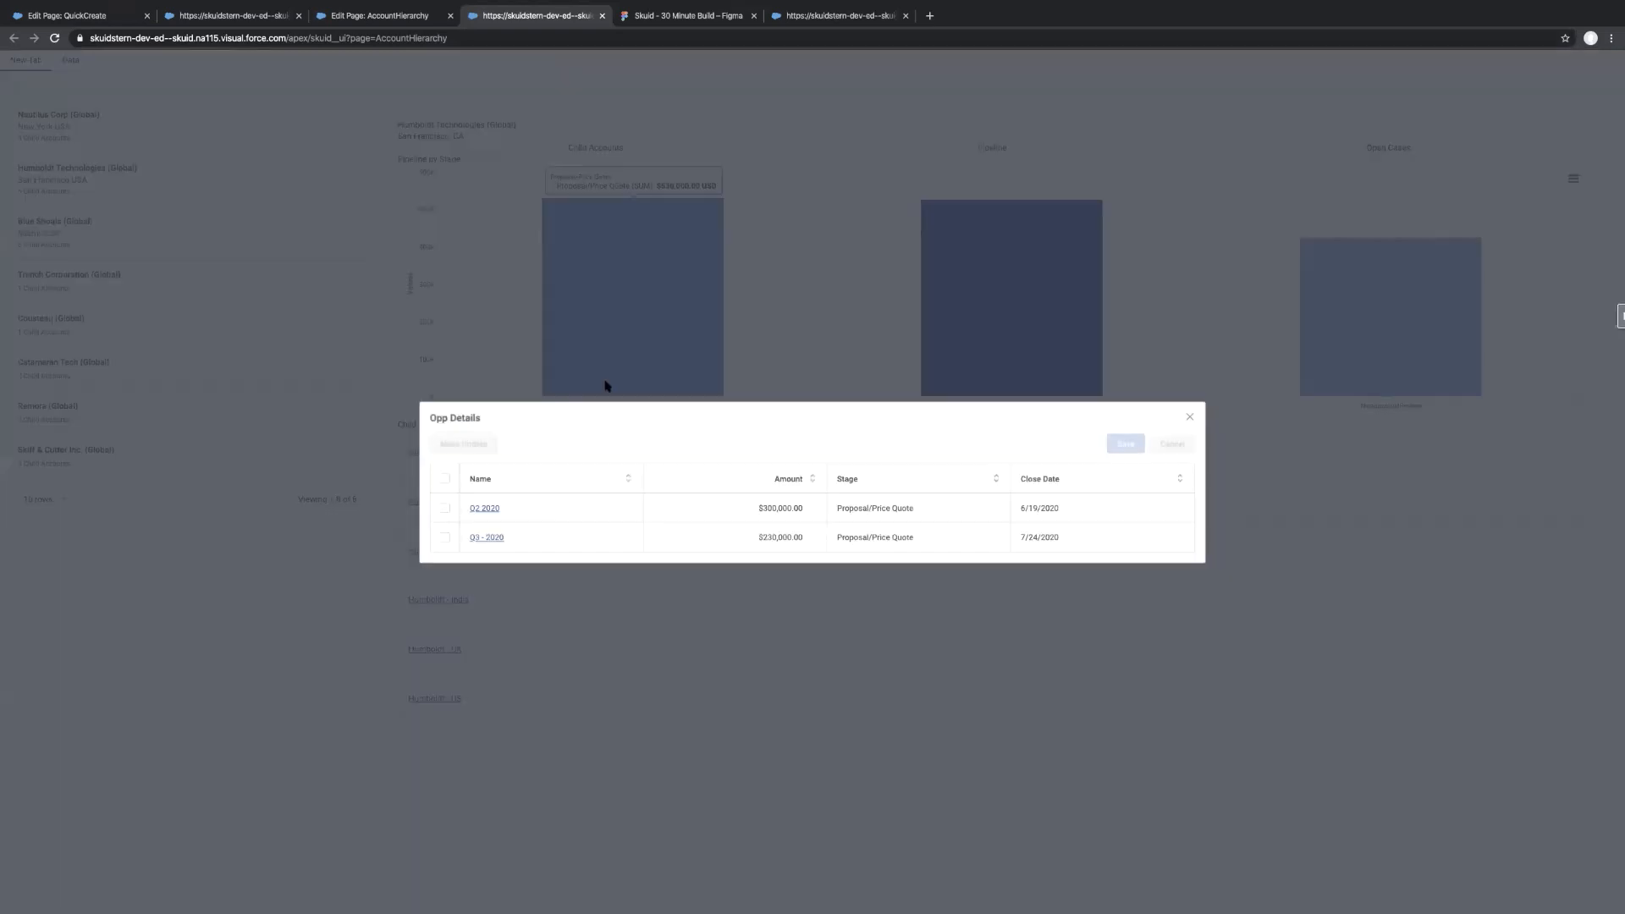
{"action": "left_click", "coordinate": [1204, 415]}
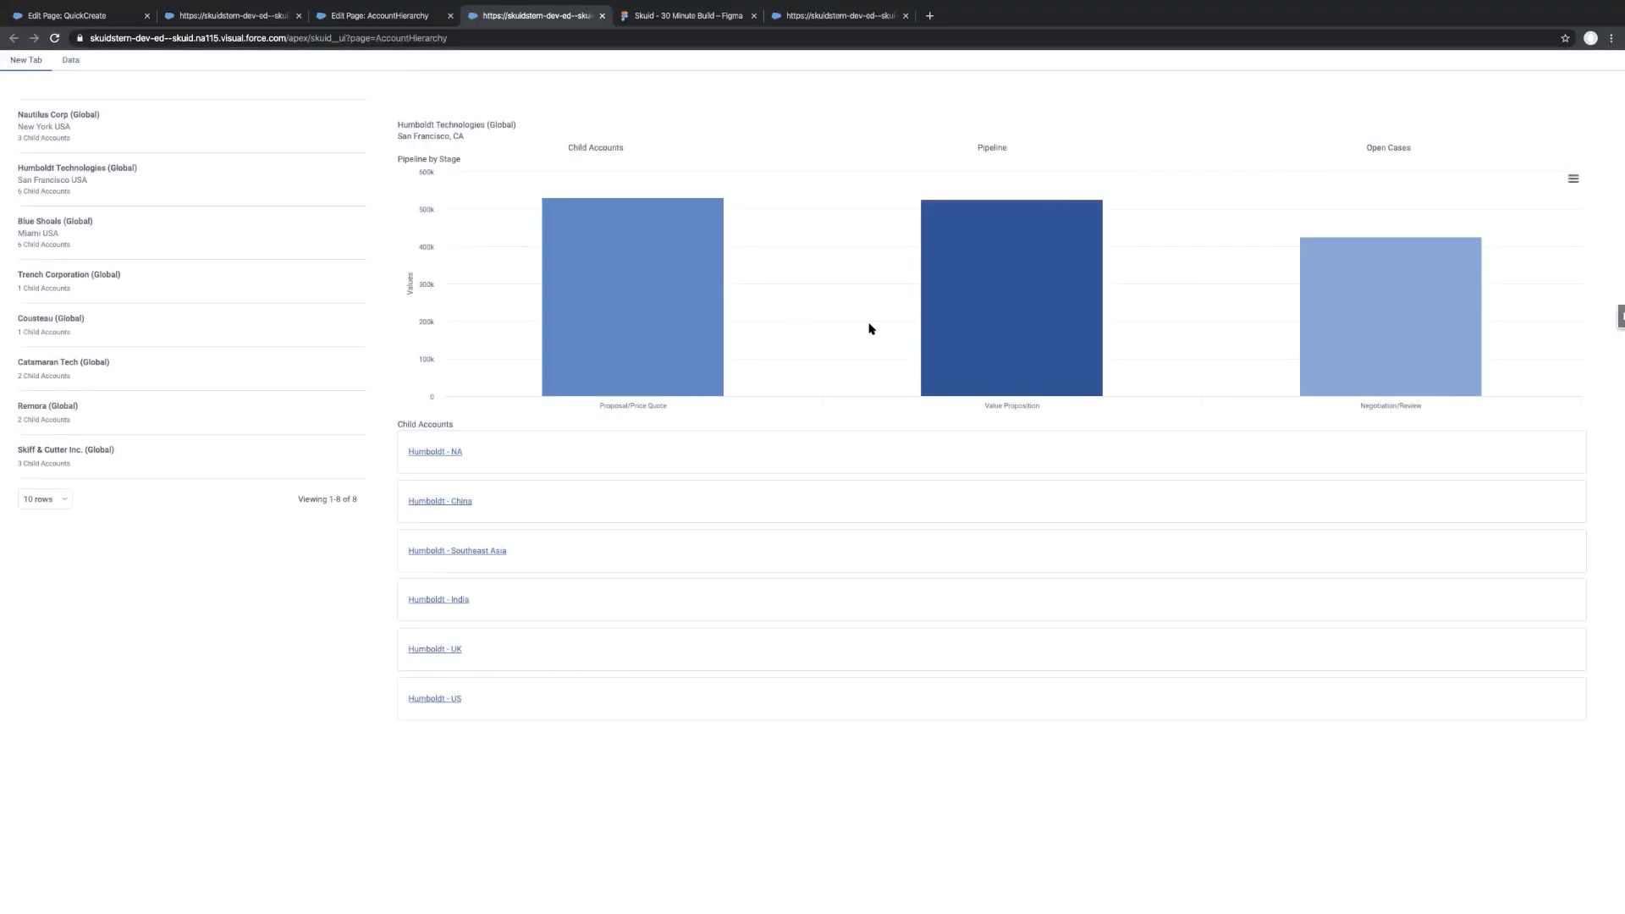
From Humboldt's Proposal/Price Quote column, open the opportunity details and set the Q2 2020 opportunity's stage to Negotiation/Review
{"action": "left_click", "coordinate": [650, 323]}
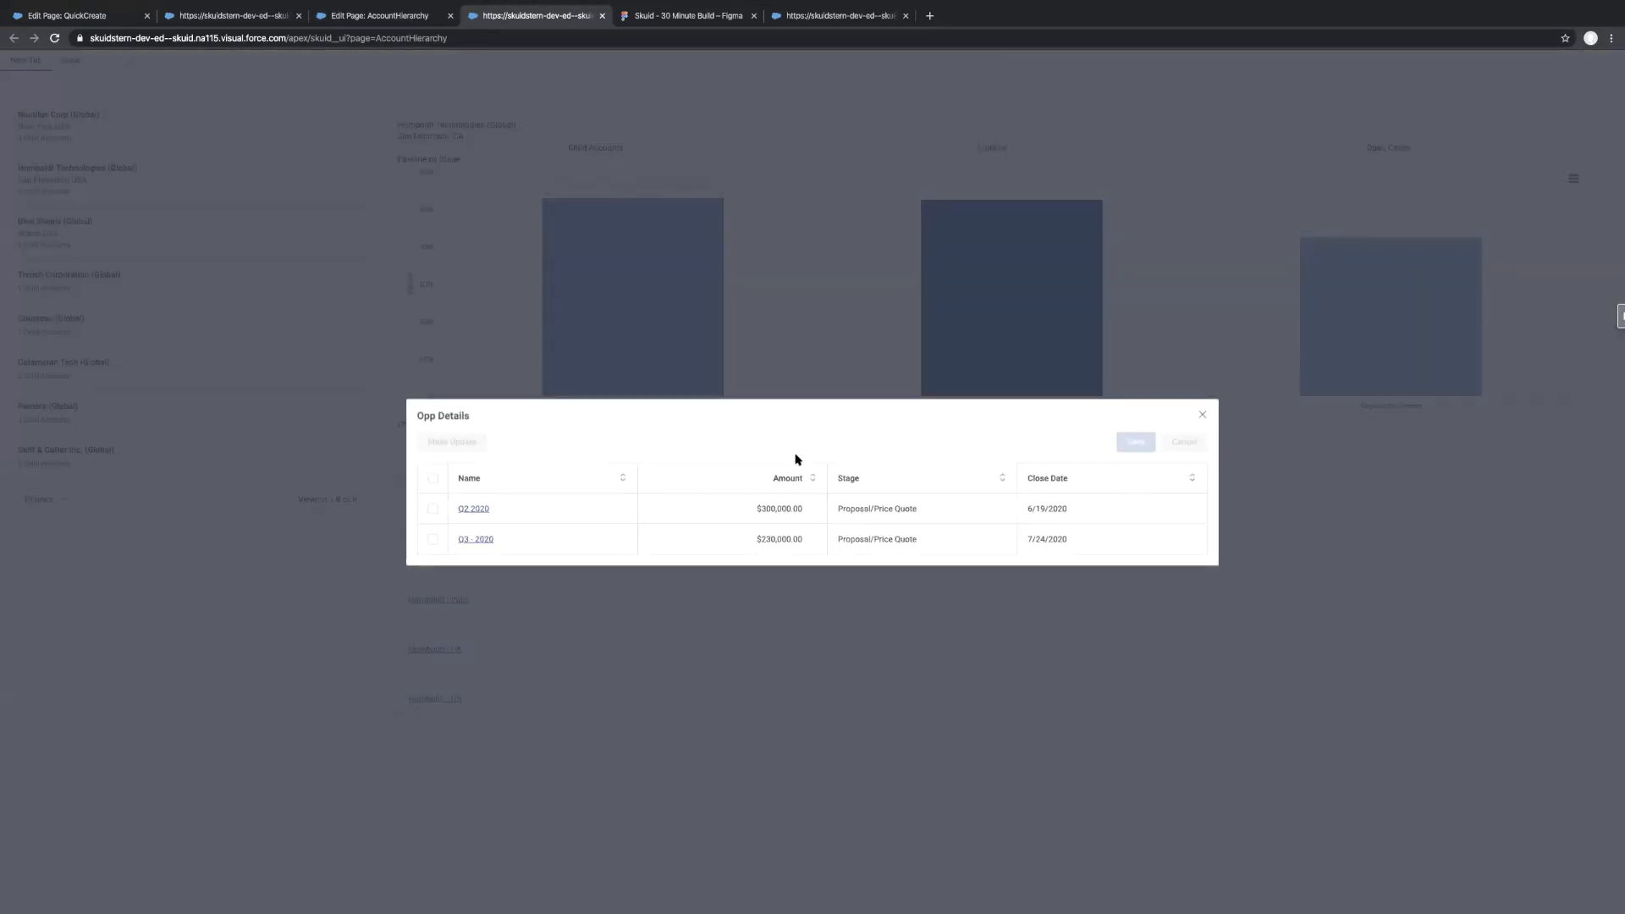
{"action": "left_click", "coordinate": [980, 518]}
{"action": "left_click", "coordinate": [983, 513]}
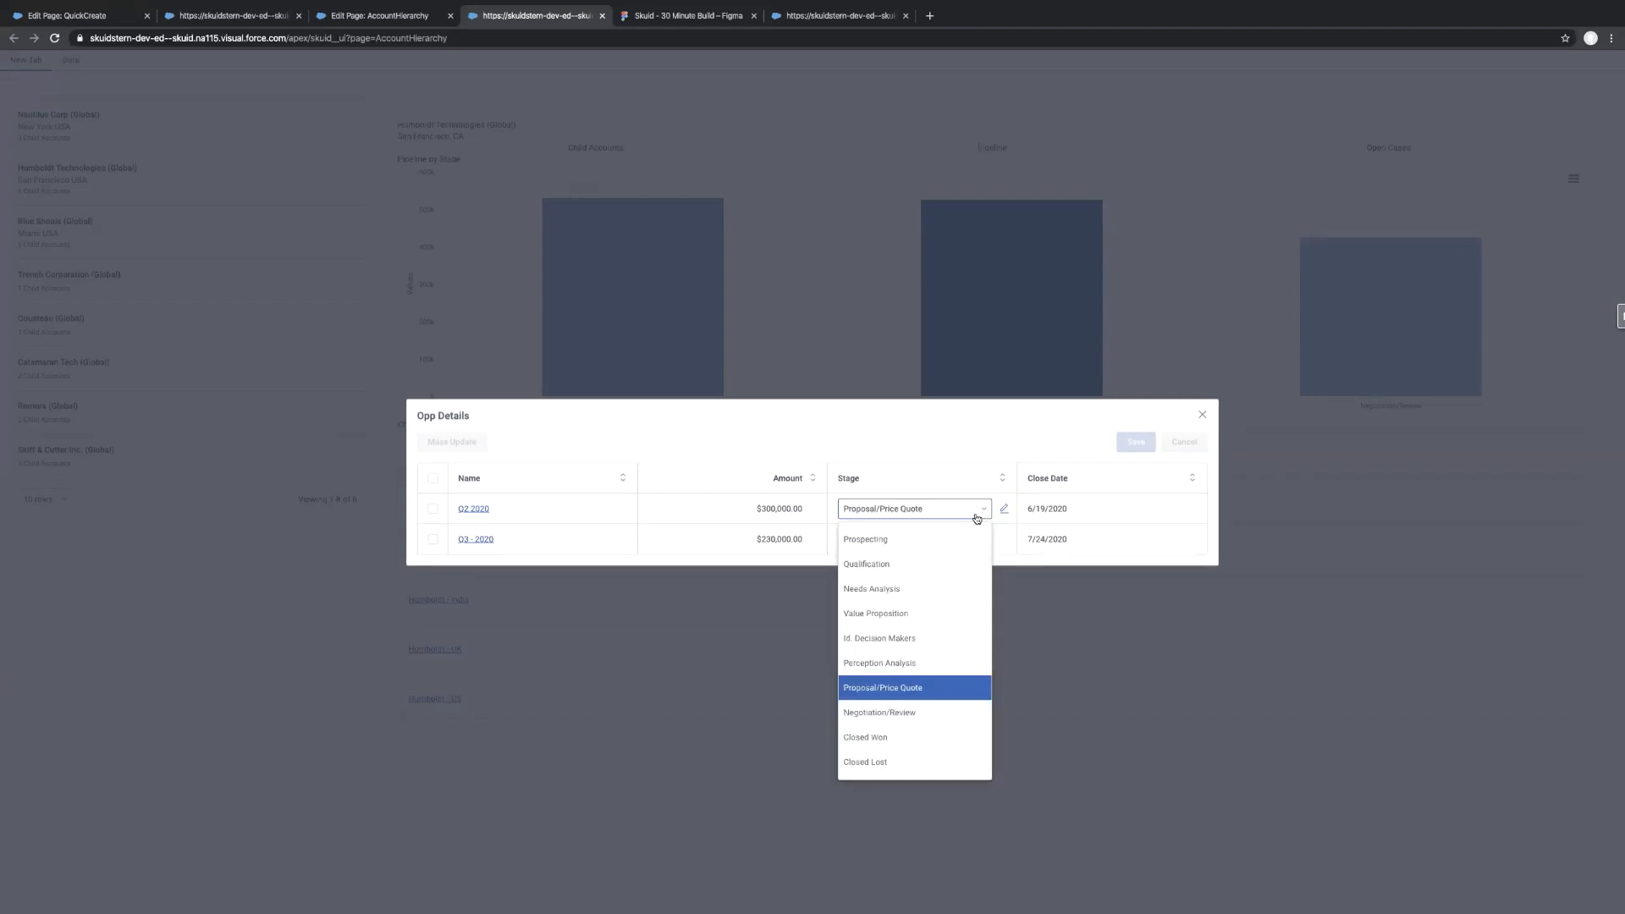
{"action": "left_click", "coordinate": [916, 715]}
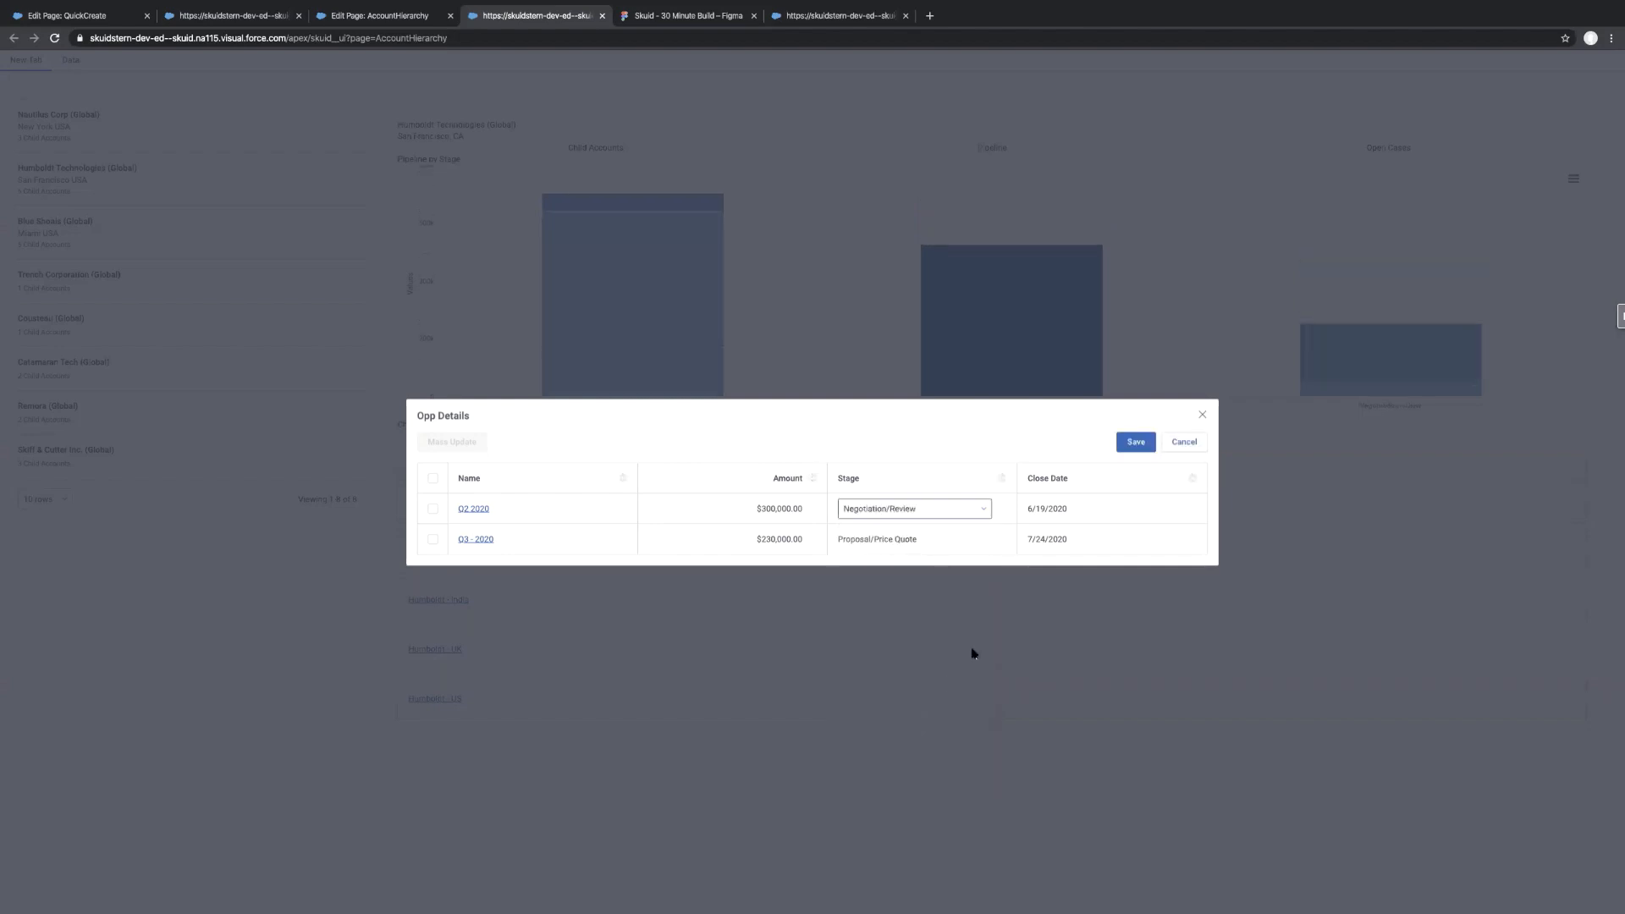
Save Humboldt's Q2 2020 stage change and check the Opp Details drill-down of its Negotiation/Review column
{"action": "left_click", "coordinate": [1136, 444]}
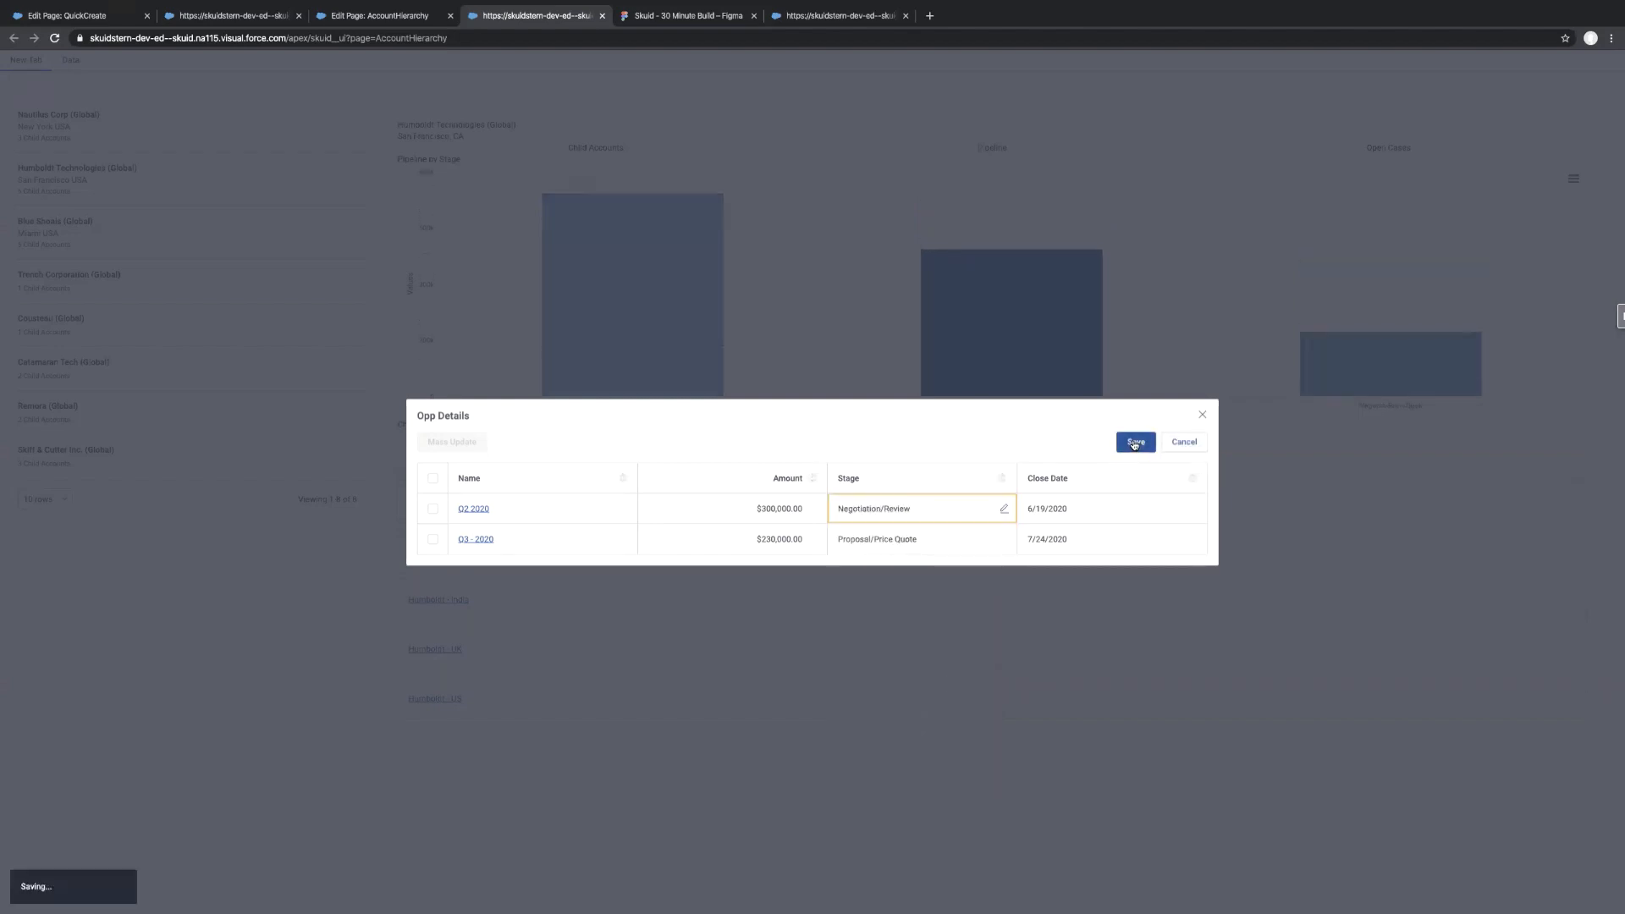
{"action": "left_click", "coordinate": [1201, 418]}
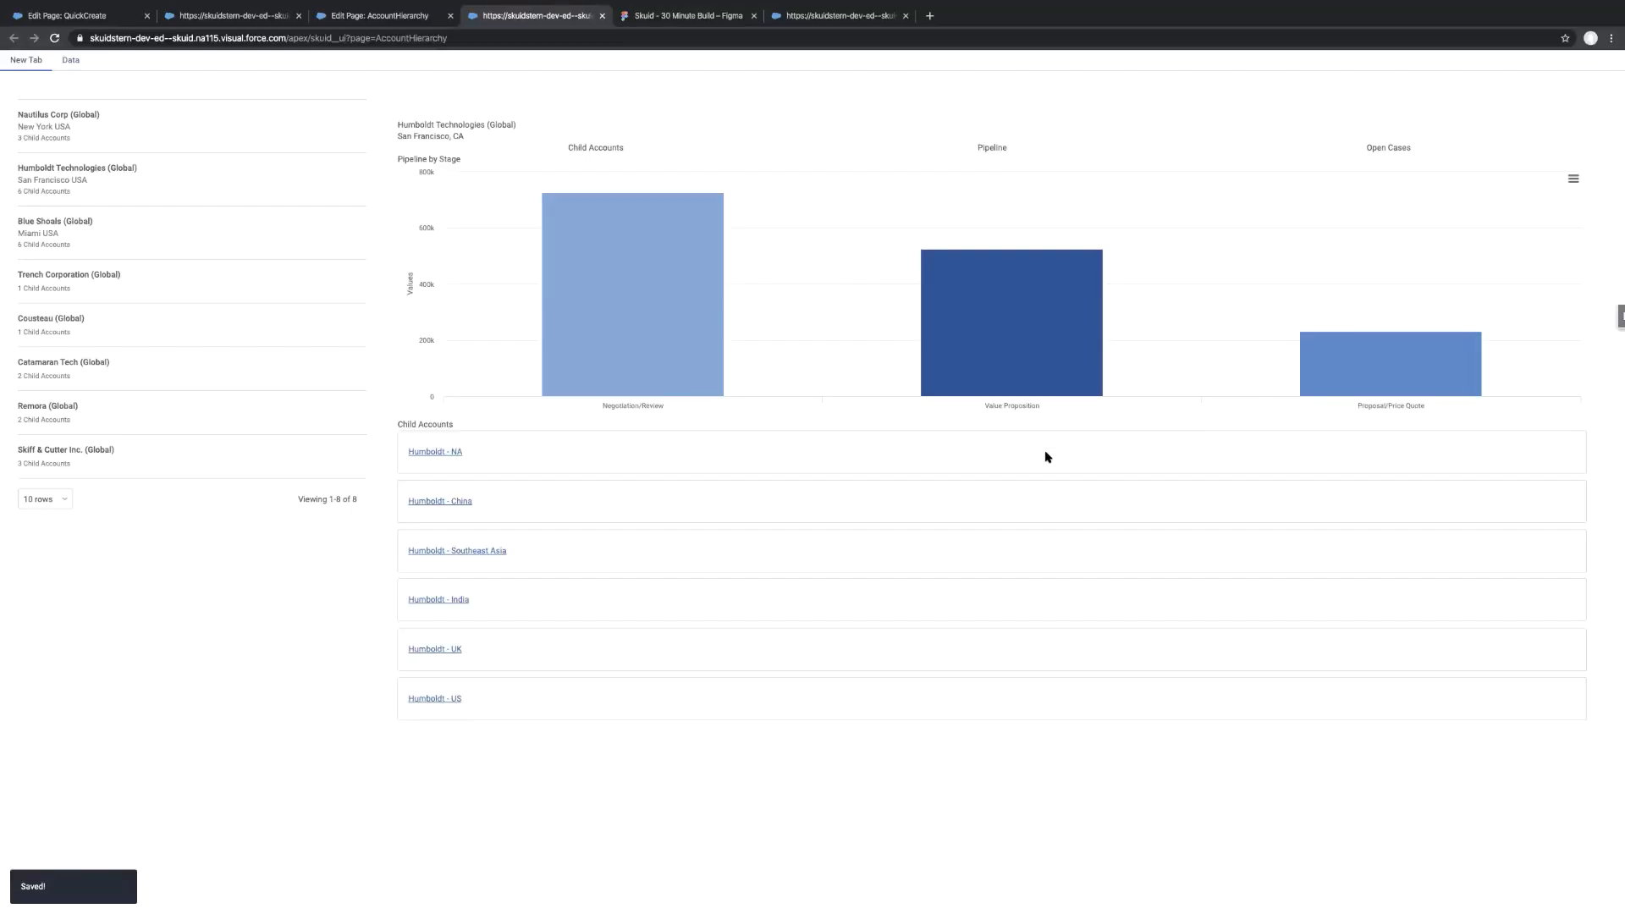
{"action": "left_click", "coordinate": [629, 329]}
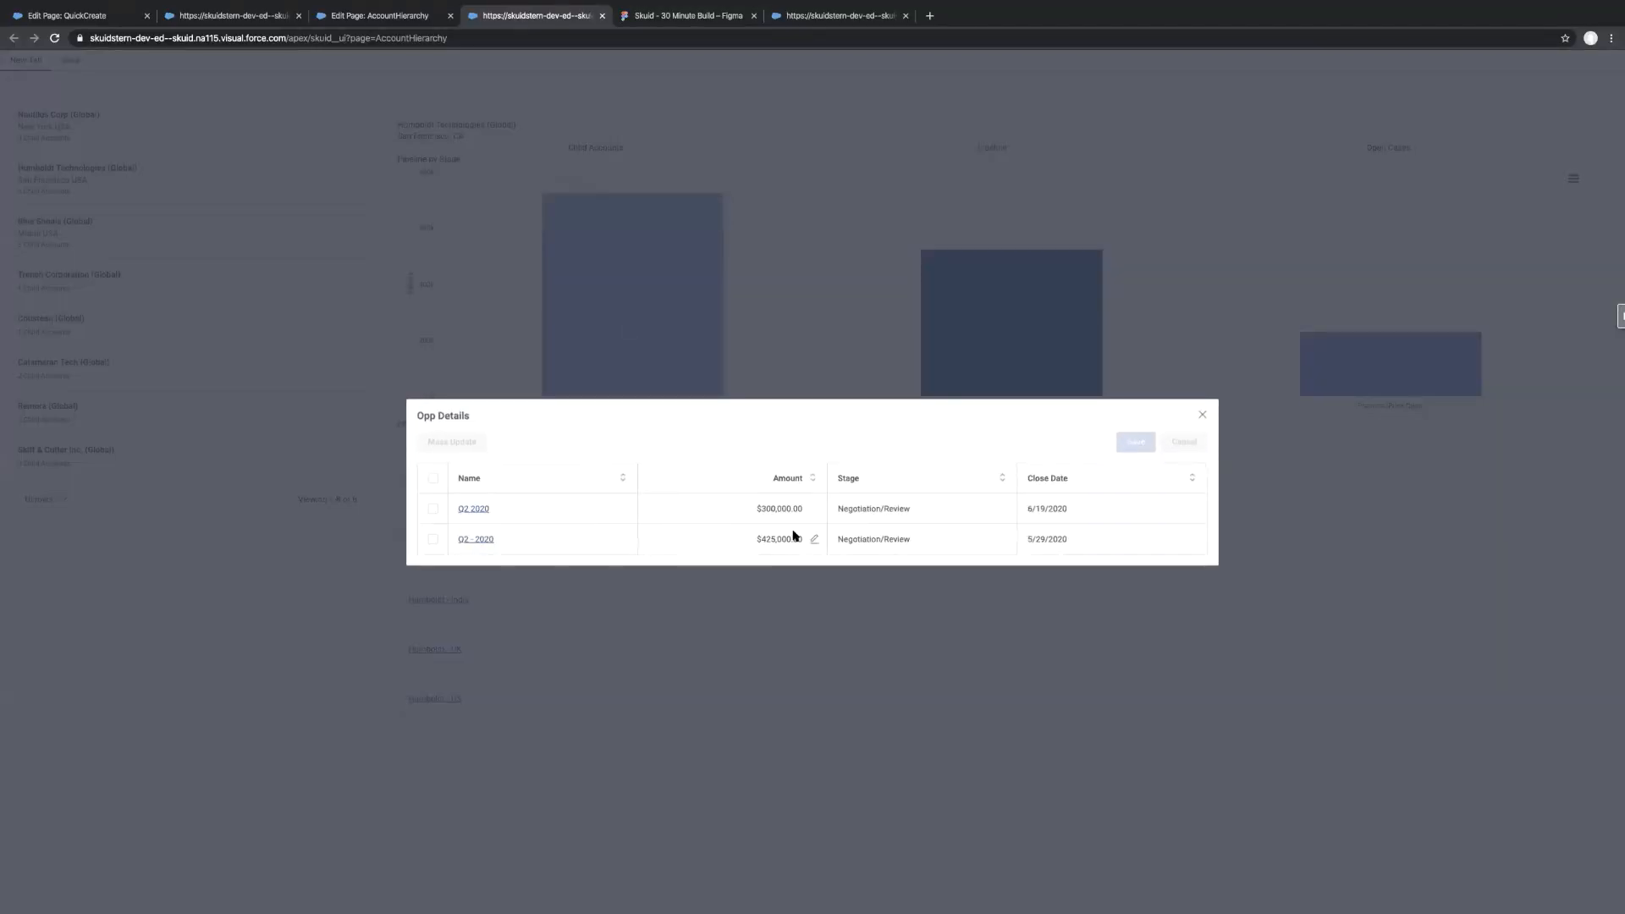
{"action": "left_click", "coordinate": [1201, 418]}
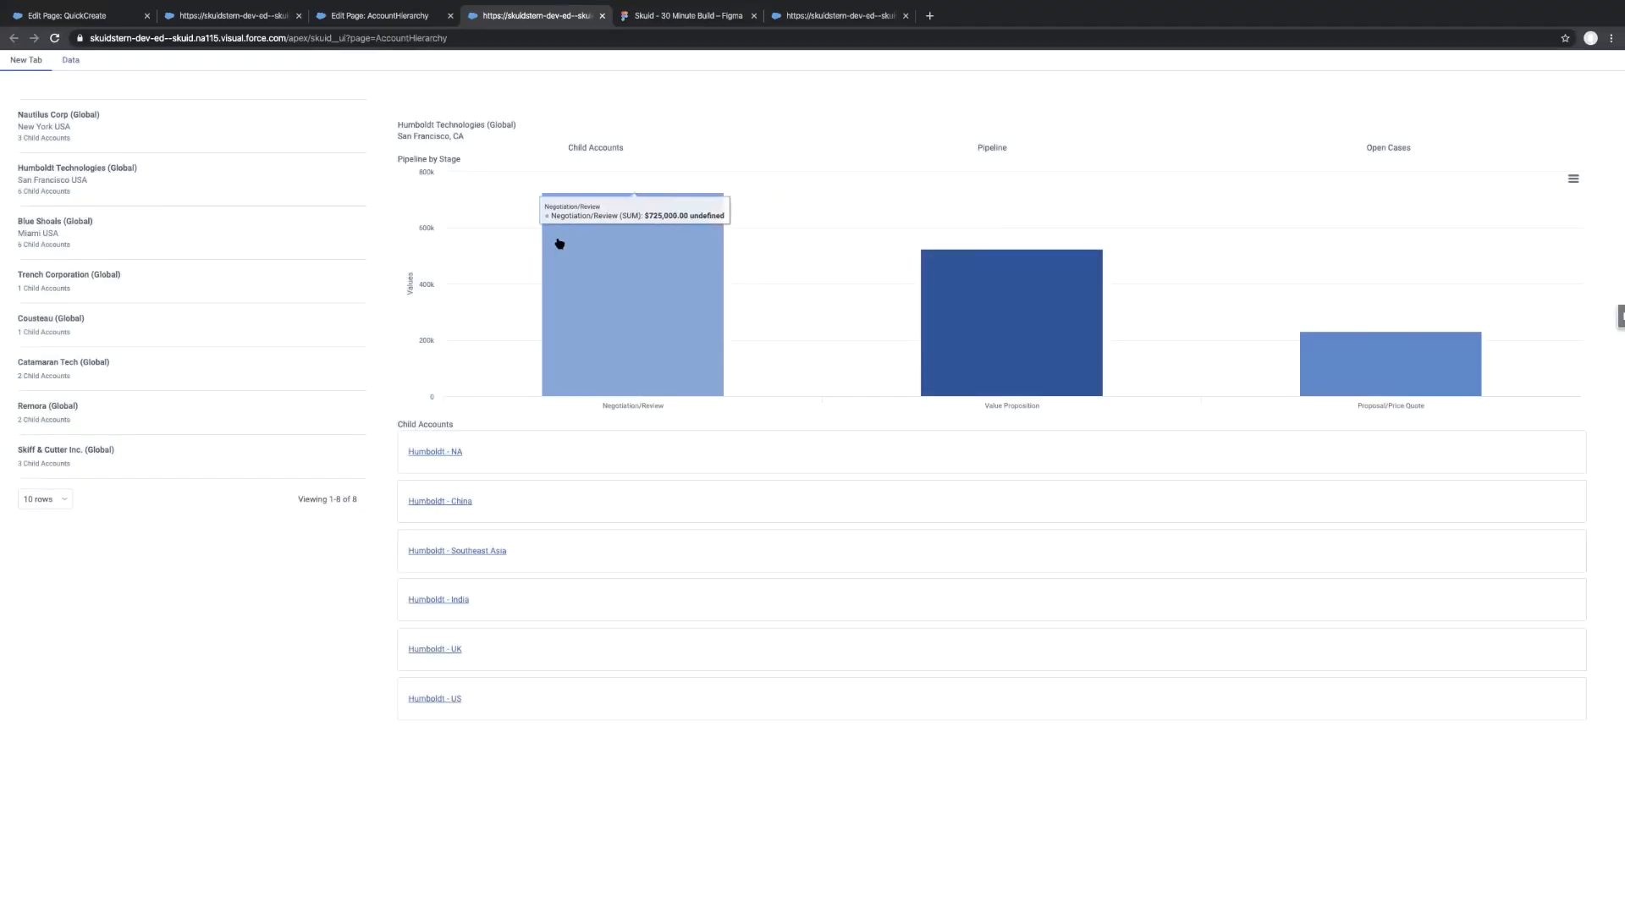
{"action": "left_click", "coordinate": [666, 306]}
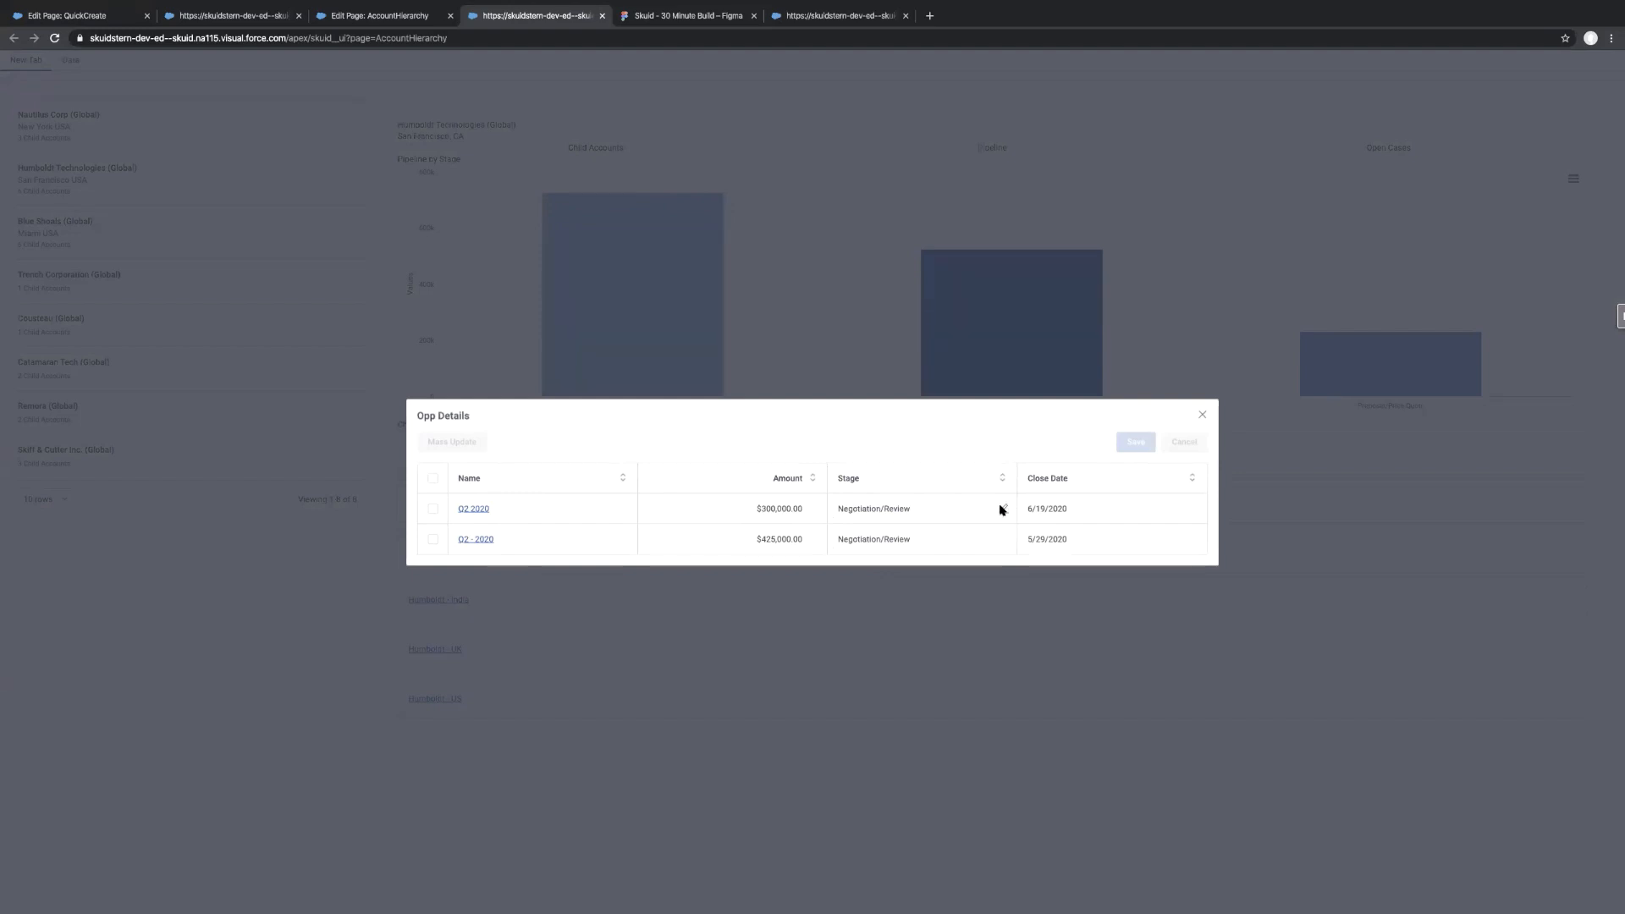
{"action": "left_click", "coordinate": [1203, 417]}
{"action": "mouse_move", "coordinate": [672, 339]}
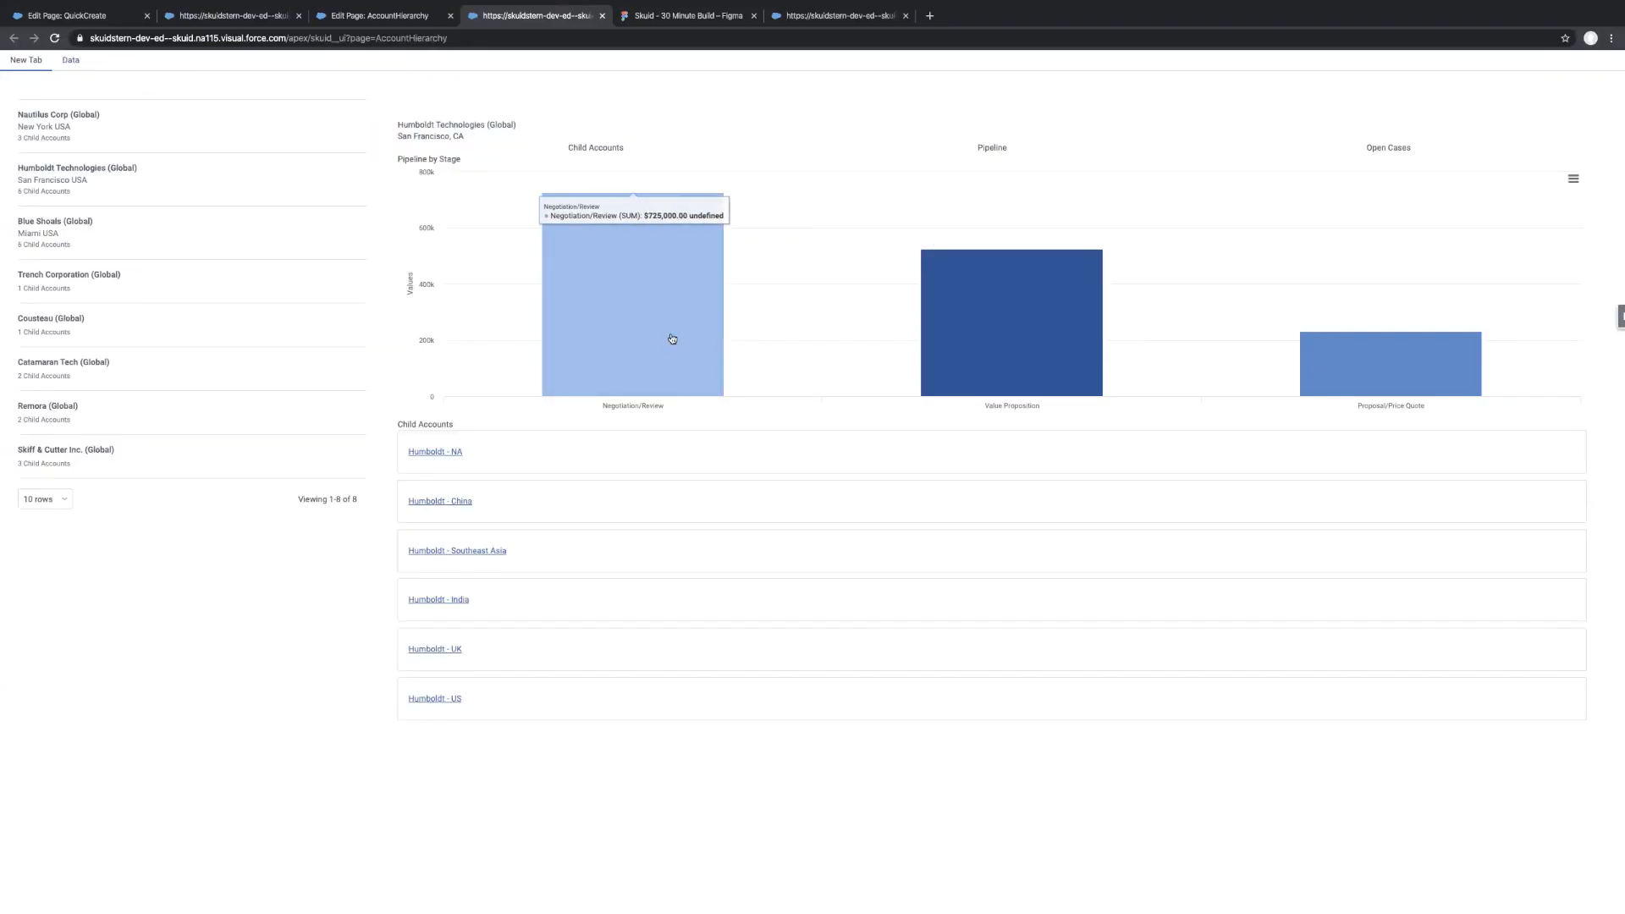
For Nautilus Corp (Global), set the Q2 2020 Qualification opportunity's stage to Value Proposition, save it, and check the Value Proposition drill-down
{"action": "left_click", "coordinate": [160, 141]}
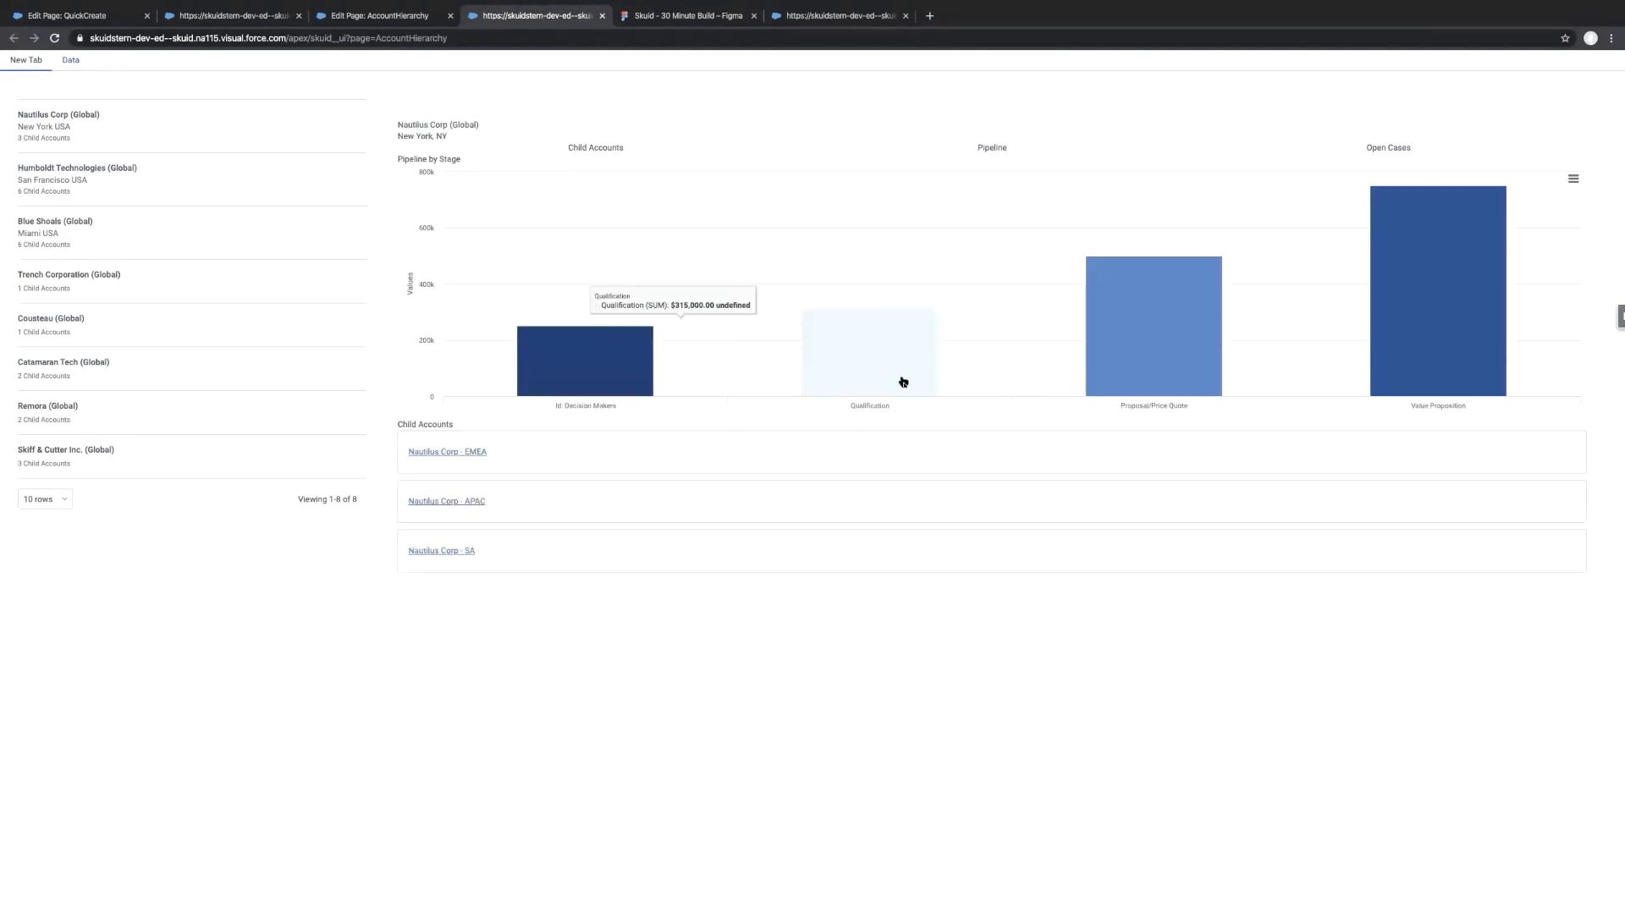
{"action": "left_click", "coordinate": [871, 372]}
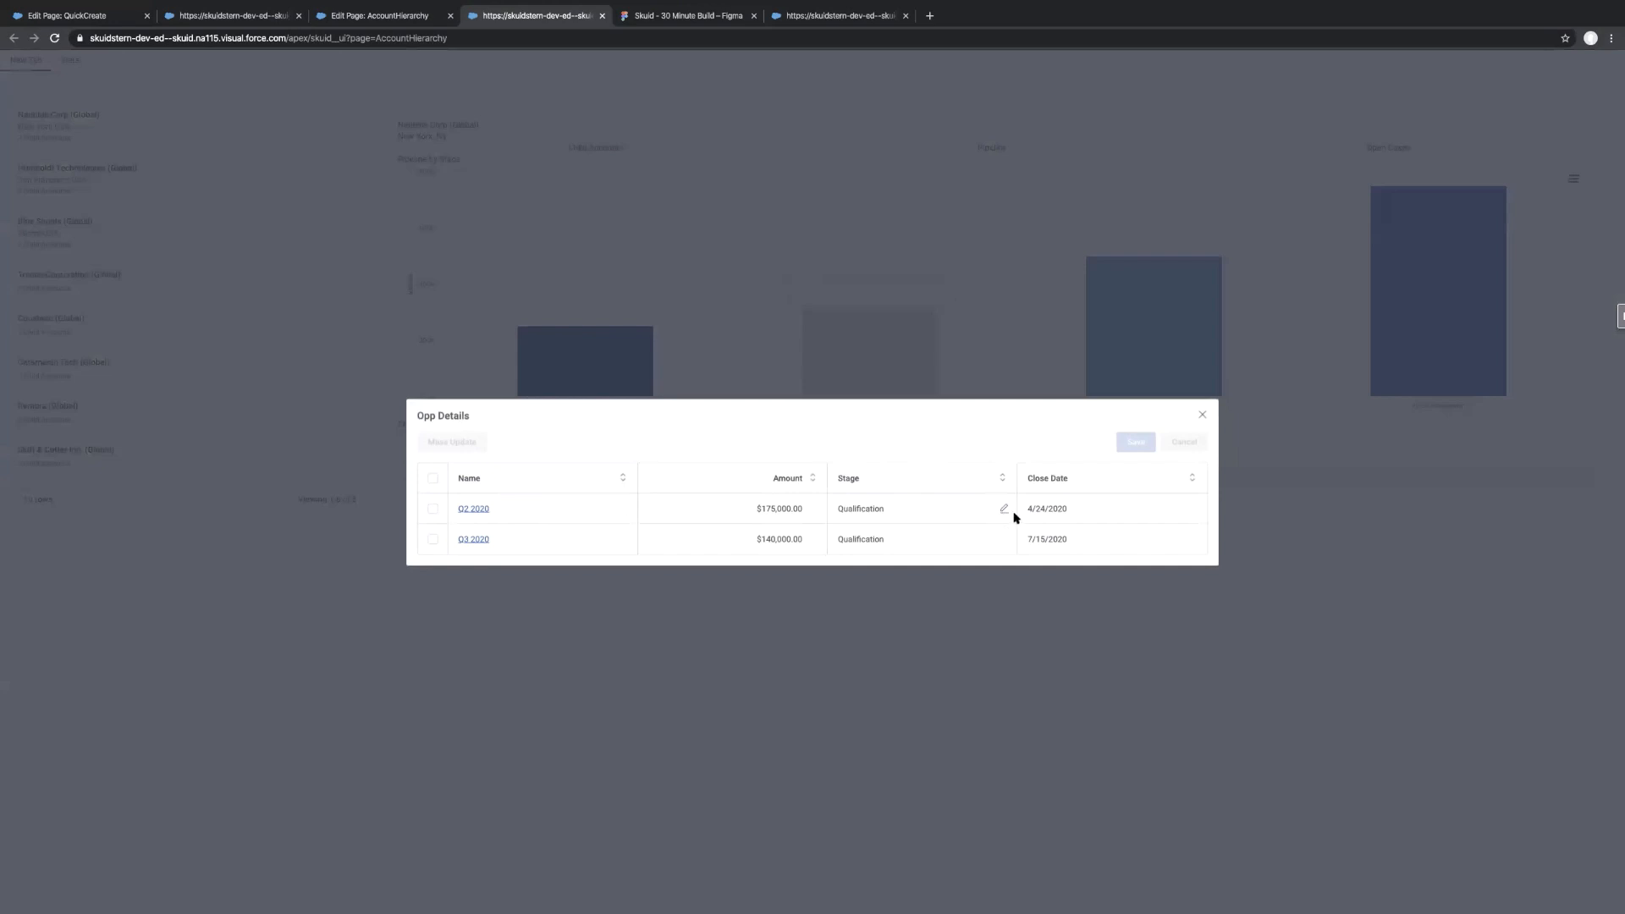
{"action": "left_click", "coordinate": [1005, 509]}
{"action": "left_click", "coordinate": [967, 512]}
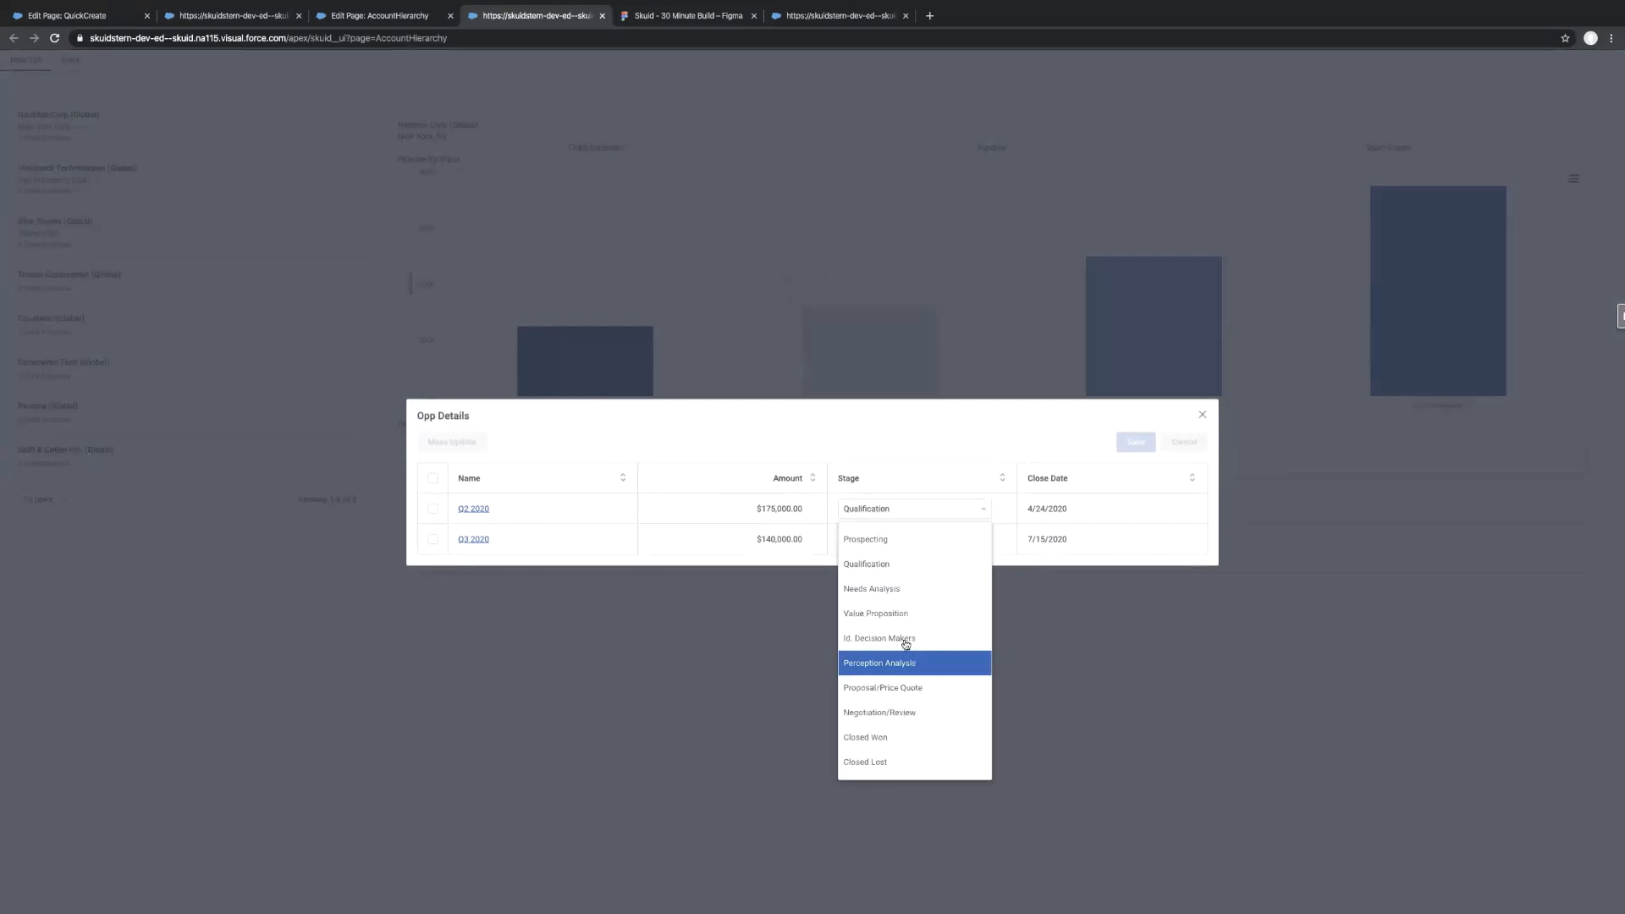
{"action": "left_click", "coordinate": [927, 614]}
{"action": "left_click", "coordinate": [1136, 442]}
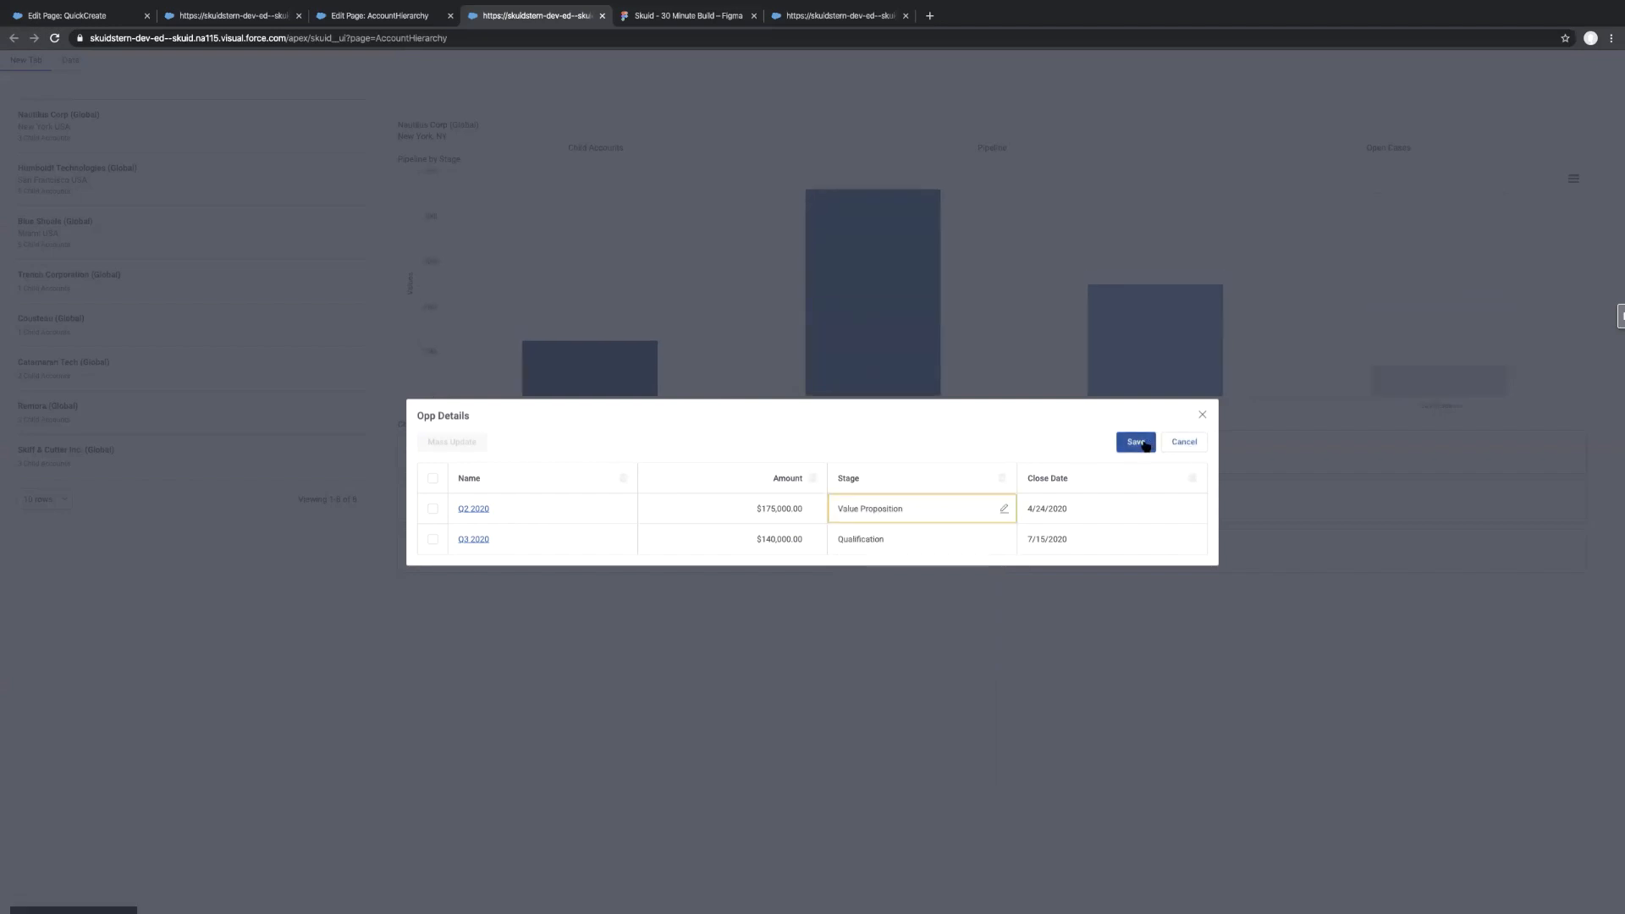
{"action": "left_click", "coordinate": [1203, 416]}
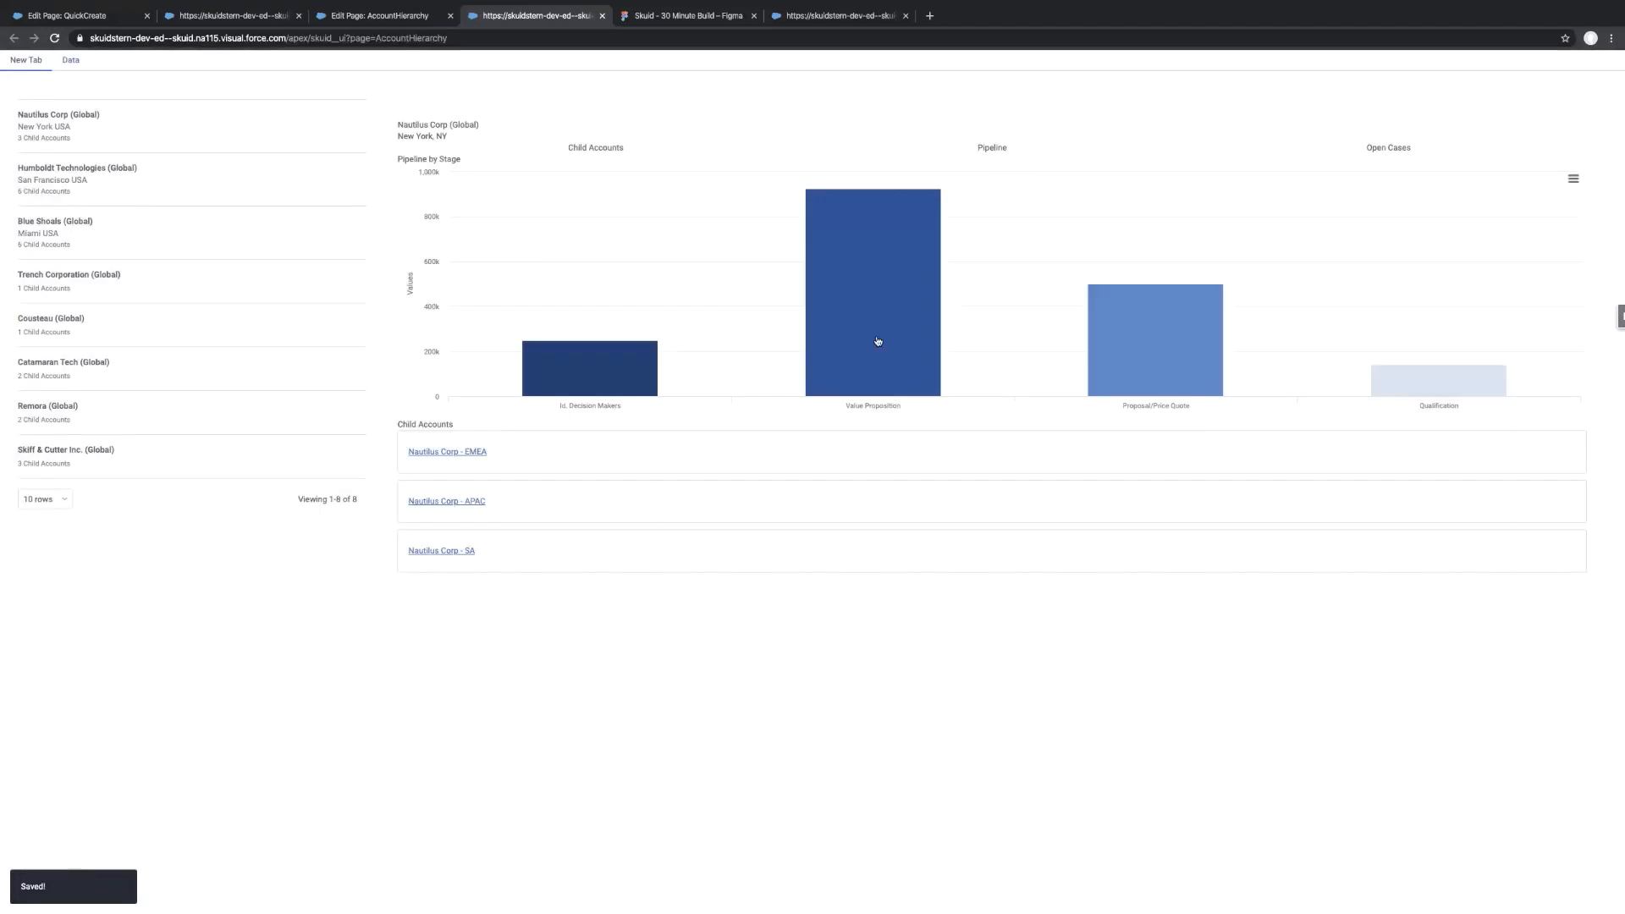
{"action": "left_click", "coordinate": [841, 319]}
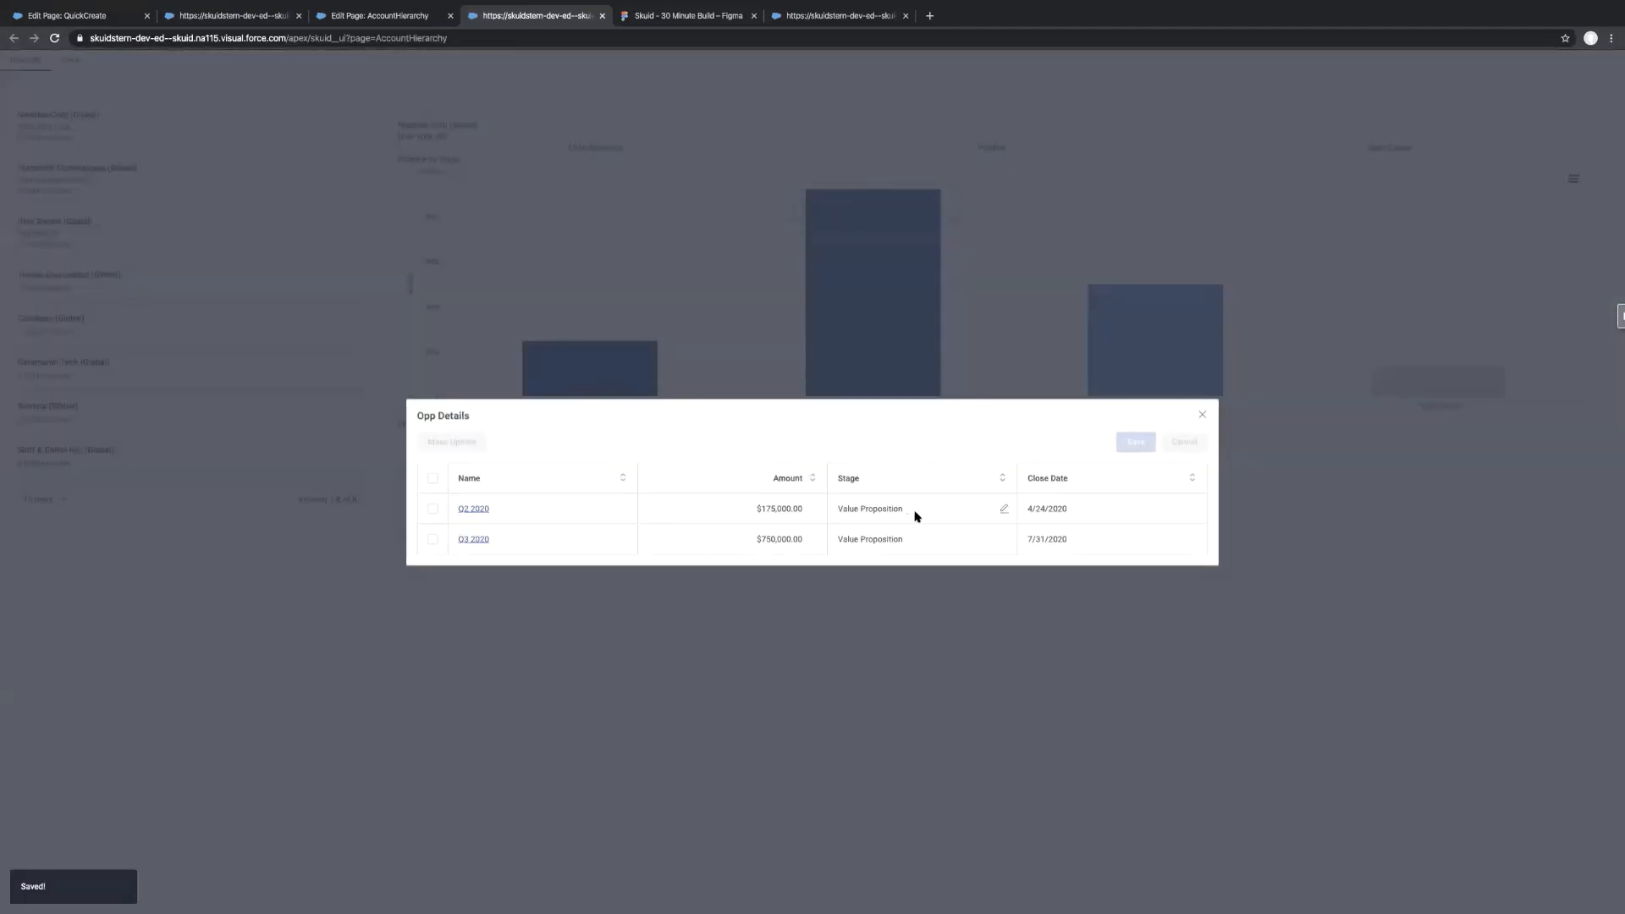
{"action": "left_click", "coordinate": [1204, 415]}
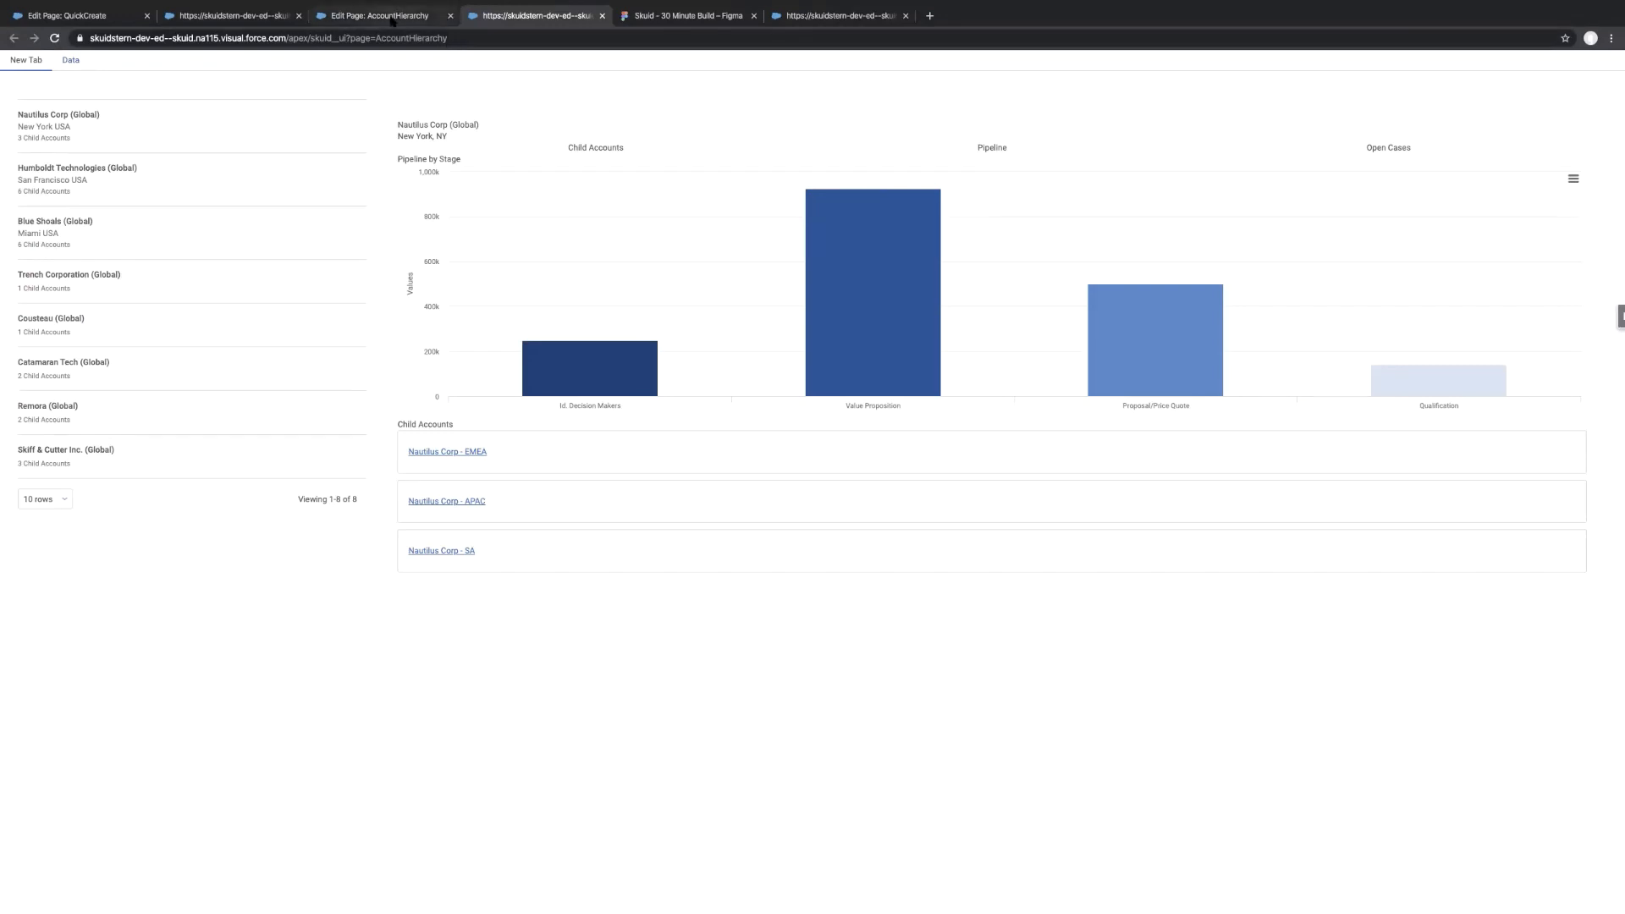
In the AccountHierarchy page builder, order the ChildAccounts_Opps_Open model's records by StageName and save the page
{"action": "left_click", "coordinate": [395, 17]}
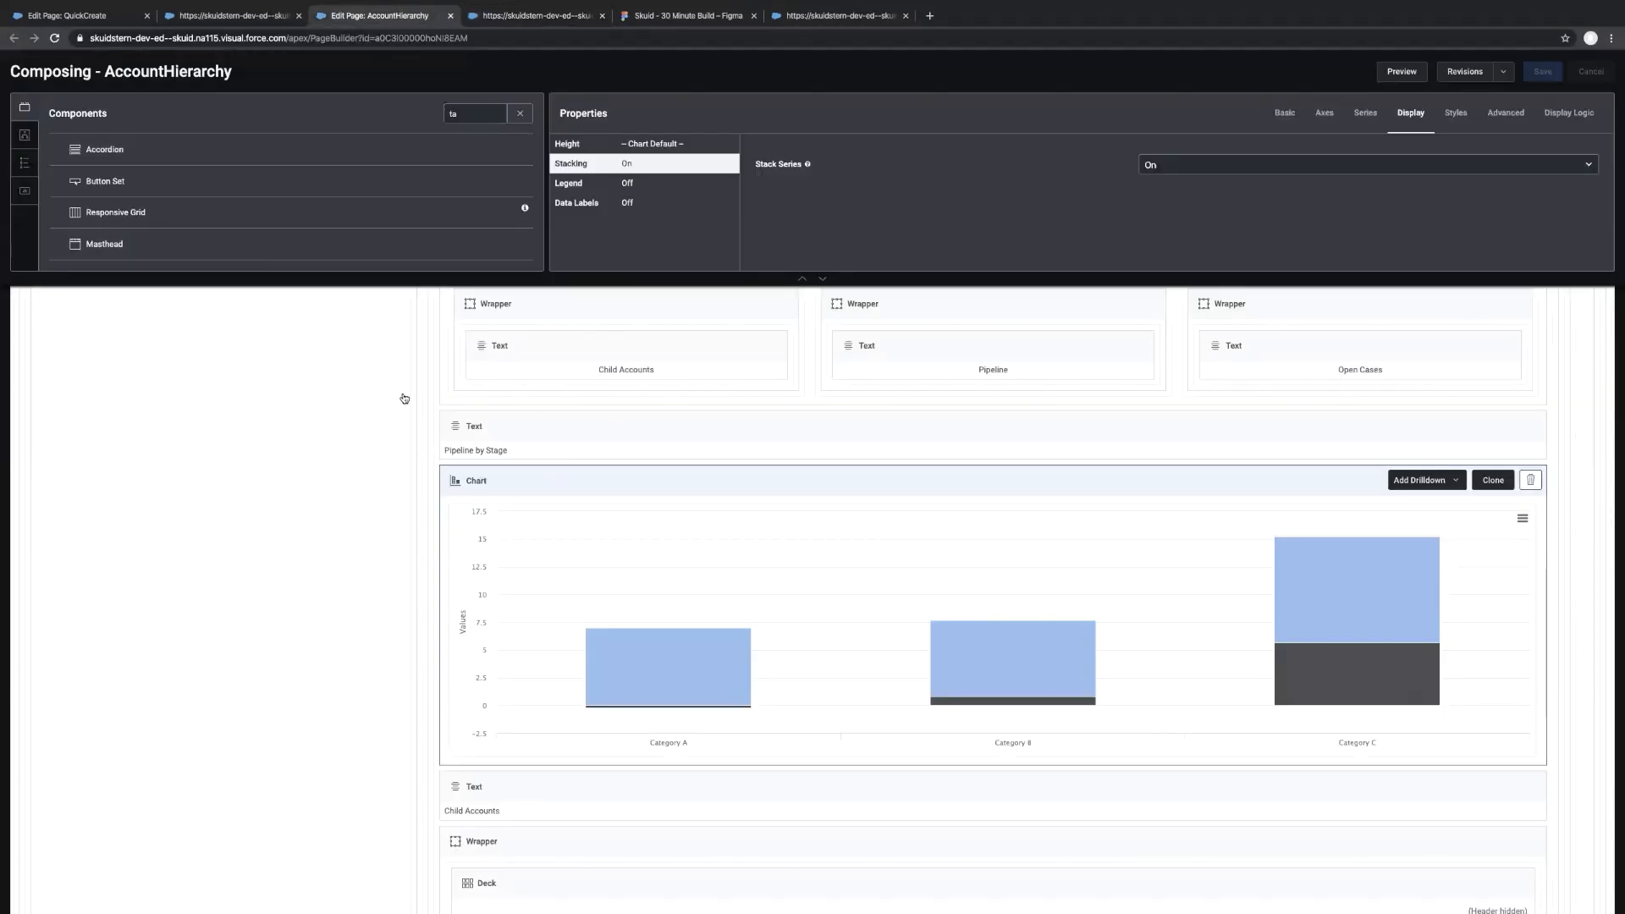
{"action": "left_click", "coordinate": [25, 134]}
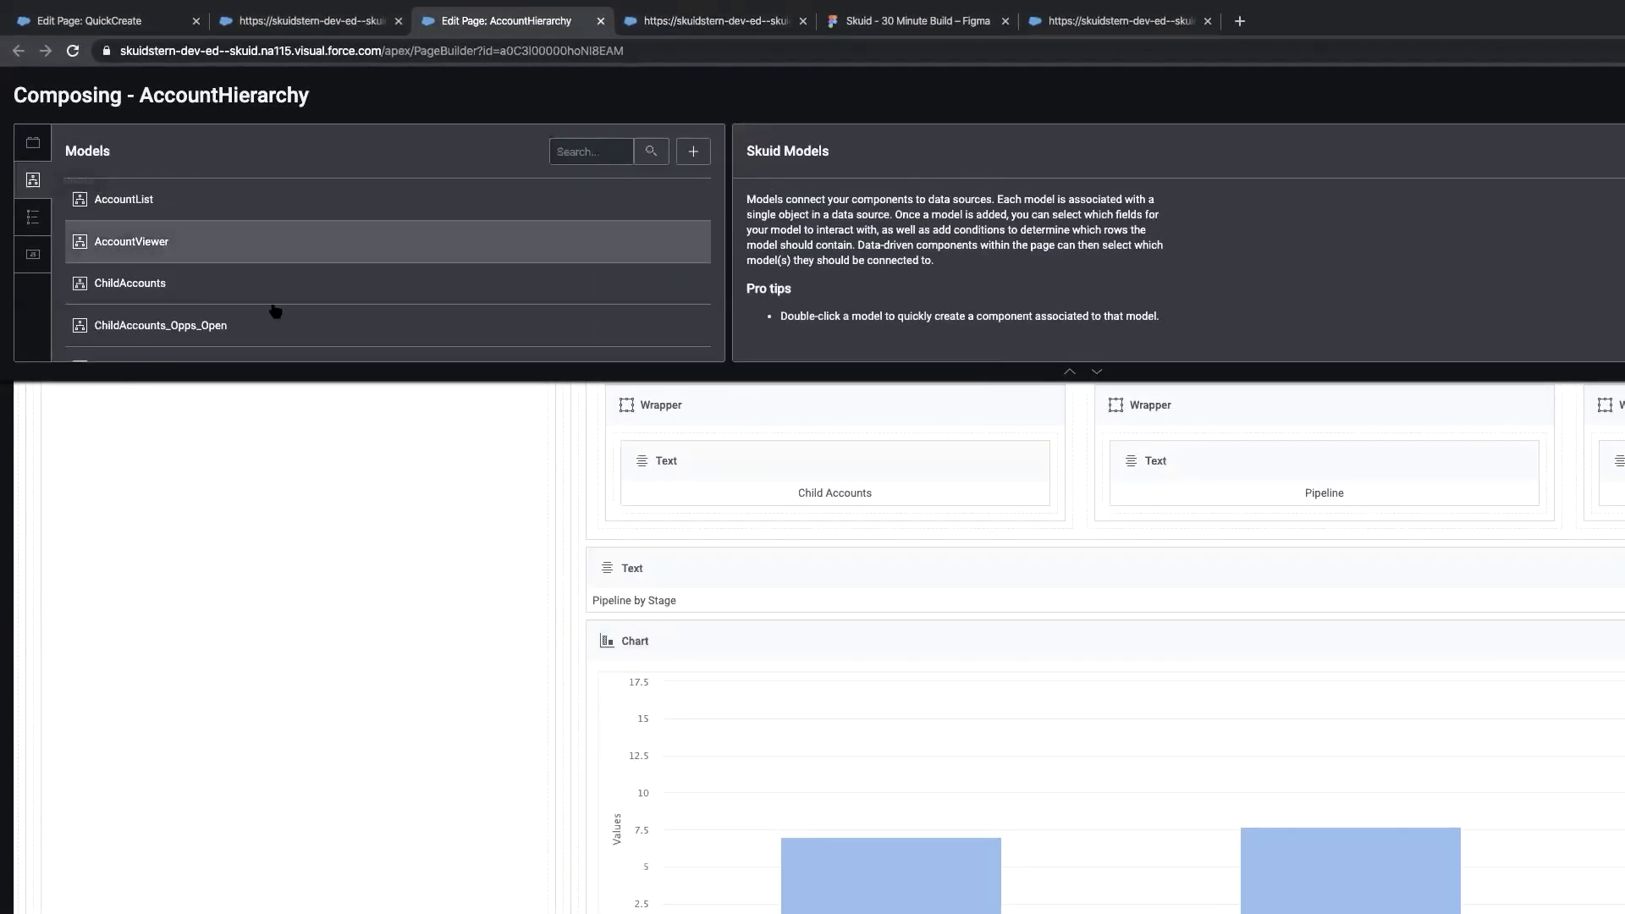
{"action": "left_click", "coordinate": [269, 323]}
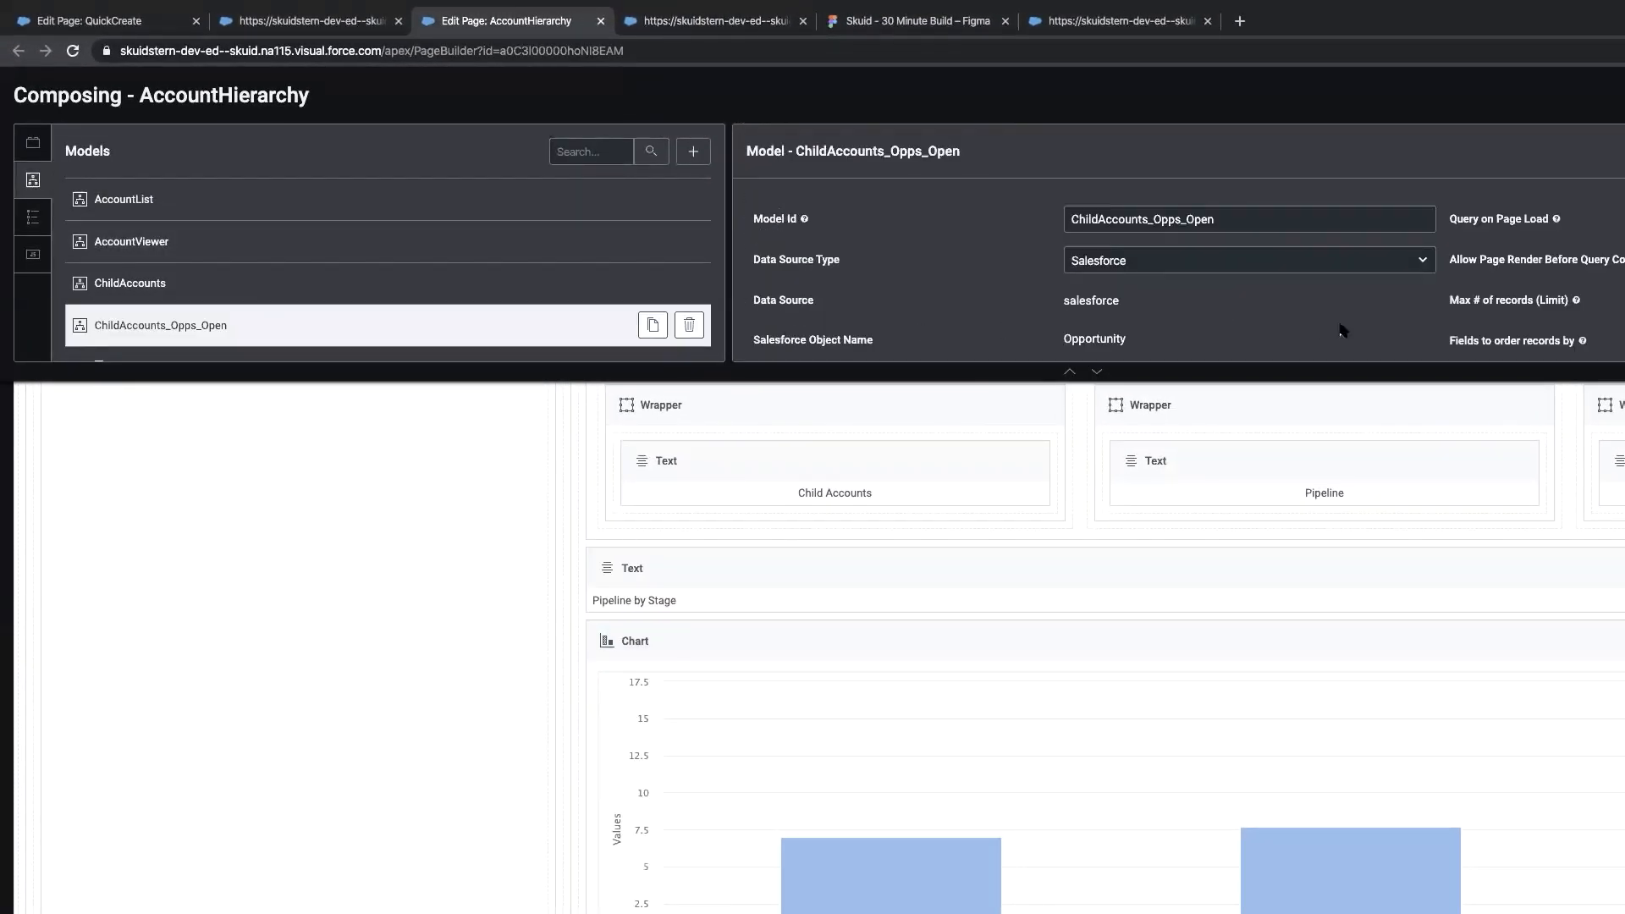
{"action": "left_click", "coordinate": [1282, 342]}
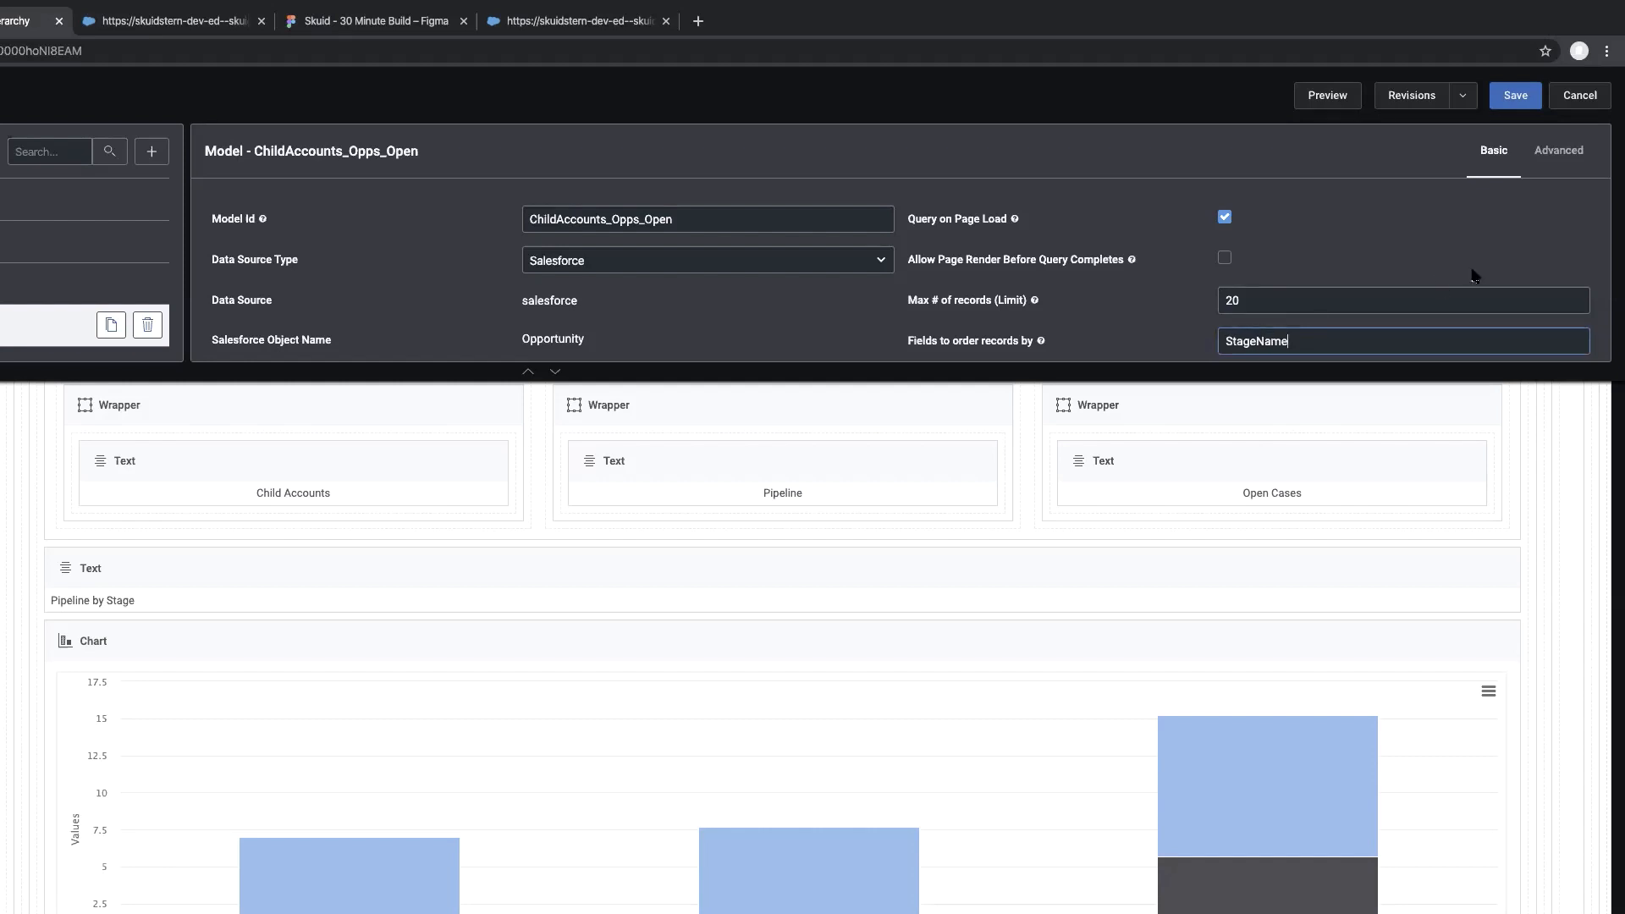
{"action": "left_click", "coordinate": [1520, 97]}
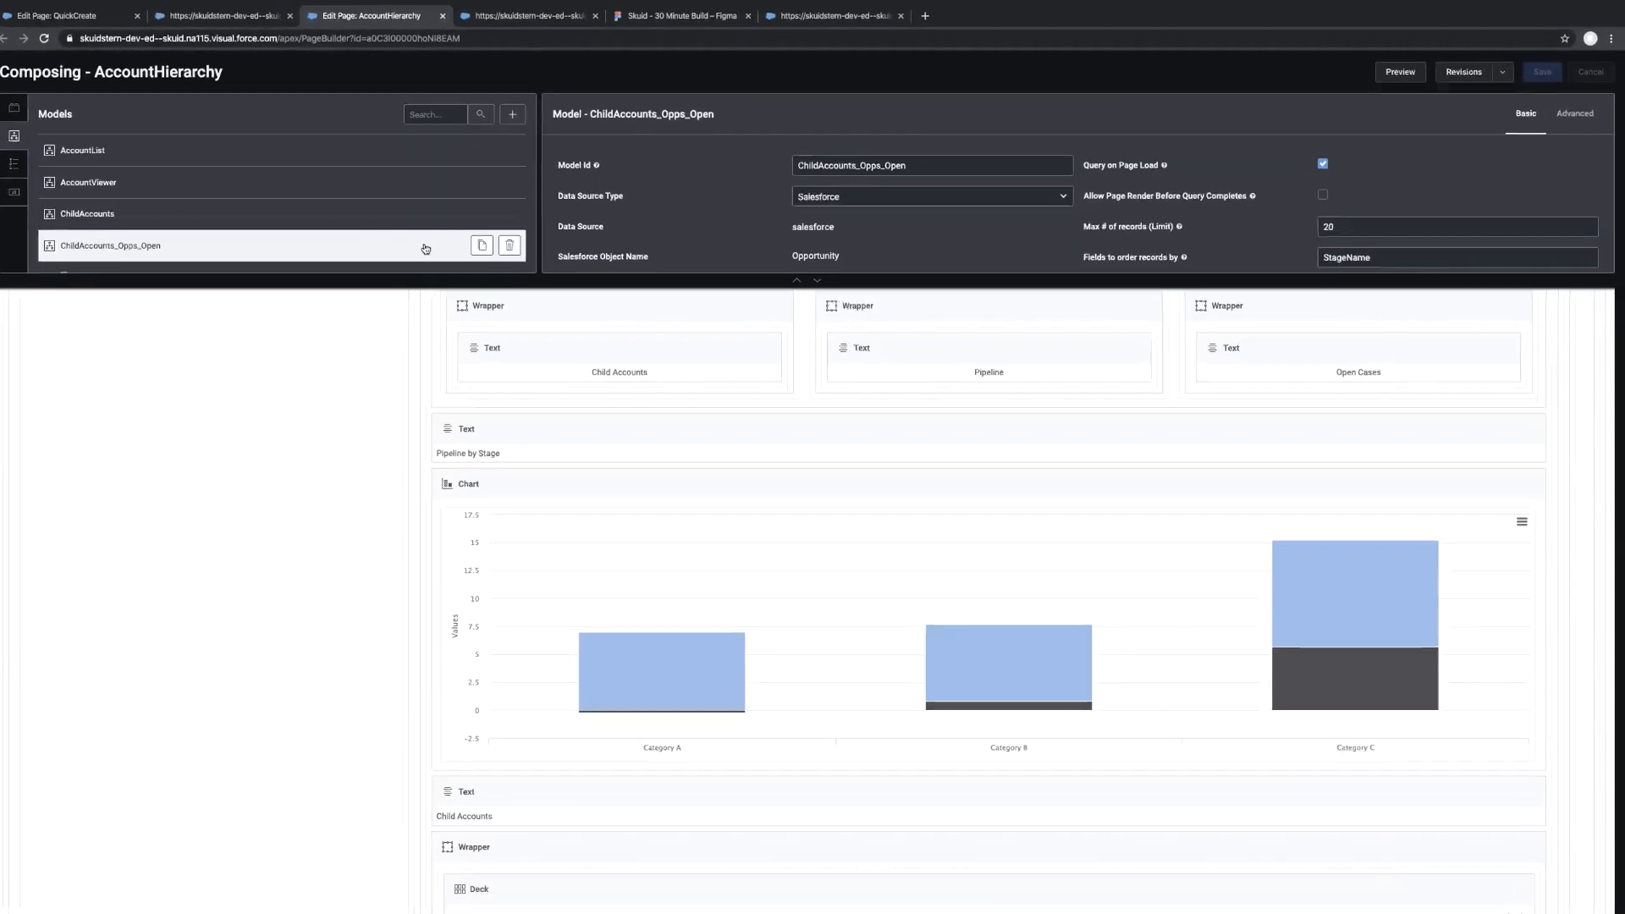
Reload the live page and check the stage order and Nautilus Corp's Value Proposition drill-down in the Pipeline by Stage chart
{"action": "left_click", "coordinate": [514, 16]}
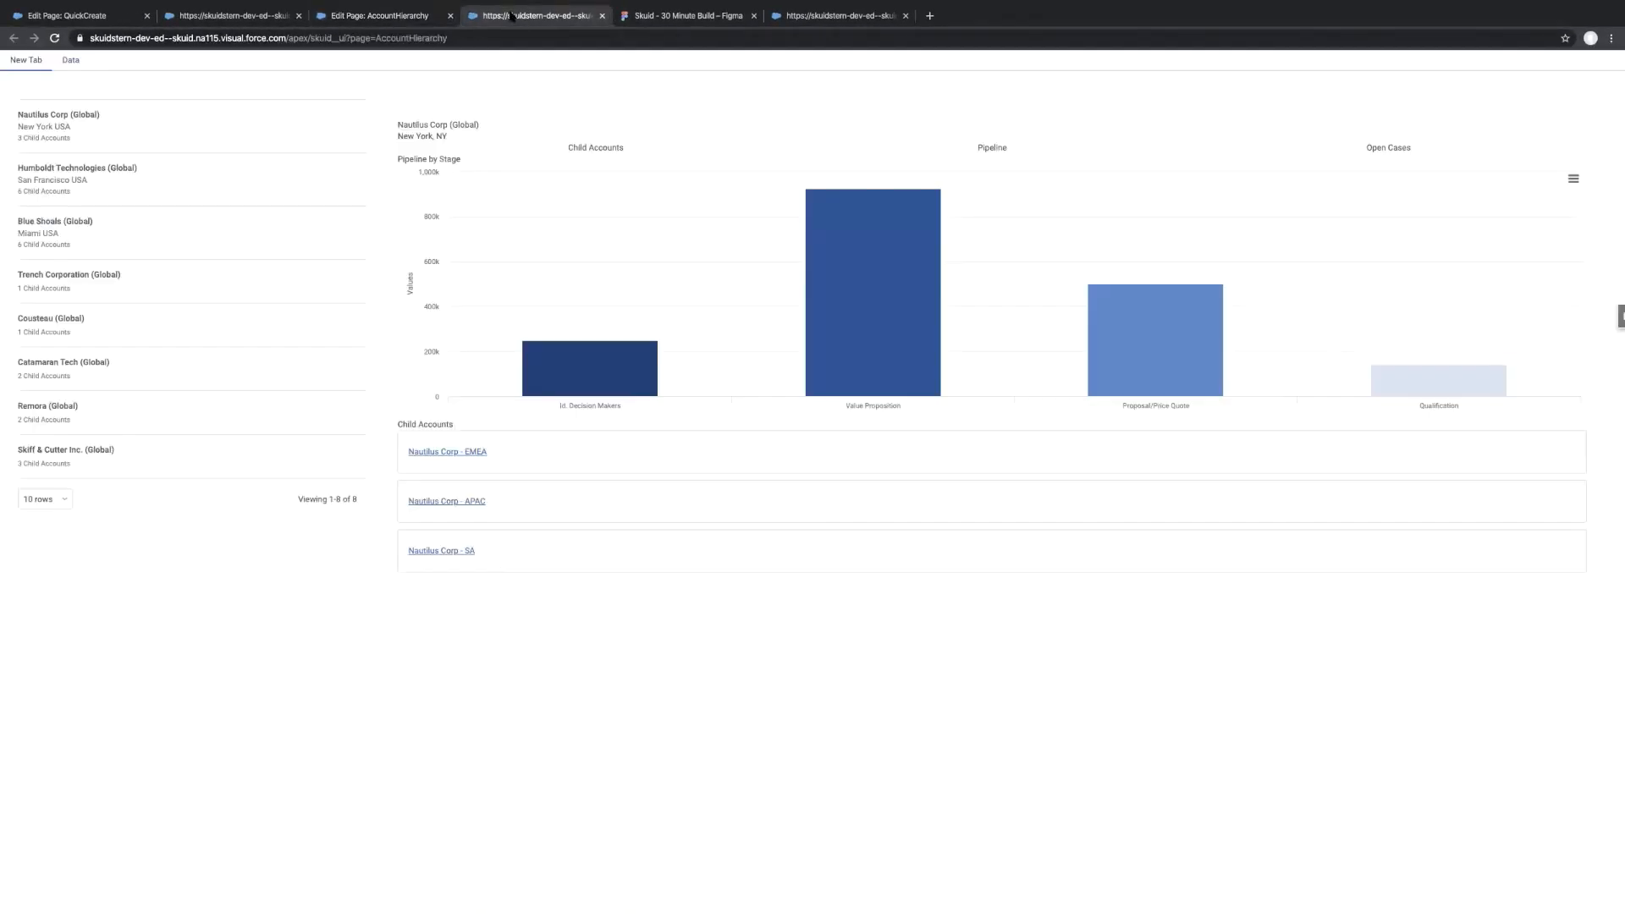
{"action": "left_click", "coordinate": [54, 38]}
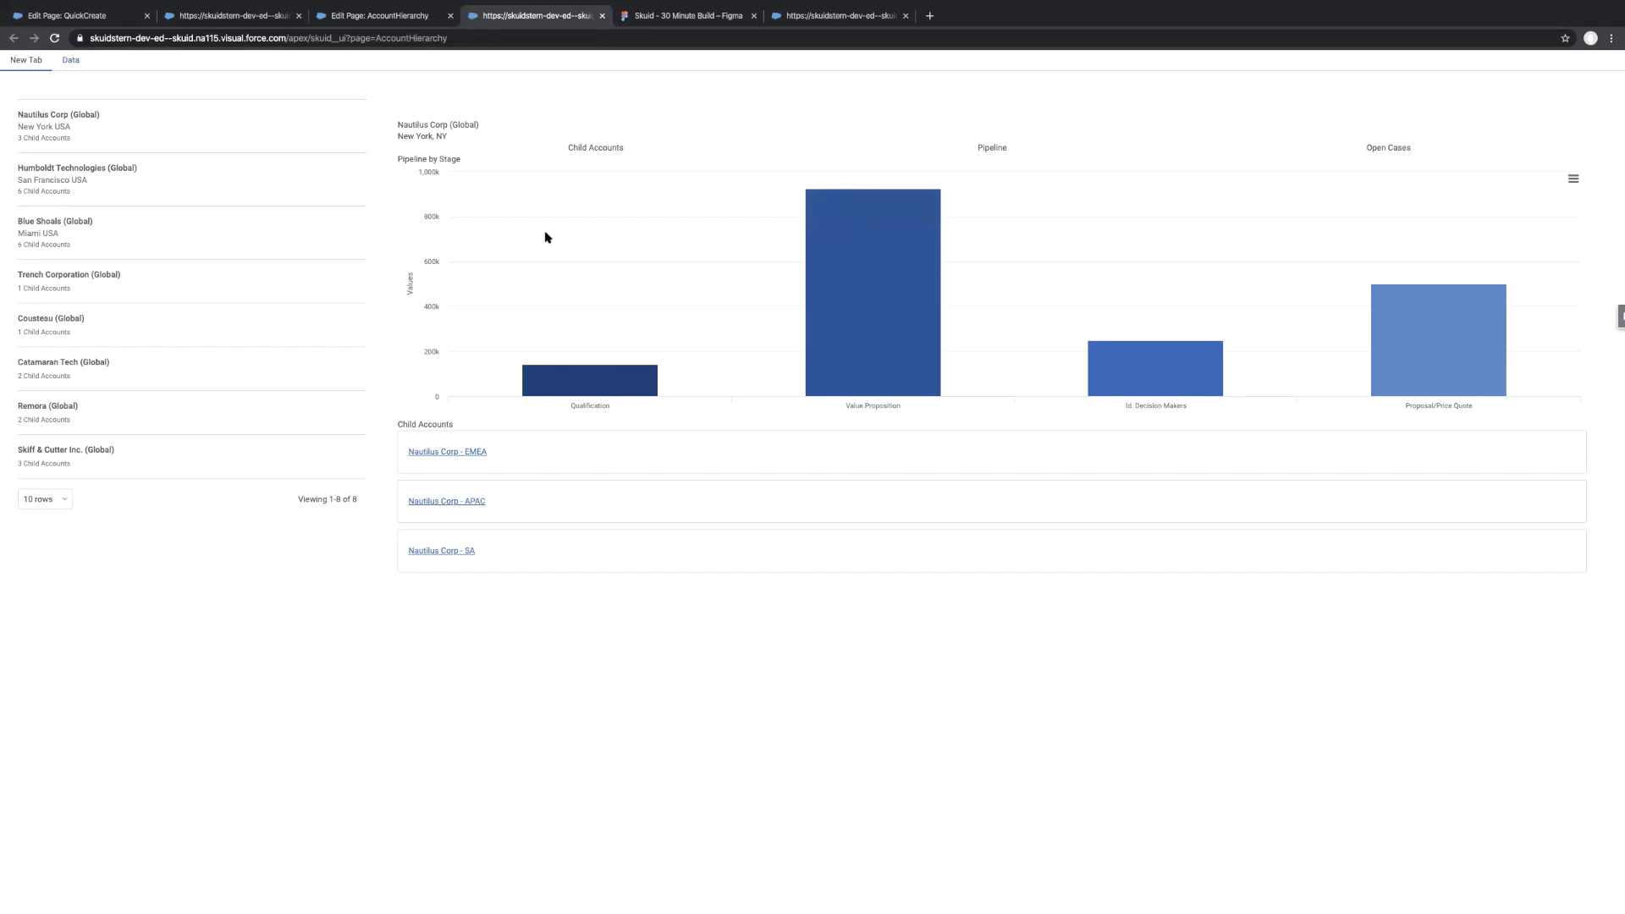
{"action": "left_click", "coordinate": [866, 296]}
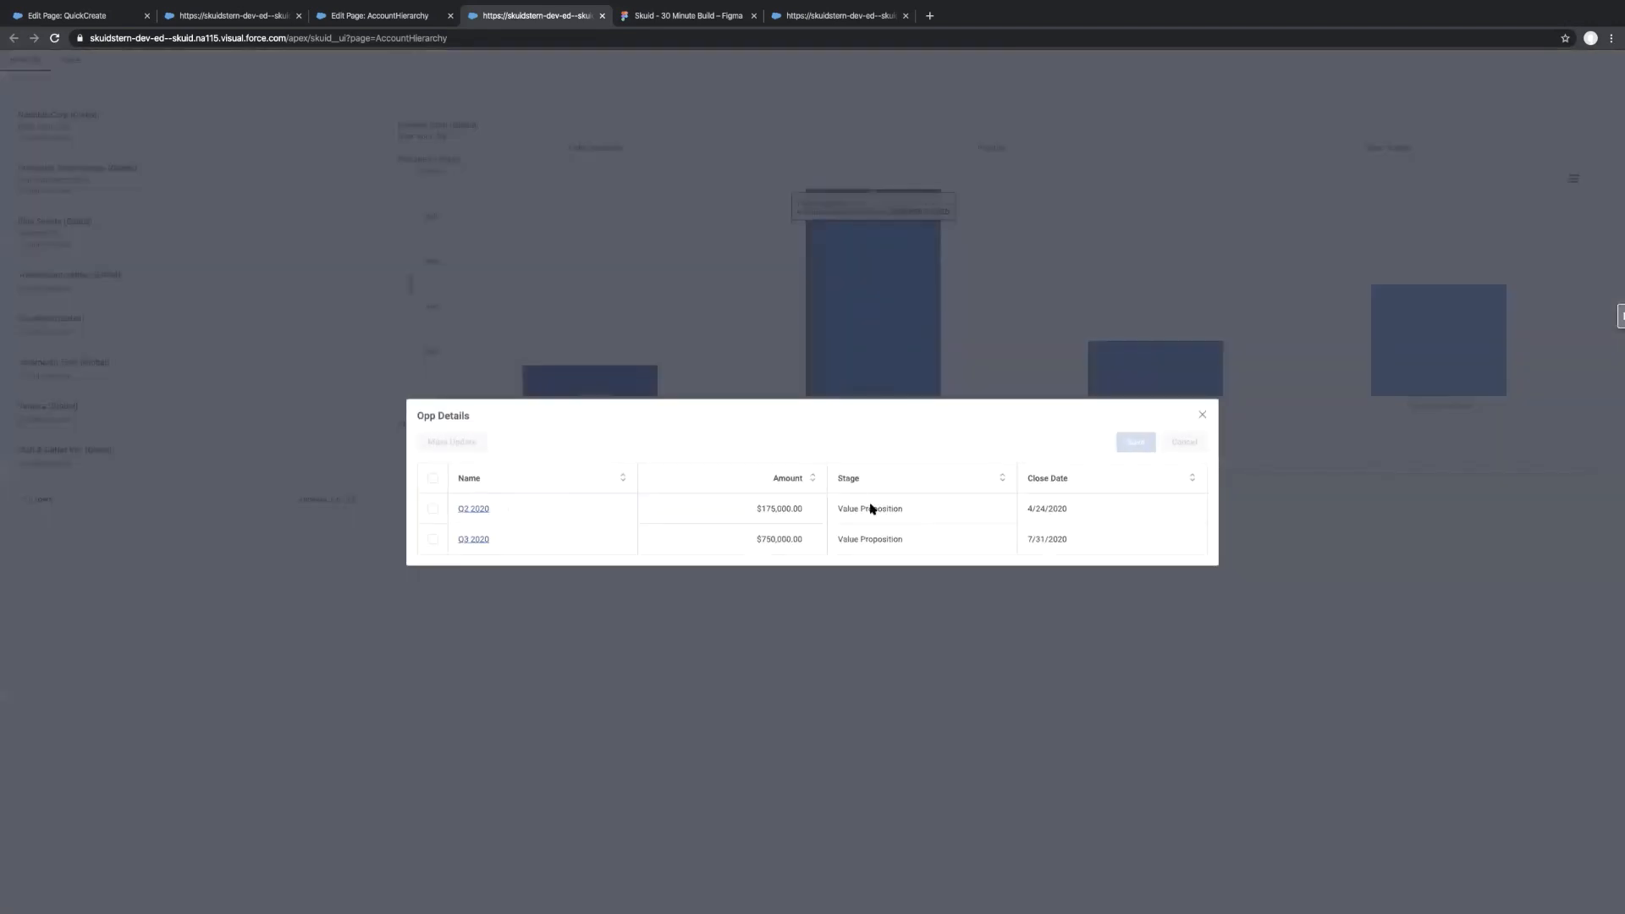
{"action": "left_click", "coordinate": [1203, 416]}
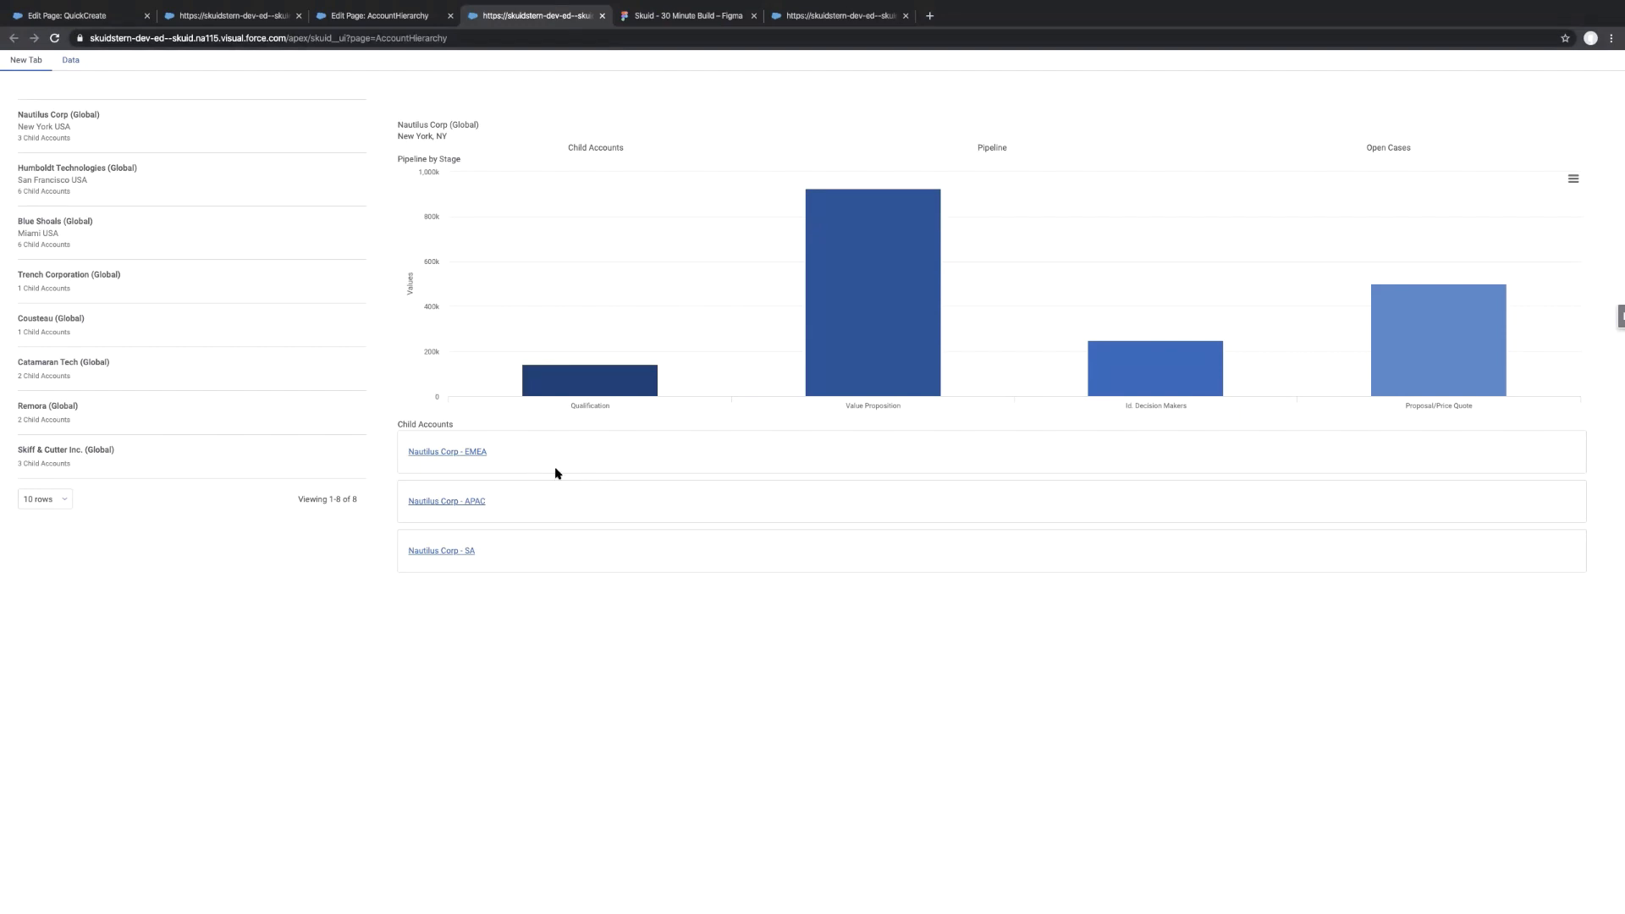
Back in the page builder, review the child accounts deck's model and the AccountId condition of the ChildAccounts_Opps_Open model
{"action": "left_click", "coordinate": [368, 17]}
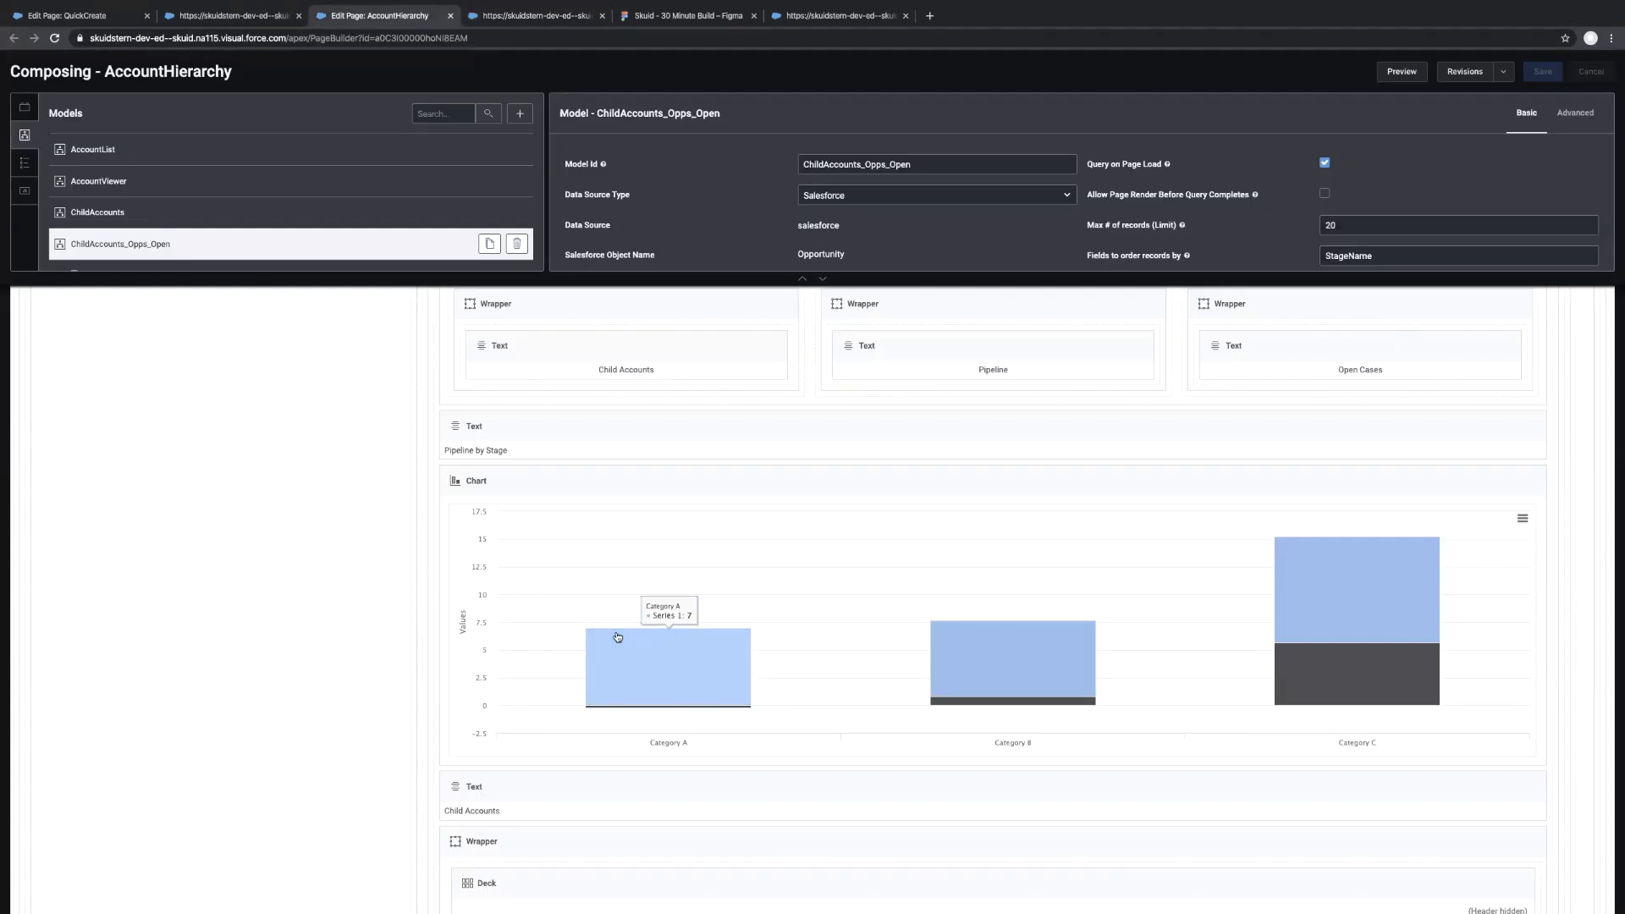
{"action": "scroll", "coordinate": [606, 658], "scroll_direction": "down", "scroll_amount": 3}
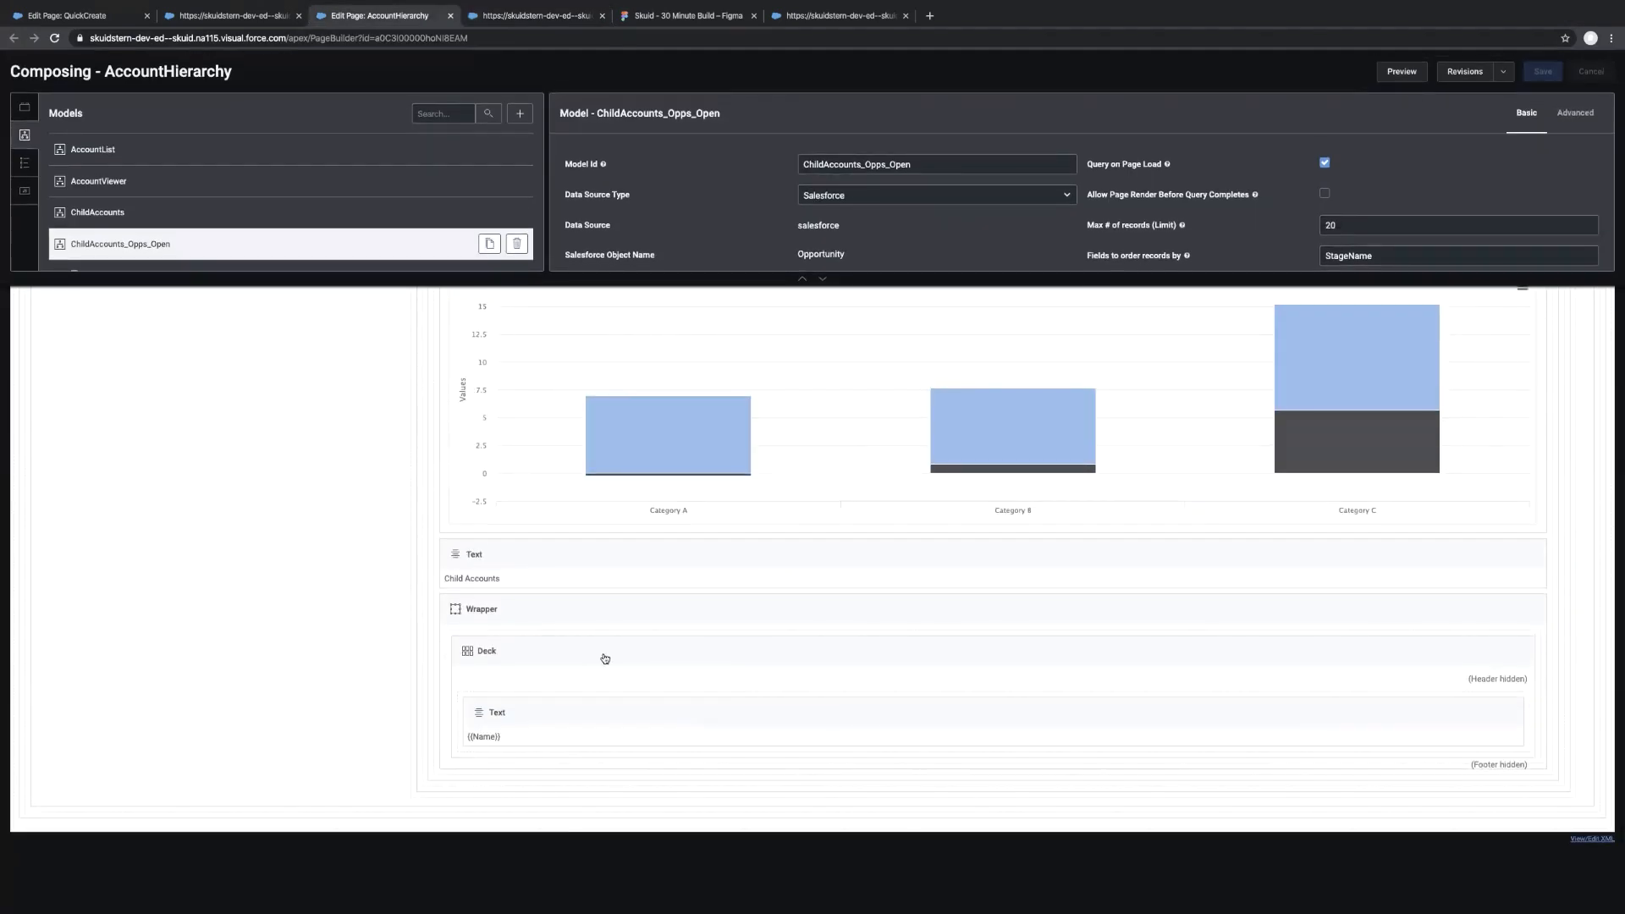
{"action": "left_click", "coordinate": [605, 659]}
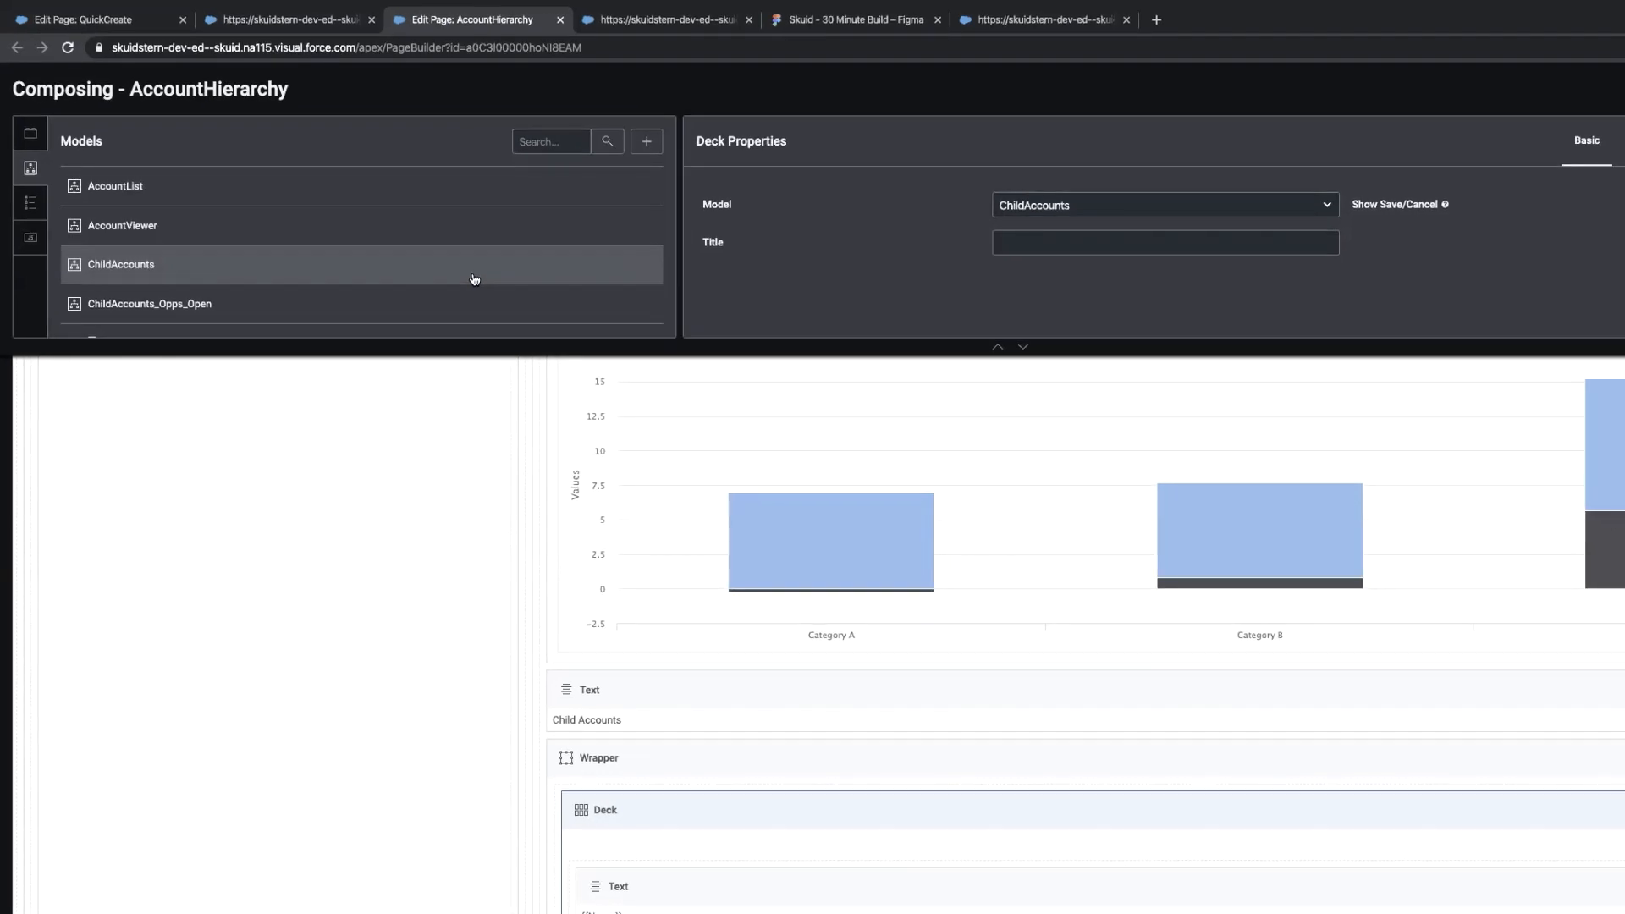
{"action": "left_click", "coordinate": [1022, 347]}
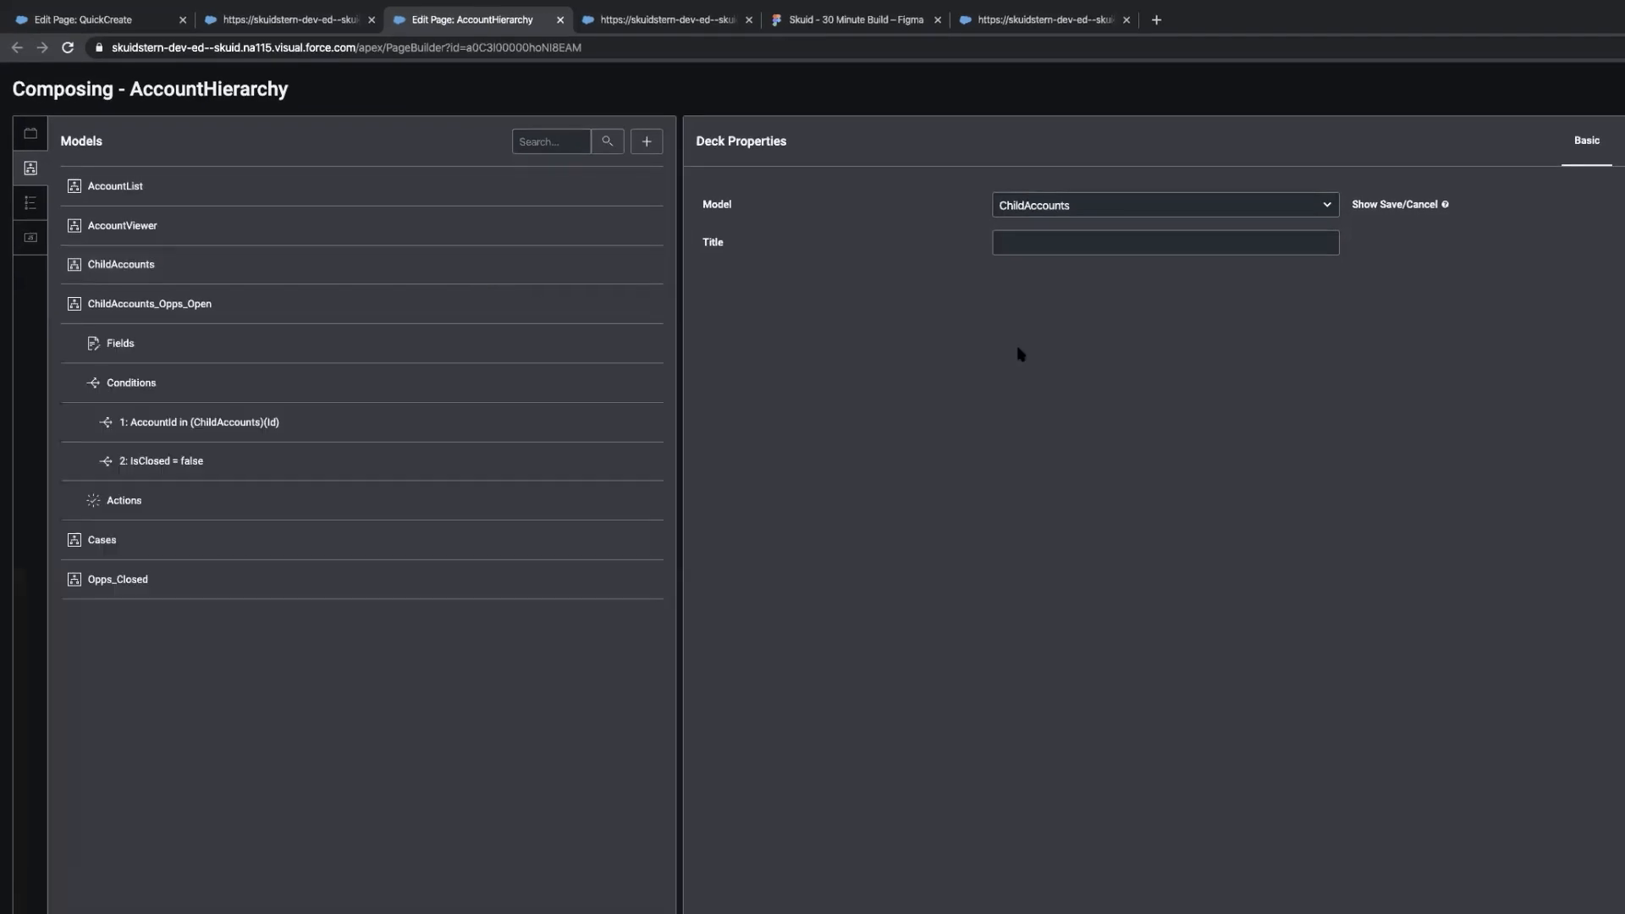
{"action": "left_click", "coordinate": [165, 305]}
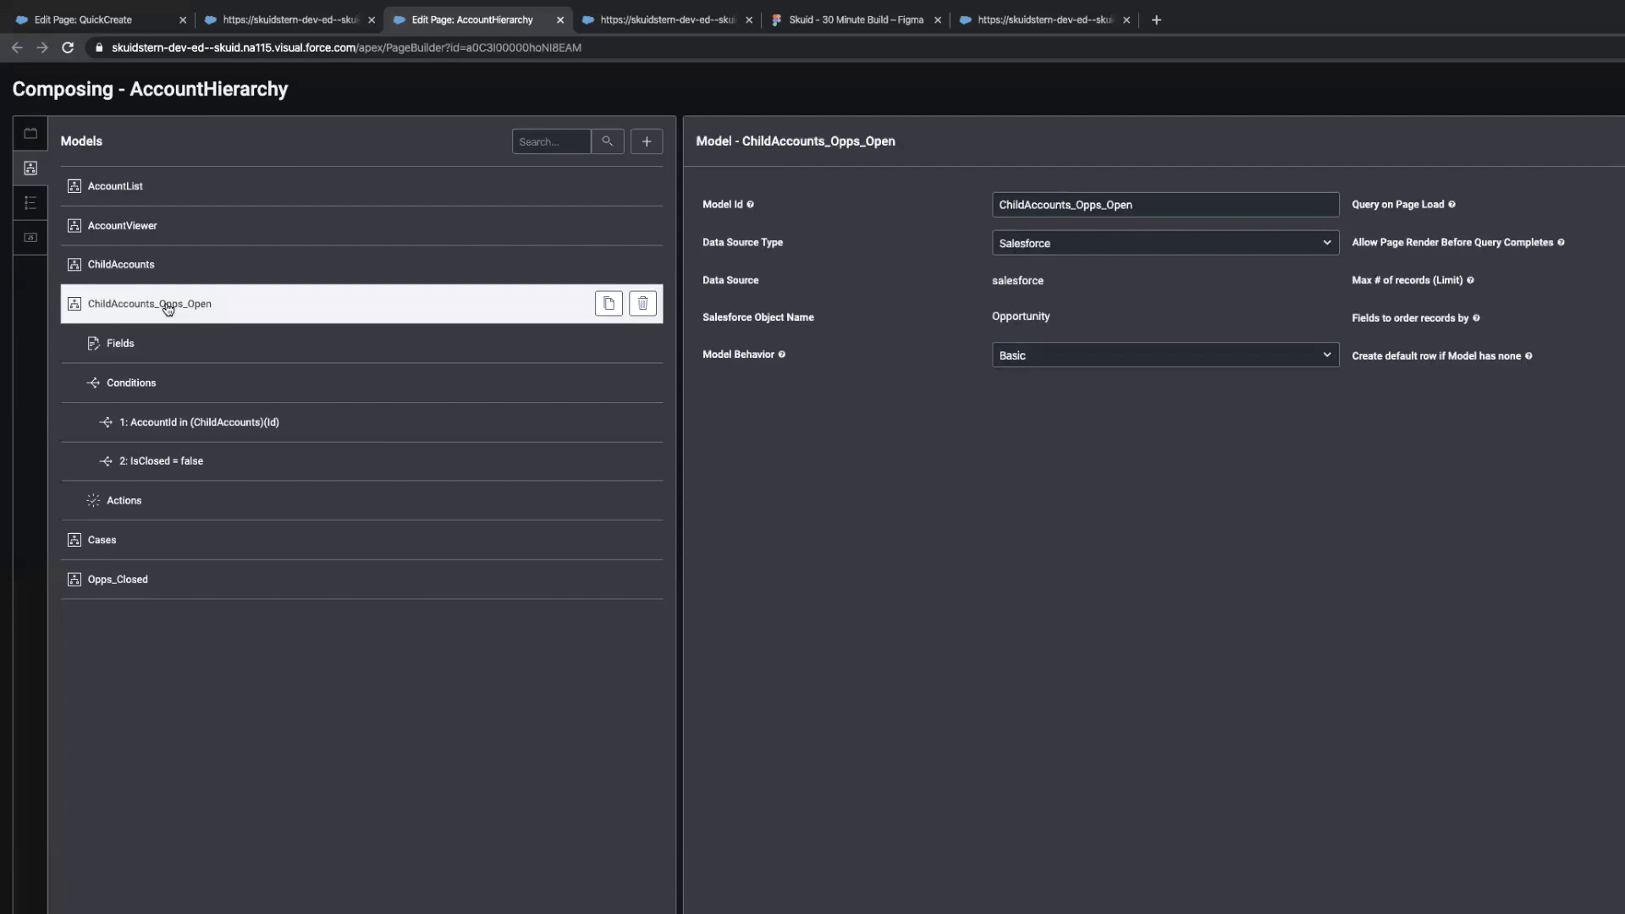
{"action": "left_click", "coordinate": [326, 430]}
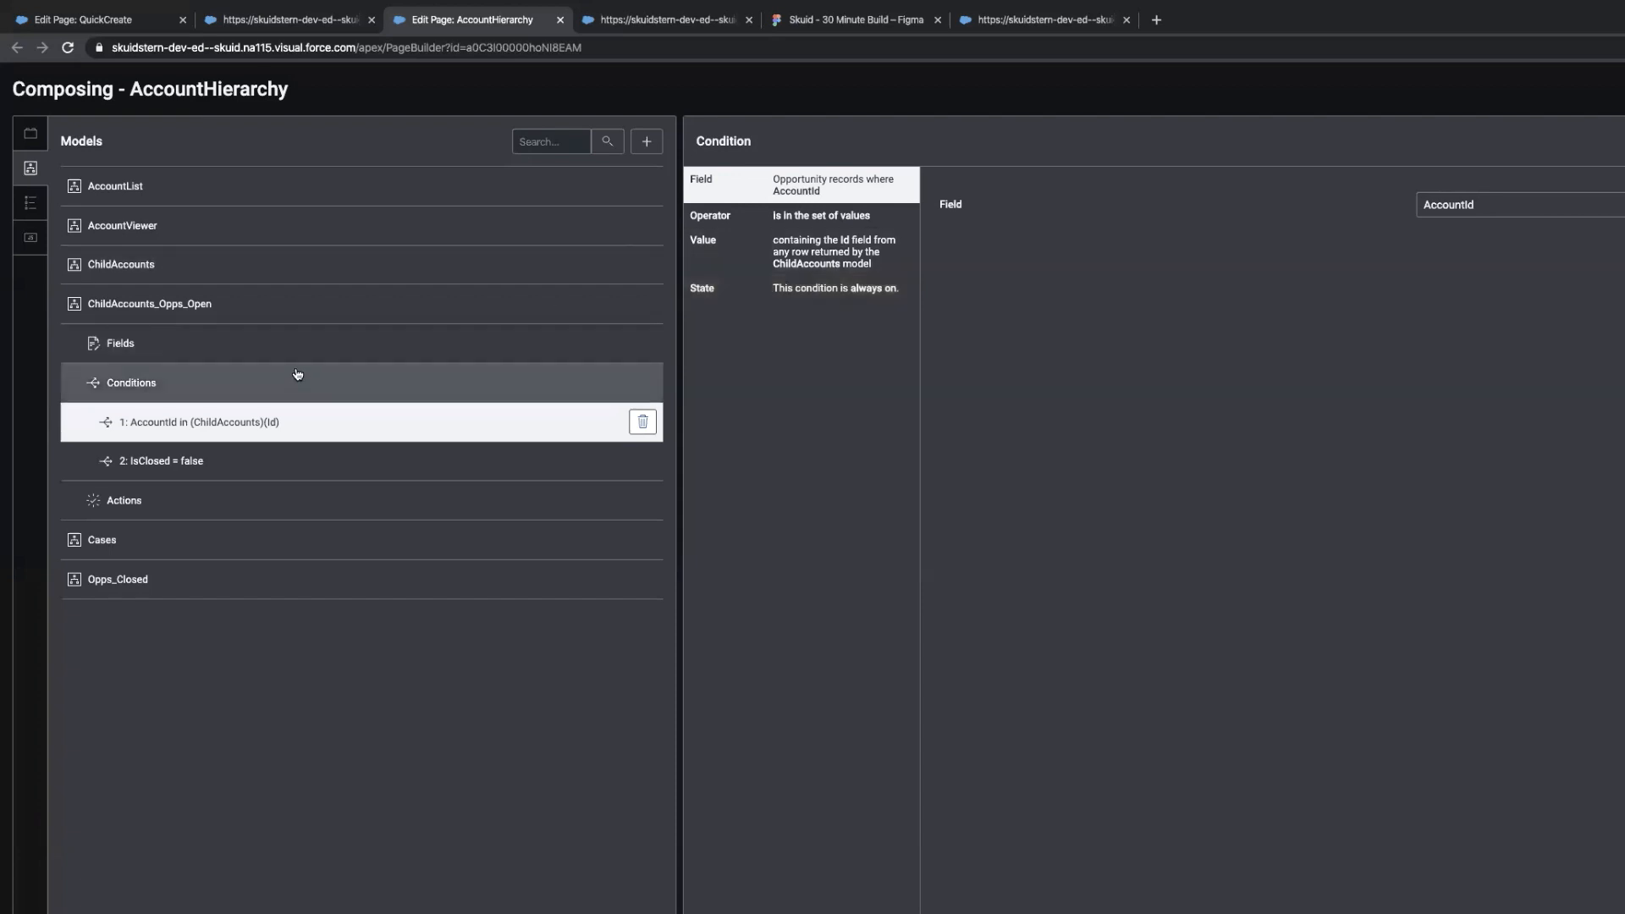
{"action": "left_click", "coordinate": [211, 305]}
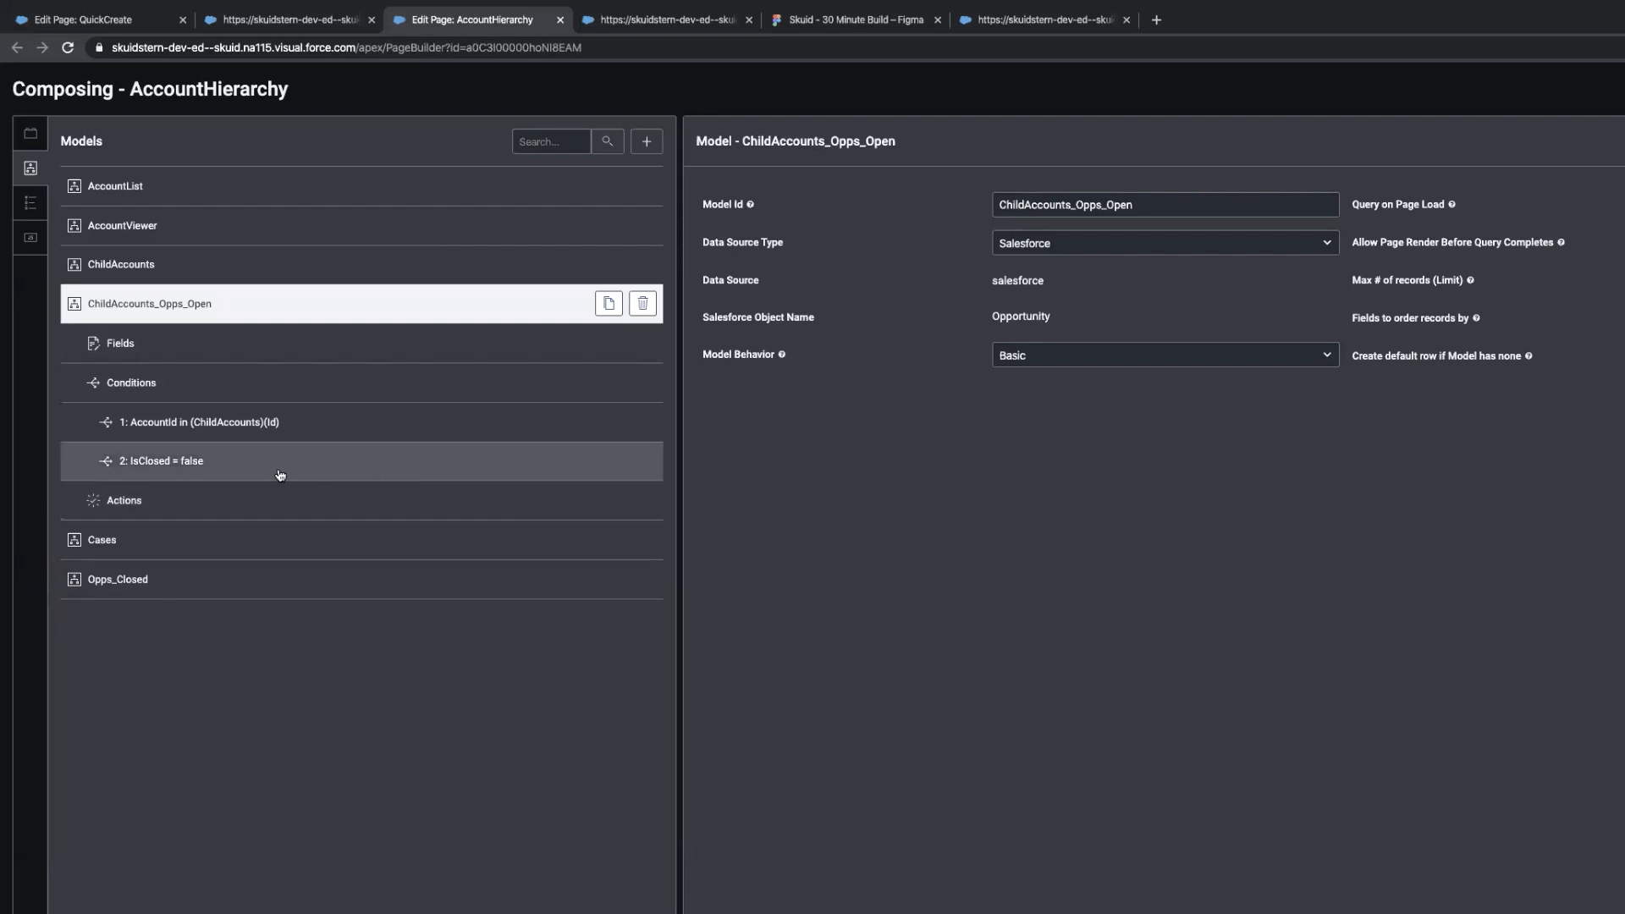
Rename the Opps_Closed model to ChildAccounts_Opps_Closed
{"action": "left_click", "coordinate": [267, 585]}
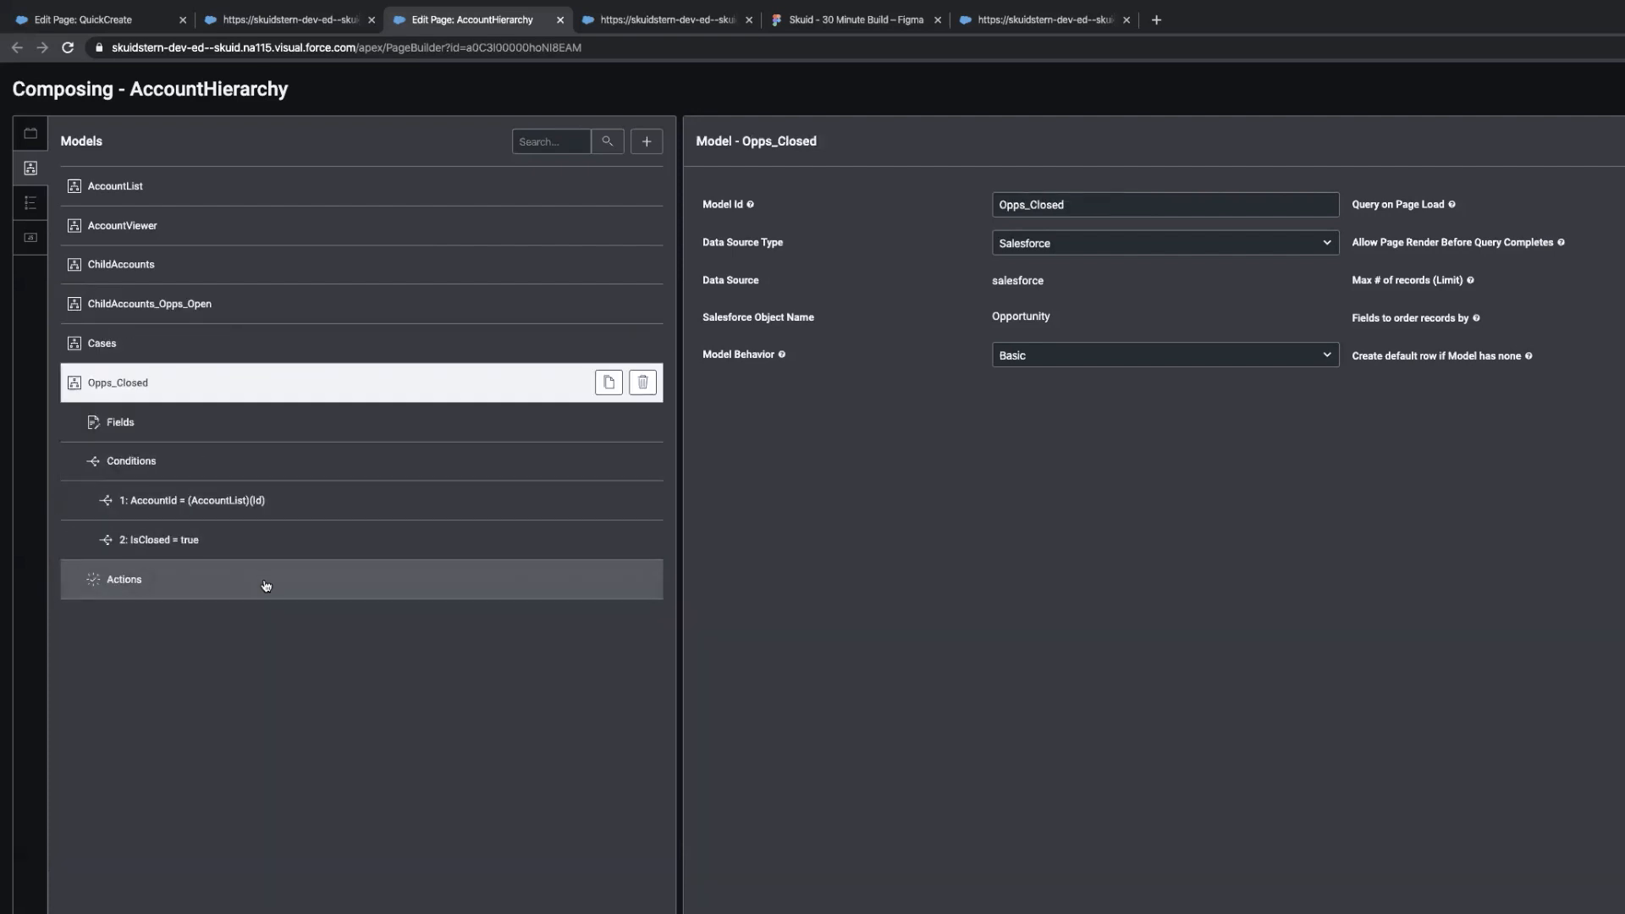
{"action": "left_click", "coordinate": [999, 204]}
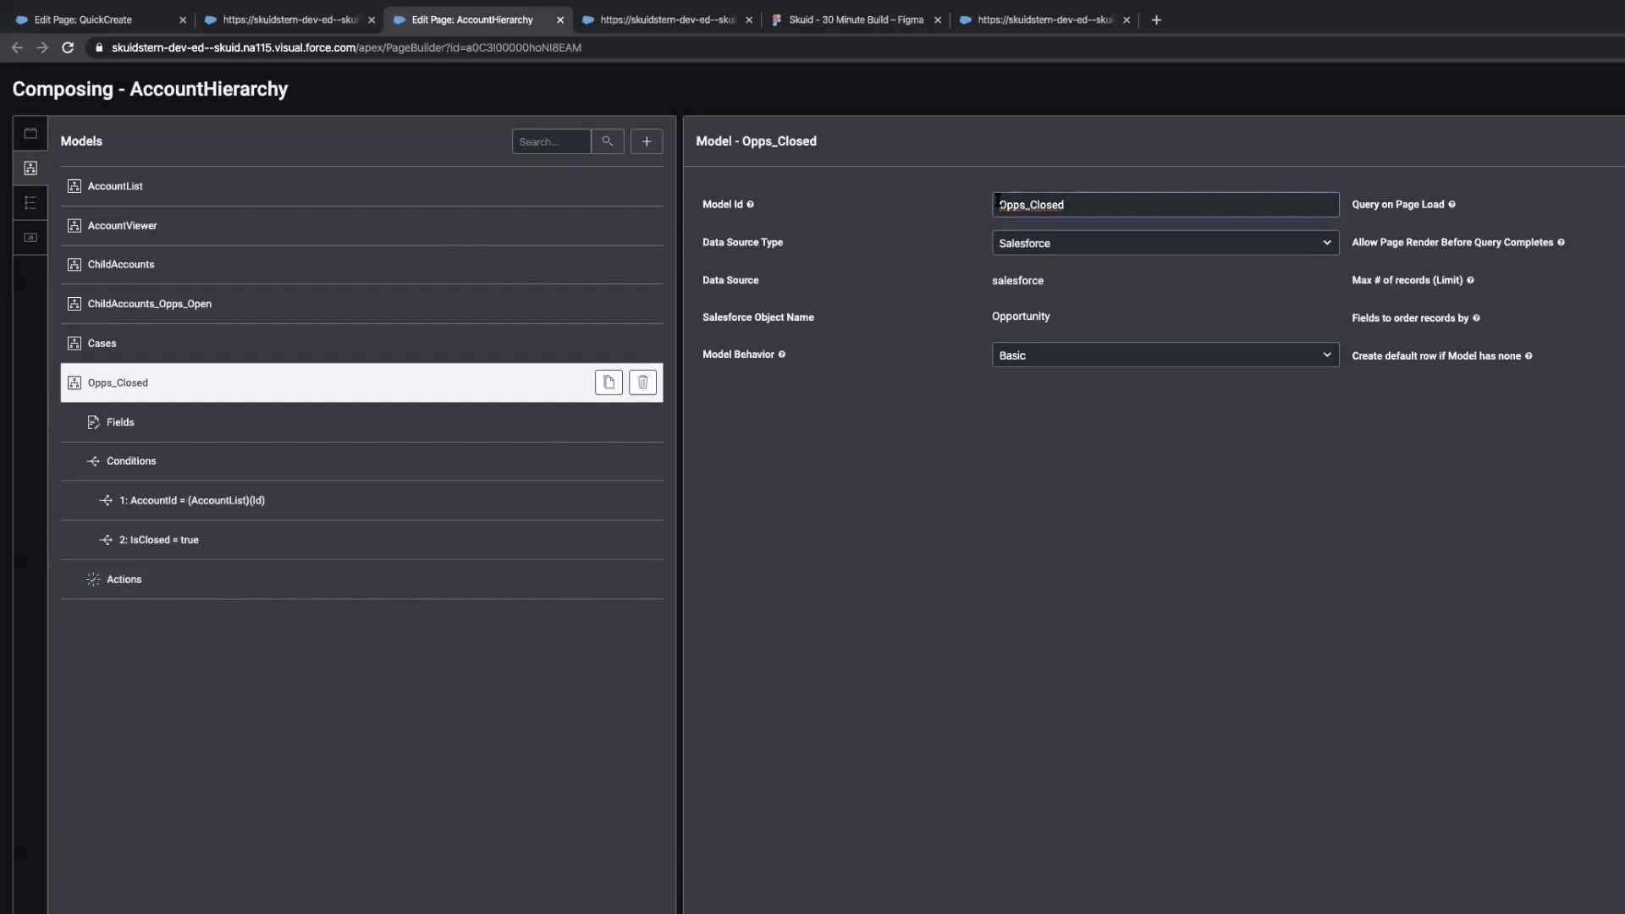
{"action": "type", "text": "ChildAcco"}
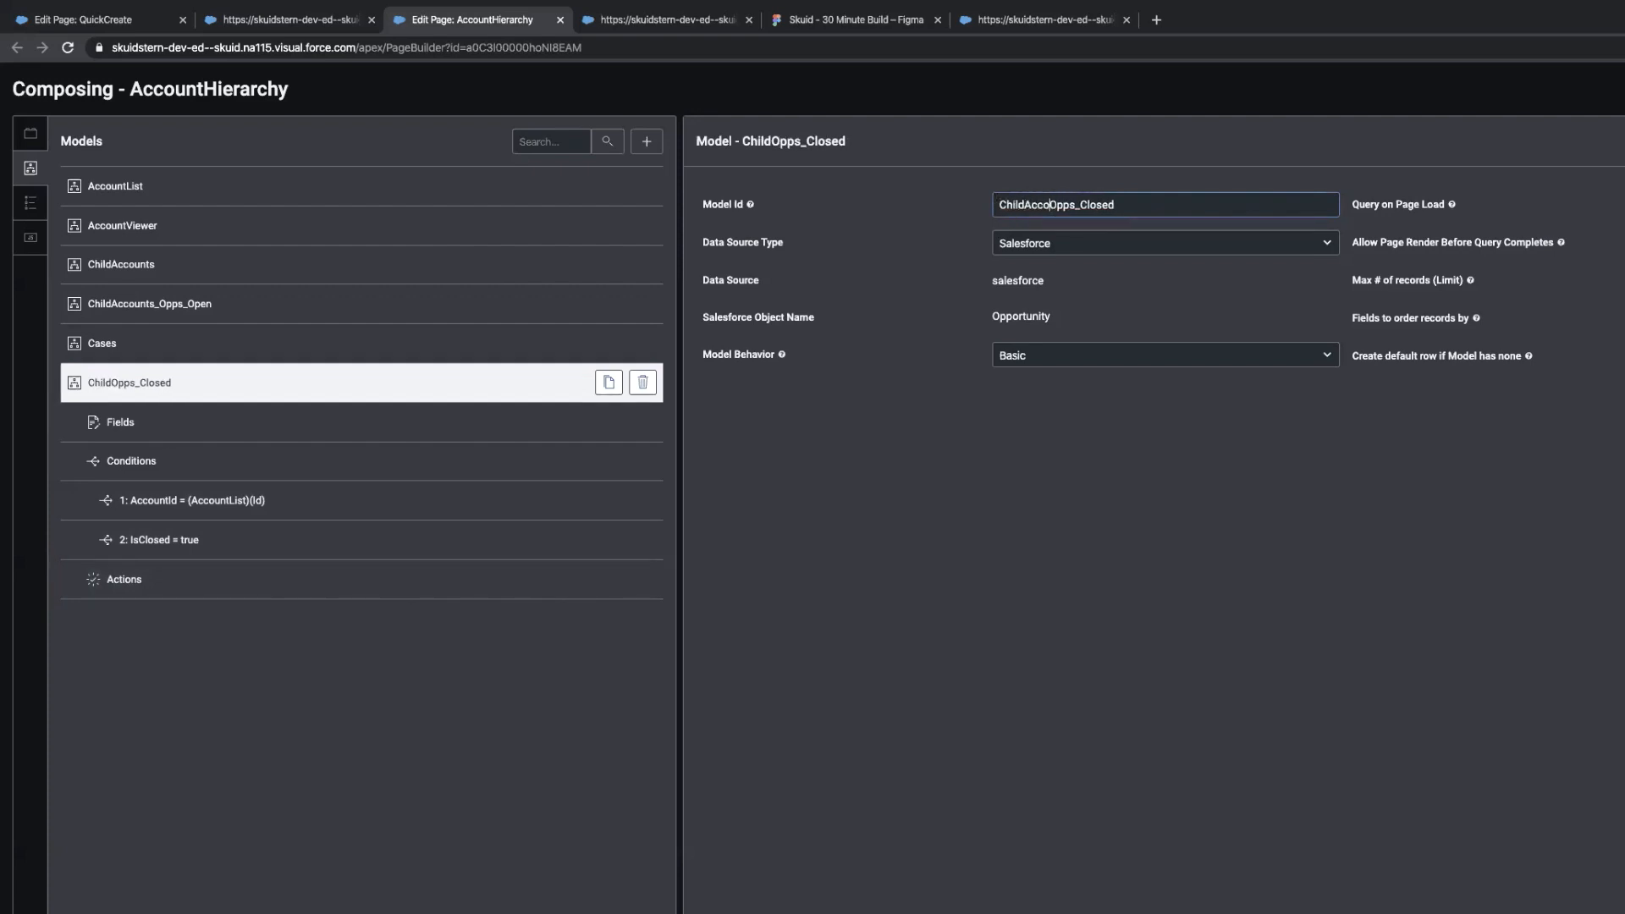
{"action": "type", "text": "unts_"}
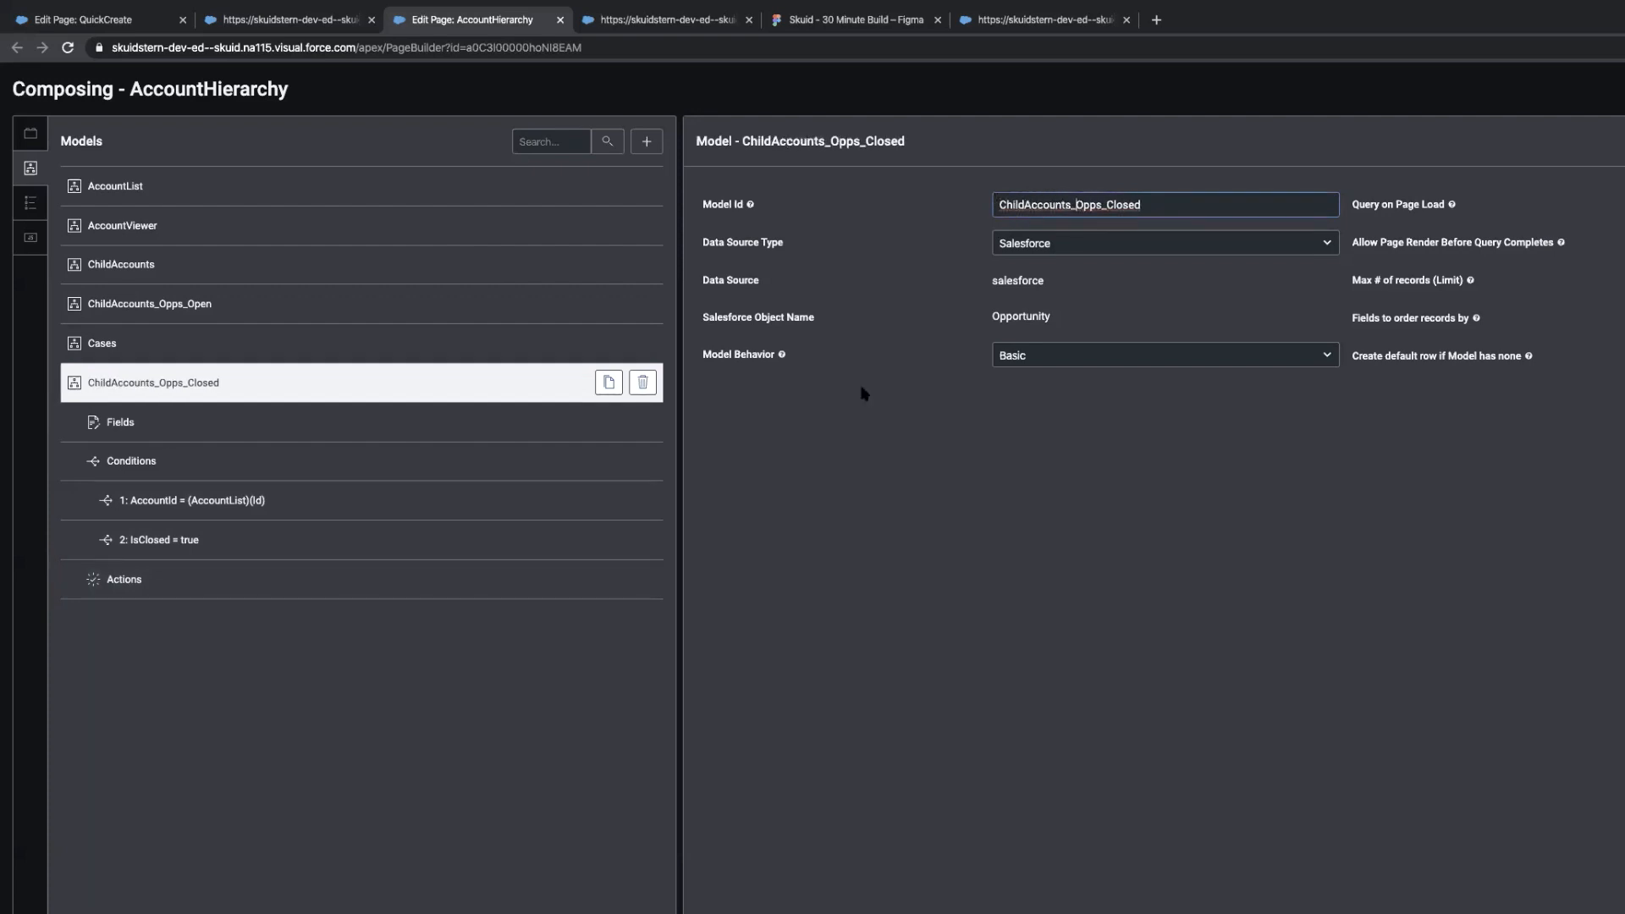
Match the AccountId condition of ChildAccounts_Opps_Closed to the set of Ids from the ChildAccounts model, and move the model above Cases
{"action": "left_click", "coordinate": [429, 500]}
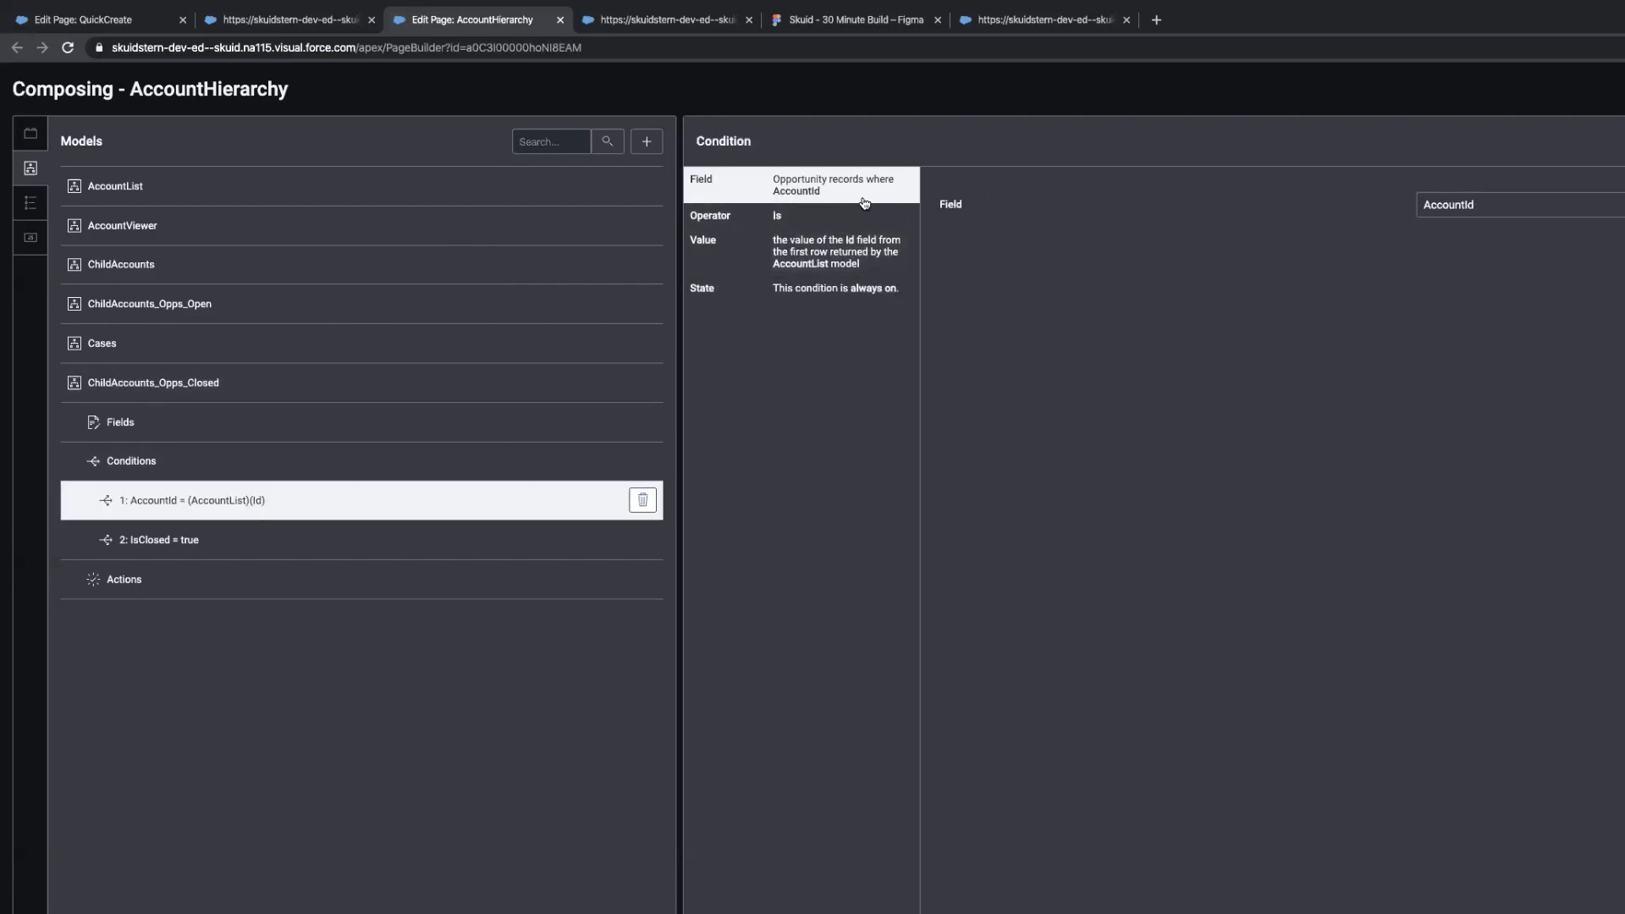
{"action": "left_click", "coordinate": [846, 219]}
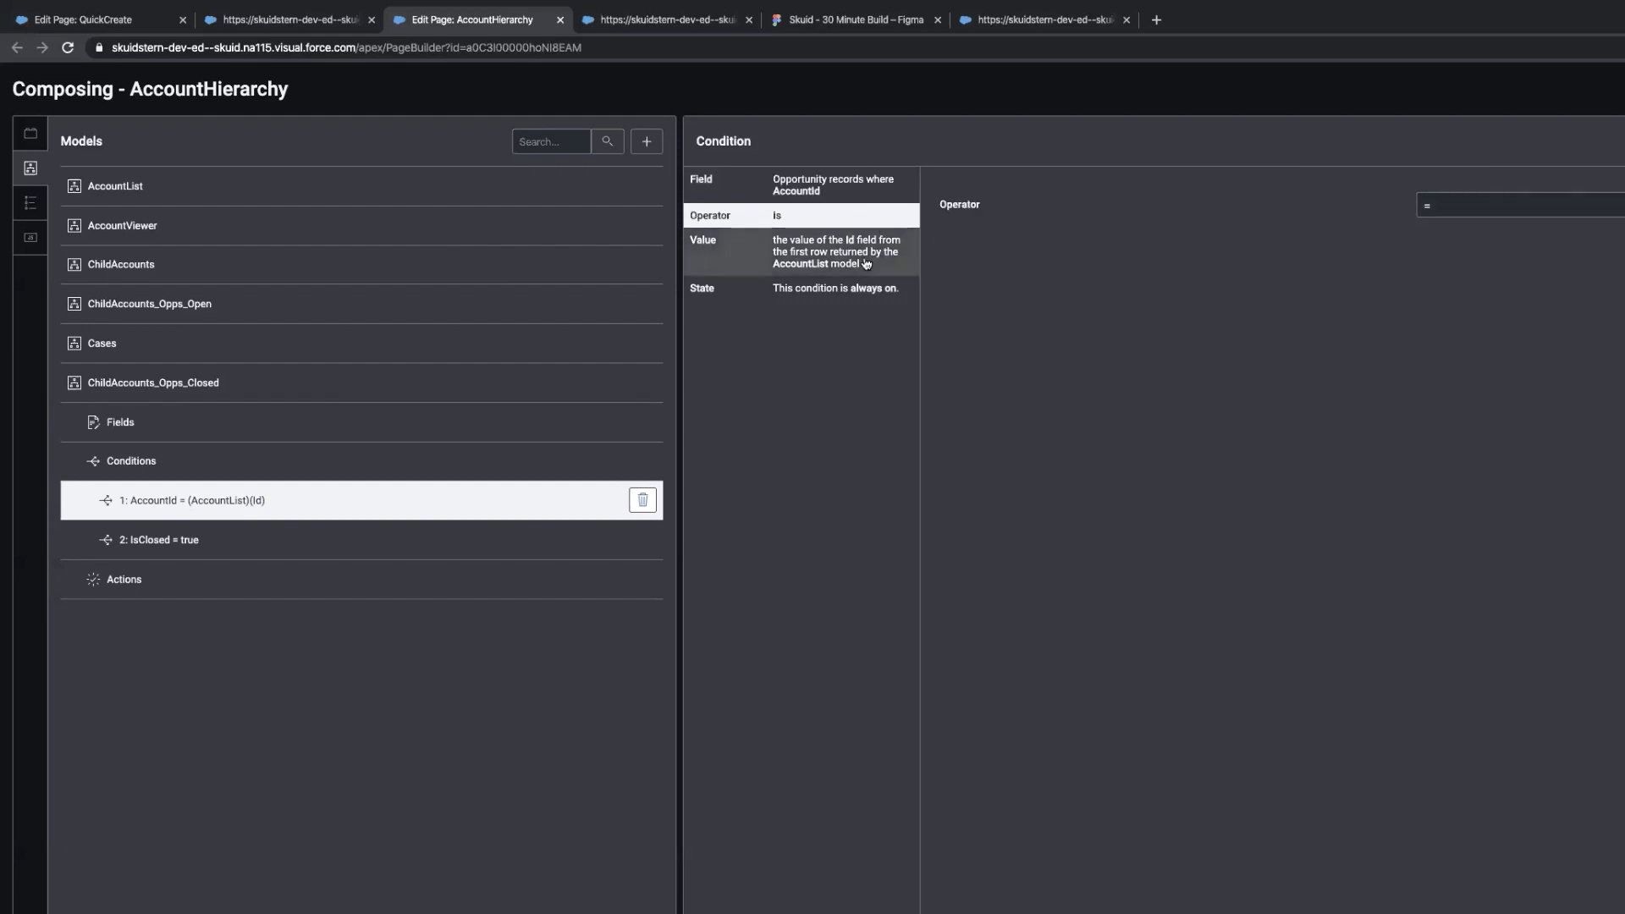
{"action": "left_click", "coordinate": [1440, 207]}
{"action": "left_click", "coordinate": [1438, 236]}
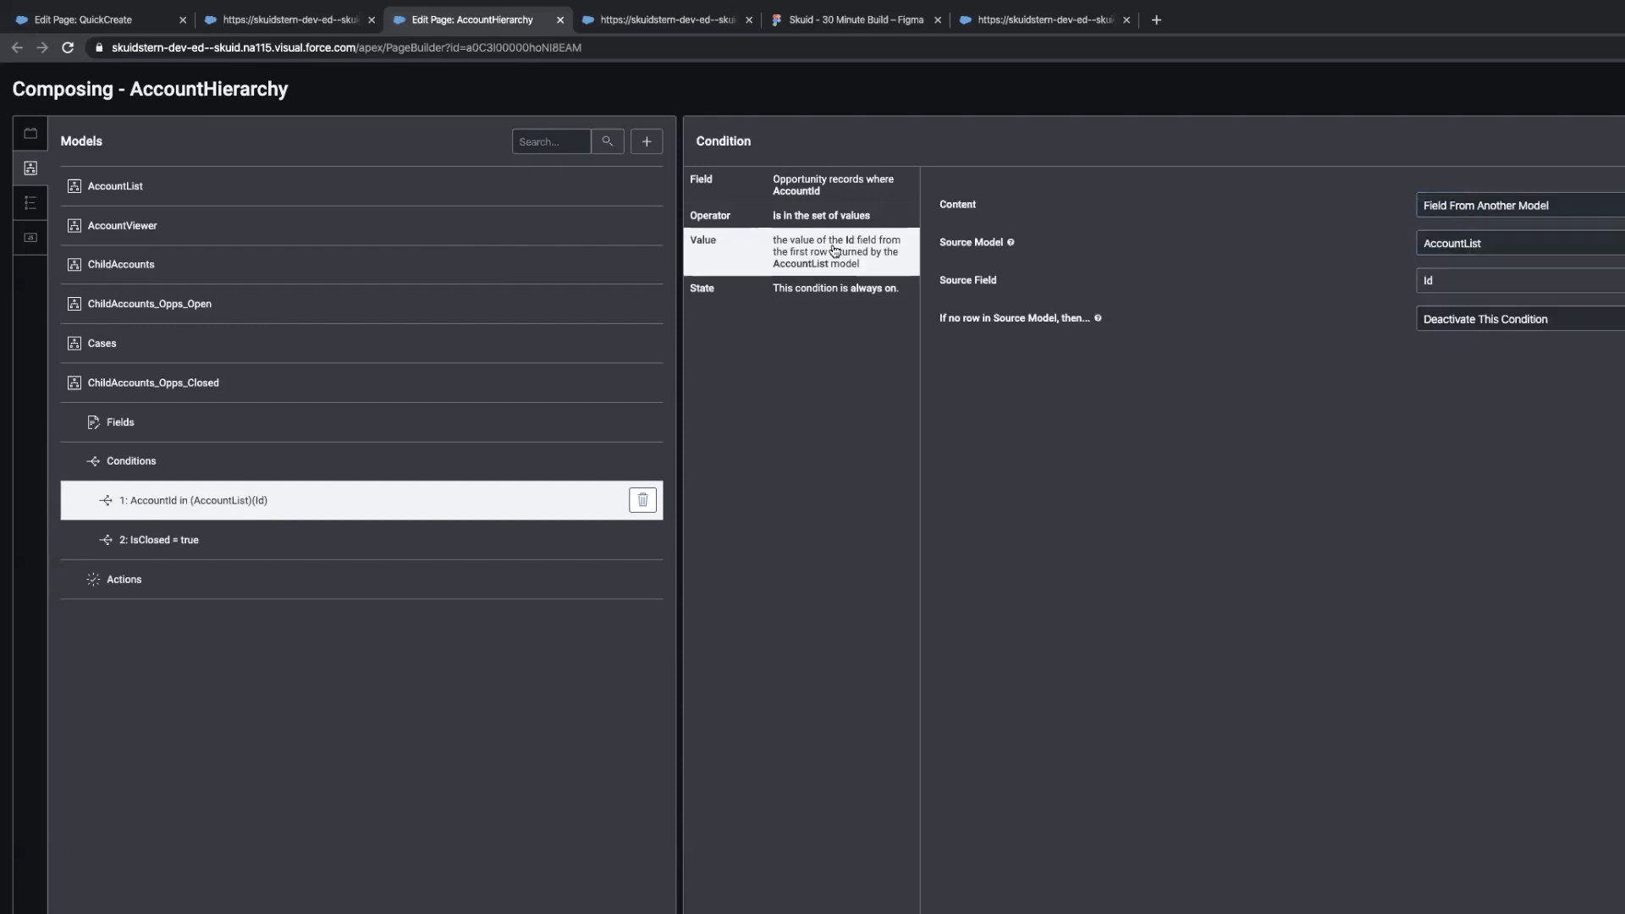
{"action": "left_click", "coordinate": [1489, 244]}
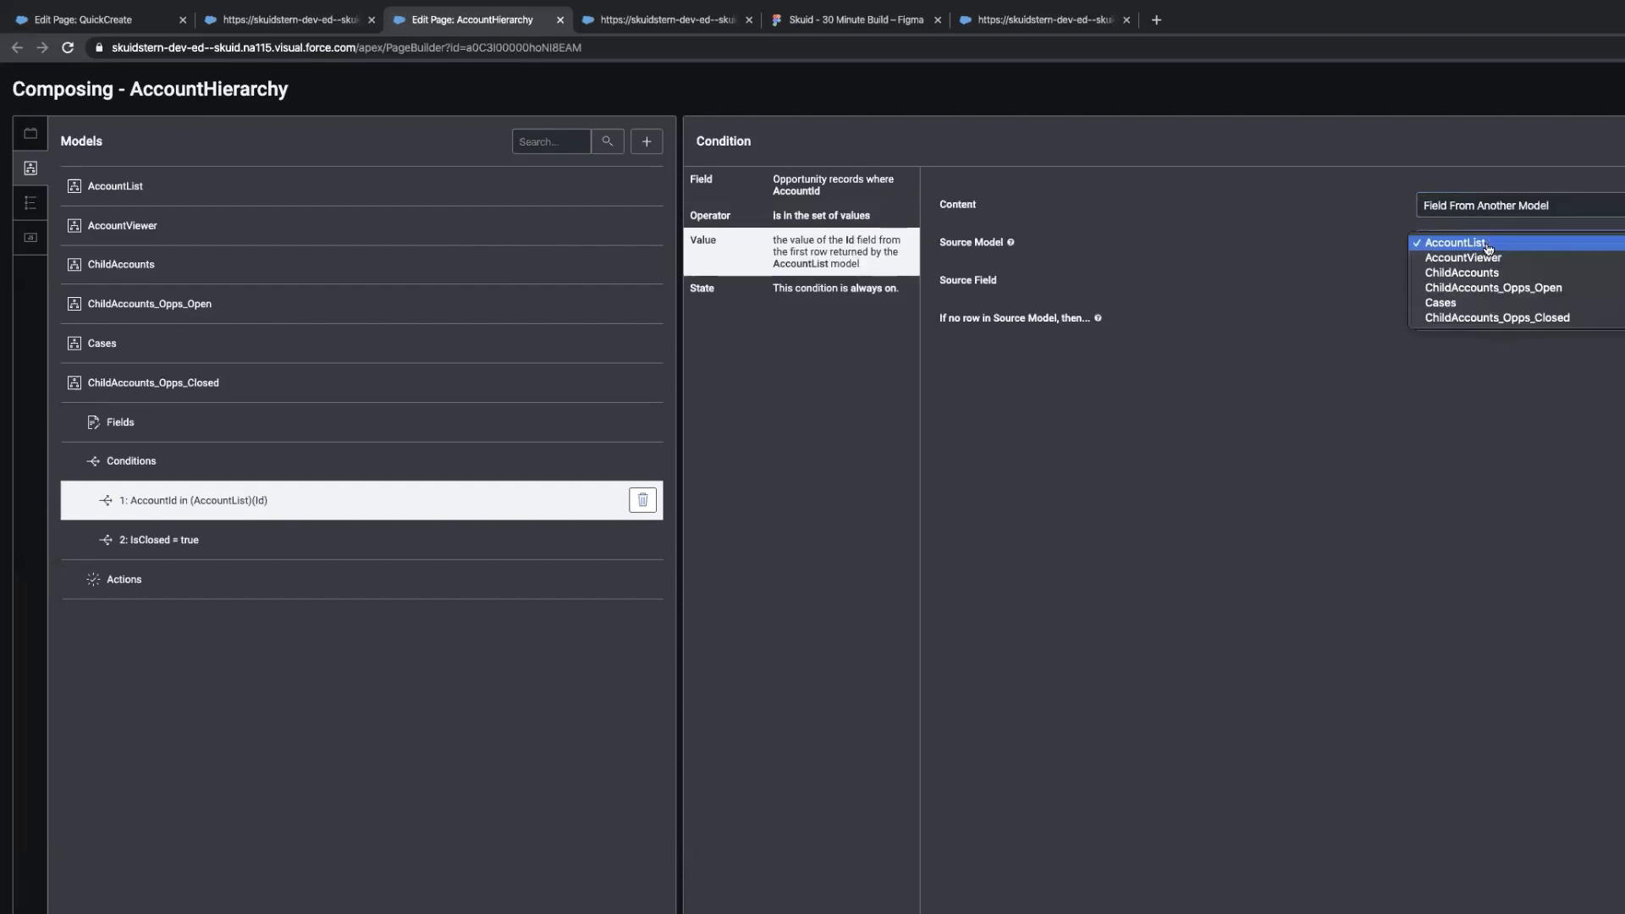
{"action": "left_click", "coordinate": [1484, 273]}
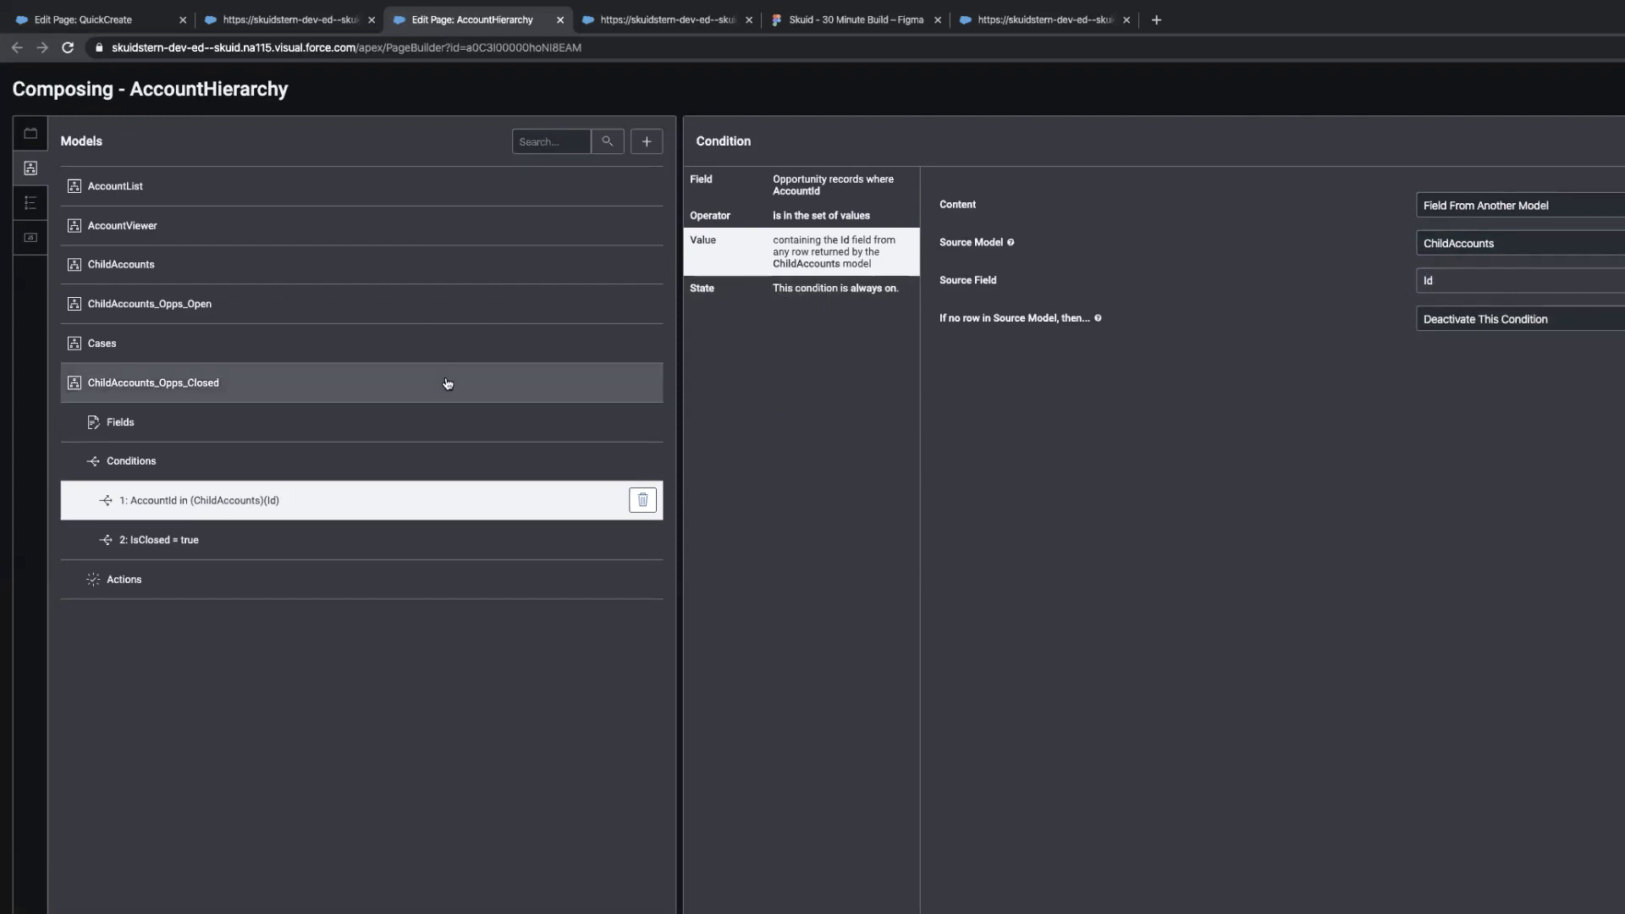
{"action": "left_click_drag", "start_coordinate": [151, 389], "coordinate": [144, 344]}
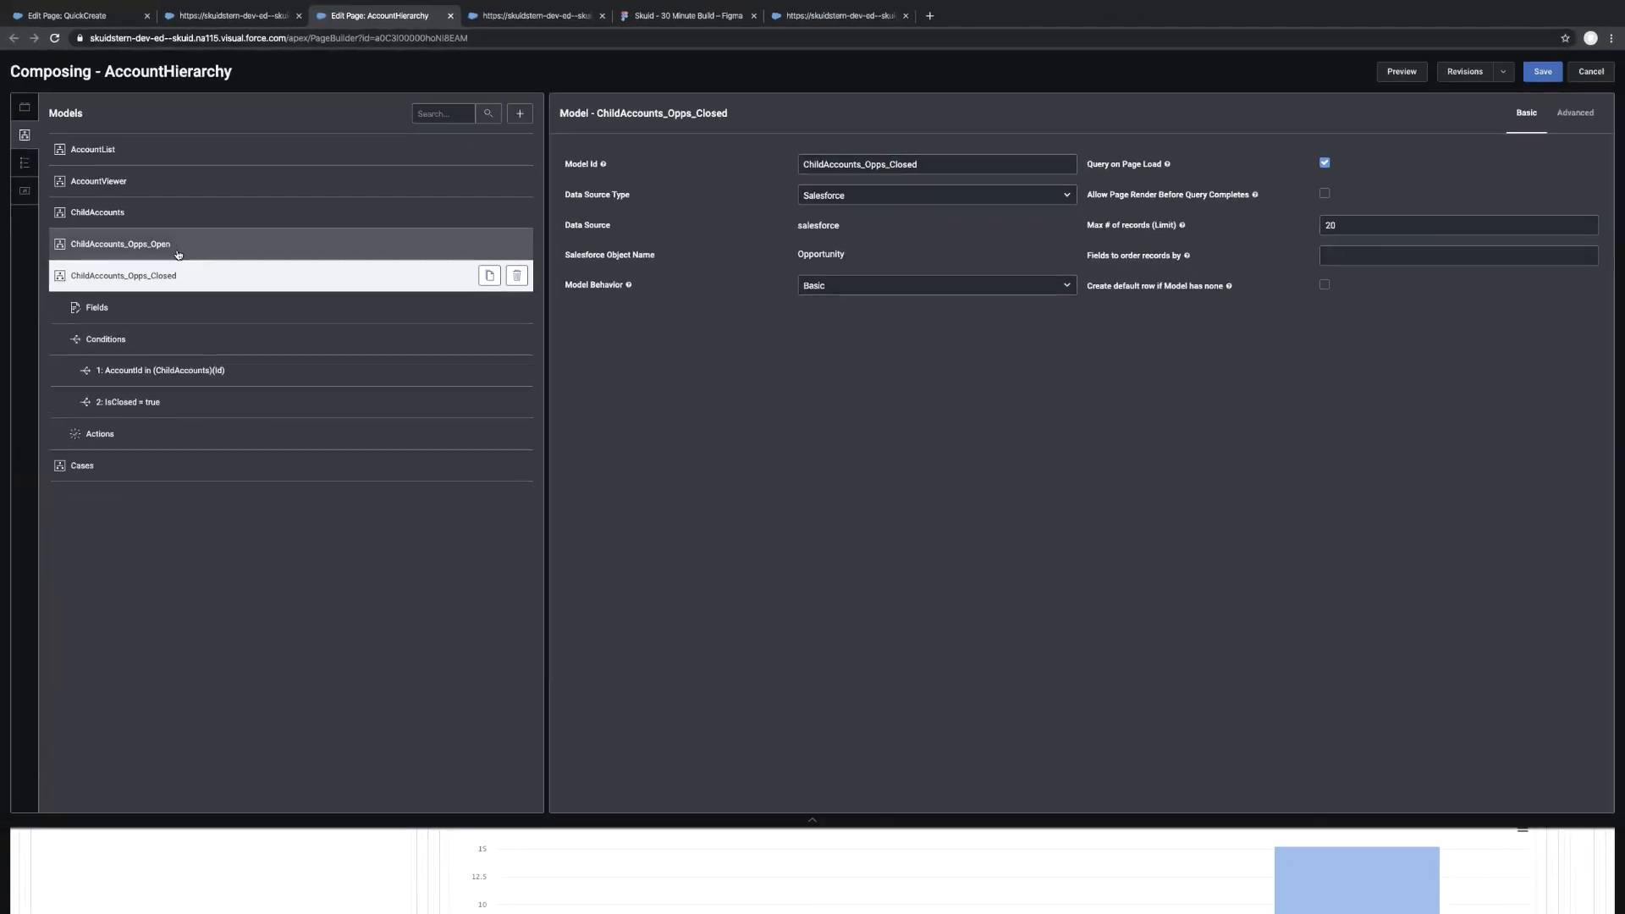
Add a Tab Set component inside the child accounts deck, below the {{Name}} text
{"action": "left_click", "coordinate": [813, 823]}
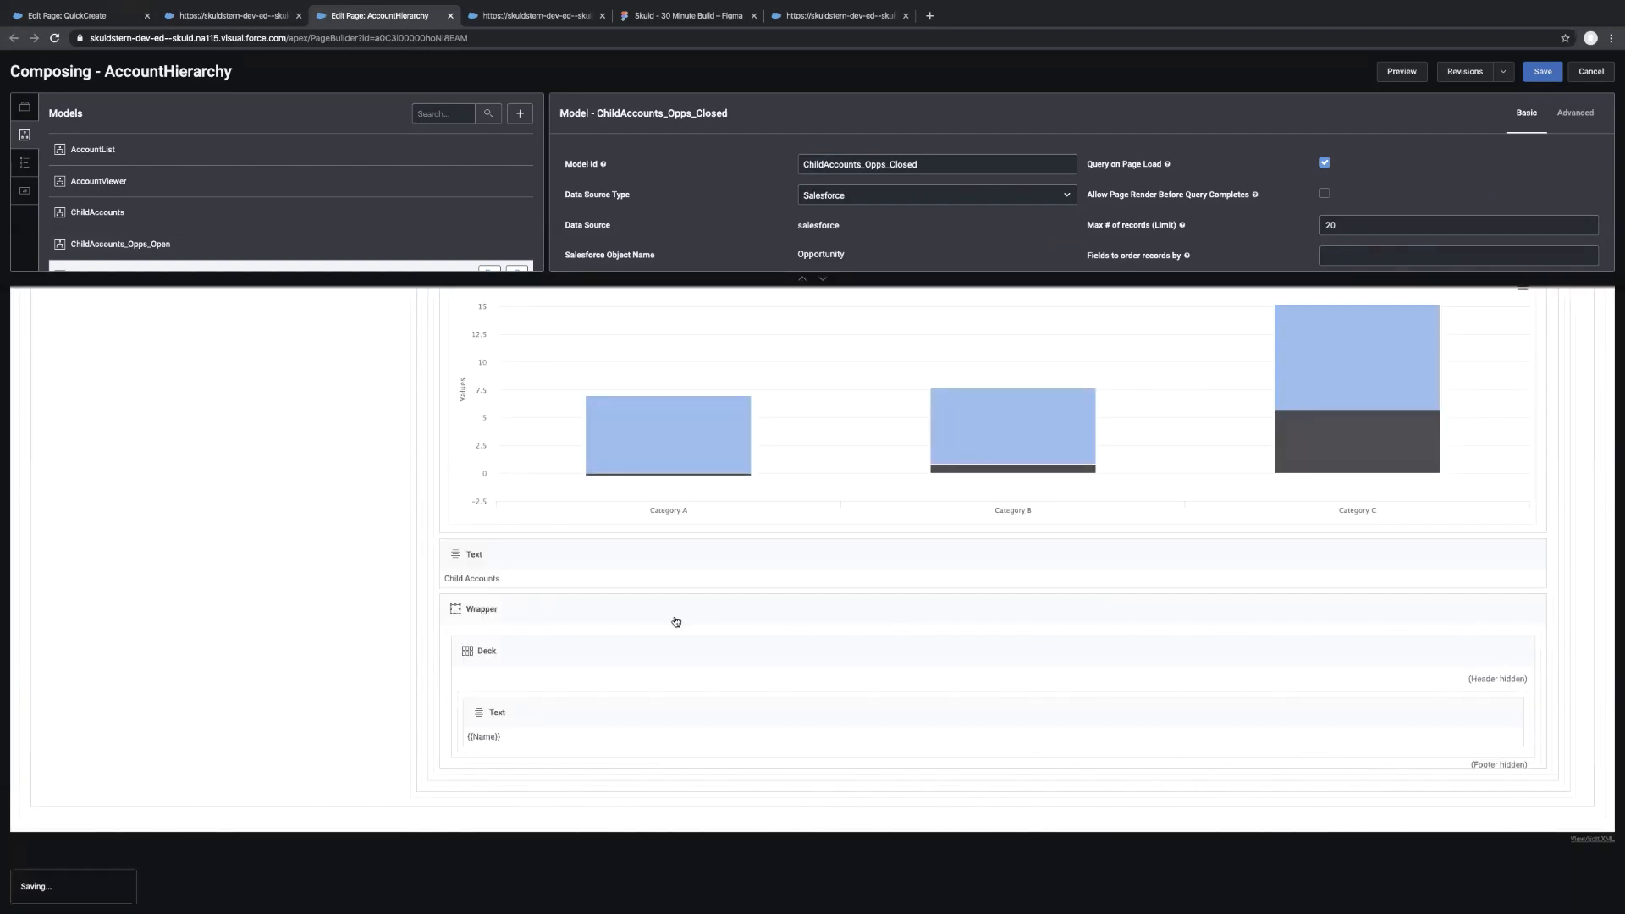
{"action": "left_click", "coordinate": [609, 649]}
{"action": "left_click", "coordinate": [25, 108]}
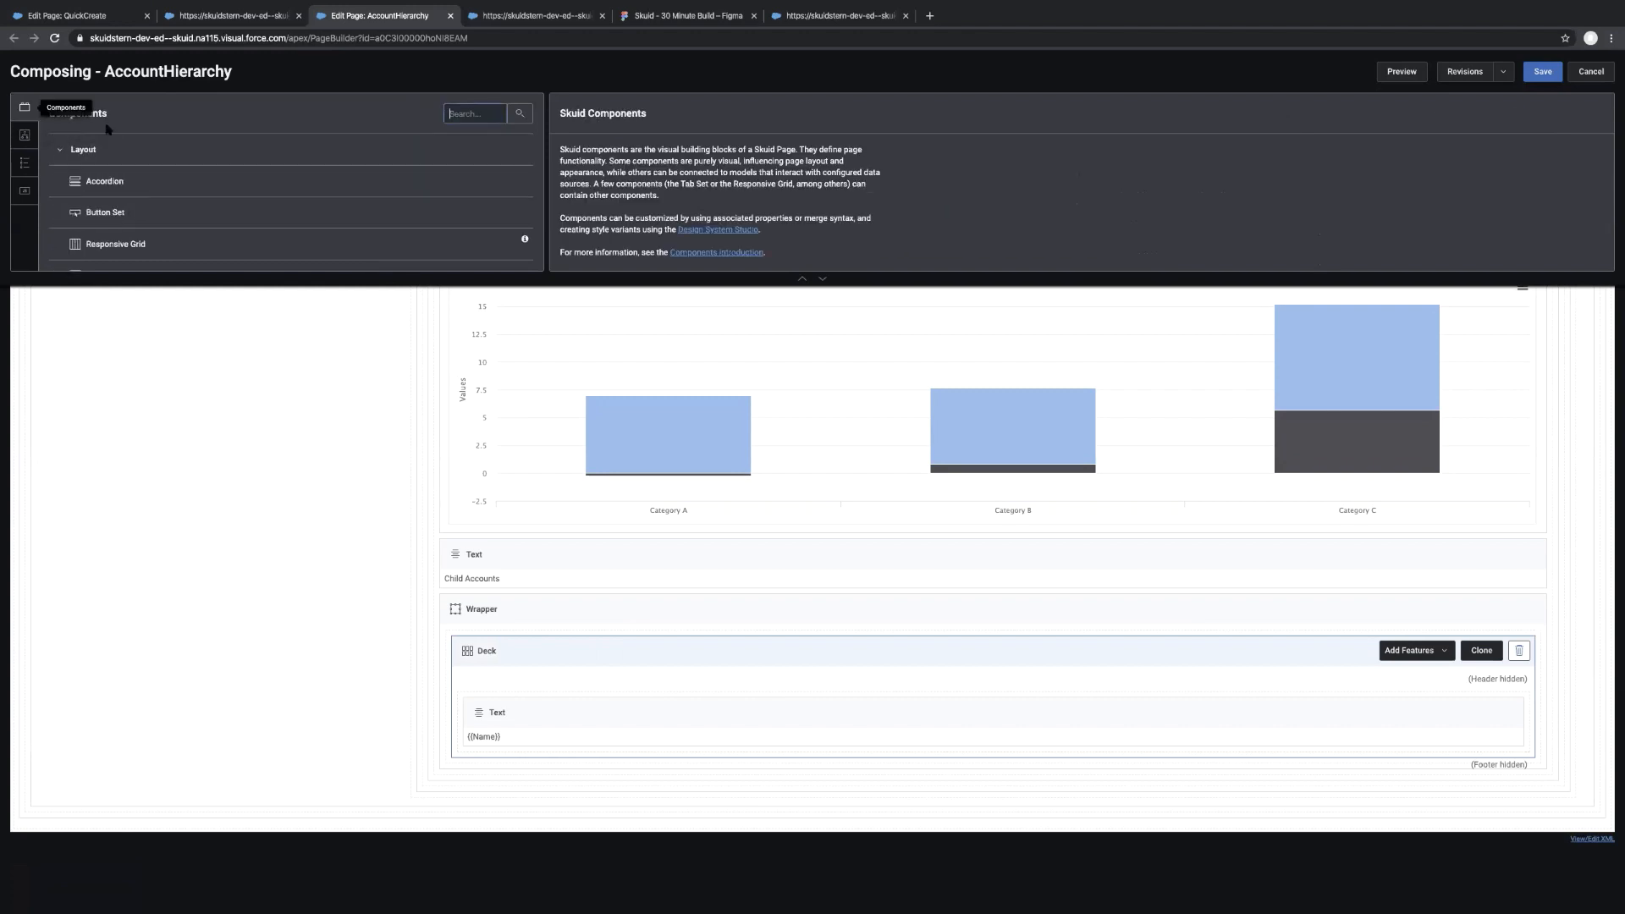
{"action": "type", "text": "tab"}
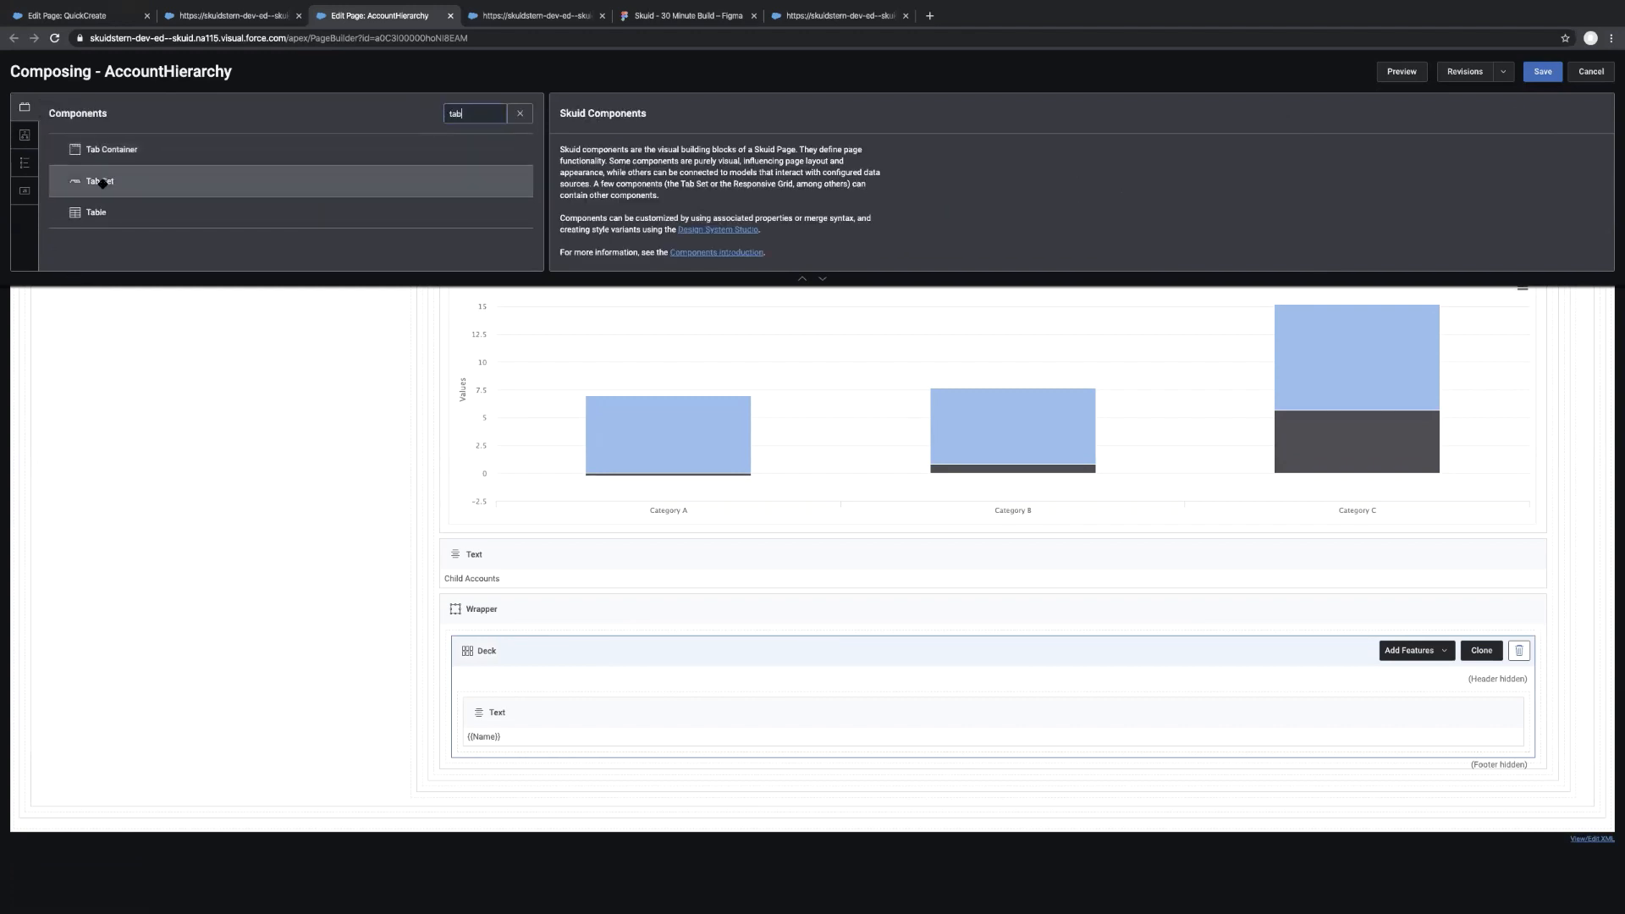
{"action": "left_click_drag", "start_coordinate": [102, 183], "coordinate": [519, 745]}
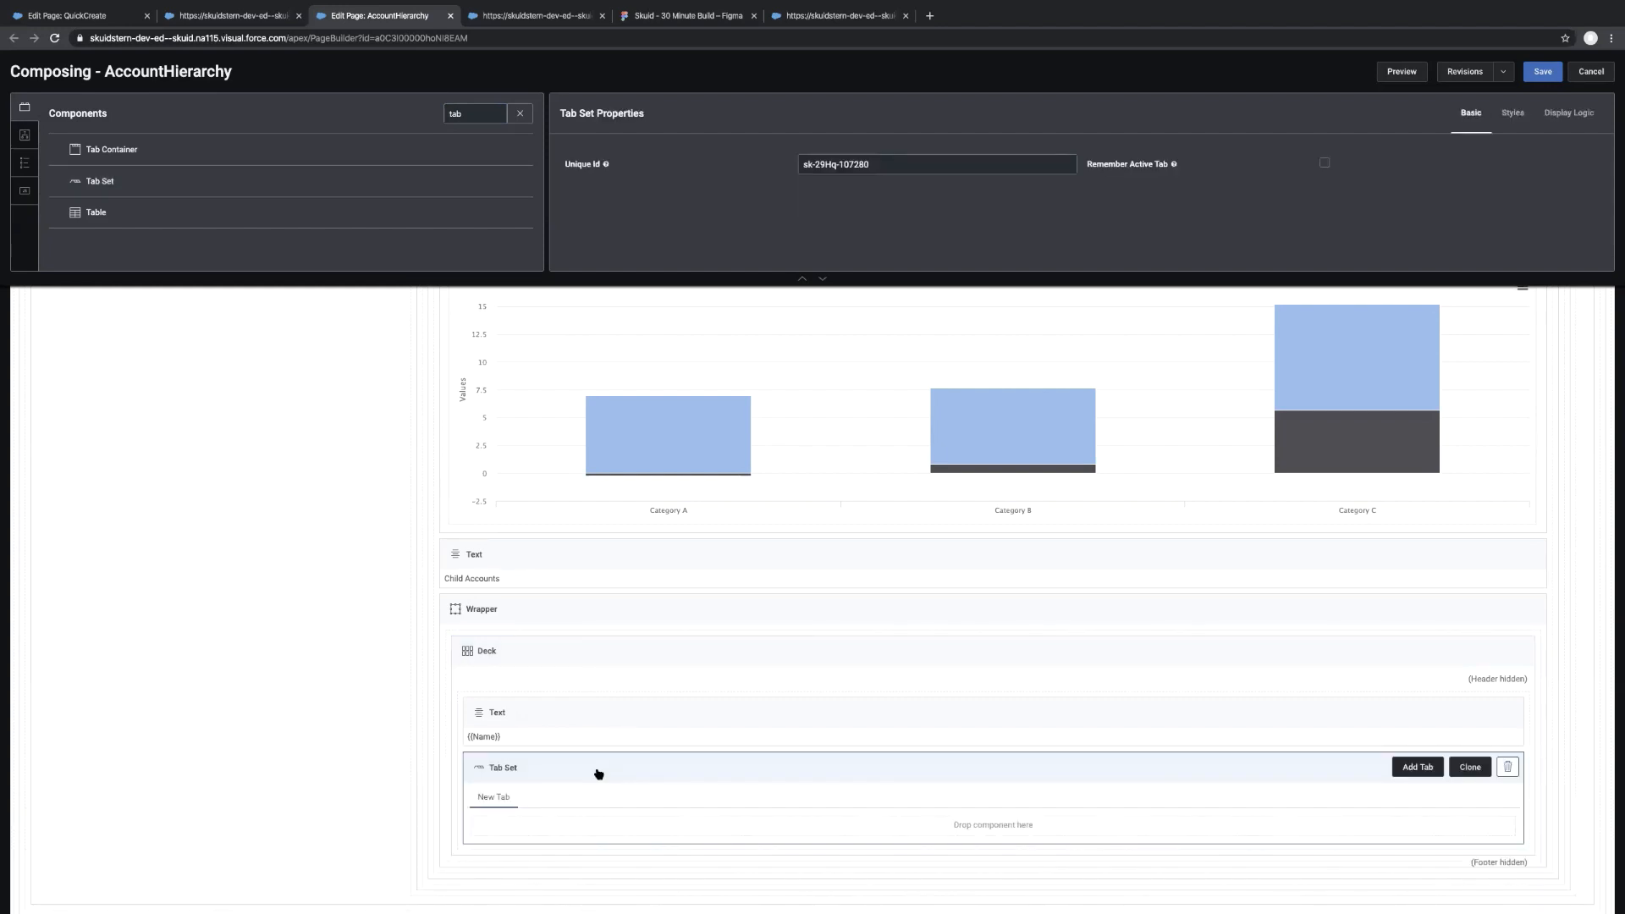
Add a second tab to the deck's tab set and label the two tabs Pipeline and History
{"action": "left_click", "coordinate": [1405, 768]}
{"action": "left_click", "coordinate": [484, 797]}
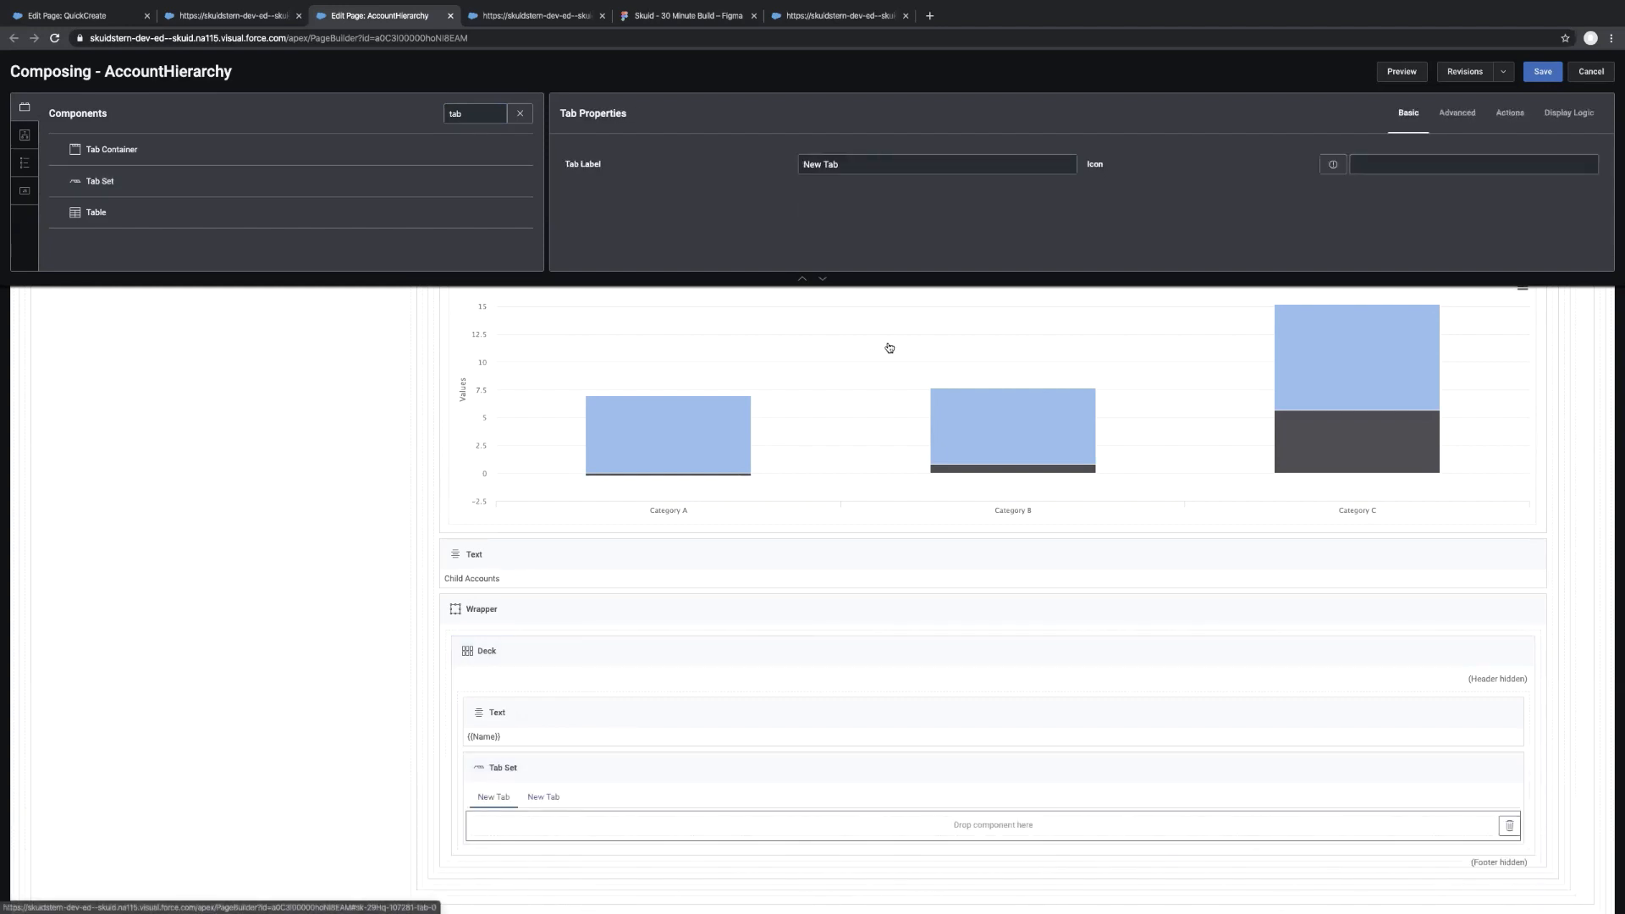
{"action": "double_click", "coordinate": [864, 167]}
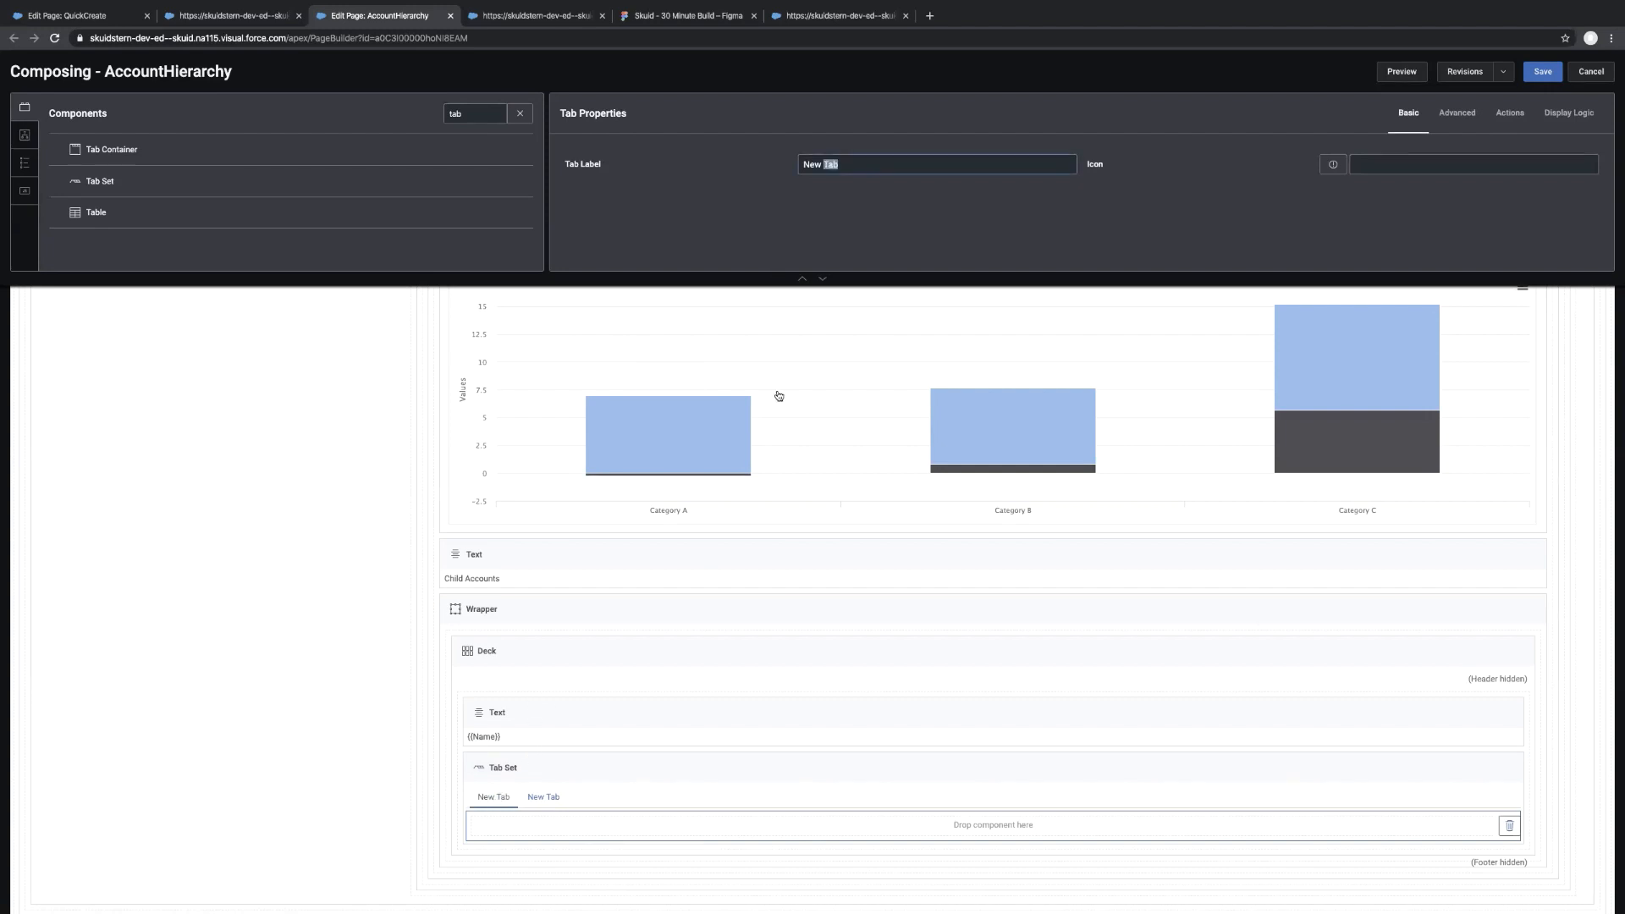
{"action": "triple_click", "coordinate": [831, 165]}
{"action": "type", "text": "Pipeline"}
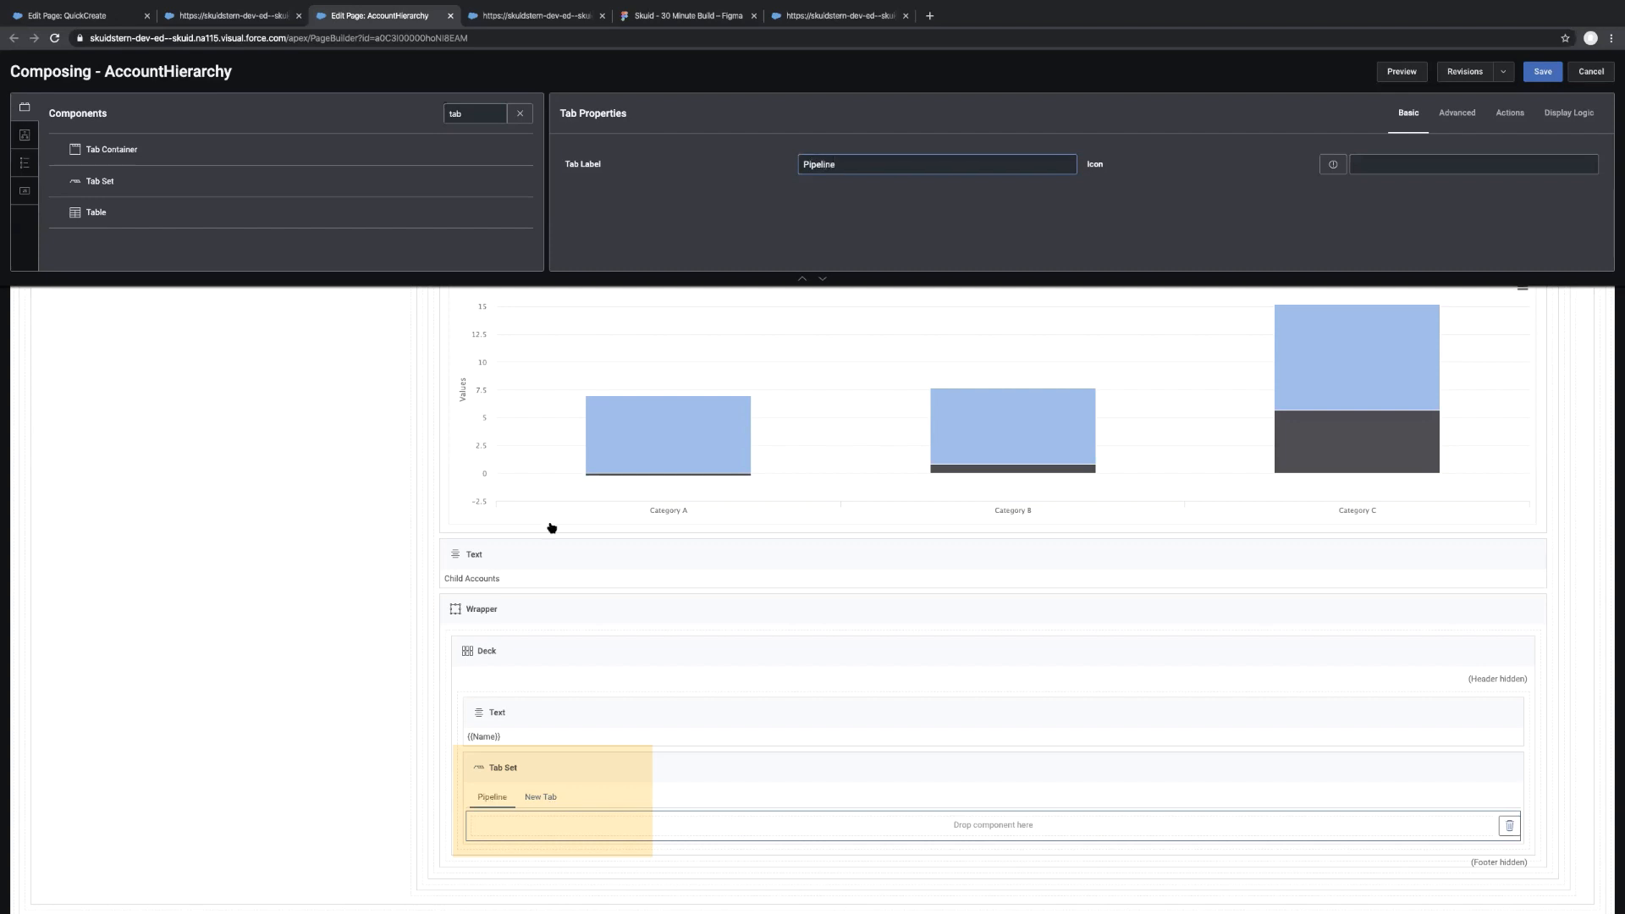
{"action": "left_click", "coordinate": [541, 796]}
{"action": "triple_click", "coordinate": [829, 164]}
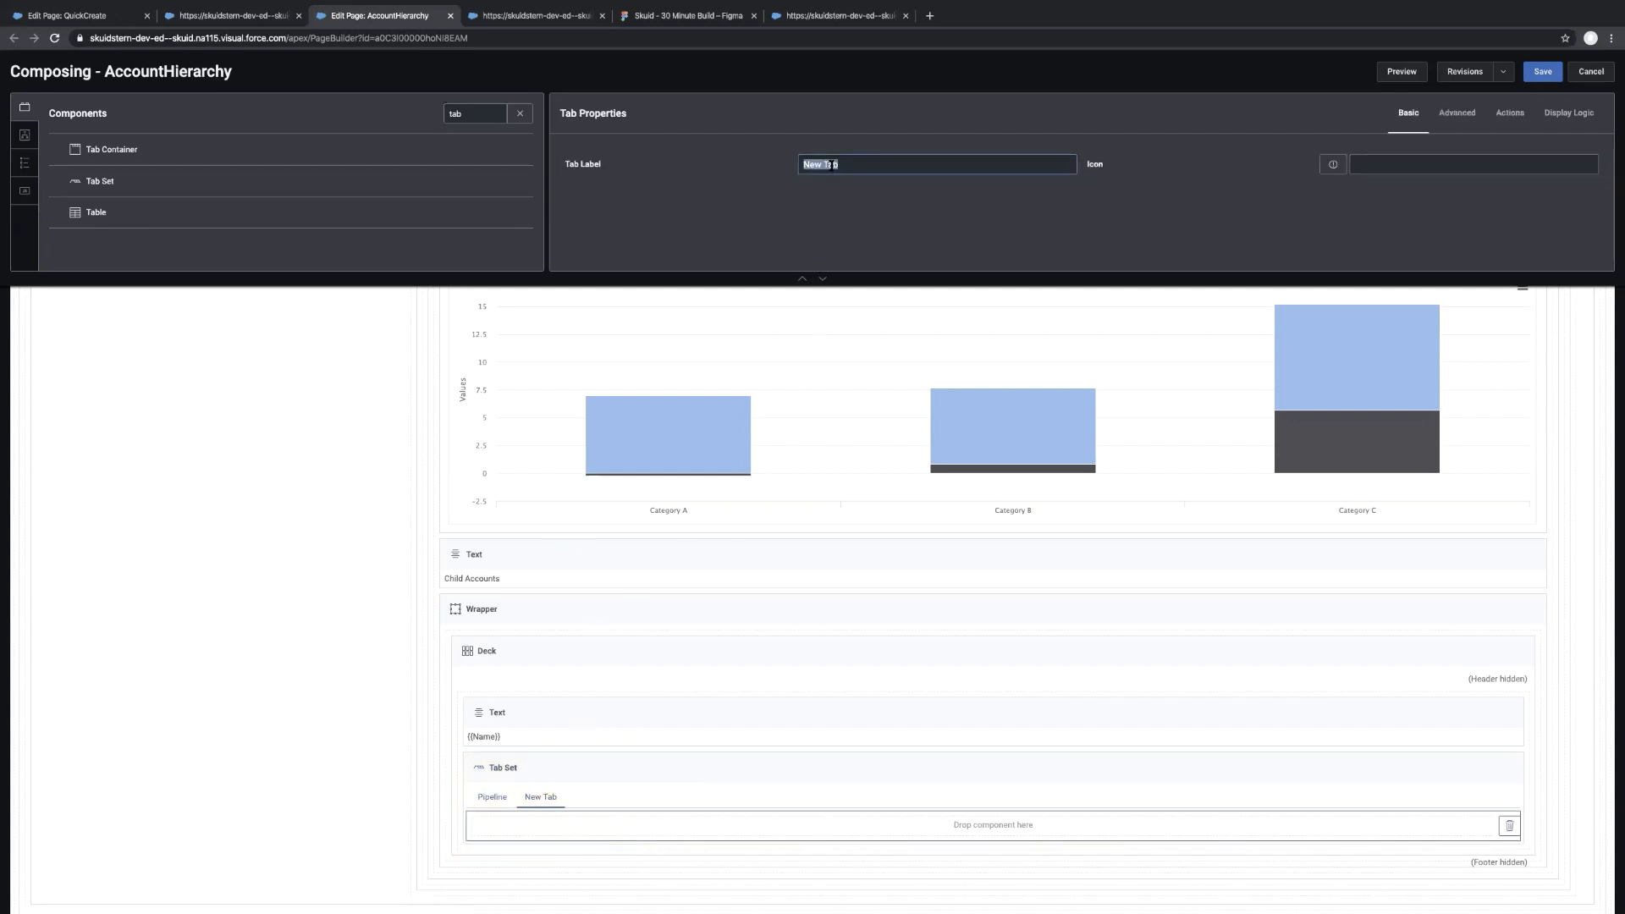
{"action": "type", "text": "History"}
Place a table based on the ChildAccounts_Opps_Open model in the deck's Pipeline tab and save the page
{"action": "left_click", "coordinate": [492, 798]}
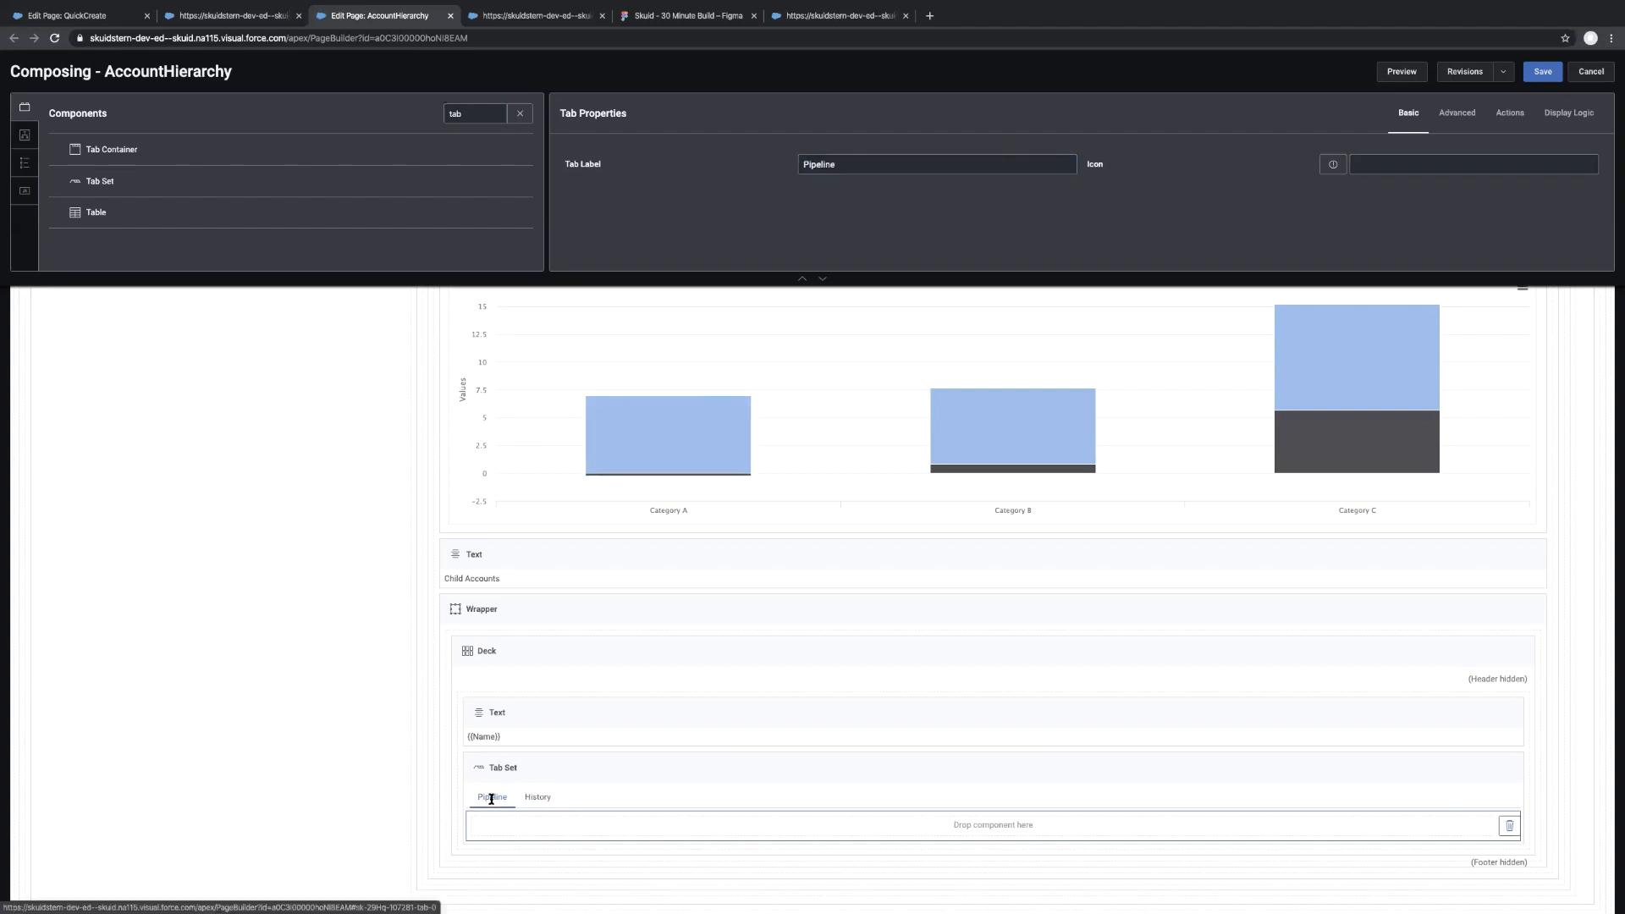
{"action": "left_click", "coordinate": [24, 135]}
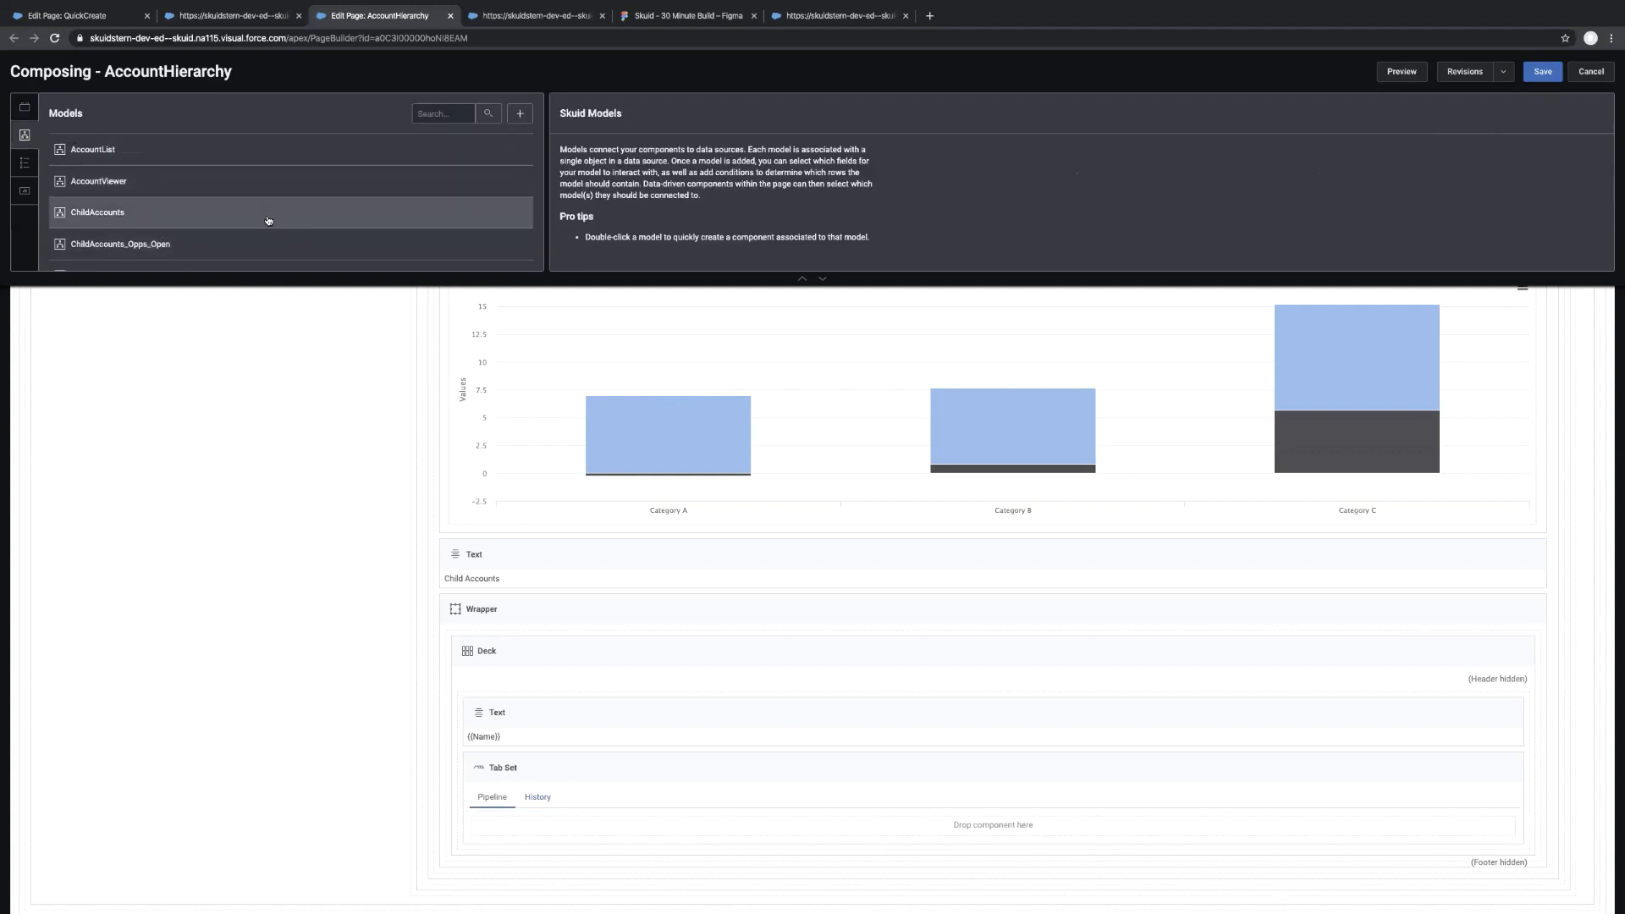
{"action": "scroll", "coordinate": [267, 220], "scroll_direction": "down", "scroll_amount": 1}
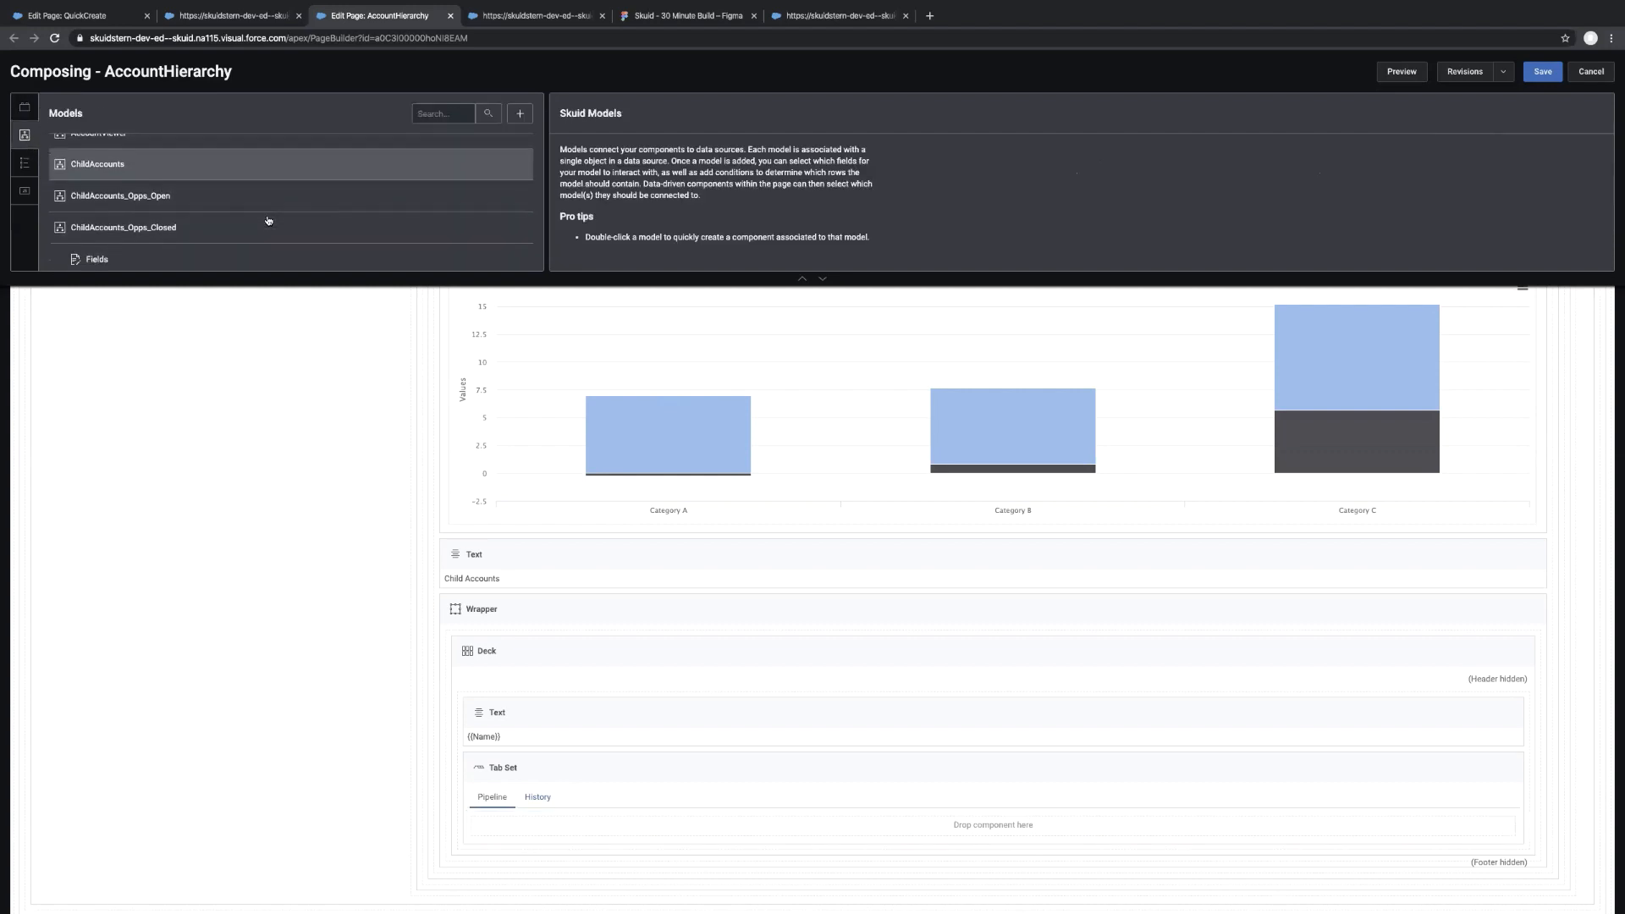
{"action": "left_click", "coordinate": [143, 201]}
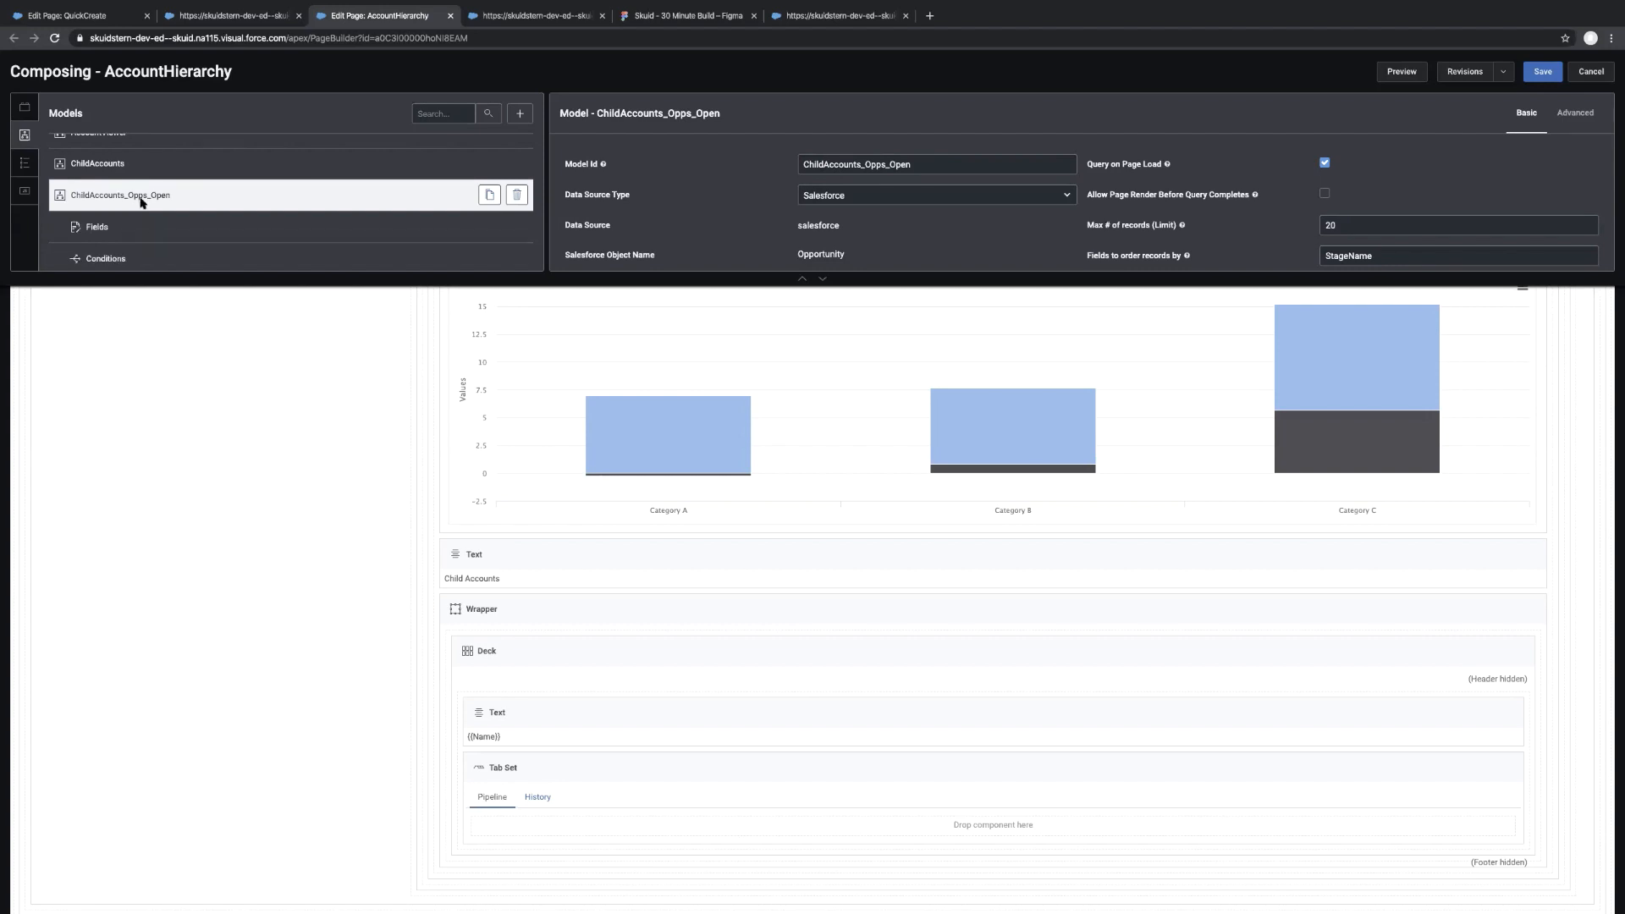
{"action": "left_click_drag", "start_coordinate": [142, 204], "coordinate": [537, 461]}
{"action": "left_click", "coordinate": [657, 528]}
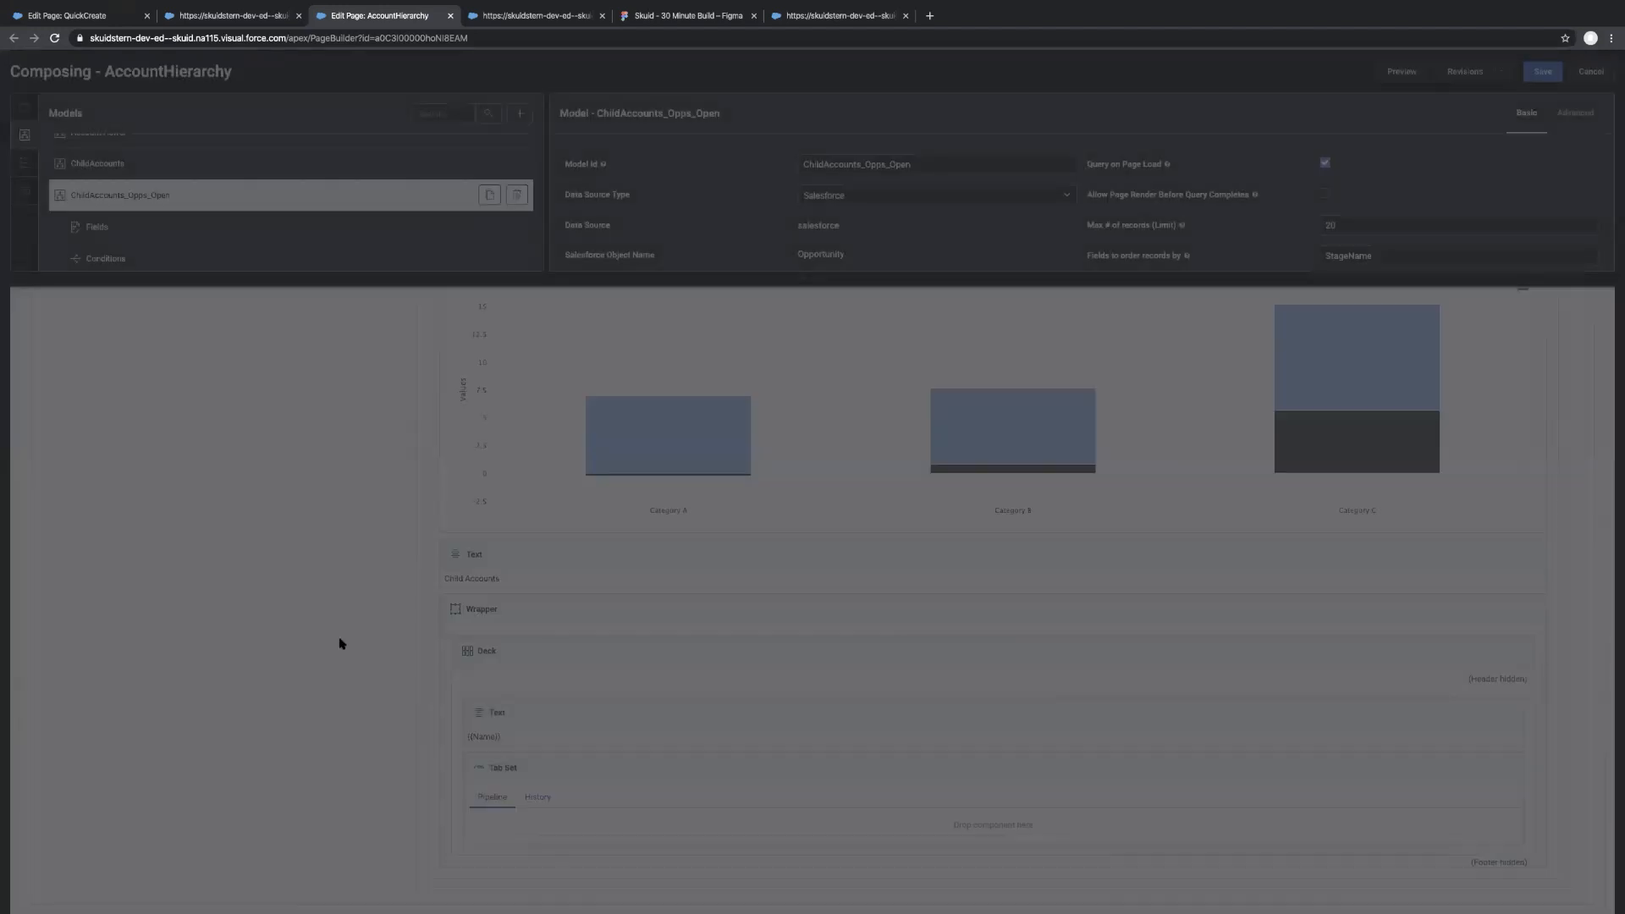
{"action": "left_click_drag", "start_coordinate": [85, 773], "coordinate": [609, 651]}
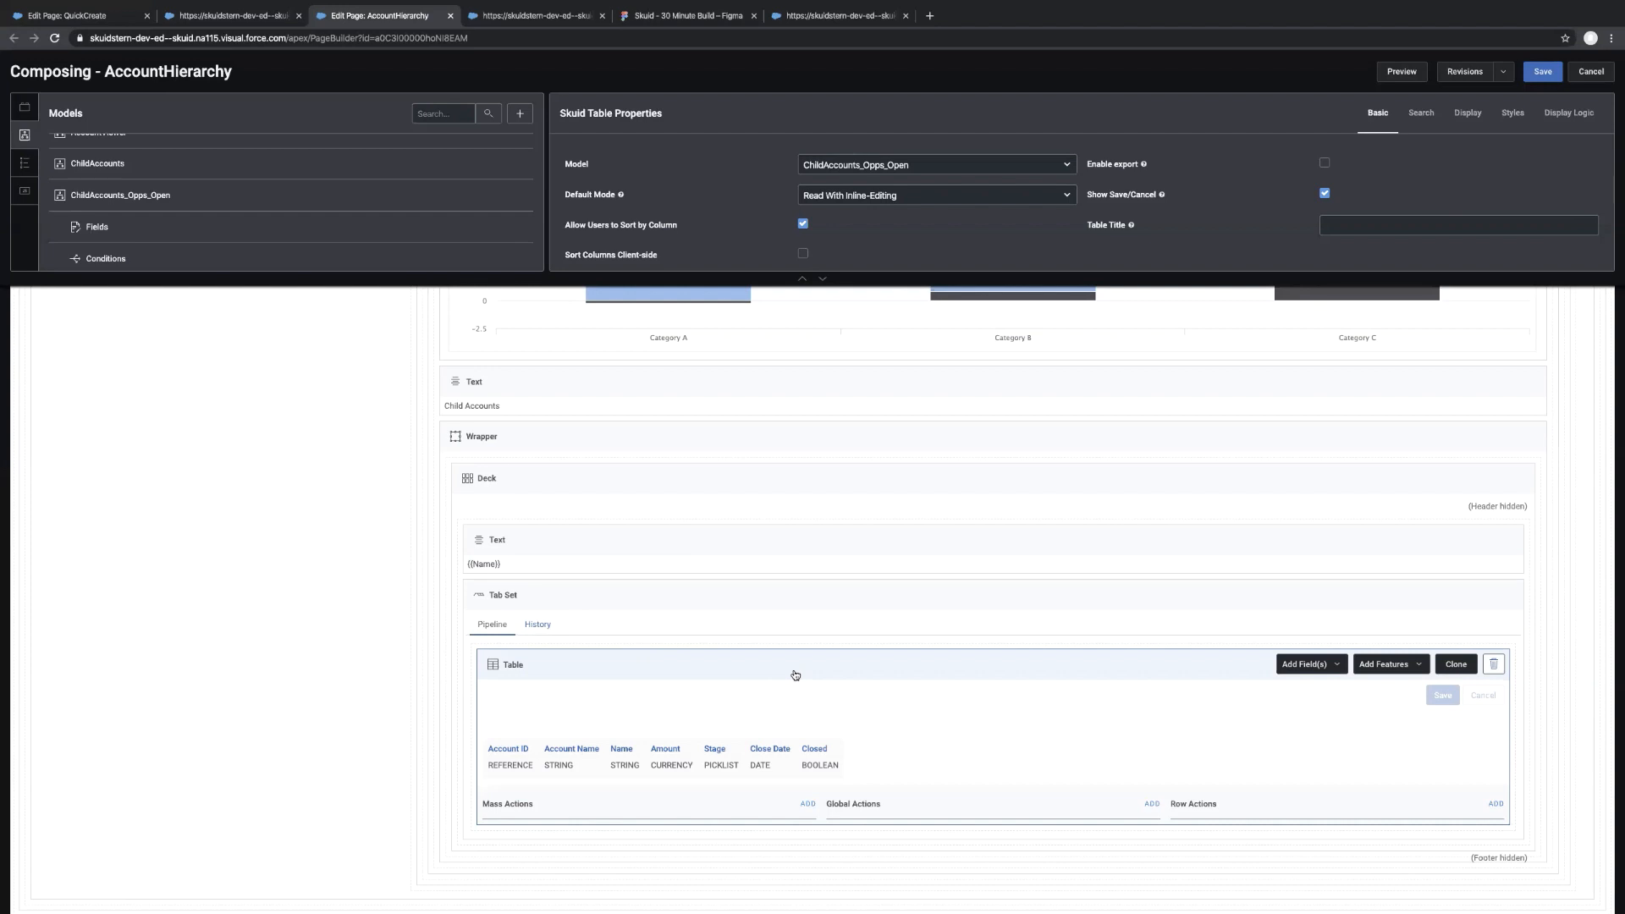
{"action": "left_click", "coordinate": [1543, 71]}
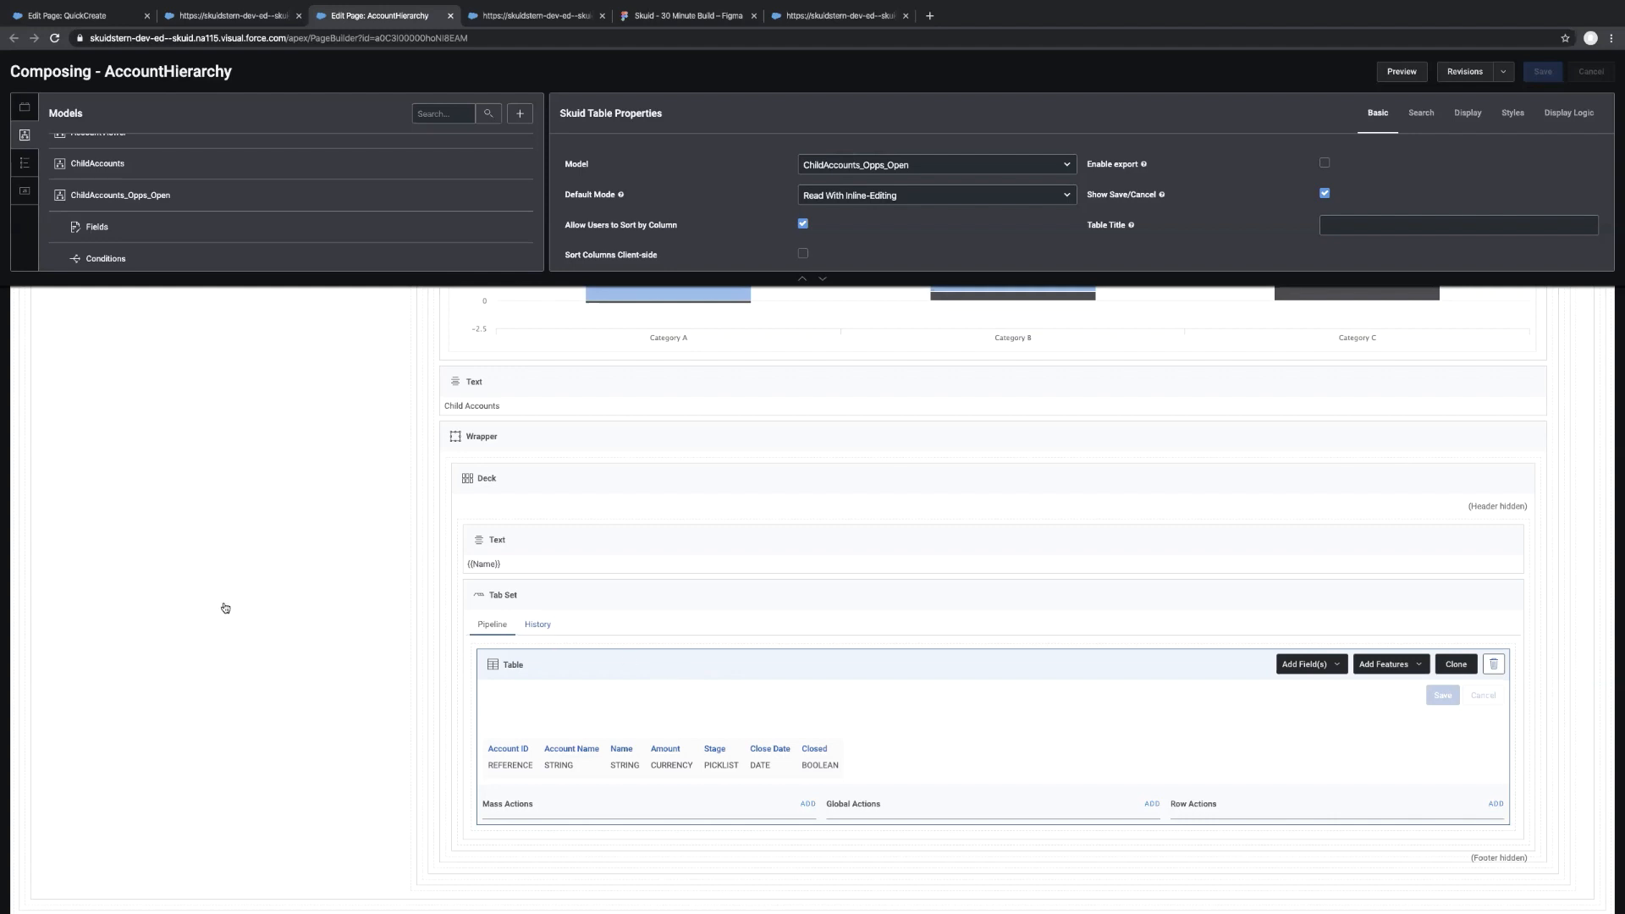
Add ChildAccounts_Opps_Closed to the models queried by the account list's click interaction and save the page
{"action": "scroll", "coordinate": [226, 607], "scroll_direction": "up", "scroll_amount": 5}
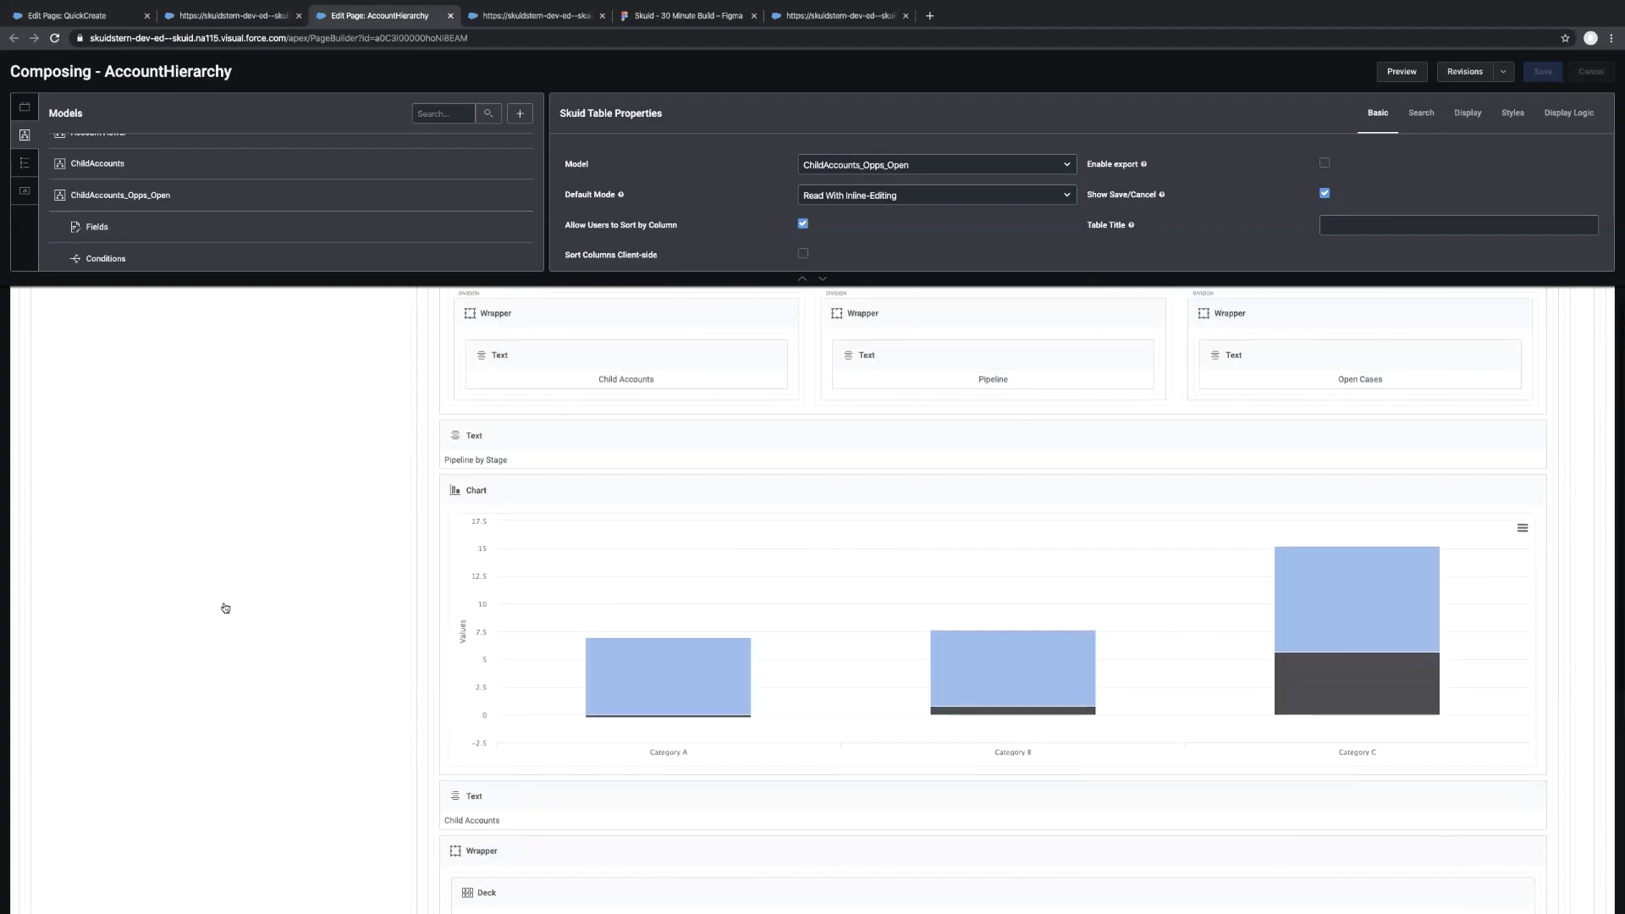
{"action": "scroll", "coordinate": [222, 603], "scroll_direction": "up", "scroll_amount": 6}
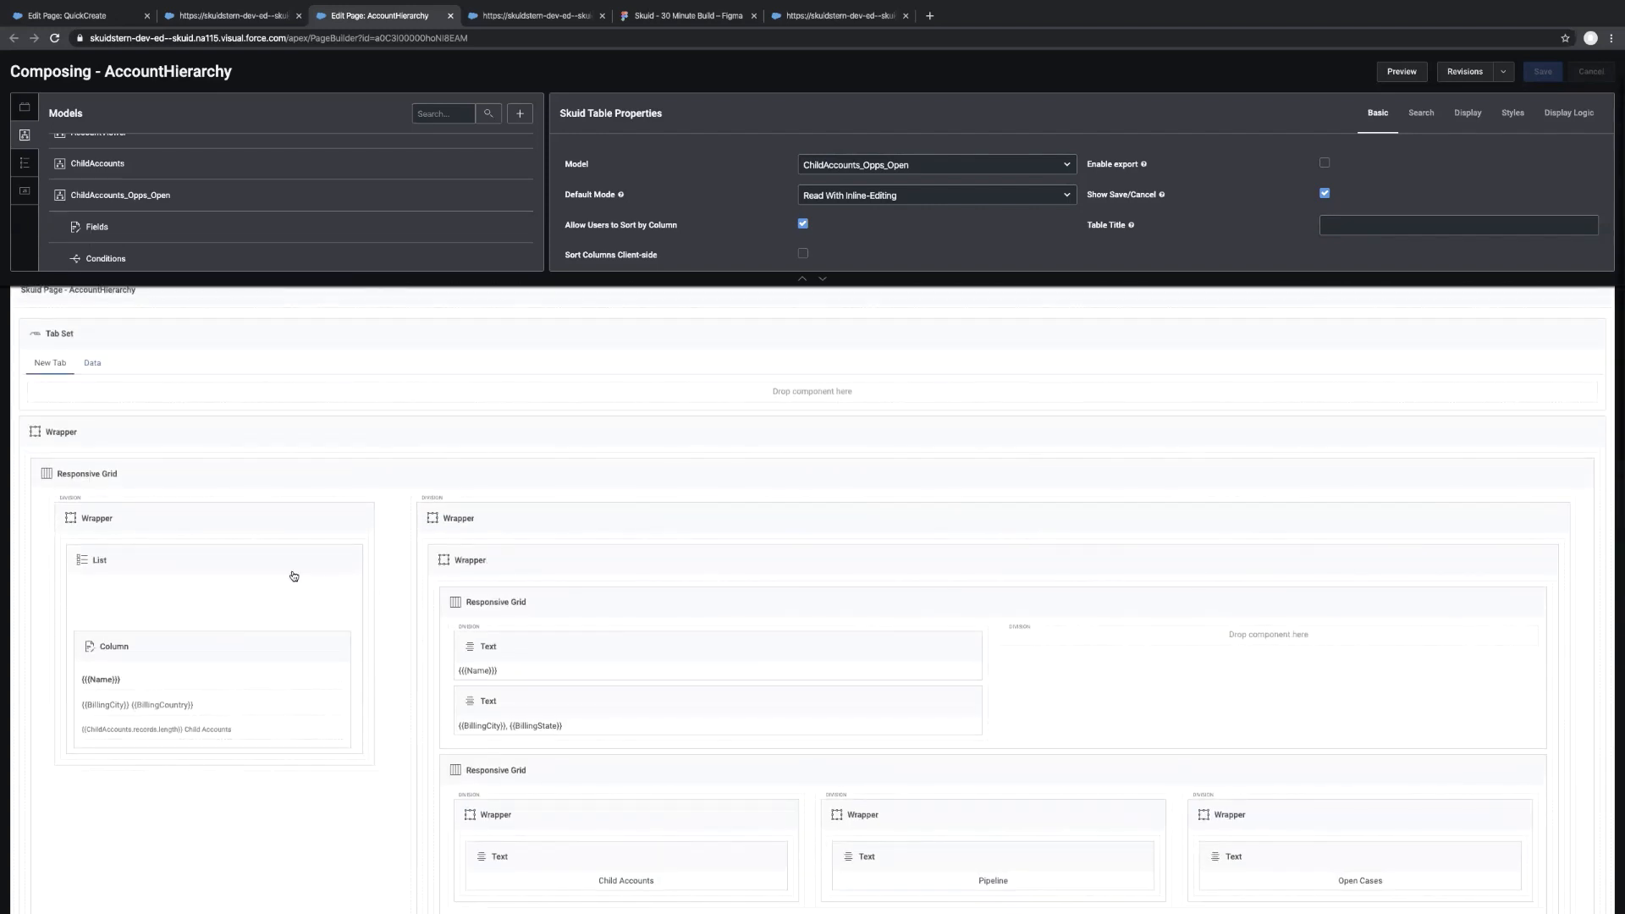
{"action": "left_click", "coordinate": [158, 566]}
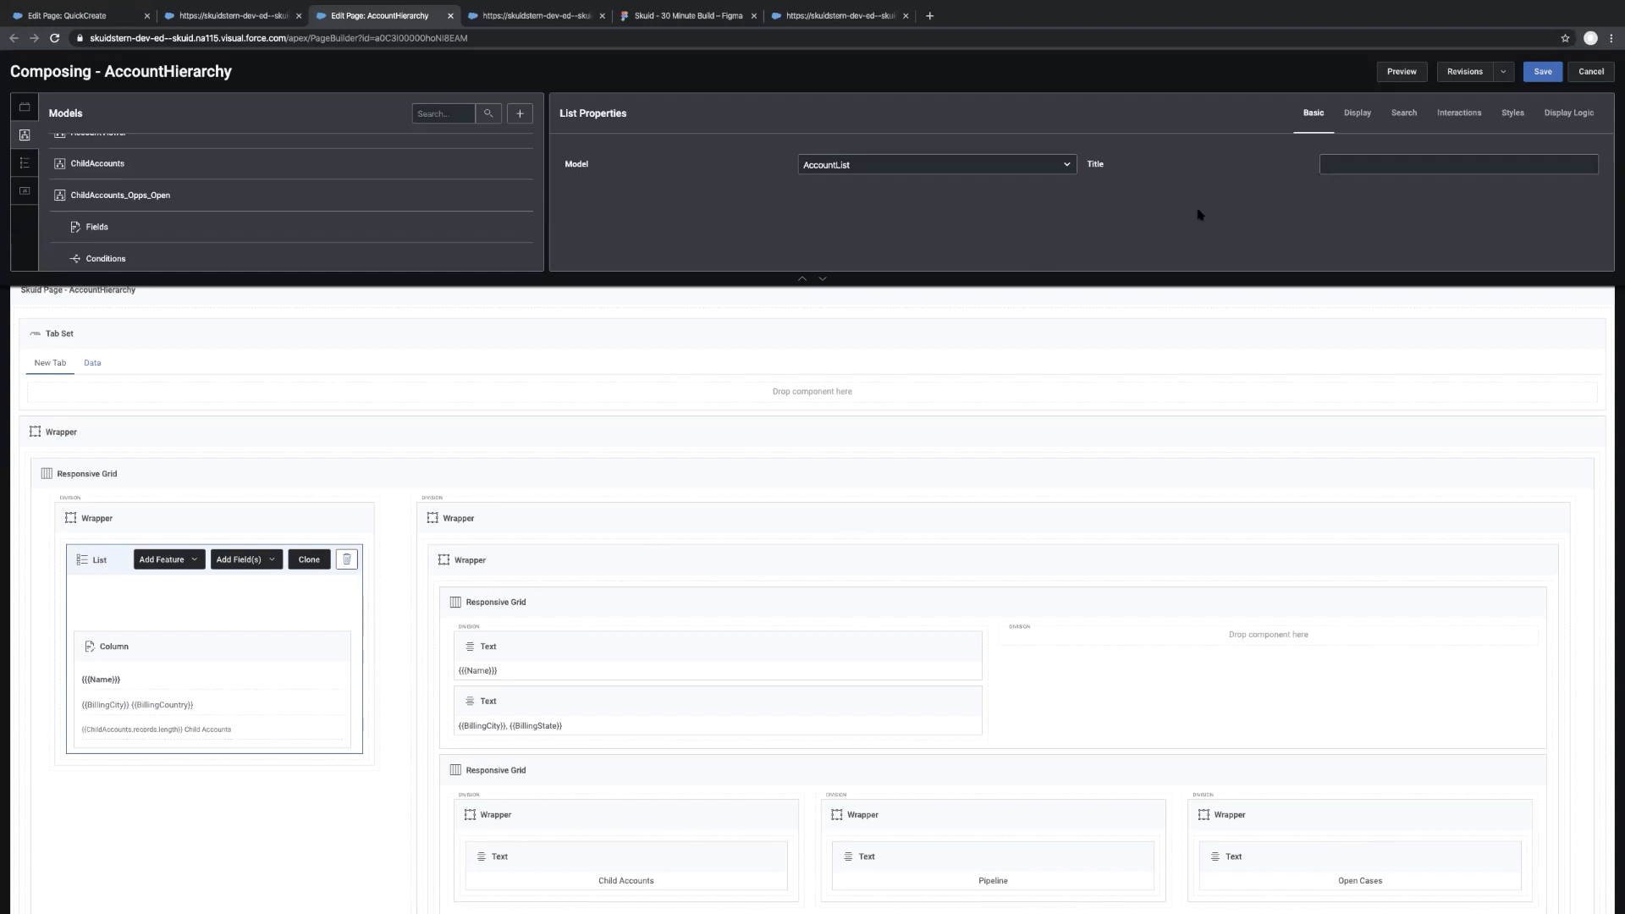
{"action": "left_click", "coordinate": [1463, 121]}
{"action": "left_click", "coordinate": [824, 278]}
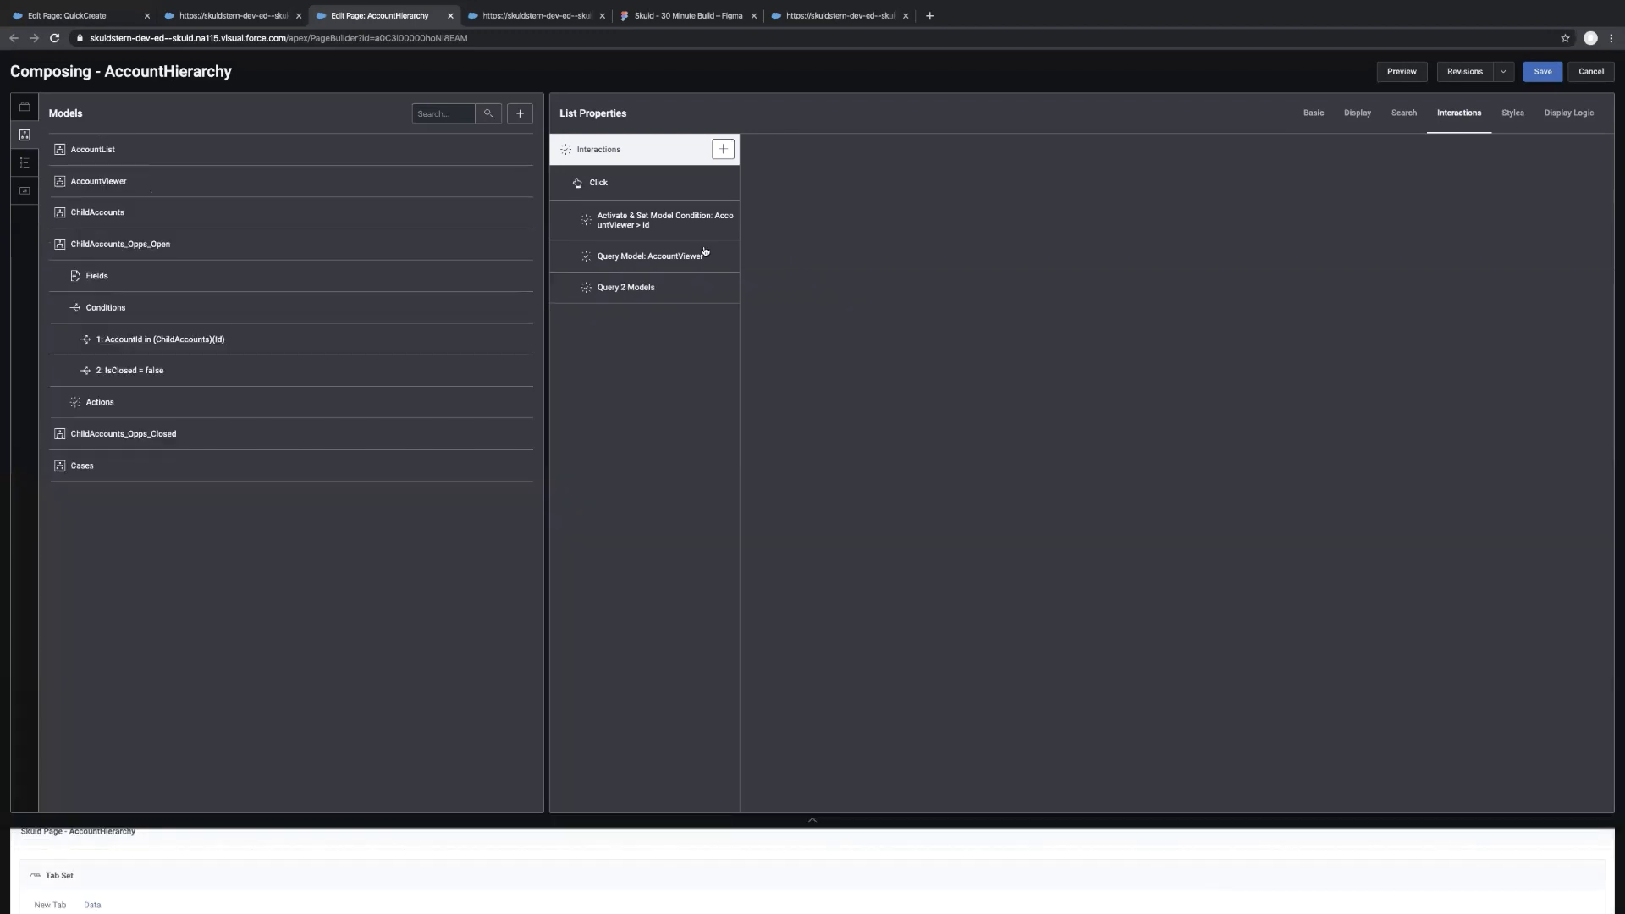
{"action": "left_click", "coordinate": [647, 292]}
{"action": "left_click", "coordinate": [1295, 199]}
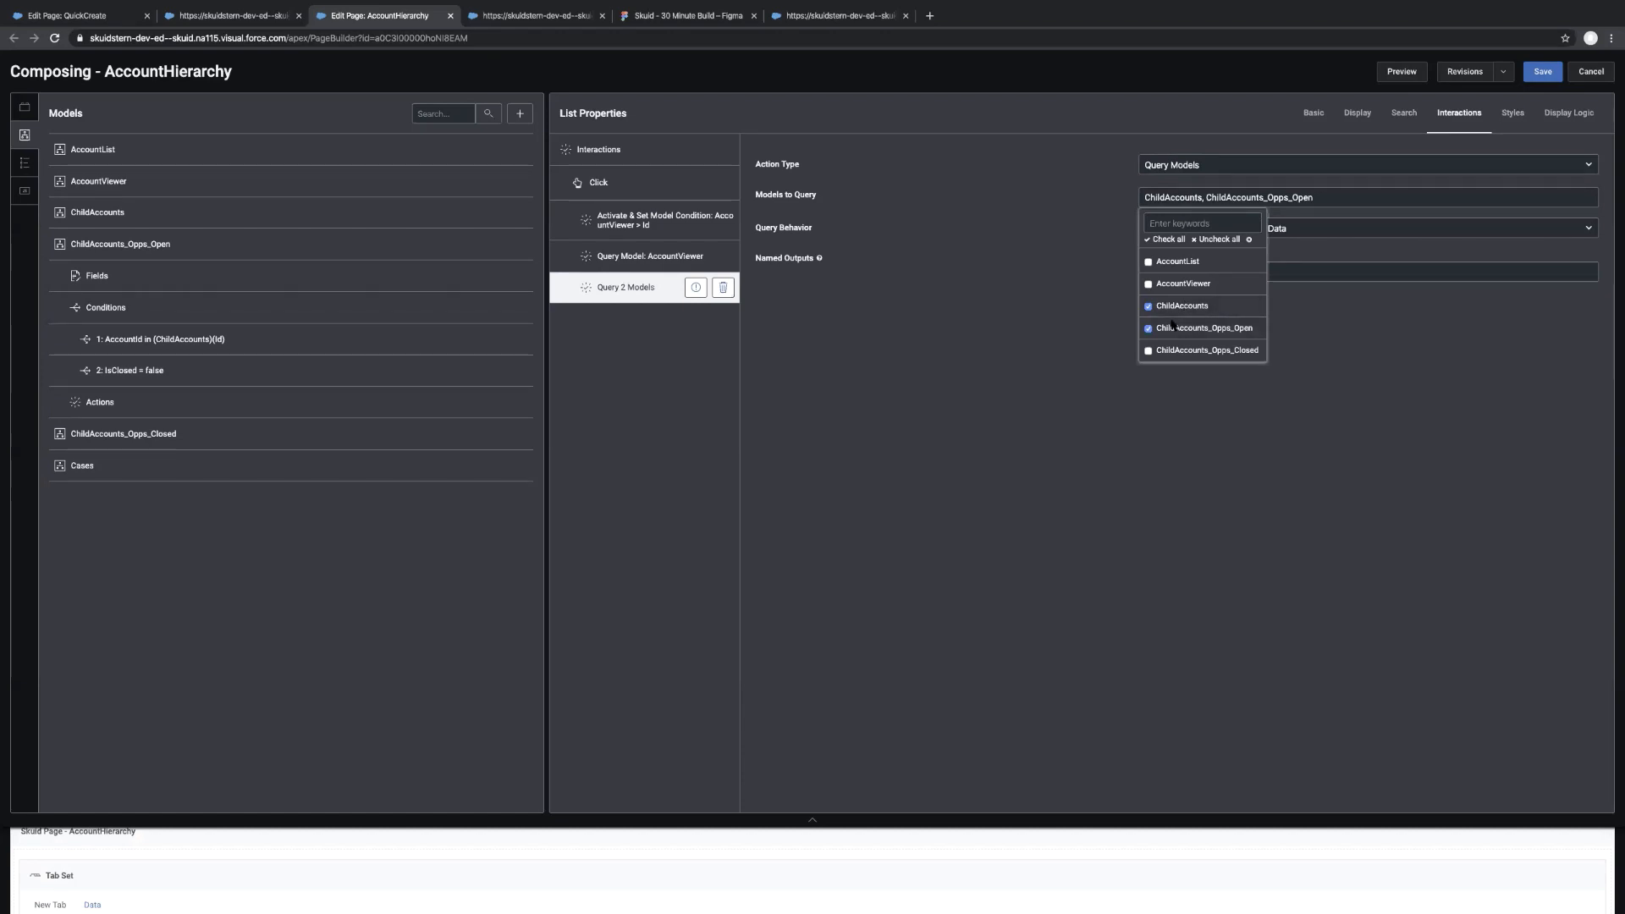
{"action": "scroll", "coordinate": [1173, 327], "scroll_direction": "down", "scroll_amount": 1}
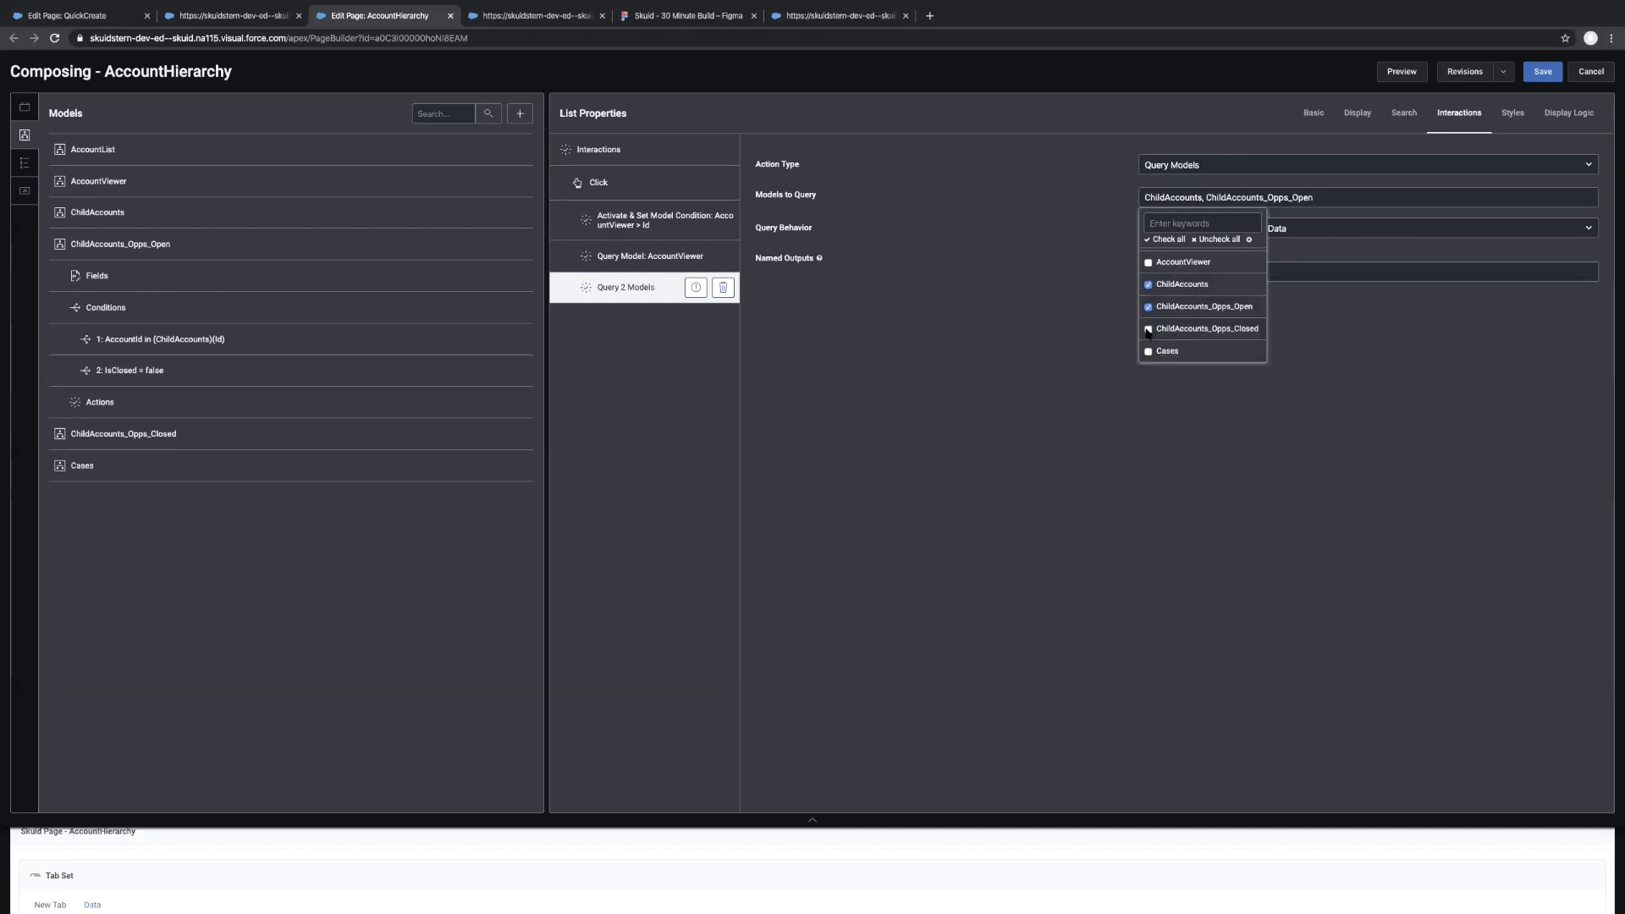
{"action": "left_click", "coordinate": [1148, 330]}
{"action": "left_click", "coordinate": [814, 821]}
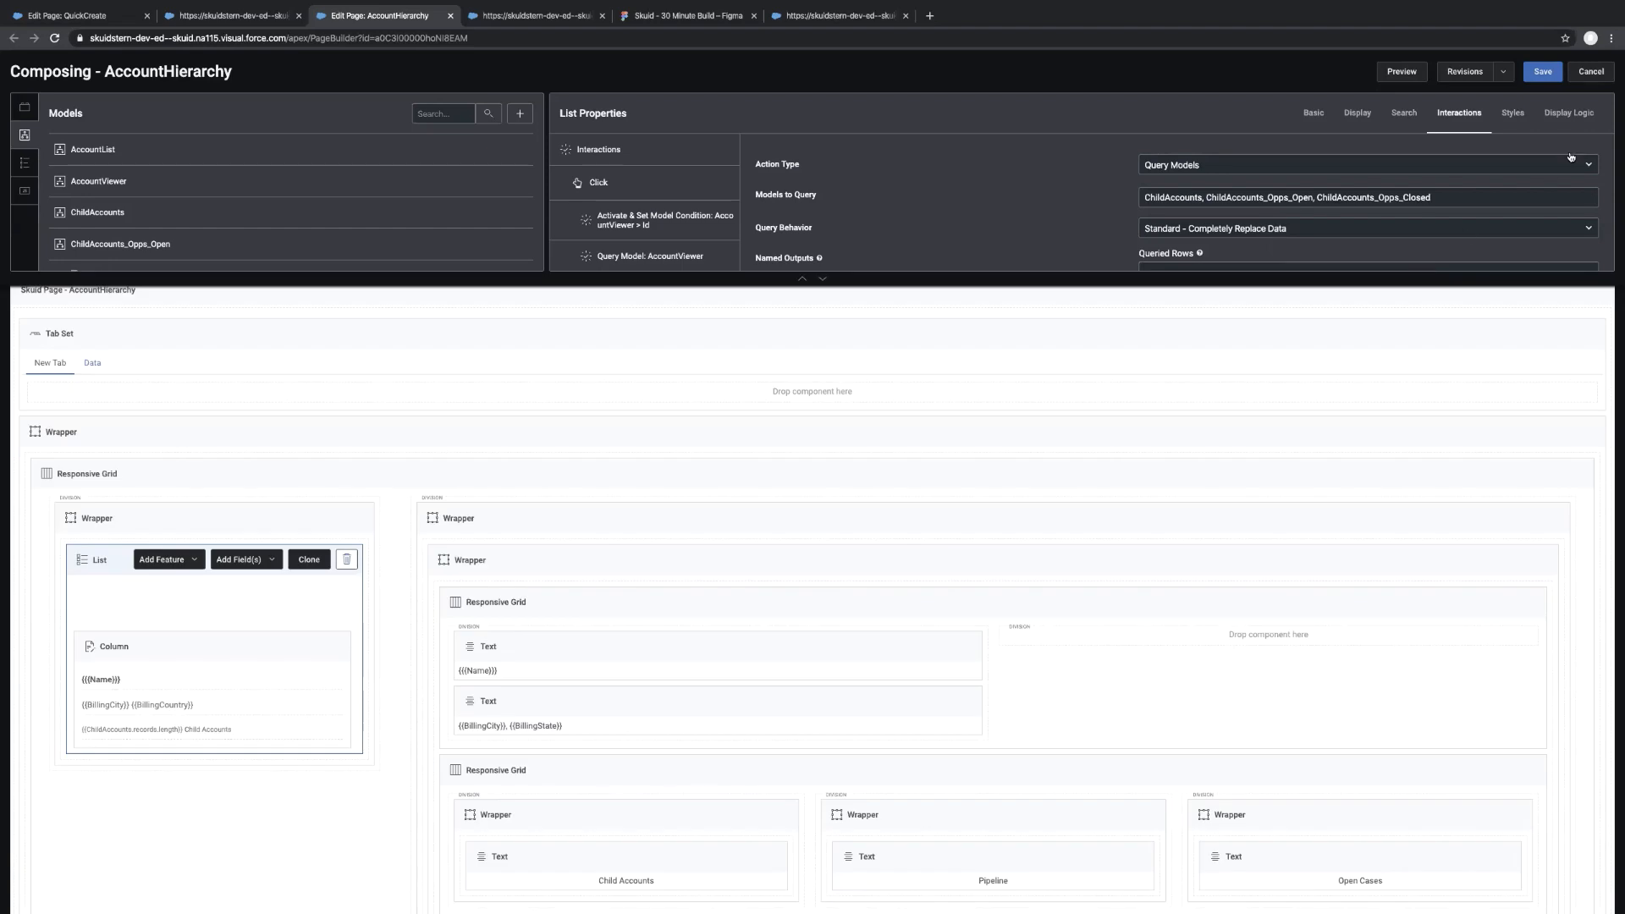
{"action": "left_click", "coordinate": [1543, 71]}
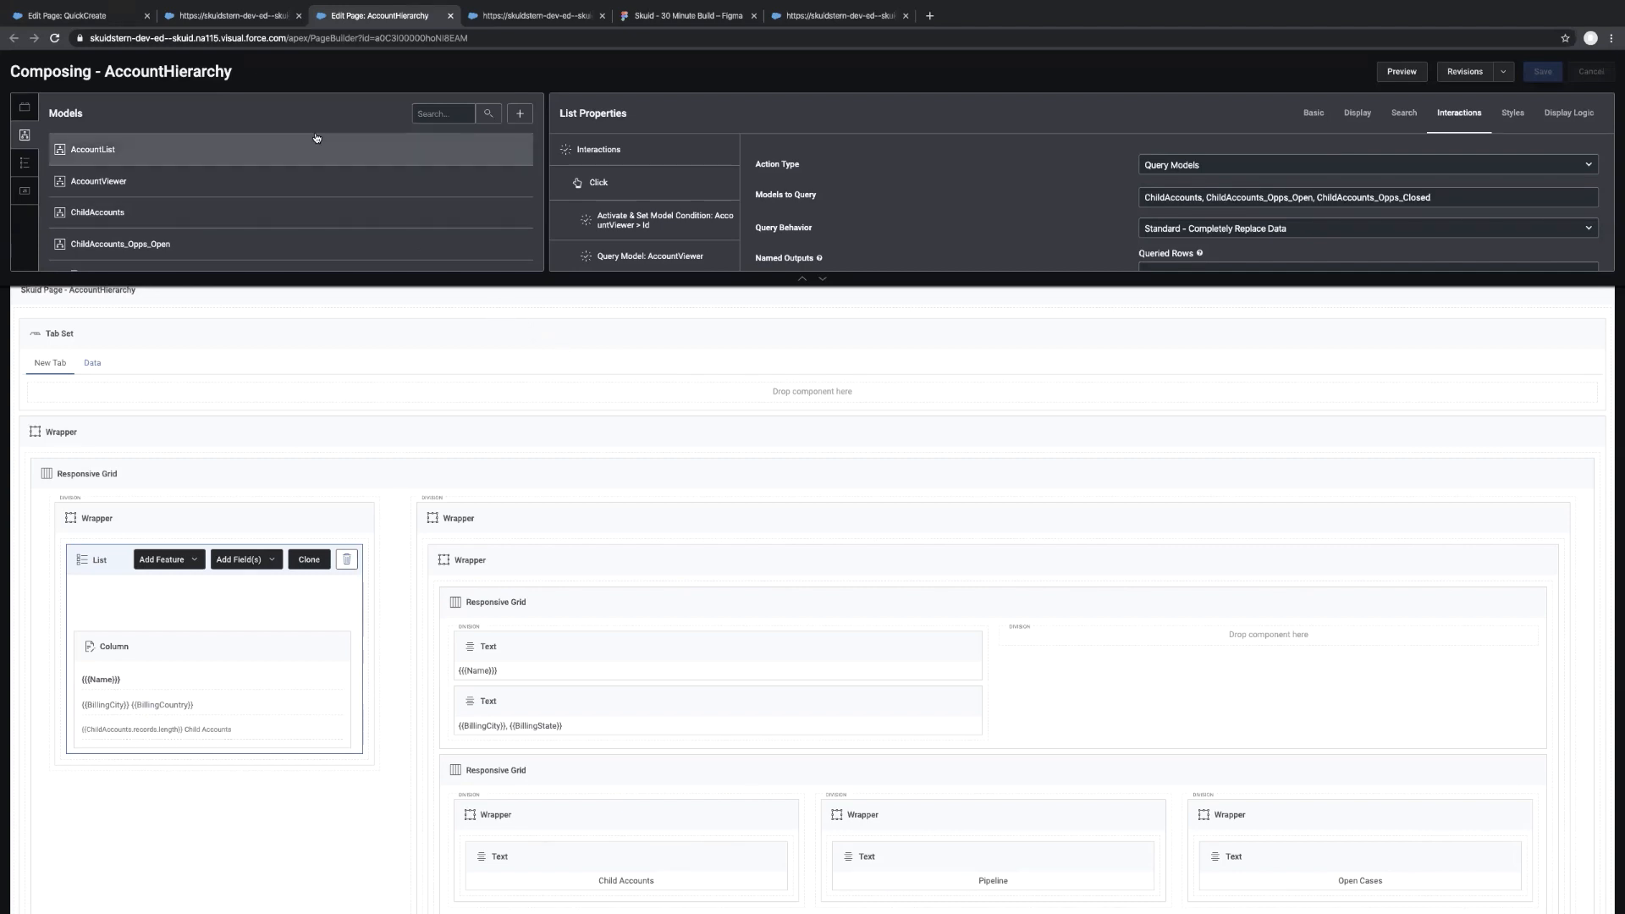
Reload the live AccountHierarchy page and check the opportunities in each Nautilus Corp child account's Pipeline table
{"action": "left_click", "coordinate": [225, 15]}
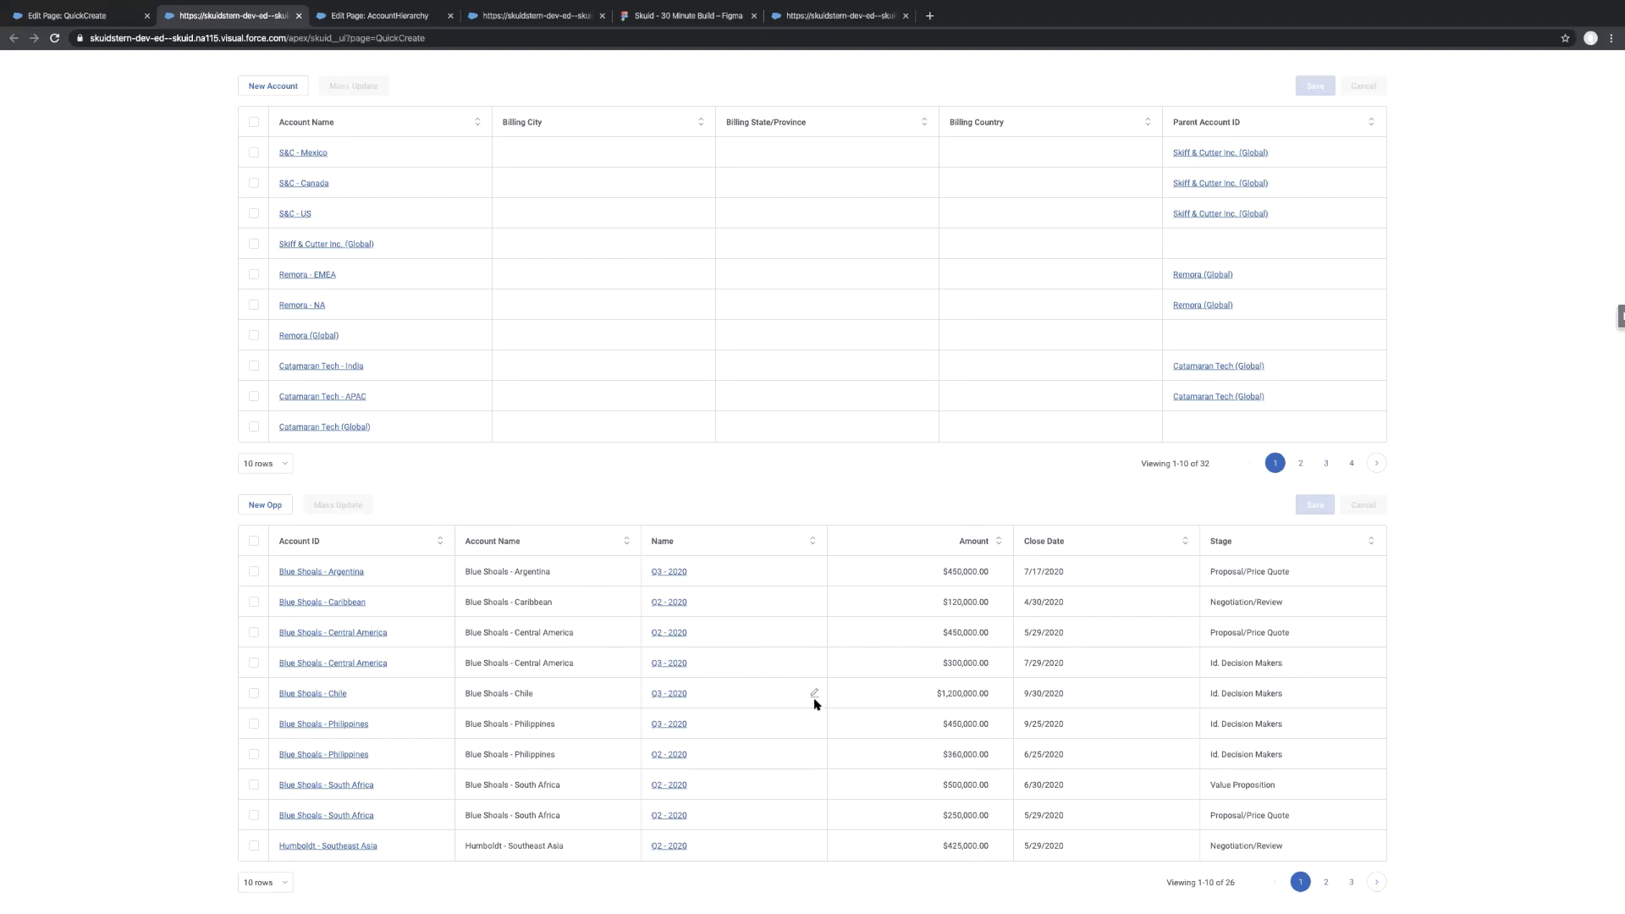
{"action": "left_click", "coordinate": [500, 22]}
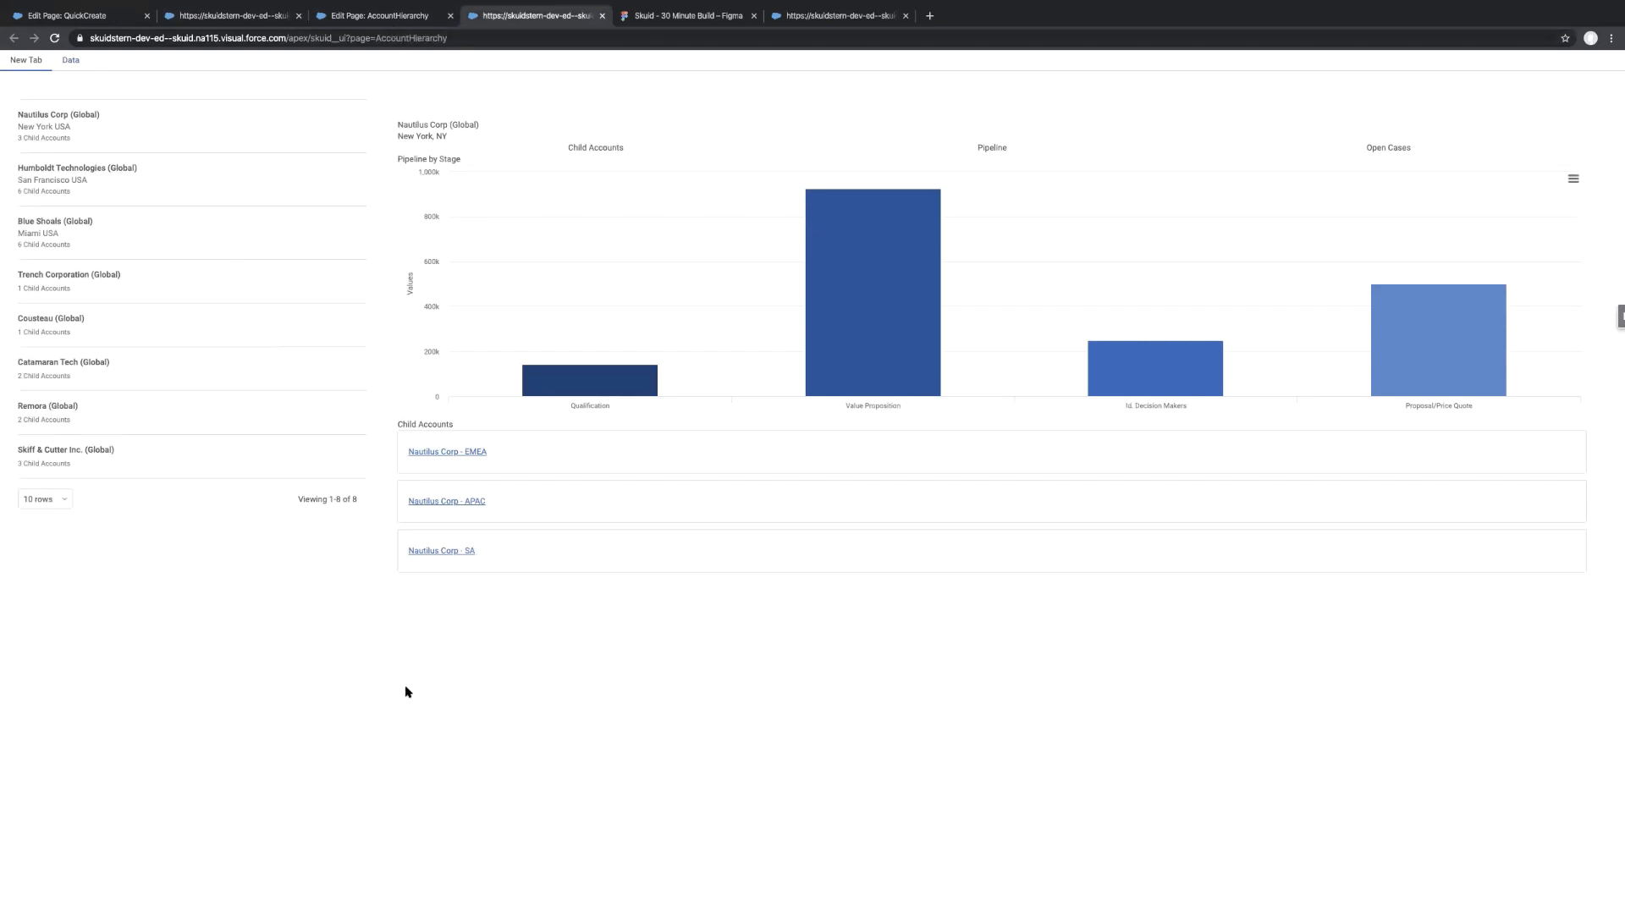
{"action": "key", "text": "super+r"}
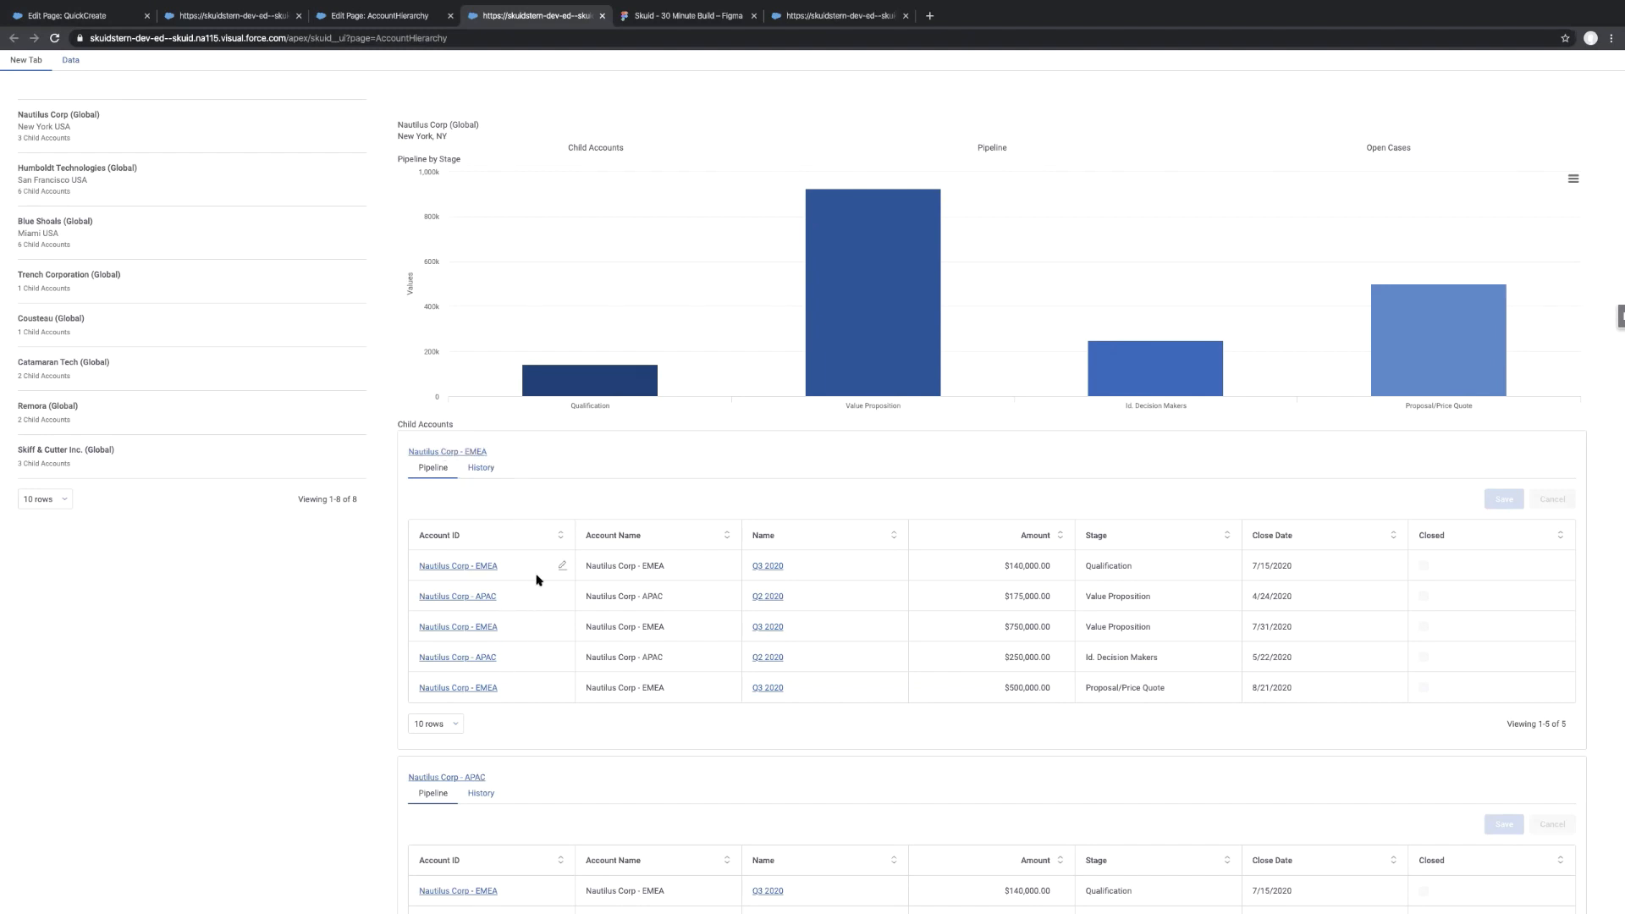
{"action": "scroll", "coordinate": [578, 774], "scroll_direction": "down", "scroll_amount": 2}
{"action": "scroll", "coordinate": [578, 774], "scroll_direction": "down", "scroll_amount": 2}
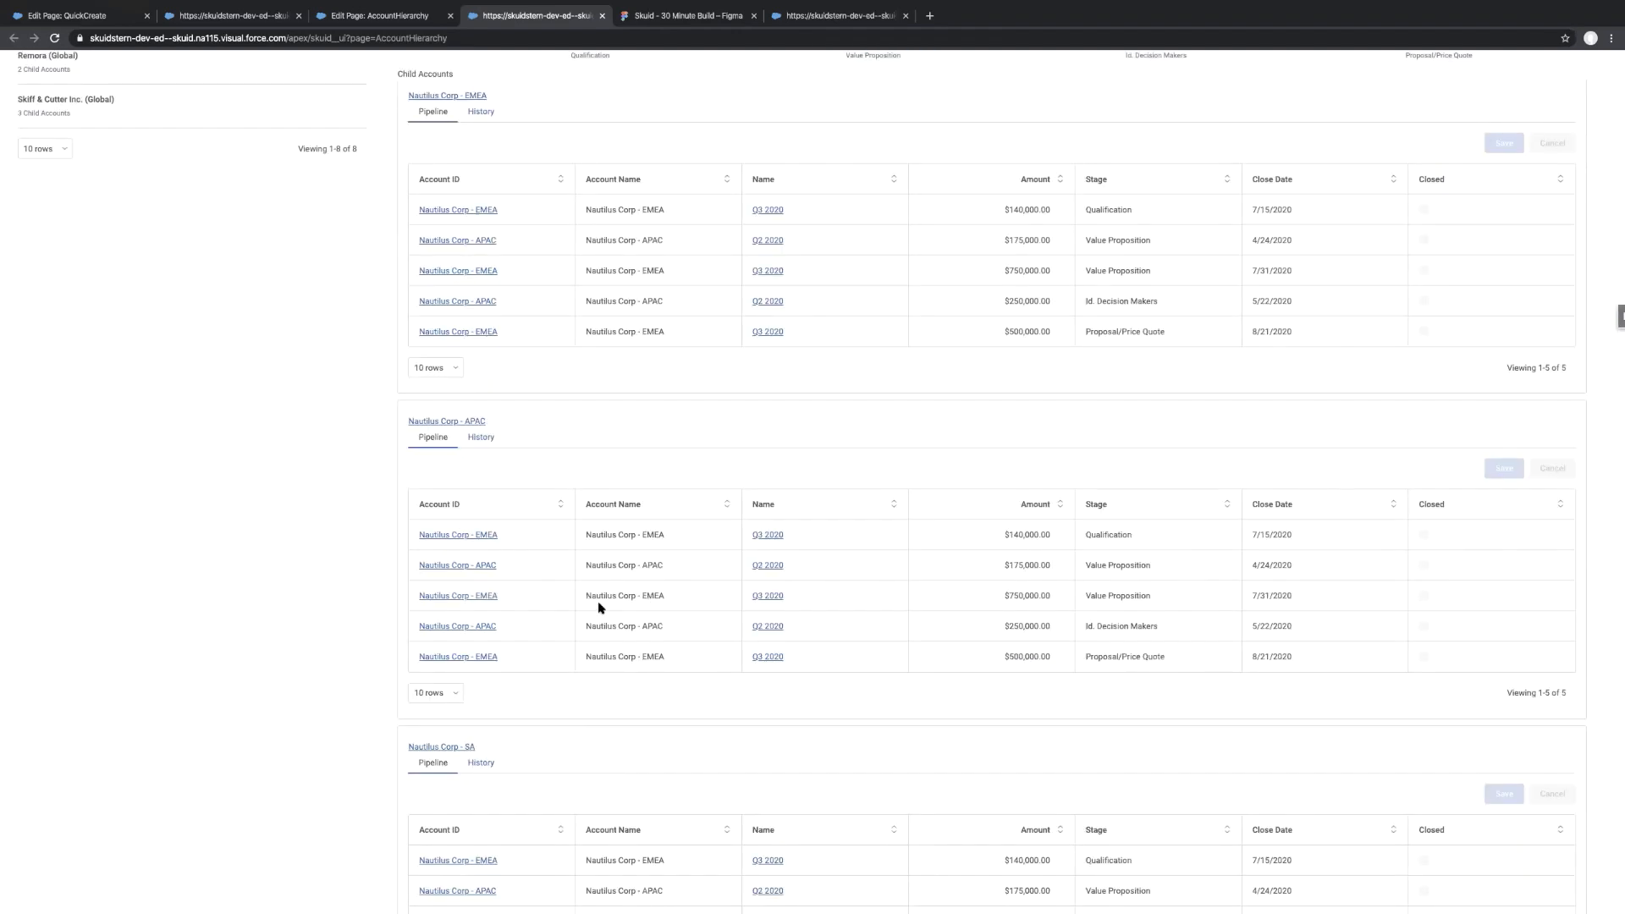
Add a context condition to the table in the deck's Pipeline tab on the AccountHierarchy page and open its settings
{"action": "left_click", "coordinate": [369, 17]}
{"action": "scroll", "coordinate": [685, 678], "scroll_direction": "down", "scroll_amount": 8}
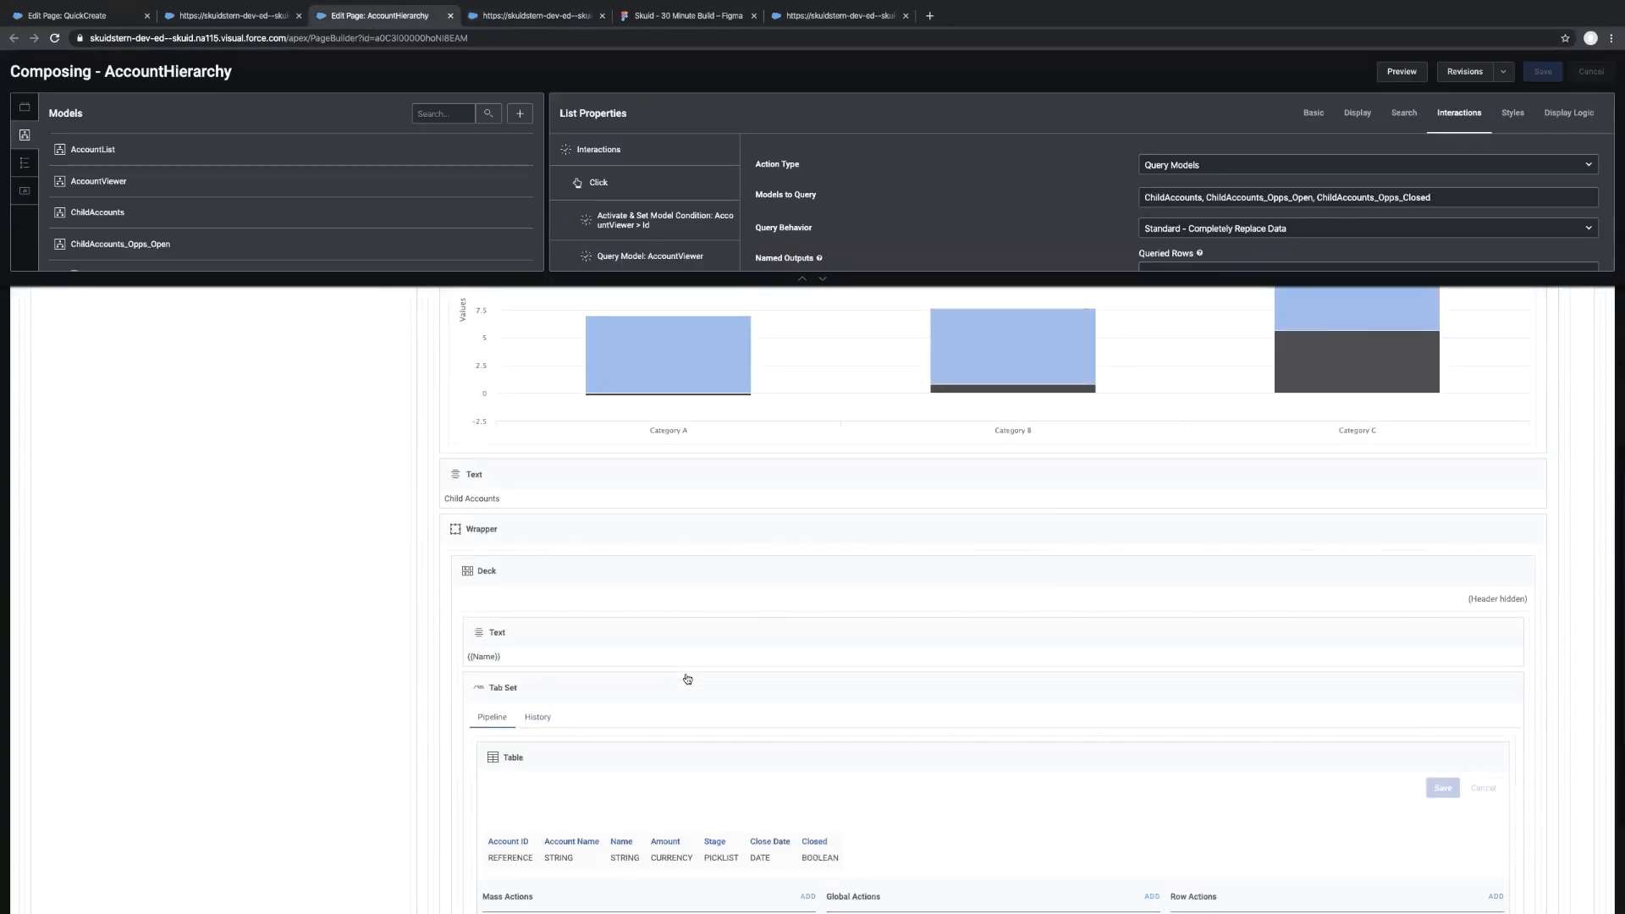
{"action": "scroll", "coordinate": [688, 679], "scroll_direction": "down", "scroll_amount": 2}
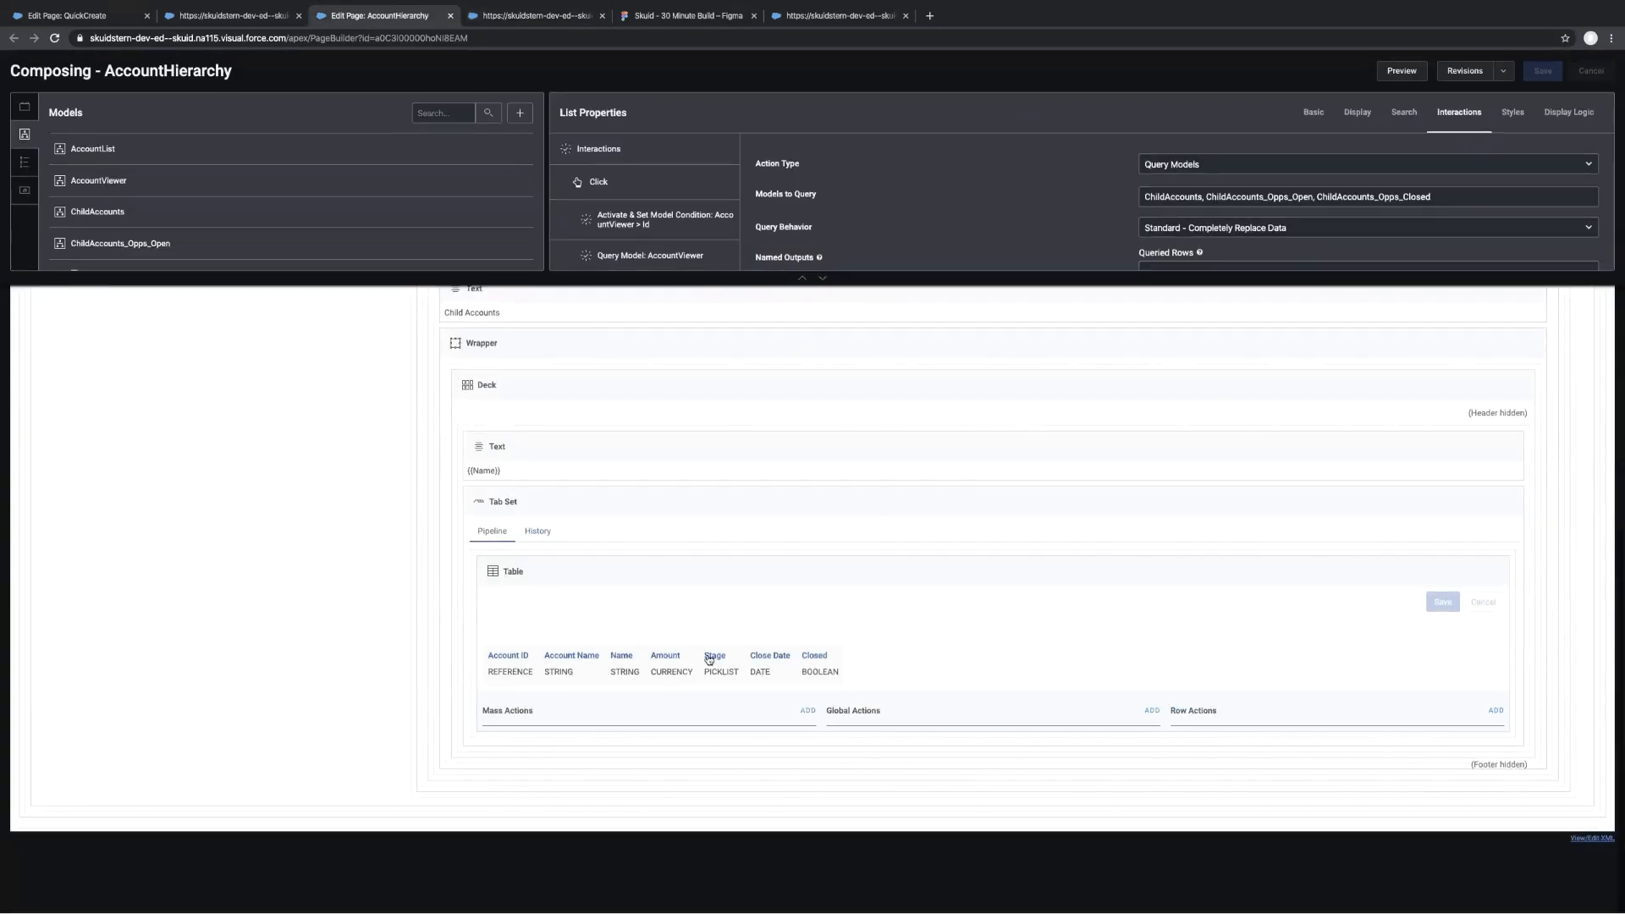
{"action": "left_click", "coordinate": [743, 567]}
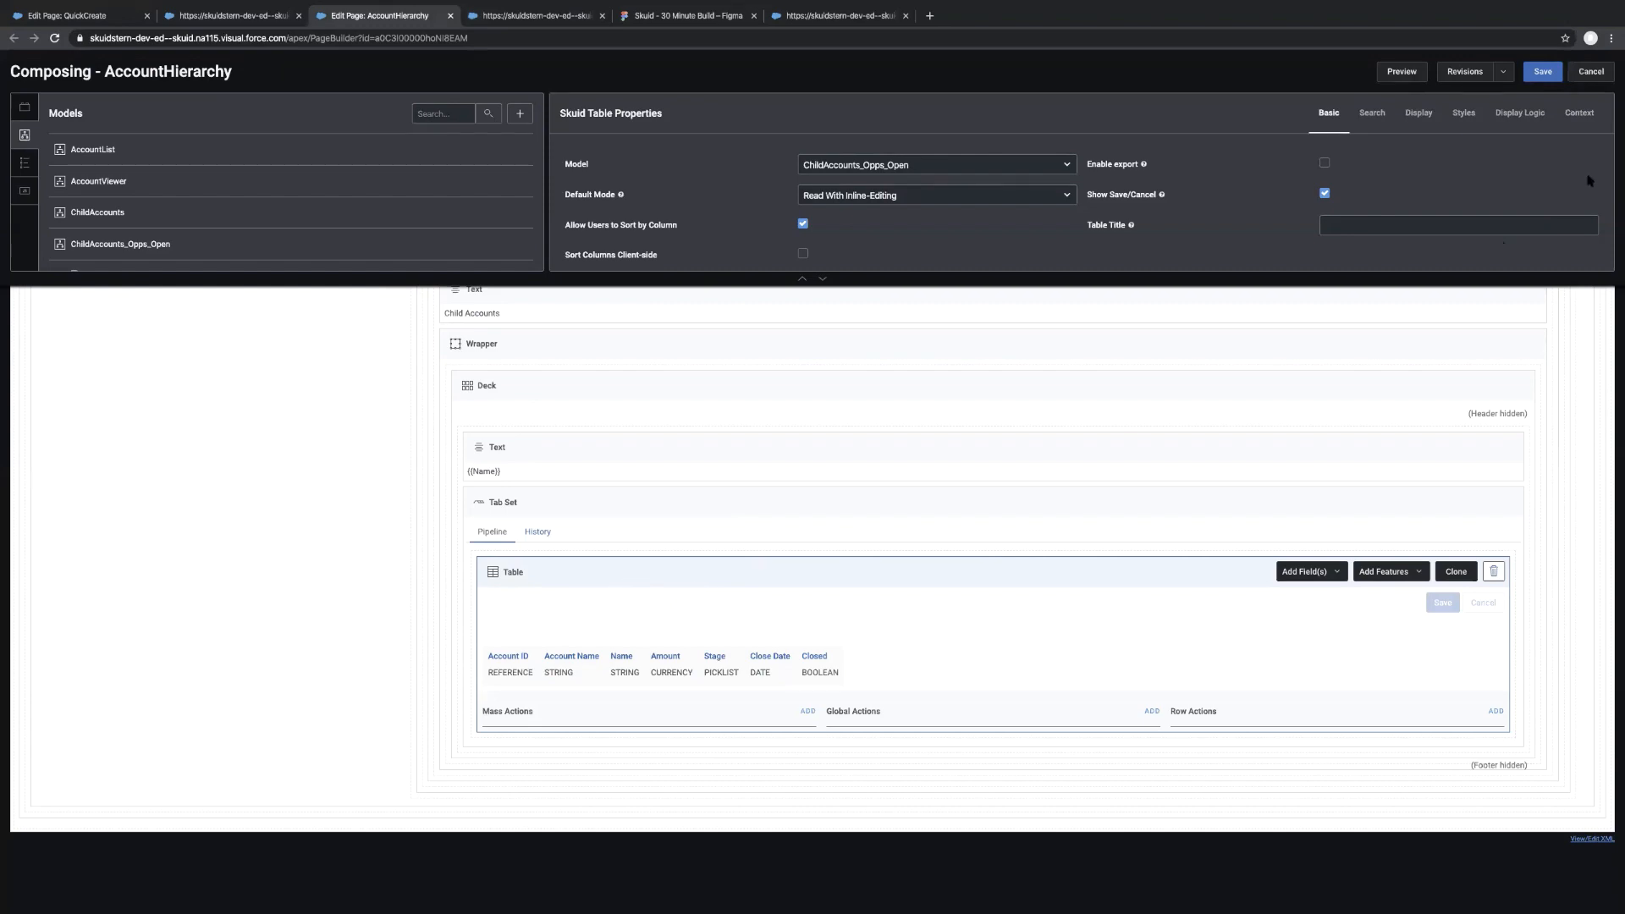
{"action": "left_click", "coordinate": [1560, 159]}
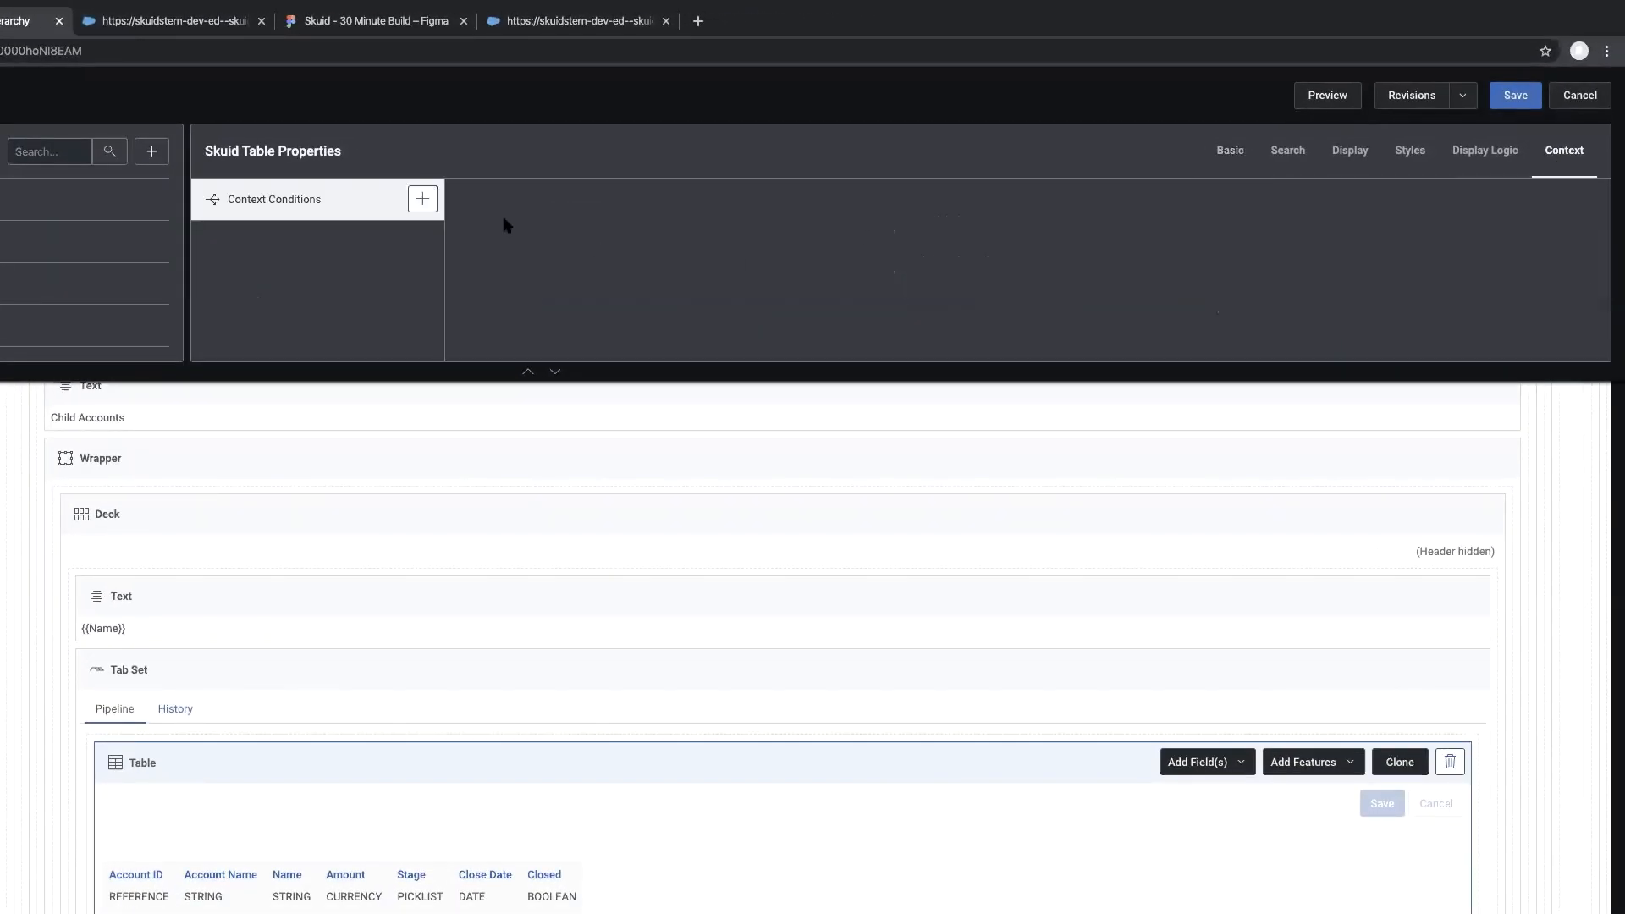
{"action": "left_click", "coordinate": [428, 208]}
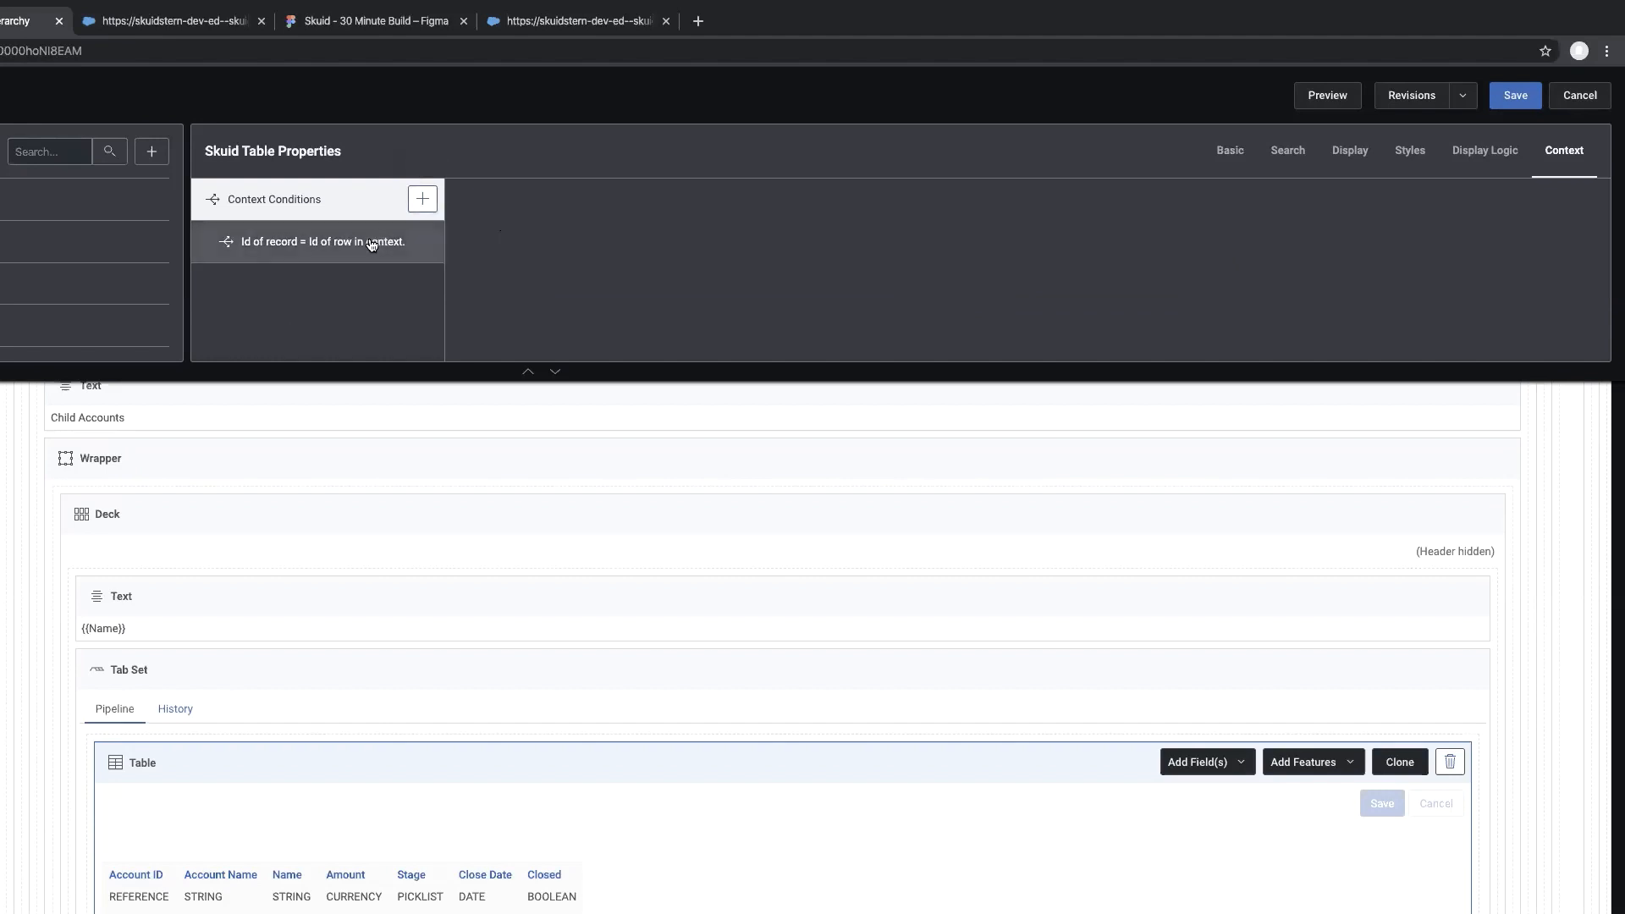
{"action": "left_click", "coordinate": [371, 244]}
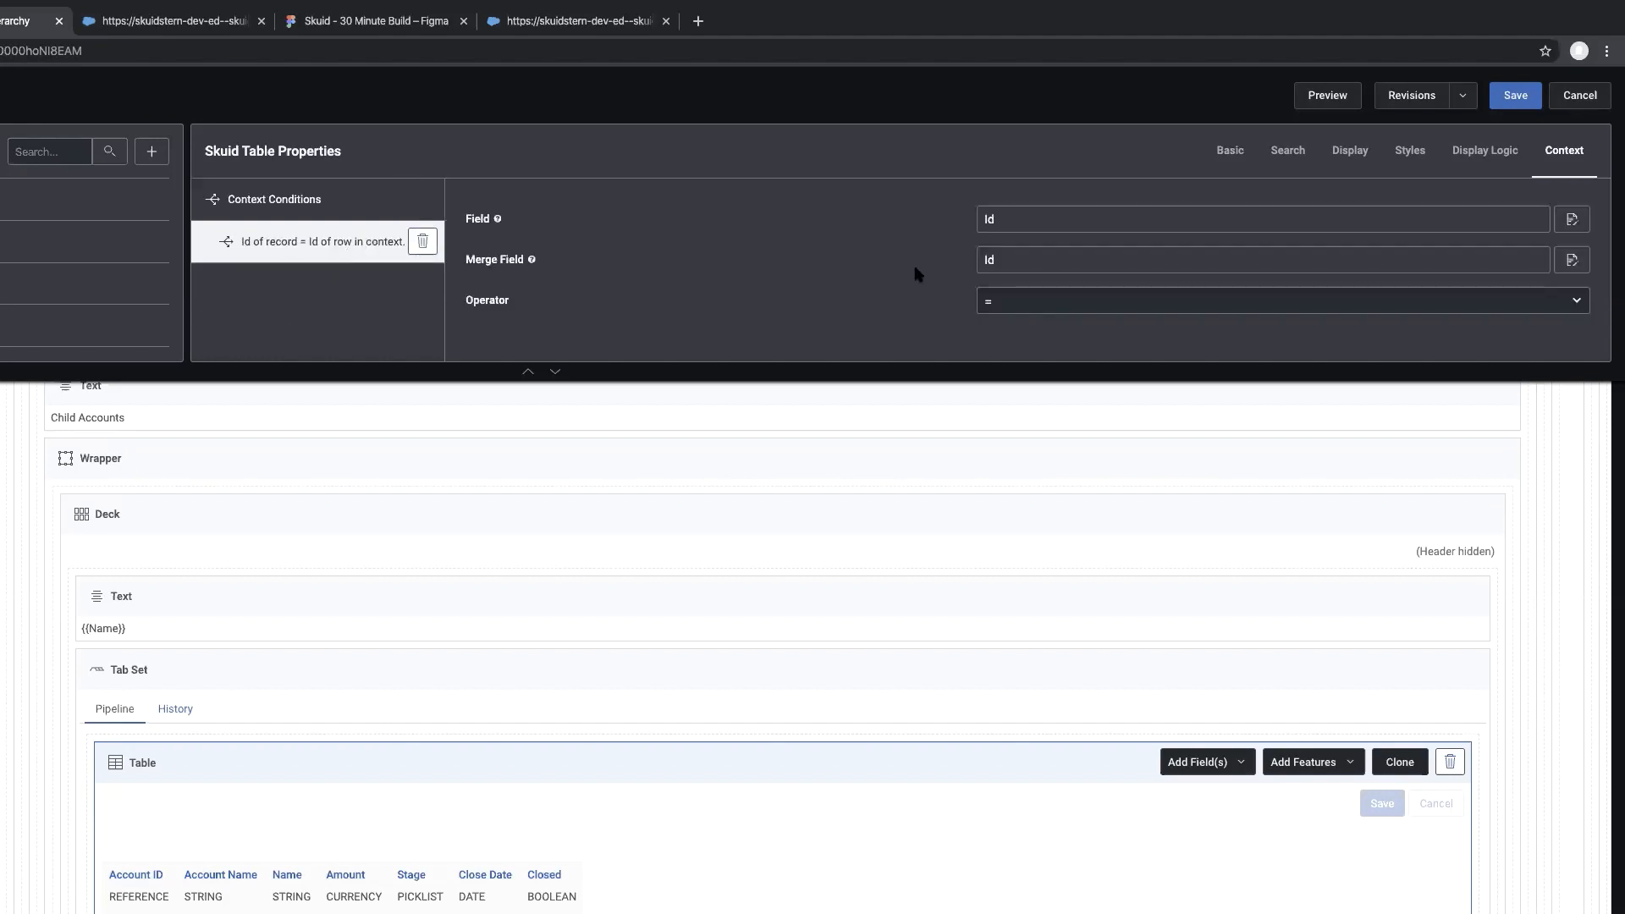
Match the table's AccountId field to the context row's Account ID (Id) merge field in the condition and save the page
{"action": "left_click", "coordinate": [1580, 222]}
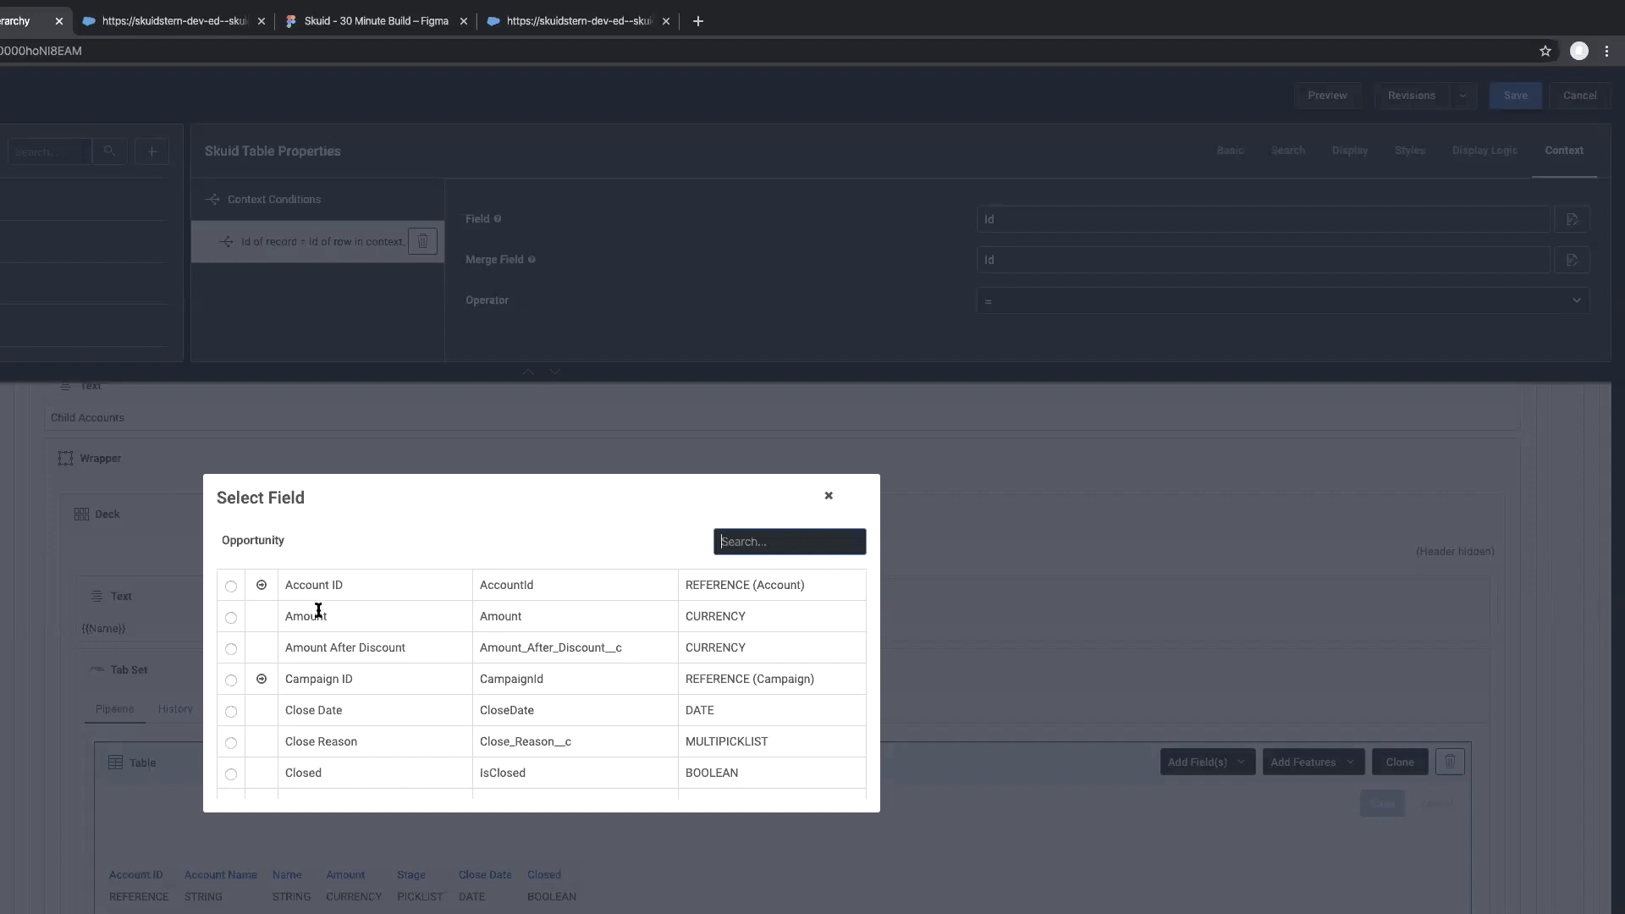
{"action": "type", "text": "par"}
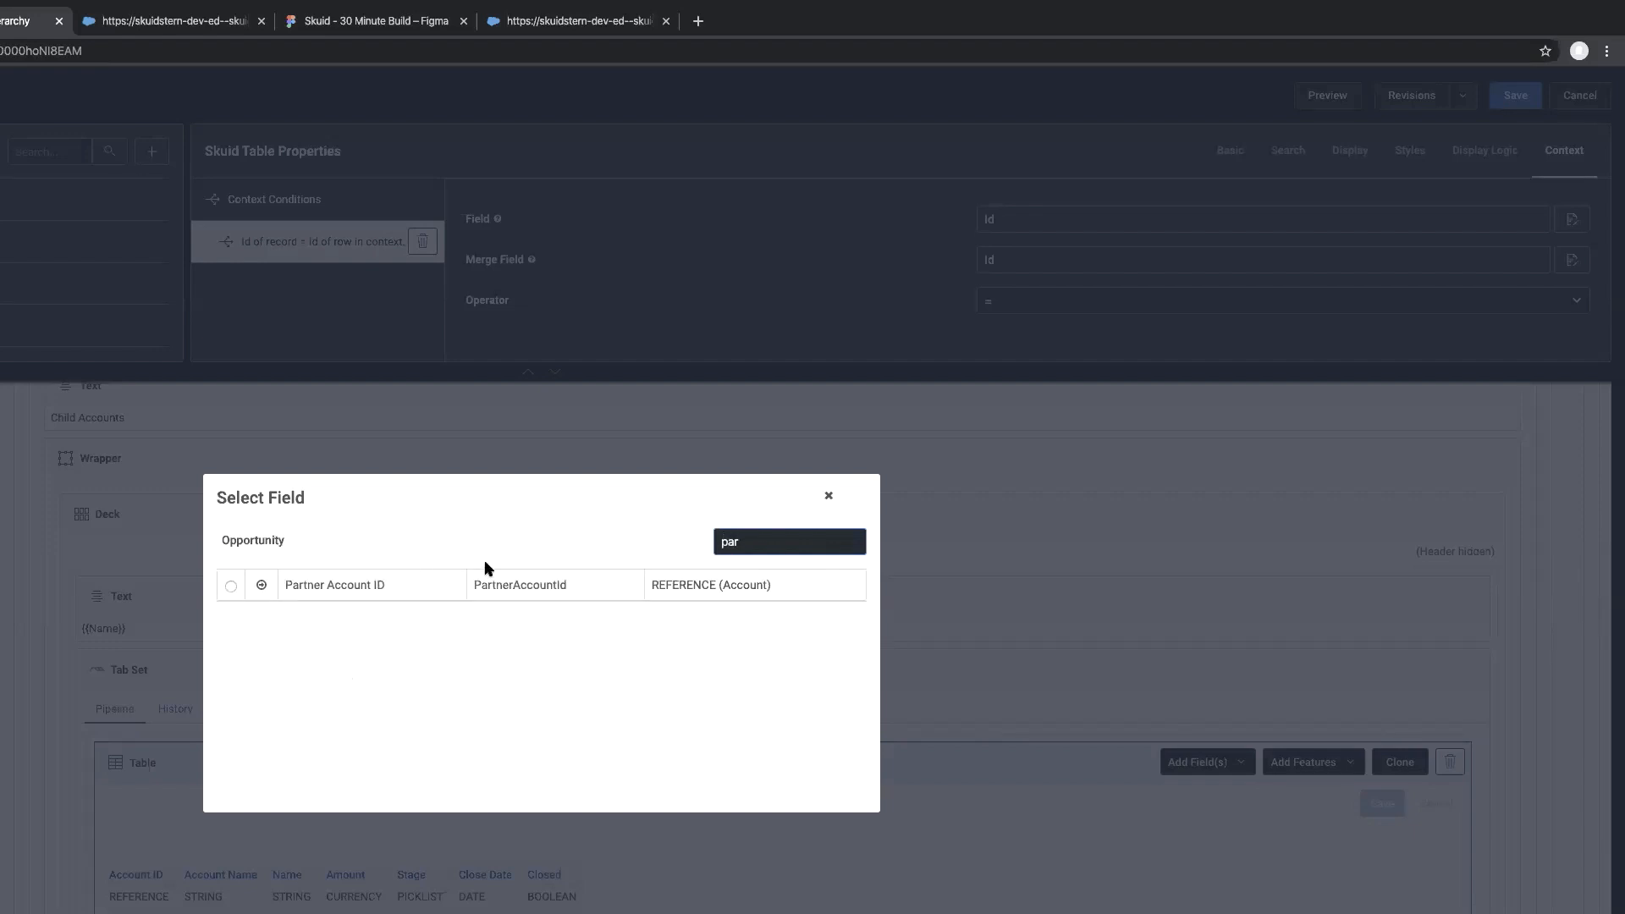
{"action": "key", "text": "BackSpace"}
{"action": "key", "text": "BackSpace"}
{"action": "key", "text": "BackSpace"}
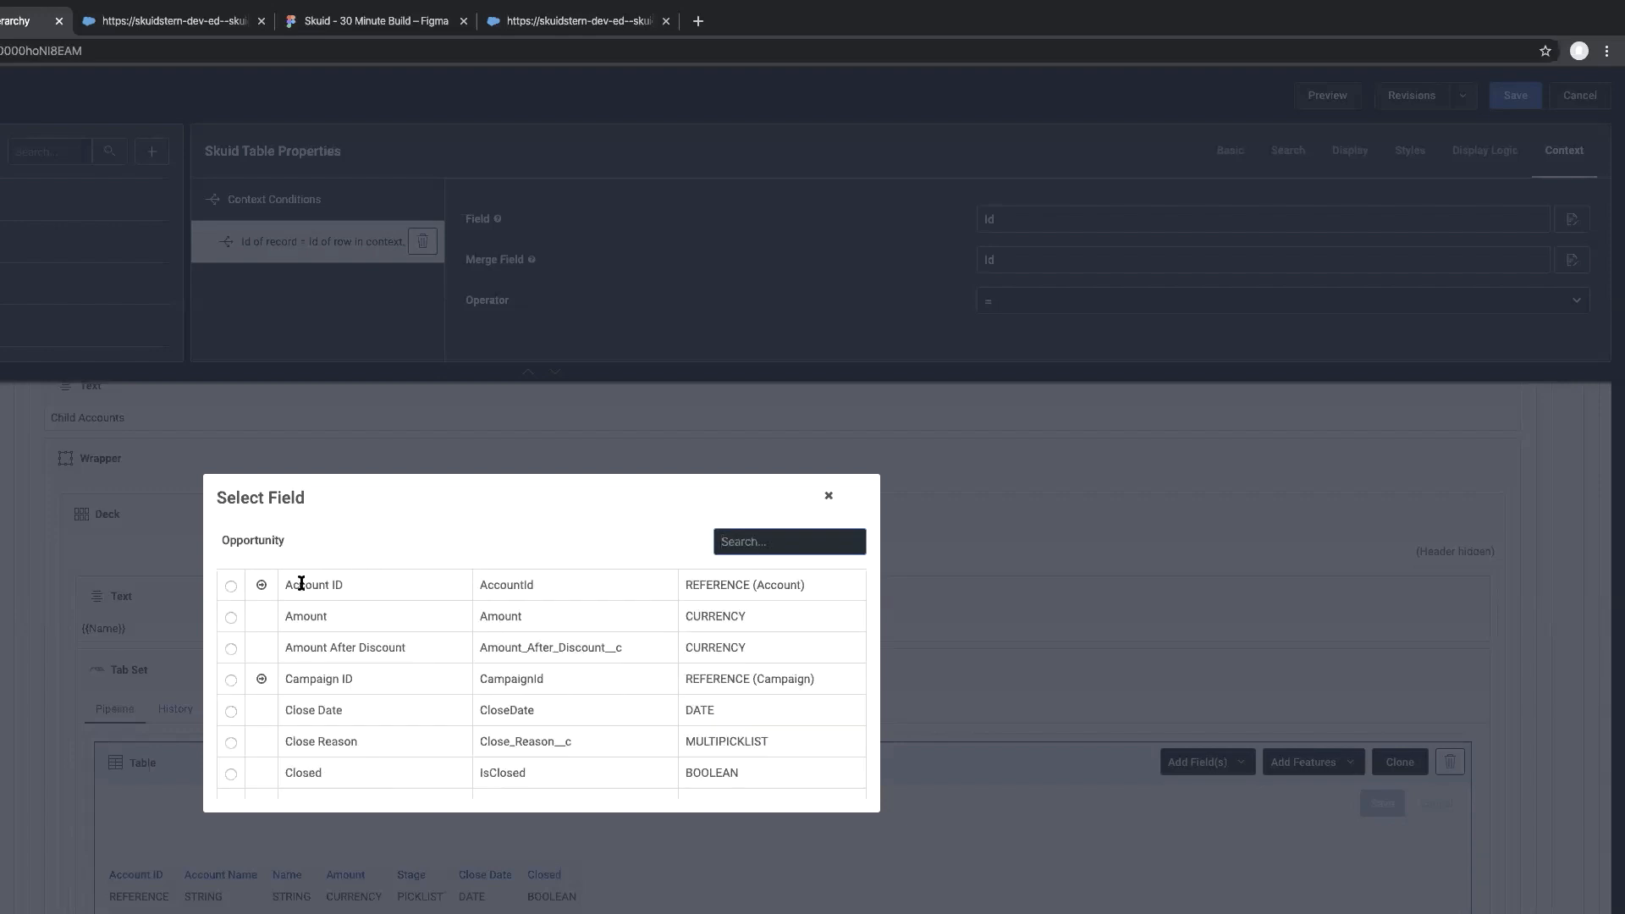
{"action": "left_click", "coordinate": [230, 584]}
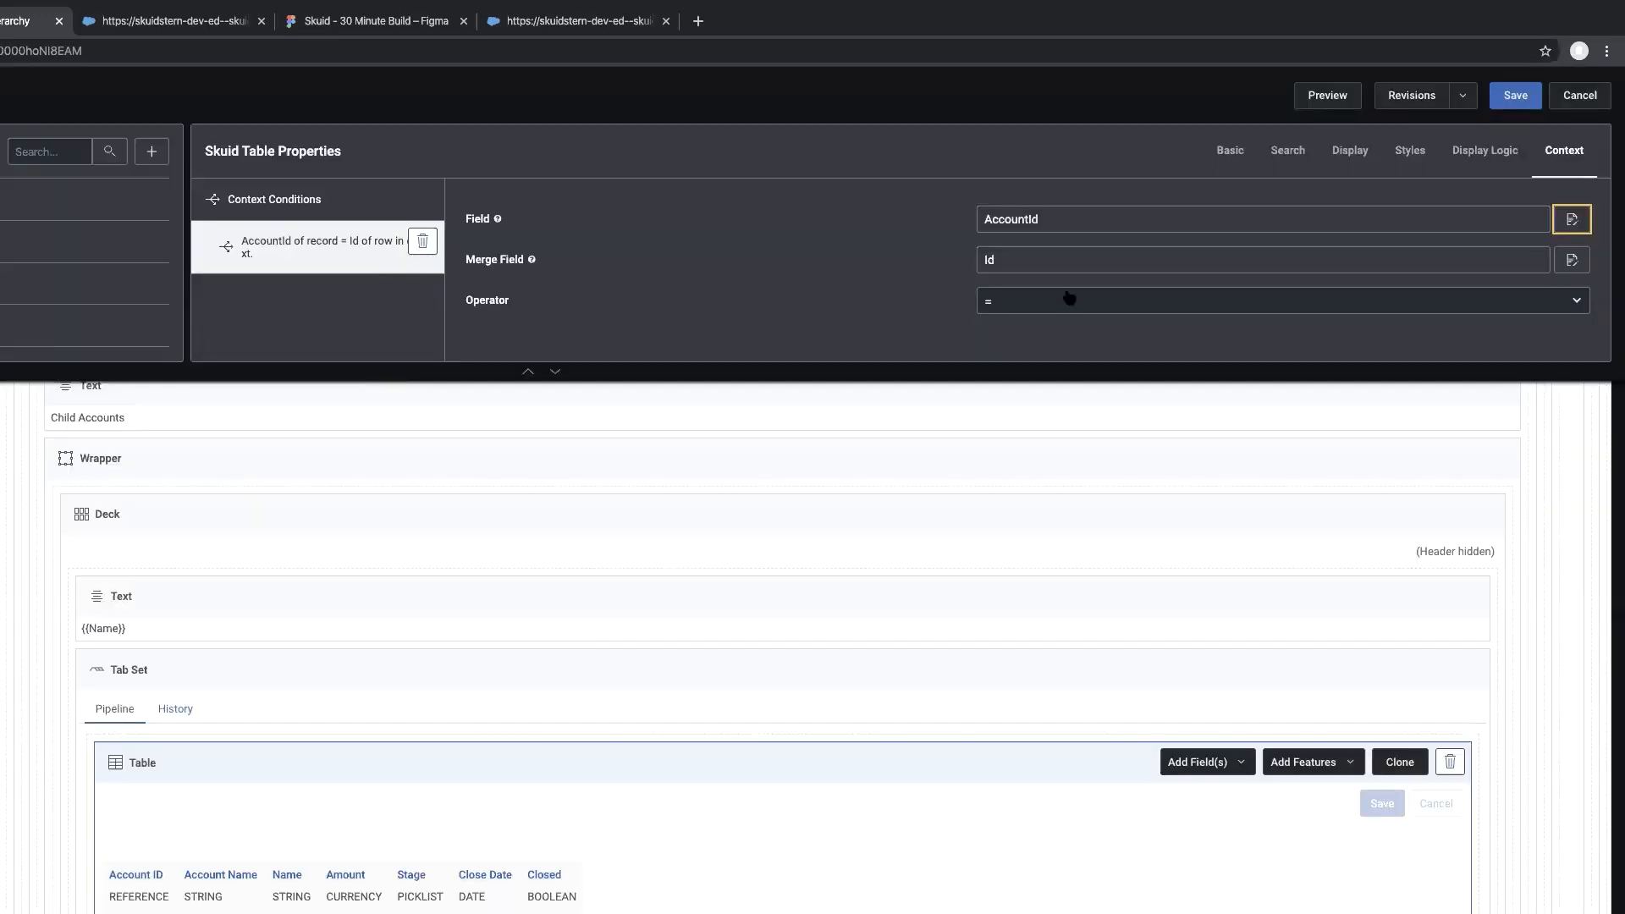
{"action": "left_click", "coordinate": [1572, 260]}
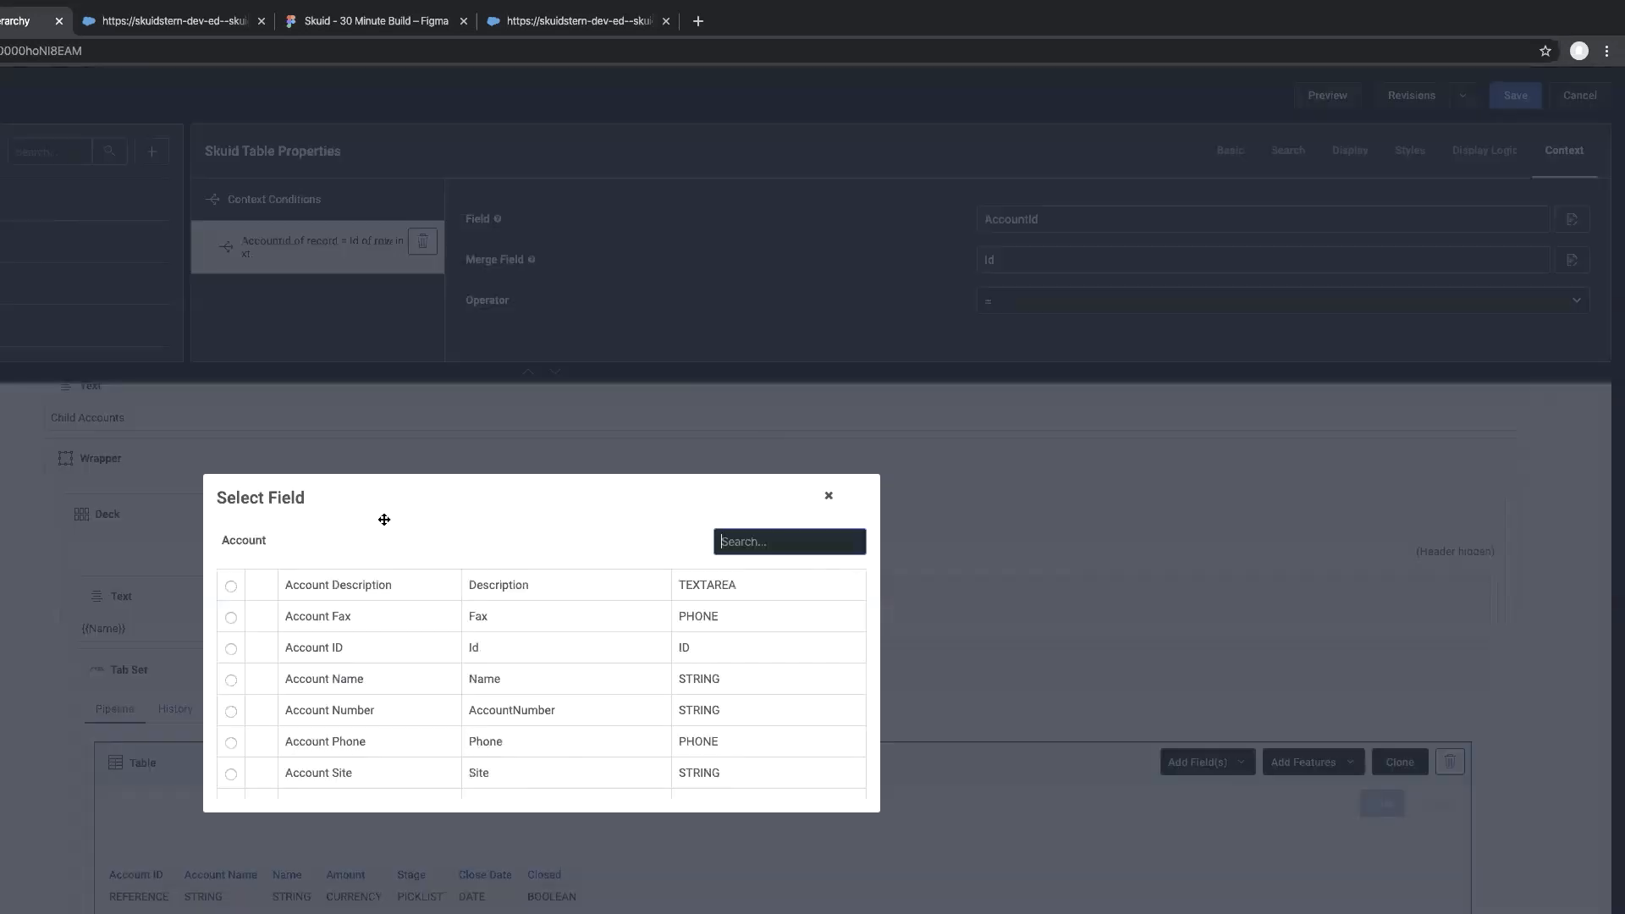
{"action": "left_click", "coordinate": [230, 649]}
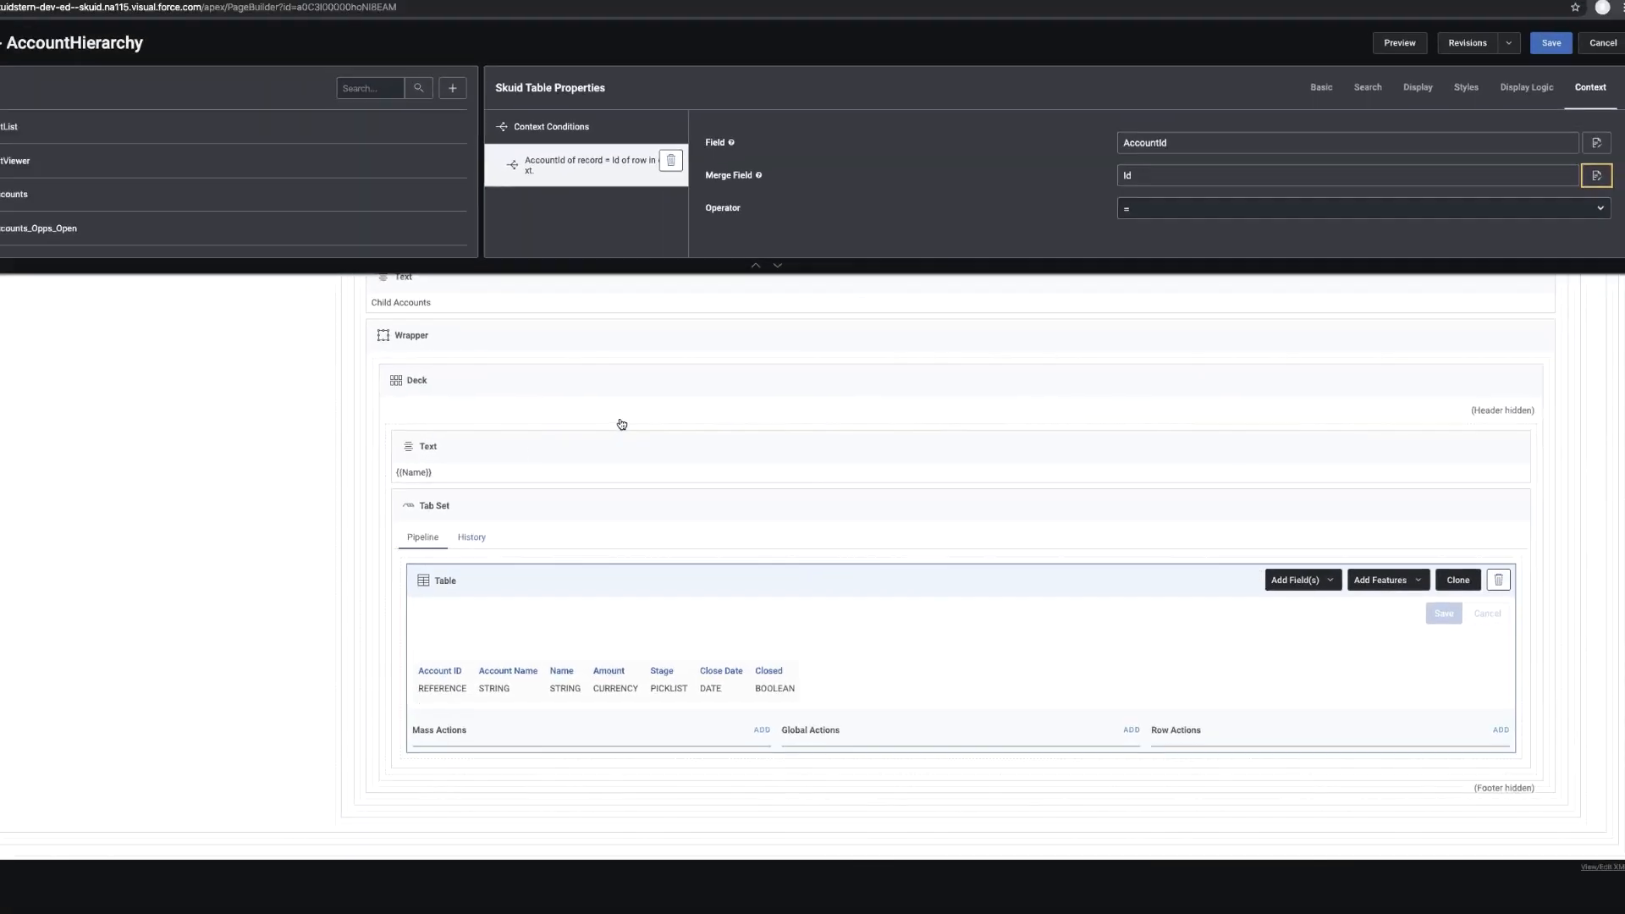
{"action": "left_click", "coordinate": [512, 14]}
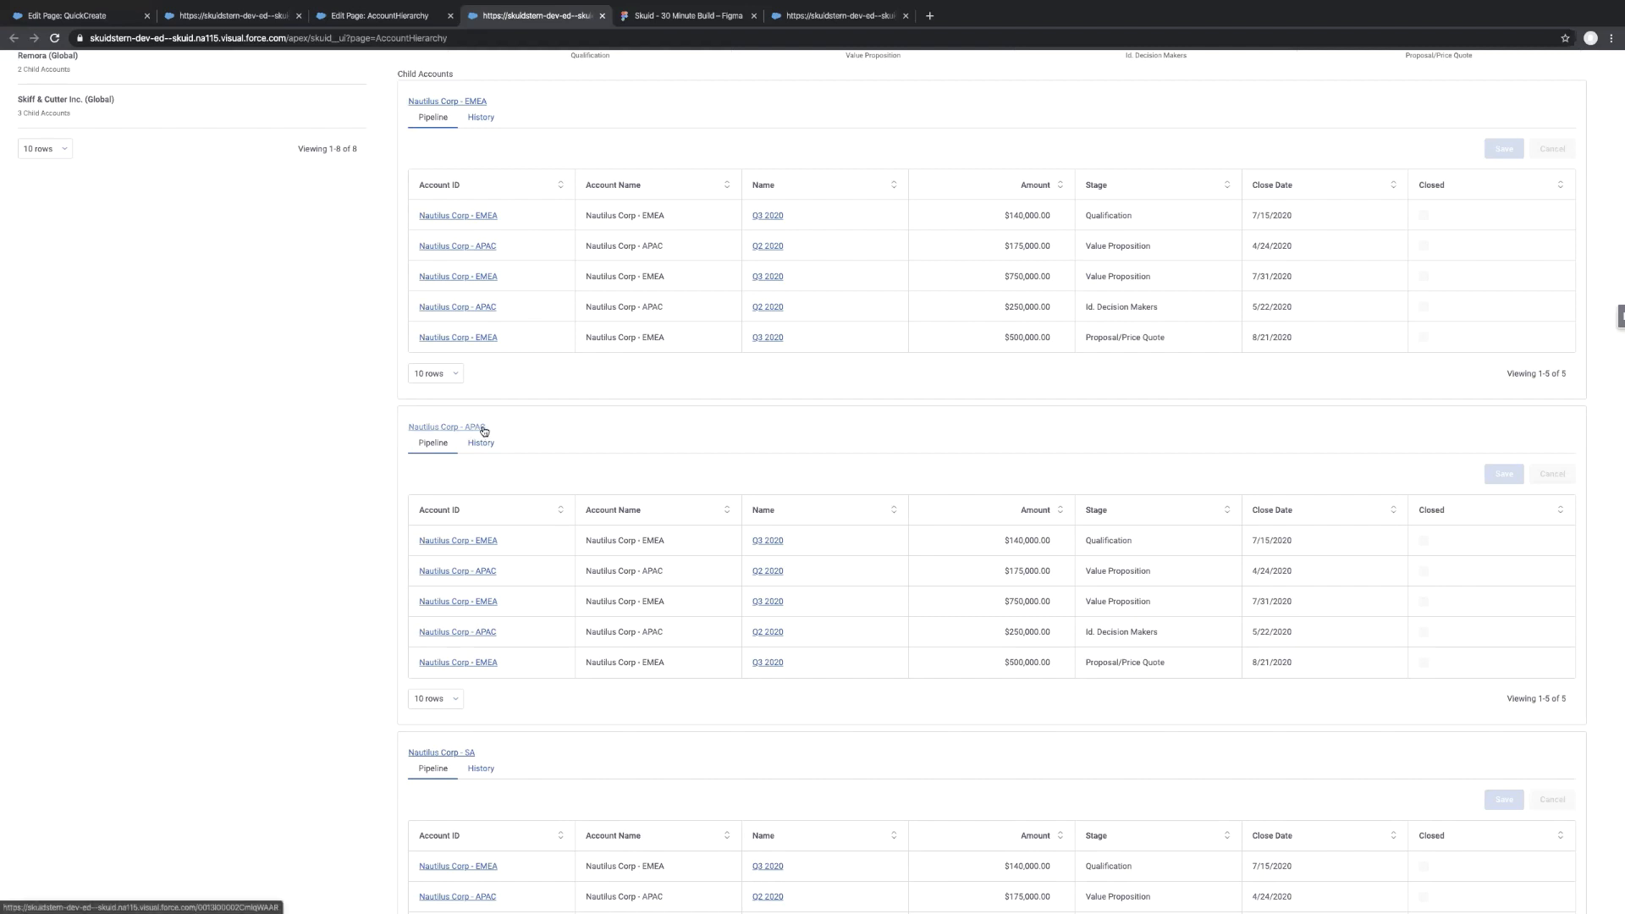
{"action": "left_click", "coordinate": [370, 16]}
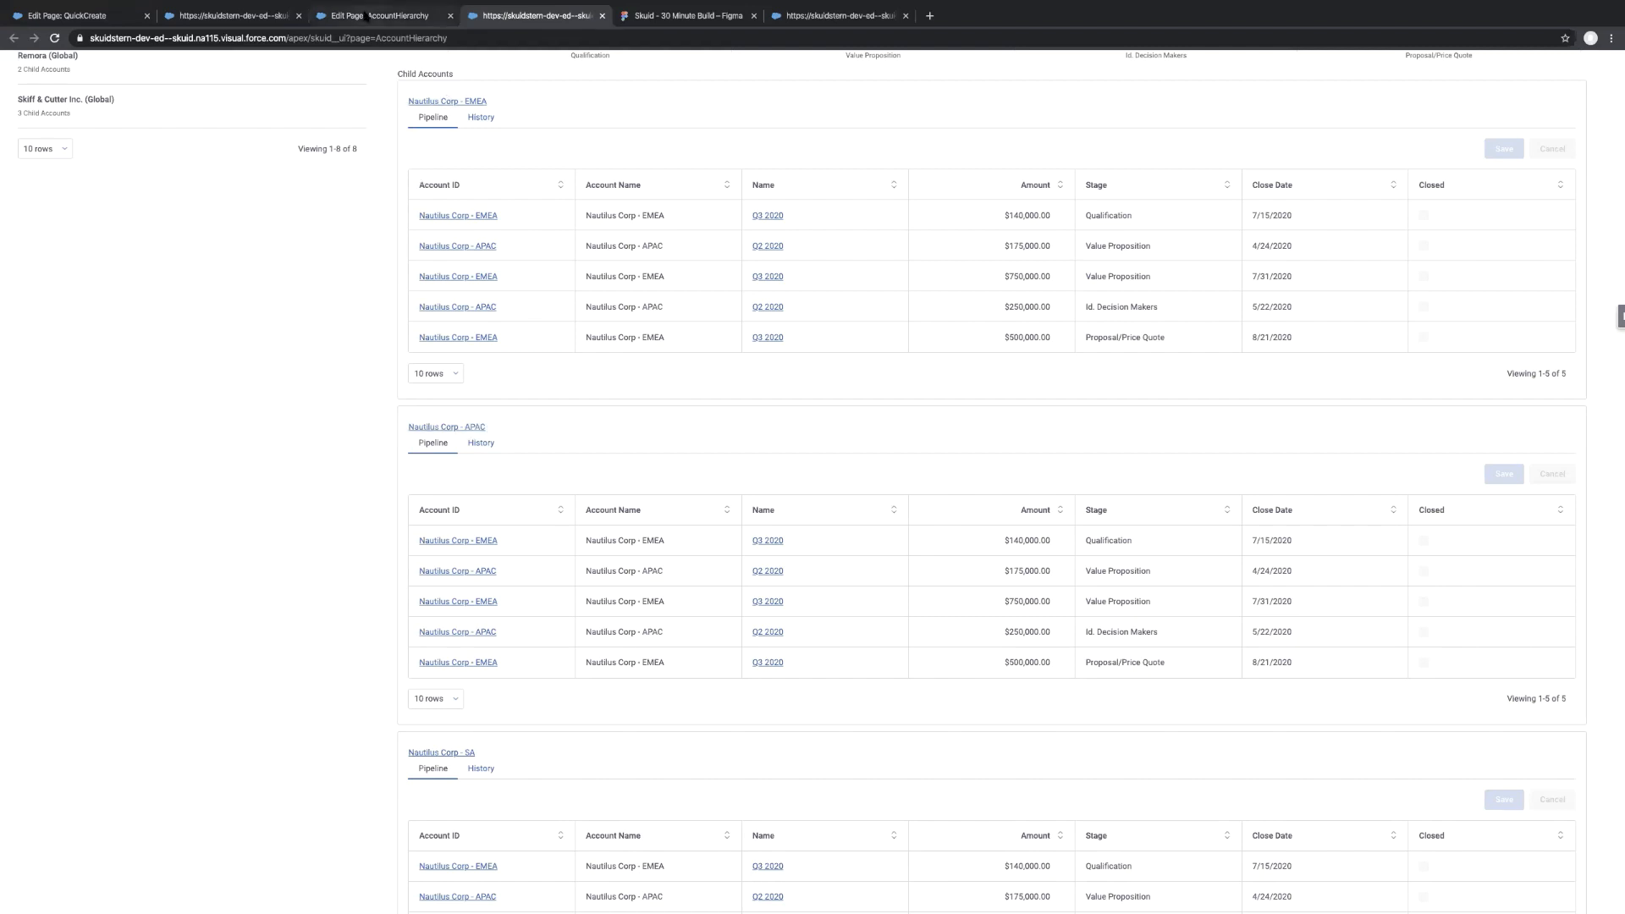
{"action": "left_click", "coordinate": [1542, 73]}
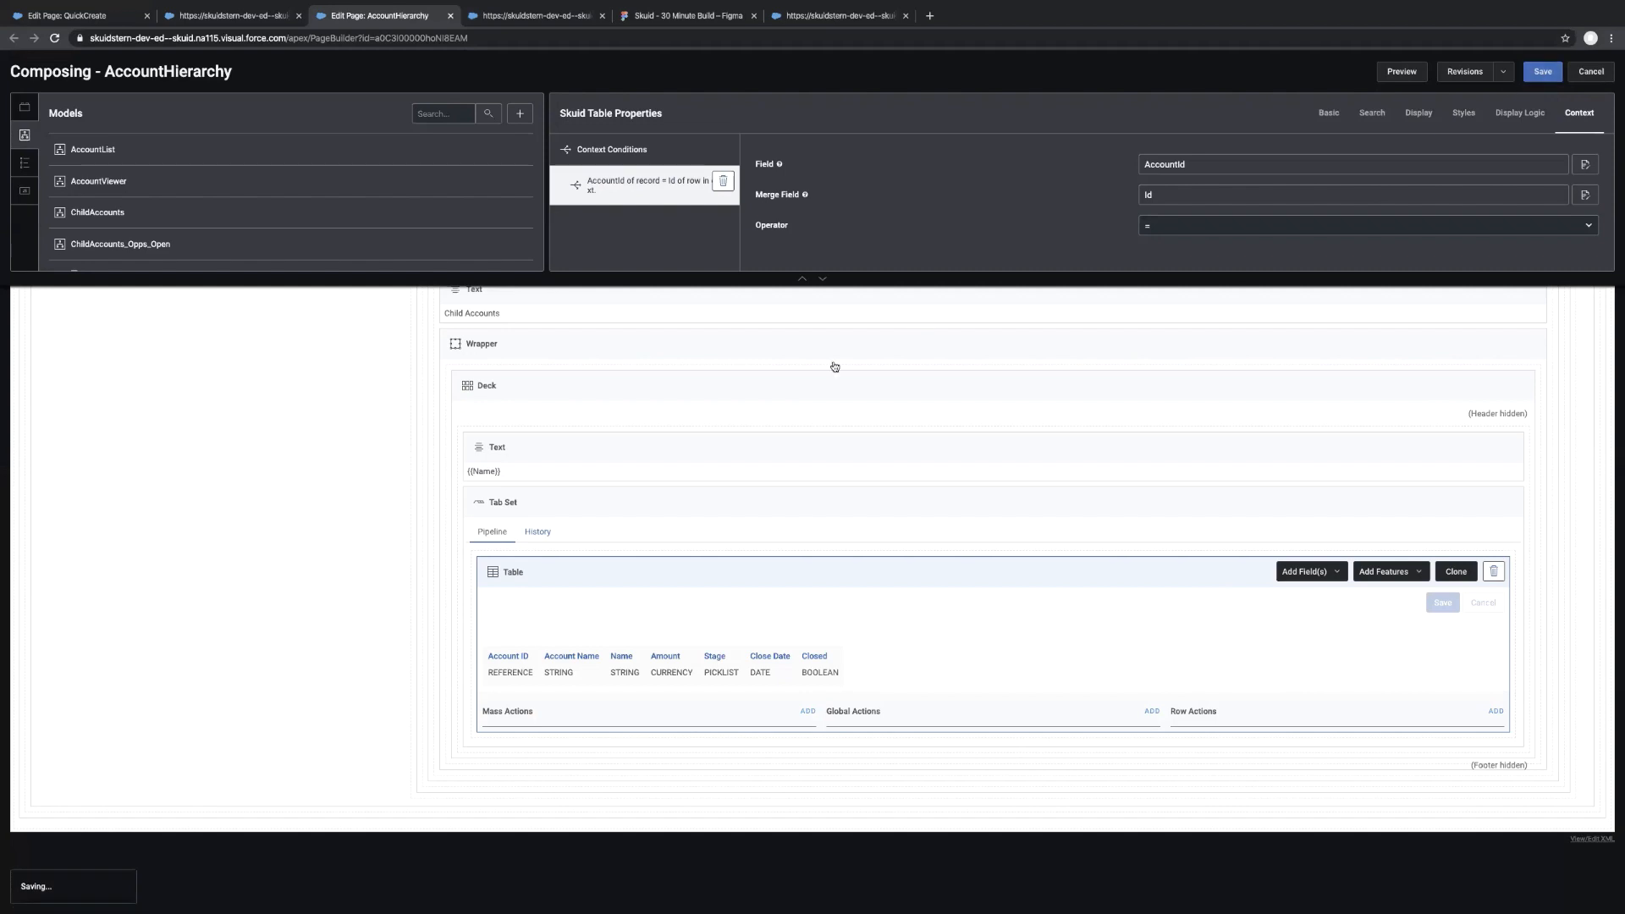
Reload the live AccountHierarchy page and check which opportunities each Nautilus Corp child account's Pipeline table lists
{"action": "left_click", "coordinate": [526, 17]}
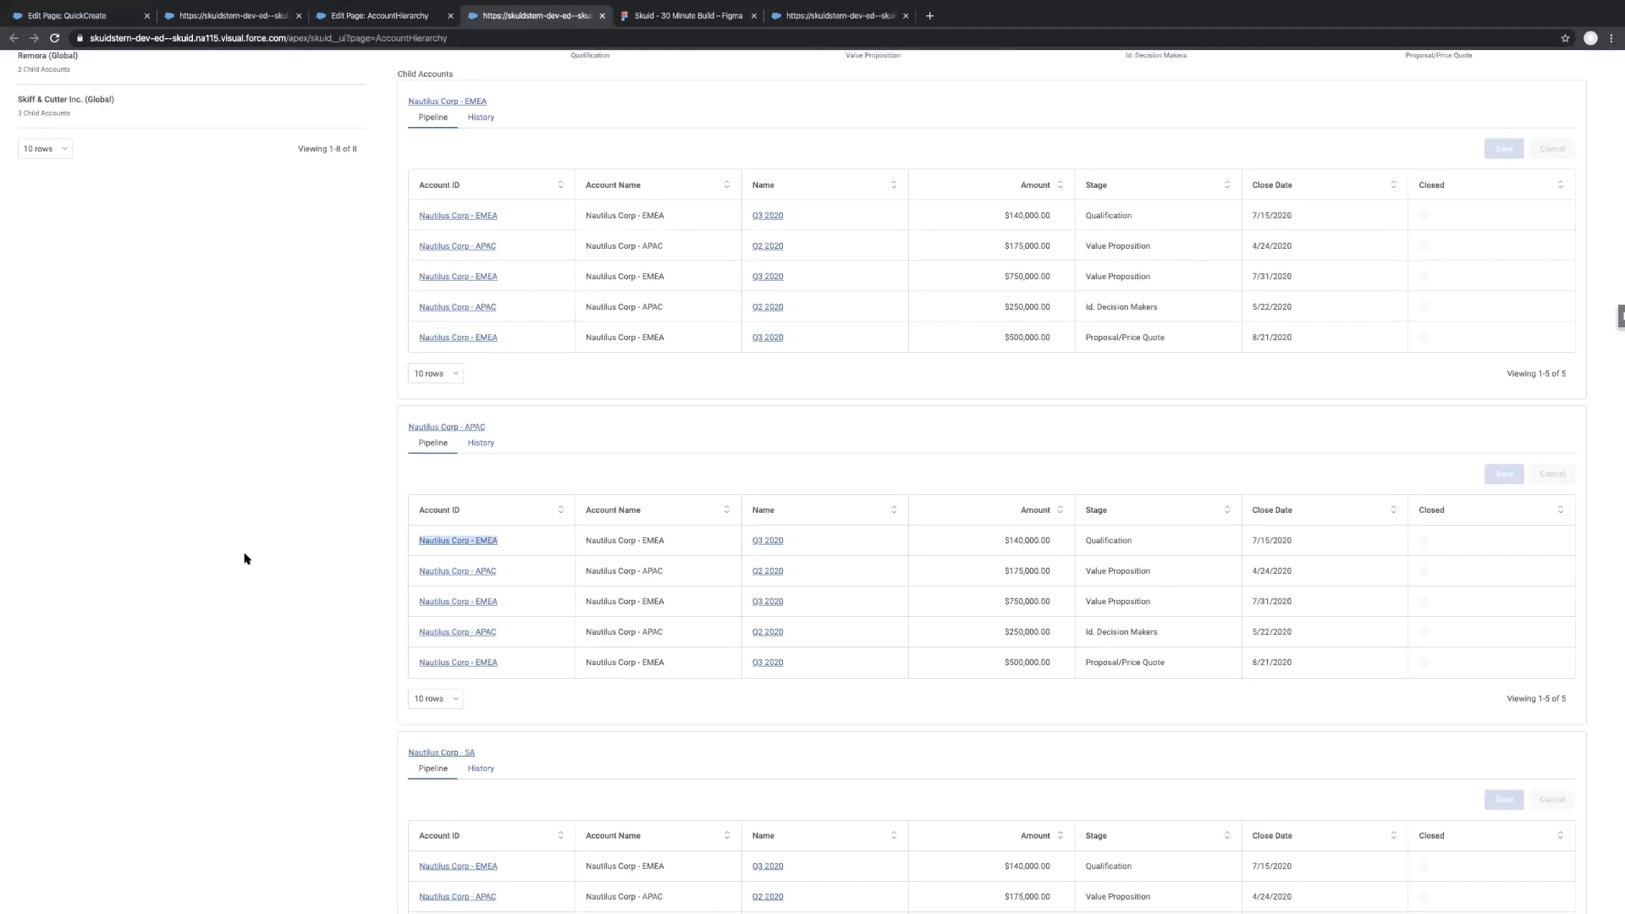
{"action": "key", "text": "super+r"}
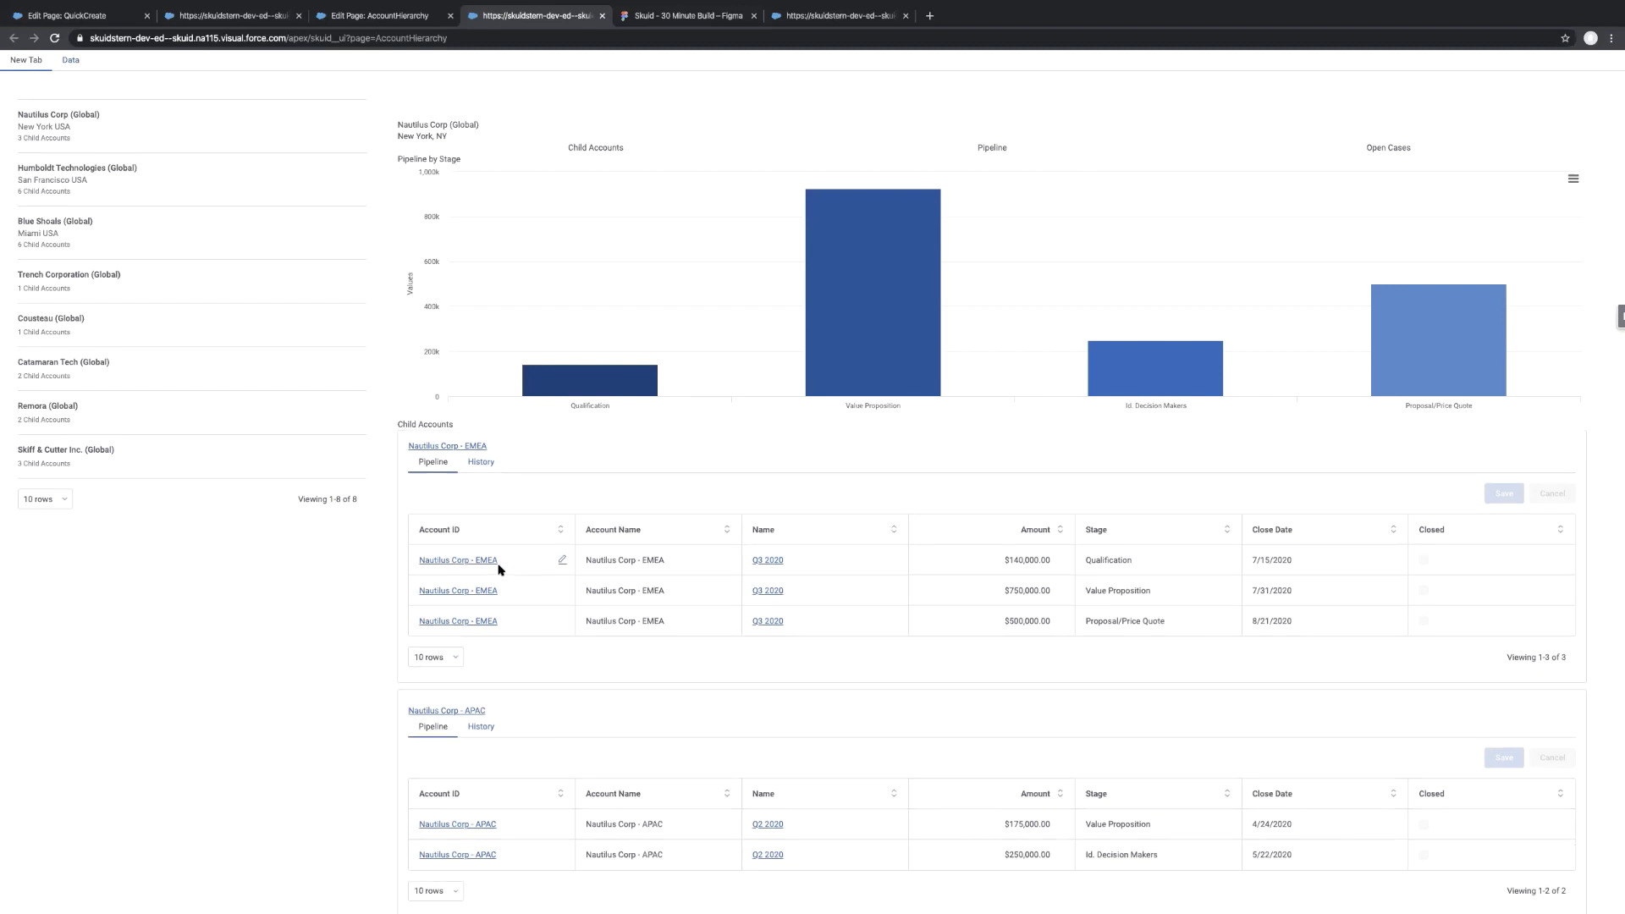
{"action": "scroll", "coordinate": [508, 569], "scroll_direction": "down", "scroll_amount": 3}
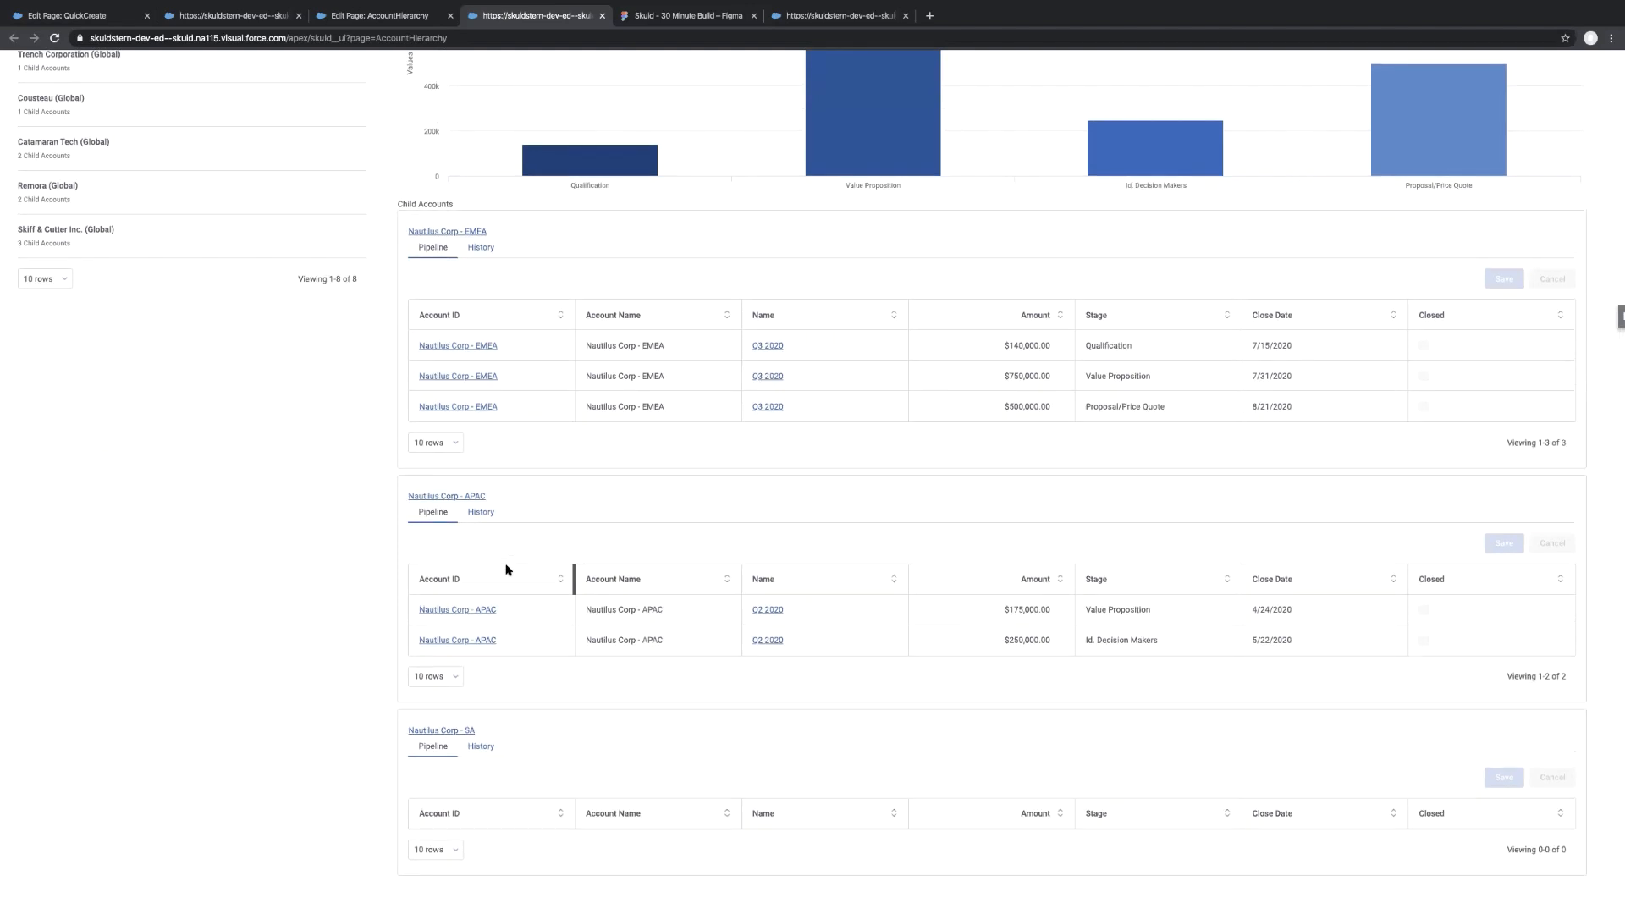
{"action": "scroll", "coordinate": [507, 569], "scroll_direction": "up", "scroll_amount": 3}
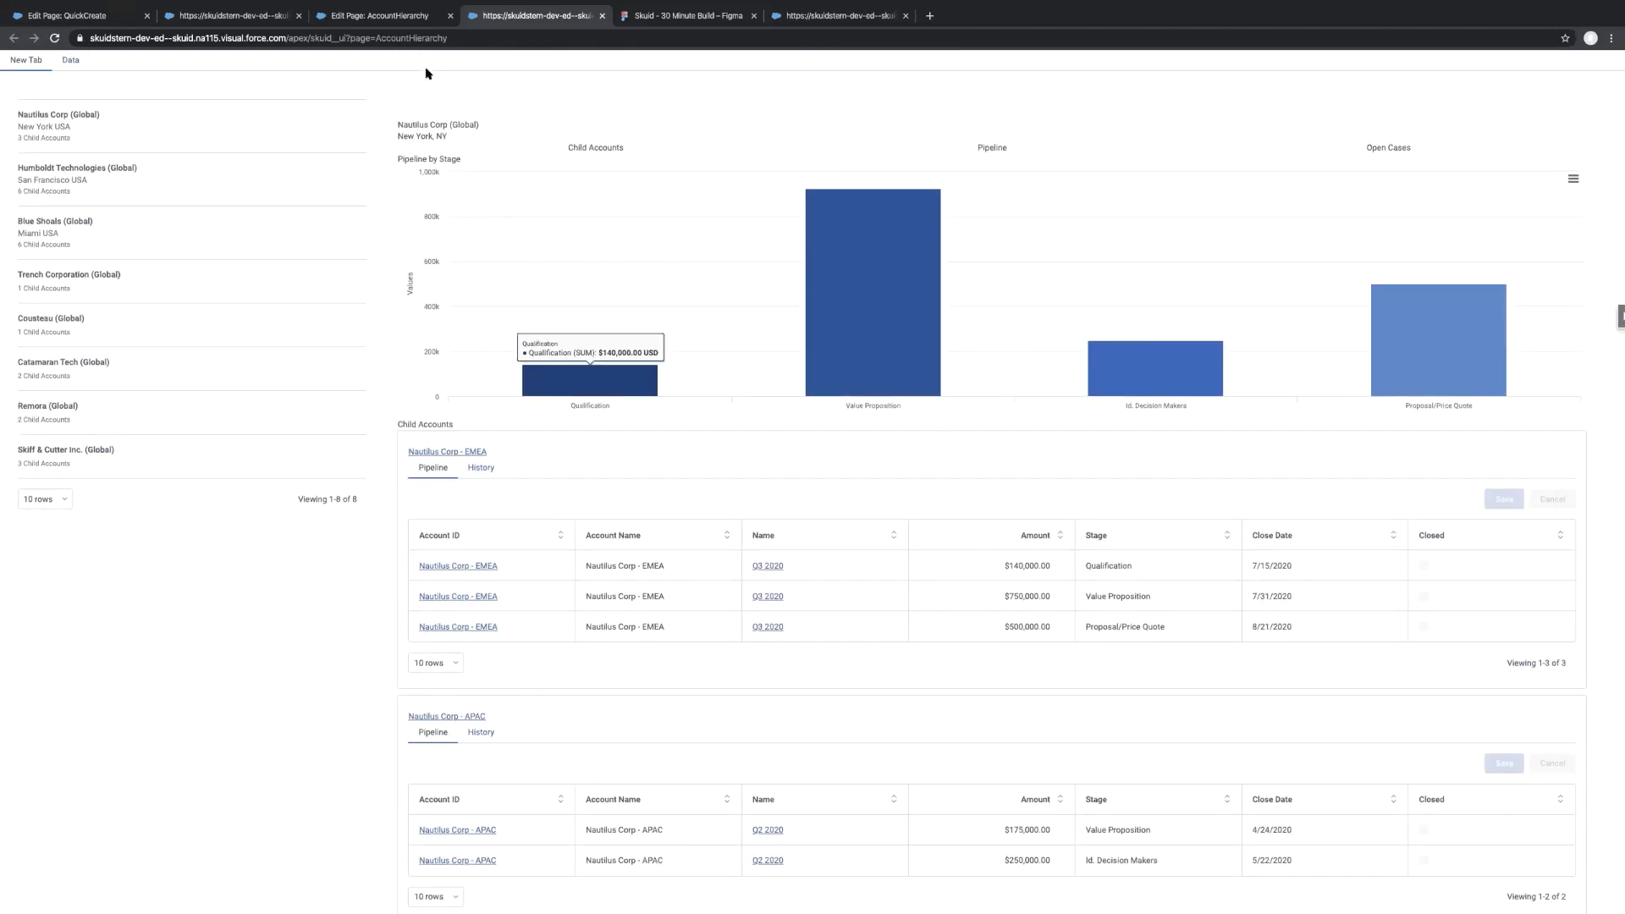
View the child accounts' Pipeline tables for Humboldt Technologies (Global) and Blue Shoals (Global) on the live page
{"action": "left_click", "coordinate": [373, 23]}
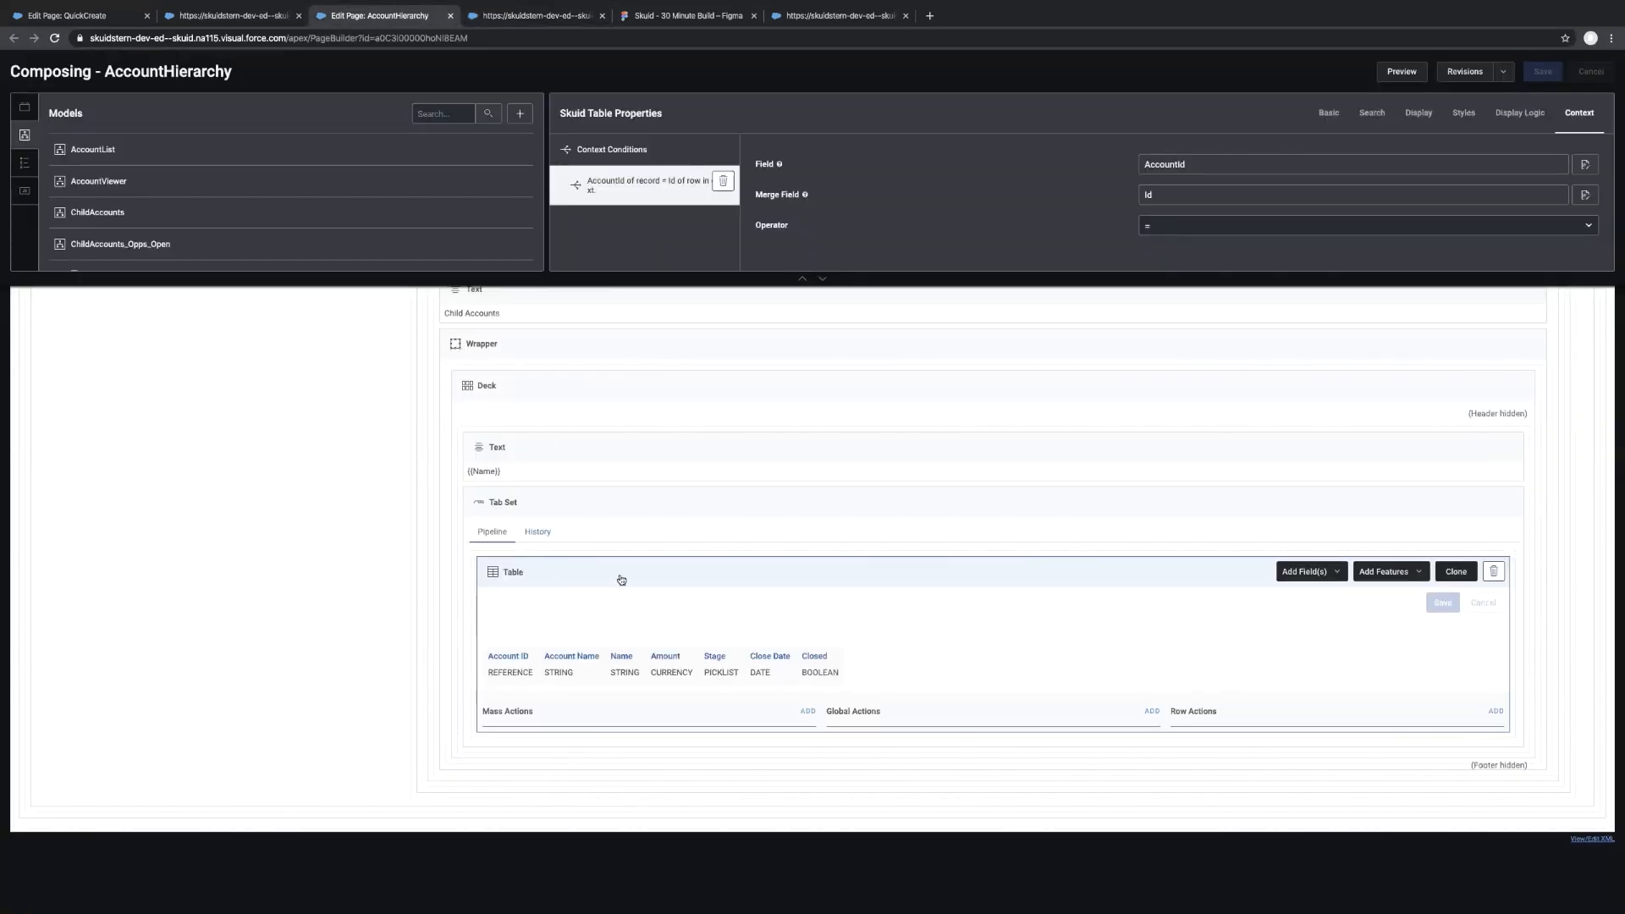
{"action": "left_click", "coordinate": [530, 15]}
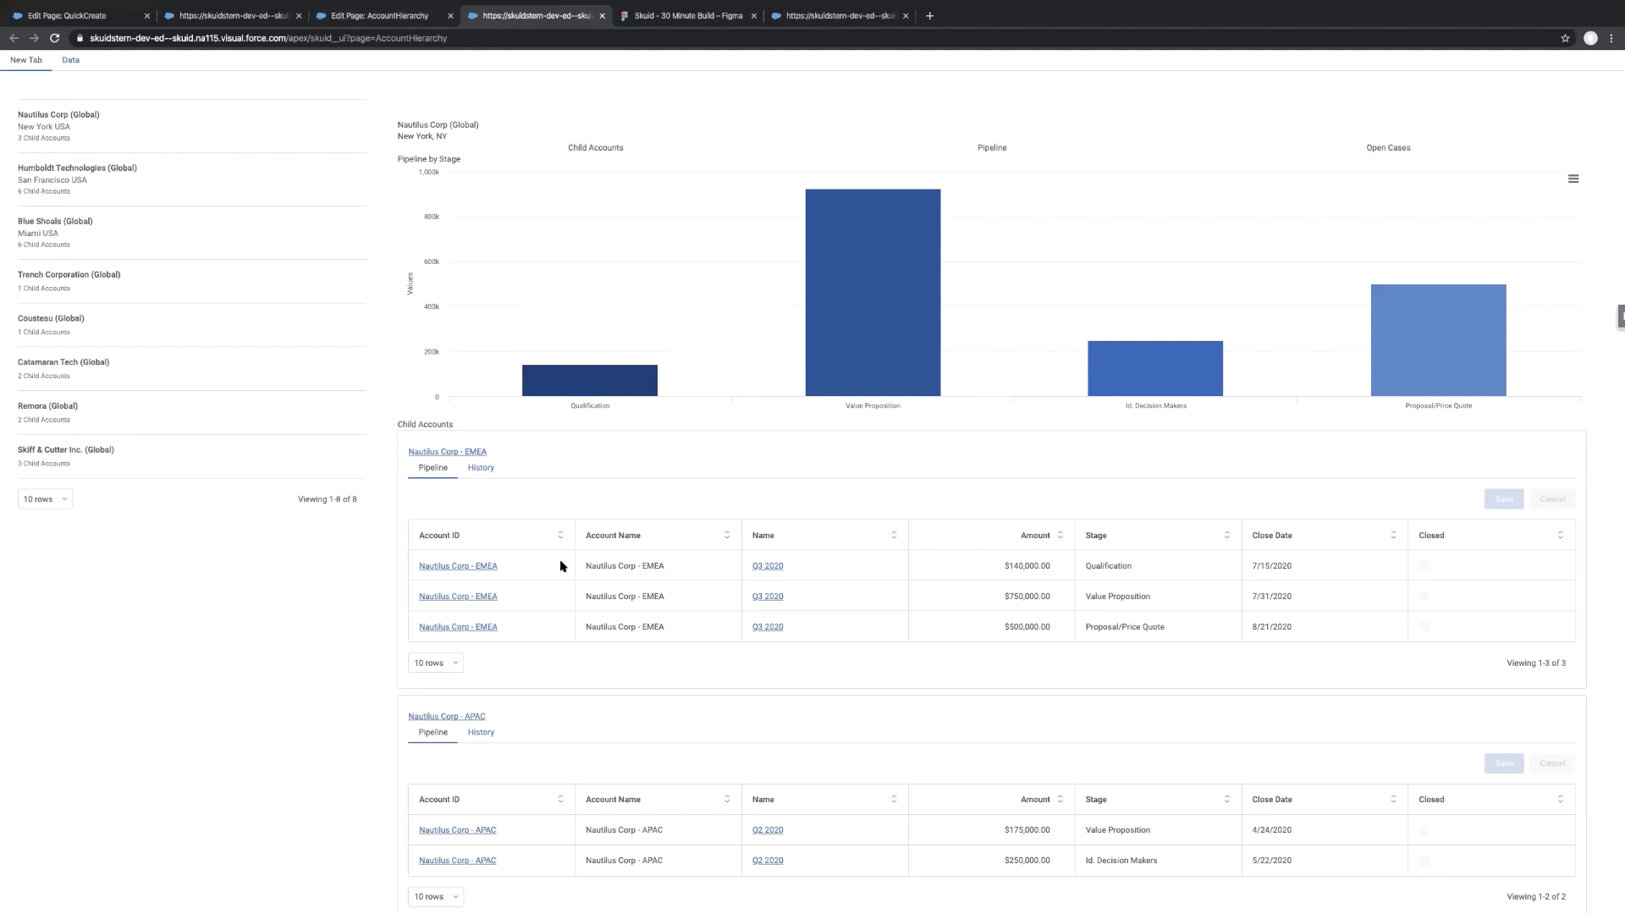
{"action": "left_click", "coordinate": [205, 186]}
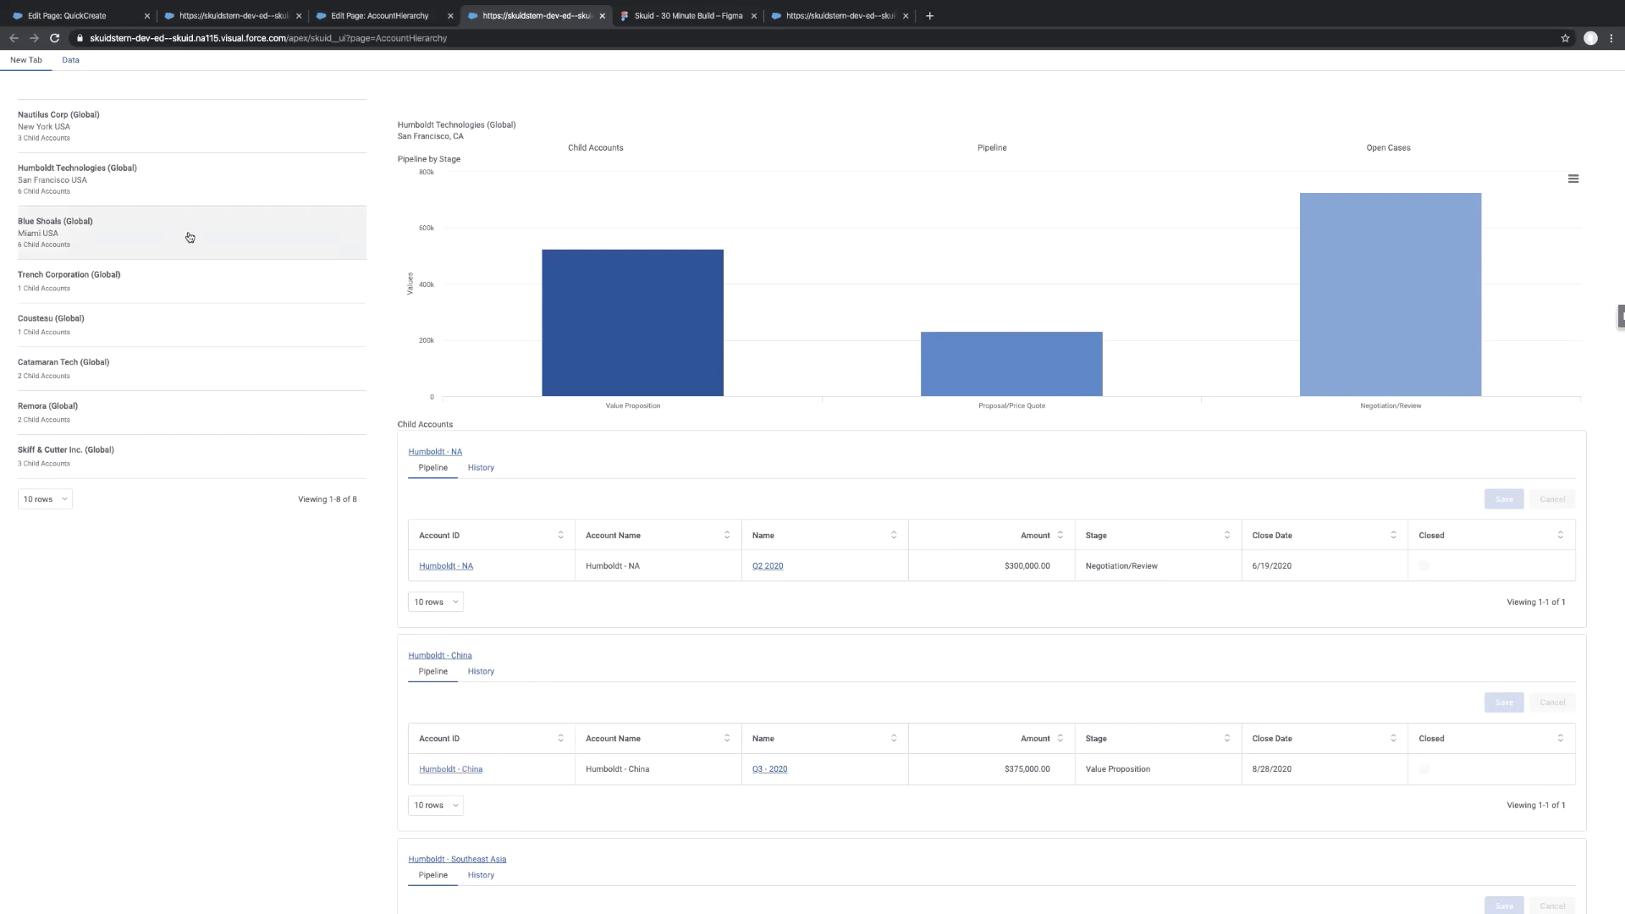
{"action": "left_click", "coordinate": [189, 237]}
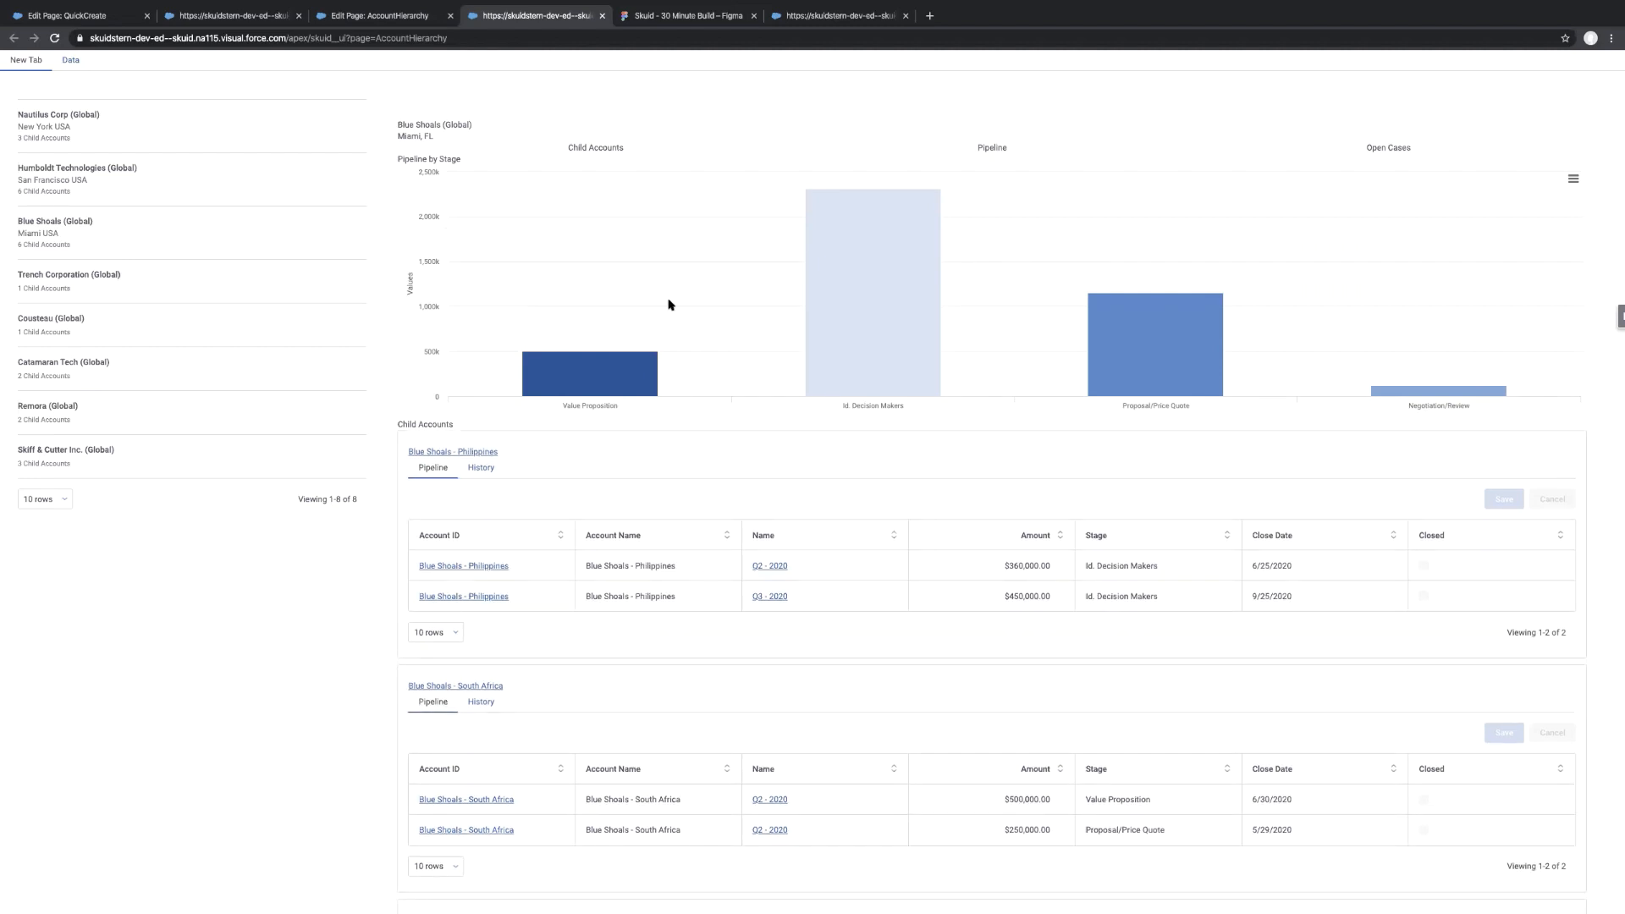
Remove the Account ID, Account Name and Closed columns from the Pipeline tab's table in the page builder
{"action": "left_click", "coordinate": [380, 20]}
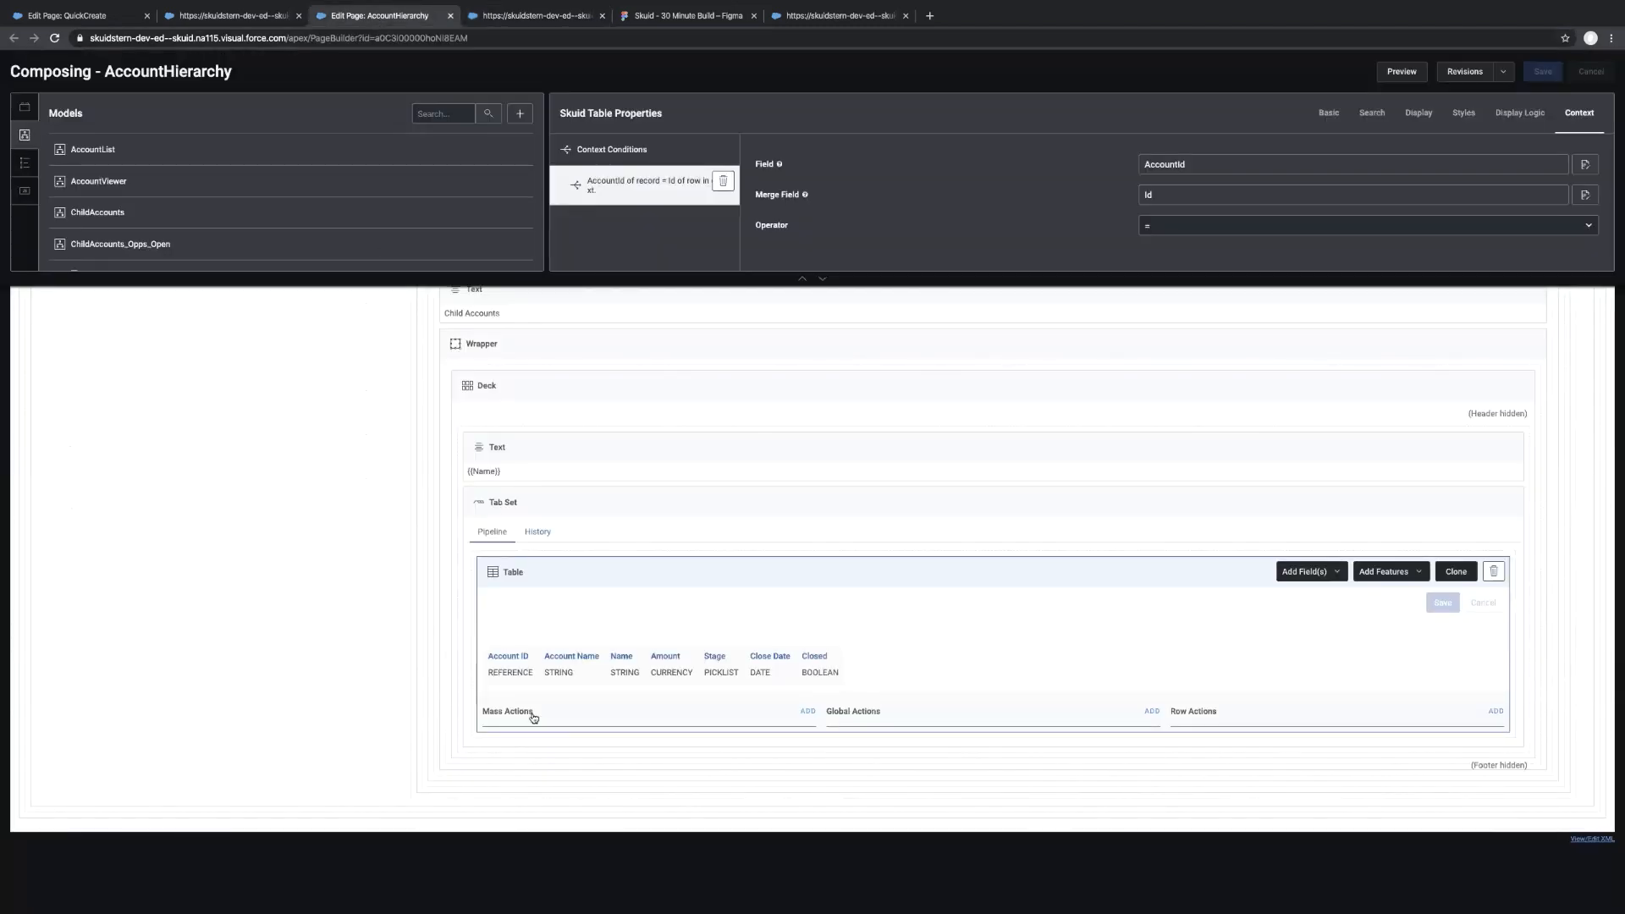
{"action": "left_click", "coordinate": [509, 661]}
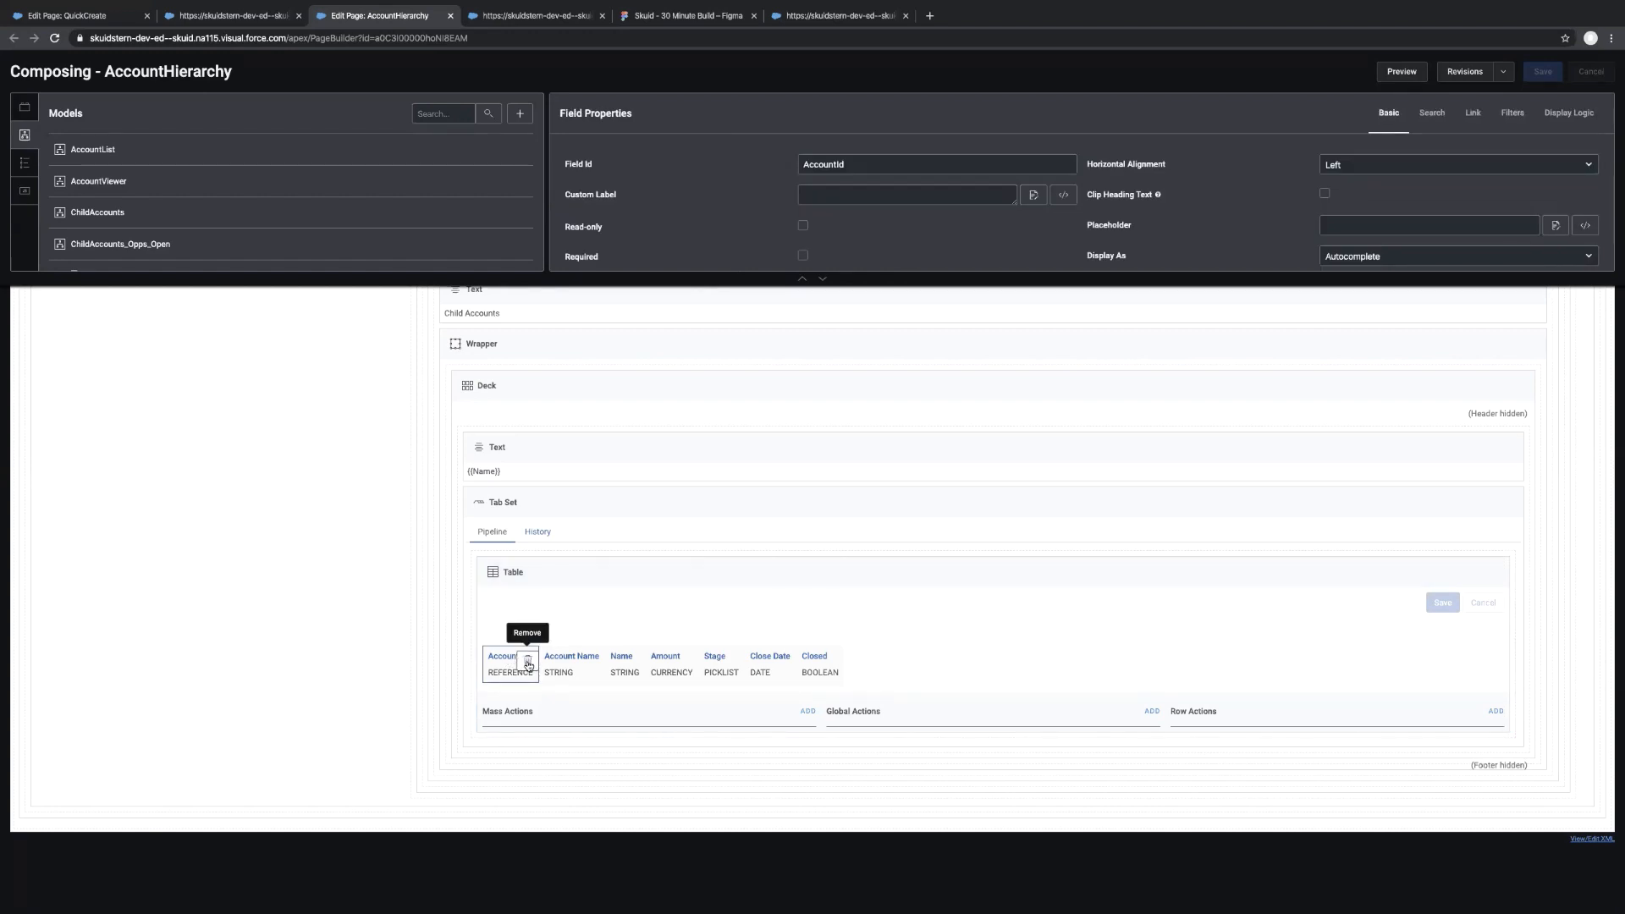
{"action": "left_click", "coordinate": [528, 664]}
{"action": "left_click", "coordinate": [540, 665]}
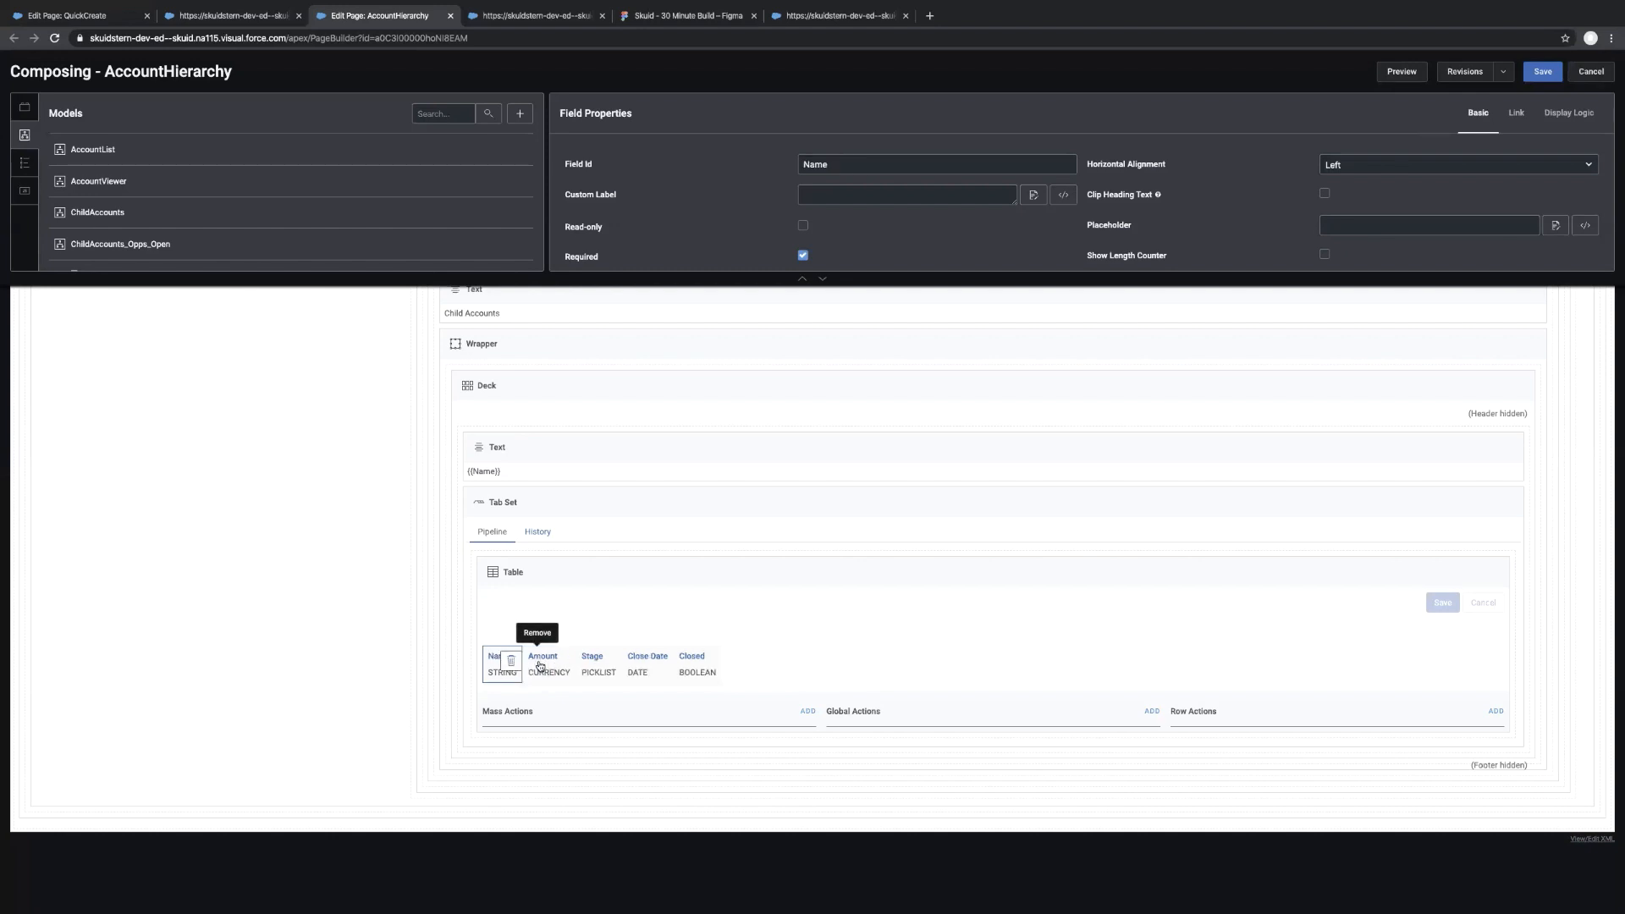
{"action": "left_click", "coordinate": [693, 666]}
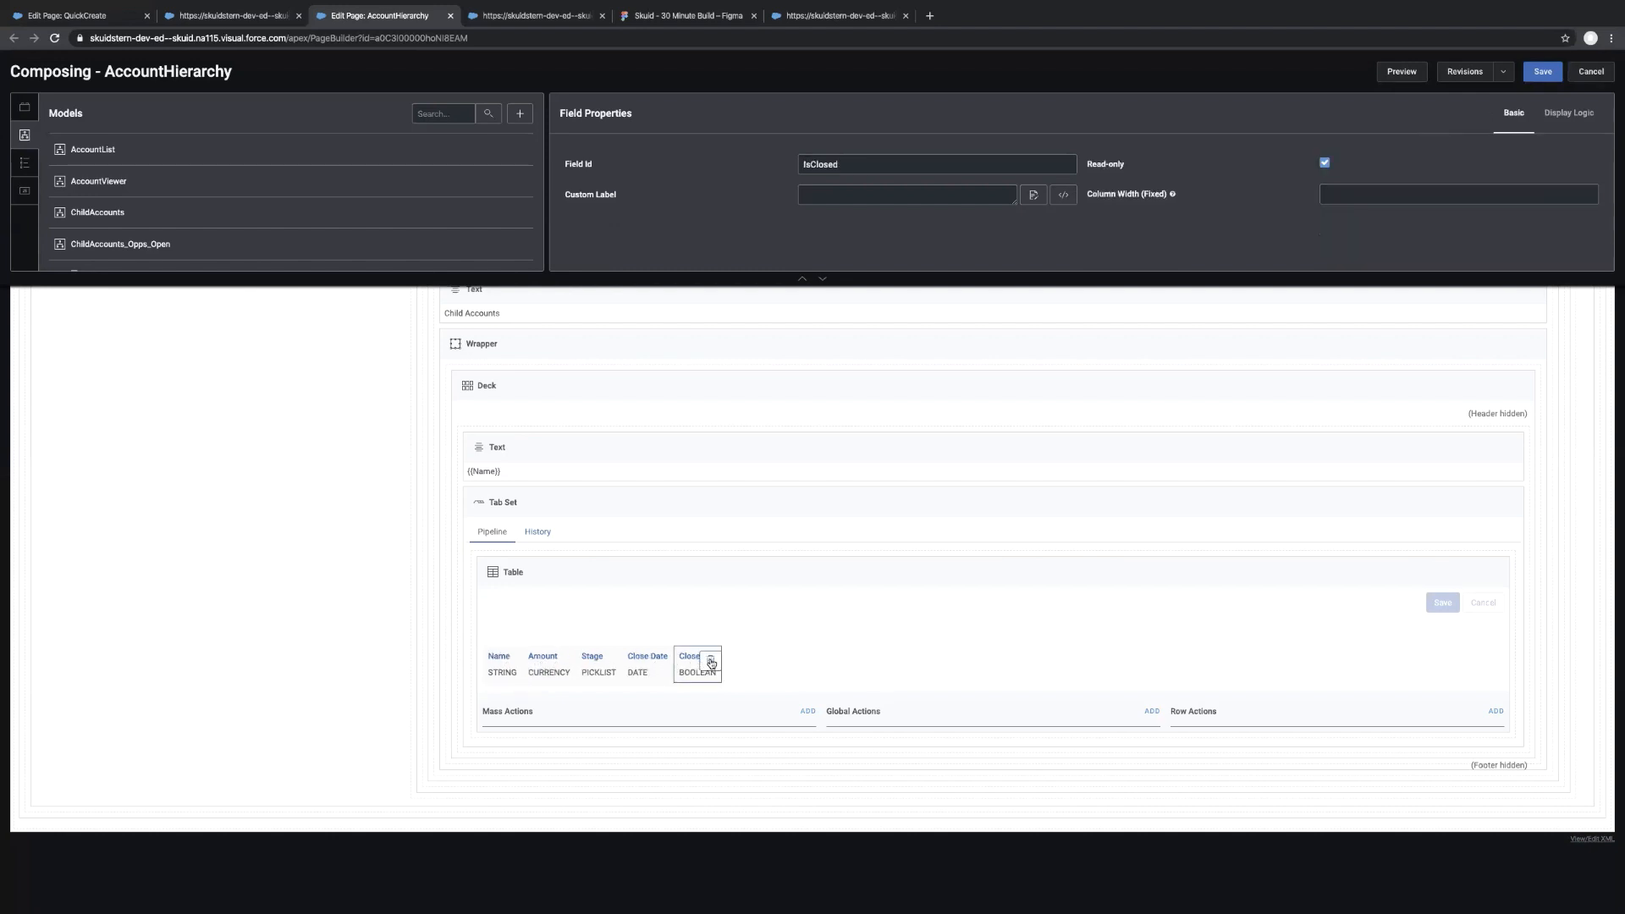
{"action": "left_click", "coordinate": [711, 663]}
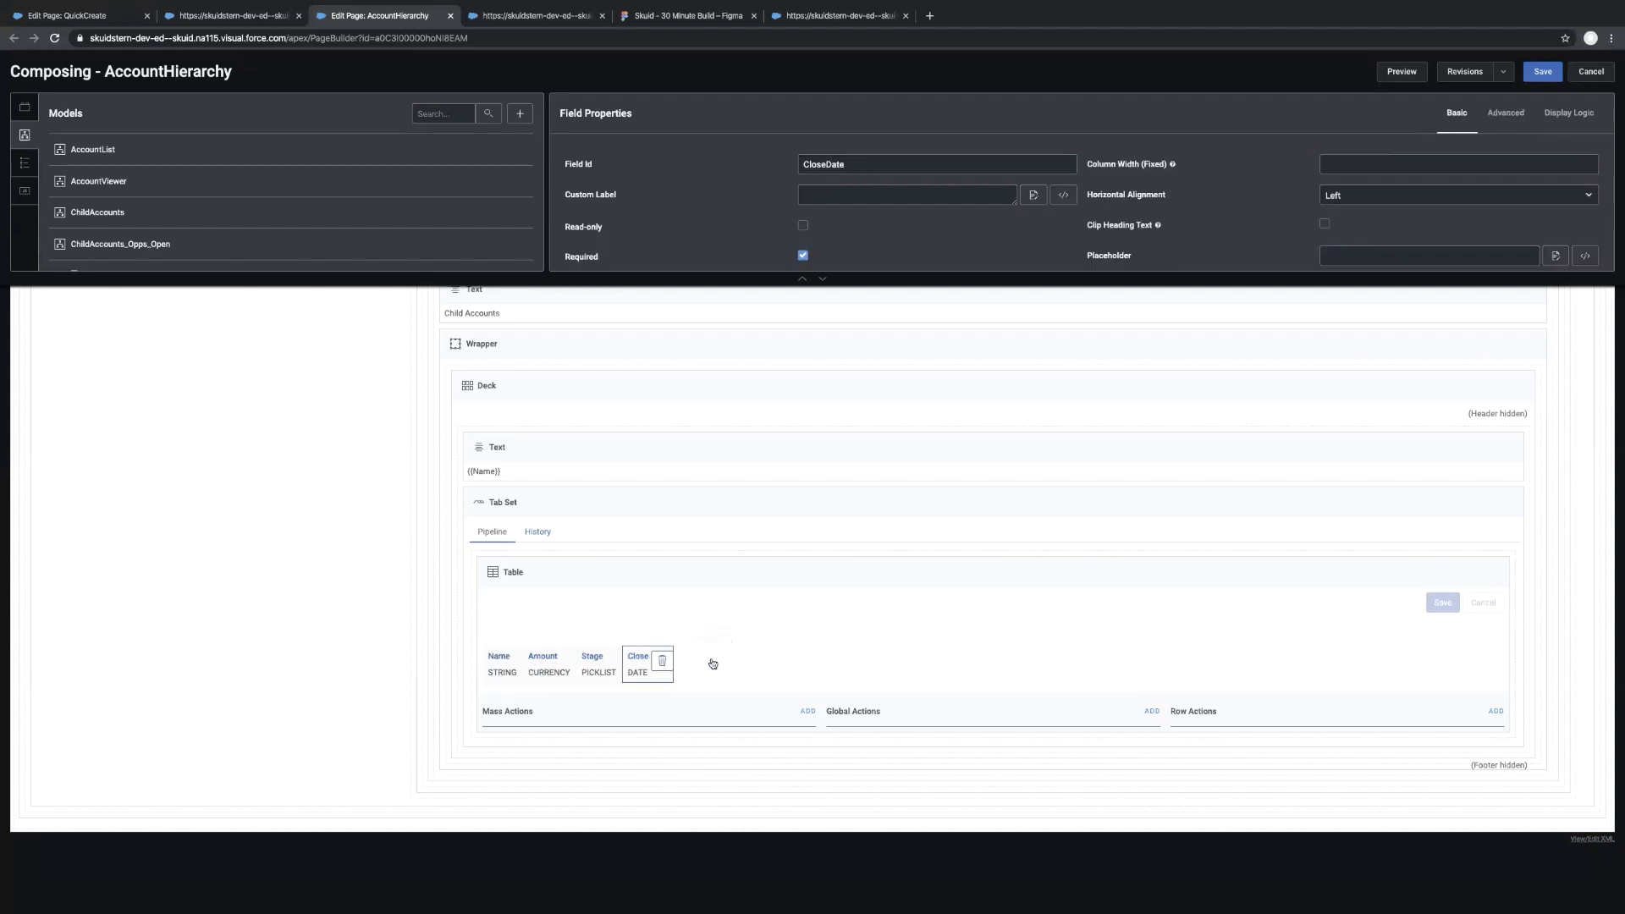
Turn off the page size dropdown, header and footer for the Pipeline tab's table
{"action": "left_click", "coordinate": [578, 575]}
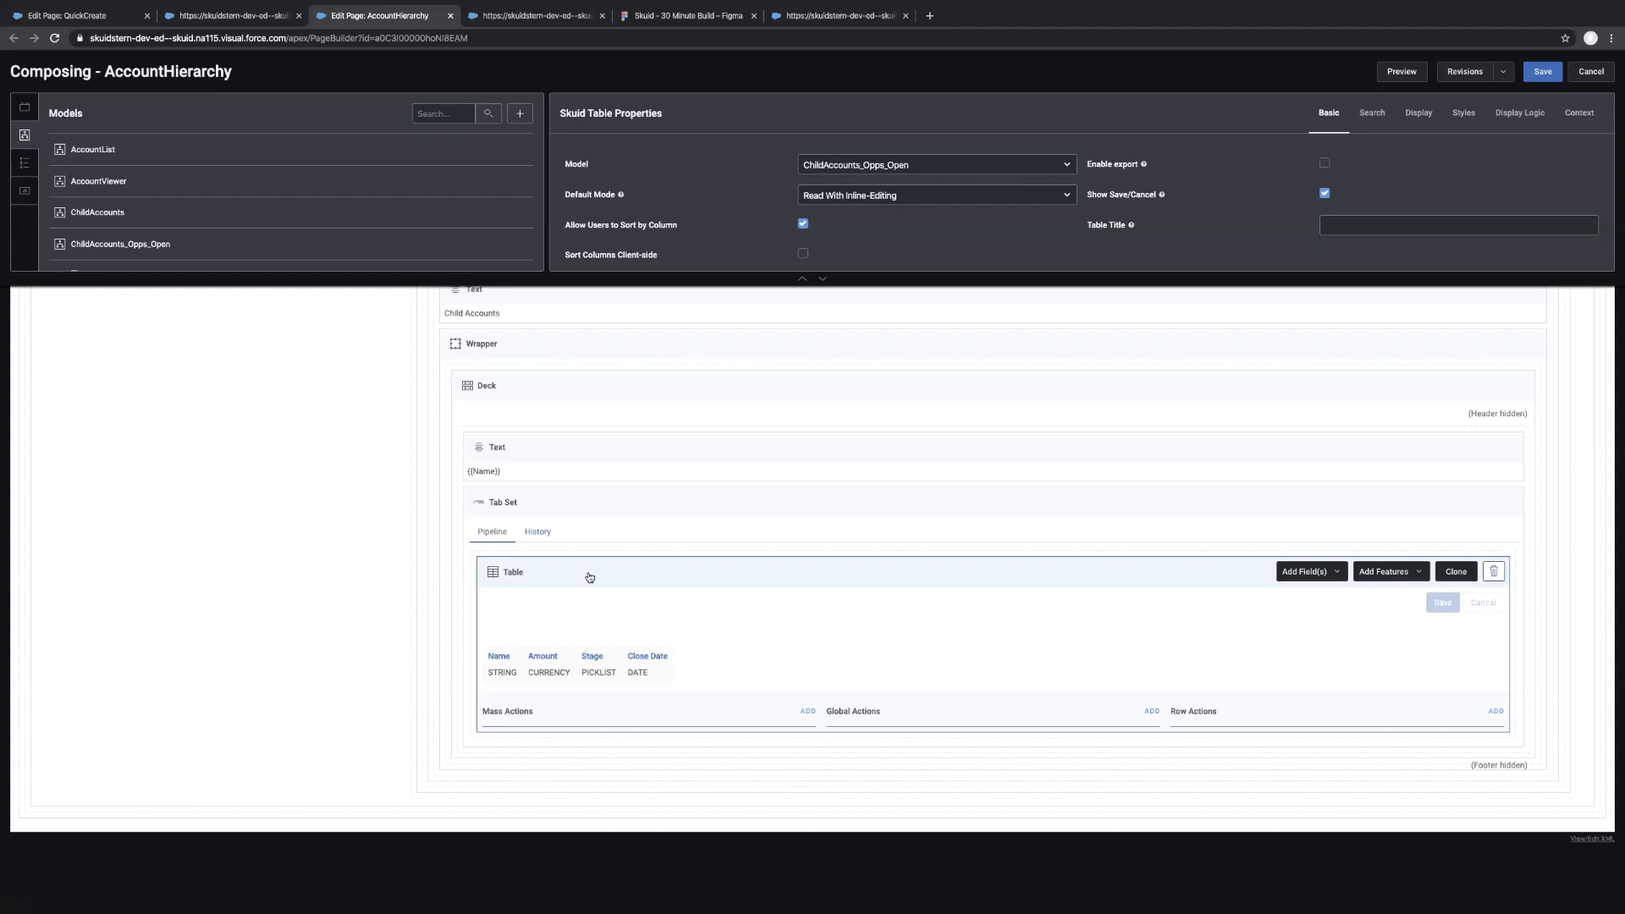
{"action": "left_click", "coordinate": [1375, 117]}
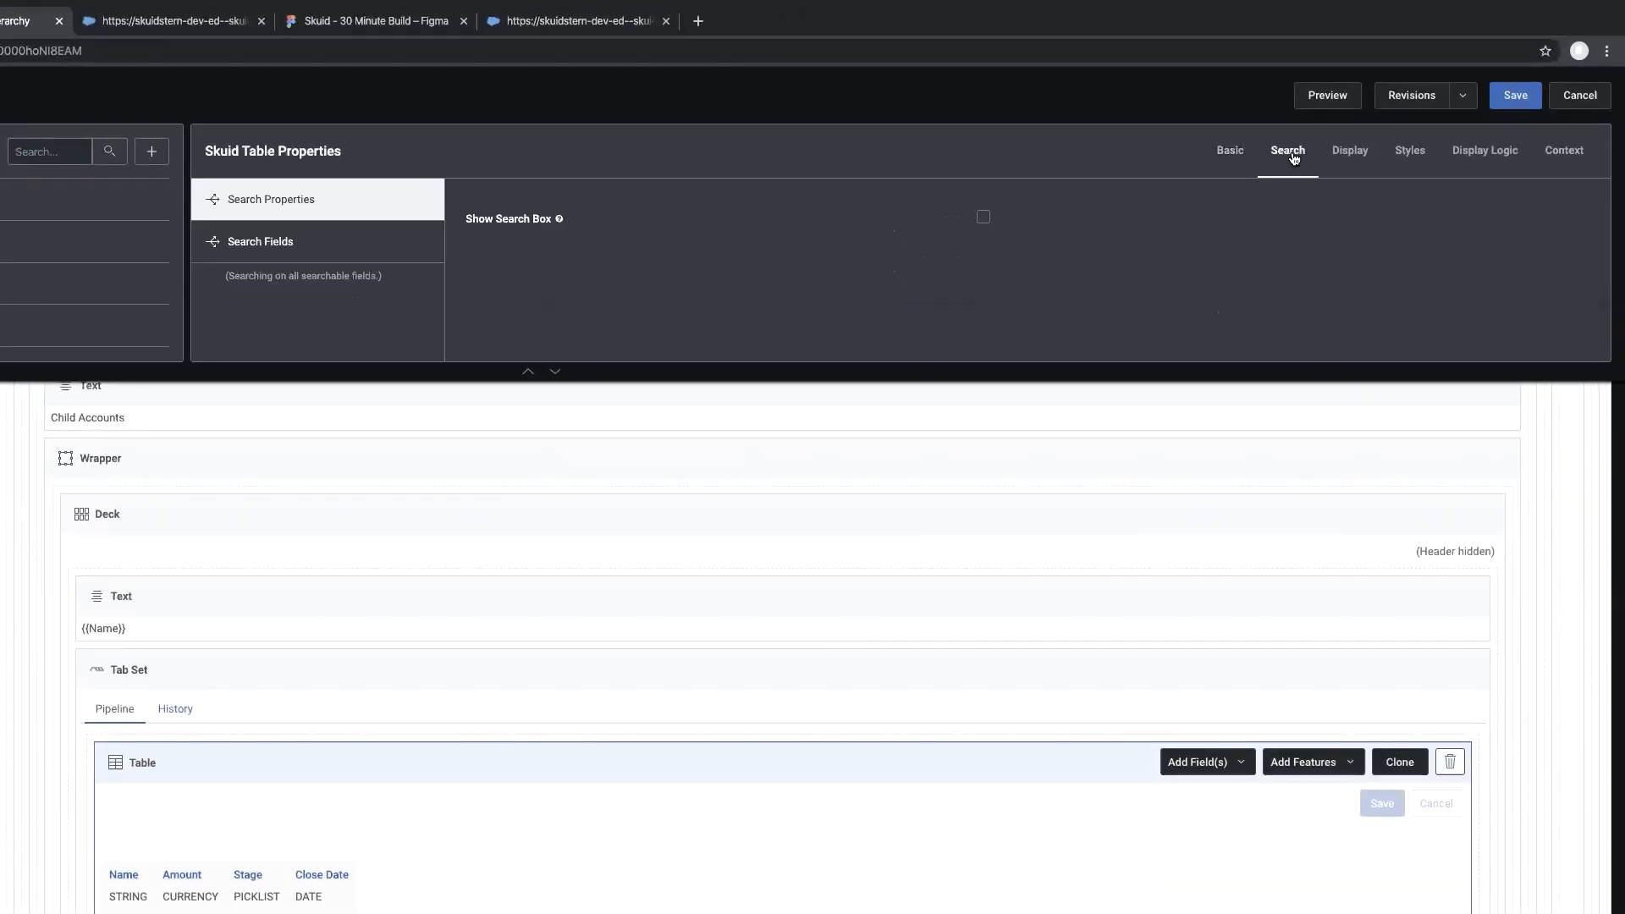
{"action": "left_click", "coordinate": [1364, 156]}
{"action": "left_click", "coordinate": [983, 275]}
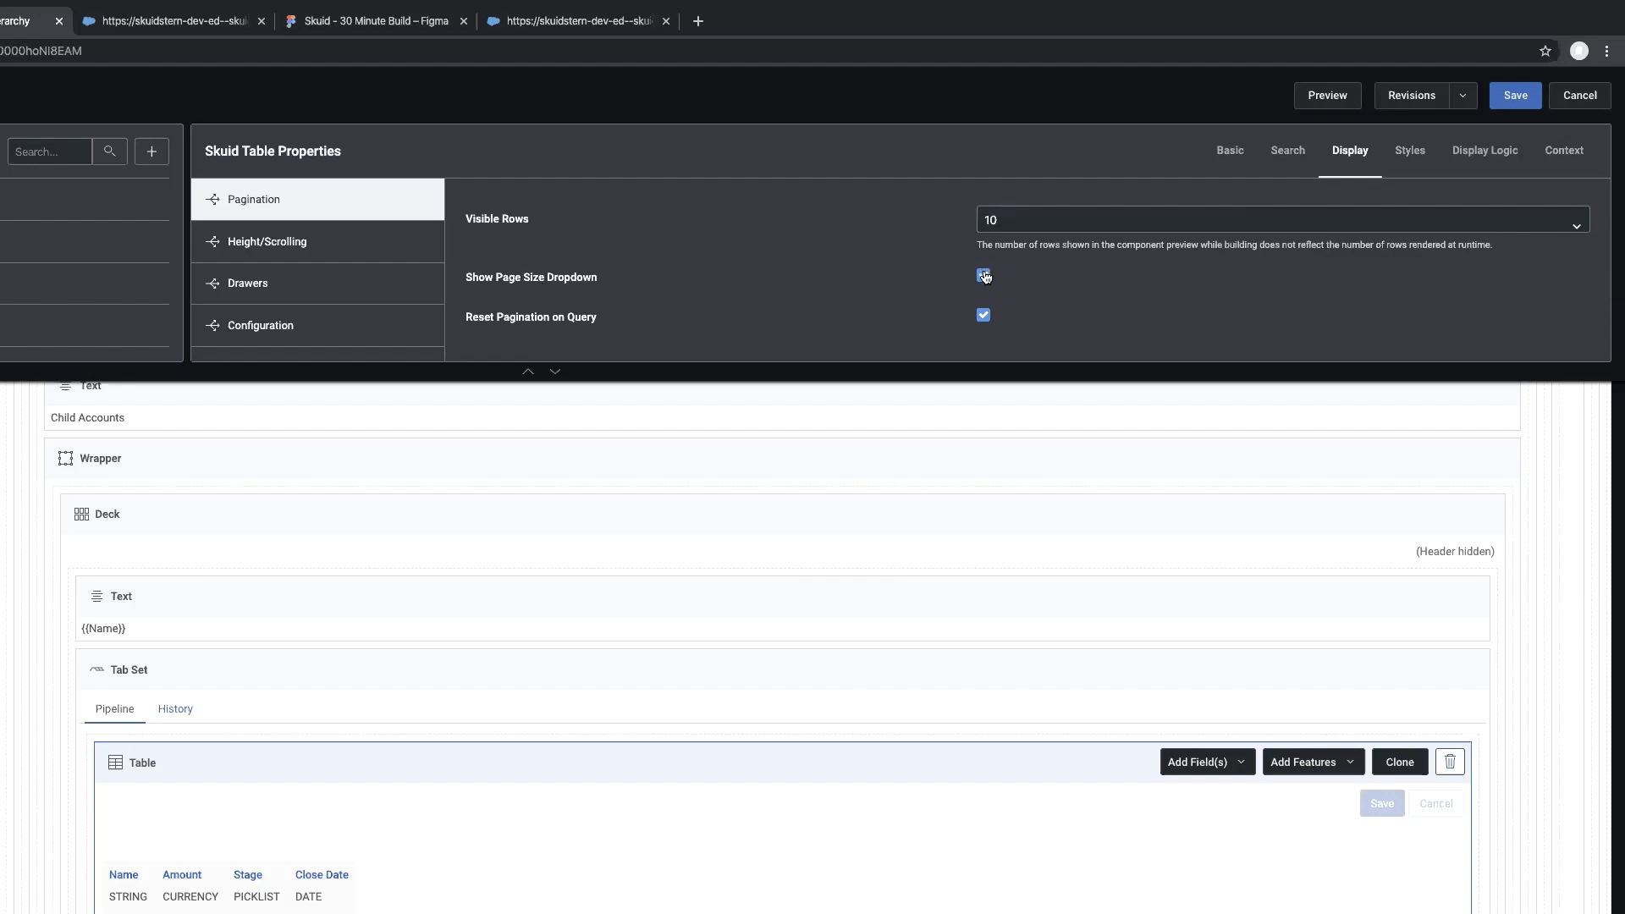
{"action": "scroll", "coordinate": [273, 311], "scroll_direction": "down", "scroll_amount": 1}
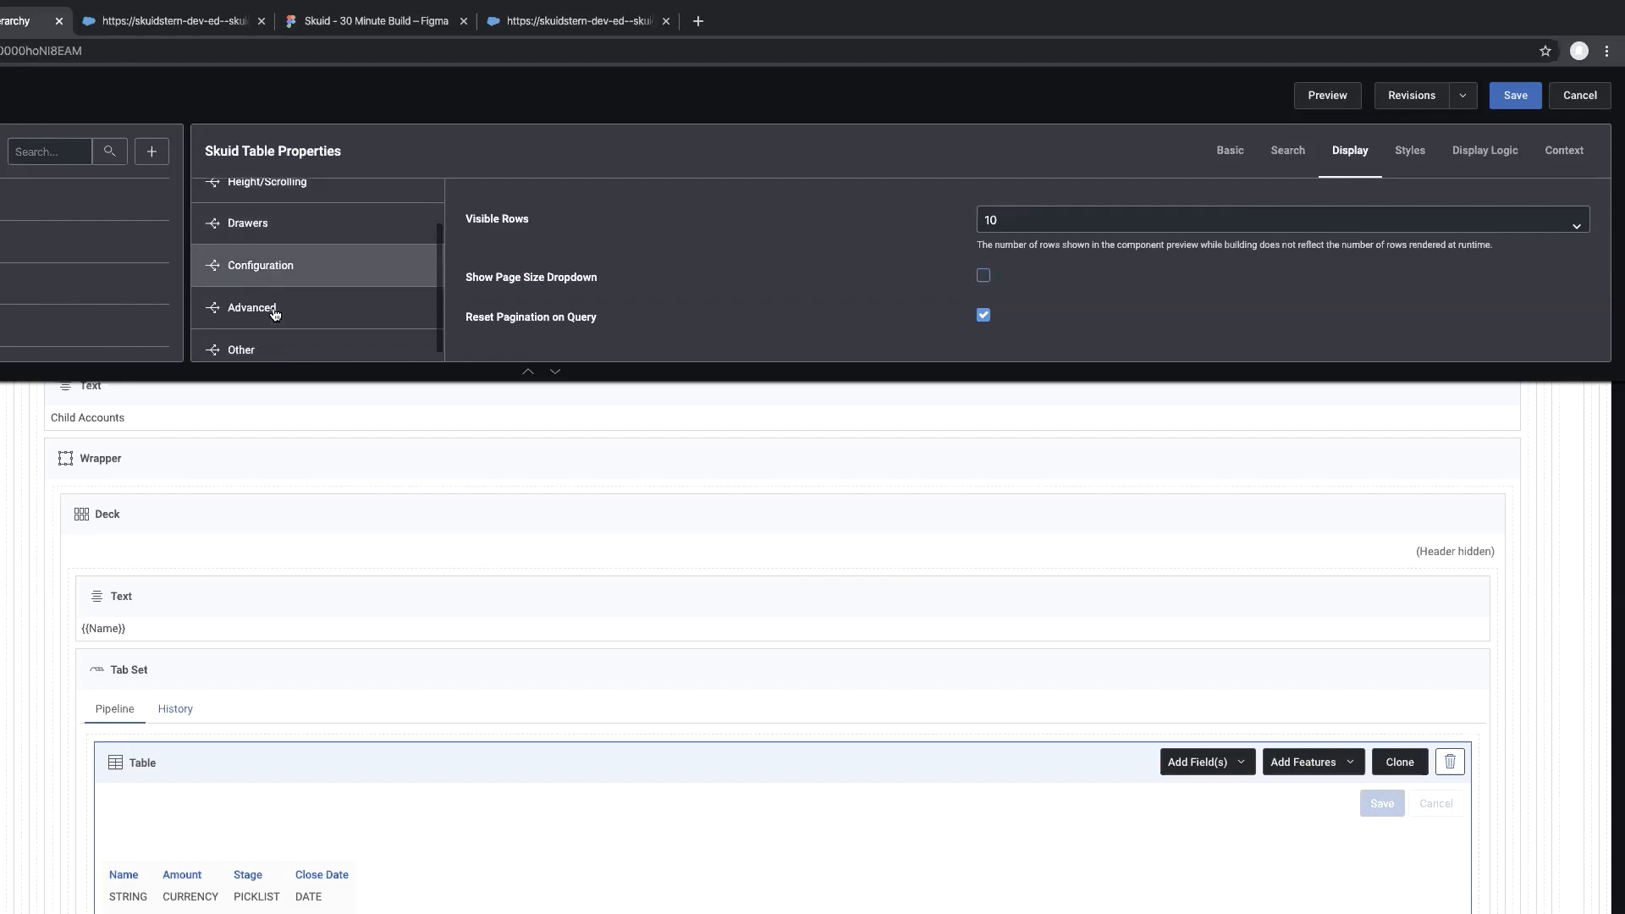
{"action": "left_click", "coordinate": [275, 307]}
{"action": "left_click", "coordinate": [310, 337]}
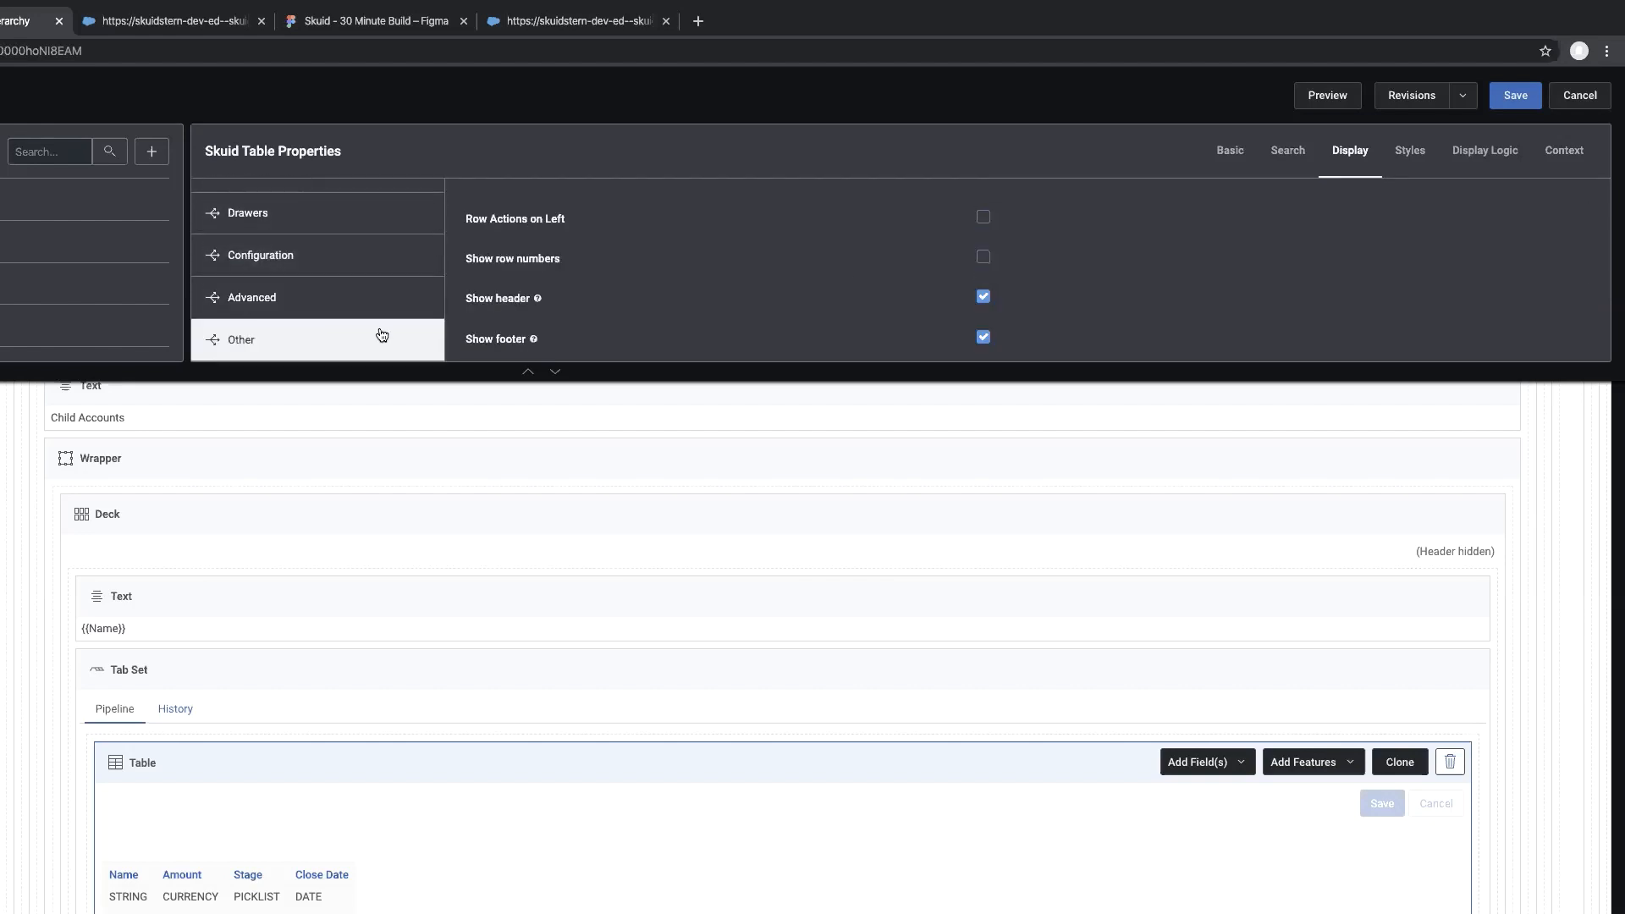
{"action": "left_click", "coordinate": [983, 297]}
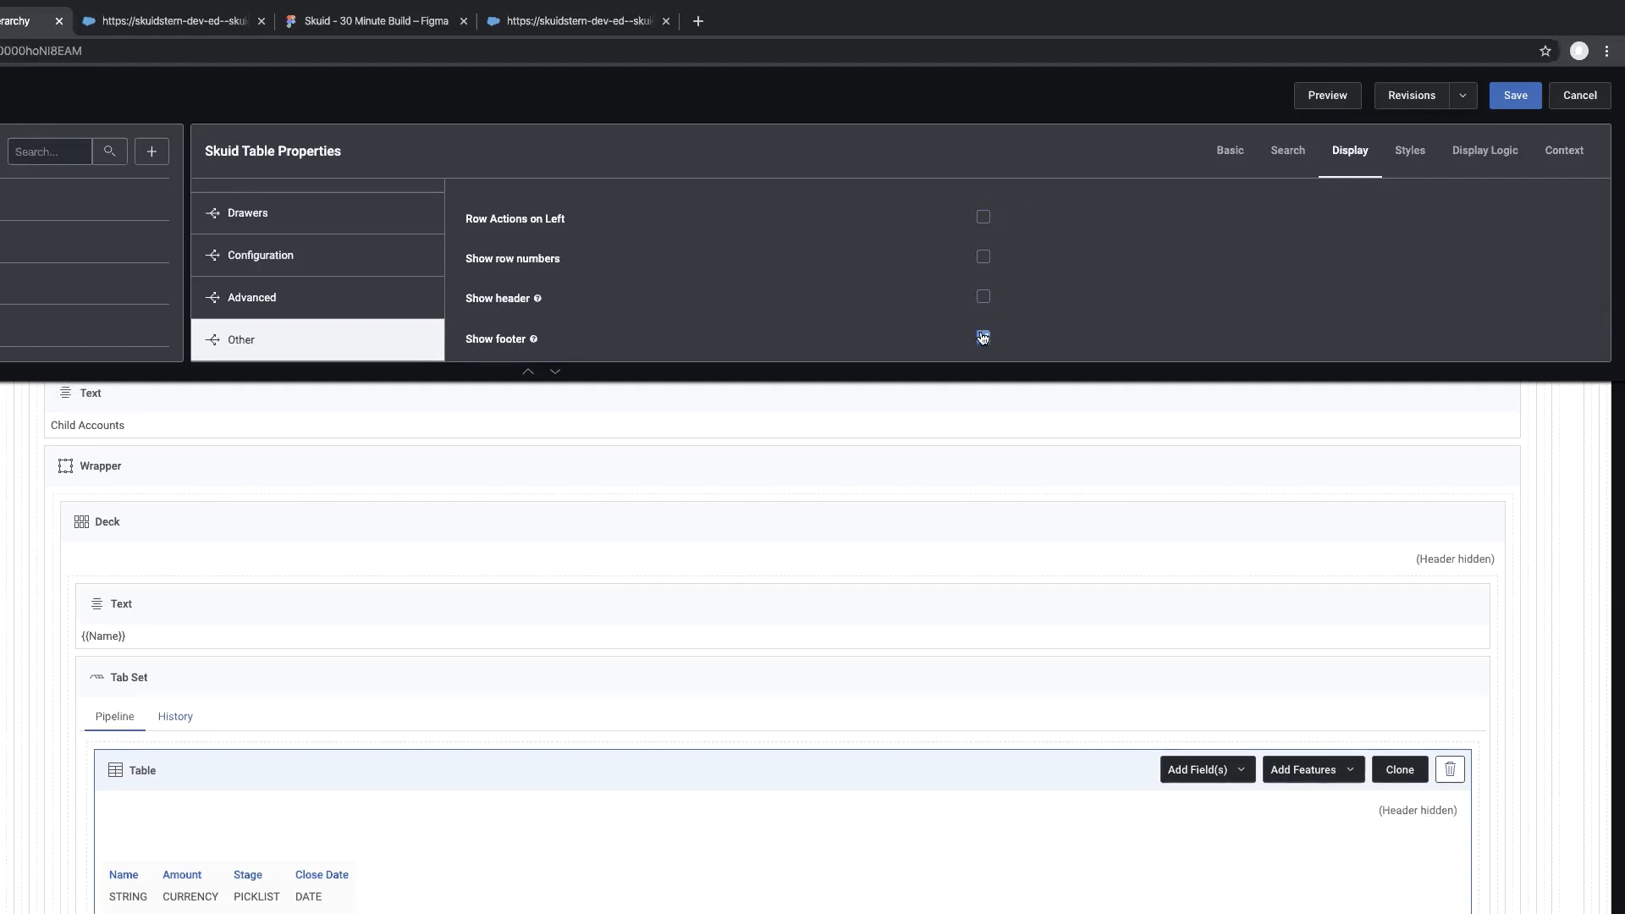
{"action": "left_click", "coordinate": [983, 338]}
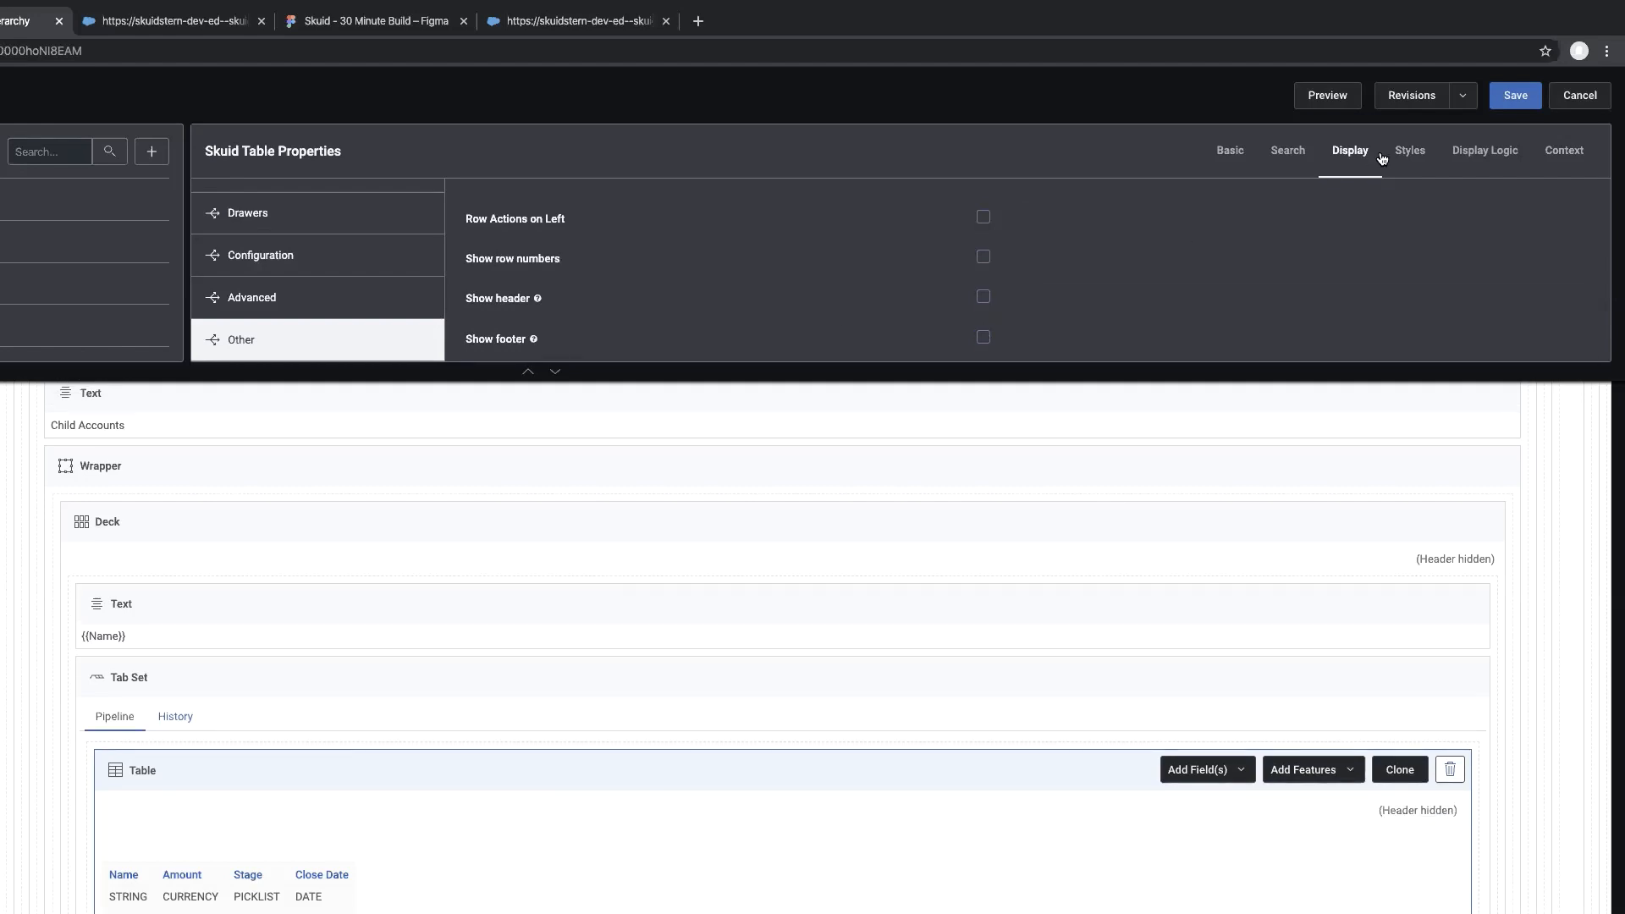
Clone the Pipeline tab's table into the History tab and set the copy's model to ChildAccounts_Opps_Closed
{"action": "left_click", "coordinate": [1228, 152]}
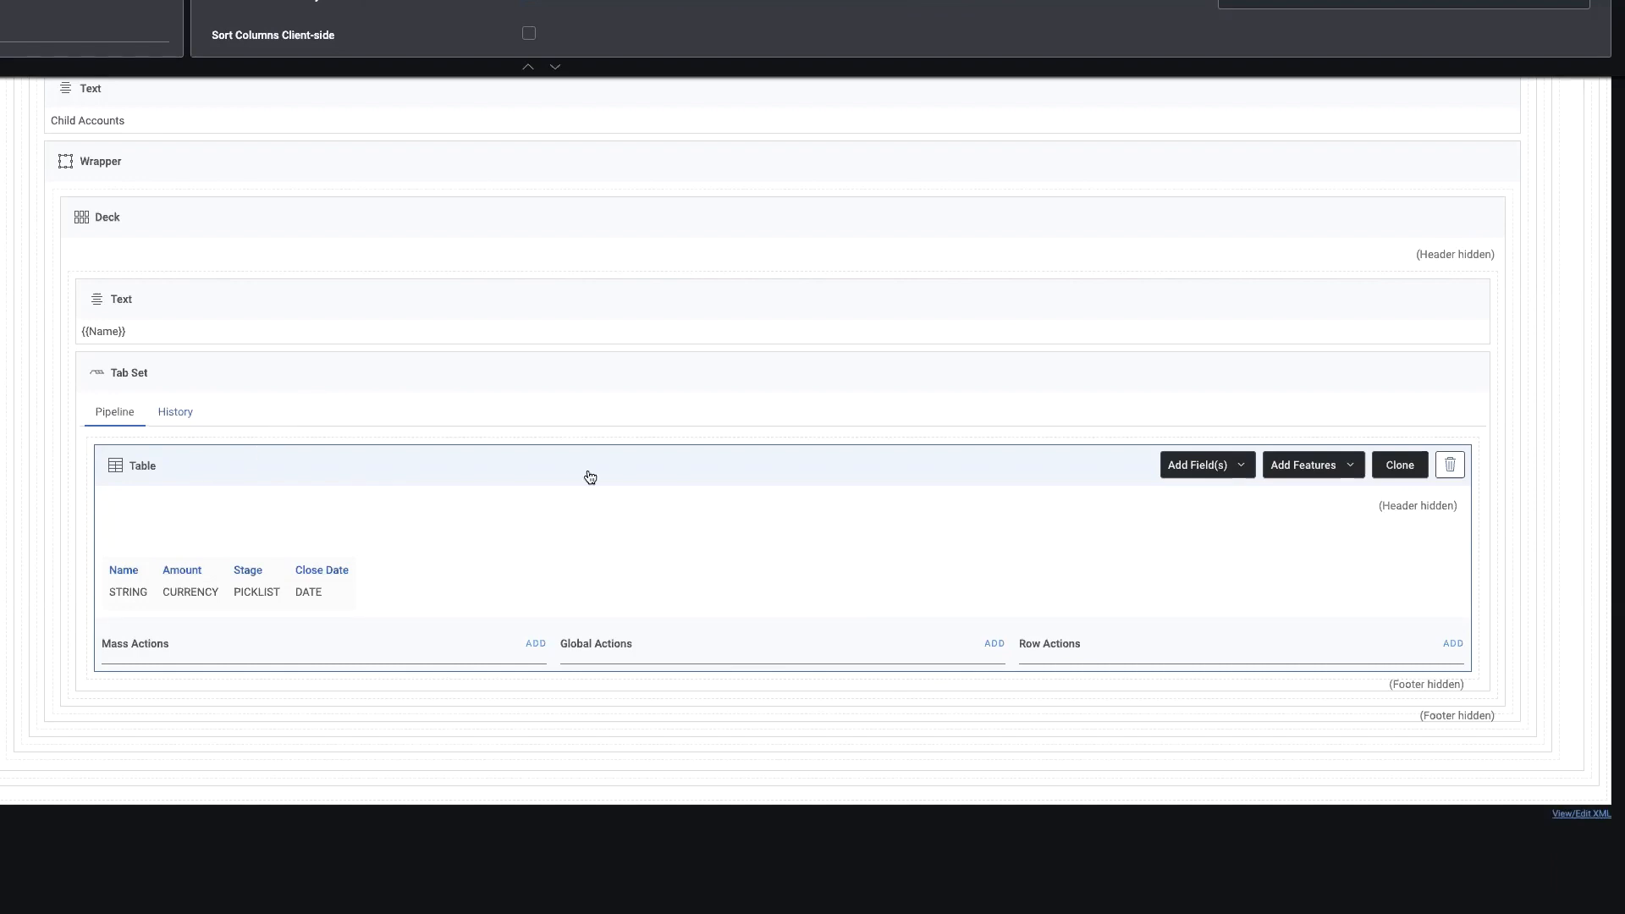
{"action": "left_click", "coordinate": [1411, 469]}
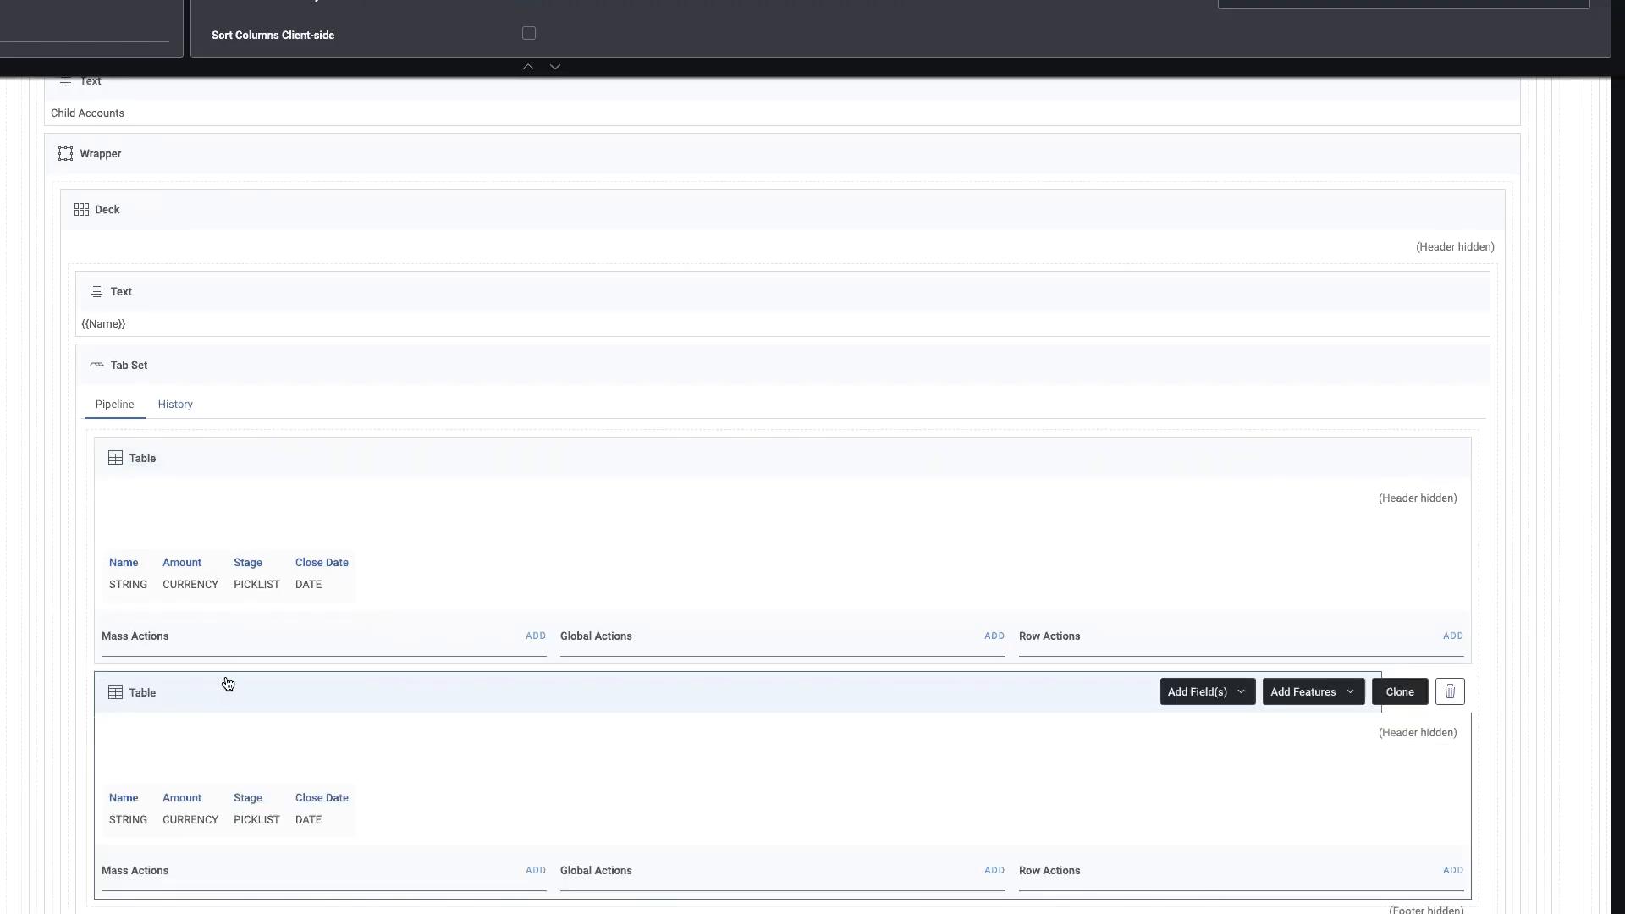
{"action": "mouse_move", "coordinate": [225, 683]}
{"action": "left_mouse_down"}
{"action": "mouse_move", "coordinate": [338, 479]}
{"action": "mouse_move", "coordinate": [251, 344]}
{"action": "left_mouse_up"}
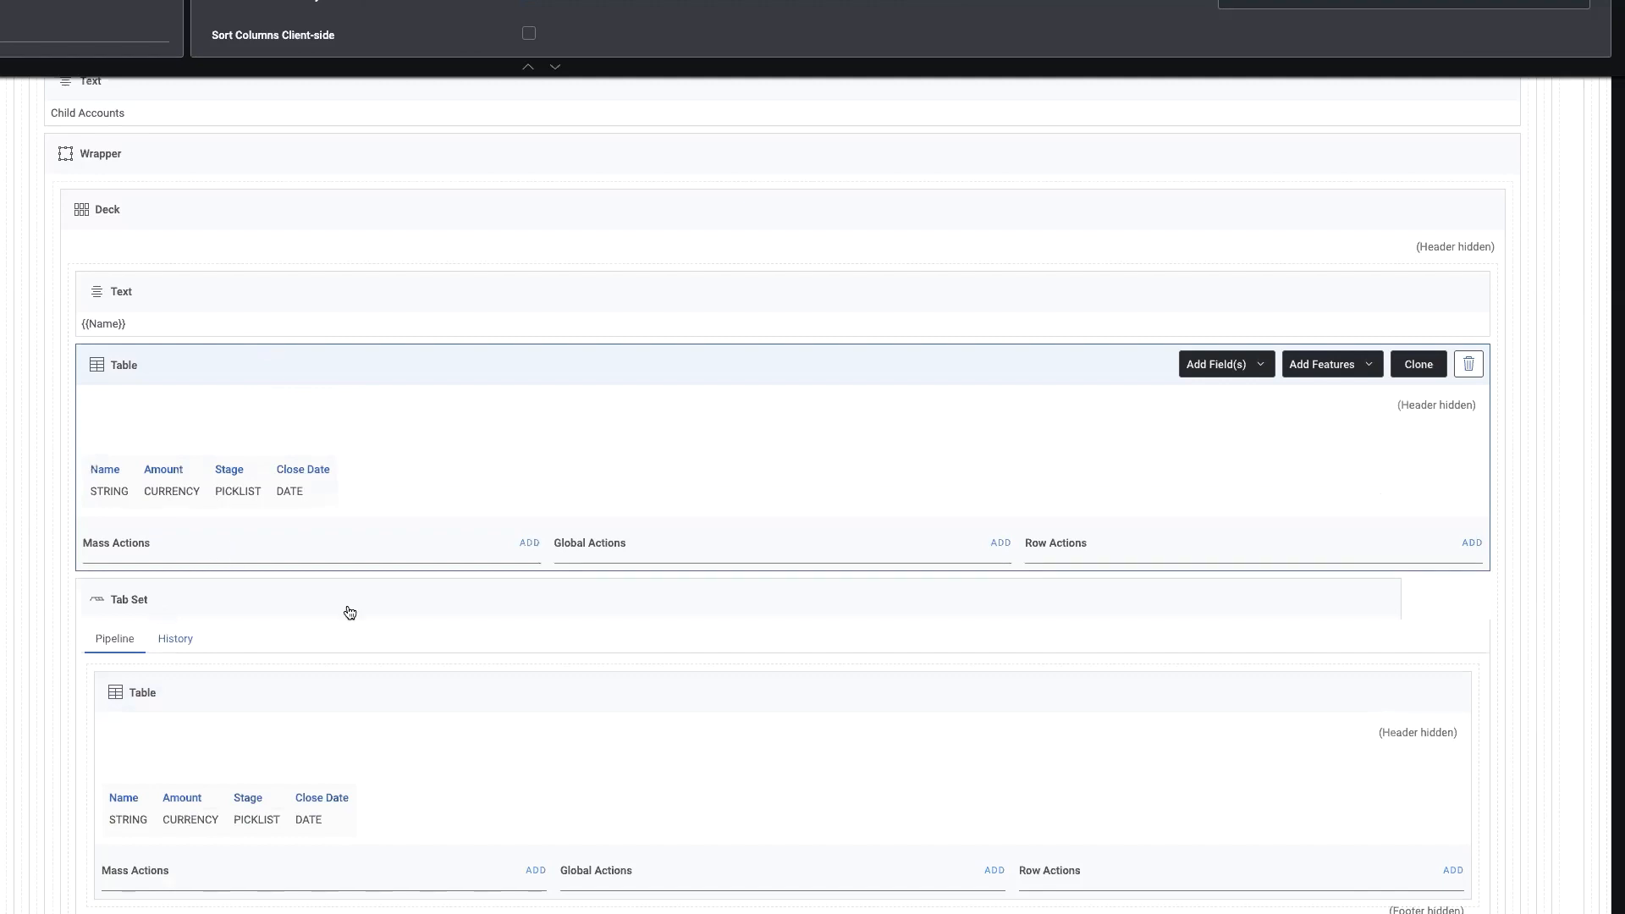
{"action": "left_click", "coordinate": [172, 638]}
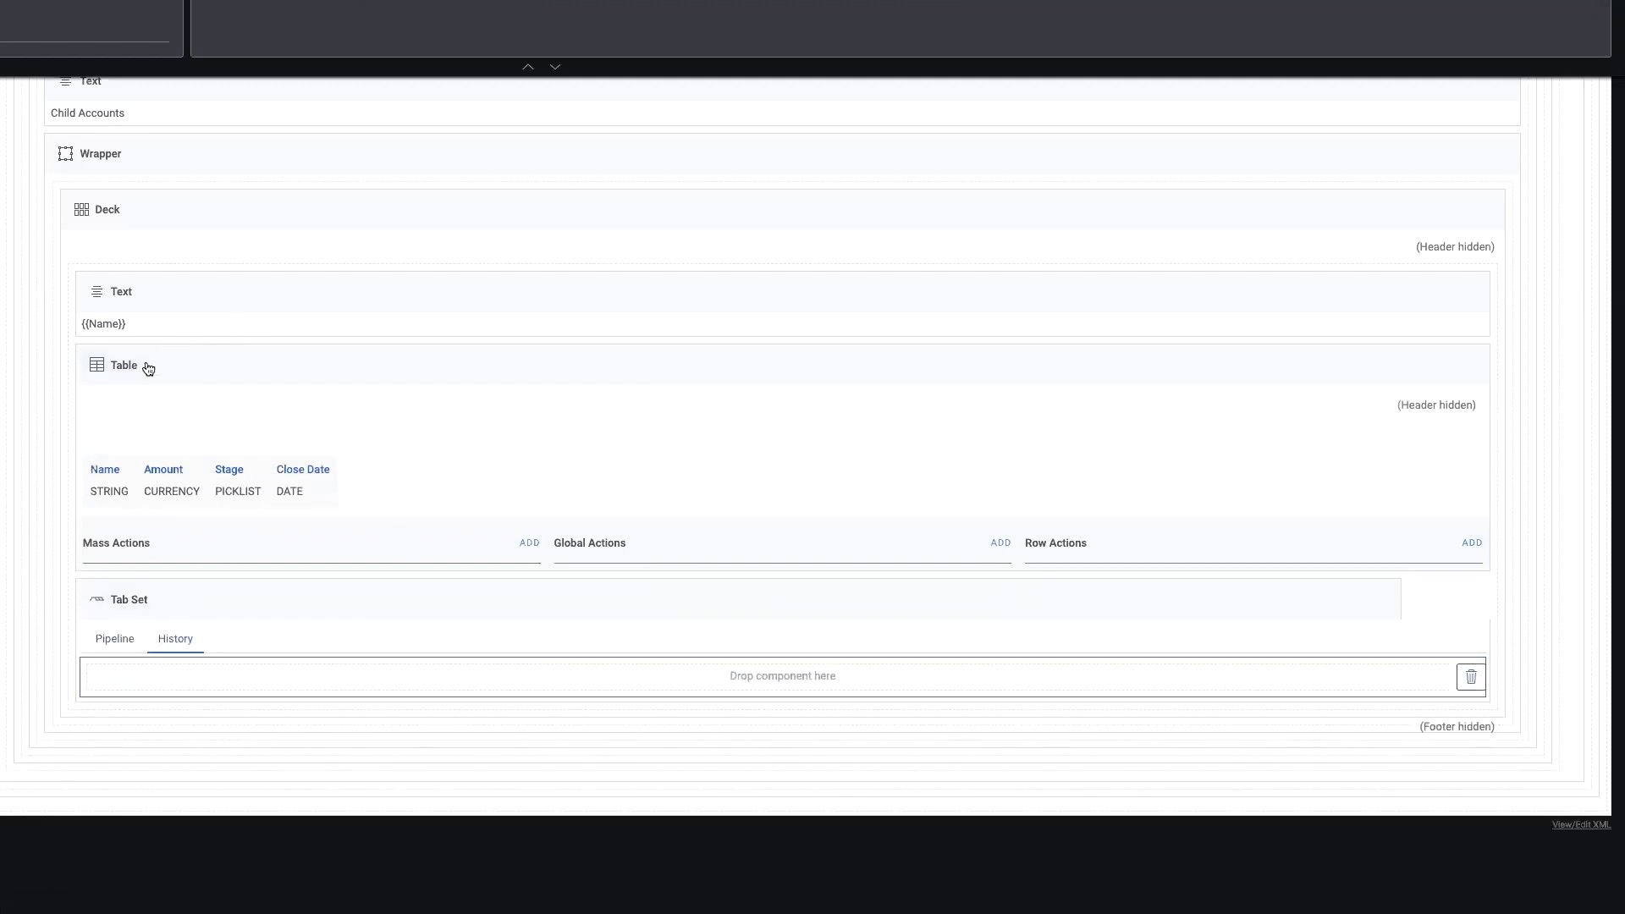
{"action": "left_click_drag", "start_coordinate": [145, 367], "coordinate": [155, 677]}
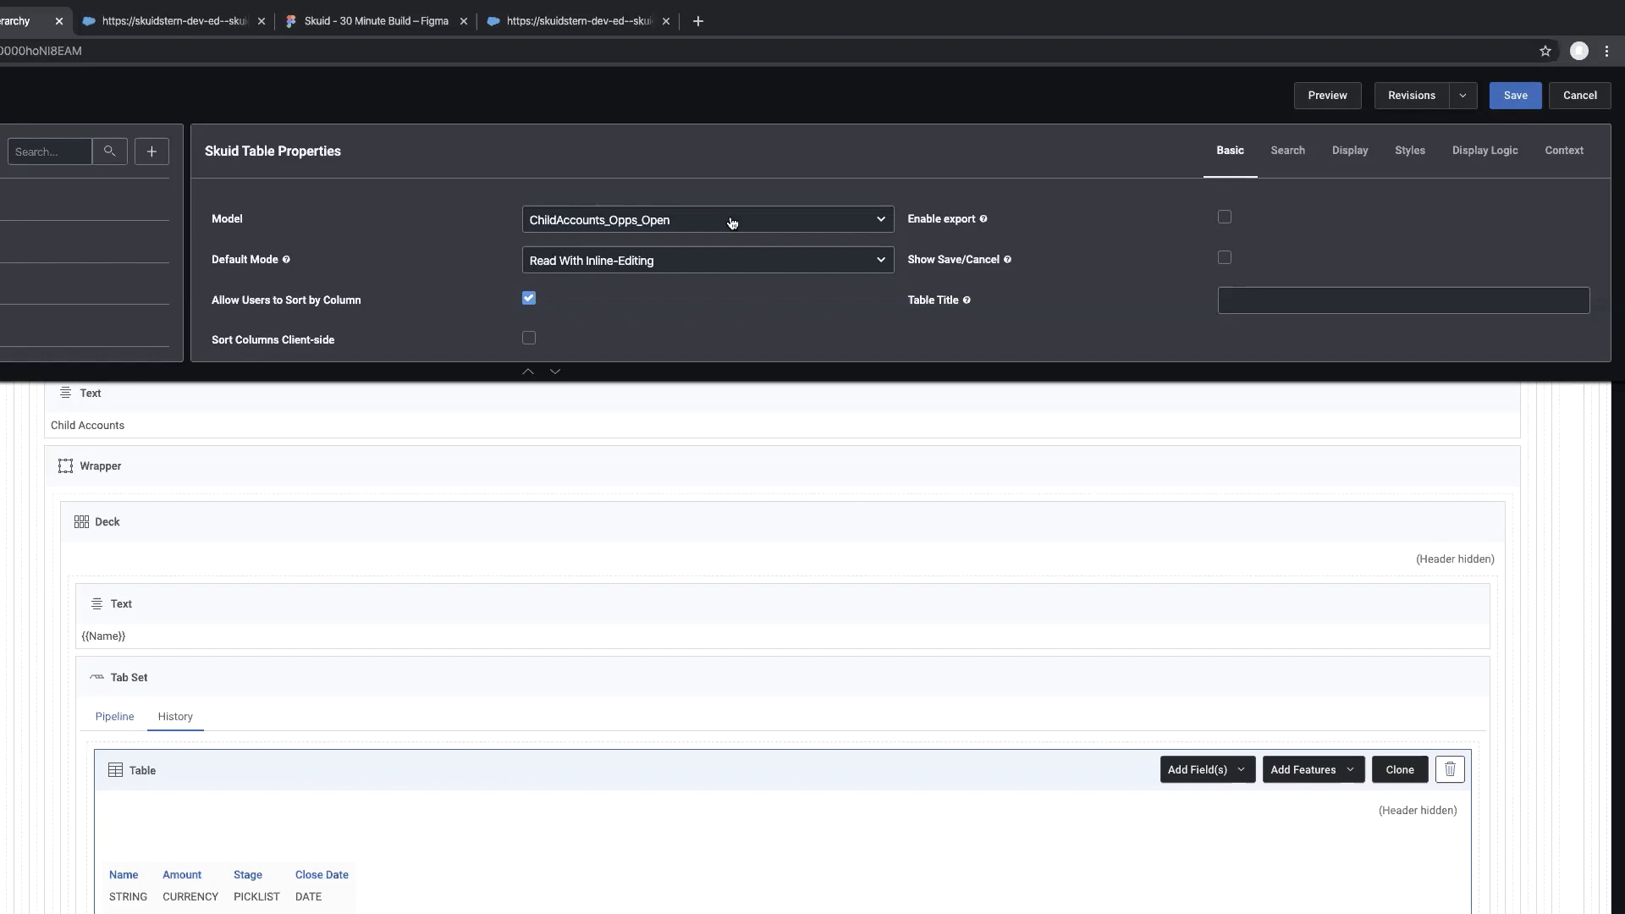
{"action": "left_click", "coordinate": [731, 222]}
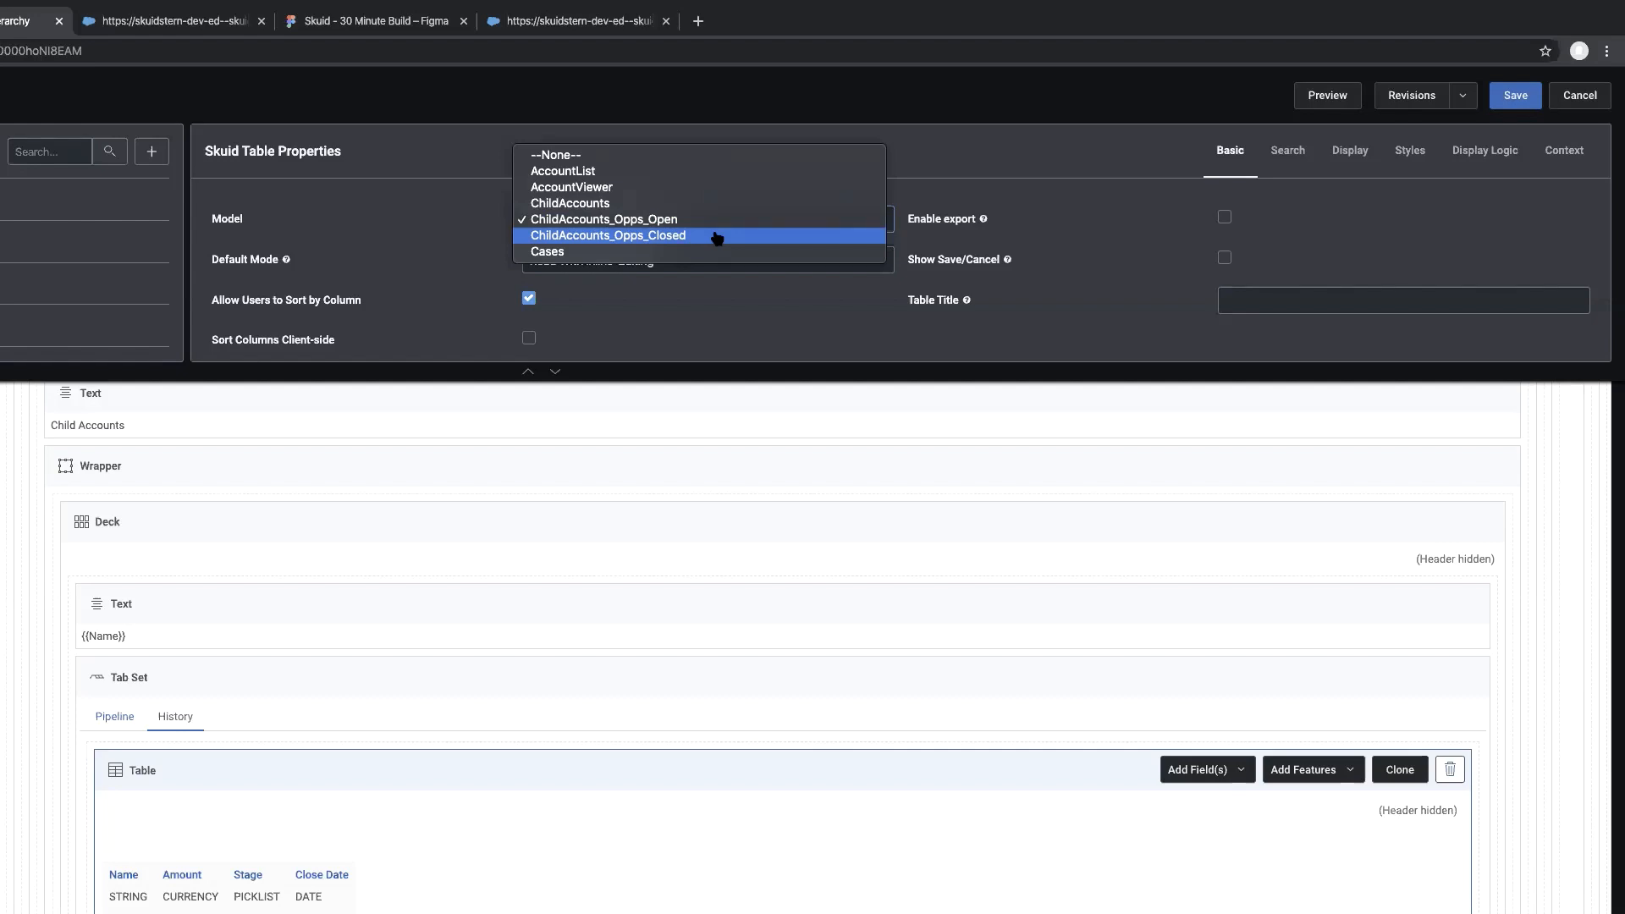
{"action": "left_click", "coordinate": [717, 238]}
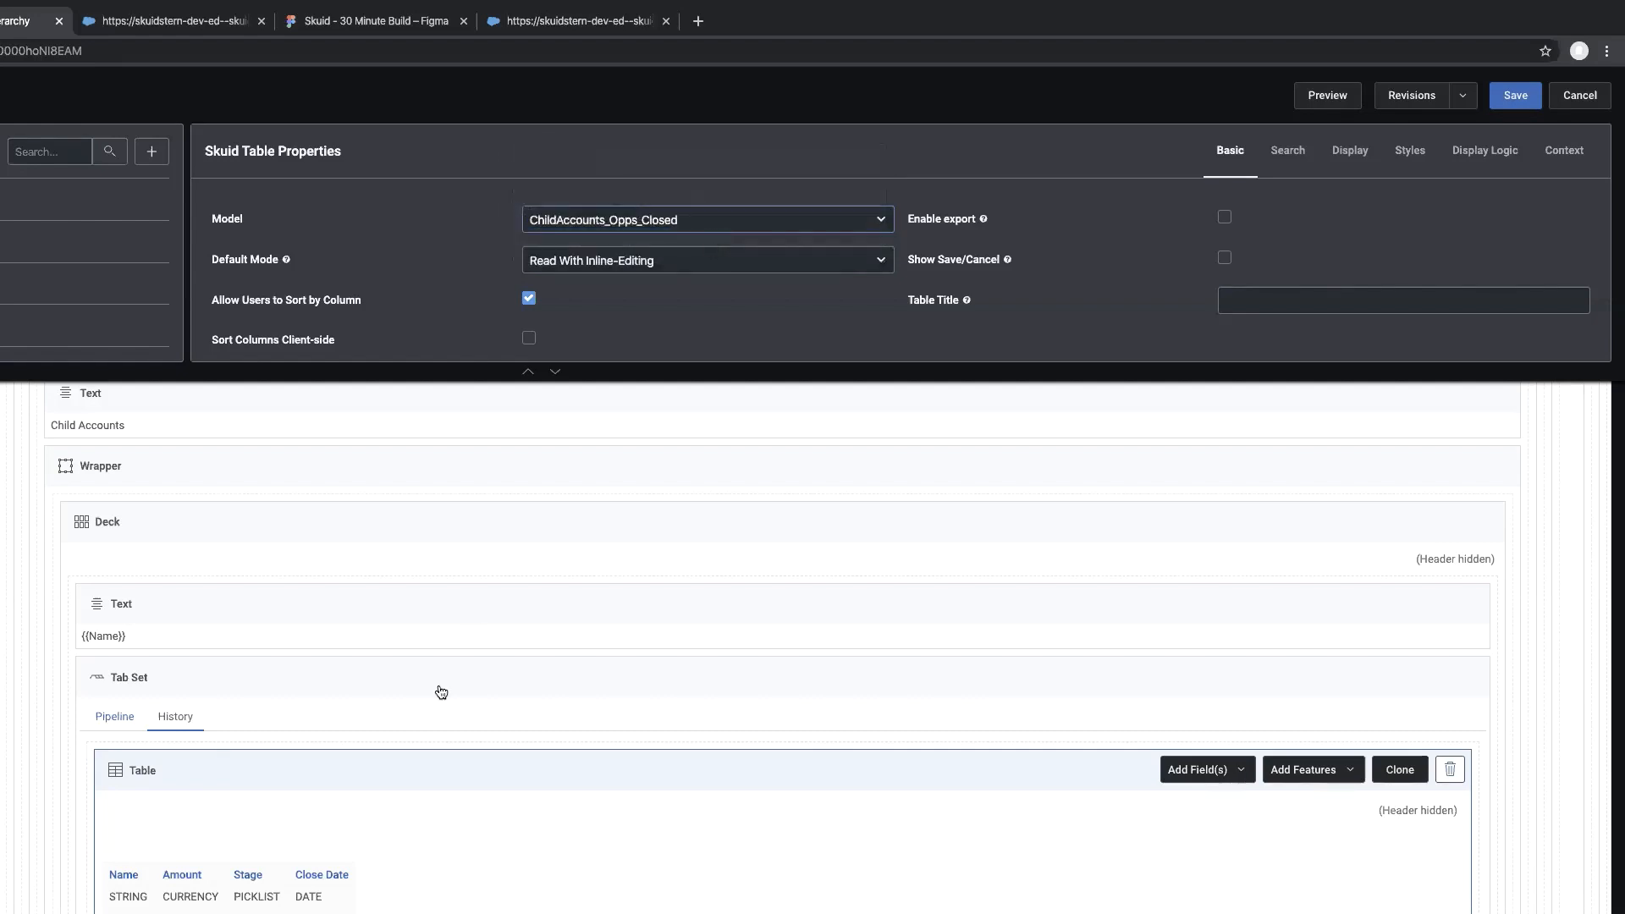
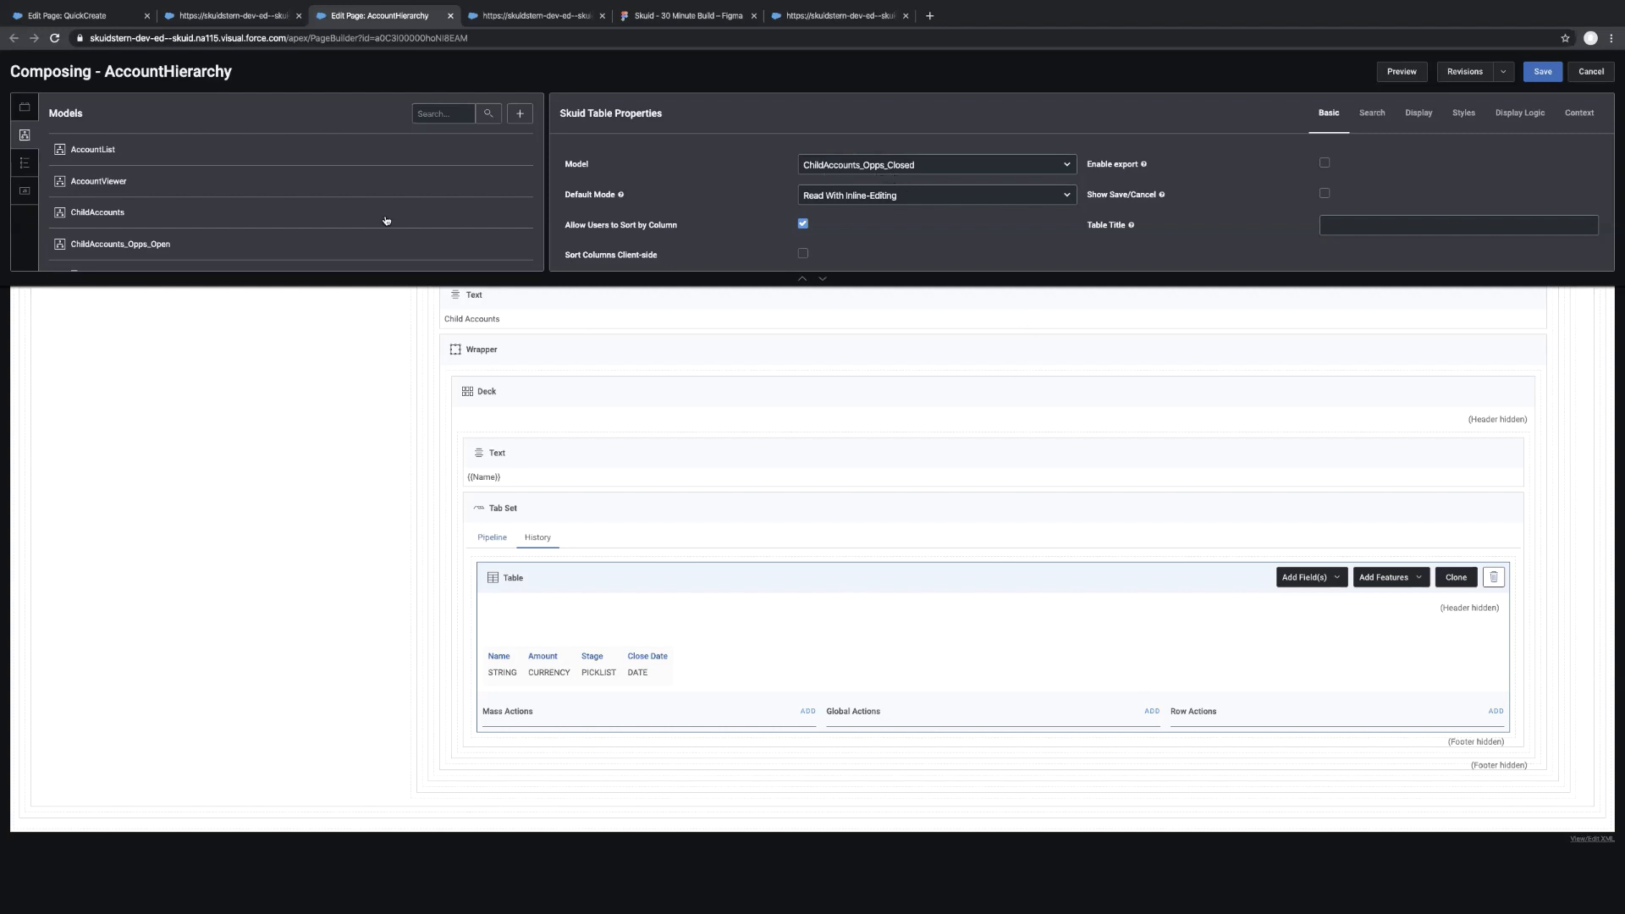
Check the ChildAccounts_Opps_Closed model's conditions and the History table's context condition, and save the page
{"action": "scroll", "coordinate": [285, 221], "scroll_direction": "down", "scroll_amount": 3}
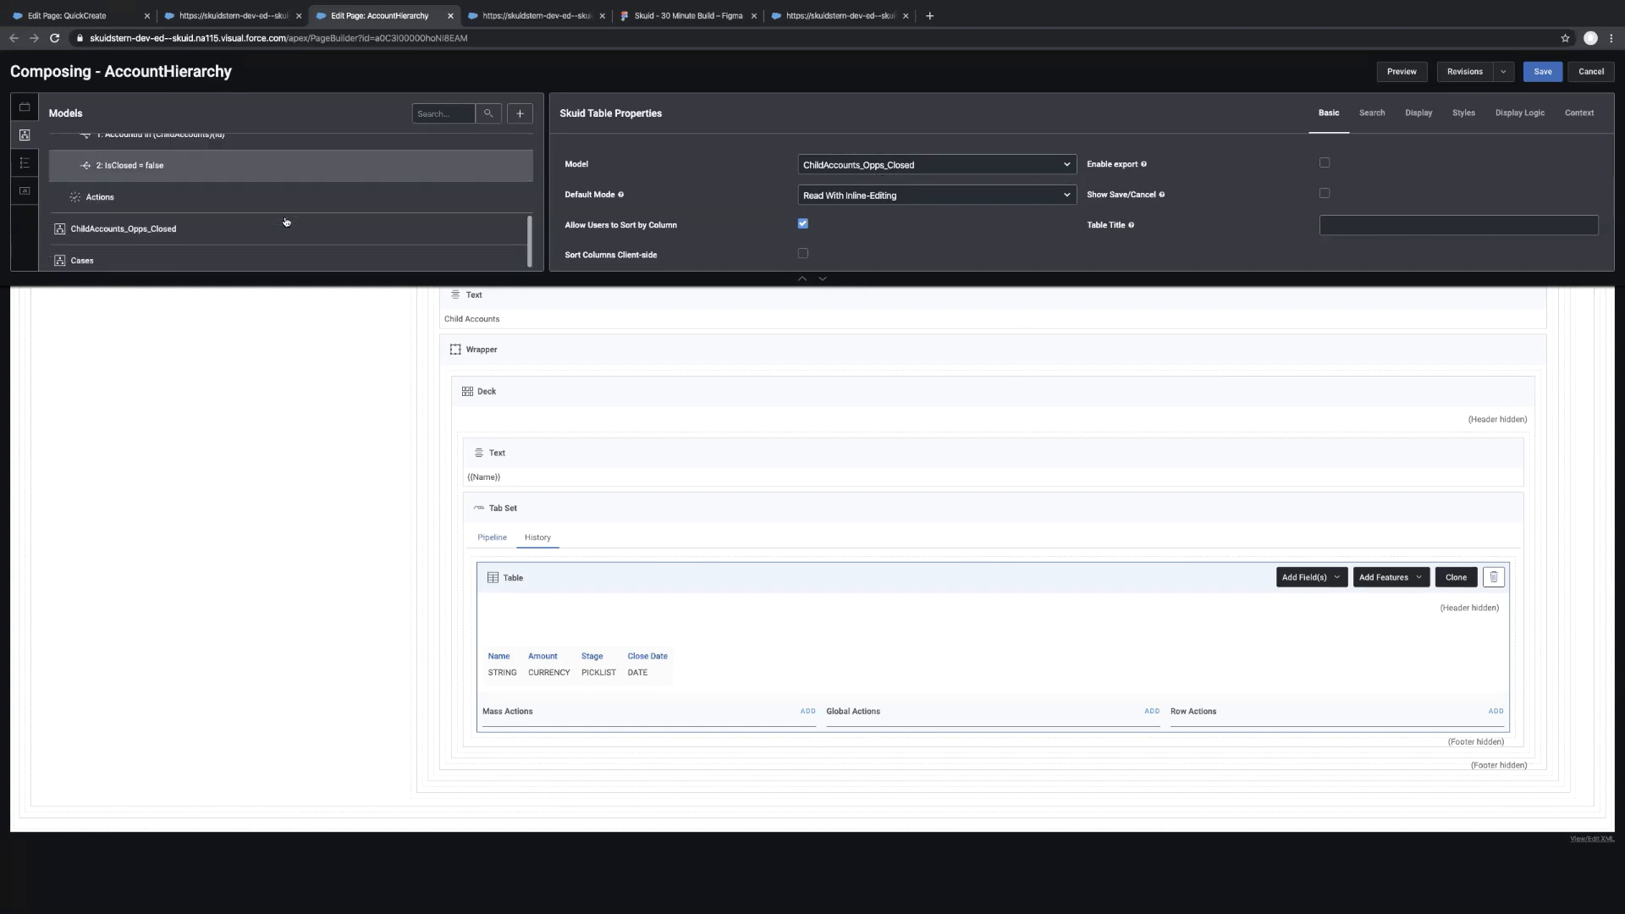
{"action": "left_click", "coordinate": [286, 222]}
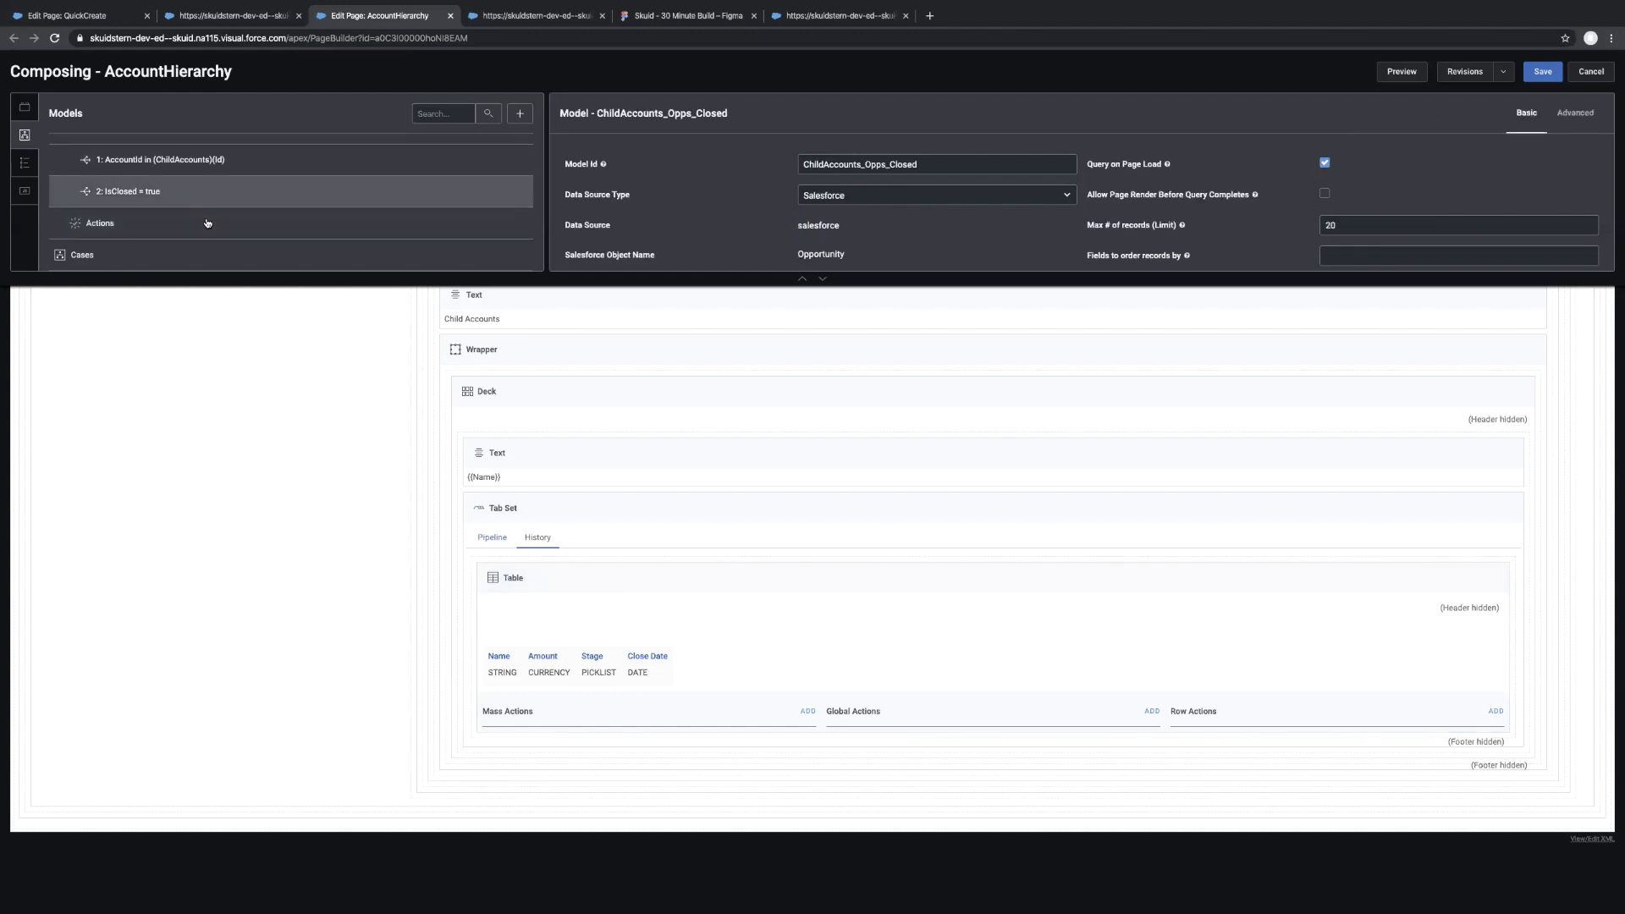
{"action": "left_click", "coordinate": [562, 570]}
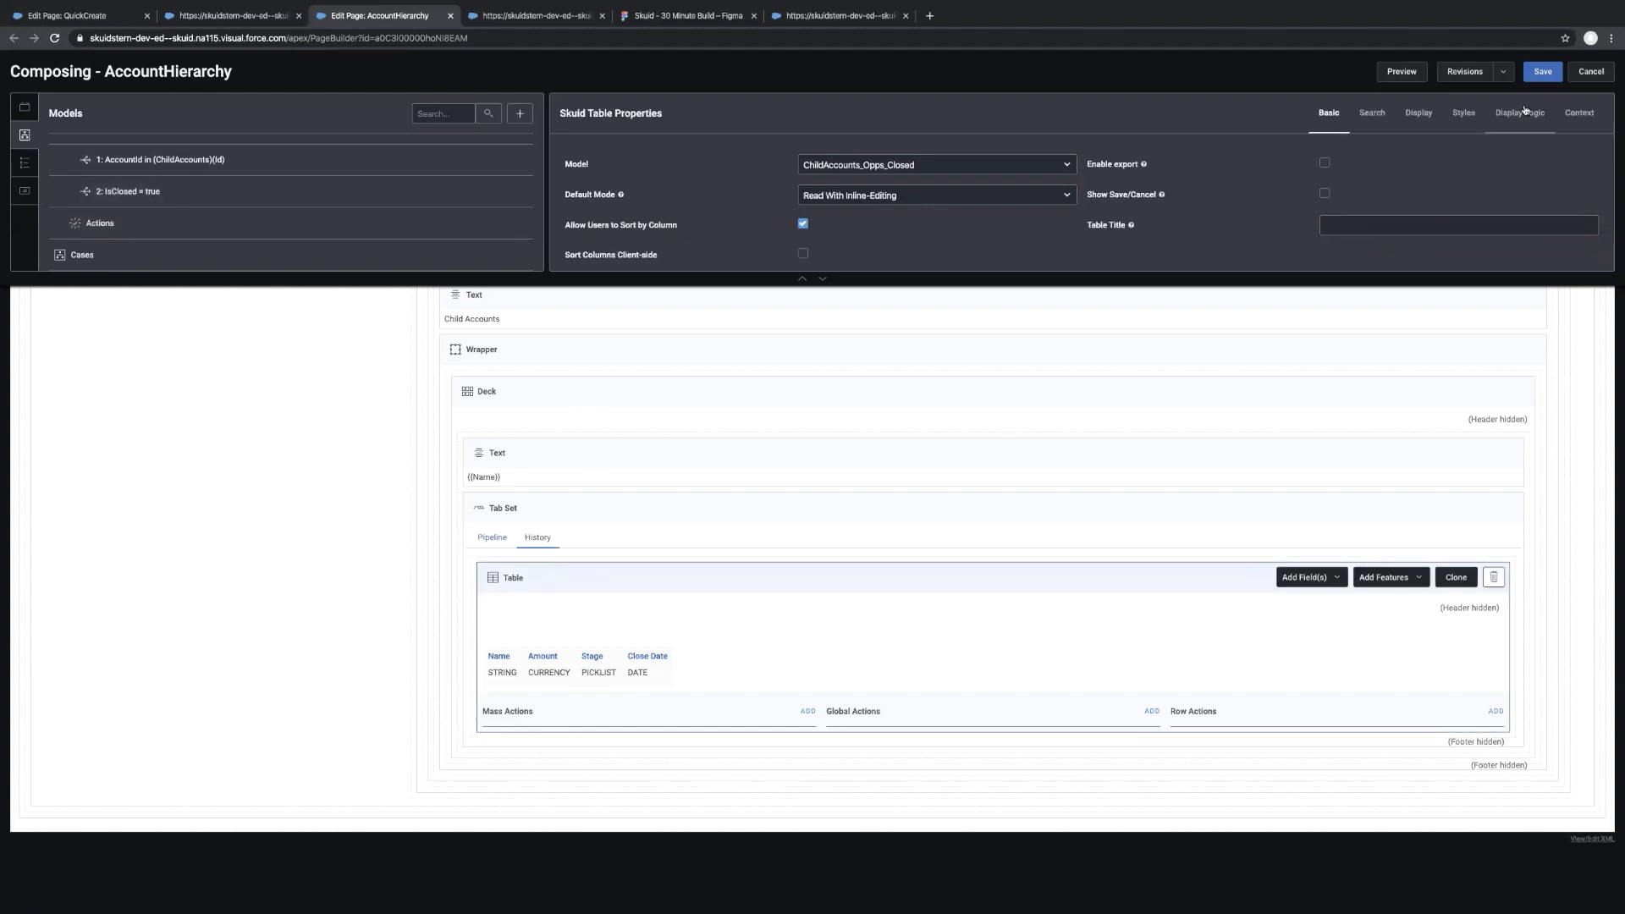
{"action": "left_click", "coordinate": [1579, 113]}
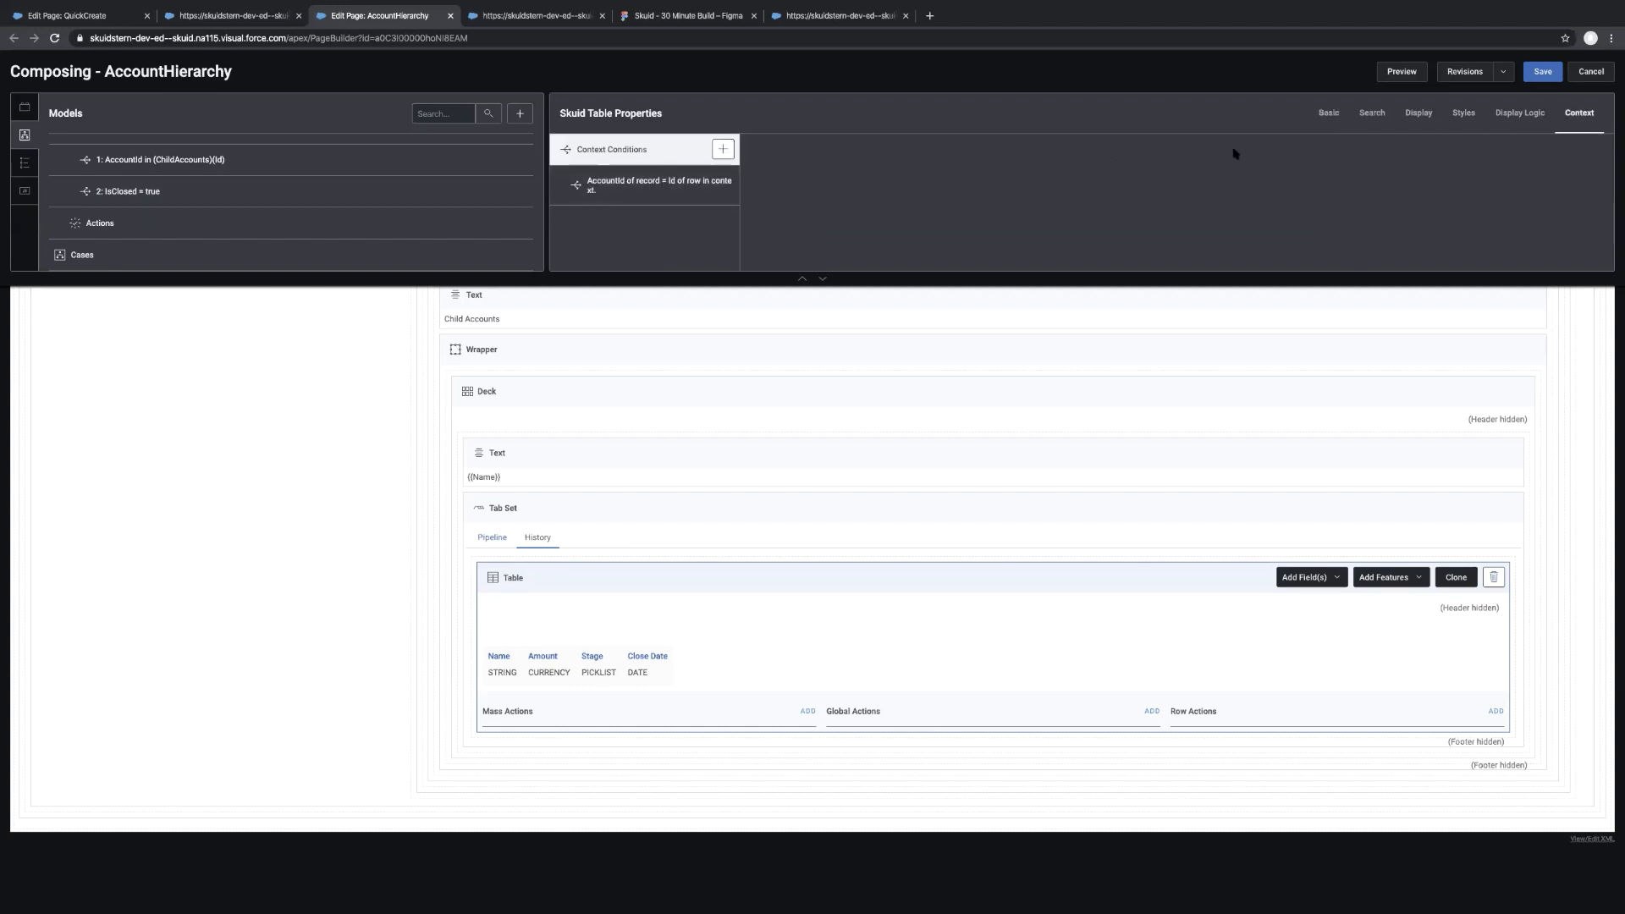
{"action": "left_click", "coordinate": [1544, 71]}
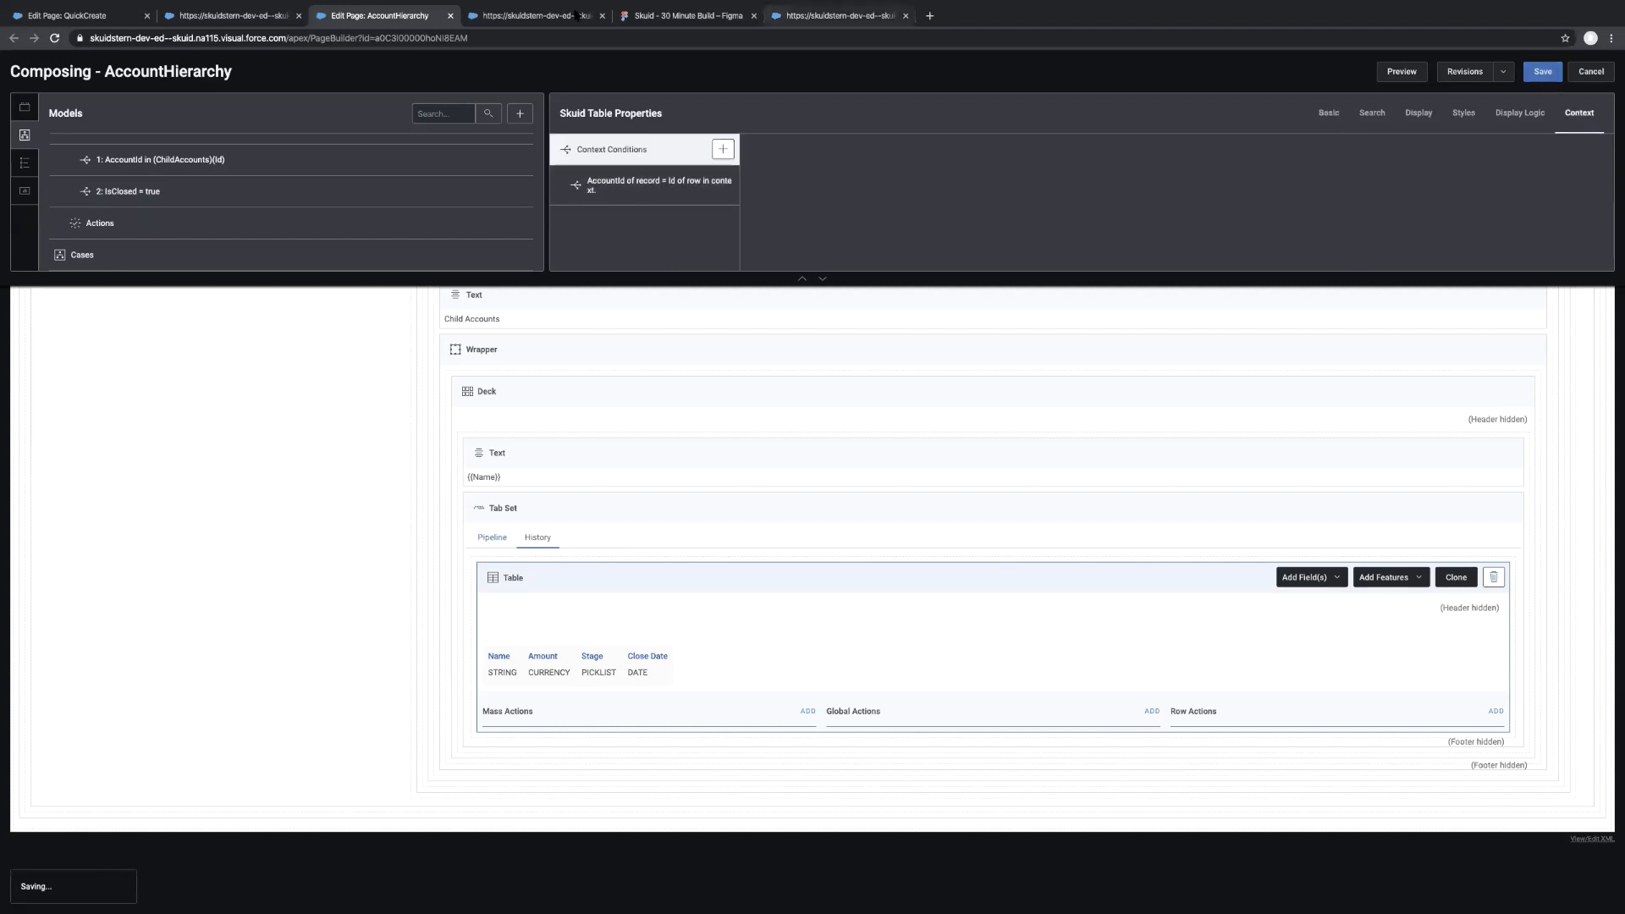
Reload the live AccountHierarchy page and check the Nautilus Corp EMEA and APAC History tables, testing inline editing of an APAC amount
{"action": "left_click", "coordinate": [505, 17]}
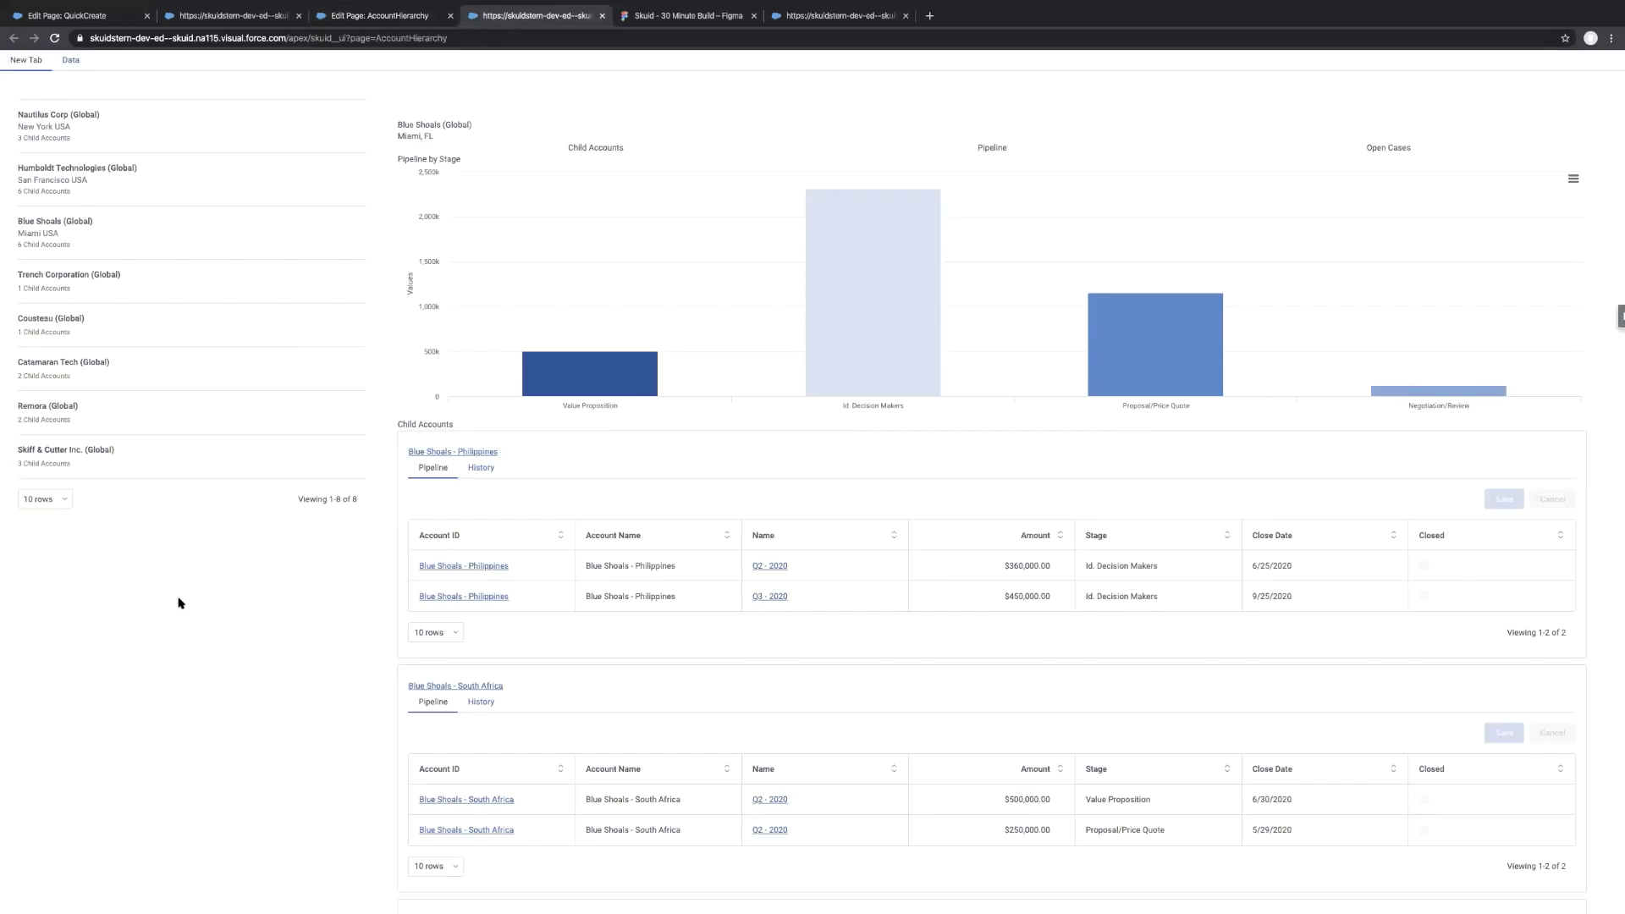
{"action": "key", "text": "super+r"}
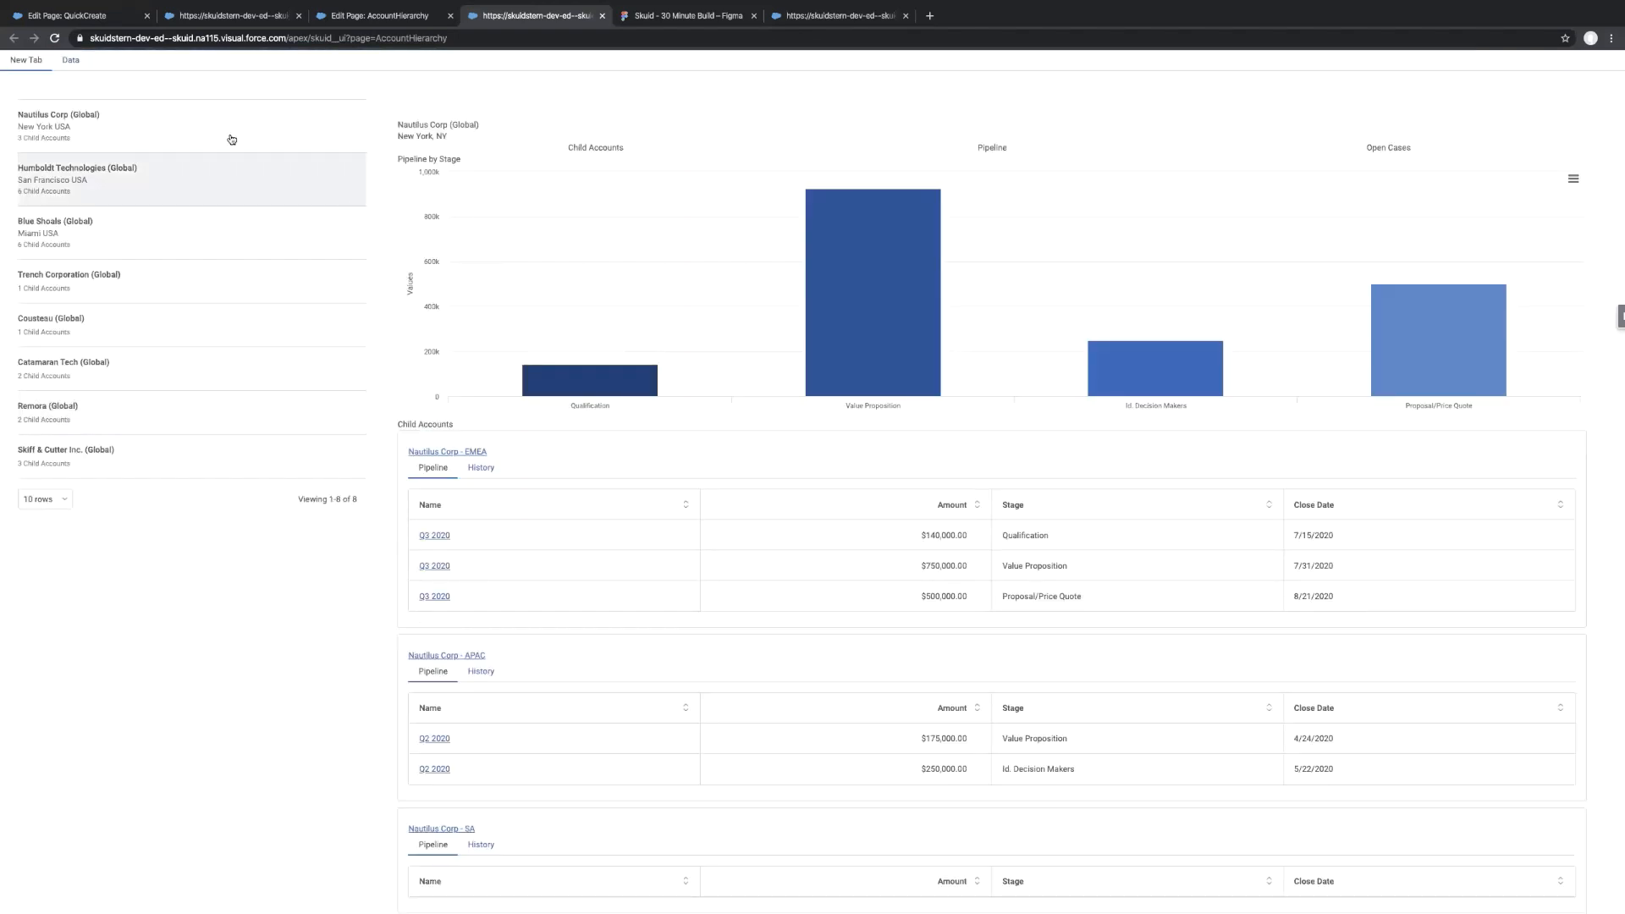
{"action": "left_click", "coordinate": [481, 469]}
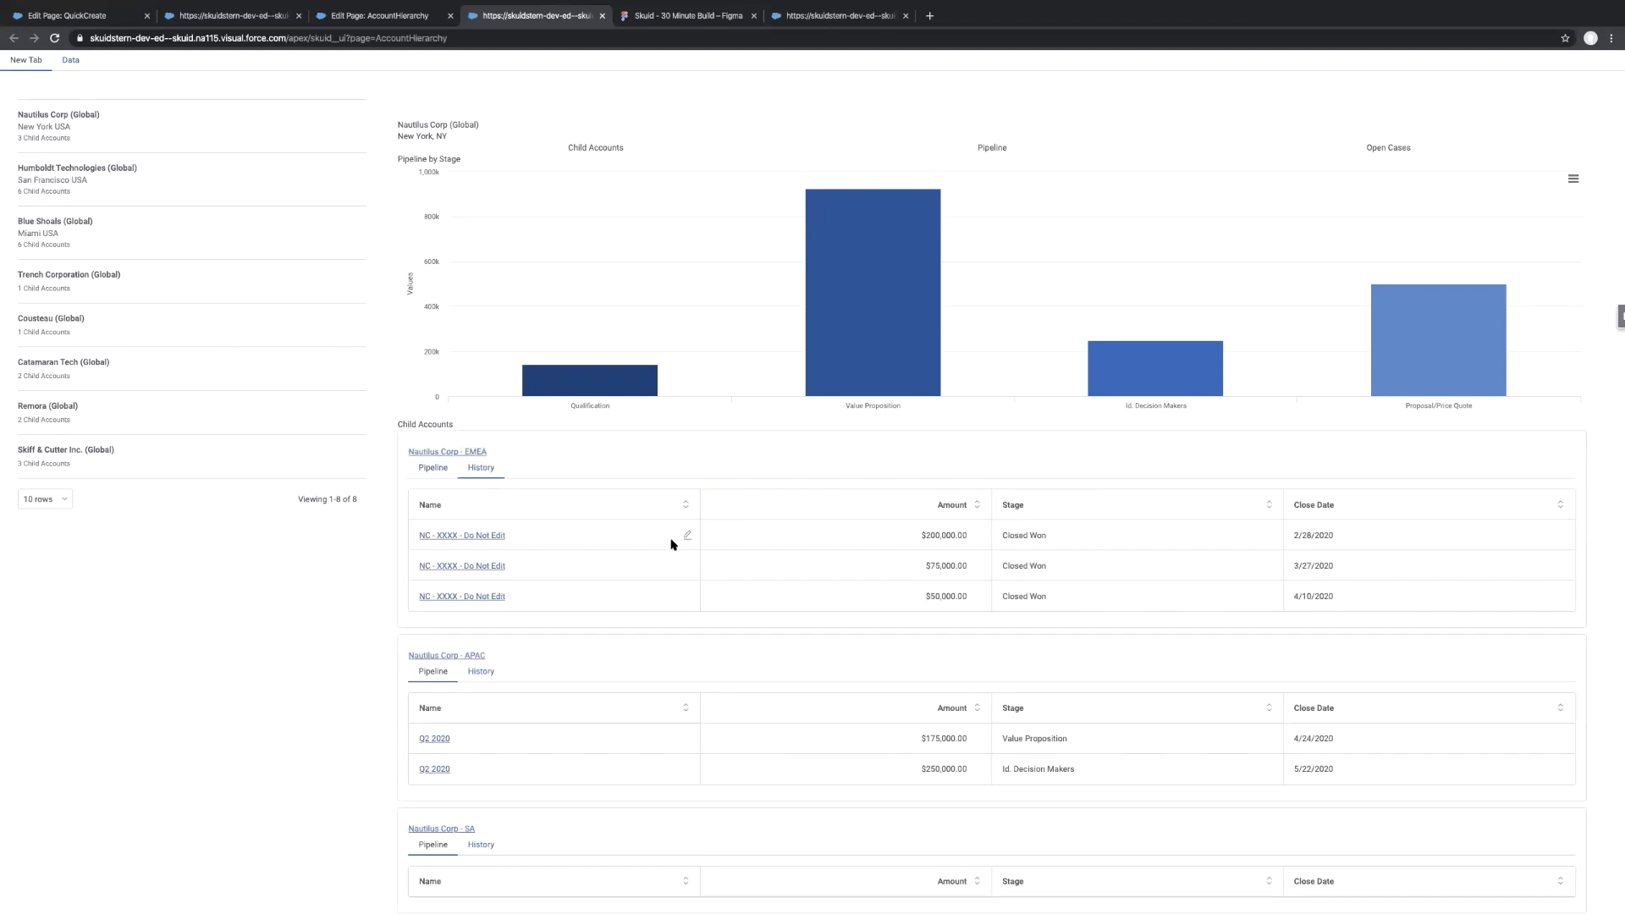
{"action": "left_click", "coordinate": [483, 674]}
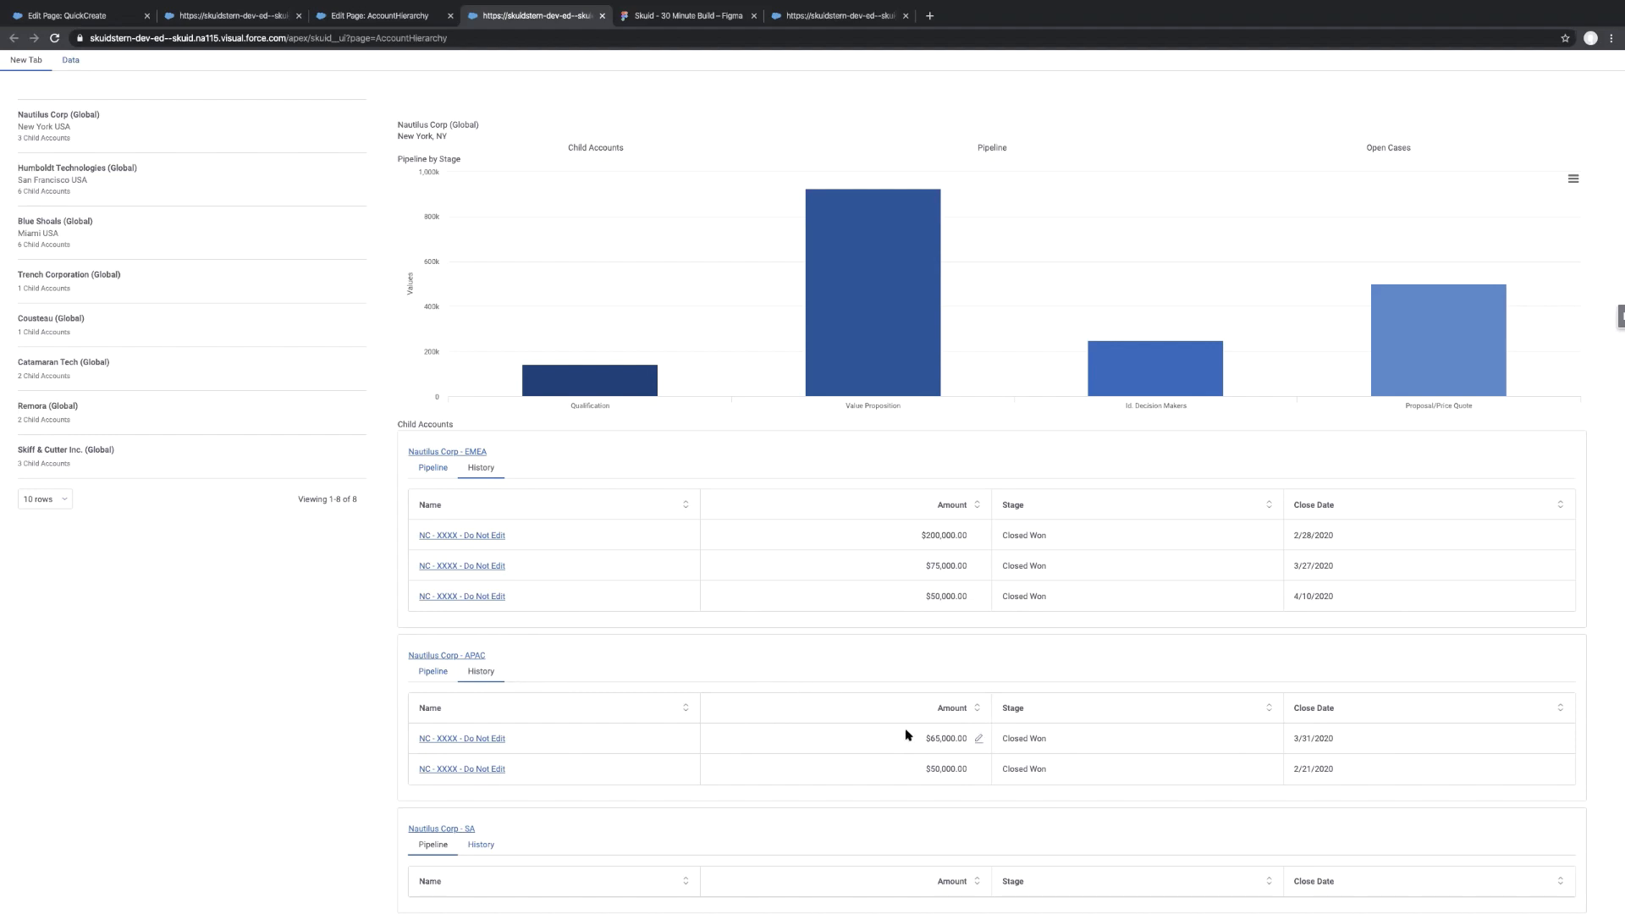
{"action": "left_click", "coordinate": [979, 739]}
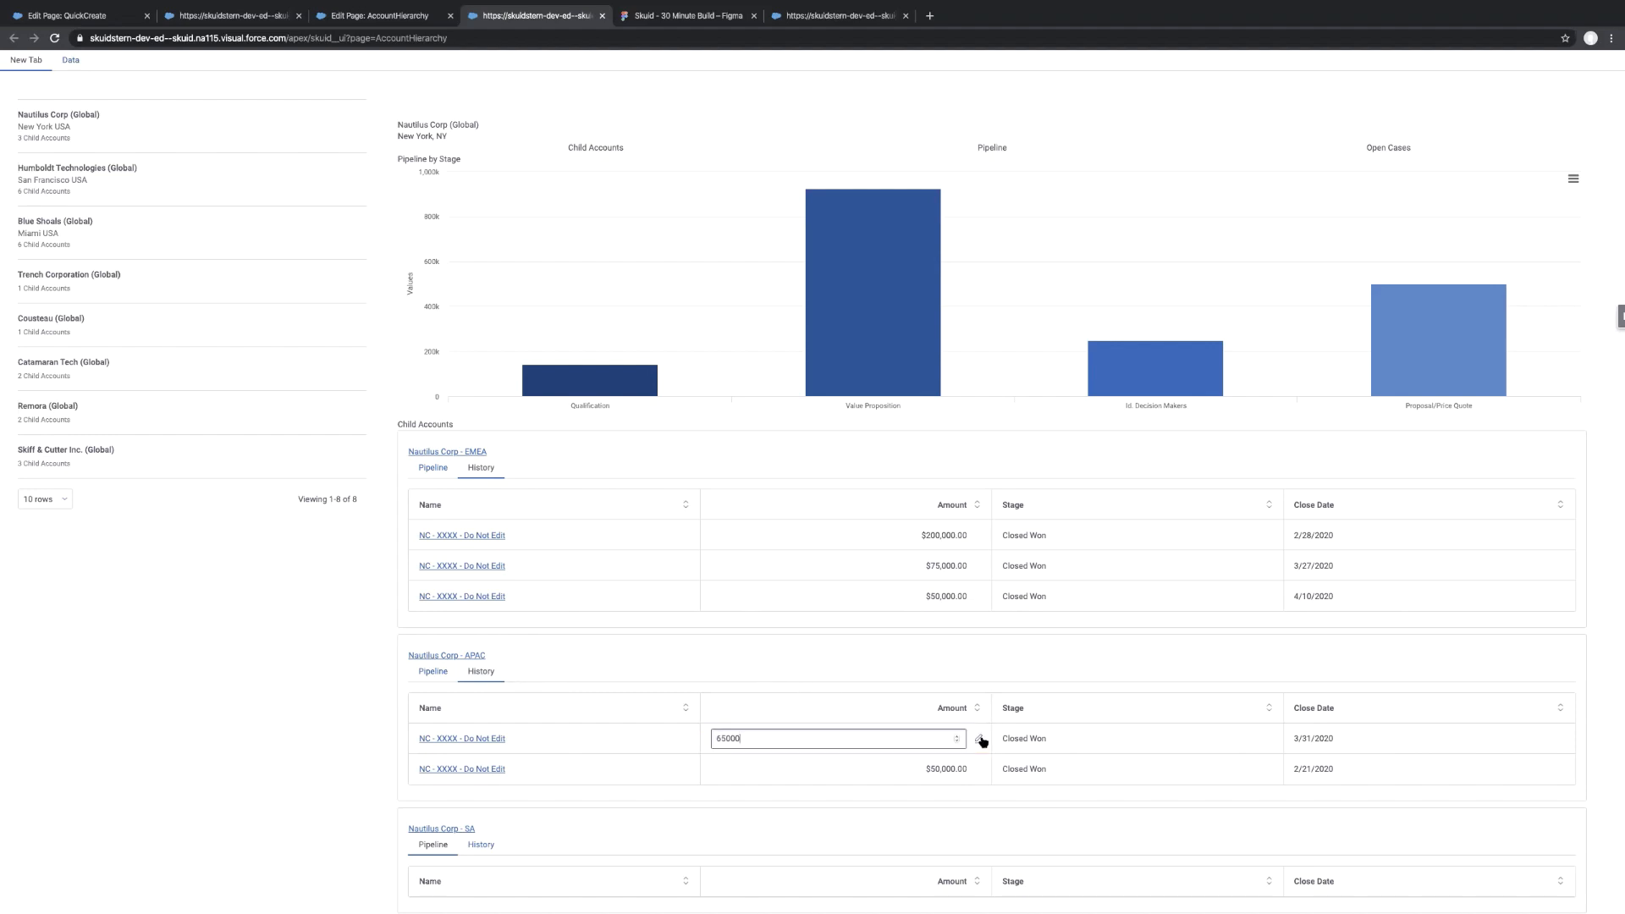
{"action": "left_click", "coordinate": [844, 675]}
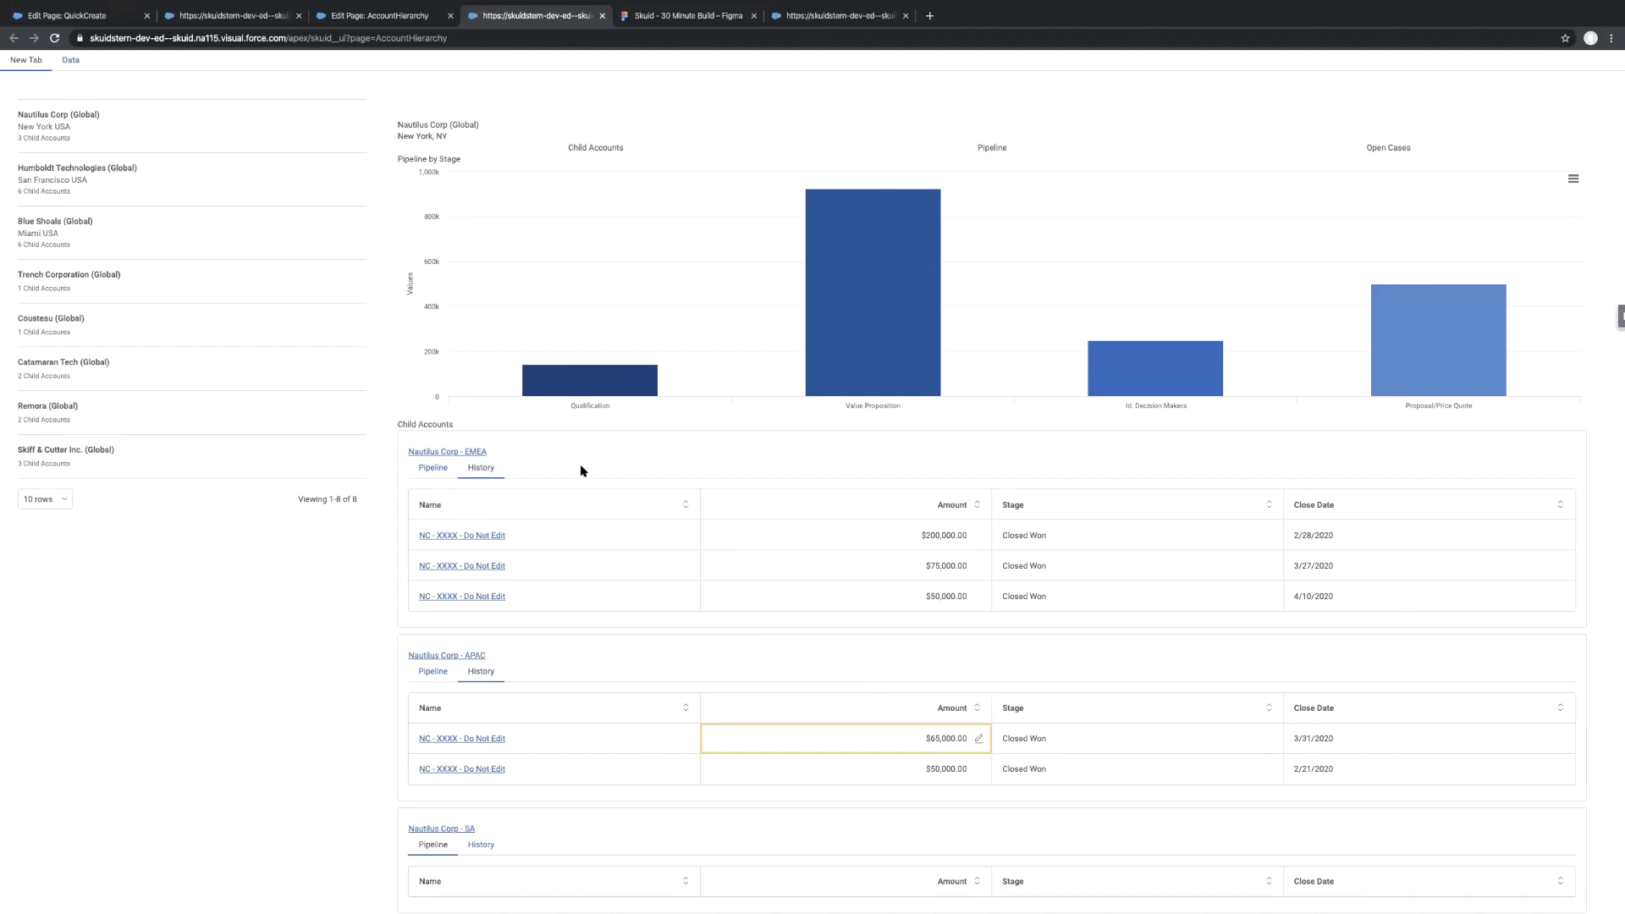
Set the History tab table's default mode to Read-Only in the page builder and save the page
{"action": "left_click", "coordinate": [372, 16]}
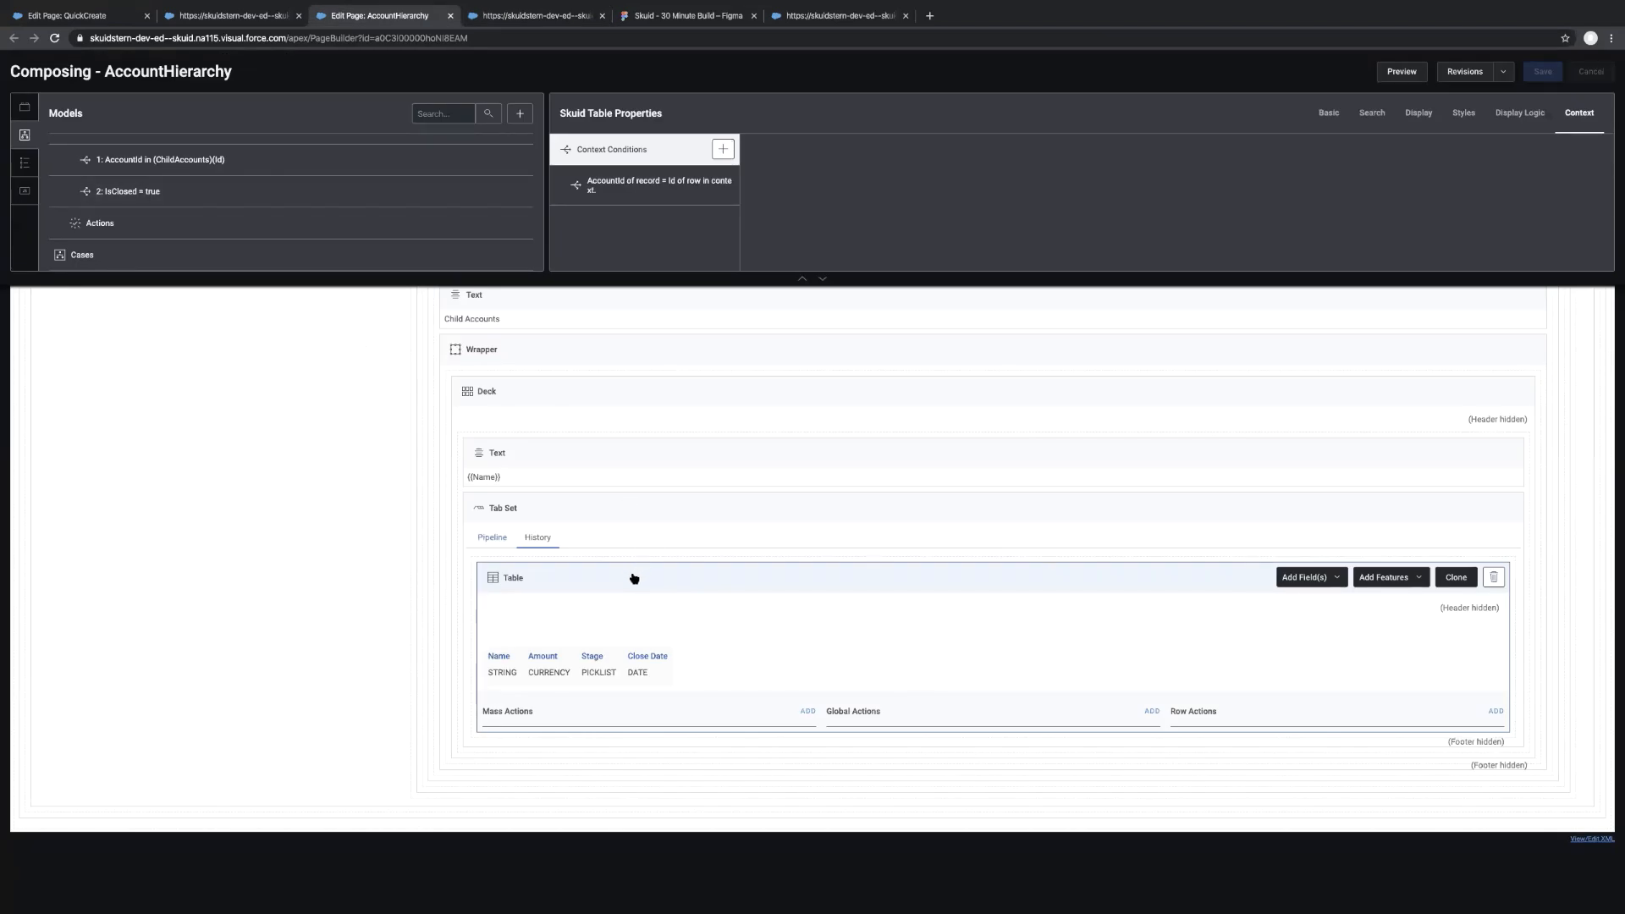
{"action": "left_click", "coordinate": [497, 542]}
{"action": "left_click", "coordinate": [535, 549]}
{"action": "left_click", "coordinate": [554, 581]}
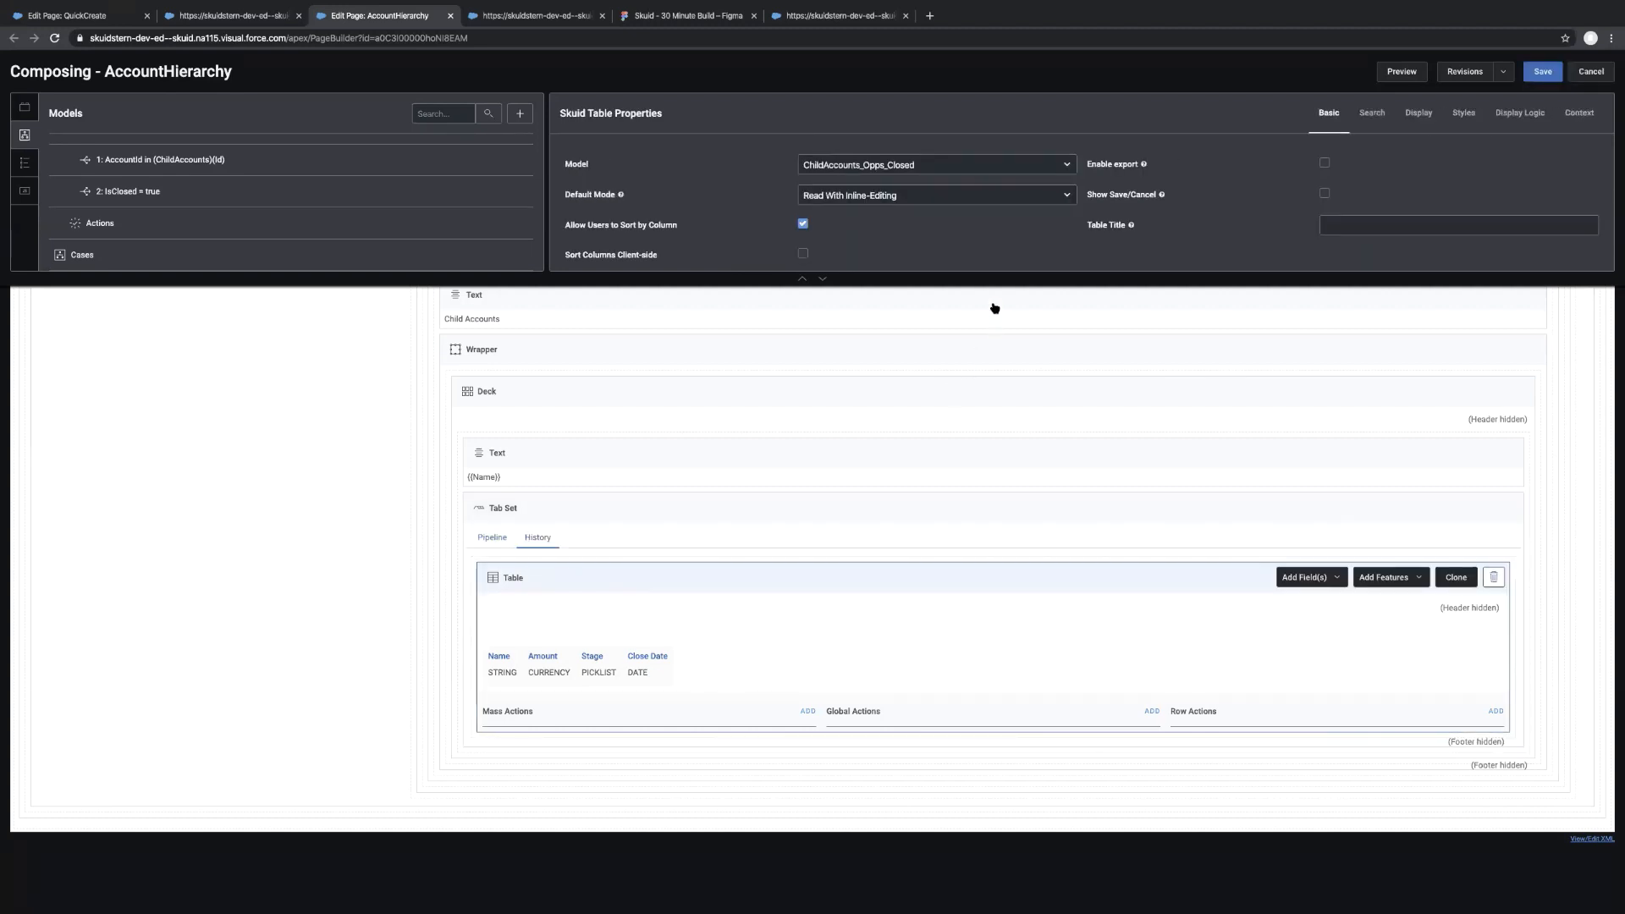
{"action": "left_click", "coordinate": [886, 201]}
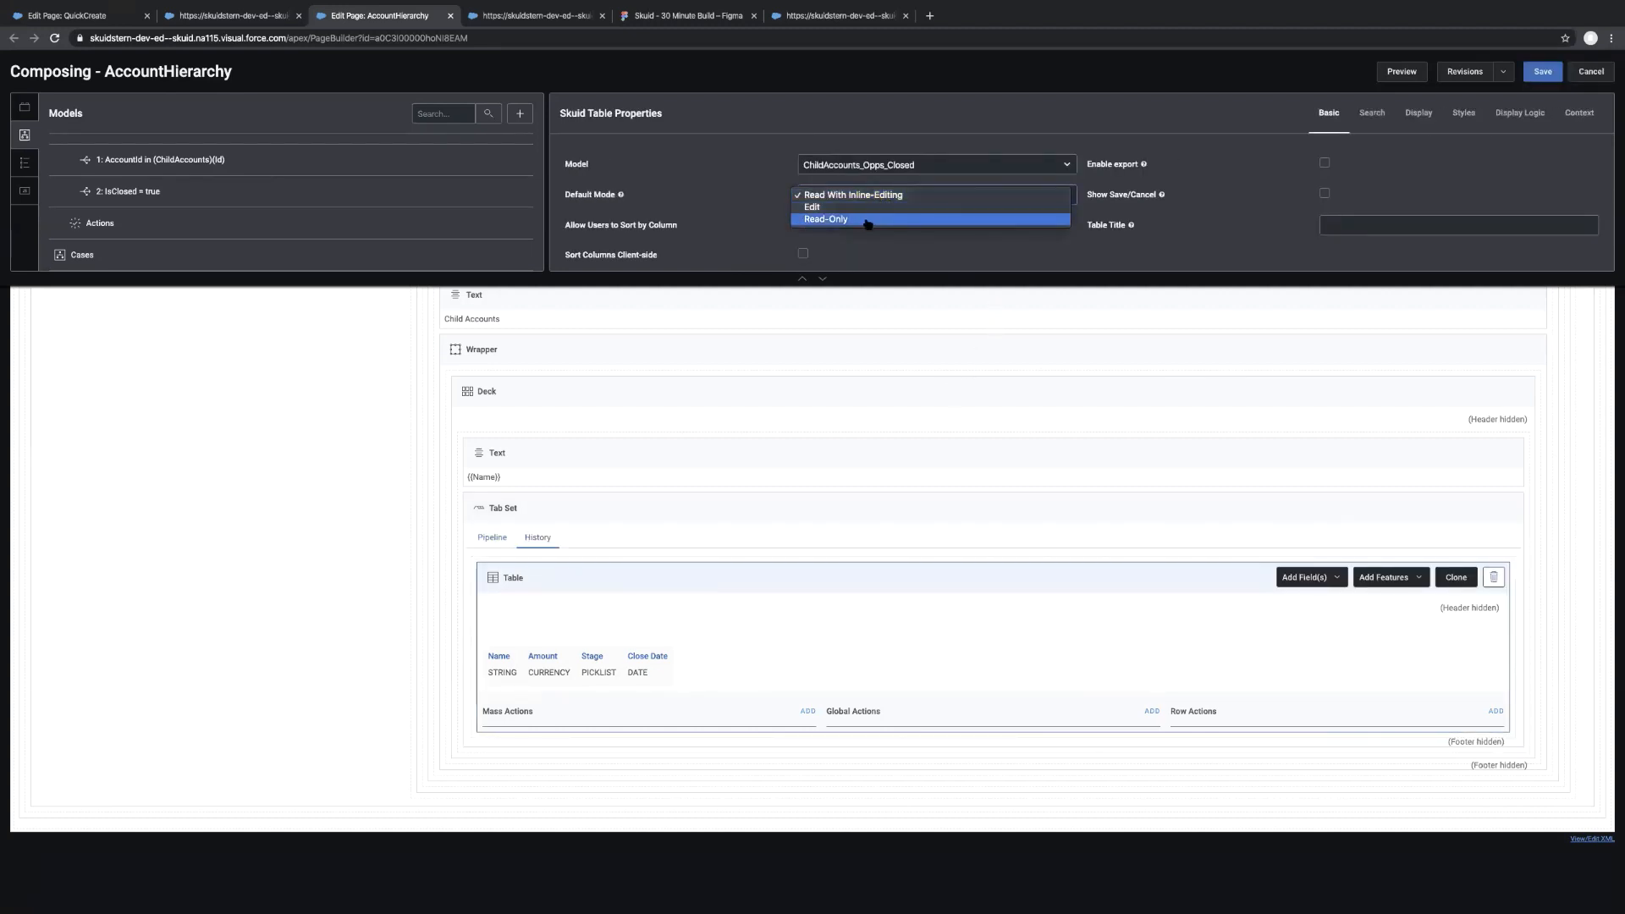
{"action": "left_click", "coordinate": [958, 220]}
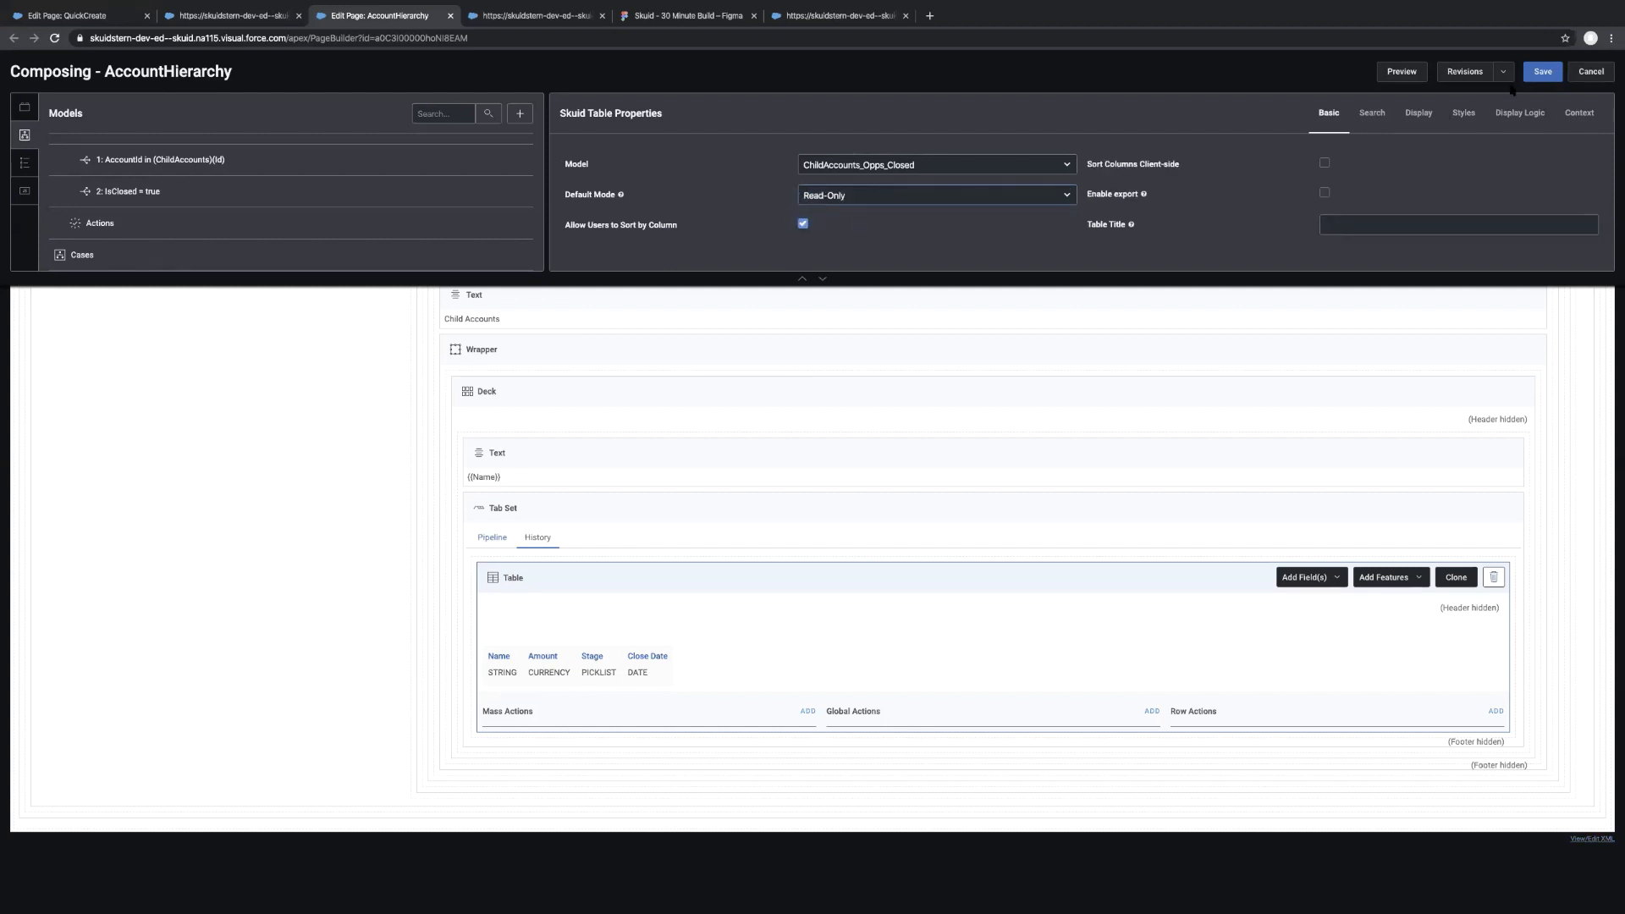
{"action": "left_click", "coordinate": [1540, 73]}
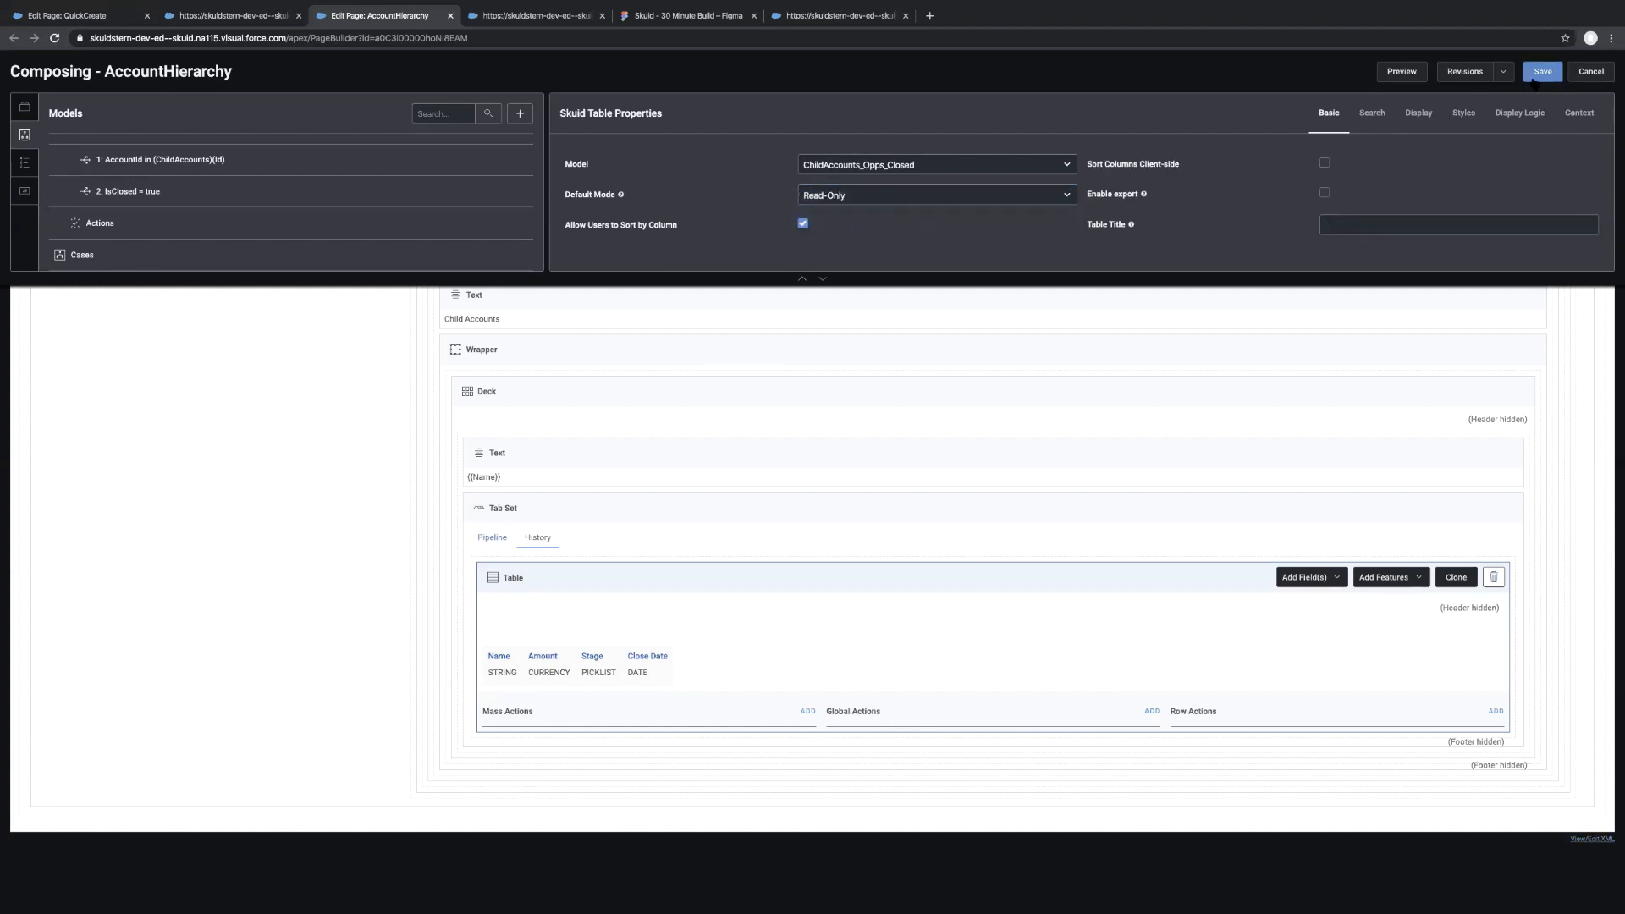
Reload the live page and test whether Amount and Stage in the Nautilus Corp - EMEA History table can be edited, then return to its Pipeline table
{"action": "left_click", "coordinate": [533, 16]}
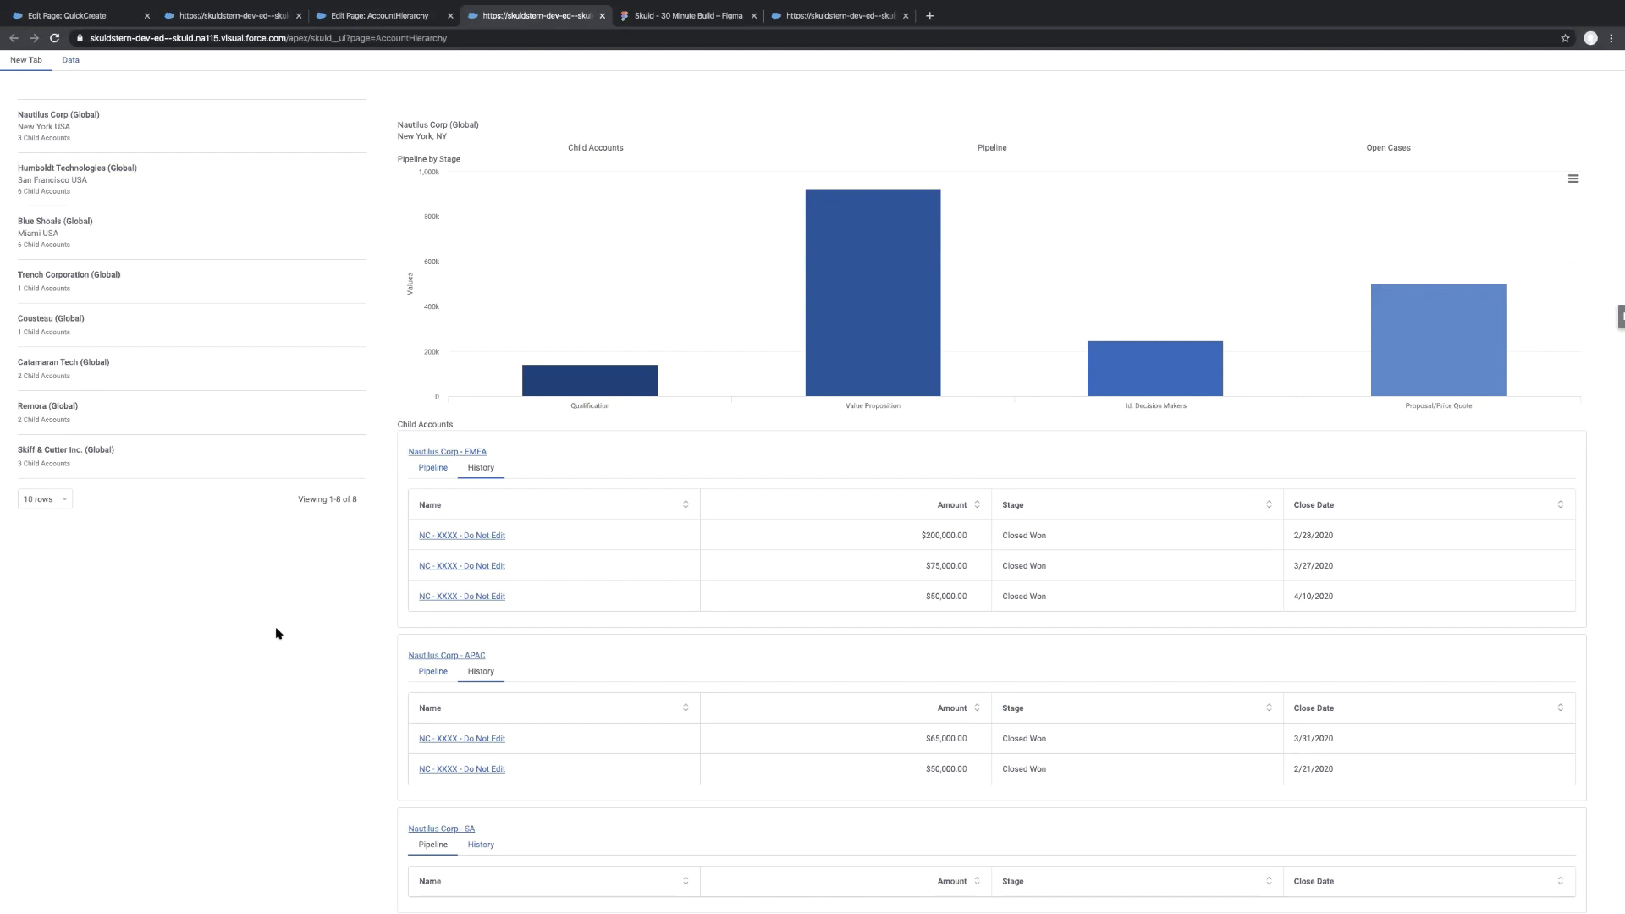
{"action": "key", "text": "ctrl+r"}
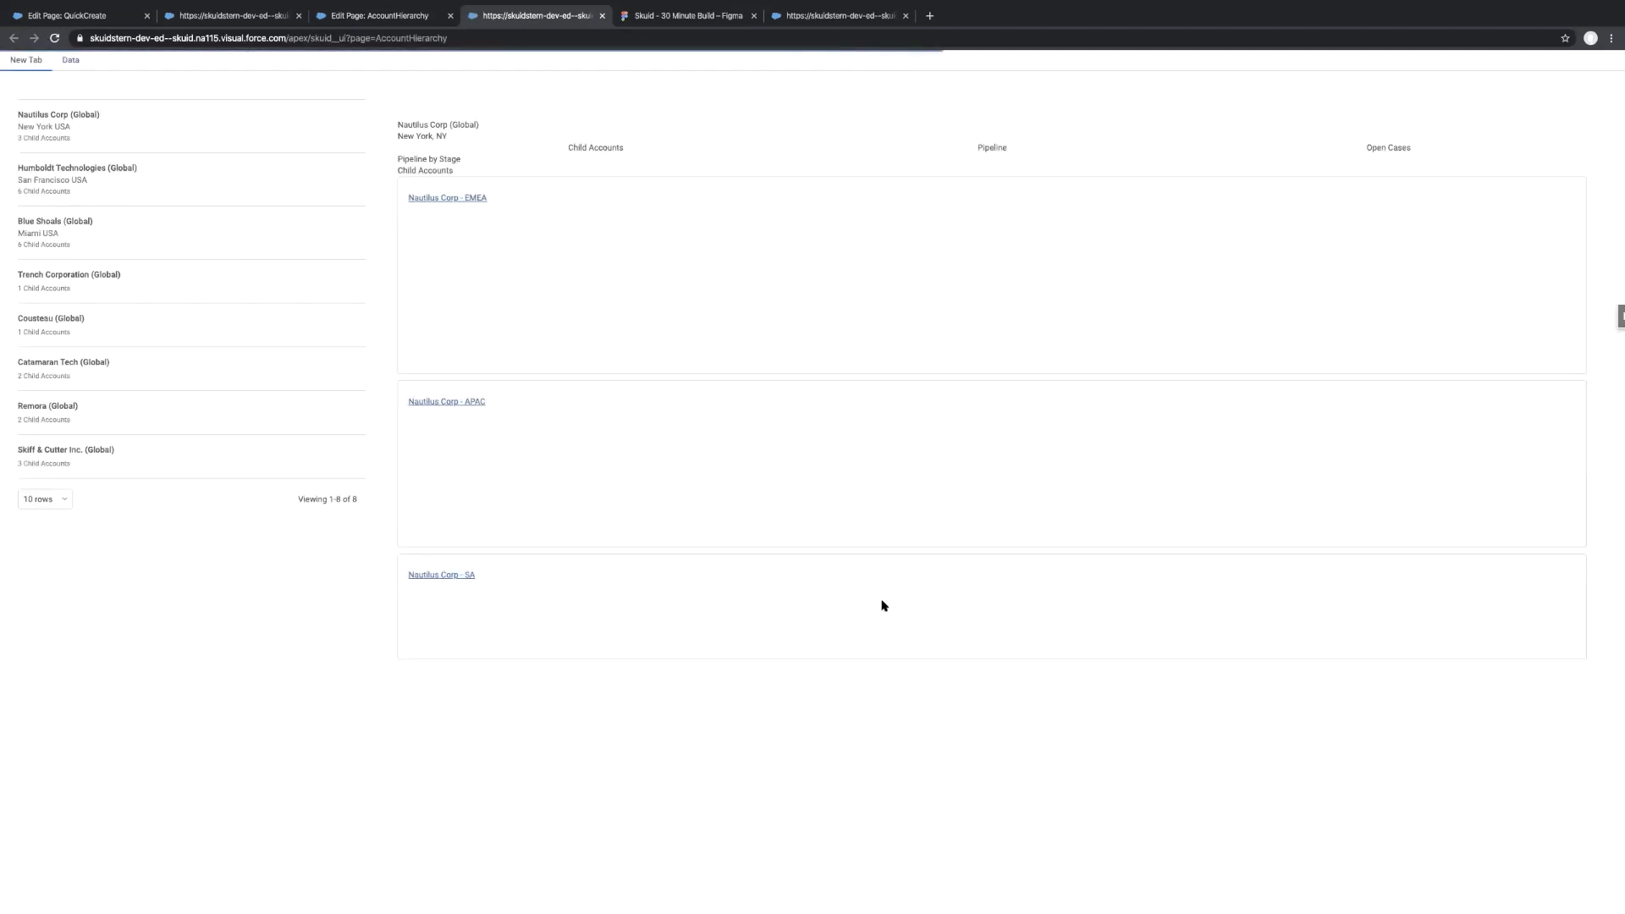
{"action": "left_click", "coordinate": [480, 468]}
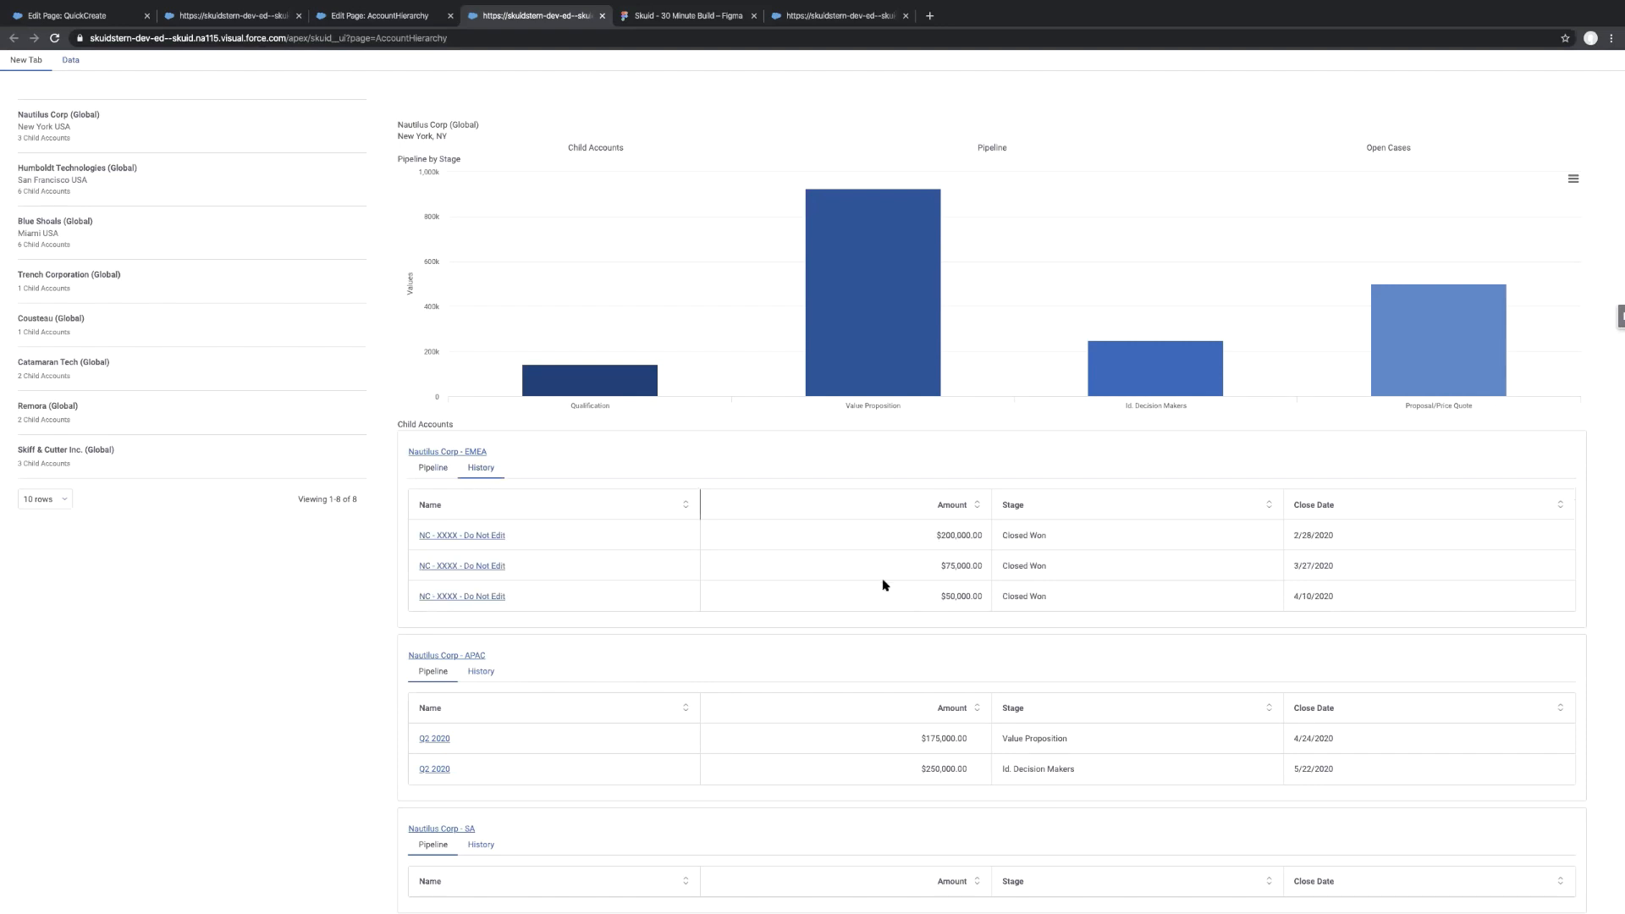
{"action": "left_click", "coordinate": [927, 534]}
{"action": "left_click", "coordinate": [1030, 537]}
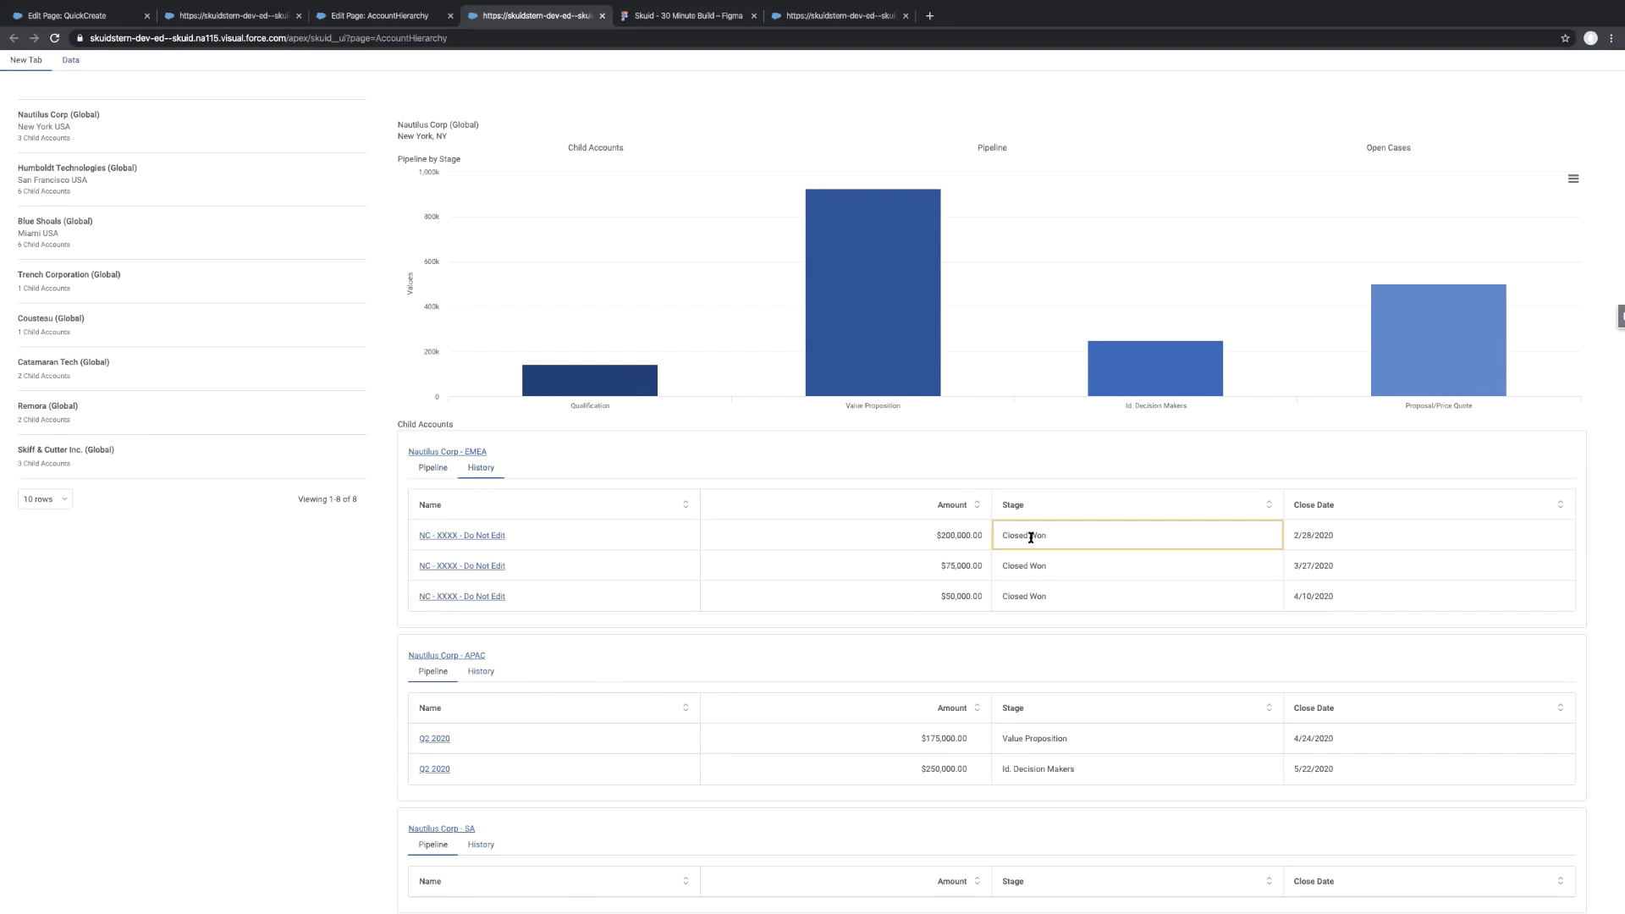
{"action": "left_click", "coordinate": [433, 467]}
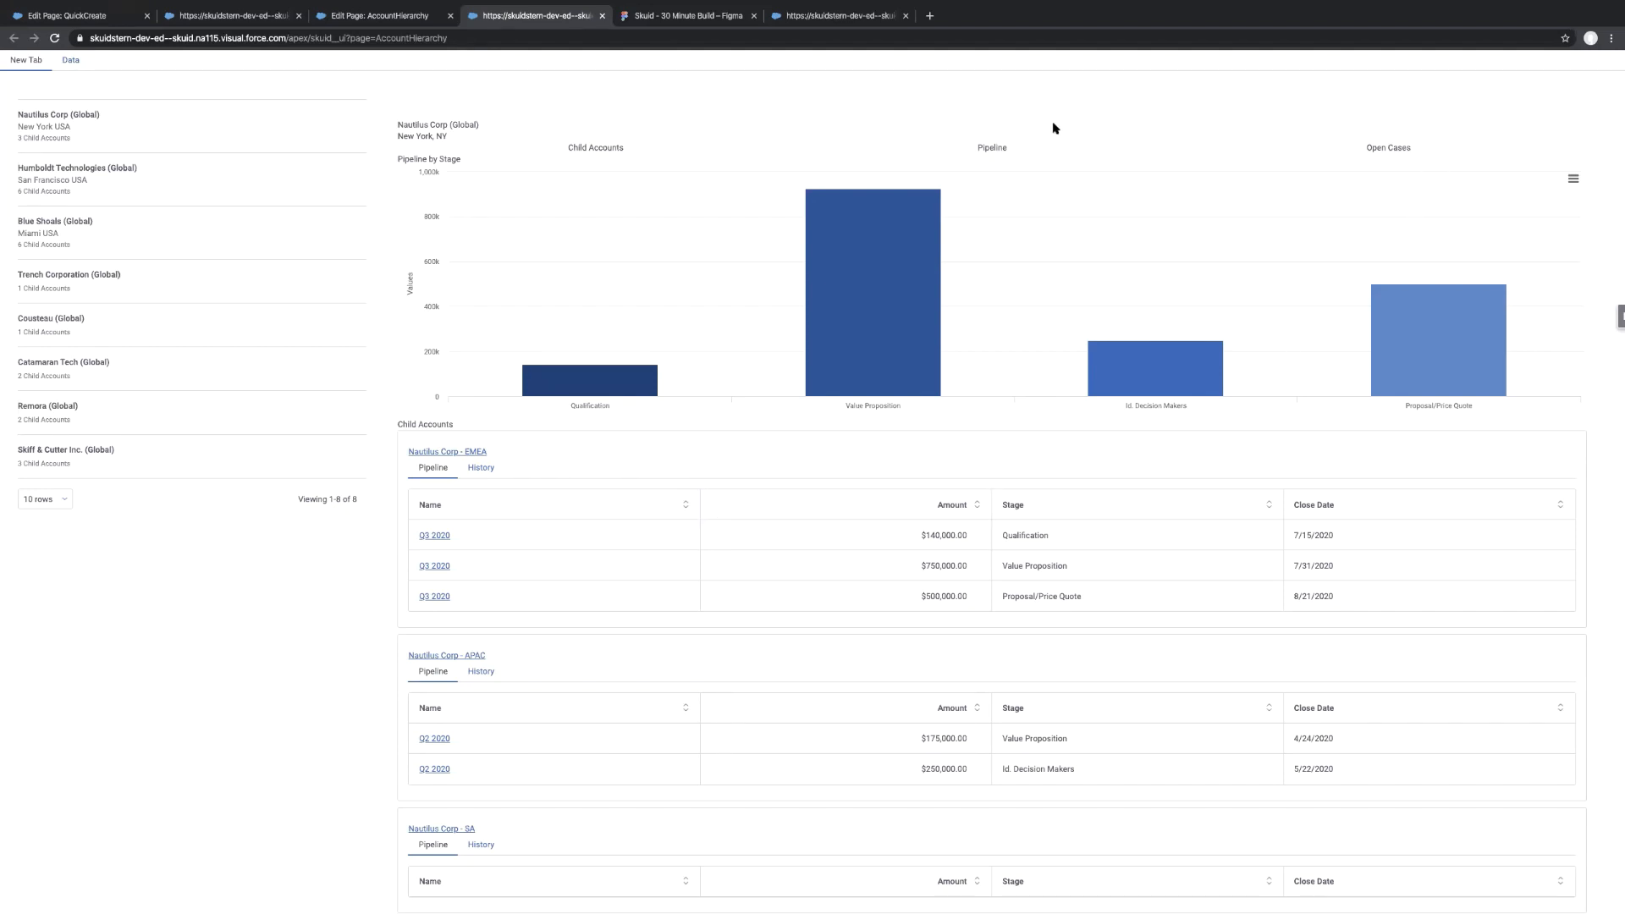
Review Nautilus Corp (Global) on the finished reference page and compare the account header's case buttons in the Figma mockup
{"action": "left_click", "coordinate": [836, 17]}
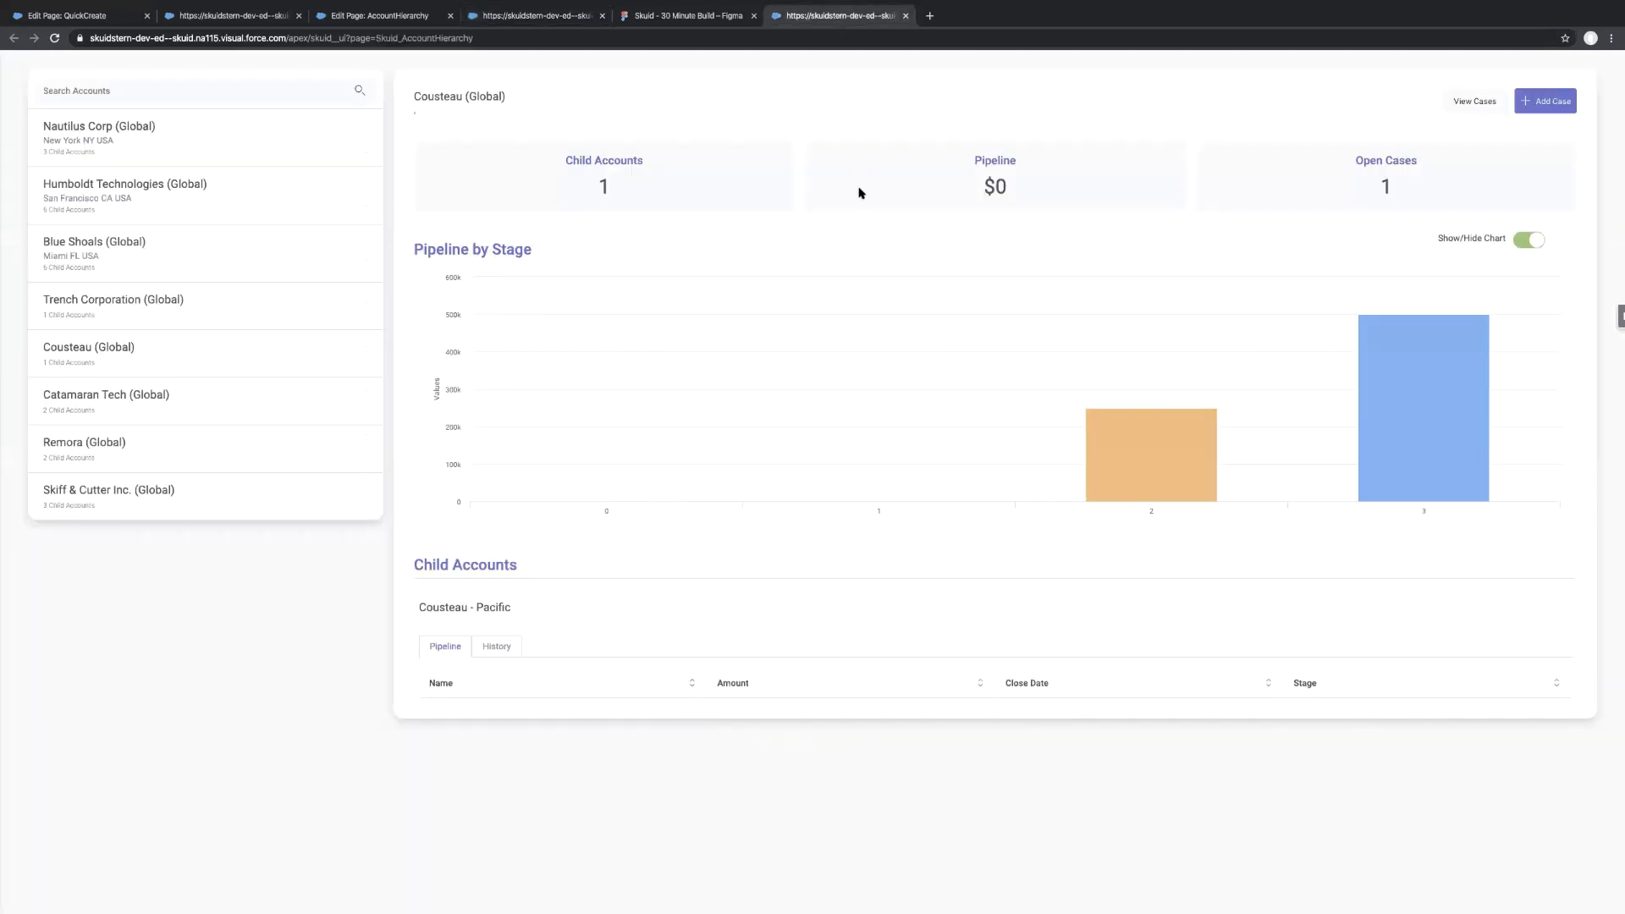
{"action": "left_click", "coordinate": [238, 156]}
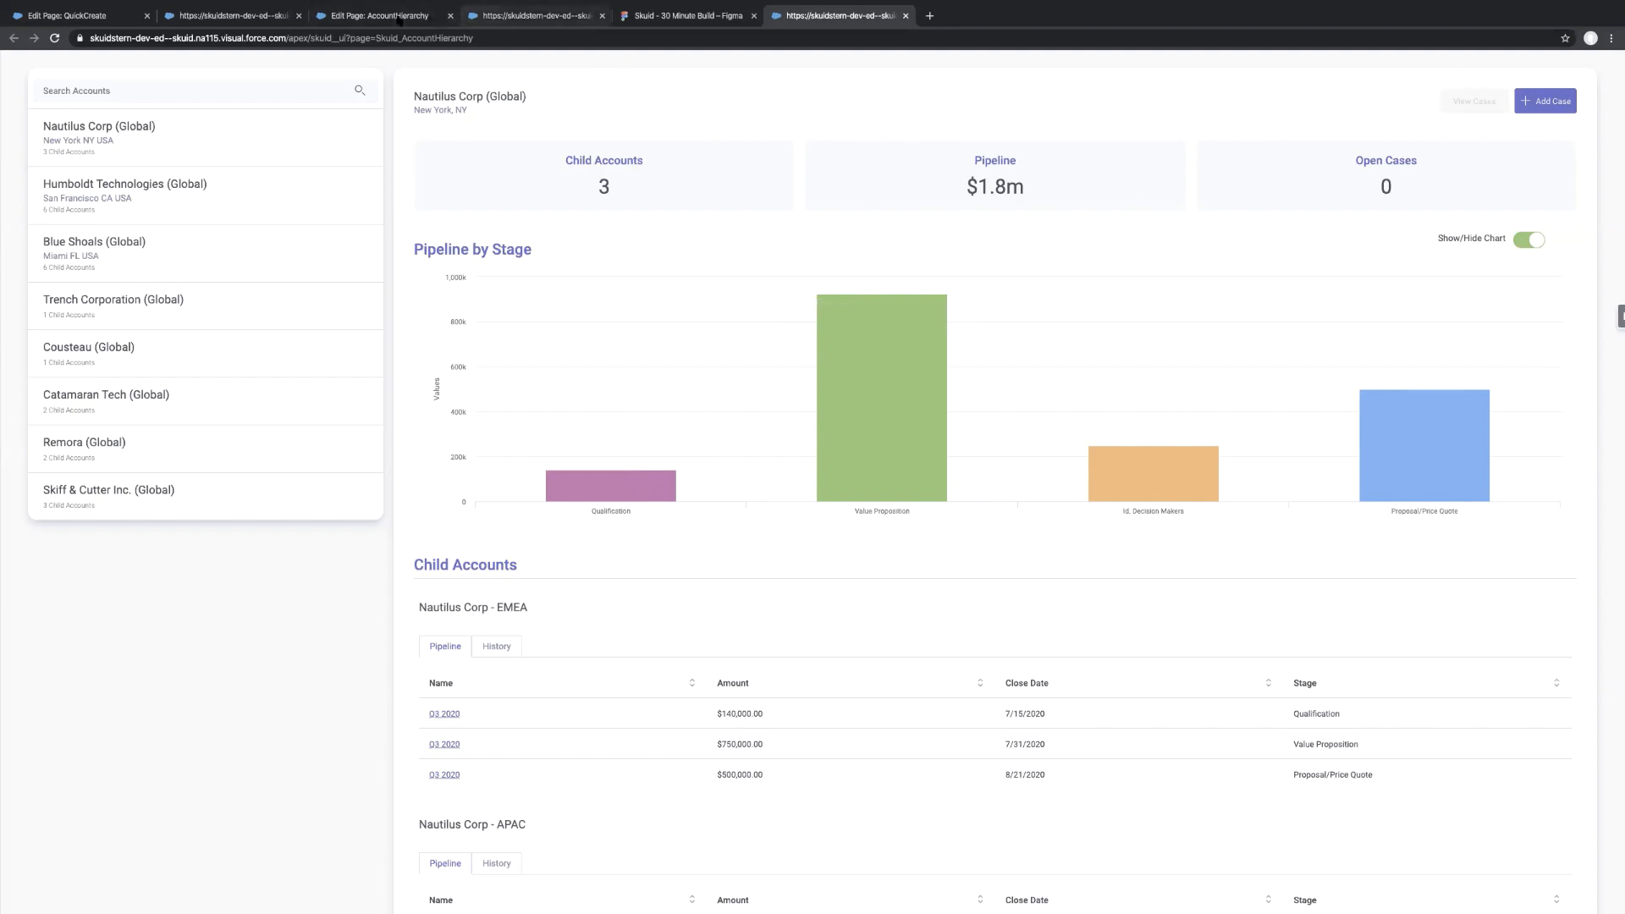
{"action": "left_click", "coordinate": [395, 16]}
{"action": "scroll", "coordinate": [253, 677], "scroll_direction": "up", "scroll_amount": 15}
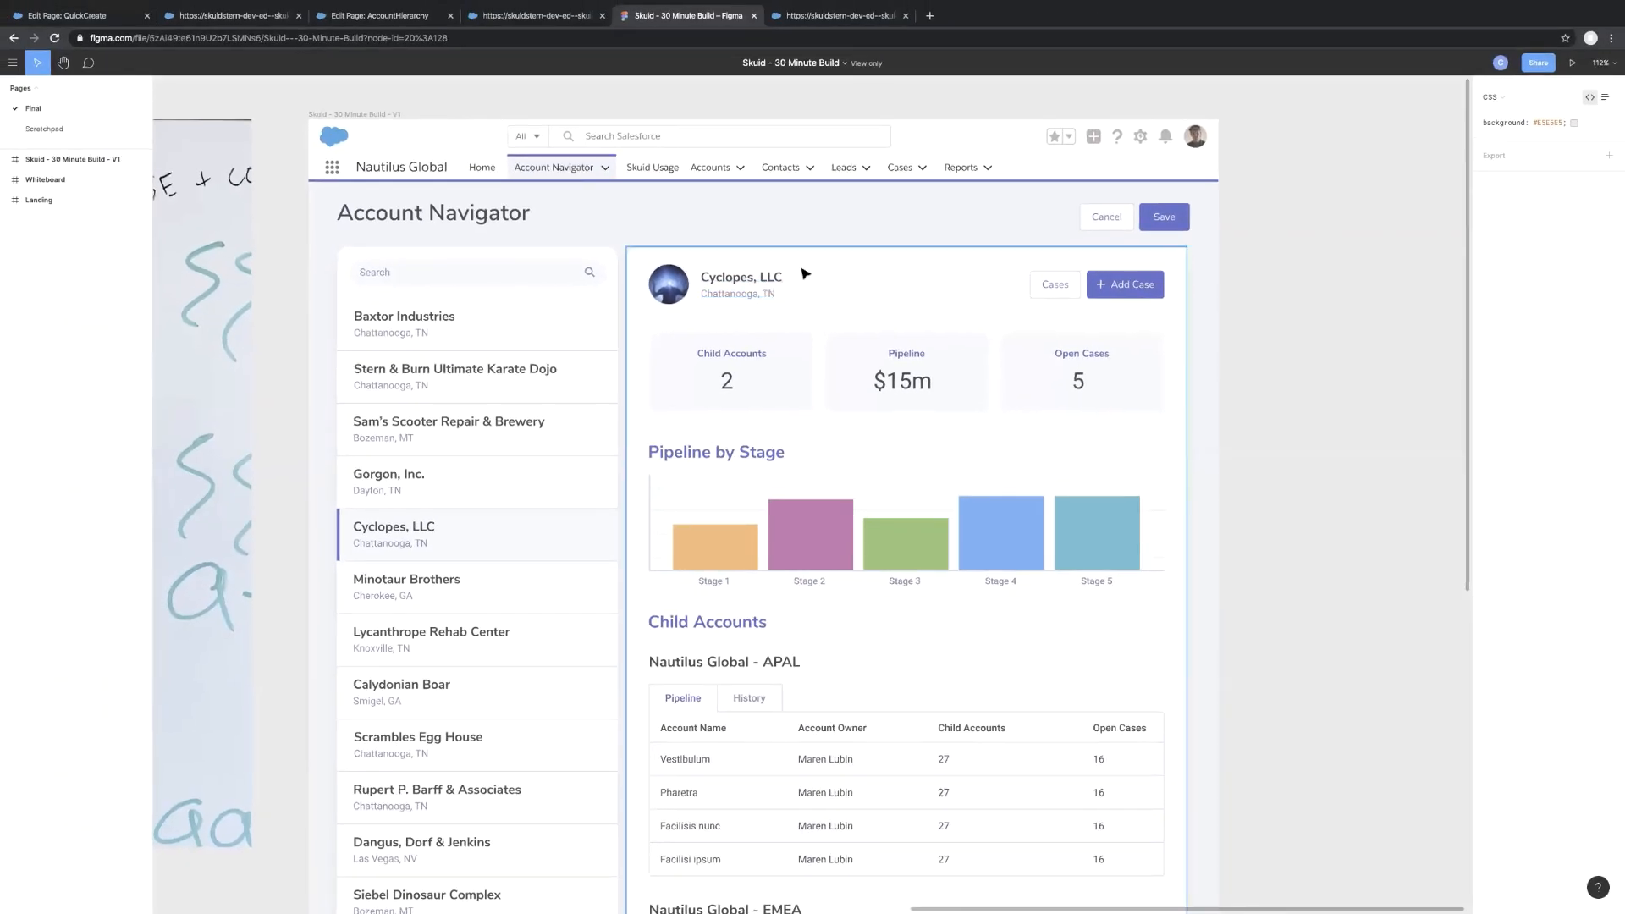
In the AccountHierarchy page builder, add a Button Set with a second button group to the empty division beside the account name
{"action": "left_click", "coordinate": [386, 17]}
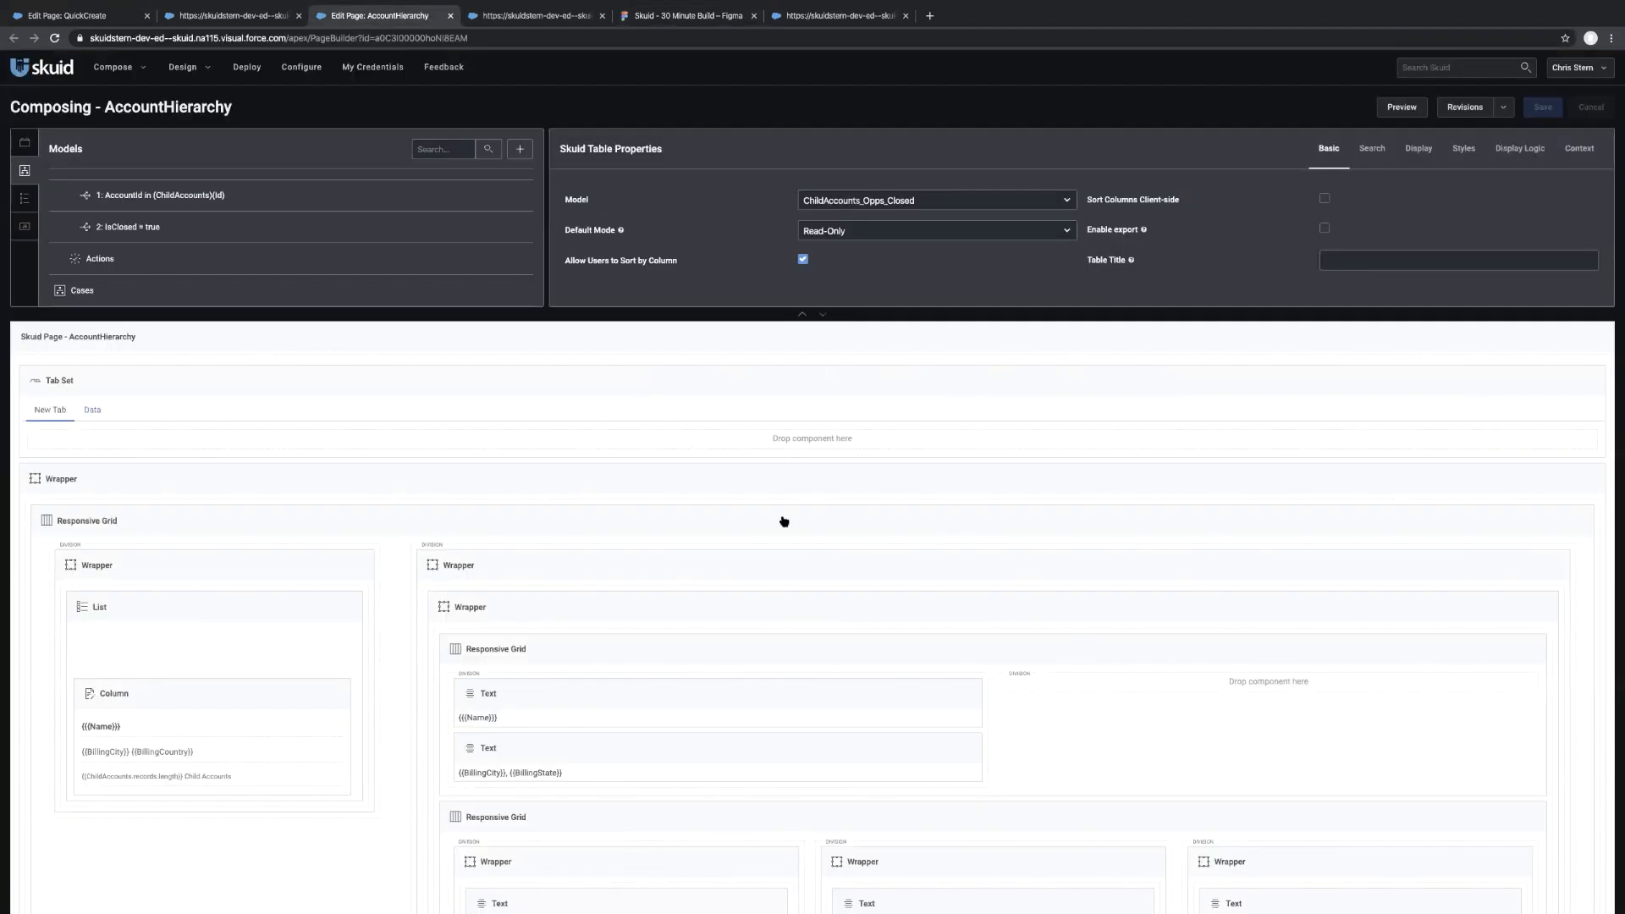
{"action": "left_click", "coordinate": [24, 143]}
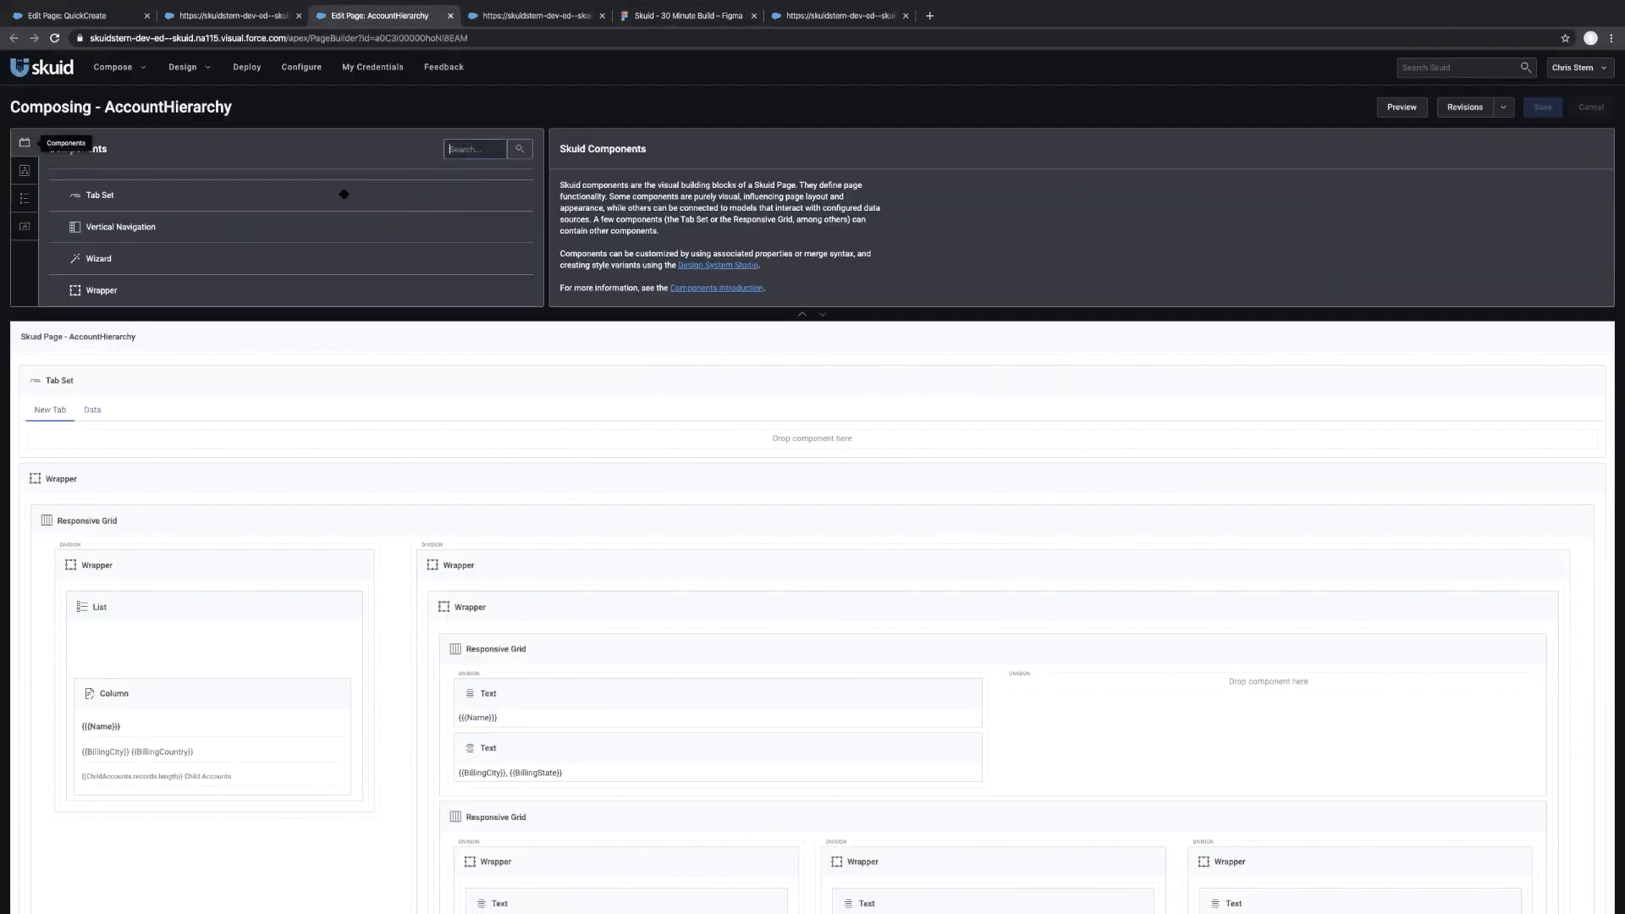
{"action": "type", "text": "but"}
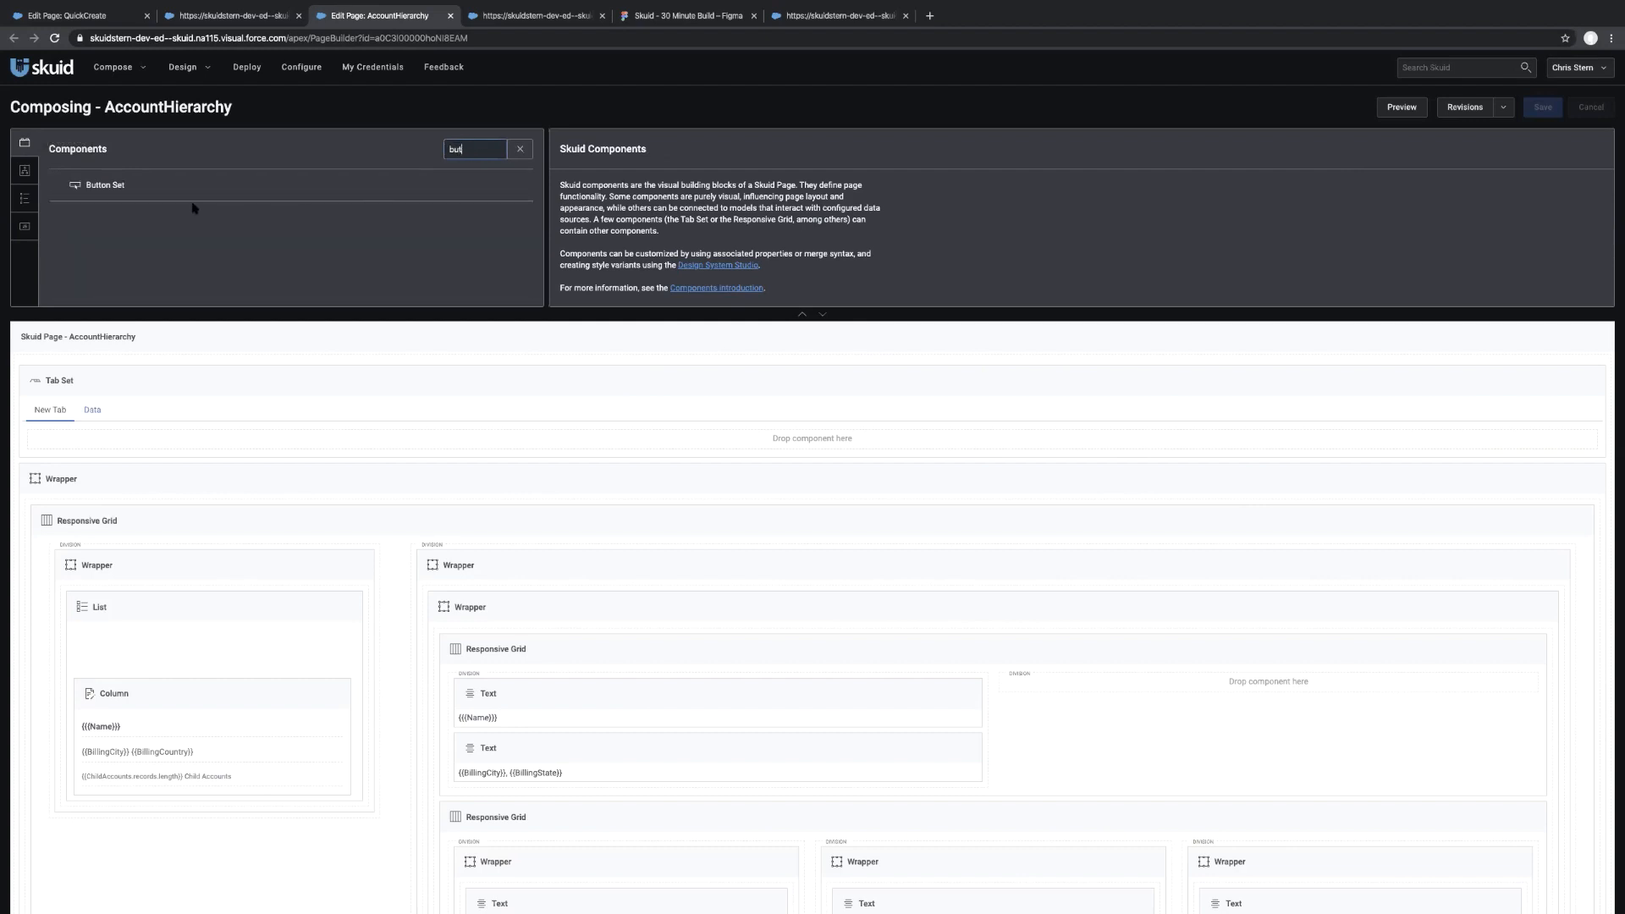
{"action": "left_click_drag", "start_coordinate": [151, 189], "coordinate": [1120, 674]}
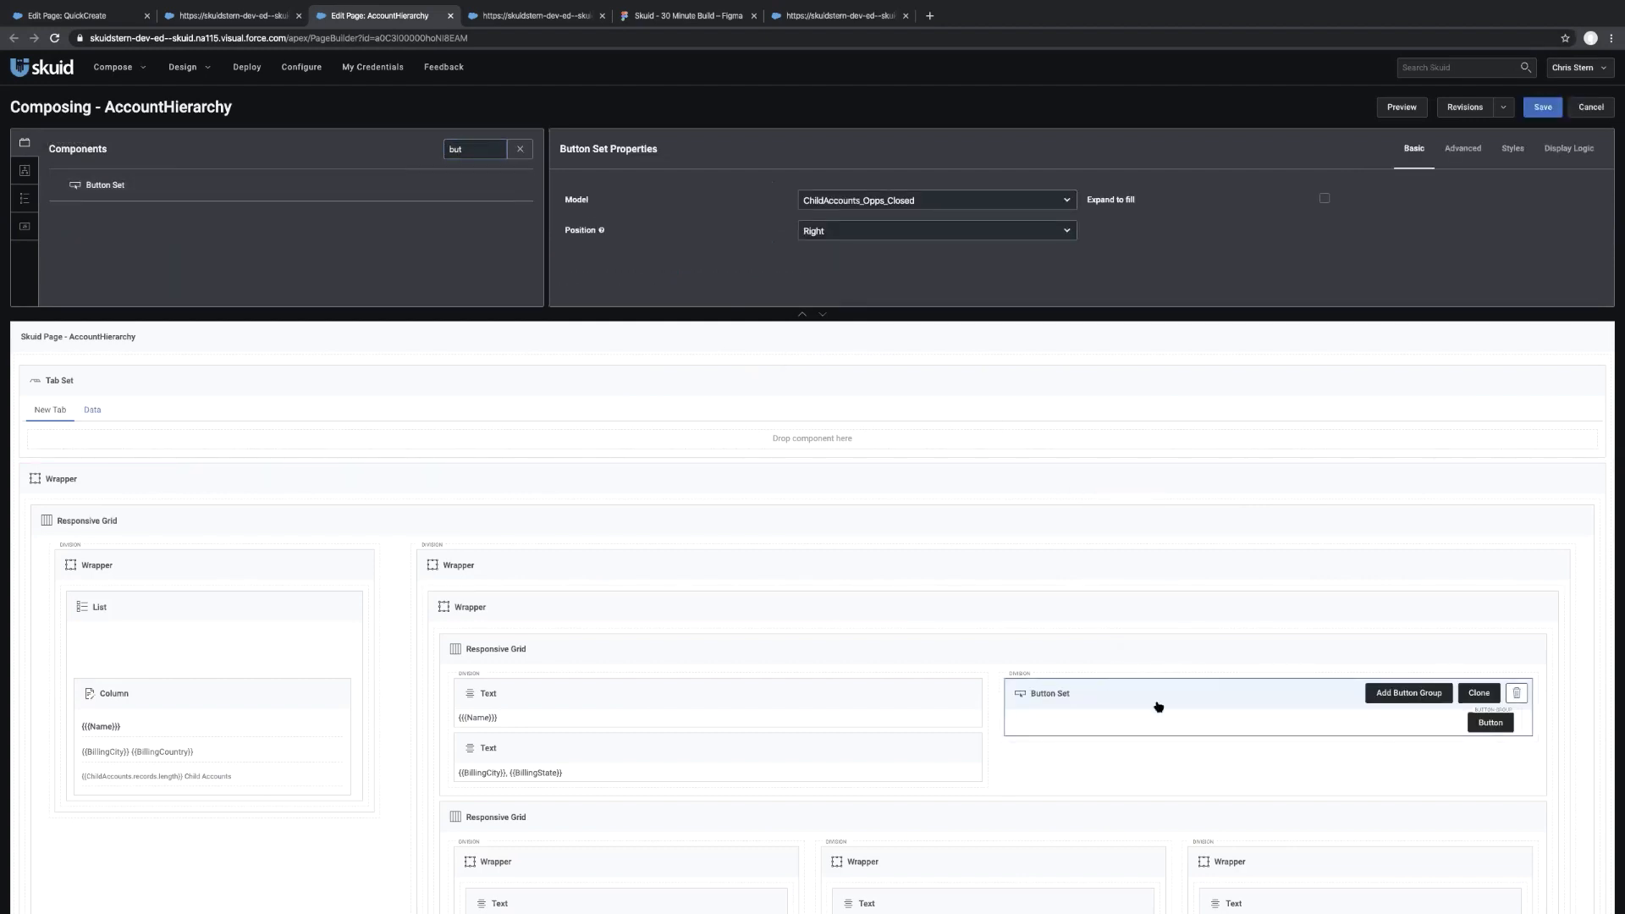
{"action": "left_click", "coordinate": [1435, 691]}
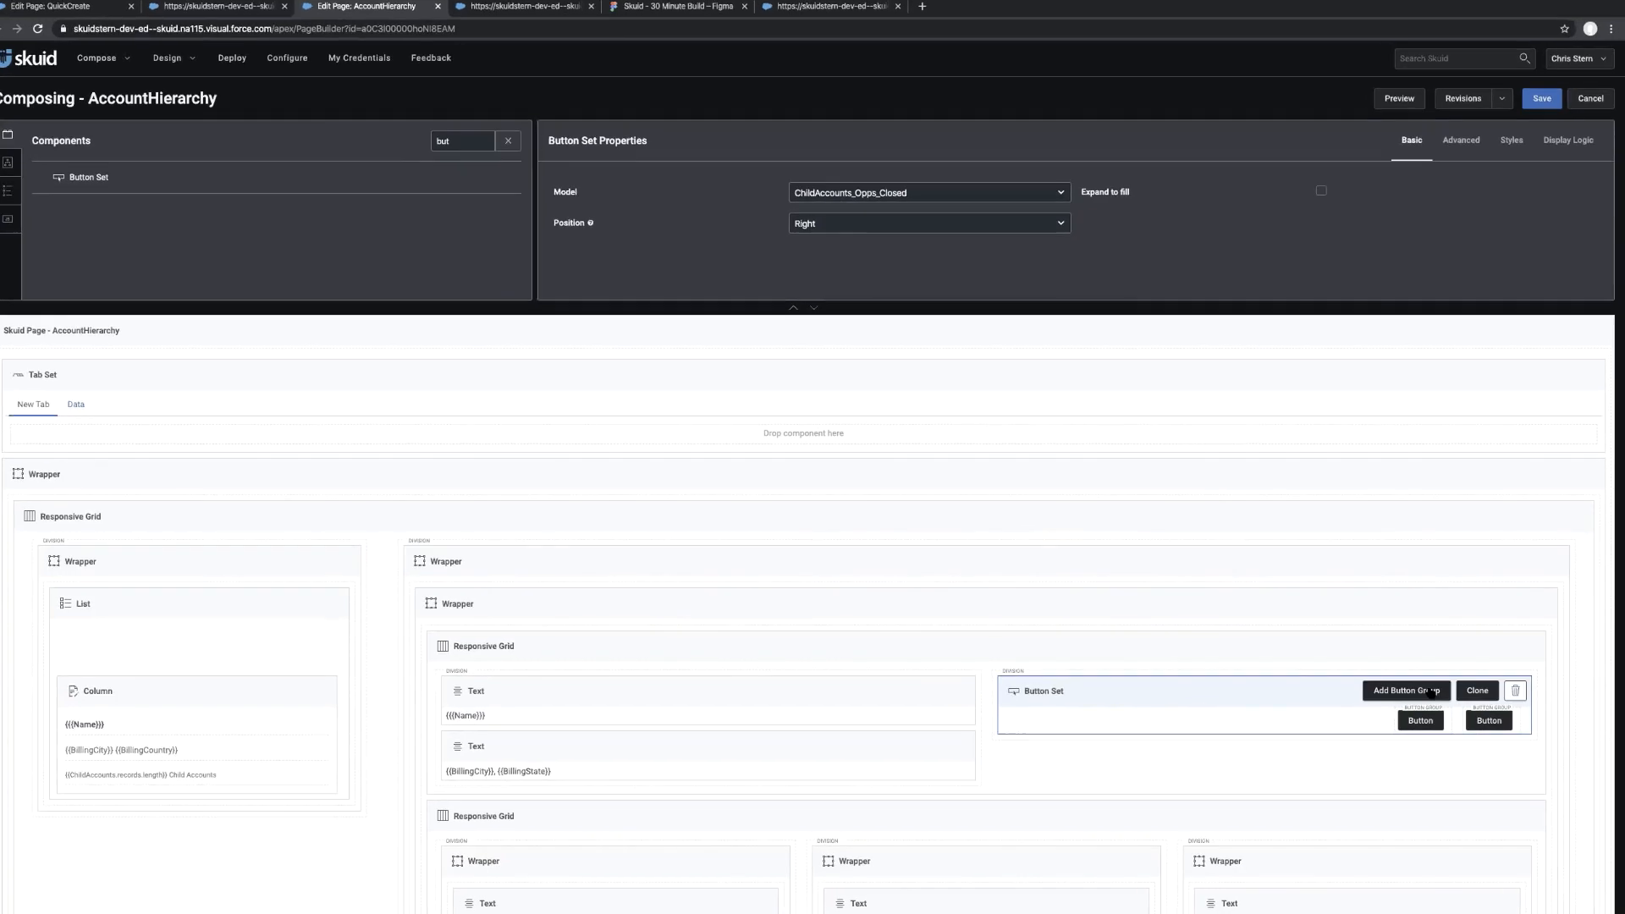
Label the first button in the header's button set "View Cases"
{"action": "left_click", "coordinate": [1397, 707]}
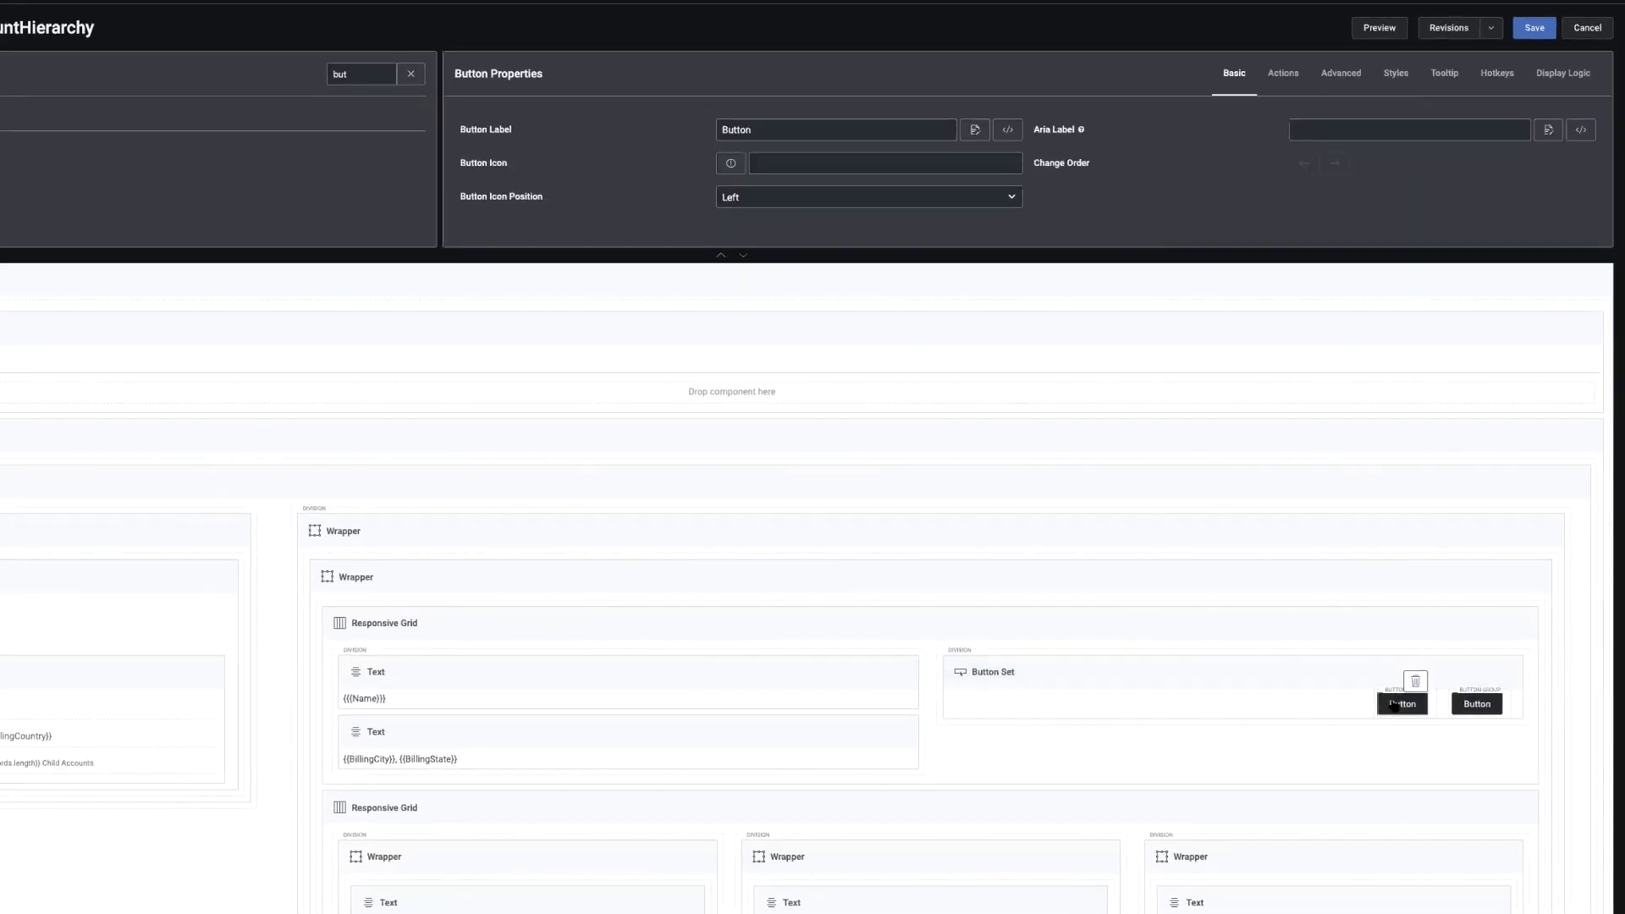
{"action": "double_click", "coordinate": [757, 131]}
{"action": "type", "text": "View Cases"}
Label the second header button "Add Case" and give it the plus icon sk-webicon-ink:add
{"action": "left_click", "coordinate": [1464, 711]}
{"action": "double_click", "coordinate": [764, 130]}
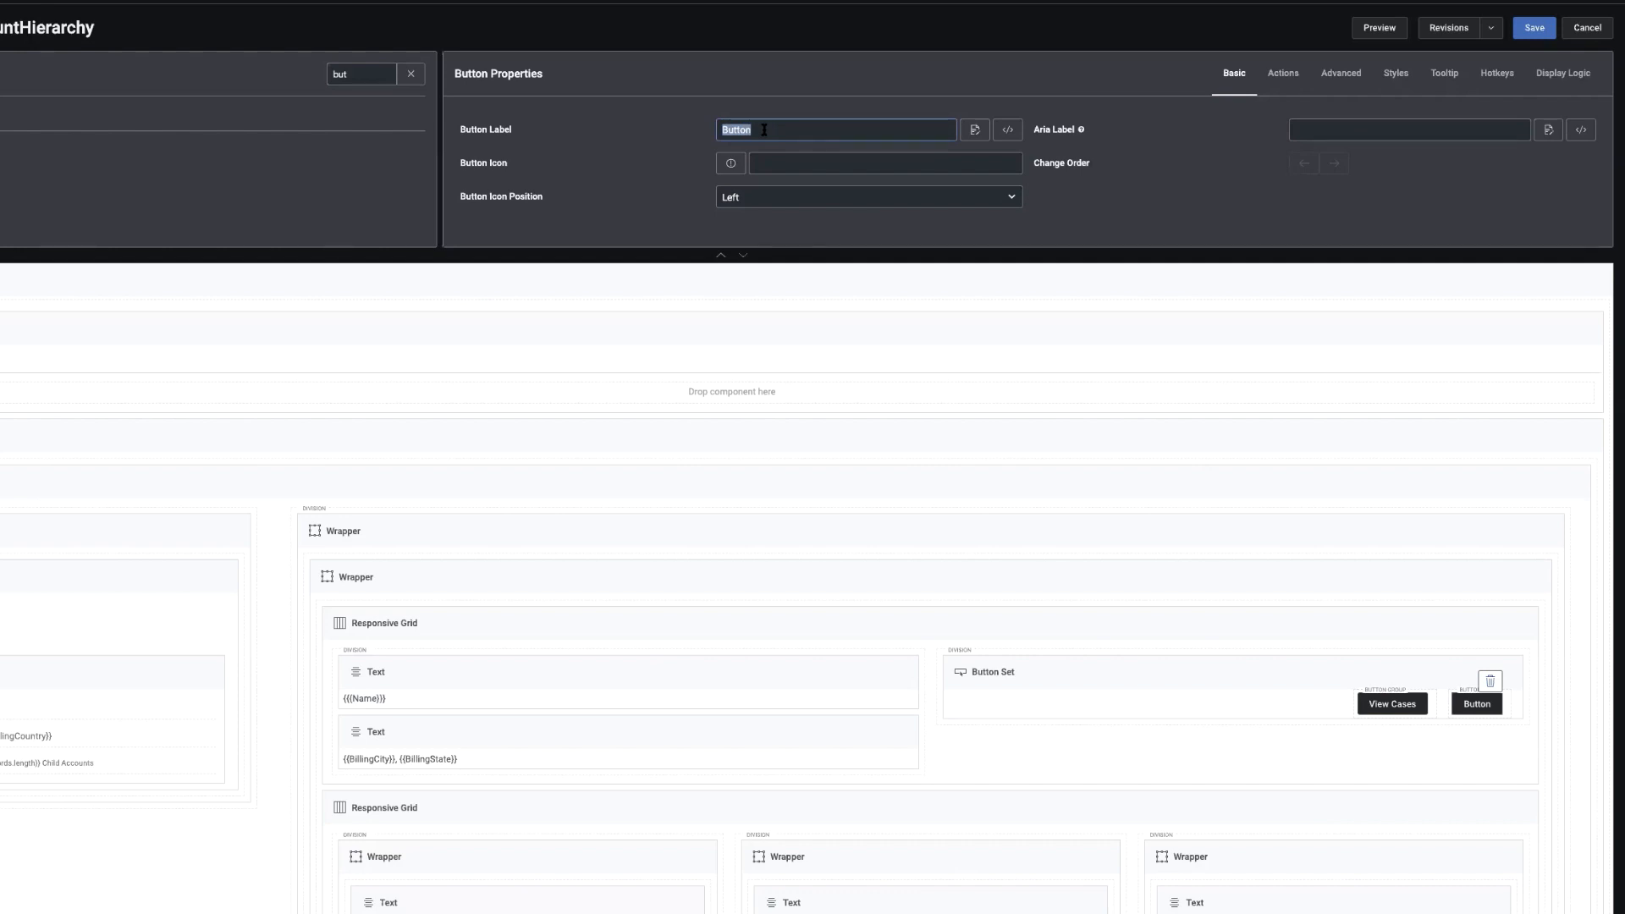
{"action": "type", "text": "Sav"}
{"action": "key", "text": "BackSpace"}
{"action": "key", "text": "BackSpace"}
{"action": "key", "text": "BackSpace"}
{"action": "key", "text": "BackSpace"}
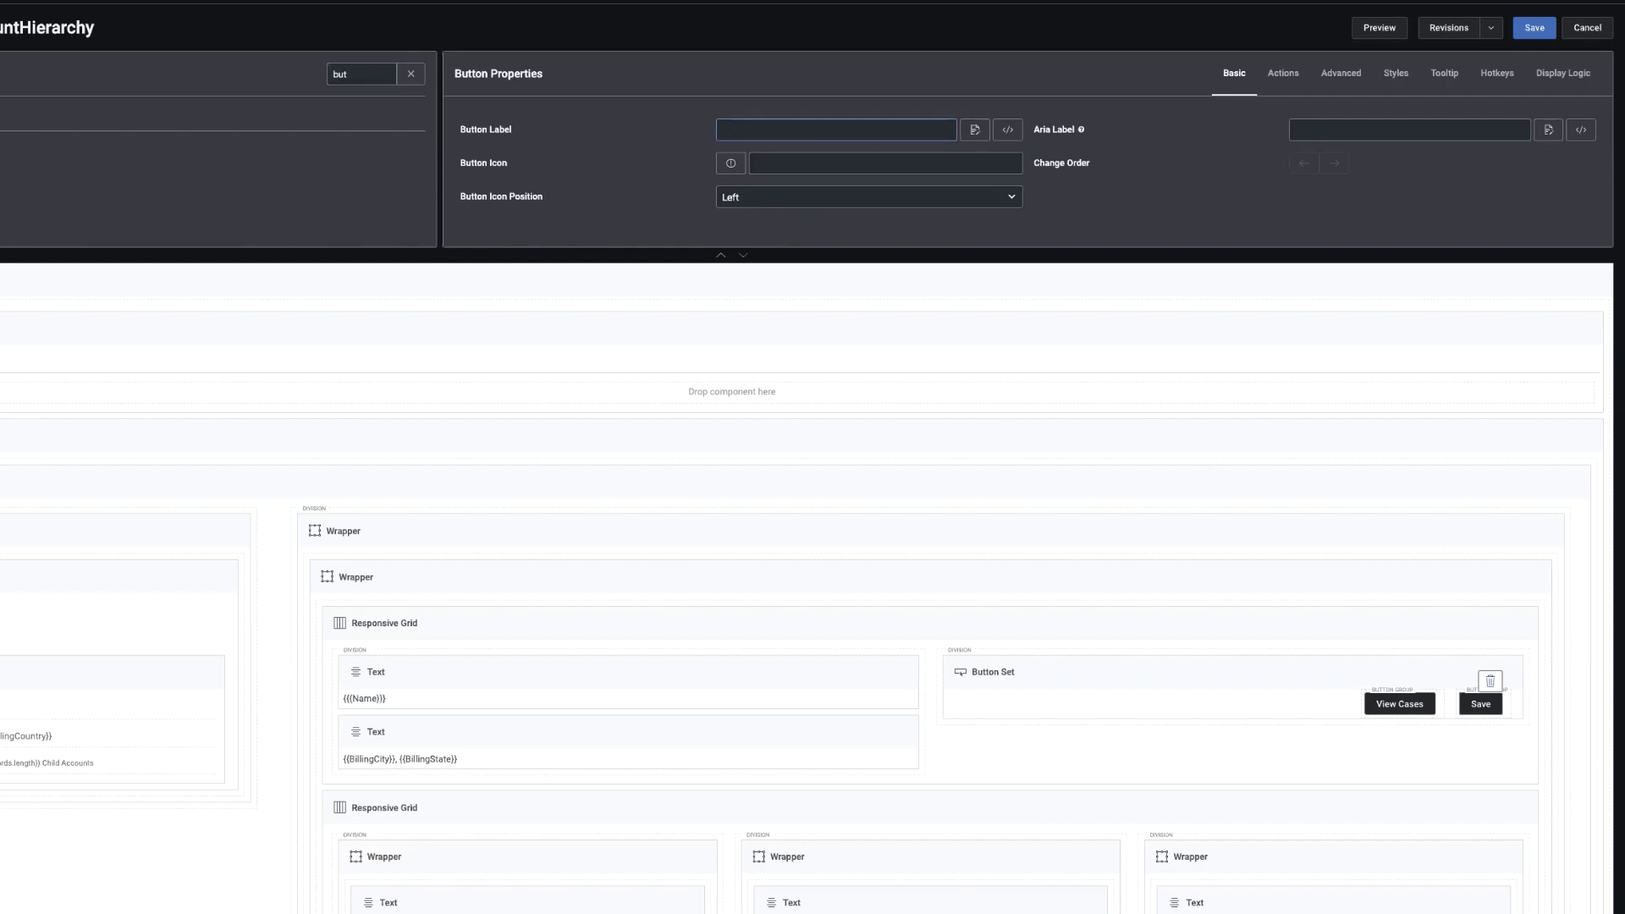
{"action": "type", "text": "Add "}
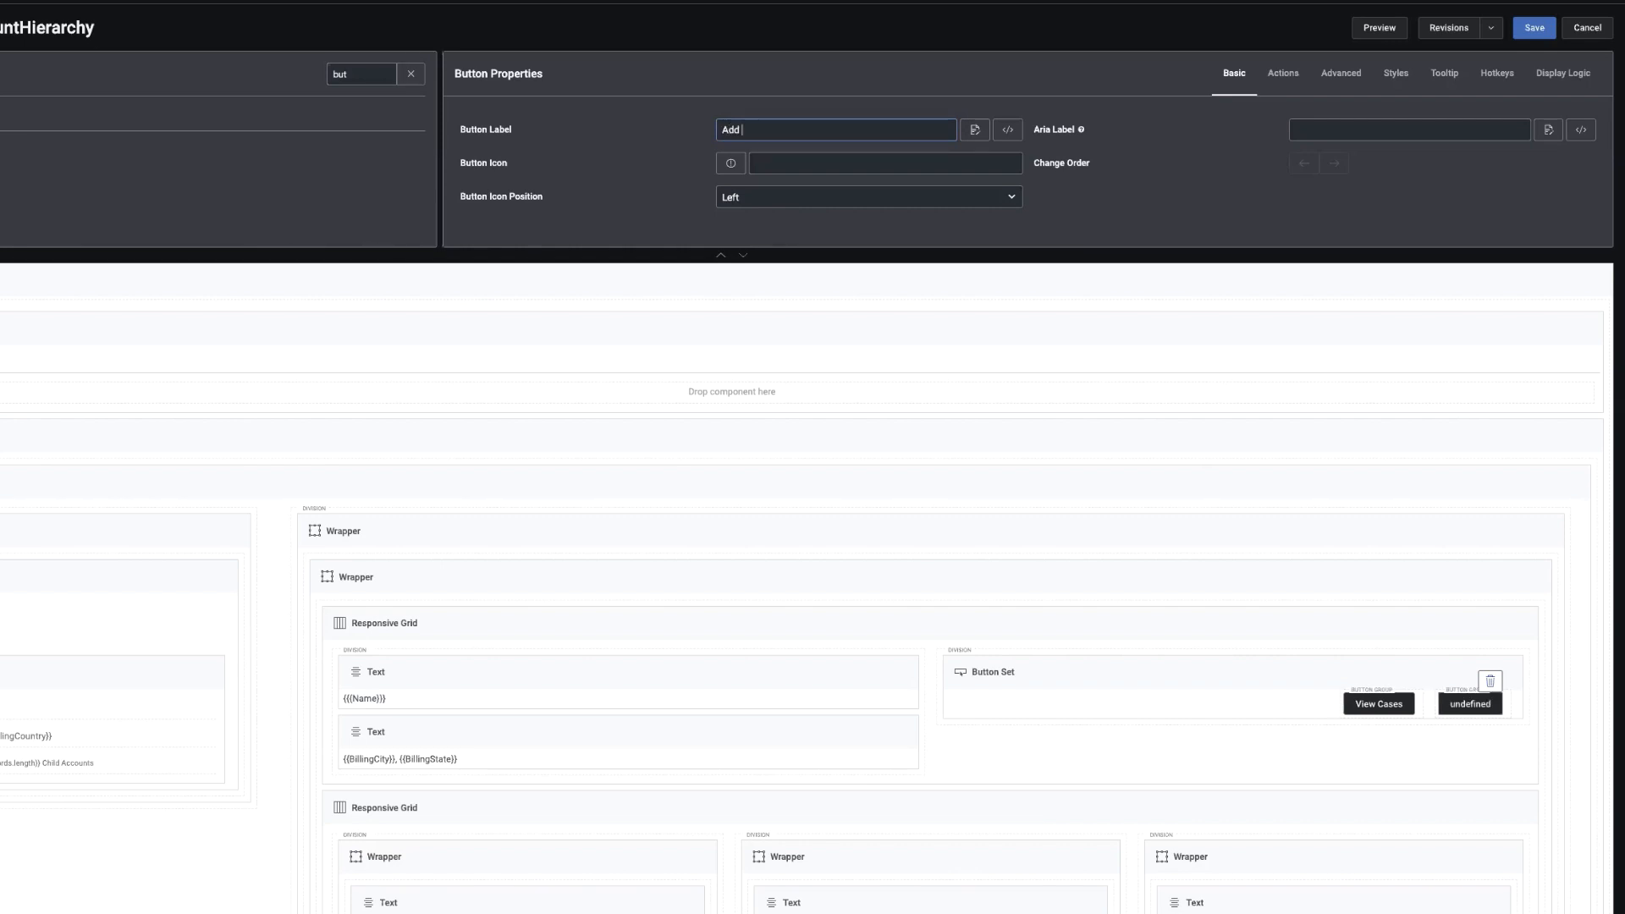
{"action": "type", "text": "Case"}
{"action": "left_click", "coordinate": [730, 163]}
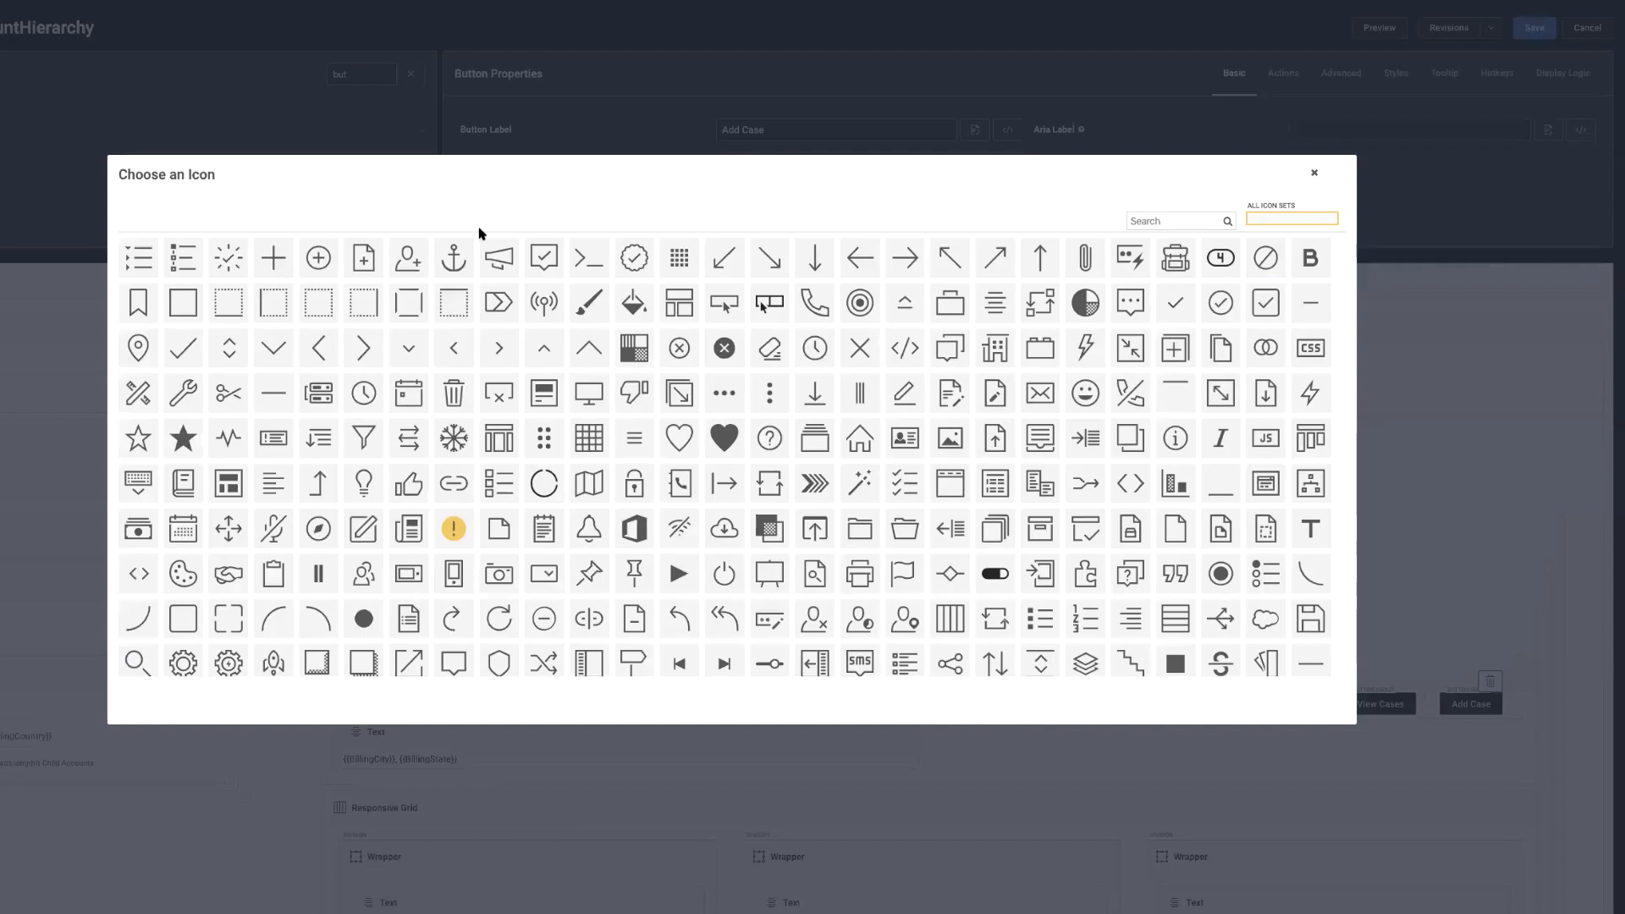
{"action": "left_click", "coordinate": [274, 255]}
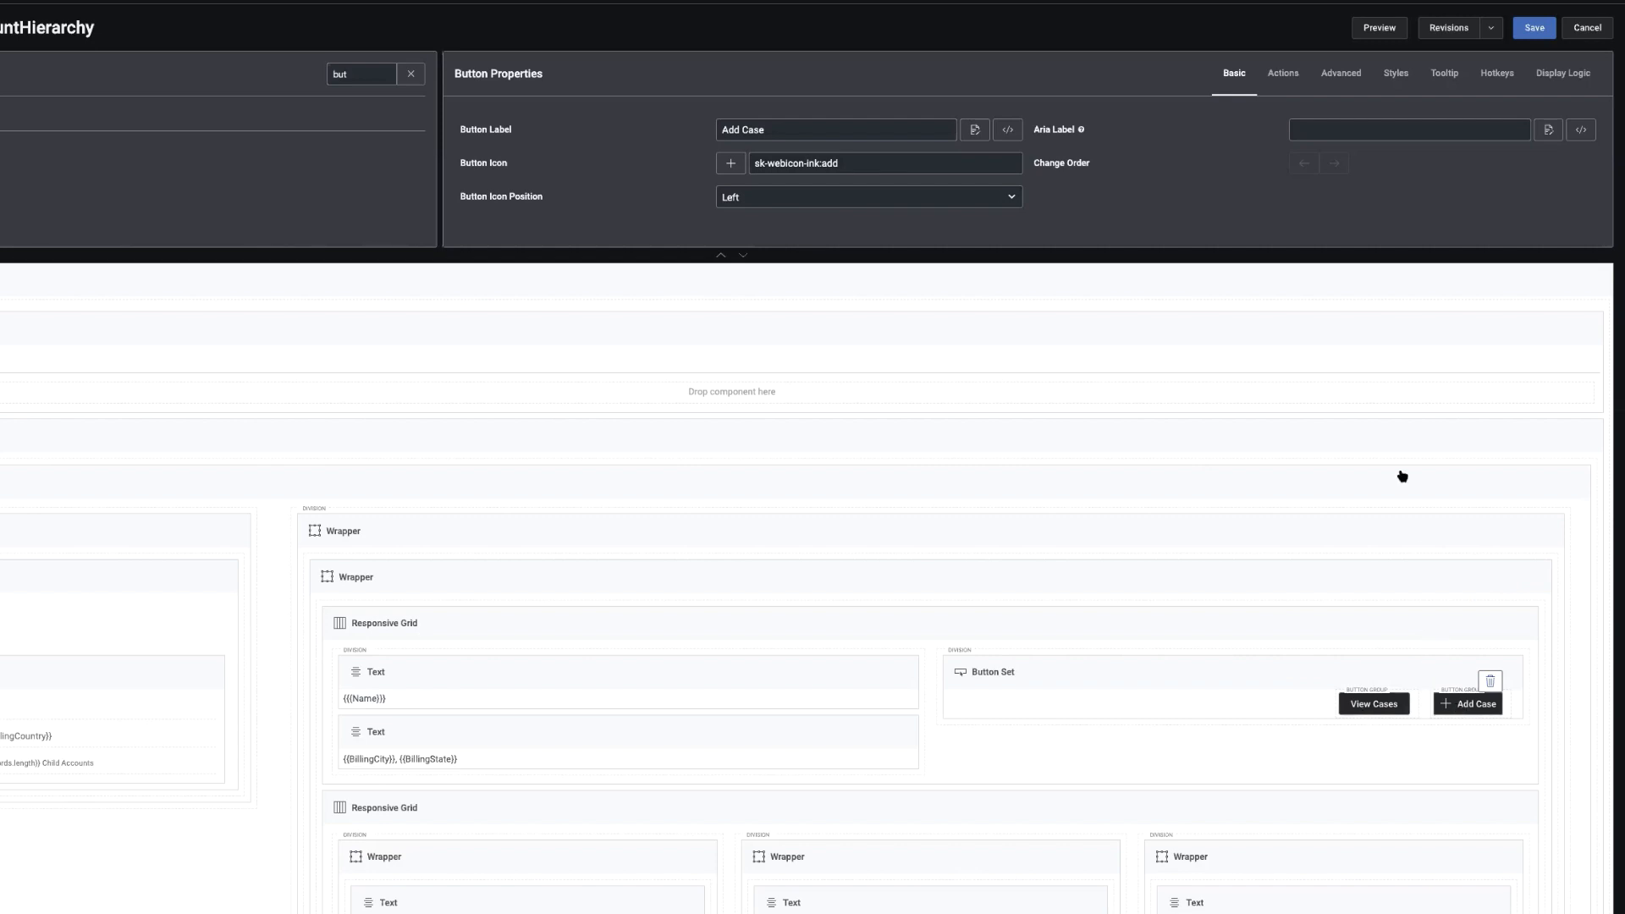
Open the action settings of the Add Case button
{"action": "left_click", "coordinate": [1446, 668]}
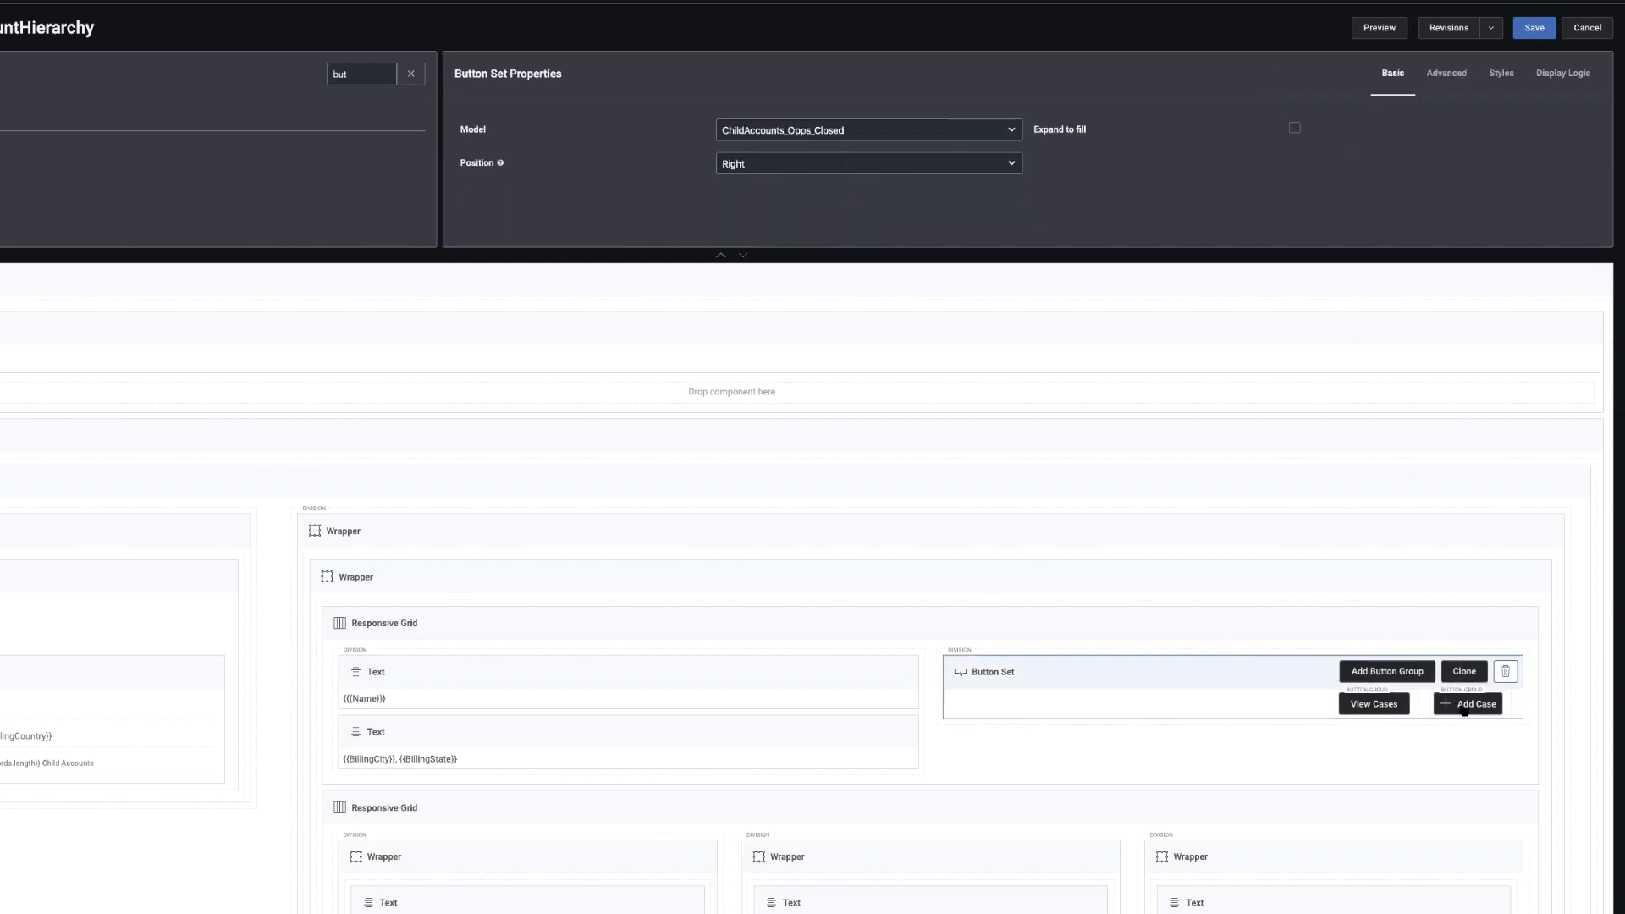
{"action": "left_click", "coordinate": [1465, 709]}
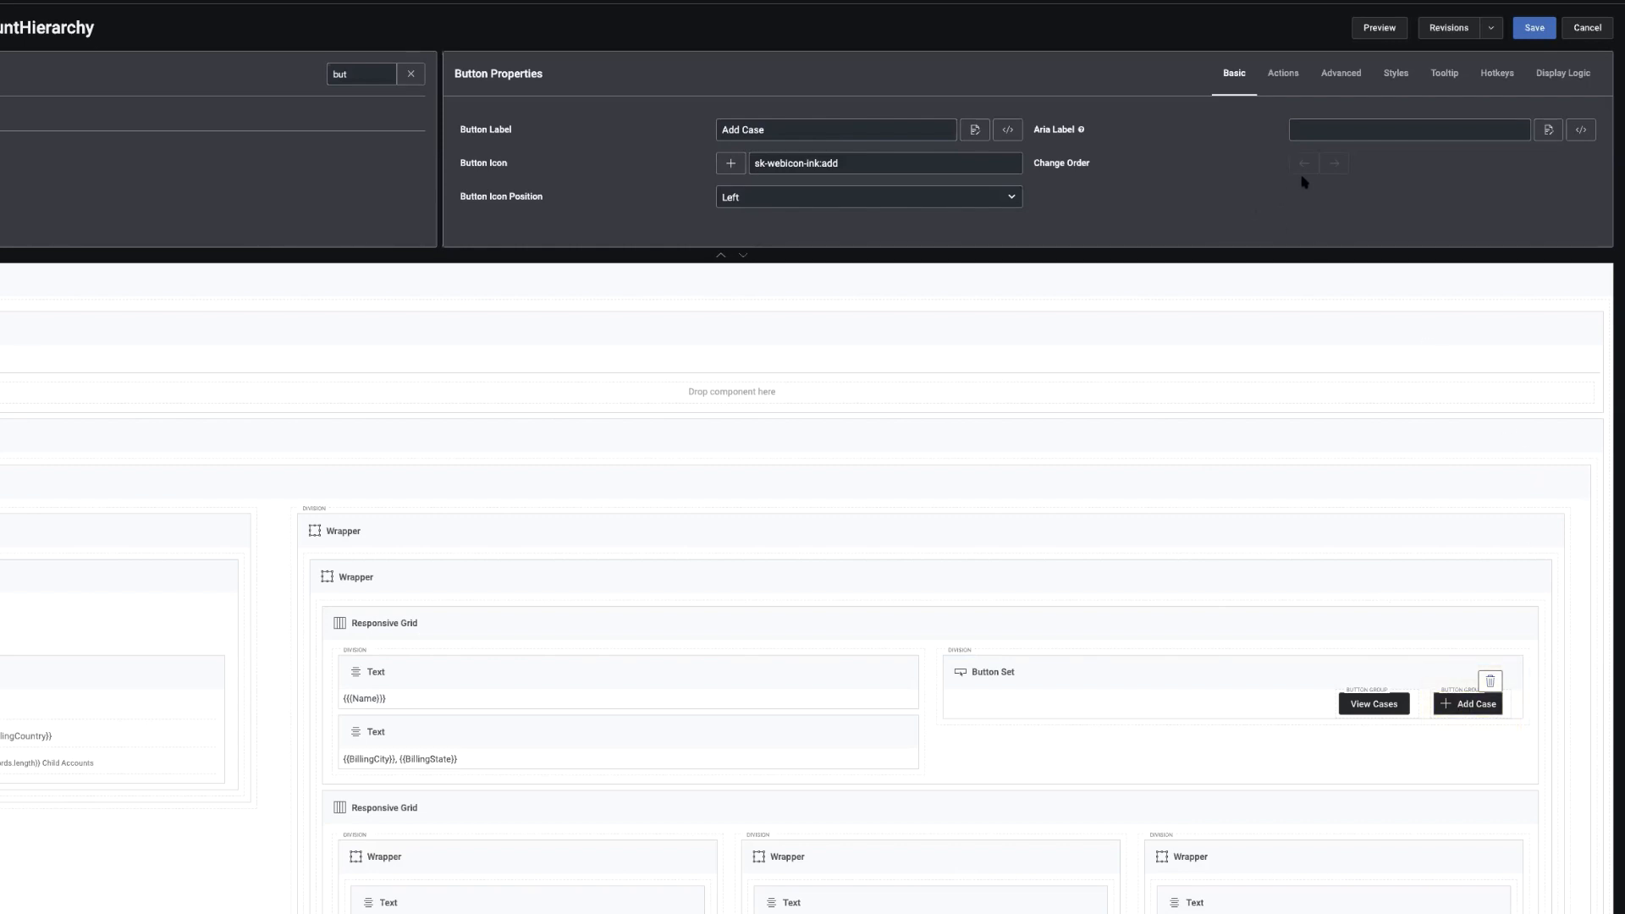
{"action": "left_click", "coordinate": [1285, 77]}
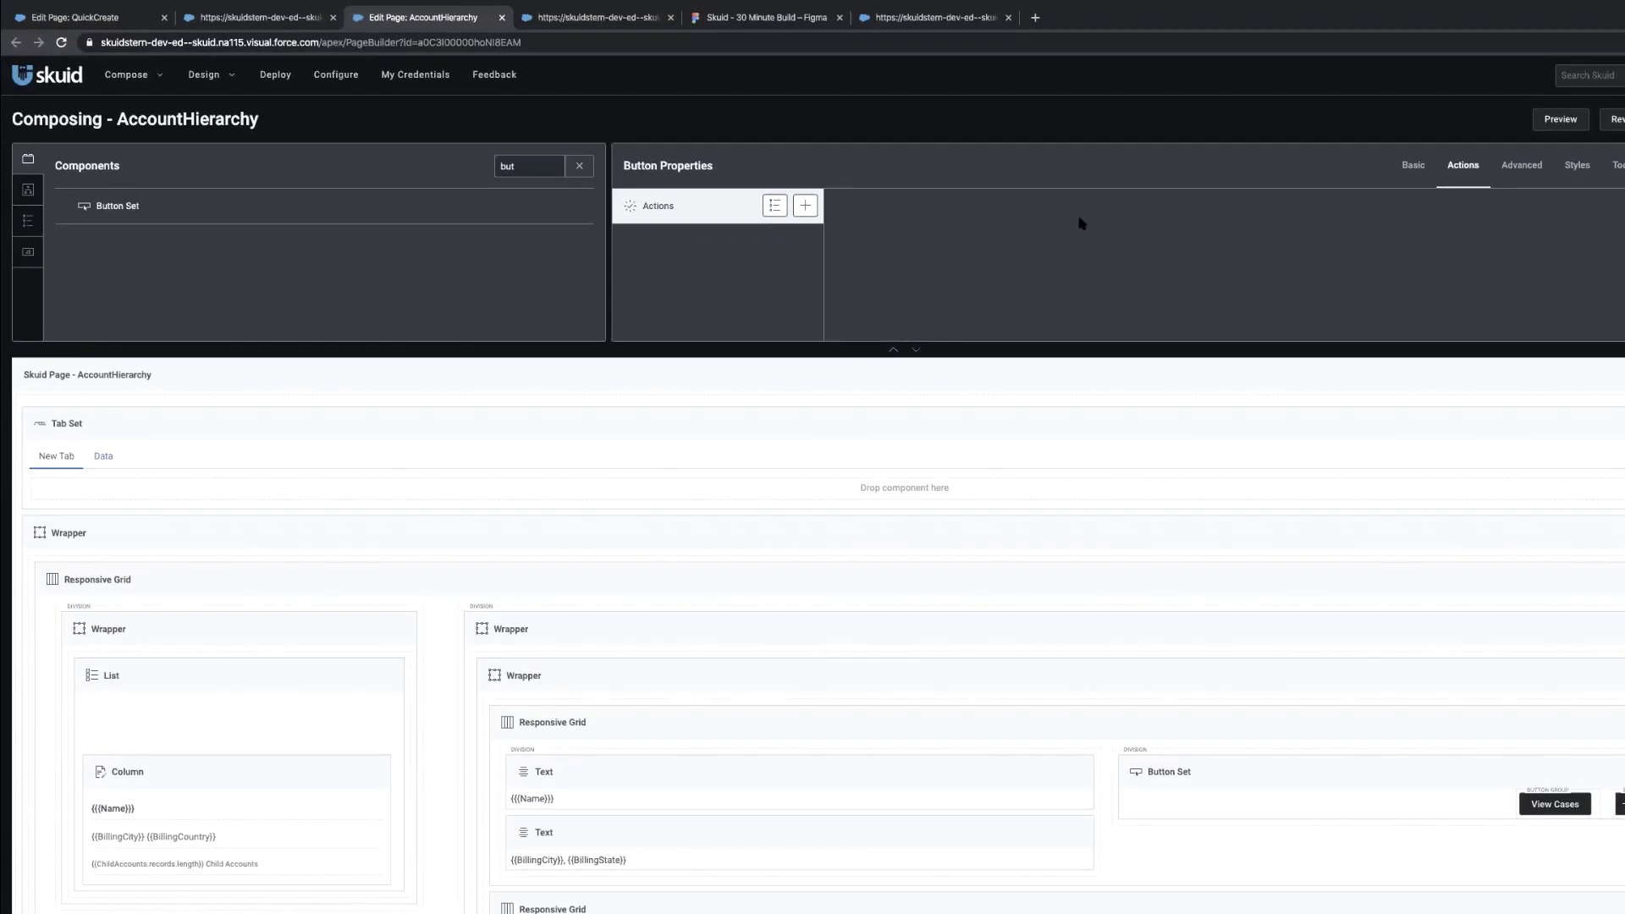
Rename the Cases model to ChildAccounts_OpenCases
{"action": "left_click", "coordinate": [579, 166]}
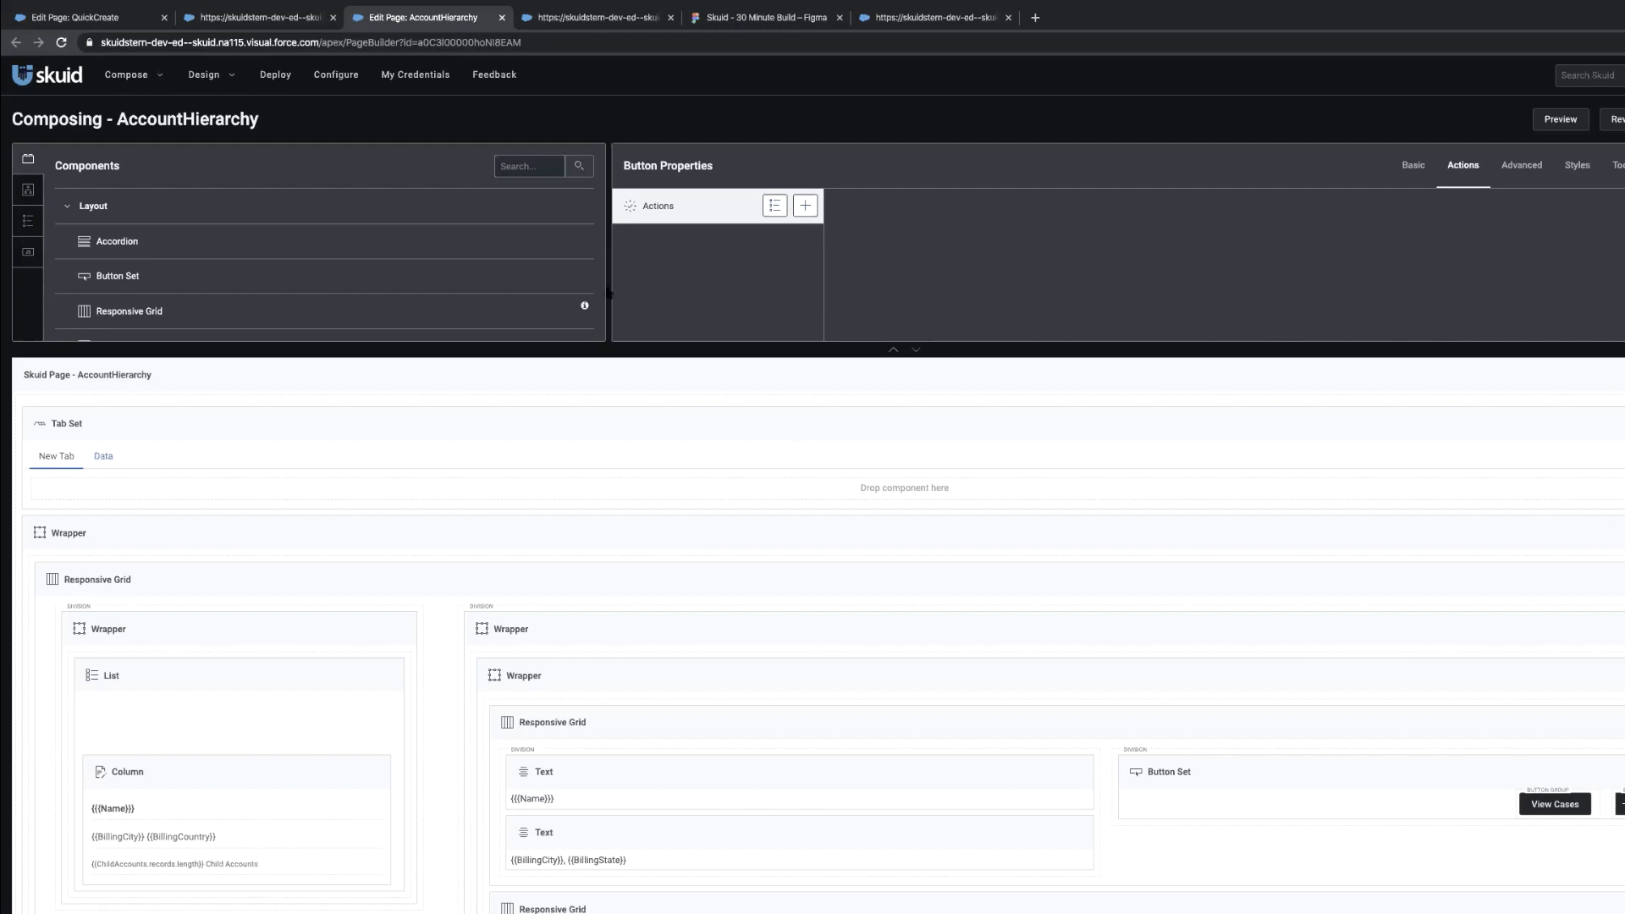
{"action": "left_click", "coordinate": [28, 191]}
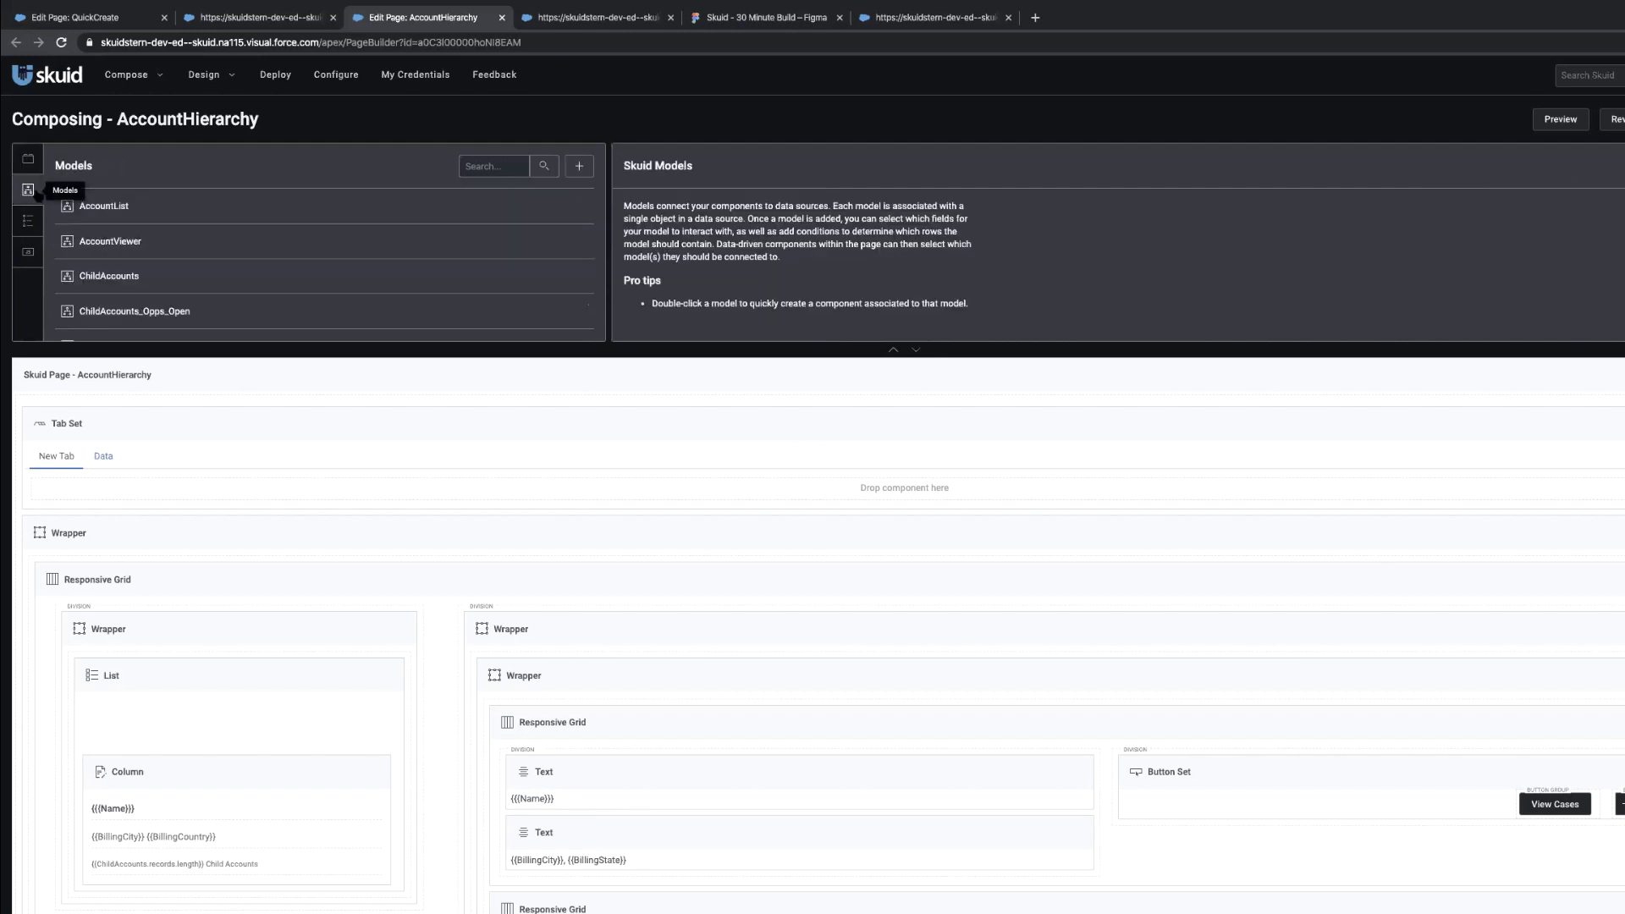
{"action": "left_click", "coordinate": [920, 353]}
{"action": "left_click", "coordinate": [244, 565]}
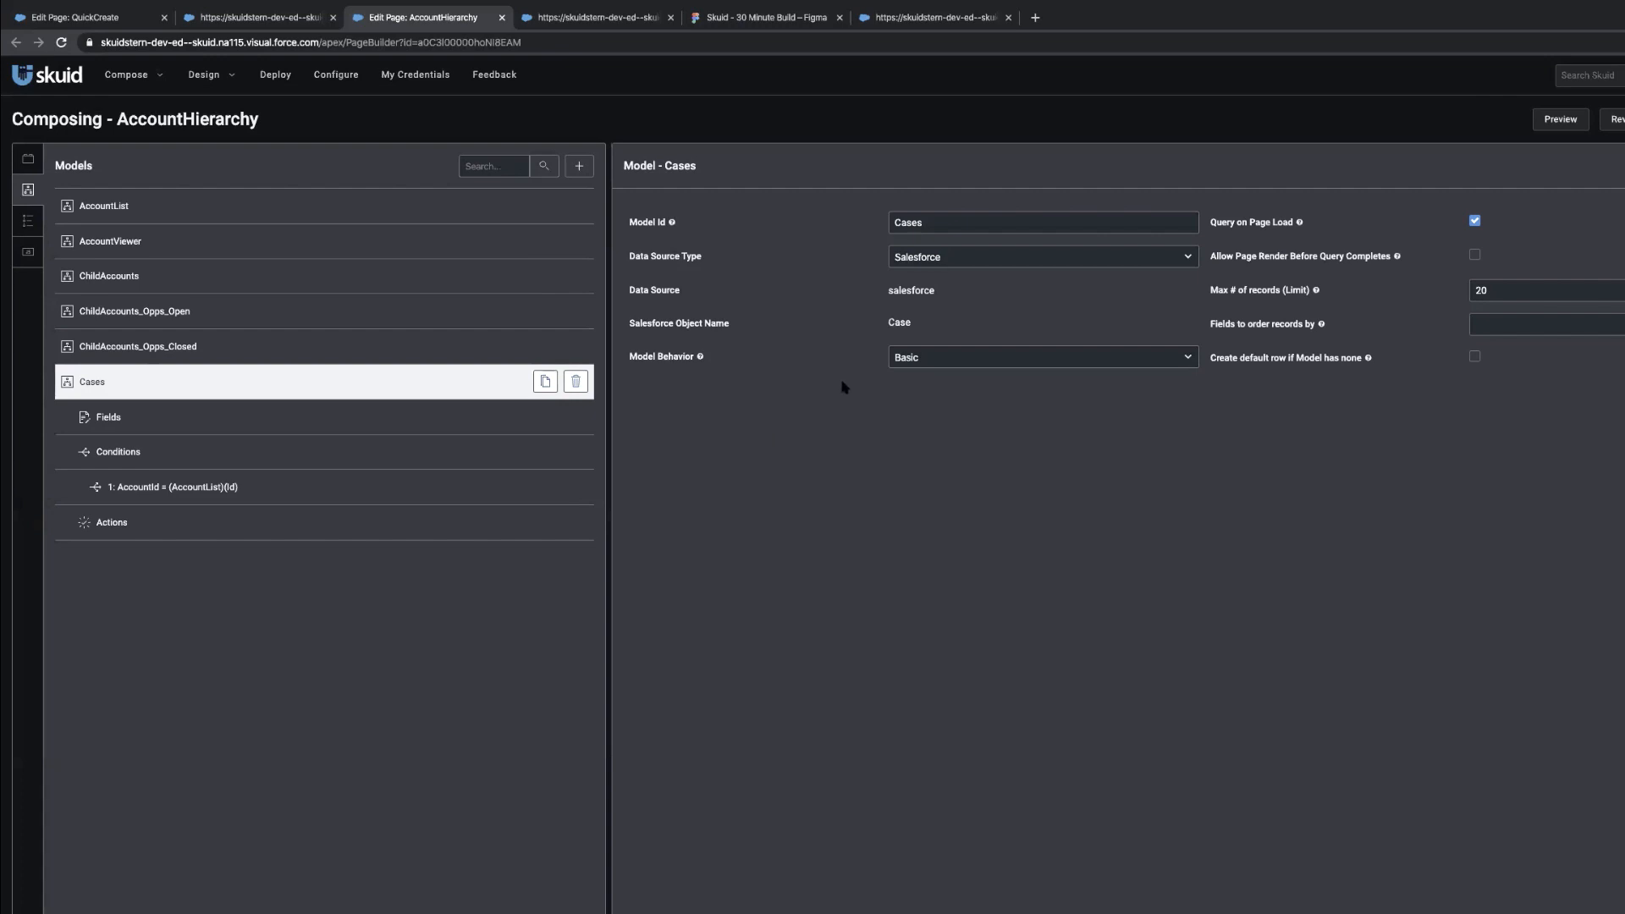
{"action": "double_click", "coordinate": [948, 225]}
{"action": "type", "text": "ChildAccount"}
{"action": "type", "text": "s_OpenCases"}
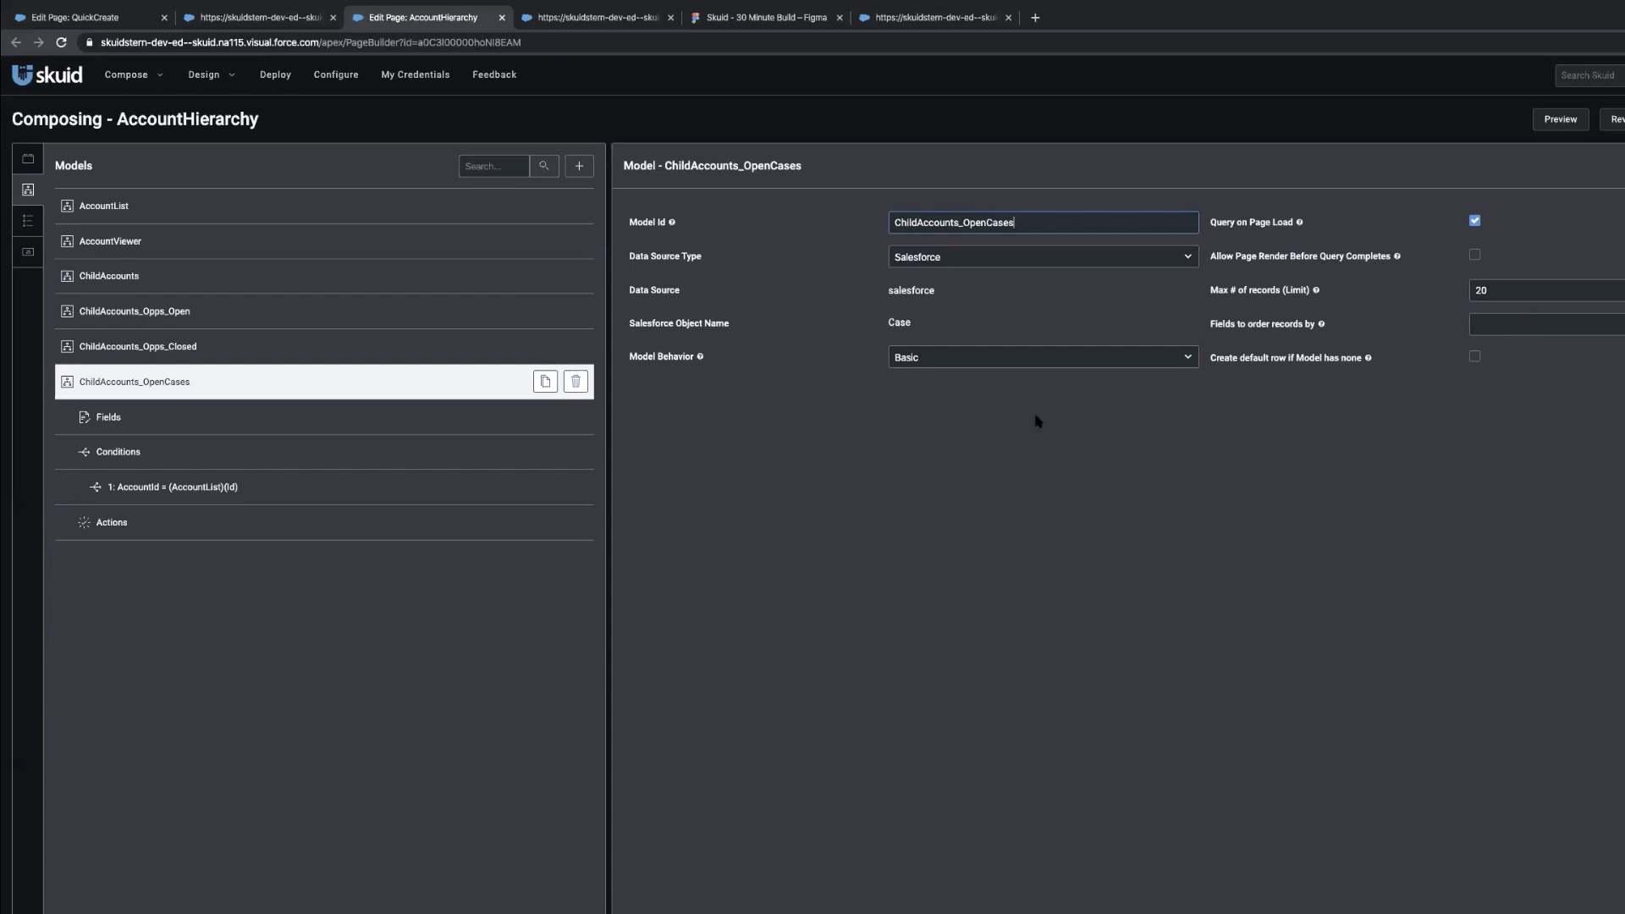
Change the ChildAccounts_OpenCases AccountId condition to use the "in" operator with ChildAccounts as its source model
{"action": "left_click", "coordinate": [245, 486]}
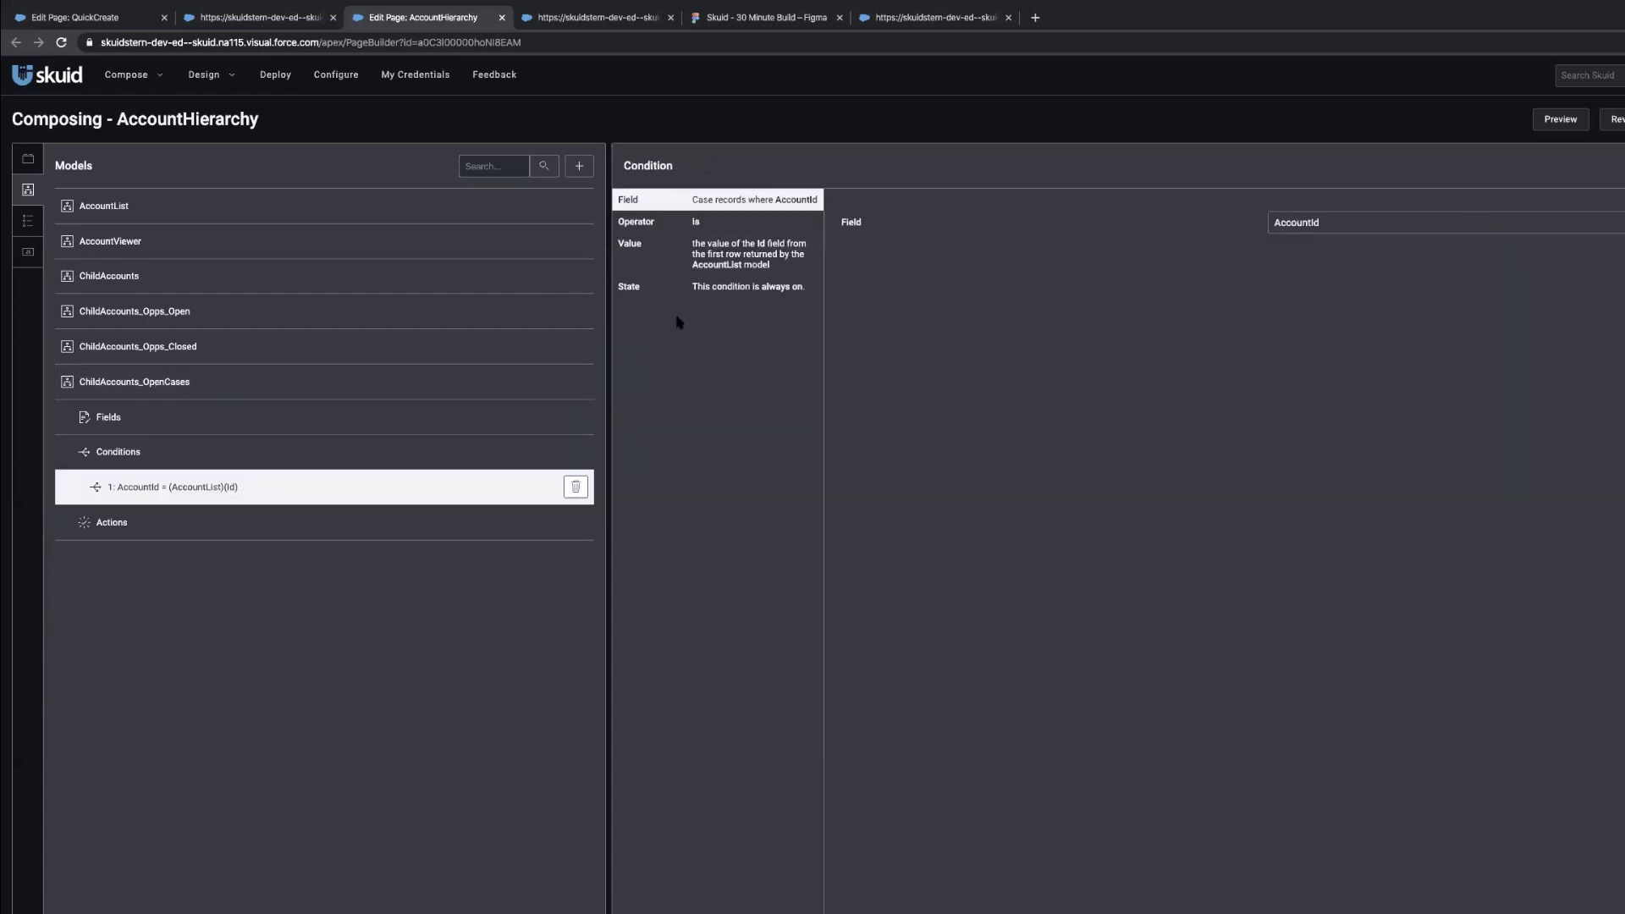
{"action": "left_click", "coordinate": [751, 262]}
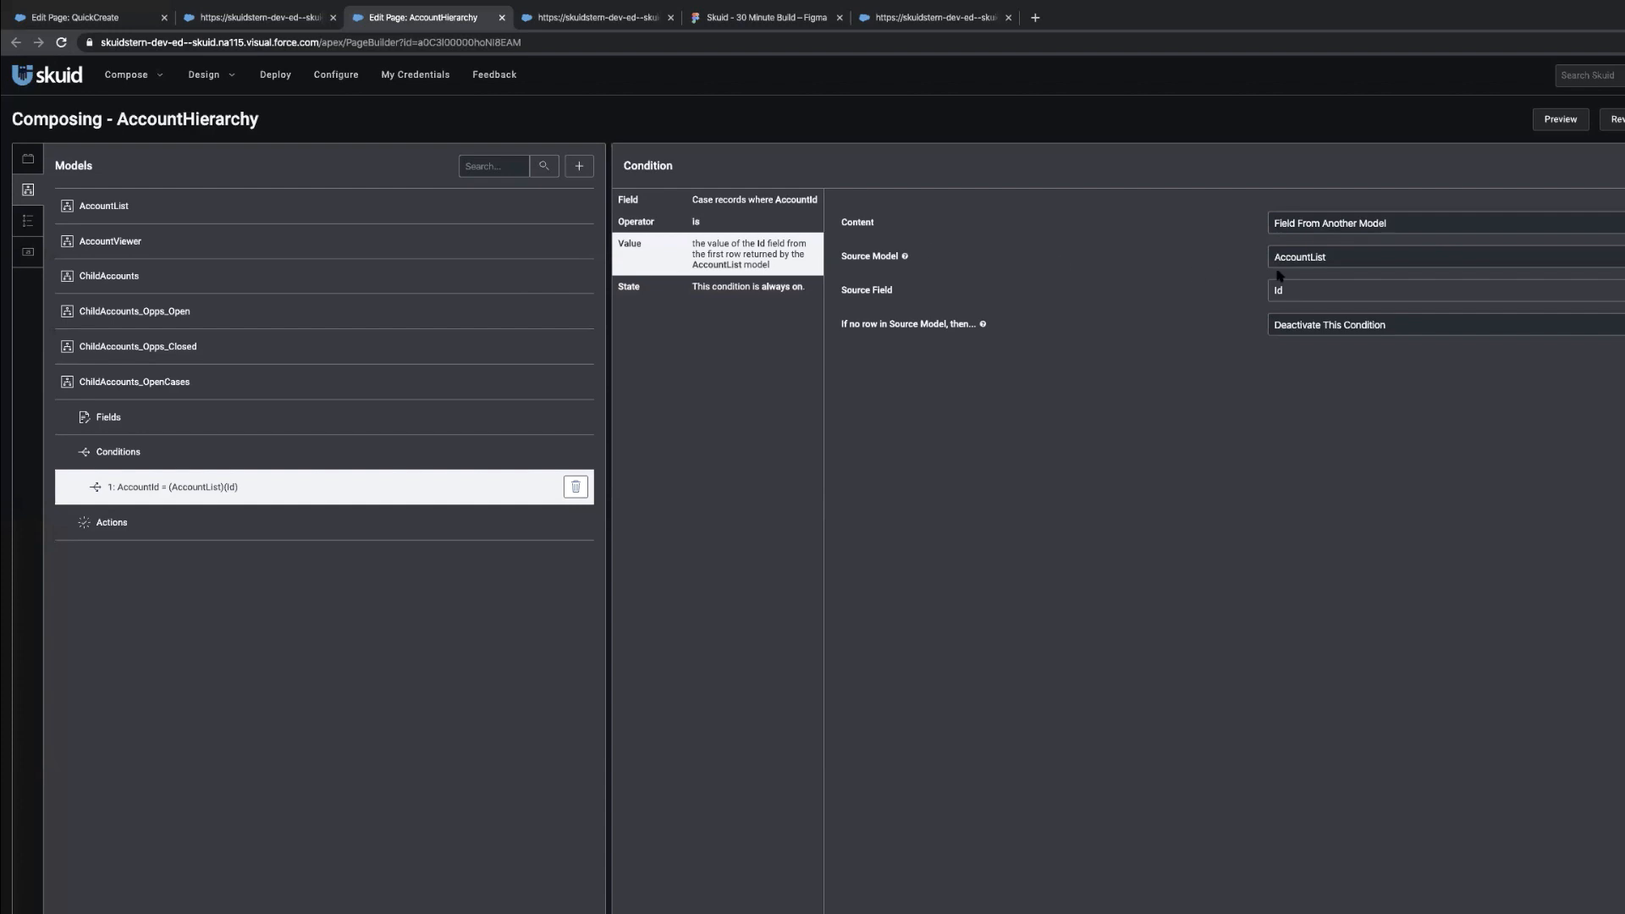
{"action": "left_click", "coordinate": [780, 229]}
{"action": "left_click", "coordinate": [1432, 229]}
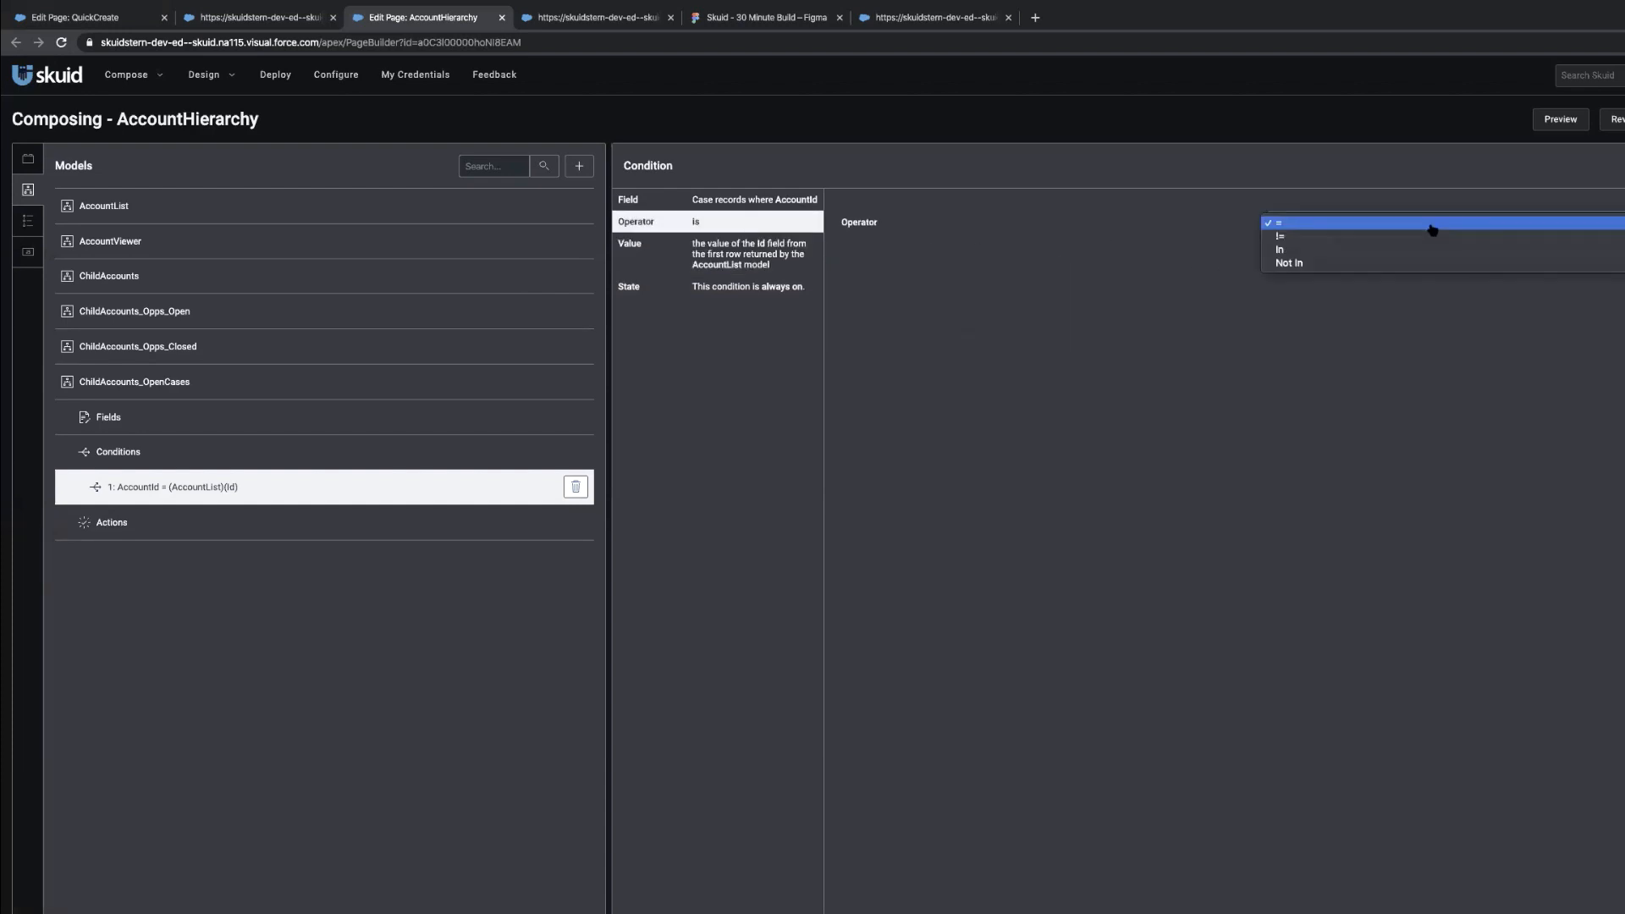
{"action": "left_click", "coordinate": [1382, 250]}
{"action": "left_click", "coordinate": [767, 261]}
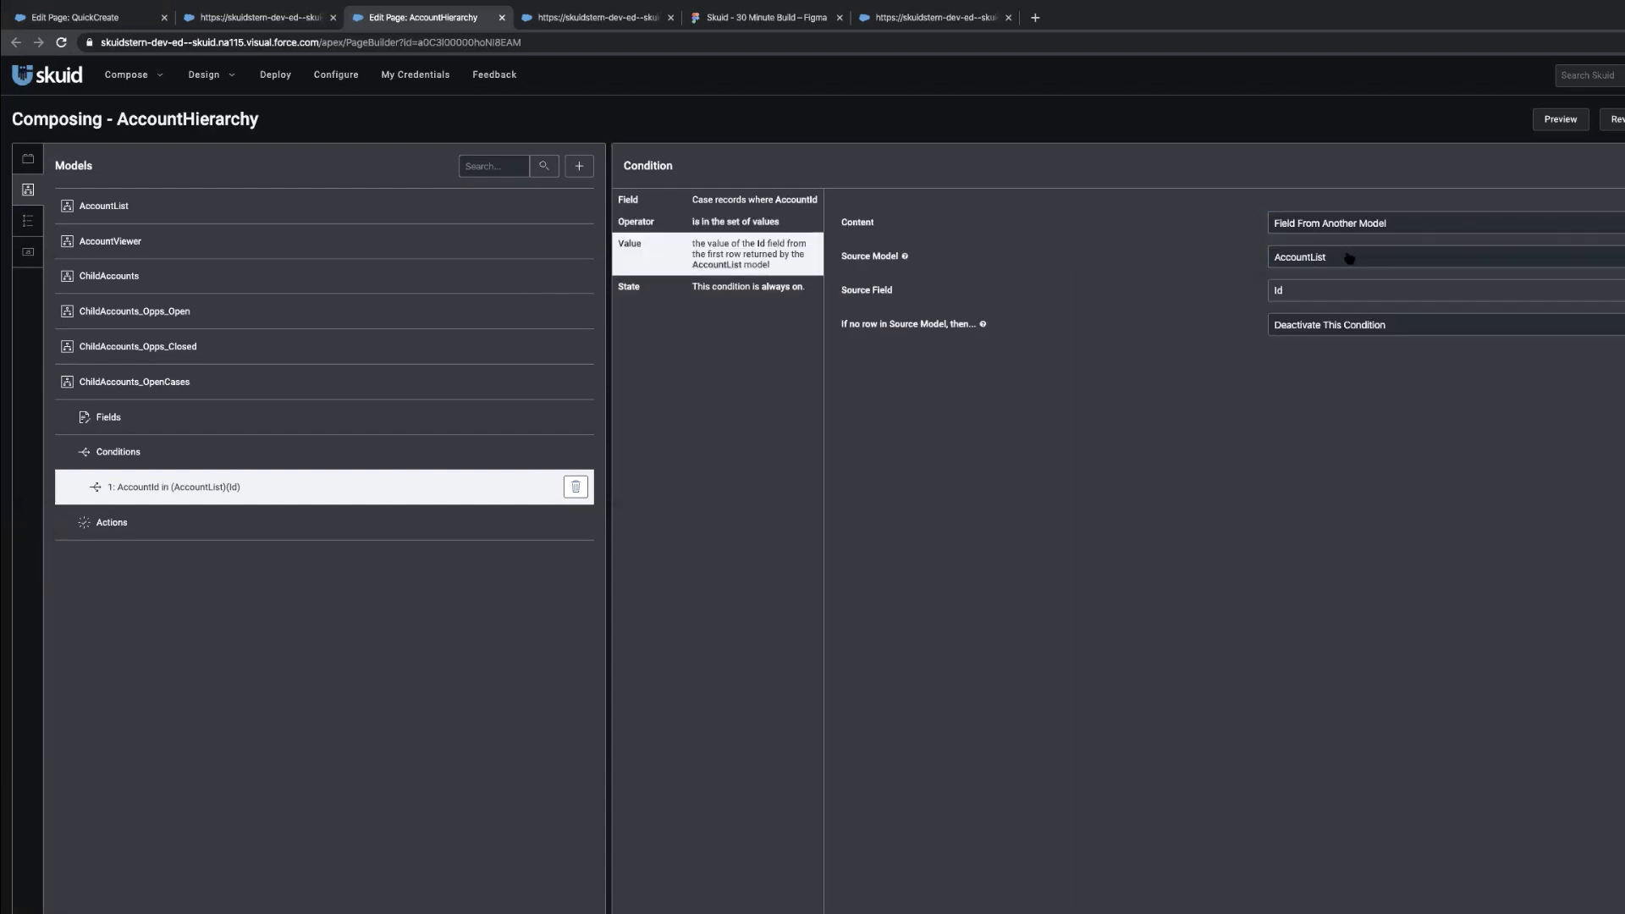
{"action": "left_click", "coordinate": [1351, 257]}
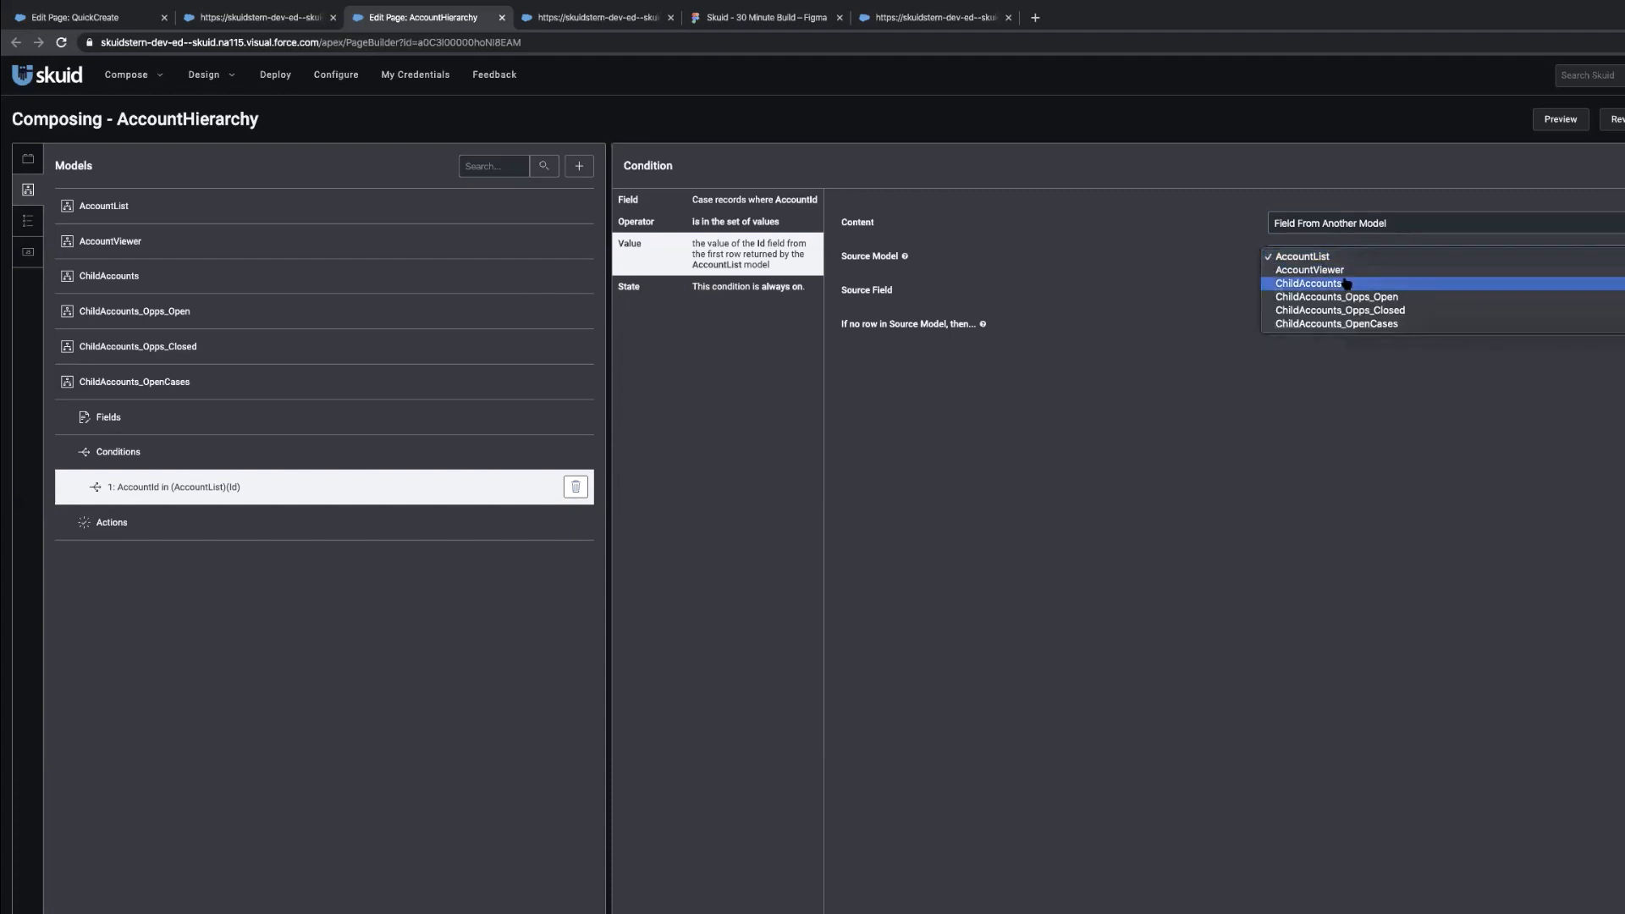
{"action": "left_click", "coordinate": [1347, 283]}
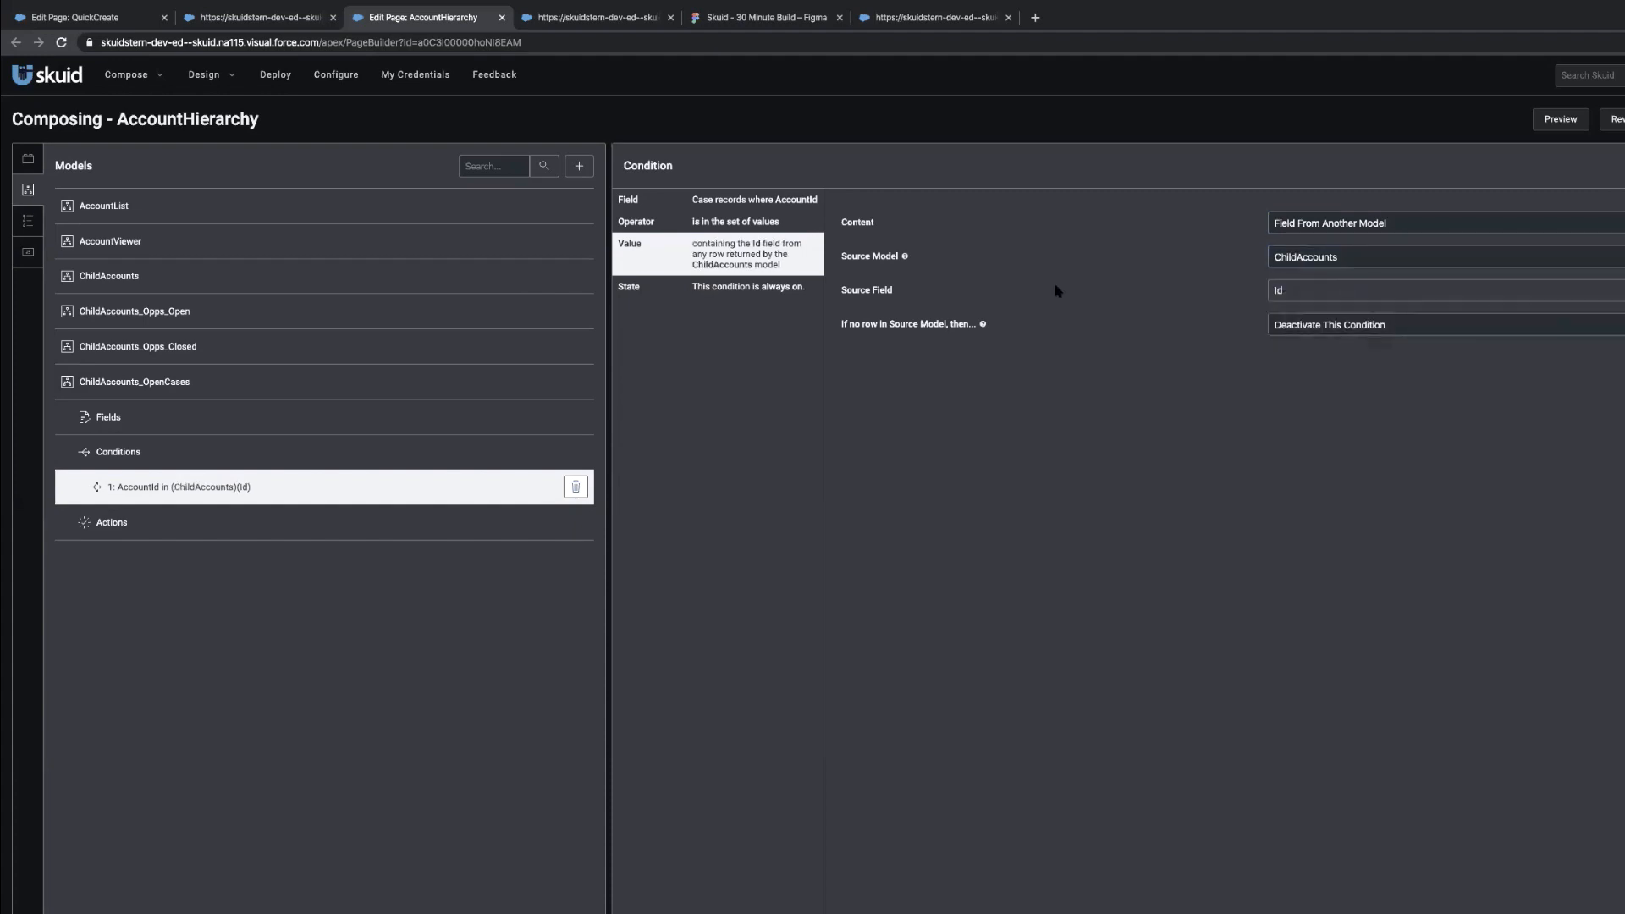
Add a condition to ChildAccounts_OpenCases where Status != Closed, and save the page
{"action": "left_click", "coordinate": [244, 391]}
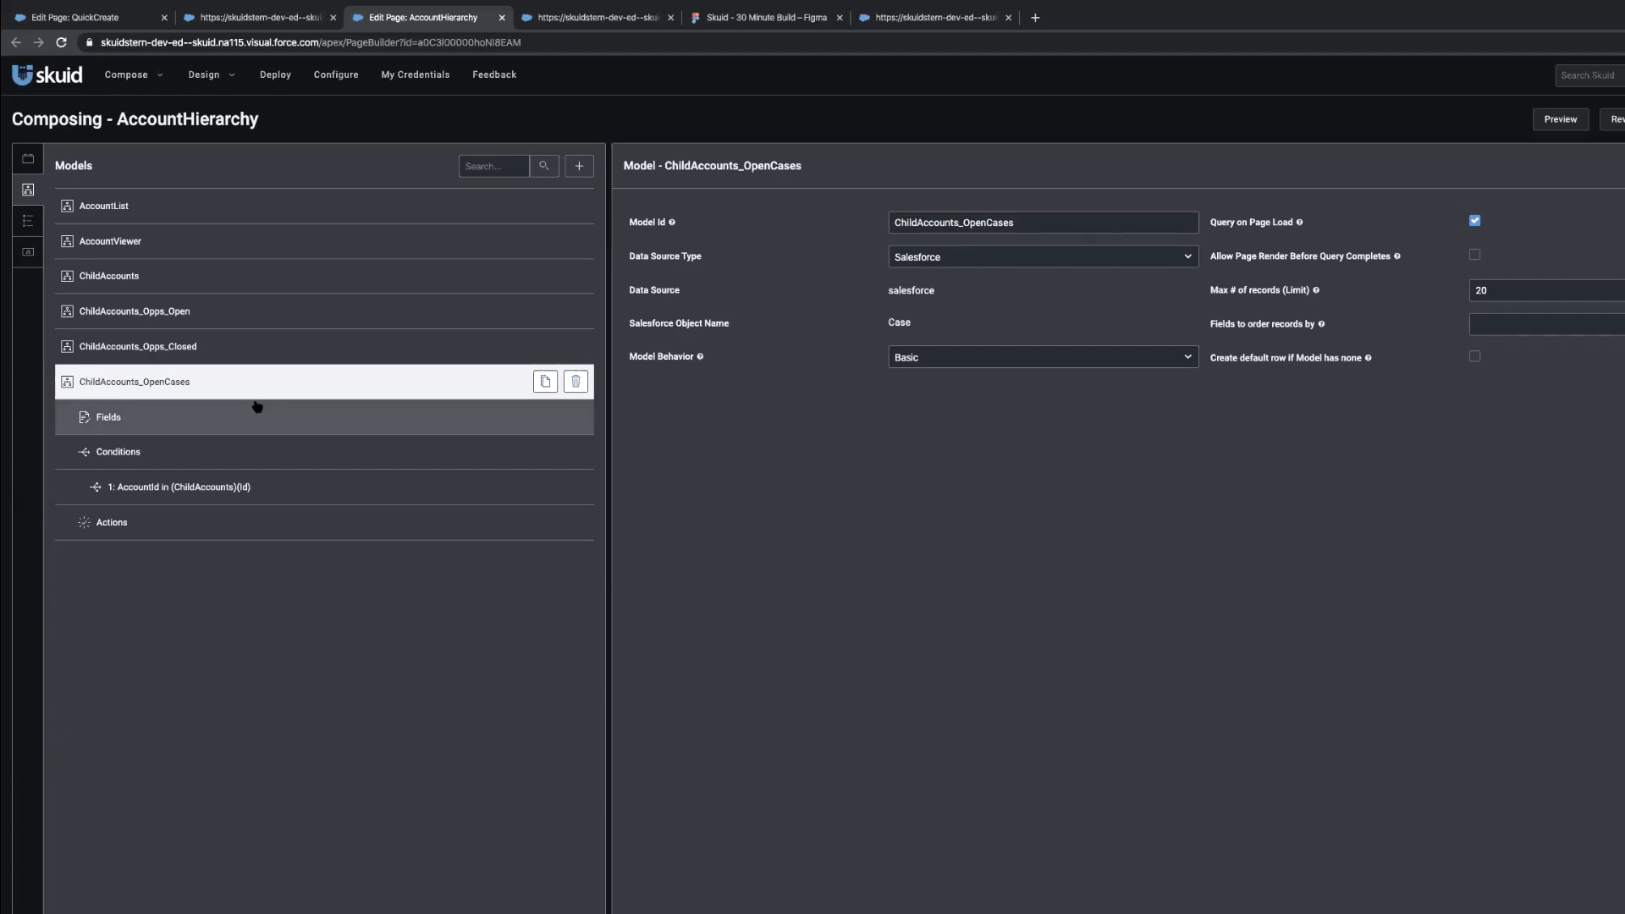
{"action": "left_click", "coordinate": [256, 456]}
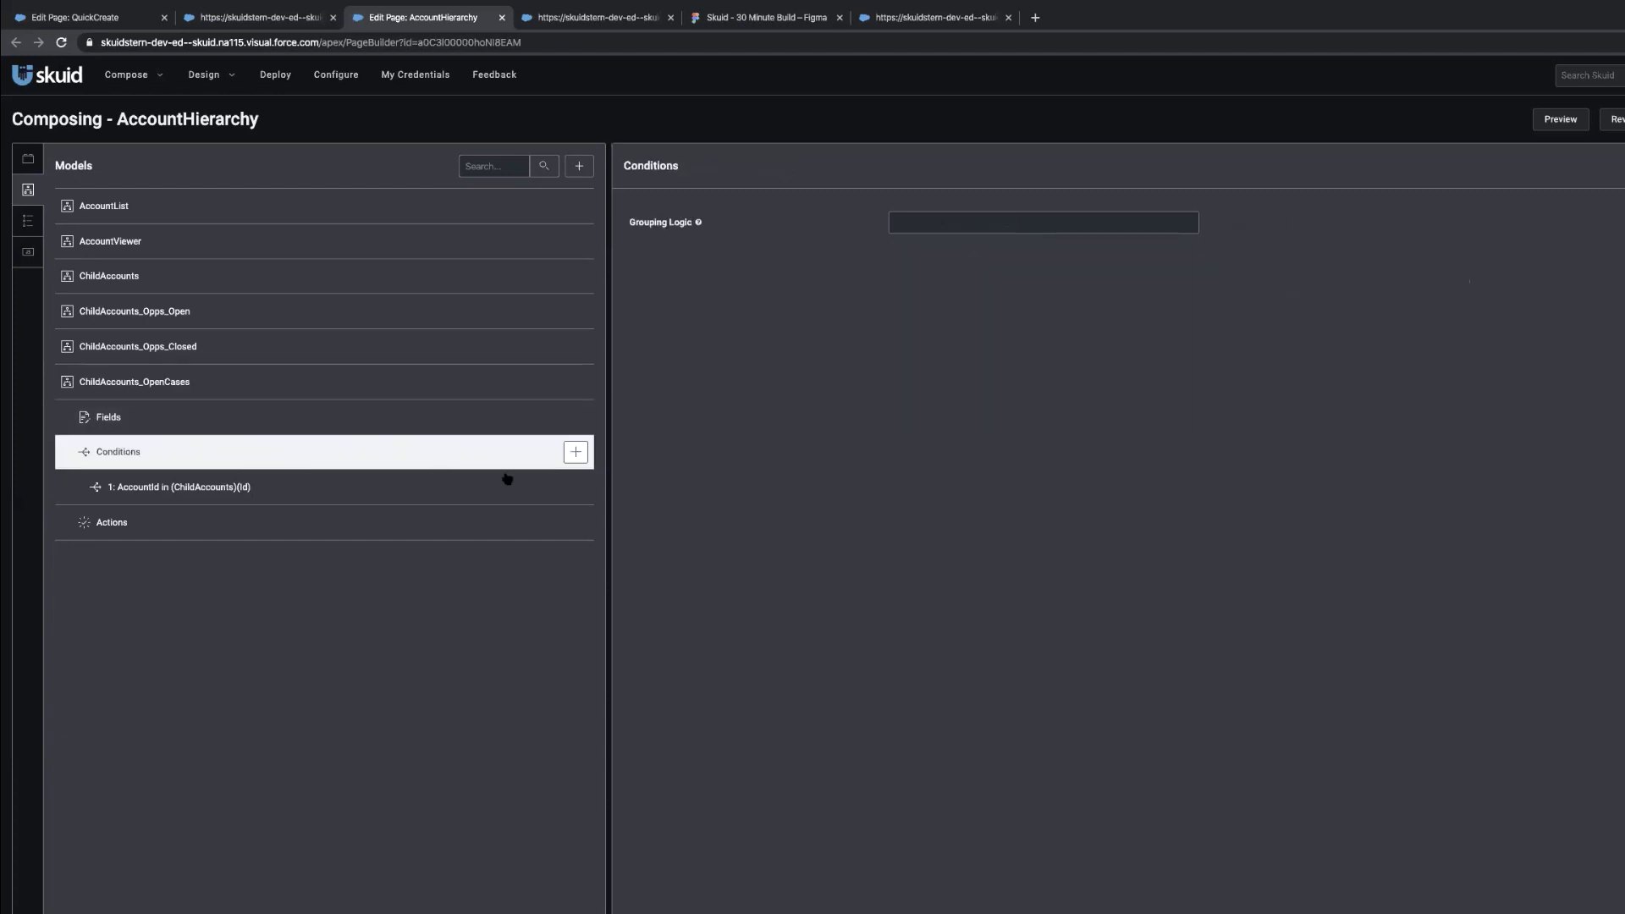
{"action": "left_click", "coordinate": [576, 452]}
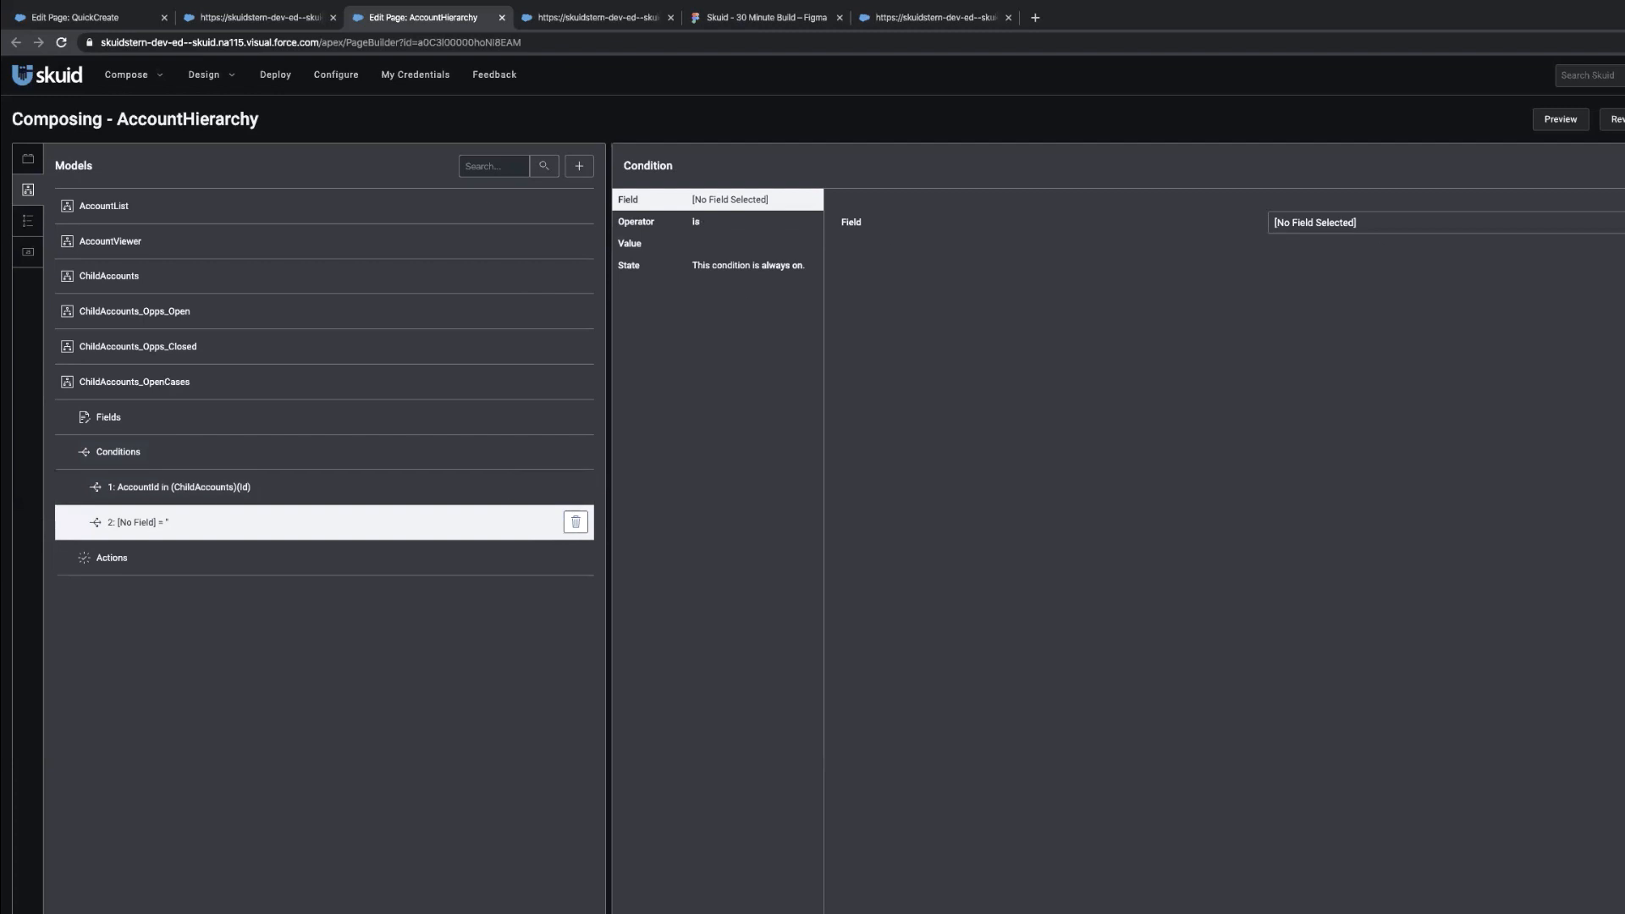
{"action": "type", "text": "stat"}
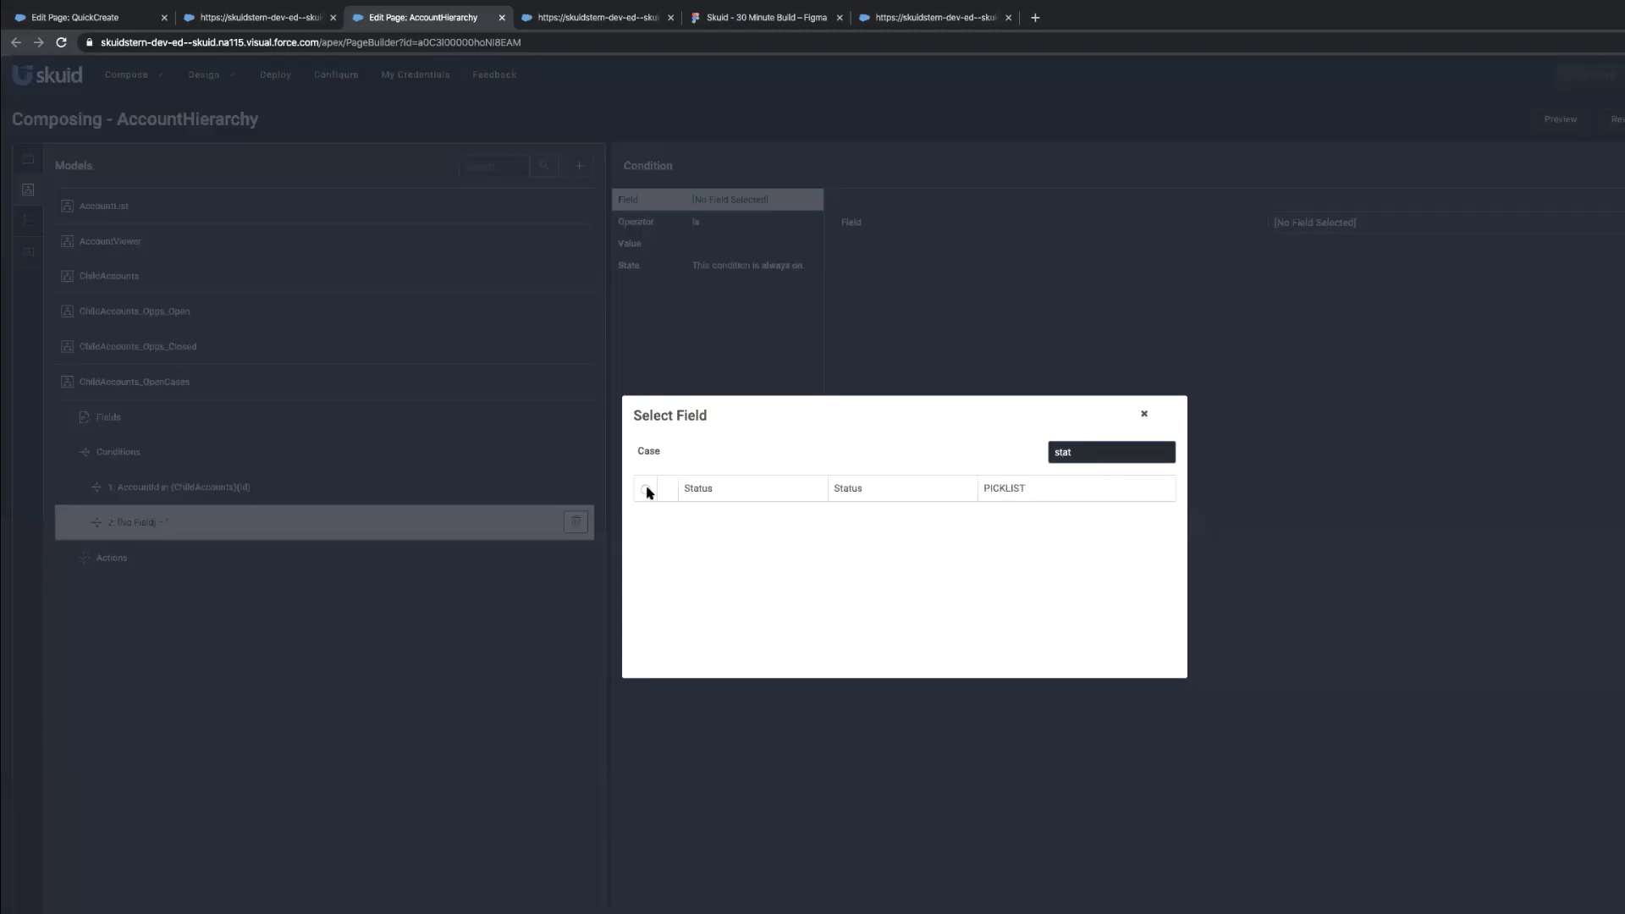
{"action": "left_click", "coordinate": [644, 490]}
{"action": "left_click", "coordinate": [725, 247]}
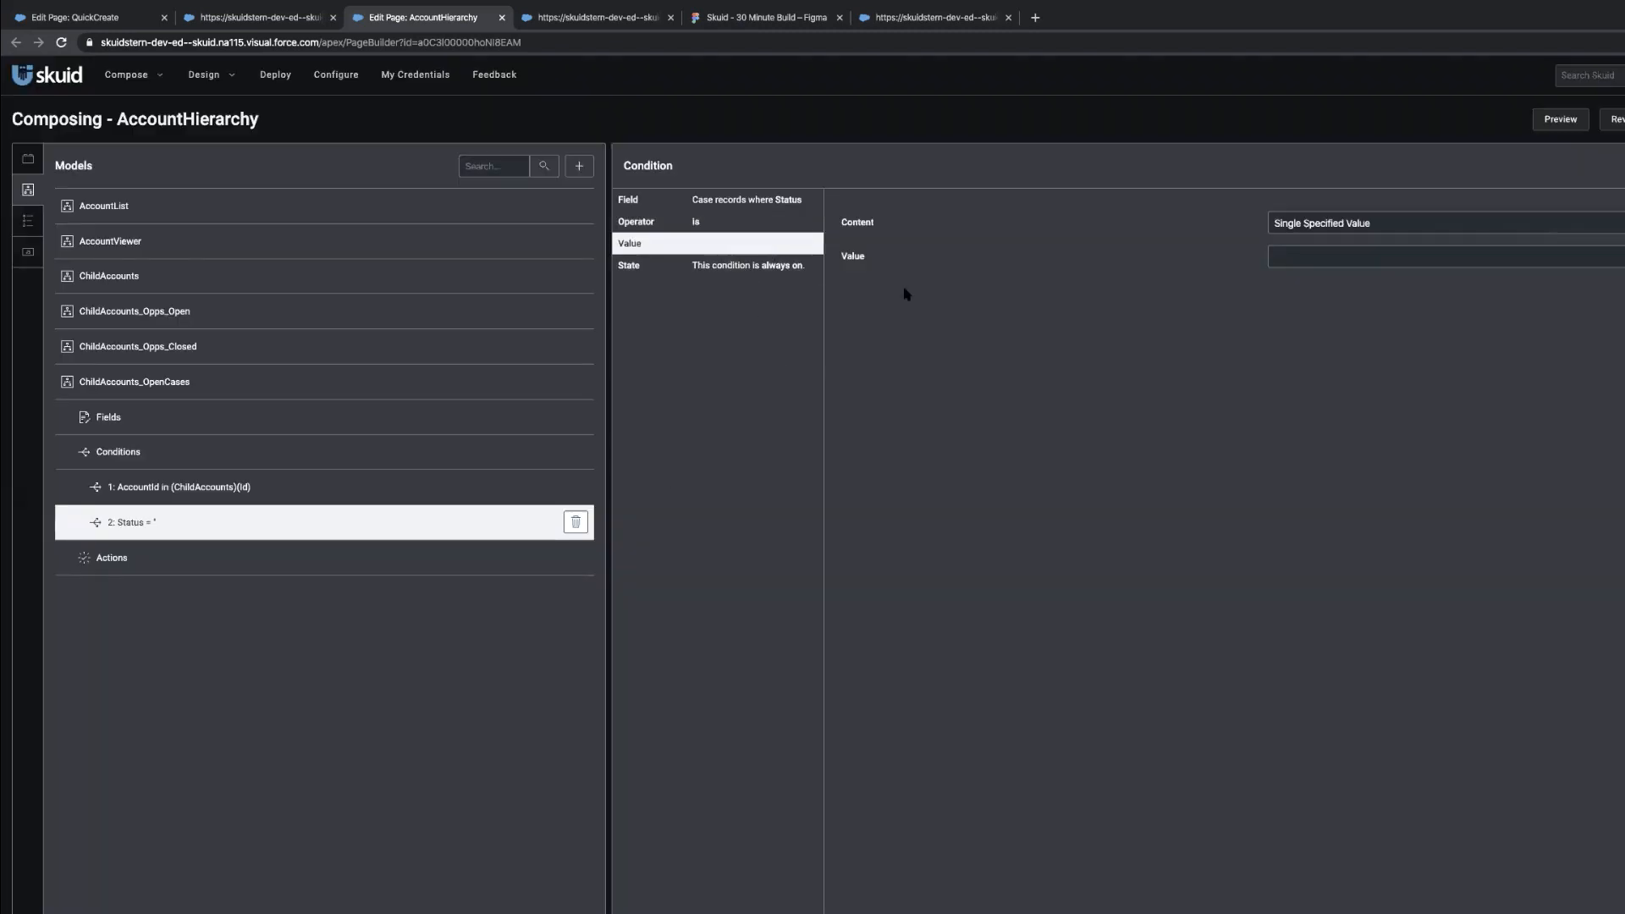
{"action": "left_click", "coordinate": [777, 225]}
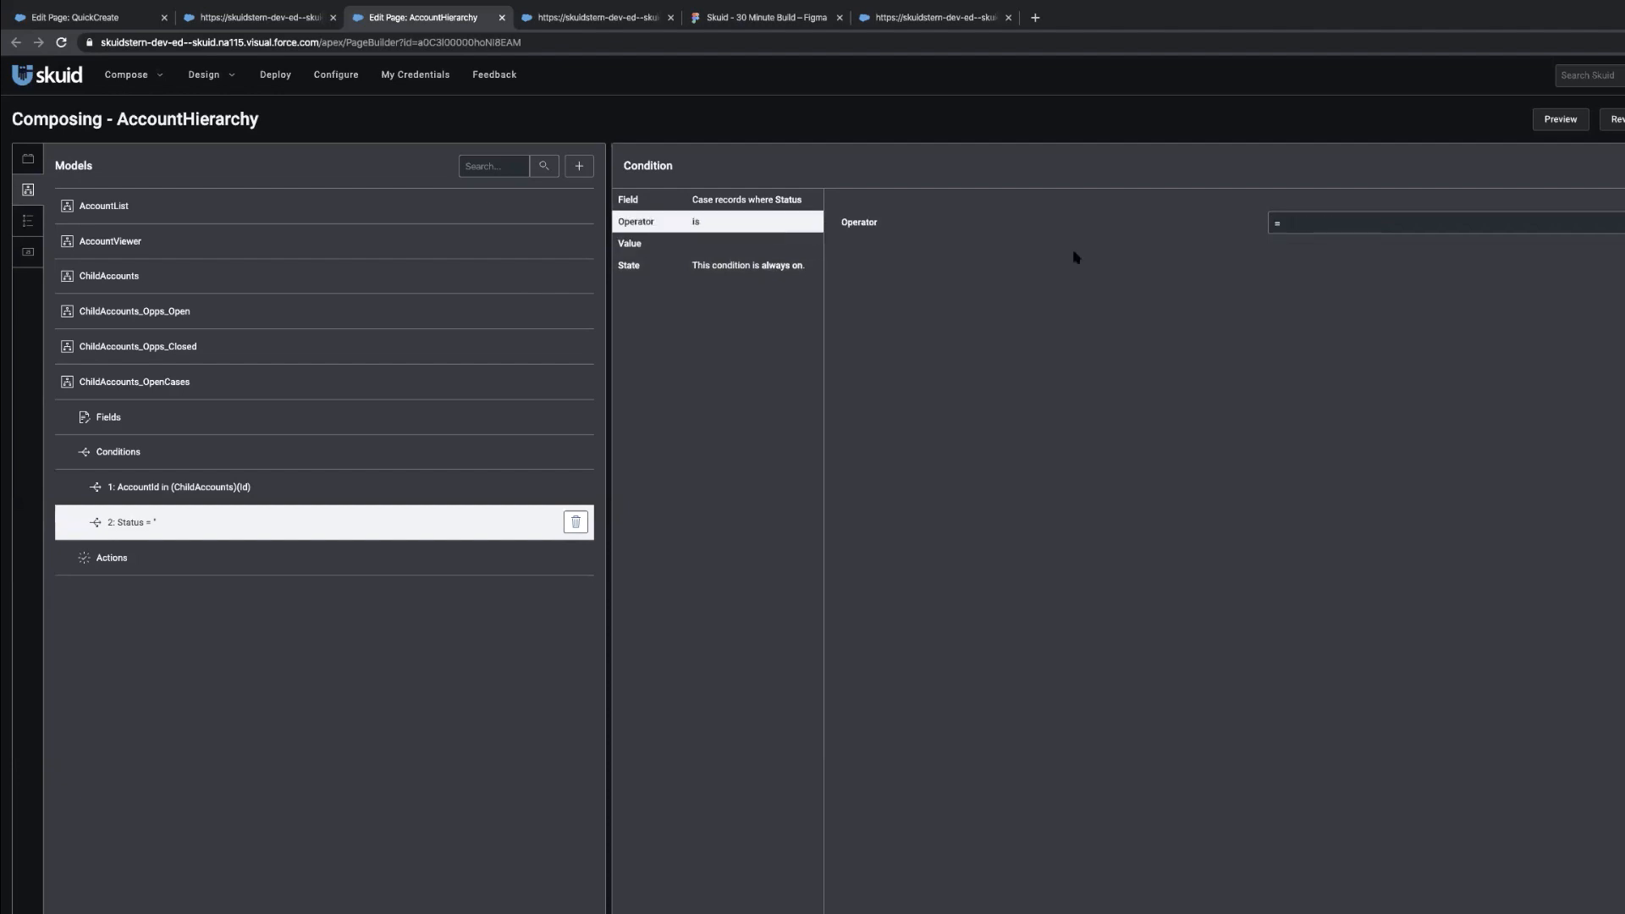
{"action": "left_click", "coordinate": [1344, 226]}
{"action": "left_click", "coordinate": [1296, 237]}
{"action": "left_click", "coordinate": [772, 243]}
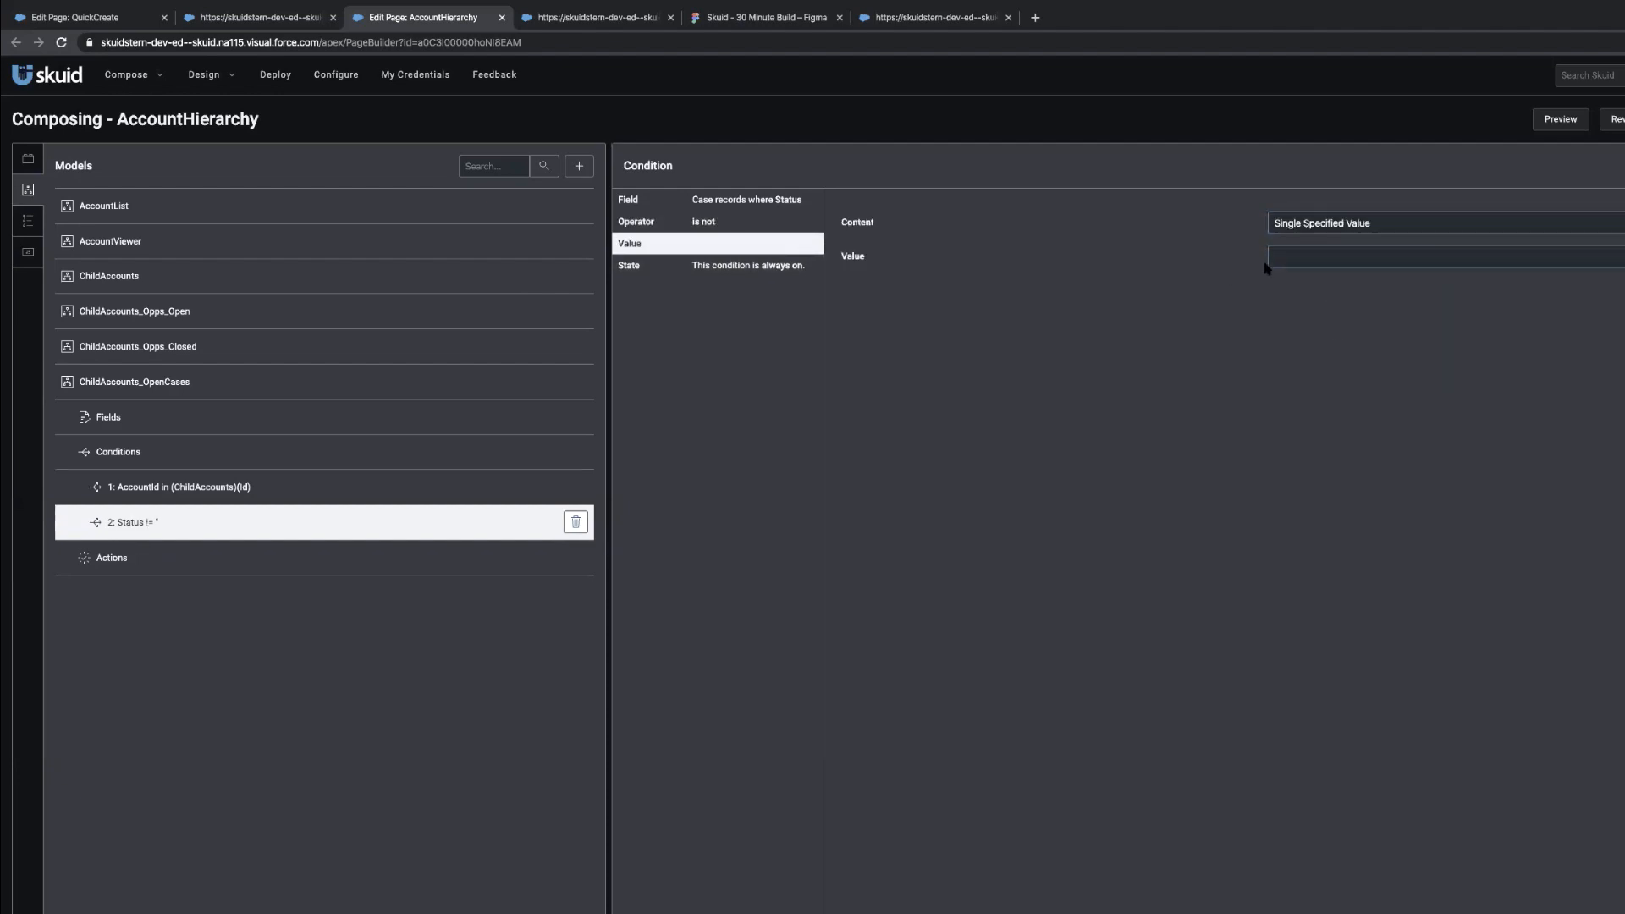
{"action": "type", "text": "Closed"}
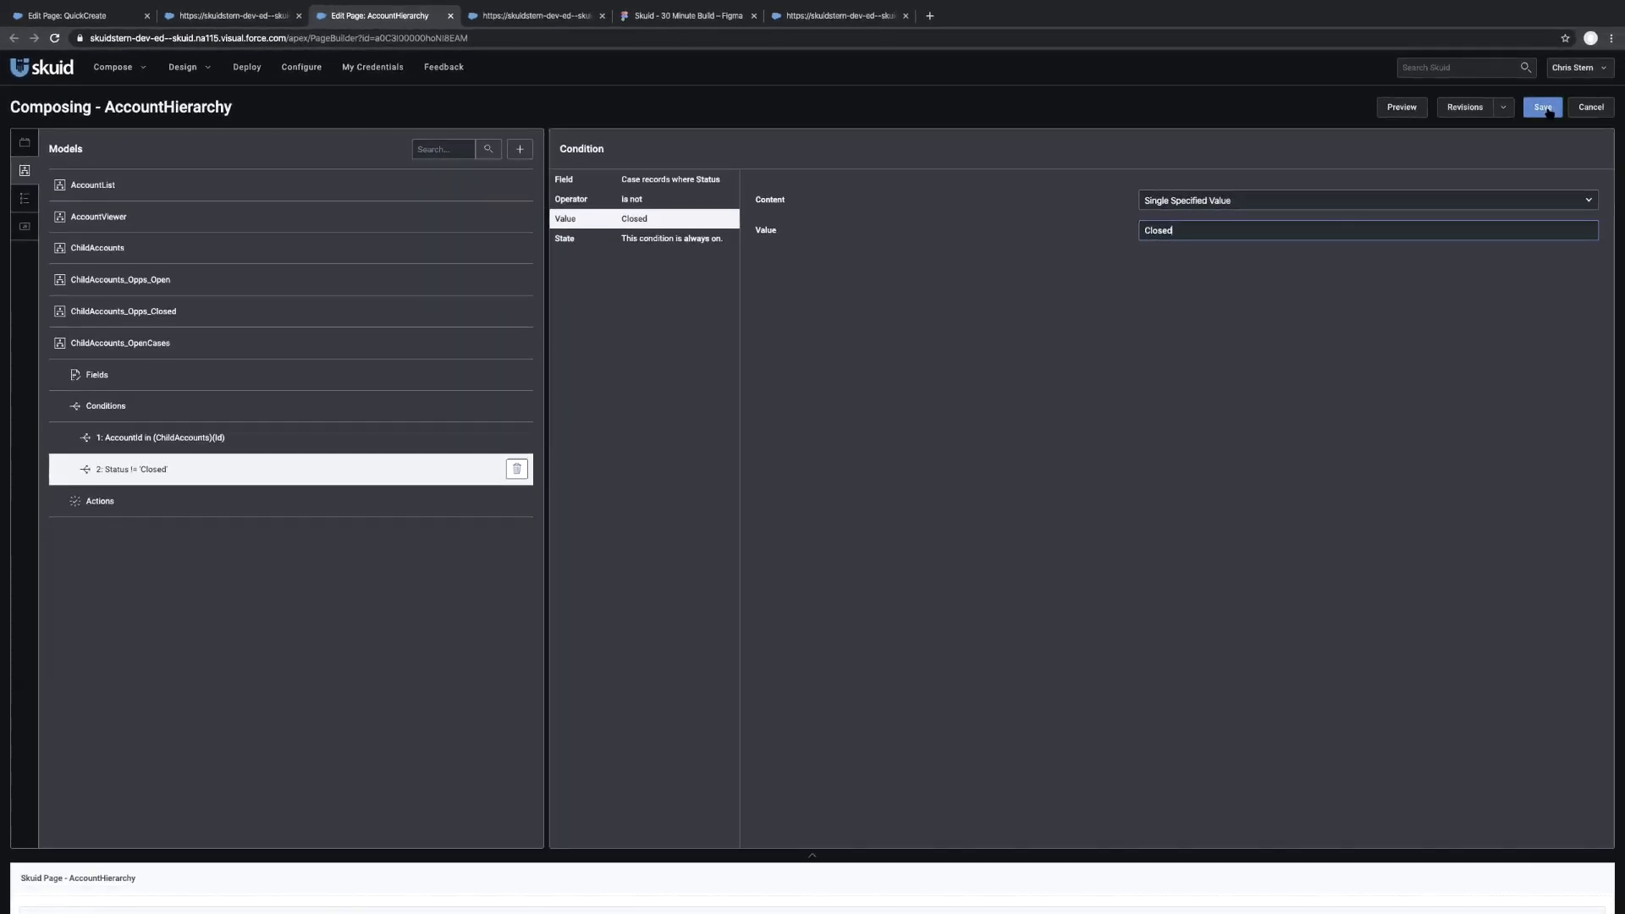
{"action": "left_click", "coordinate": [1546, 108]}
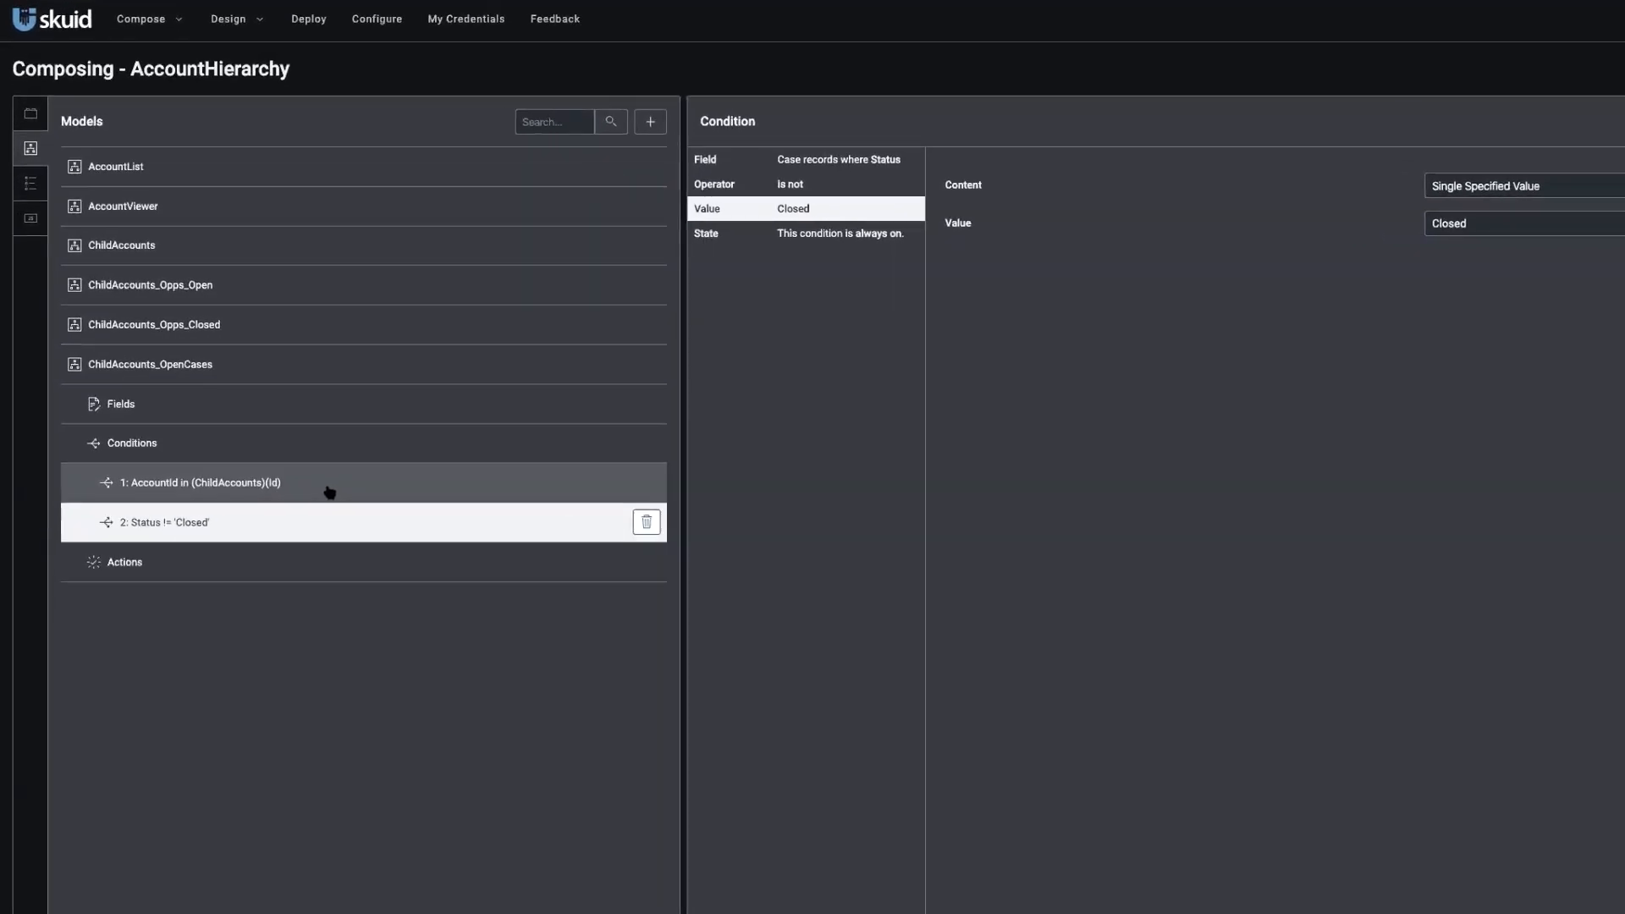
Duplicate the ChildAccounts_OpenCases model and rename the copy ChildAccounts_NewCase
{"action": "left_click", "coordinate": [280, 371]}
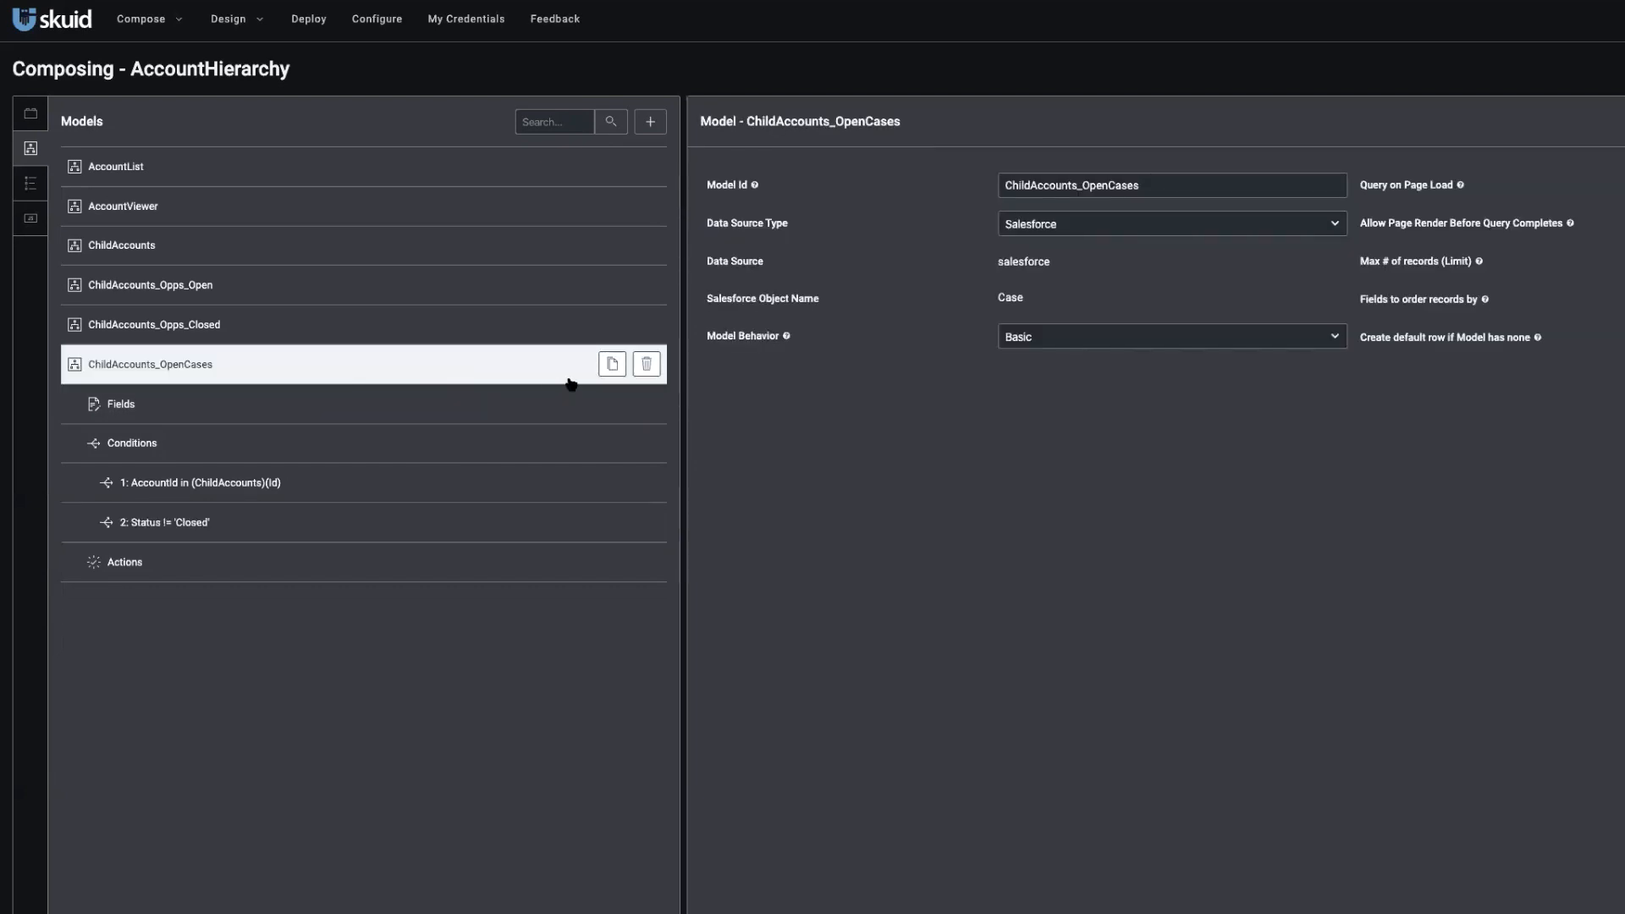
{"action": "left_click", "coordinate": [612, 365]}
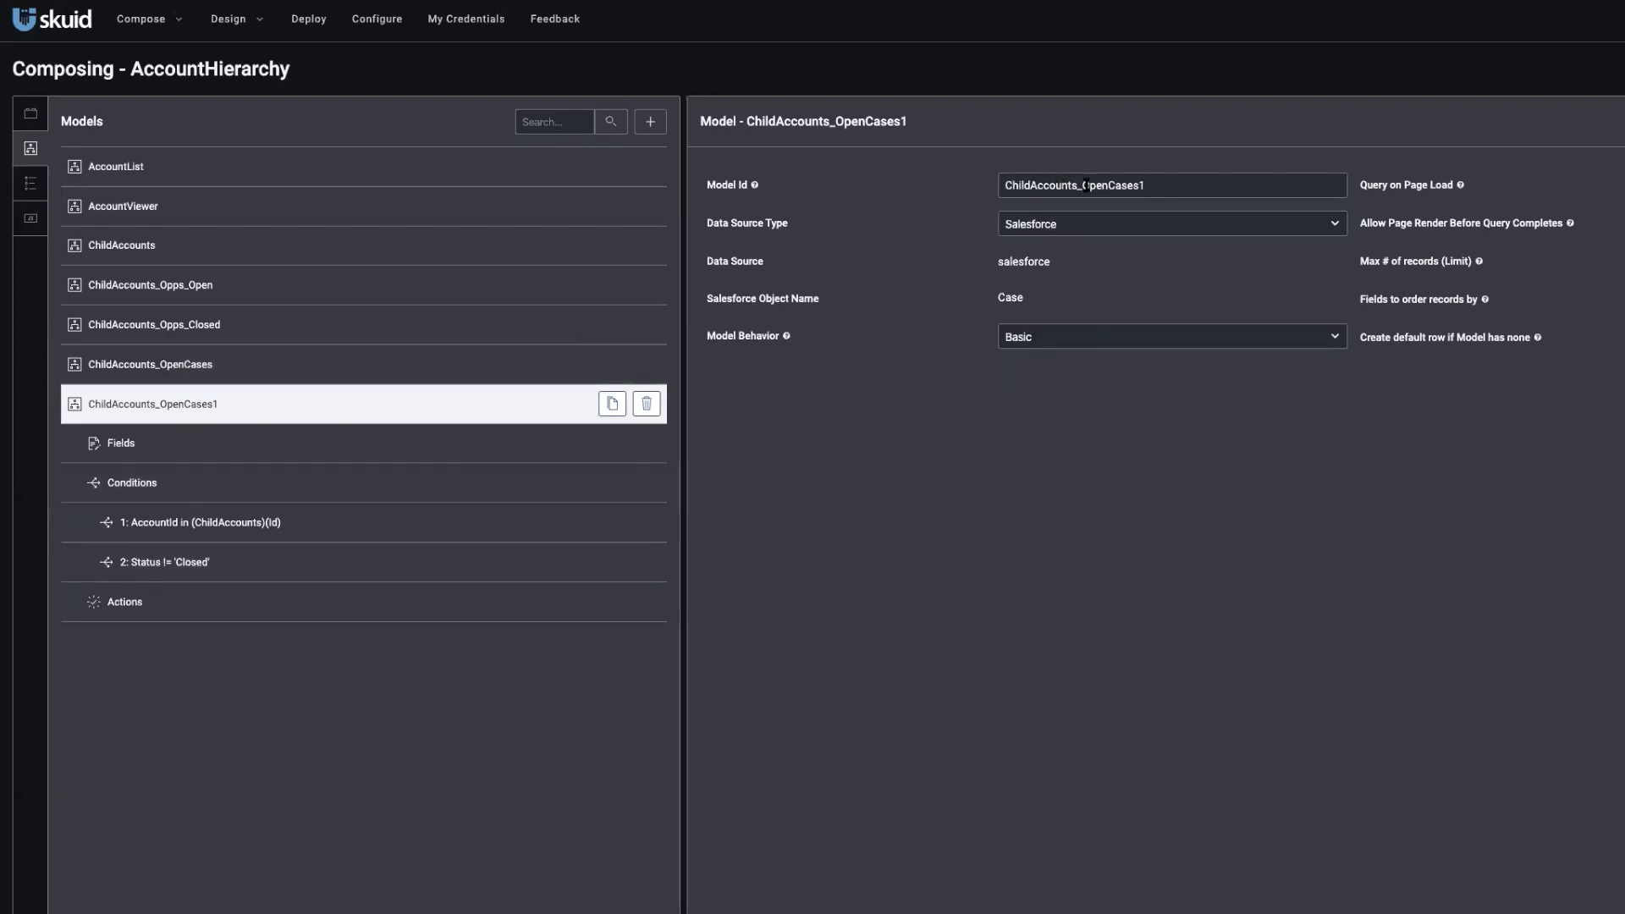
{"action": "left_click_drag", "start_coordinate": [1090, 185], "coordinate": [1193, 187]}
{"action": "key", "text": "BackSpace"}
{"action": "key", "text": "BackSpace"}
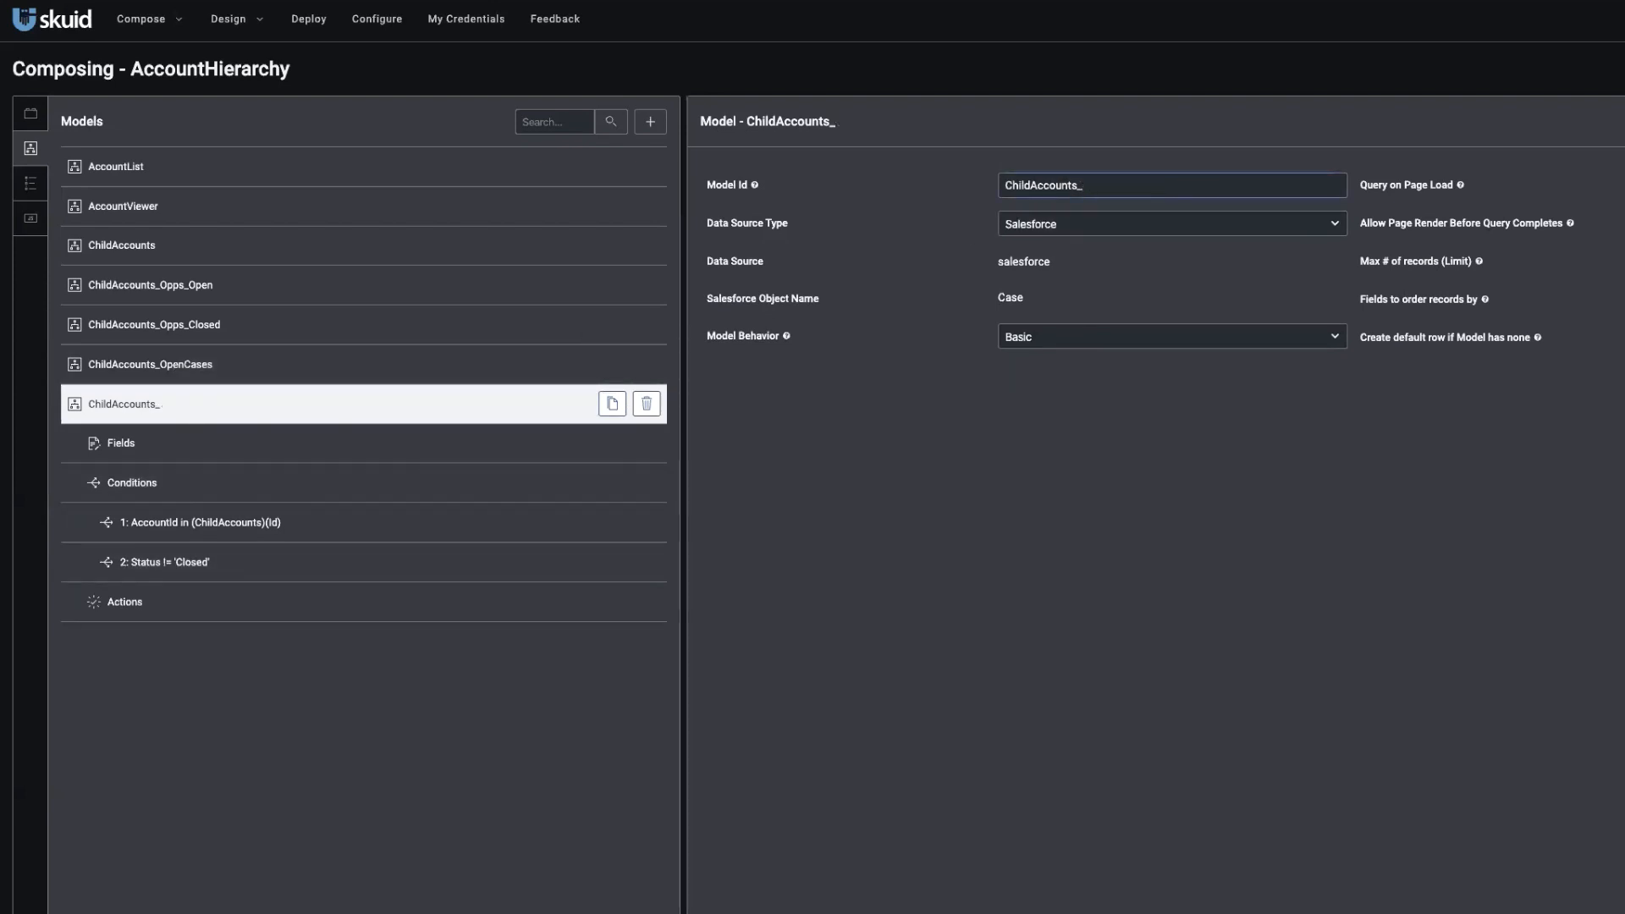
{"action": "type", "text": "NewCase"}
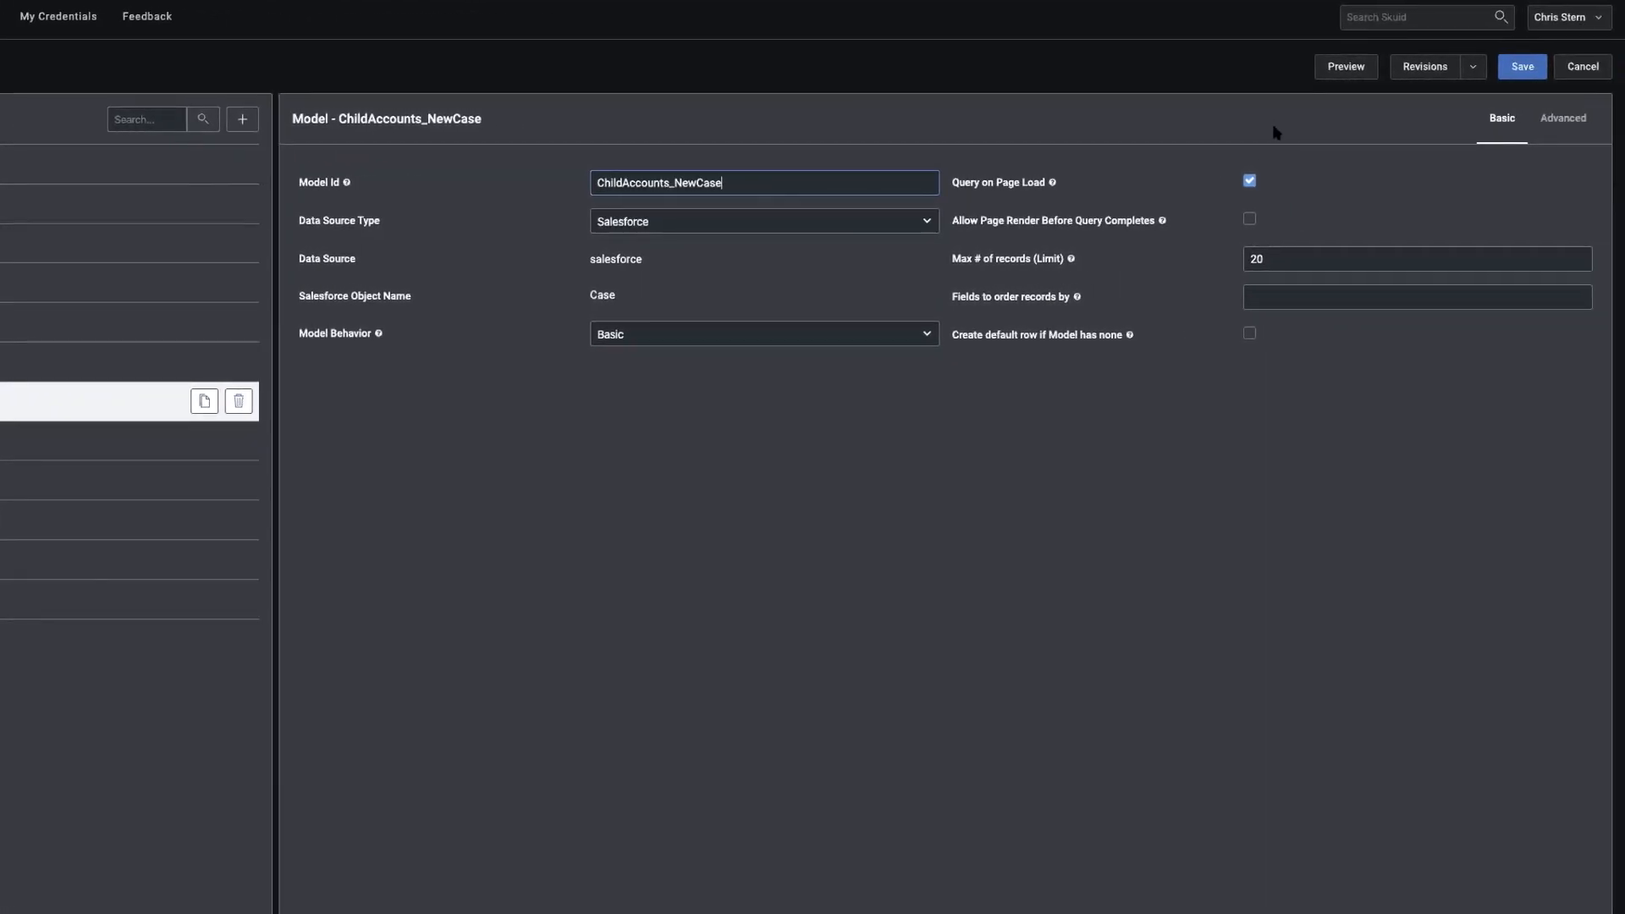
Turn off Query on Page Load for ChildAccounts_NewCase and limit its maximum number of records to 1
{"action": "left_click", "coordinate": [1250, 182]}
{"action": "left_click", "coordinate": [1282, 263]}
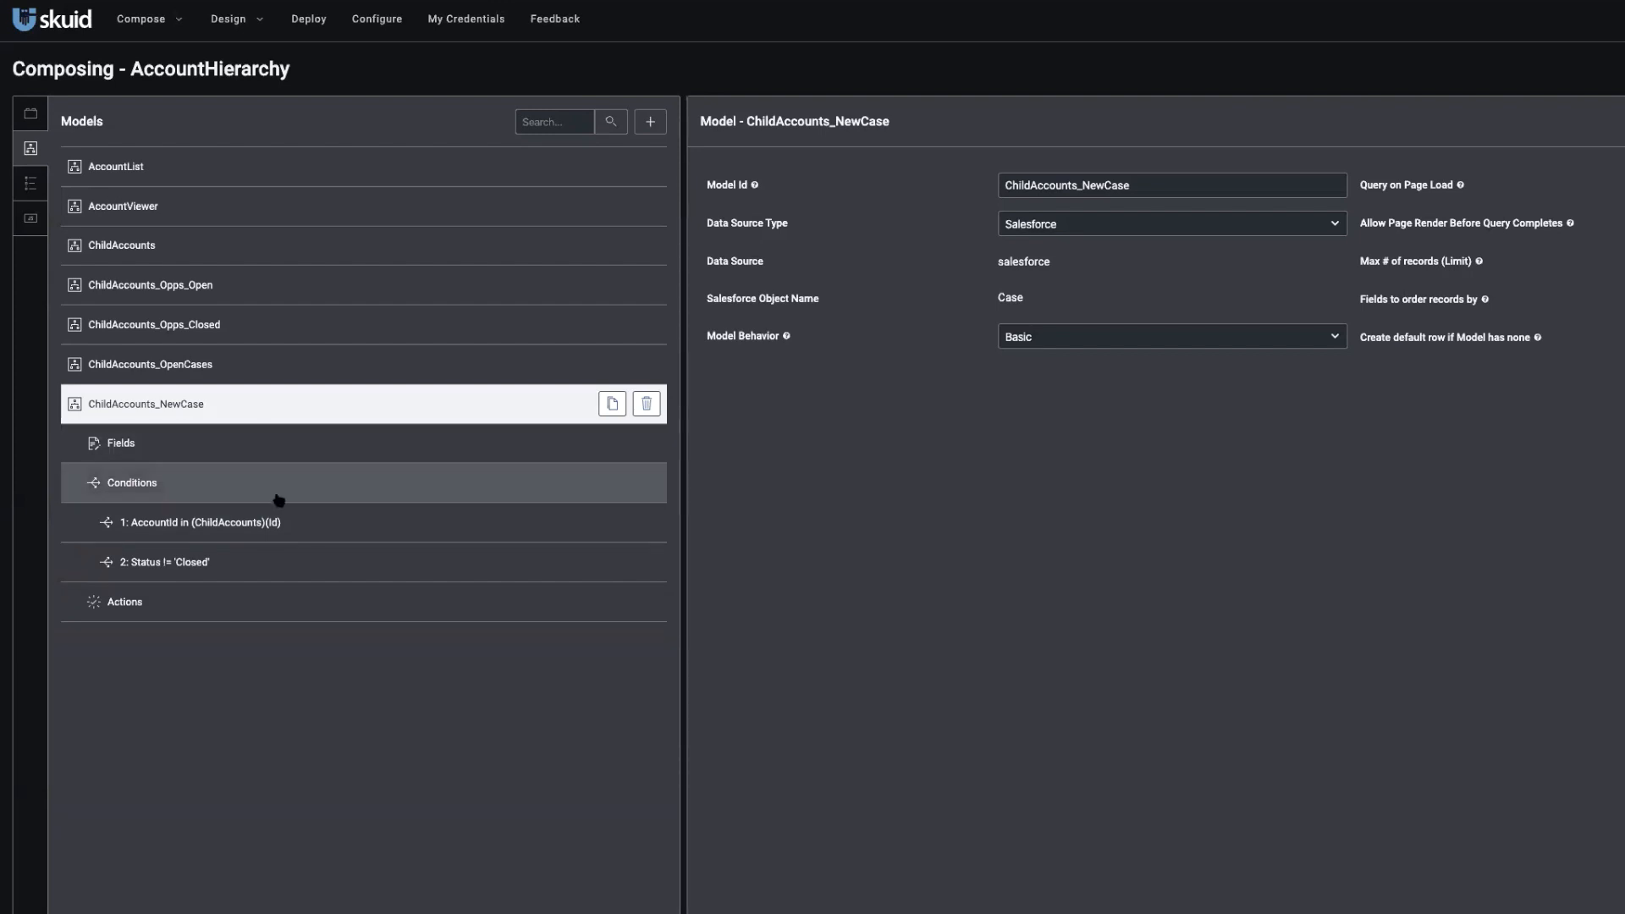
{"action": "left_click", "coordinate": [374, 531]}
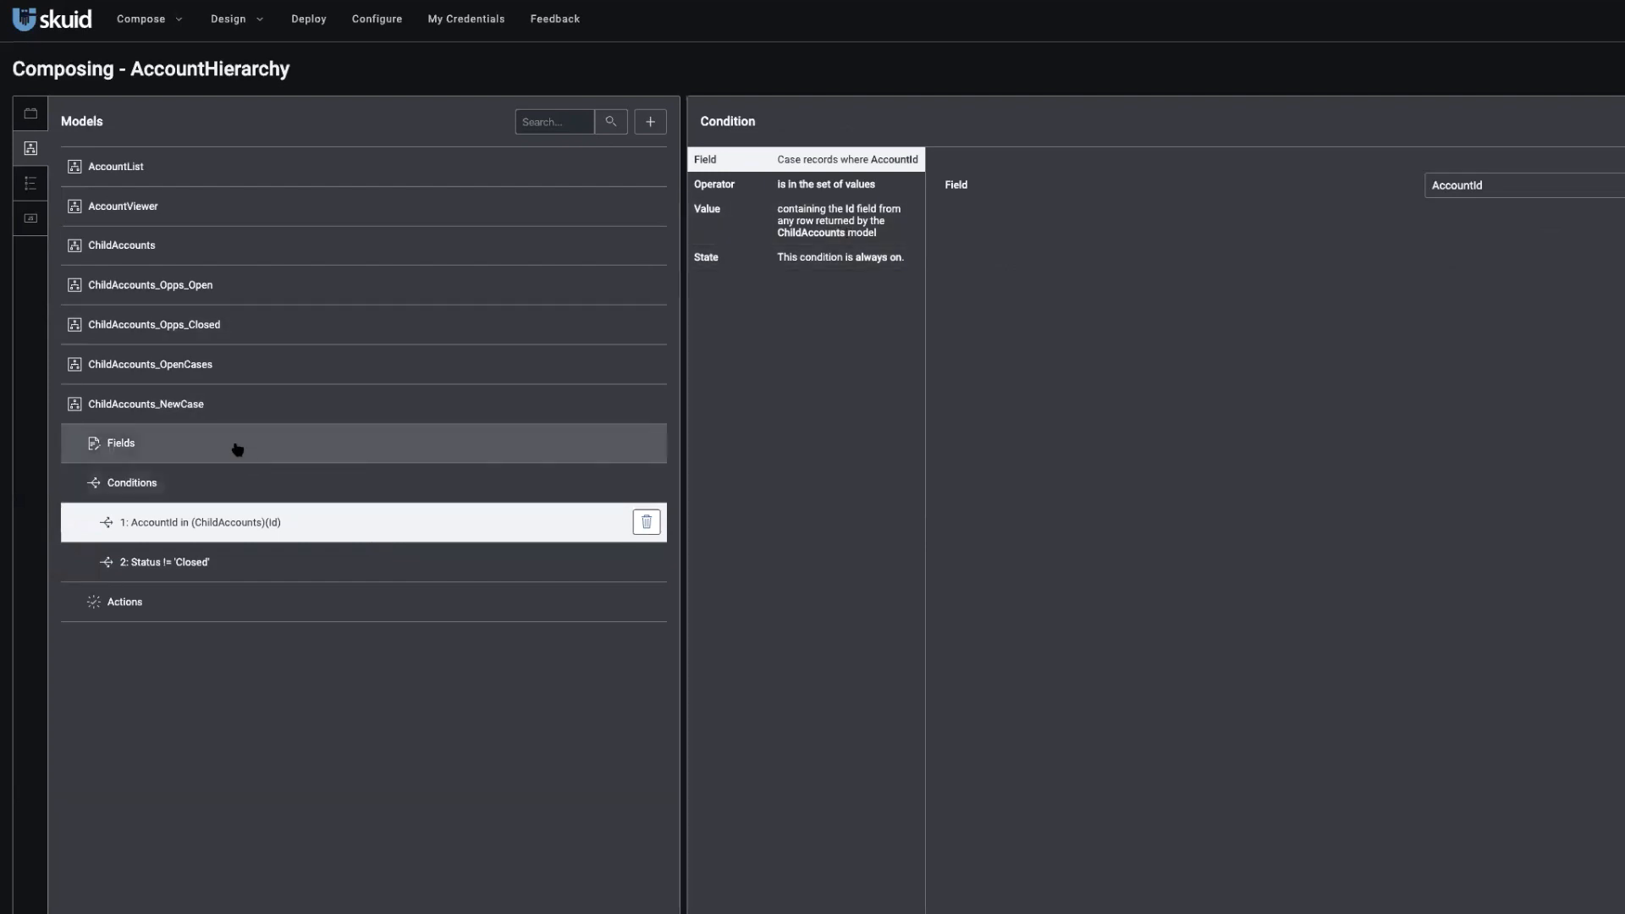
{"action": "left_click", "coordinate": [205, 415]}
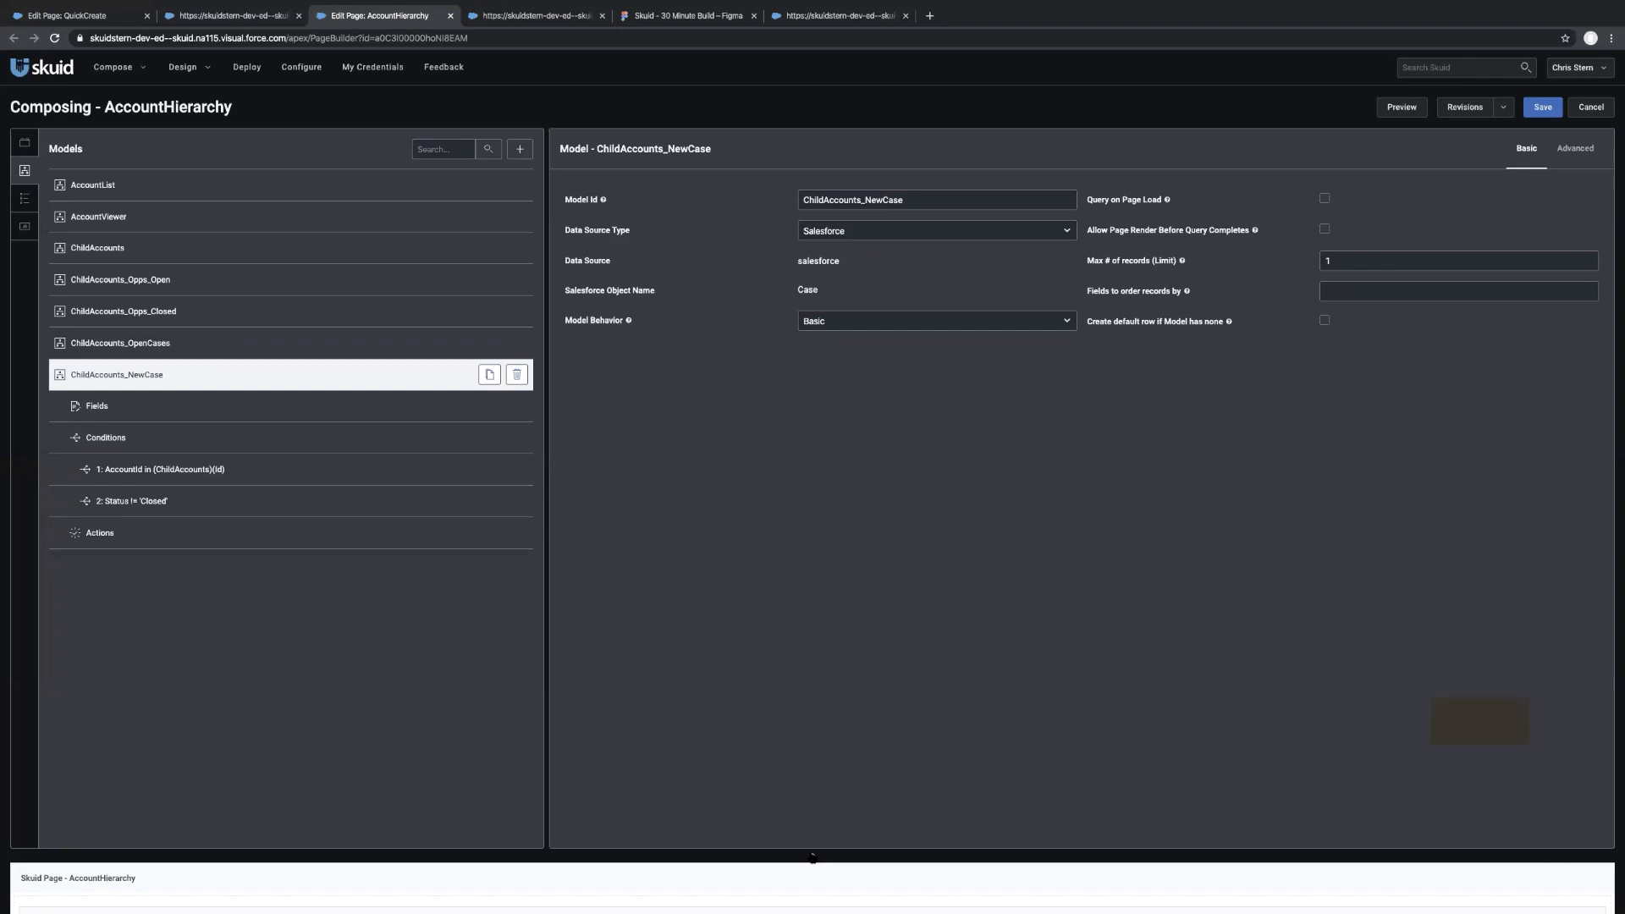
Add a Create New Row(s) action to the Add Case button, targeting the ChildAccounts_NewCase model
{"action": "left_click", "coordinate": [812, 857]}
{"action": "left_click", "coordinate": [1480, 723]}
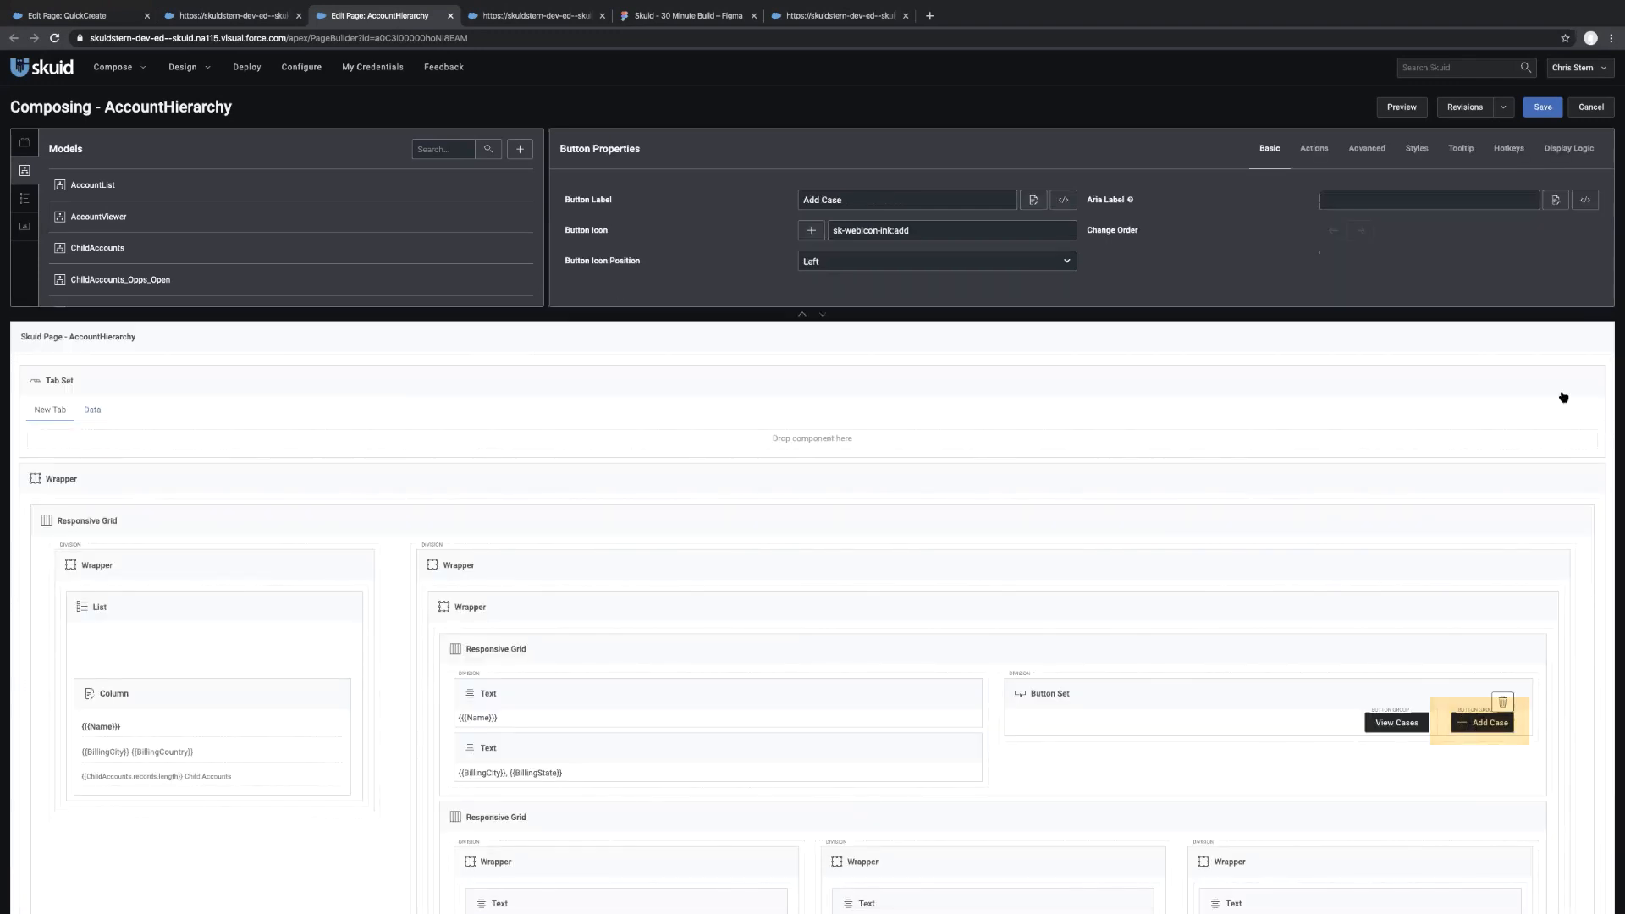
{"action": "left_click", "coordinate": [1324, 154]}
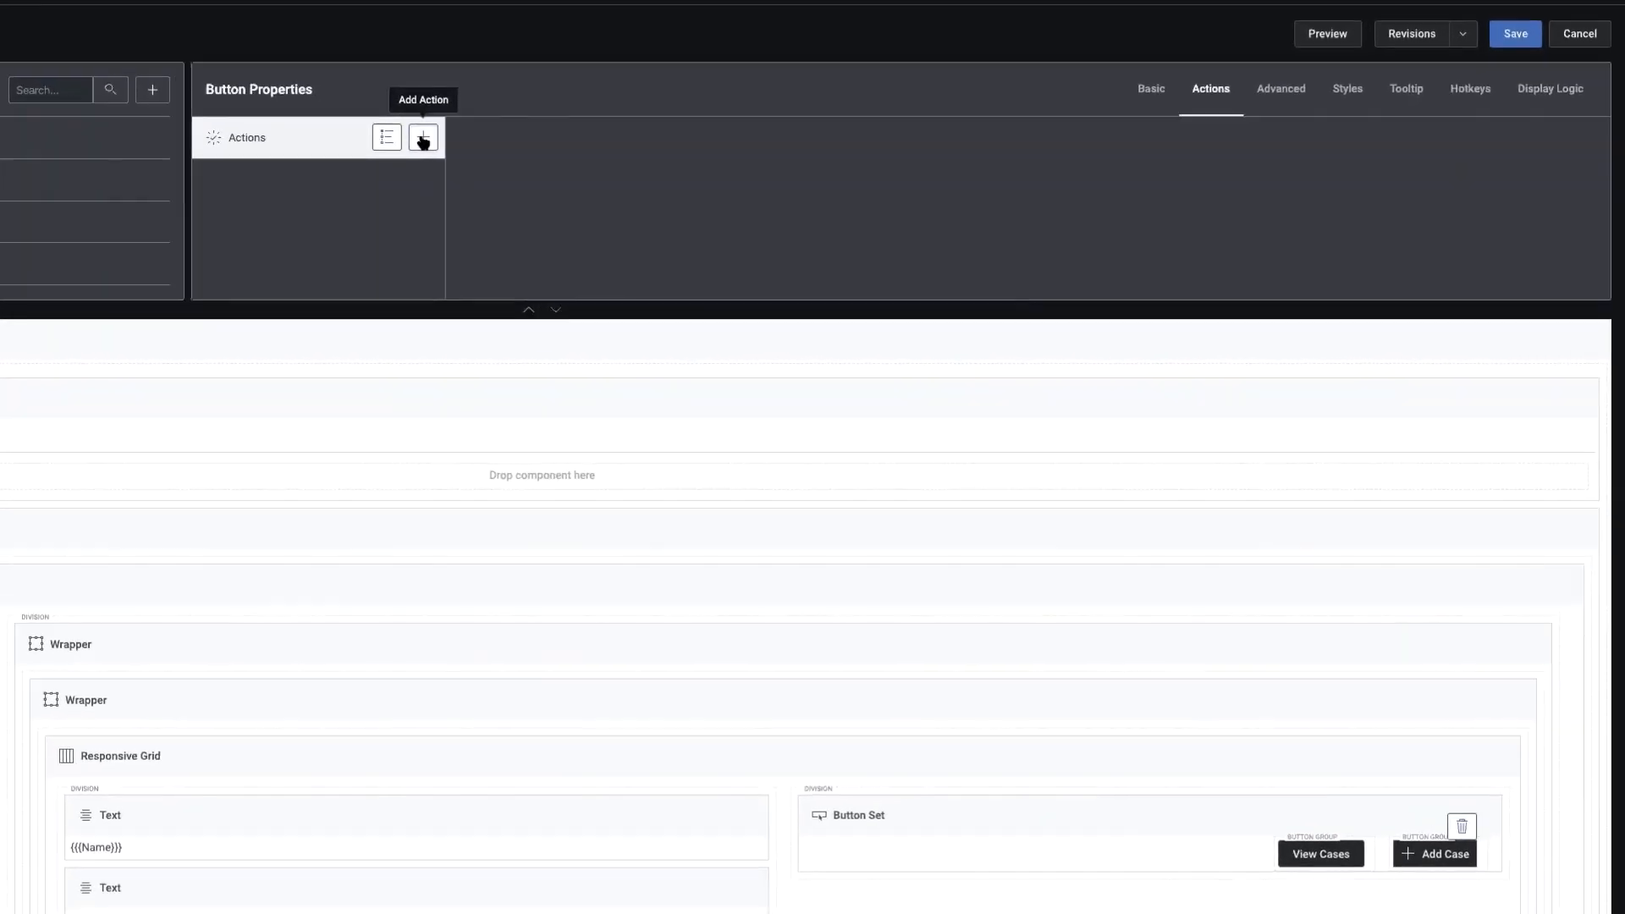
{"action": "left_click", "coordinate": [423, 137]}
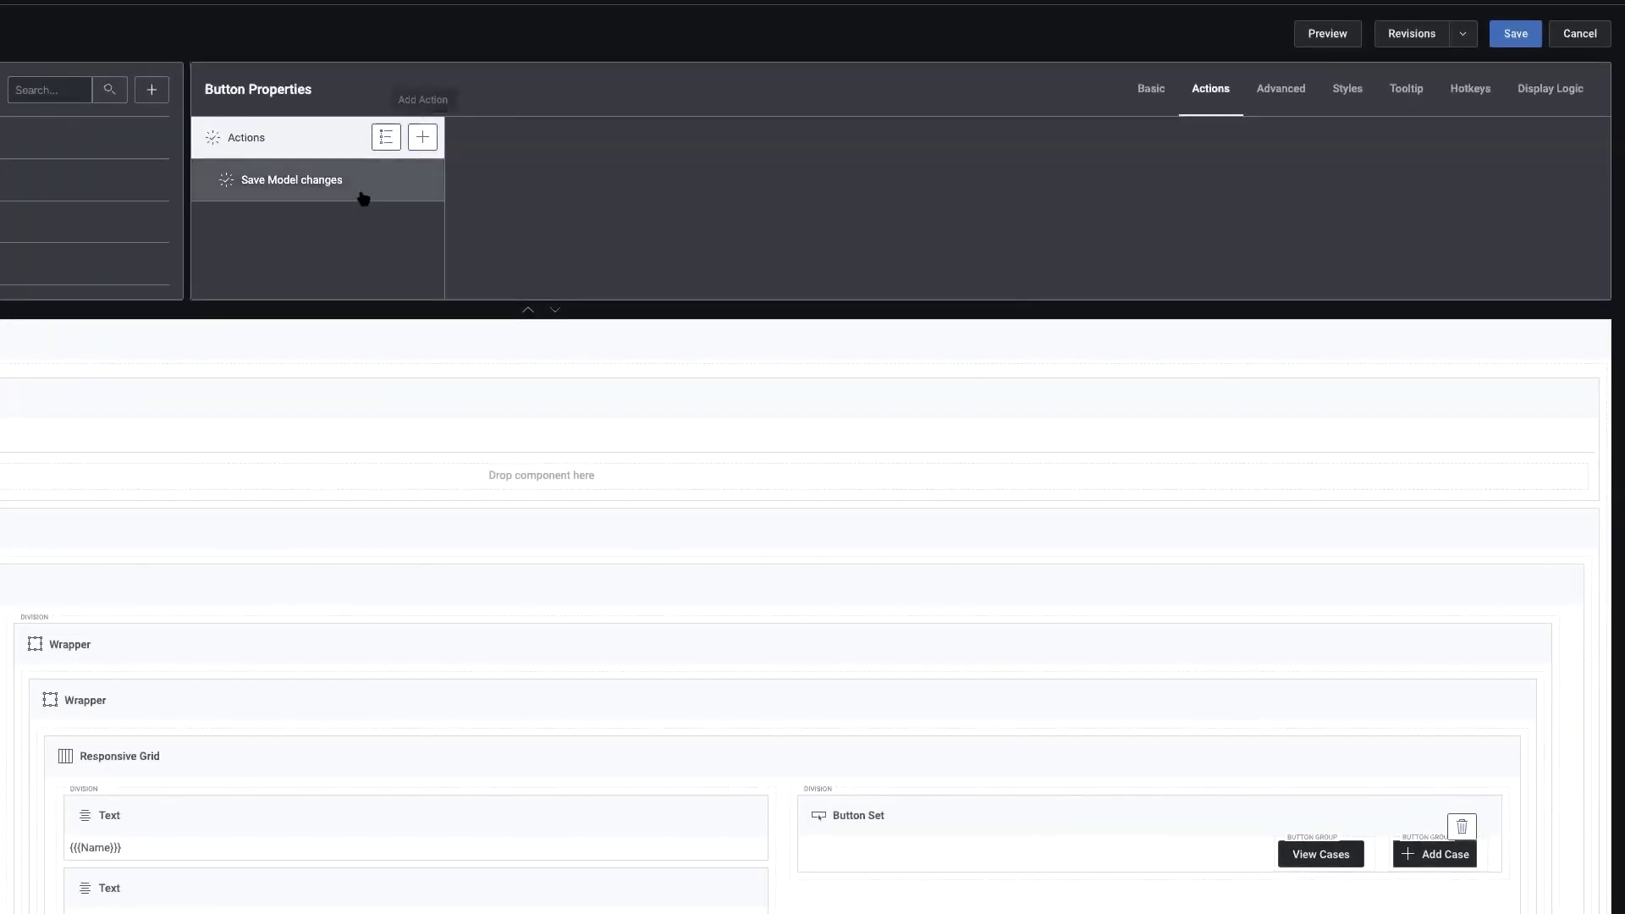
{"action": "left_click", "coordinate": [361, 193]}
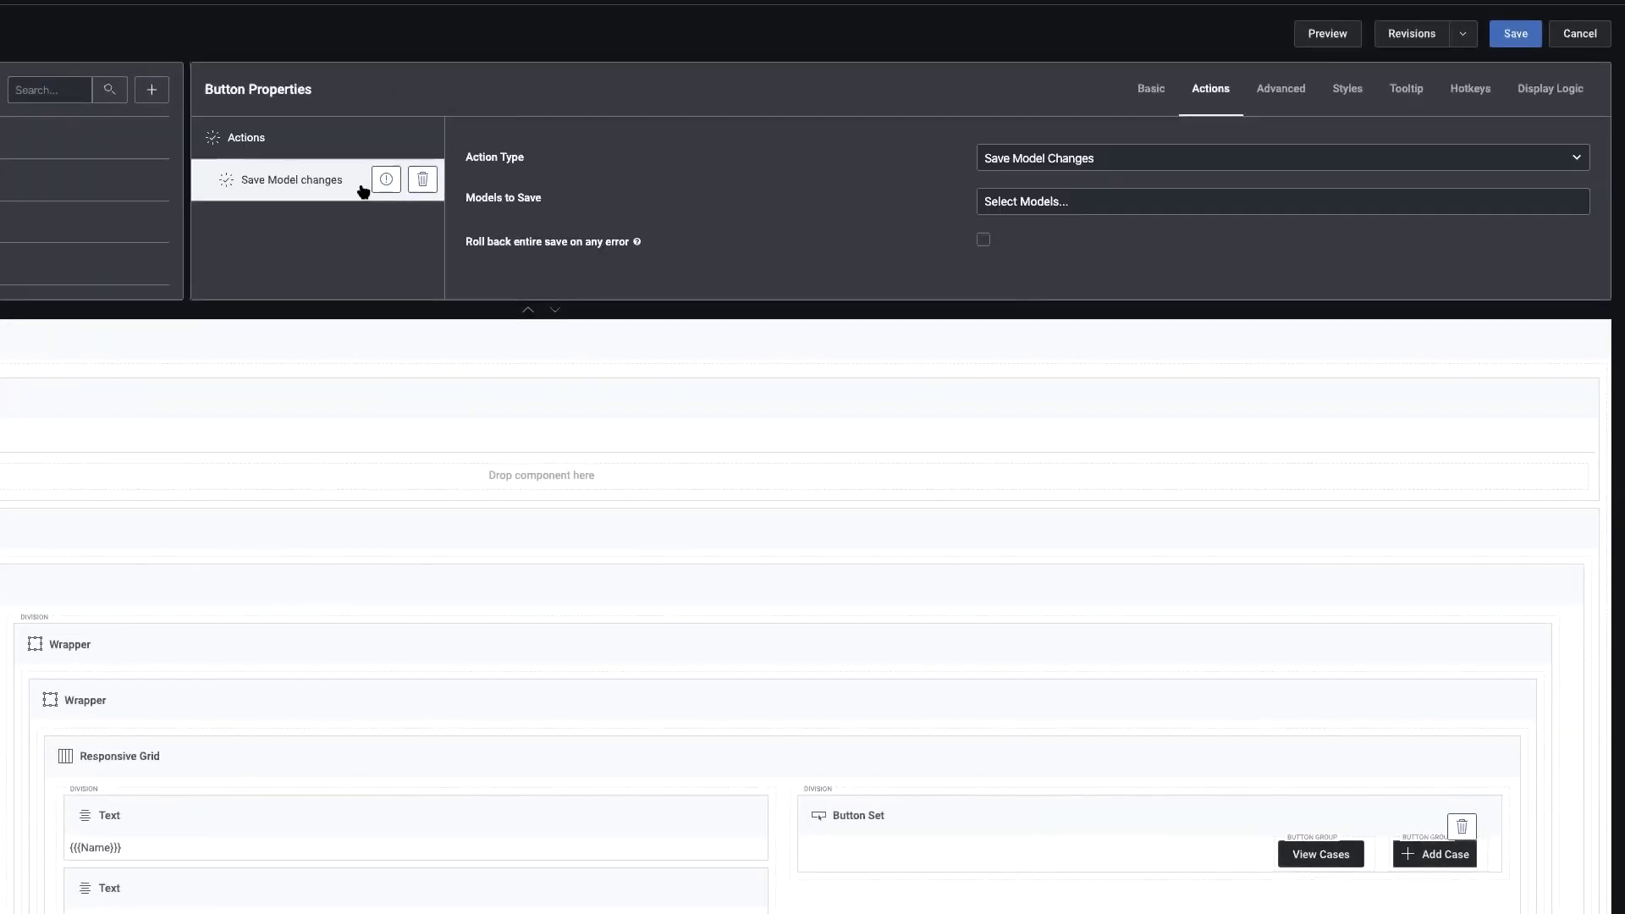
{"action": "left_click", "coordinate": [1050, 161]}
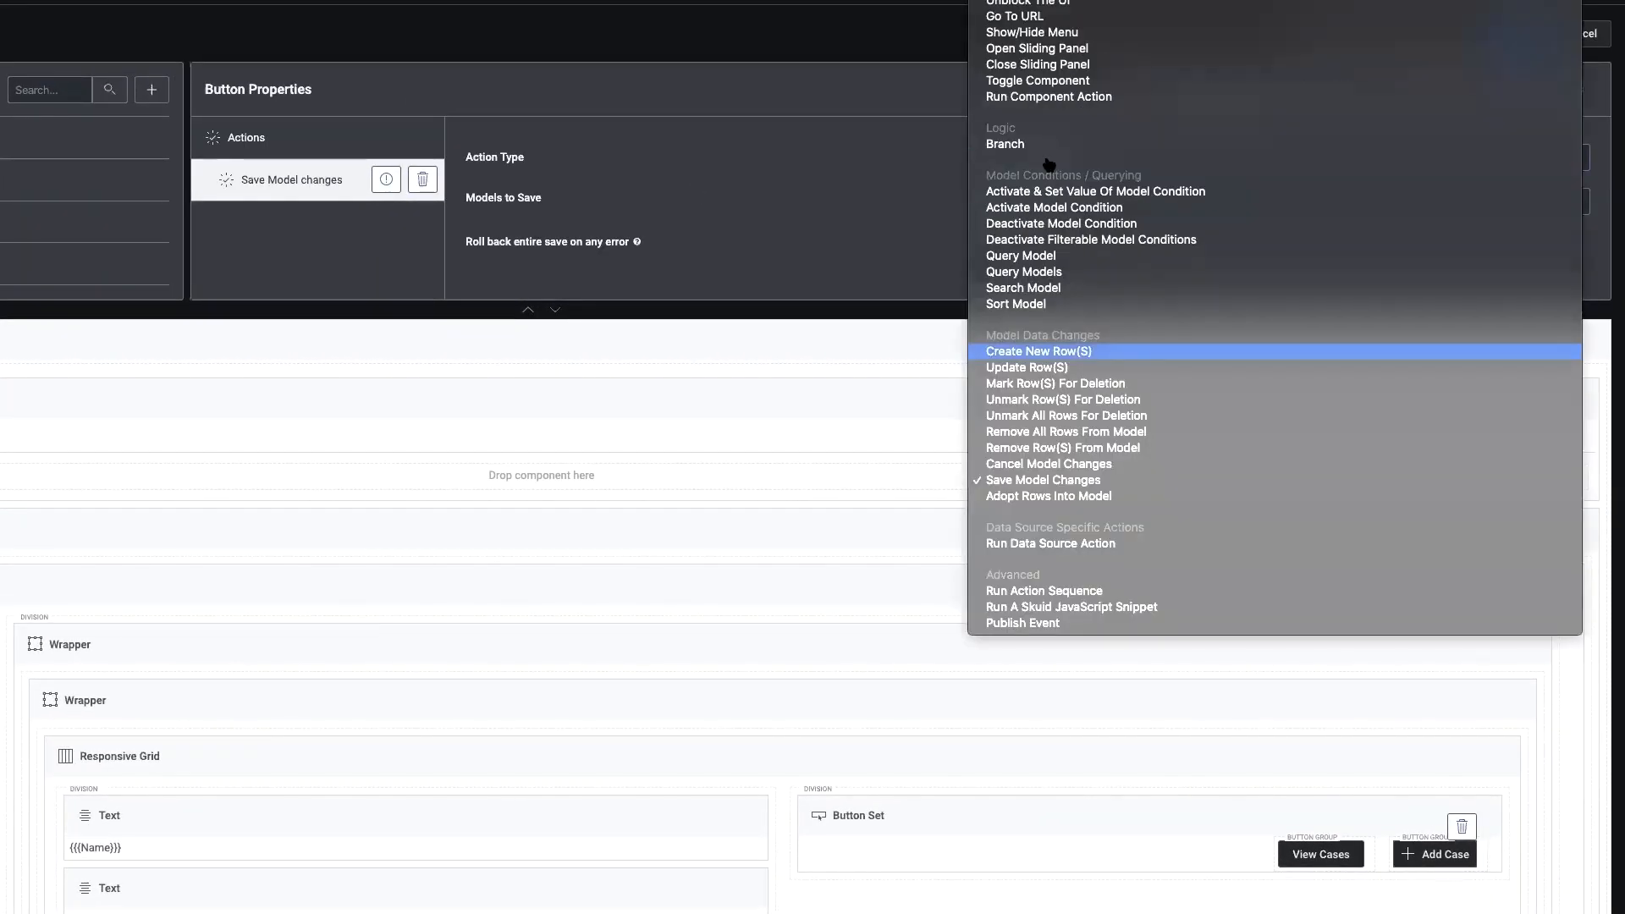
{"action": "key", "text": "Return"}
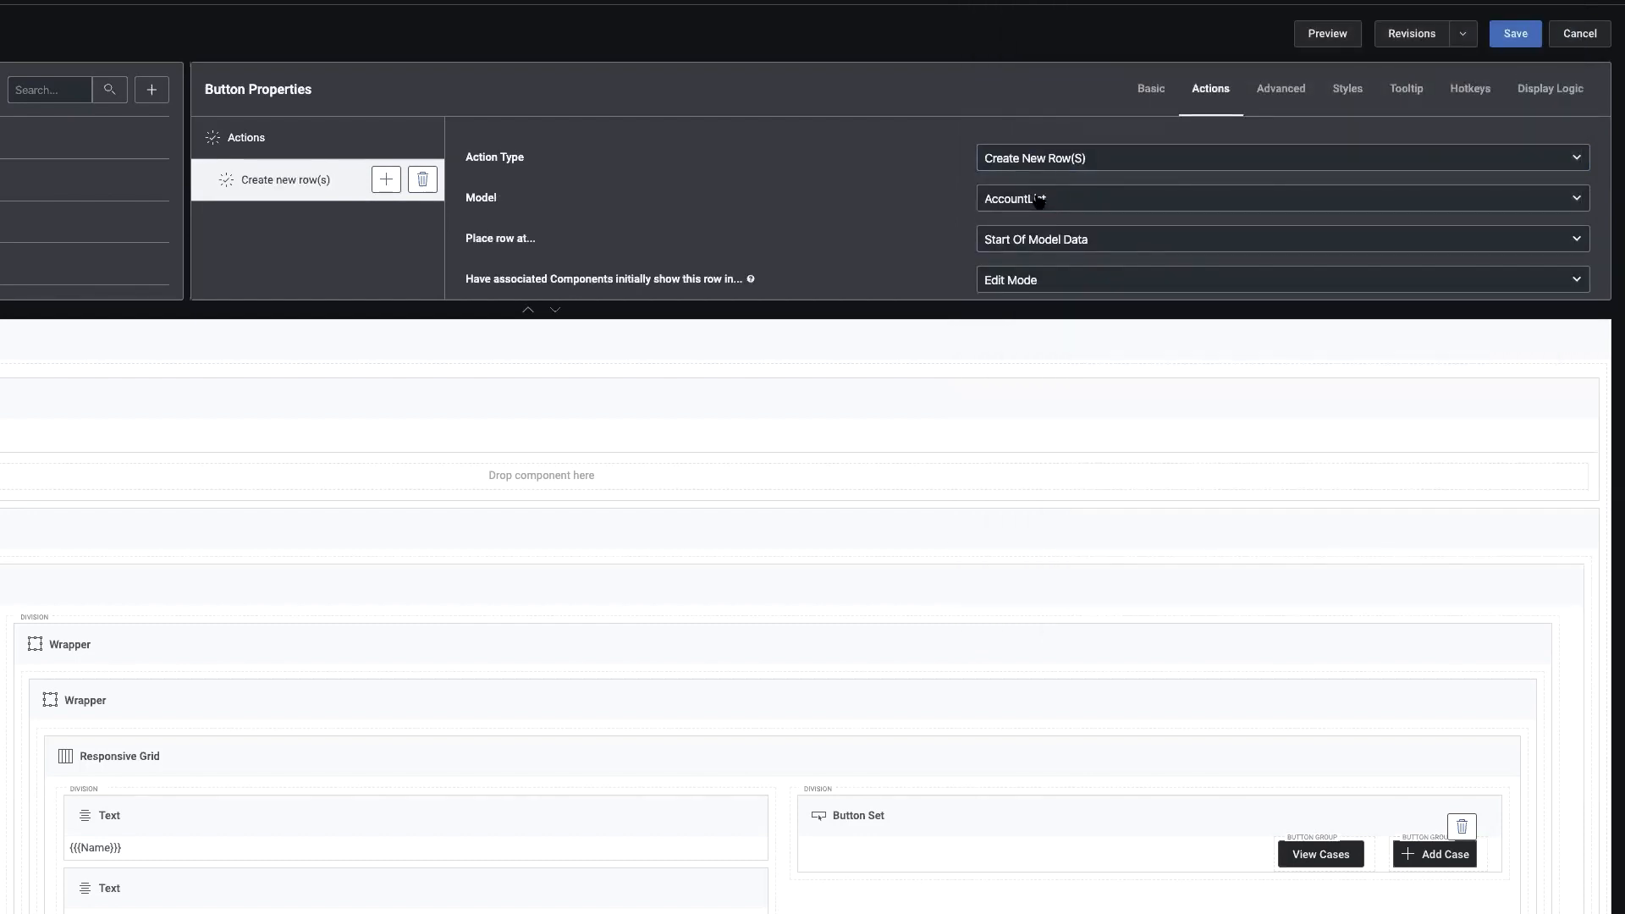
{"action": "left_click", "coordinate": [1040, 200]}
{"action": "left_click", "coordinate": [1041, 296]}
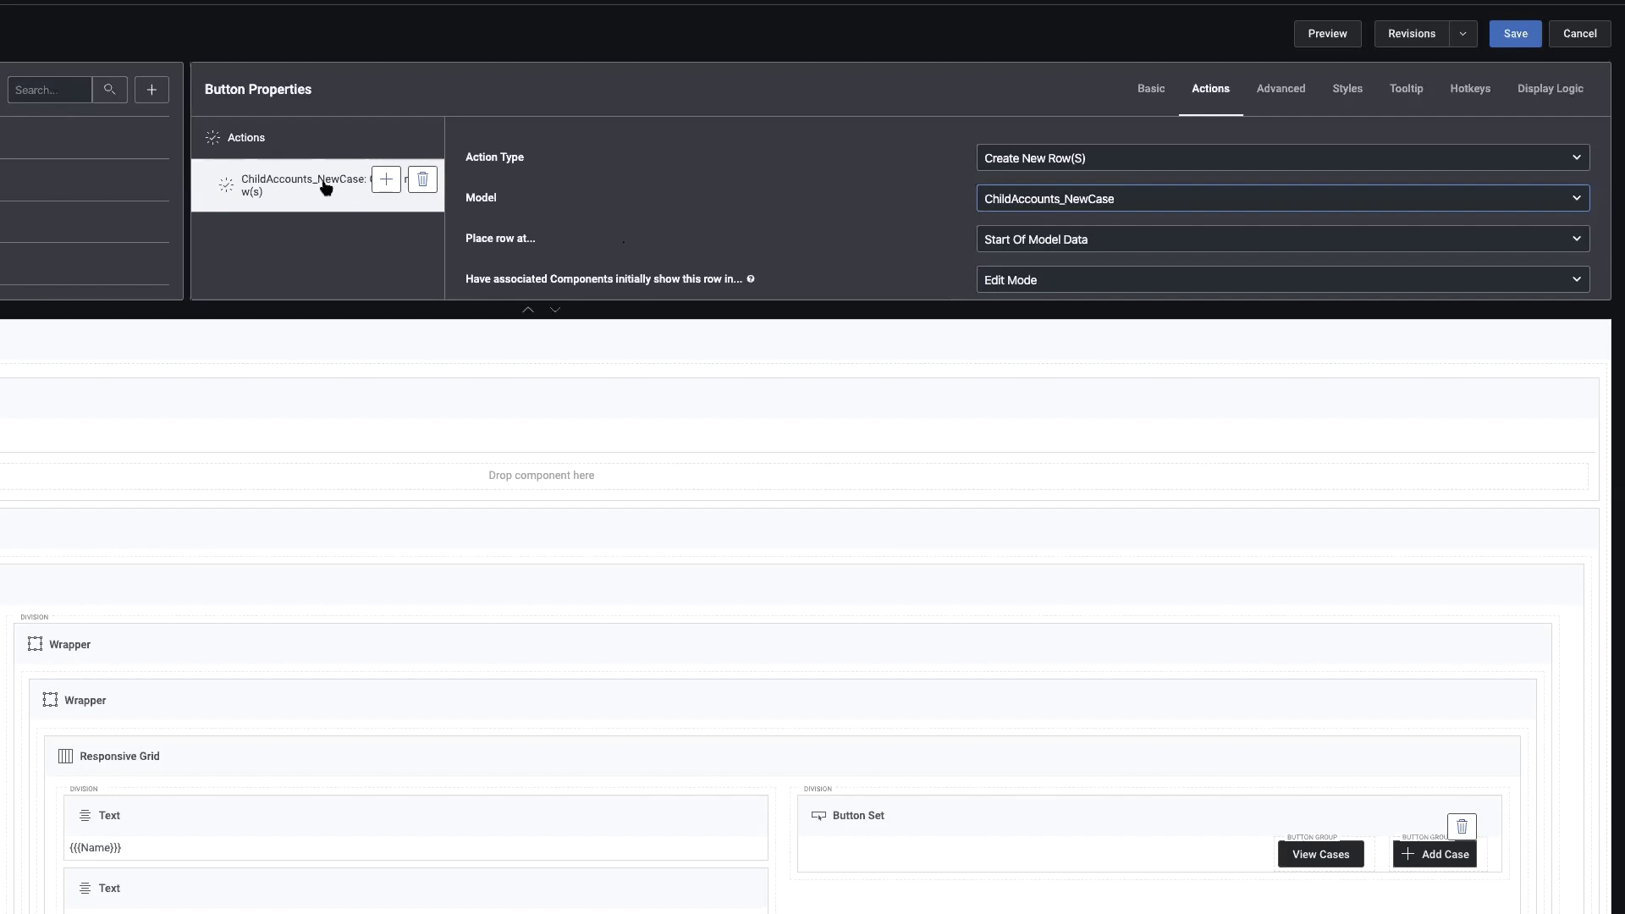
Add a second action to the Add Case button with the action type Show Modal
{"action": "left_click", "coordinate": [339, 150]}
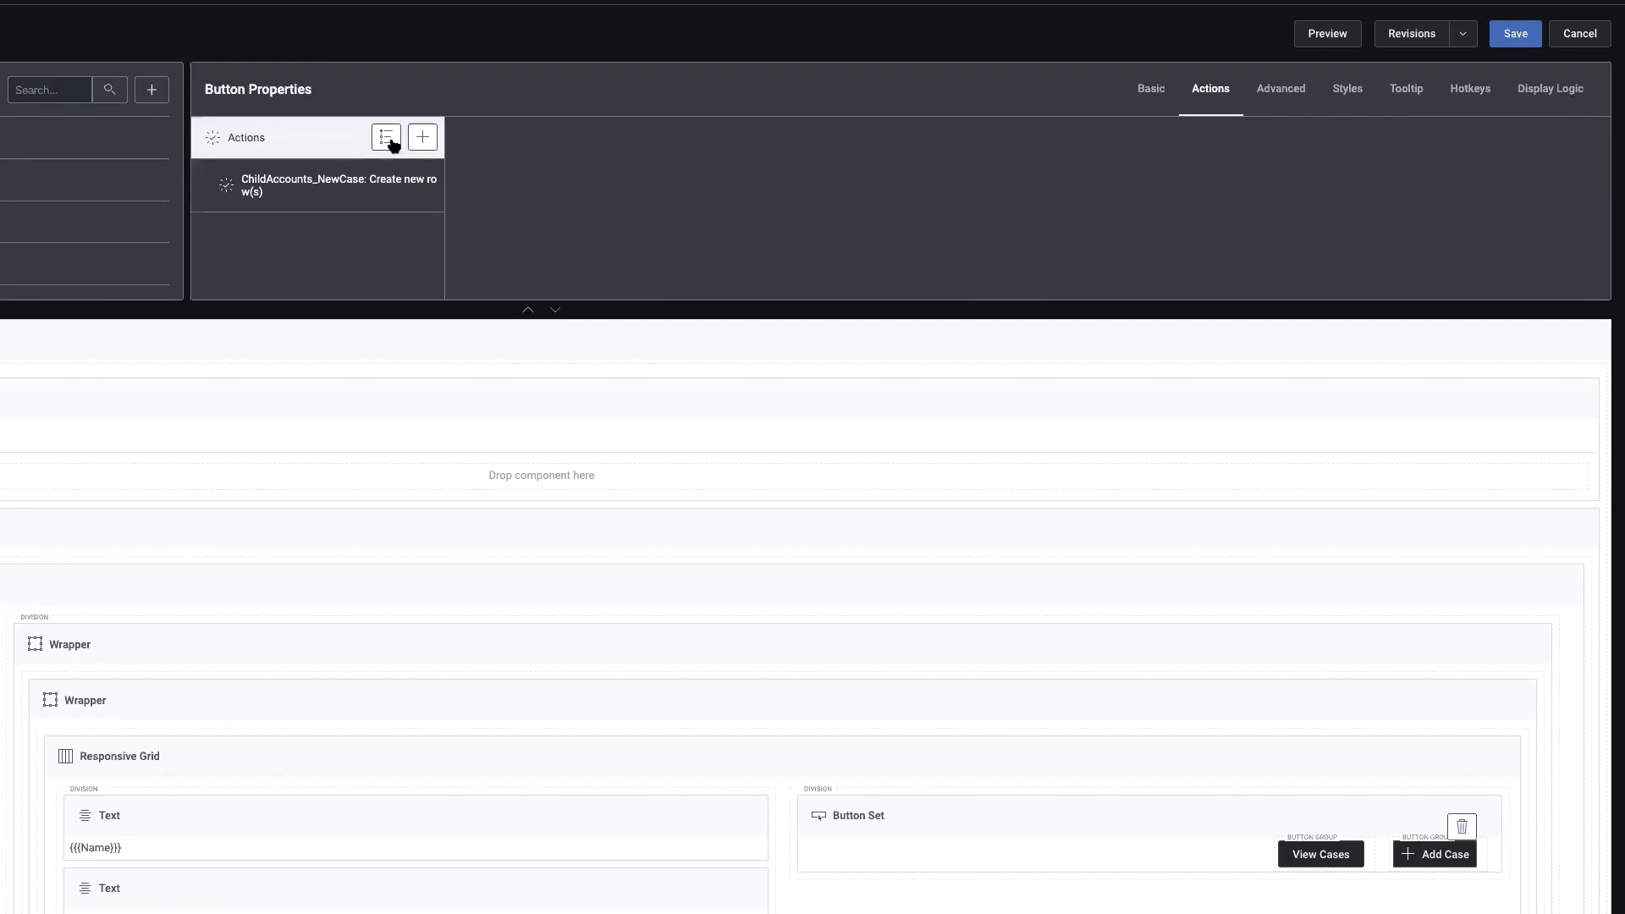
{"action": "left_click", "coordinate": [418, 147]}
{"action": "left_click", "coordinate": [317, 241]}
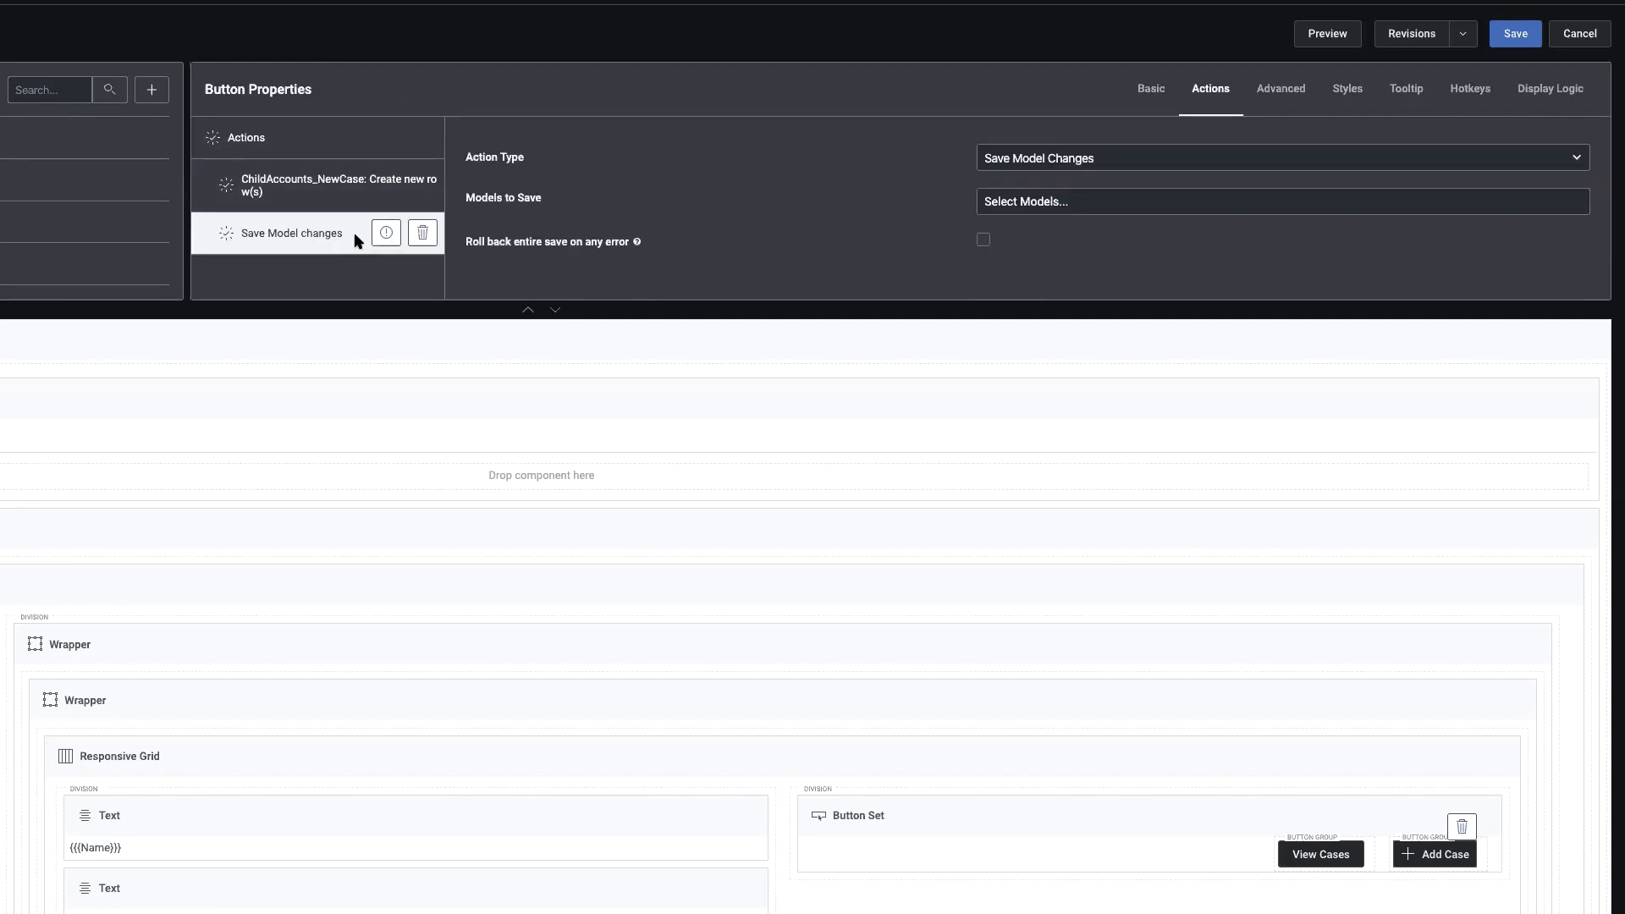
{"action": "left_click", "coordinate": [1017, 160]}
{"action": "scroll", "coordinate": [1016, 161], "scroll_direction": "up", "scroll_amount": 5}
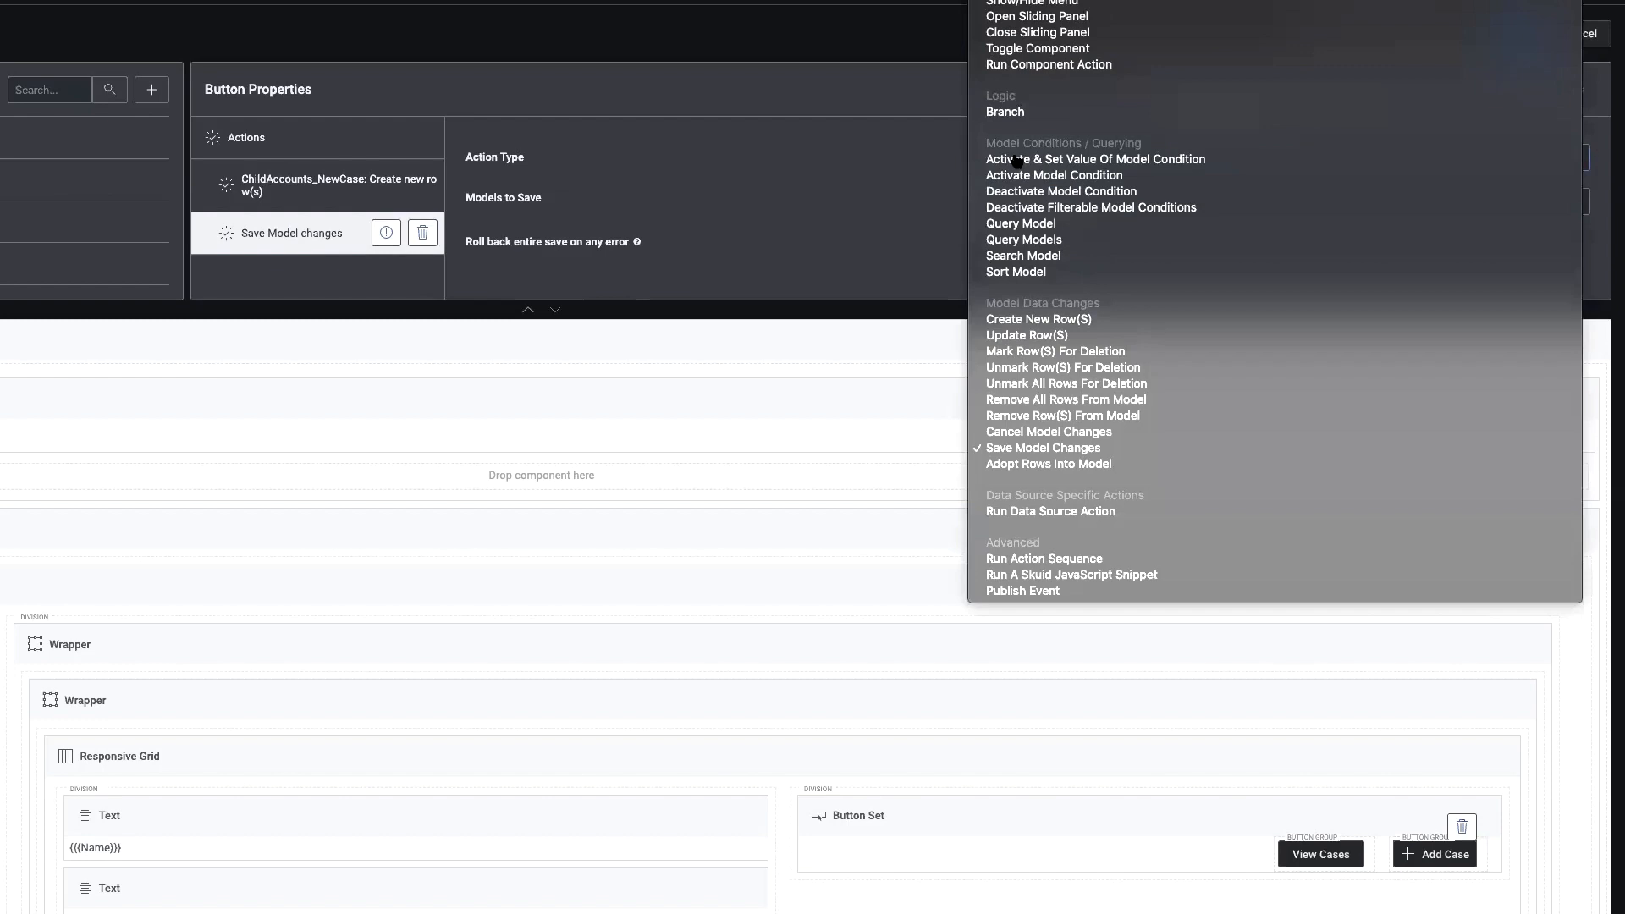
{"action": "key", "text": "Return"}
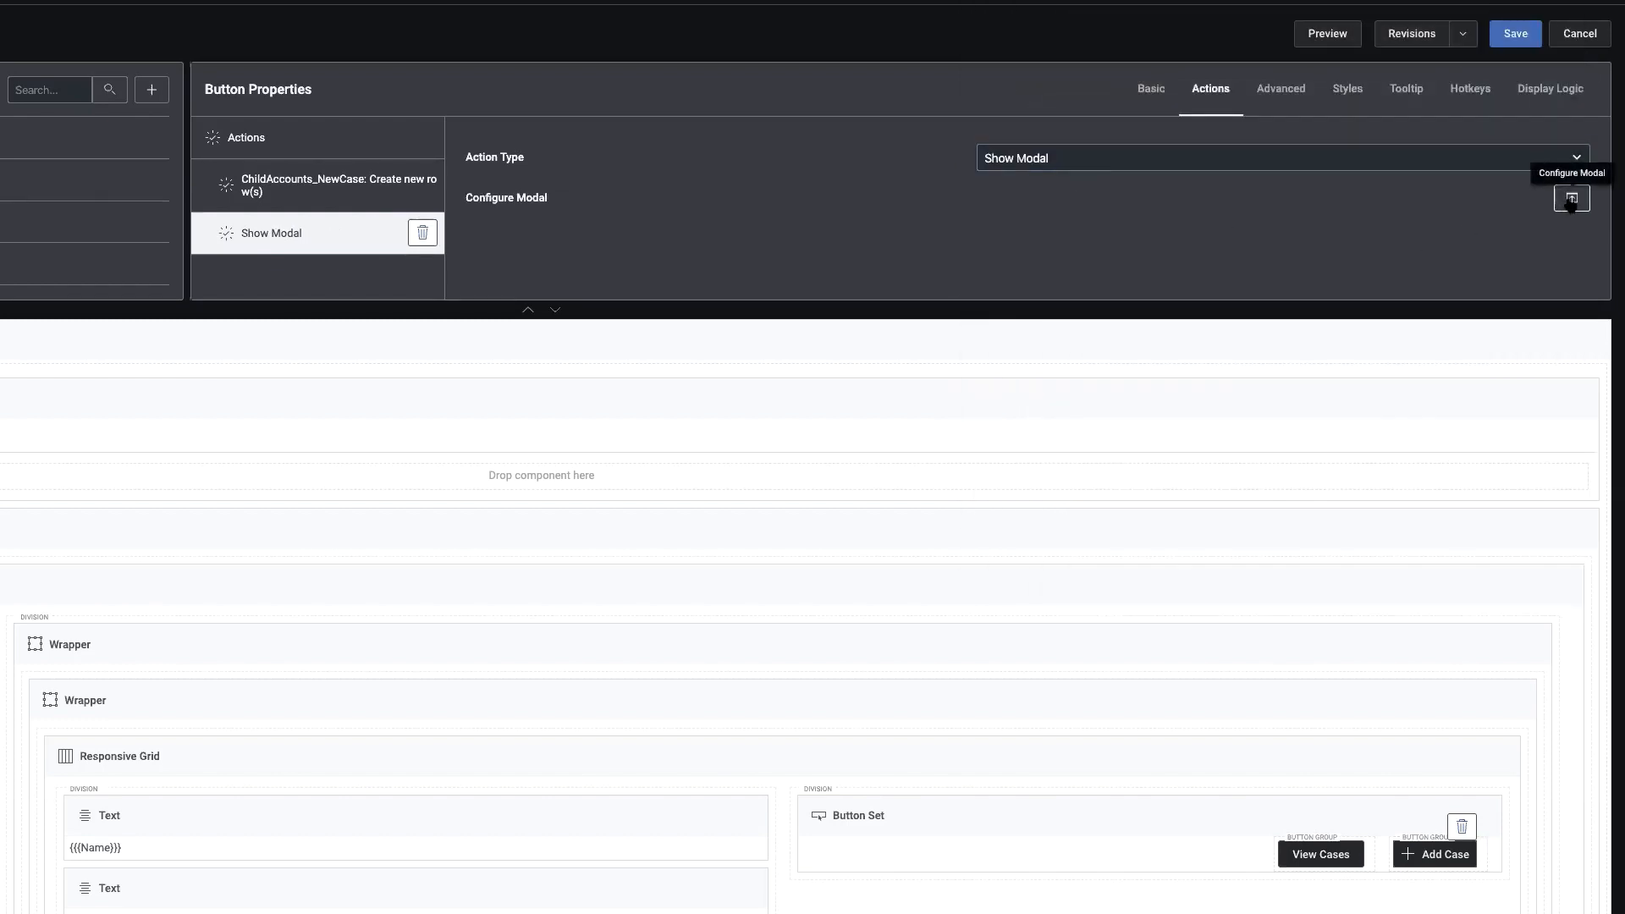
Open the configuration of the Show Modal action's modal and title it New Case
{"action": "left_click", "coordinate": [1571, 200]}
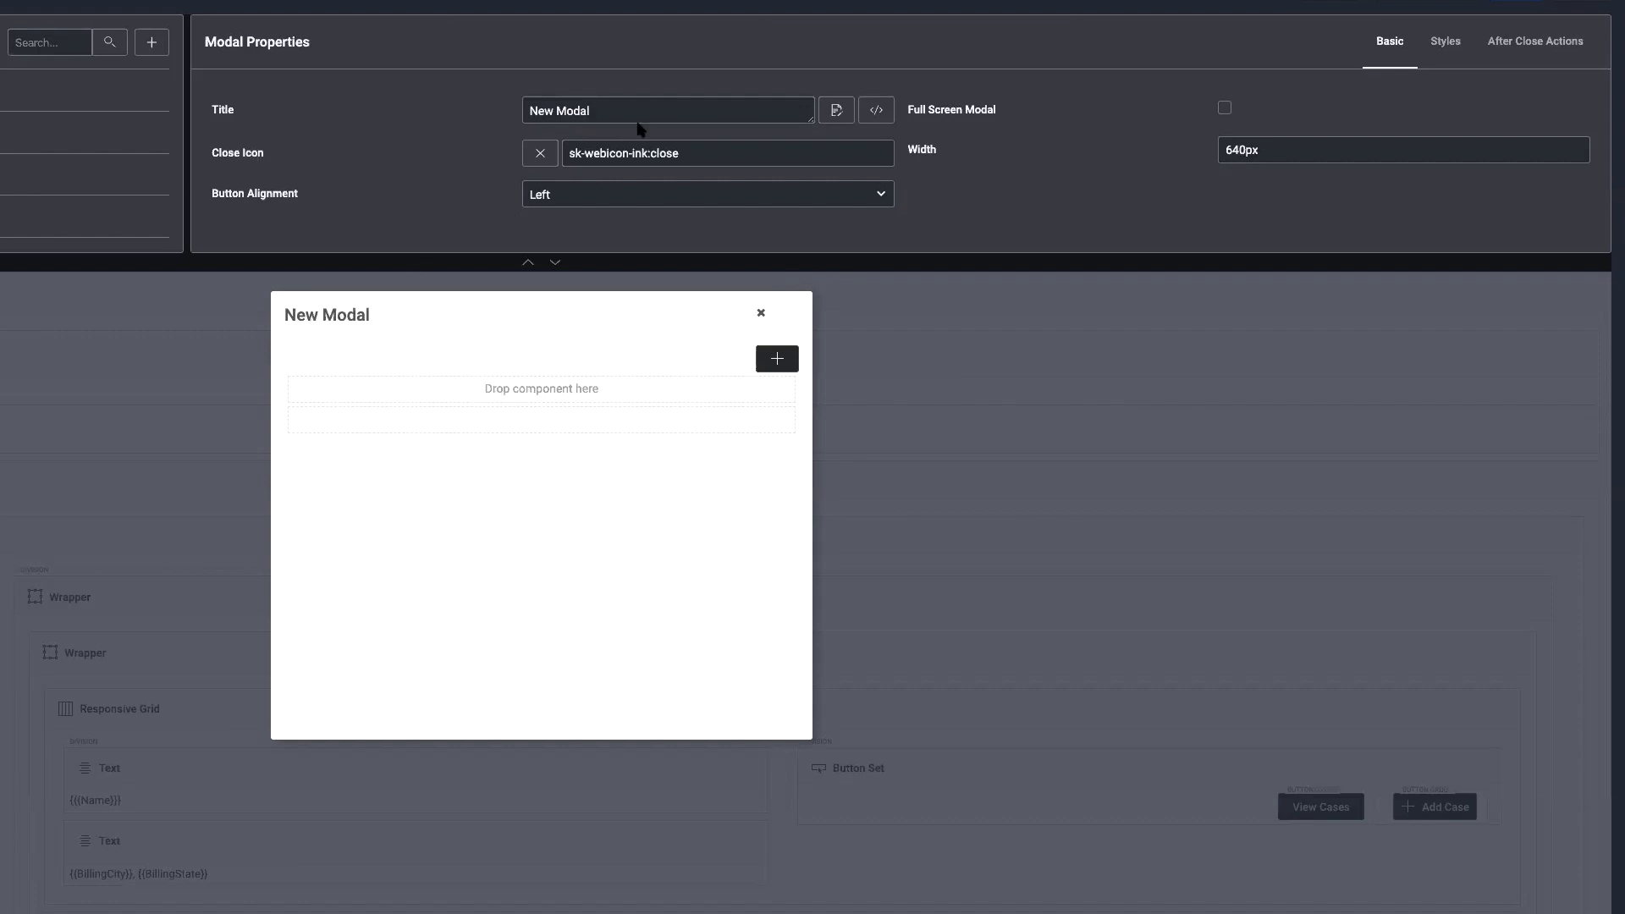
{"action": "left_click_drag", "start_coordinate": [609, 107], "coordinate": [464, 100]}
{"action": "type", "text": "New Case"}
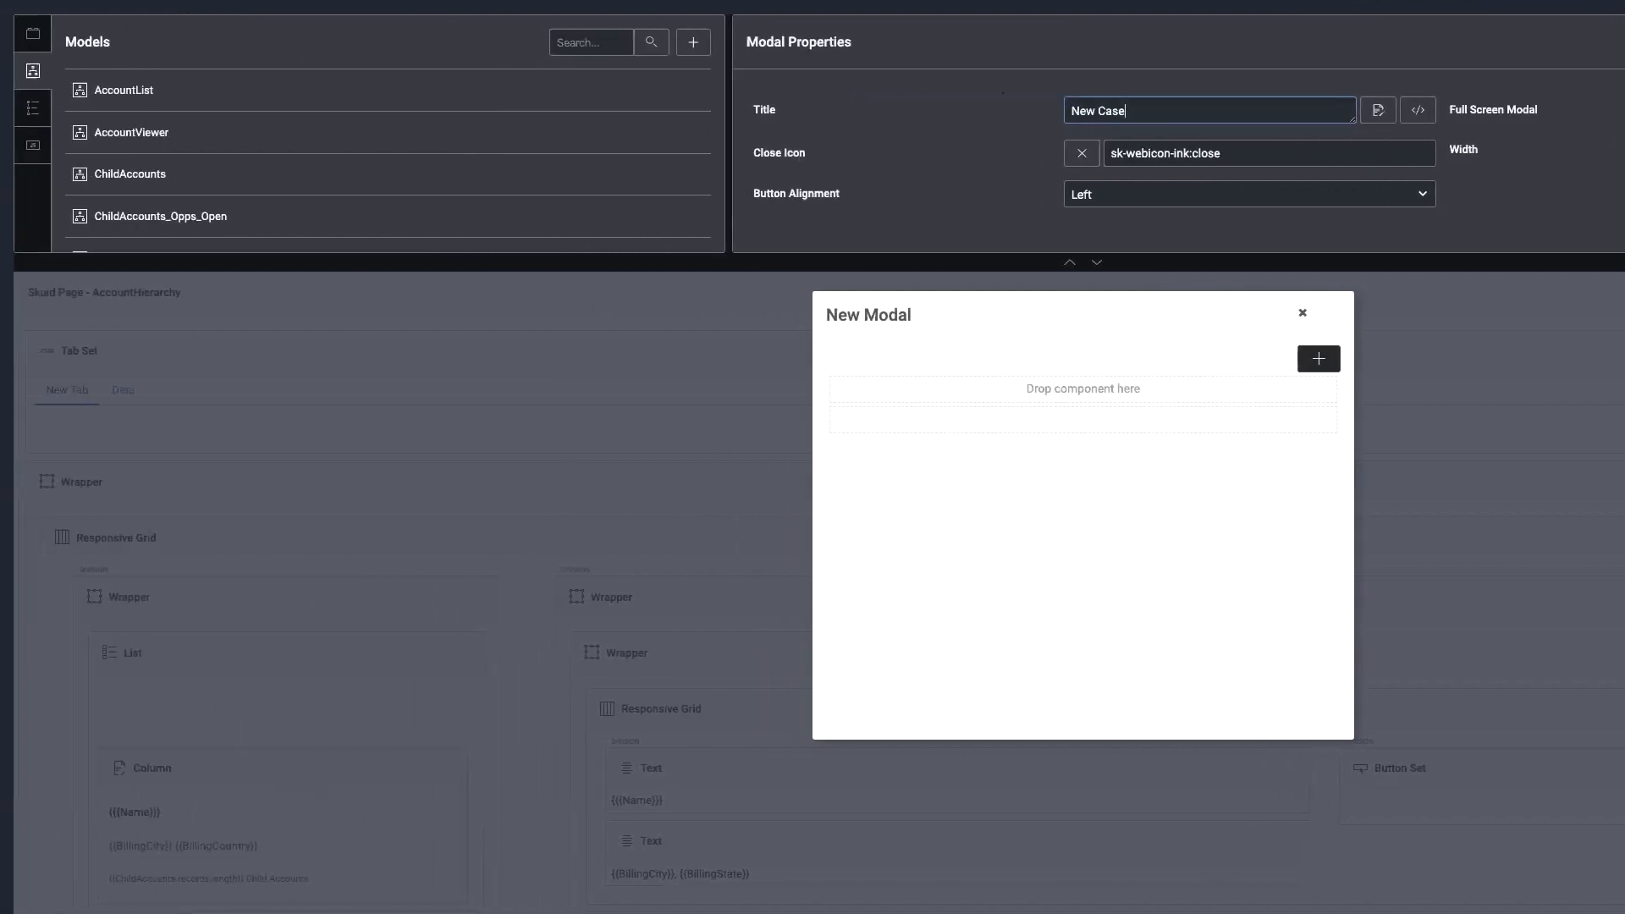
Add a Form on the ChildAccounts_NewCase model to the New Case modal and turn off its section heading
{"action": "left_click", "coordinate": [33, 33]}
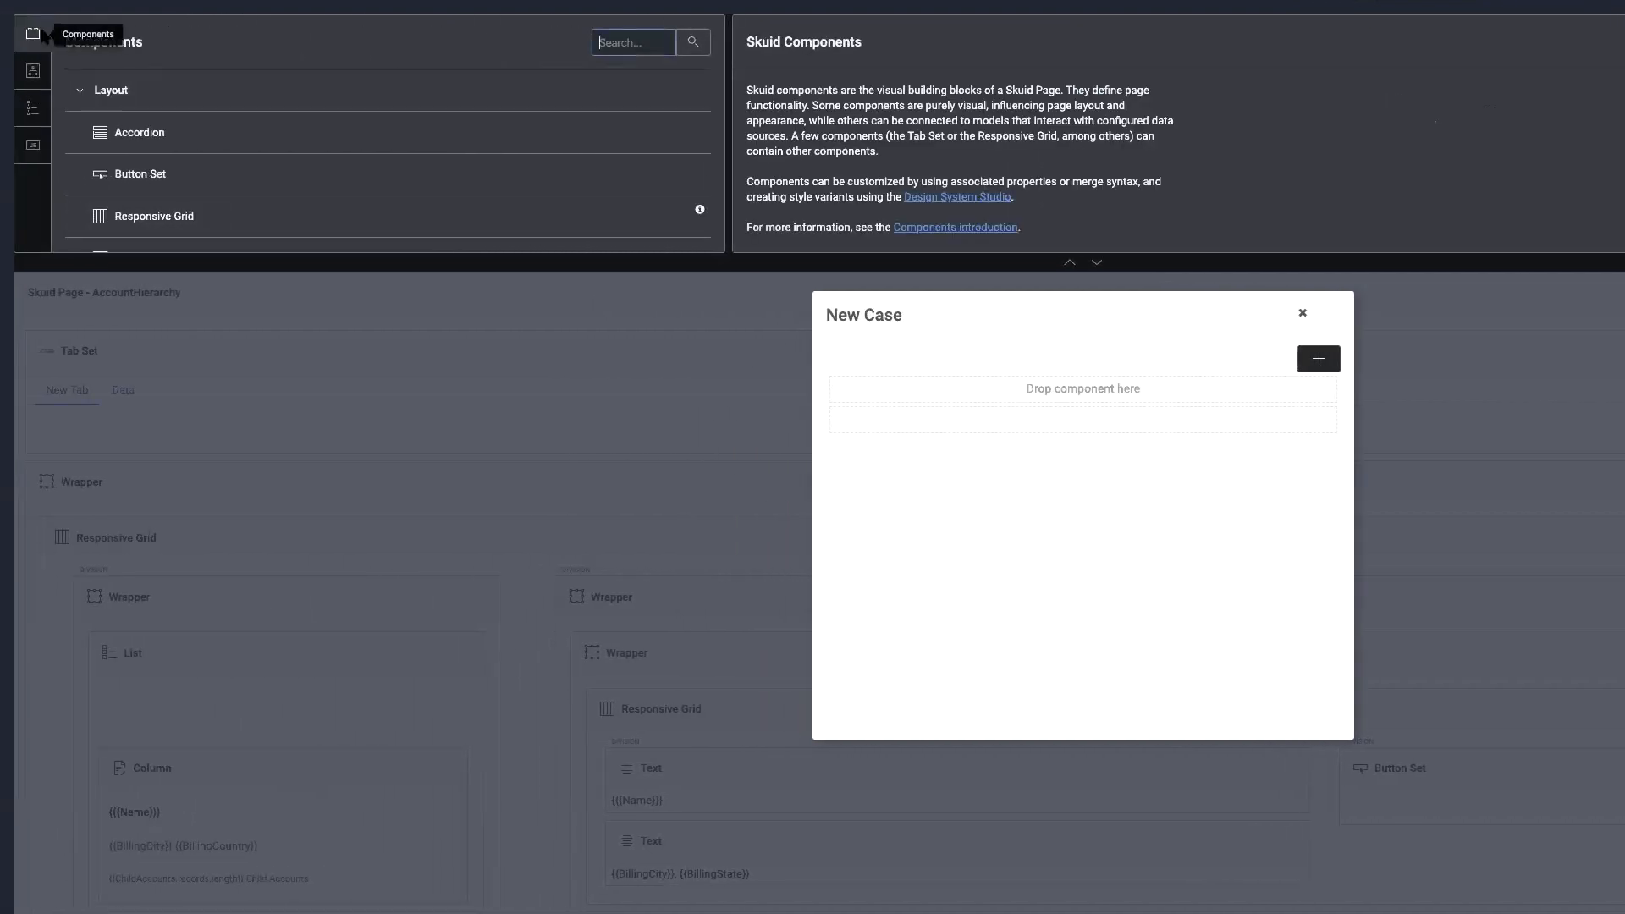
{"action": "left_click", "coordinate": [631, 42]}
{"action": "type", "text": "for"}
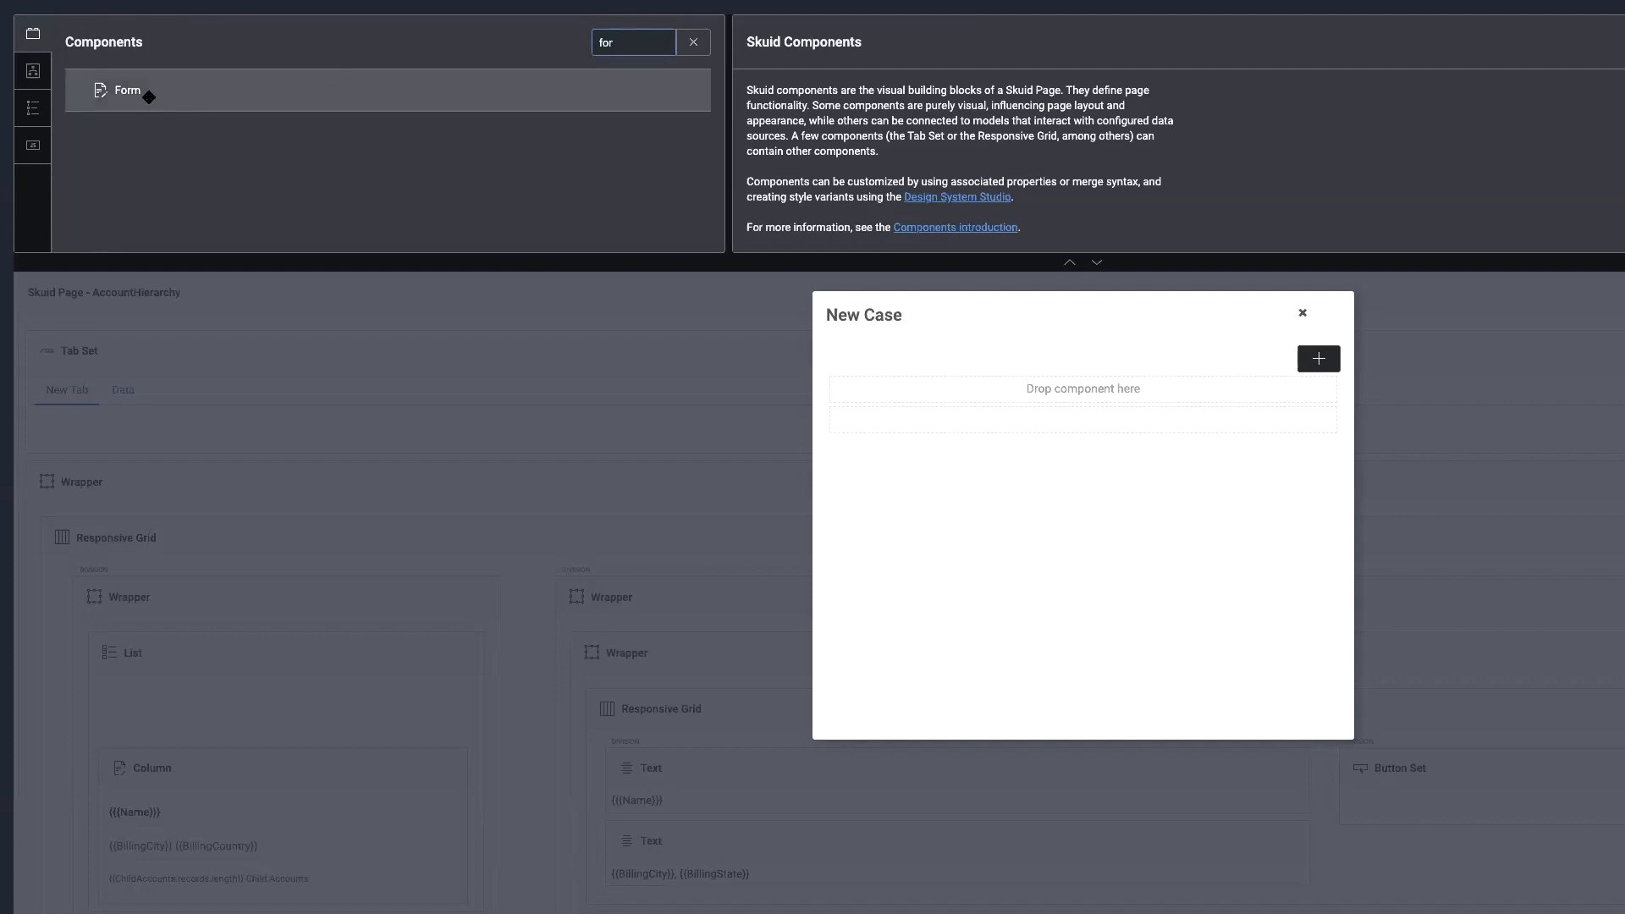
{"action": "left_click_drag", "start_coordinate": [137, 91], "coordinate": [904, 404]}
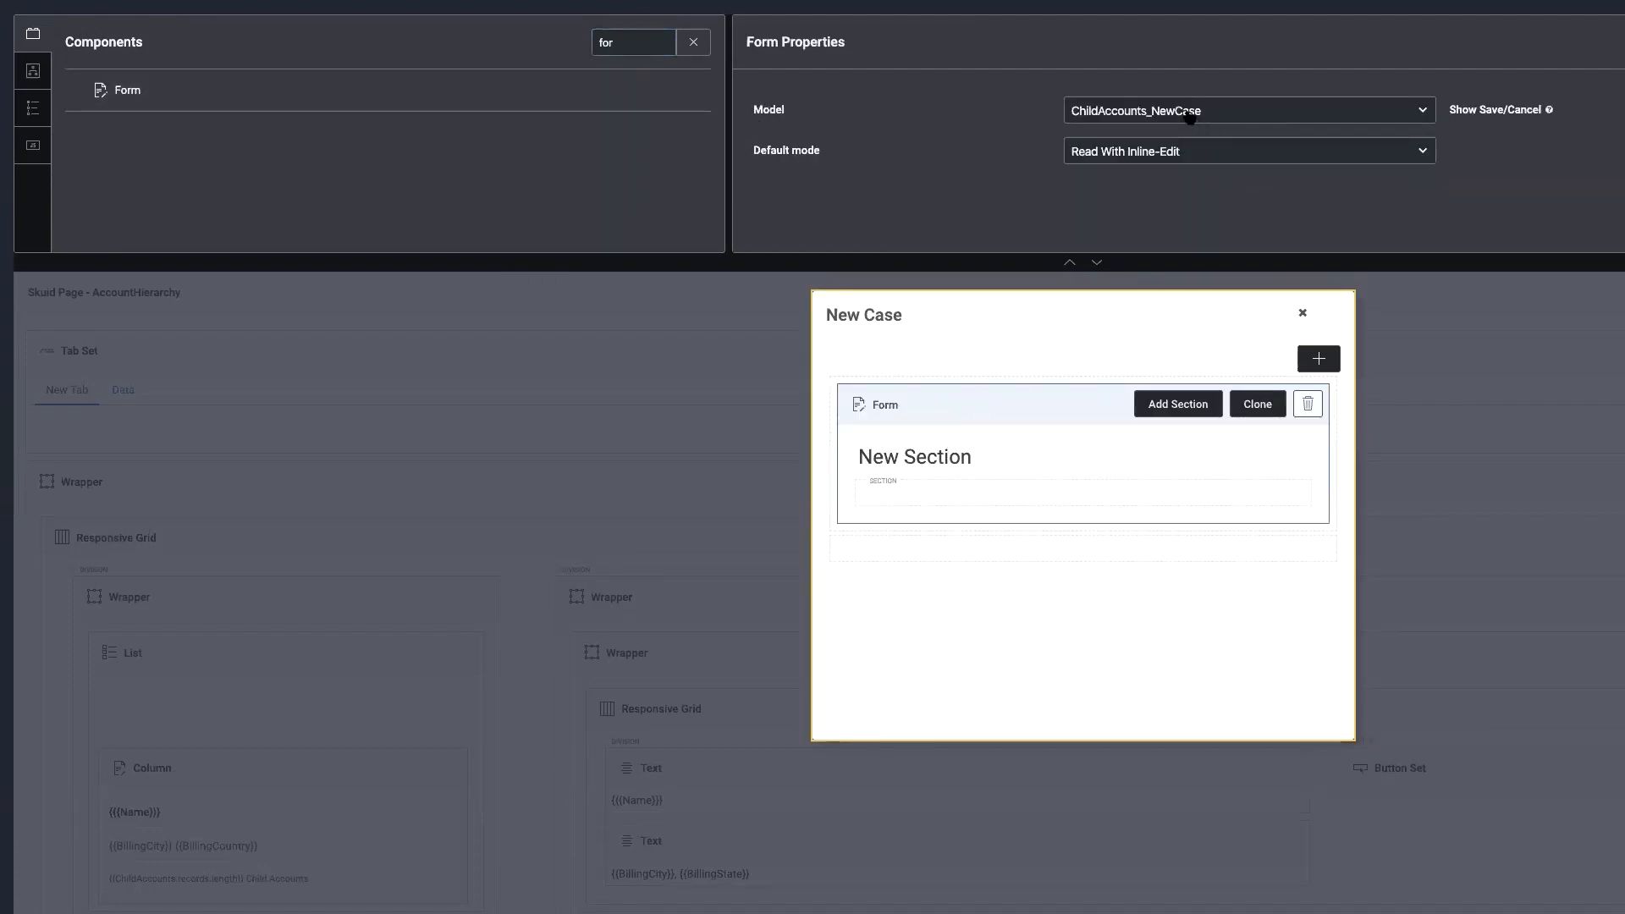
{"action": "left_click", "coordinate": [949, 462]}
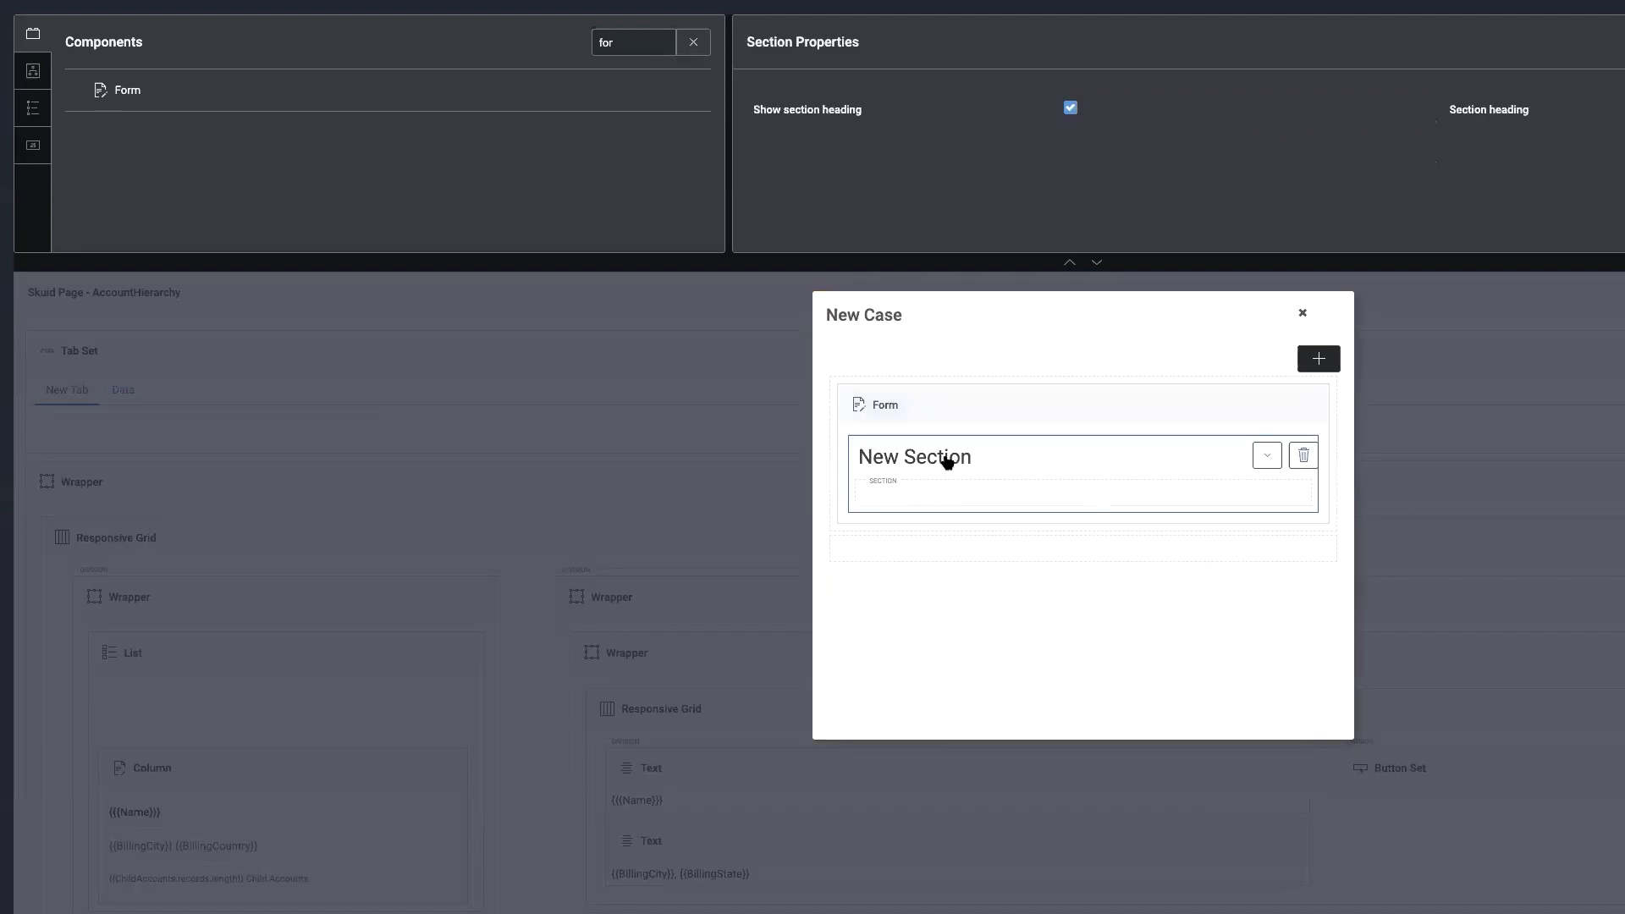
{"action": "left_click", "coordinate": [1070, 108]}
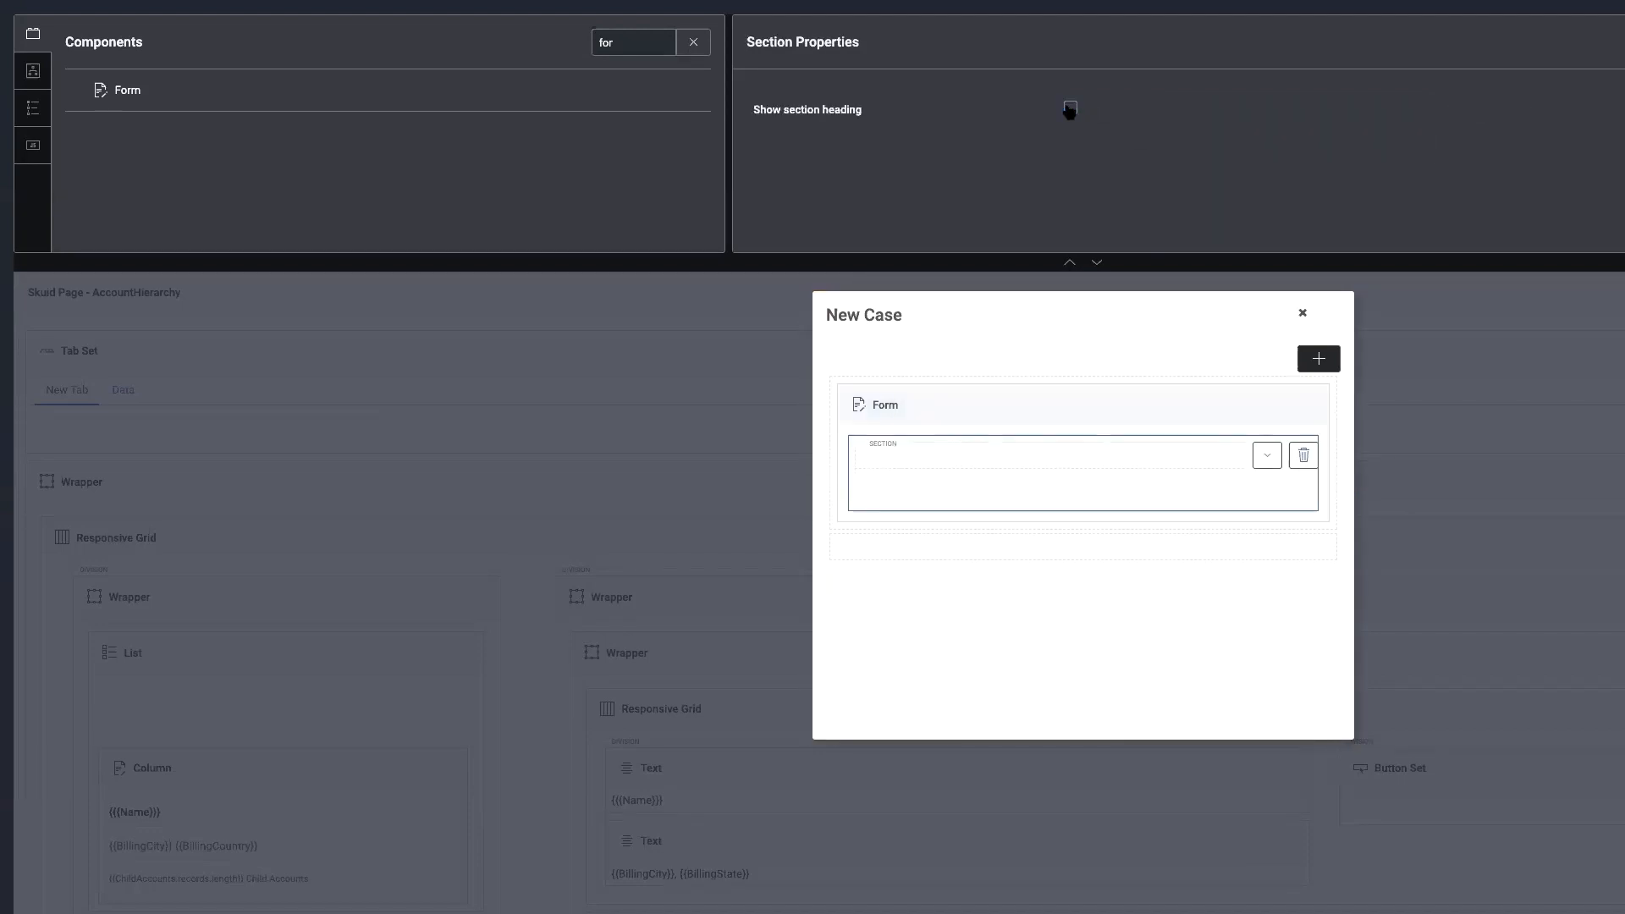
Start adding model fields to the form section and select the Subject and Status fields of Case
{"action": "left_click", "coordinate": [1267, 457]}
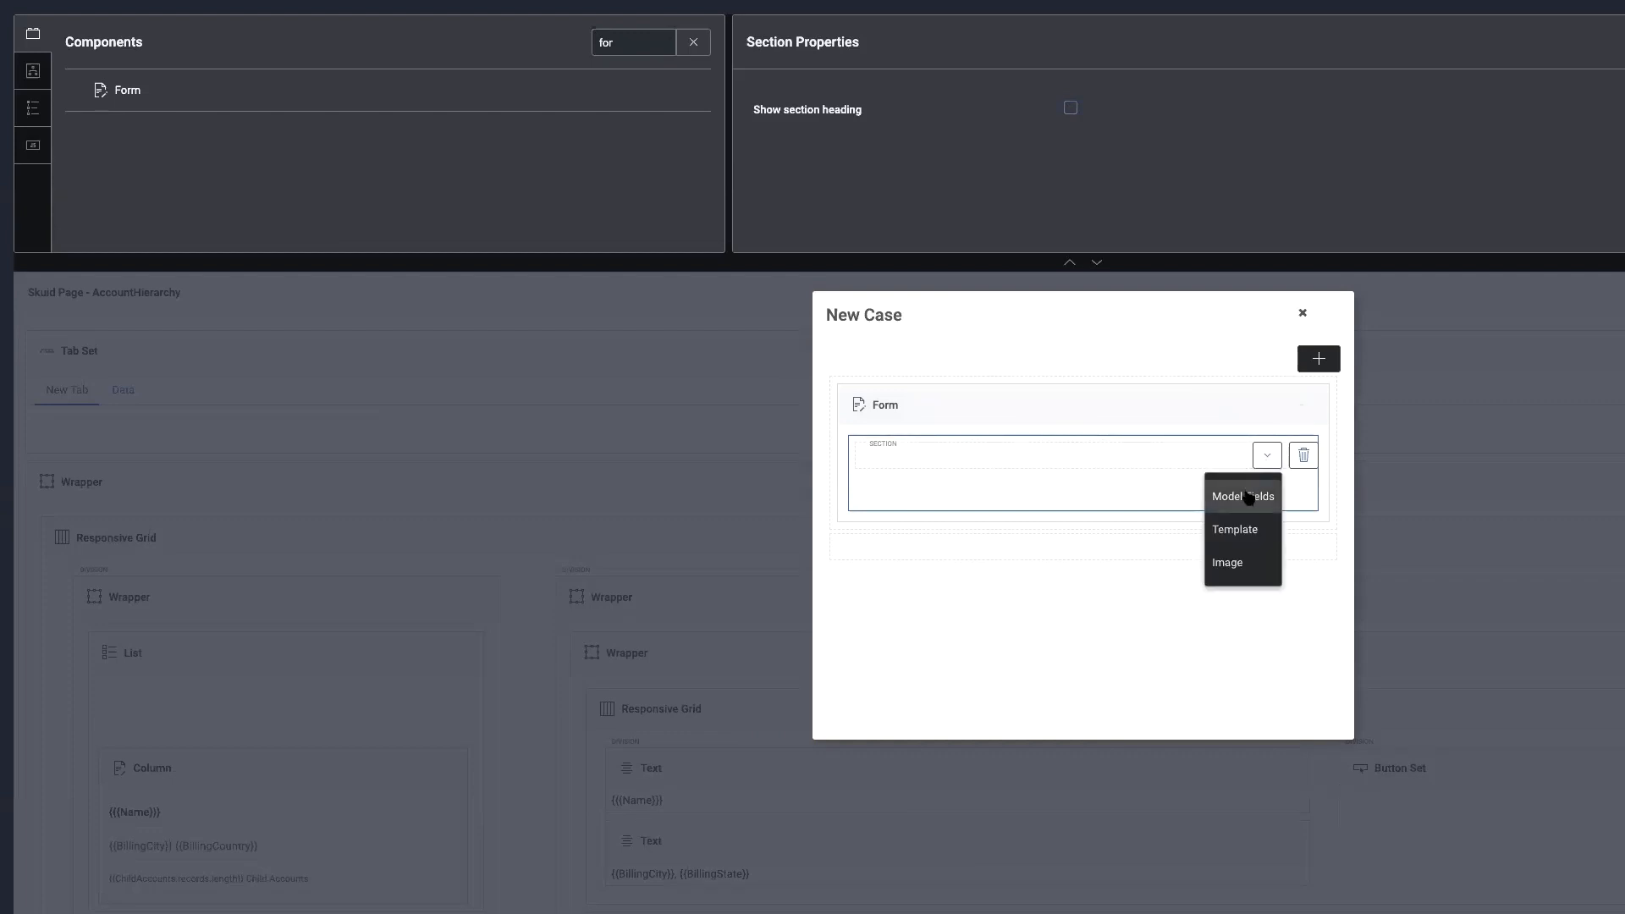
{"action": "left_click", "coordinate": [1249, 498]}
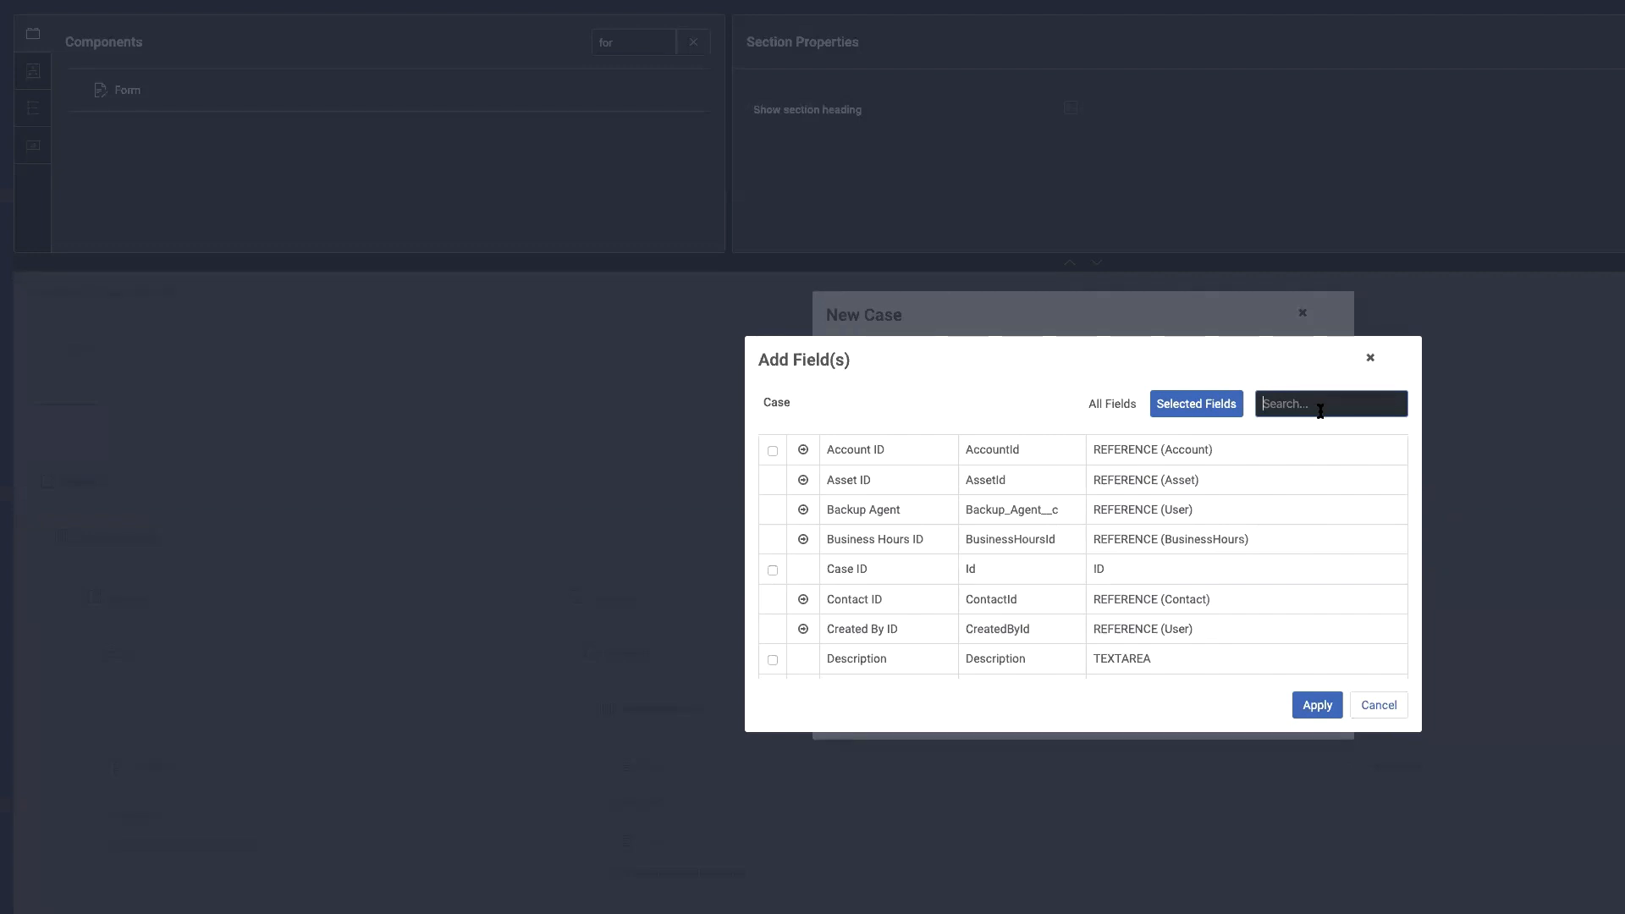
{"action": "type", "text": "stat"}
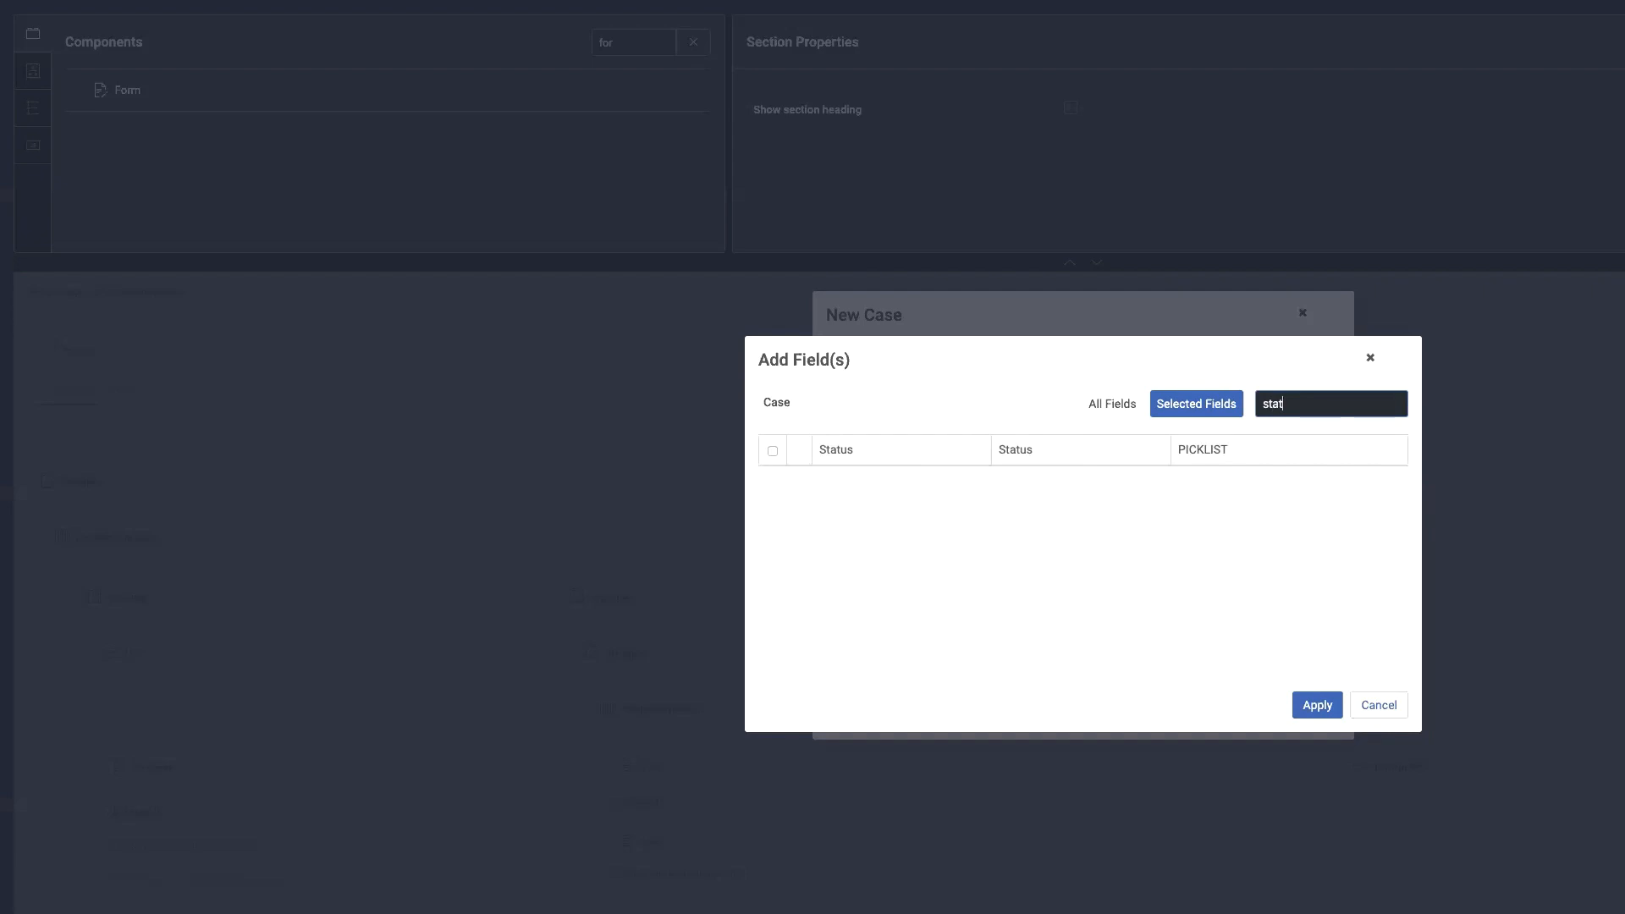
{"action": "double_click", "coordinate": [1295, 406]}
{"action": "type", "text": "sub"}
{"action": "left_click", "coordinate": [772, 450]}
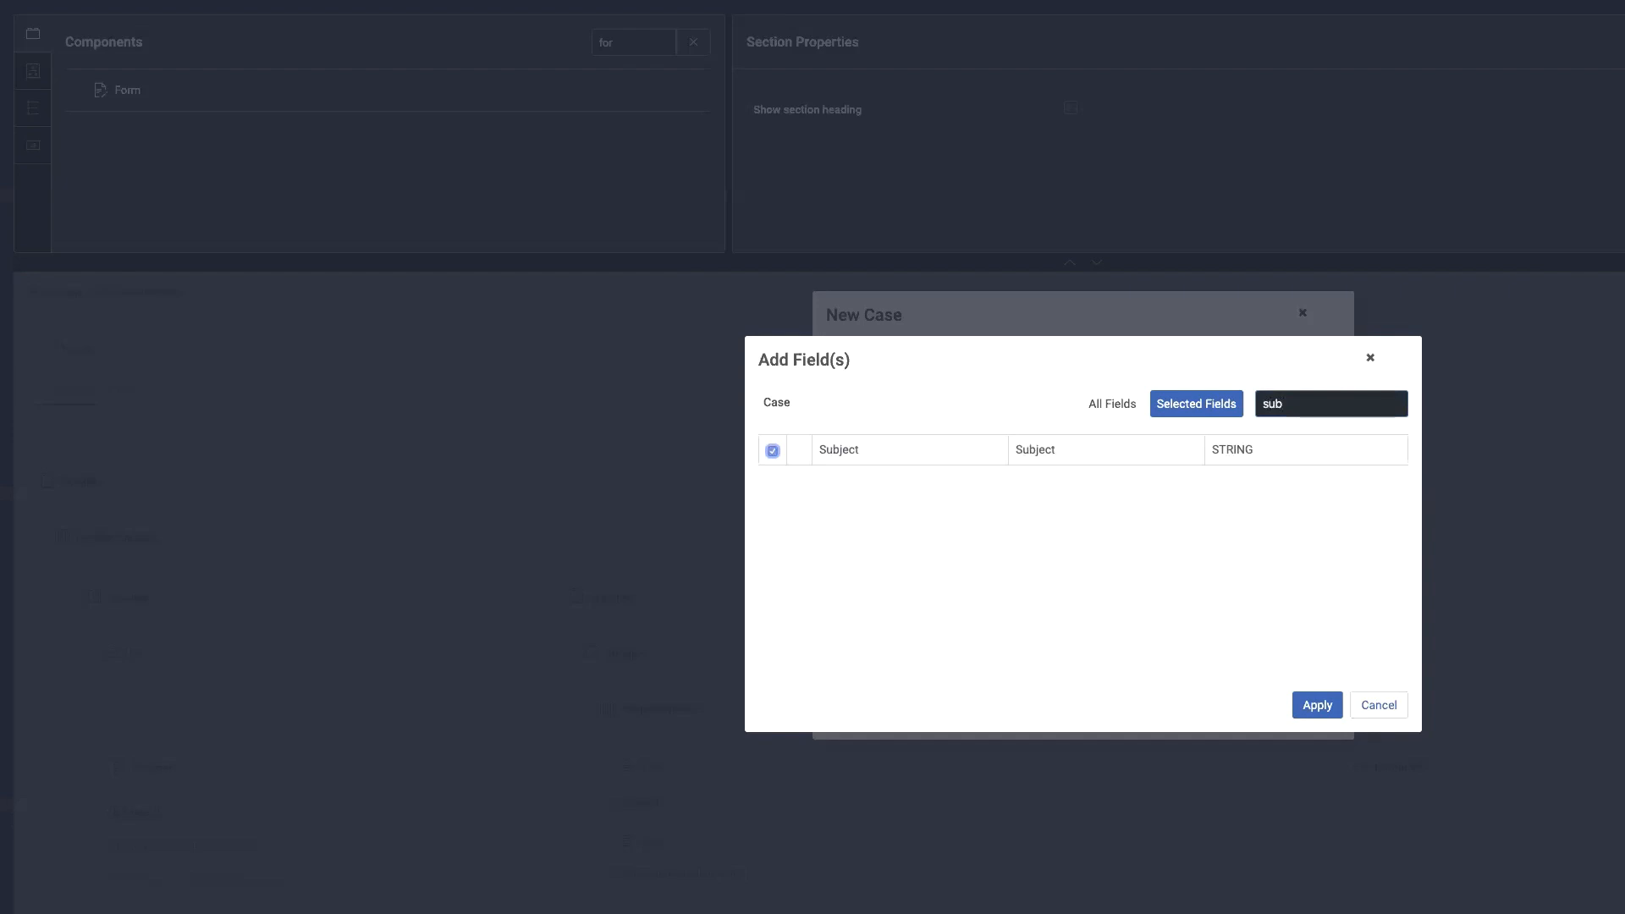
{"action": "double_click", "coordinate": [1290, 403]}
{"action": "type", "text": "statu"}
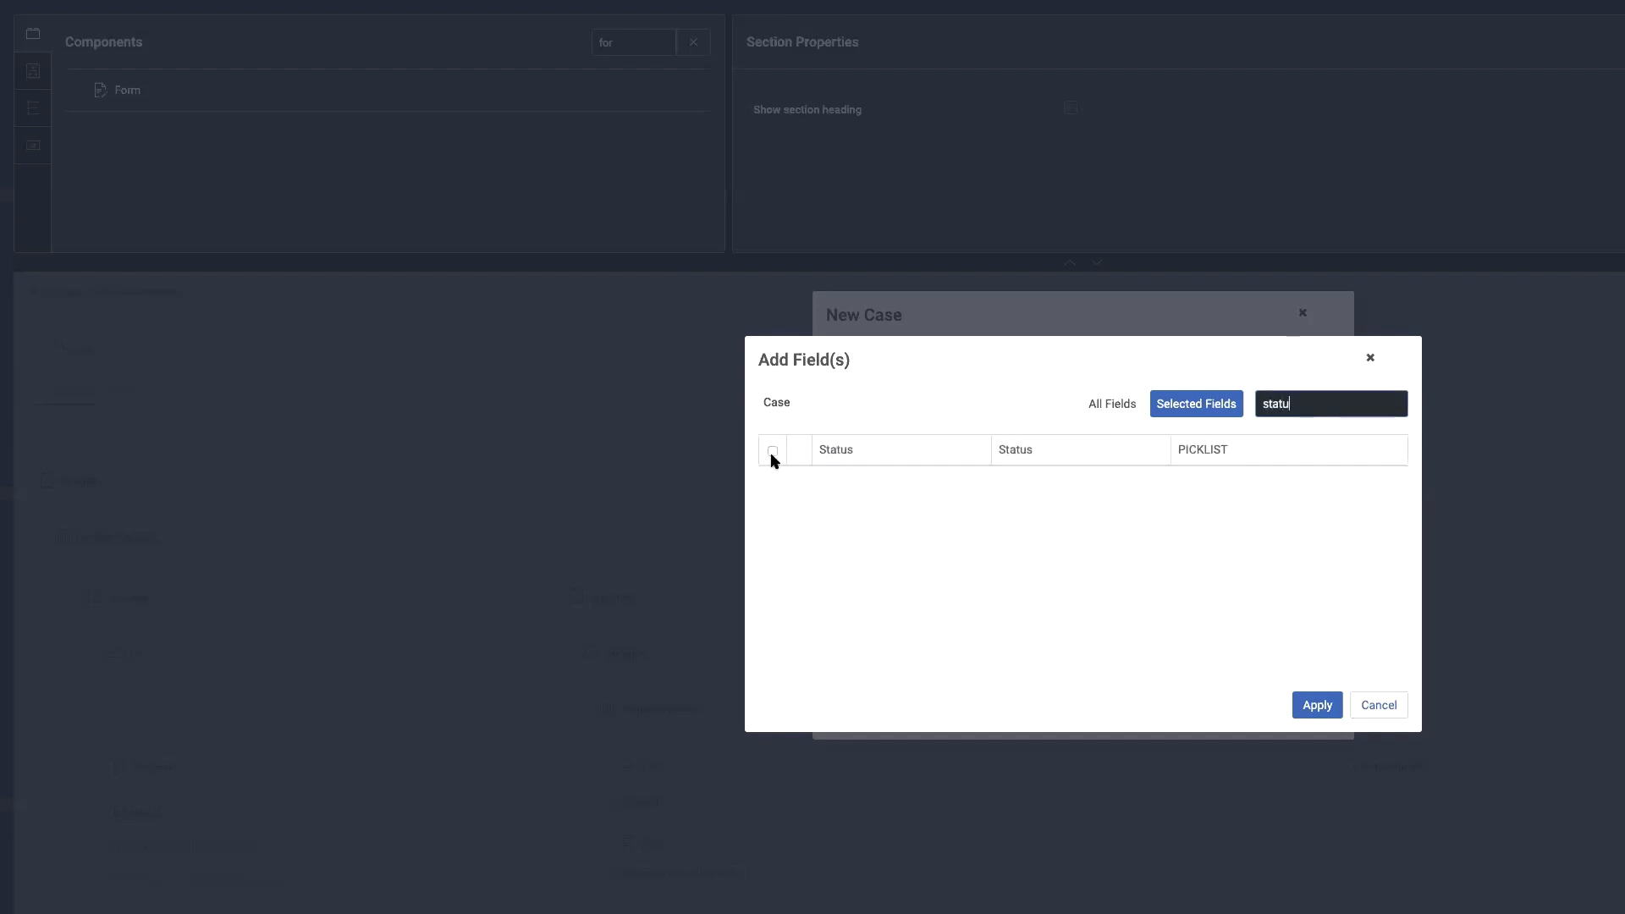
{"action": "left_click", "coordinate": [772, 452]}
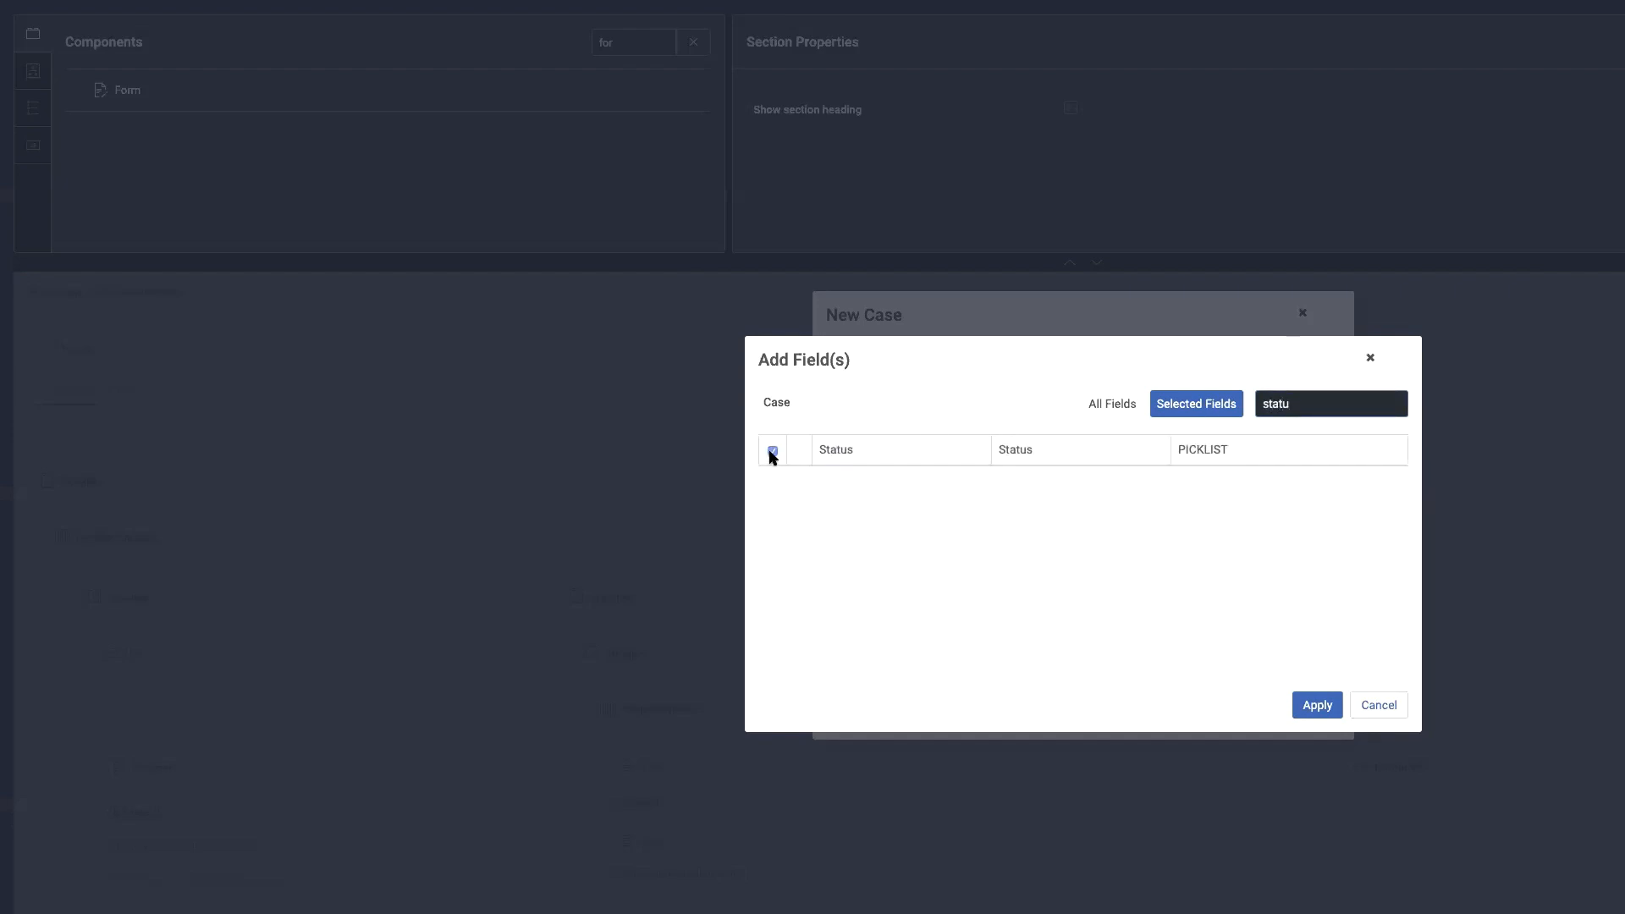
Include the Description and Account ID fields in the selection and add the chosen fields to the form section
{"action": "double_click", "coordinate": [1307, 399]}
{"action": "type", "text": "des"}
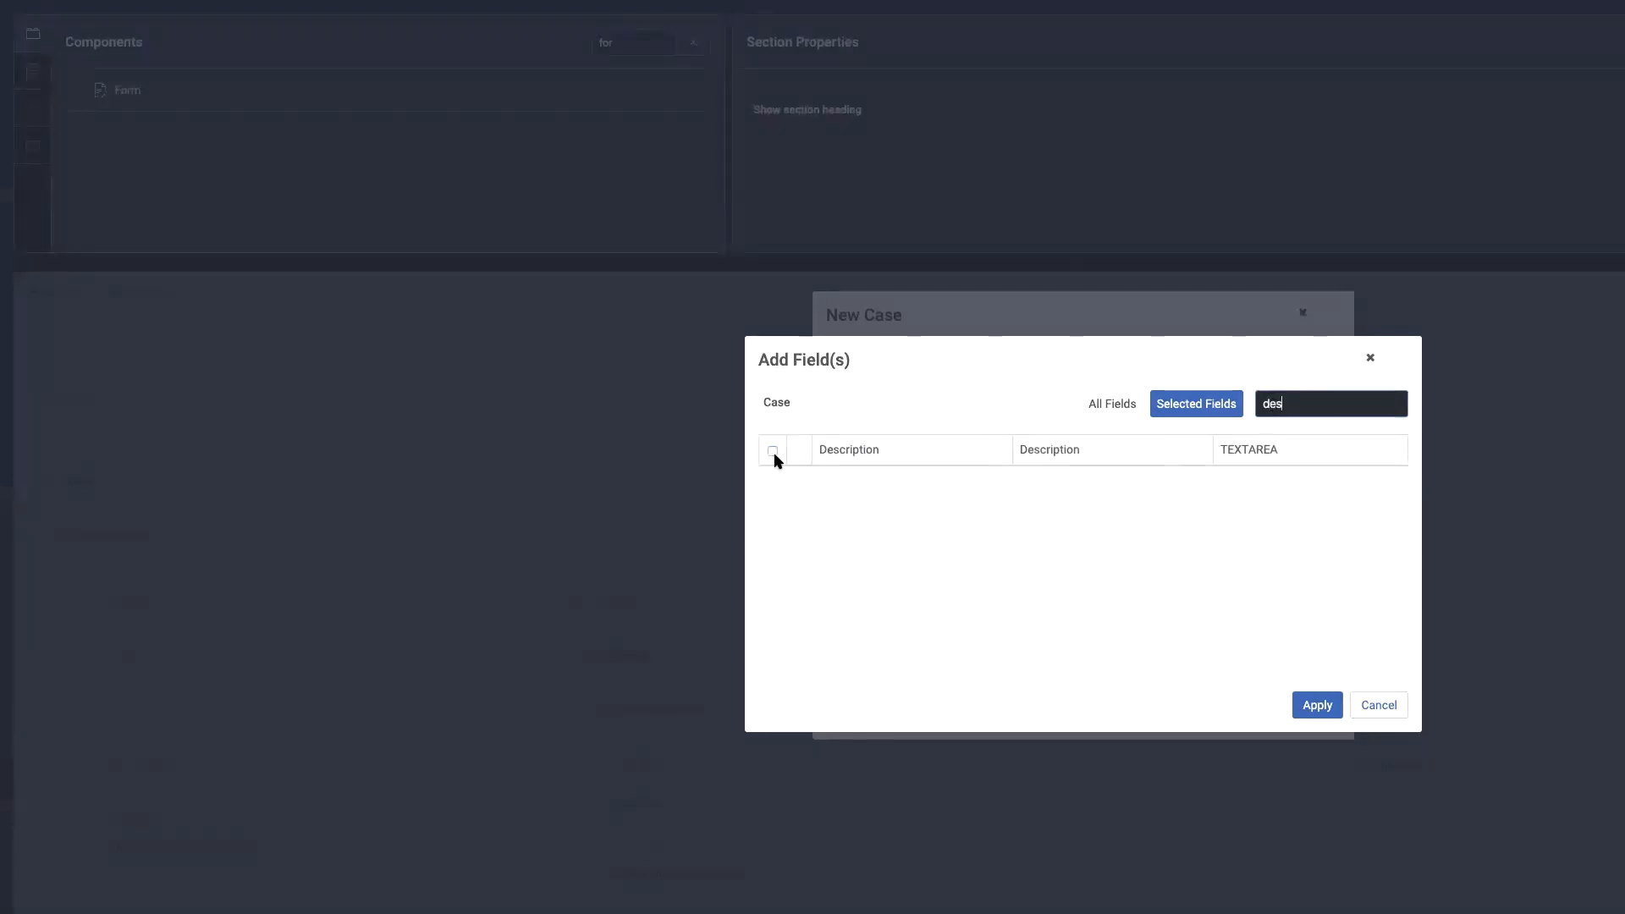
{"action": "left_click", "coordinate": [772, 452]}
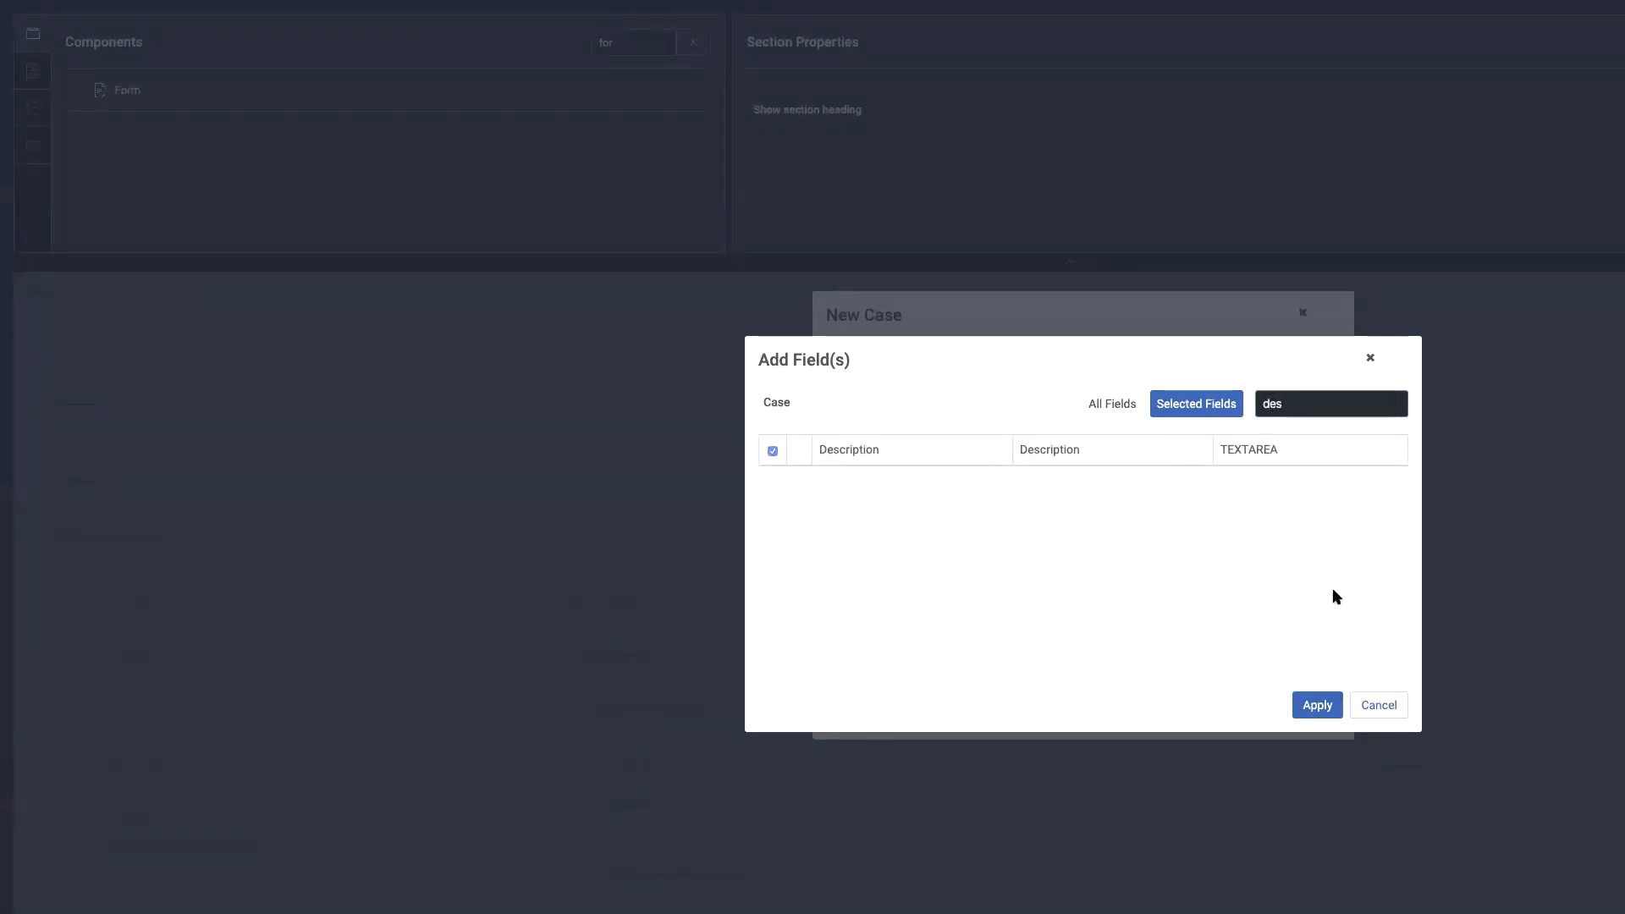
{"action": "double_click", "coordinate": [1293, 403]}
{"action": "type", "text": "acc"}
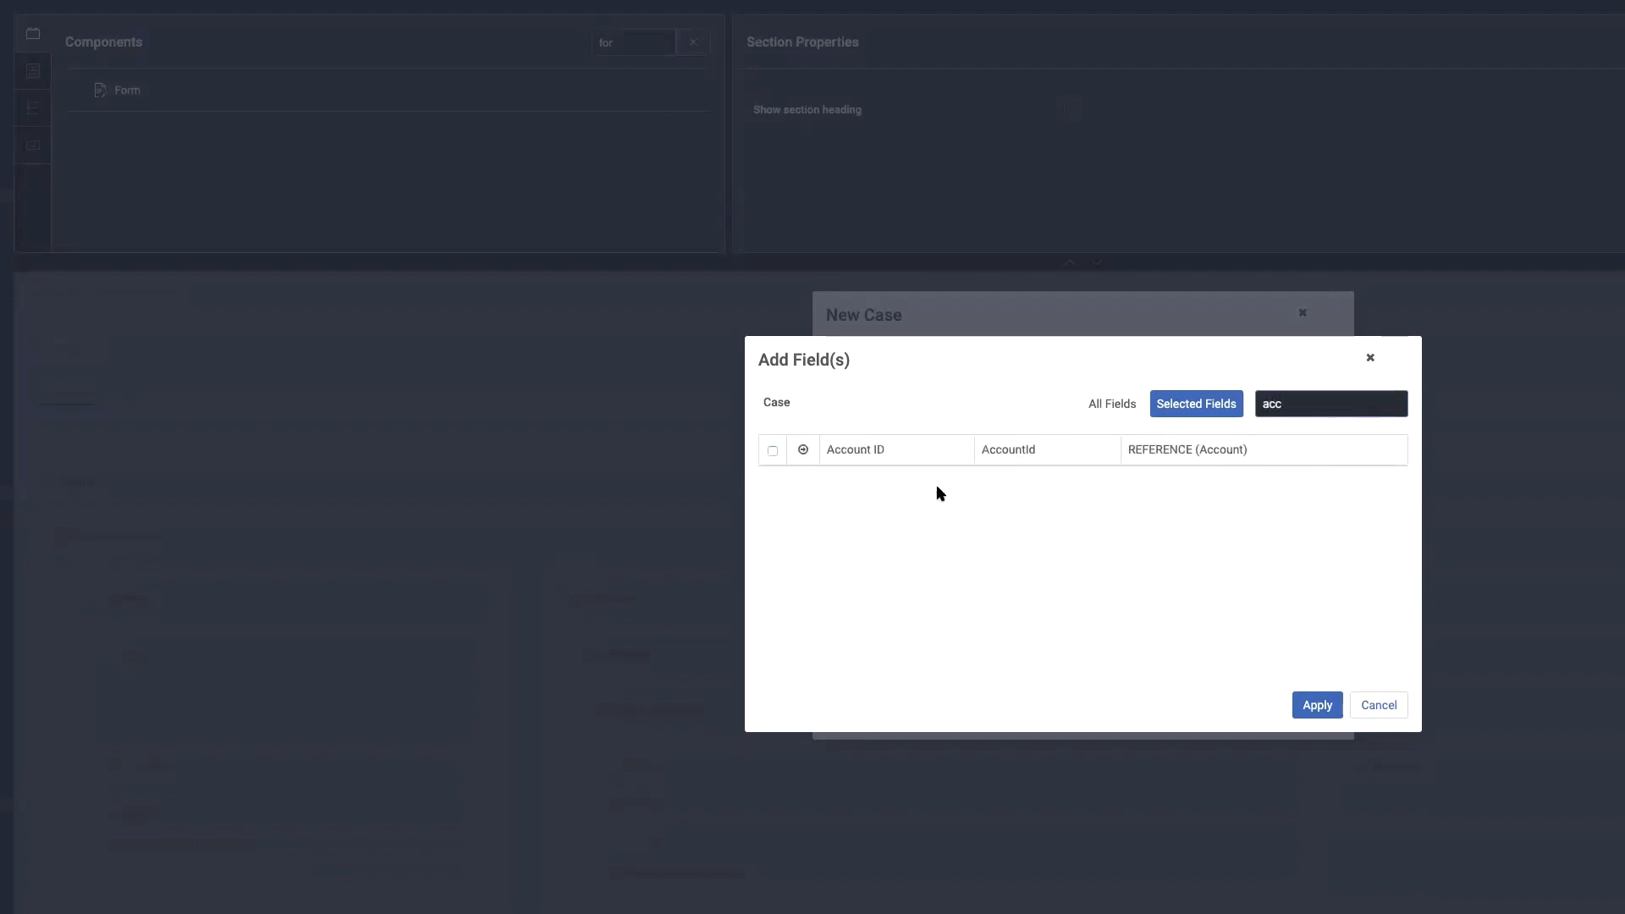
{"action": "left_click", "coordinate": [772, 451]}
{"action": "left_click", "coordinate": [1333, 699]}
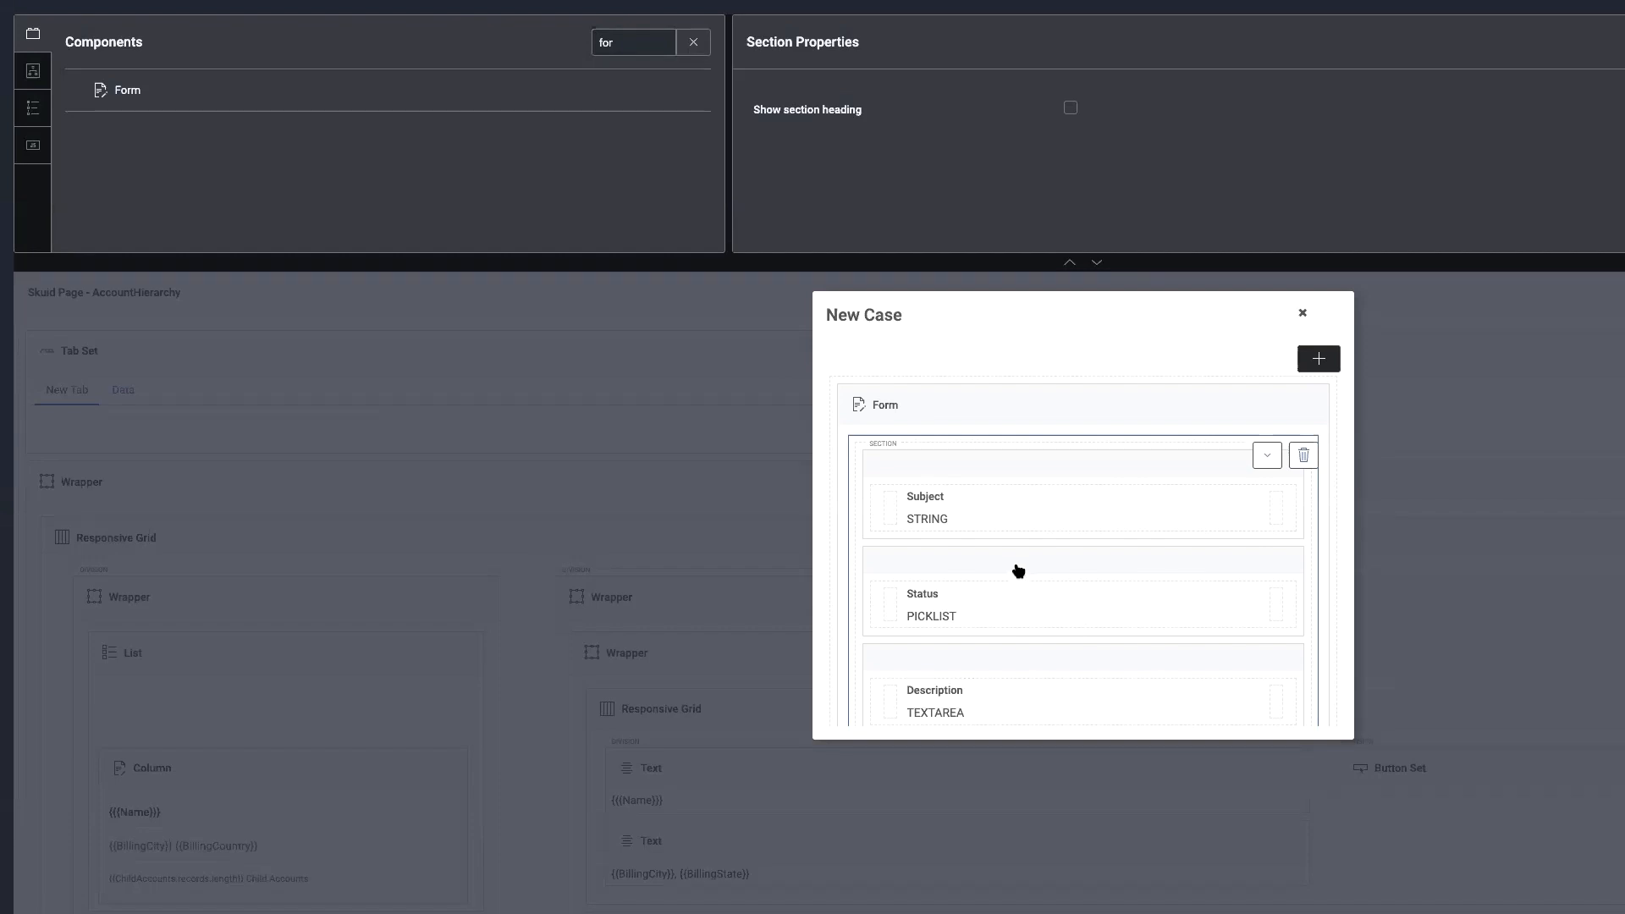
Move the Status field beside Subject in the same form row and remove the emptied row
{"action": "left_click", "coordinate": [935, 592]}
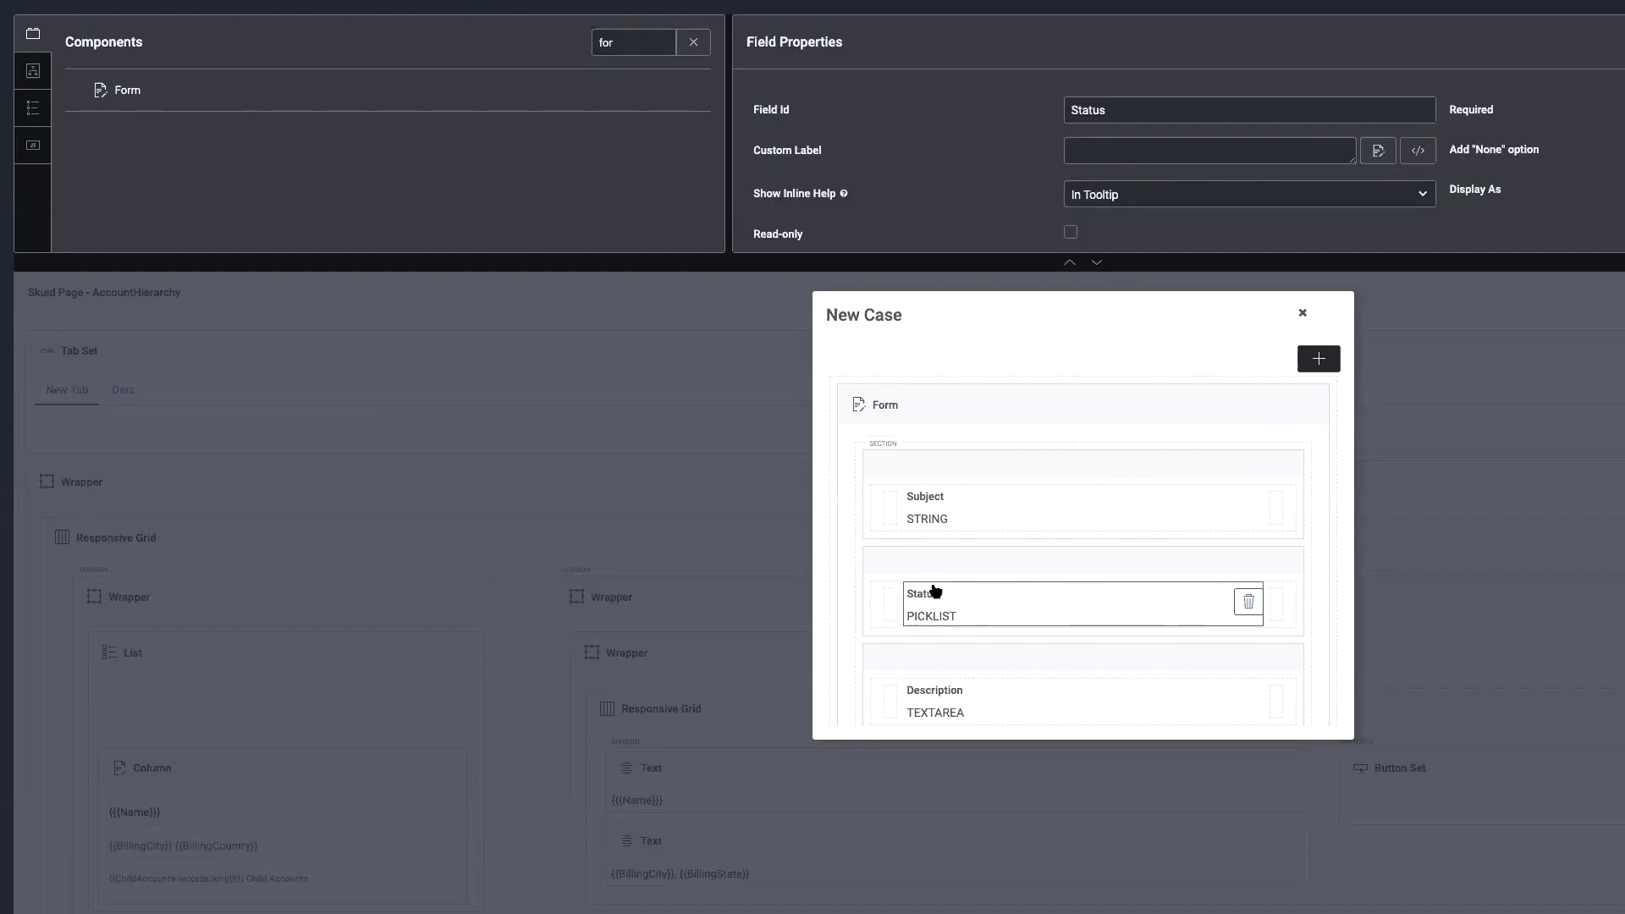
{"action": "left_click_drag", "start_coordinate": [935, 592], "coordinate": [1269, 512]}
{"action": "left_click", "coordinate": [967, 563]}
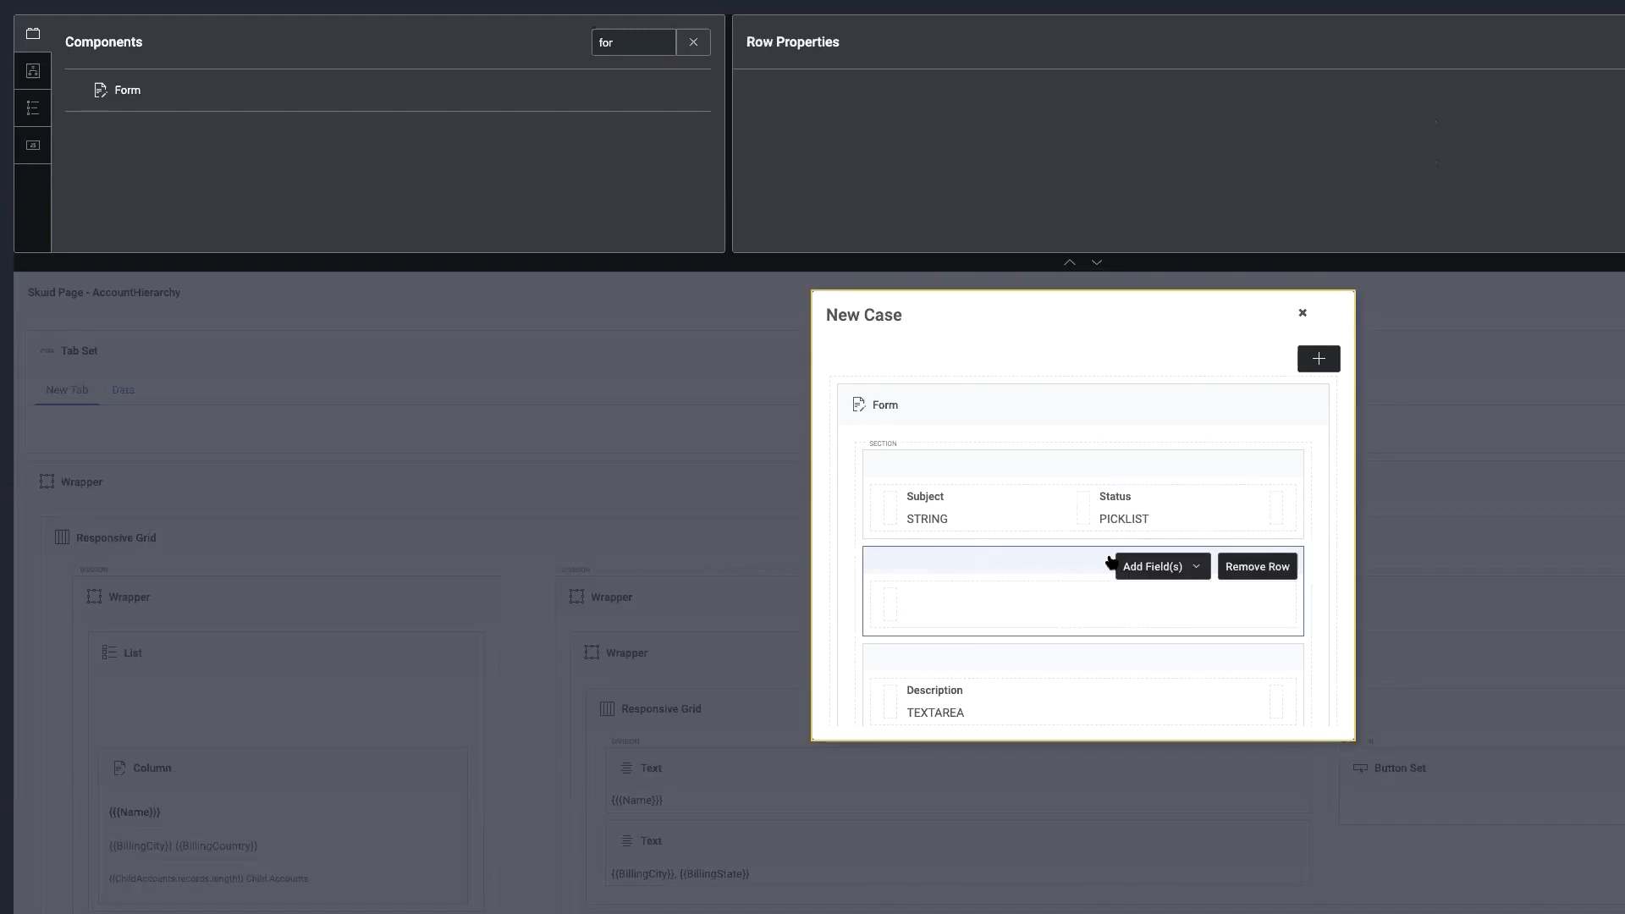
{"action": "left_click", "coordinate": [1257, 566]}
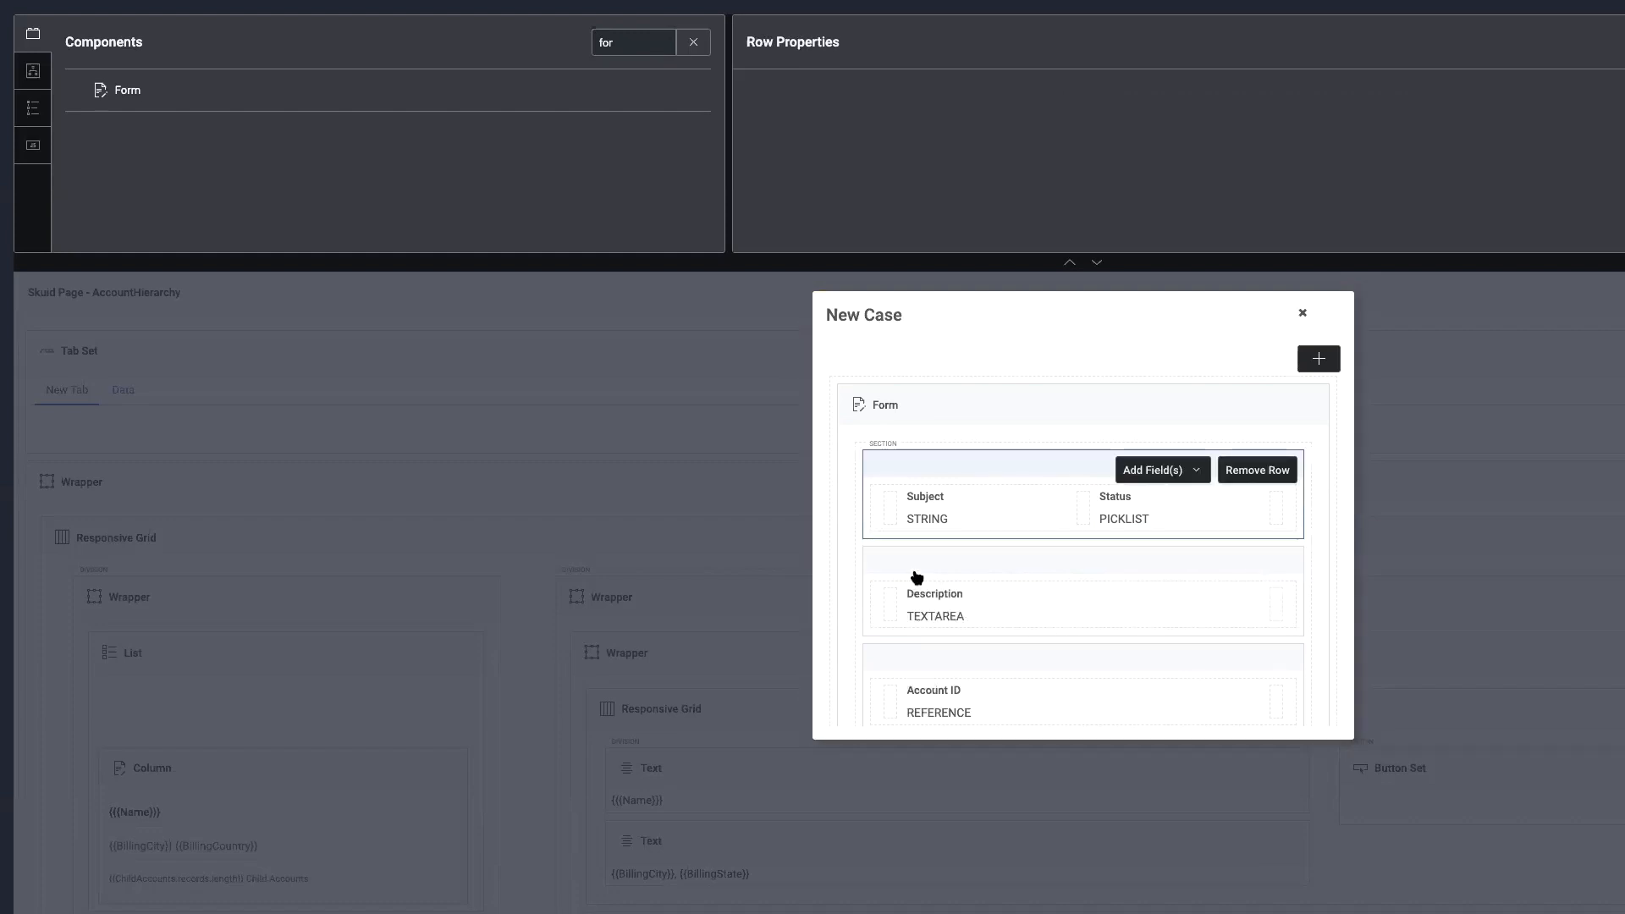
Move the Account ID row above the Subject and Status row and set the form's default mode to Edit
{"action": "left_click", "coordinate": [935, 665]}
{"action": "left_click_drag", "start_coordinate": [934, 666], "coordinate": [911, 463]}
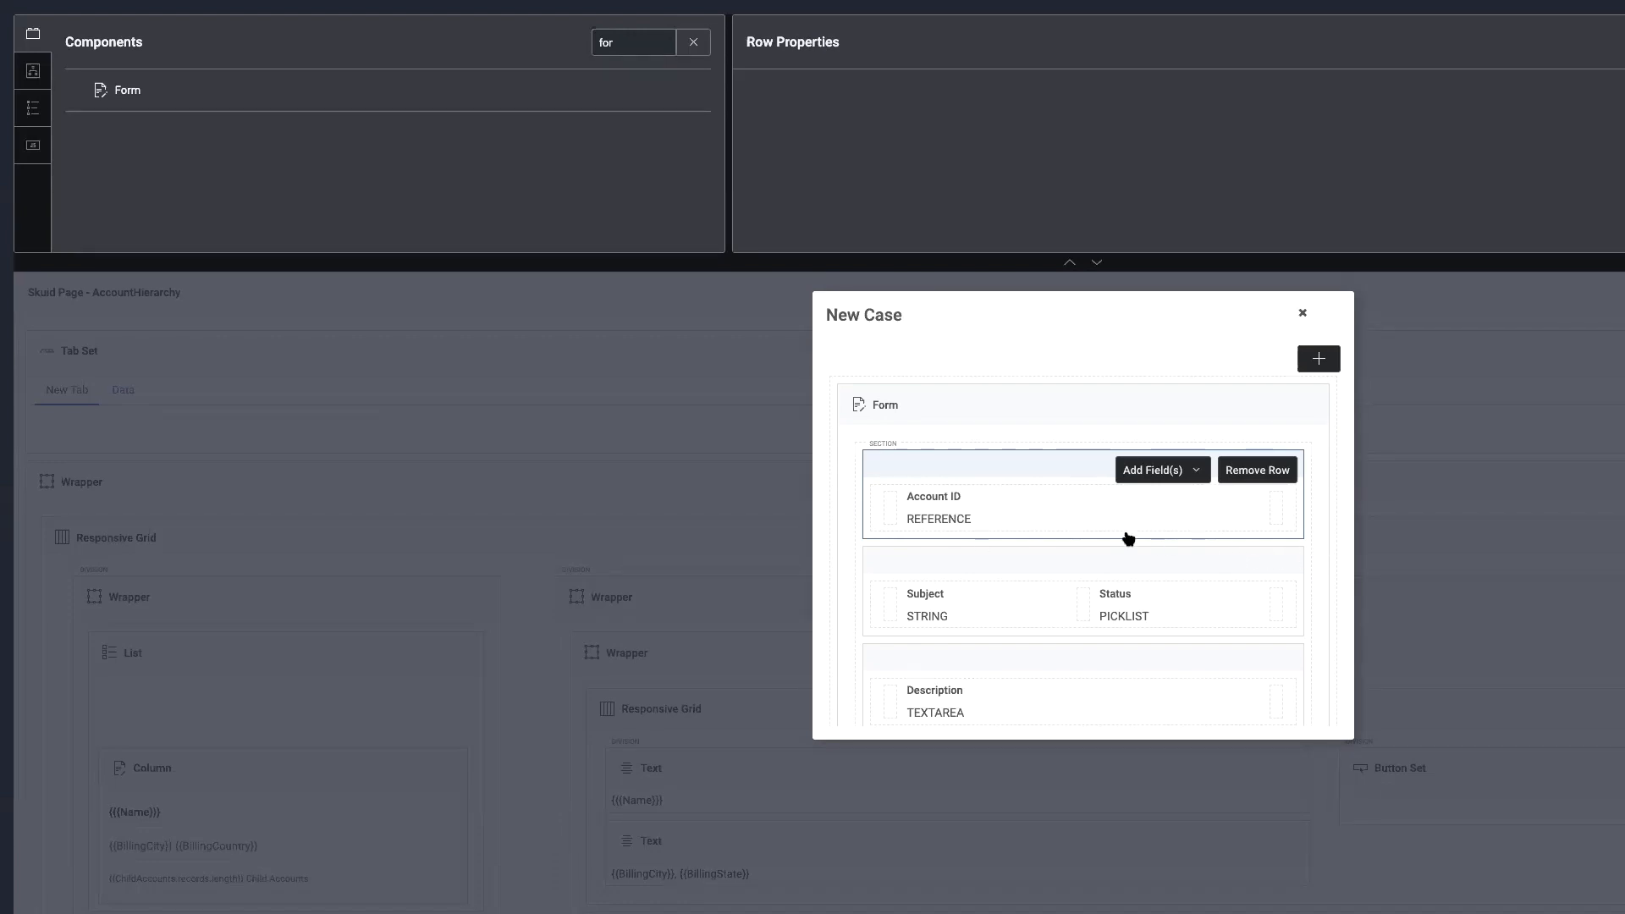
{"action": "left_click", "coordinate": [971, 423]}
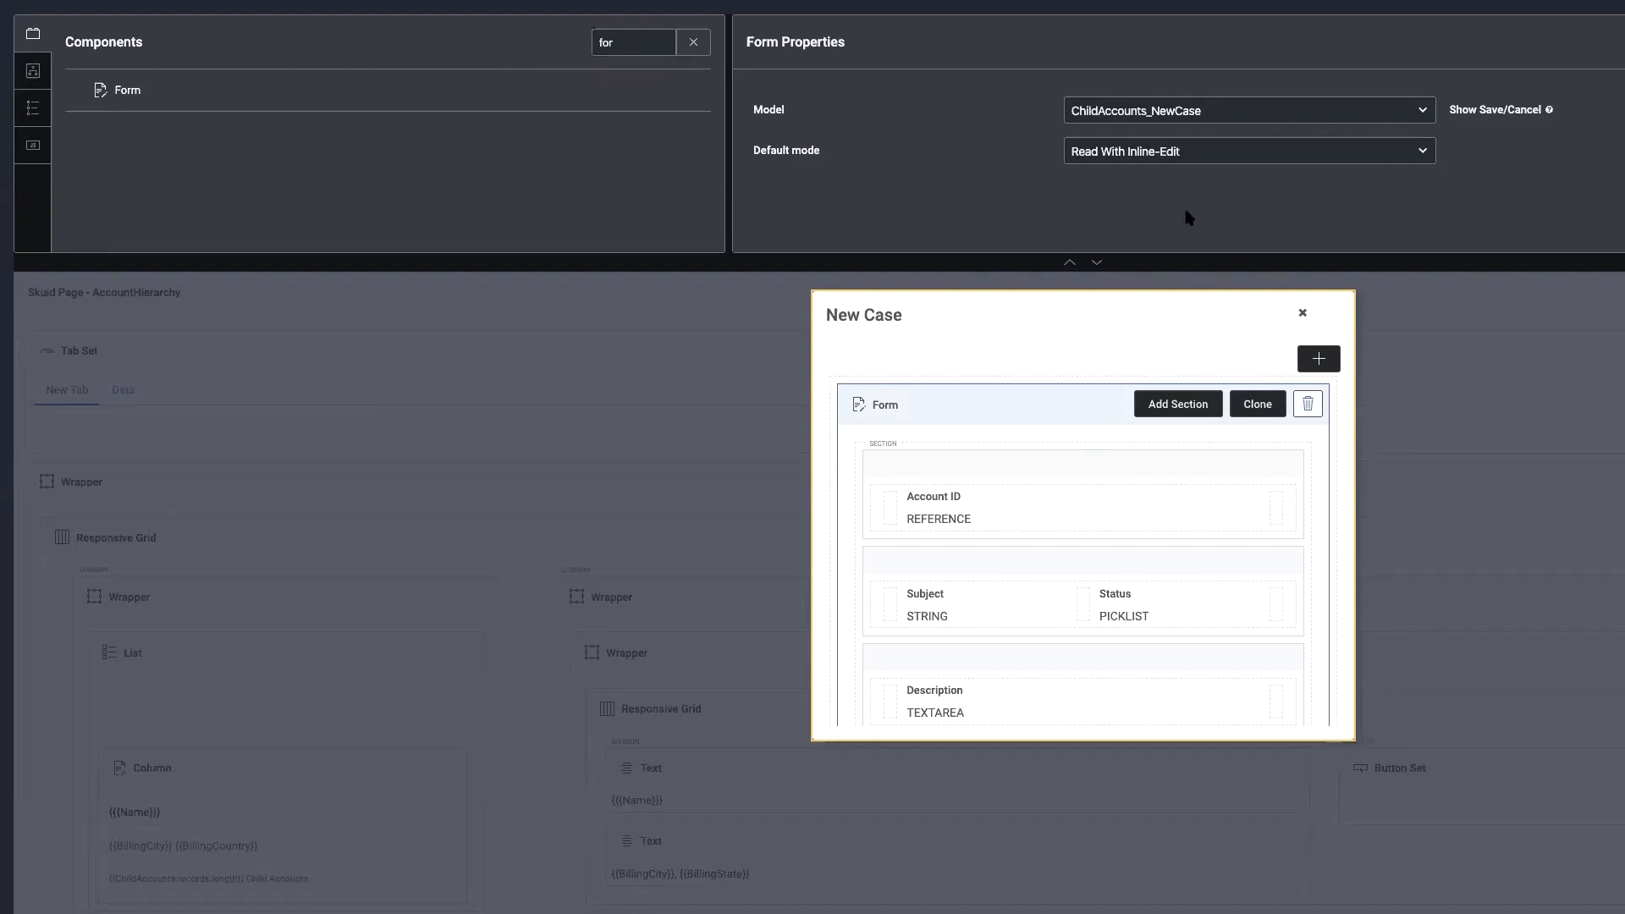
{"action": "left_click", "coordinate": [1129, 155]}
{"action": "left_click", "coordinate": [1121, 166]}
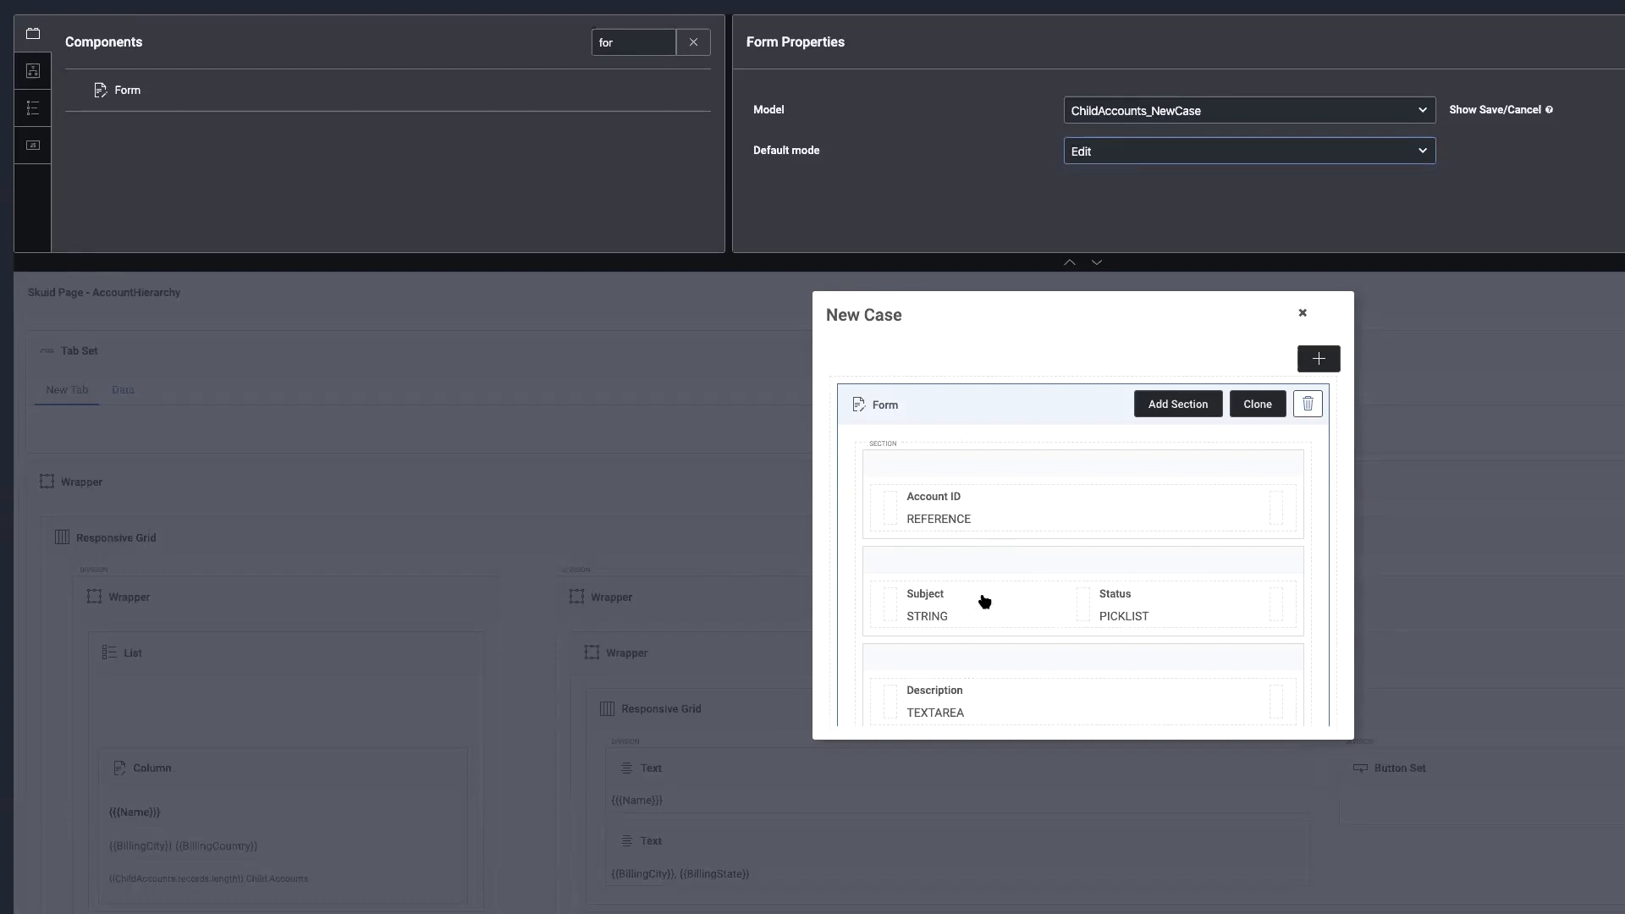
Add a pair of buttons below the form in the modal and label the first one Cancel
{"action": "scroll", "coordinate": [982, 604], "scroll_direction": "down", "scroll_amount": 2}
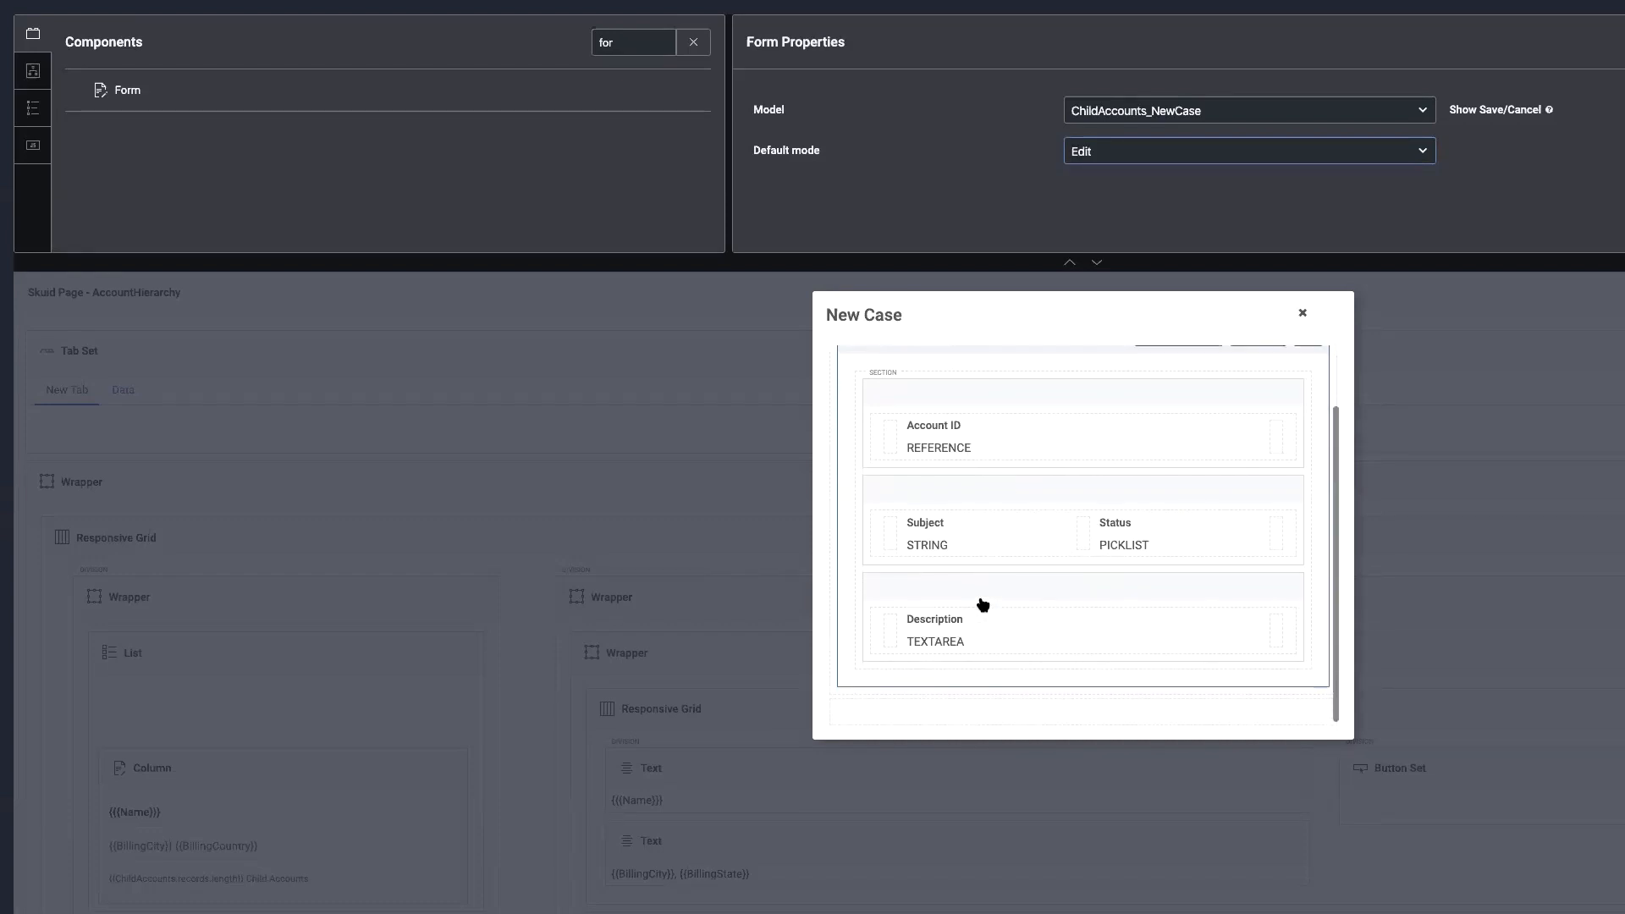
{"action": "scroll", "coordinate": [982, 604], "scroll_direction": "up", "scroll_amount": 2}
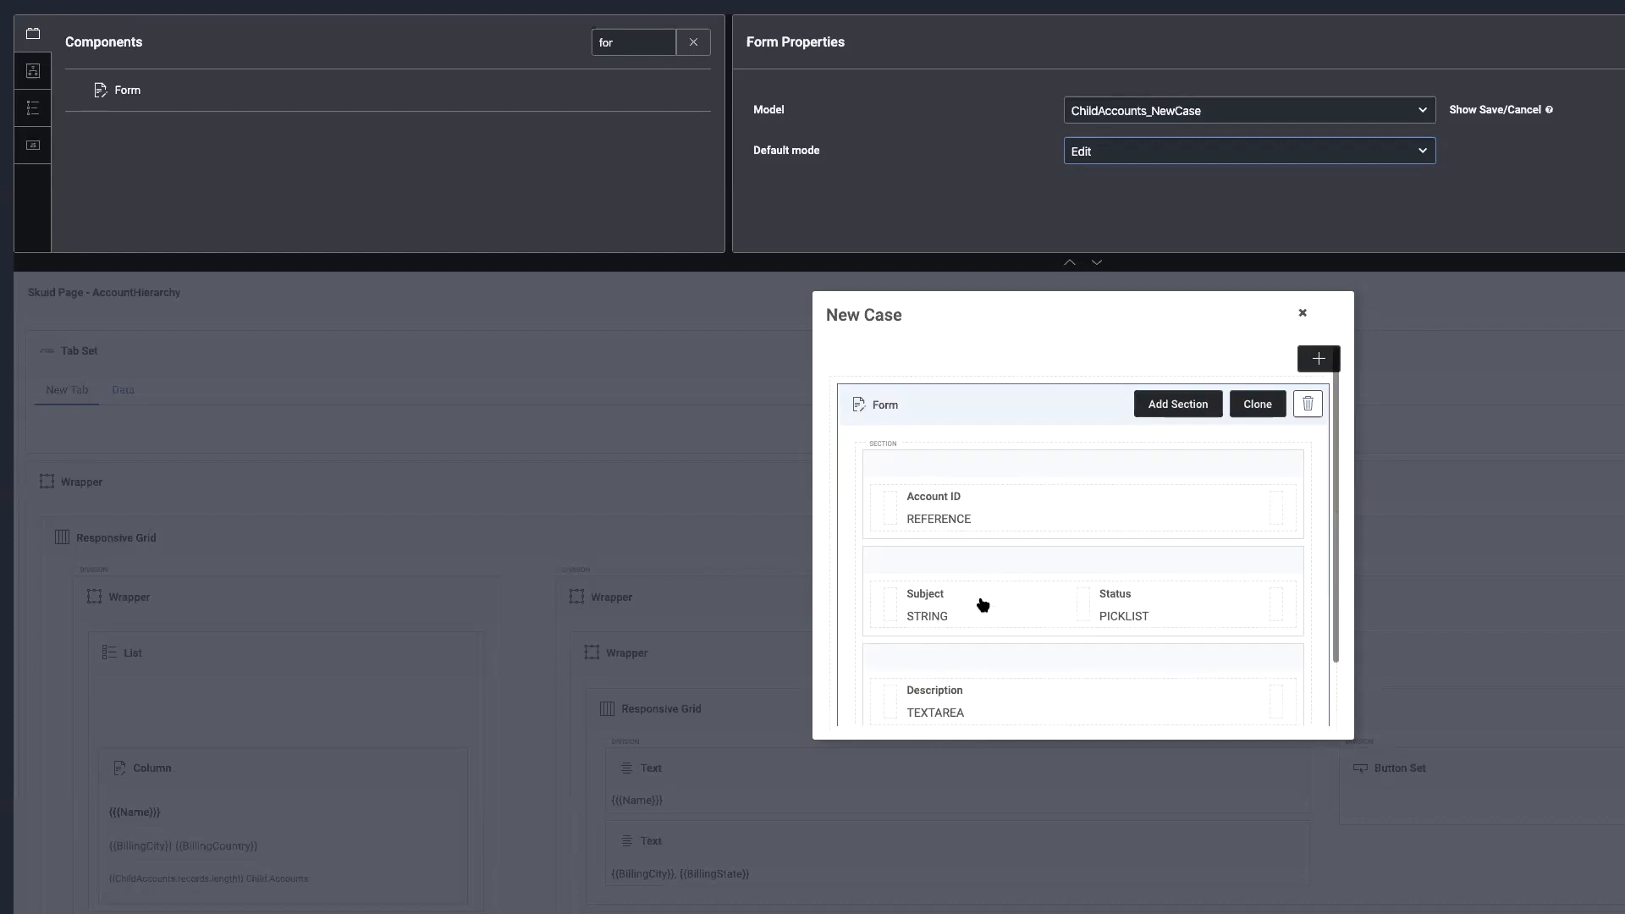
{"action": "left_click", "coordinate": [1311, 362]}
{"action": "scroll", "coordinate": [1064, 542], "scroll_direction": "down", "scroll_amount": 2}
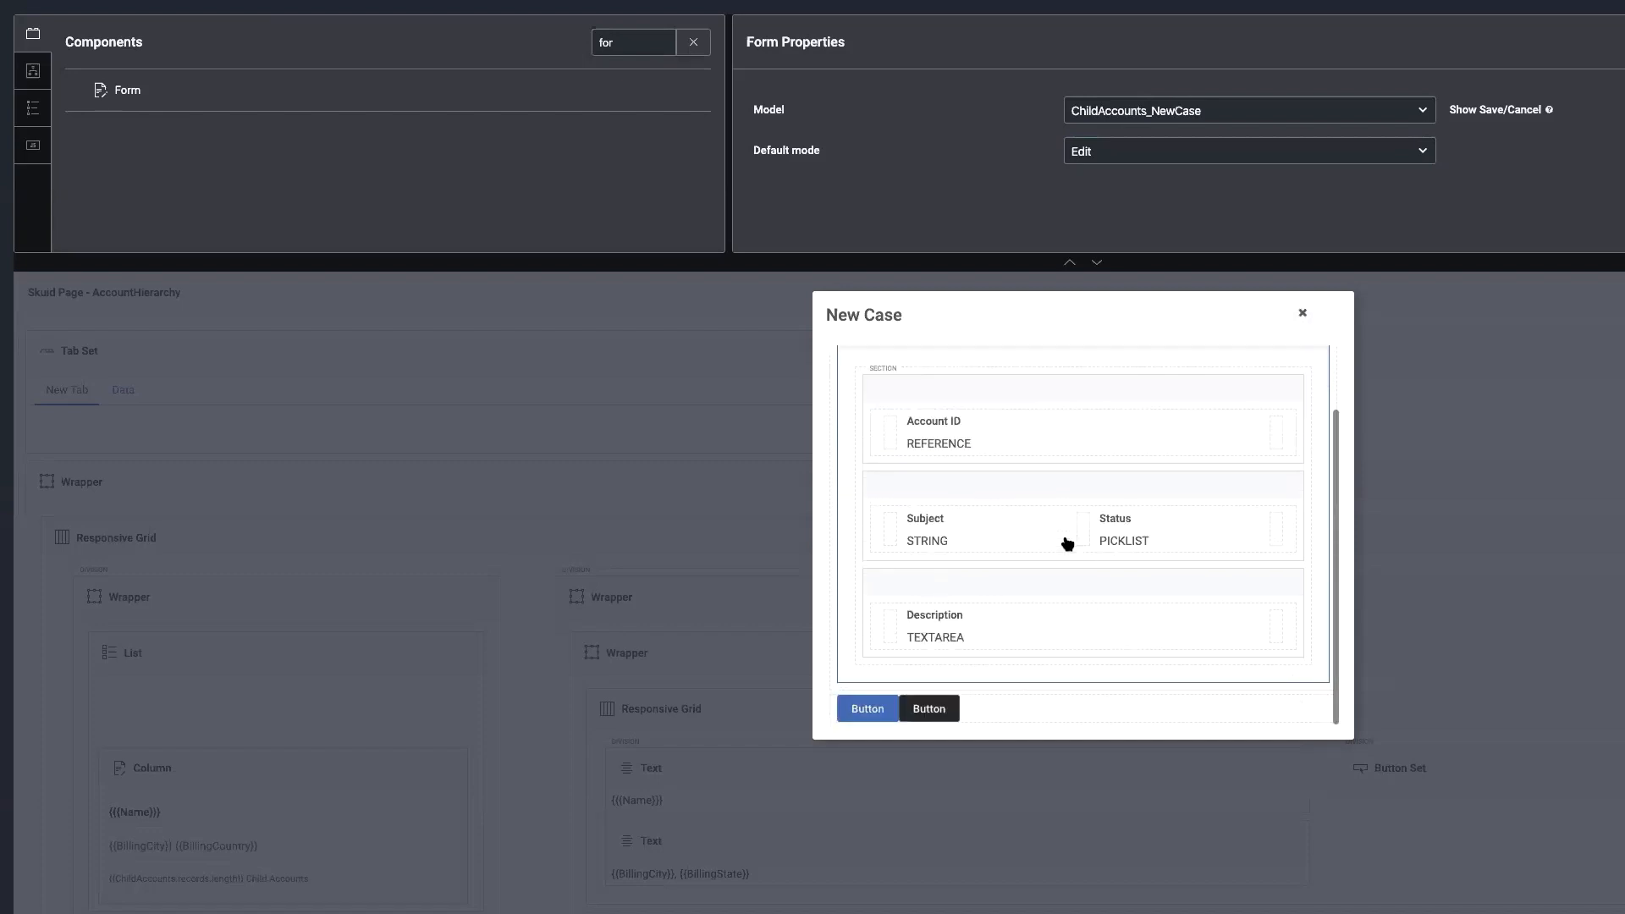
{"action": "left_click", "coordinate": [868, 715]}
{"action": "left_click_drag", "start_coordinate": [1115, 108], "coordinate": [1036, 99]}
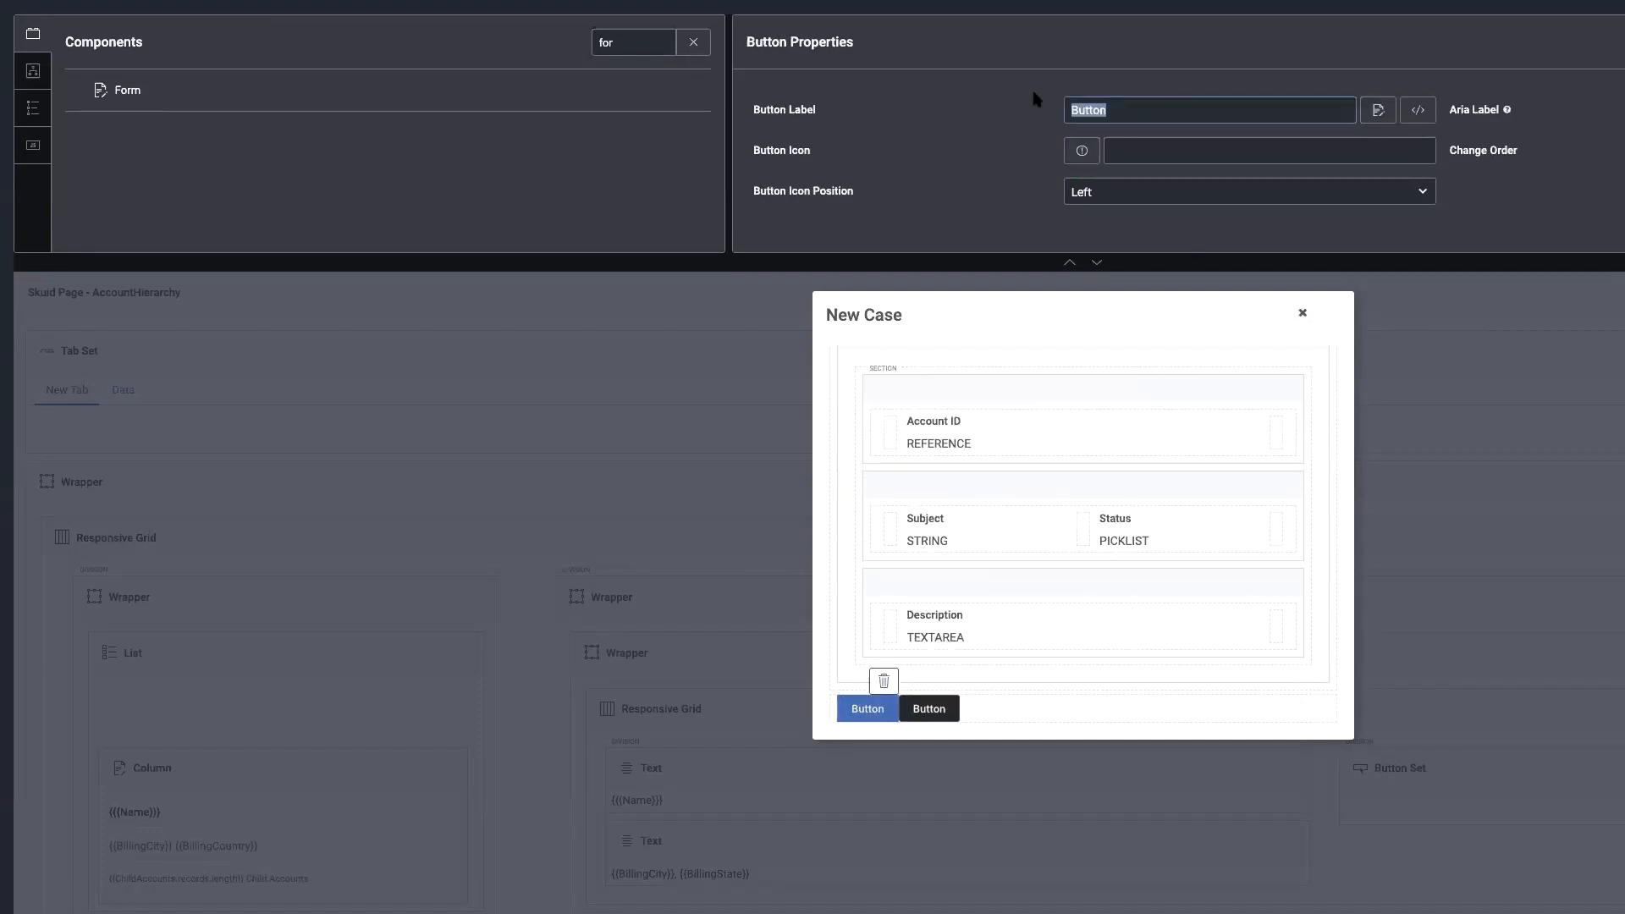
{"action": "type", "text": "Cancel"}
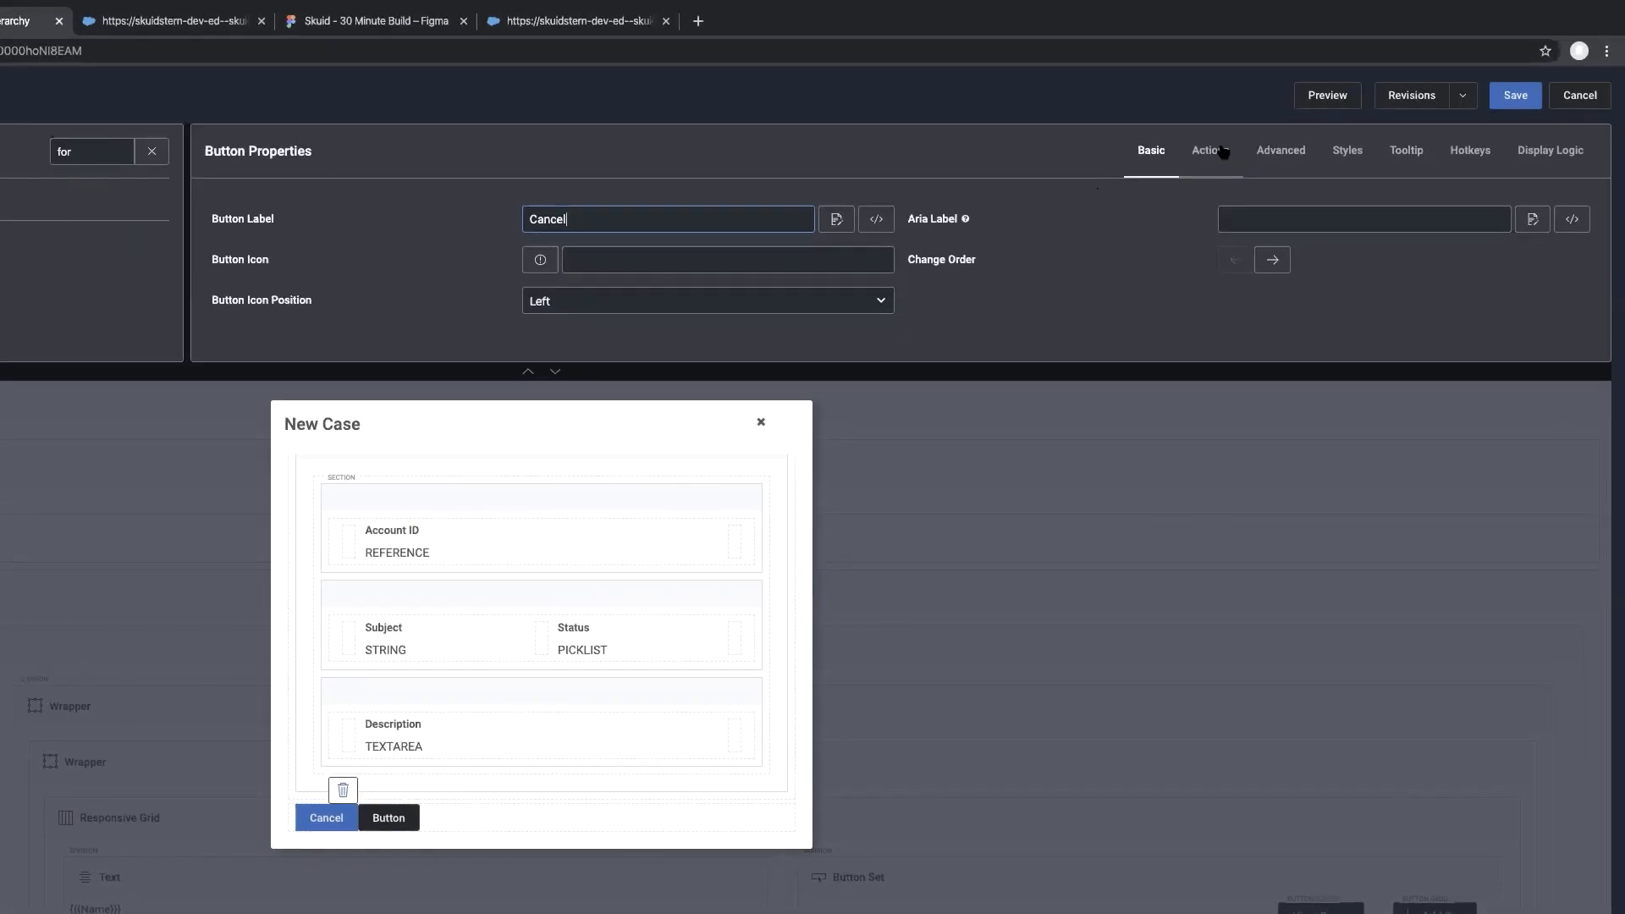
Give the Cancel button a Cancel Model Changes action that applies to the ChildAccounts_NewCase model
{"action": "left_click", "coordinate": [1223, 152]}
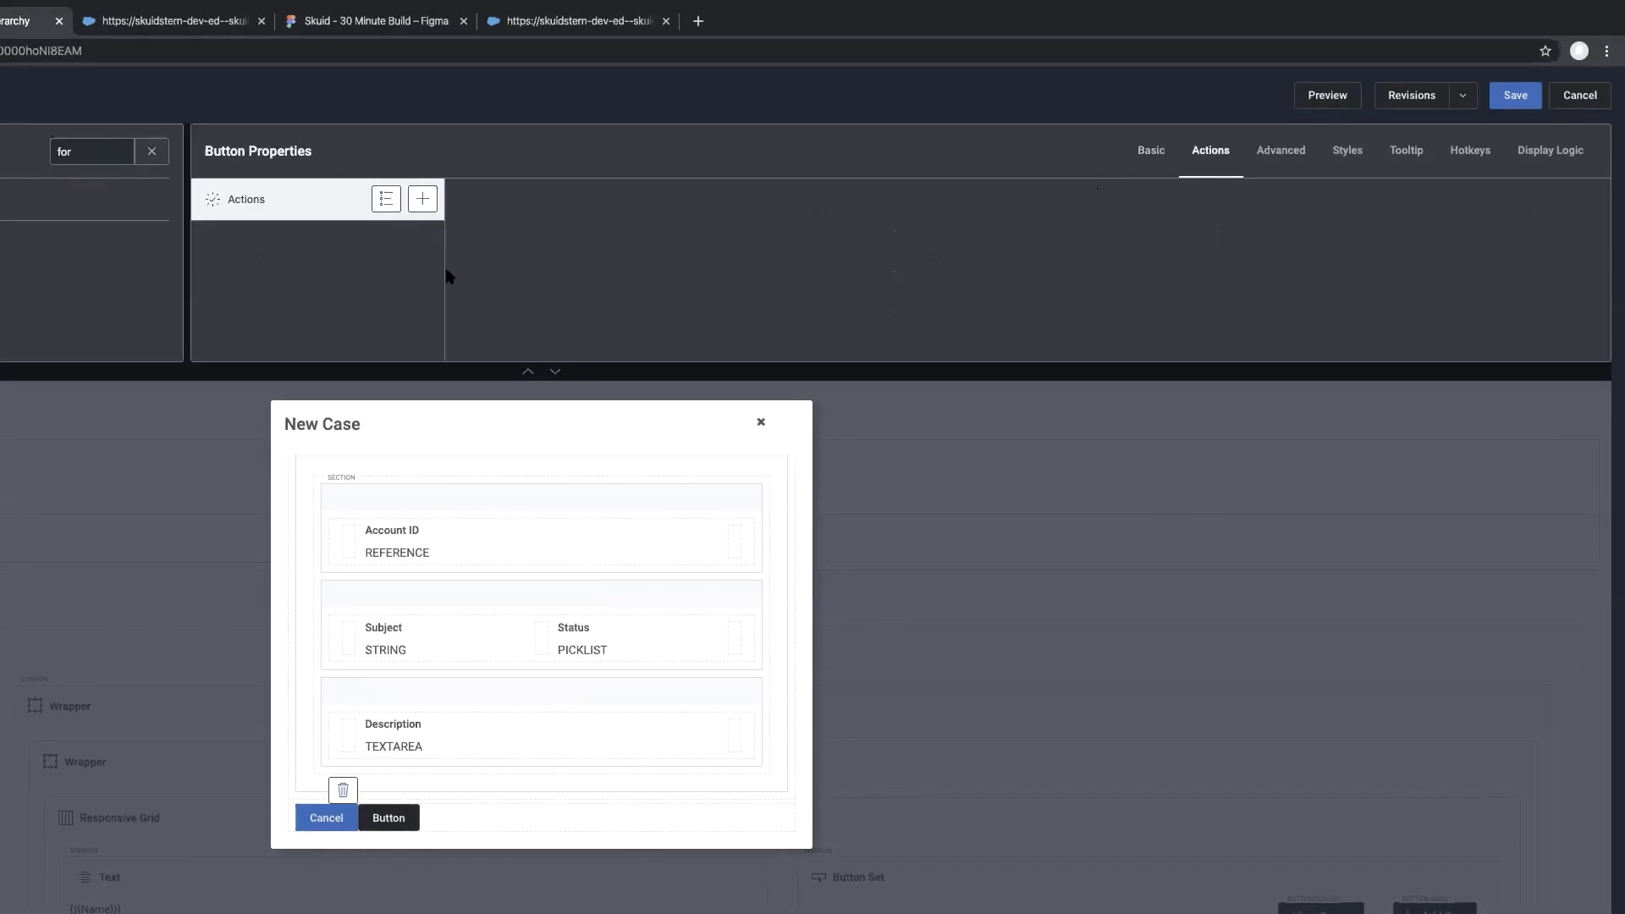
{"action": "left_click", "coordinate": [422, 200]}
{"action": "left_click", "coordinate": [997, 230]}
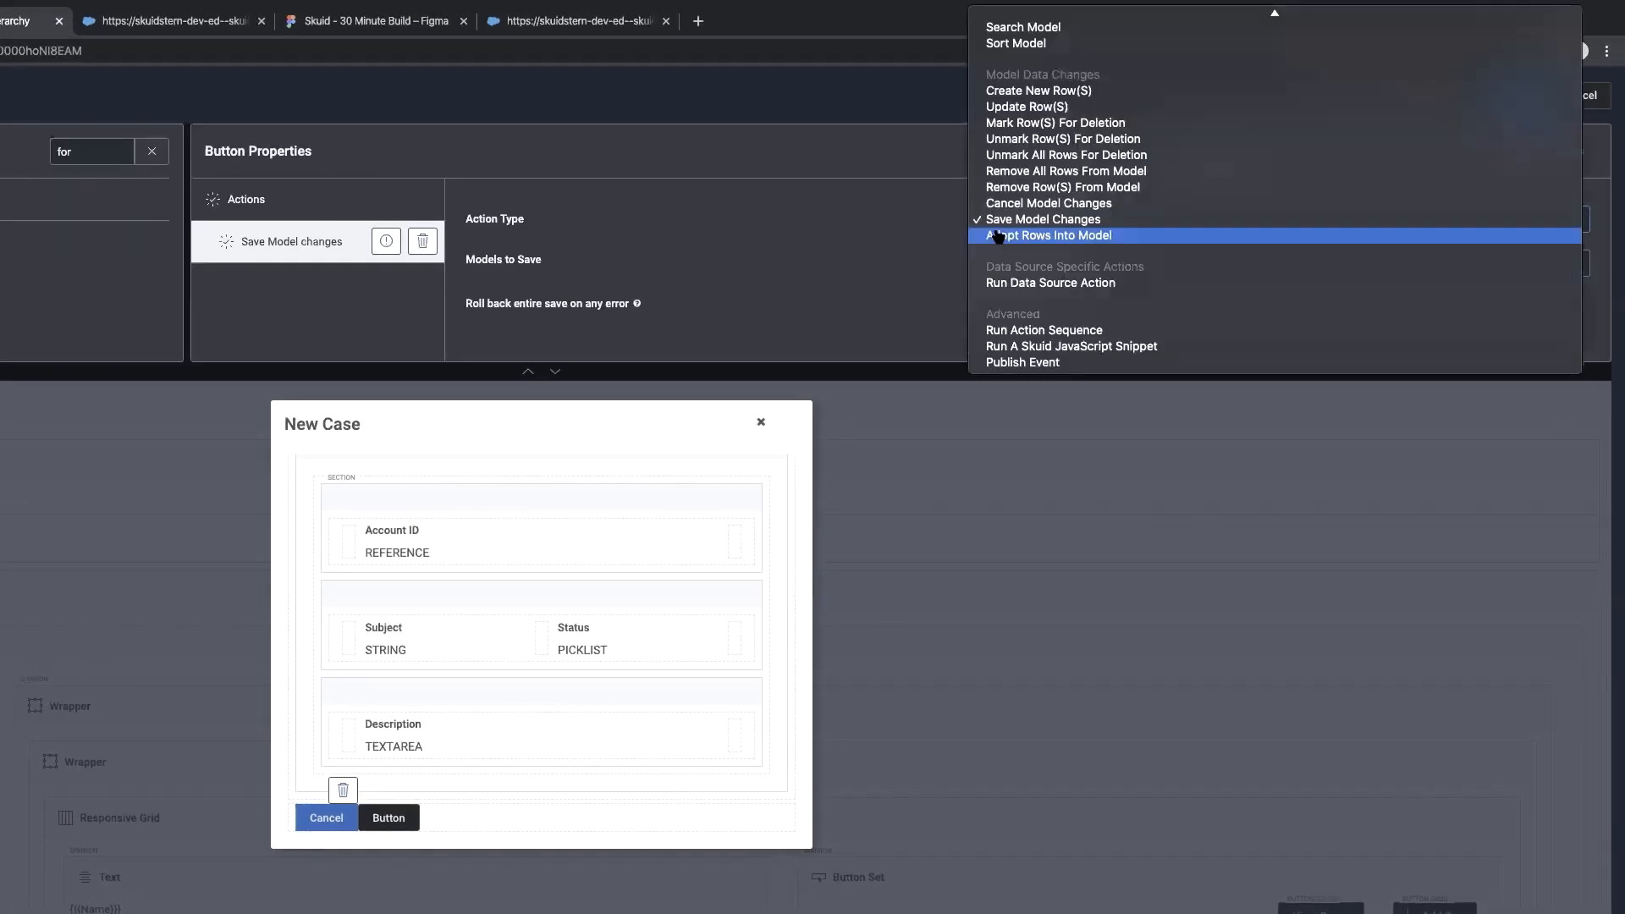
{"action": "scroll", "coordinate": [999, 235], "scroll_direction": "up", "scroll_amount": 5}
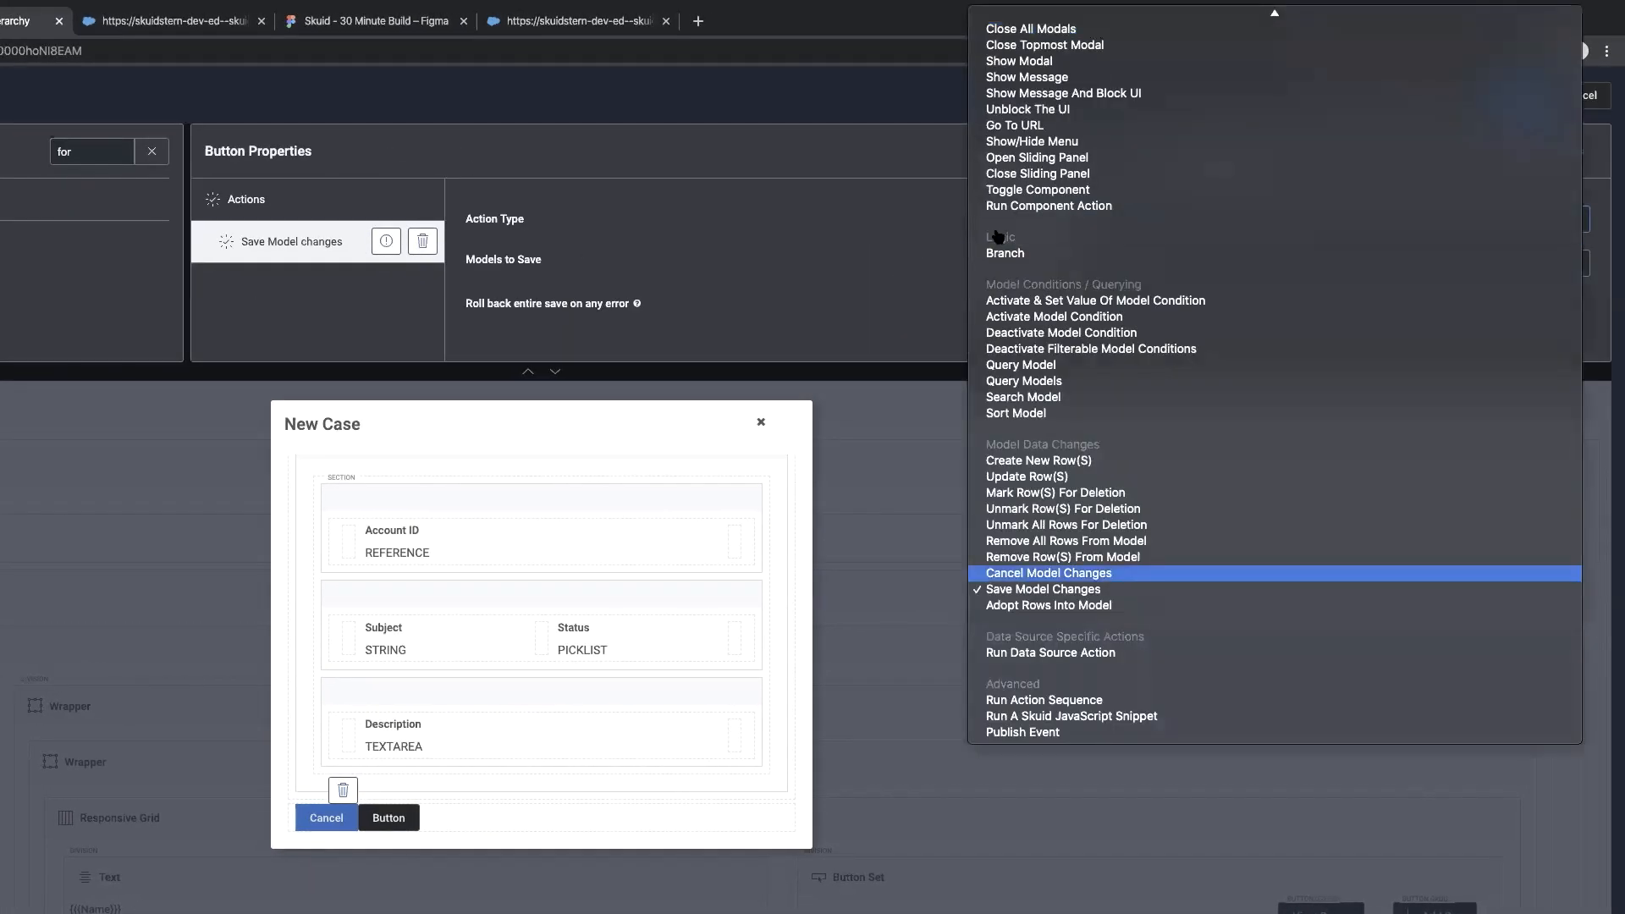
{"action": "left_click", "coordinate": [1062, 574]}
{"action": "left_click", "coordinate": [1048, 266]}
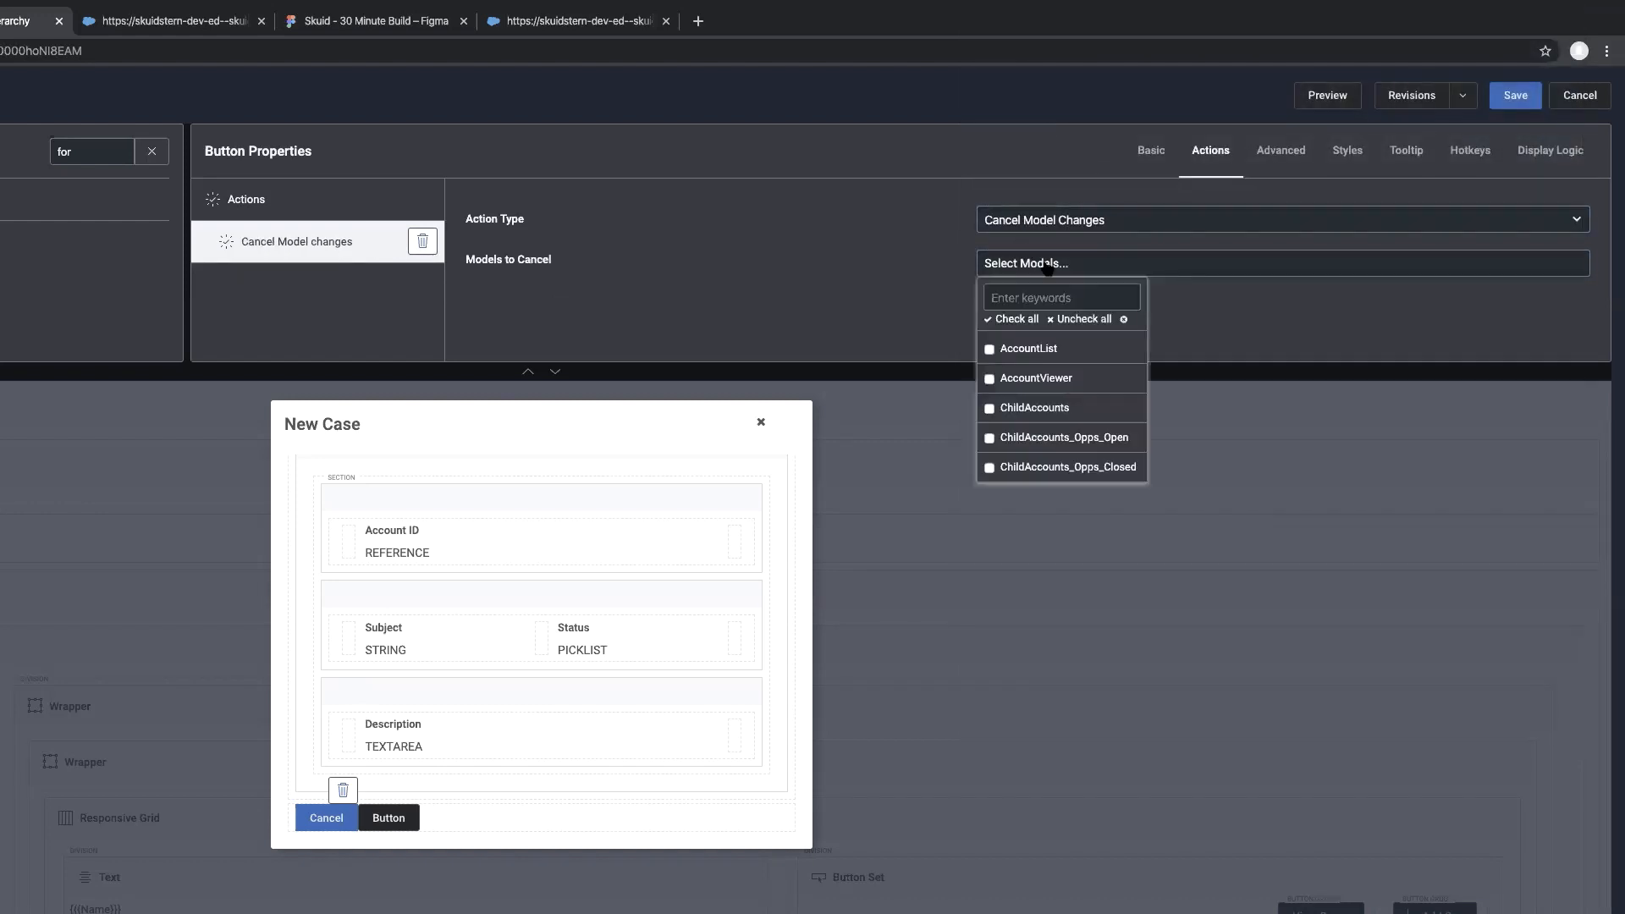
{"action": "scroll", "coordinate": [1031, 474], "scroll_direction": "down", "scroll_amount": 2}
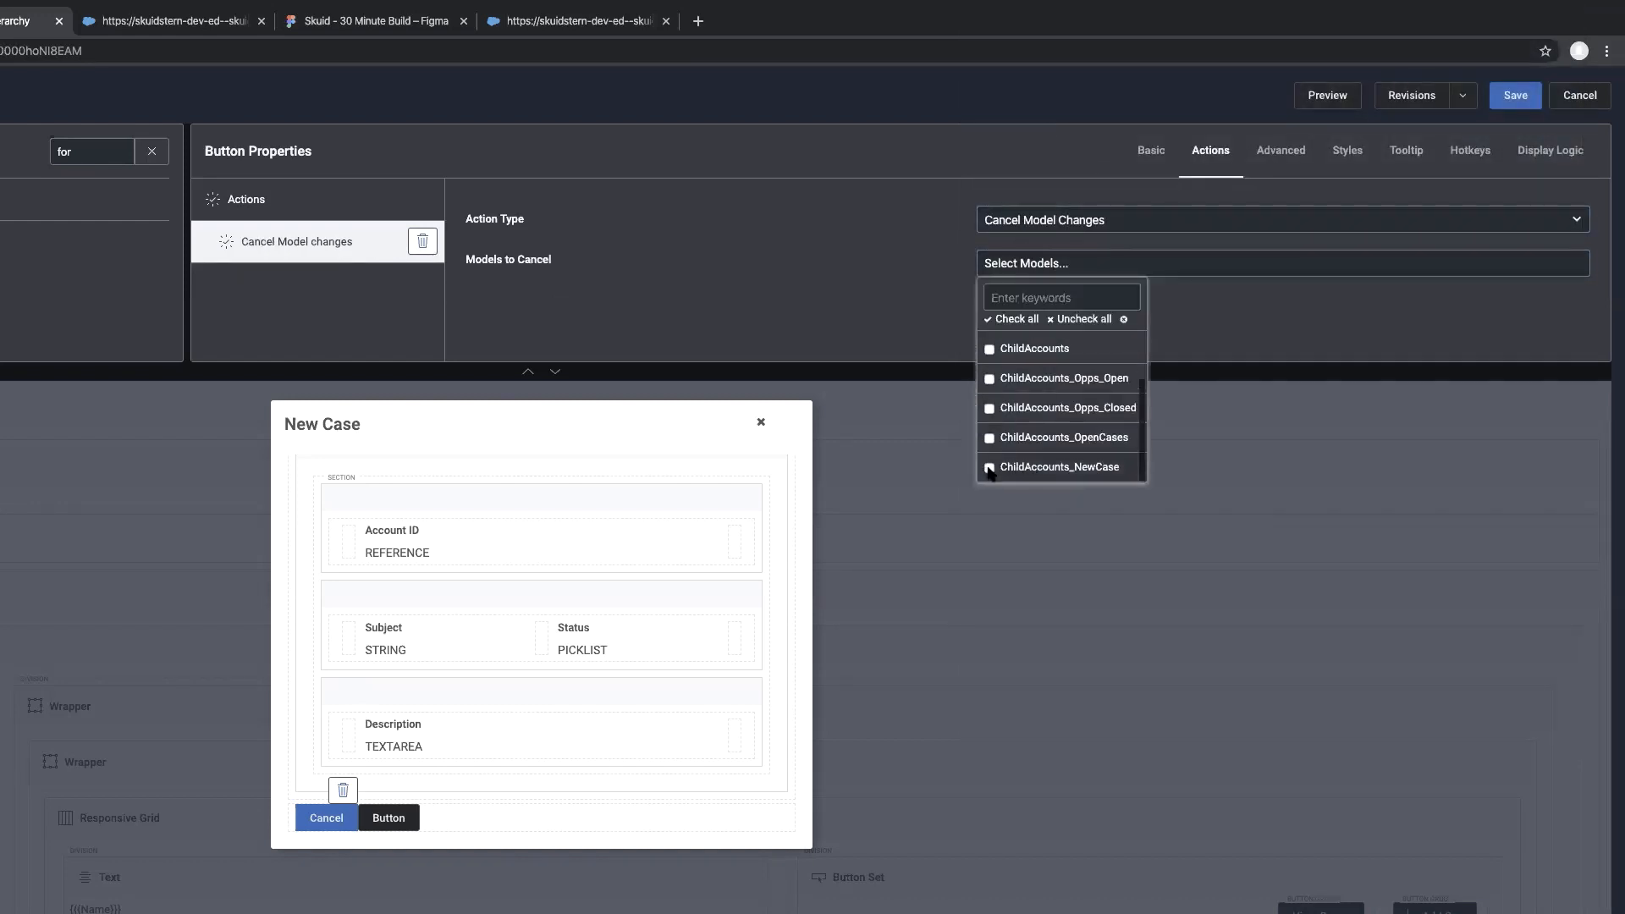
{"action": "left_click", "coordinate": [988, 468]}
{"action": "left_click", "coordinate": [330, 326]}
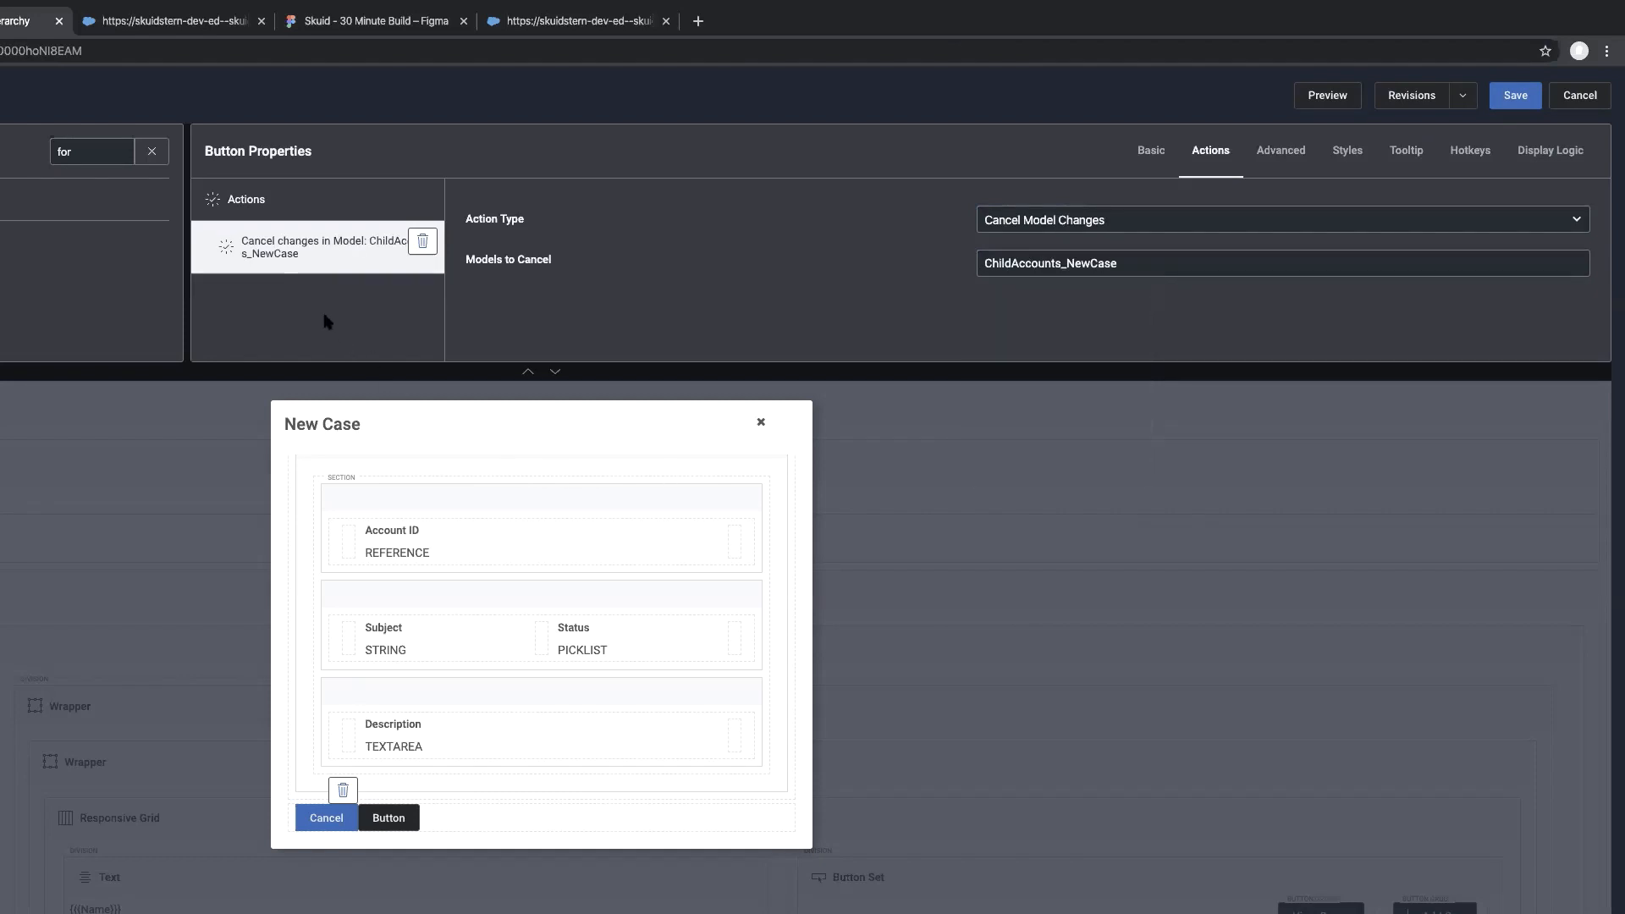
Add a second action to the Cancel button that closes all modals
{"action": "left_click", "coordinate": [322, 211]}
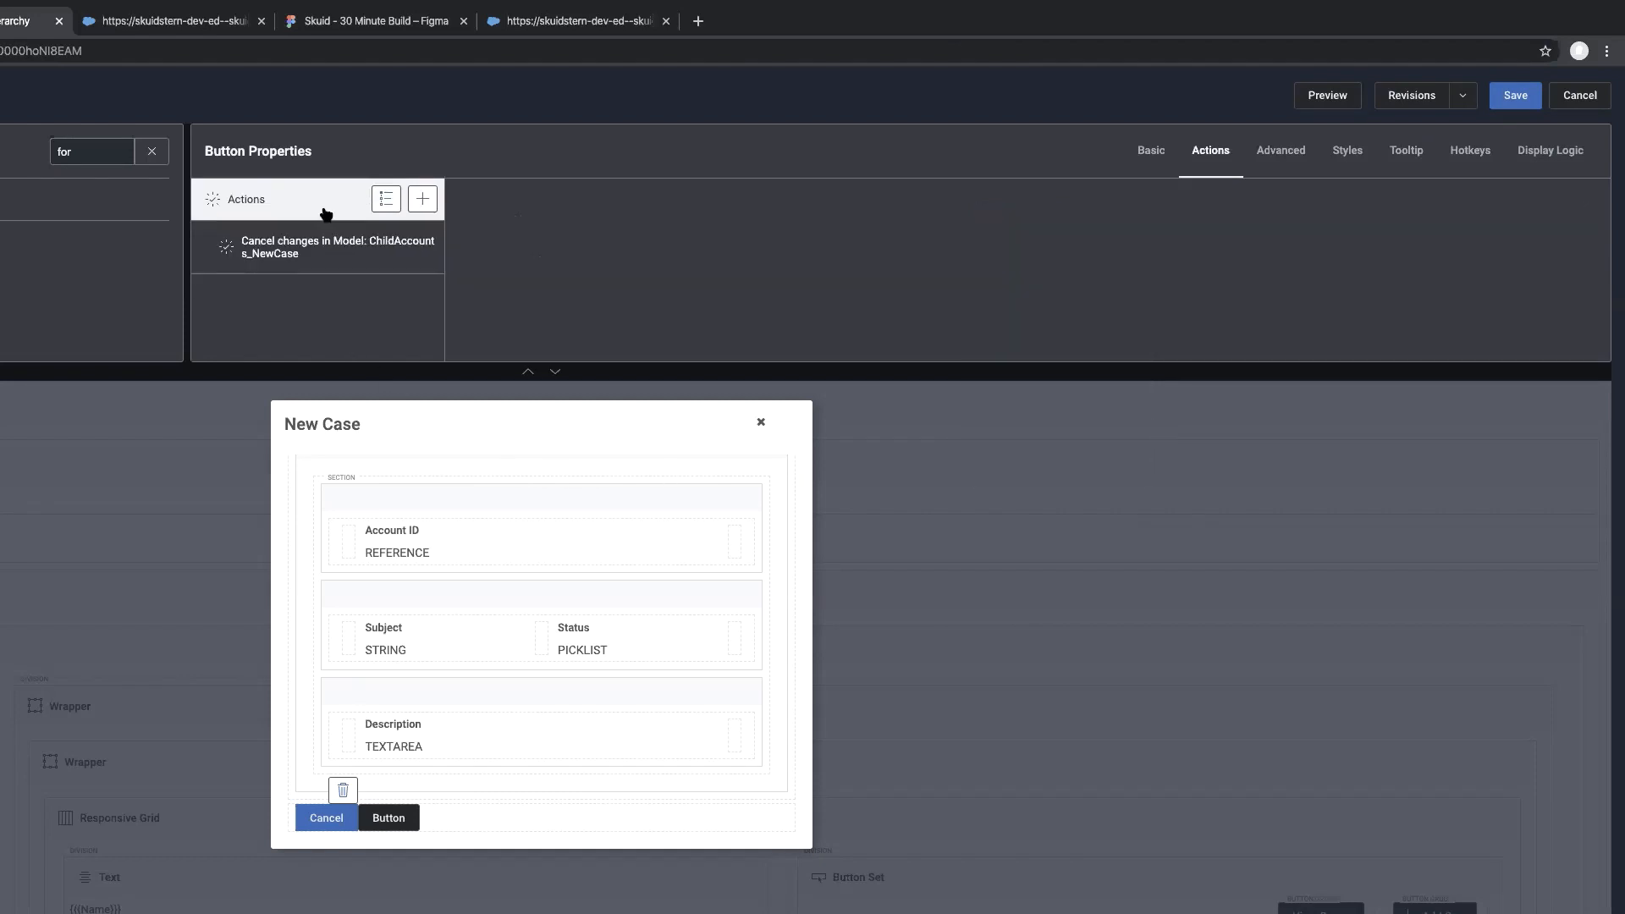
{"action": "left_click", "coordinate": [416, 203]}
{"action": "left_click", "coordinate": [330, 309]}
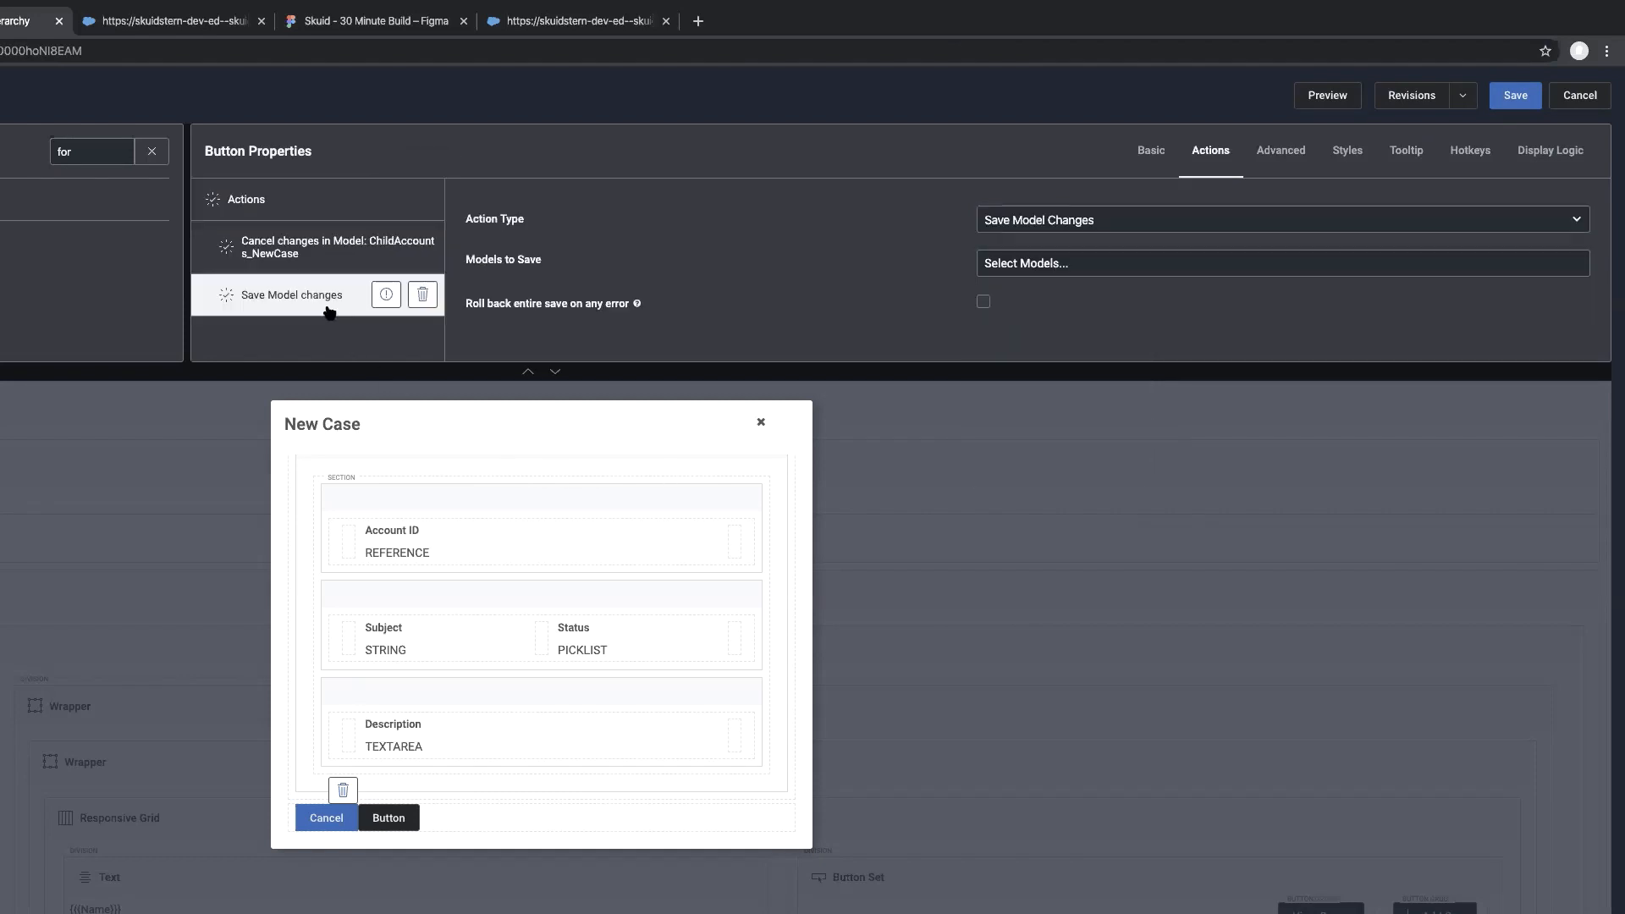
{"action": "left_click", "coordinate": [995, 222]}
{"action": "scroll", "coordinate": [997, 225], "scroll_direction": "up", "scroll_amount": 5}
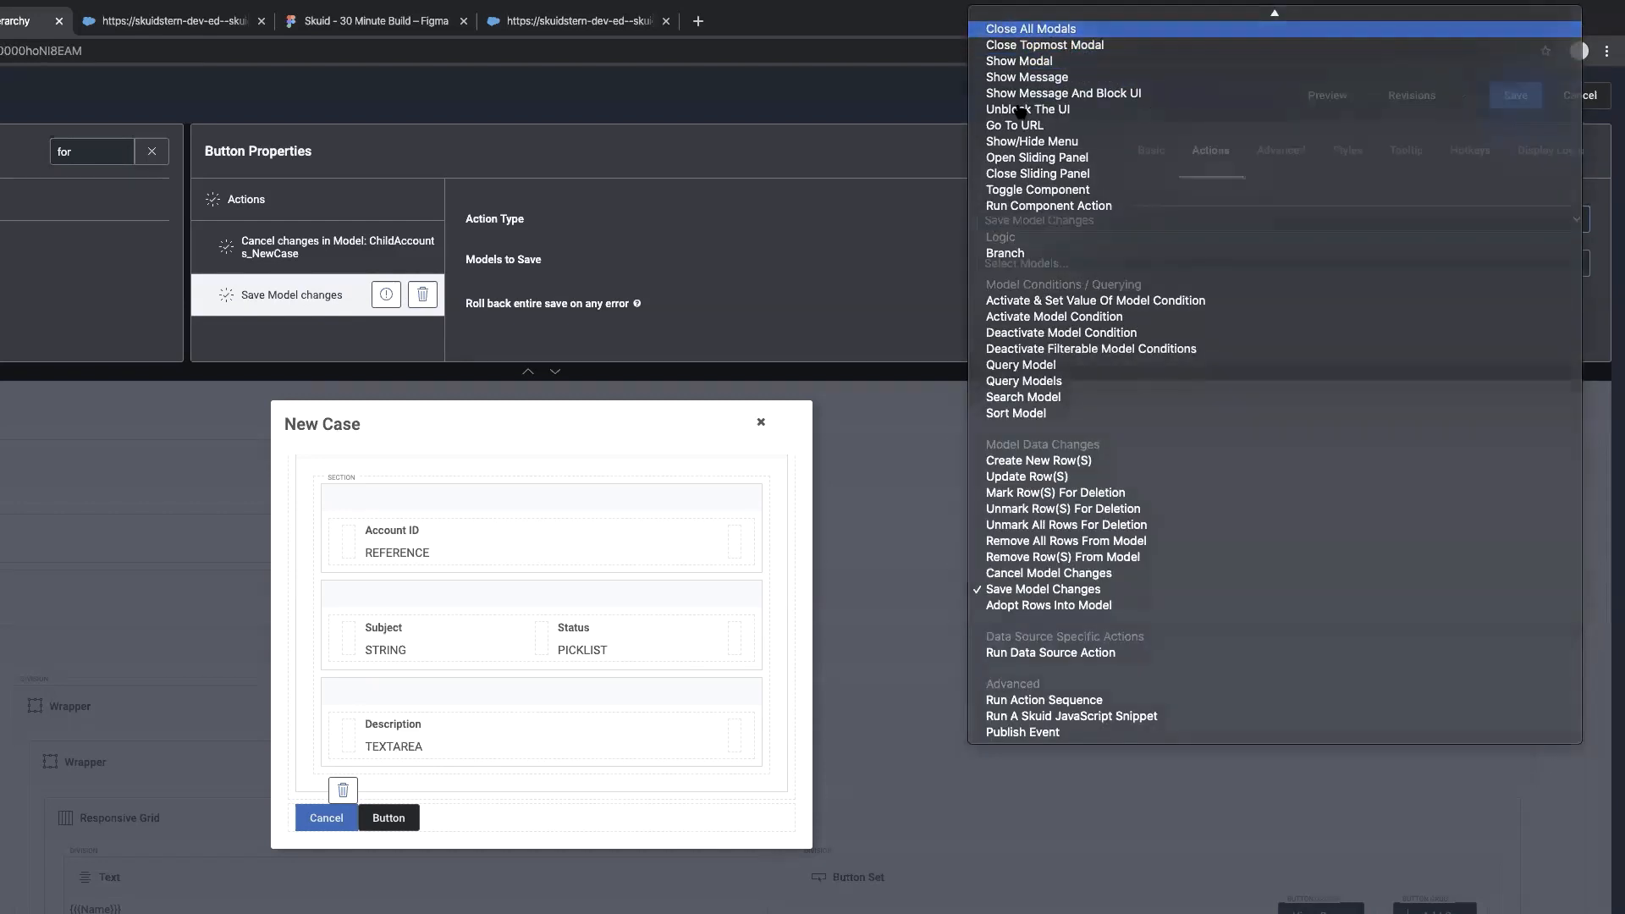
{"action": "left_click", "coordinate": [1064, 33]}
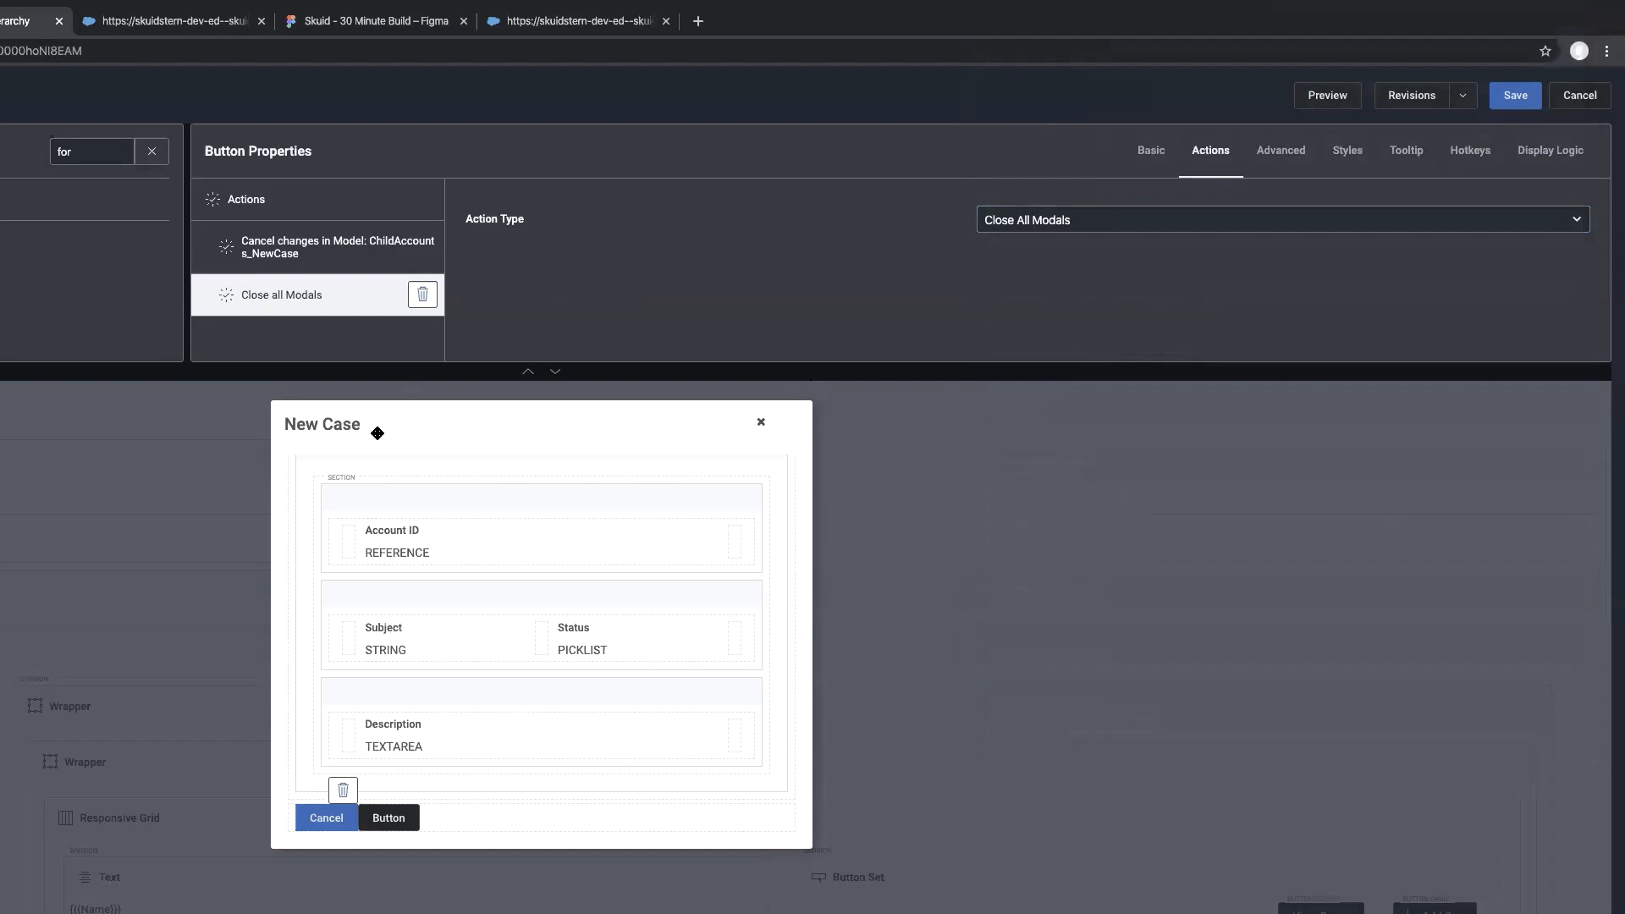
Label the second button below the New Case form "Save & Close"
{"action": "left_click", "coordinate": [382, 819]}
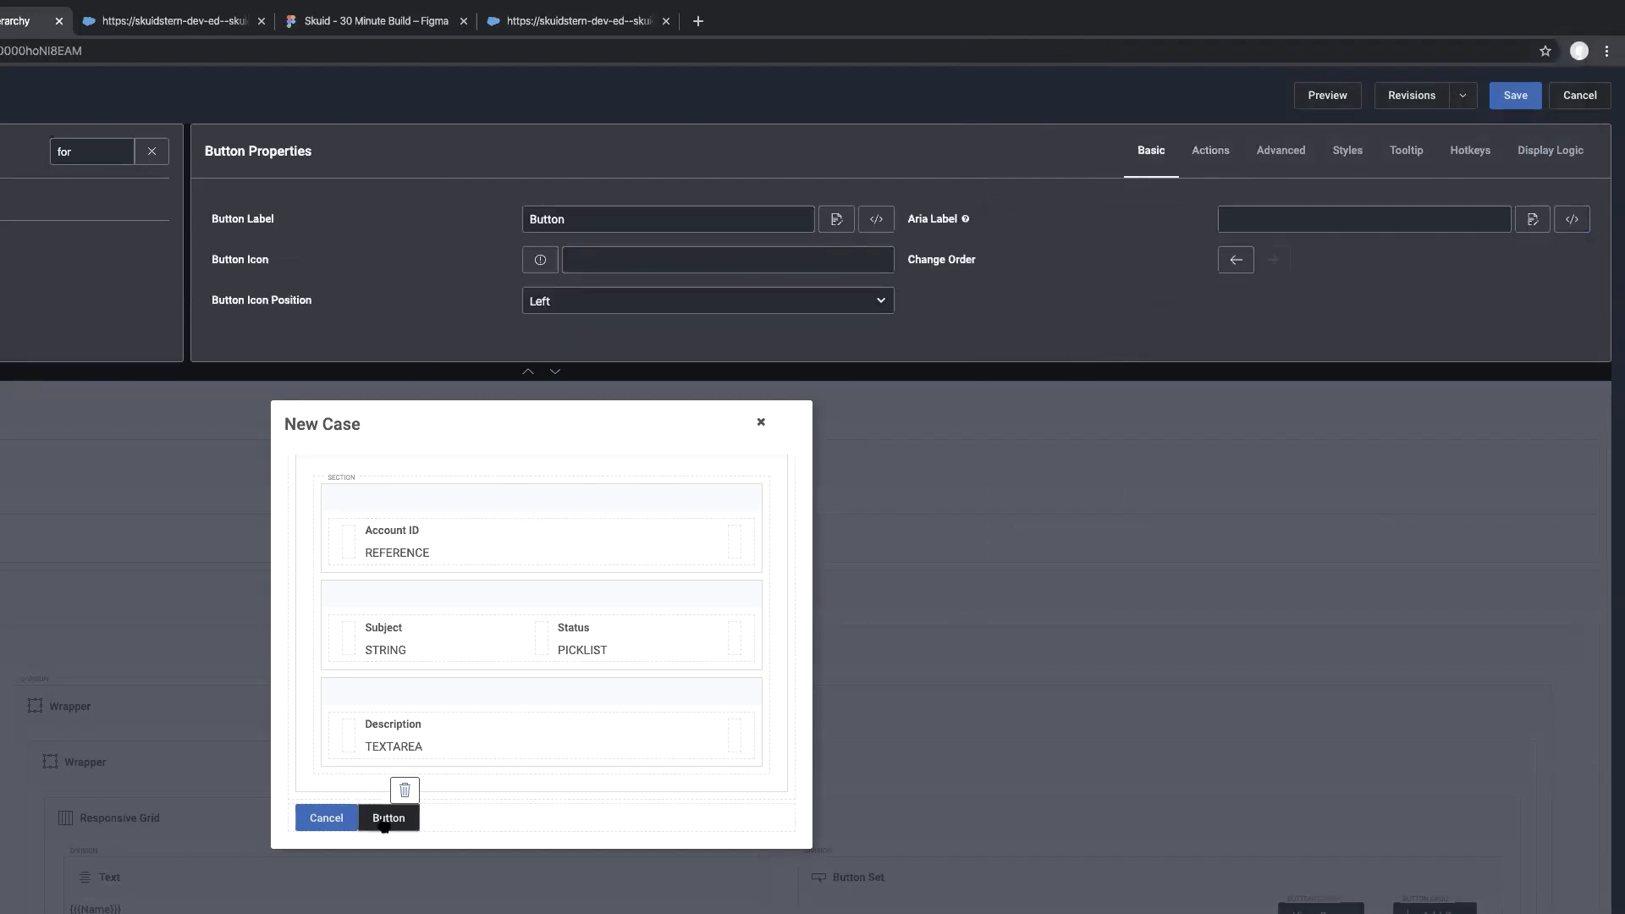
{"action": "double_click", "coordinate": [589, 227]}
{"action": "type", "text": "Save & Close"}
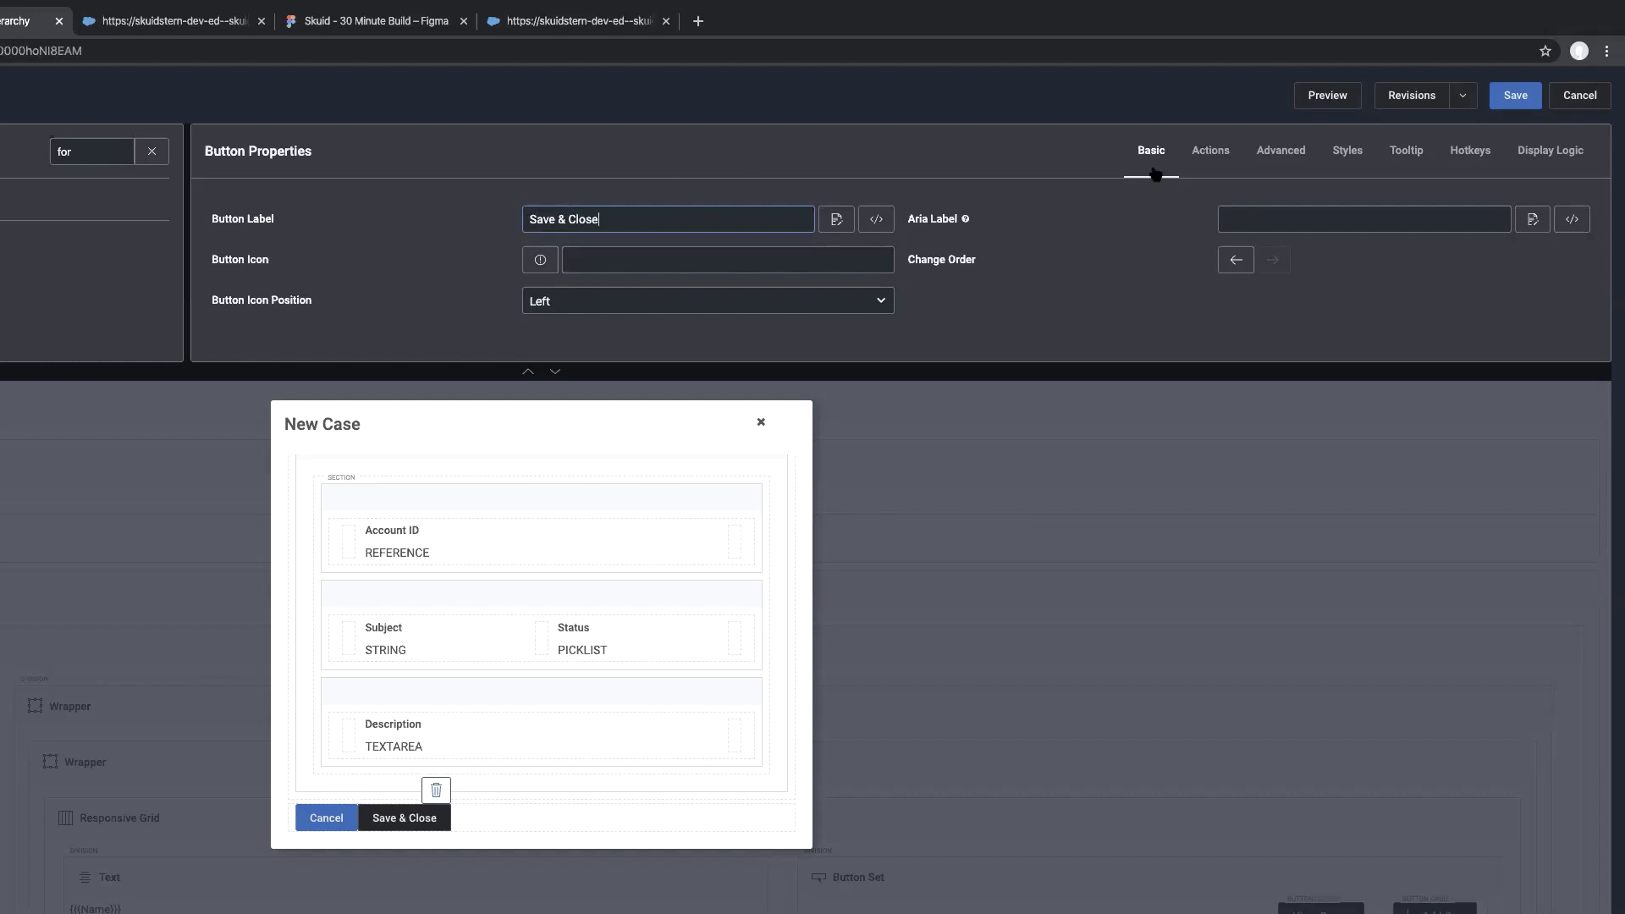
Give the Save & Close button a Show Message And Block UI action with the message "Creating Case..."
{"action": "left_click", "coordinate": [1215, 152]}
{"action": "left_click", "coordinate": [421, 203]}
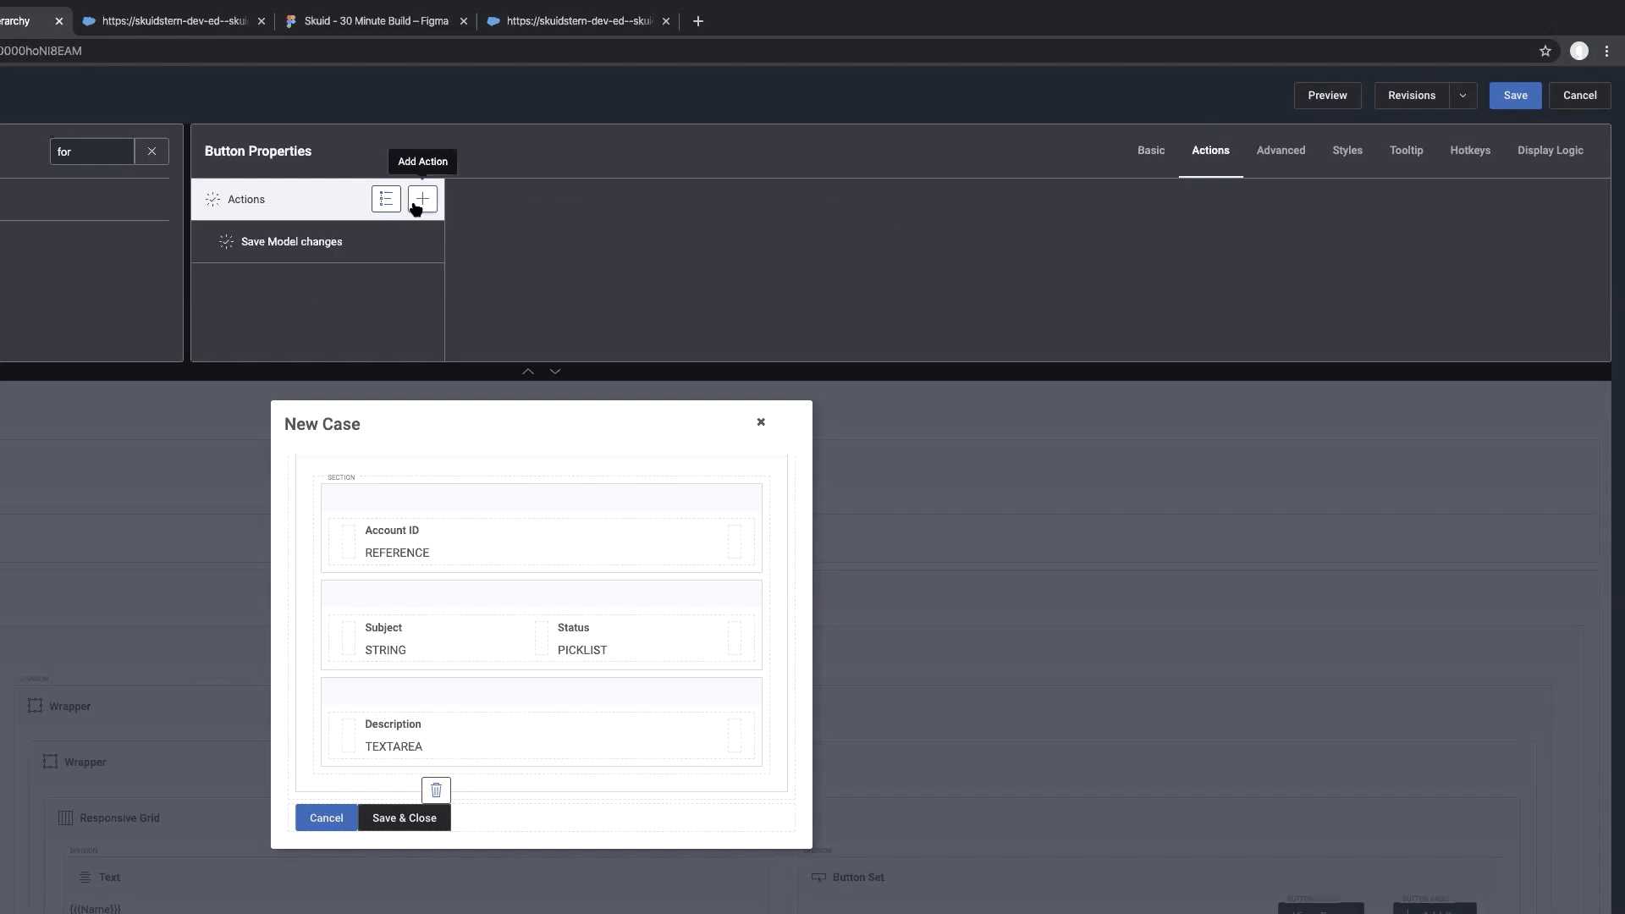
{"action": "left_click", "coordinate": [339, 247]}
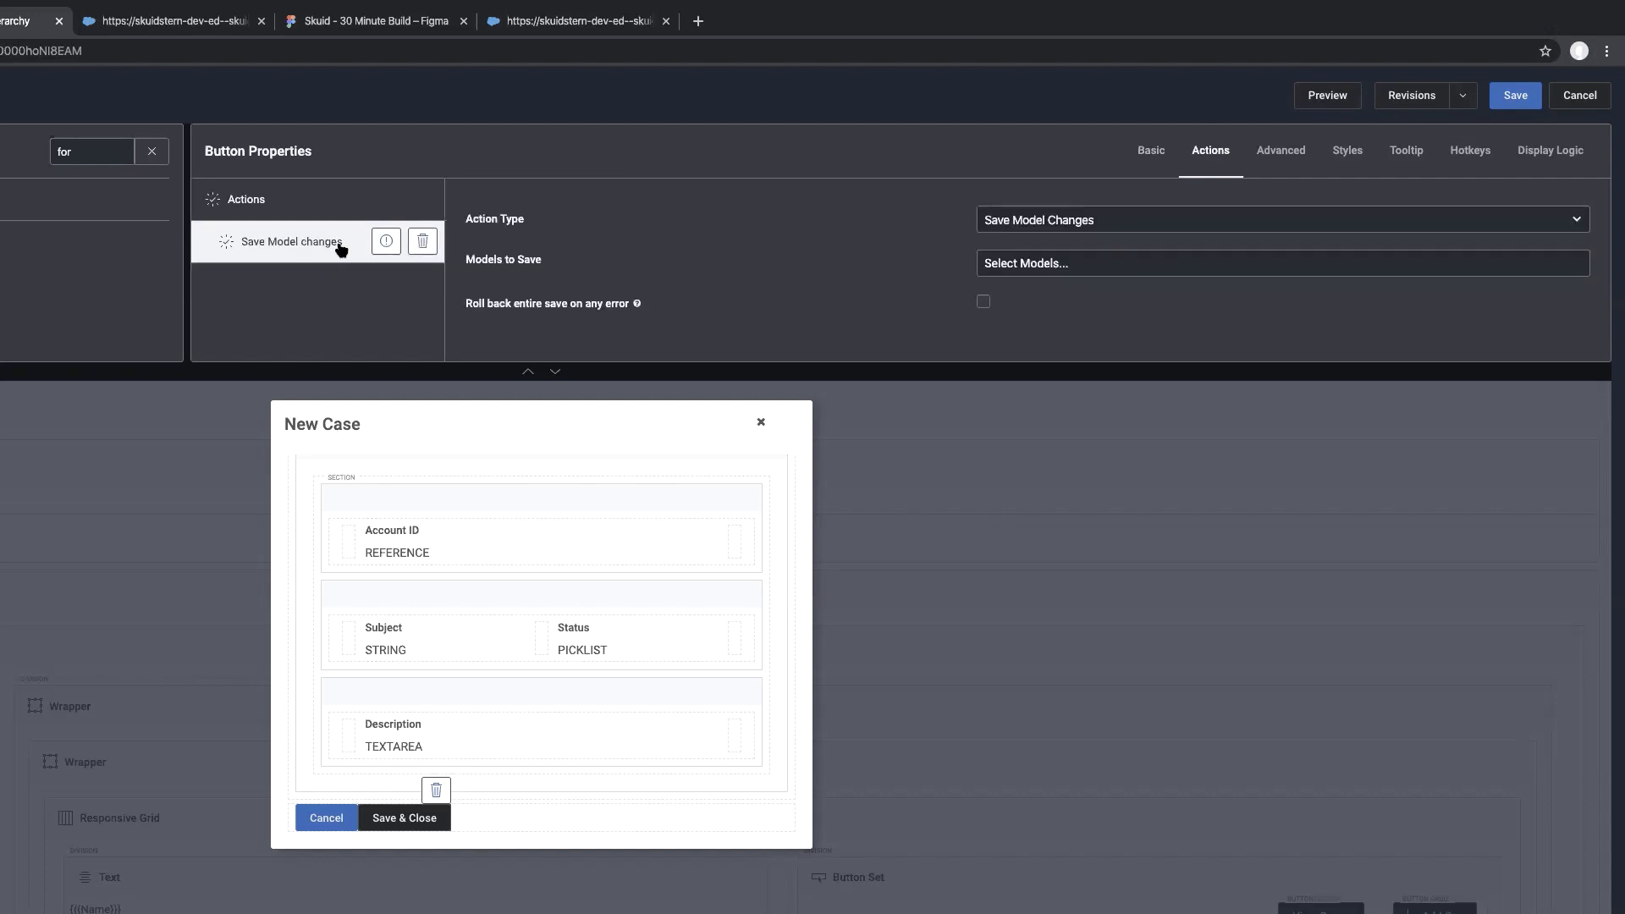
{"action": "left_click", "coordinate": [1031, 222]}
{"action": "key", "text": "s"}
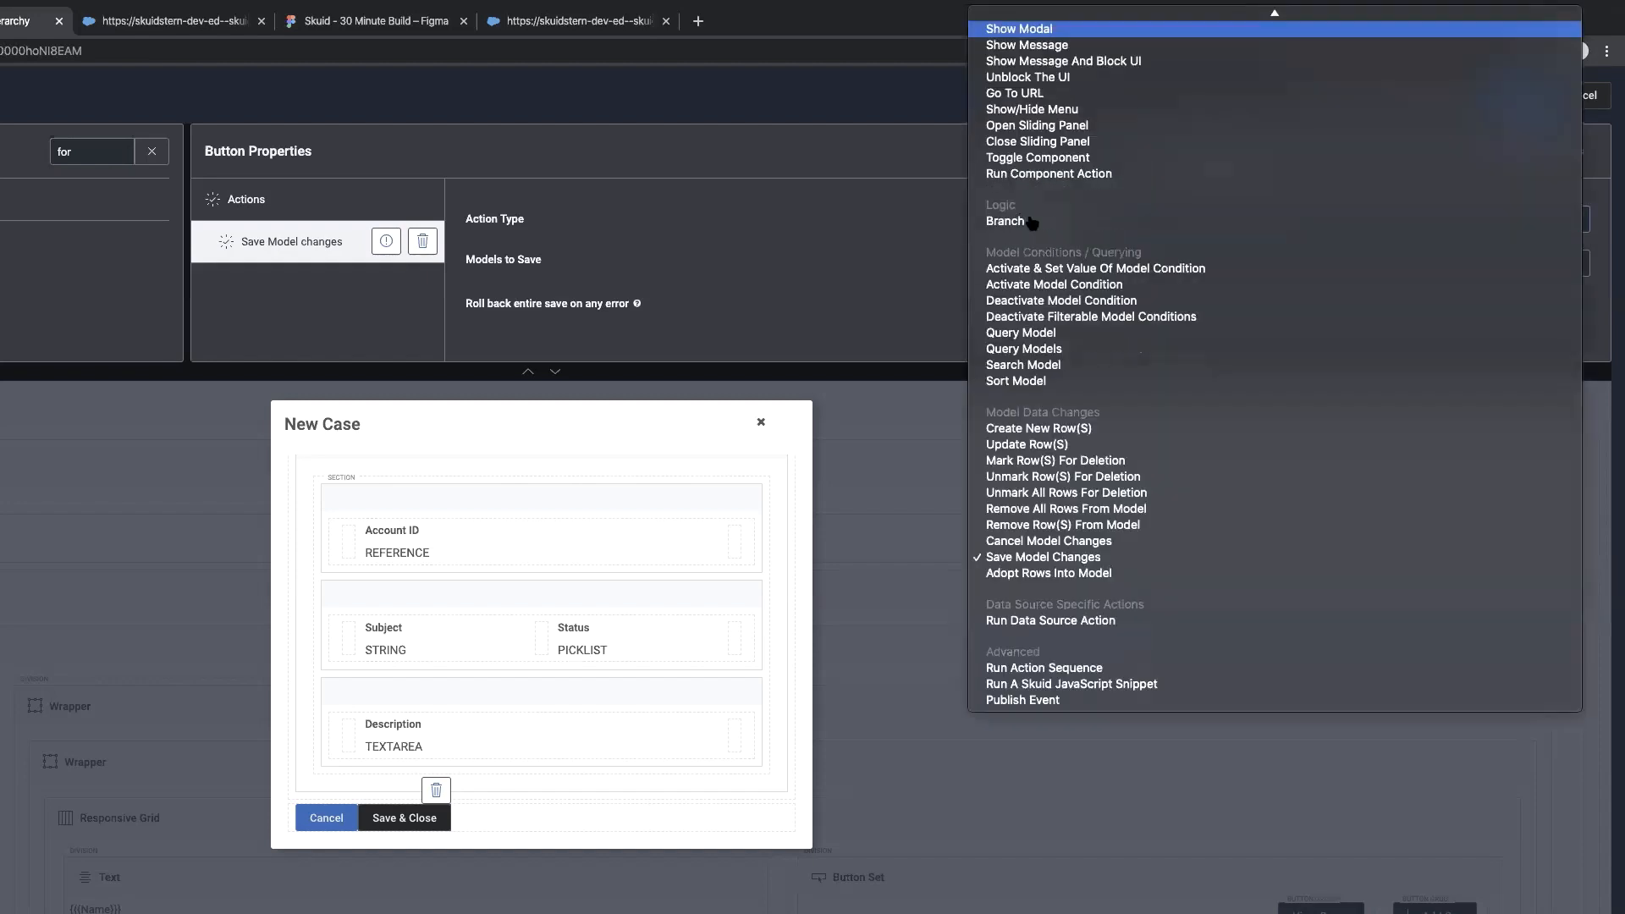
{"action": "left_click", "coordinate": [1126, 62]}
{"action": "left_click", "coordinate": [1015, 260]}
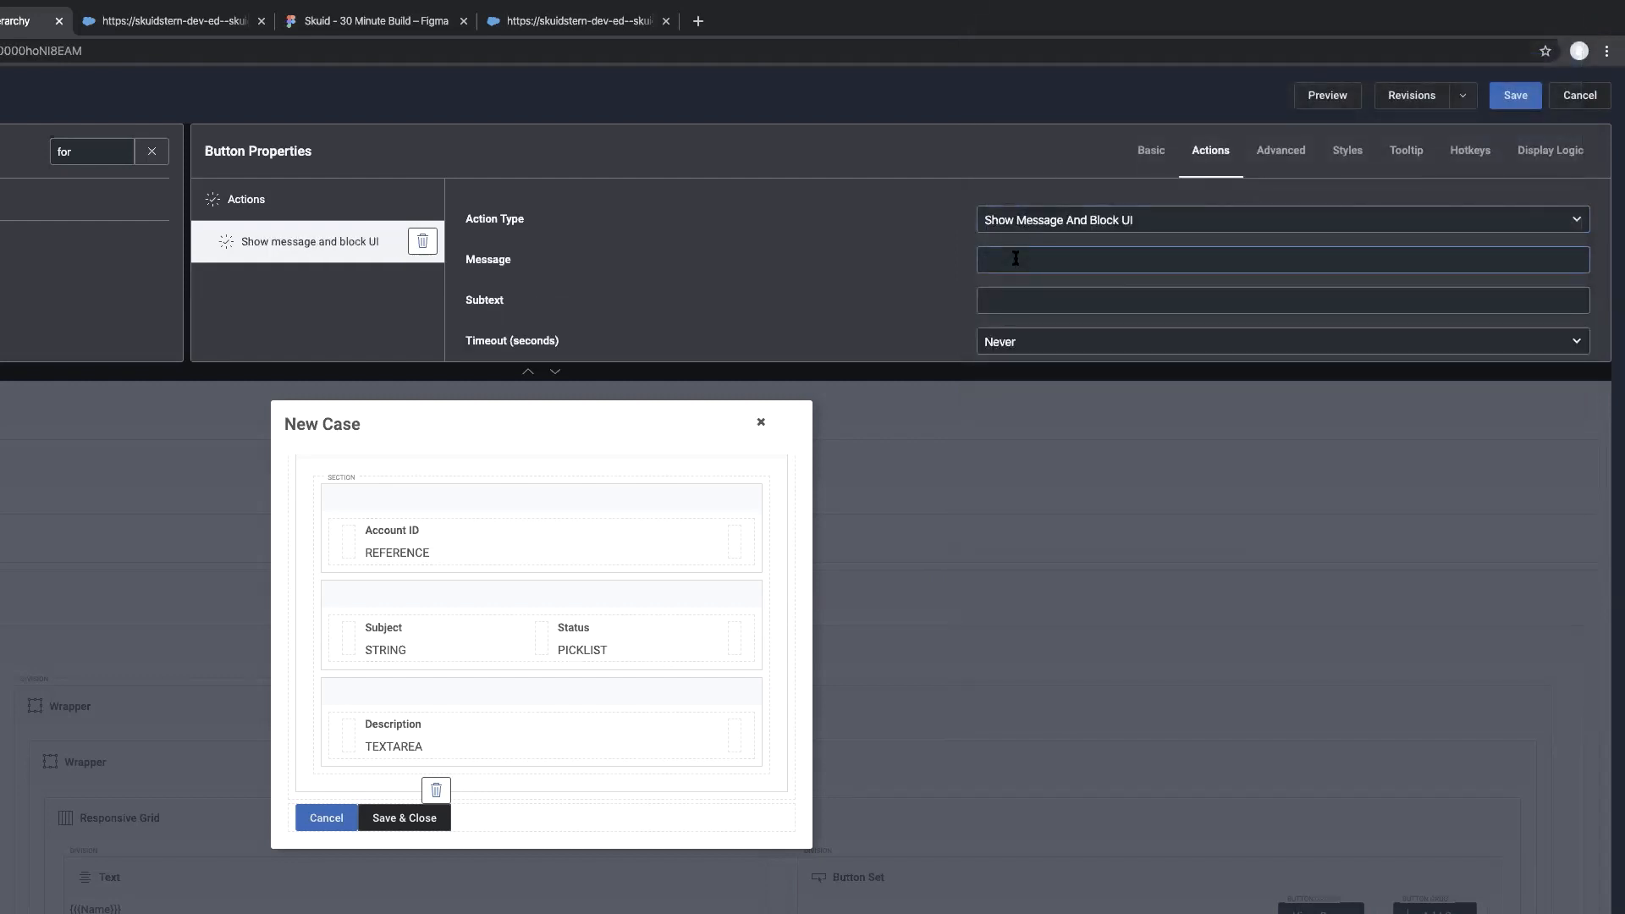
{"action": "type", "text": "Creating Case..."}
Add four more actions after the blocking message action on the Save & Close button and enlarge the properties area
{"action": "left_click", "coordinate": [373, 207]}
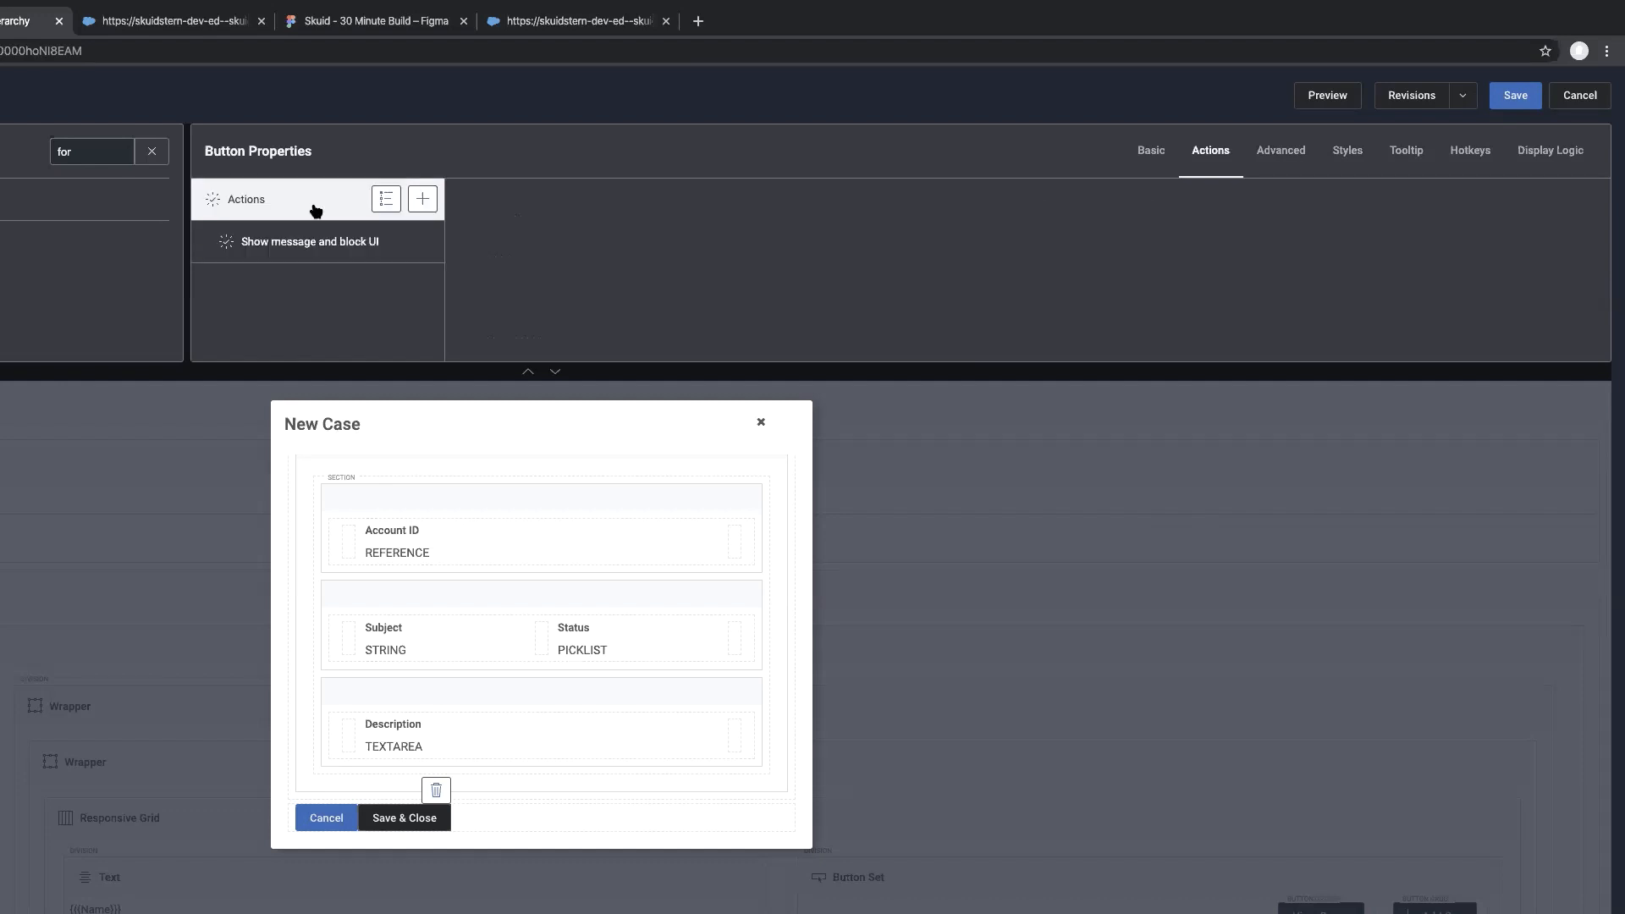
{"action": "left_click", "coordinate": [421, 201]}
{"action": "left_click", "coordinate": [421, 202]}
{"action": "left_click", "coordinate": [421, 202]}
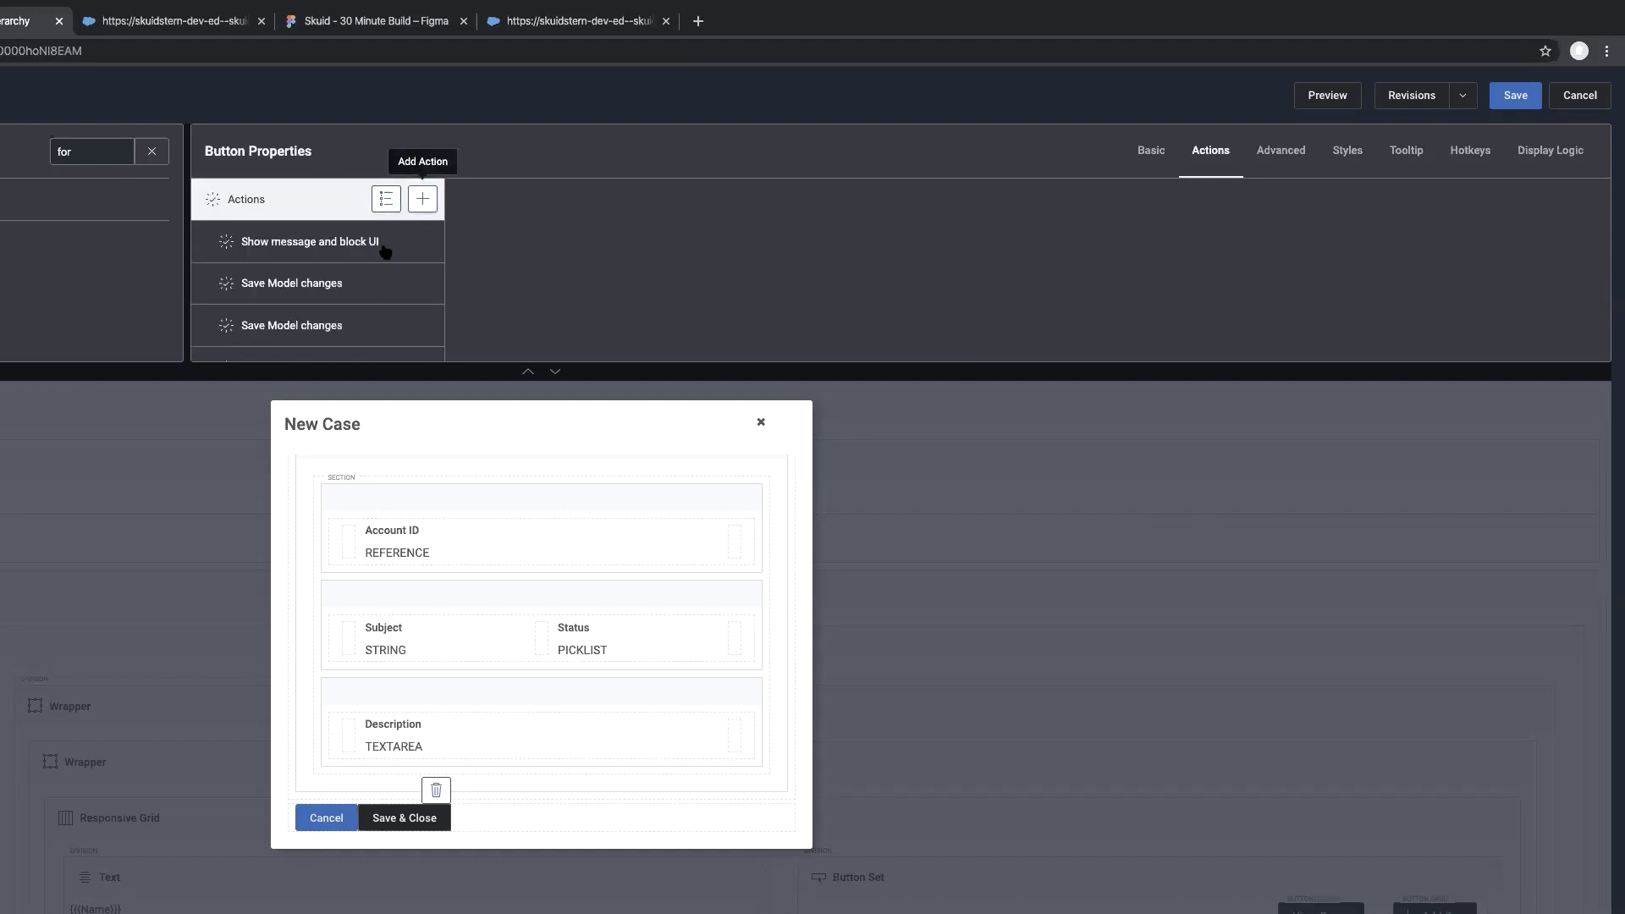
{"action": "left_click", "coordinate": [555, 373]}
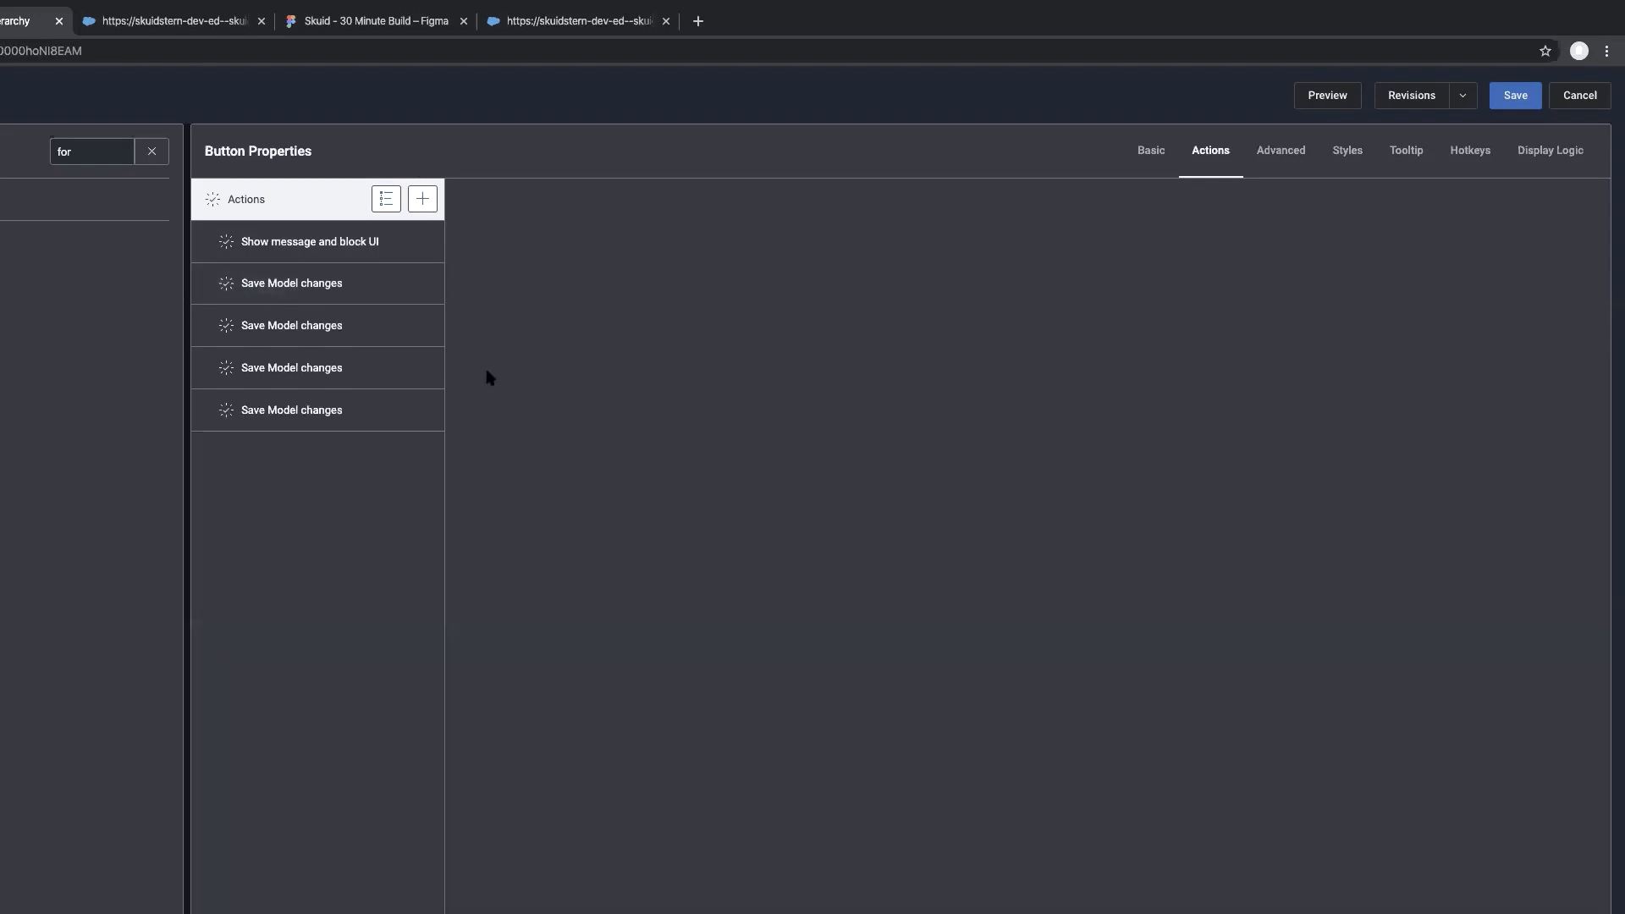
Set the second Save & Close action to save model changes in the ChildAccounts_NewCase model
{"action": "left_click", "coordinate": [311, 289]}
{"action": "left_click", "coordinate": [1063, 220]}
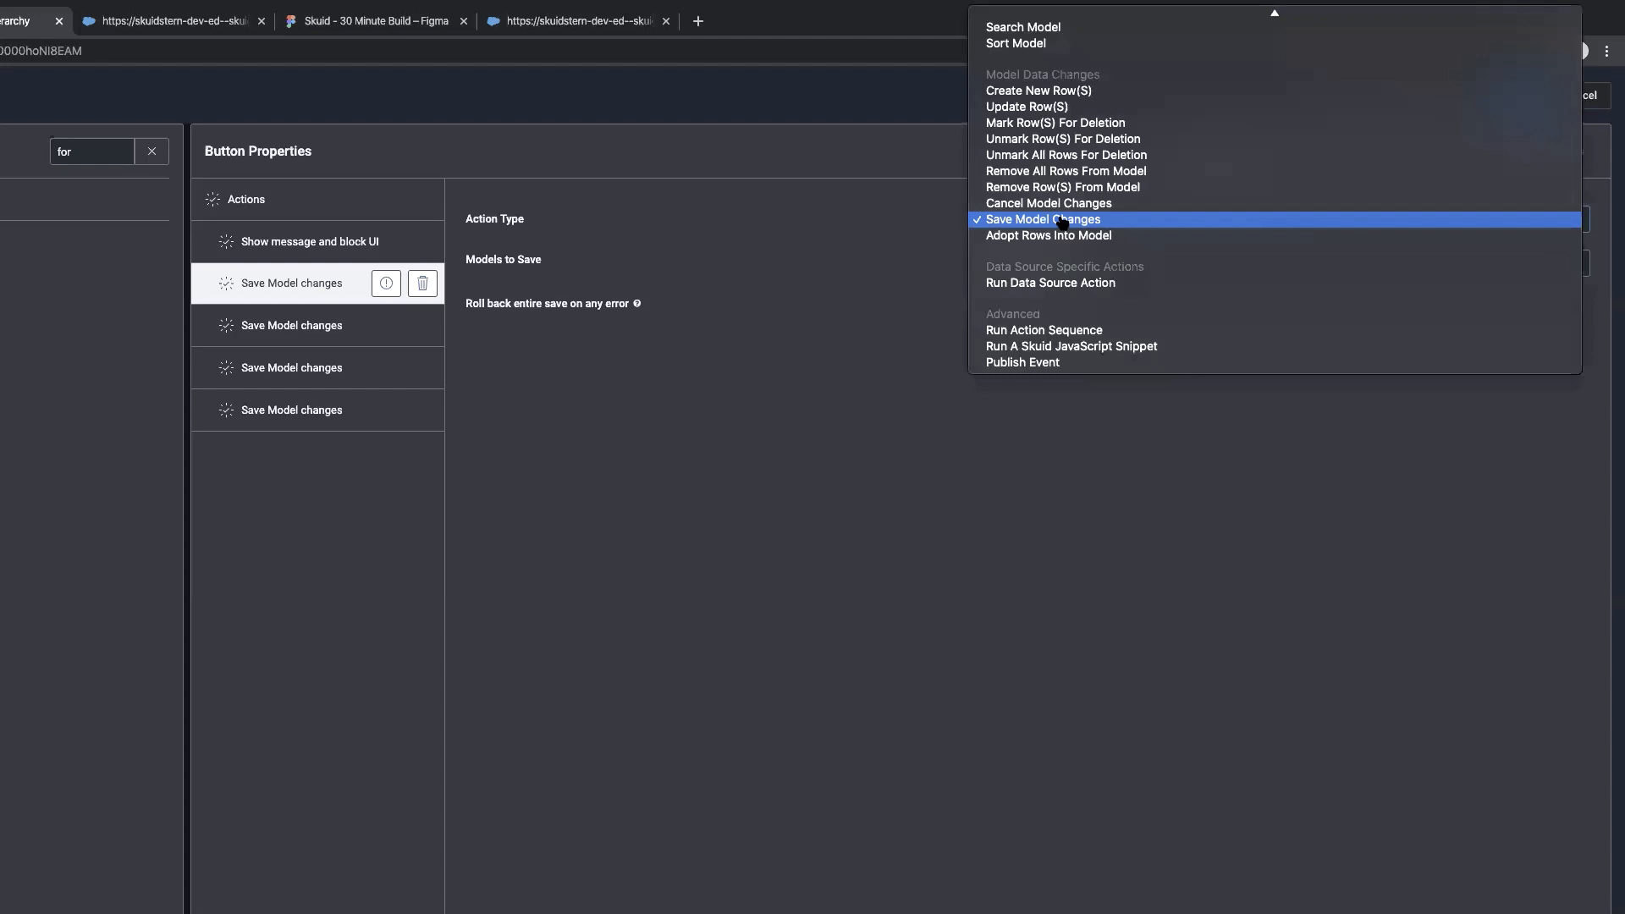
{"action": "left_click", "coordinate": [1062, 220]}
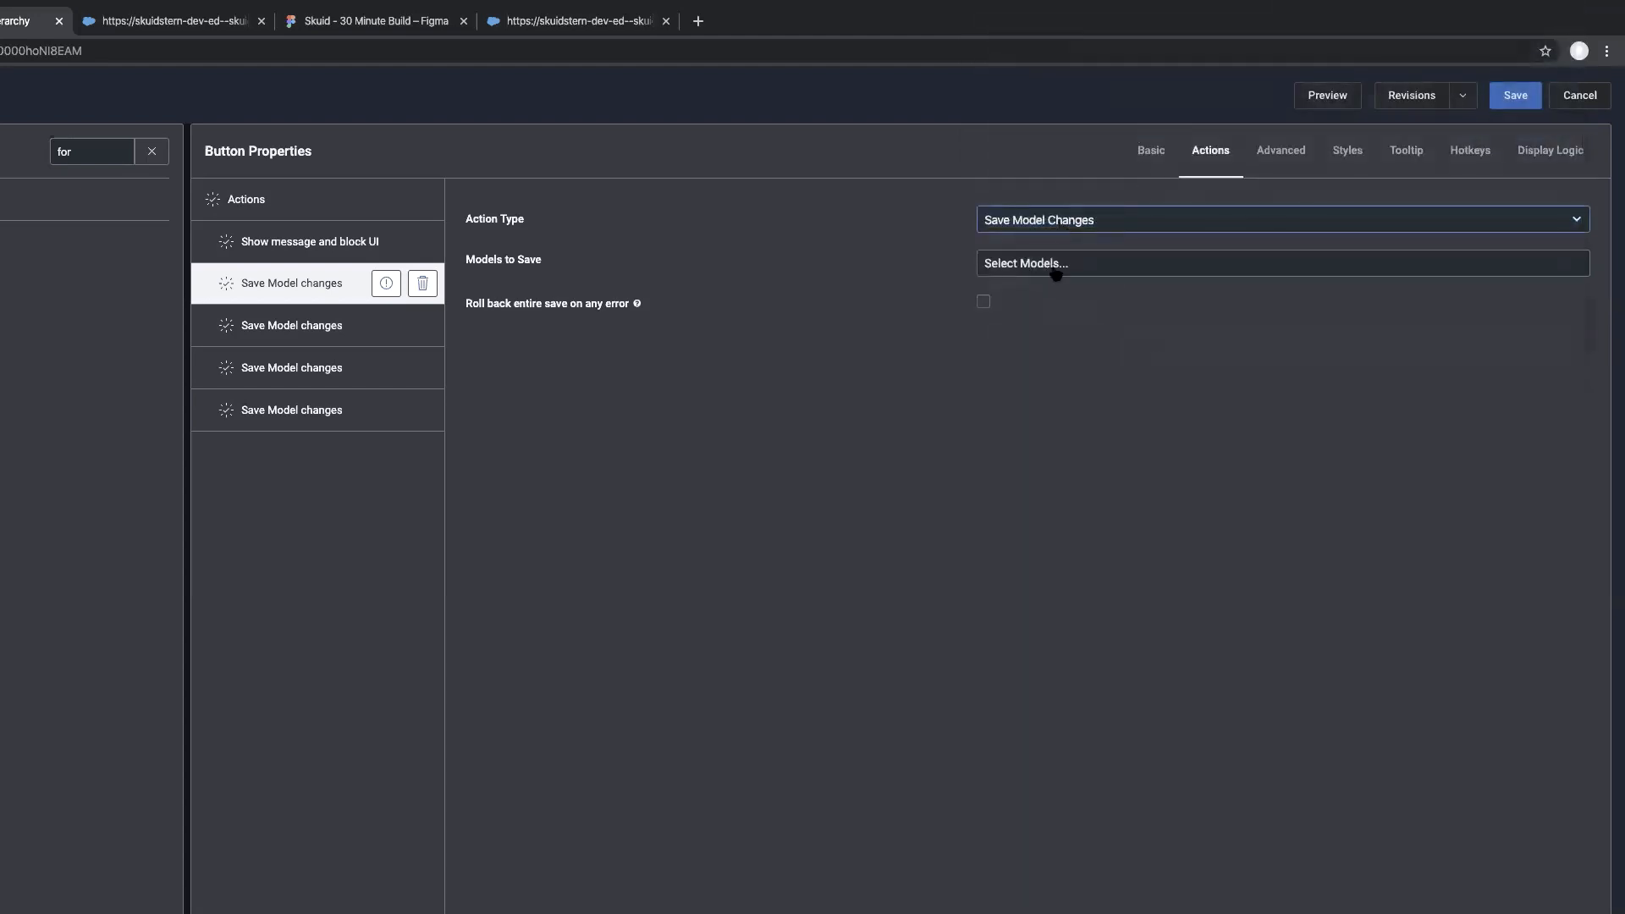
{"action": "left_click", "coordinate": [1055, 269]}
{"action": "scroll", "coordinate": [1024, 440], "scroll_direction": "down", "scroll_amount": 1}
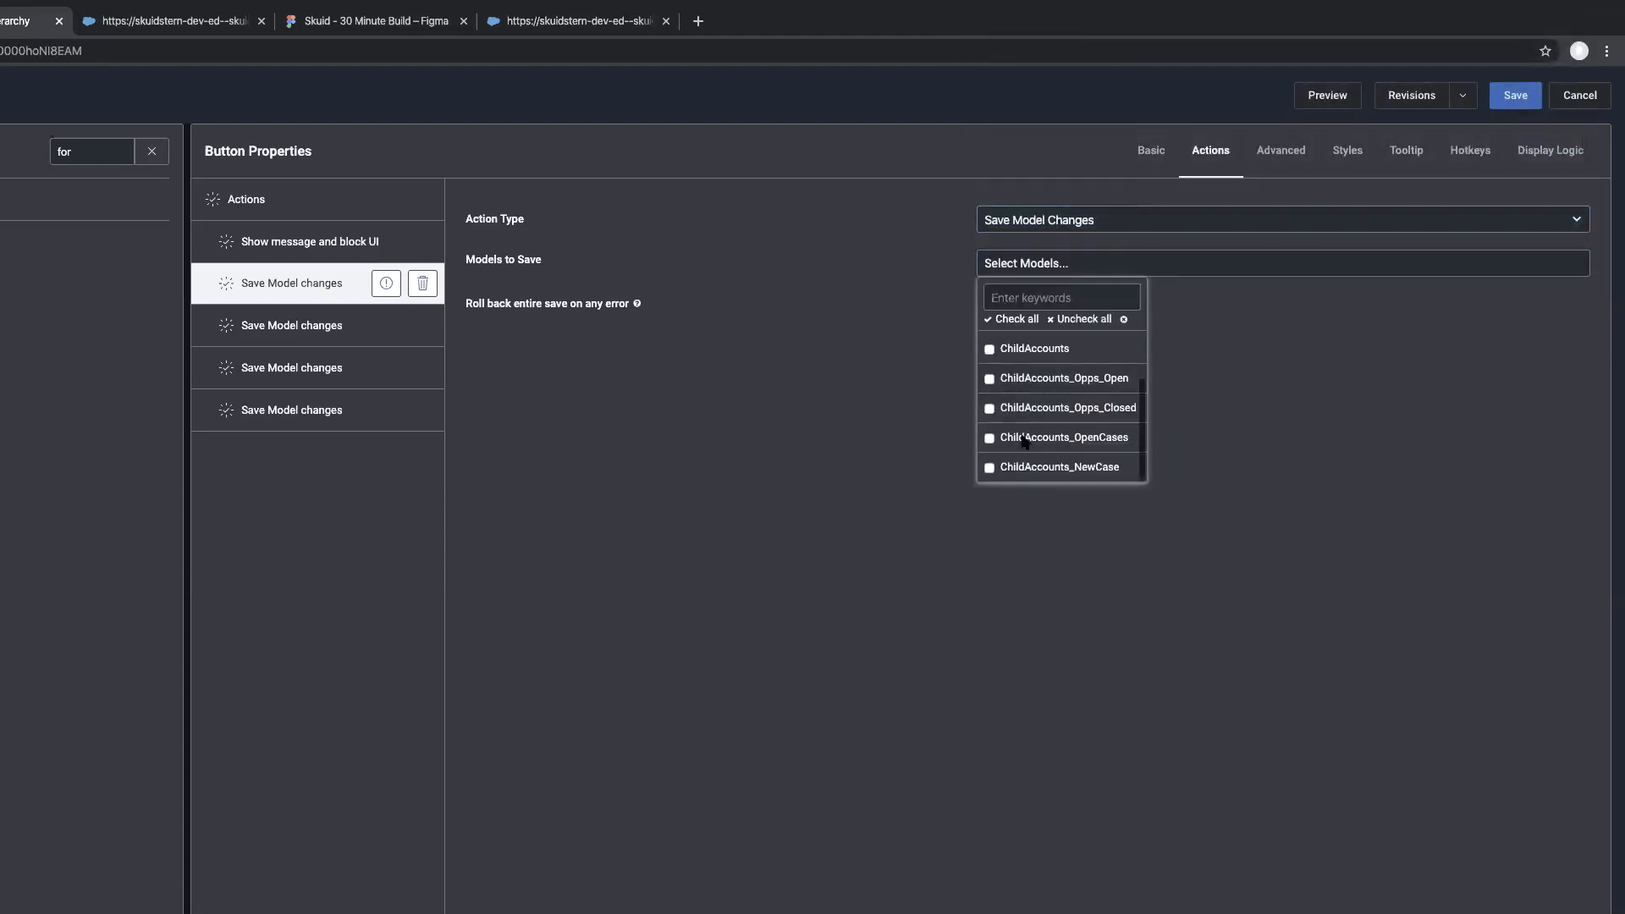
{"action": "left_click", "coordinate": [989, 468]}
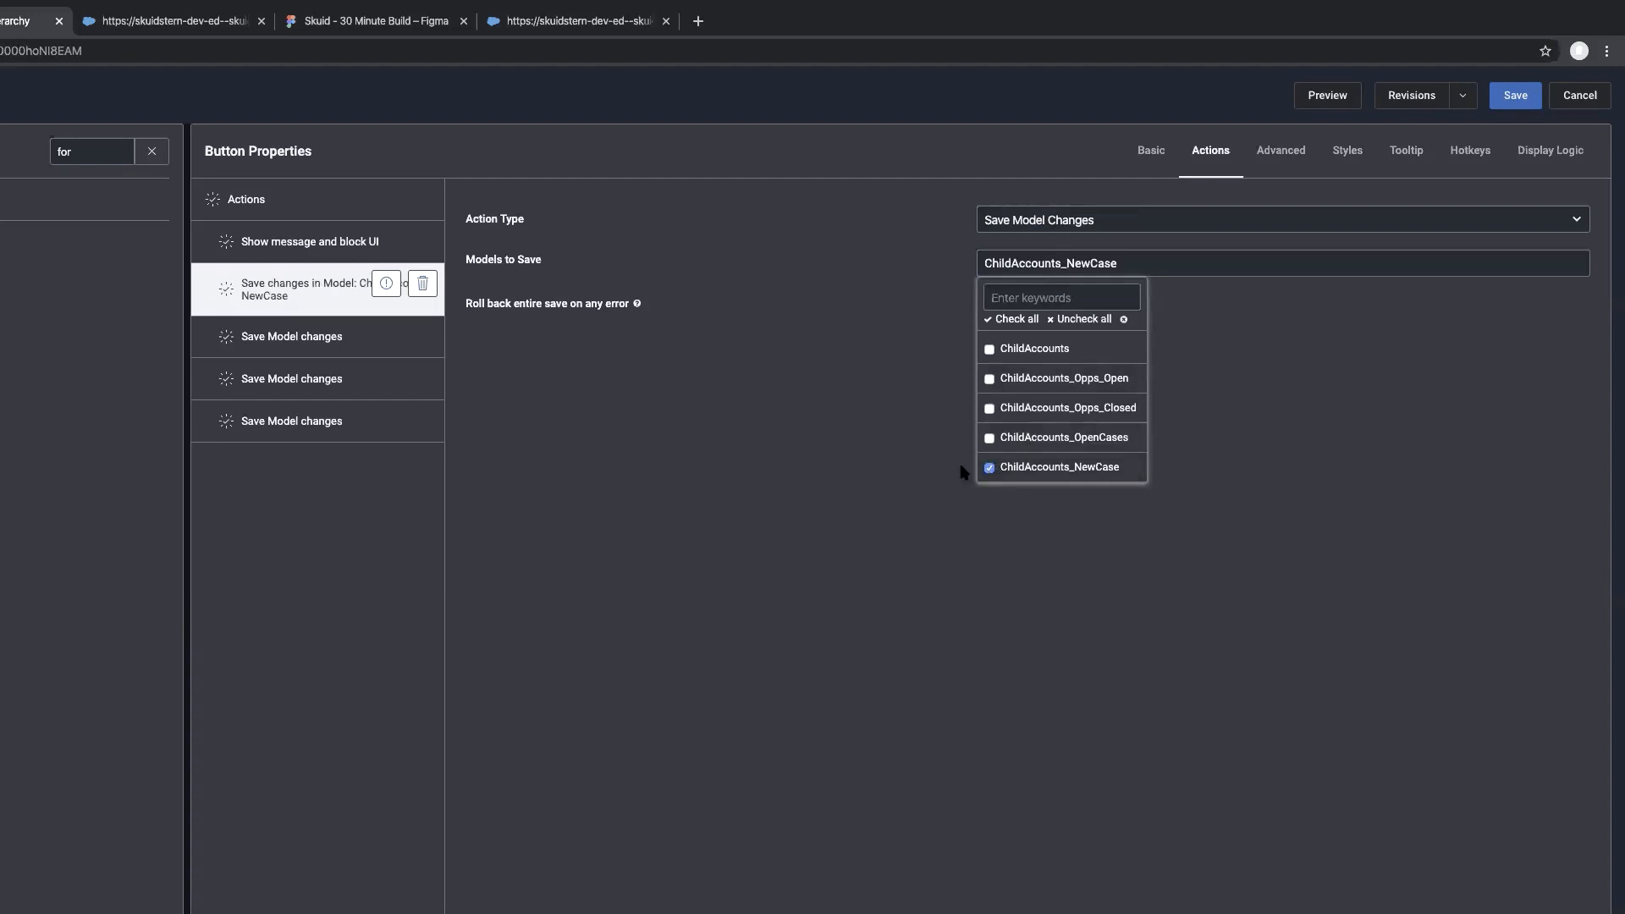
{"action": "left_click", "coordinate": [964, 470]}
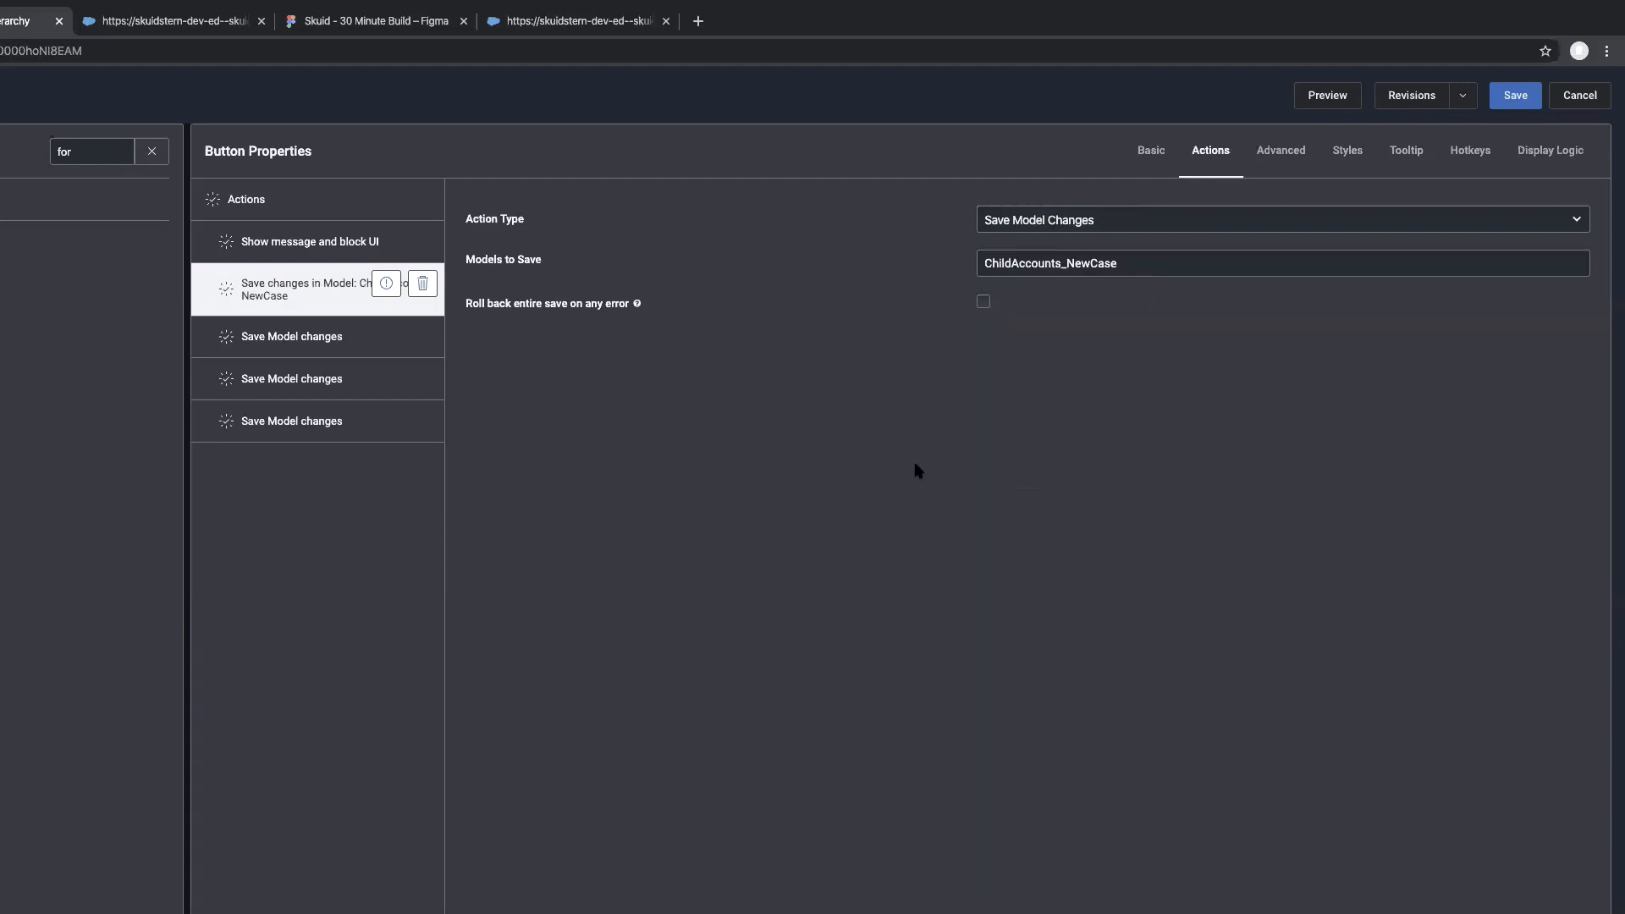
Change the third Save & Close action to Query Model for the ChildAccounts_OpenCases model
{"action": "left_click", "coordinate": [272, 339]}
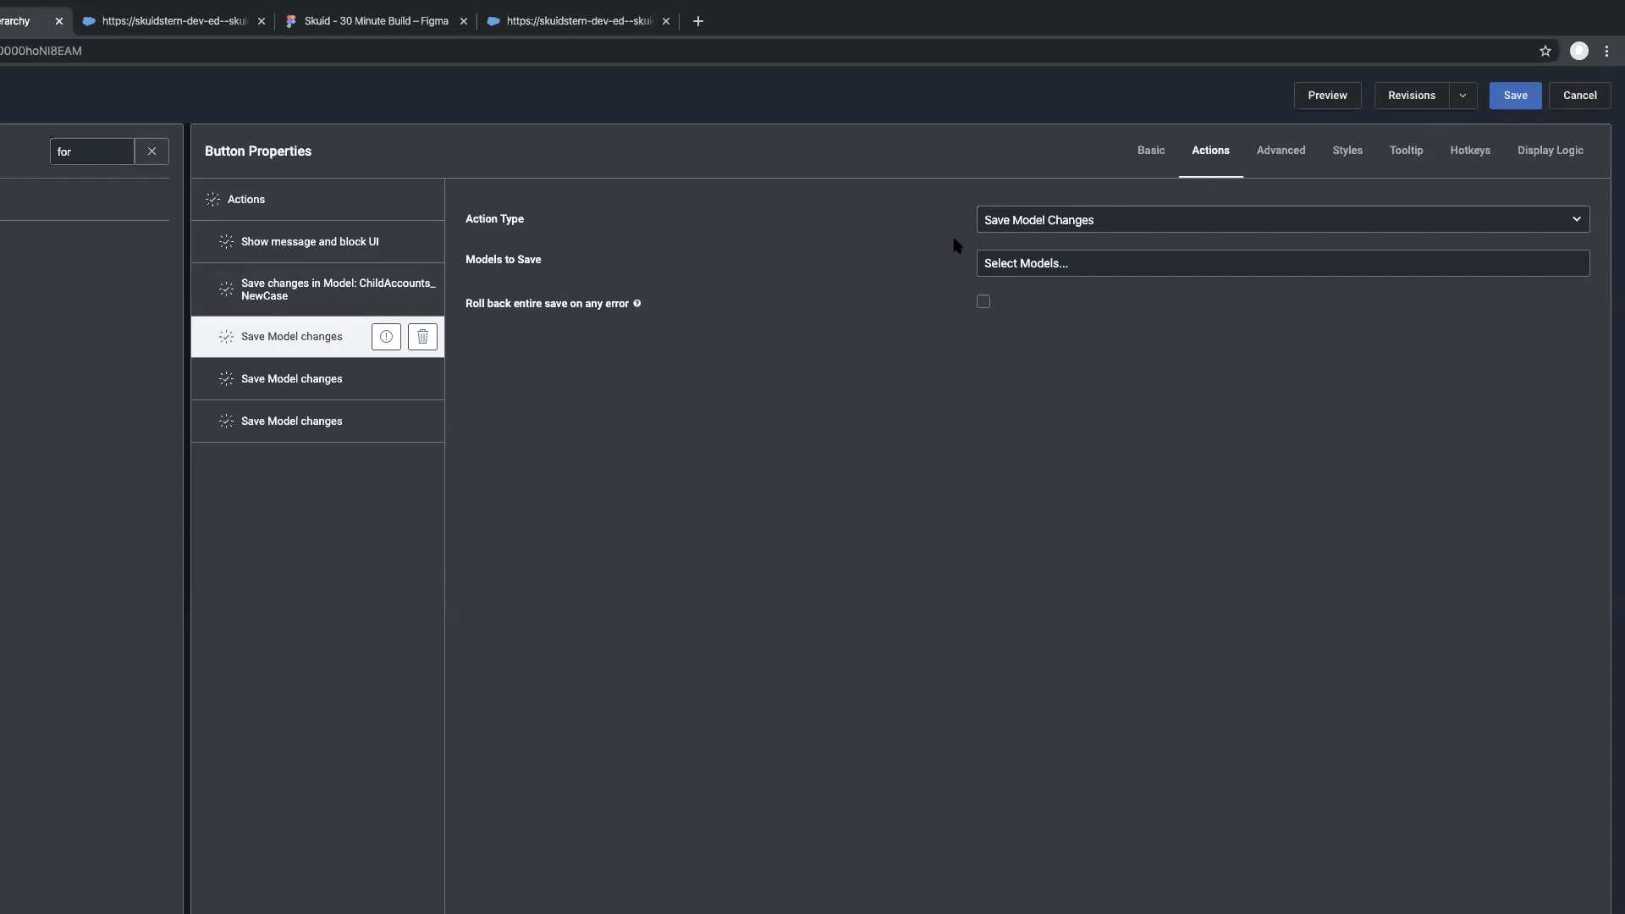
{"action": "left_click", "coordinate": [1050, 221]}
{"action": "scroll", "coordinate": [1052, 222], "scroll_direction": "up", "scroll_amount": 2}
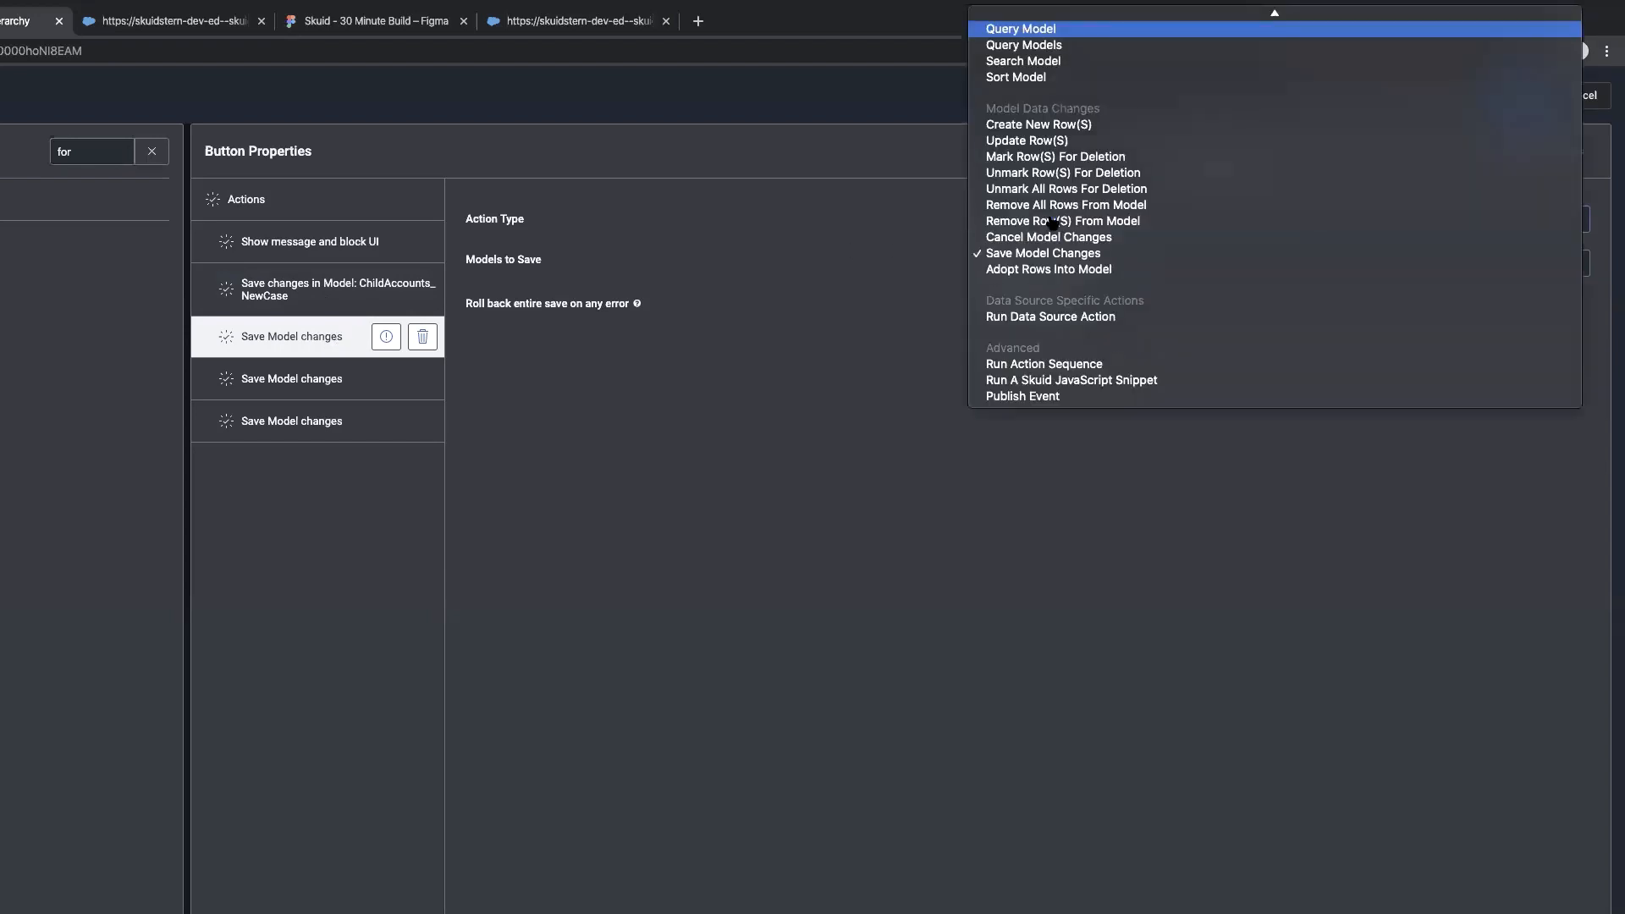
{"action": "key", "text": "Return"}
{"action": "left_click", "coordinate": [1037, 263]}
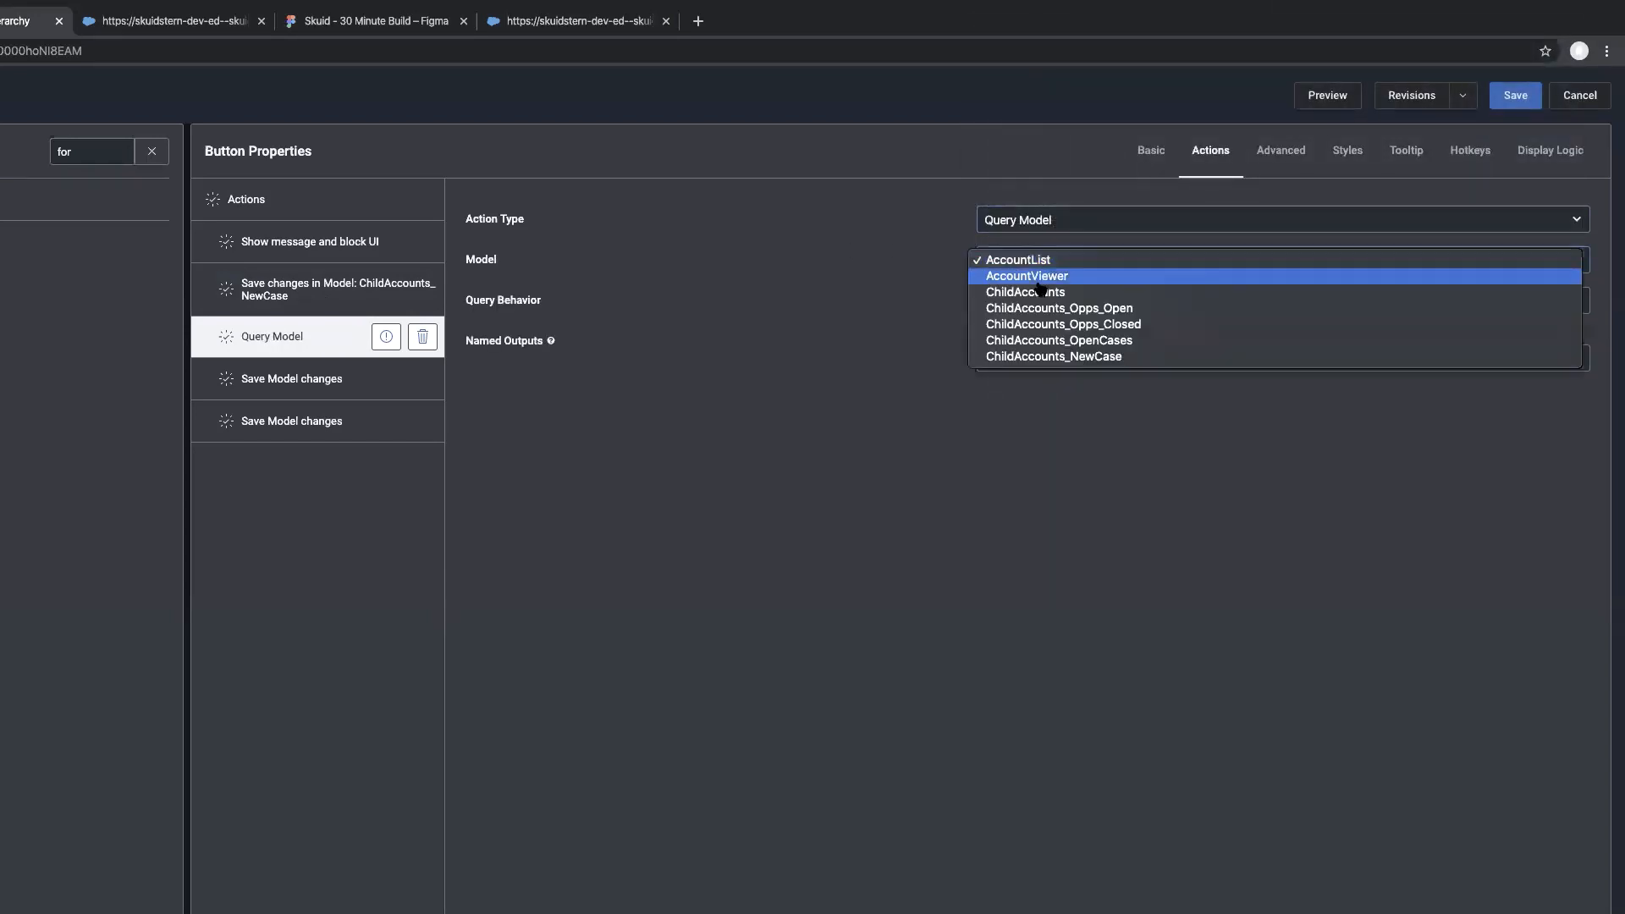
{"action": "left_click", "coordinate": [1044, 340]}
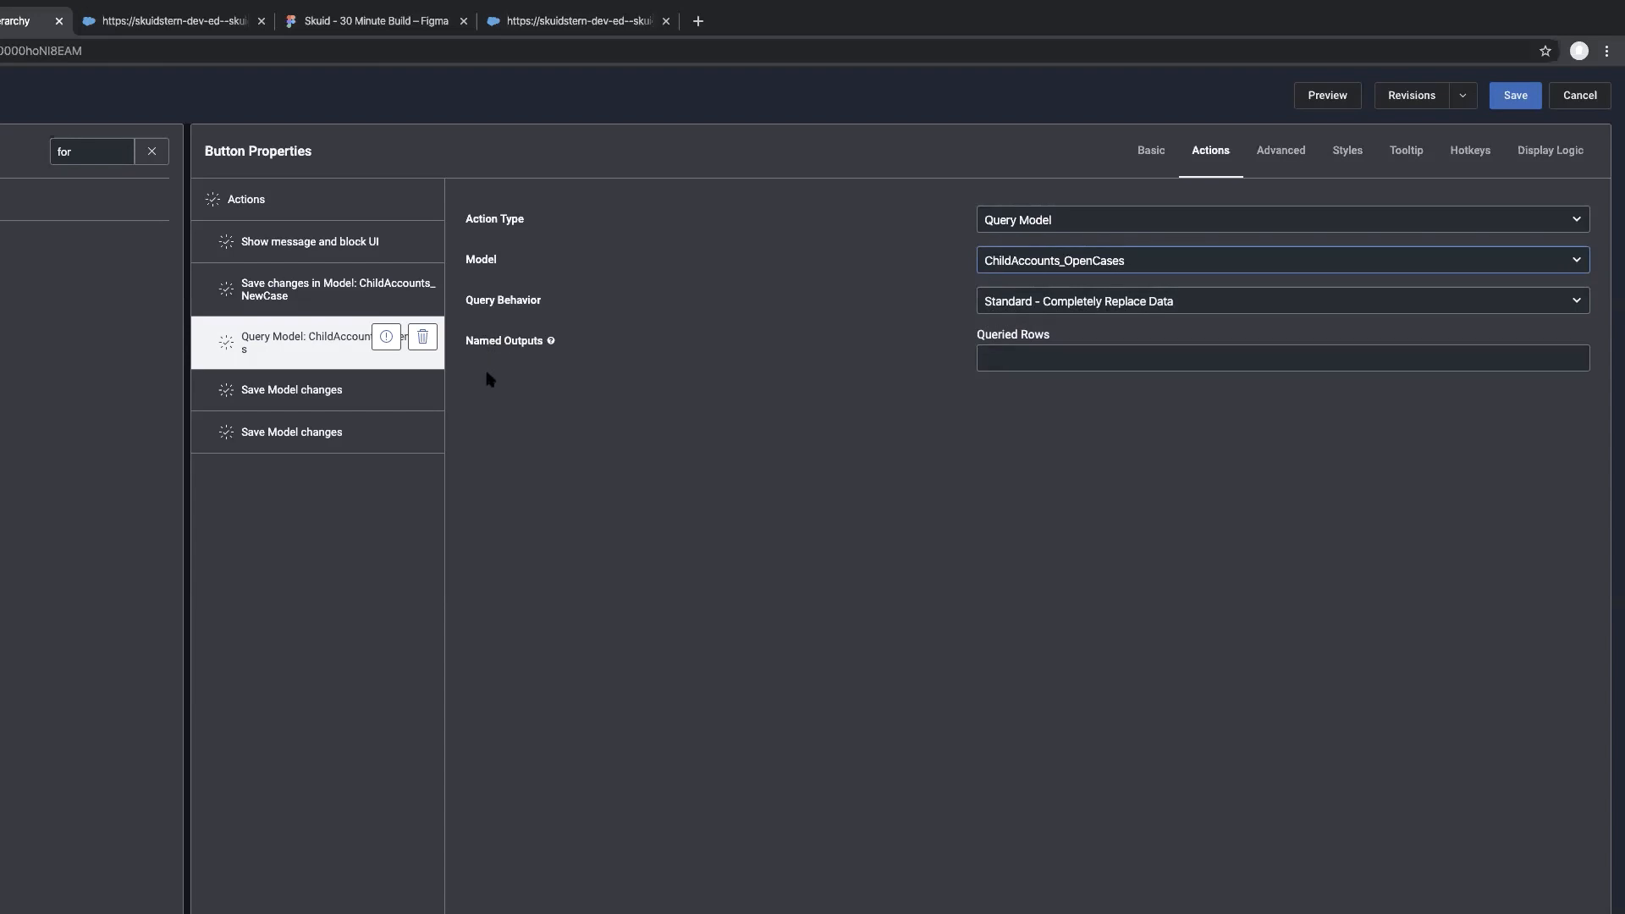
Change the fourth Save & Close action to Close All Modals
{"action": "left_click", "coordinate": [336, 392]}
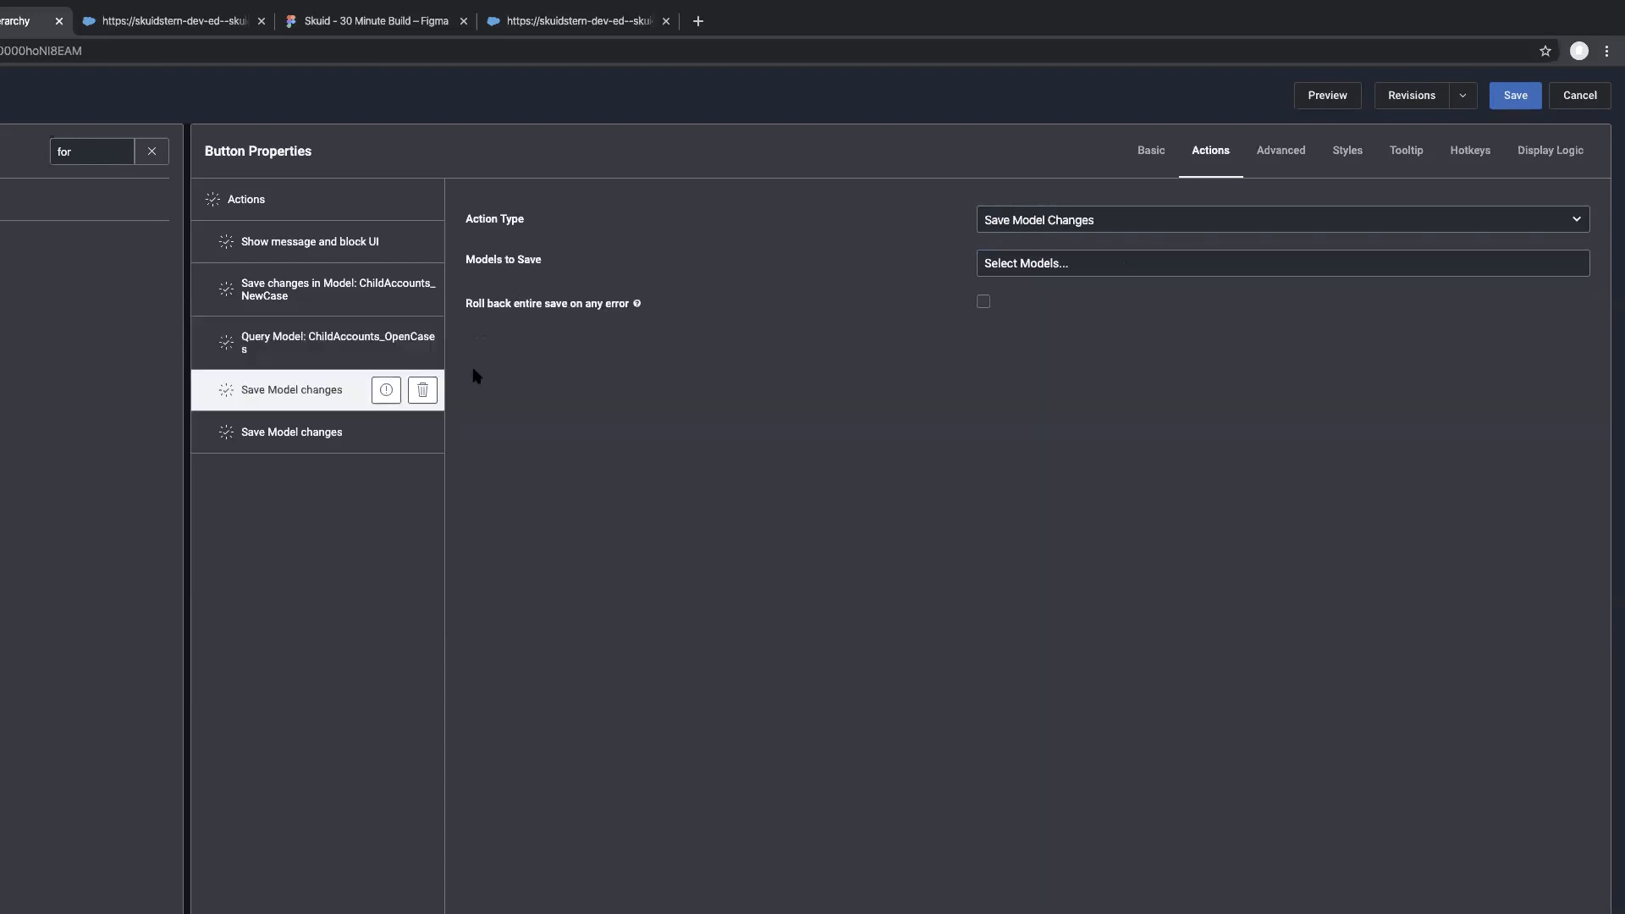
{"action": "left_click", "coordinate": [1070, 222]}
{"action": "scroll", "coordinate": [1071, 222], "scroll_direction": "up", "scroll_amount": 5}
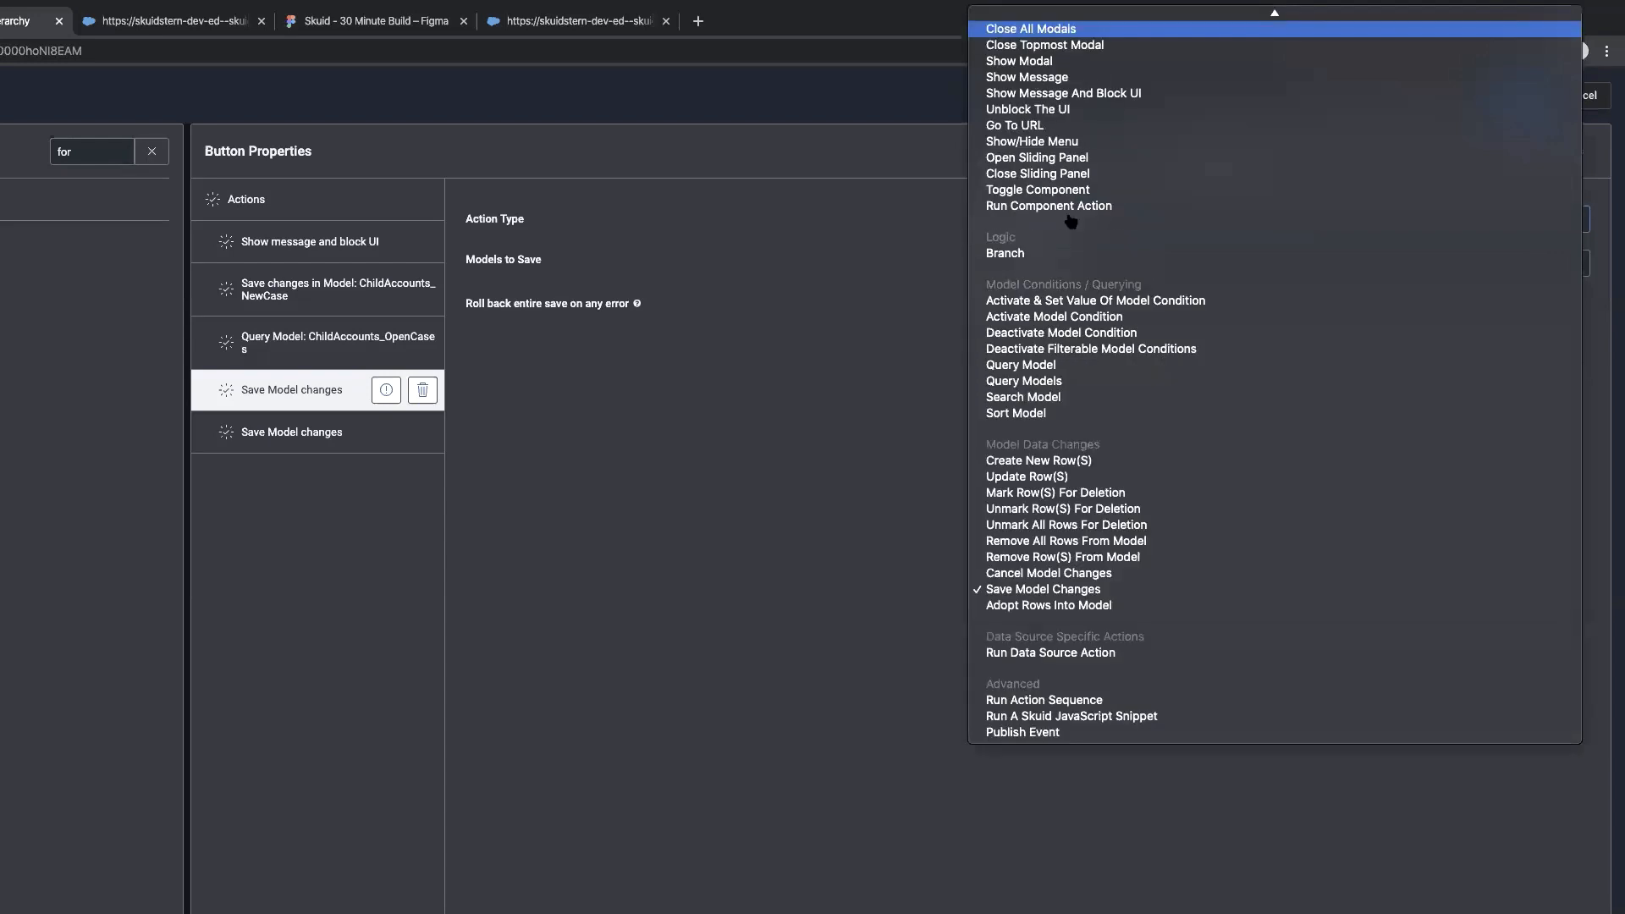
{"action": "left_click", "coordinate": [1030, 31]}
Change the last Save & Close action to Unblock The UI
{"action": "left_click", "coordinate": [317, 435]}
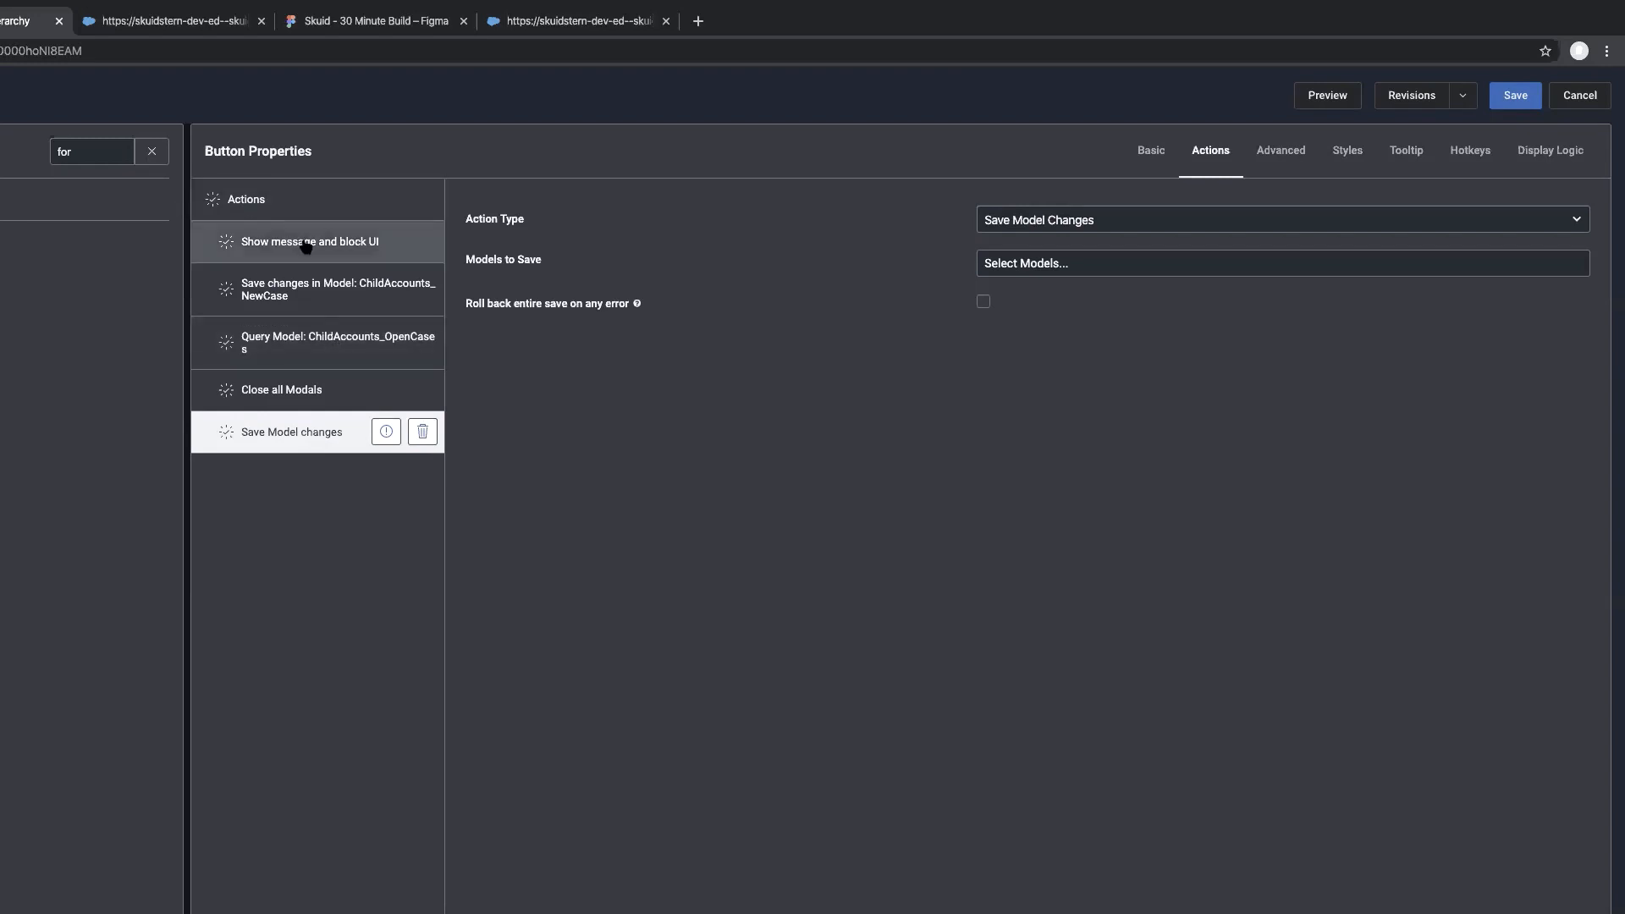
{"action": "left_click", "coordinate": [1095, 222]}
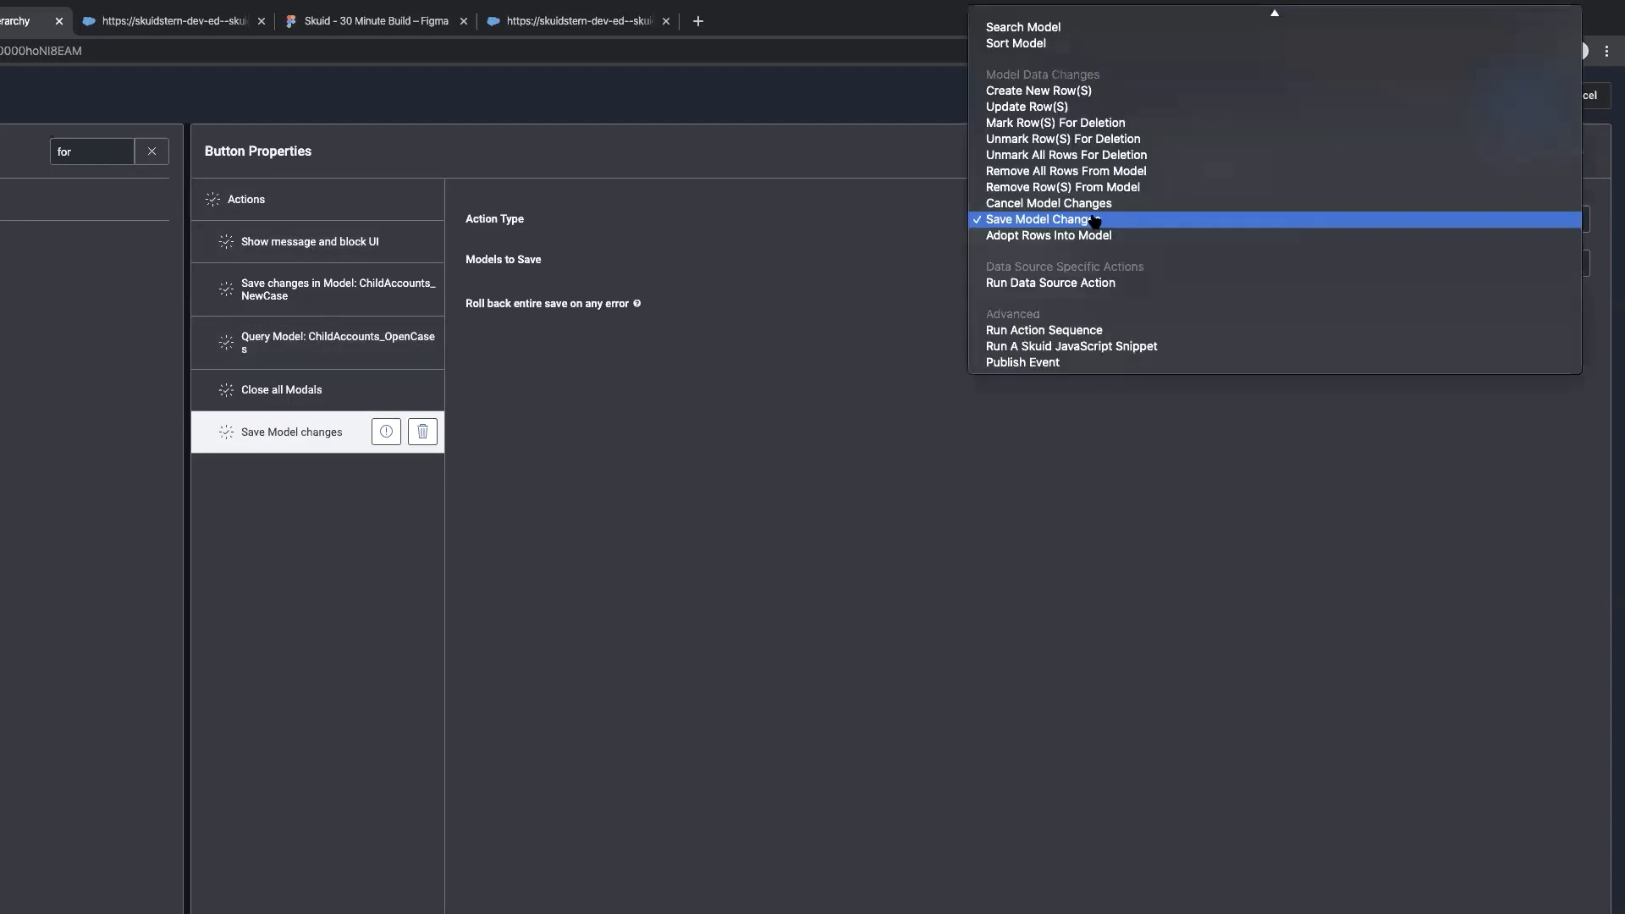
{"action": "scroll", "coordinate": [1094, 221], "scroll_direction": "up", "scroll_amount": 5}
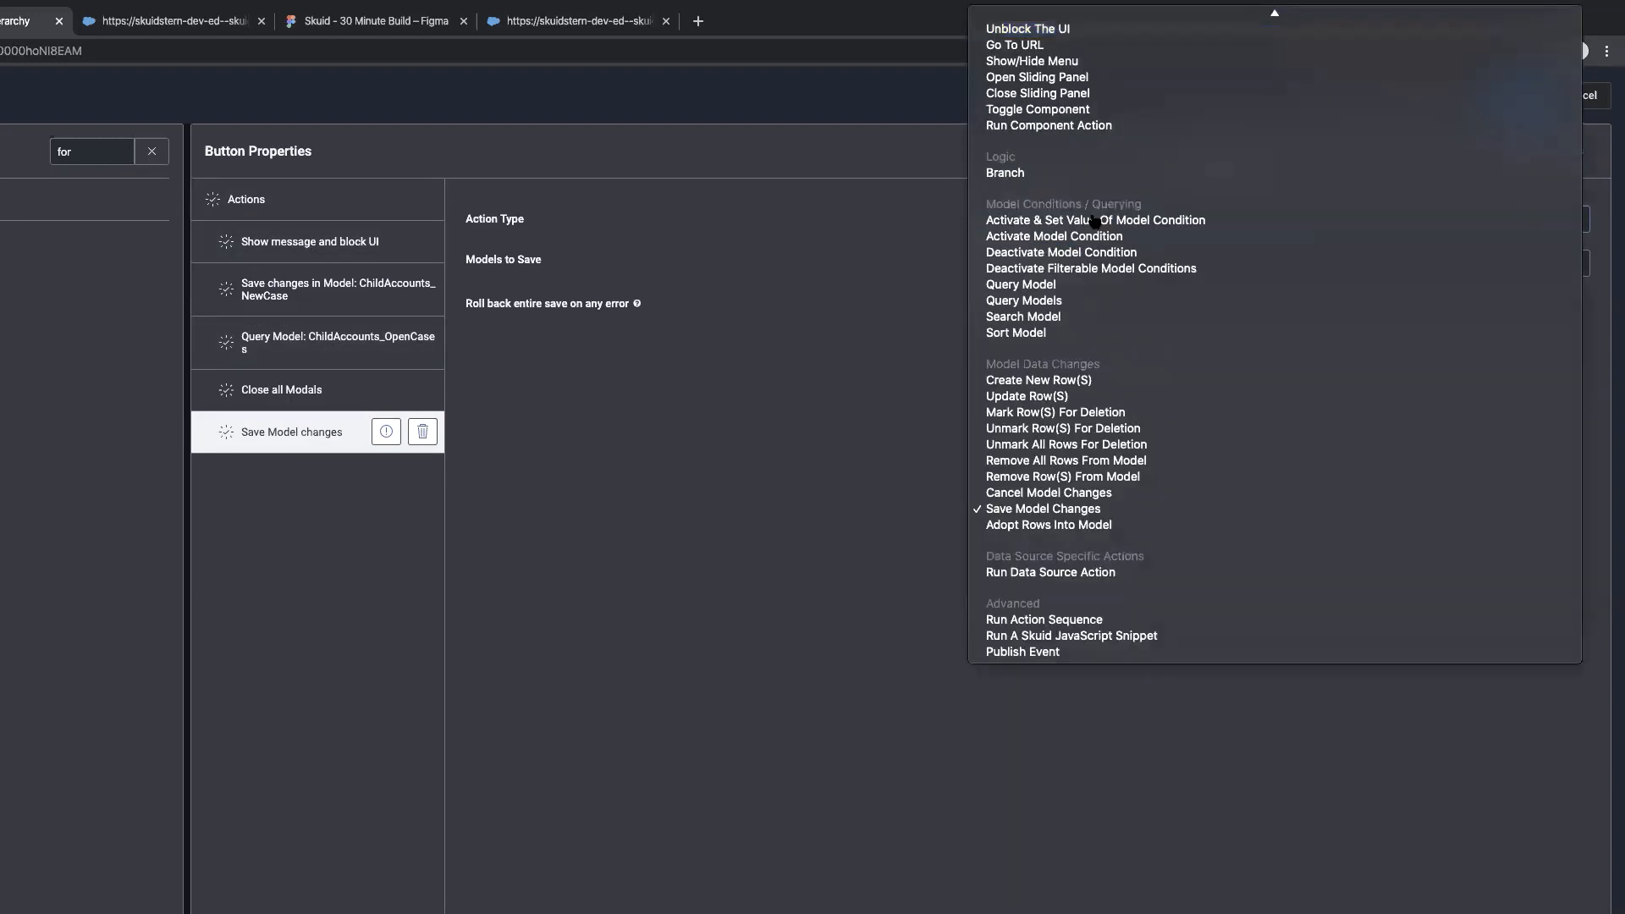
{"action": "key", "text": "Return"}
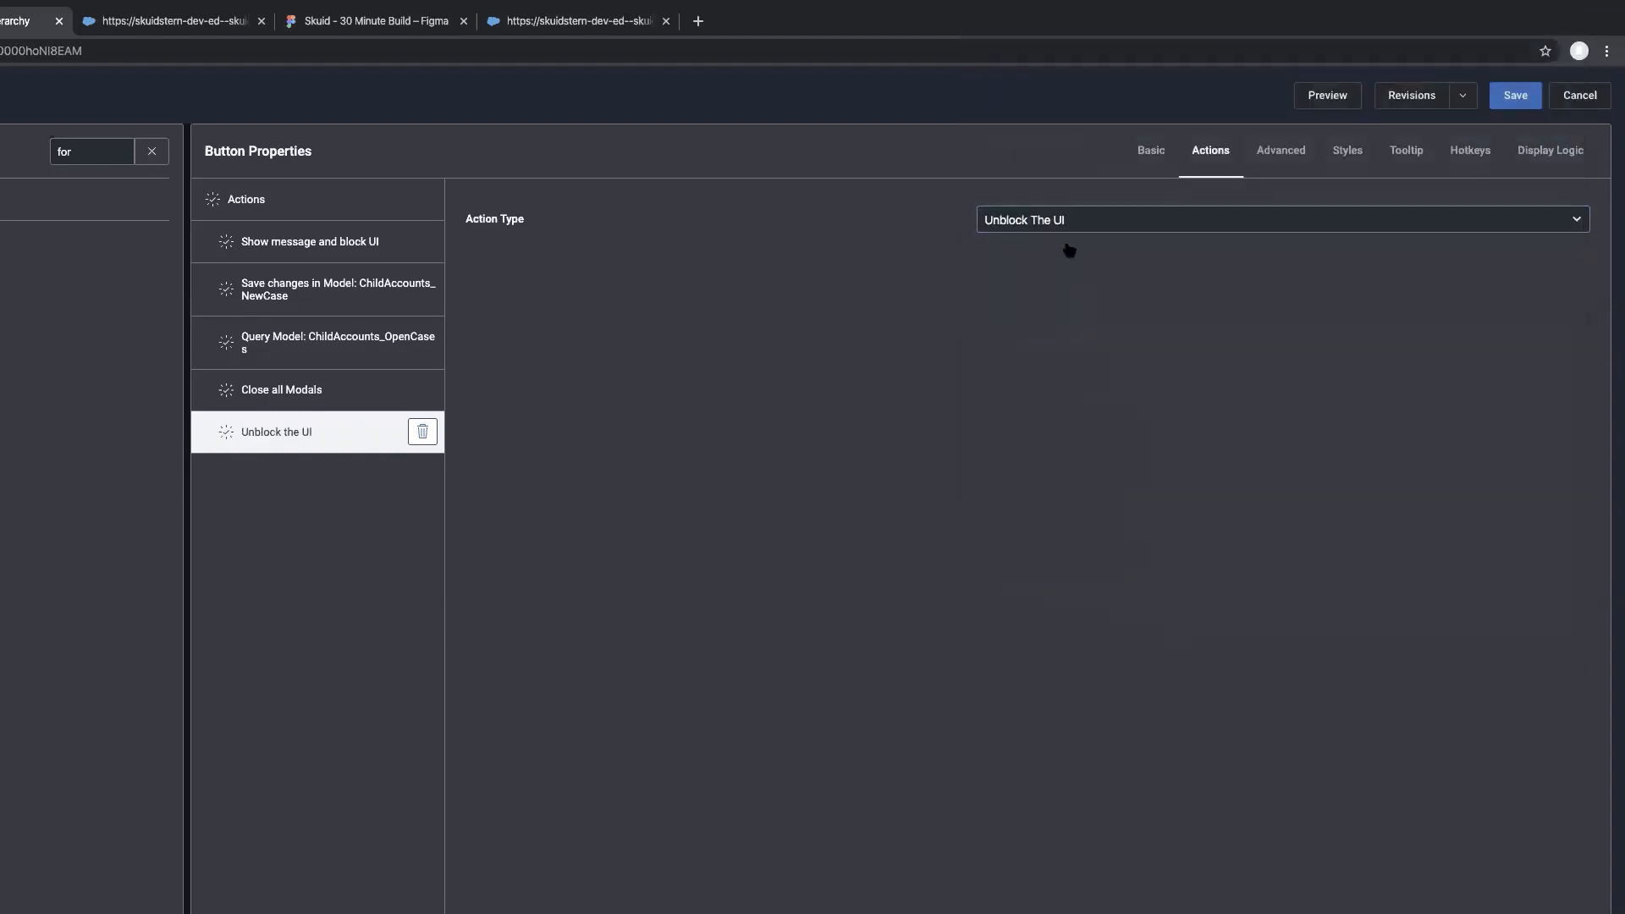
Review the blocking and unblocking actions of the Save & Close button, restore the canvas view and save the page
{"action": "left_click", "coordinate": [296, 254]}
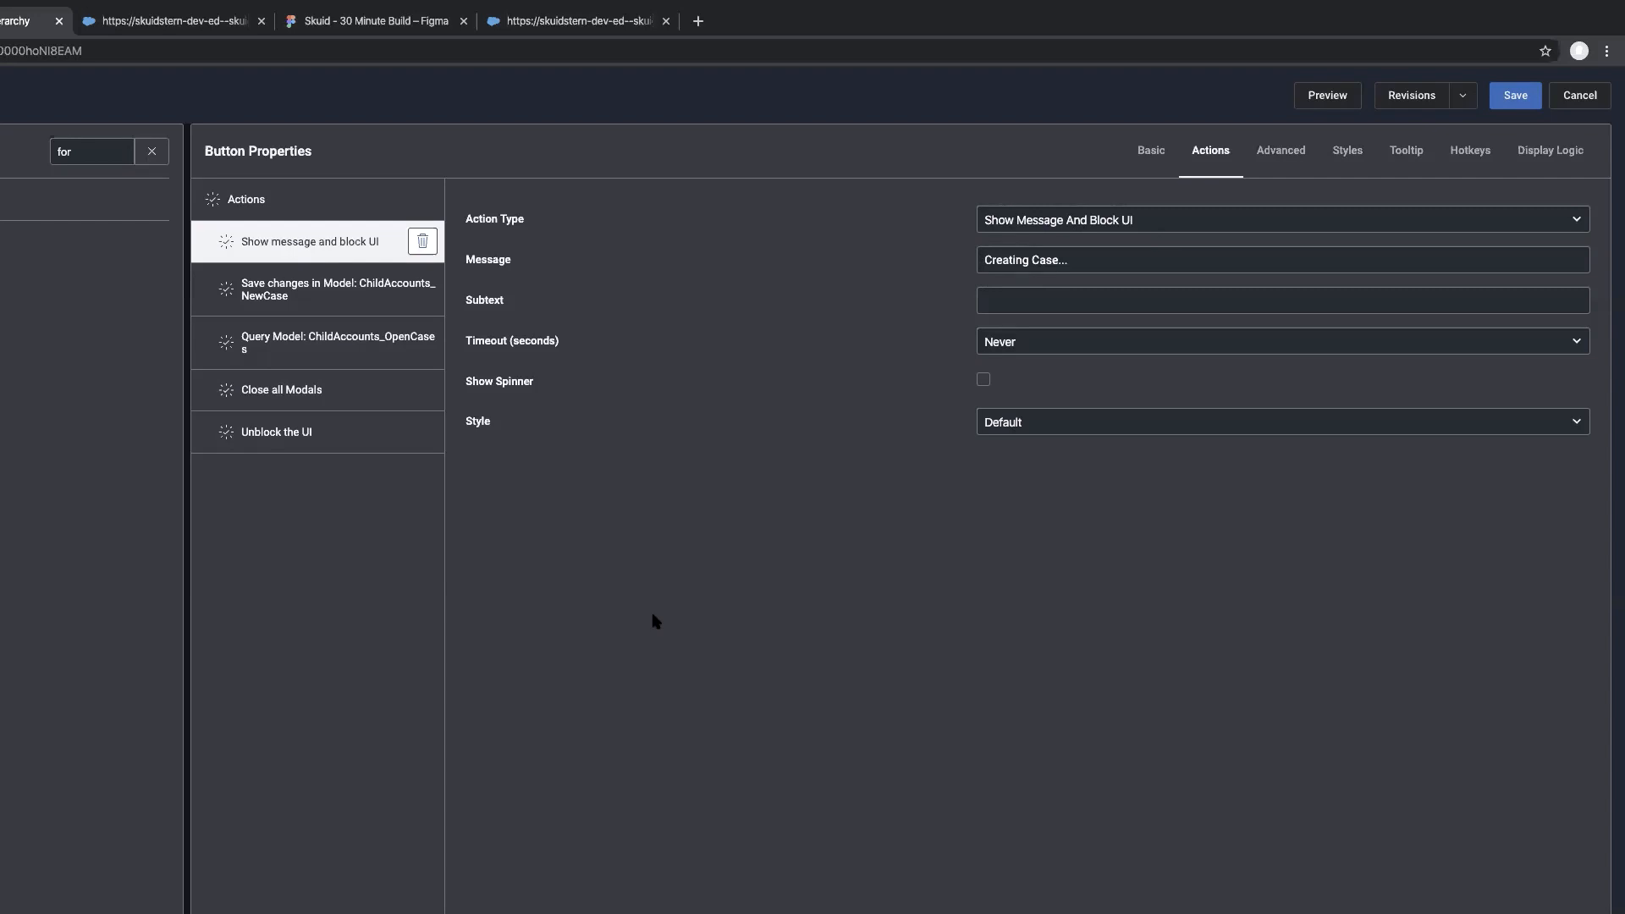
{"action": "left_click", "coordinate": [246, 447]}
{"action": "left_click", "coordinate": [318, 246]}
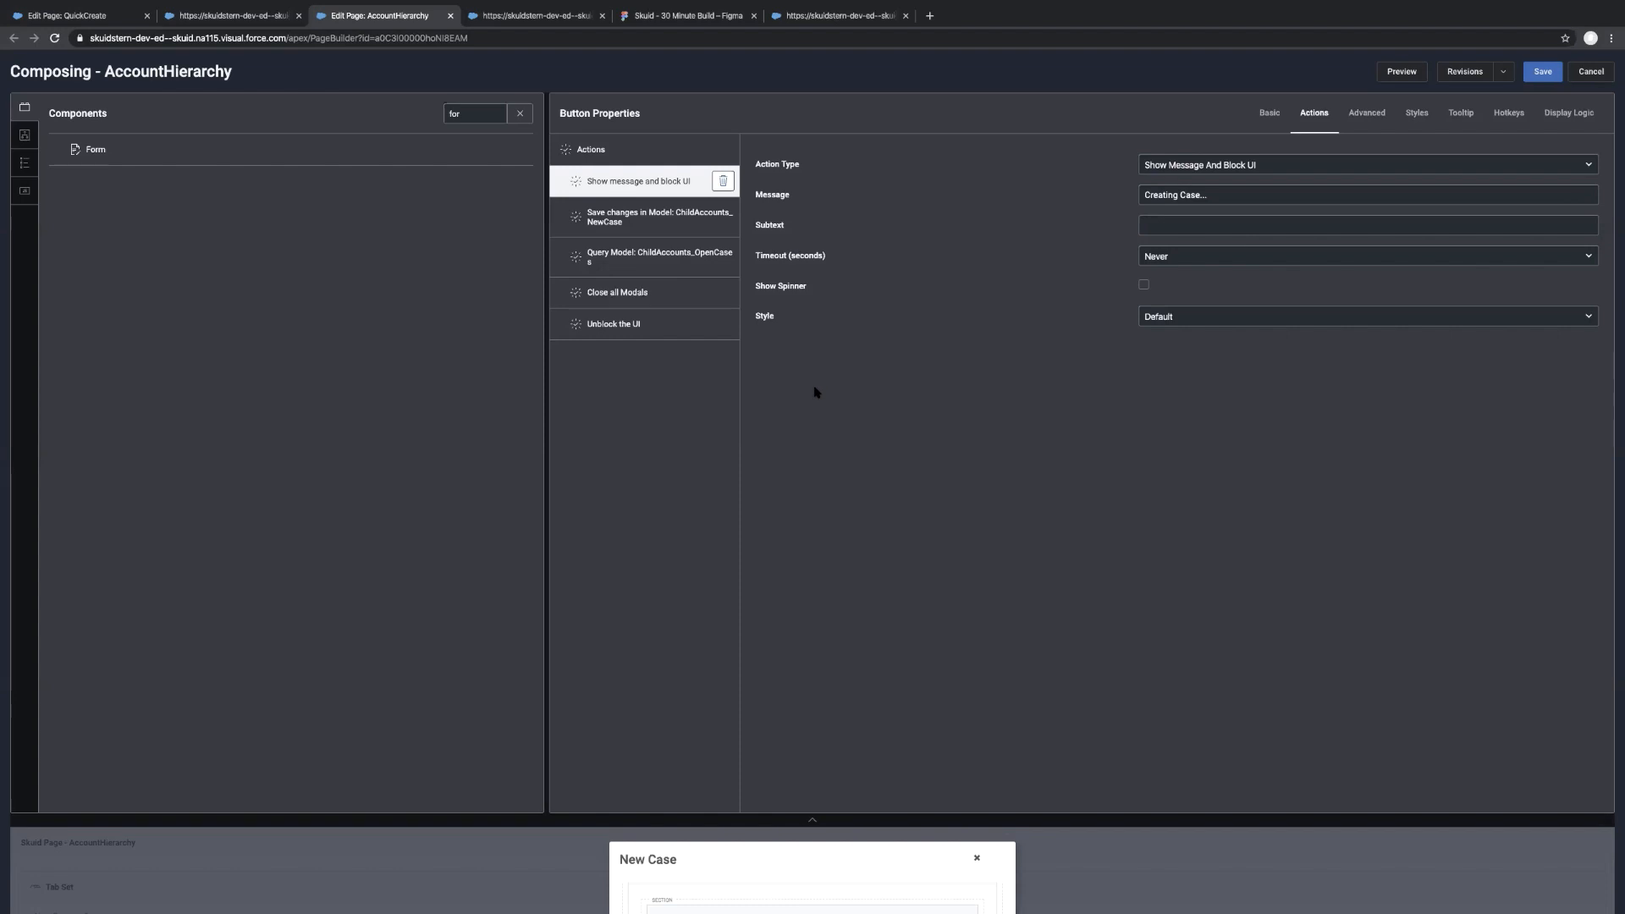
{"action": "left_click", "coordinate": [811, 818]}
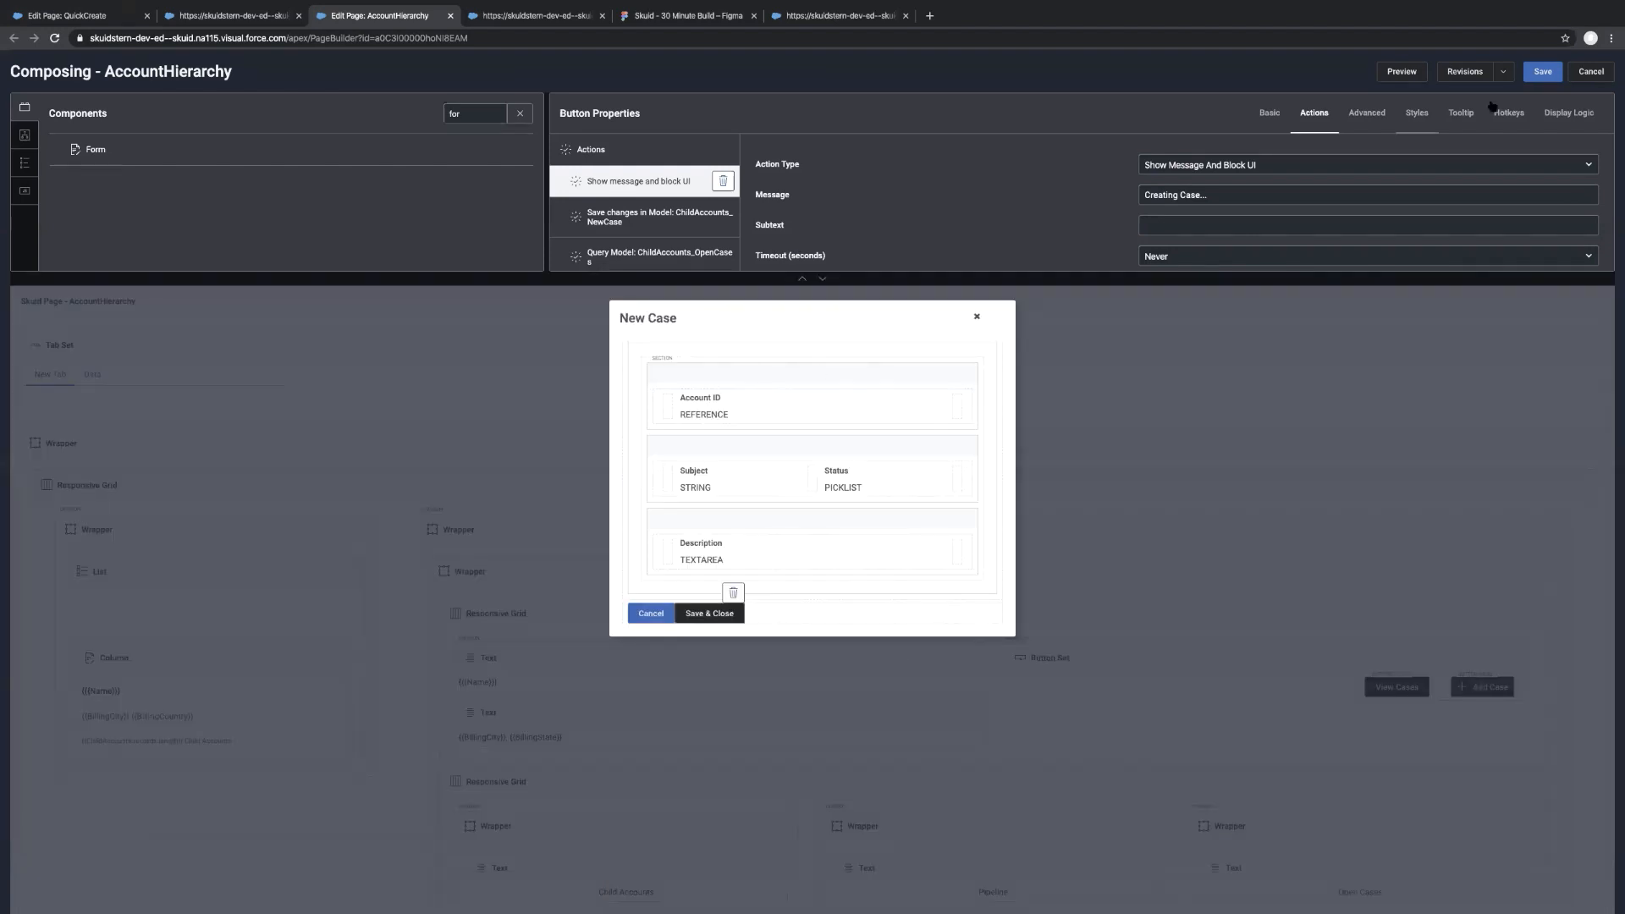
{"action": "left_click", "coordinate": [1551, 72]}
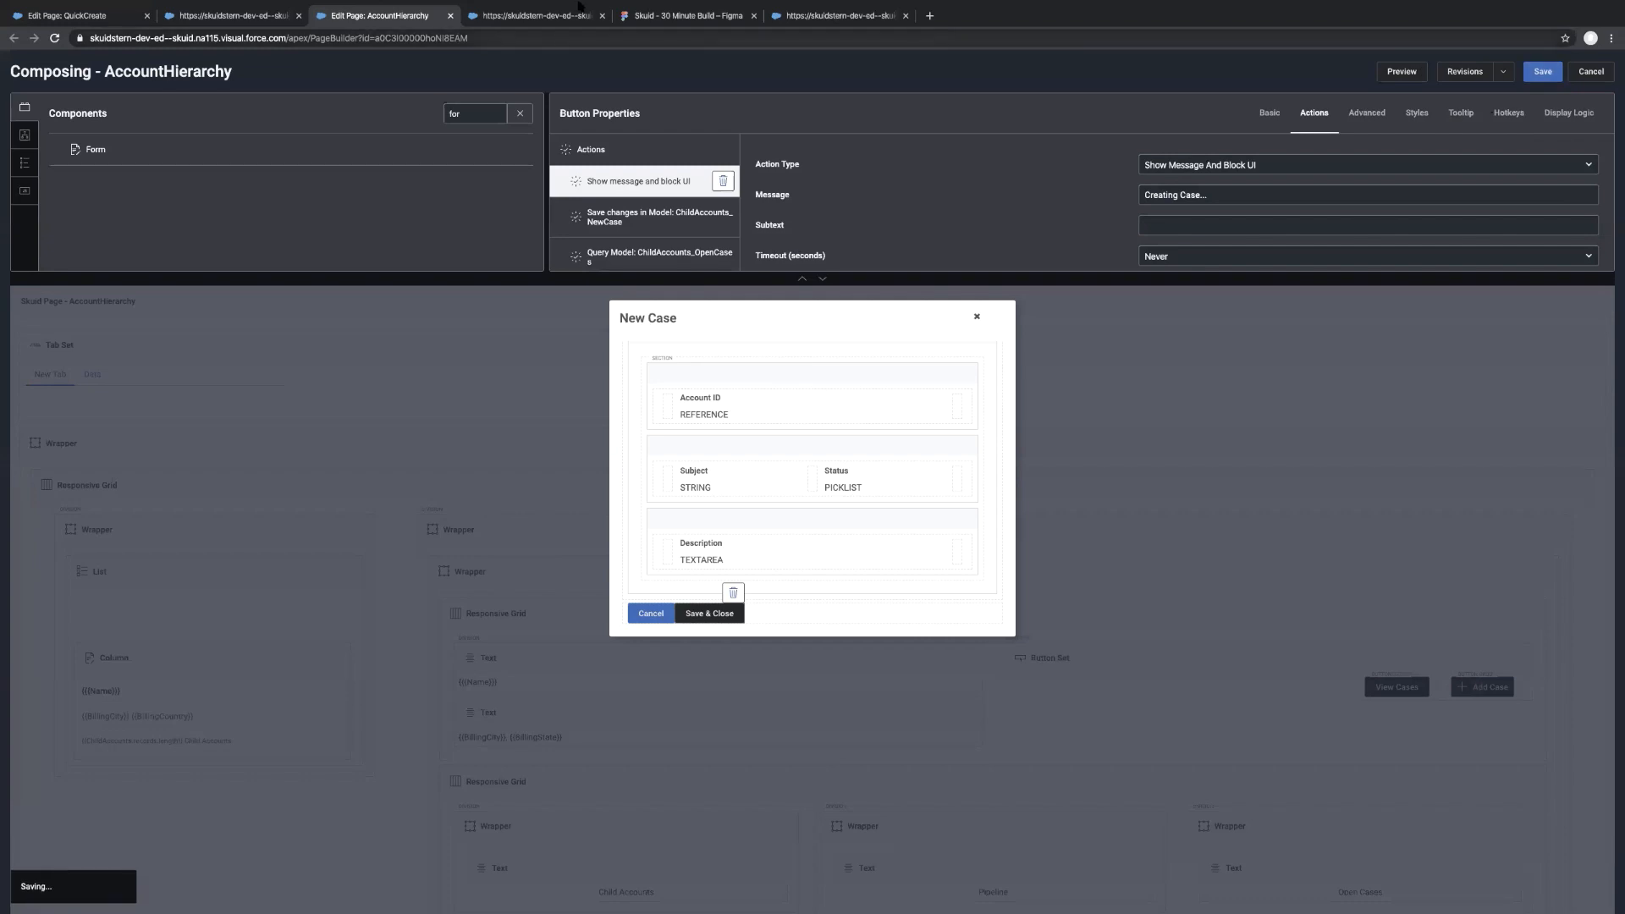
Reload the live AccountHierarchy page and open the New Case modal from Add Case to check its form and buttons
{"action": "left_click", "coordinate": [527, 17]}
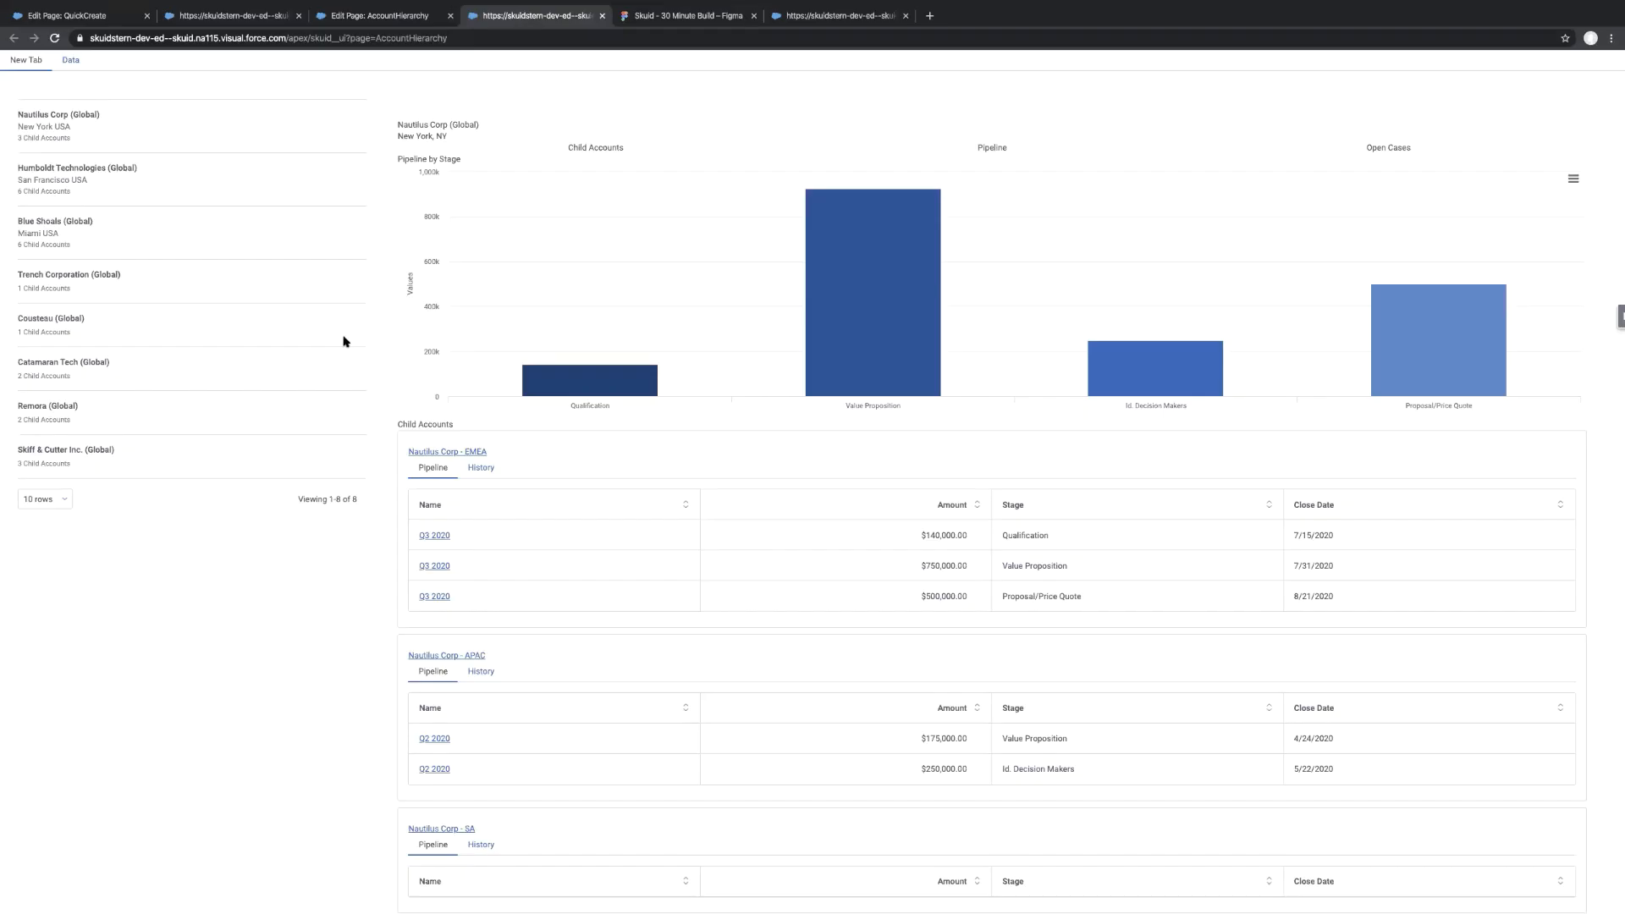
{"action": "key", "text": "super+r"}
{"action": "left_click", "coordinate": [1562, 133]}
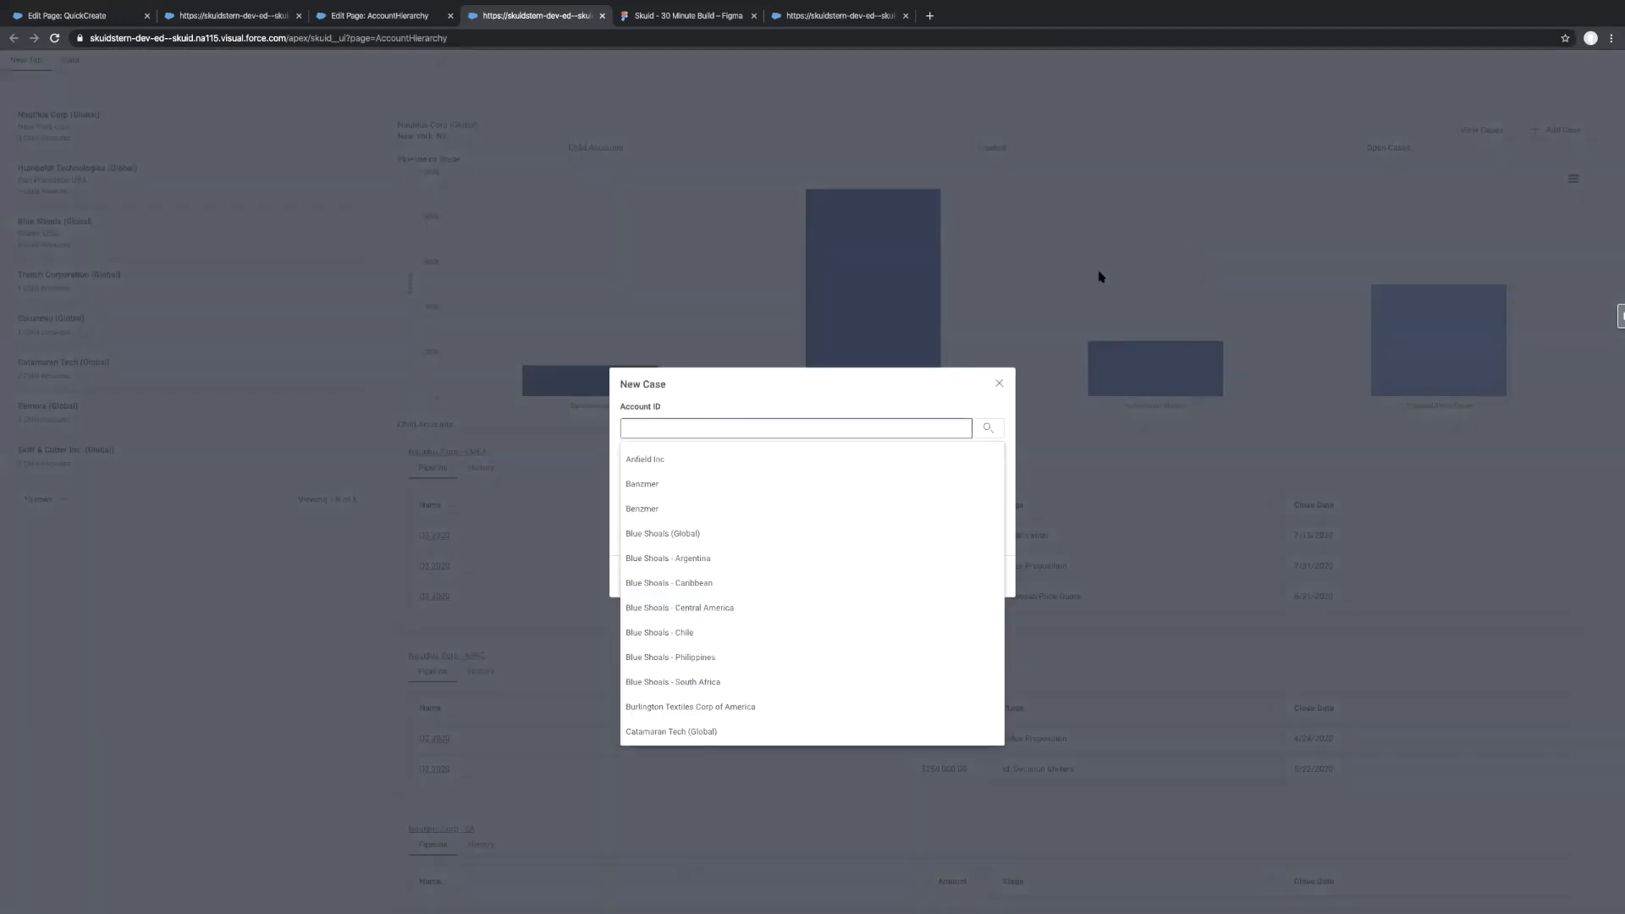
{"action": "left_click", "coordinate": [871, 400]}
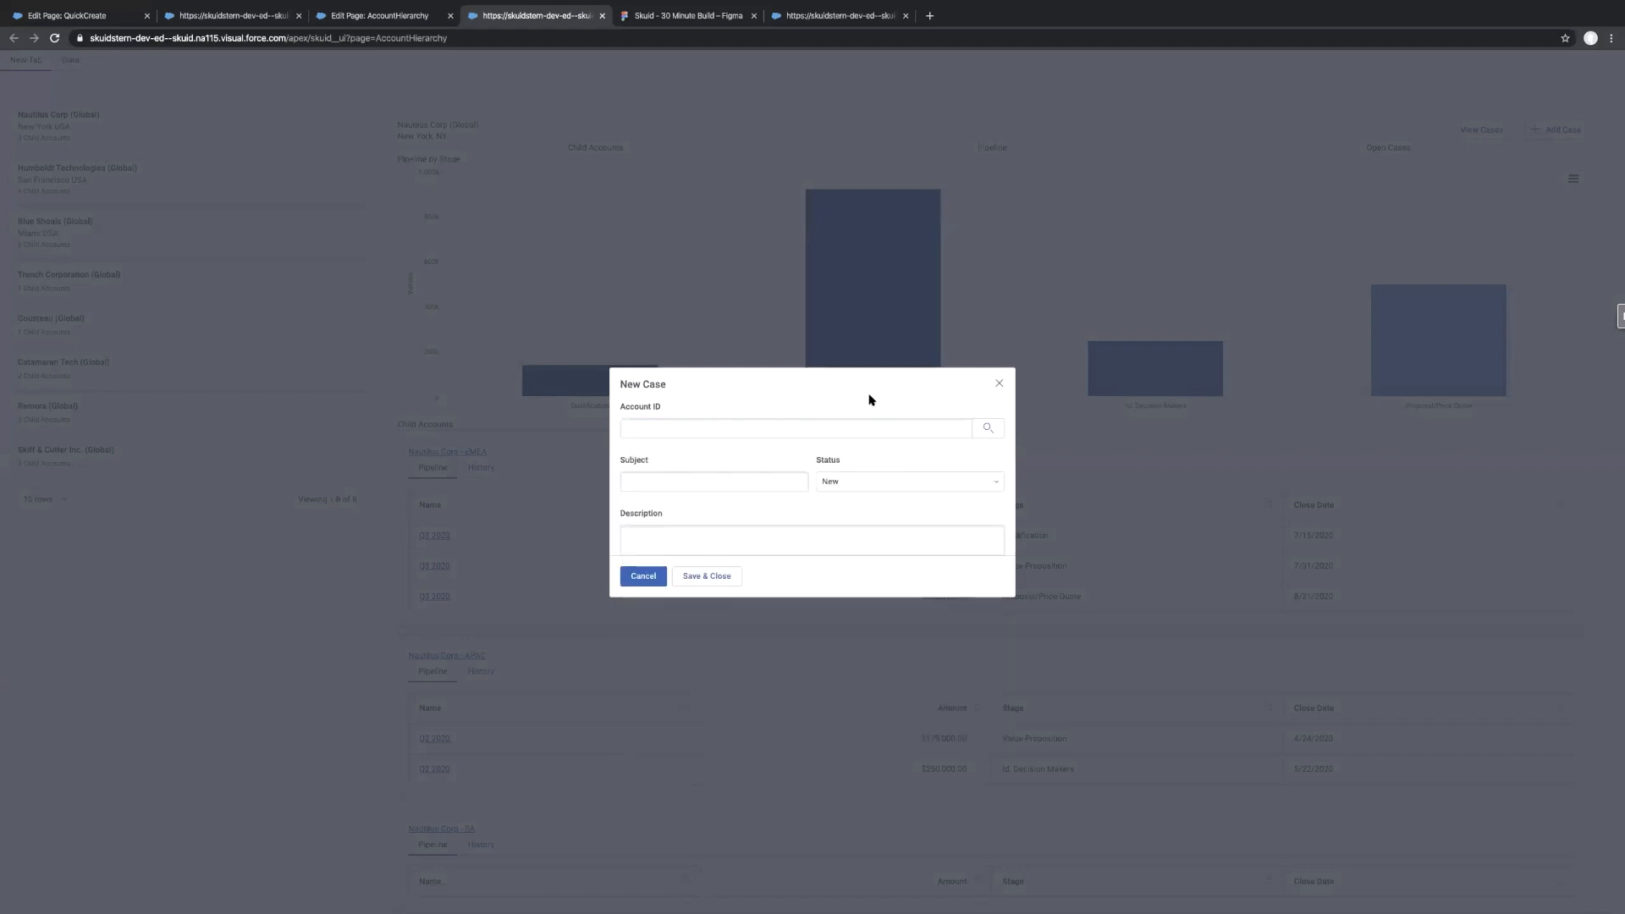
Look through the account choices offered by the Account ID field in the New Case modal and close the modal
{"action": "left_click", "coordinate": [776, 426]}
{"action": "scroll", "coordinate": [798, 505], "scroll_direction": "down", "scroll_amount": 5}
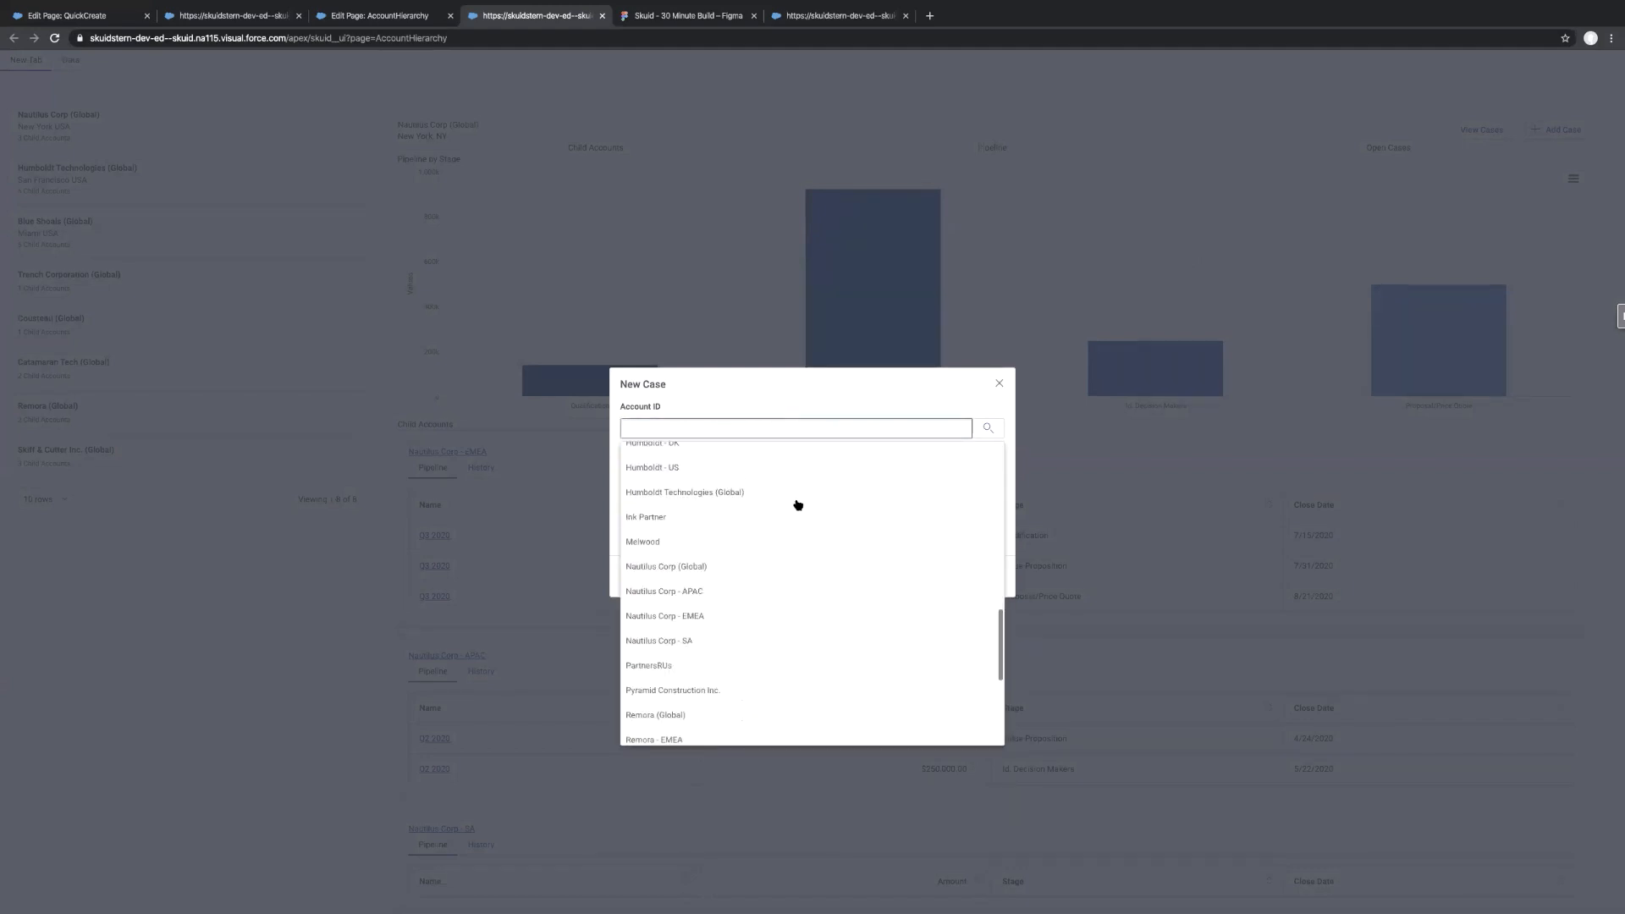
{"action": "scroll", "coordinate": [798, 506], "scroll_direction": "down", "scroll_amount": 3}
{"action": "scroll", "coordinate": [798, 508], "scroll_direction": "up", "scroll_amount": 10}
{"action": "left_click", "coordinate": [892, 403]}
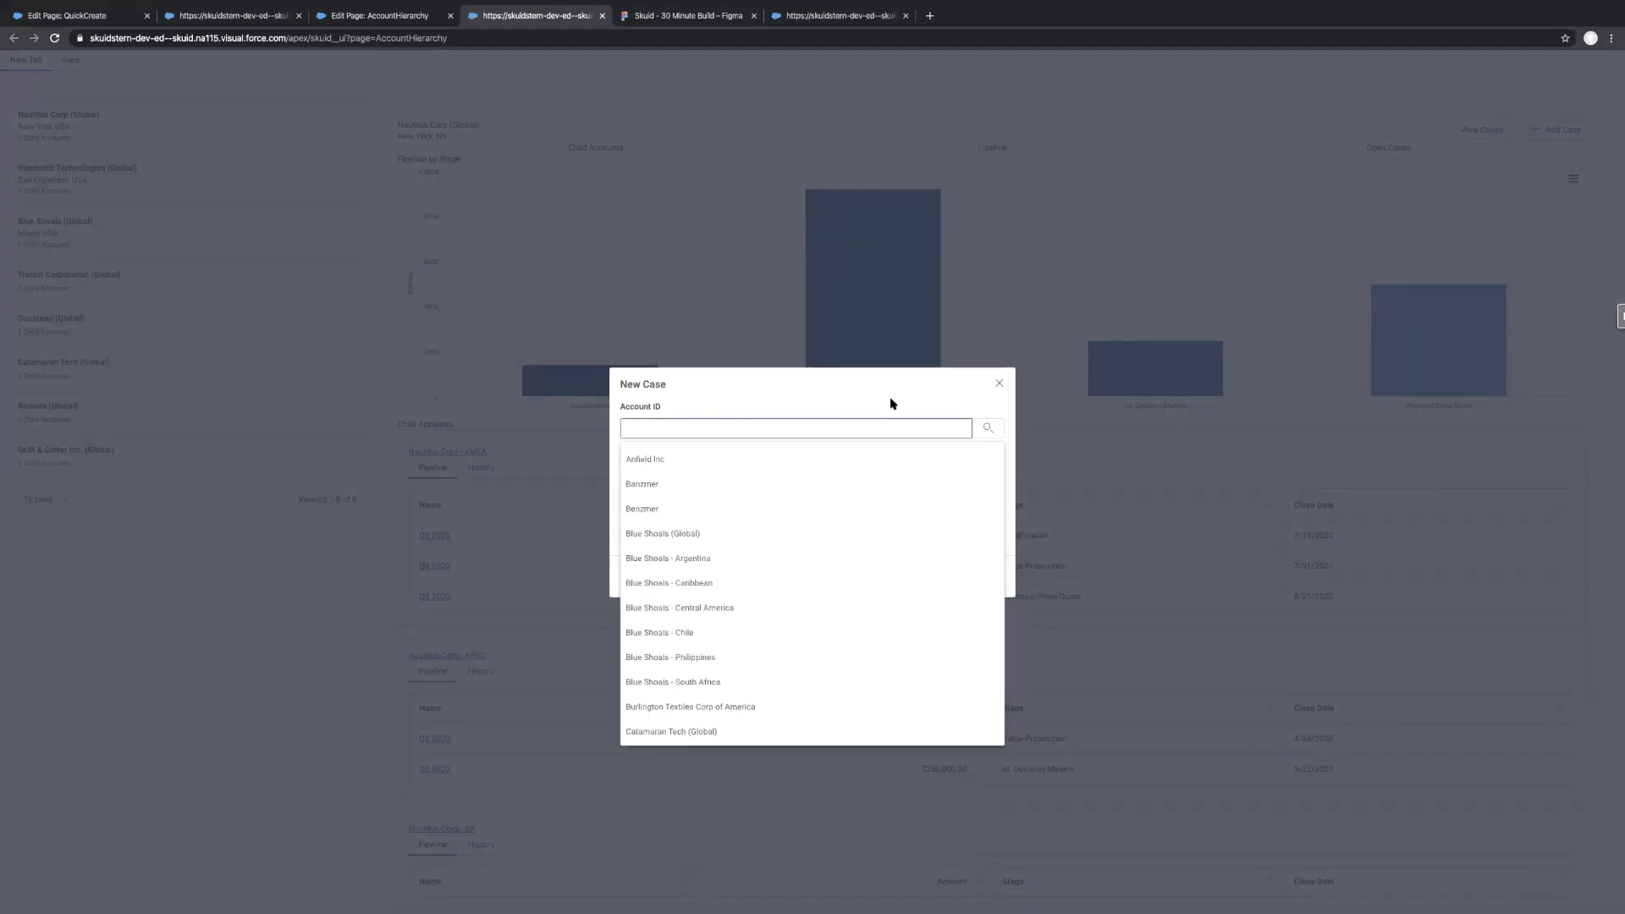
{"action": "left_click", "coordinate": [893, 401]}
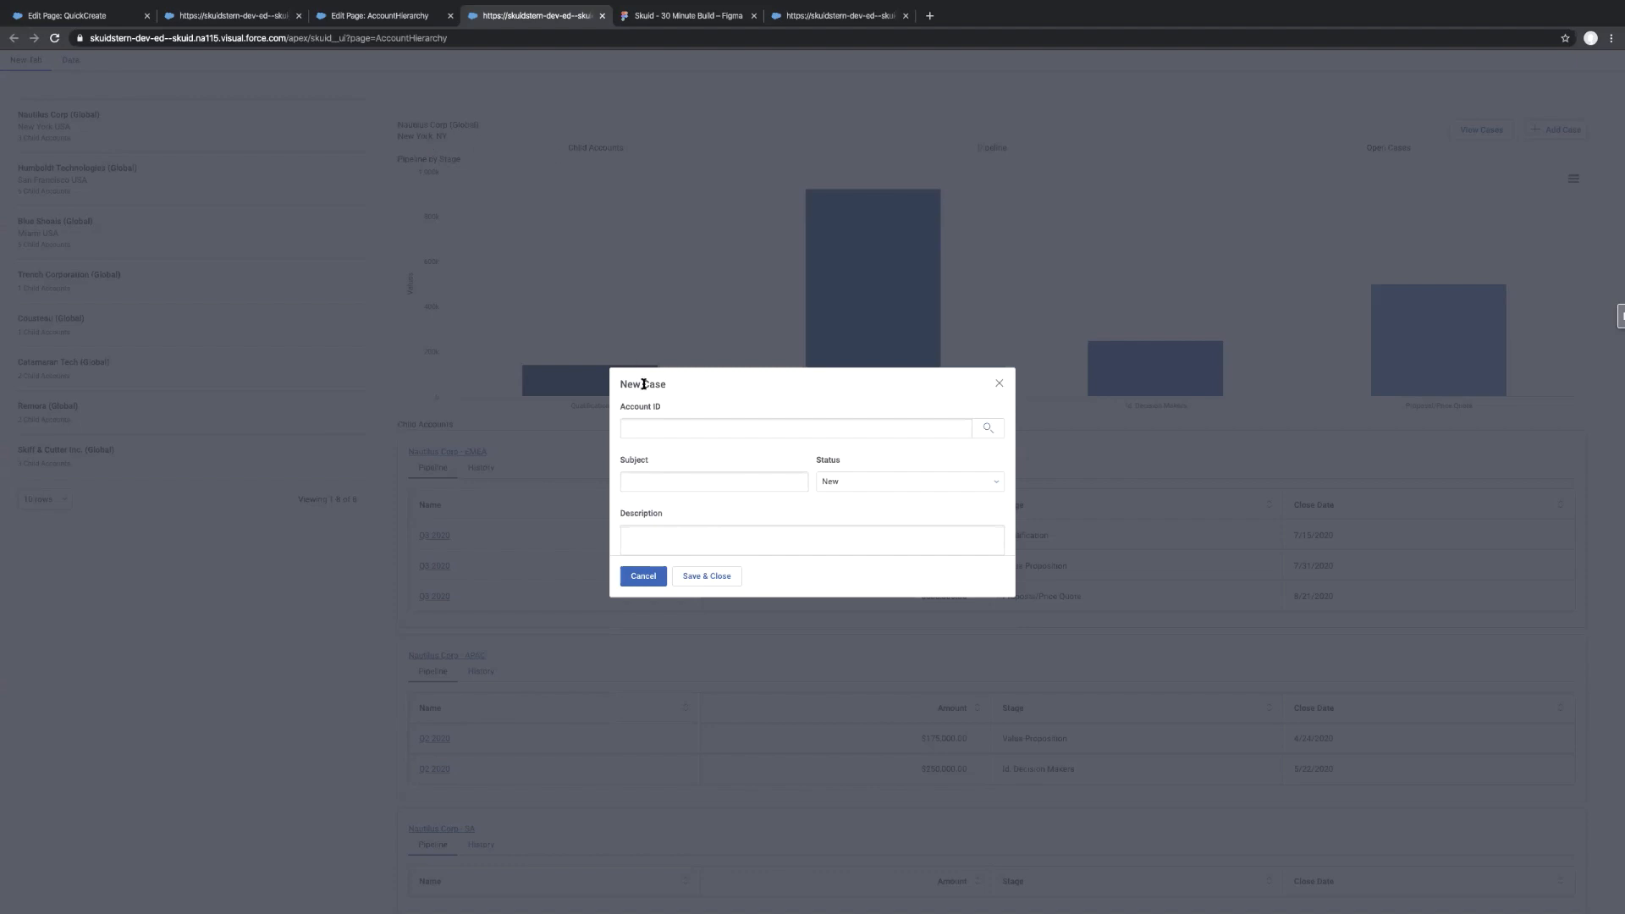
{"action": "scroll", "coordinate": [723, 470], "scroll_direction": "down", "scroll_amount": 1}
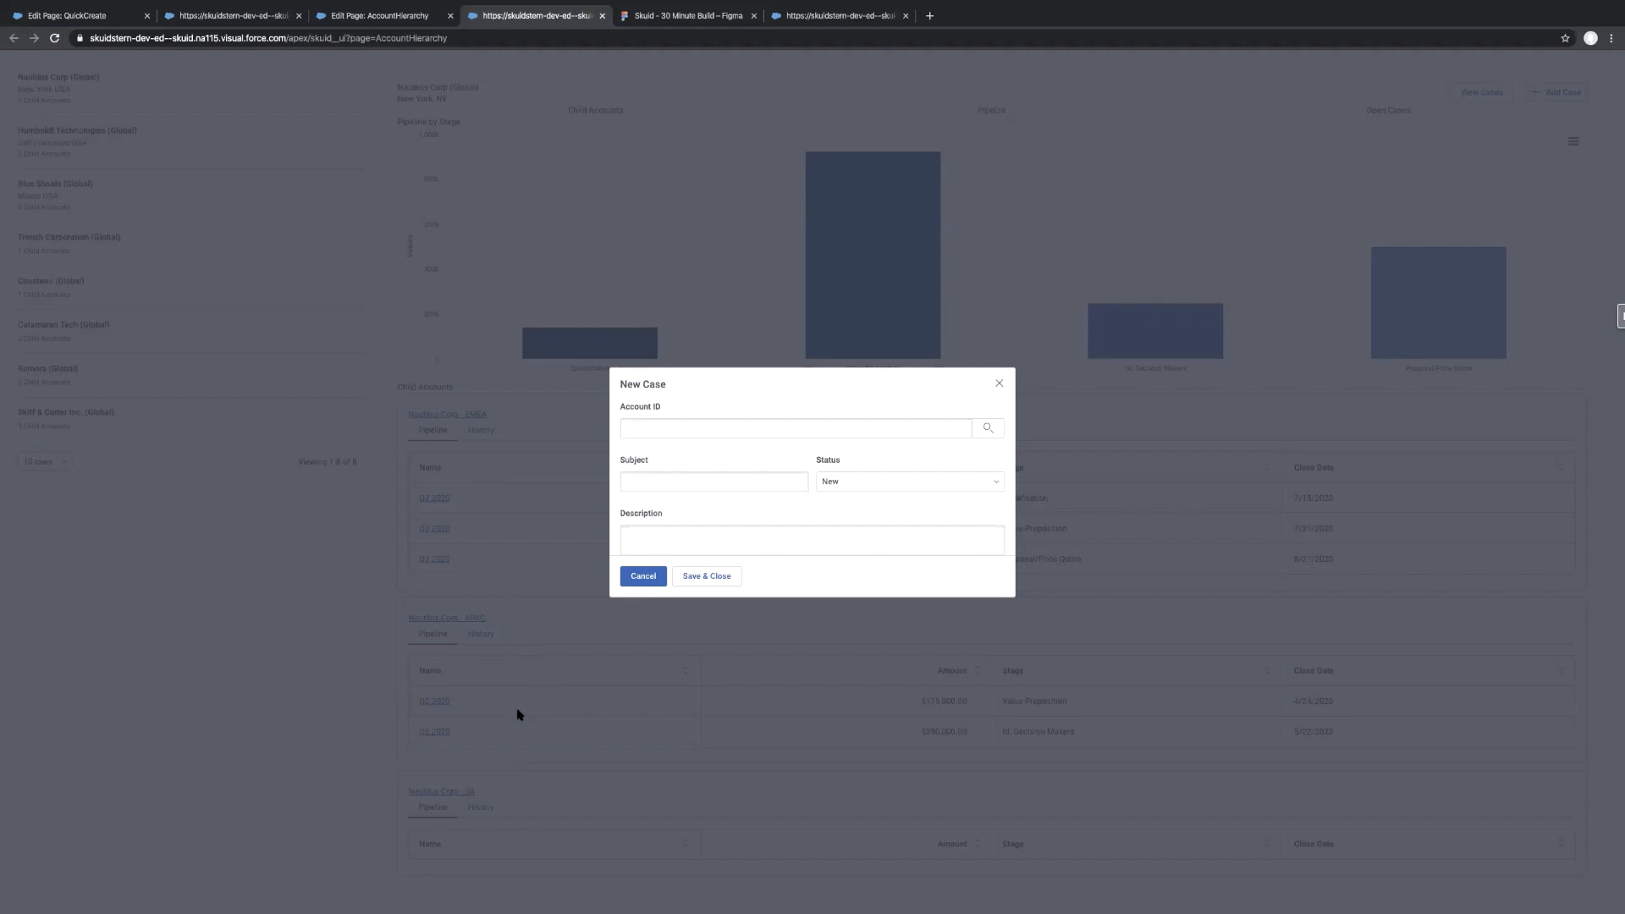
{"action": "left_click", "coordinate": [1000, 386]}
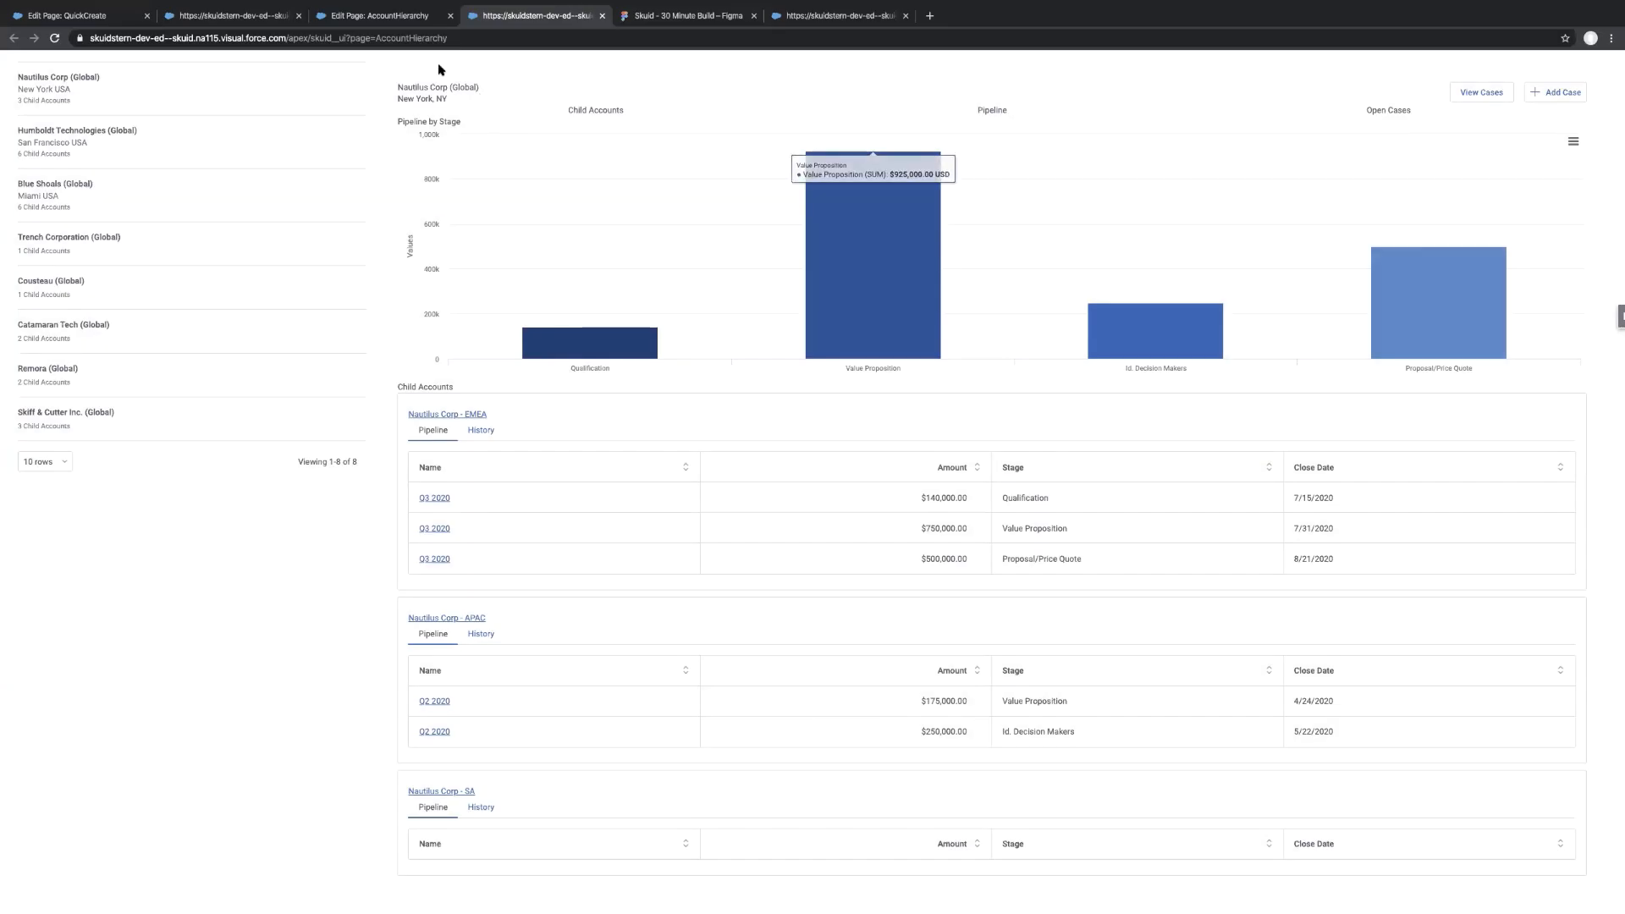
Return to the AccountHierarchy page editor and add a lookup filter on the account's Id to the New Case form's Account ID field
{"action": "left_click", "coordinate": [386, 19]}
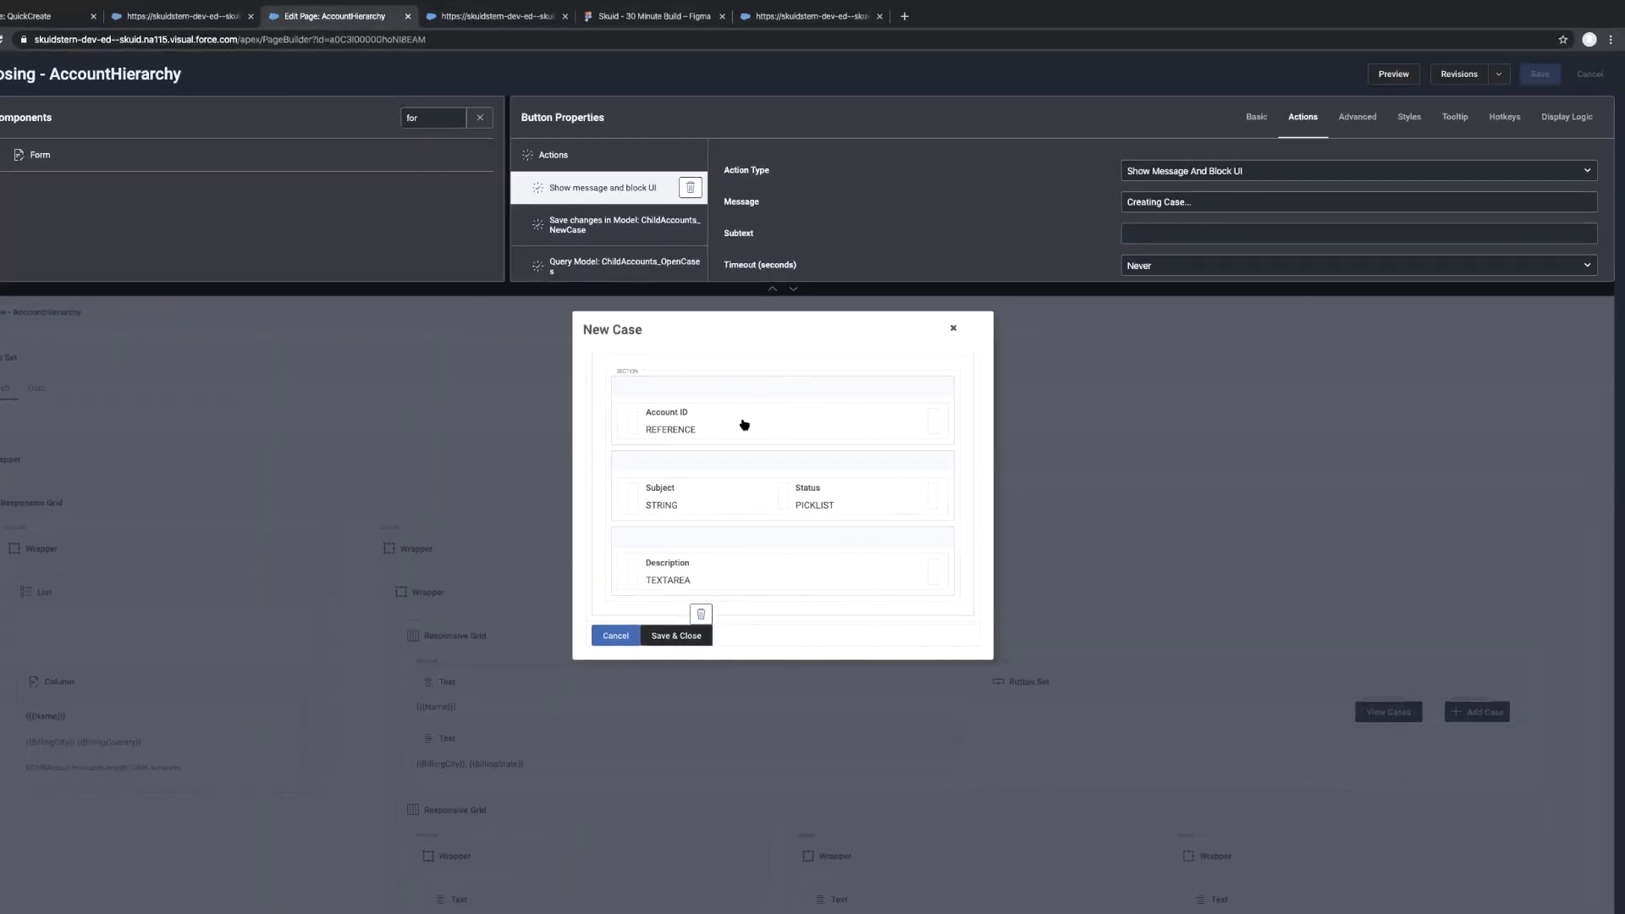
{"action": "left_click", "coordinate": [403, 551]}
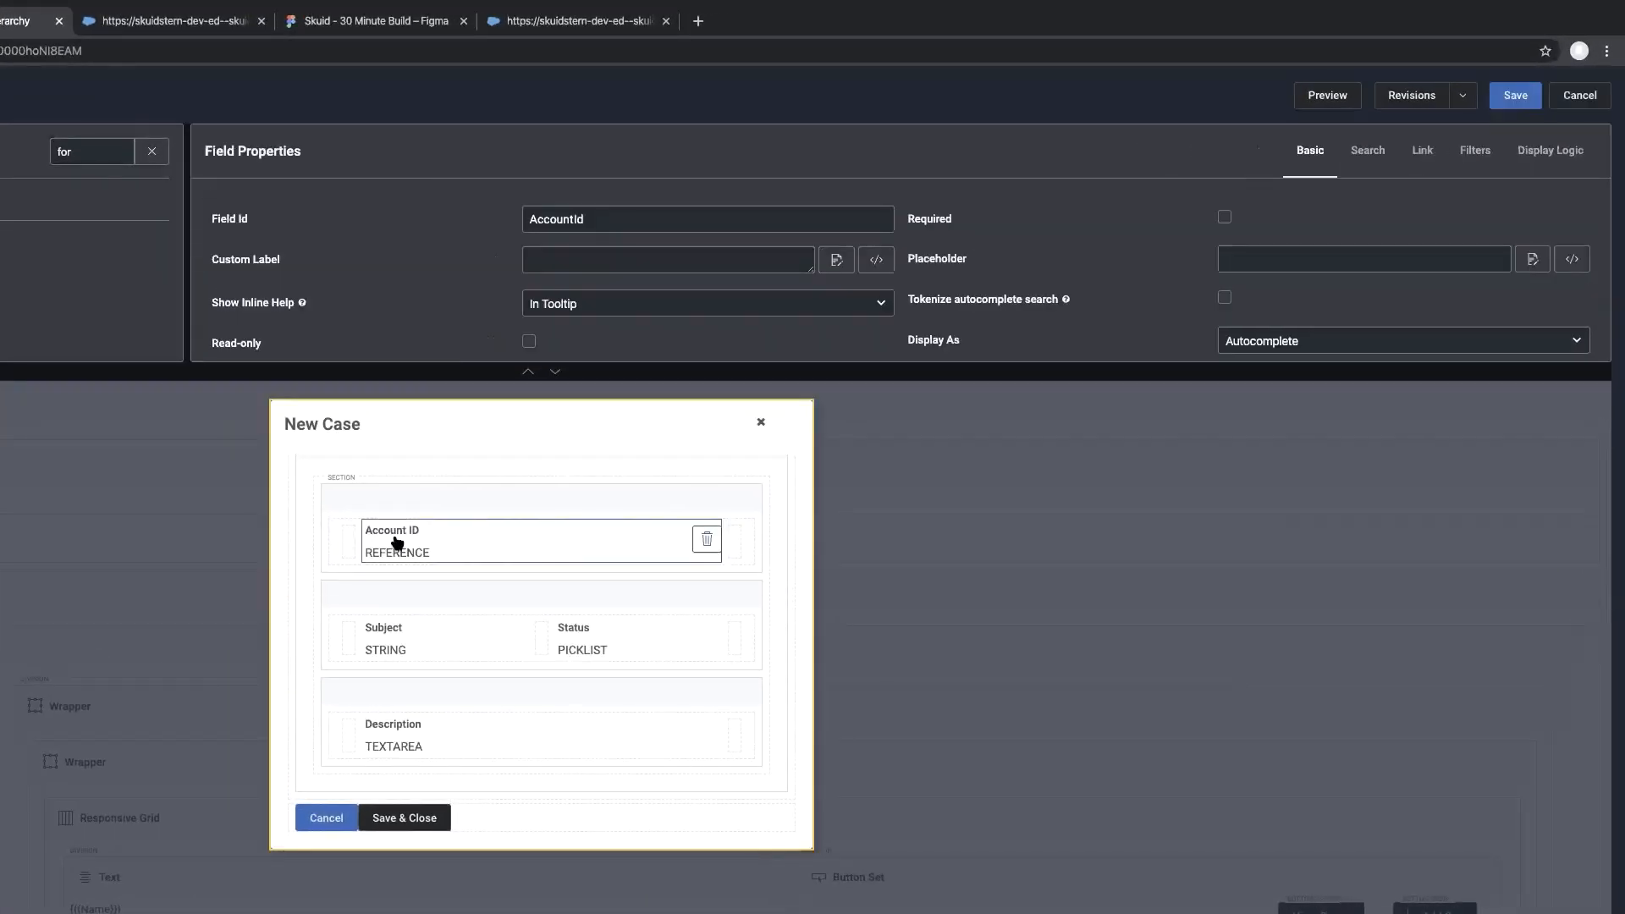
{"action": "left_click", "coordinate": [1484, 157]}
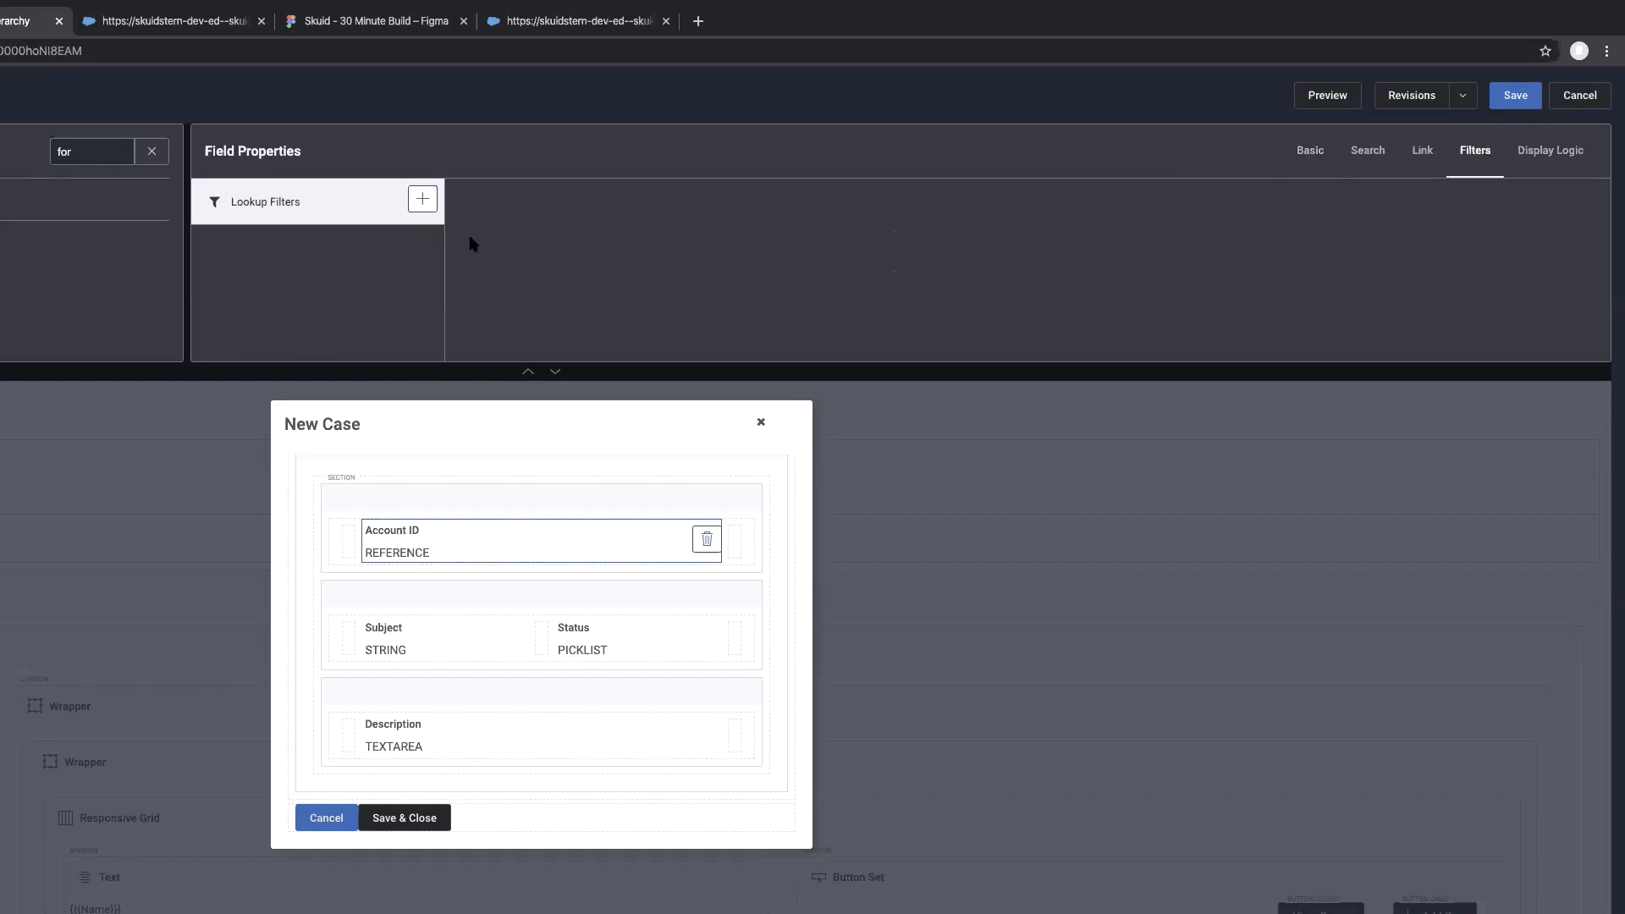
{"action": "left_click", "coordinate": [423, 203]}
{"action": "left_click", "coordinate": [327, 253]}
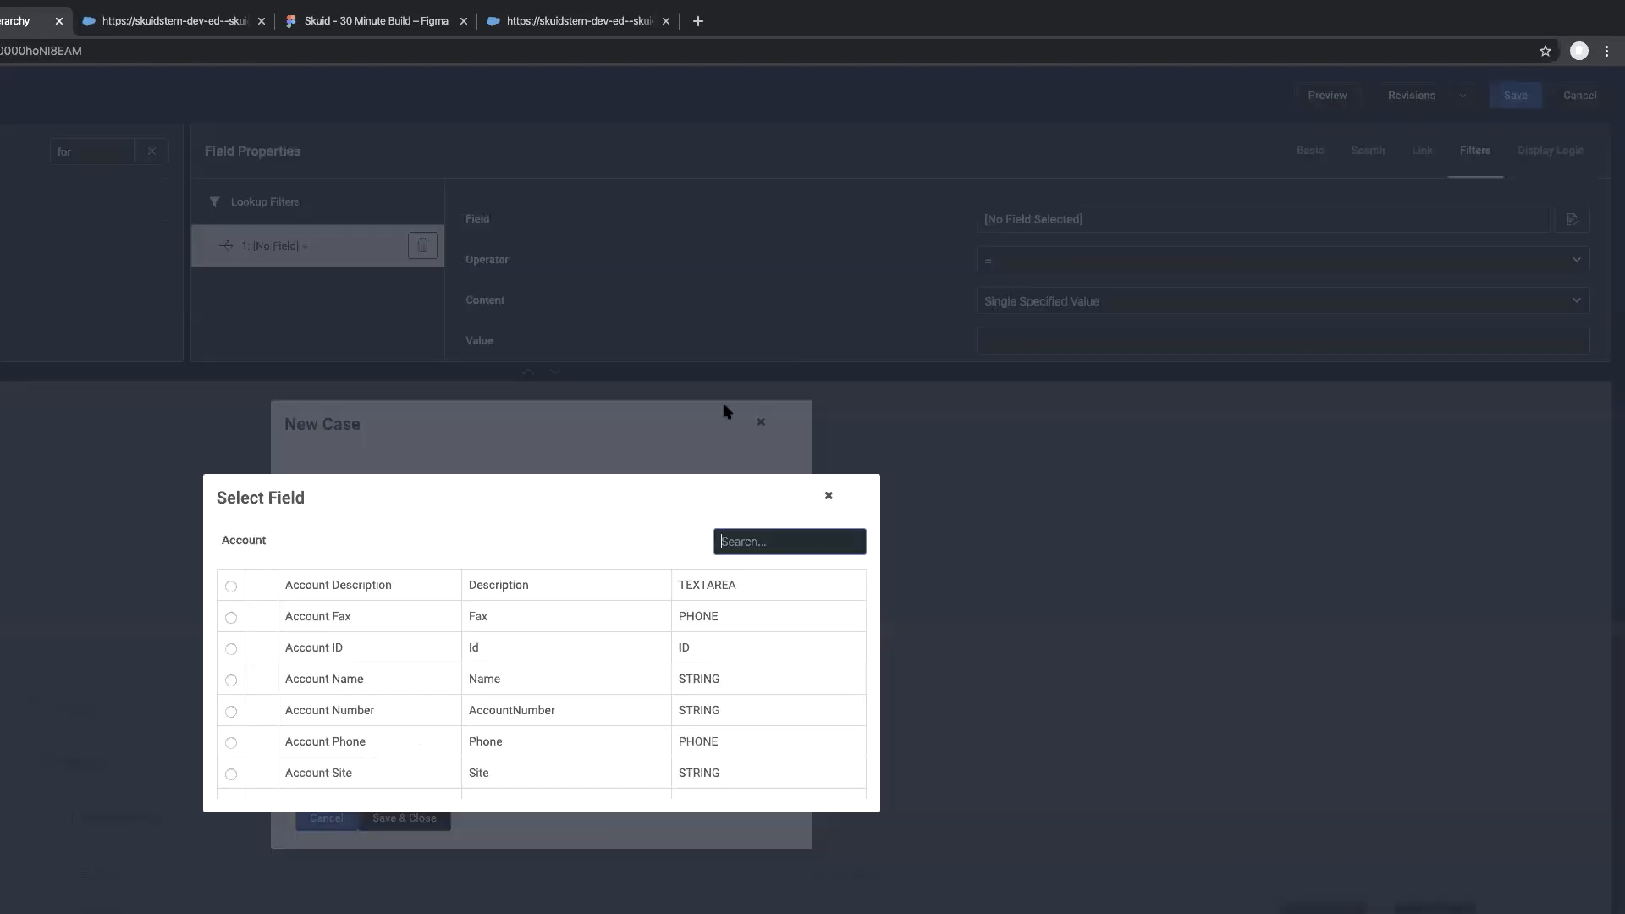
{"action": "left_click", "coordinate": [1572, 220]}
{"action": "left_click", "coordinate": [231, 649]}
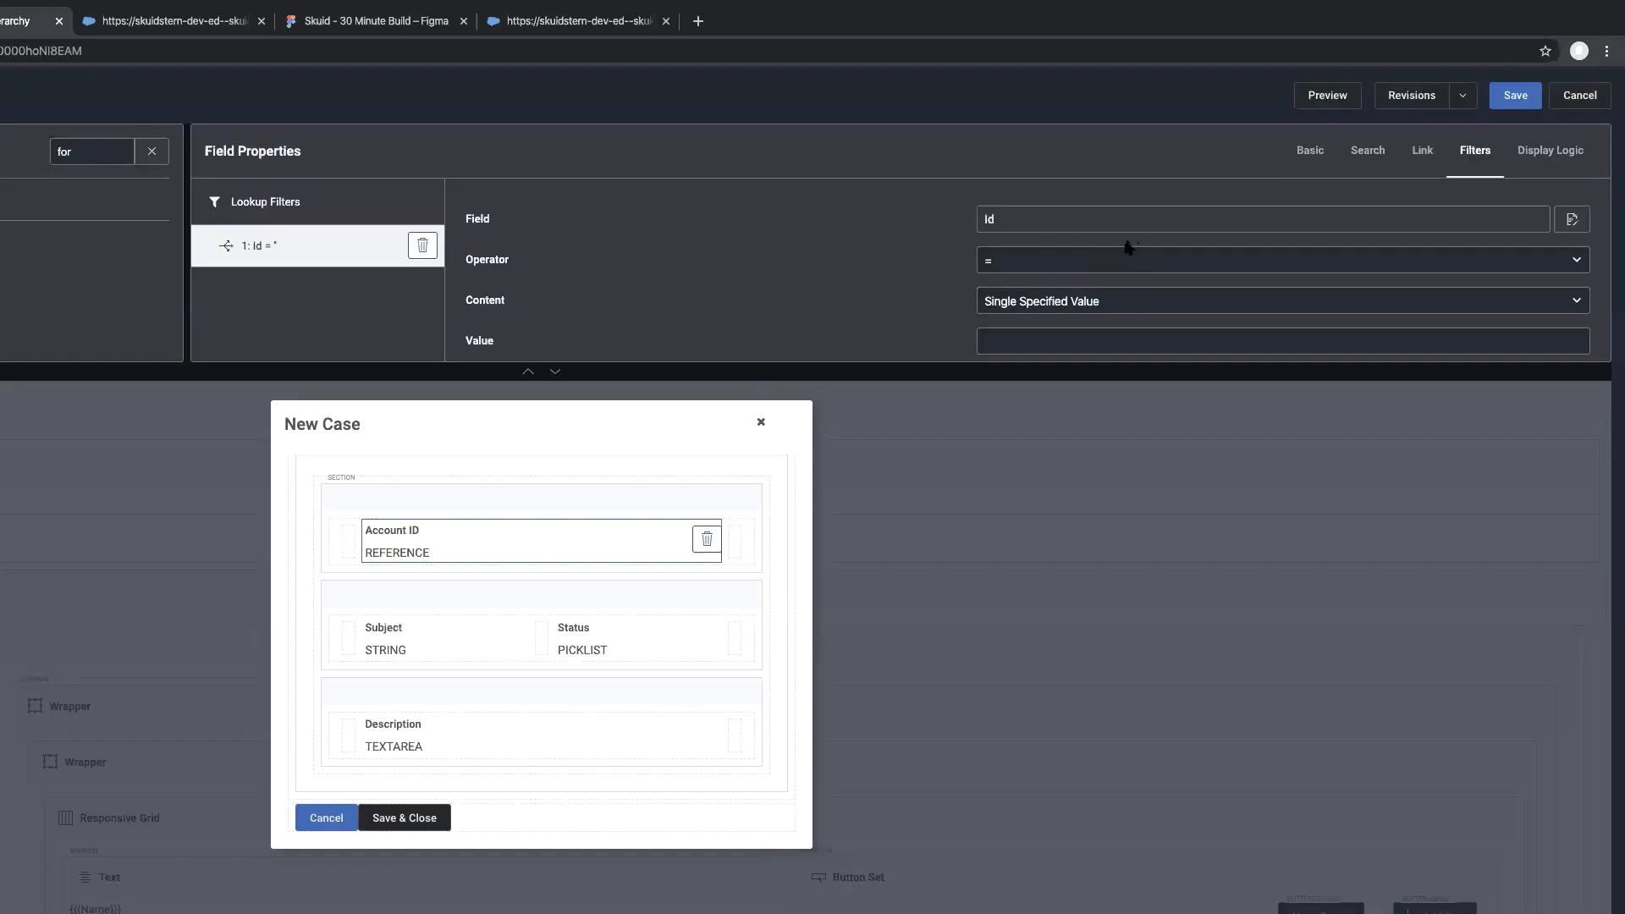
Set the lookup filter's content to Field From Another Model with ChildAccounts as the source model
{"action": "scroll", "coordinate": [1129, 250], "scroll_direction": "down", "scroll_amount": 1}
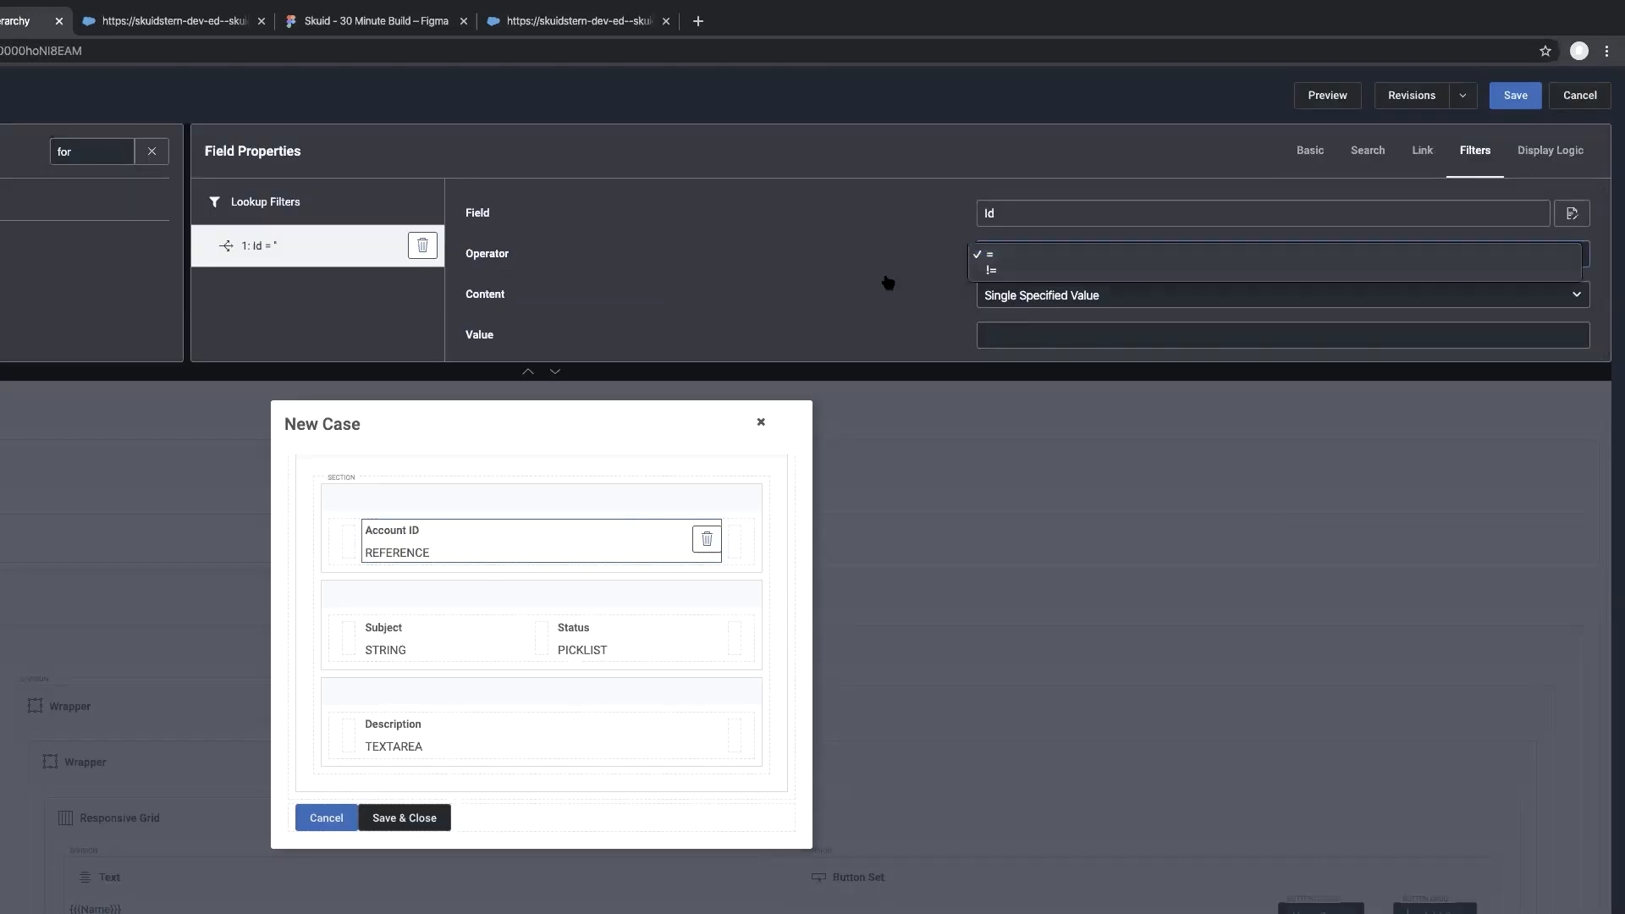
{"action": "left_click", "coordinate": [1046, 303]}
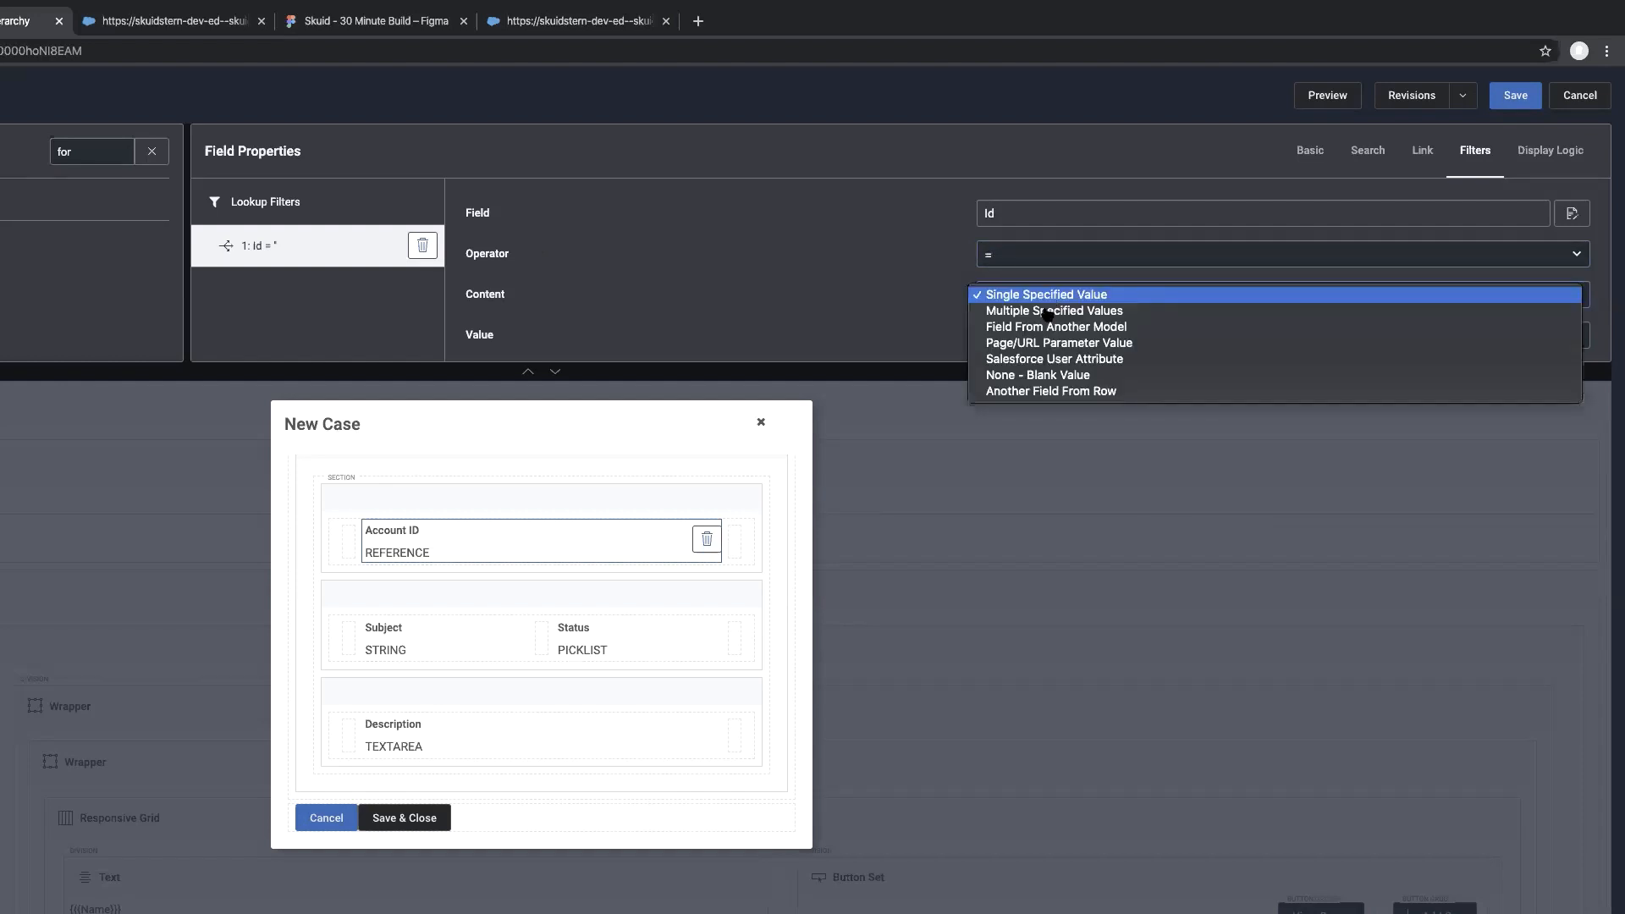
{"action": "left_click", "coordinate": [1007, 256]}
{"action": "left_click", "coordinate": [1007, 256]}
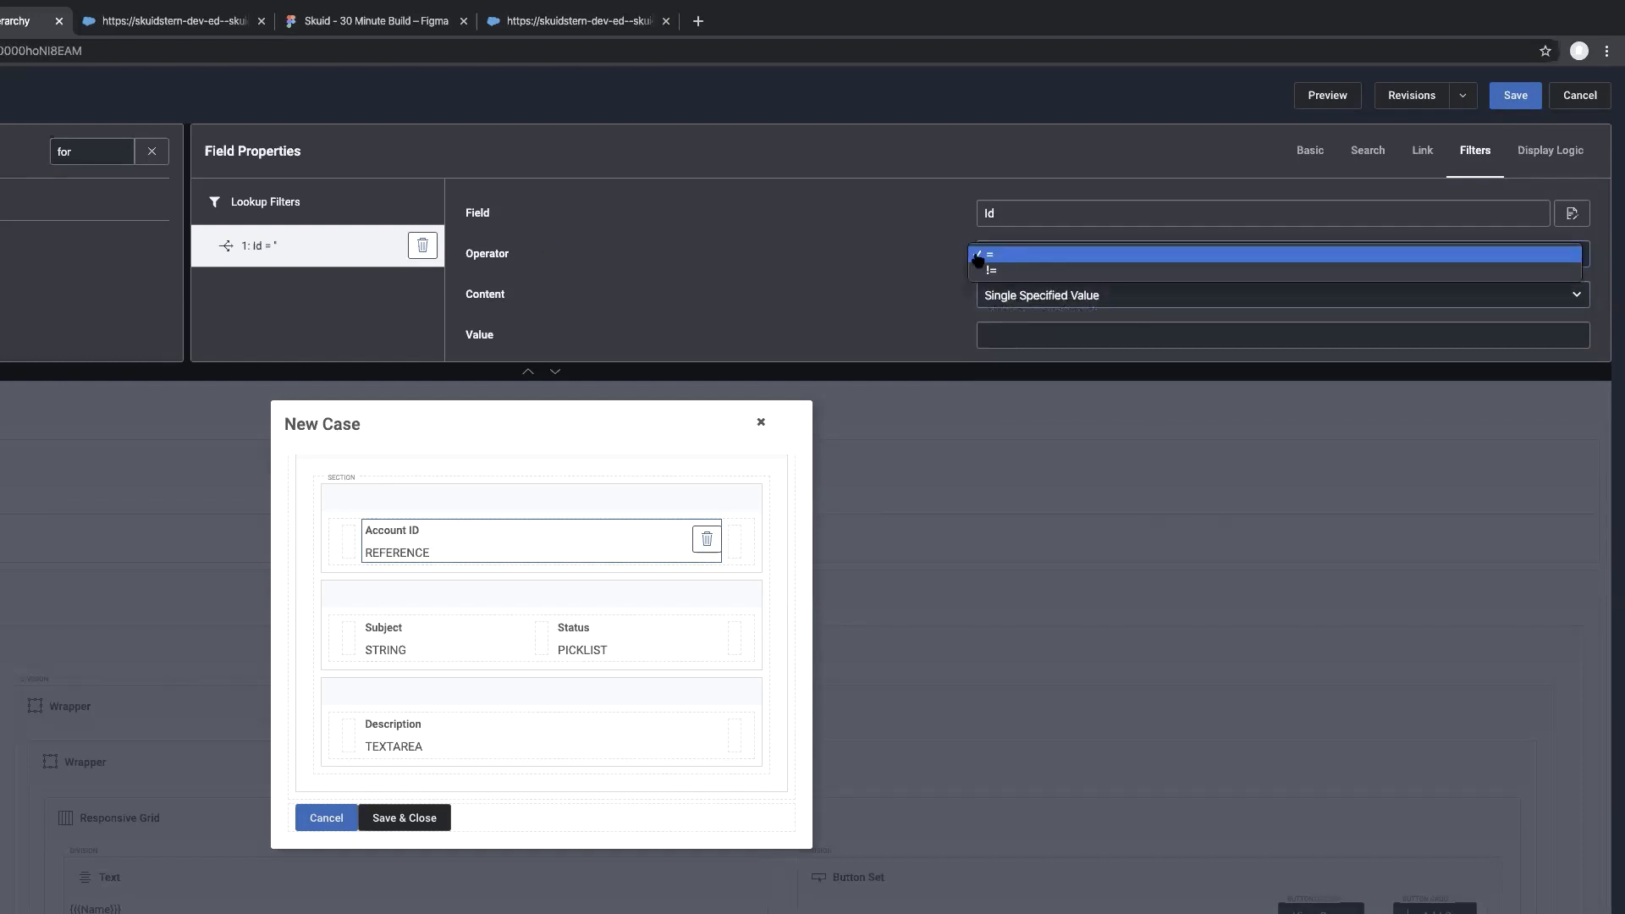
{"action": "left_click", "coordinate": [900, 275]}
{"action": "left_click", "coordinate": [1059, 299]}
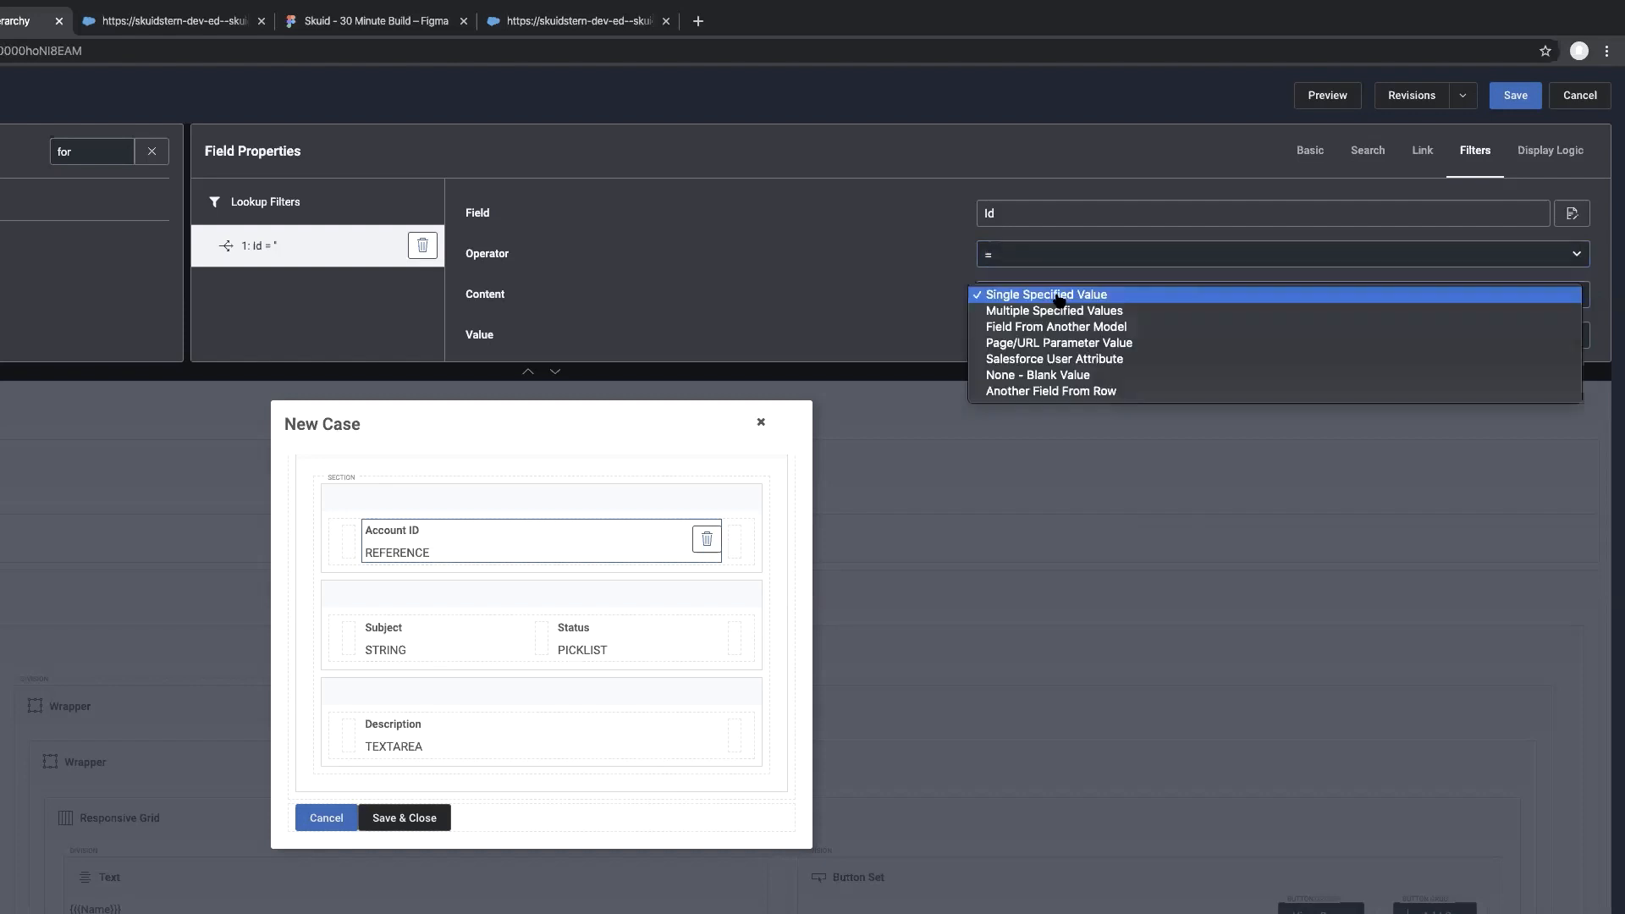
{"action": "left_click", "coordinate": [1056, 327]}
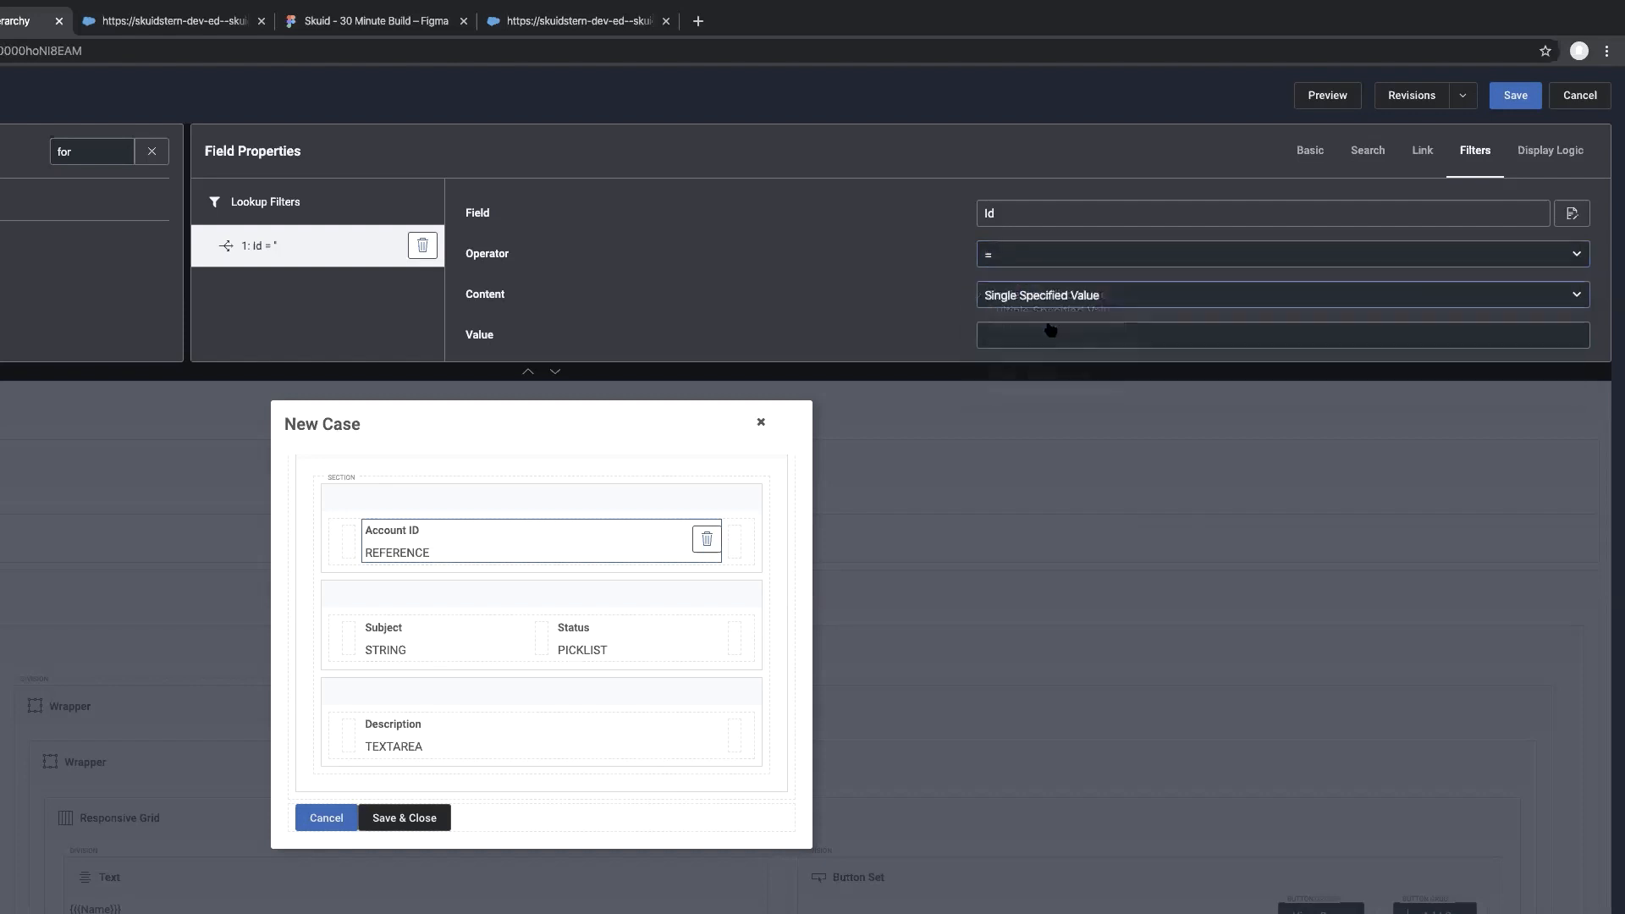
{"action": "left_click", "coordinate": [1060, 336]}
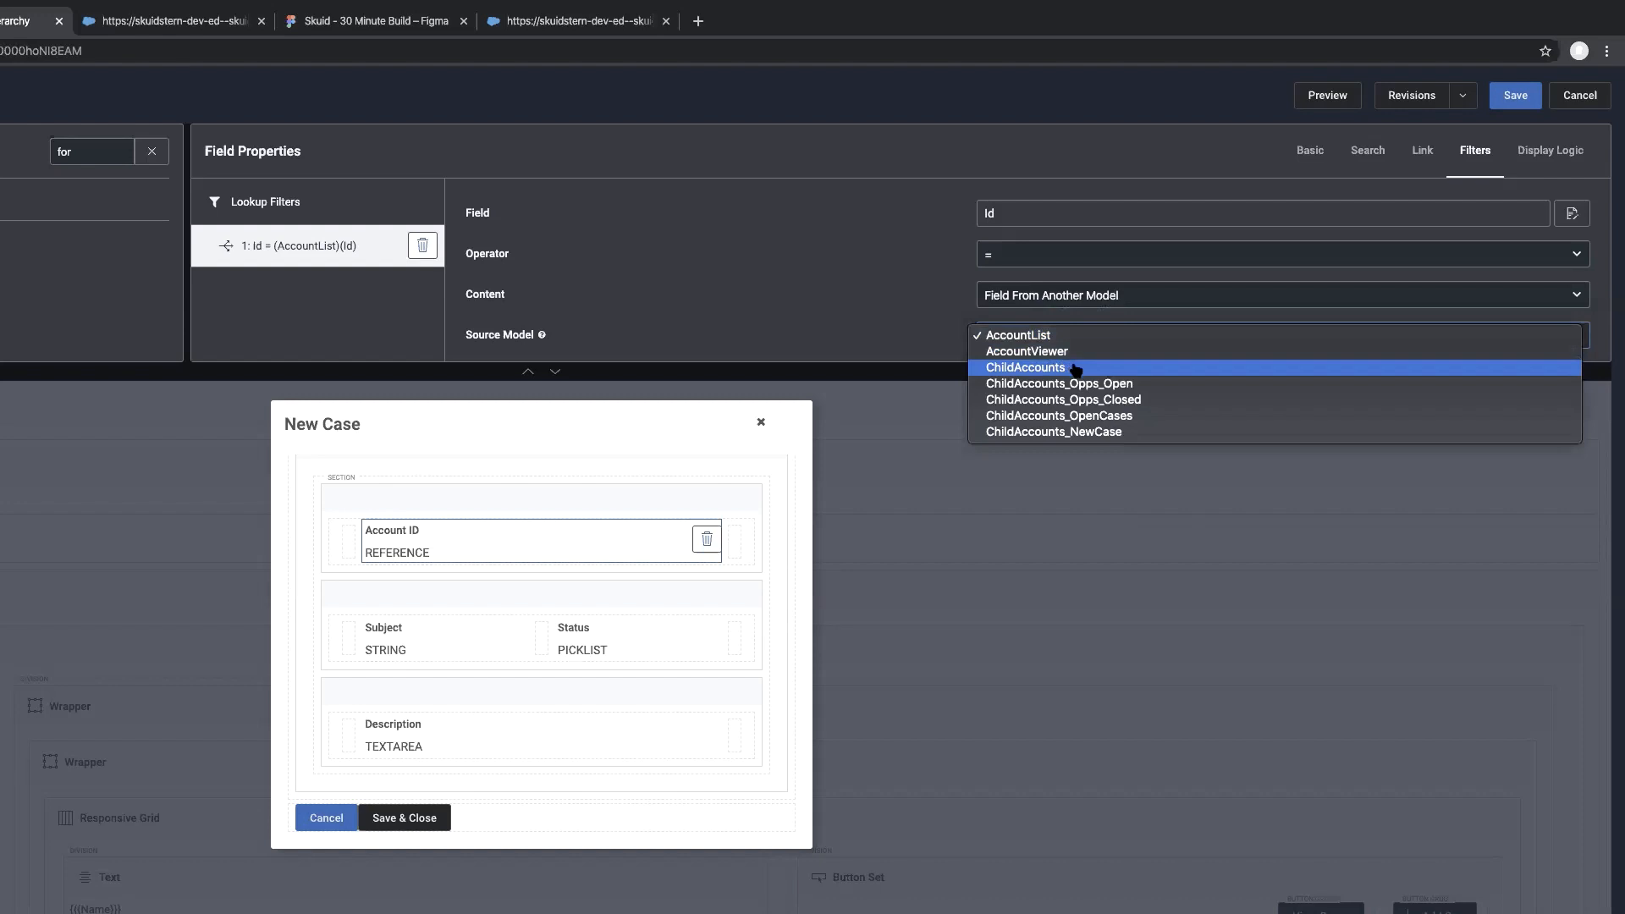
{"action": "left_click", "coordinate": [1075, 369]}
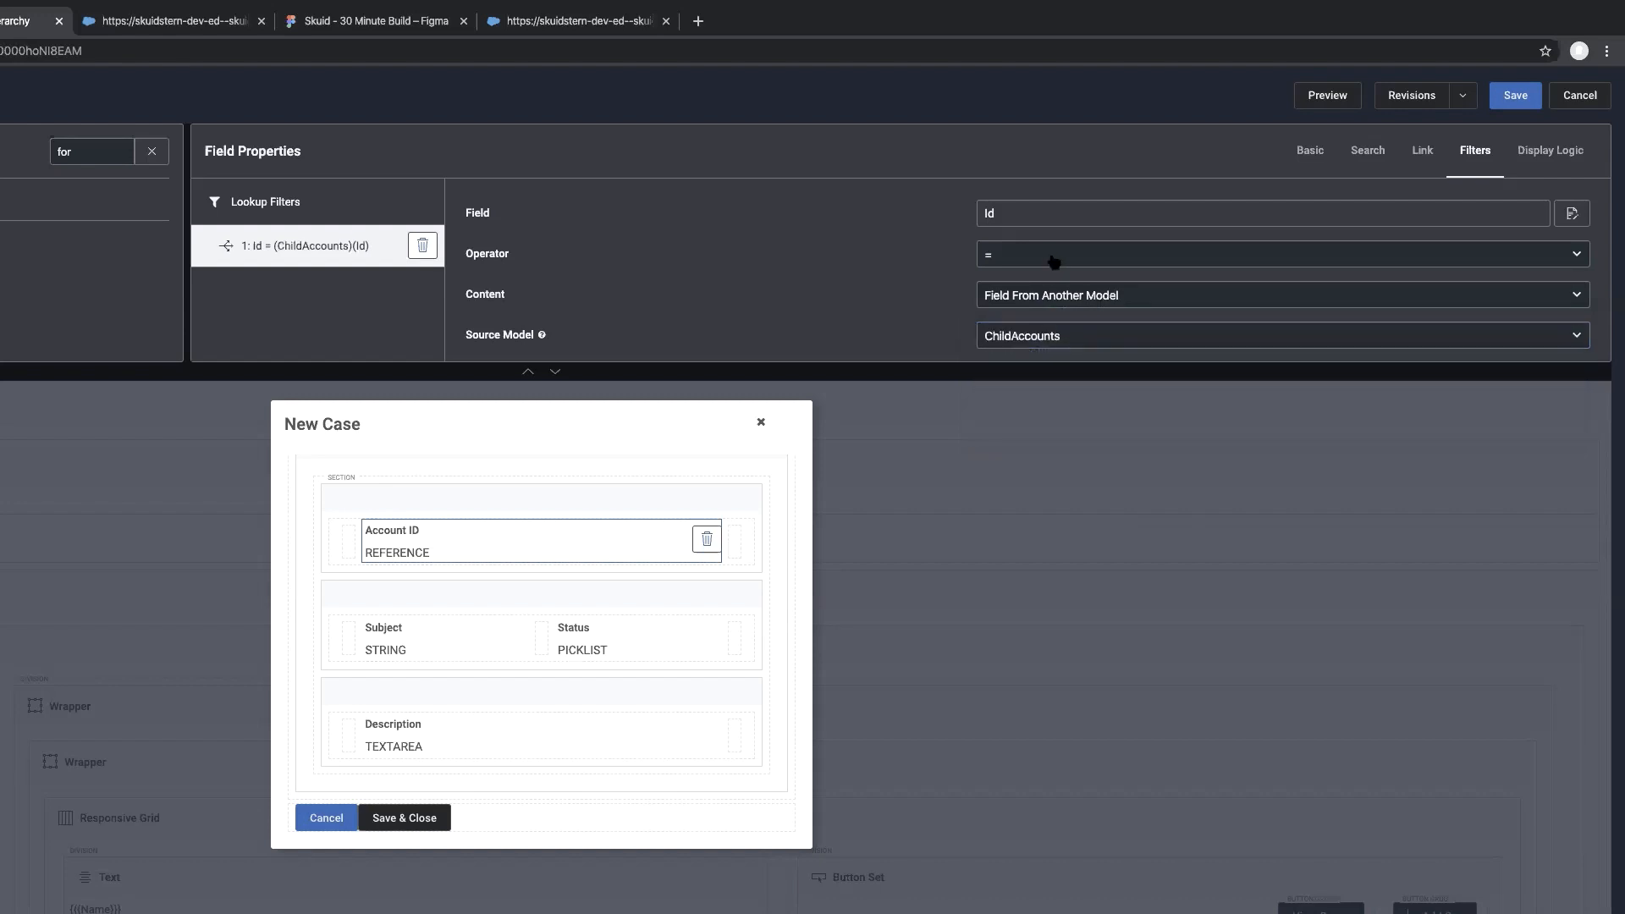
Change the Account ID lookup filter's operator to In and check its source field
{"action": "left_click", "coordinate": [1048, 256]}
{"action": "left_click", "coordinate": [1036, 288]}
{"action": "scroll", "coordinate": [1136, 308], "scroll_direction": "down", "scroll_amount": 1}
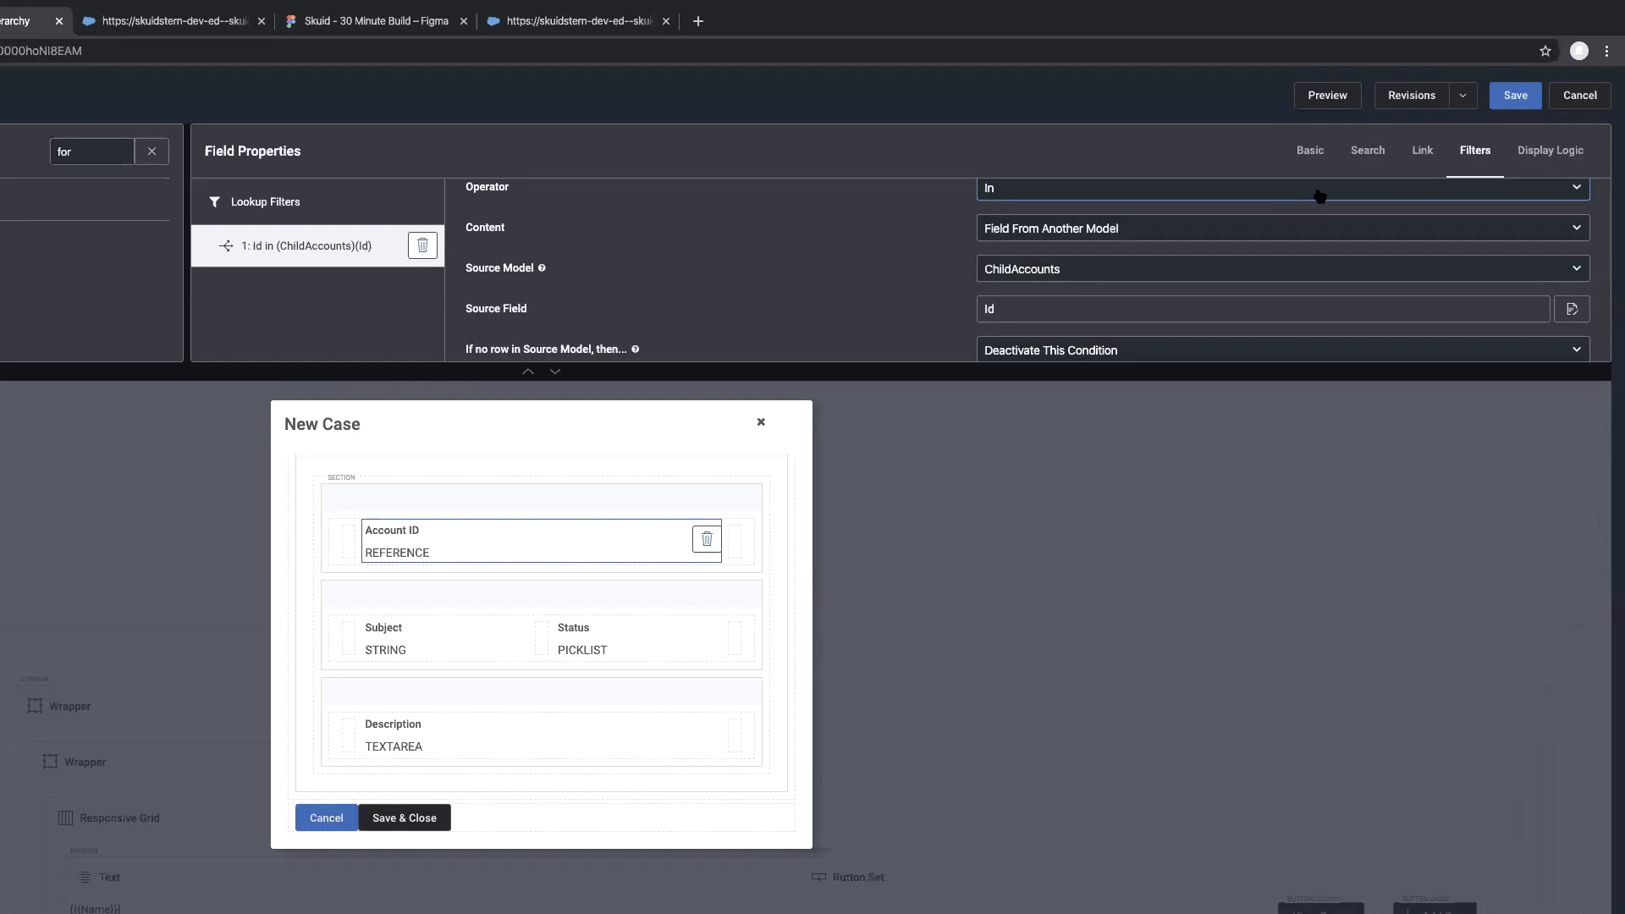
Display the Account ID field as a Picklist and save the page
{"action": "left_click", "coordinate": [1310, 159]}
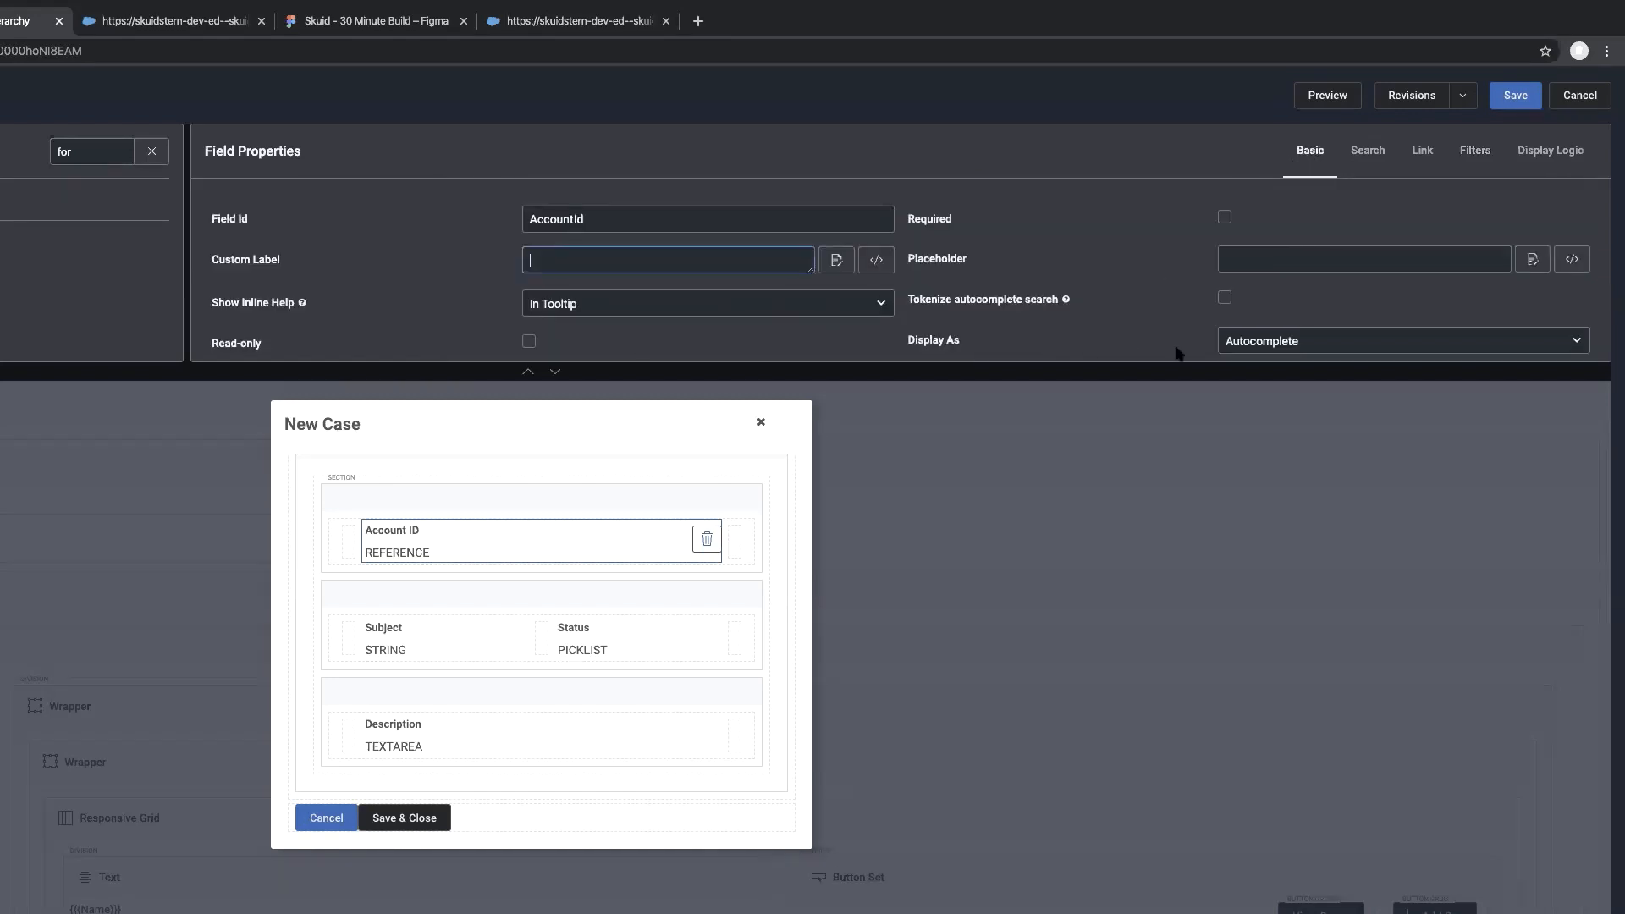
{"action": "left_click", "coordinate": [401, 538]}
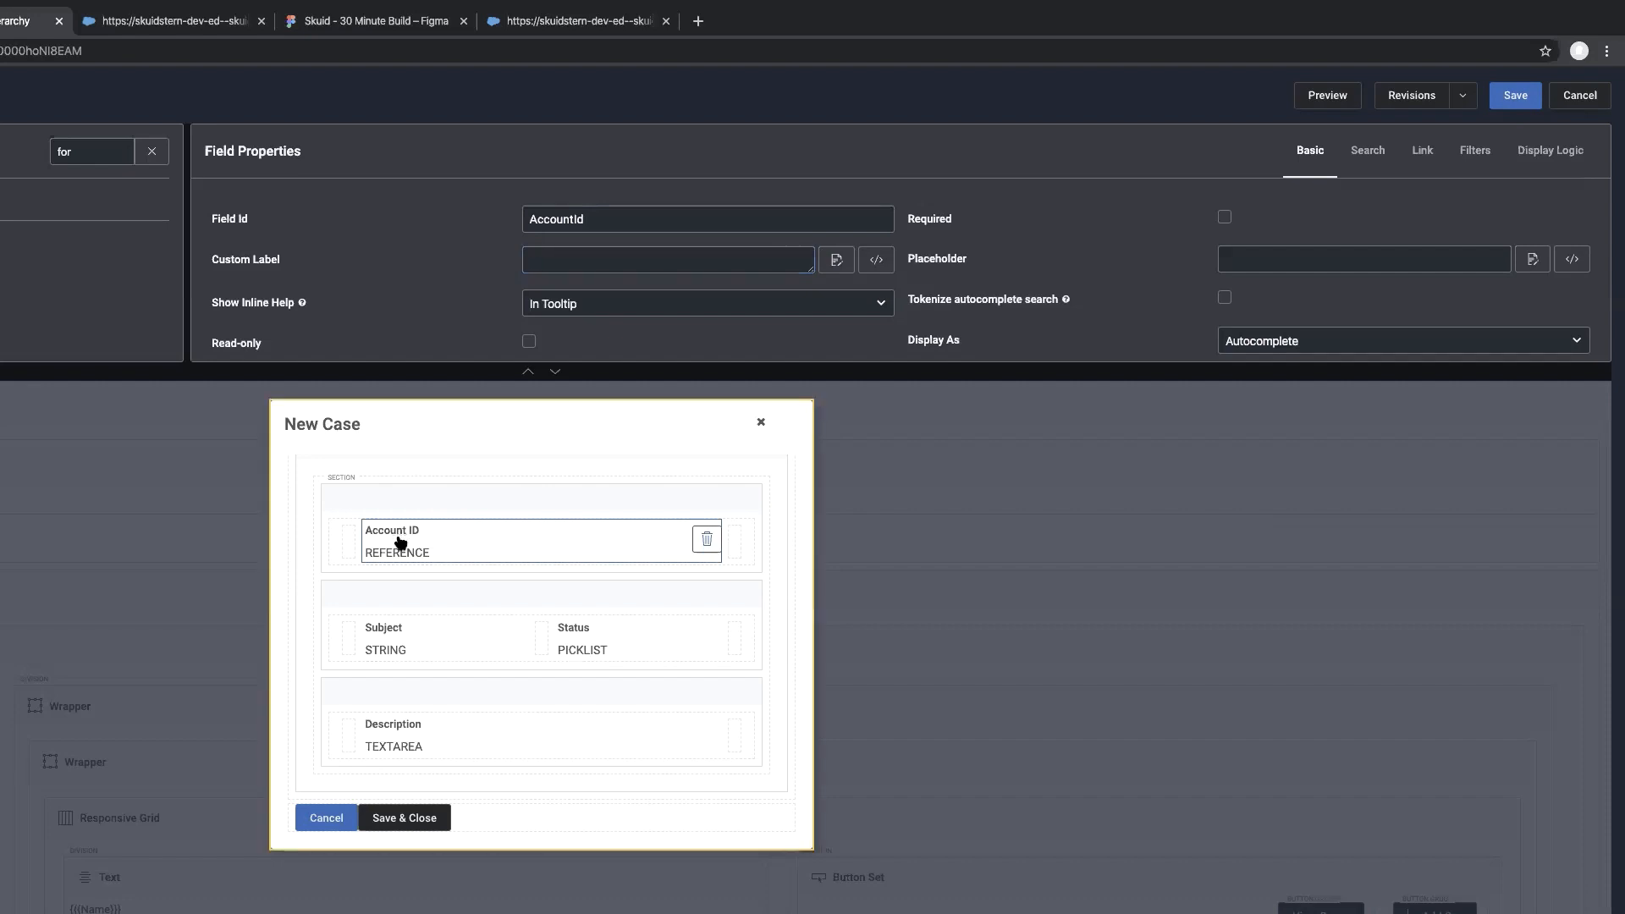
{"action": "left_click", "coordinate": [1298, 341]}
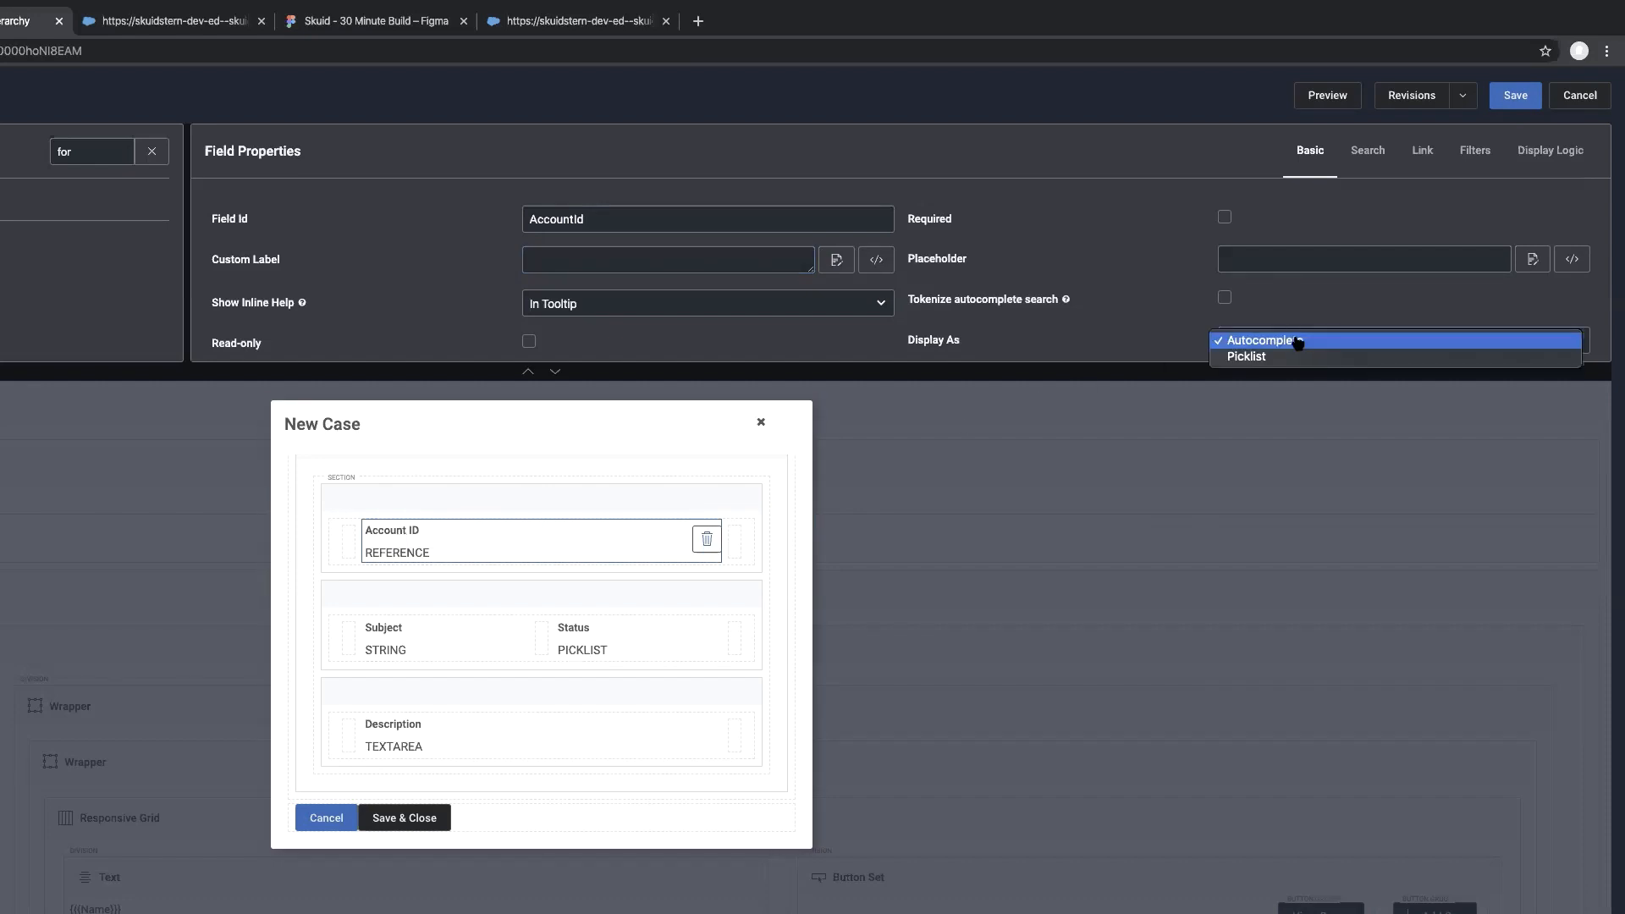
{"action": "left_click", "coordinate": [1272, 357]}
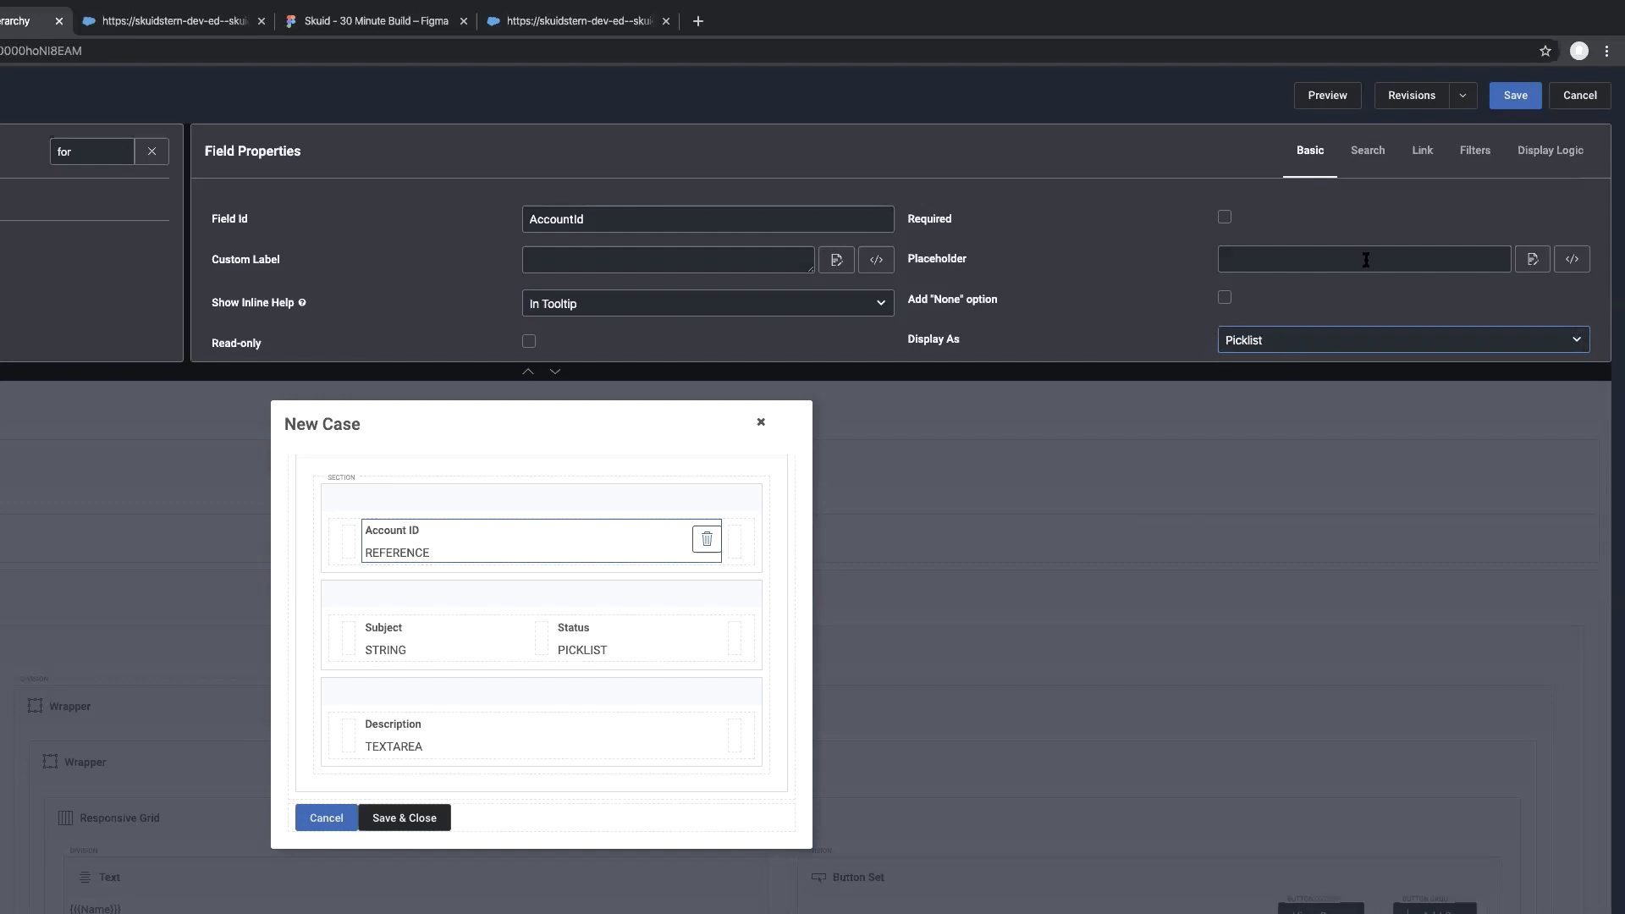
{"action": "left_click", "coordinate": [1509, 100]}
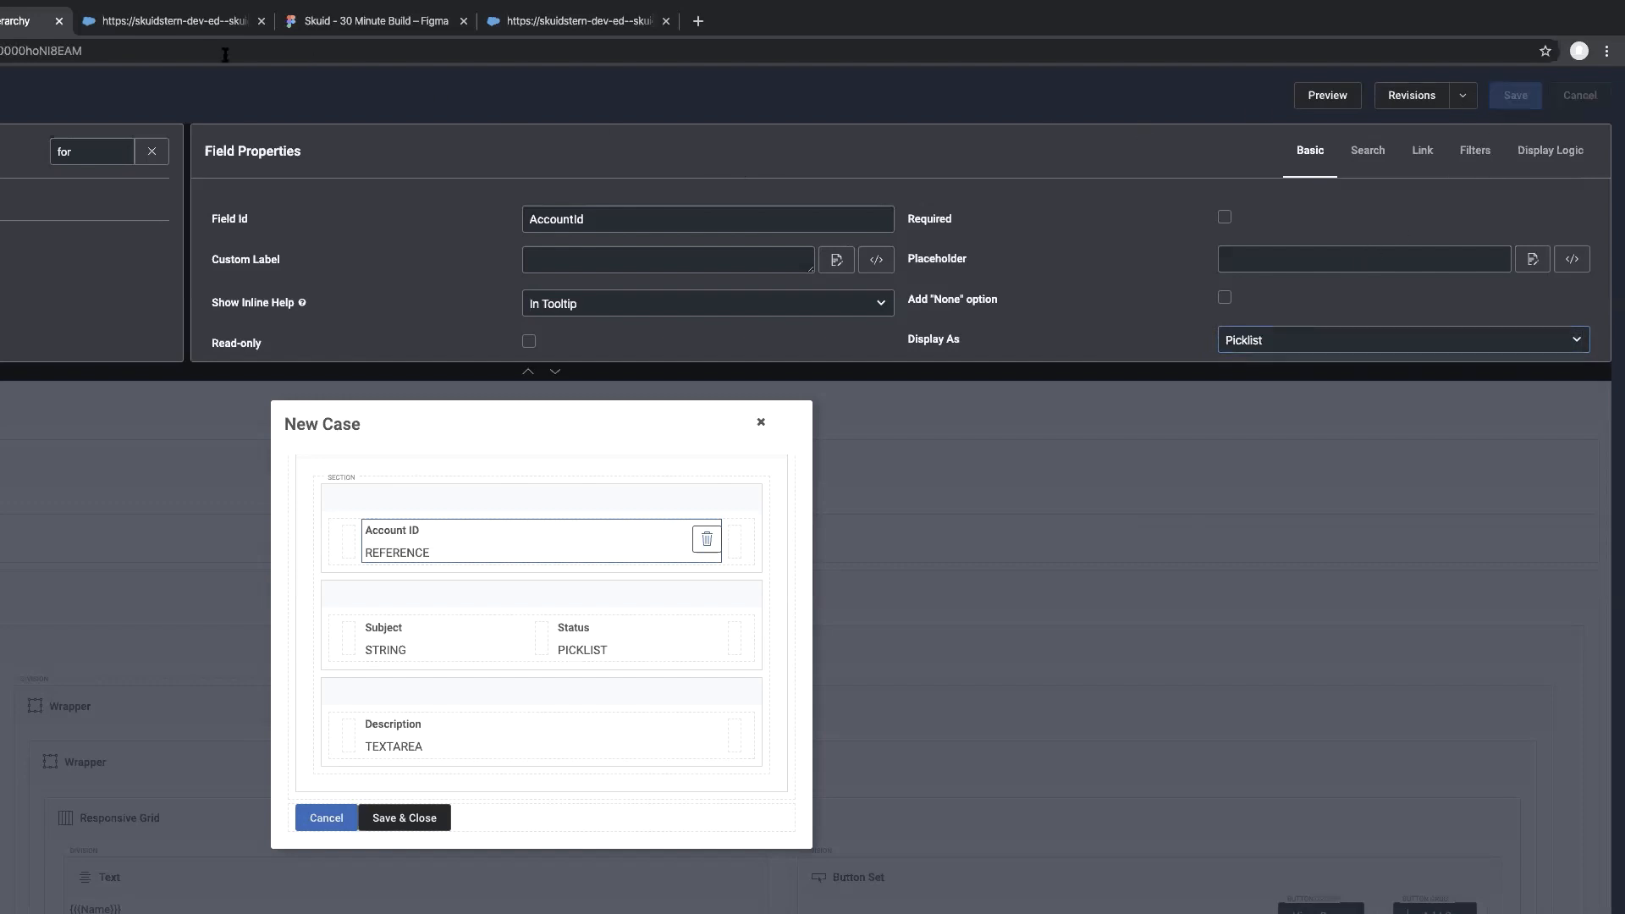
Reload the live AccountHierarchy page, check the Account ID choices in the New Case modal for Nautilus Corp (Global), and close the modal
{"action": "left_click", "coordinate": [174, 20]}
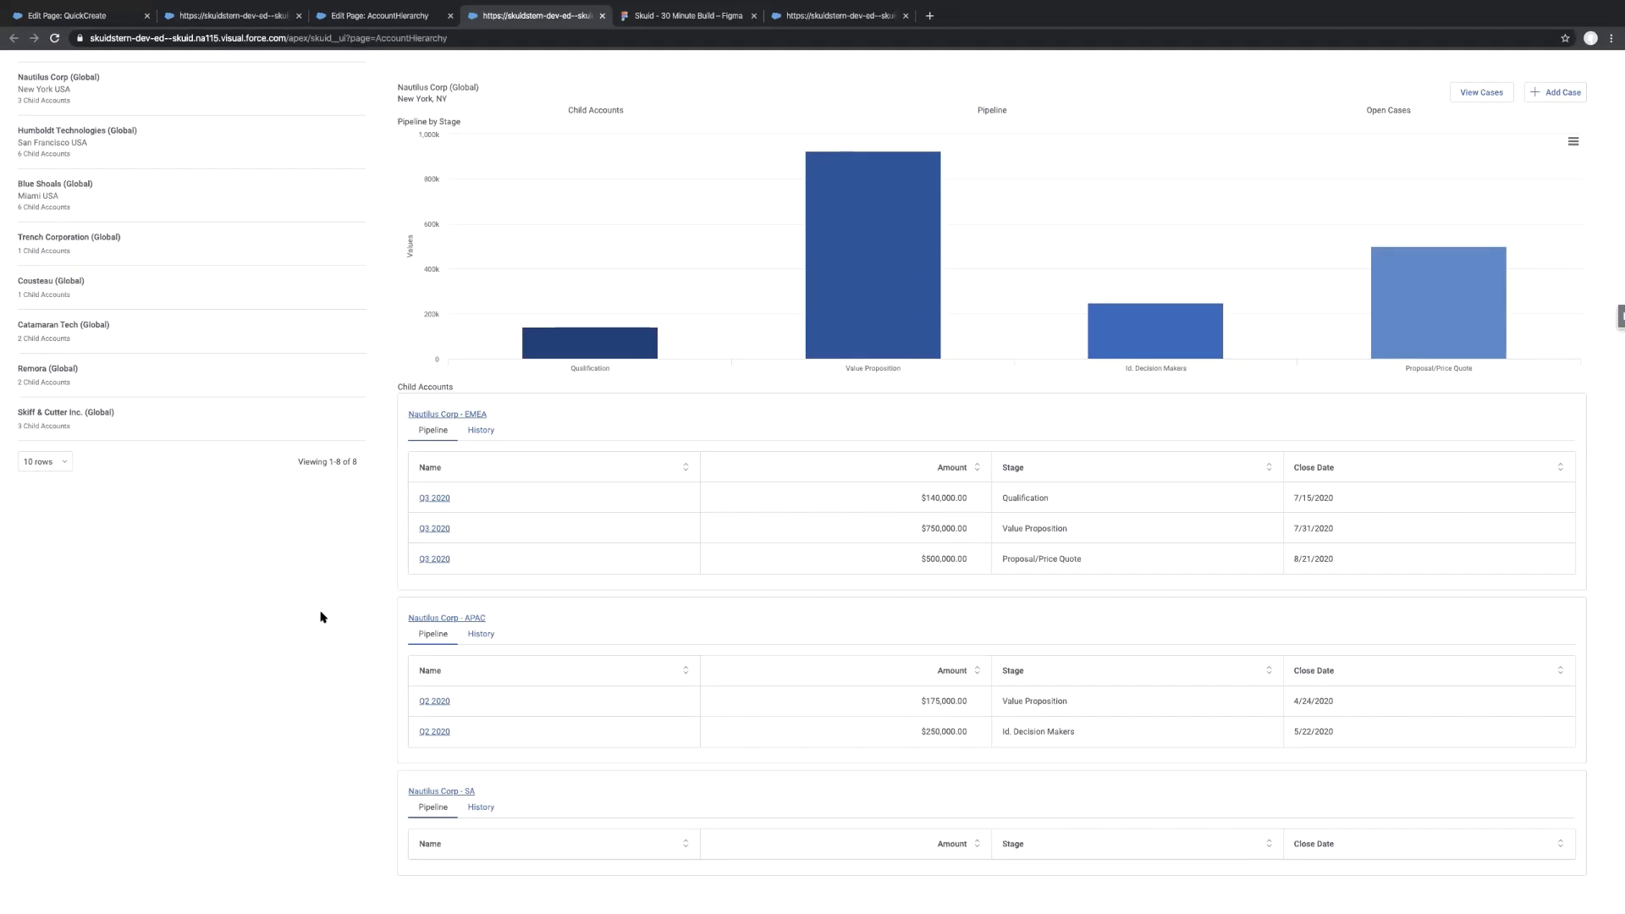
{"action": "key", "text": "super+r"}
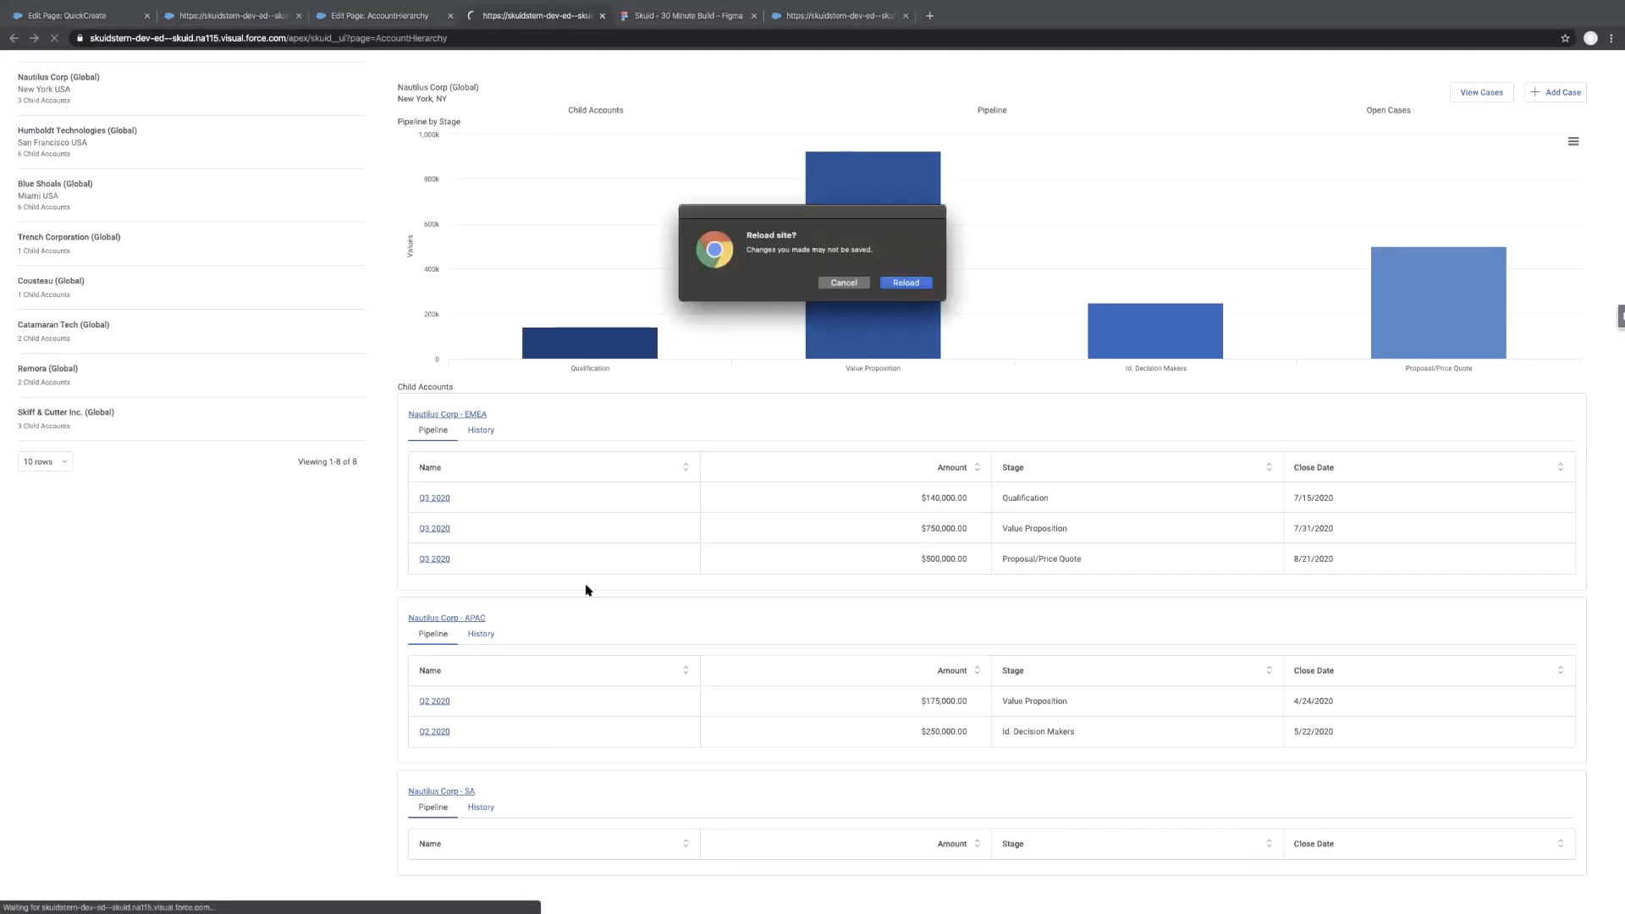
{"action": "left_click", "coordinate": [887, 283]}
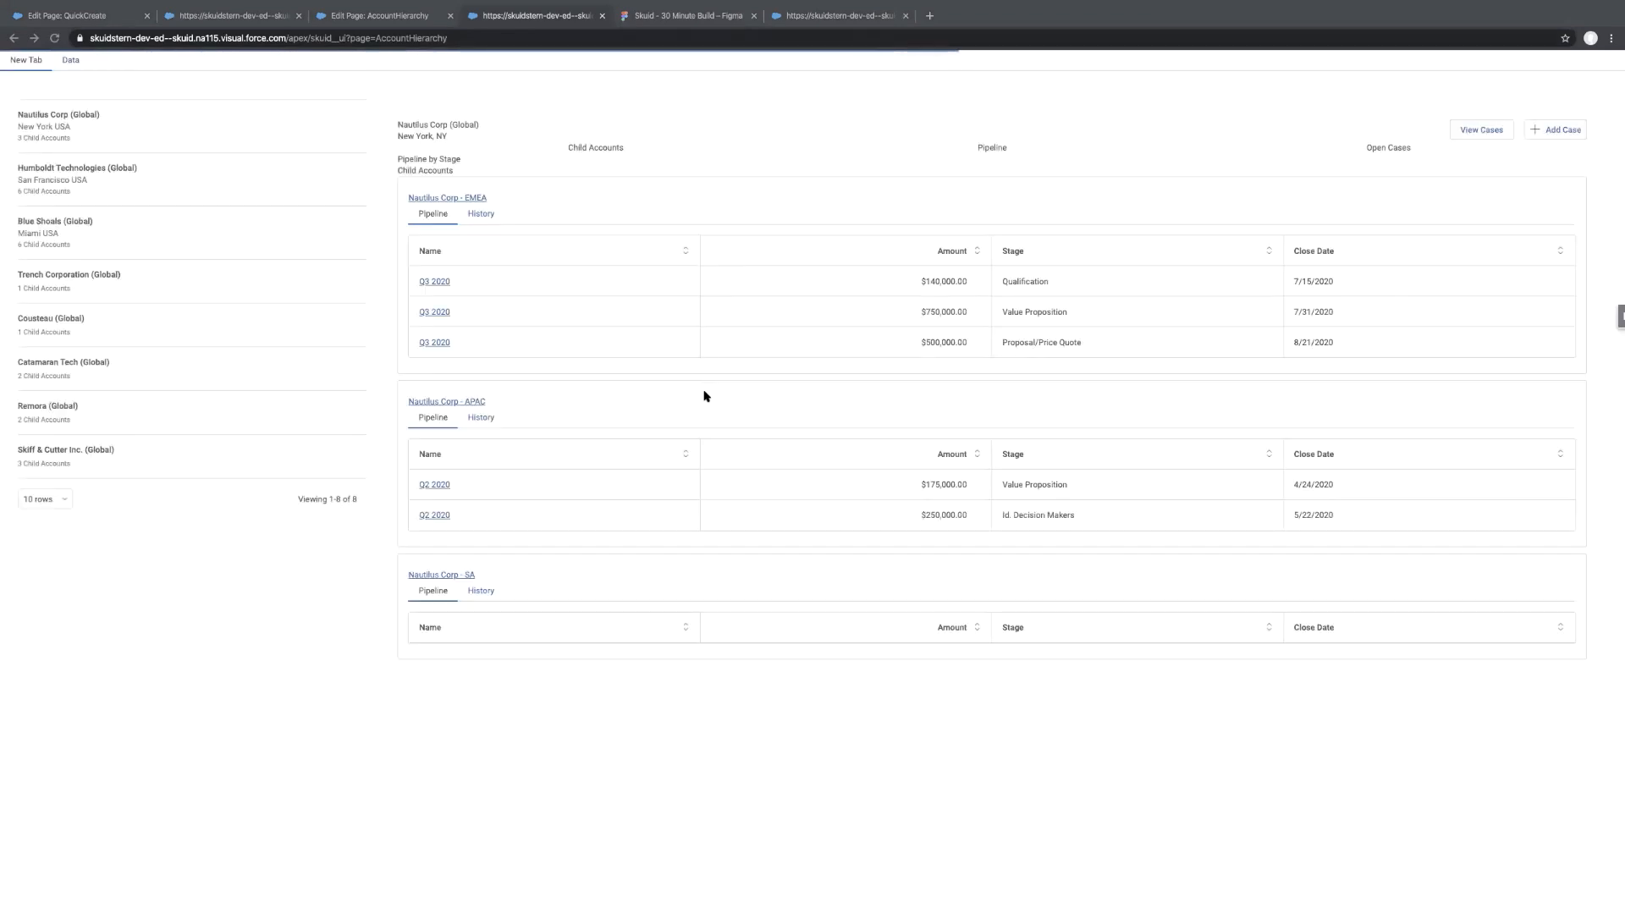
{"action": "left_click", "coordinate": [1557, 130]}
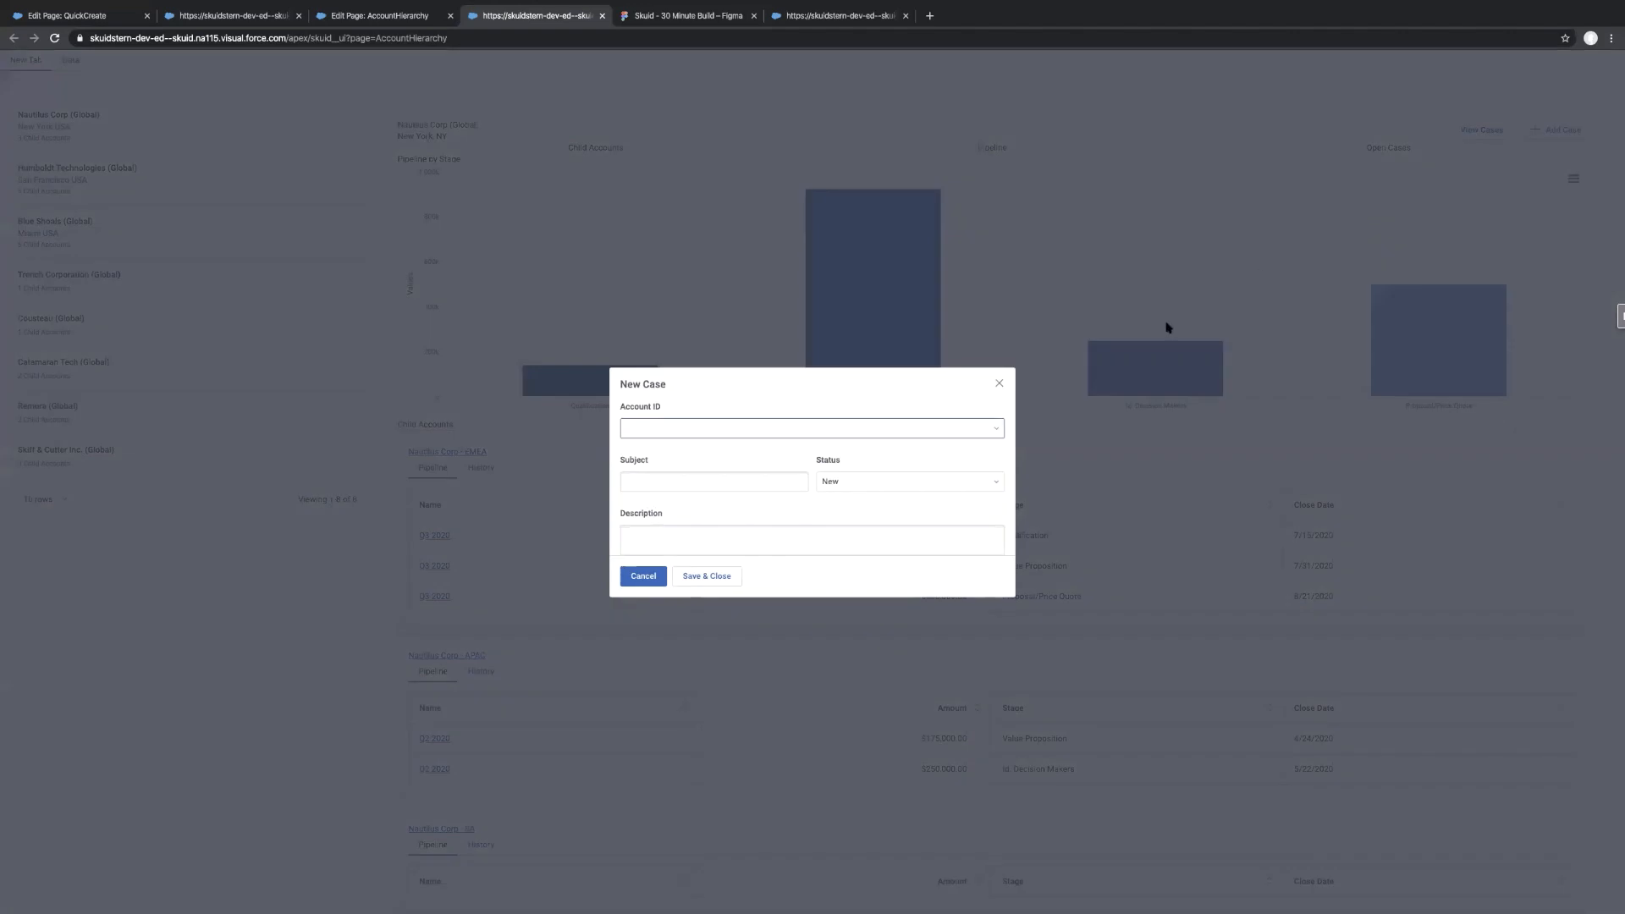
{"action": "left_click", "coordinate": [988, 429]}
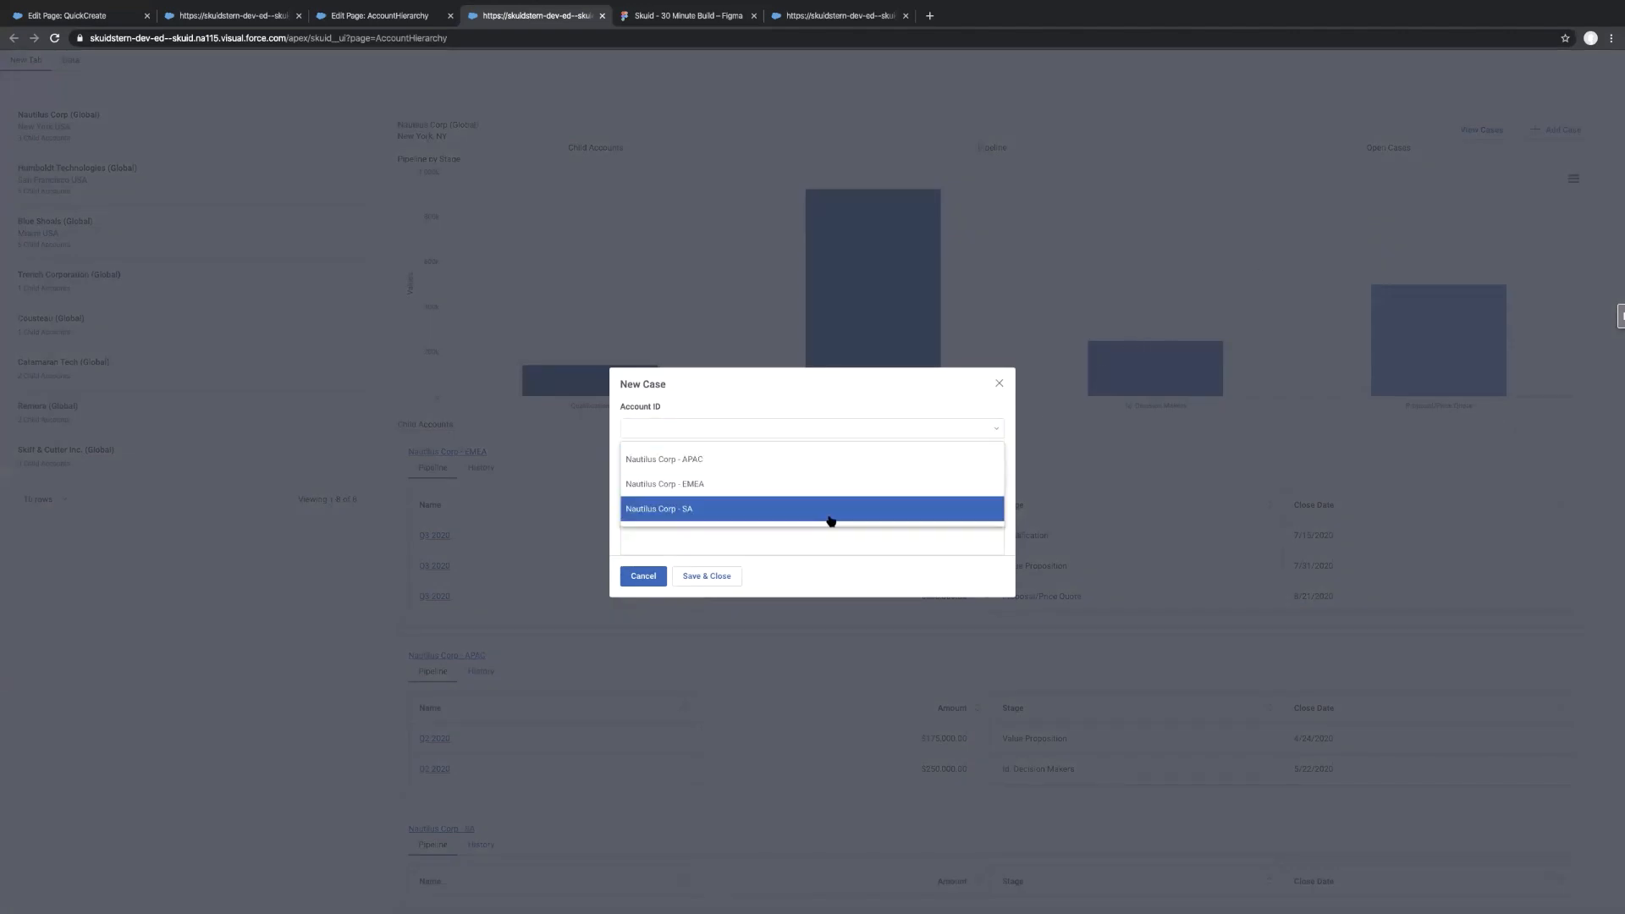
{"action": "left_click", "coordinate": [998, 385]}
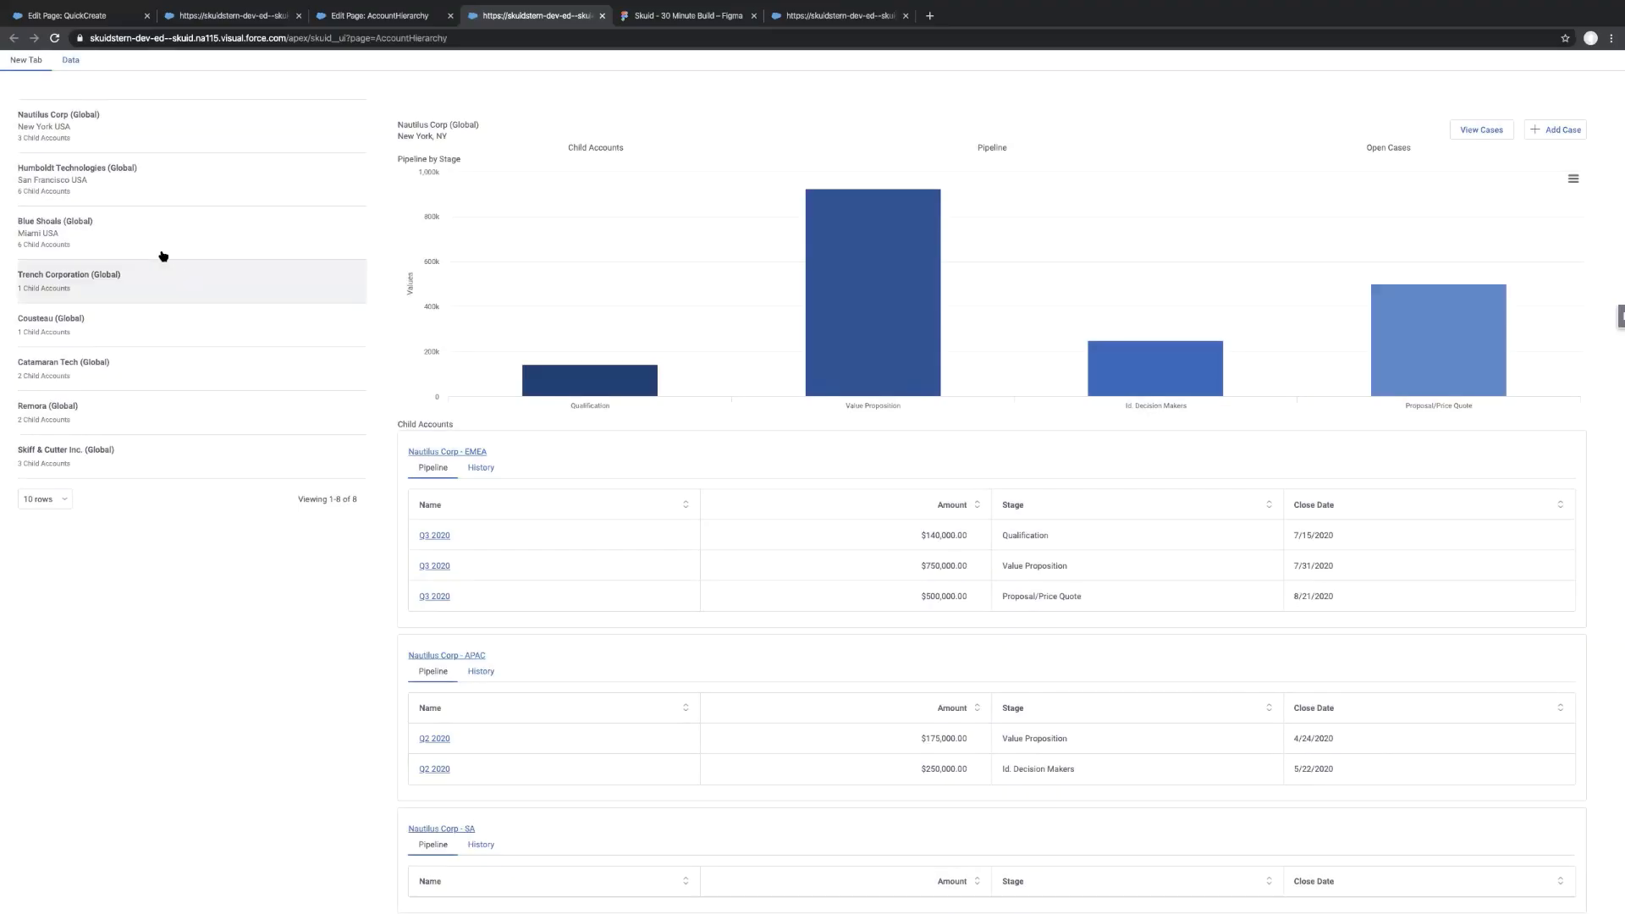
Select Blue Shoals (Global), check the Account ID choices in its New Case modal, and close the modal
{"action": "left_click", "coordinate": [150, 241]}
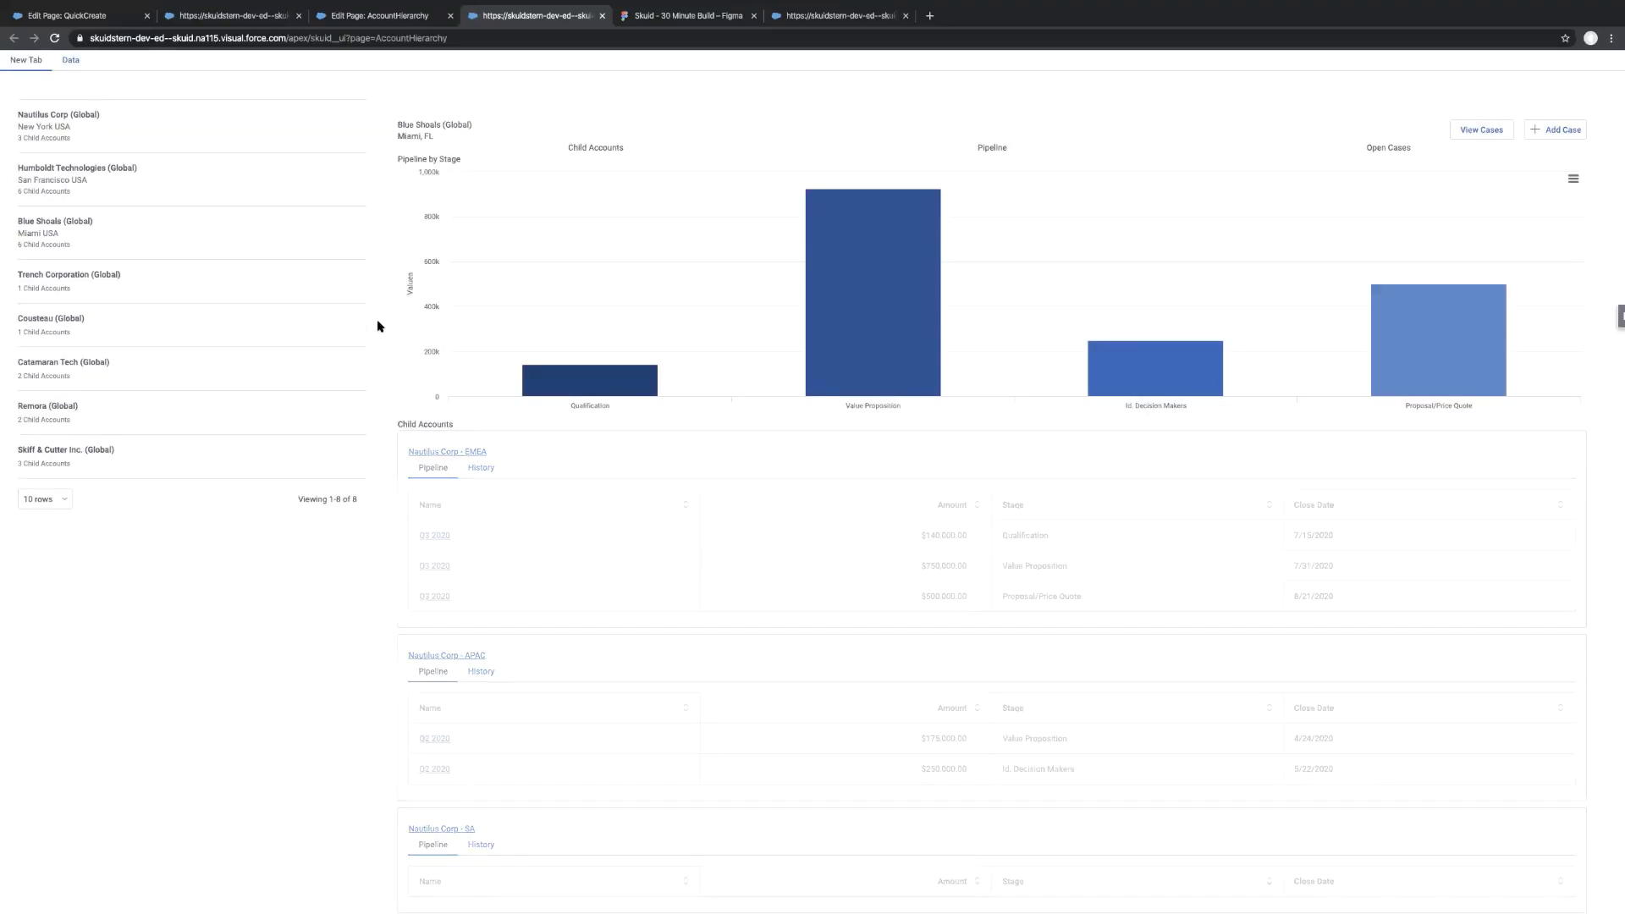
{"action": "left_click", "coordinate": [1556, 130]}
{"action": "left_click", "coordinate": [904, 428]}
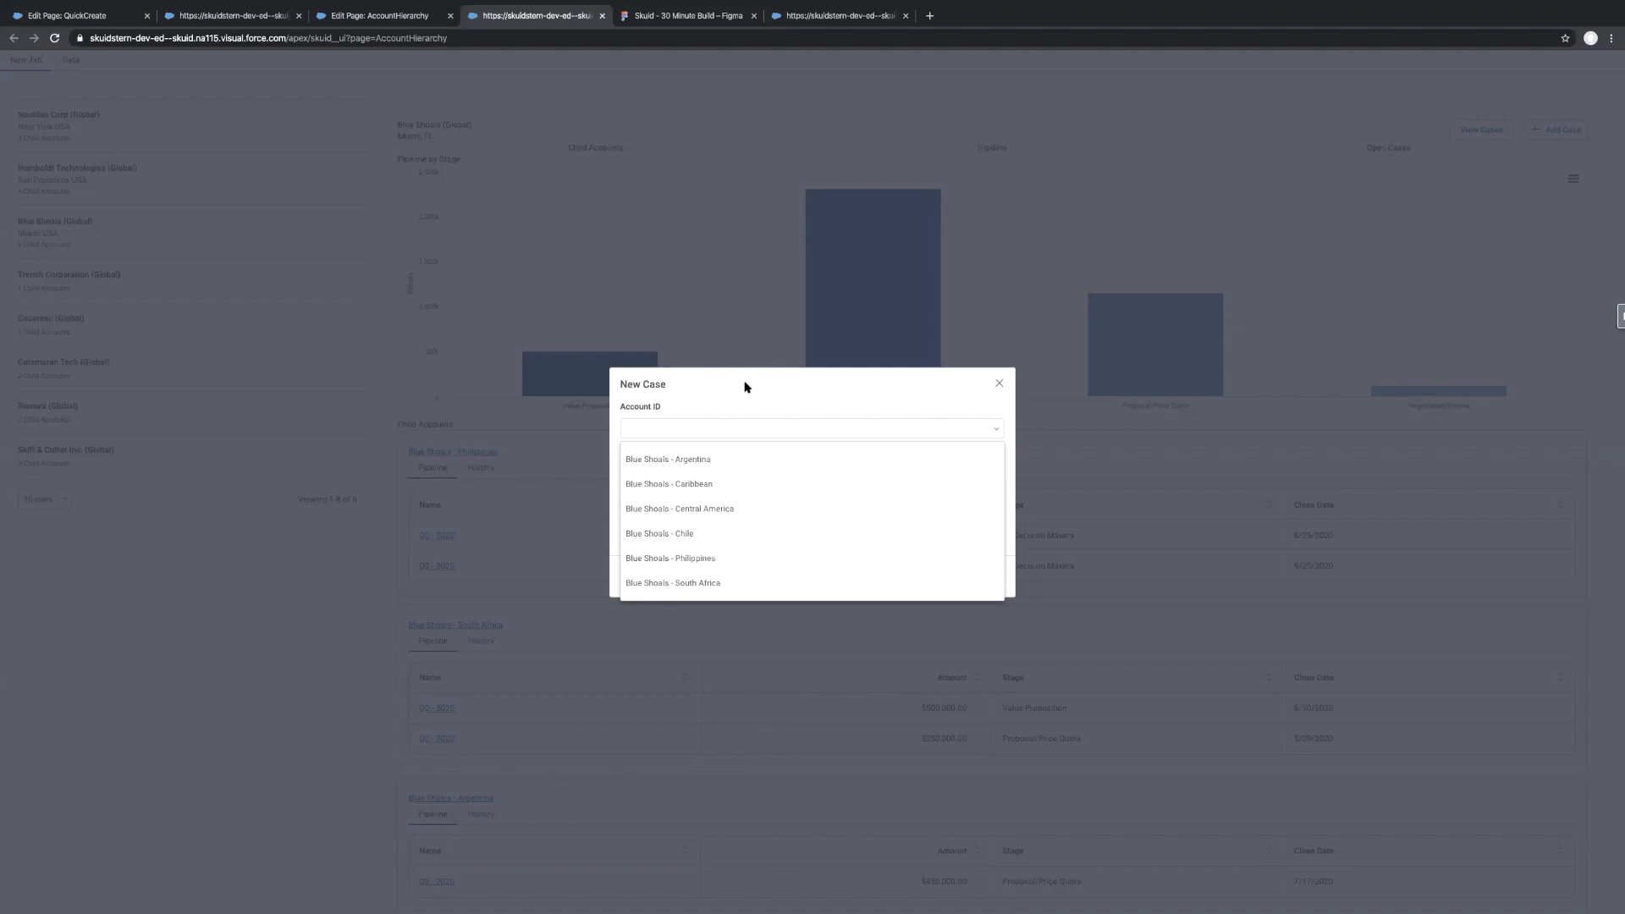
{"action": "left_click", "coordinate": [687, 409]}
{"action": "left_click", "coordinate": [1000, 385]}
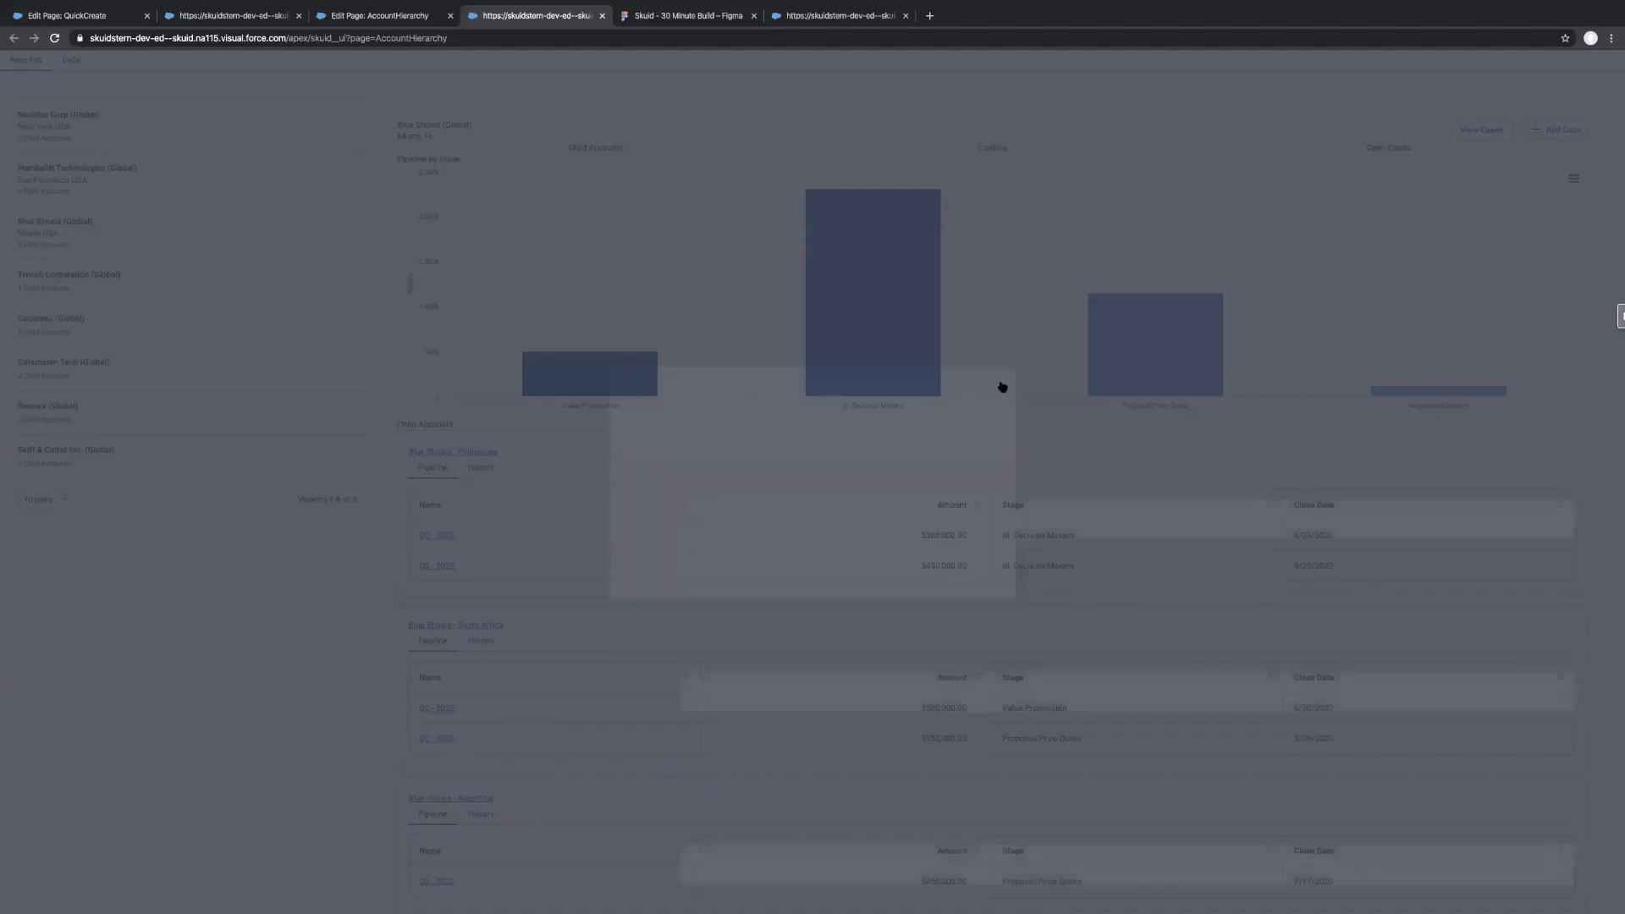
Return to the AccountHierarchy editor and set the Account ID field's custom label to Account in the New Case modal
{"action": "left_click", "coordinate": [381, 15]}
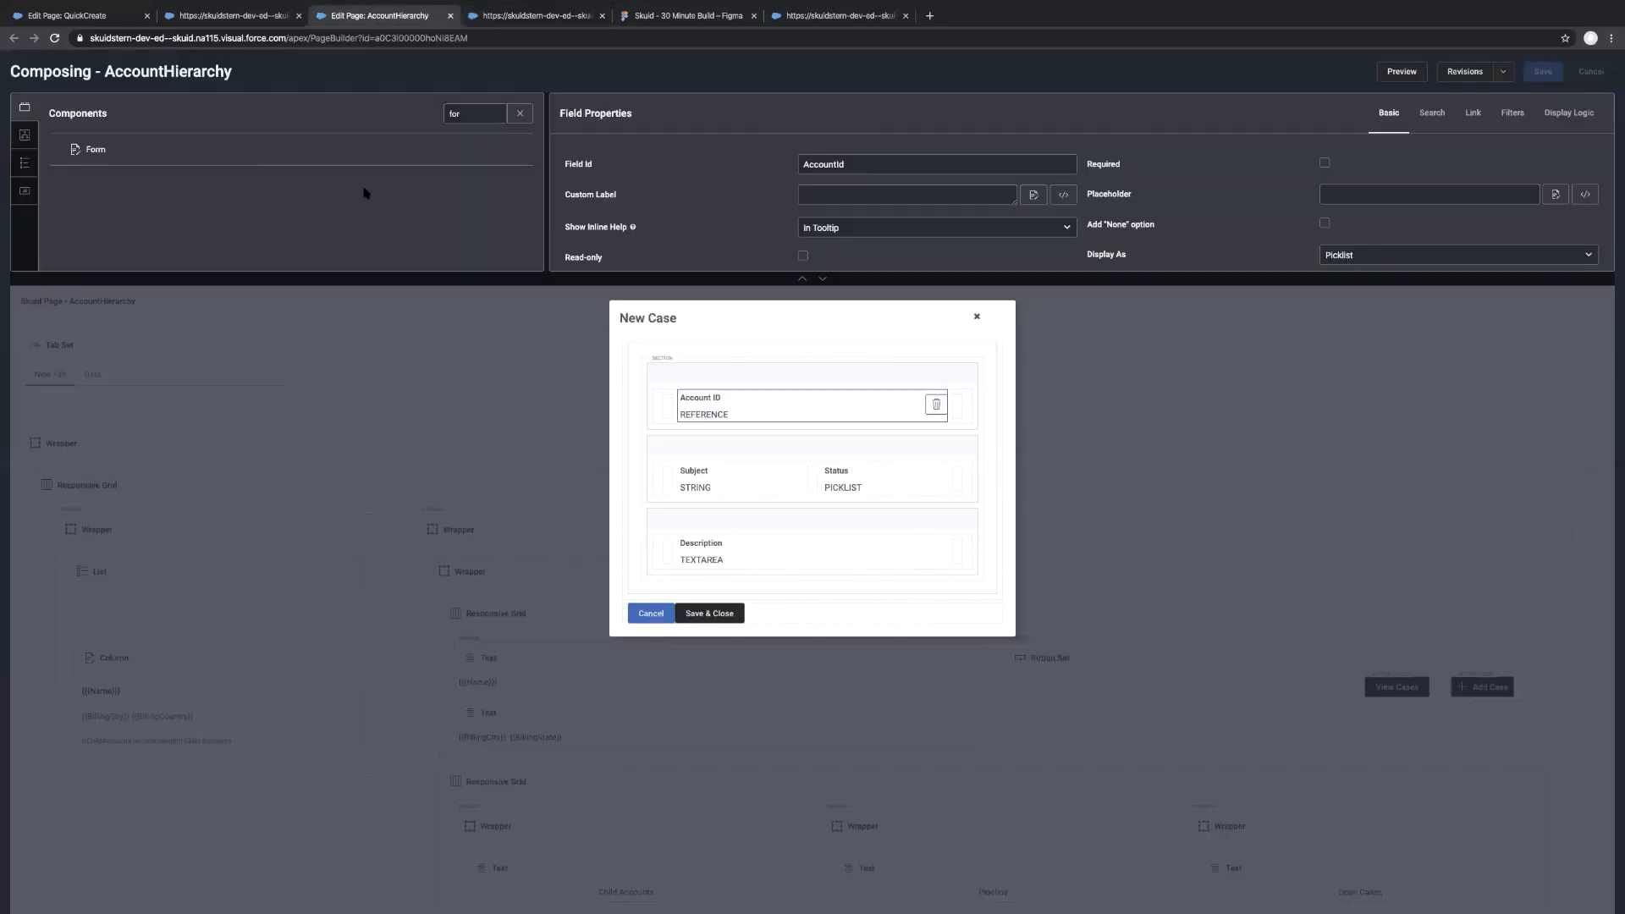
{"action": "left_click", "coordinate": [691, 405]}
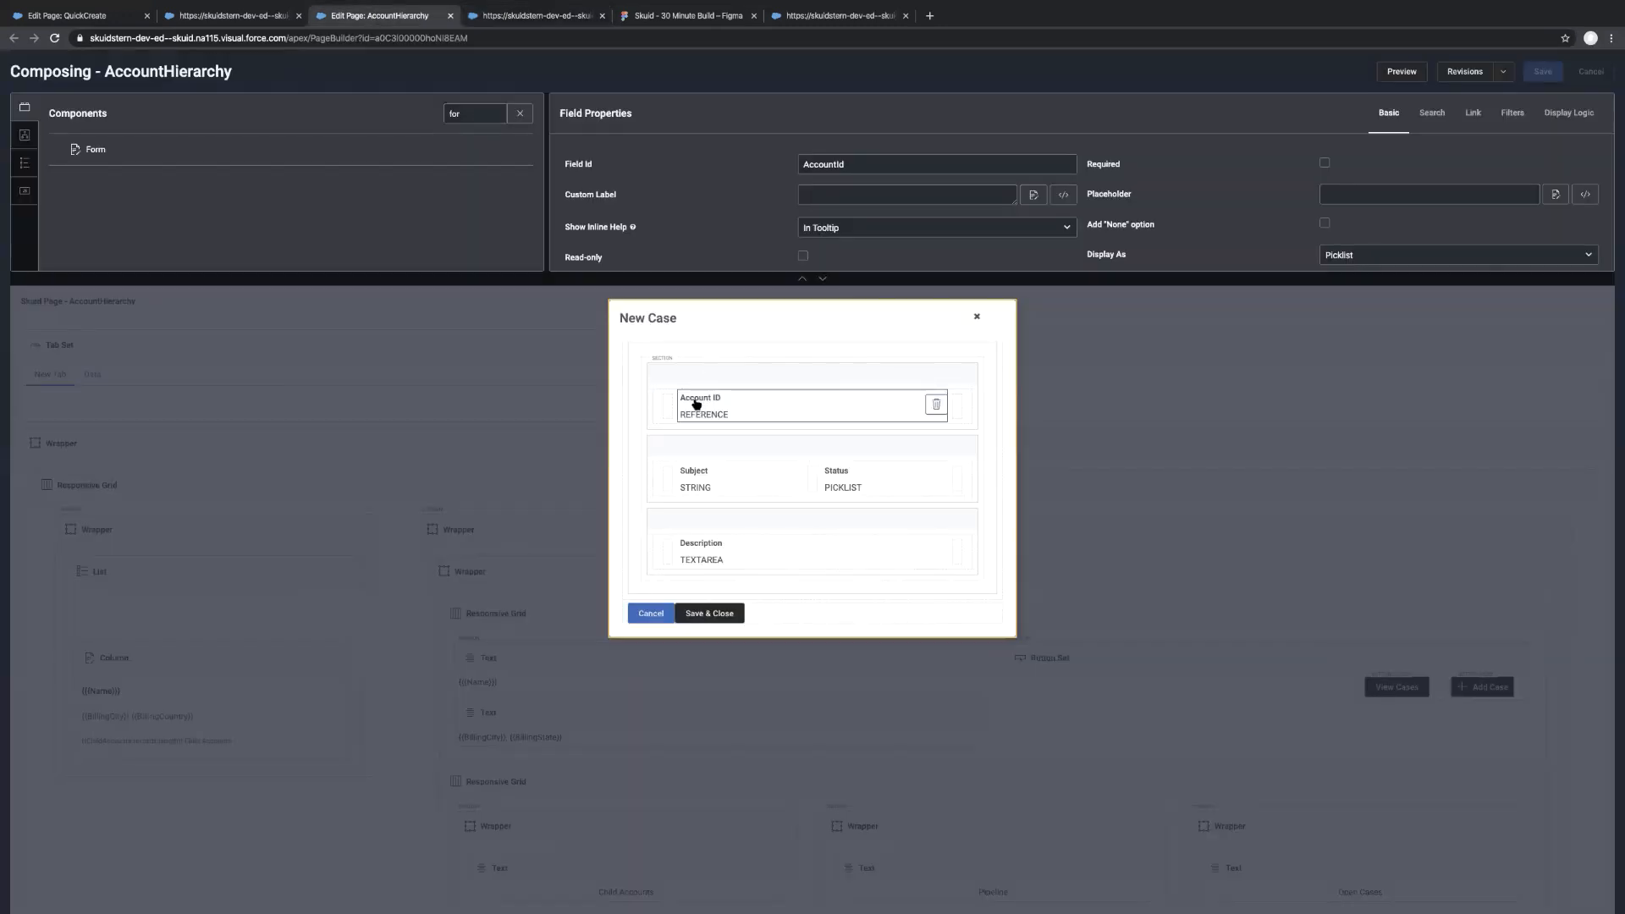
{"action": "left_click", "coordinate": [820, 197]}
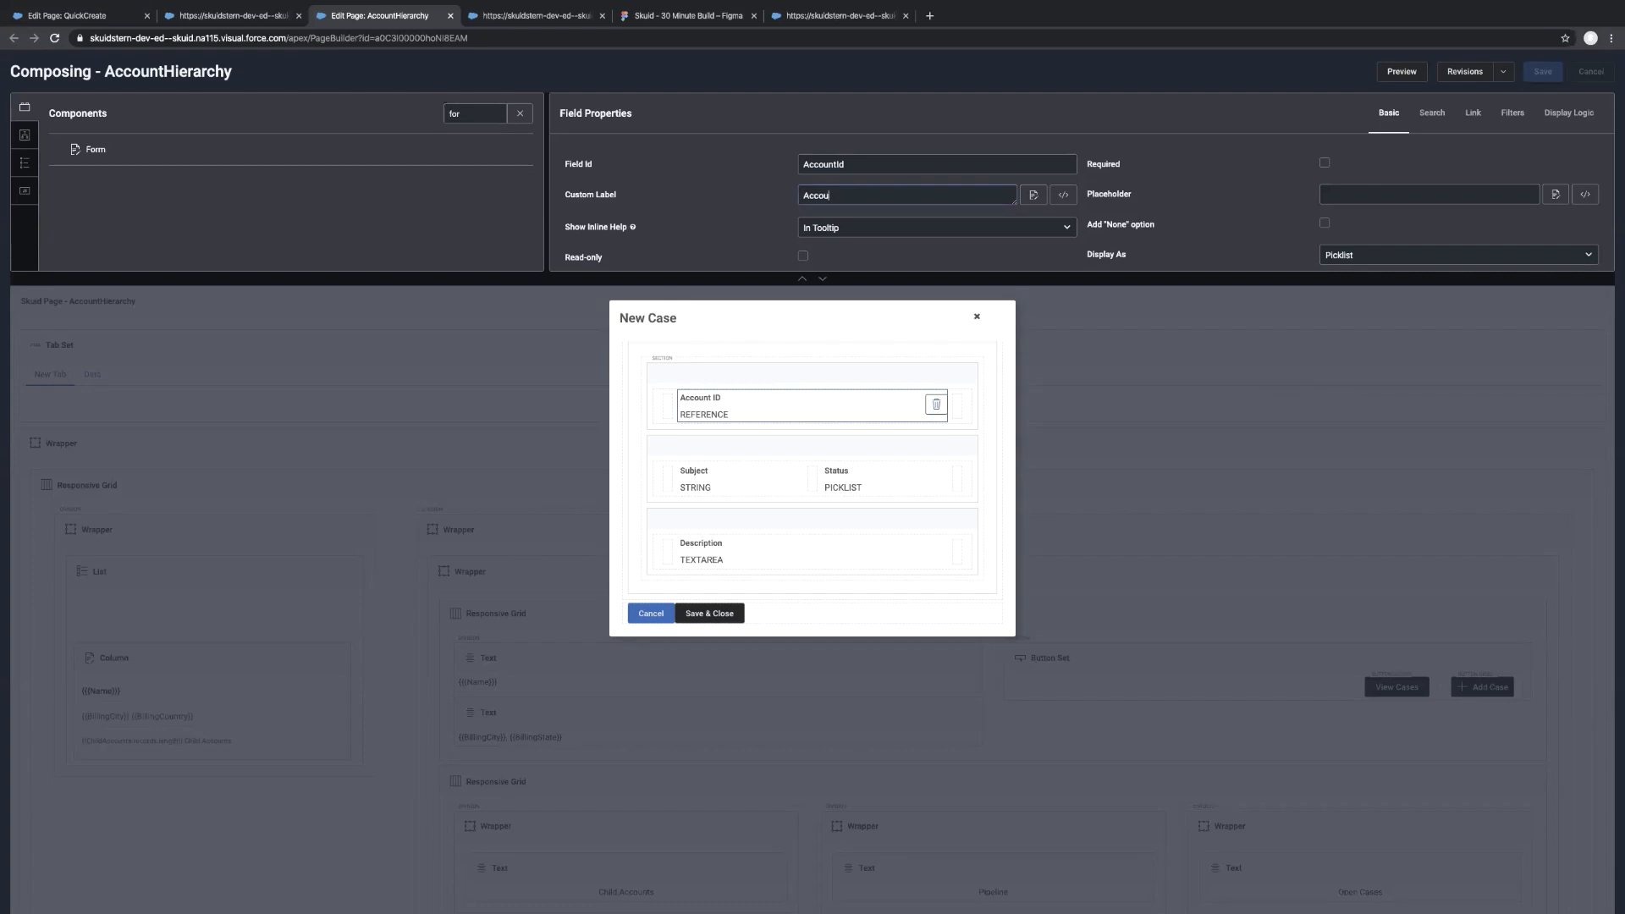
Add a Remove Row(s) From Model action that runs after the New Case modal closes
{"action": "left_click", "coordinate": [773, 323]}
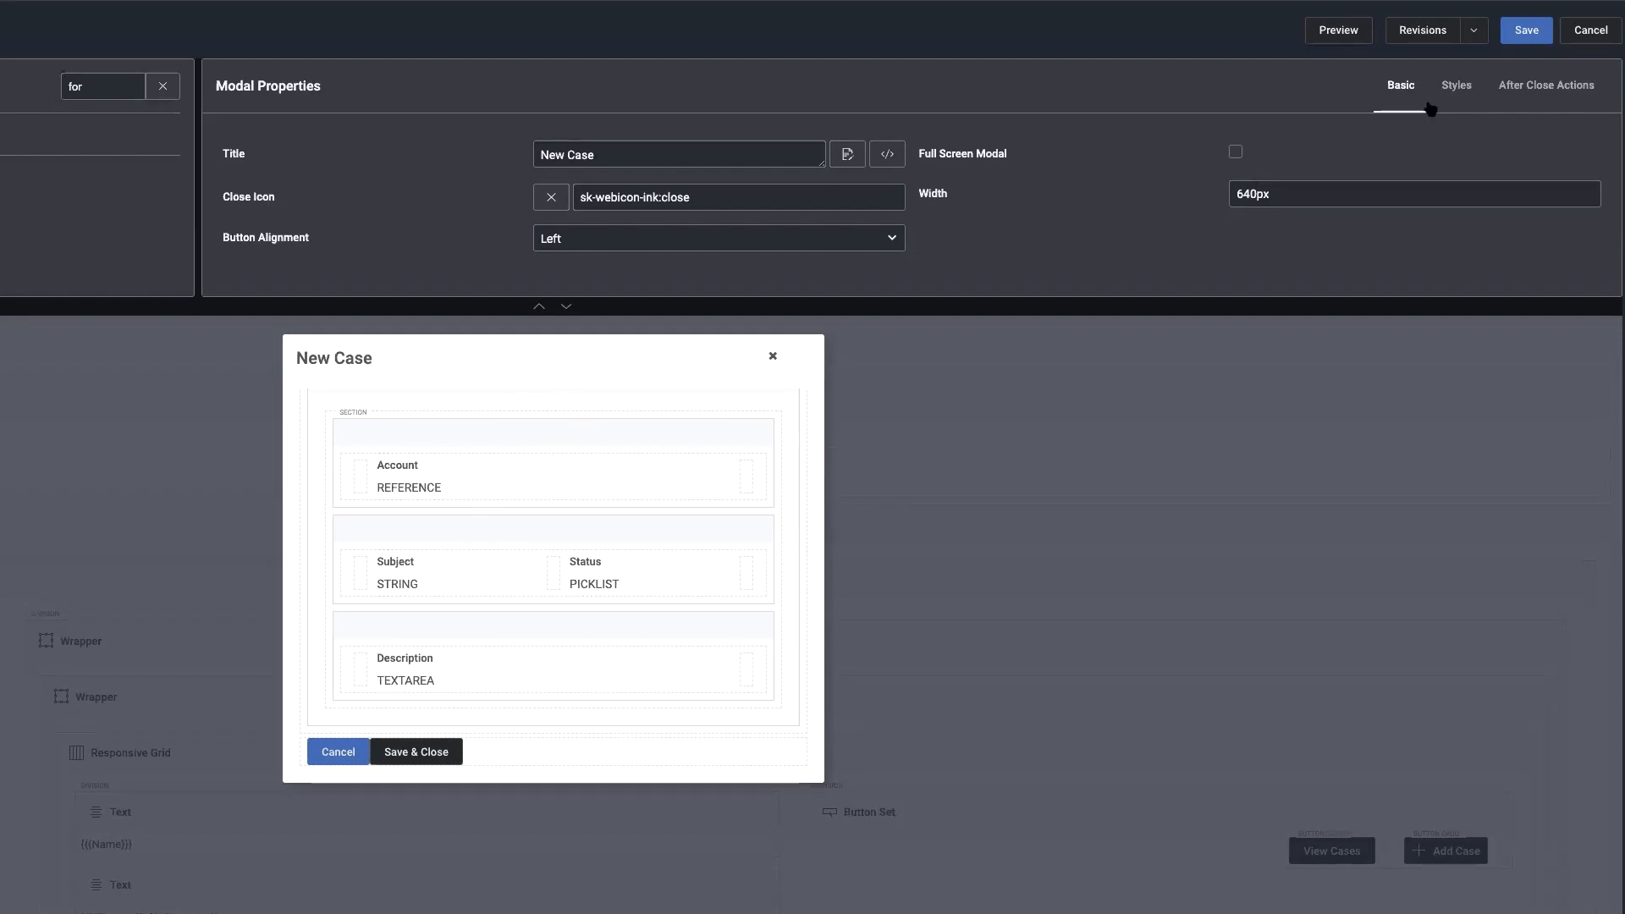
{"action": "left_click", "coordinate": [1526, 93]}
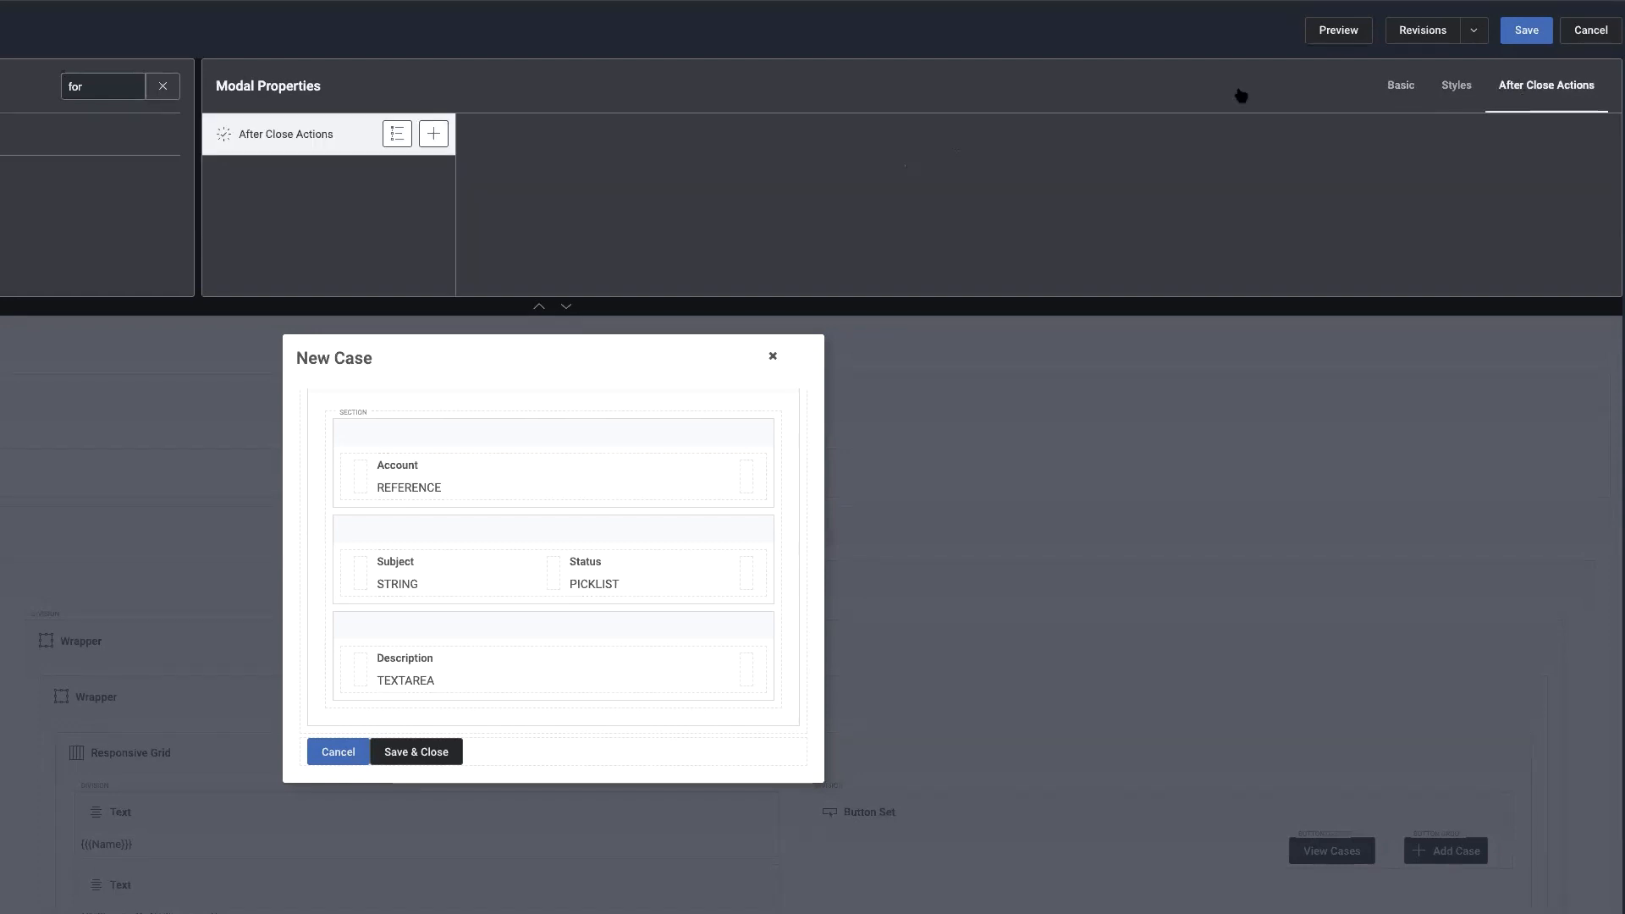
{"action": "left_click", "coordinate": [432, 135]}
{"action": "left_click", "coordinate": [332, 180]}
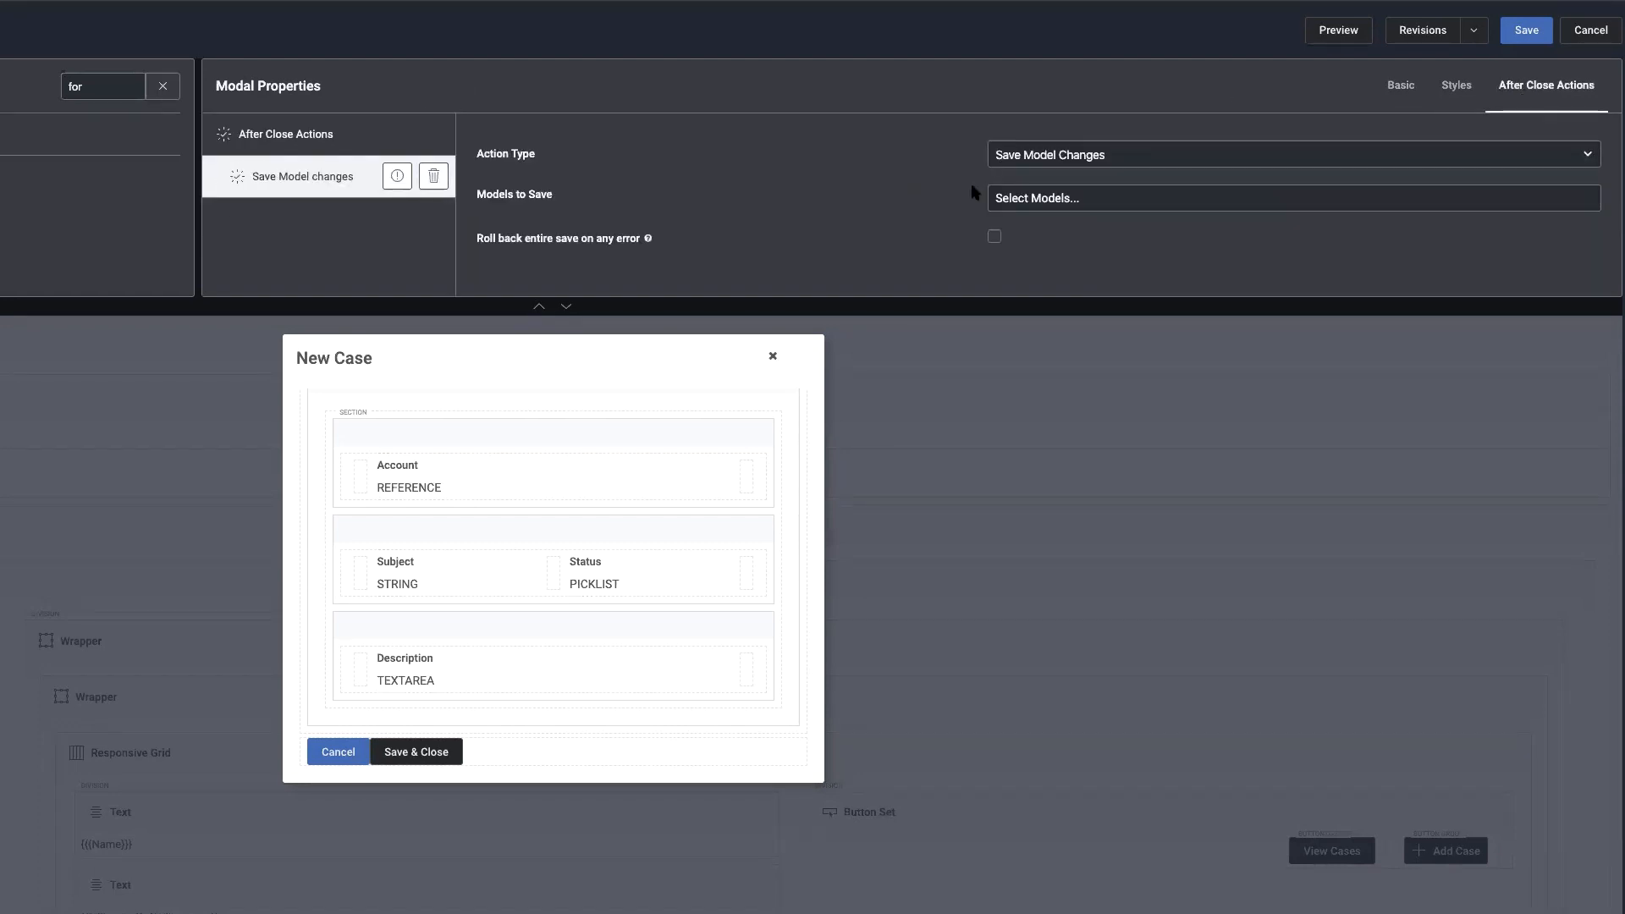
{"action": "left_click", "coordinate": [1116, 158]}
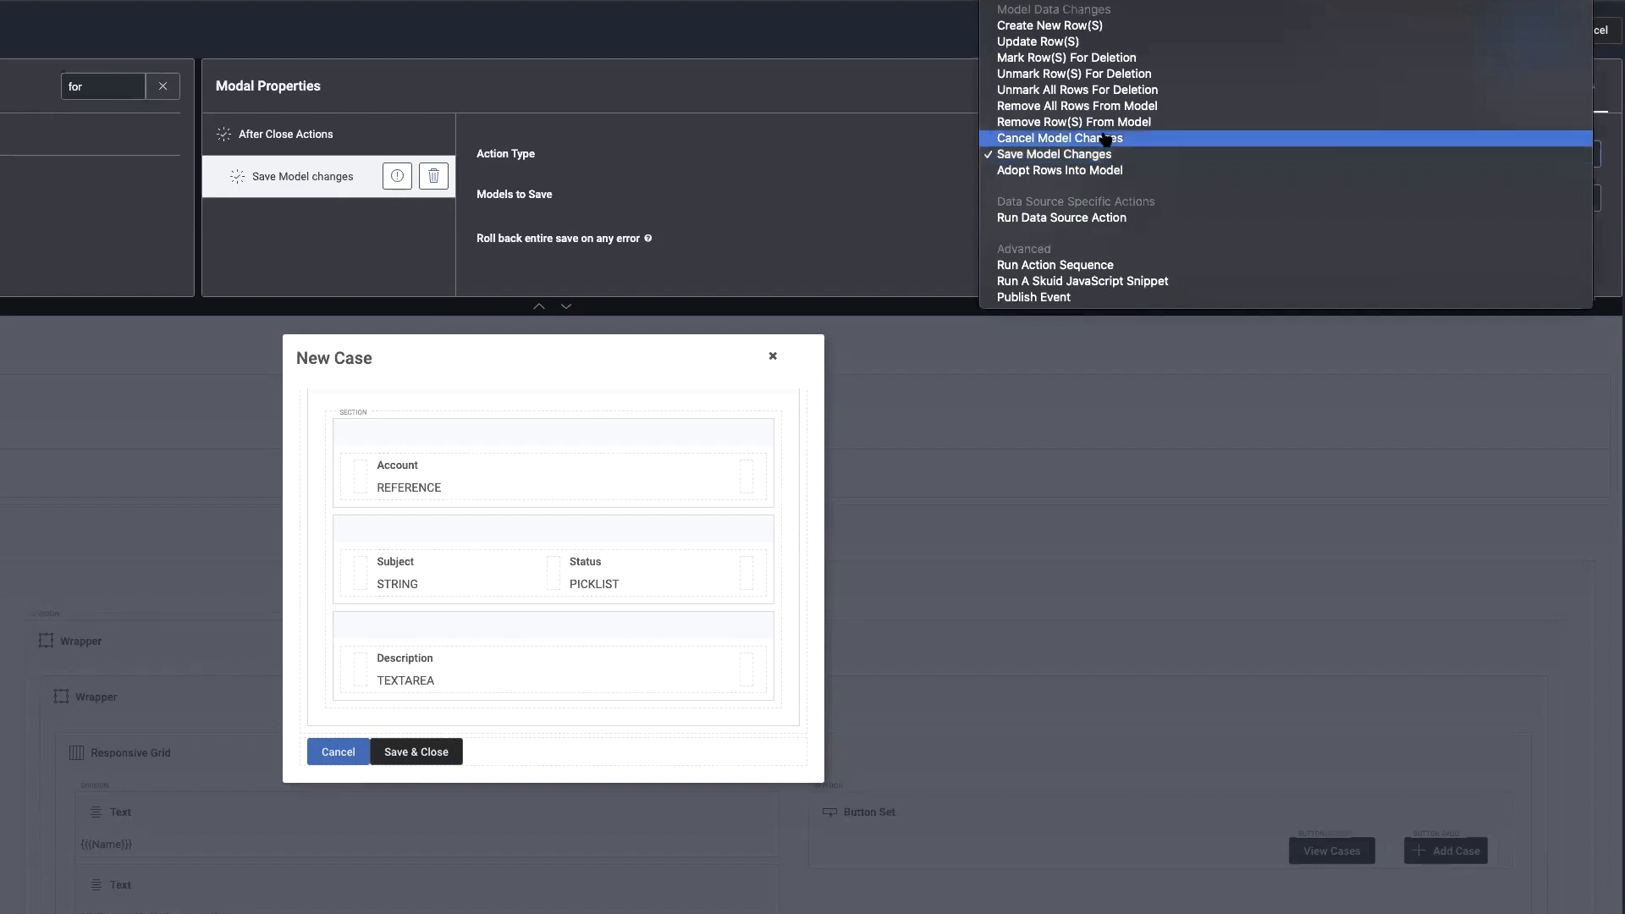
{"action": "left_click", "coordinate": [1077, 155]}
Set the after-close action's model to ChildAccounts_NewCase, then save the page and close the modal
{"action": "left_click", "coordinate": [1071, 197]}
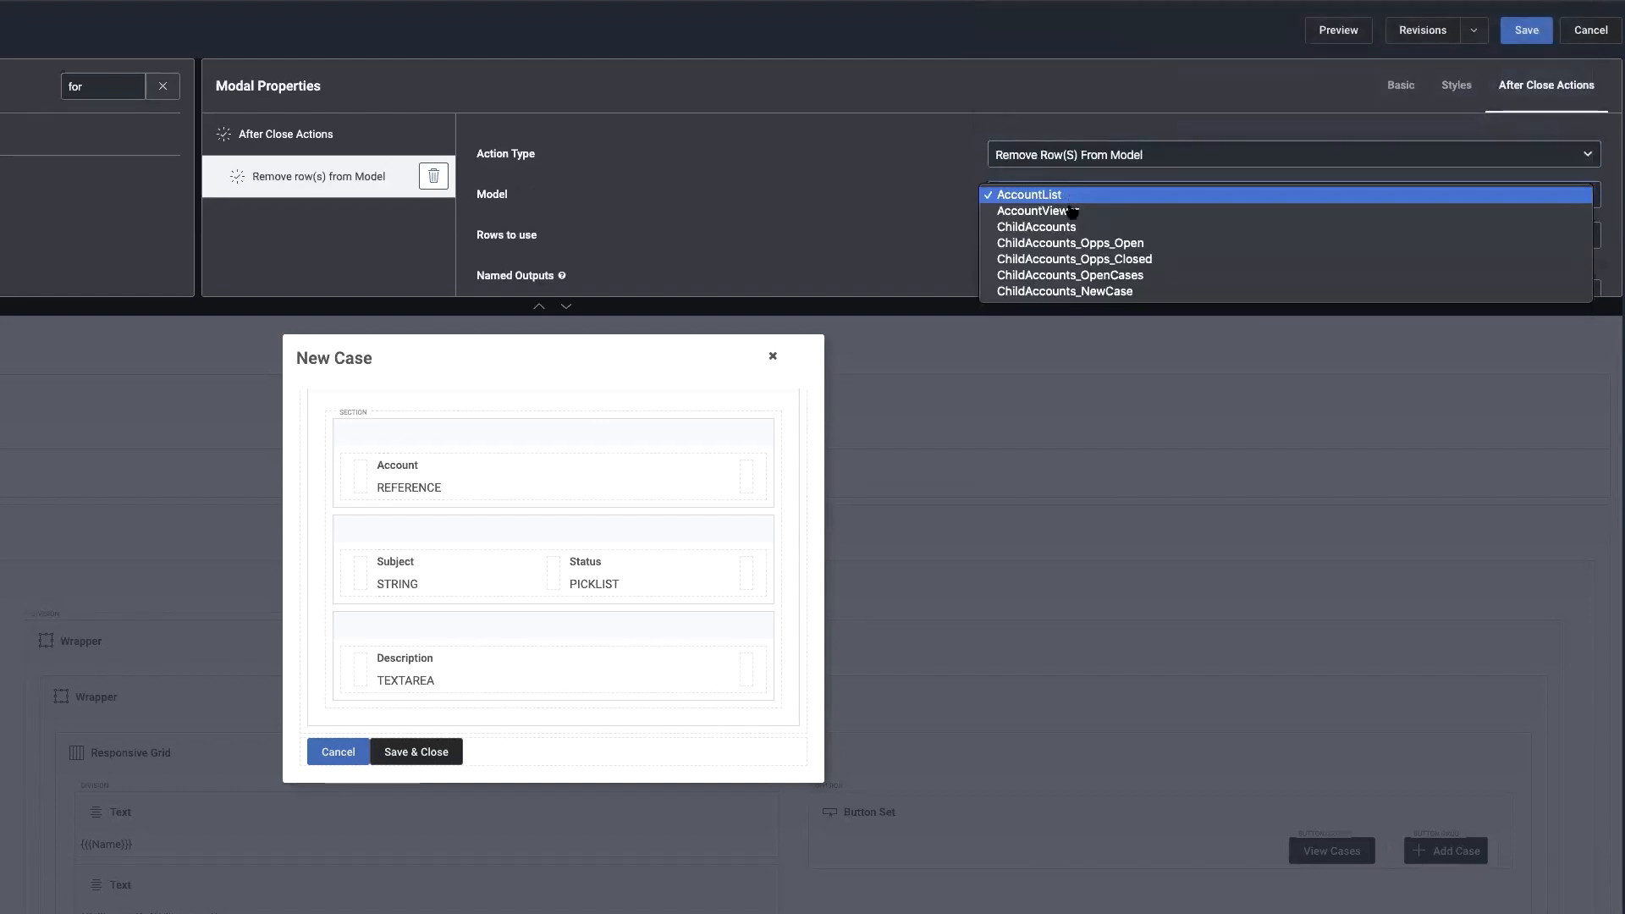
{"action": "left_click", "coordinate": [1073, 292]}
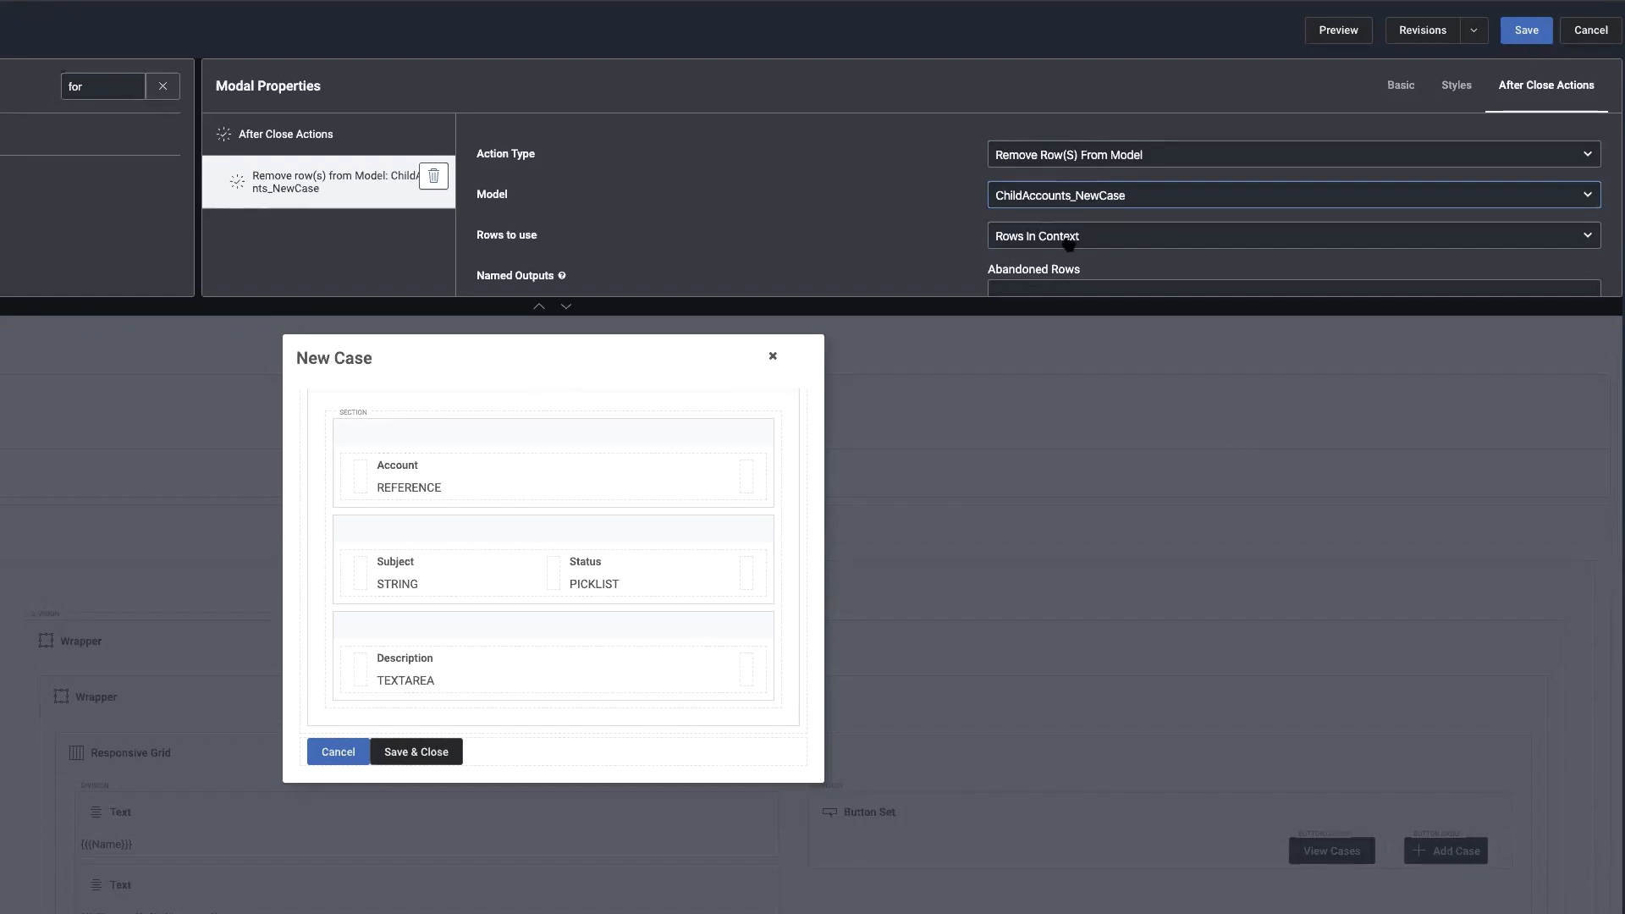
{"action": "left_click", "coordinate": [1526, 32]}
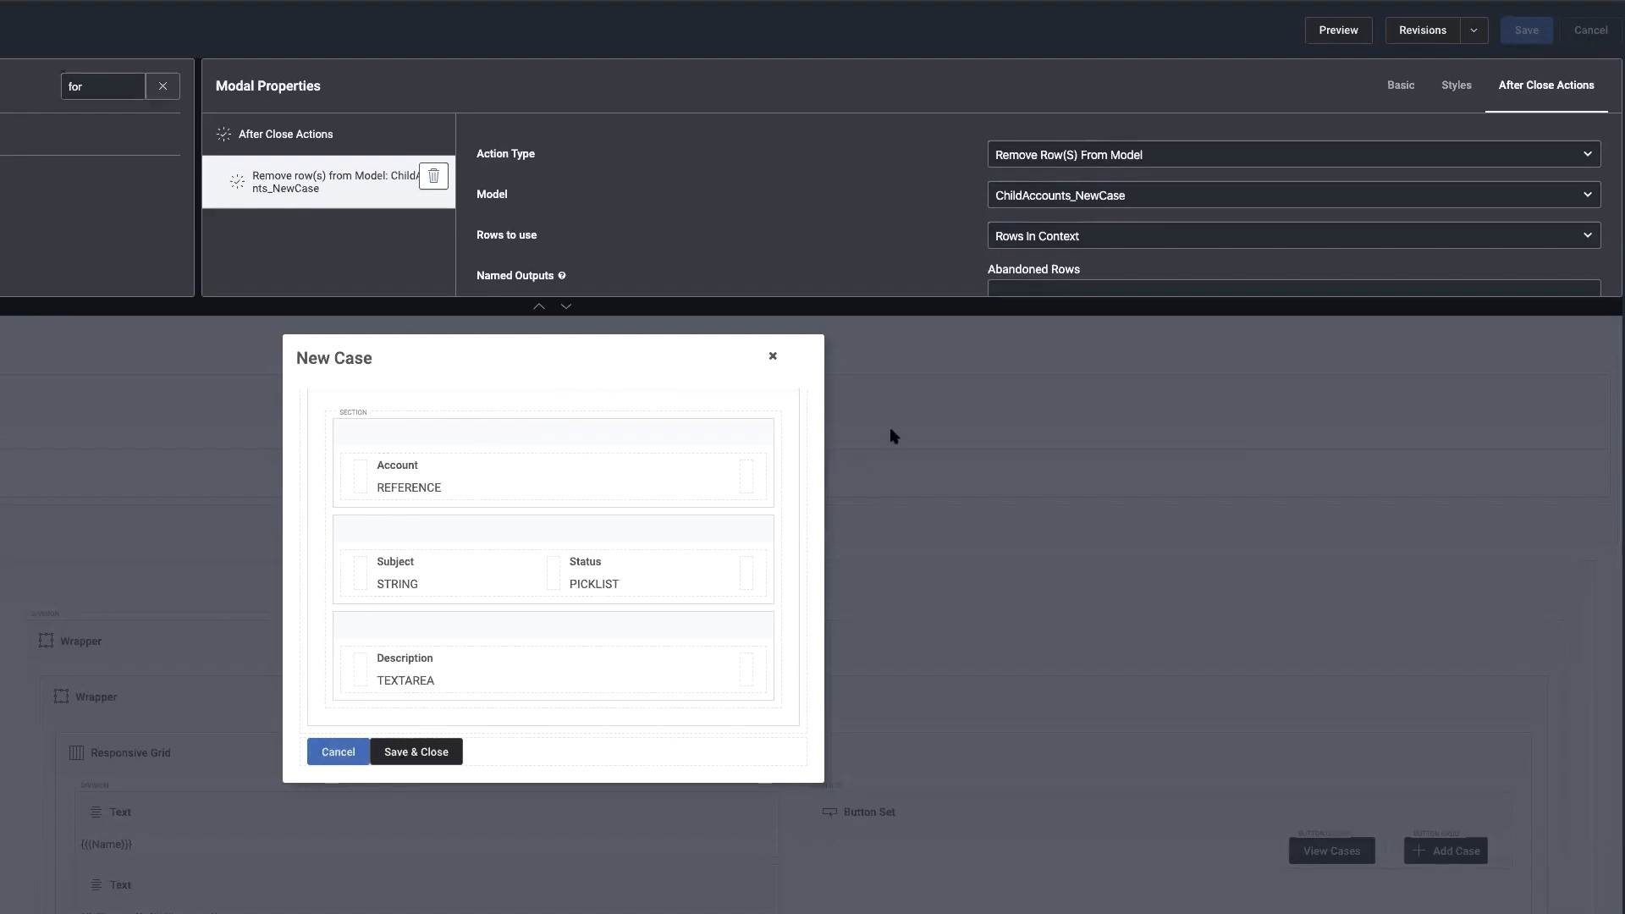
{"action": "left_click", "coordinate": [772, 355]}
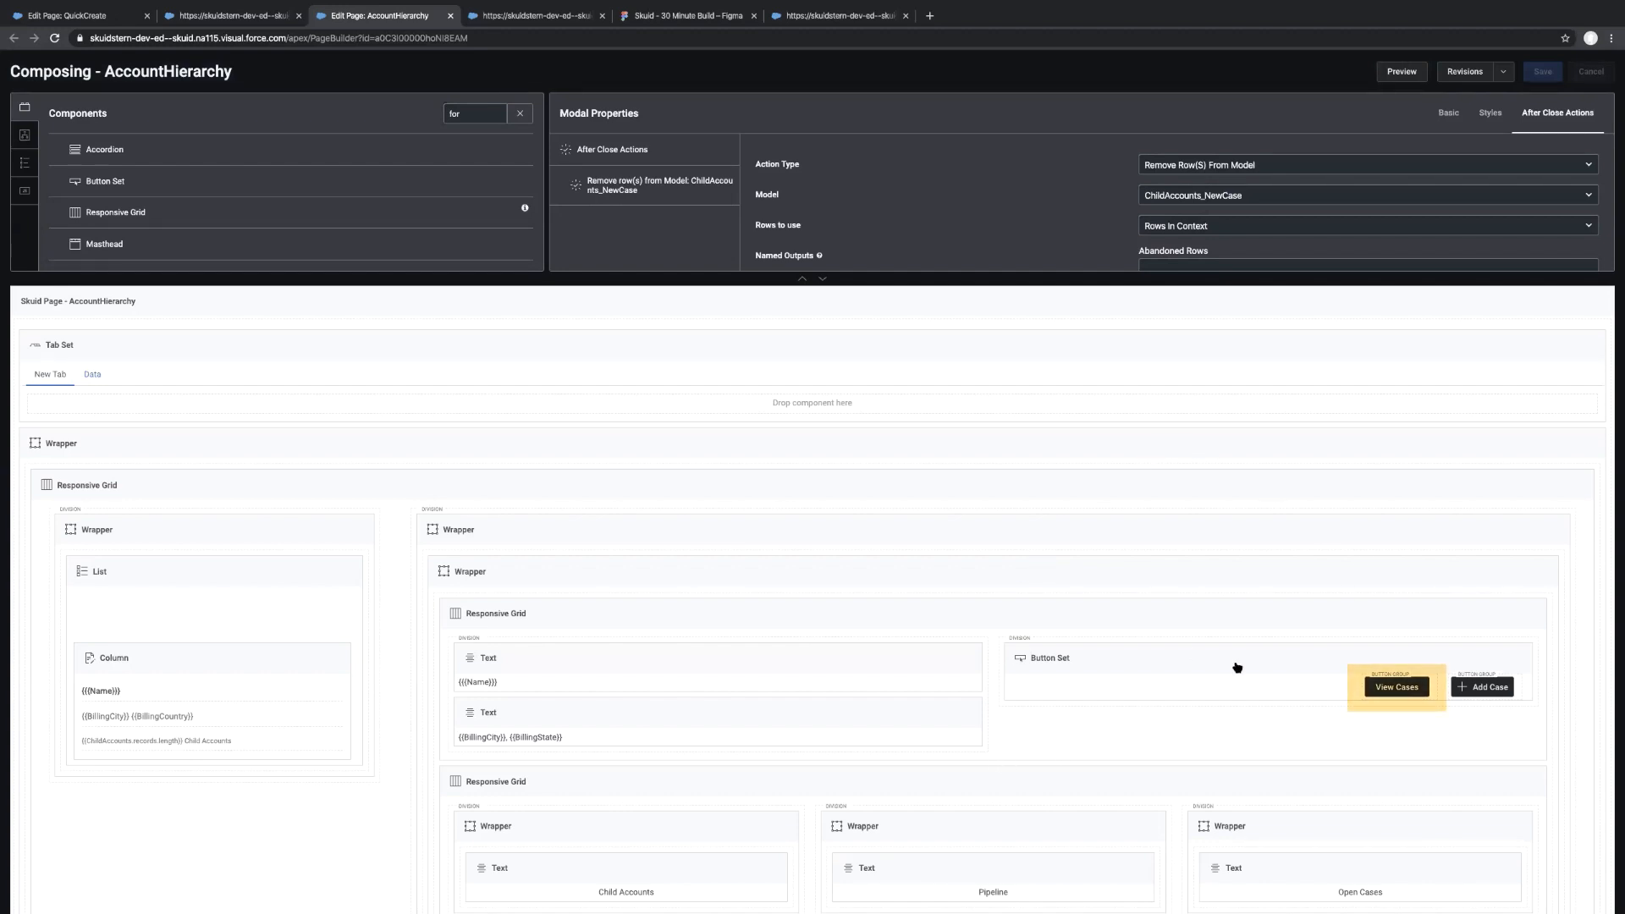
On the sample Skuid_AccountHierarchy page, examine the View Cases panel for Cousteau (Global), trial-edit the case description and cancel the edit
{"action": "left_click", "coordinate": [1392, 687]}
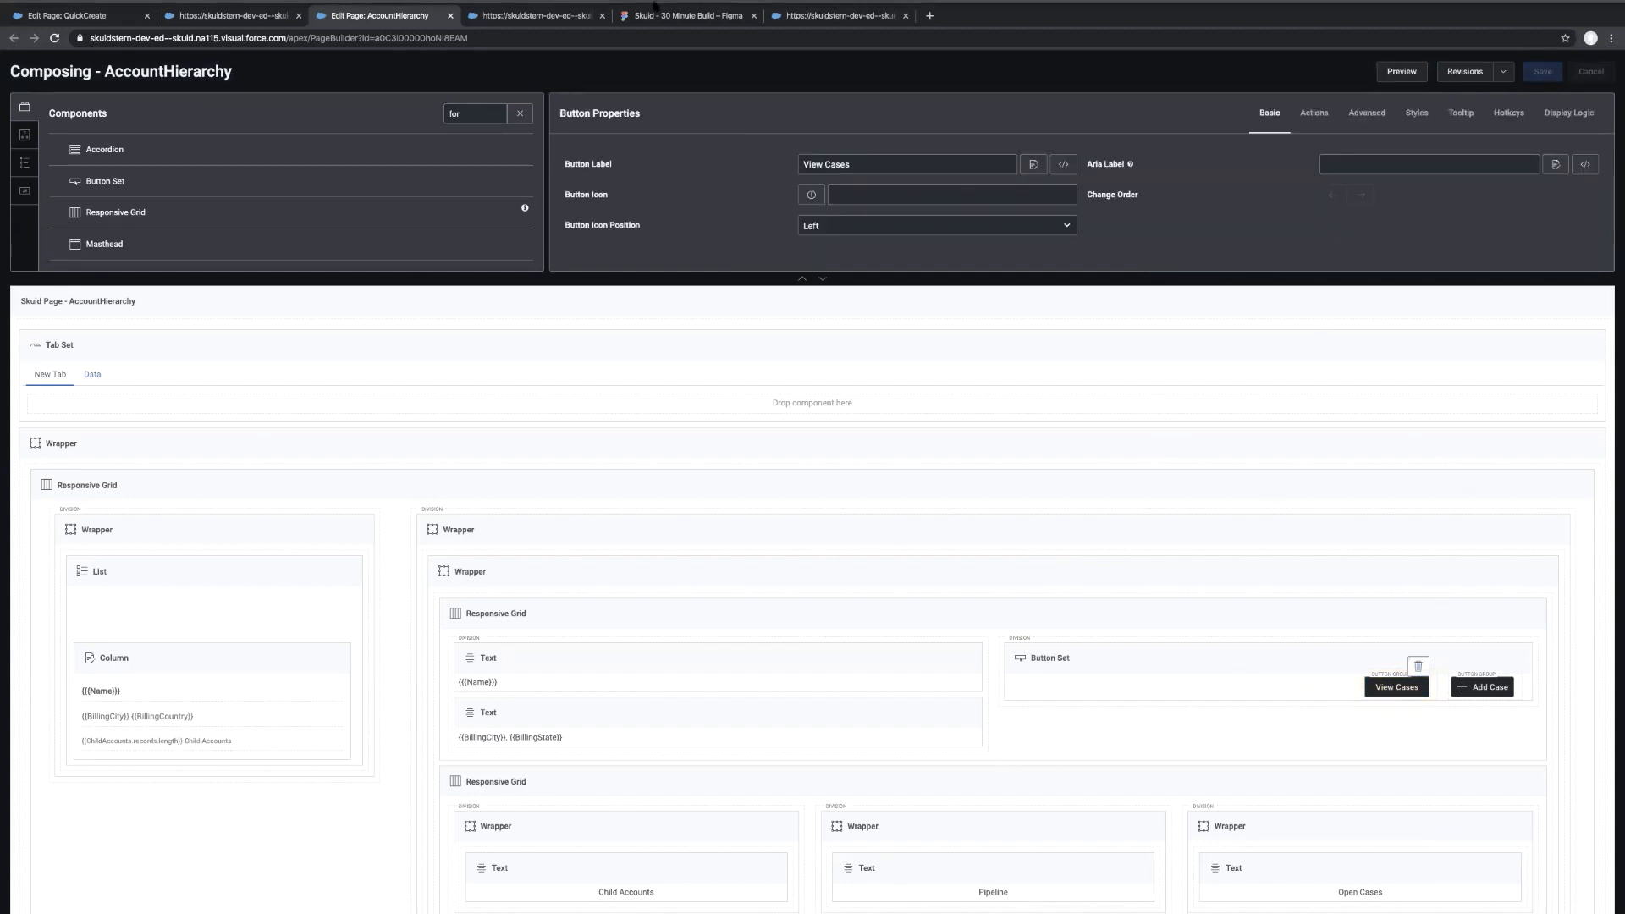
{"action": "left_click", "coordinate": [533, 16]}
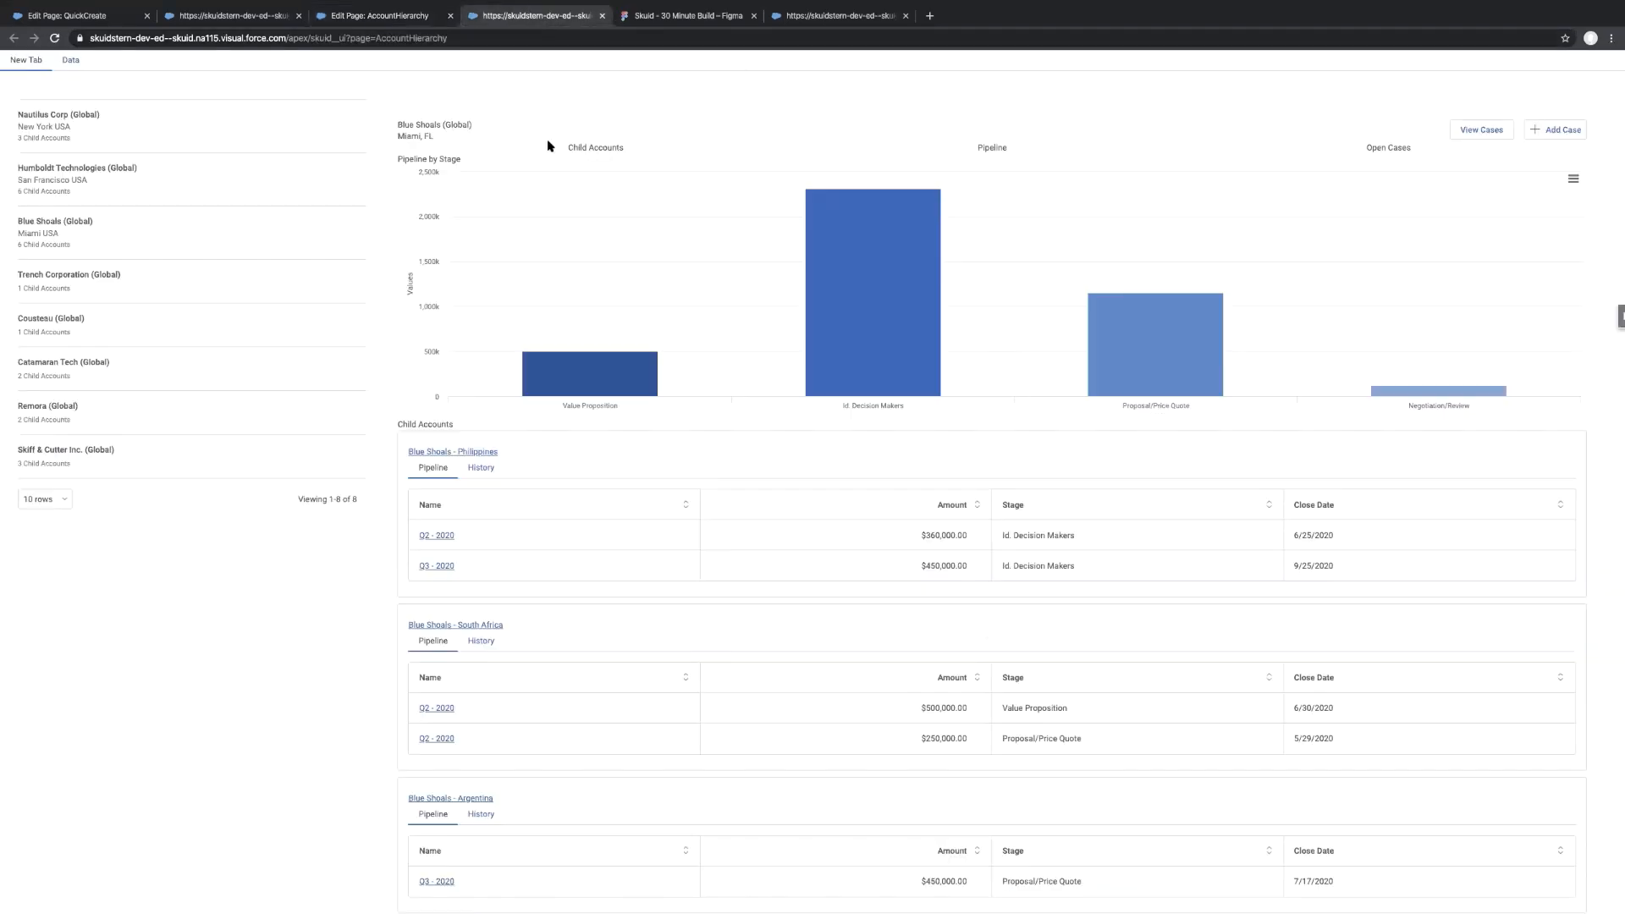
{"action": "left_click", "coordinate": [852, 12]}
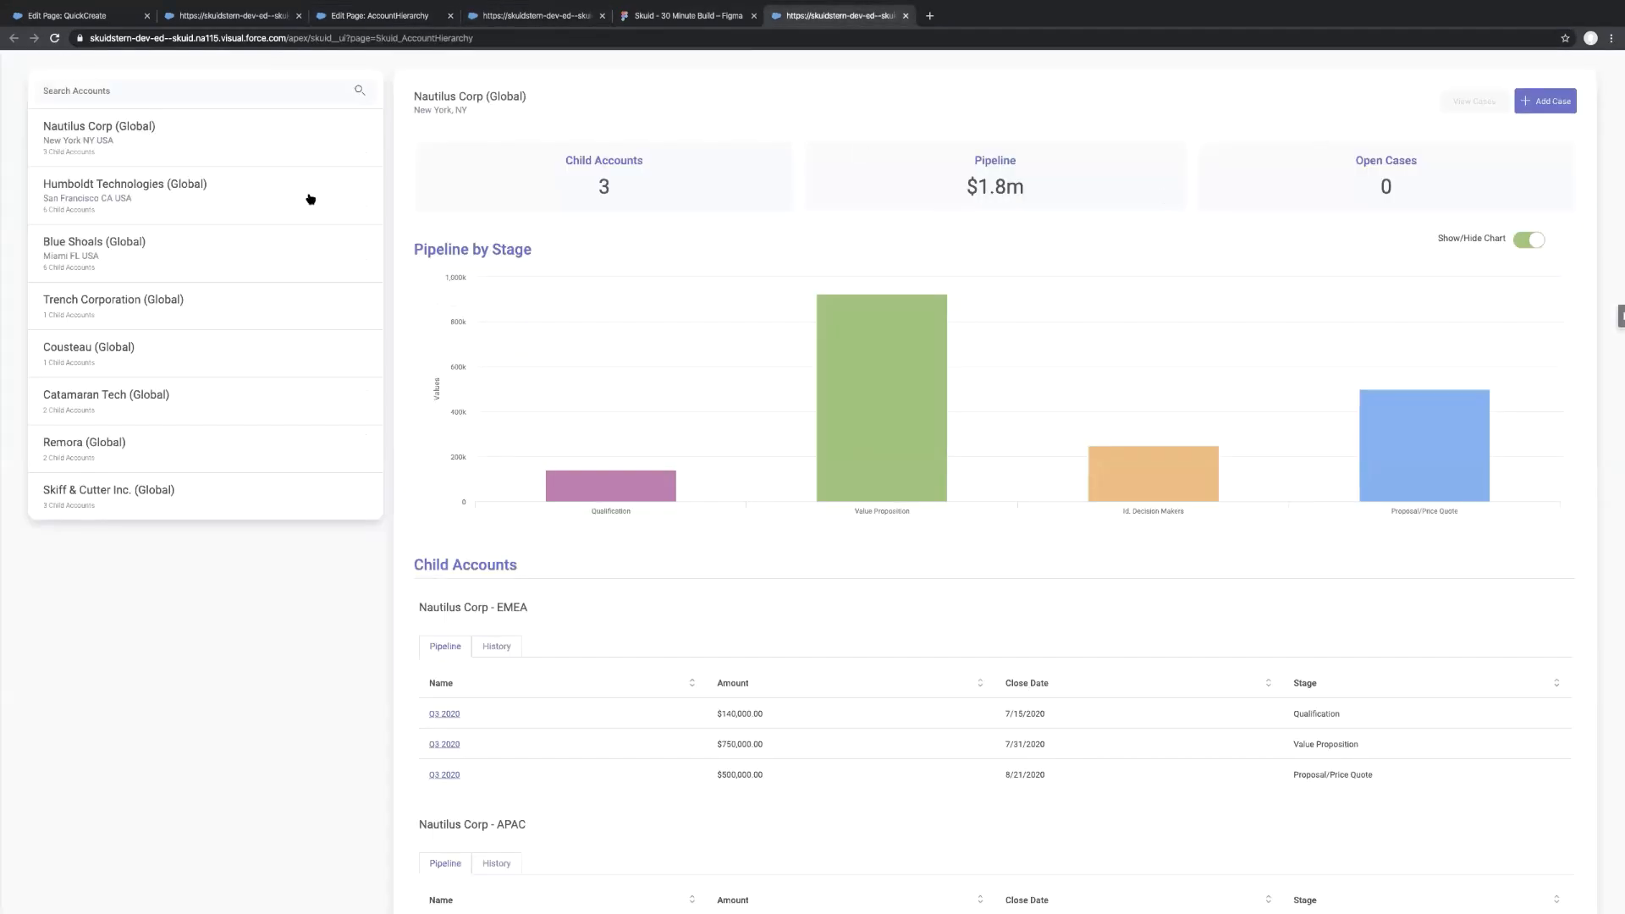
{"action": "left_click", "coordinate": [226, 356]}
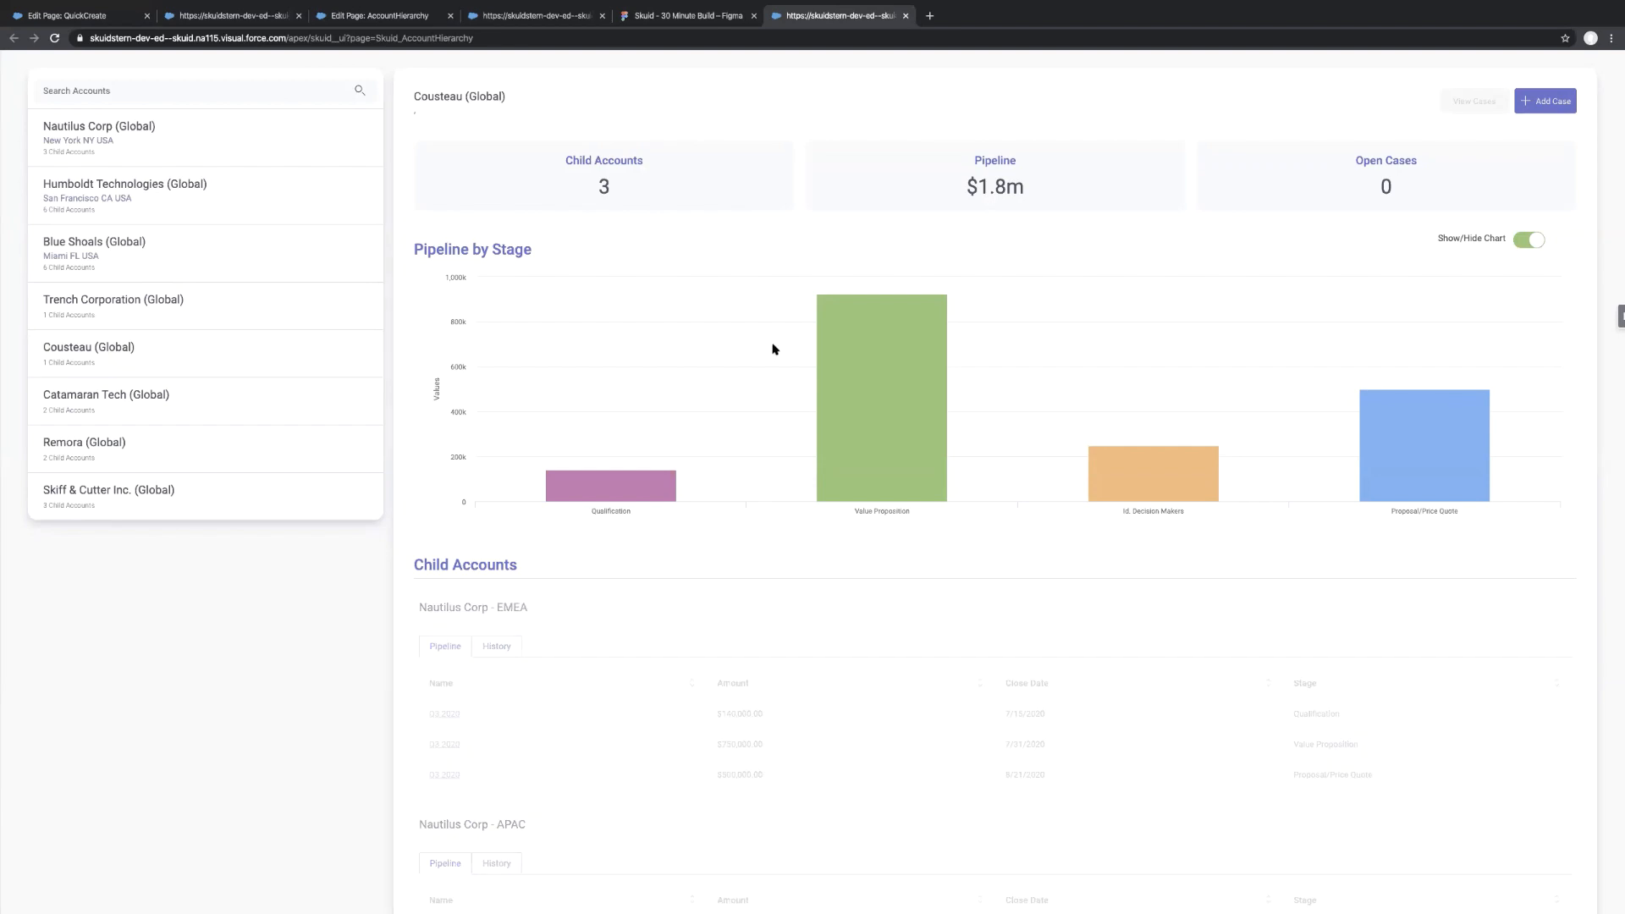
{"action": "left_click", "coordinate": [1471, 102]}
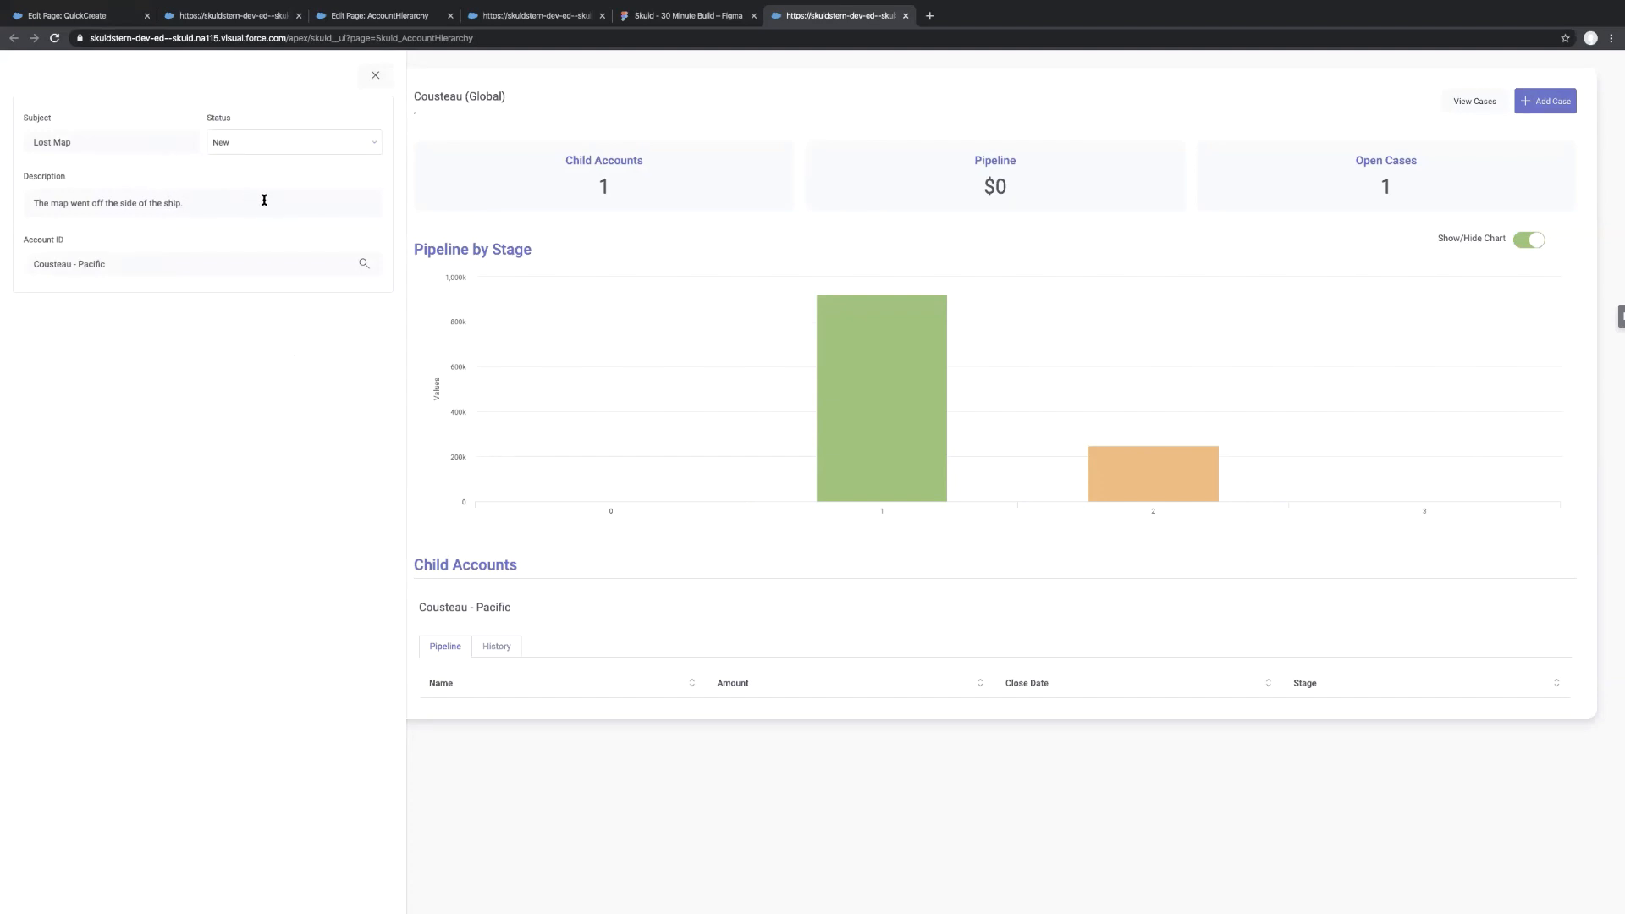
{"action": "key", "text": "BackSpace"}
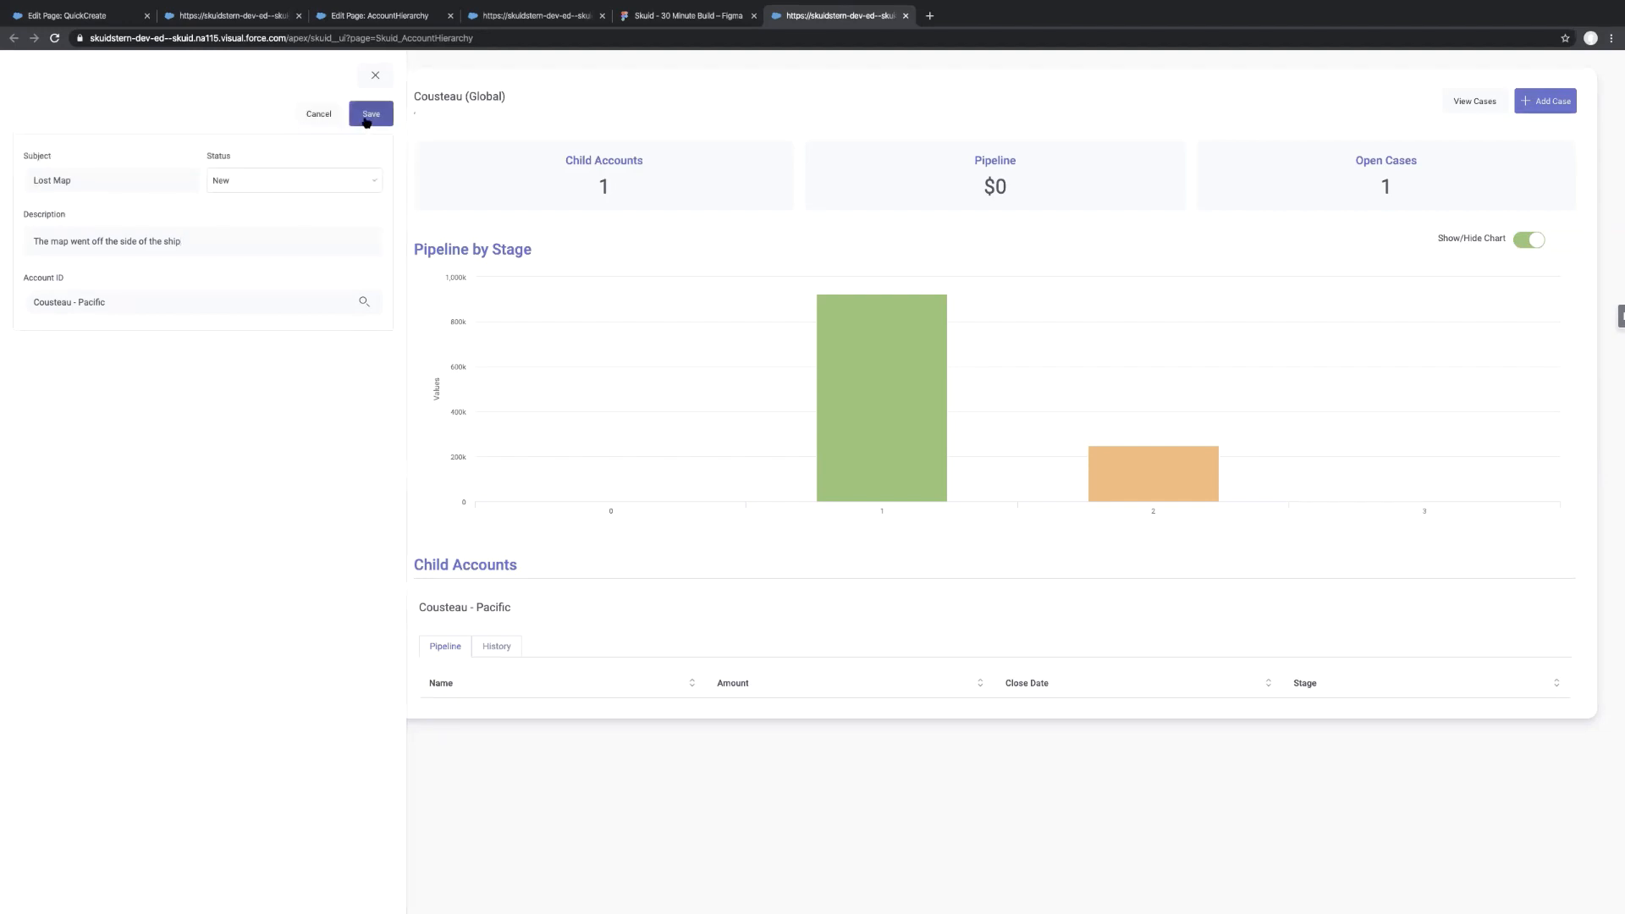
{"action": "left_click", "coordinate": [319, 115]}
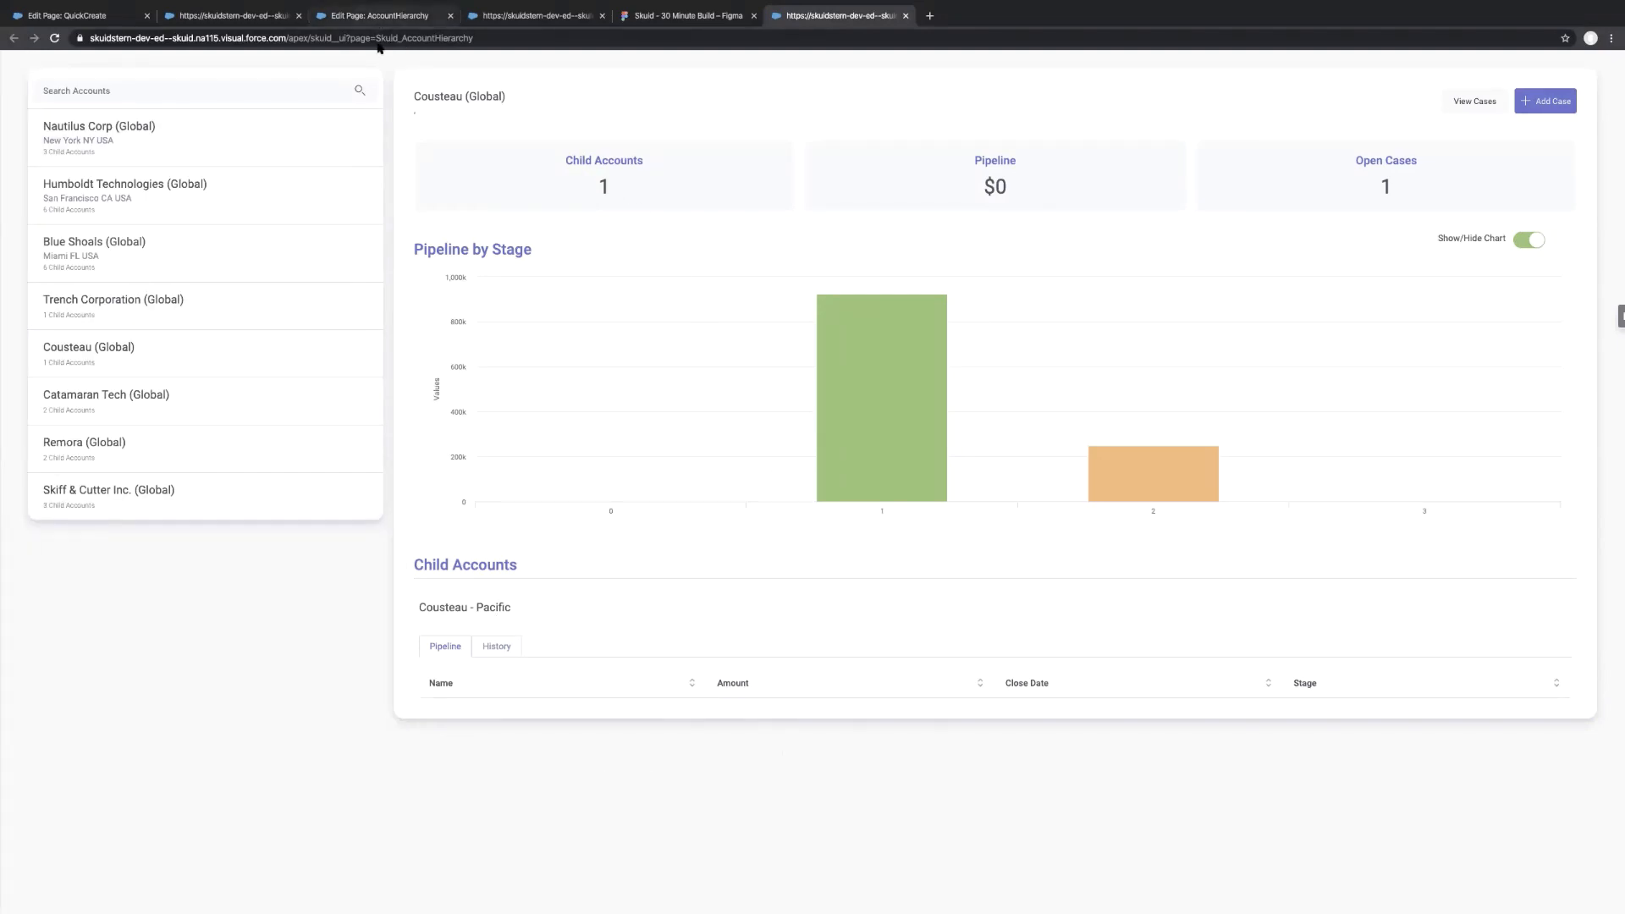
Return to the AccountHierarchy editor and give the View Cases button an Open Sliding Panel action
{"action": "left_click", "coordinate": [378, 17]}
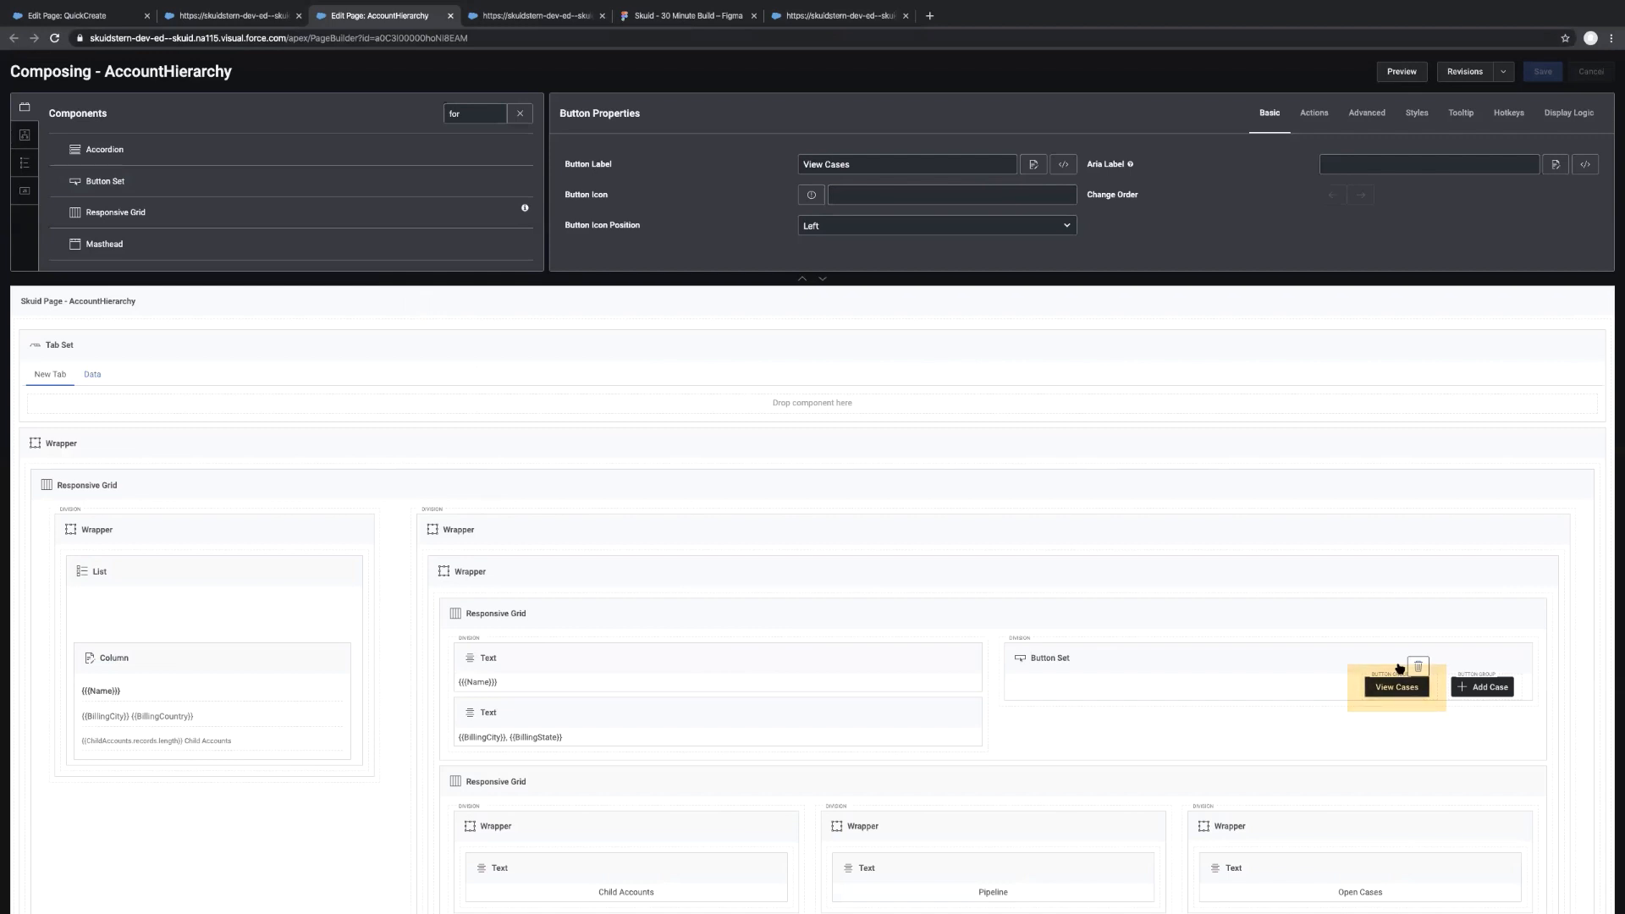
{"action": "left_click", "coordinate": [1314, 112]}
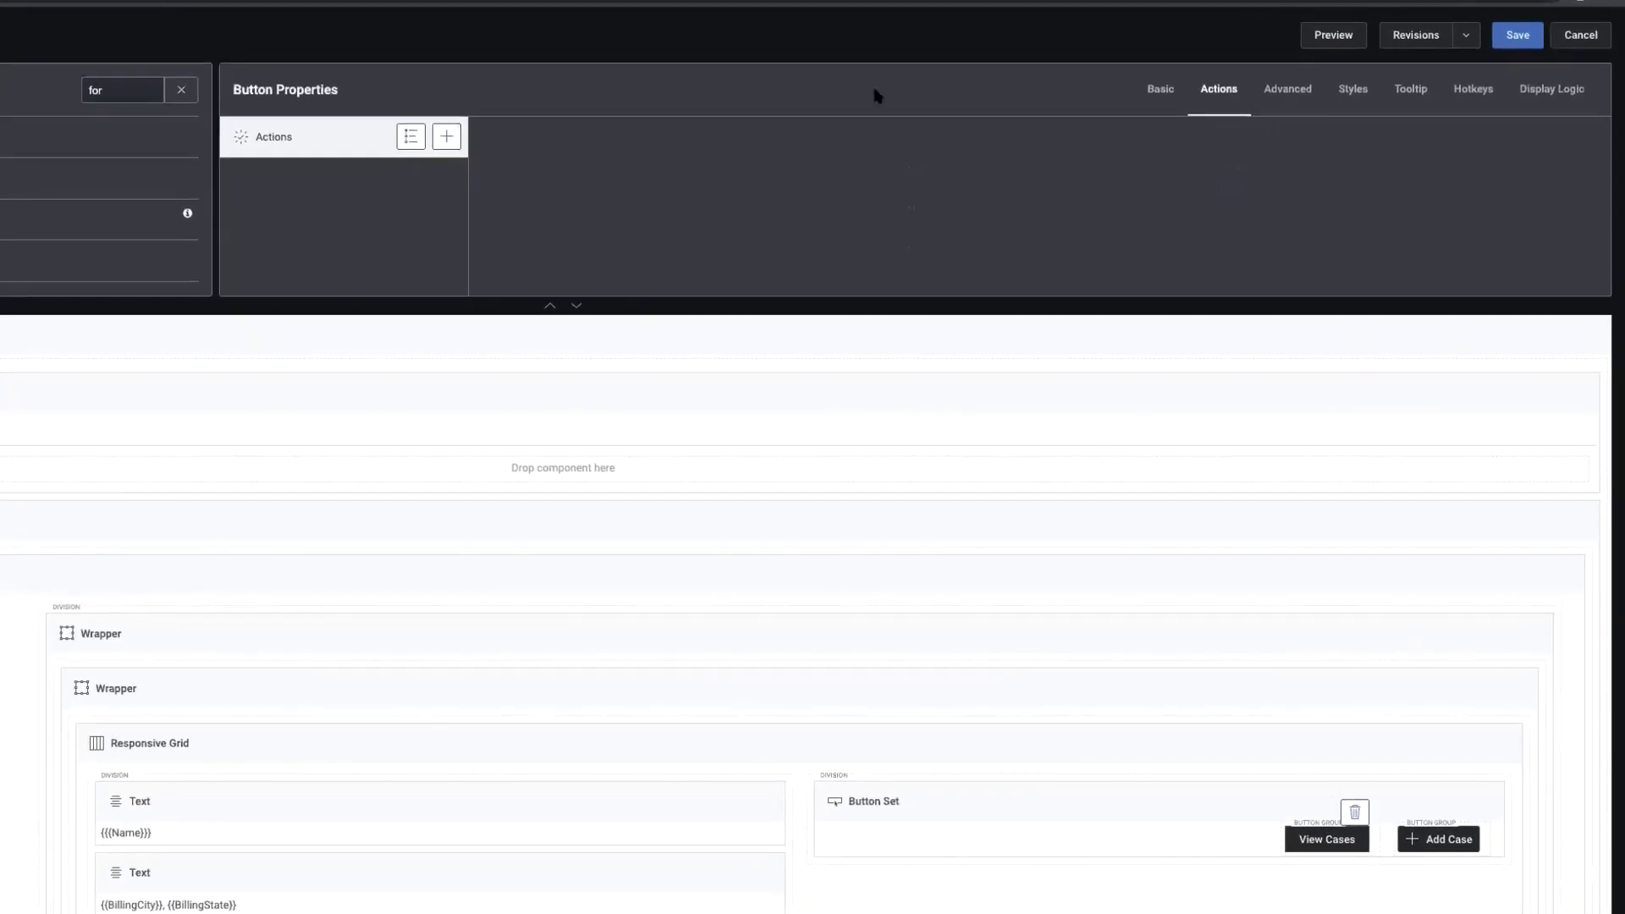
{"action": "left_click", "coordinate": [446, 136]}
{"action": "left_click", "coordinate": [401, 177]}
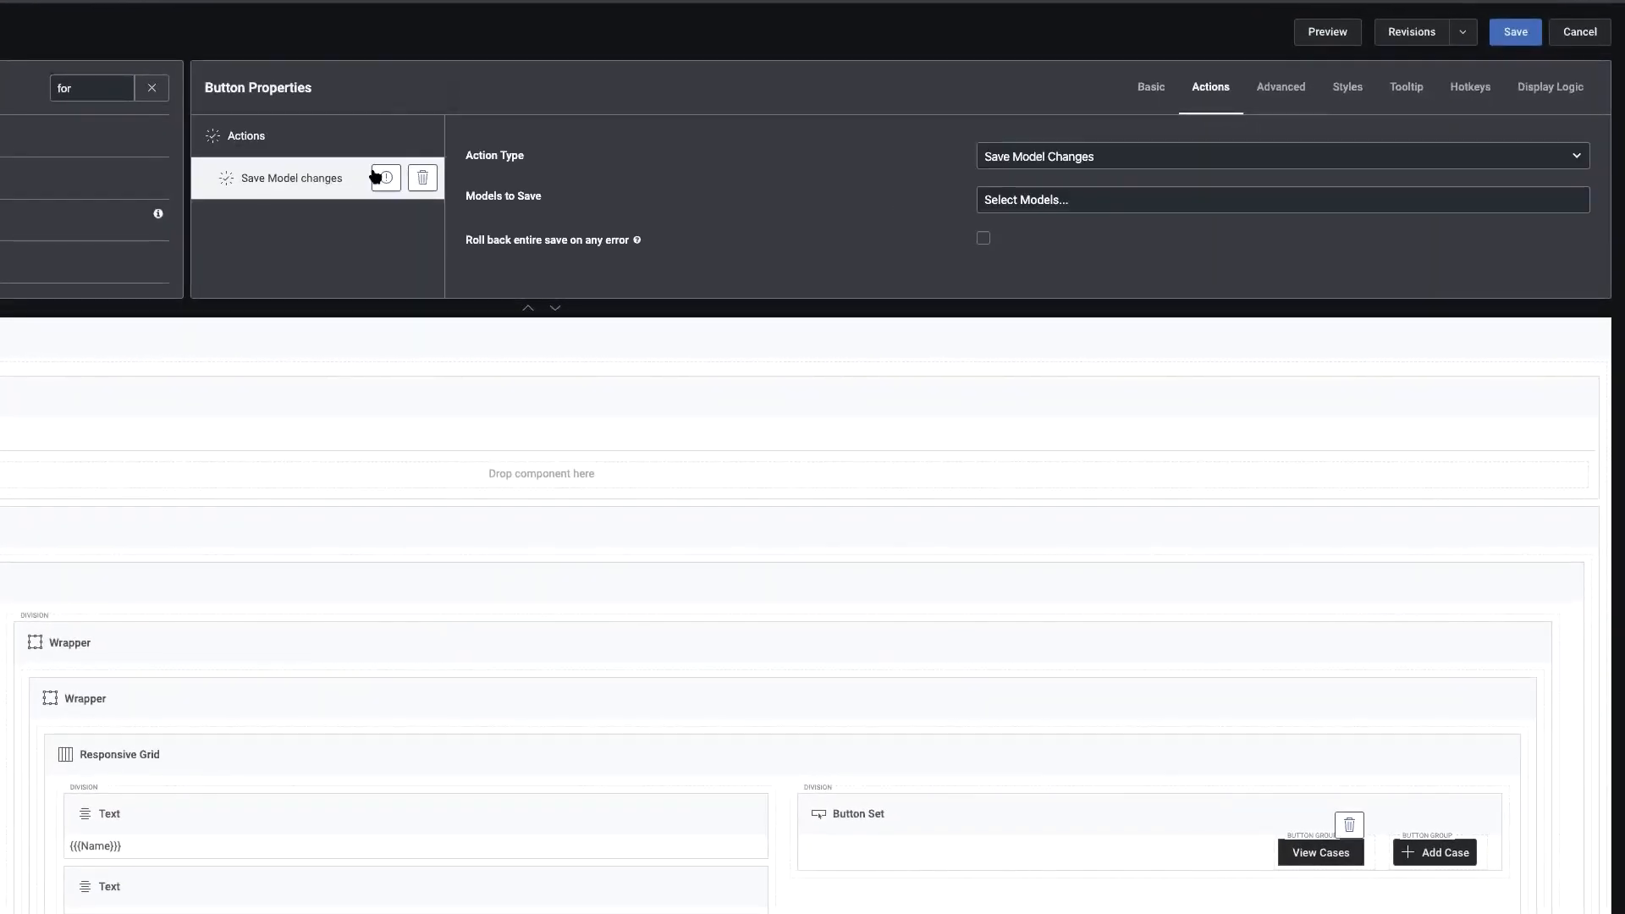
{"action": "left_click", "coordinate": [1086, 161]}
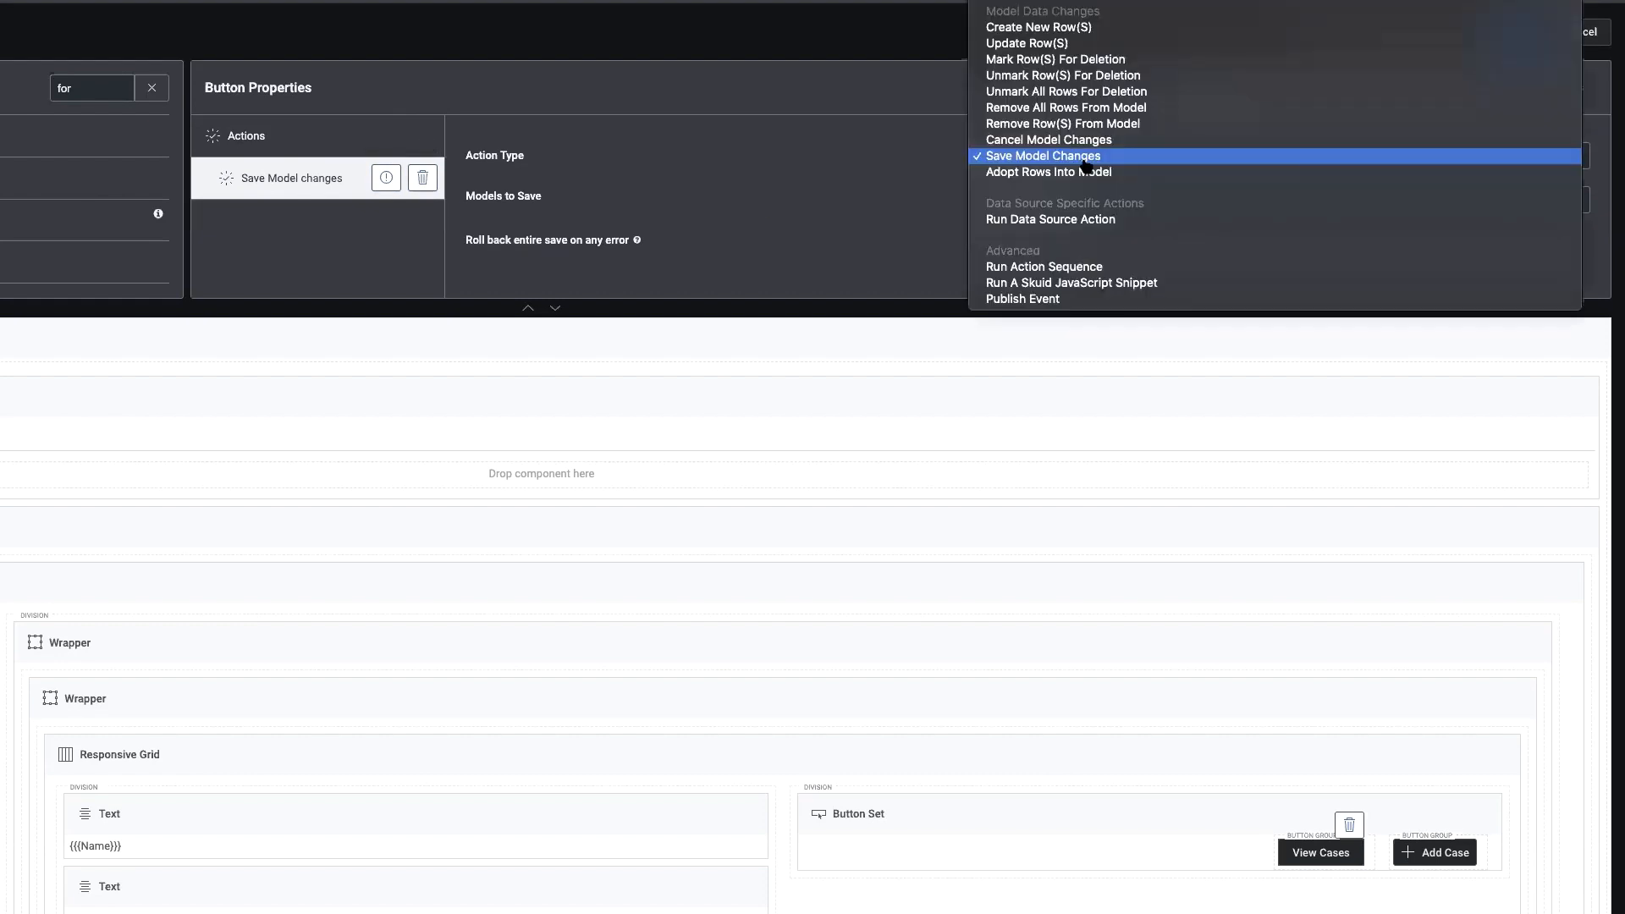
{"action": "scroll", "coordinate": [1086, 165], "scroll_direction": "up", "scroll_amount": 5}
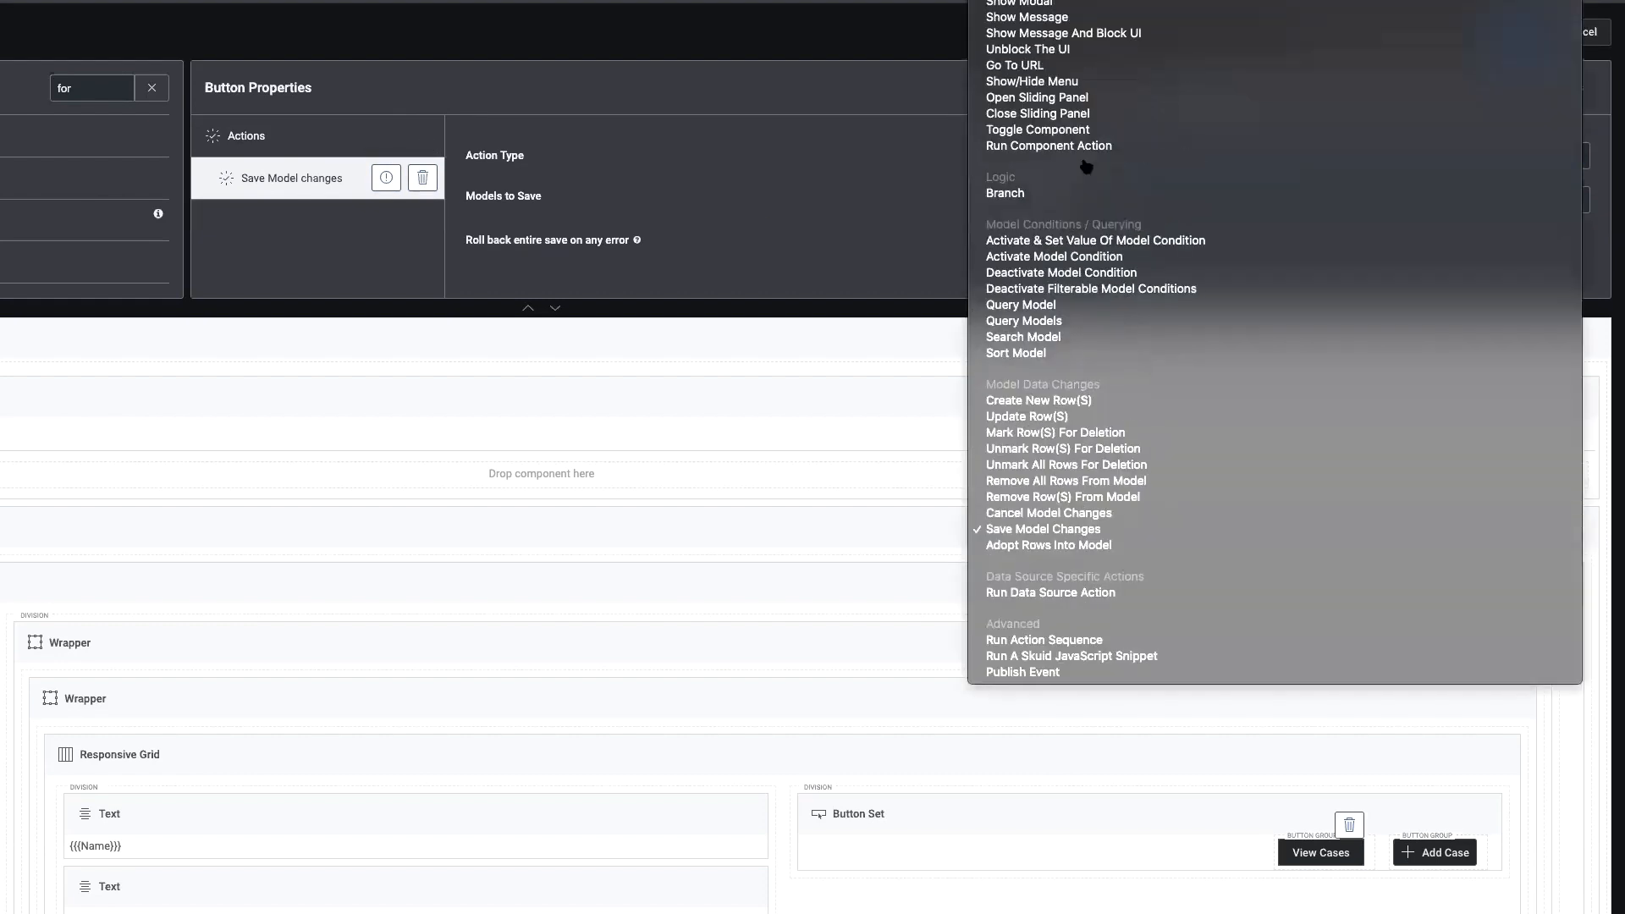
{"action": "left_click", "coordinate": [1049, 100]}
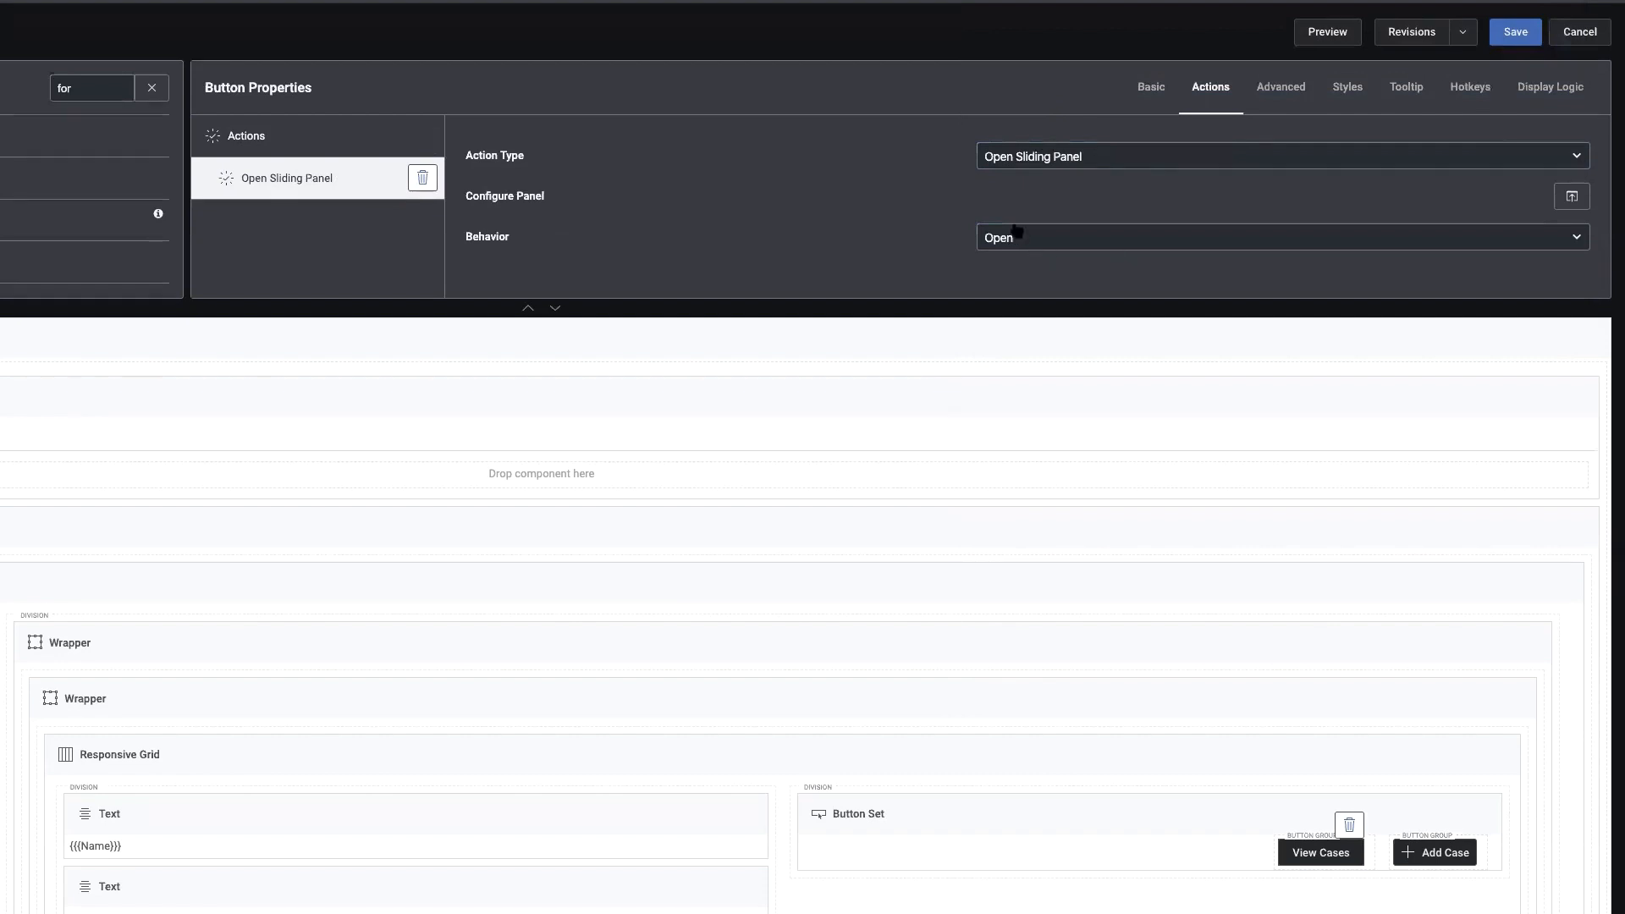
Open the sliding panel's configuration and add a Wrapper component to it
{"action": "left_click", "coordinate": [1577, 198]}
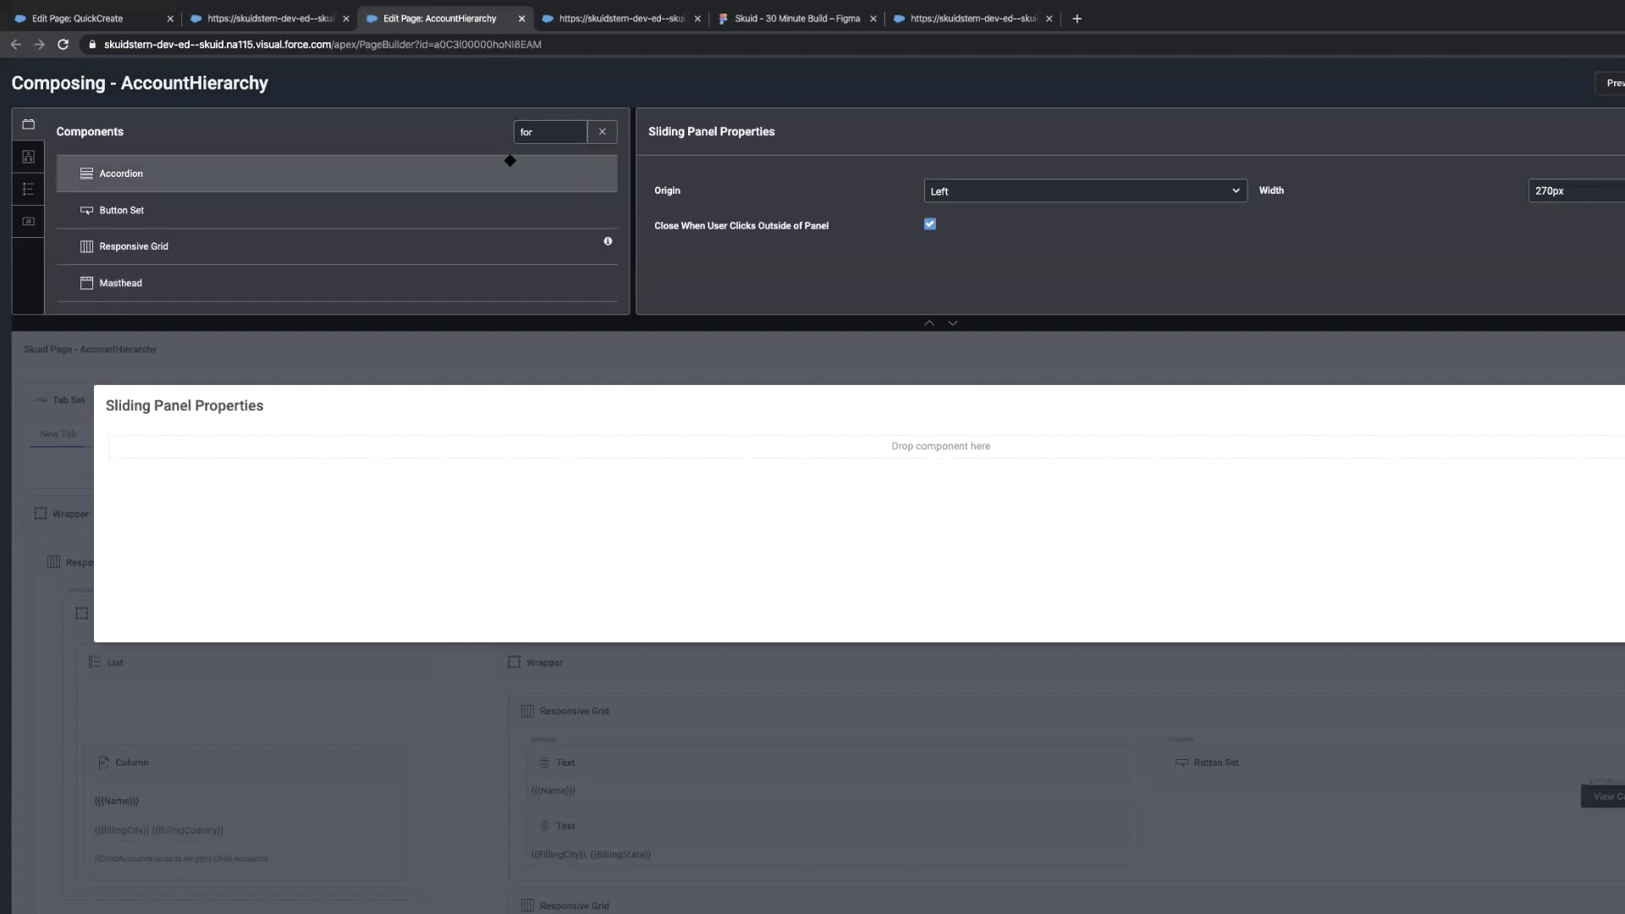
{"action": "type", "text": "wr"}
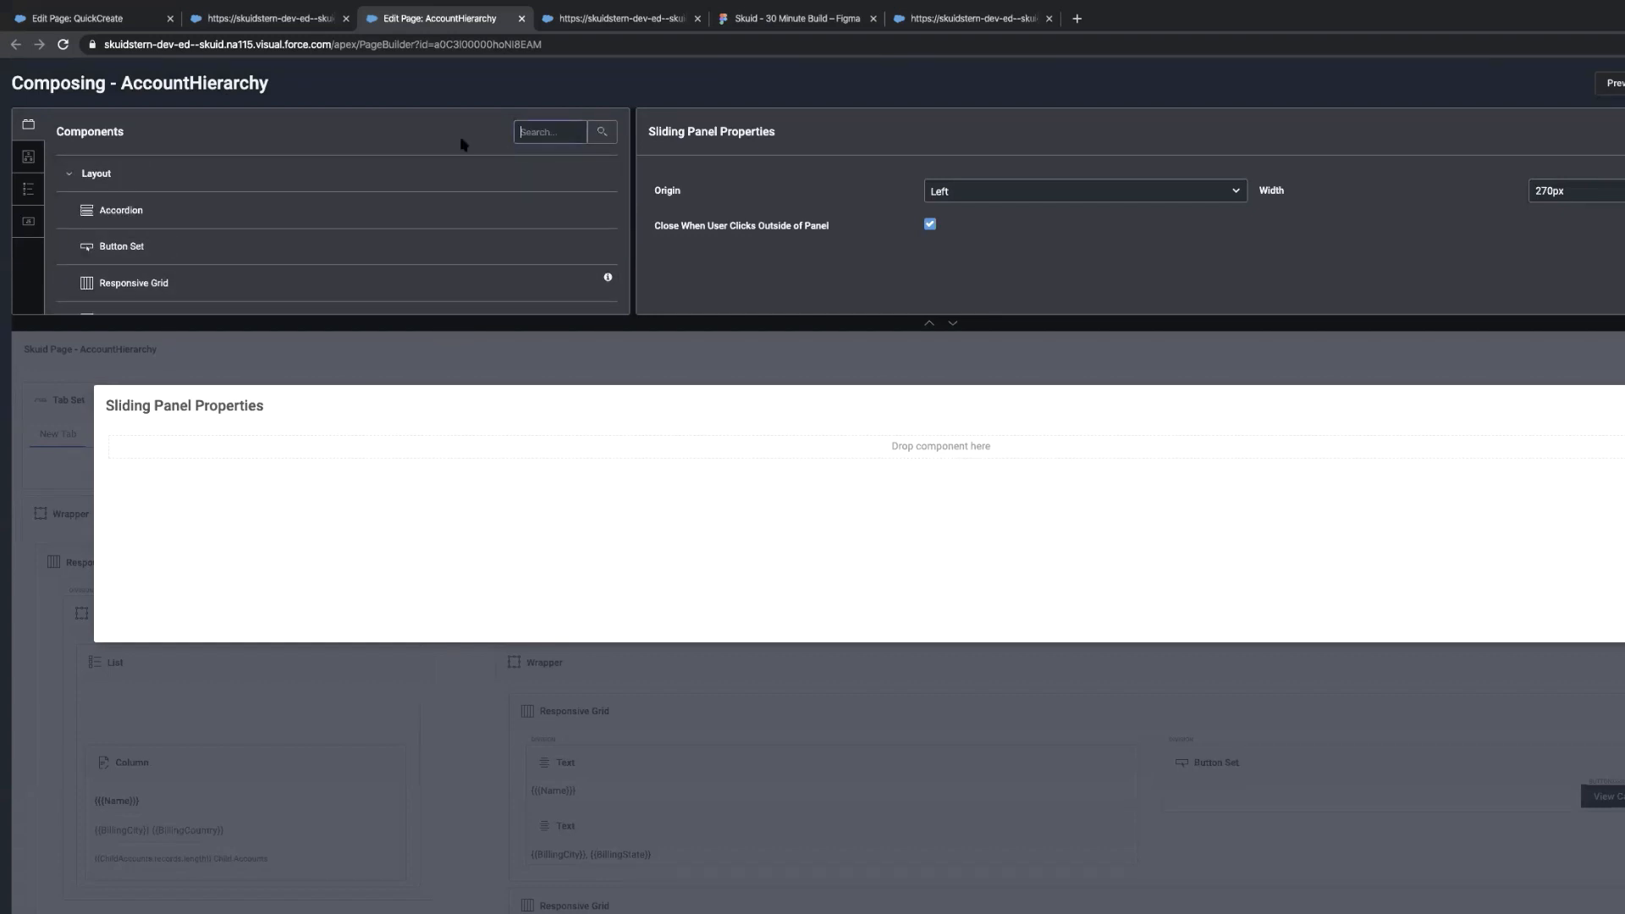
{"action": "left_click_drag", "start_coordinate": [120, 172], "coordinate": [282, 440]}
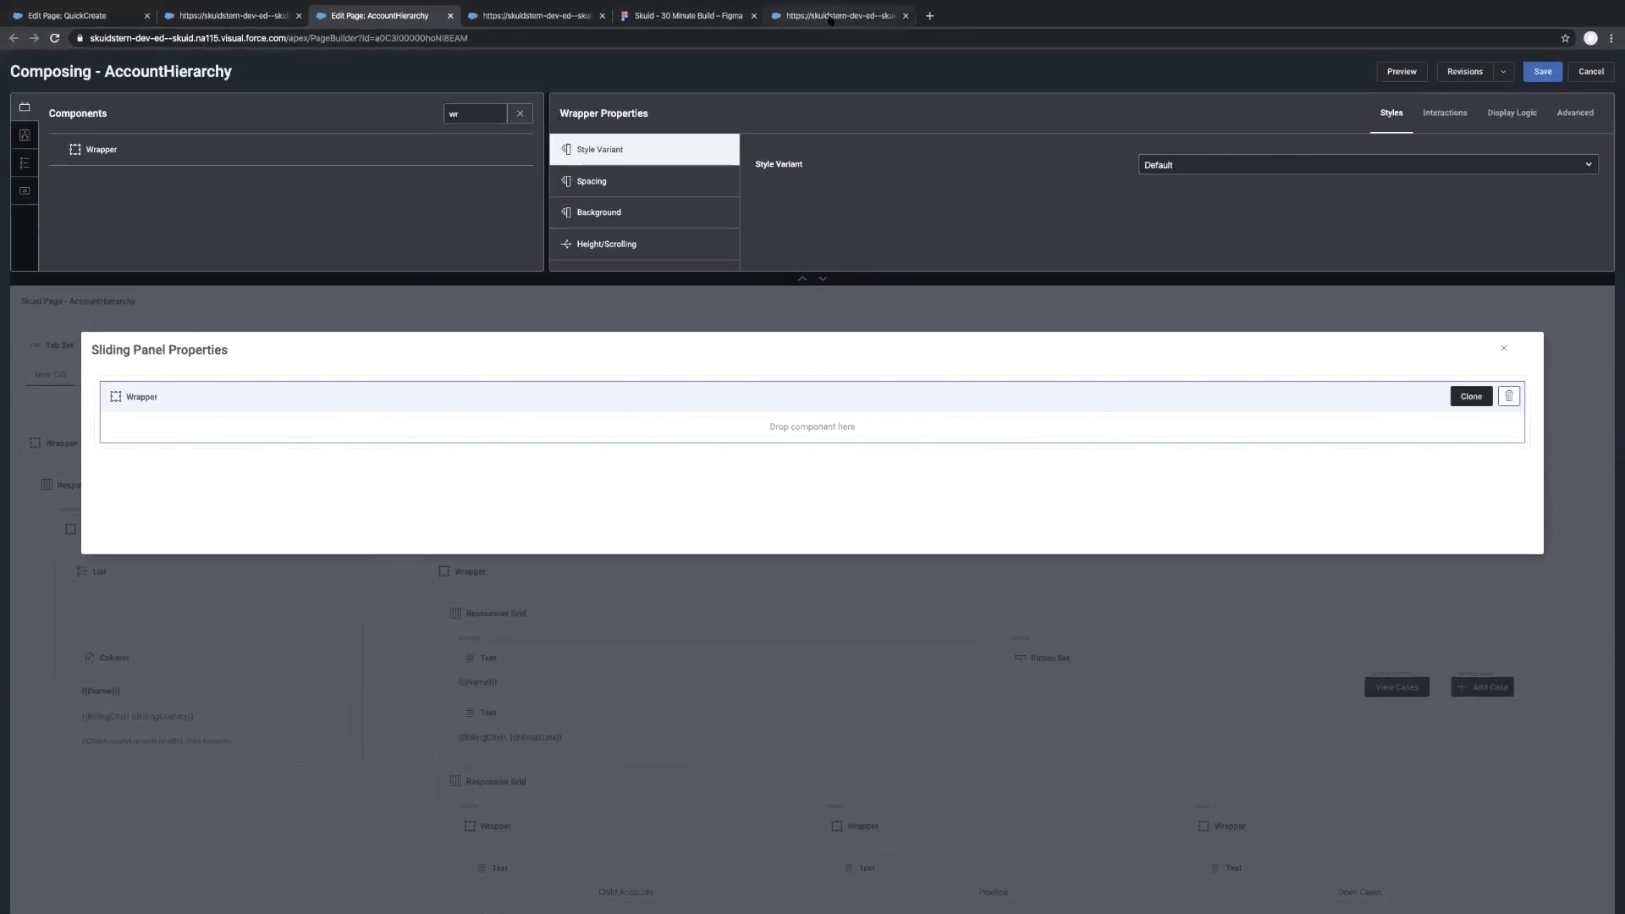
Review the layout of the View Cases sliding panel on the sample page
{"action": "left_click", "coordinate": [829, 17]}
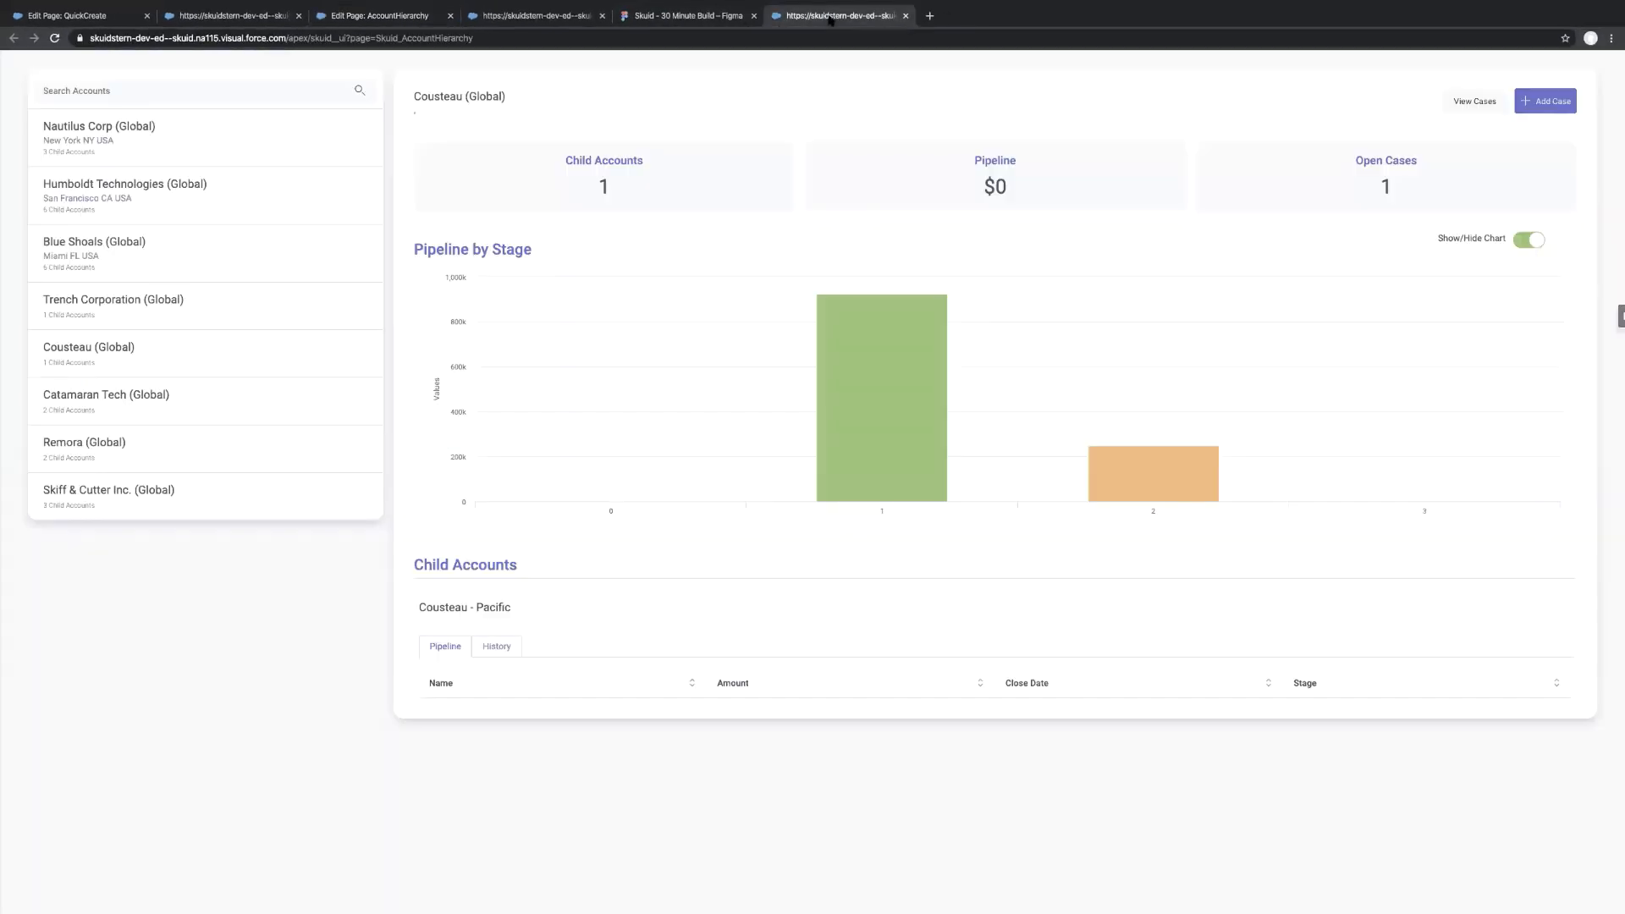
{"action": "left_click", "coordinate": [1474, 100]}
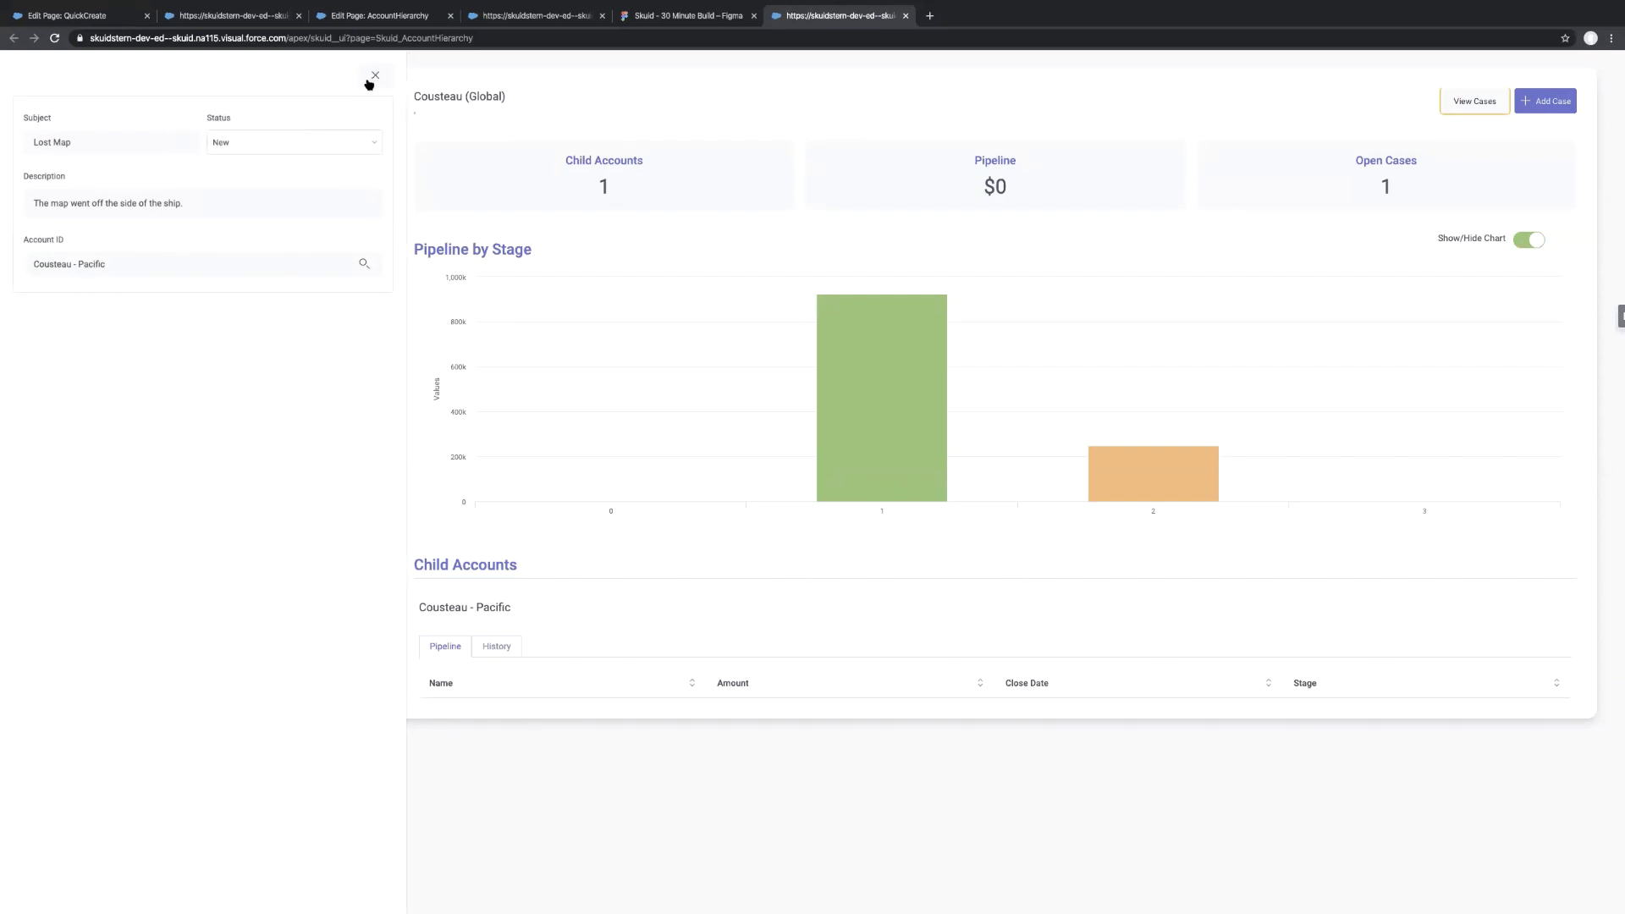
{"action": "left_click", "coordinate": [214, 209]}
Back in the AccountHierarchy editor, add a Button Set inside the sliding panel's wrapper and clone it
{"action": "left_click", "coordinate": [370, 20]}
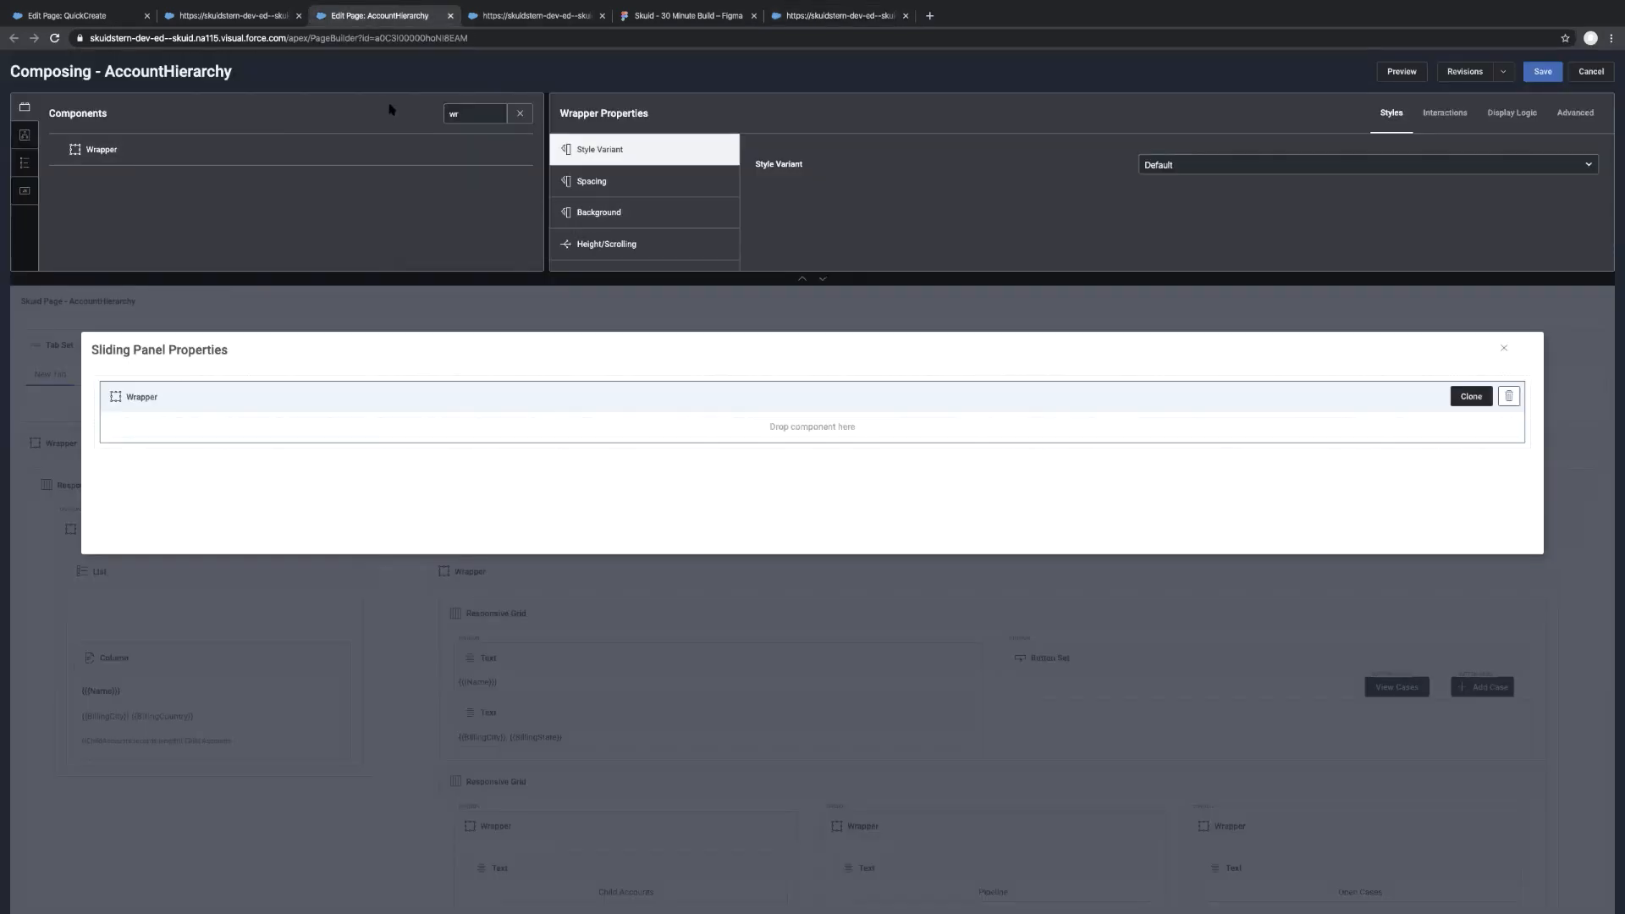
{"action": "left_click", "coordinate": [454, 113]}
{"action": "type", "text": "but"}
{"action": "left_click_drag", "start_coordinate": [127, 149], "coordinate": [900, 438]}
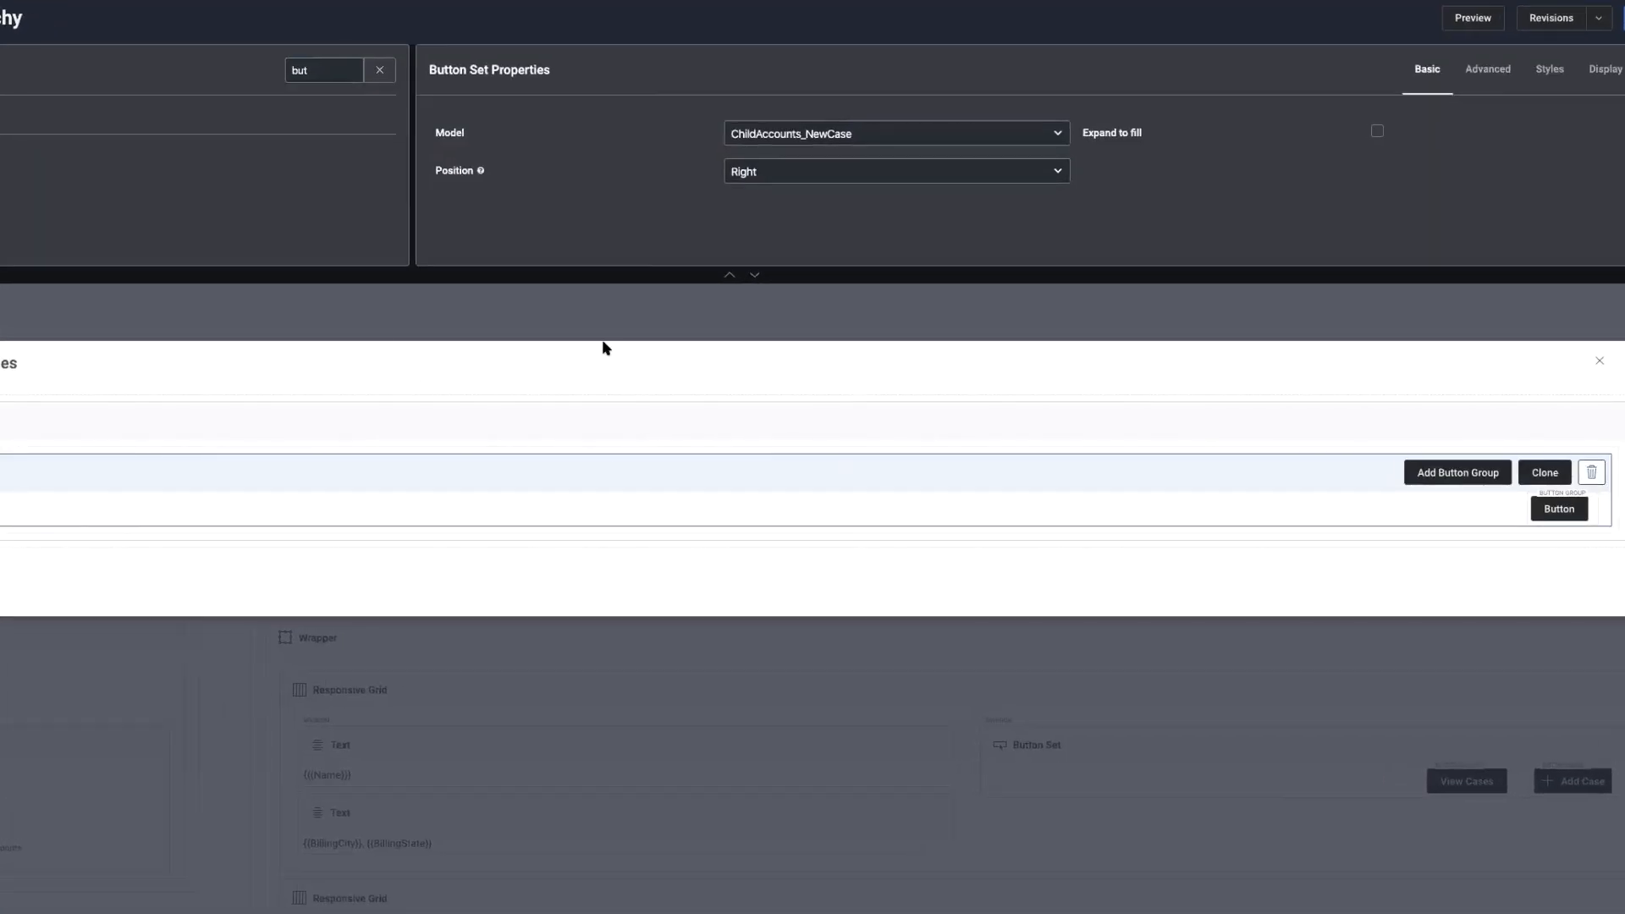
{"action": "left_click", "coordinate": [1545, 473]}
{"action": "left_click", "coordinate": [1430, 472]}
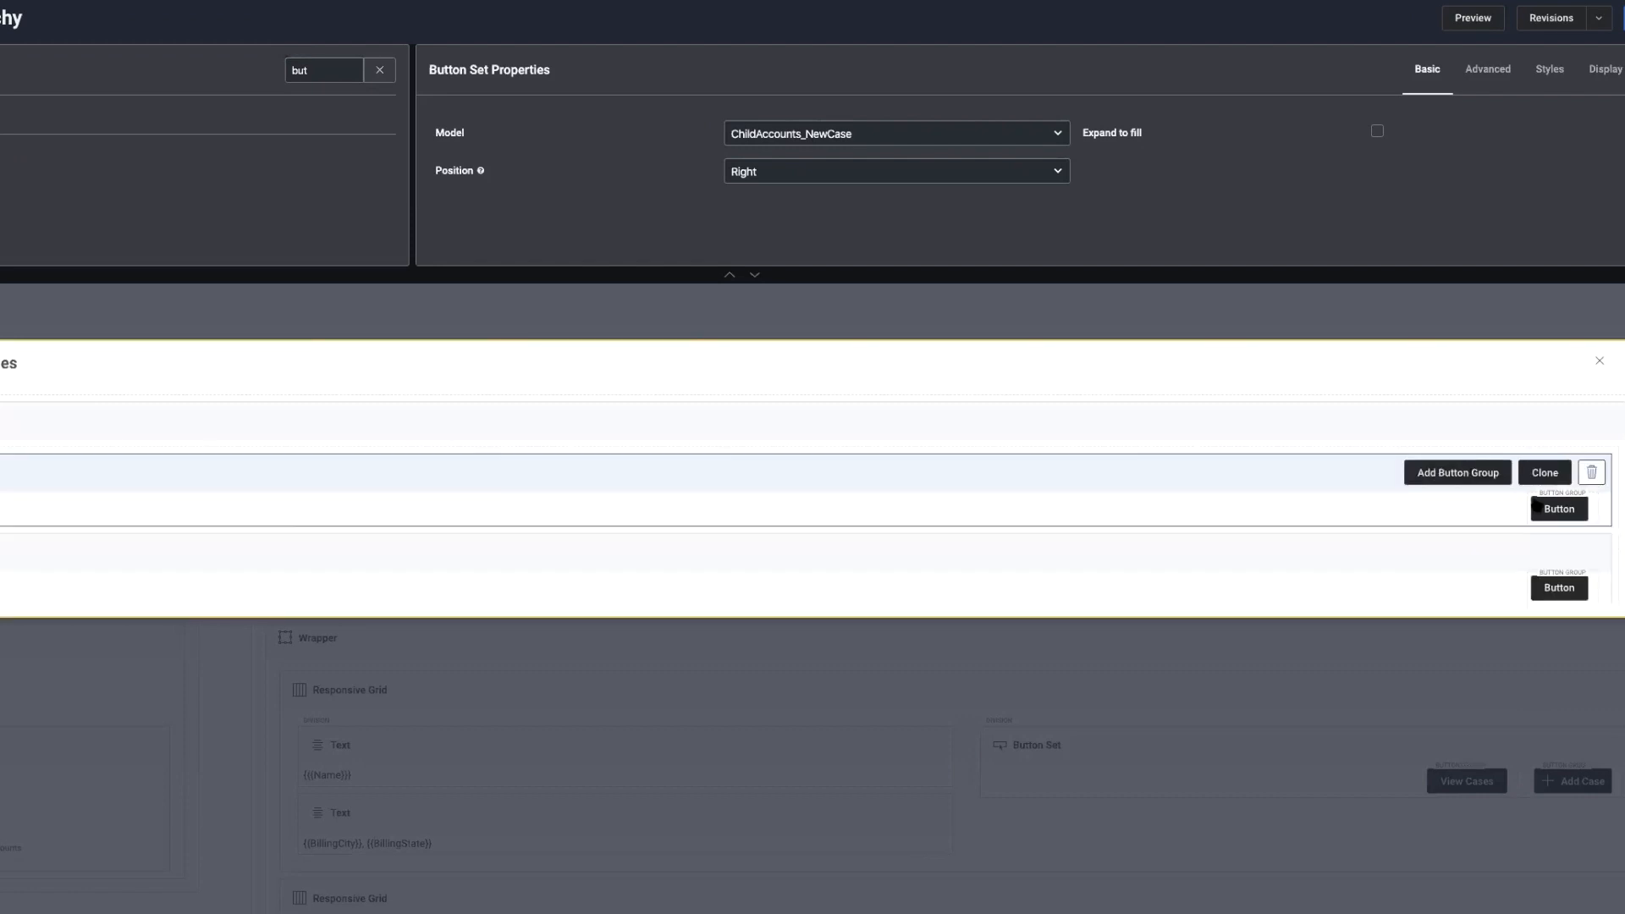
Clear the label of the button in the sliding panel's first button set and give it the sk-webicon-ink:close icon
{"action": "left_click", "coordinate": [1557, 510]}
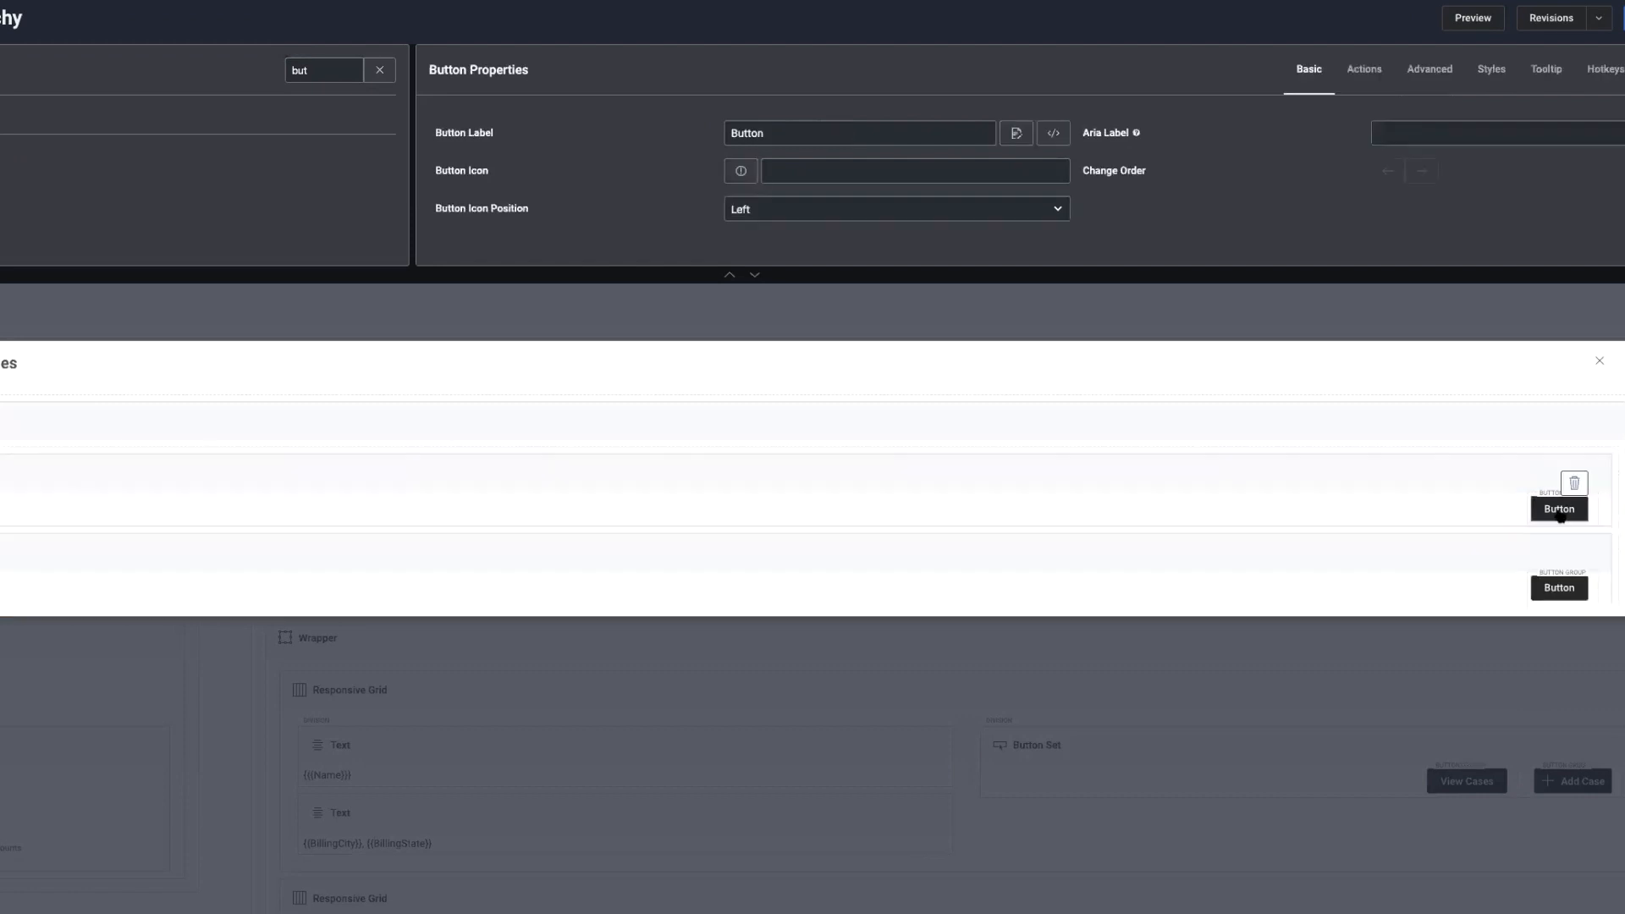
{"action": "double_click", "coordinate": [772, 132]}
{"action": "key", "text": "BackSpace"}
{"action": "left_click", "coordinate": [741, 170]}
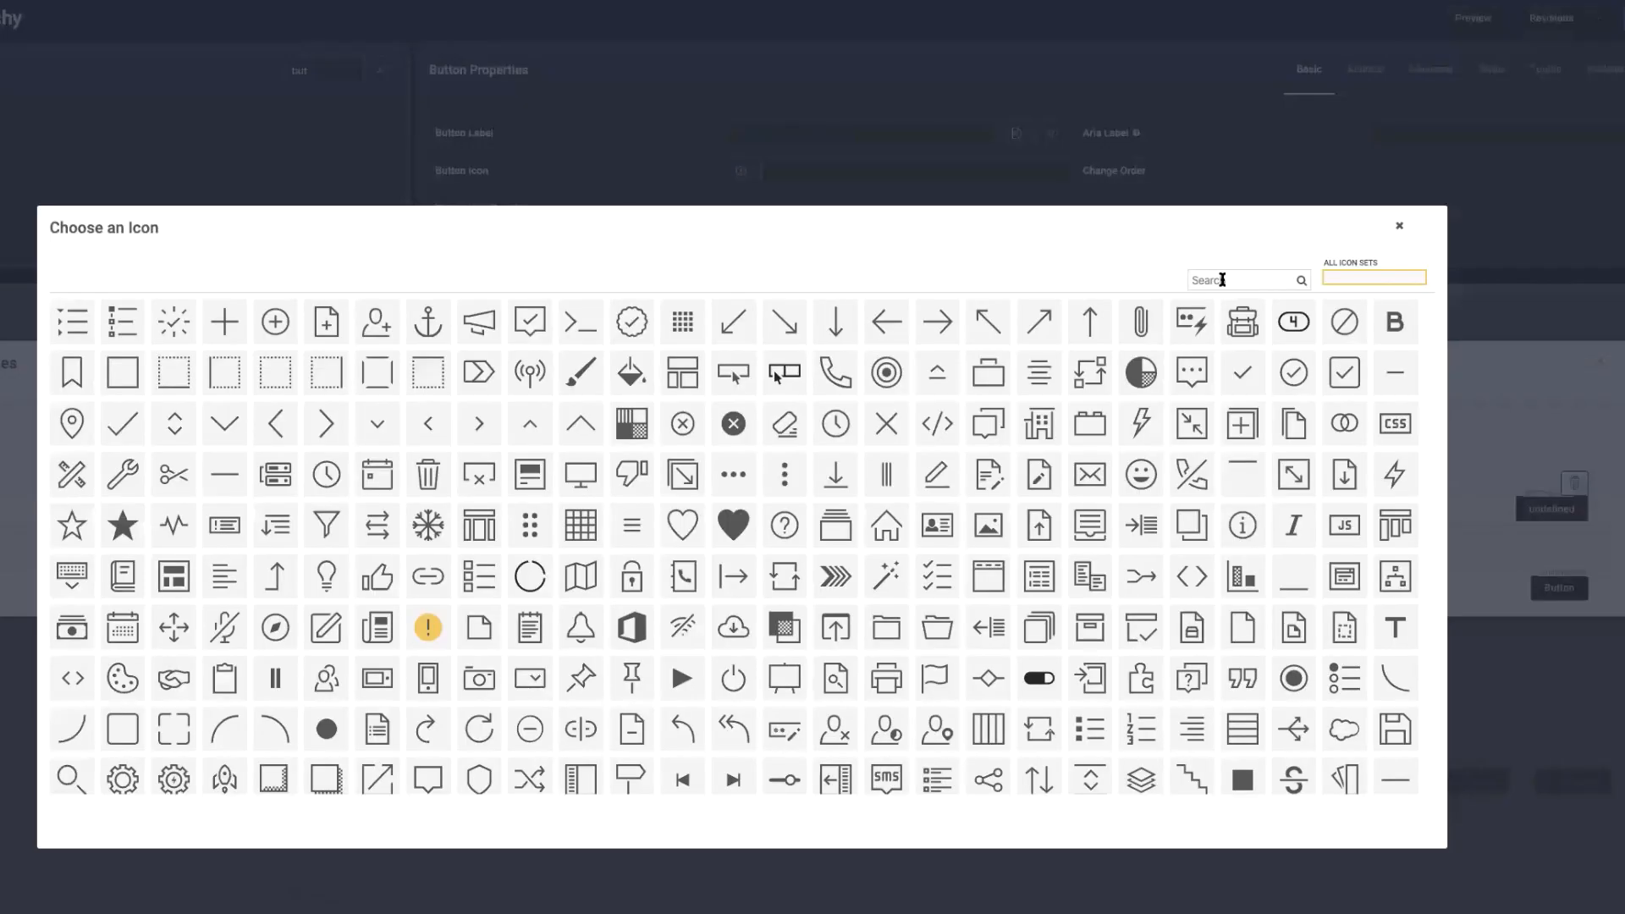
{"action": "type", "text": "d"}
{"action": "type", "text": "los"}
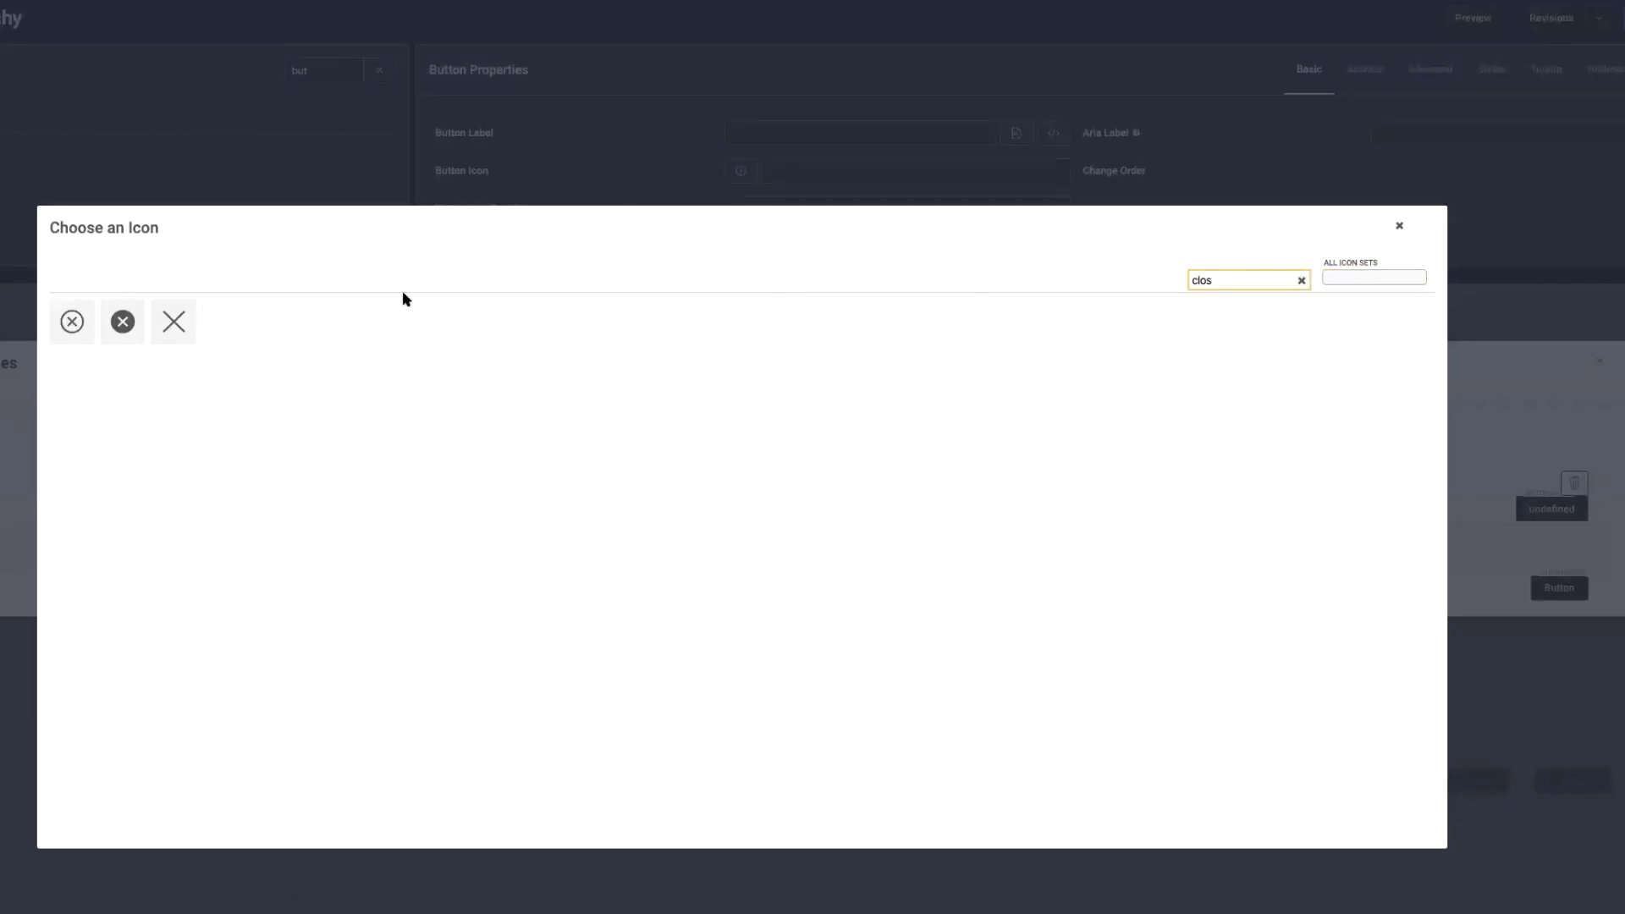
{"action": "left_click", "coordinate": [168, 326]}
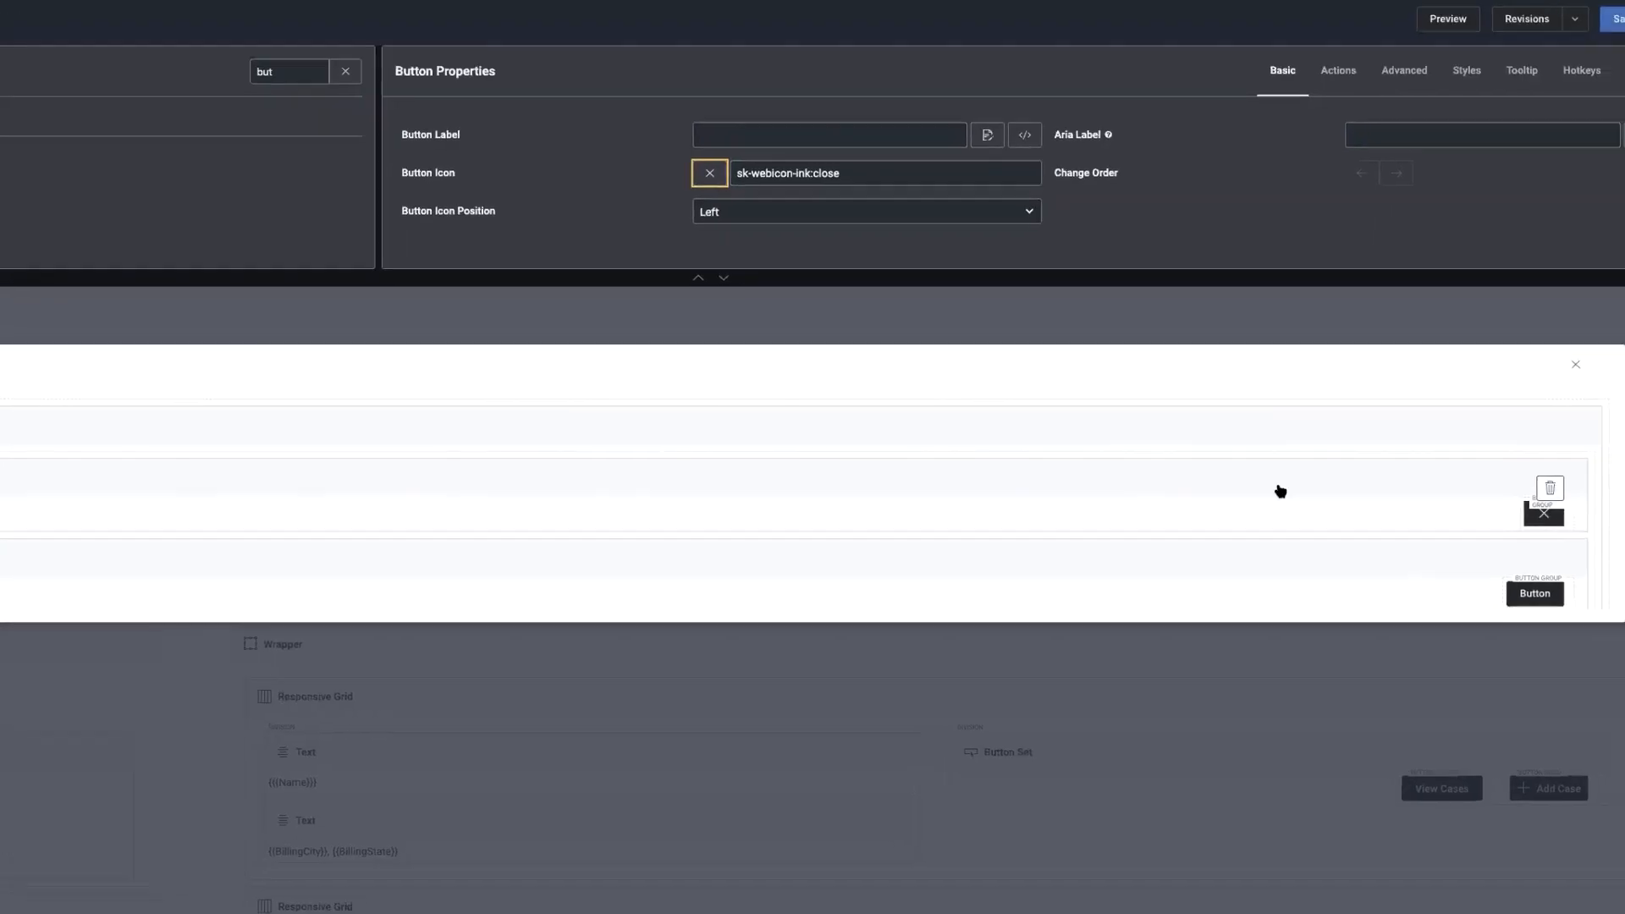
Set the top margin of the button set holding the close-icon button to Reduced
{"action": "left_click", "coordinate": [1337, 487]}
{"action": "left_click", "coordinate": [1414, 89]}
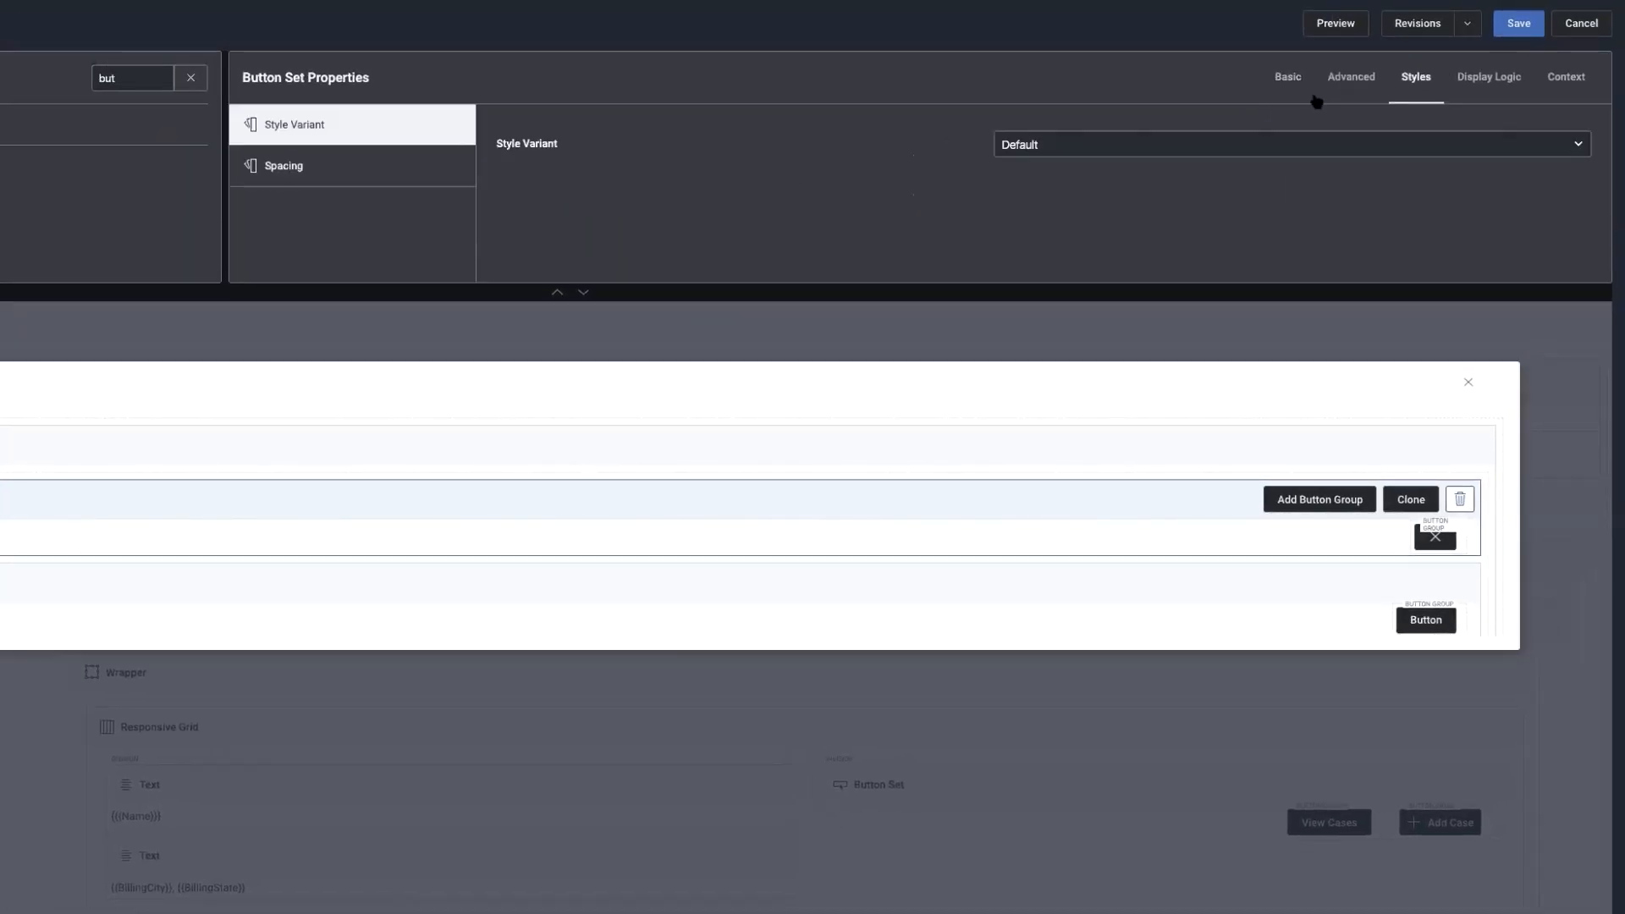
{"action": "left_click", "coordinate": [368, 172]}
{"action": "left_click", "coordinate": [1098, 151]}
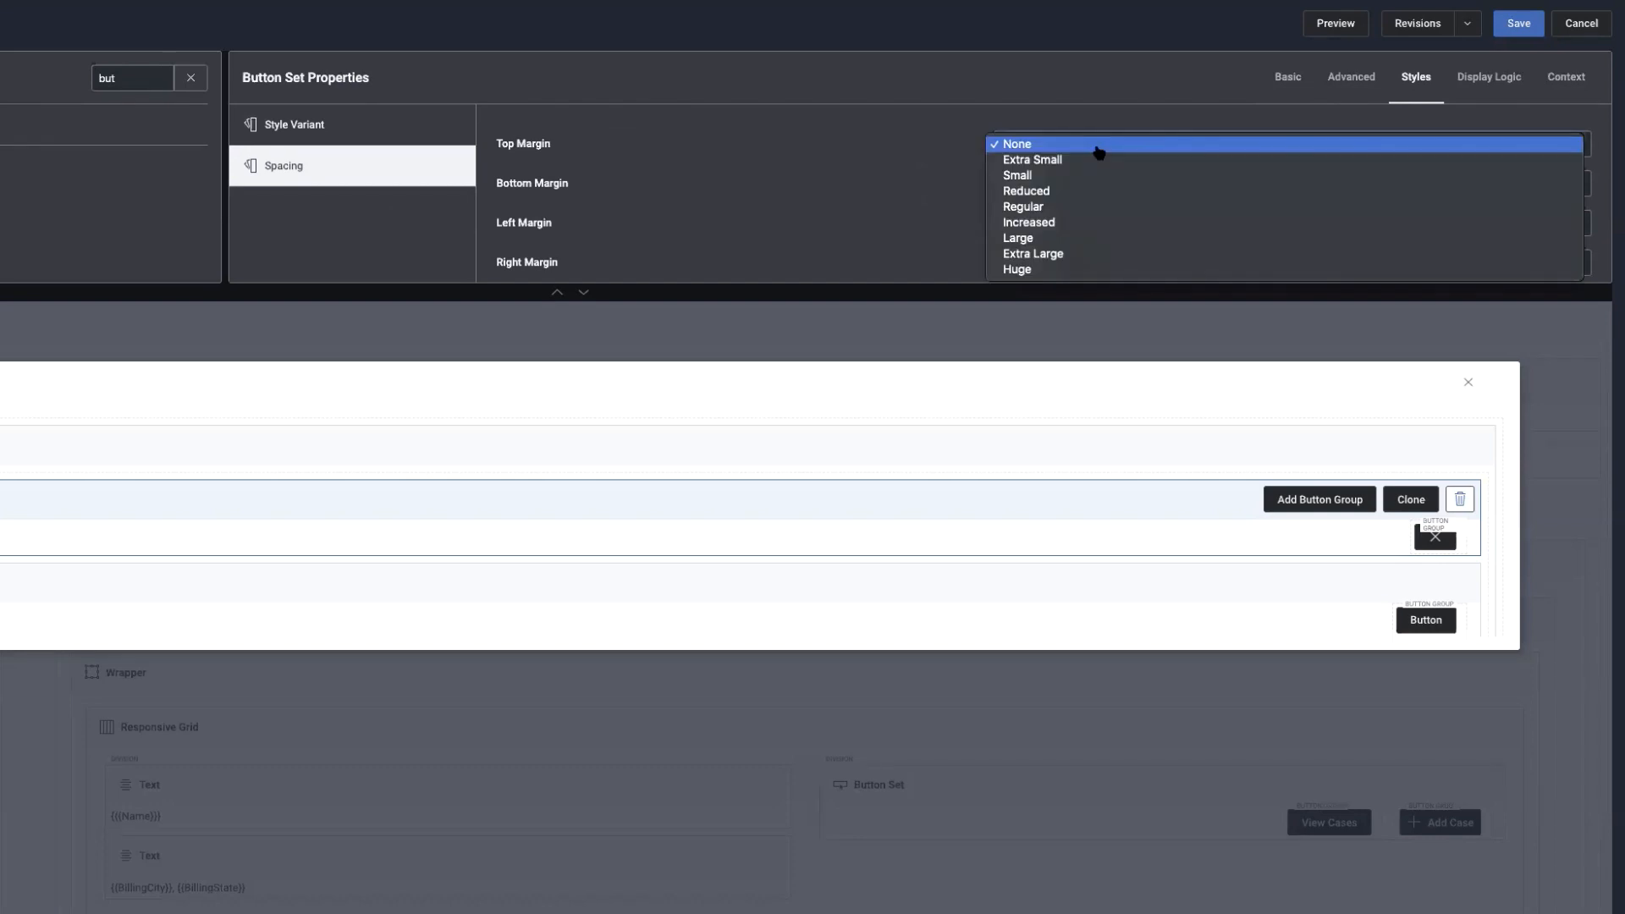
{"action": "left_click", "coordinate": [1087, 193]}
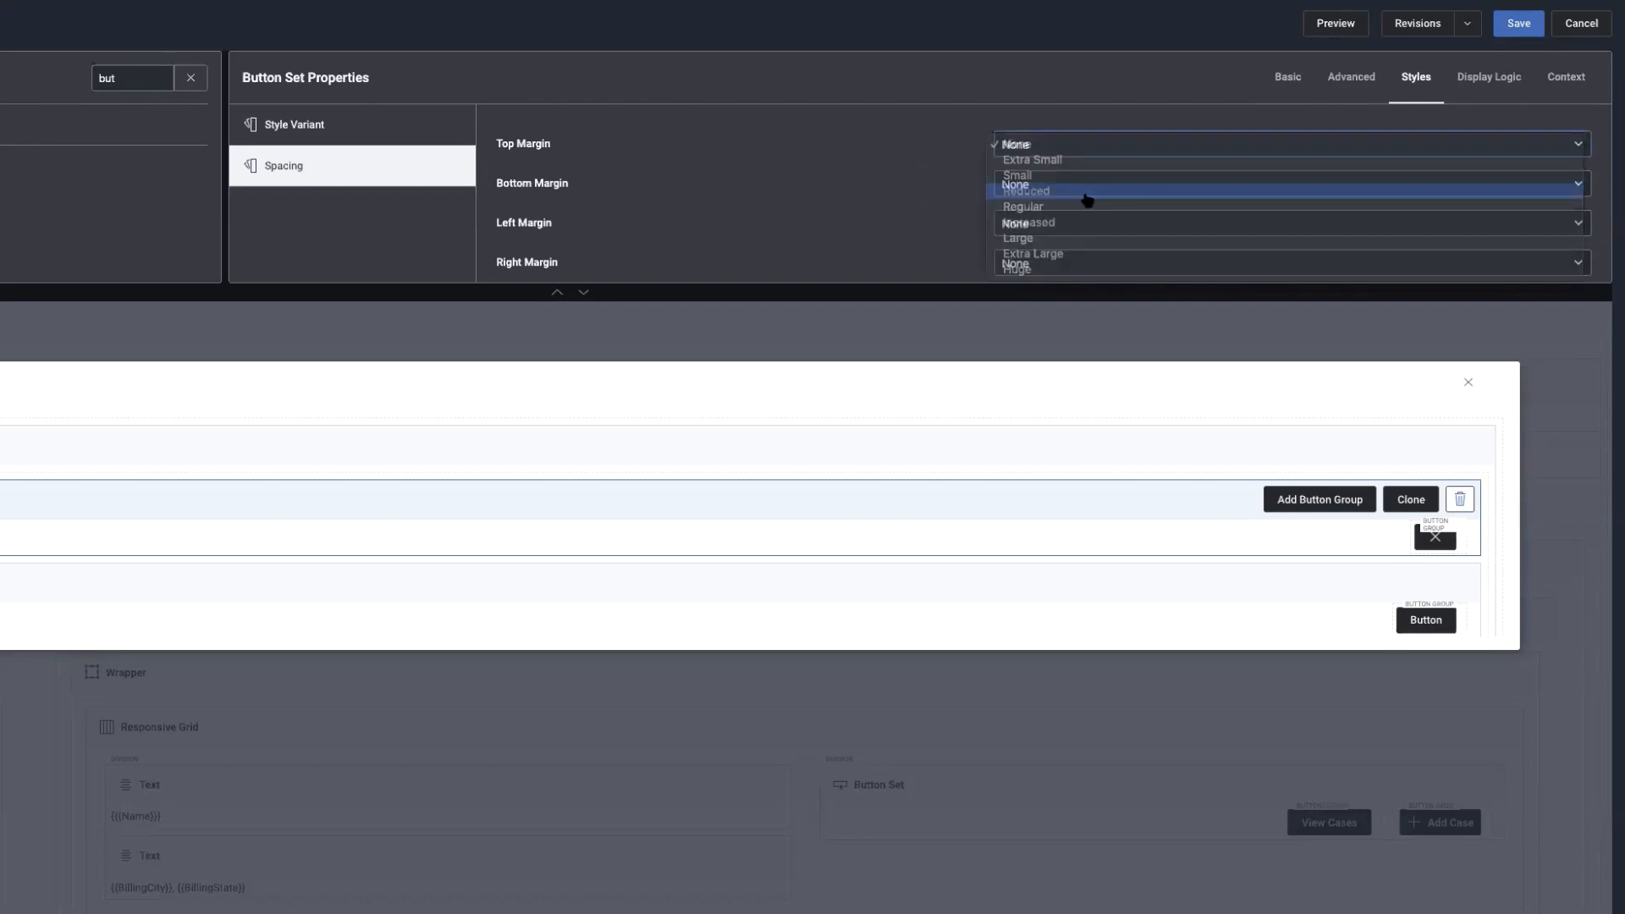
Set the top and bottom margins of the second button set in the sliding panel to Reduced
{"action": "left_click", "coordinate": [1097, 606]}
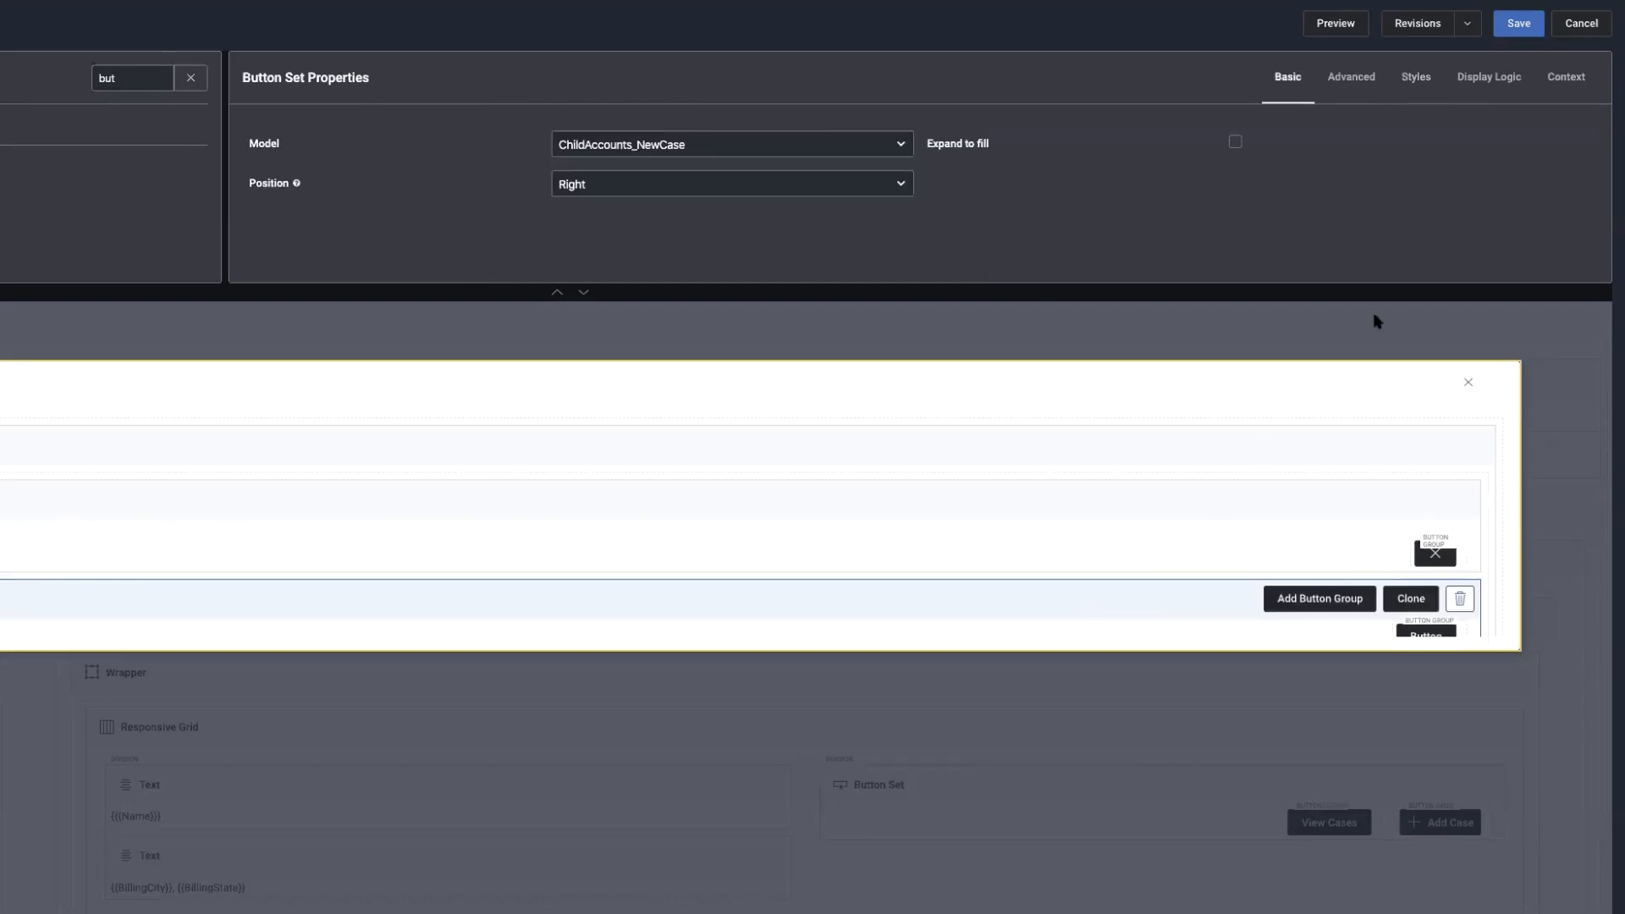
{"action": "left_click", "coordinate": [1418, 77]}
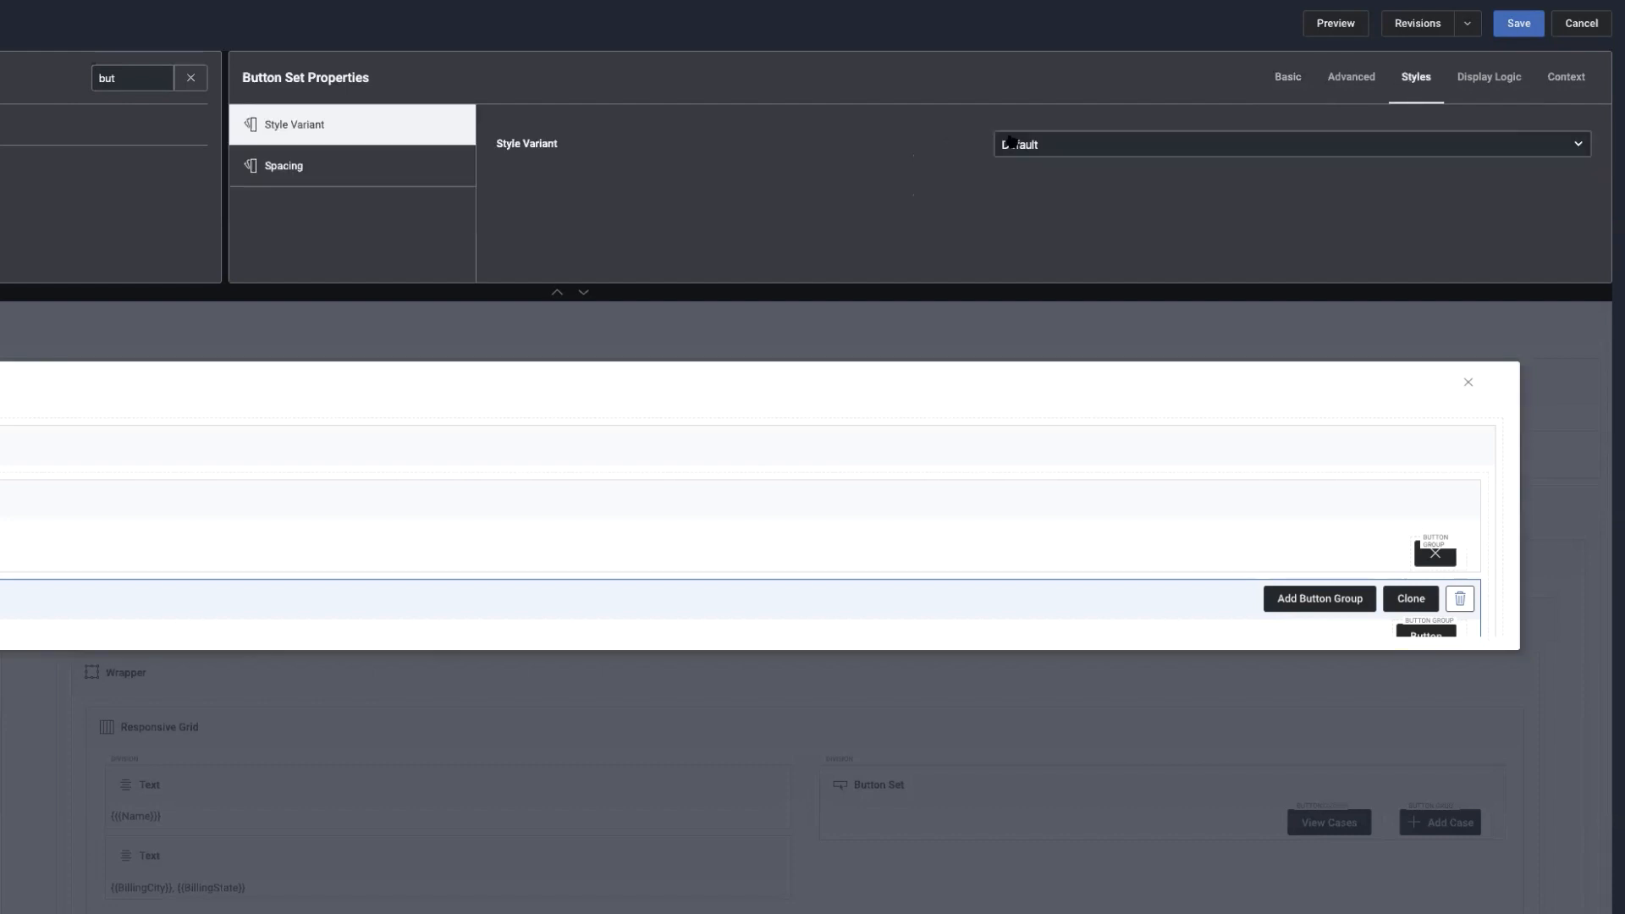
{"action": "left_click", "coordinate": [345, 174]}
{"action": "left_click", "coordinate": [1142, 149]}
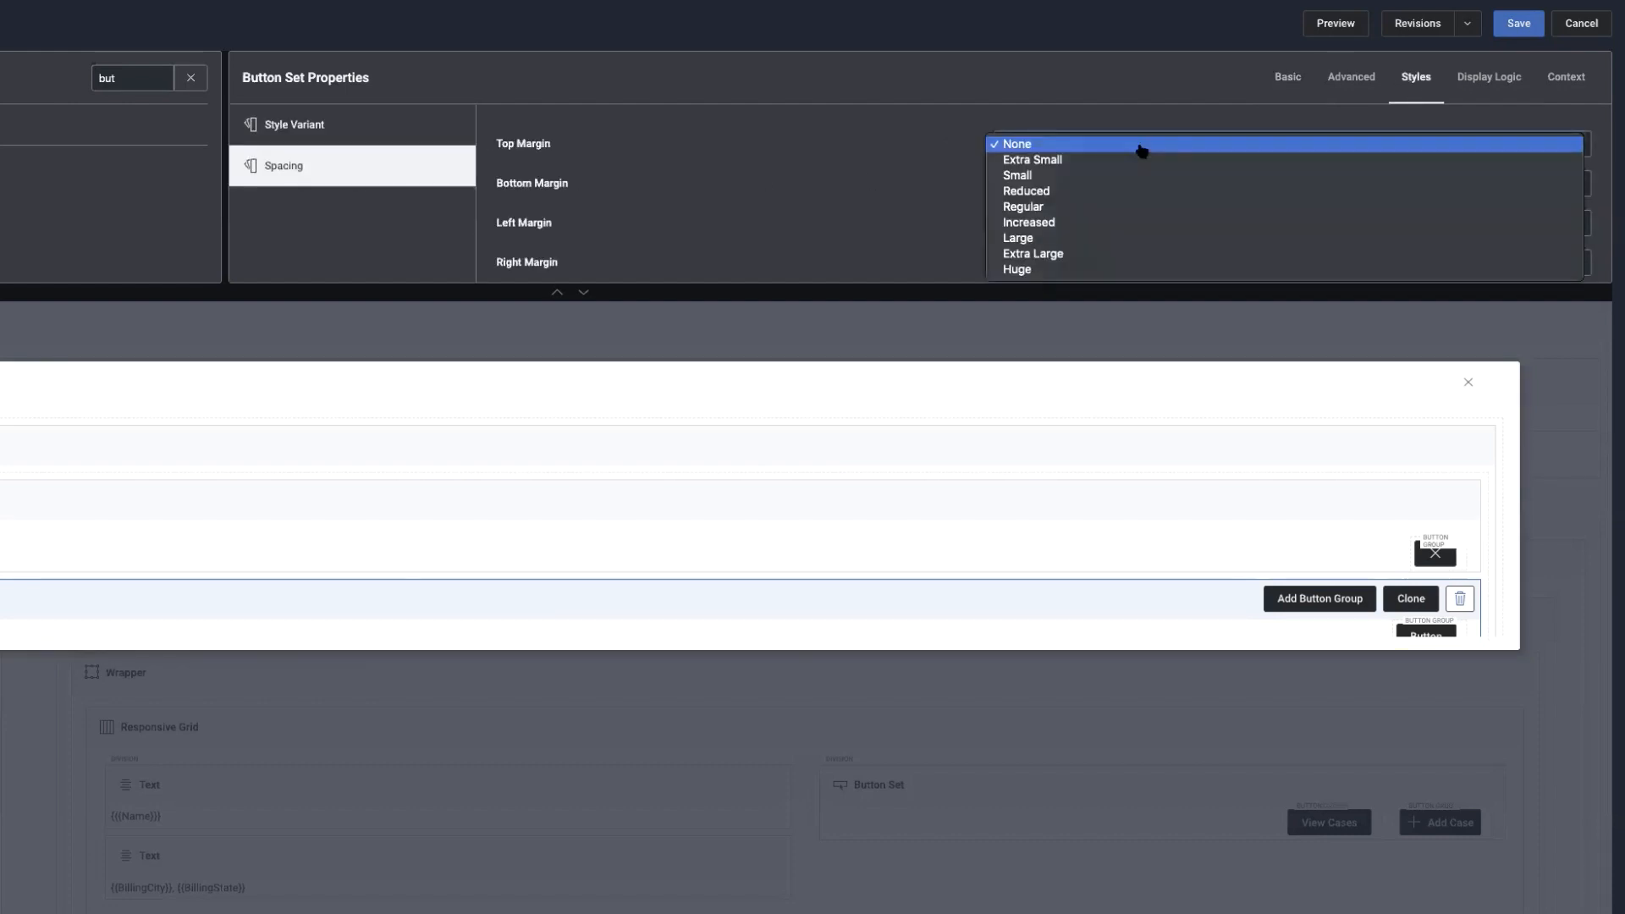
{"action": "left_click", "coordinate": [1102, 190]}
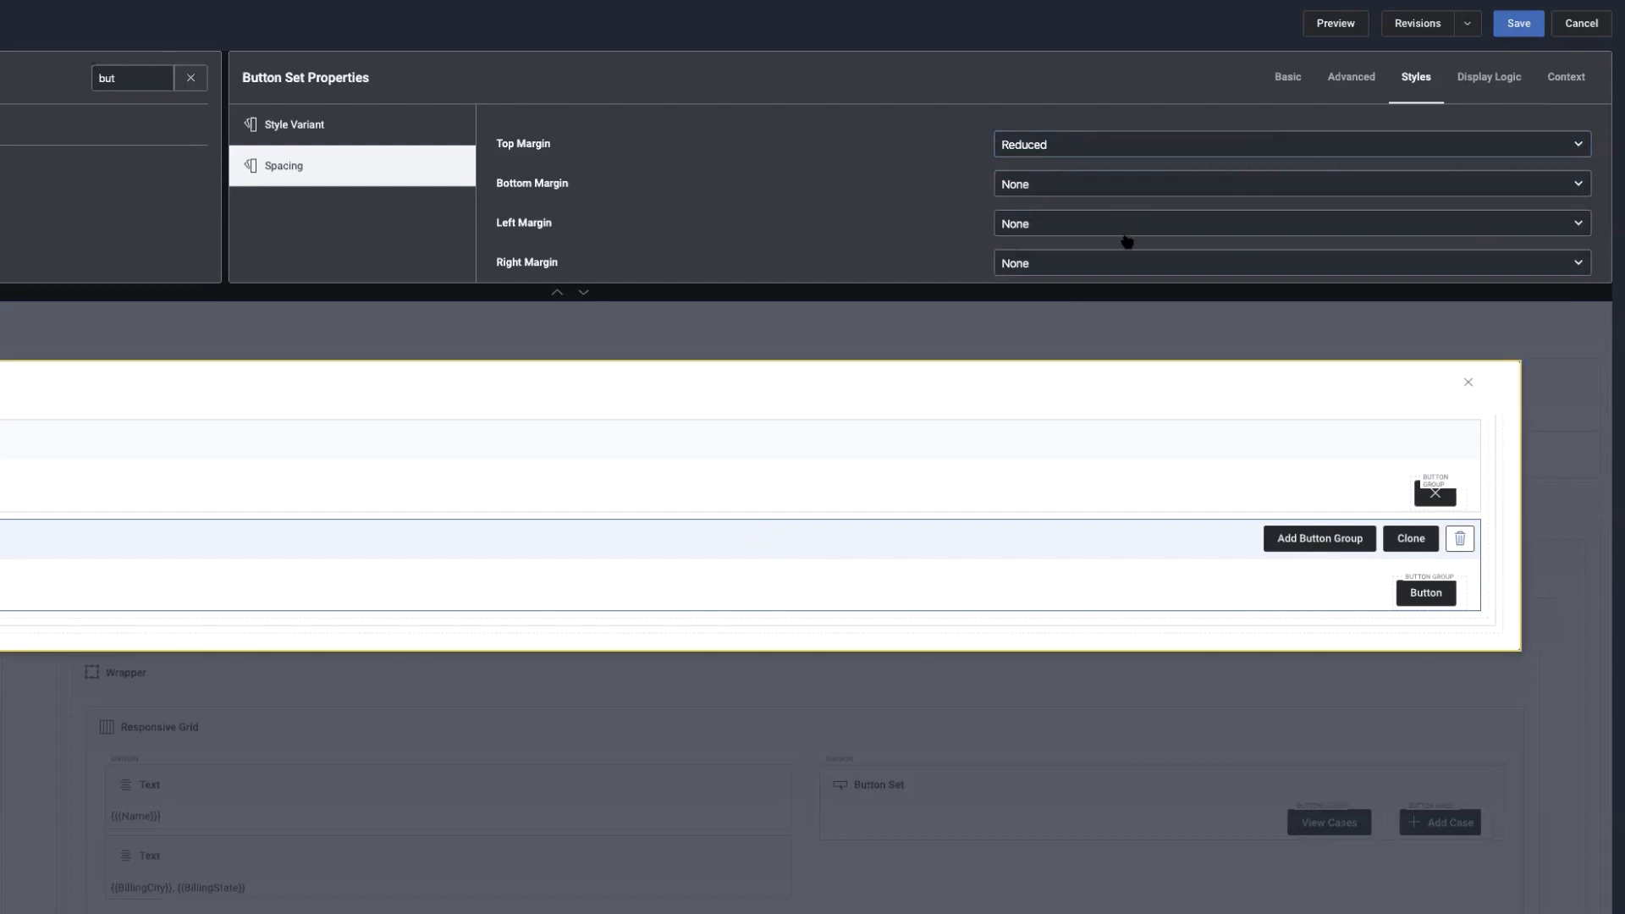
{"action": "left_click", "coordinate": [1077, 192]}
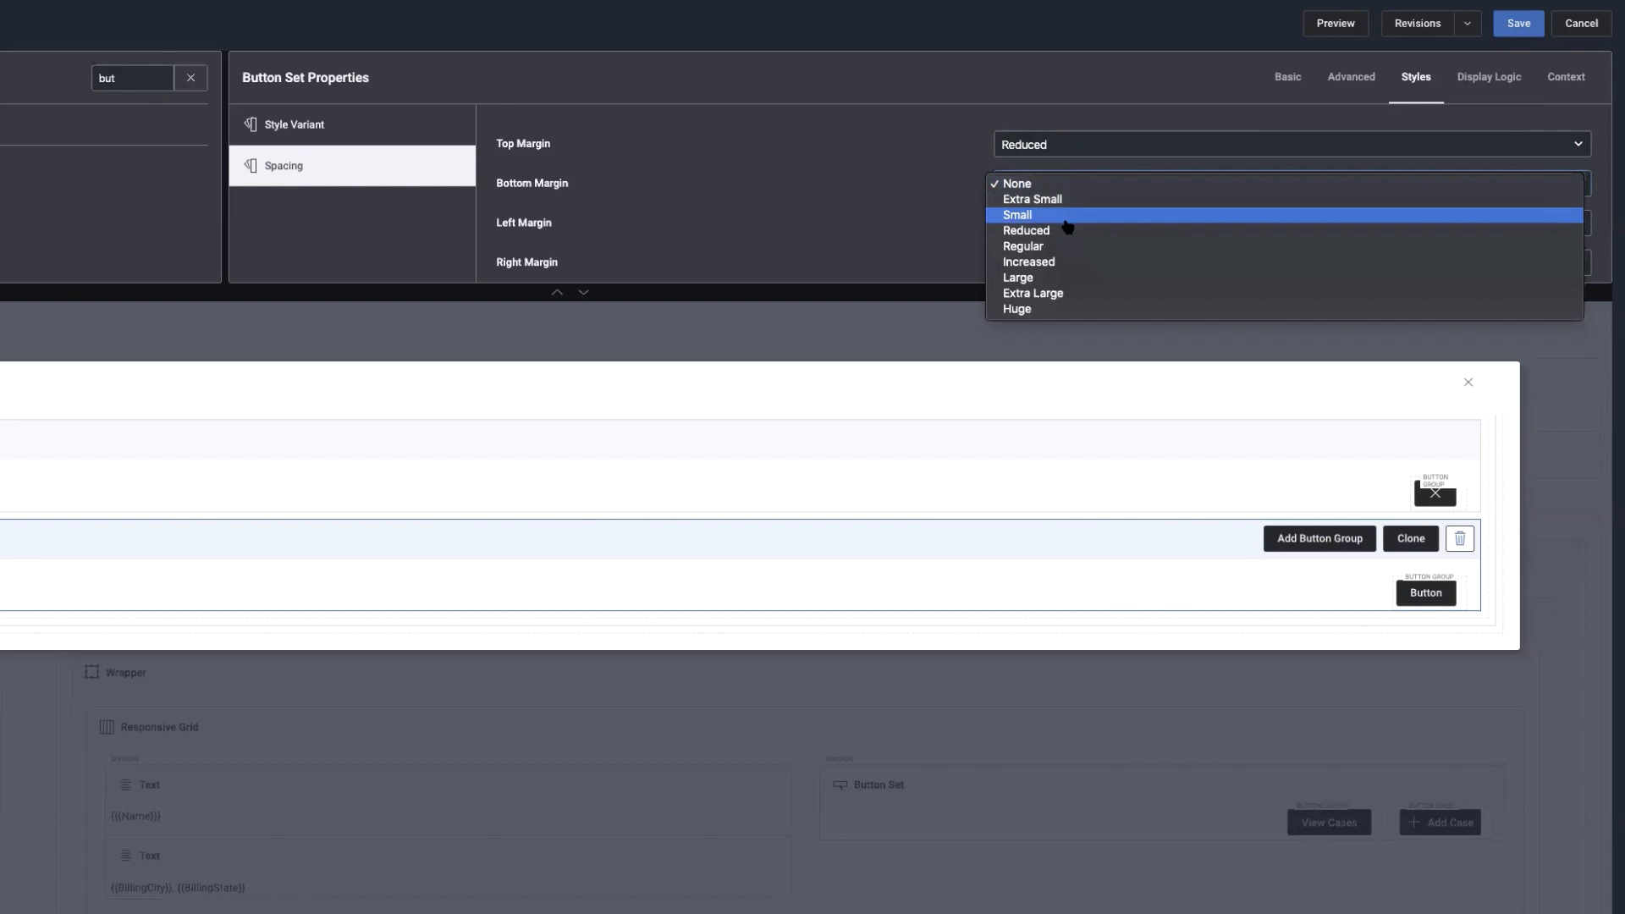
{"action": "left_click", "coordinate": [1064, 231]}
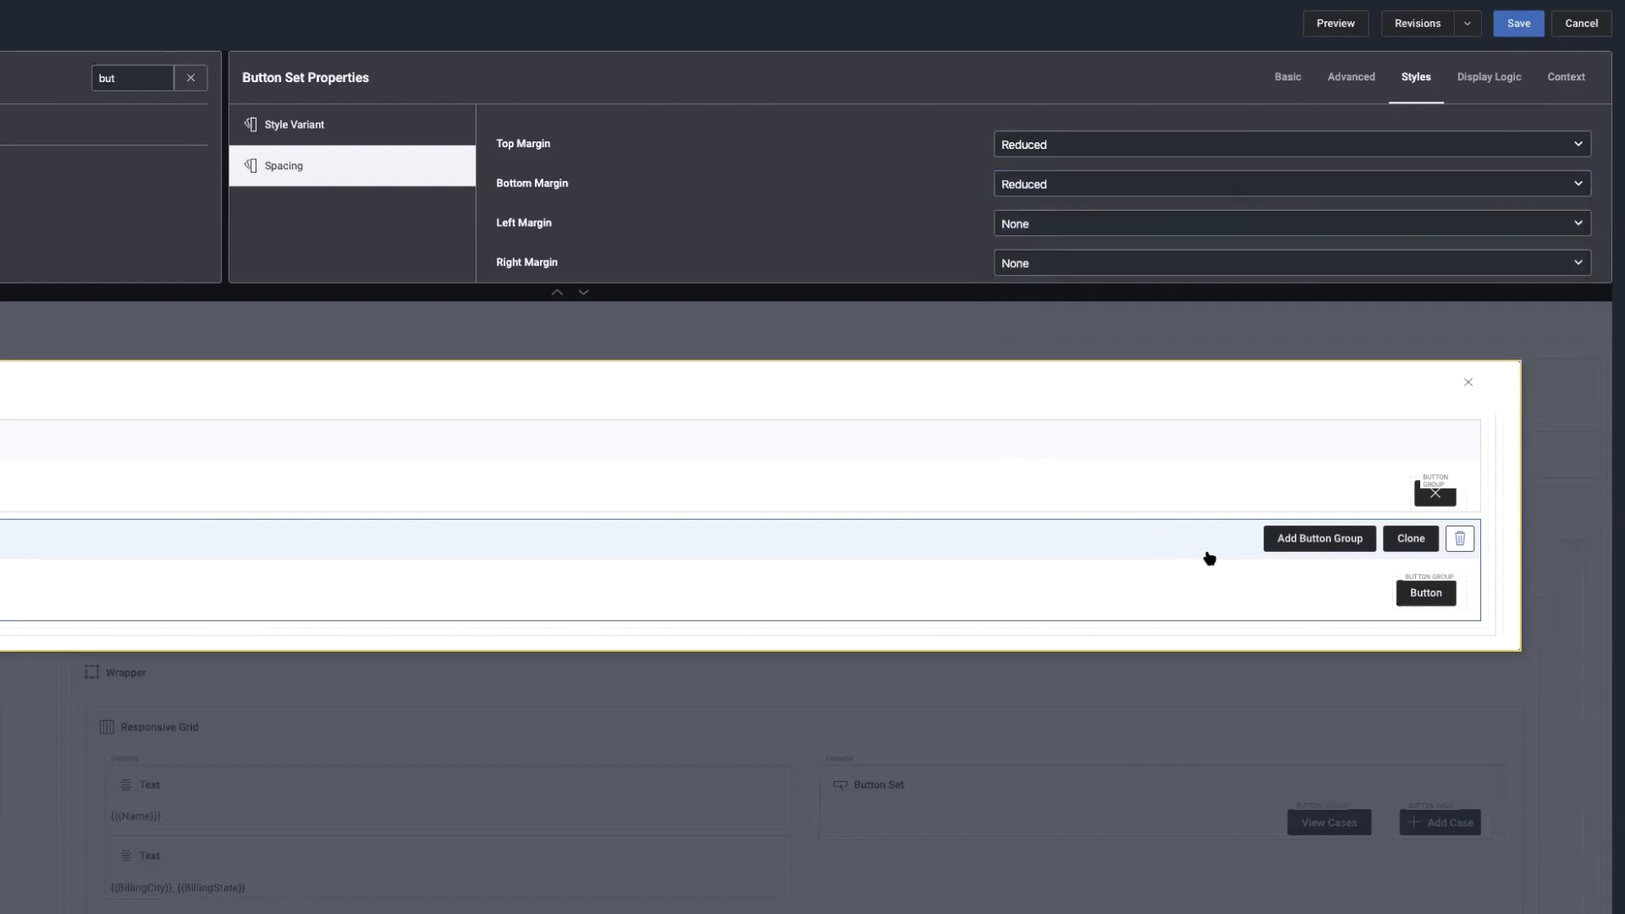
Give the close-icon button a Close Sliding Panel action
{"action": "left_click", "coordinate": [1427, 498]}
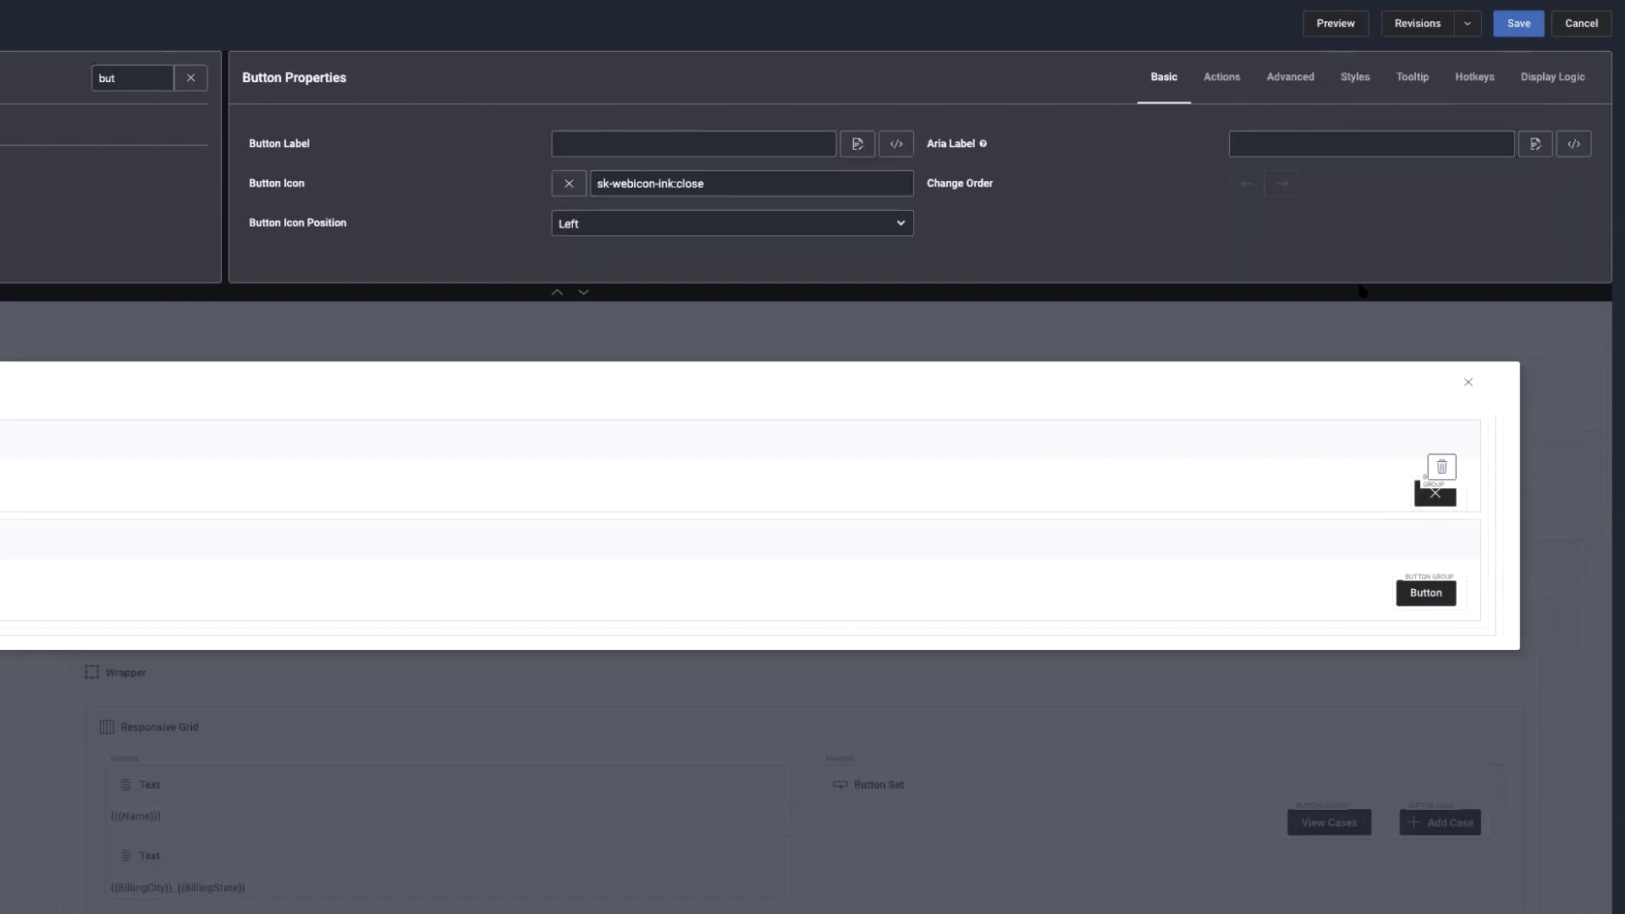
{"action": "left_click", "coordinate": [1215, 83]}
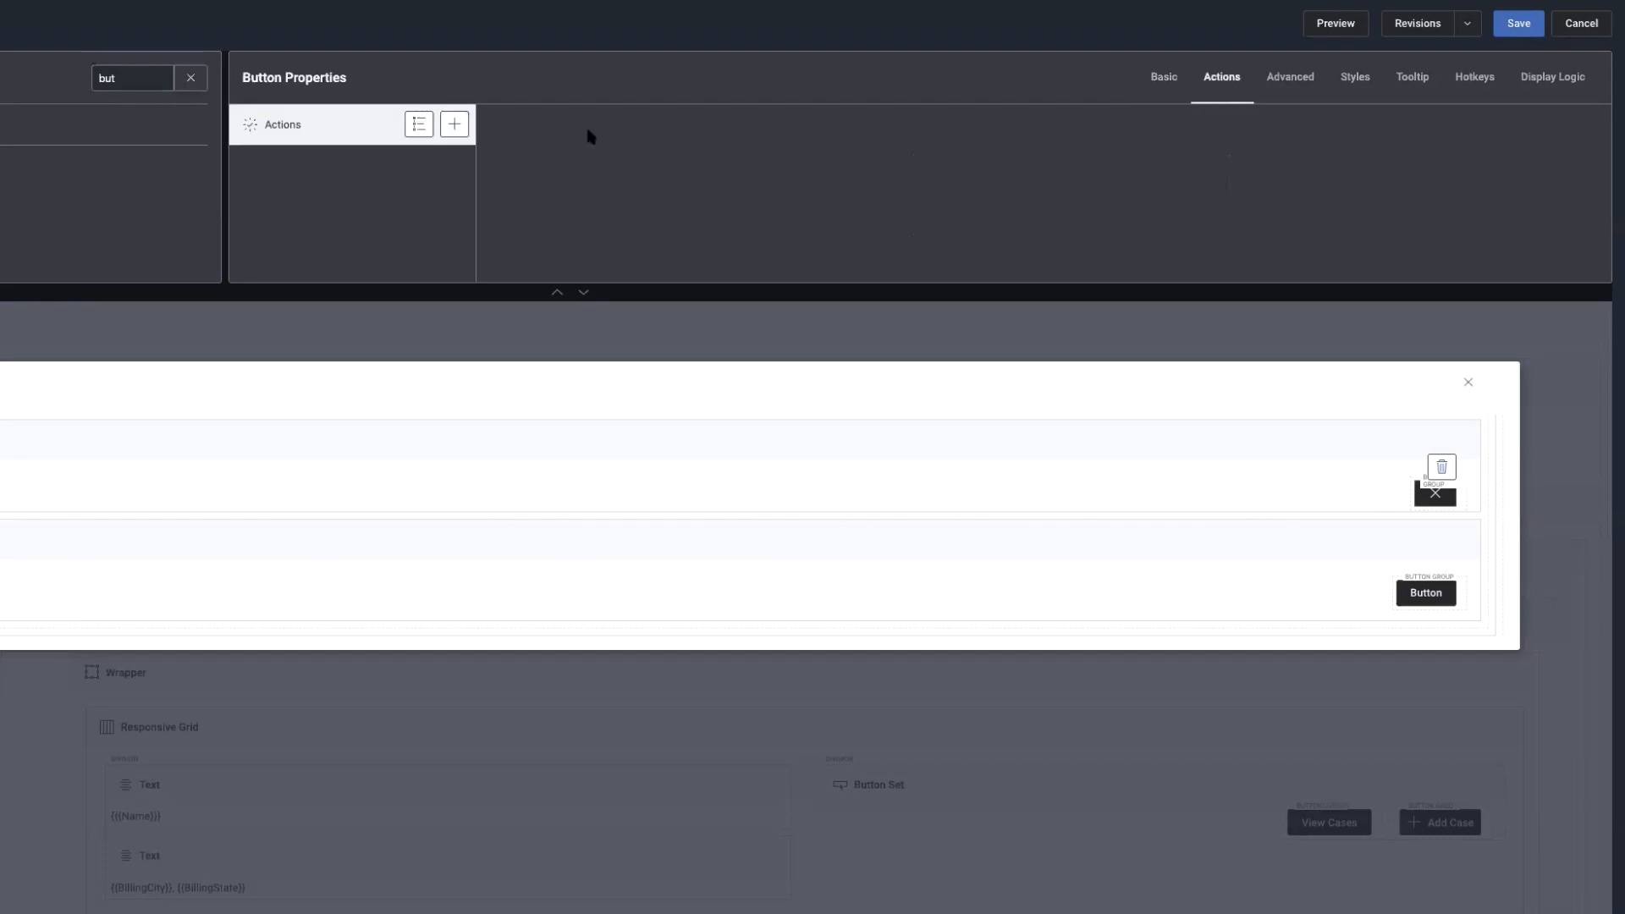
{"action": "left_click", "coordinate": [455, 125]}
{"action": "left_click", "coordinate": [343, 165]}
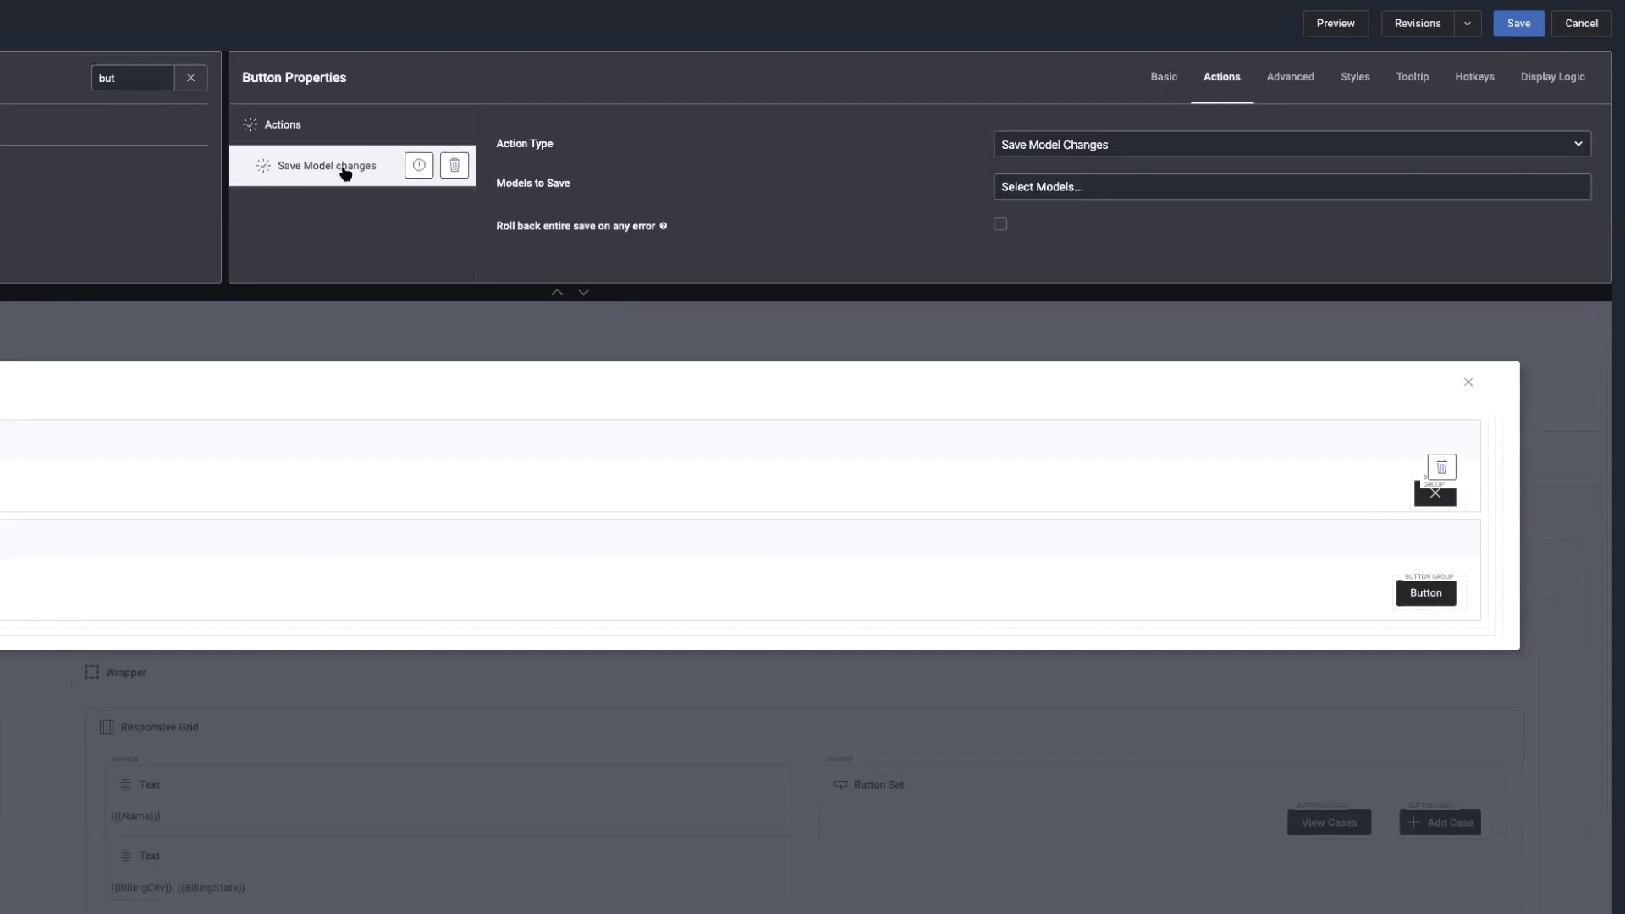
{"action": "left_click", "coordinate": [1074, 149]}
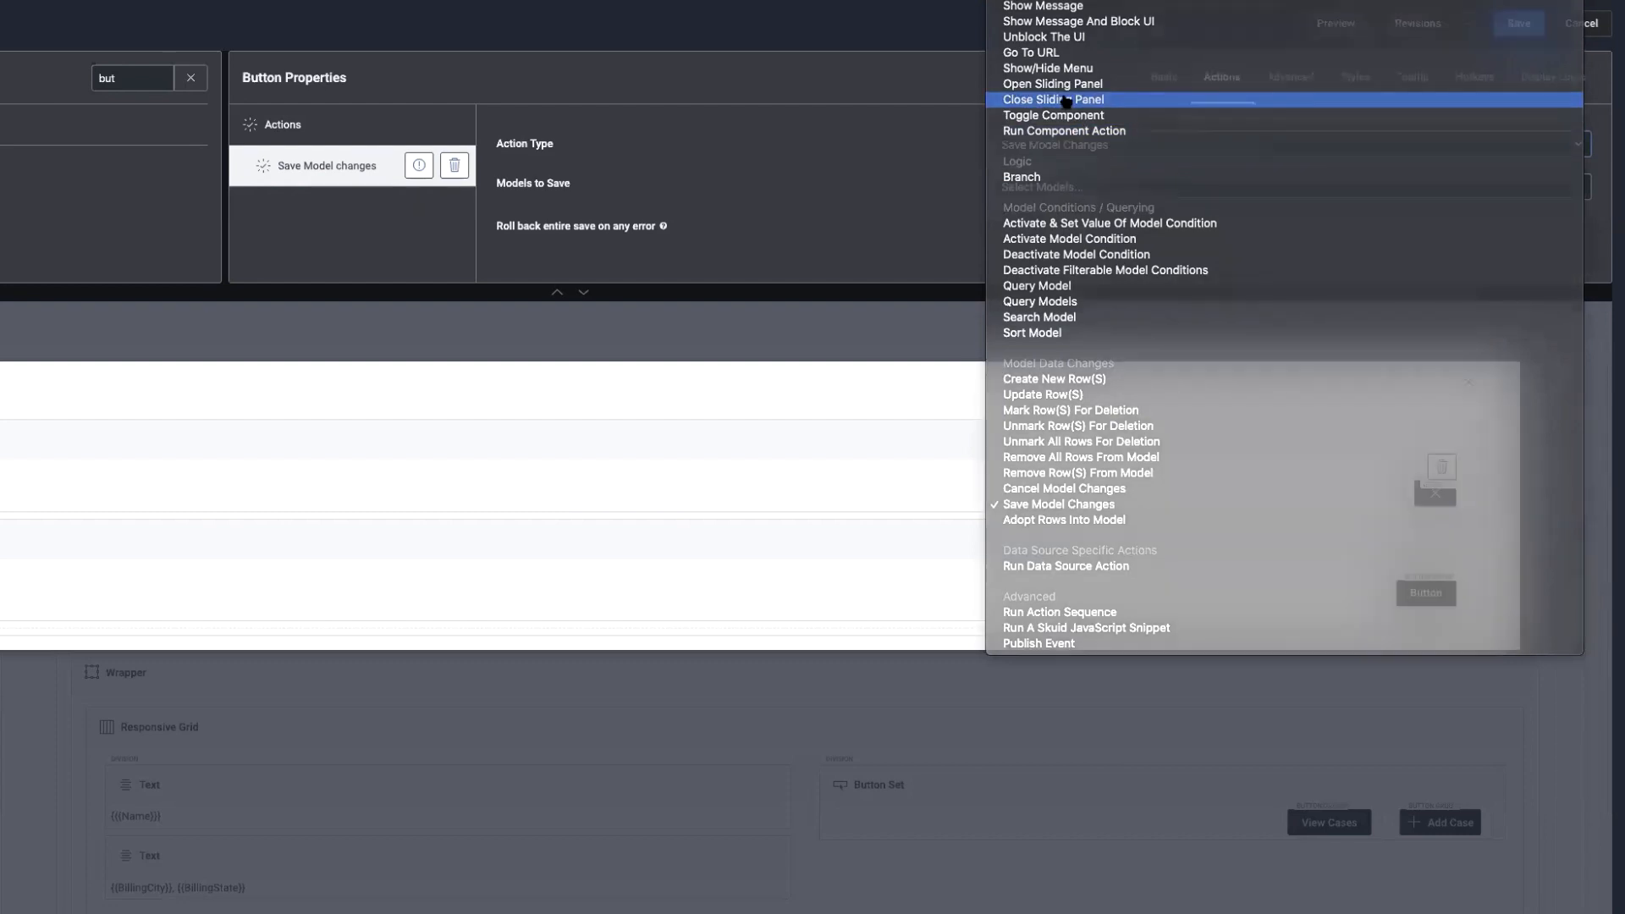
{"action": "left_click", "coordinate": [1065, 100]}
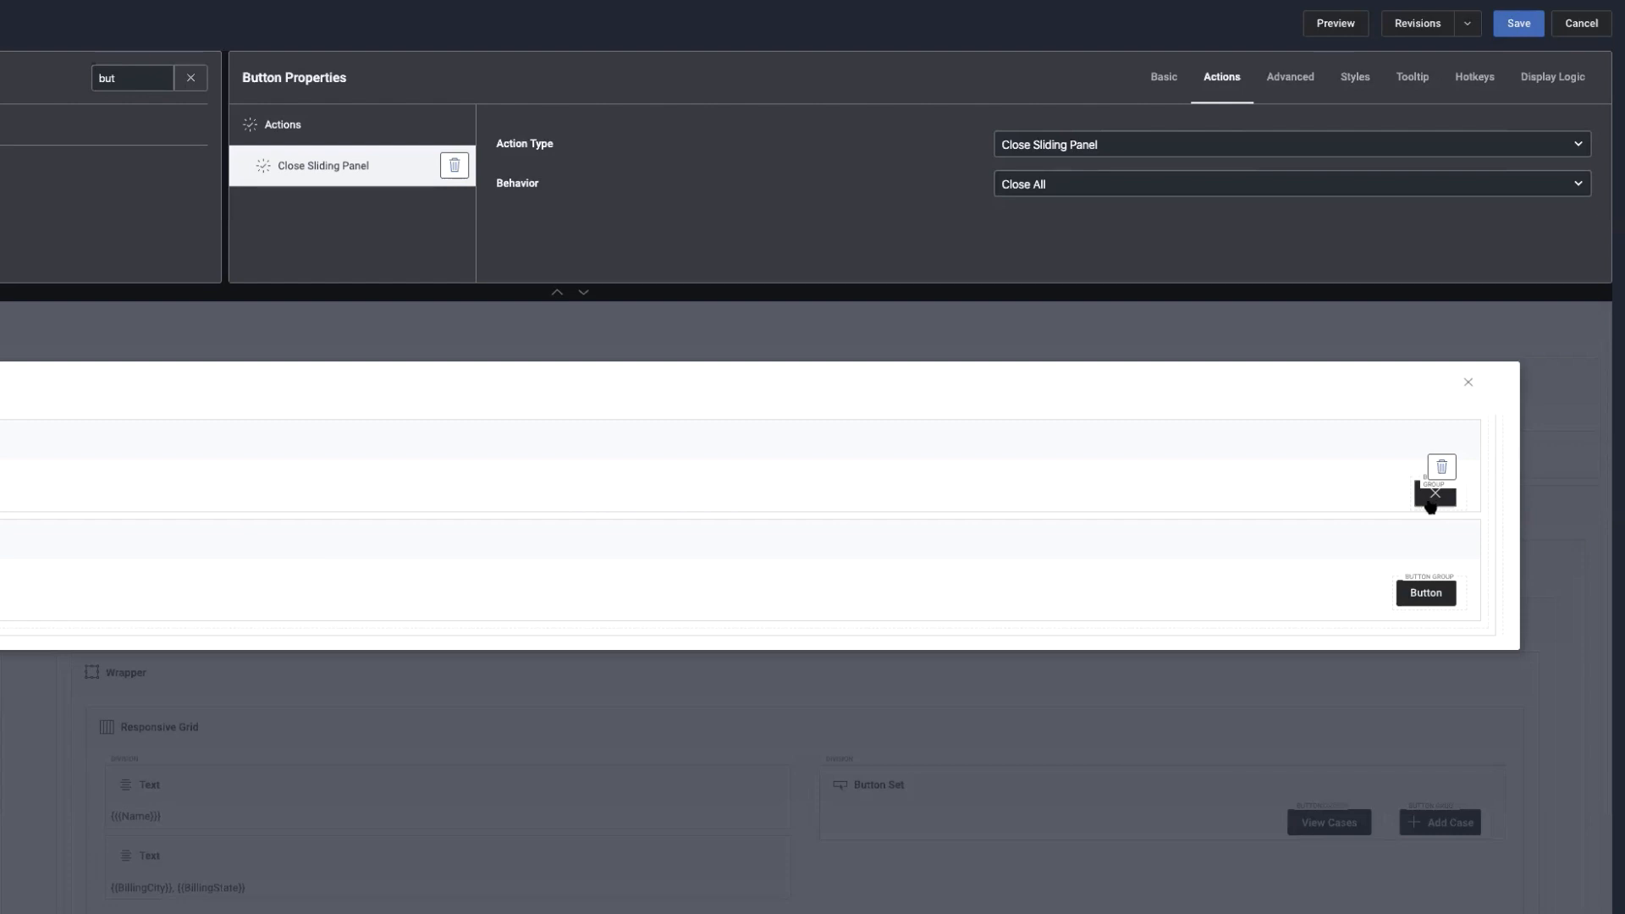
Turn off Close When User Clicks Outside of Panel in the sliding panel's properties
{"action": "left_click", "coordinate": [1163, 78]}
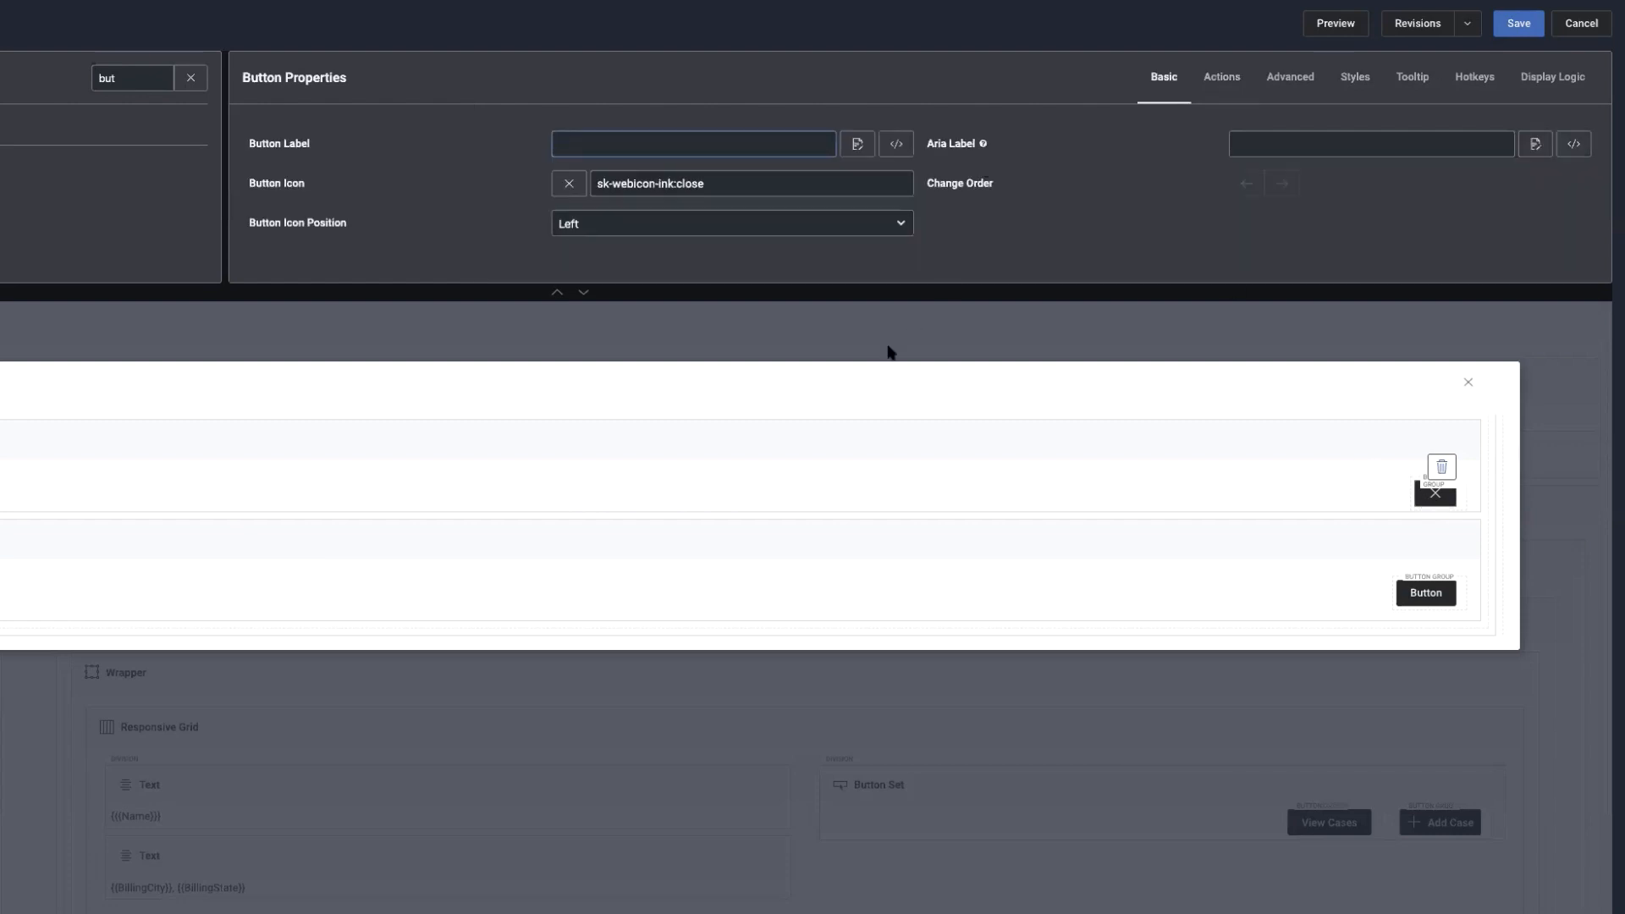
{"action": "left_click", "coordinate": [869, 377]}
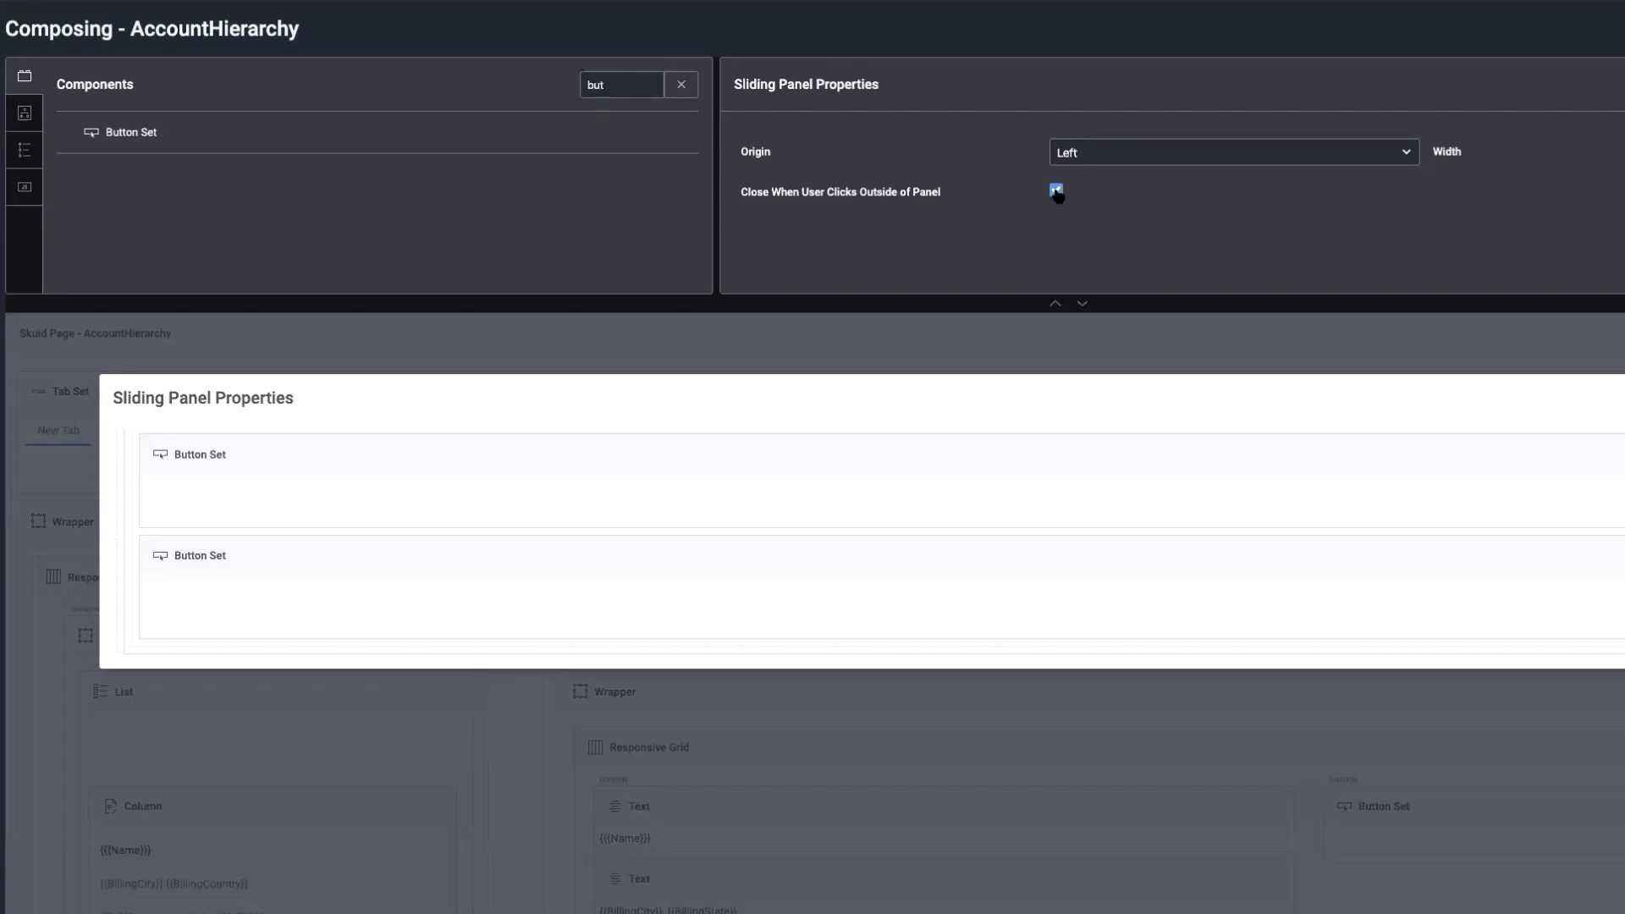
{"action": "left_click", "coordinate": [1057, 193]}
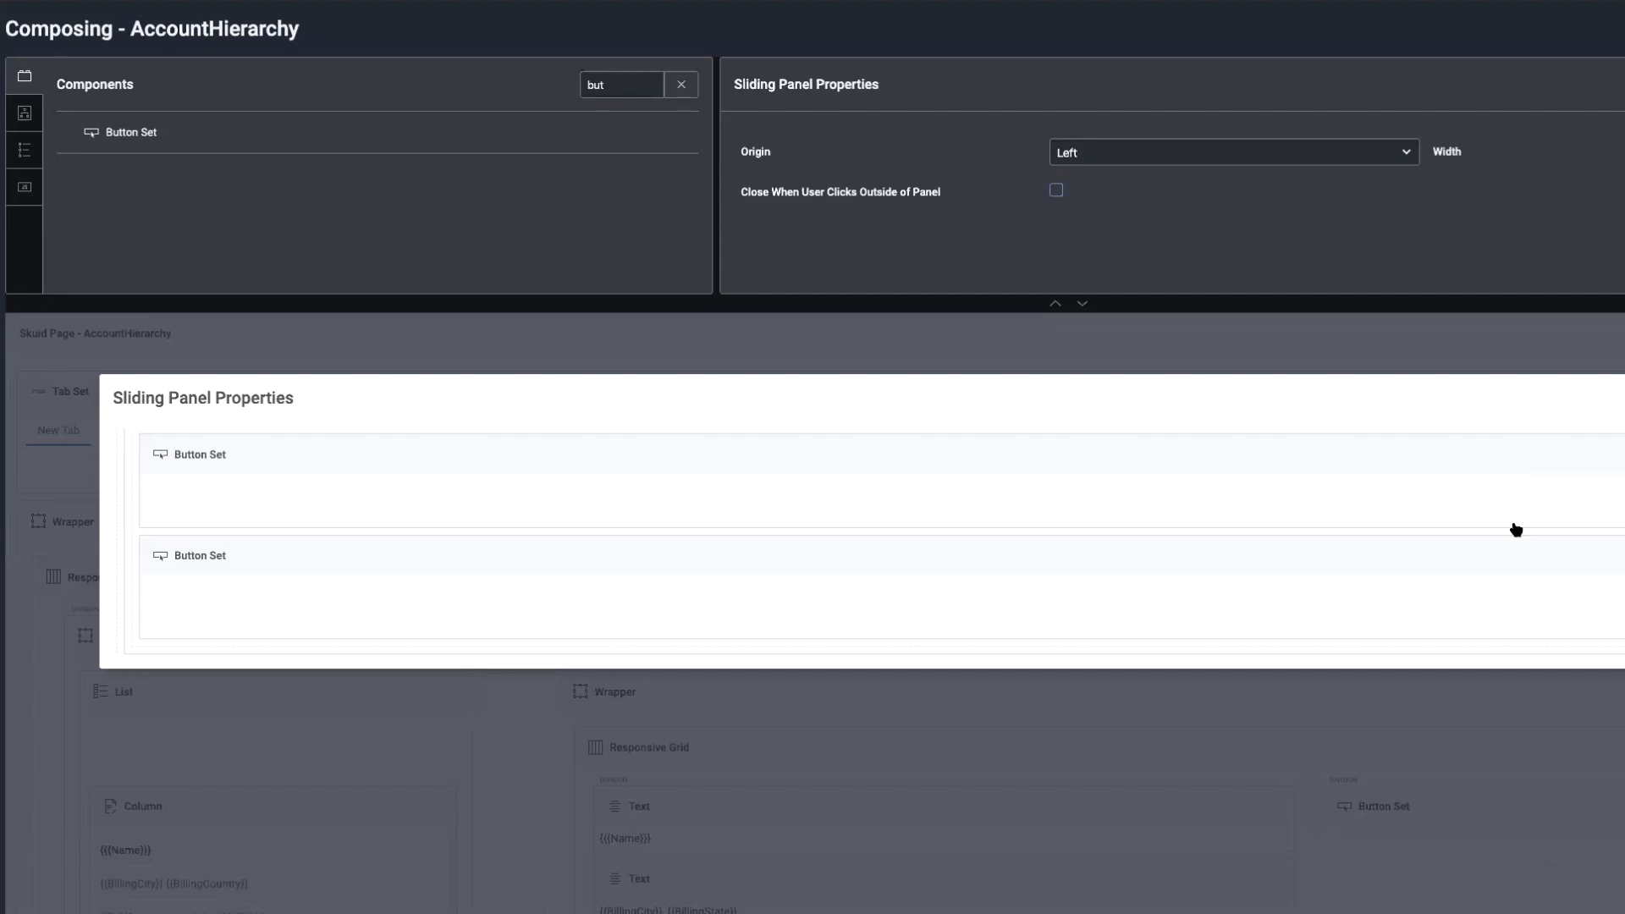
Add a button group to the second button set and label its new button Cancel
{"action": "left_click", "coordinate": [1339, 690]}
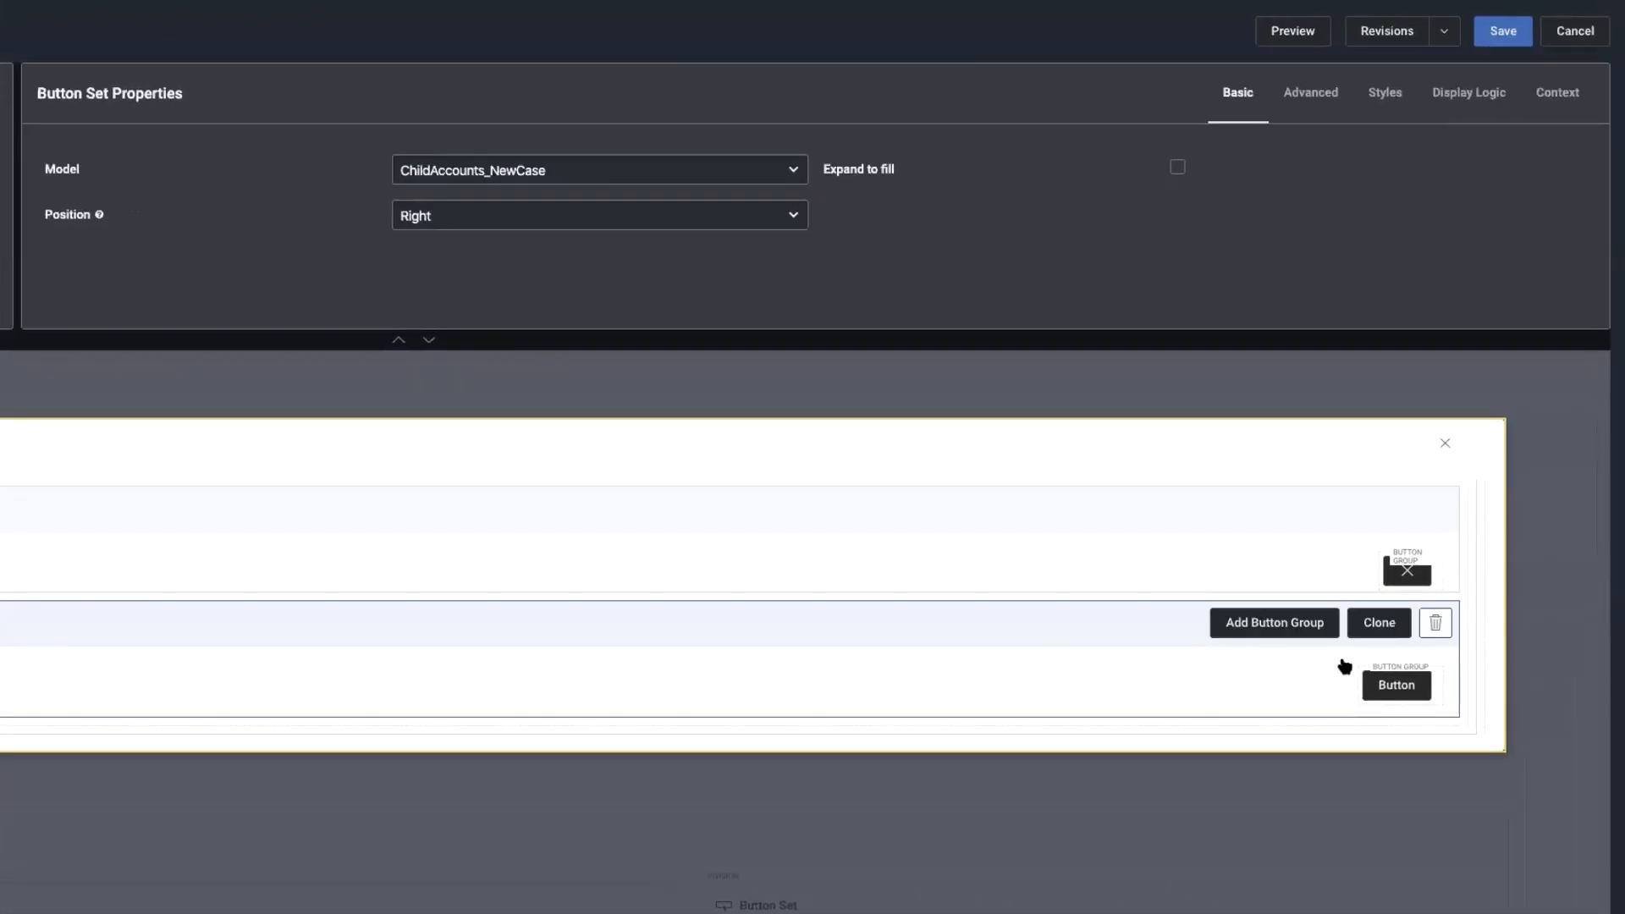
{"action": "left_click", "coordinate": [1279, 625]}
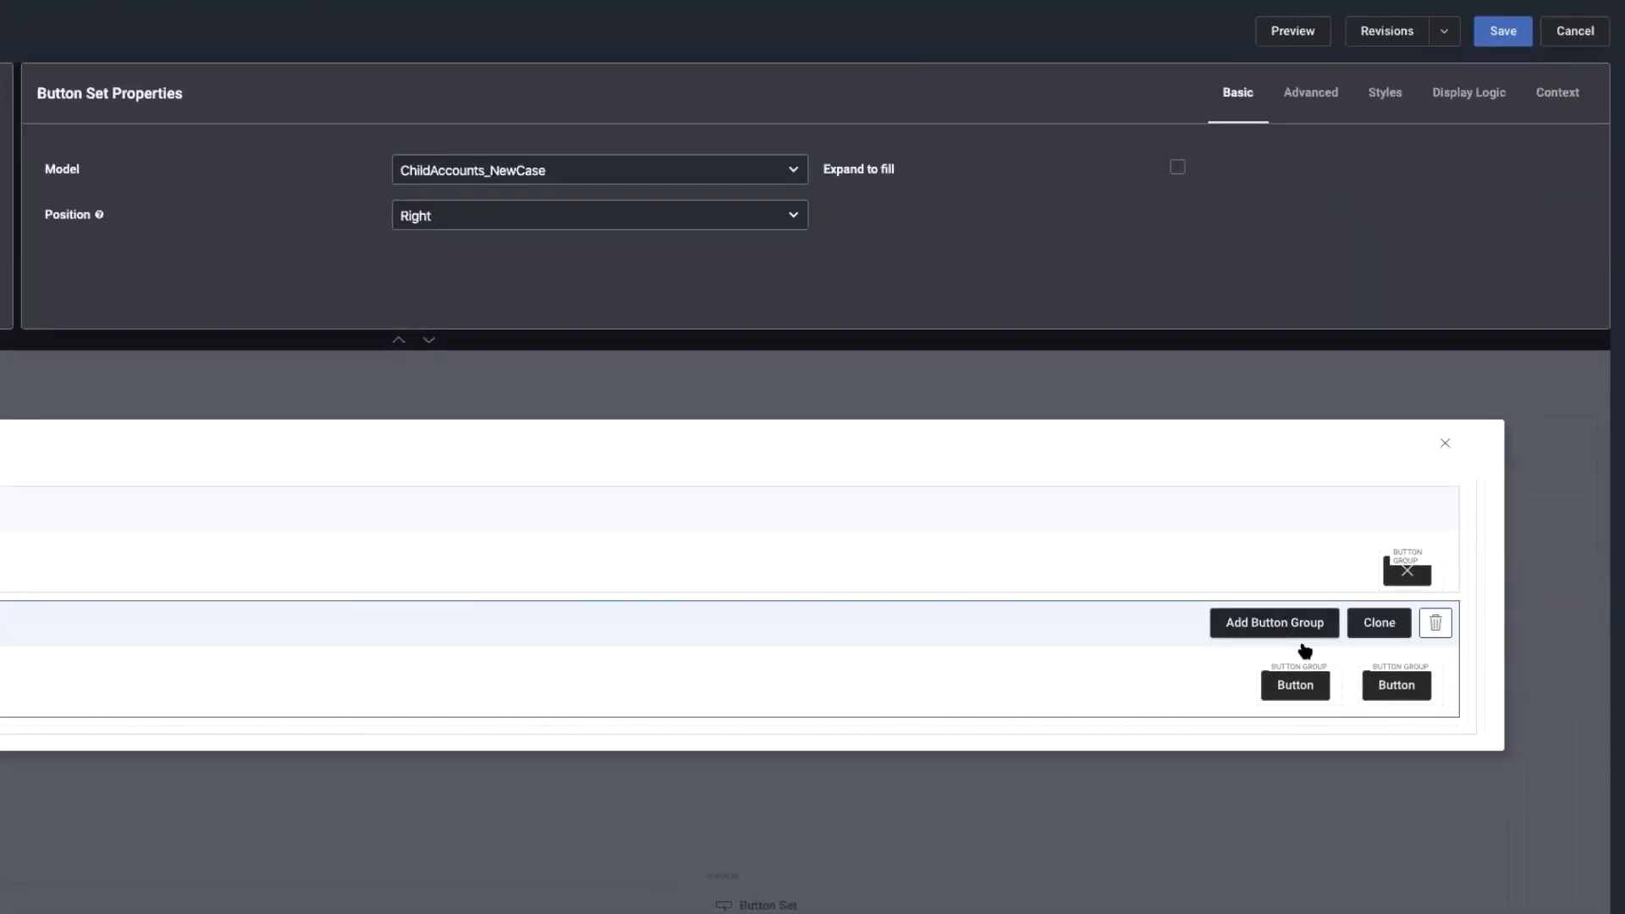
{"action": "left_click", "coordinate": [1280, 693]}
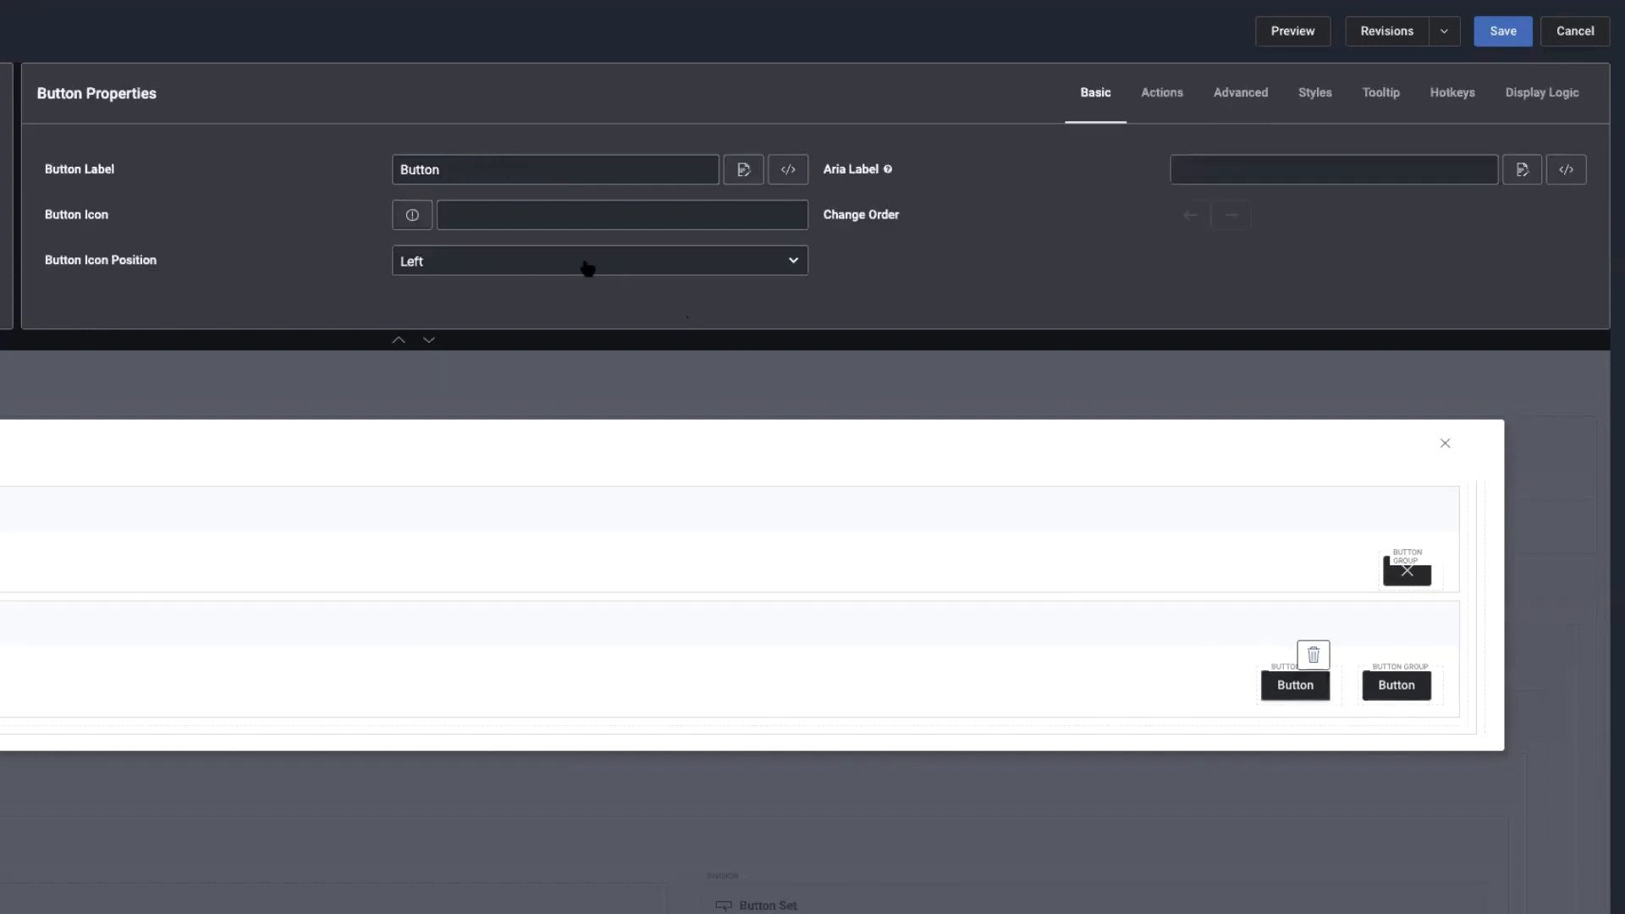
{"action": "double_click", "coordinate": [442, 158]}
{"action": "type", "text": "Cancel"}
Give the Cancel button a Cancel Model Changes action for the ChildAccounts_OpenCases model
{"action": "left_click", "coordinate": [1157, 102]}
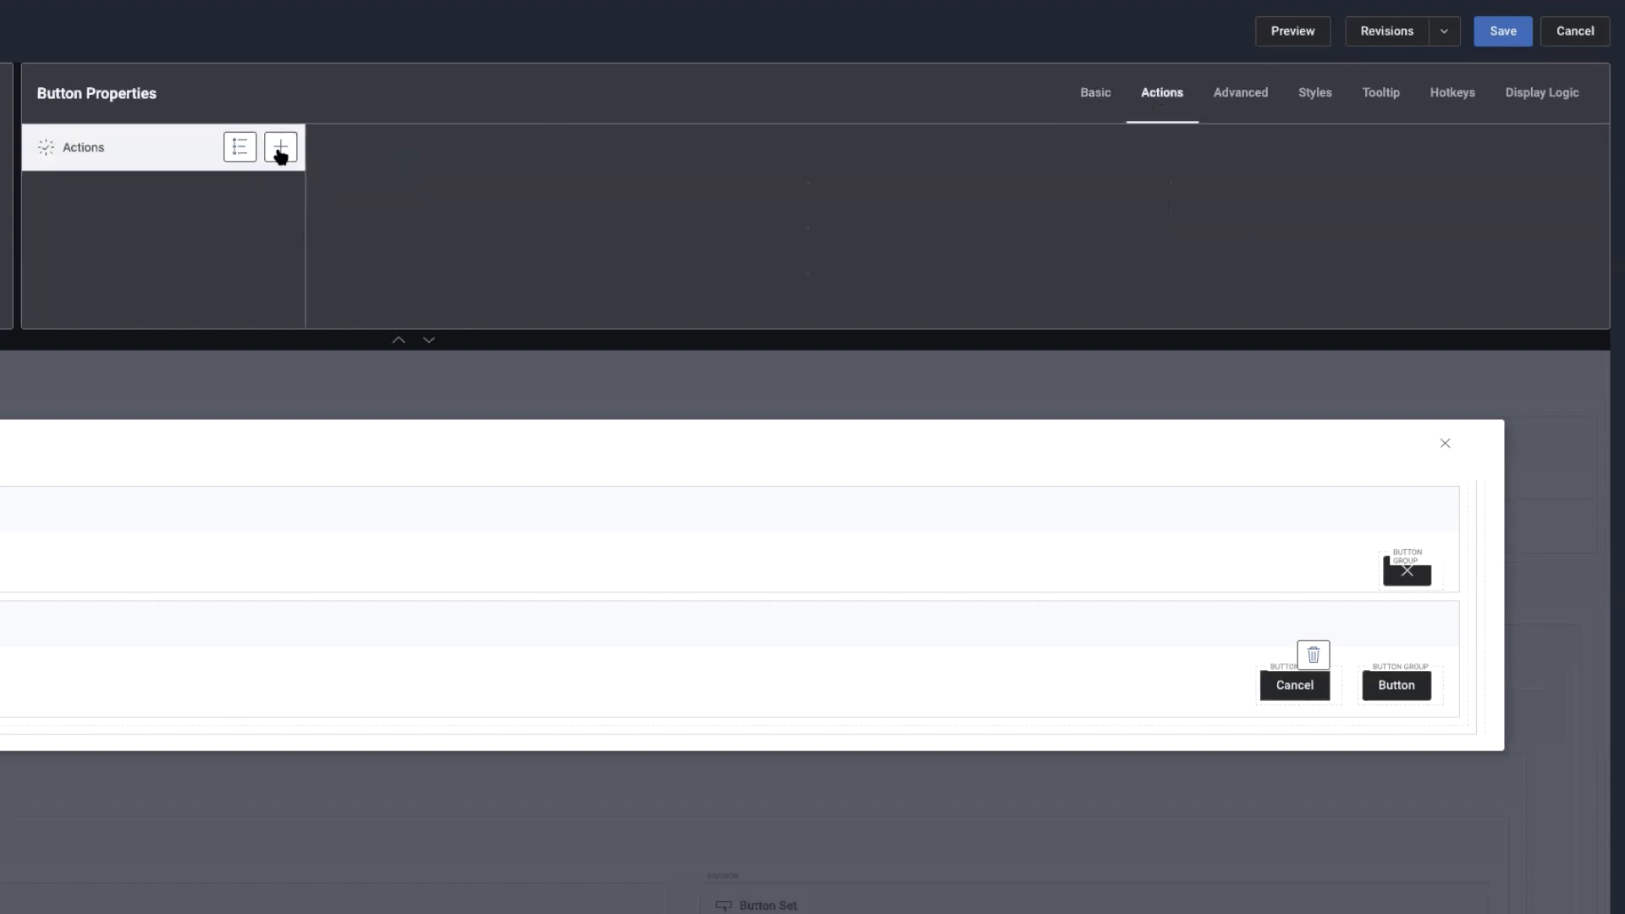
{"action": "left_click", "coordinate": [280, 152]}
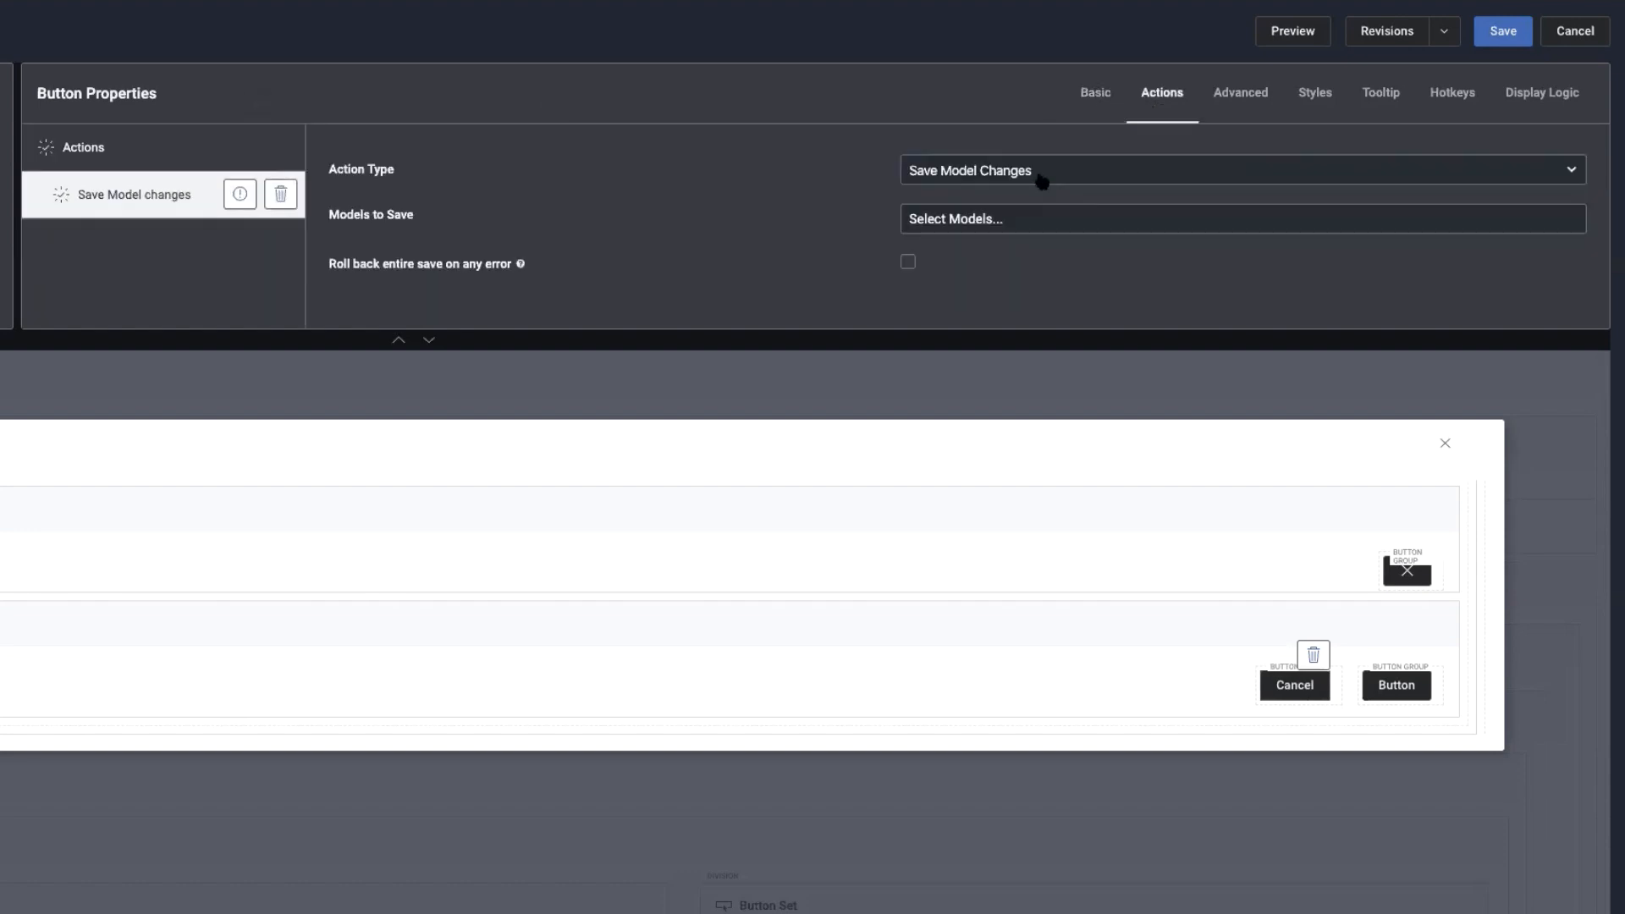
{"action": "left_click", "coordinate": [1042, 177]}
{"action": "key", "text": "Return"}
{"action": "left_click", "coordinate": [1005, 218]}
{"action": "scroll", "coordinate": [989, 394], "scroll_direction": "down", "scroll_amount": 1}
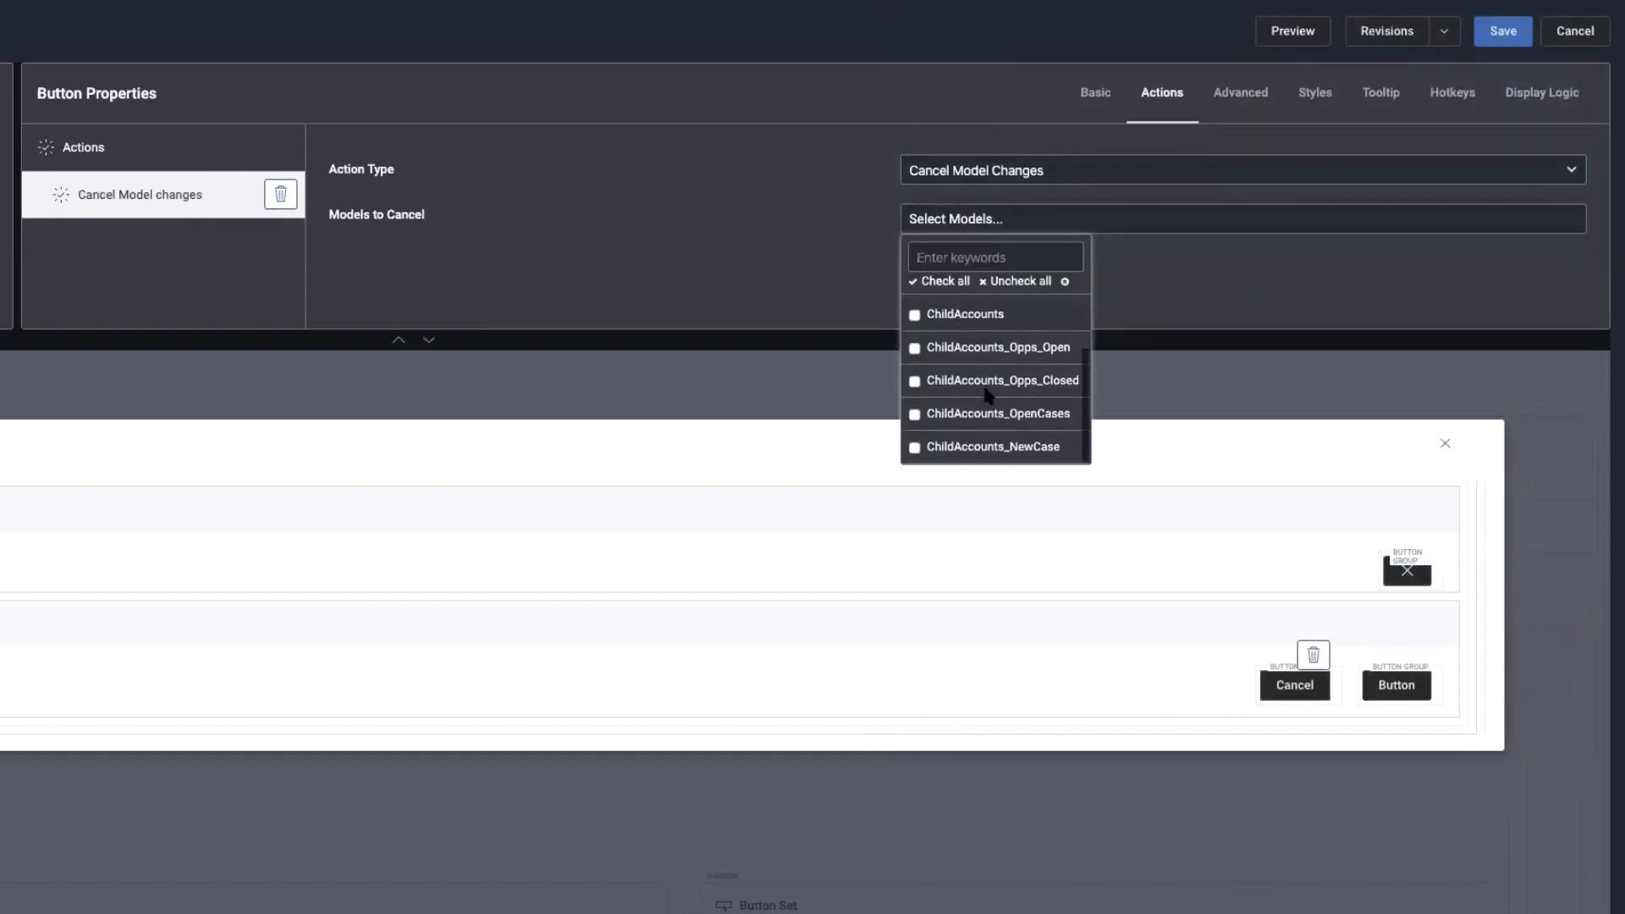
{"action": "left_click", "coordinate": [914, 415]}
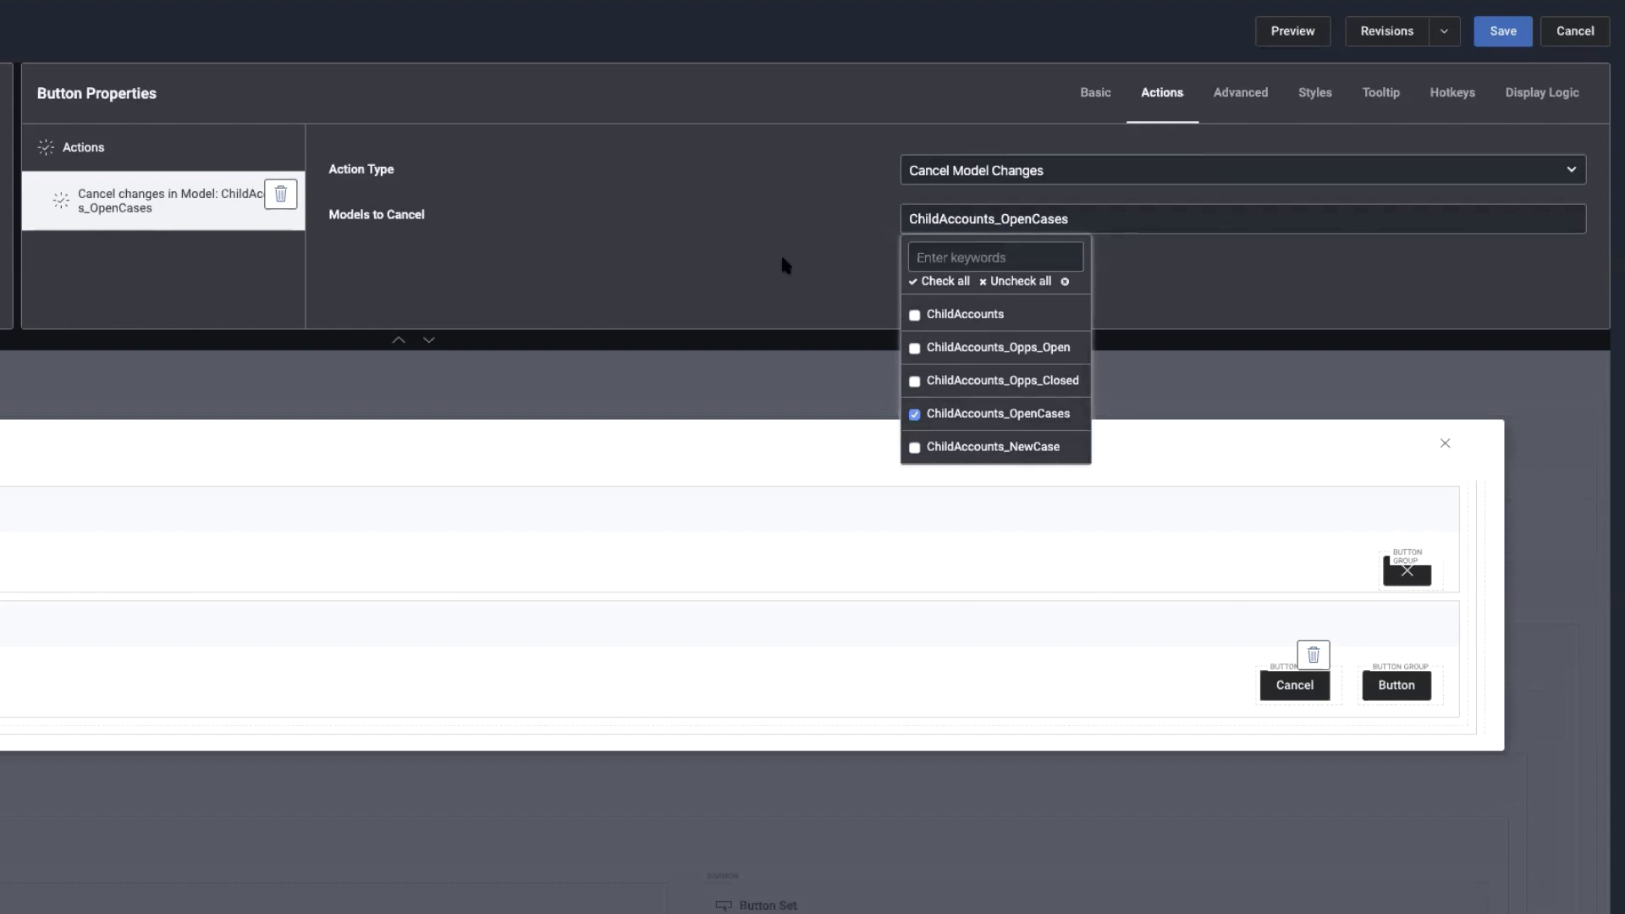
Add a second action to the Cancel button with the type Close Sliding Panel
{"action": "left_click", "coordinate": [174, 155]}
{"action": "left_click", "coordinate": [280, 146]}
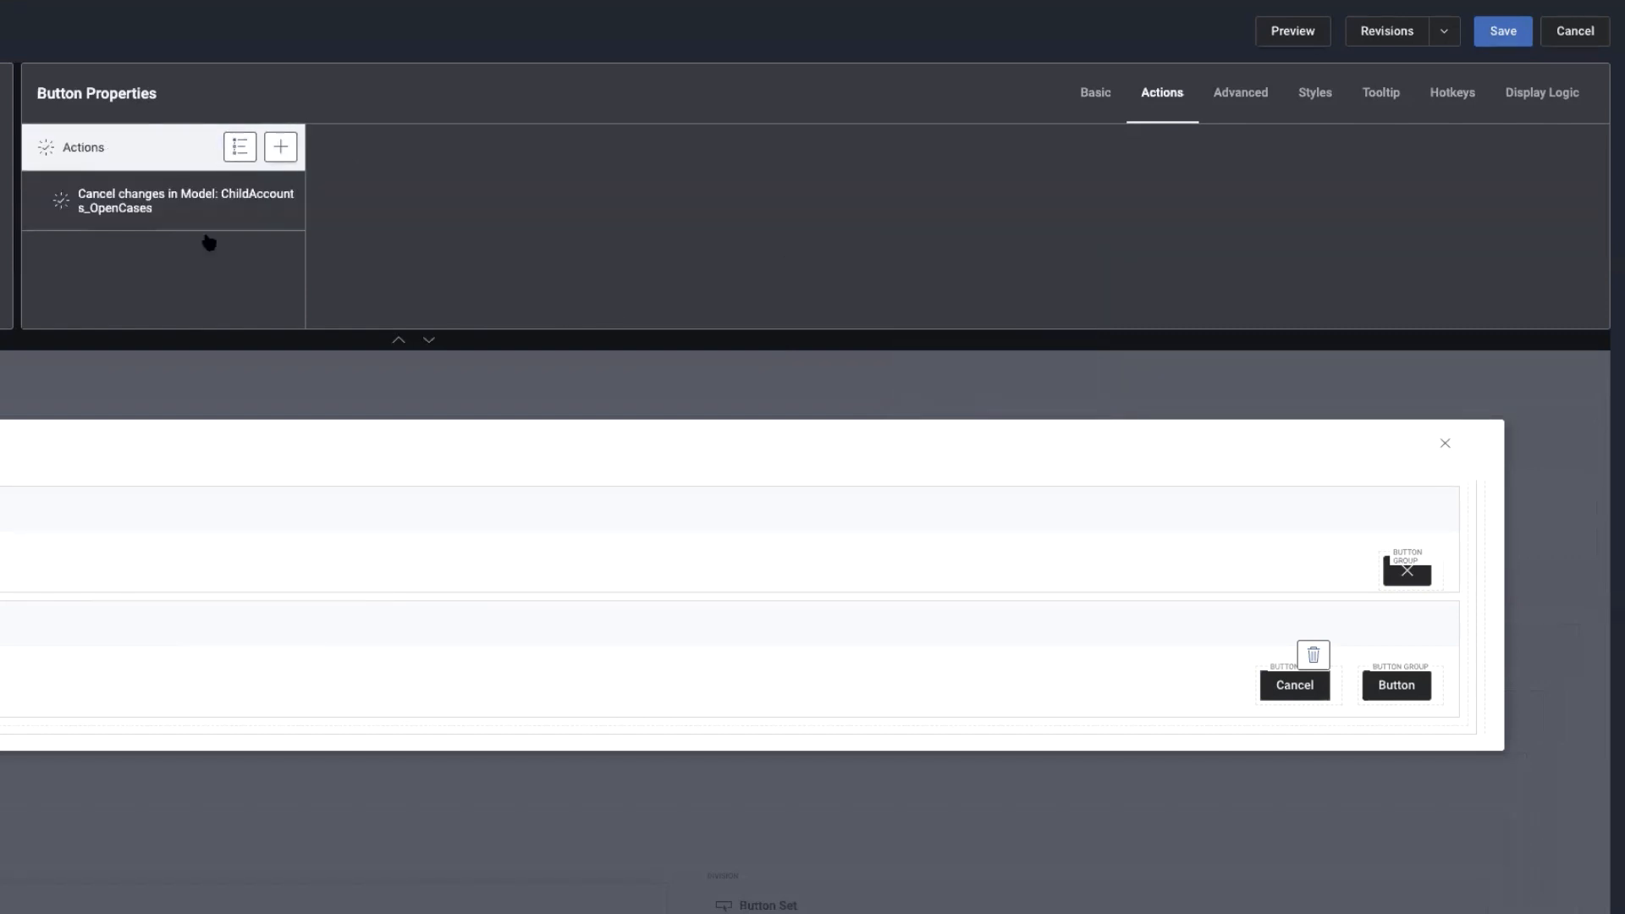
{"action": "left_click", "coordinate": [188, 262]}
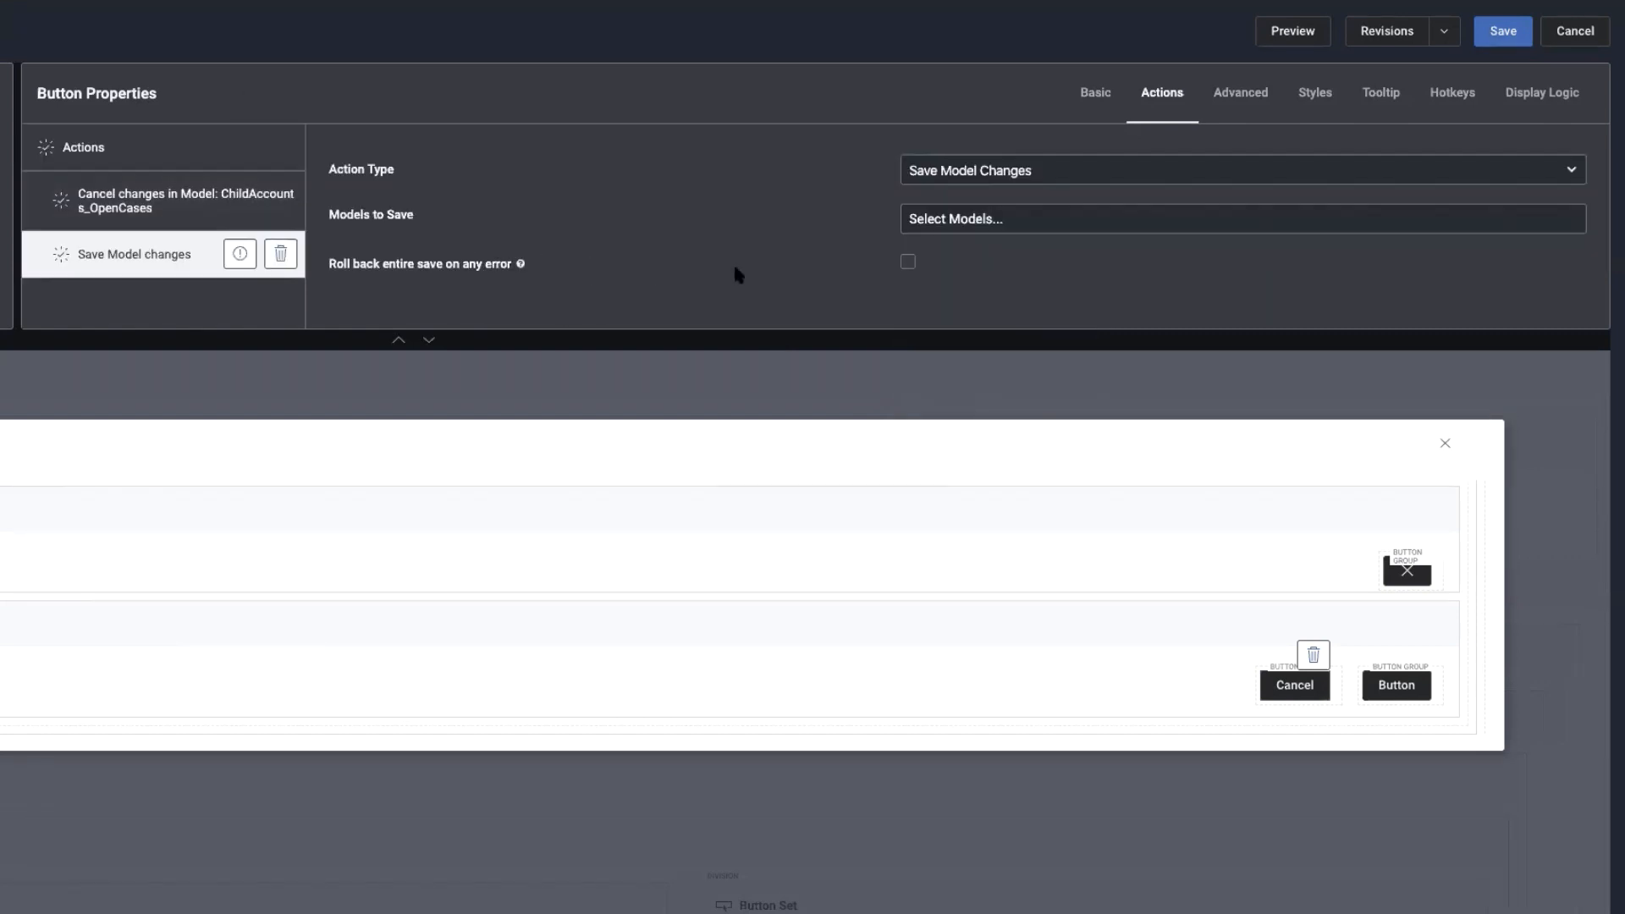
{"action": "left_click", "coordinate": [1009, 175]}
{"action": "scroll", "coordinate": [1007, 182], "scroll_direction": "up", "scroll_amount": 5}
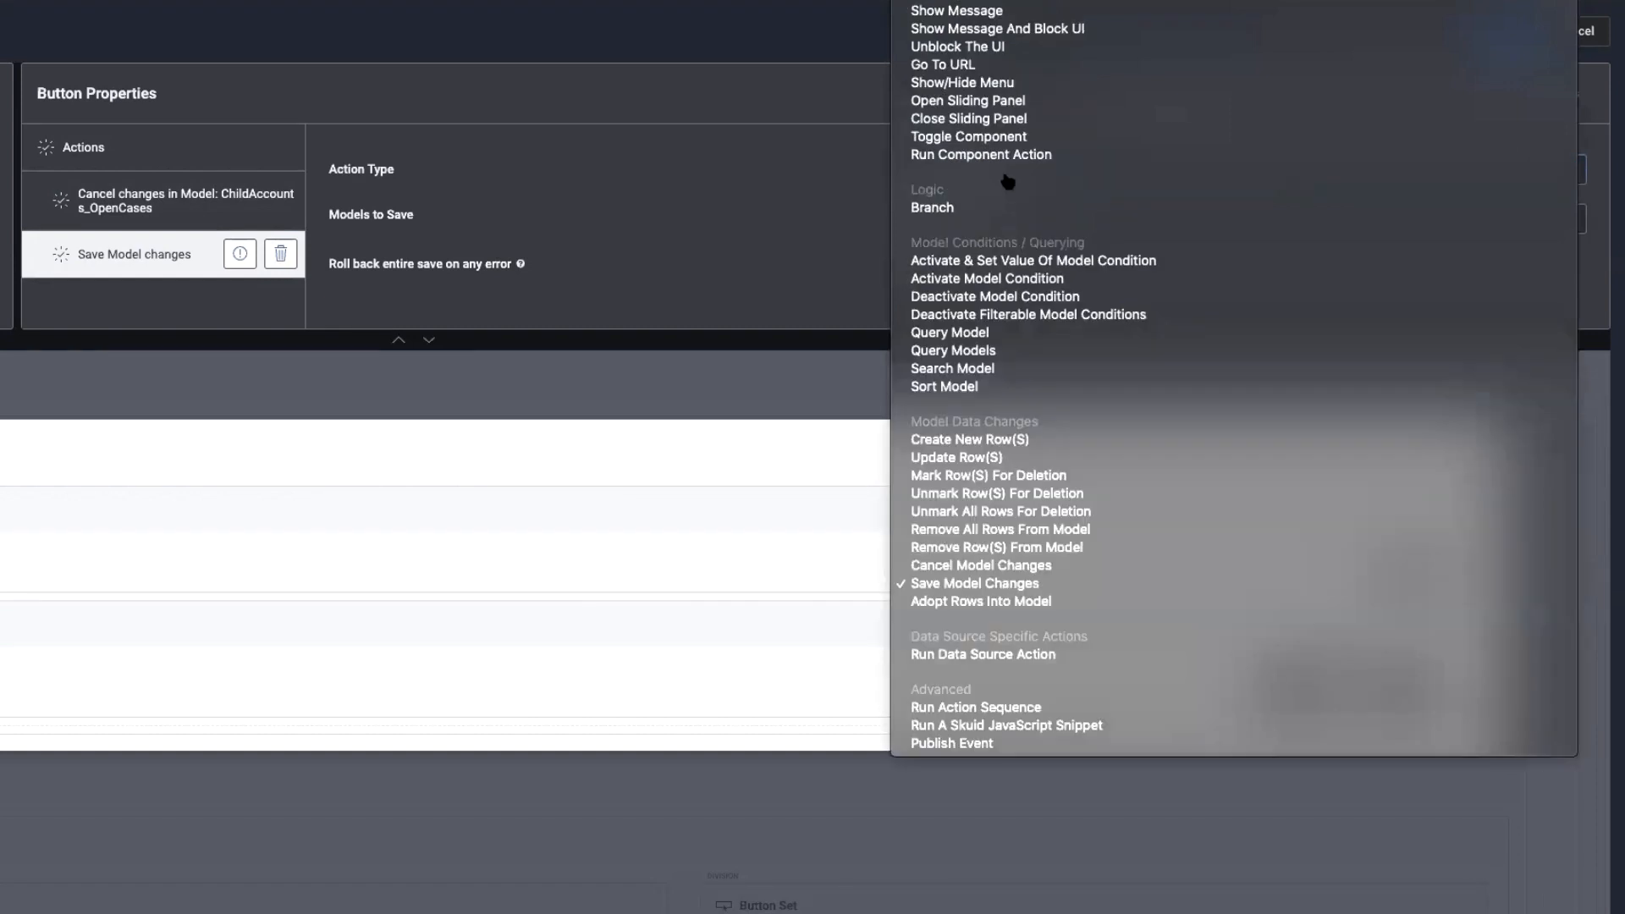
{"action": "scroll", "coordinate": [1029, 67], "scroll_direction": "up", "scroll_amount": 1}
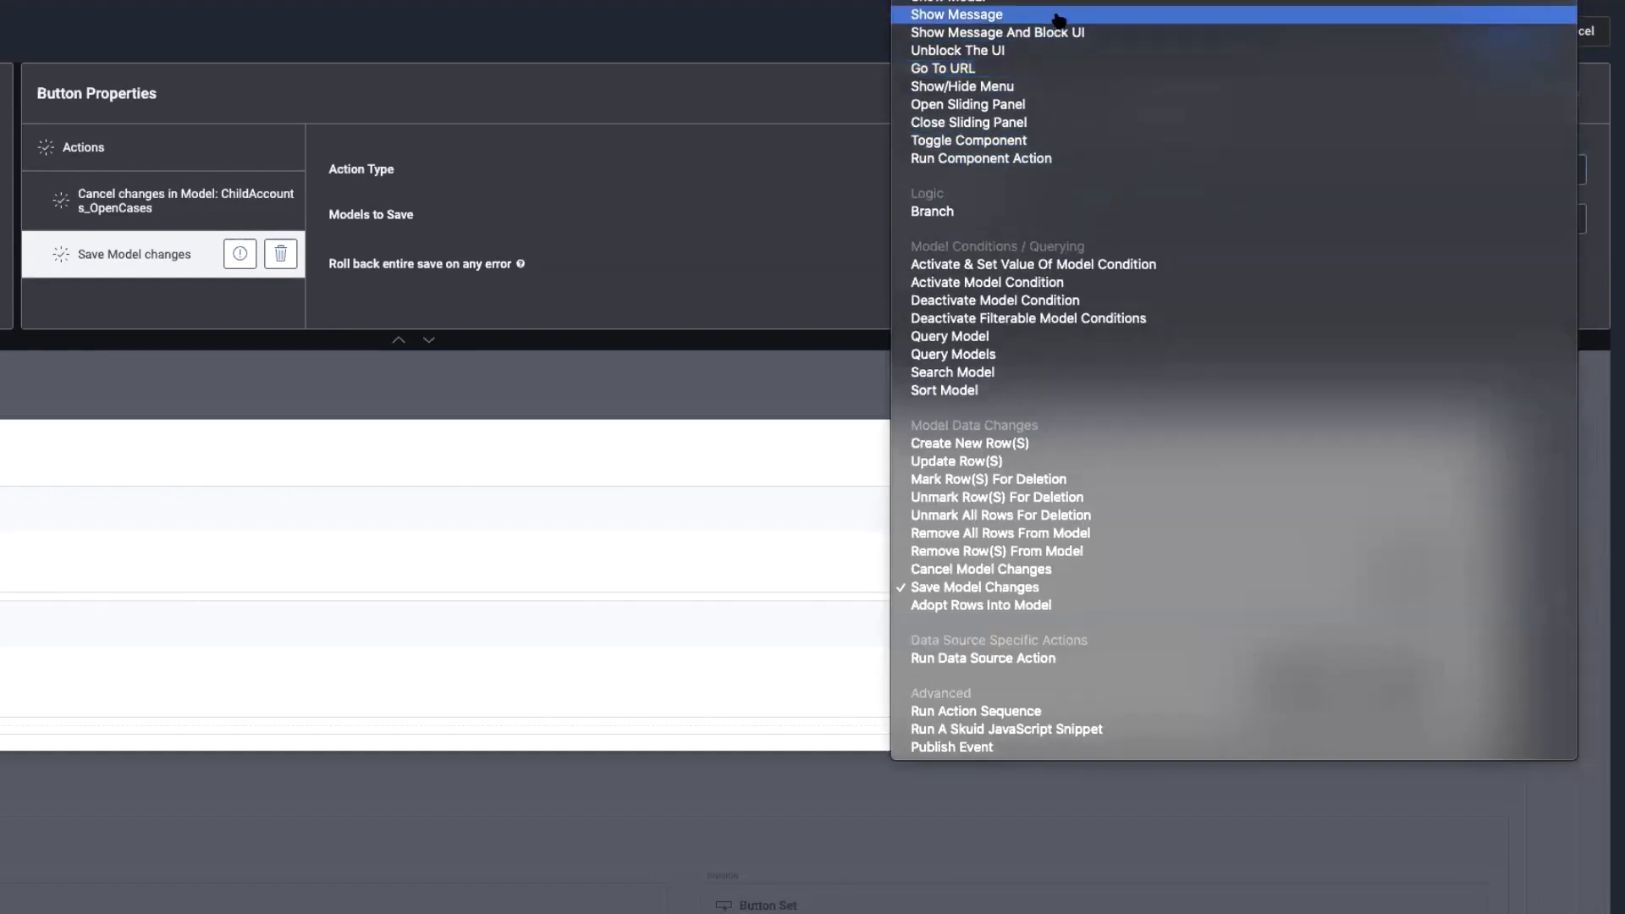
{"action": "left_click", "coordinate": [984, 122]}
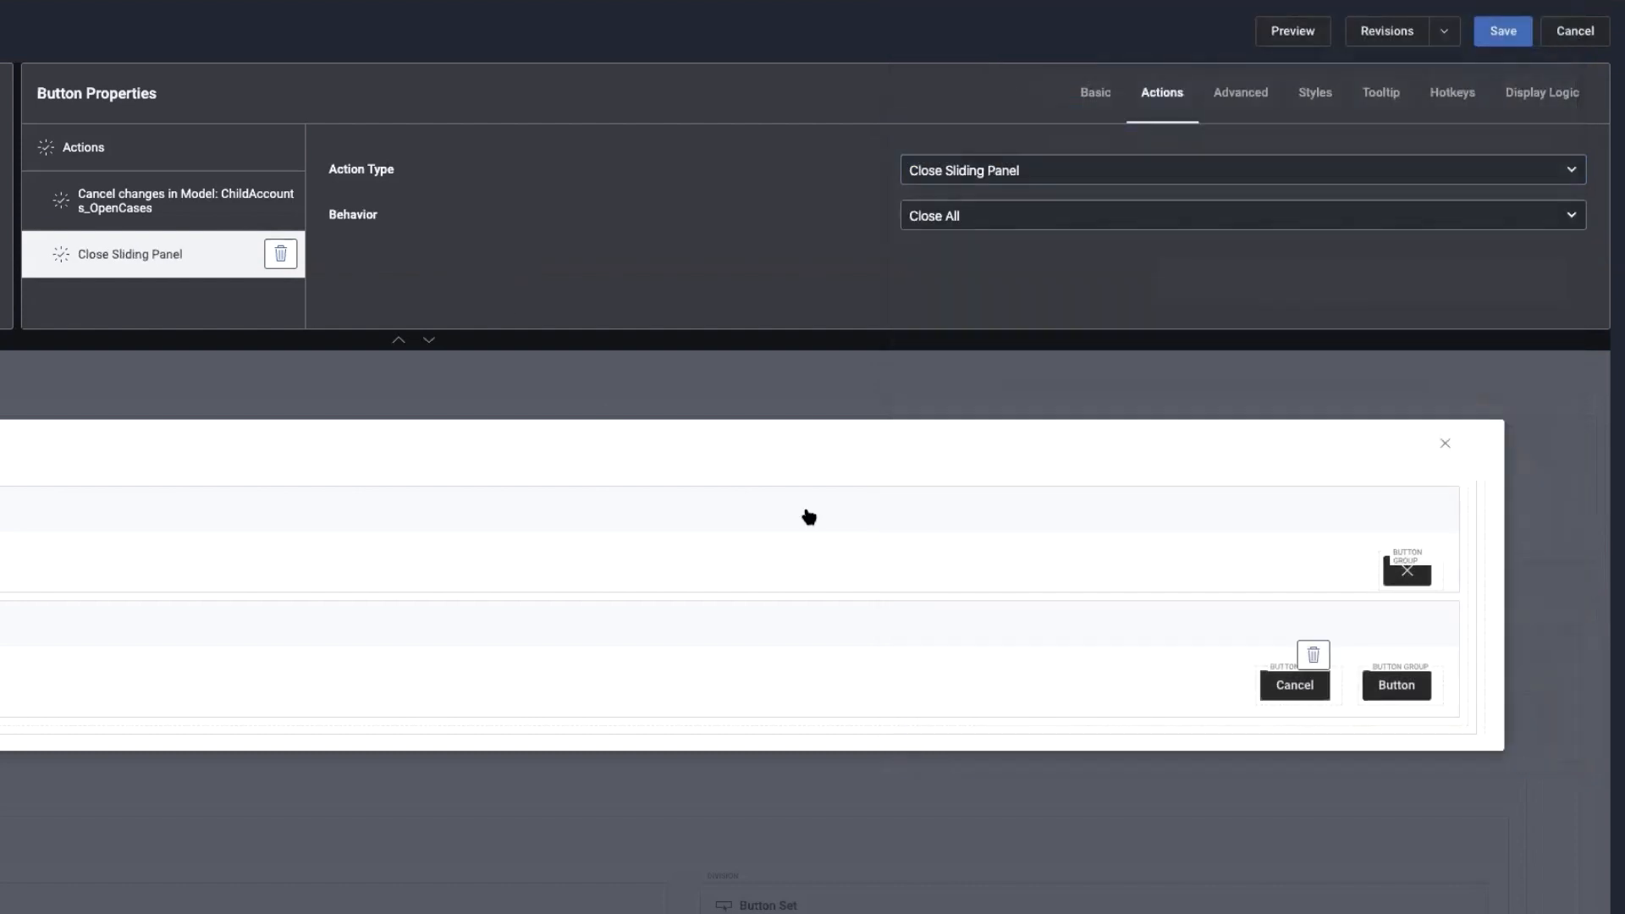
Label the remaining default button beside Cancel as Save and open its action settings
{"action": "left_click", "coordinate": [1397, 688]}
{"action": "left_click_drag", "start_coordinate": [457, 168], "coordinate": [290, 163]}
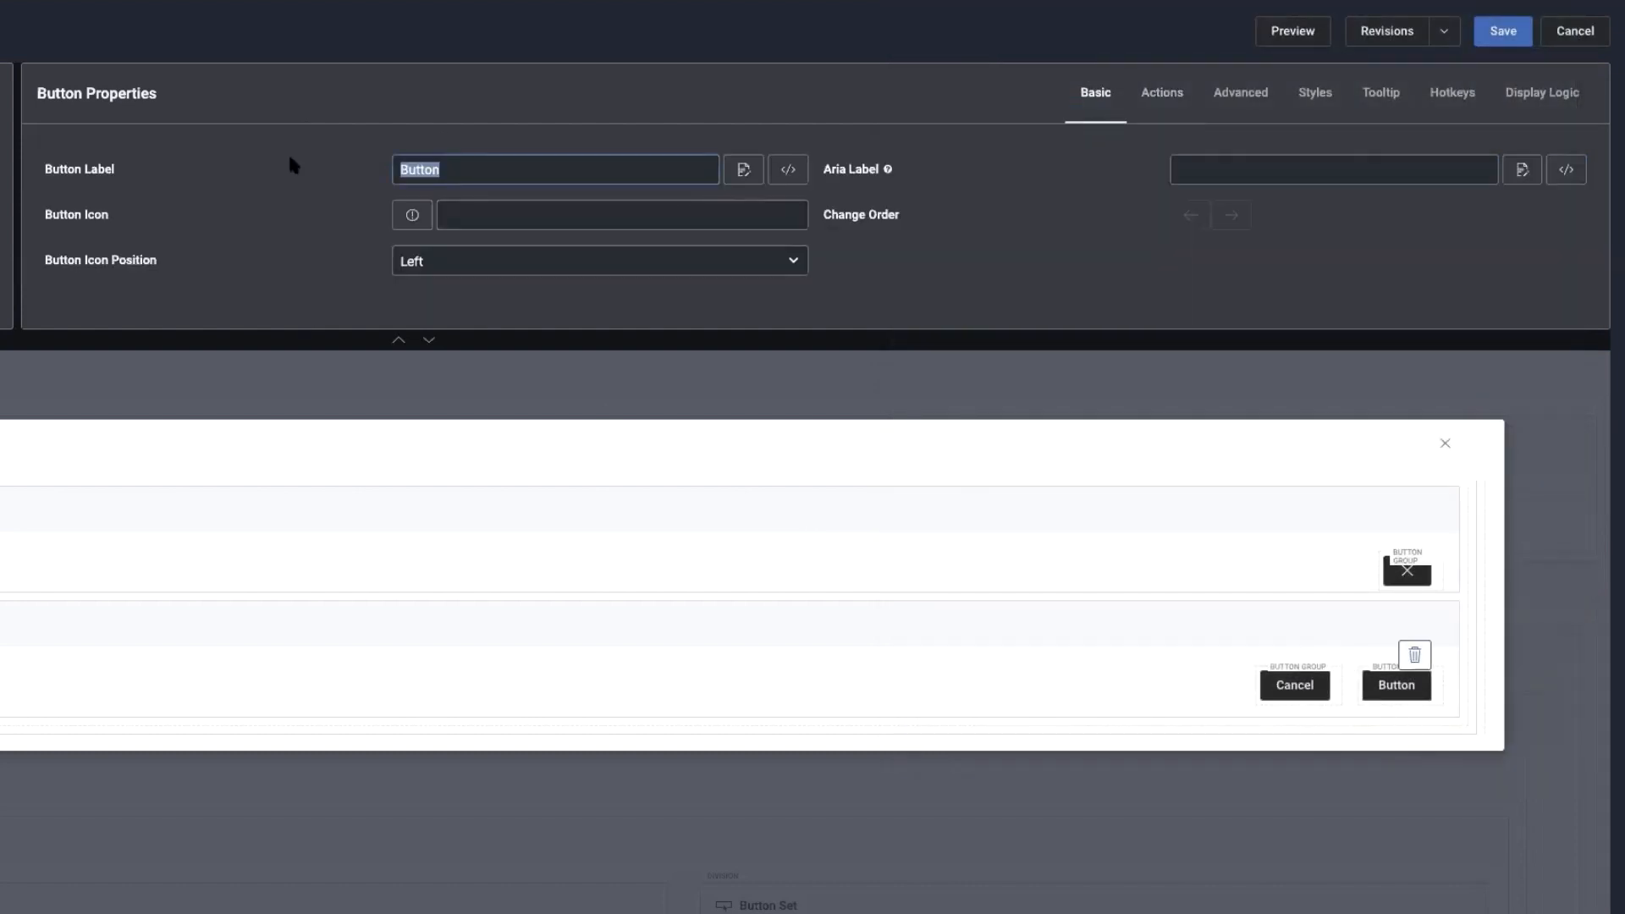
{"action": "type", "text": "Save"}
{"action": "left_click", "coordinate": [1182, 93]}
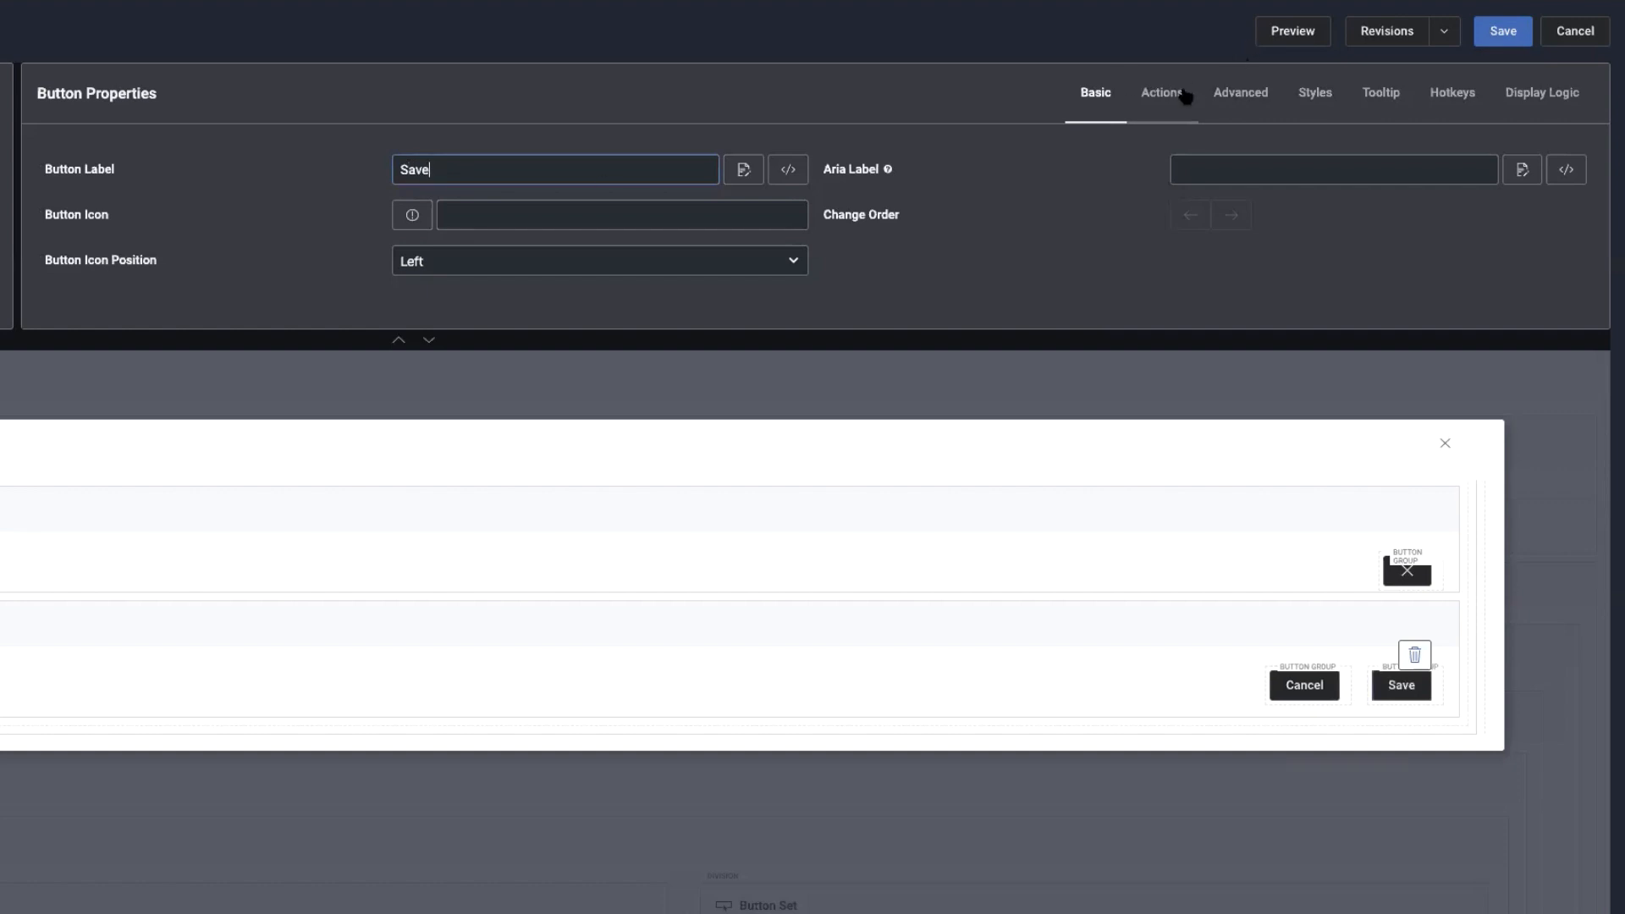
Add two actions to the Save button and have the first one save changes in the ChildAccounts_OpenCases model
{"action": "left_click", "coordinate": [285, 152]}
{"action": "left_click", "coordinate": [285, 152]}
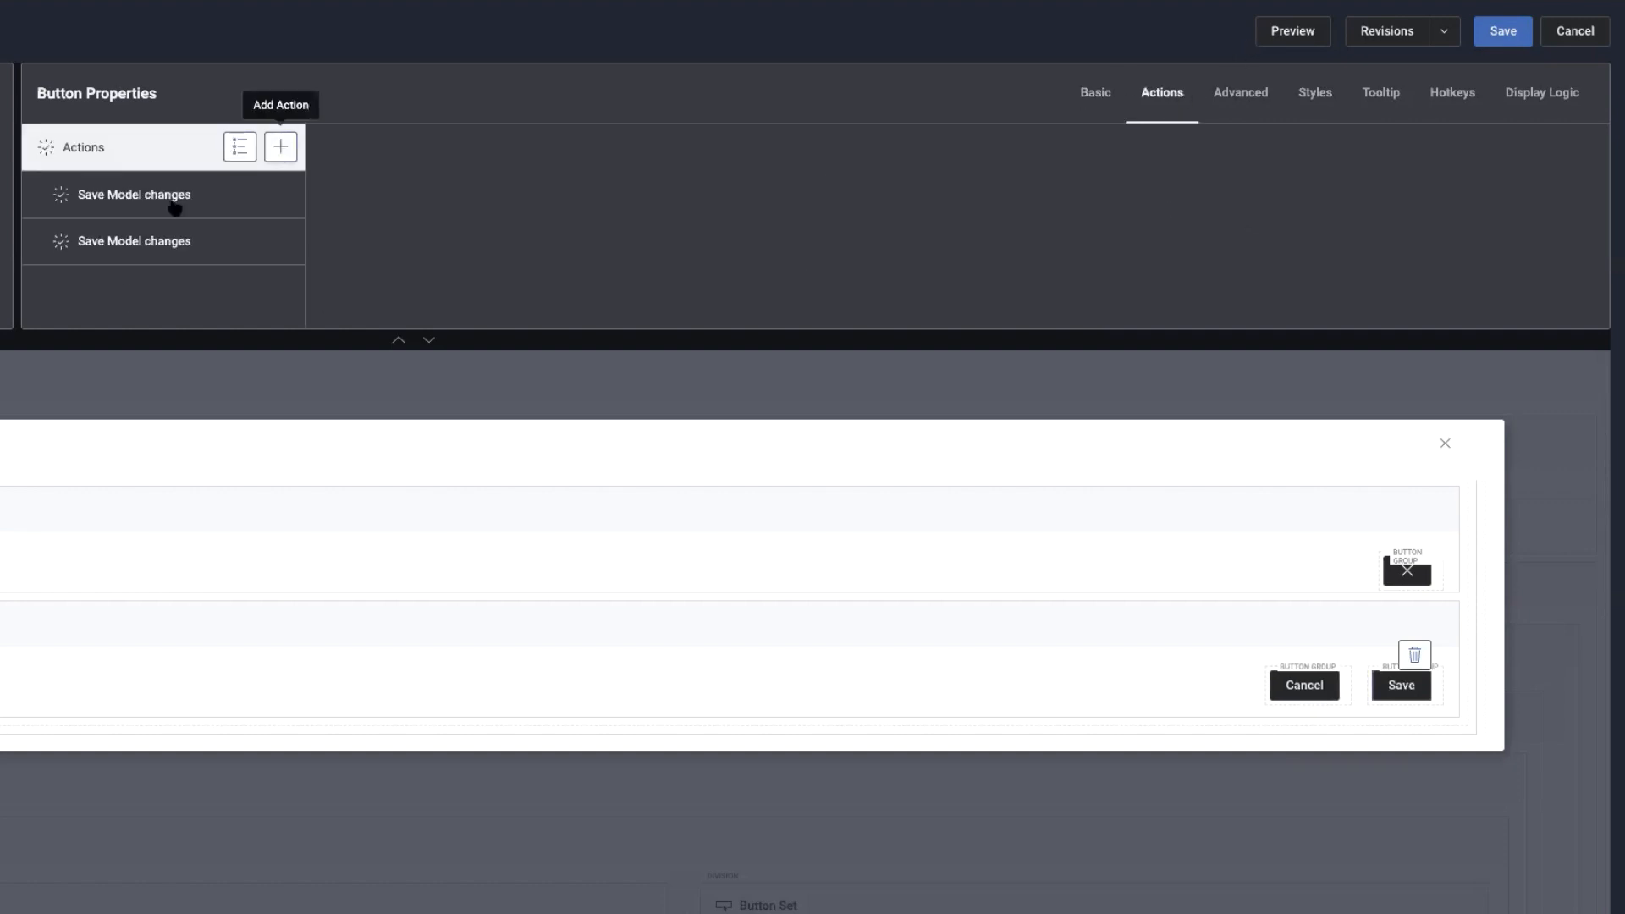
{"action": "left_click", "coordinate": [138, 198]}
{"action": "left_click", "coordinate": [1015, 218]}
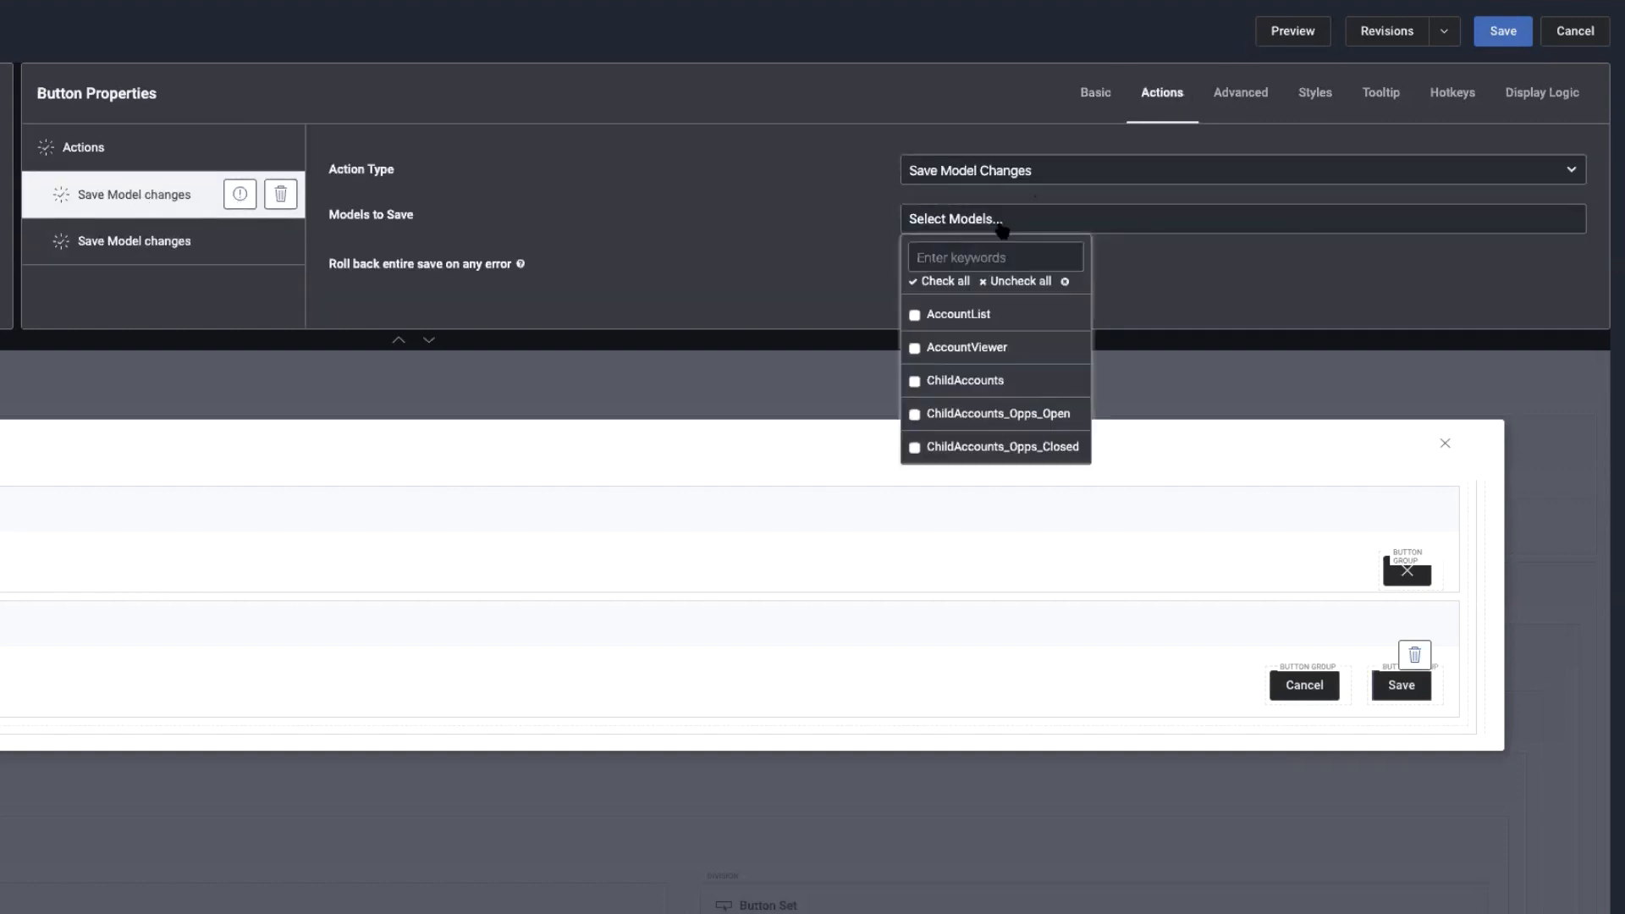
{"action": "scroll", "coordinate": [976, 381], "scroll_direction": "down", "scroll_amount": 2}
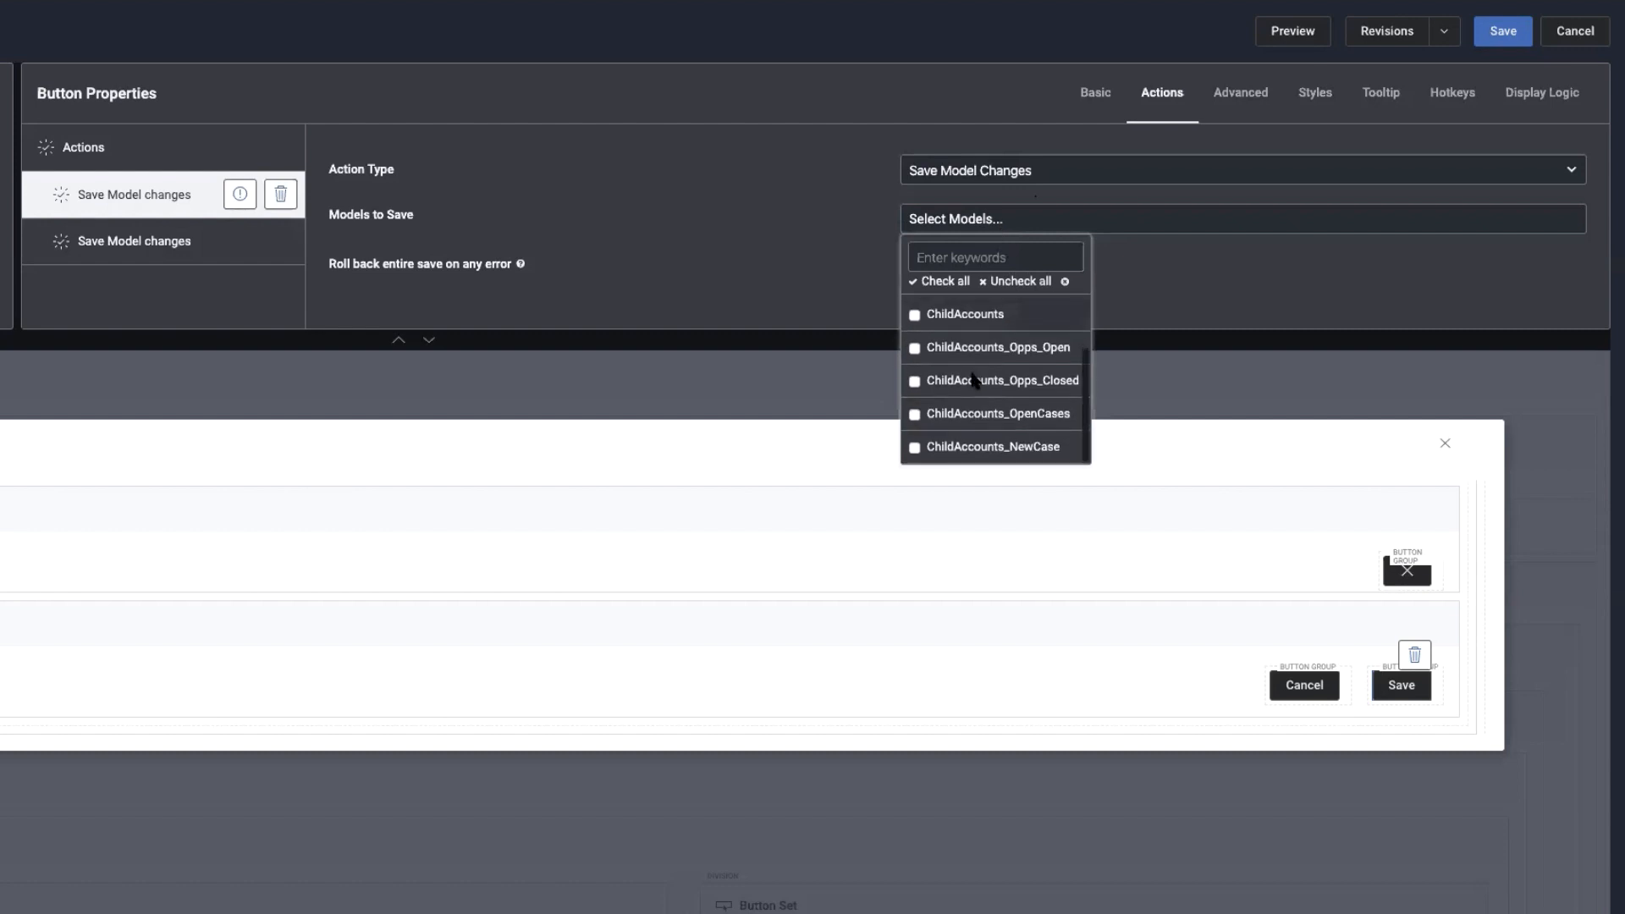
{"action": "left_click", "coordinate": [915, 415]}
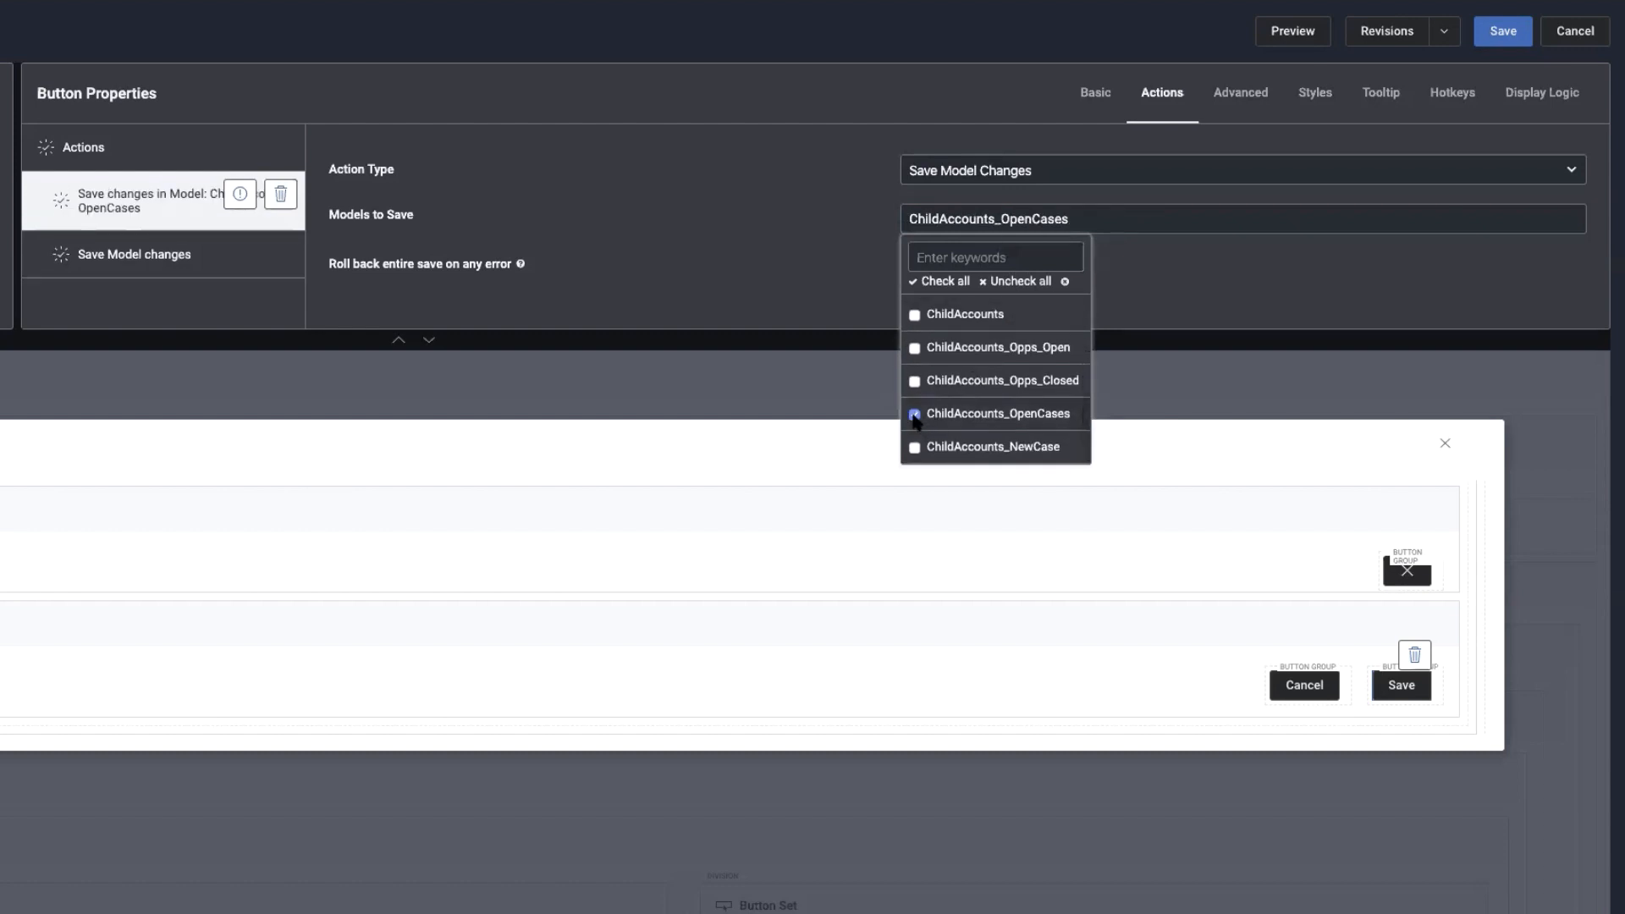
Change the Save button's second action to Close Sliding Panel
{"action": "left_click", "coordinate": [134, 256]}
{"action": "left_click", "coordinate": [992, 179]}
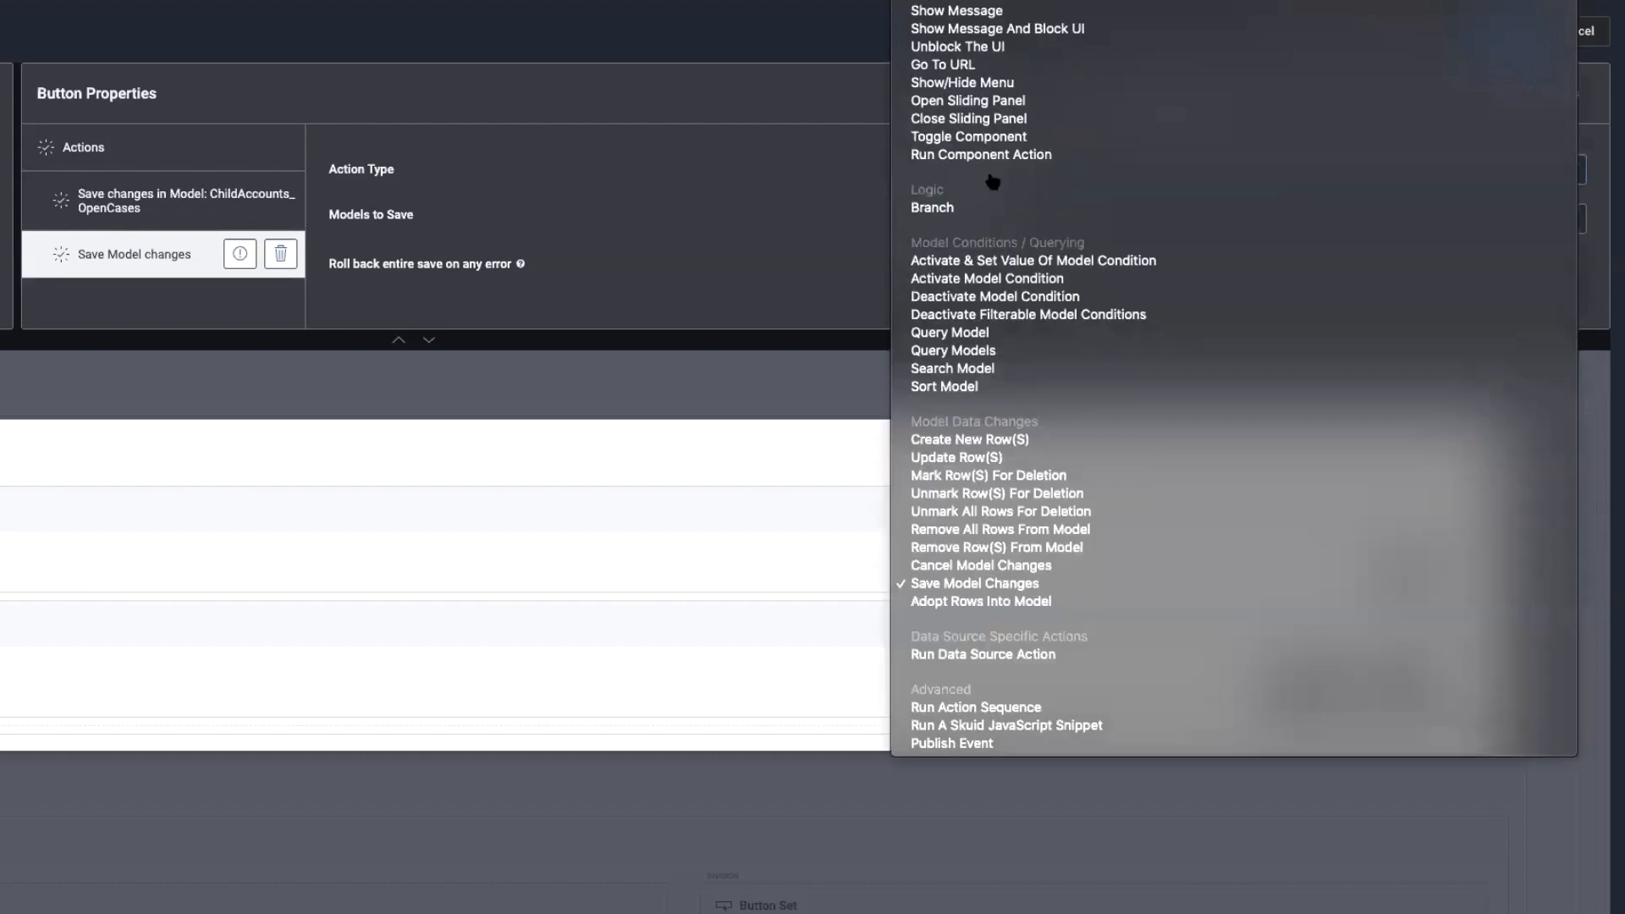
{"action": "left_click", "coordinate": [1005, 127]}
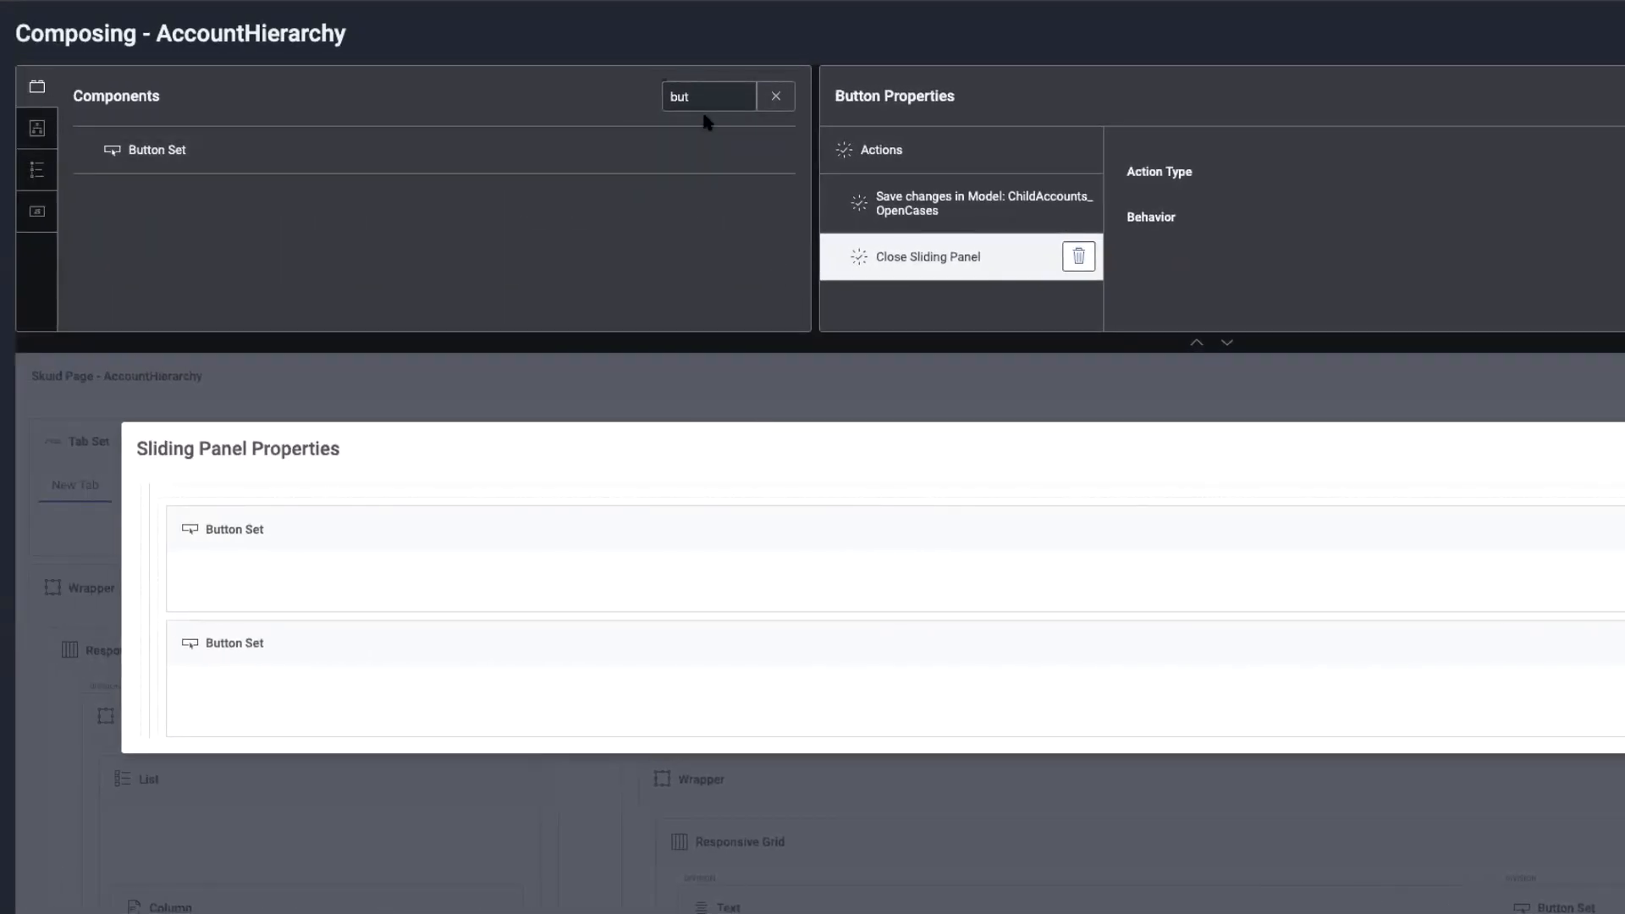
Add a Deck to the sliding panel and place it below the Cancel and Save button set
{"action": "double_click", "coordinate": [698, 97]}
{"action": "type", "text": "de"}
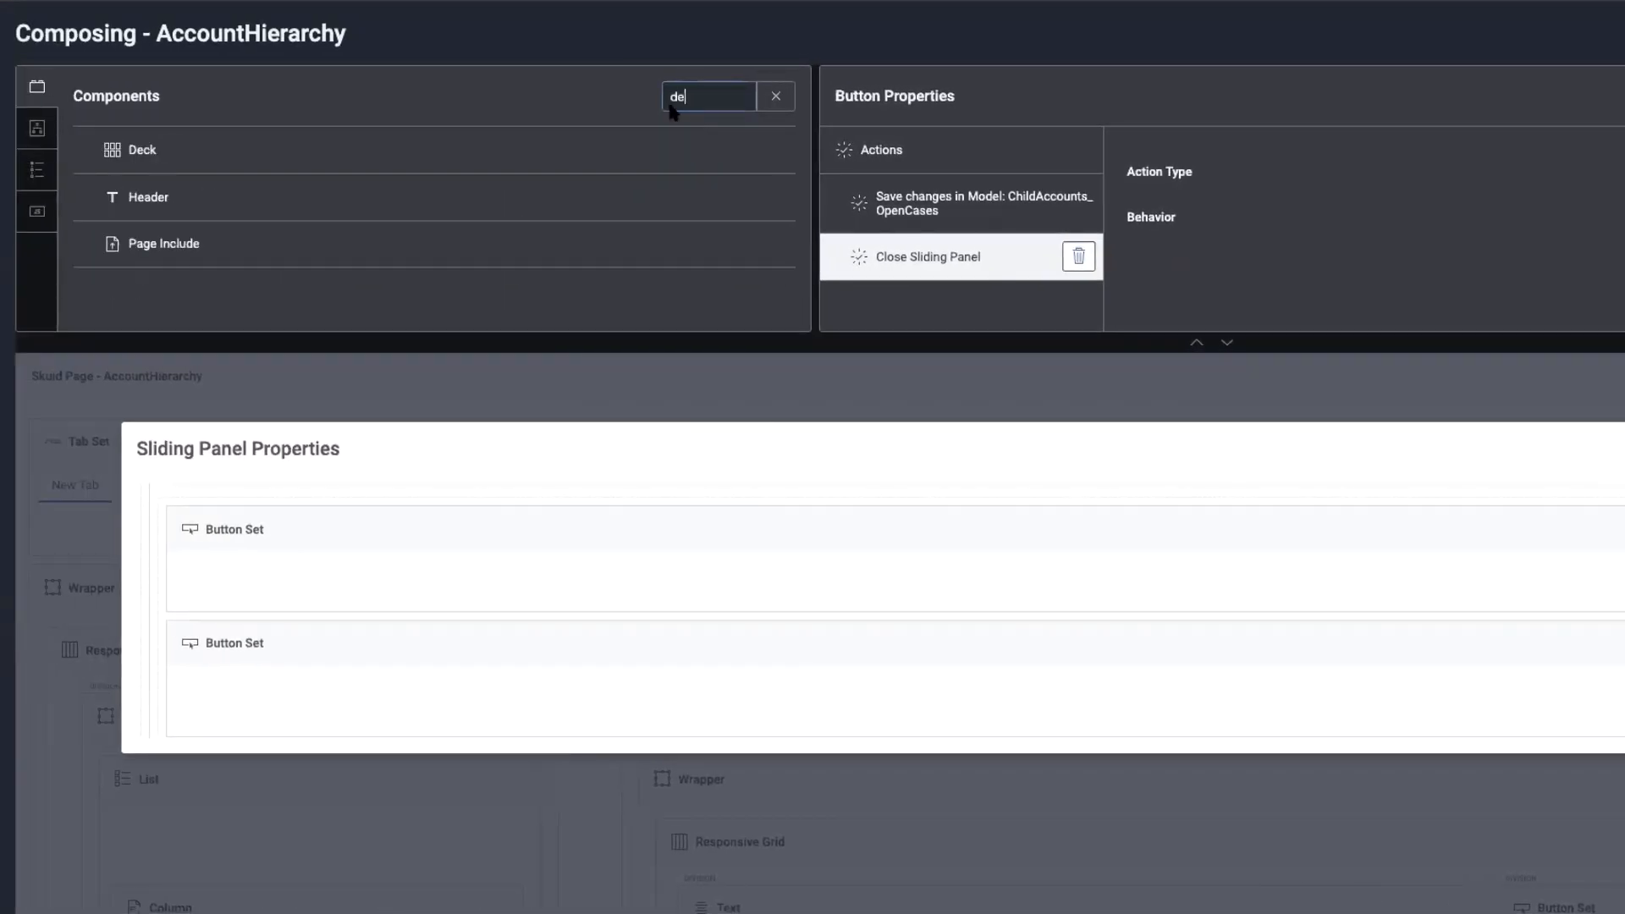
{"action": "left_click_drag", "start_coordinate": [152, 150], "coordinate": [465, 613]}
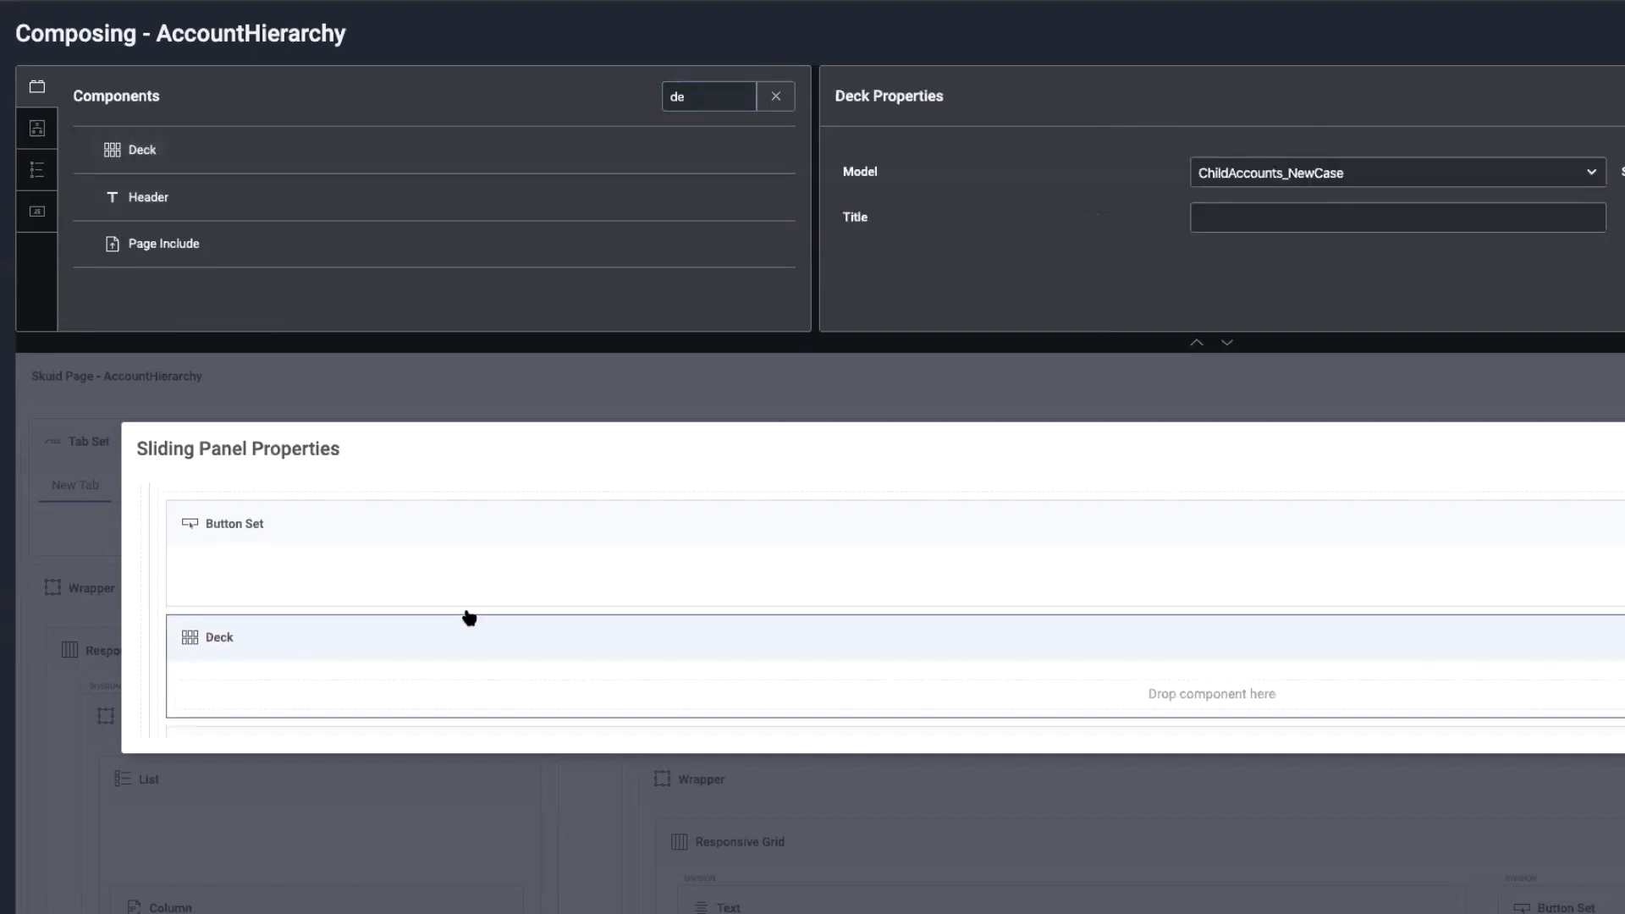
{"action": "left_click_drag", "start_coordinate": [277, 517], "coordinate": [243, 703]}
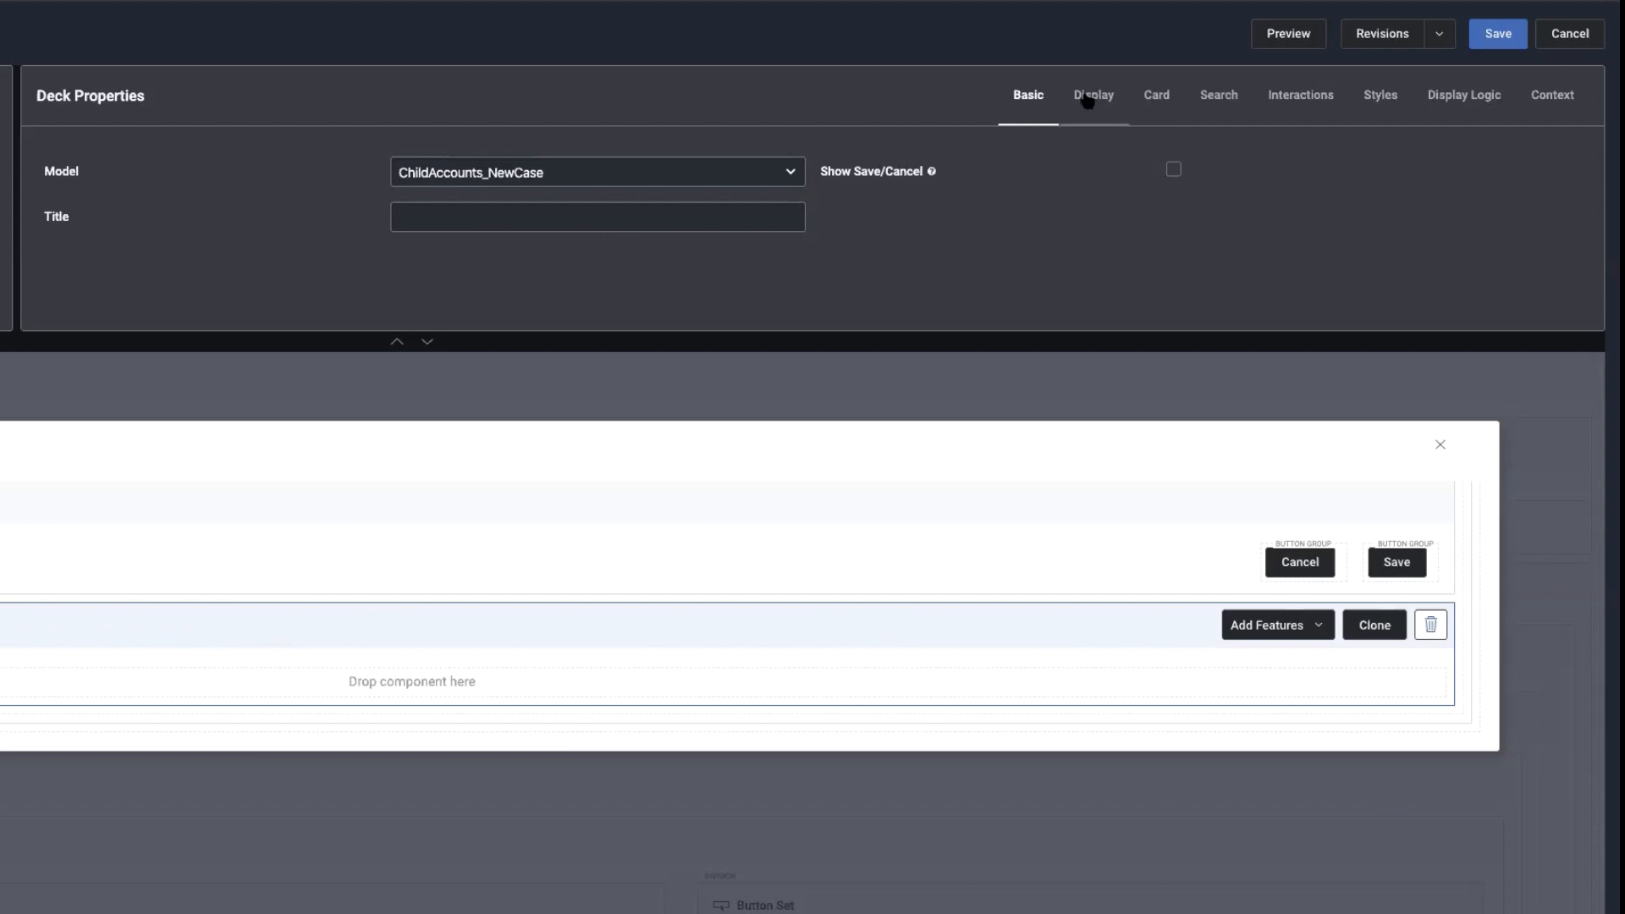
Set the gutter size to 0 in the deck's layout display settings
{"action": "left_click", "coordinate": [1090, 97]}
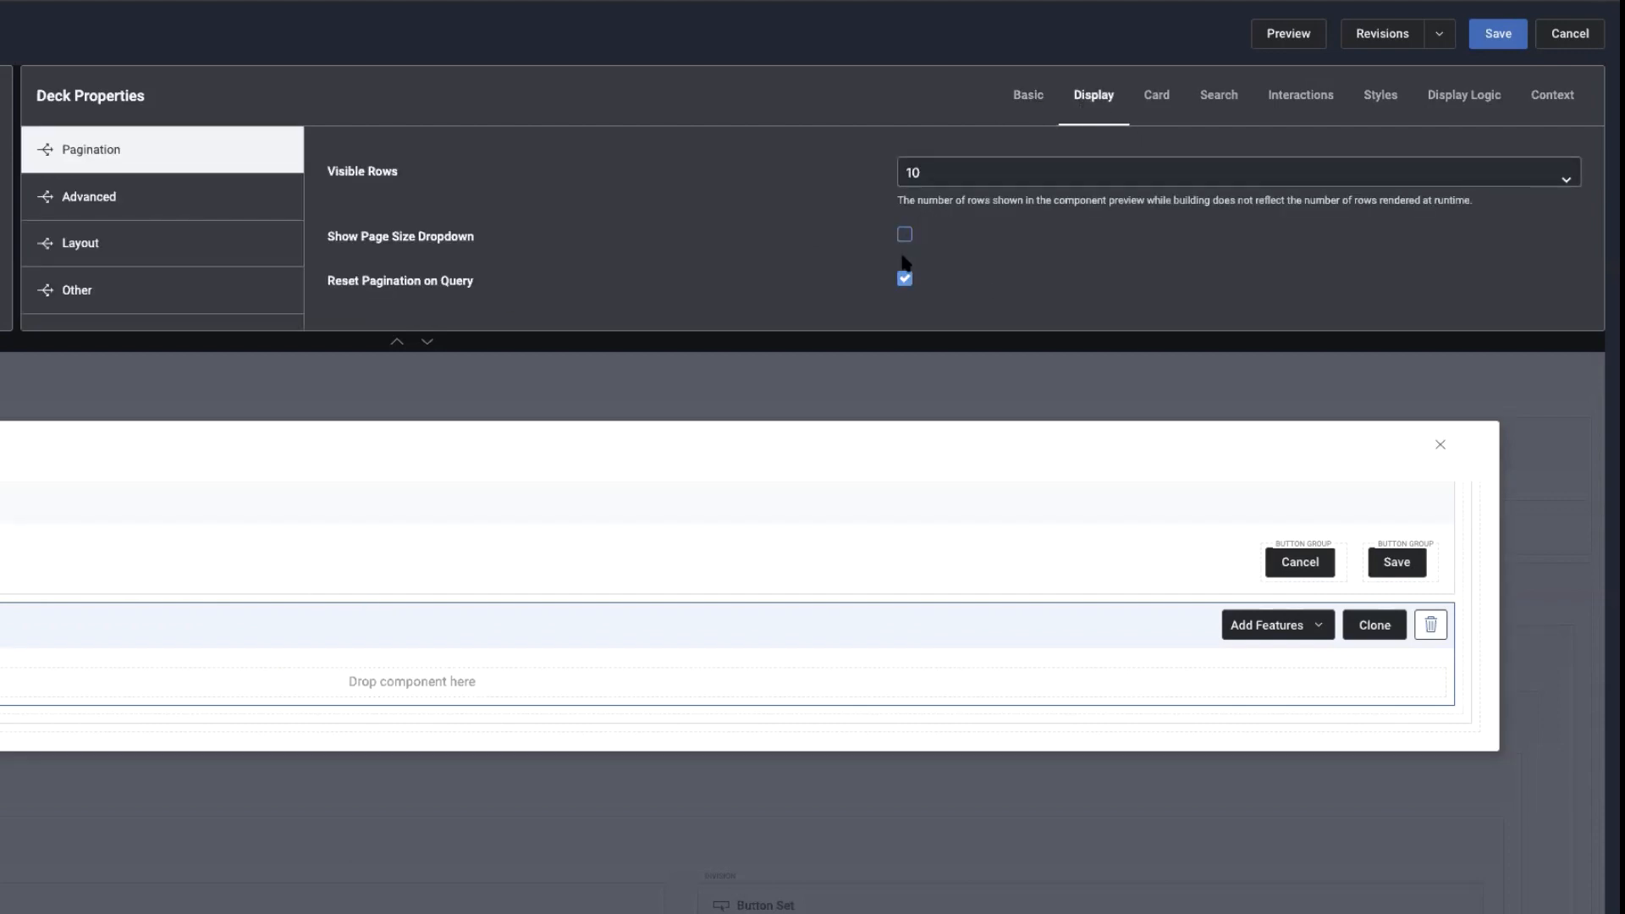
{"action": "left_click", "coordinate": [108, 210]}
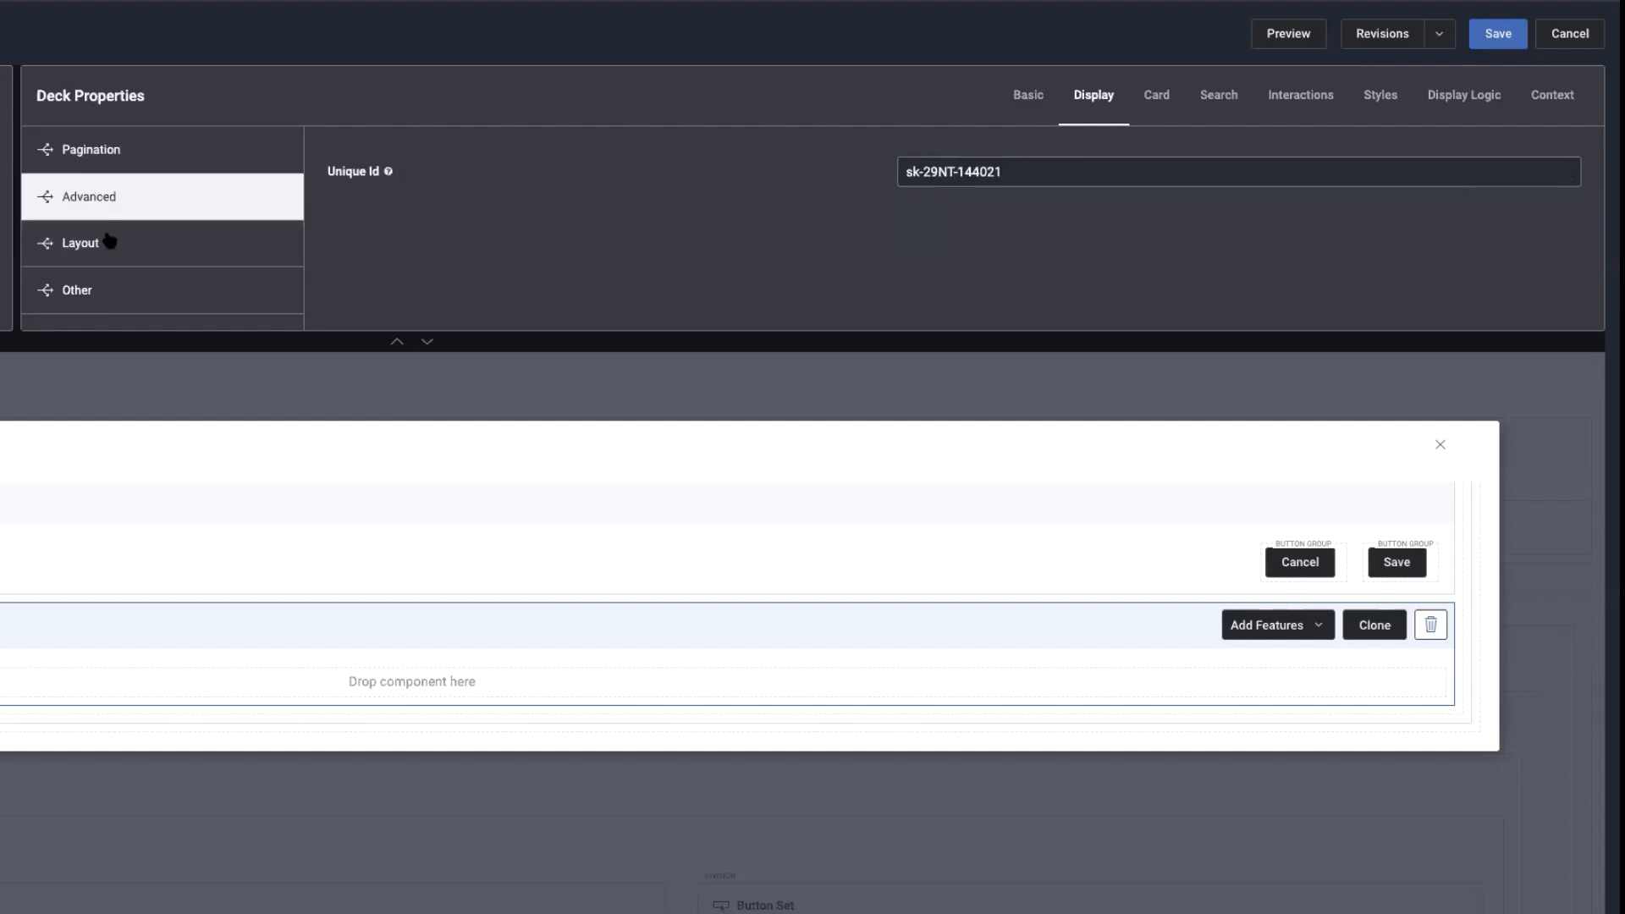
{"action": "left_click", "coordinate": [126, 254]}
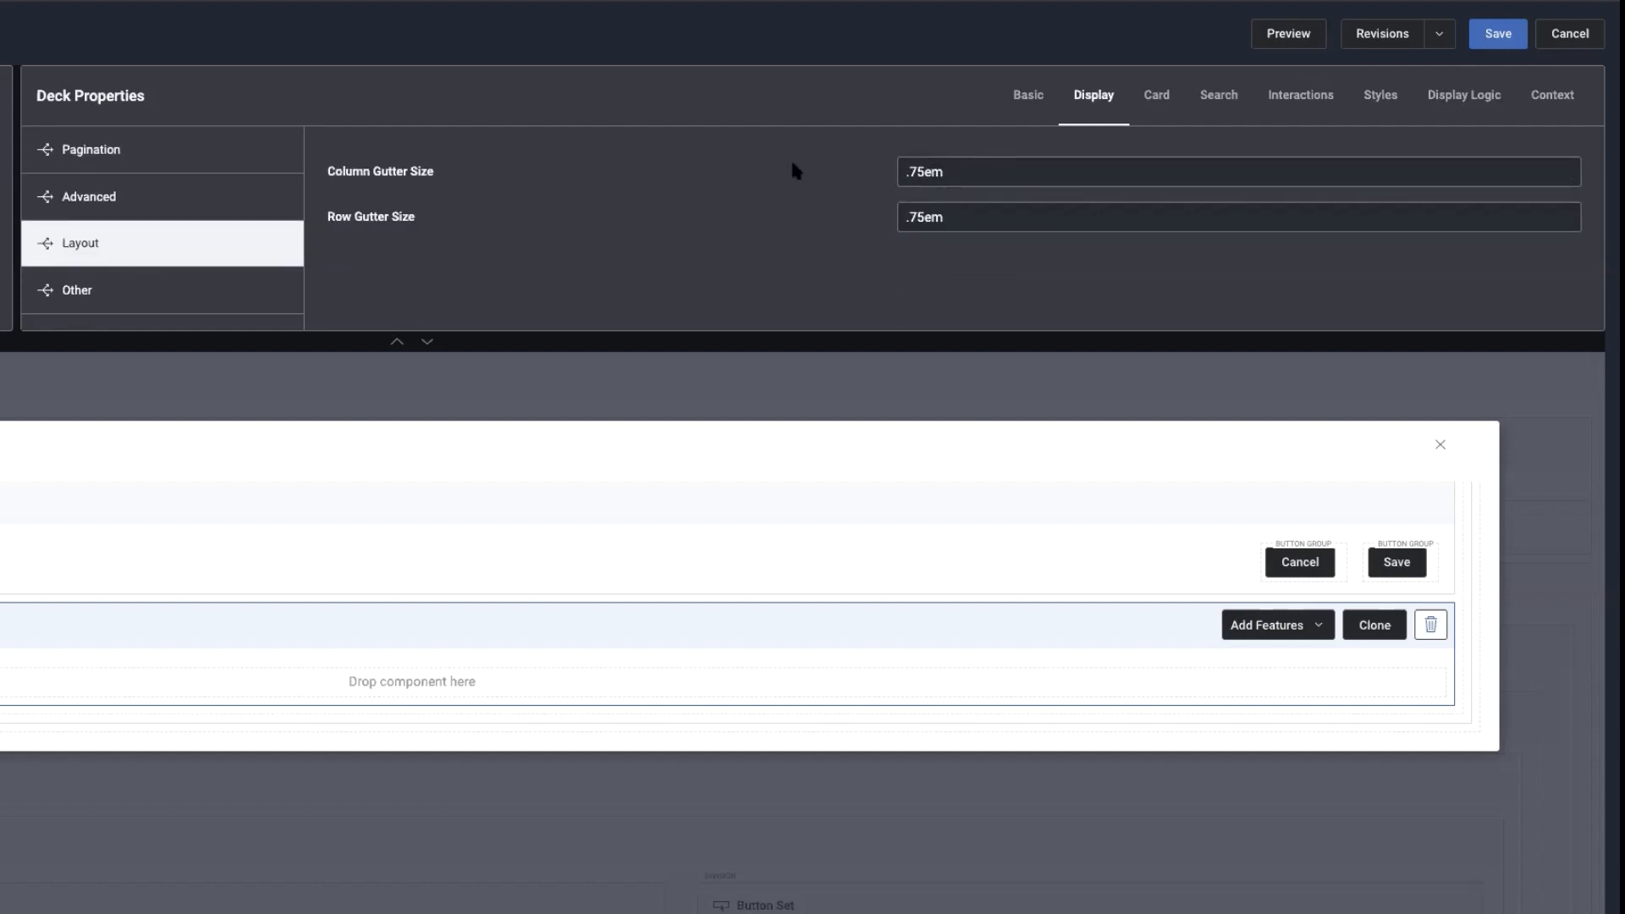
{"action": "key", "text": "ctrl+a"}
{"action": "type", "text": "0"}
Turn off the "Load more" button and the footer in the deck's other display settings
{"action": "left_click", "coordinate": [144, 300]}
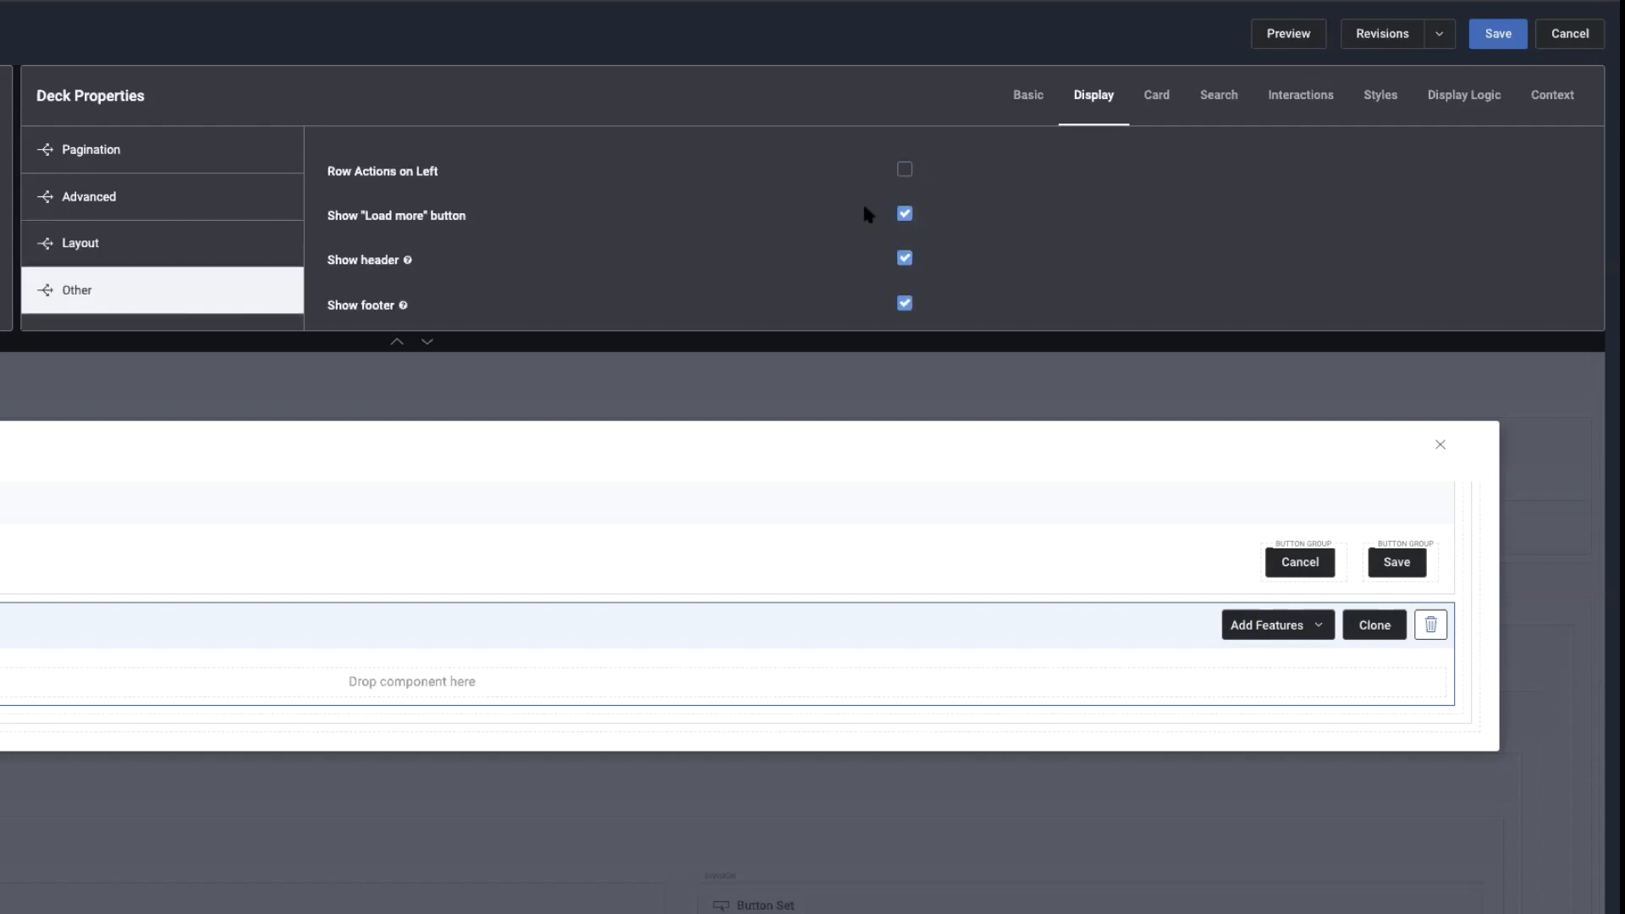
{"action": "left_click", "coordinate": [904, 214]}
{"action": "left_click", "coordinate": [905, 304]}
{"action": "scroll", "coordinate": [206, 232], "scroll_direction": "down", "scroll_amount": 1}
{"action": "scroll", "coordinate": [206, 232], "scroll_direction": "up", "scroll_amount": 2}
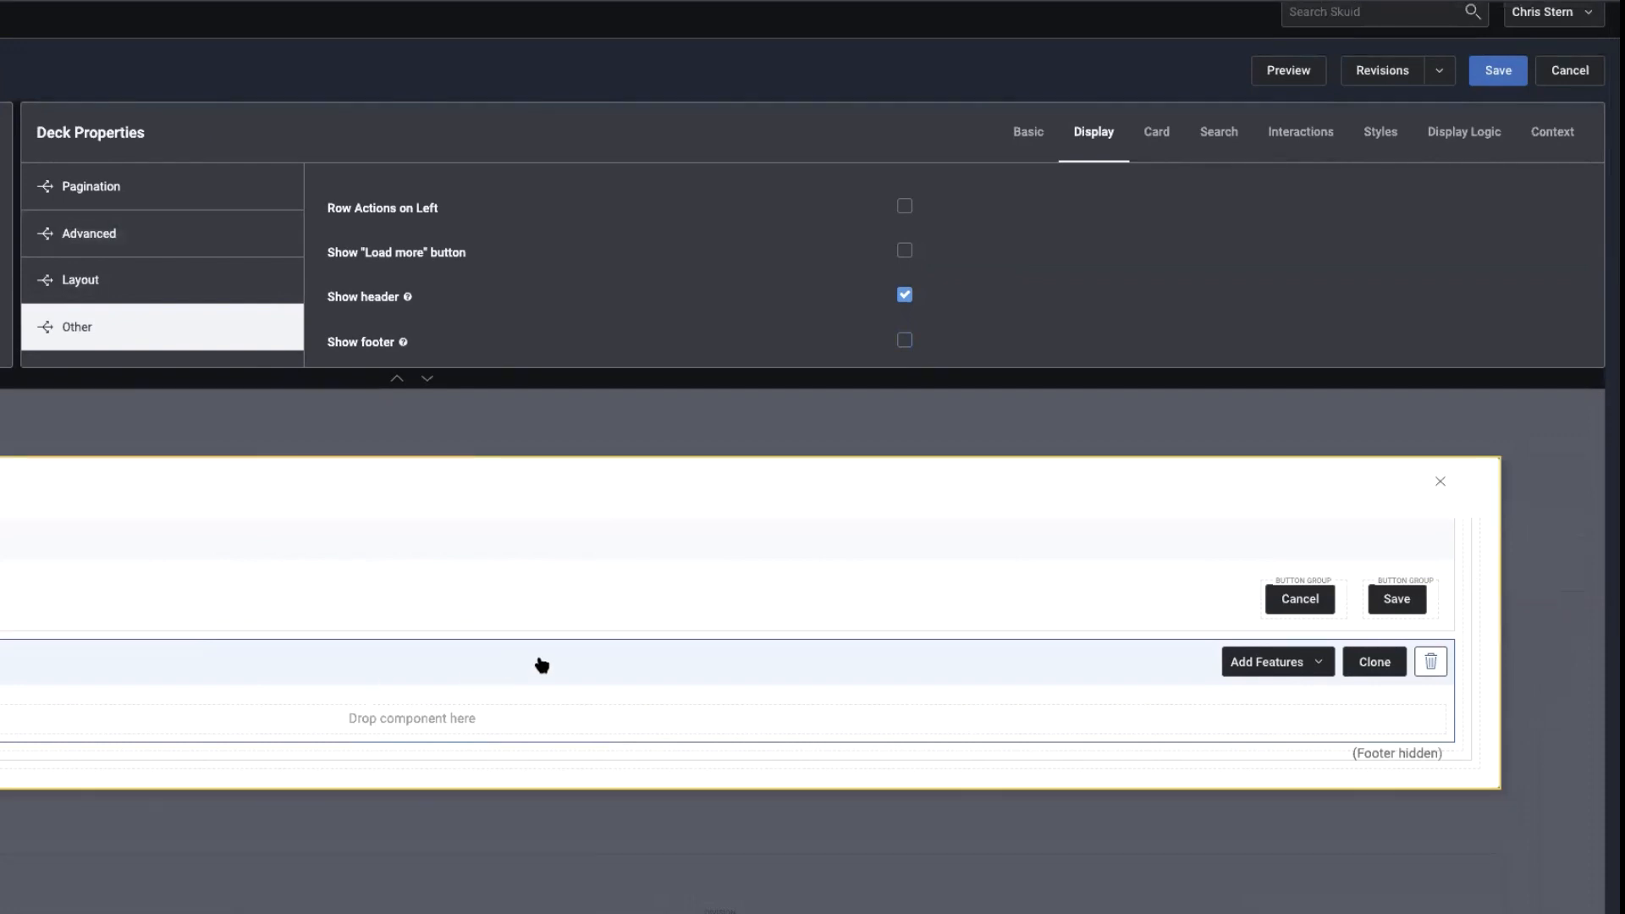
Set the minimum width of the deck's cards to 100%
{"action": "left_click", "coordinate": [1156, 133]}
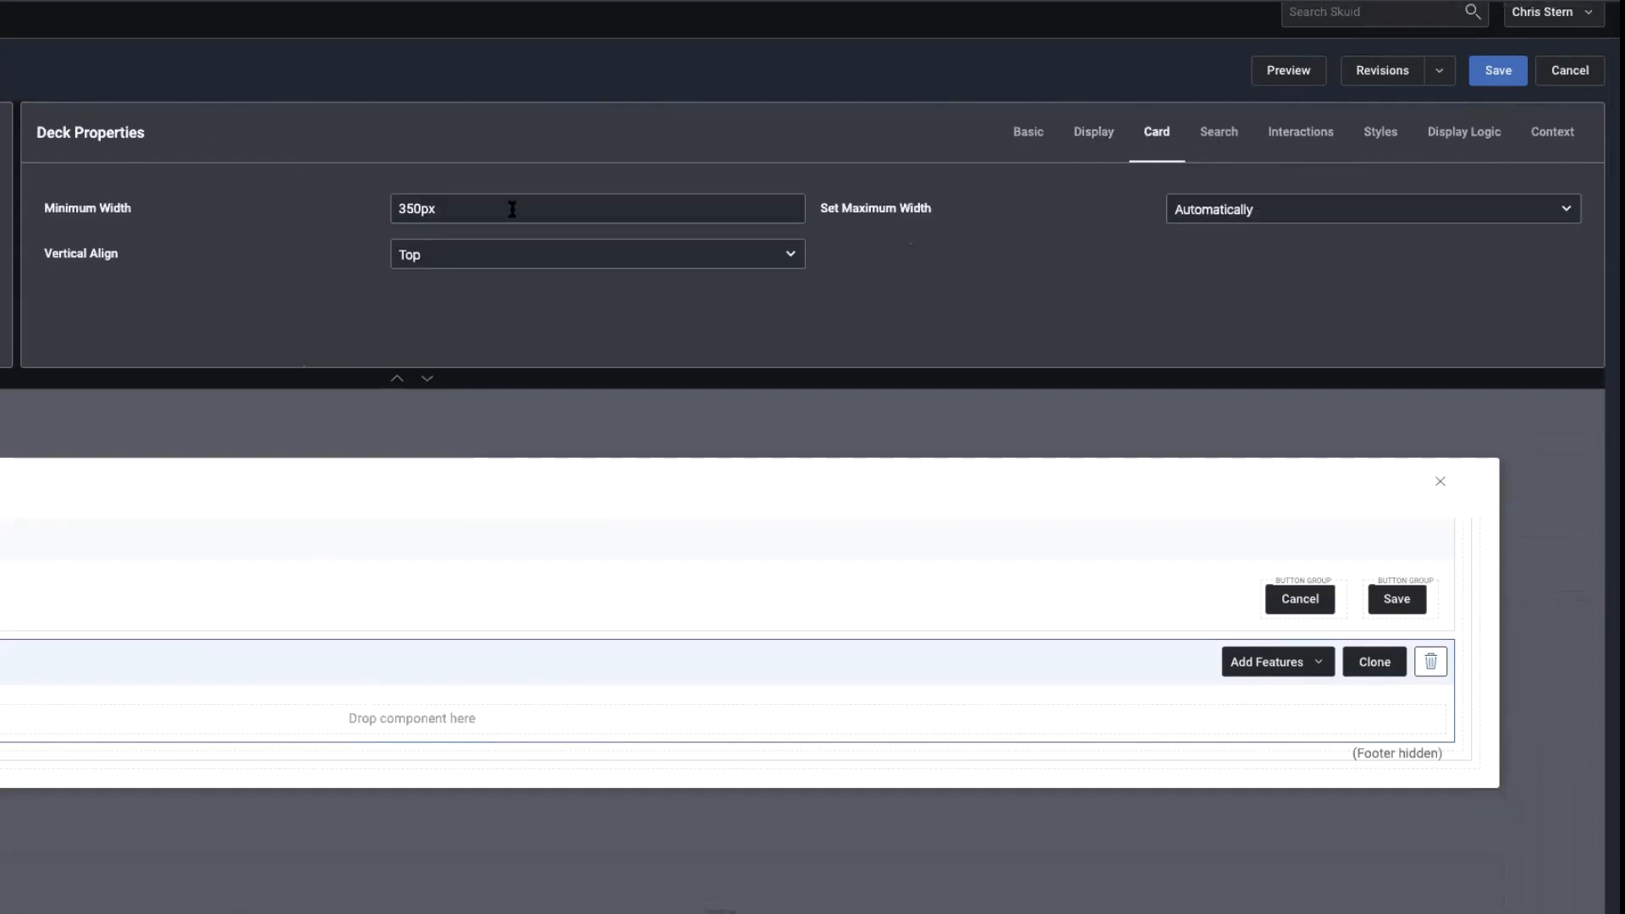
{"action": "left_click", "coordinate": [512, 209]}
{"action": "key", "text": "ctrl+a"}
{"action": "type", "text": "100"}
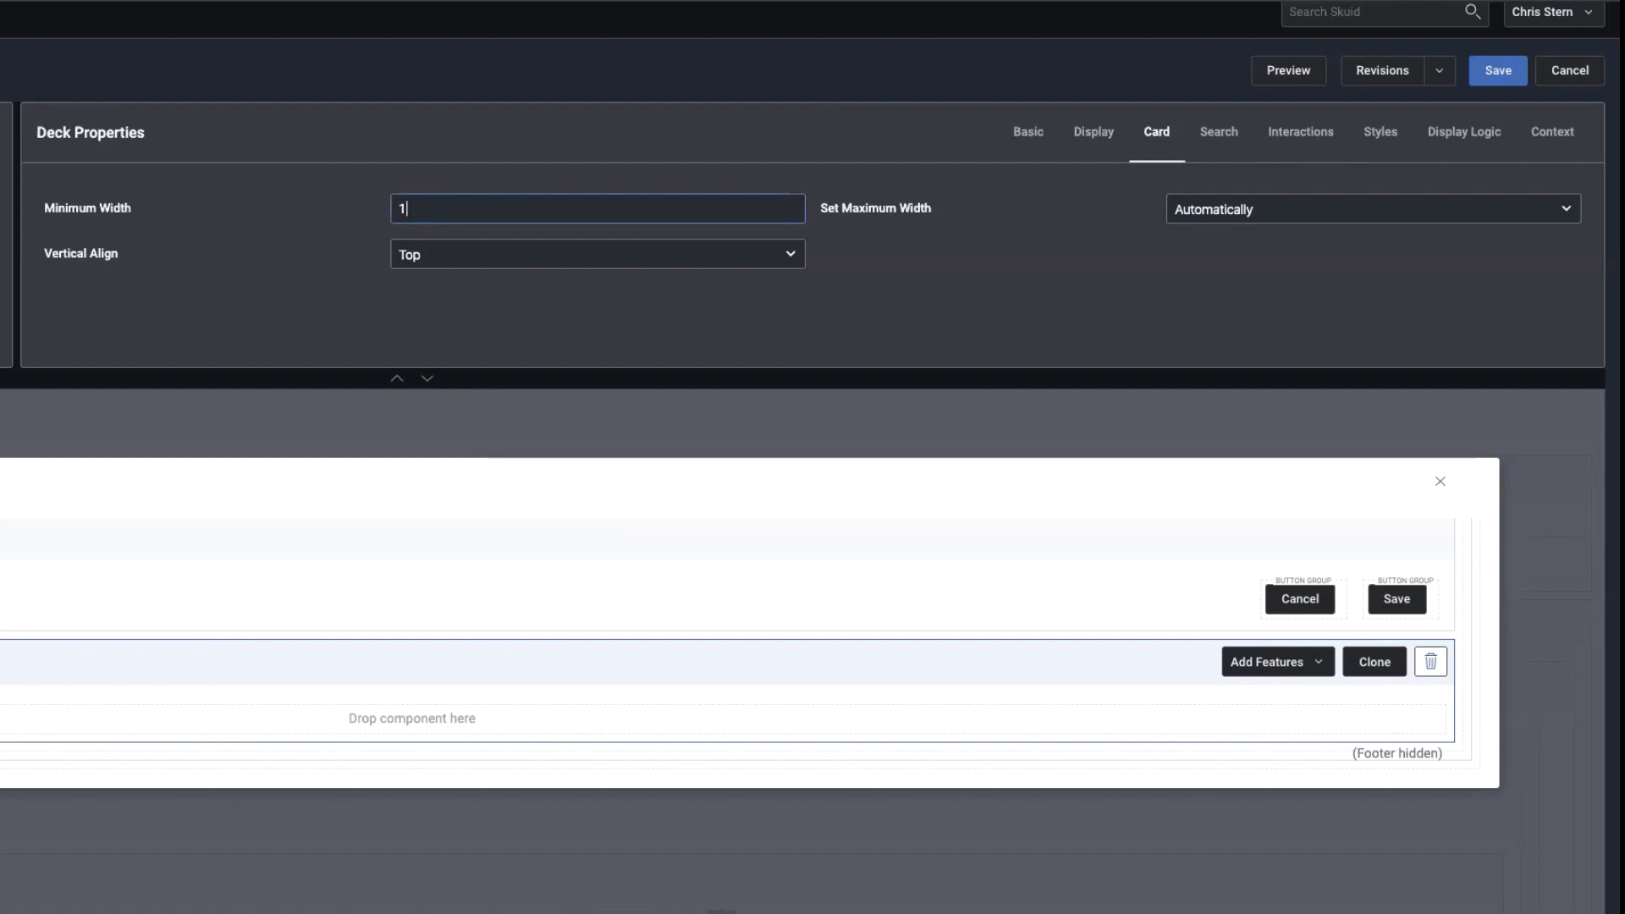
{"action": "type", "text": "%"}
Select the sliding panel itself and set its width to 25
{"action": "left_click", "coordinate": [208, 486]}
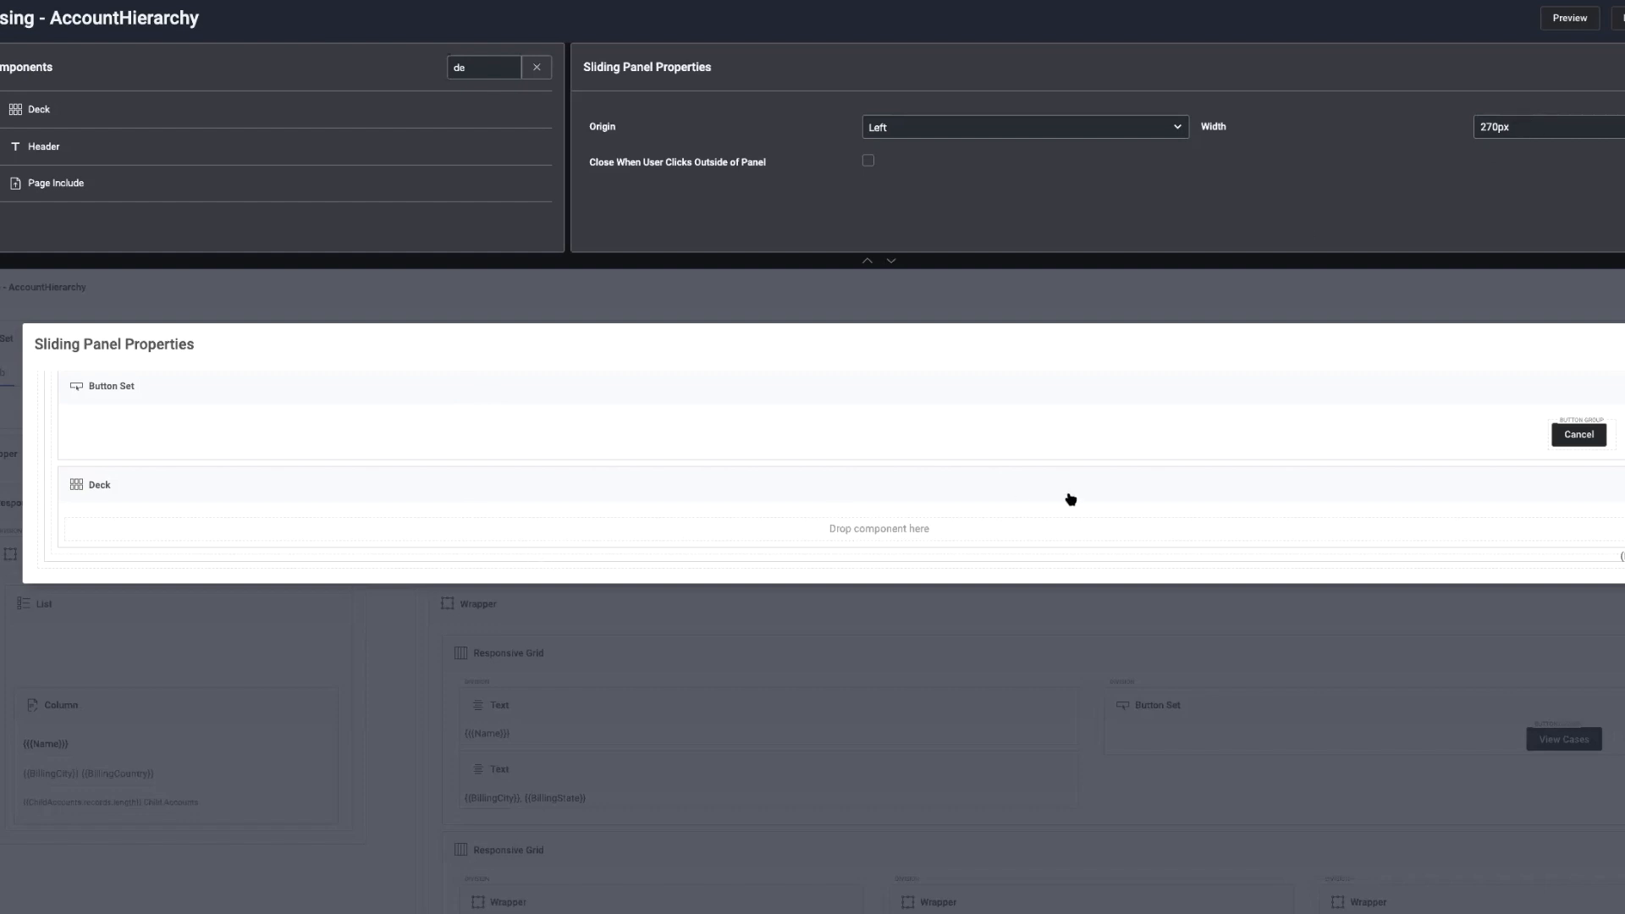
{"action": "left_click_drag", "start_coordinate": [1530, 127], "coordinate": [1400, 117]}
{"action": "type", "text": "25"}
Switch the deck's model to ChildAccounts_OpenCases
{"action": "left_click", "coordinate": [291, 497]}
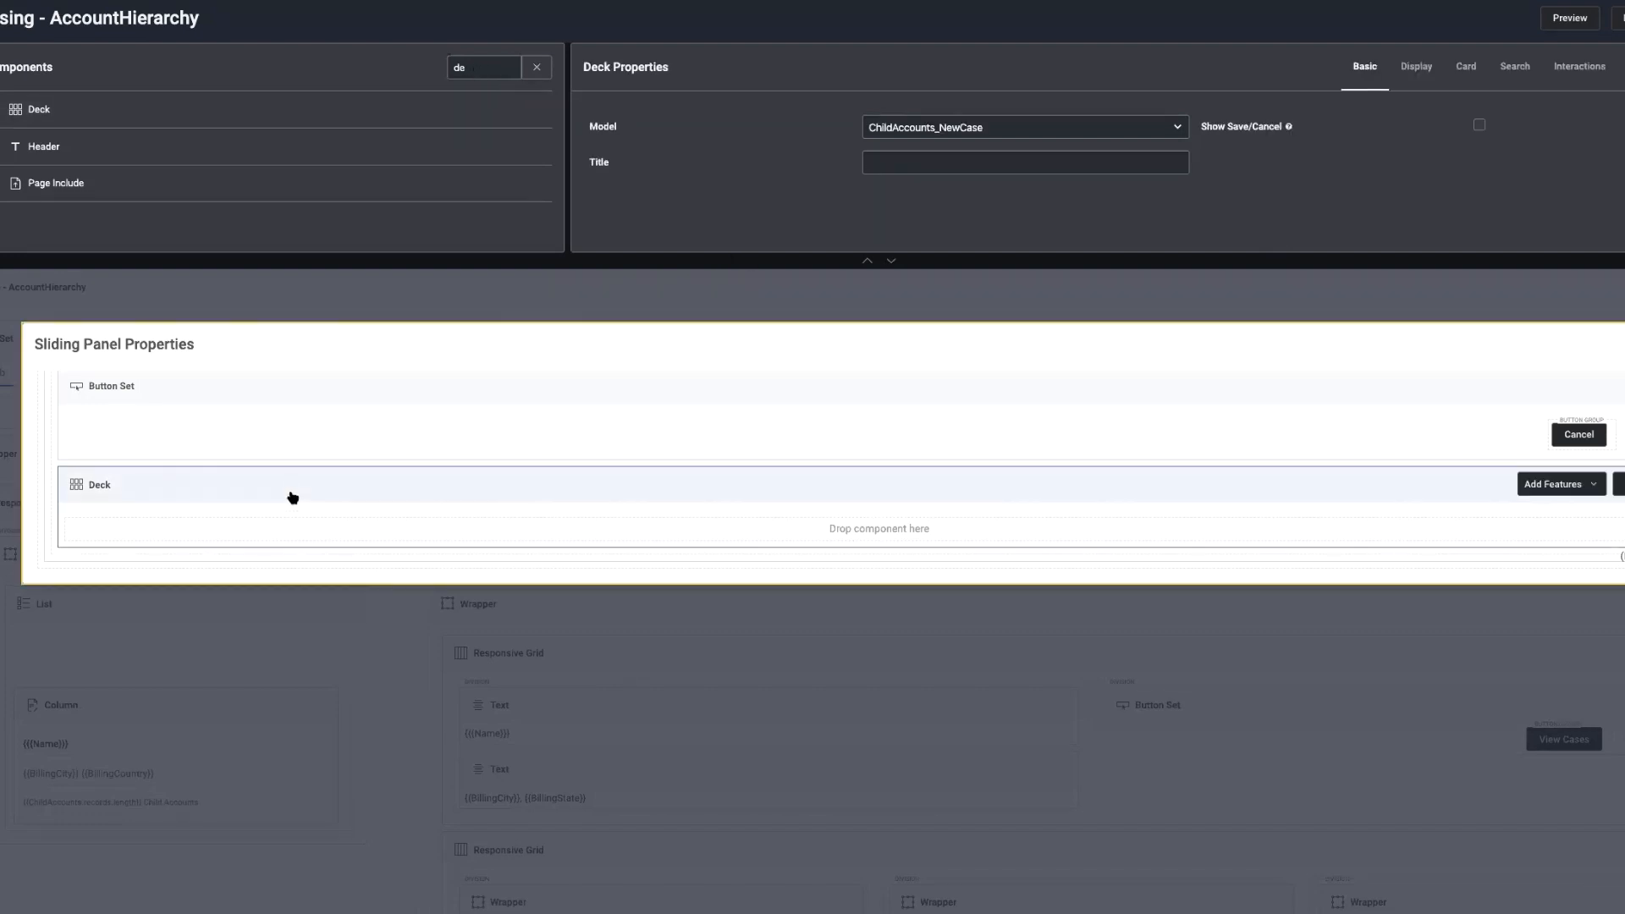
{"action": "left_click", "coordinate": [957, 132]}
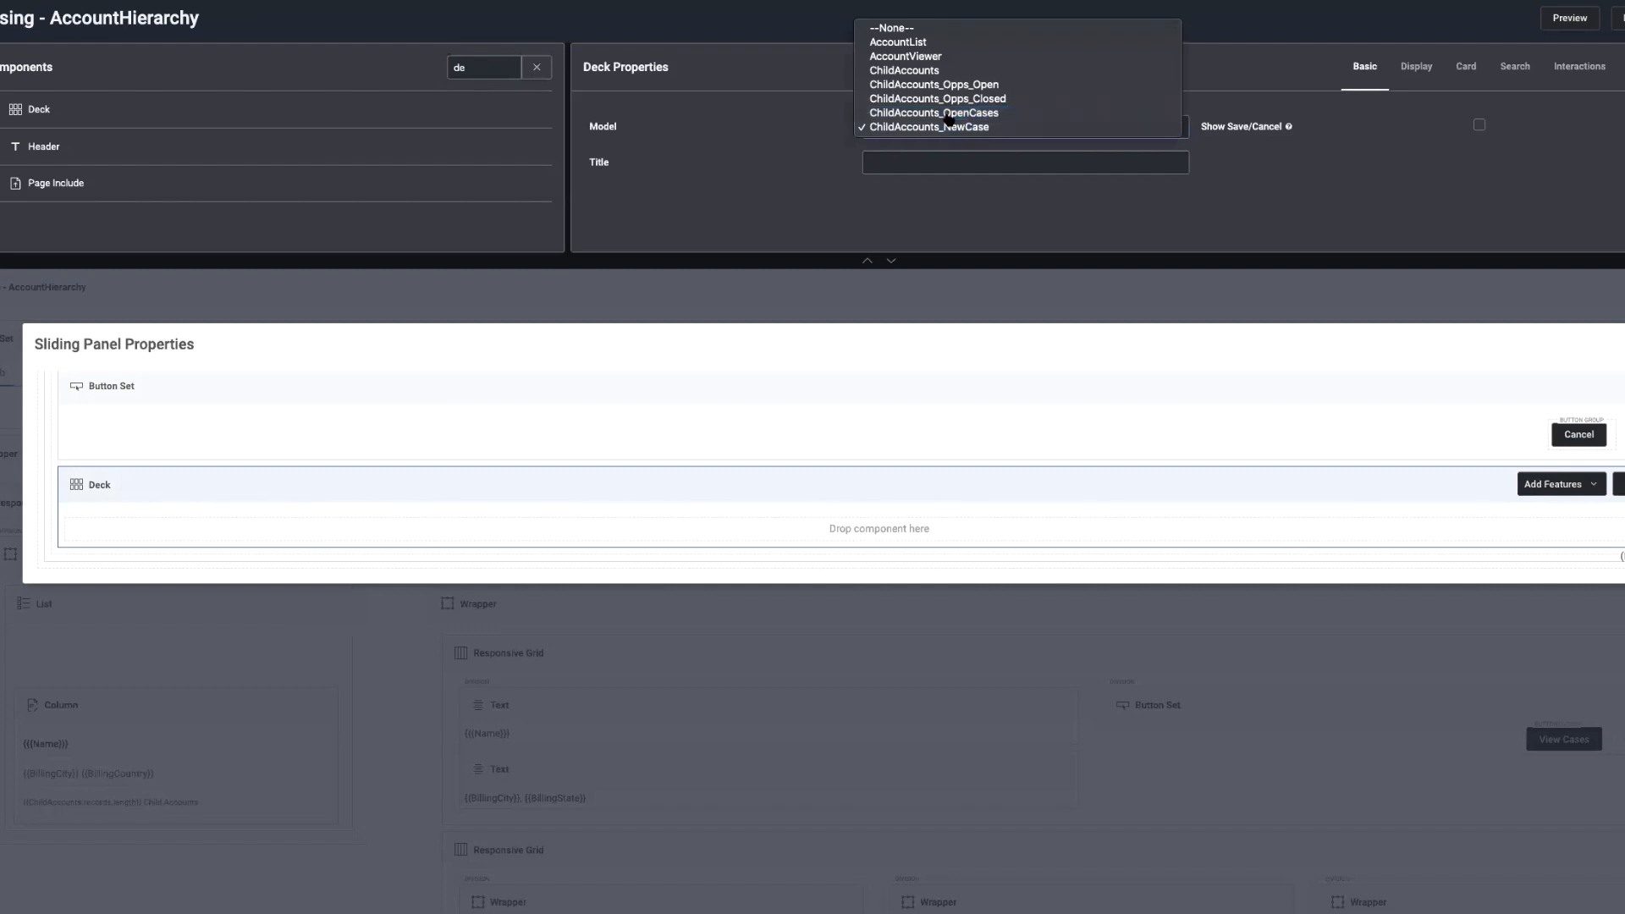
{"action": "left_click", "coordinate": [949, 115]}
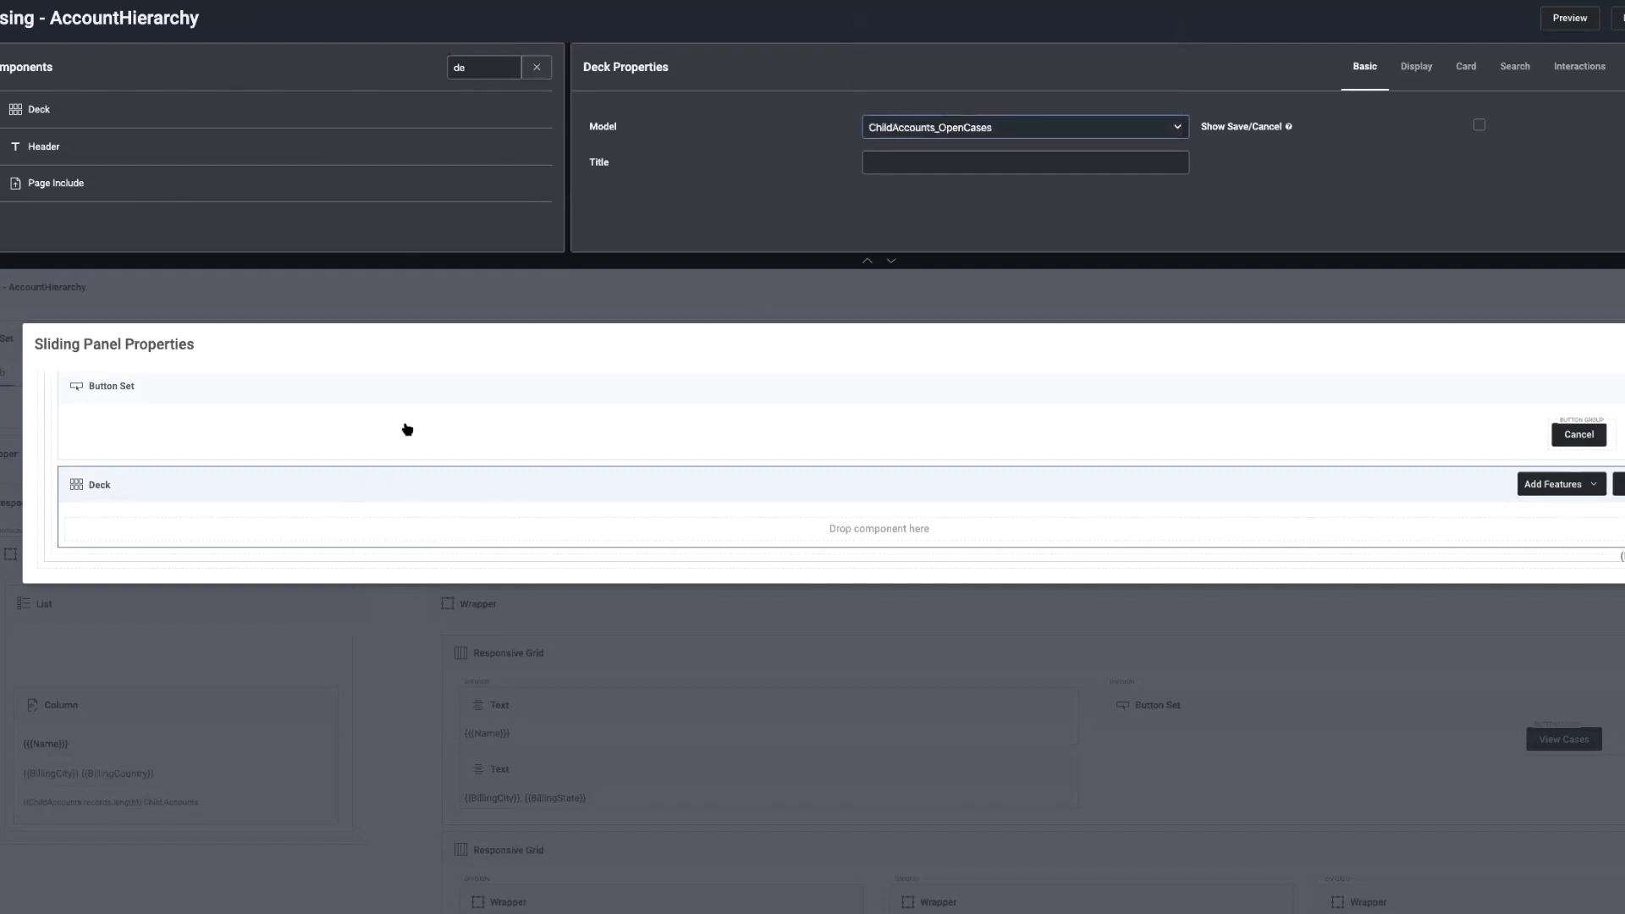
Add a Form inside the deck and base it on the ChildAccounts_OpenCases model
{"action": "double_click", "coordinate": [468, 68]}
{"action": "type", "text": "fo"}
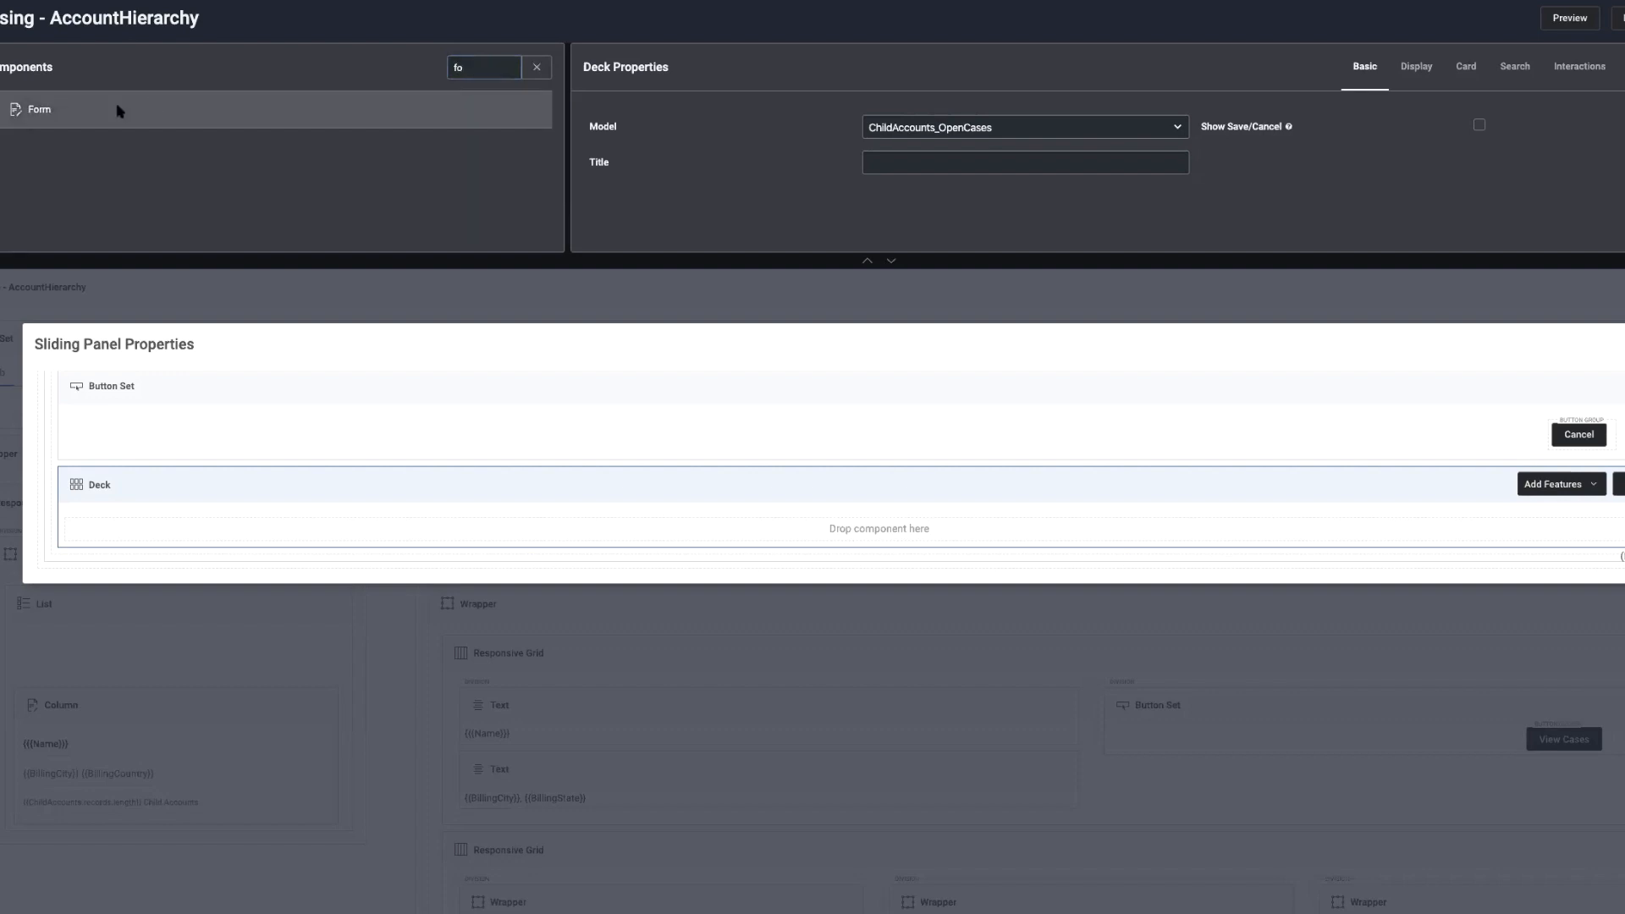
{"action": "left_click_drag", "start_coordinate": [118, 111], "coordinate": [270, 518]}
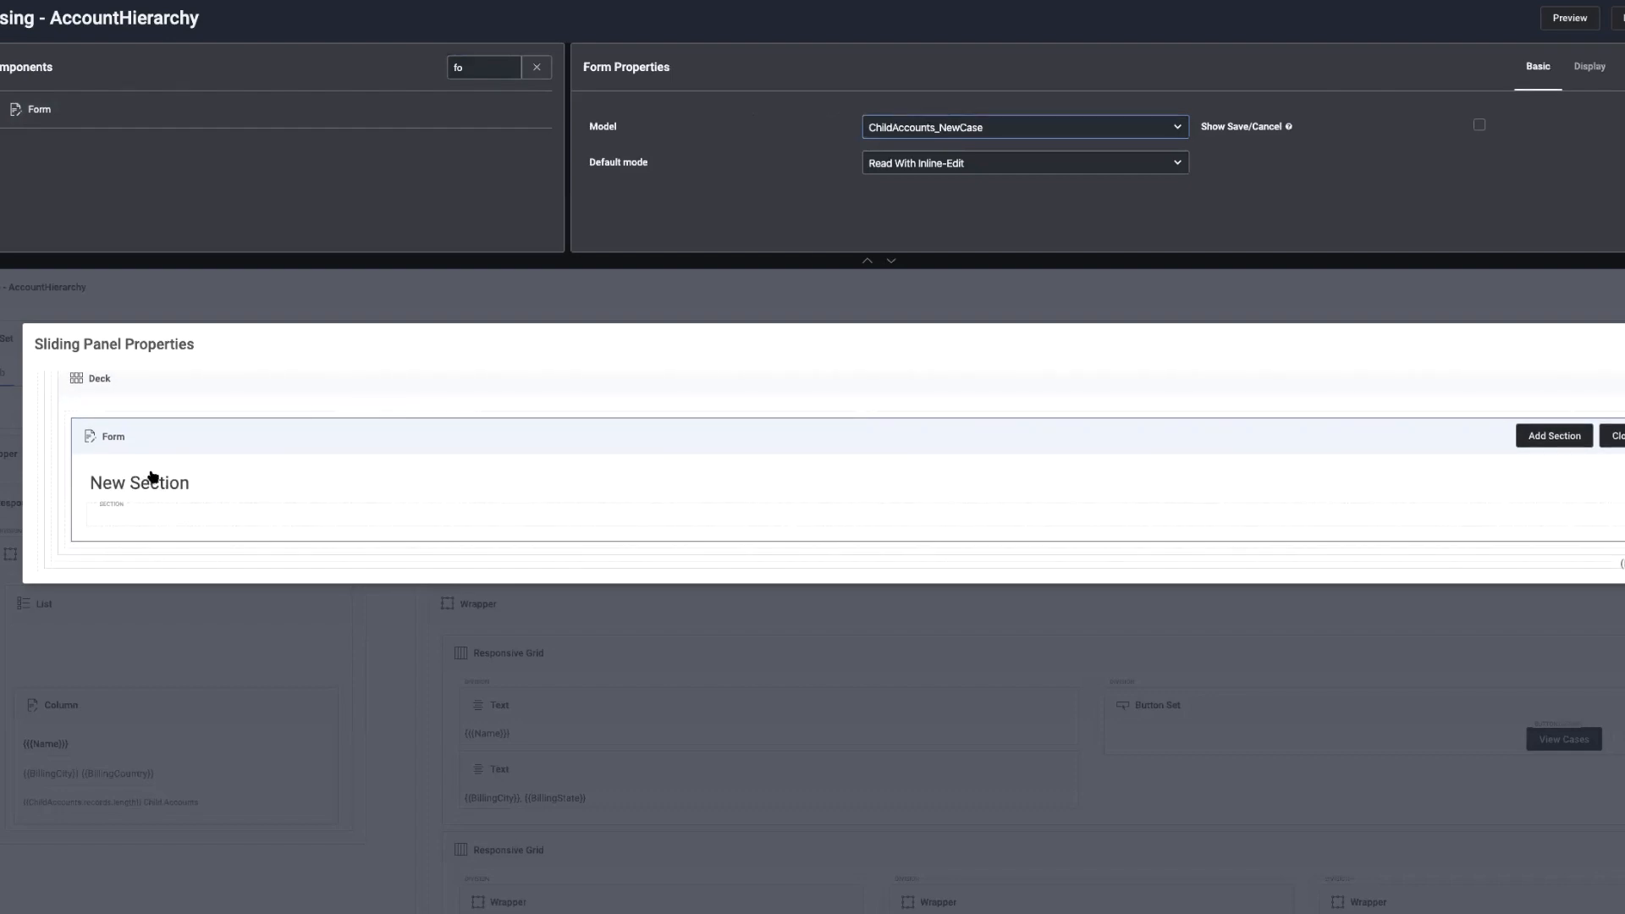
{"action": "left_click", "coordinate": [965, 135]}
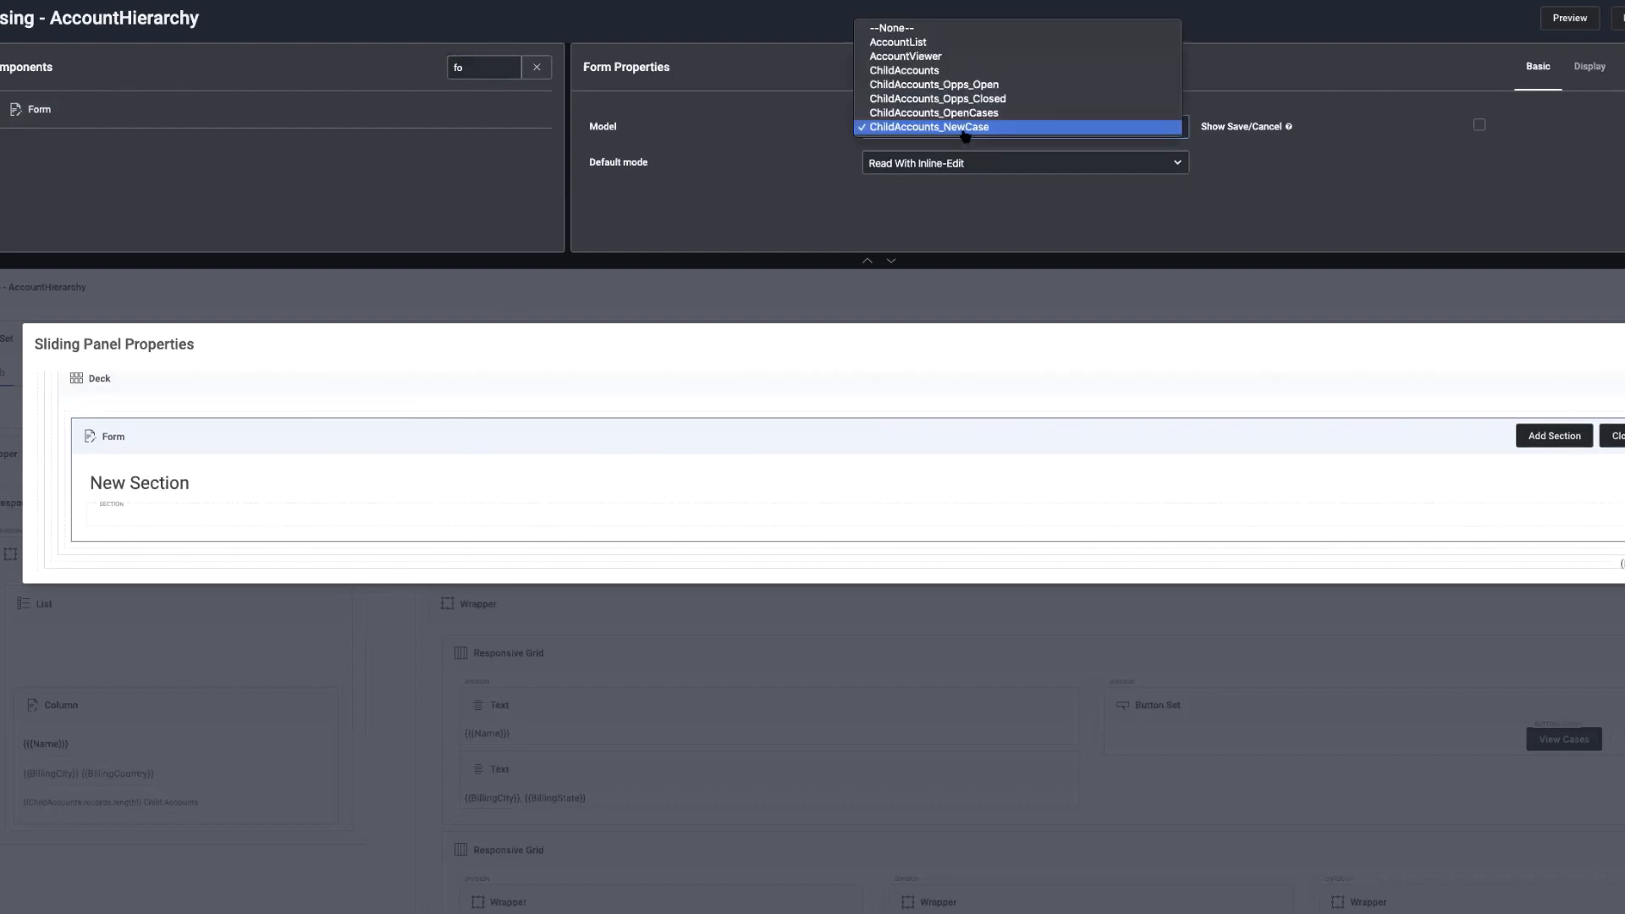
{"action": "left_click", "coordinate": [944, 113]}
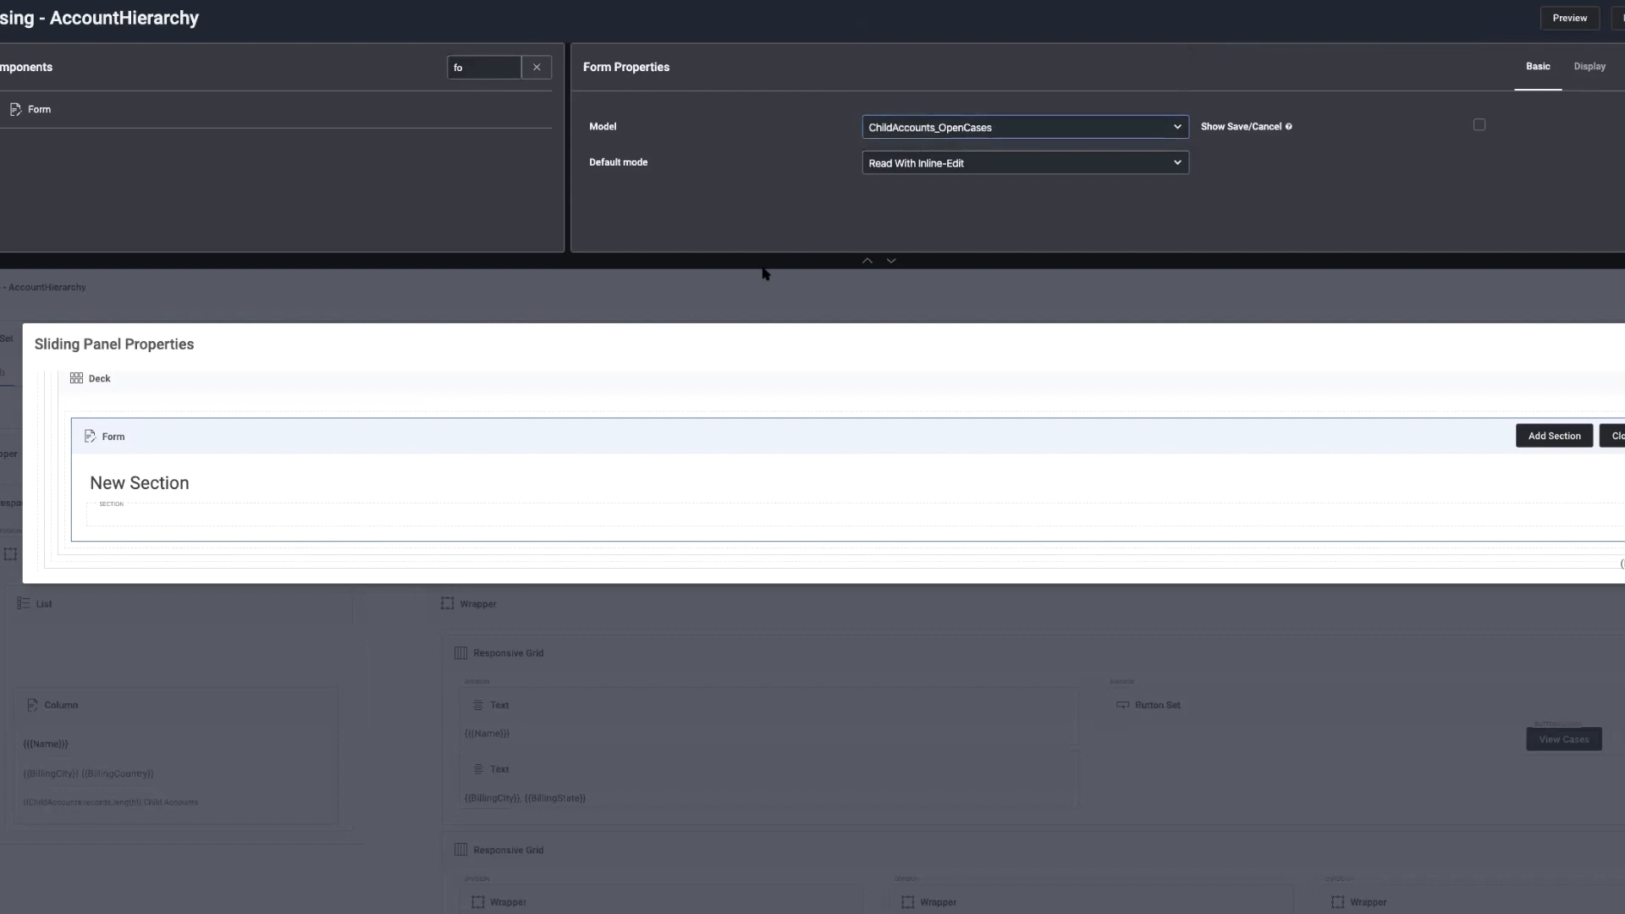
Set the form's default mode to Edit and hide the heading of its section
{"action": "left_click", "coordinate": [957, 166]}
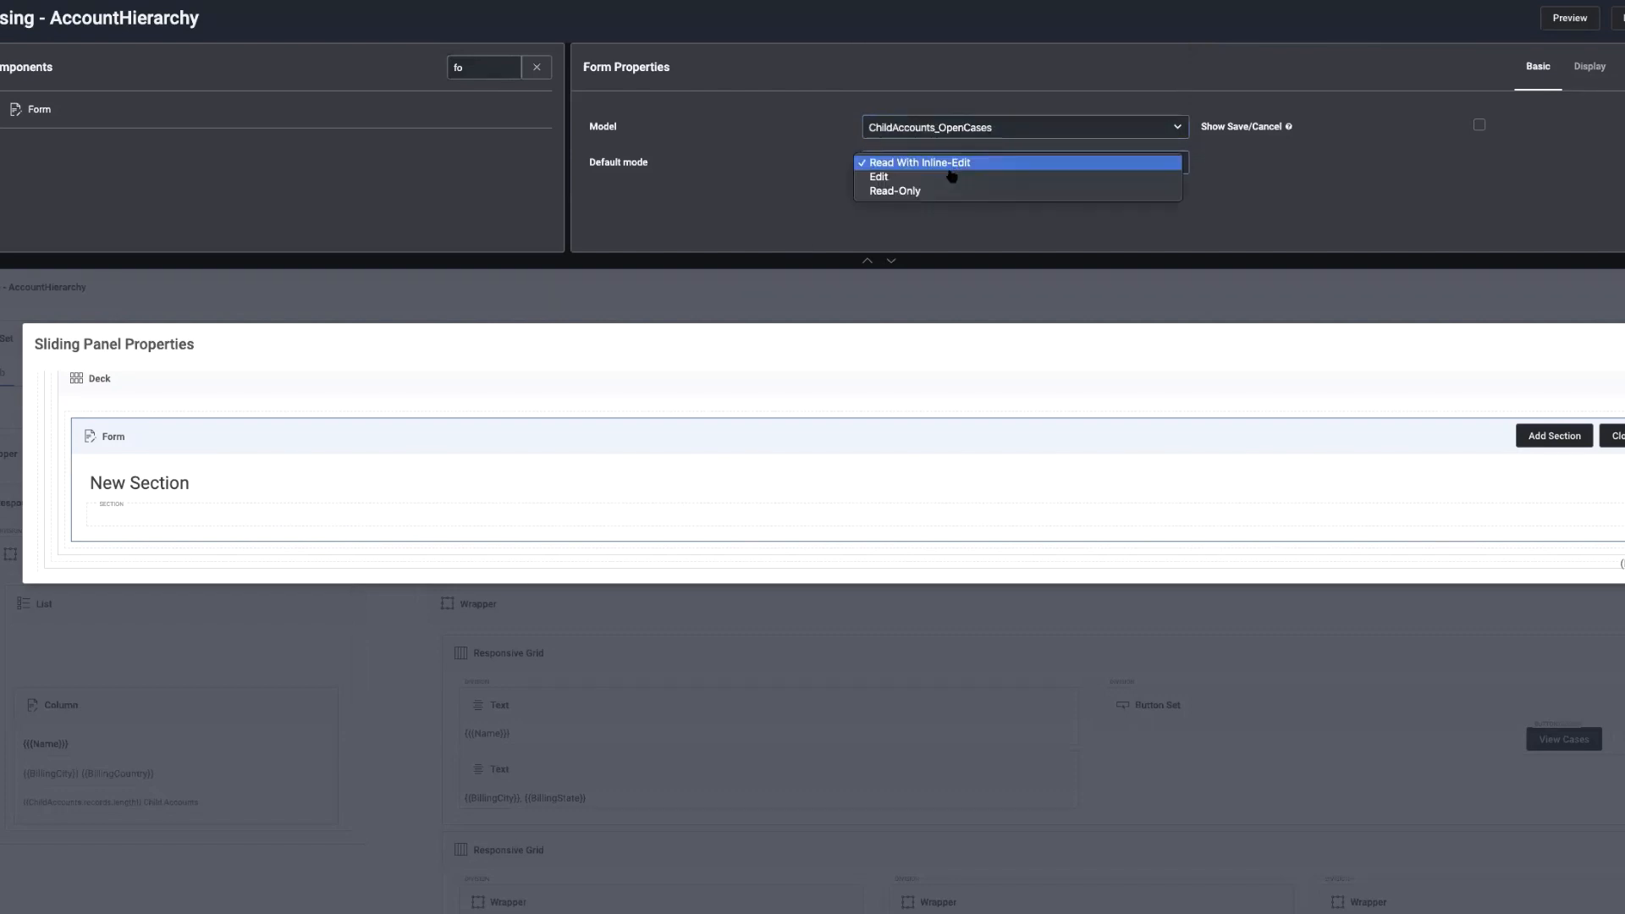
{"action": "left_click", "coordinate": [937, 178]}
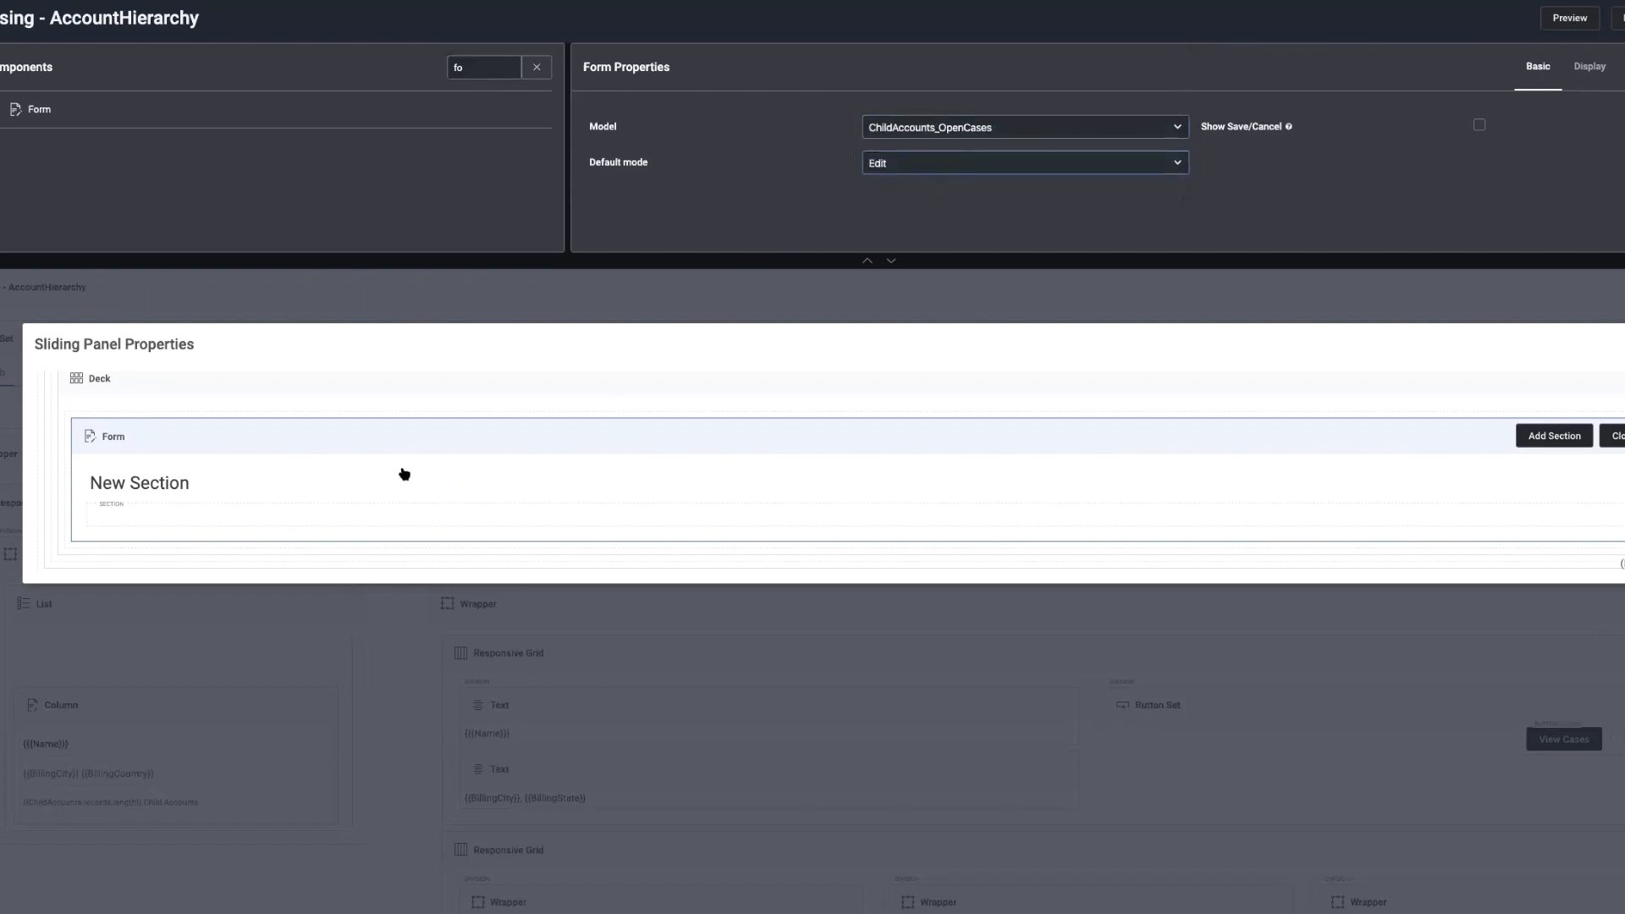
{"action": "left_click", "coordinate": [132, 490]}
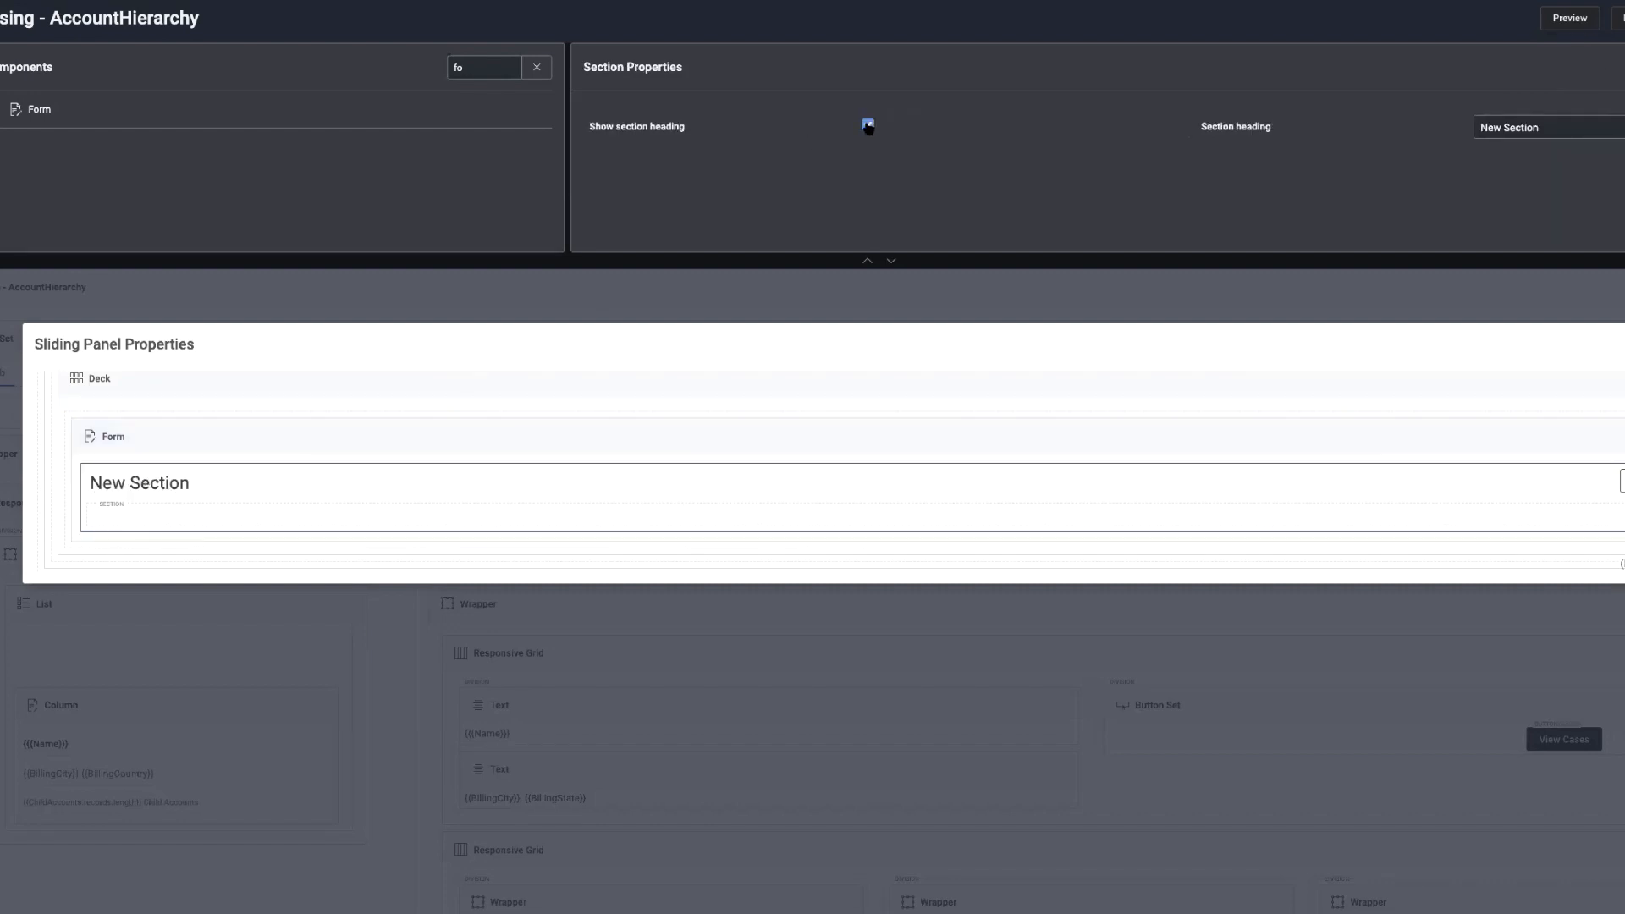
{"action": "left_click", "coordinate": [869, 127]}
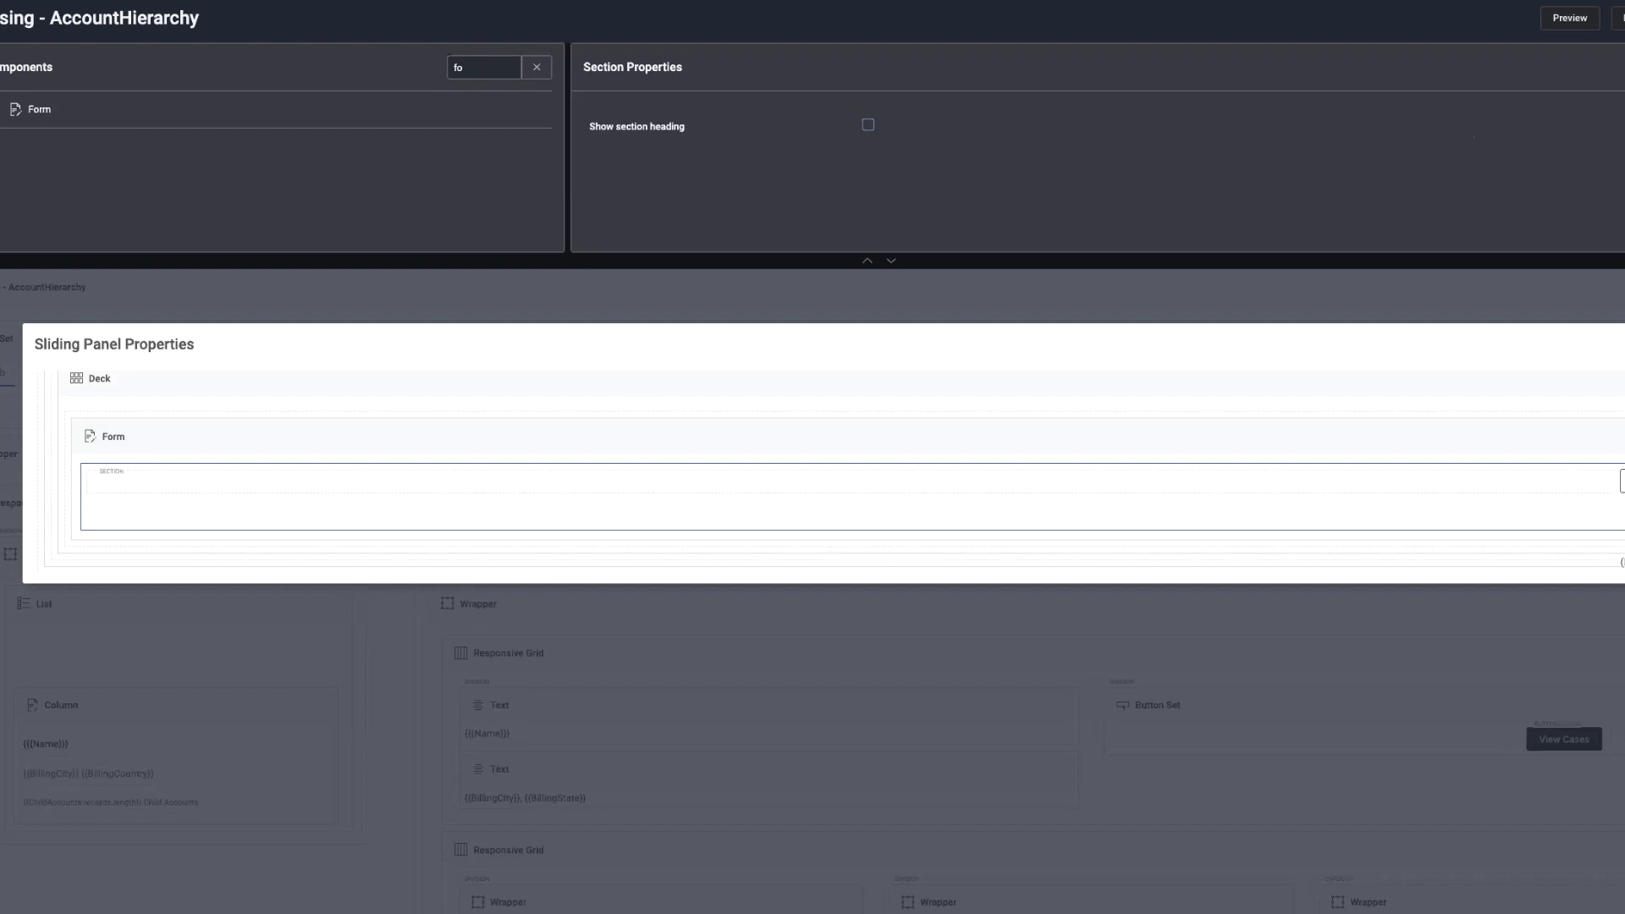
Open the field picker for the form's section and select the Subject and Status fields
{"action": "left_click", "coordinate": [1613, 449]}
{"action": "left_click", "coordinate": [1430, 498]}
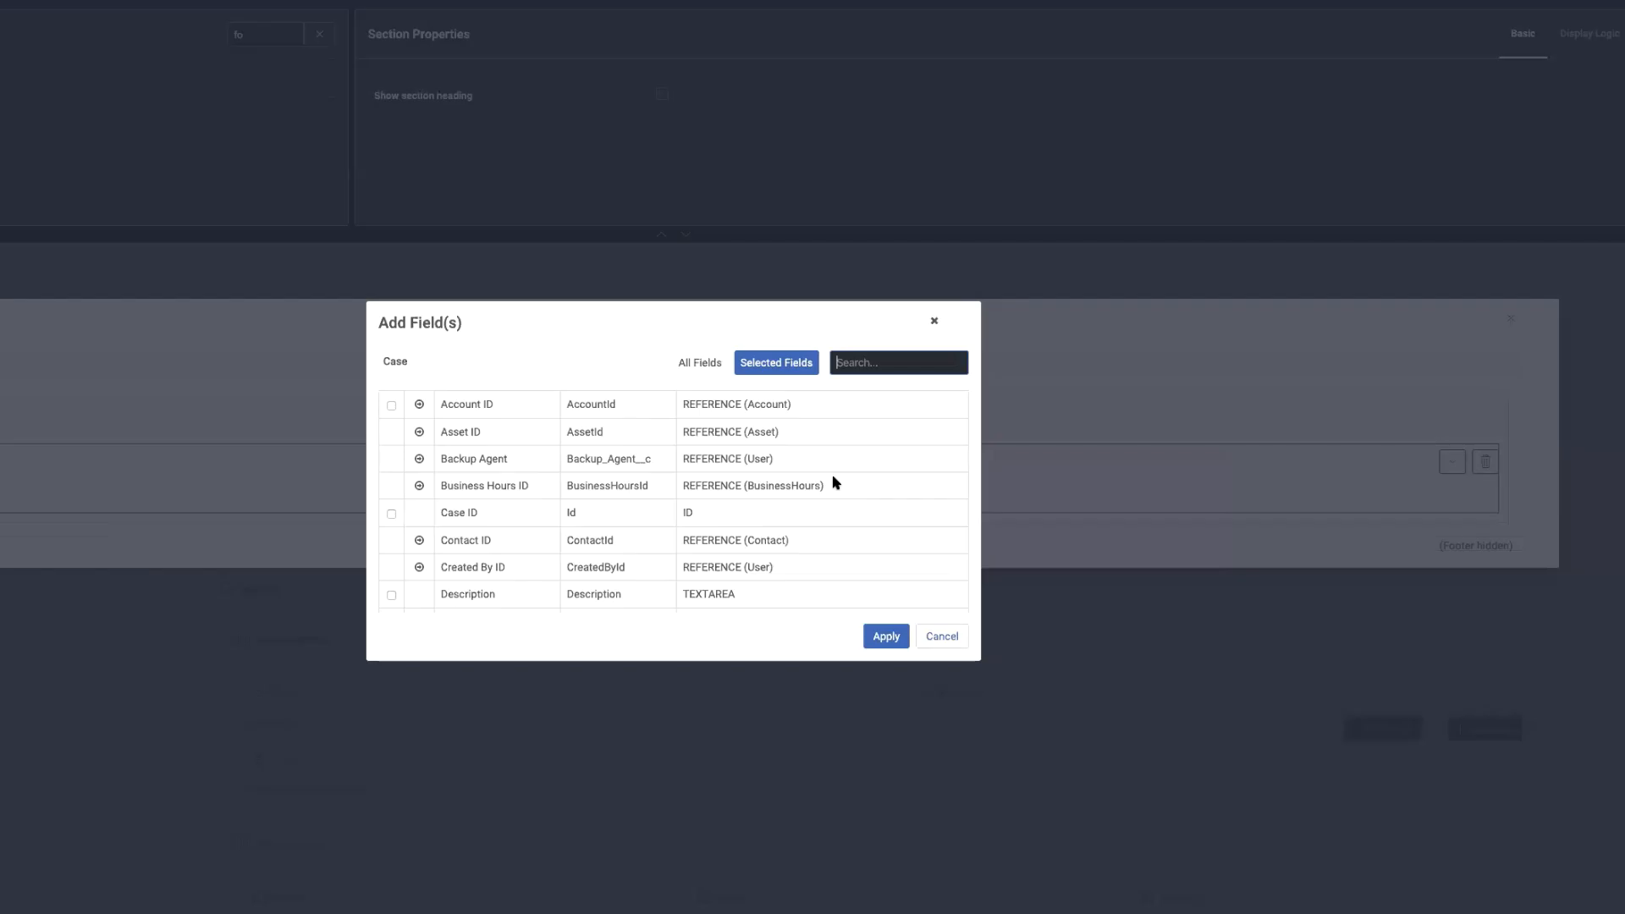
{"action": "left_click", "coordinate": [861, 366]}
{"action": "type", "text": "sub"}
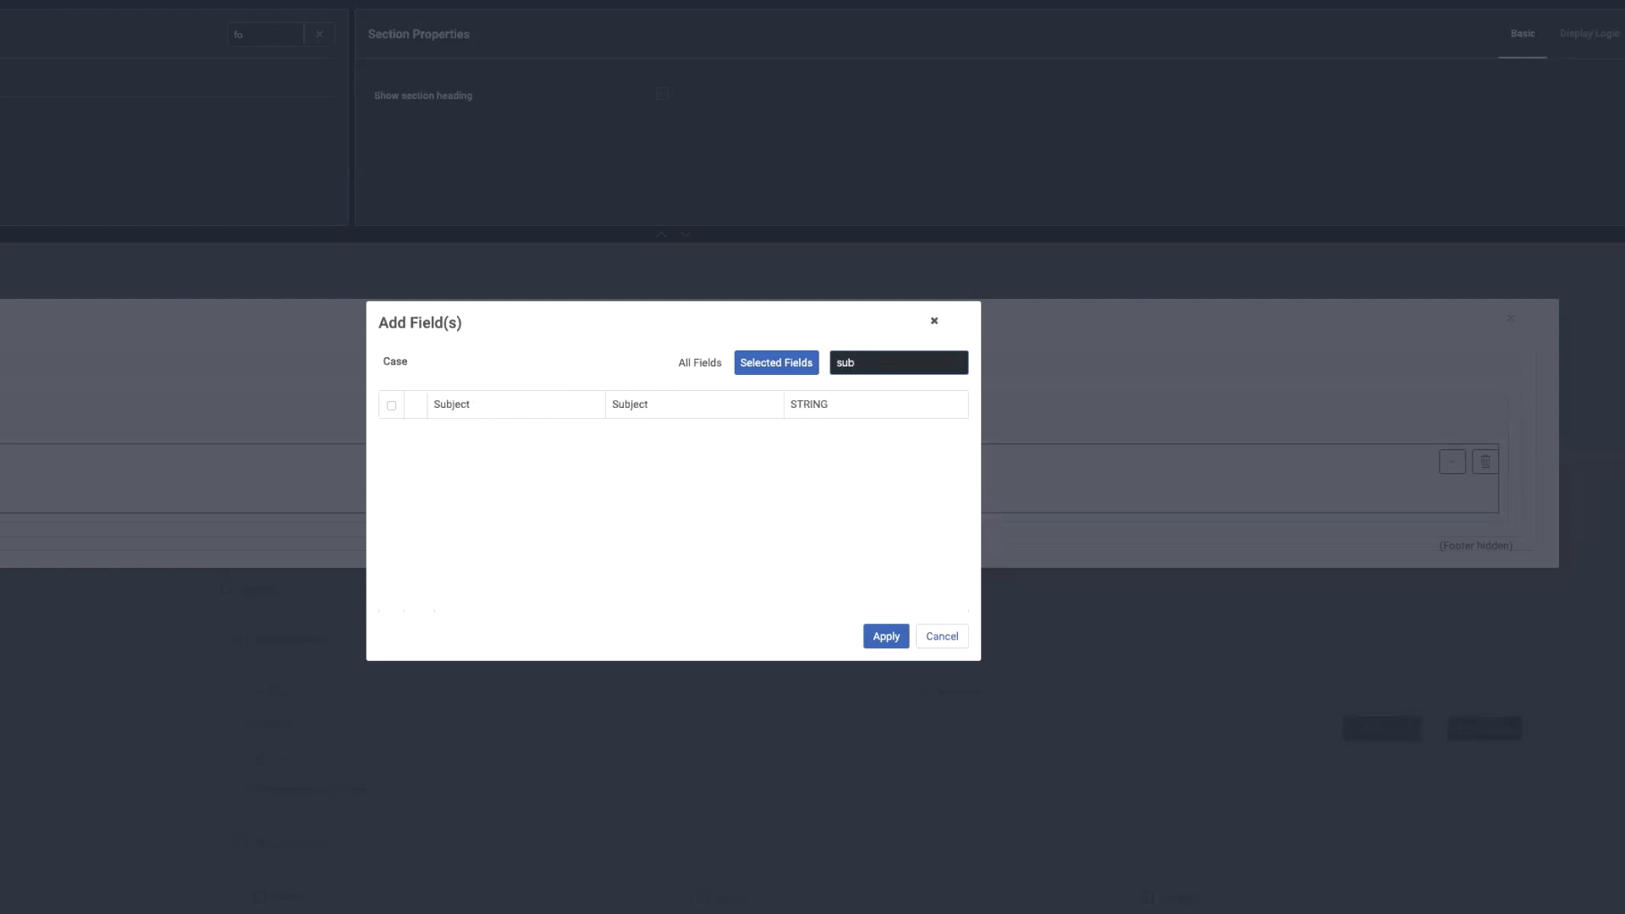
{"action": "left_click", "coordinate": [391, 405]}
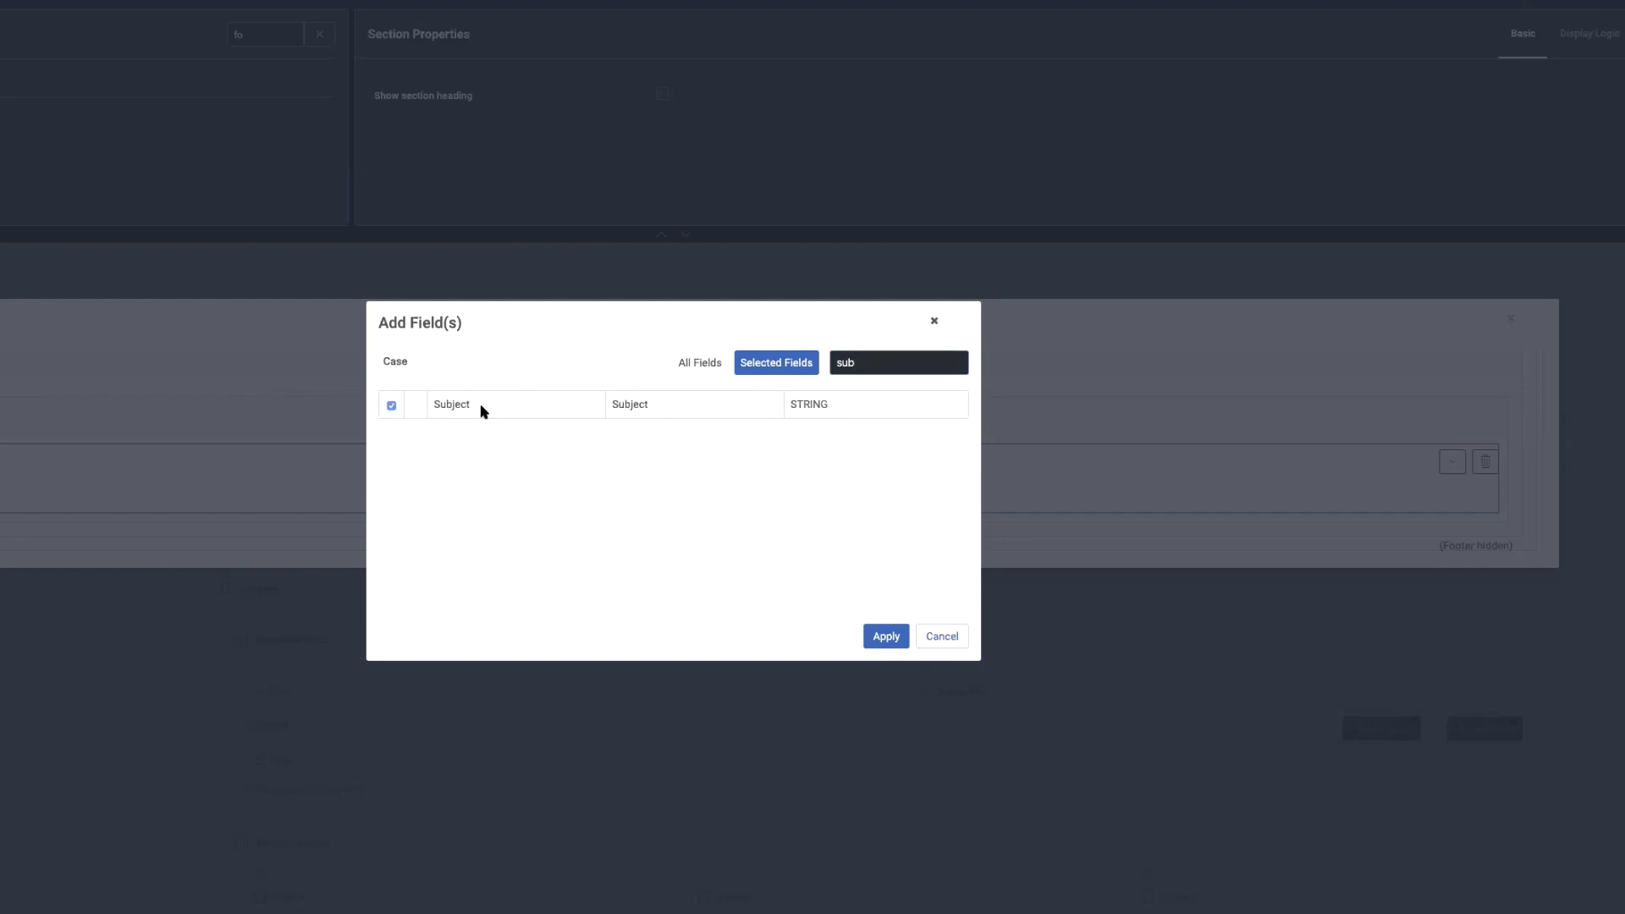
{"action": "double_click", "coordinate": [879, 365]}
{"action": "type", "text": "stat"}
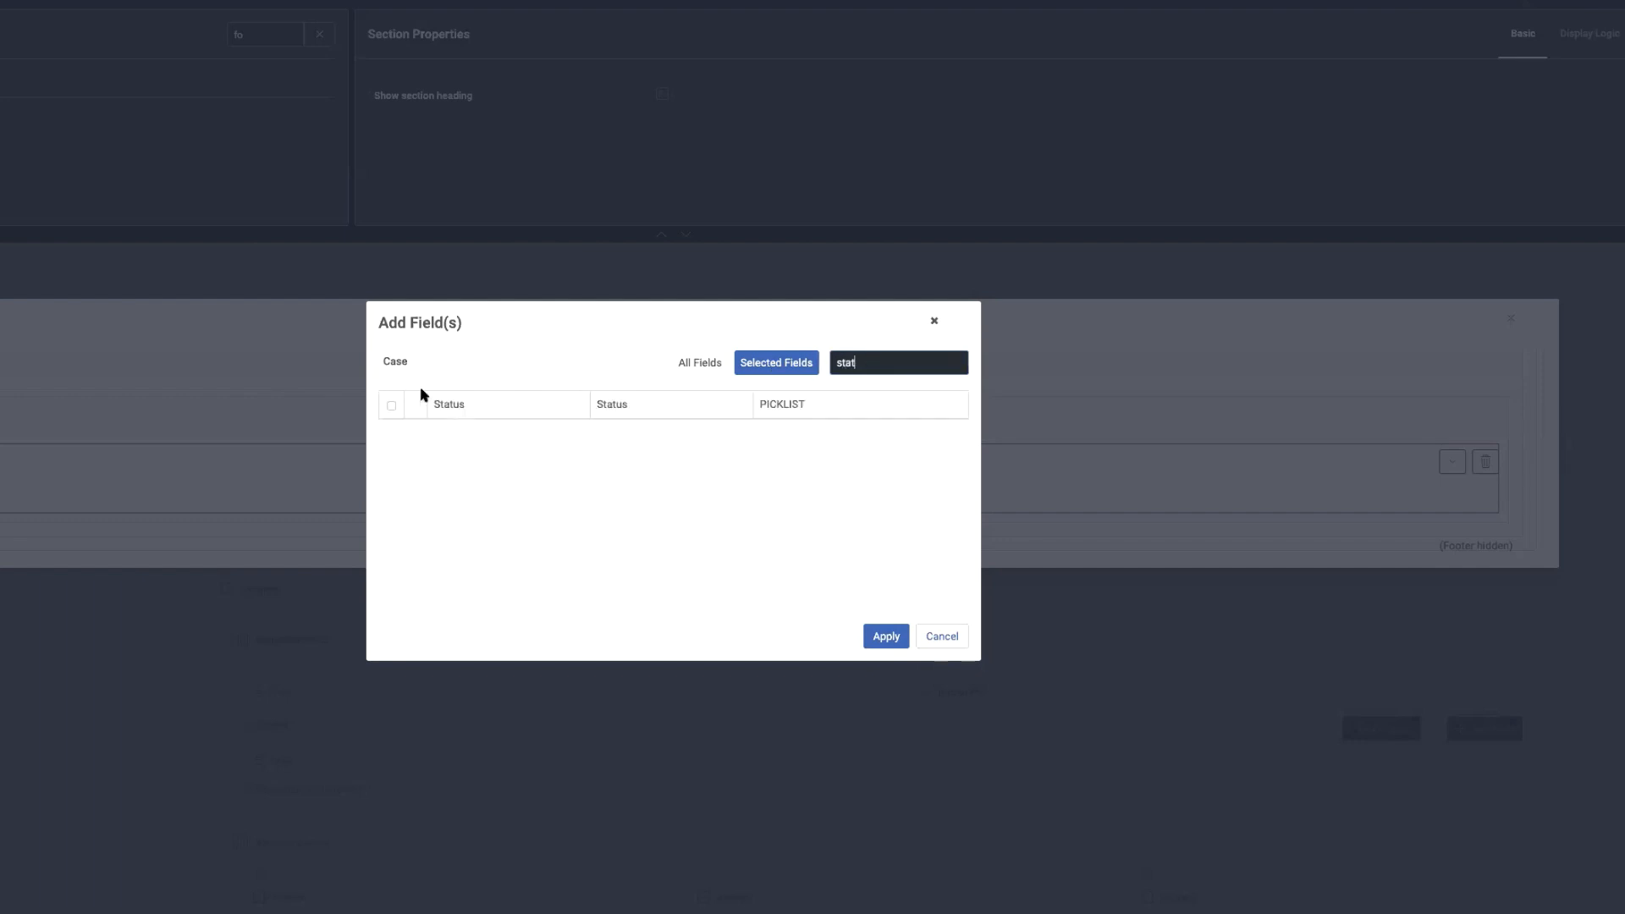
{"action": "left_click", "coordinate": [391, 406]}
Select the Description and Account ID fields as well and apply the field selection to the form's section
{"action": "double_click", "coordinate": [899, 366]}
{"action": "type", "text": "des"}
{"action": "left_click", "coordinate": [391, 405]}
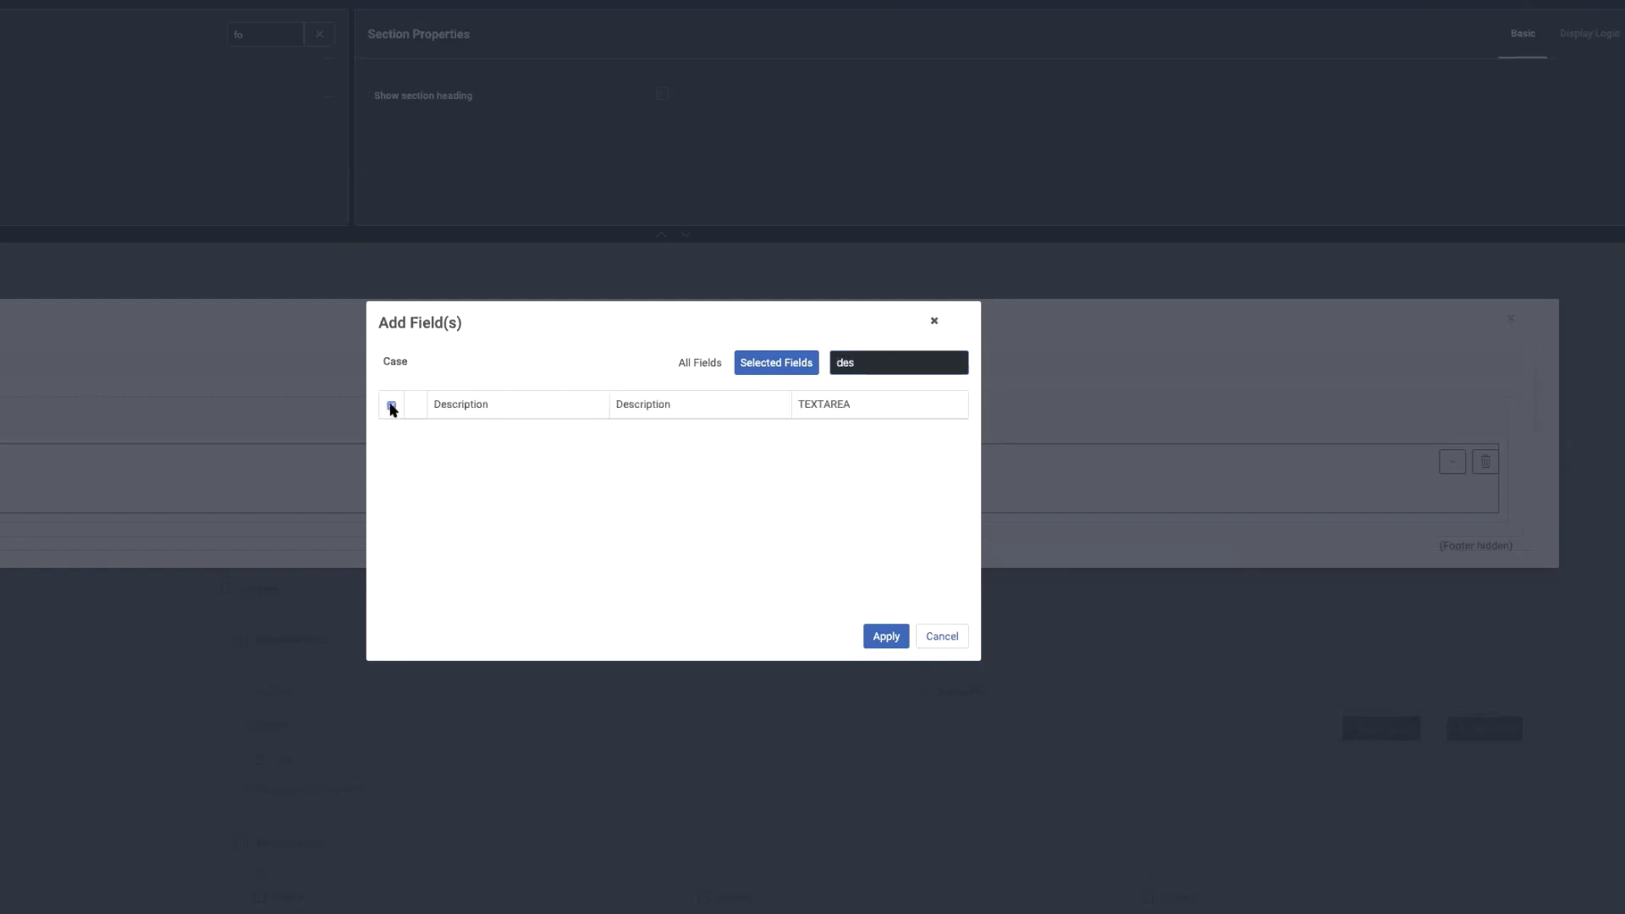
{"action": "double_click", "coordinate": [873, 360]}
{"action": "type", "text": "acc"}
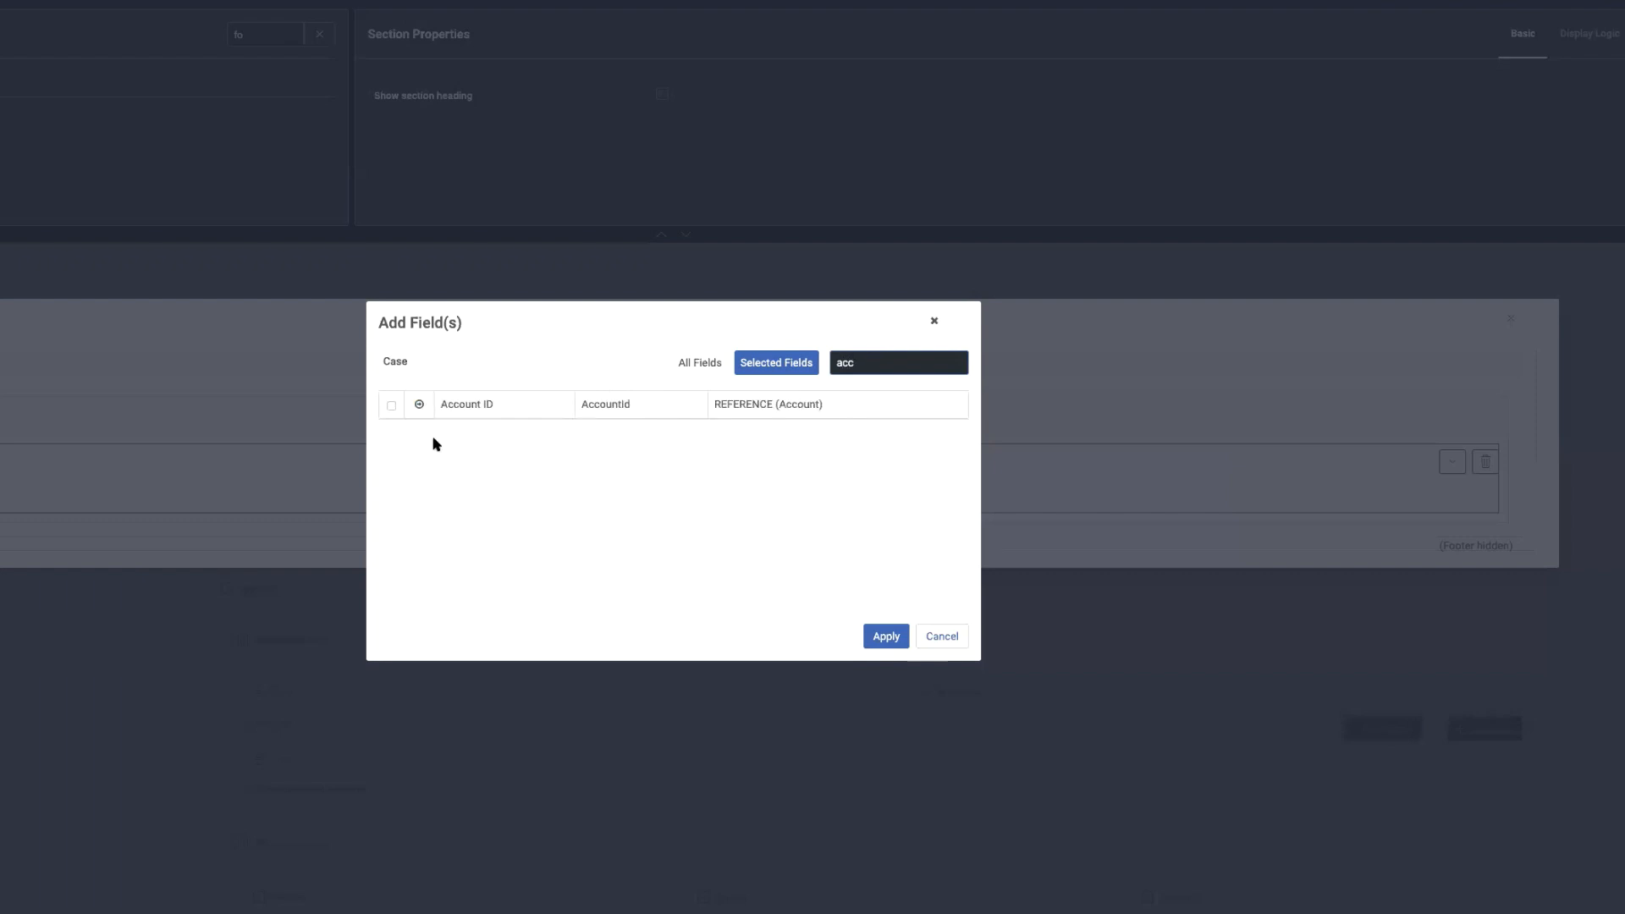
{"action": "left_click", "coordinate": [391, 405]}
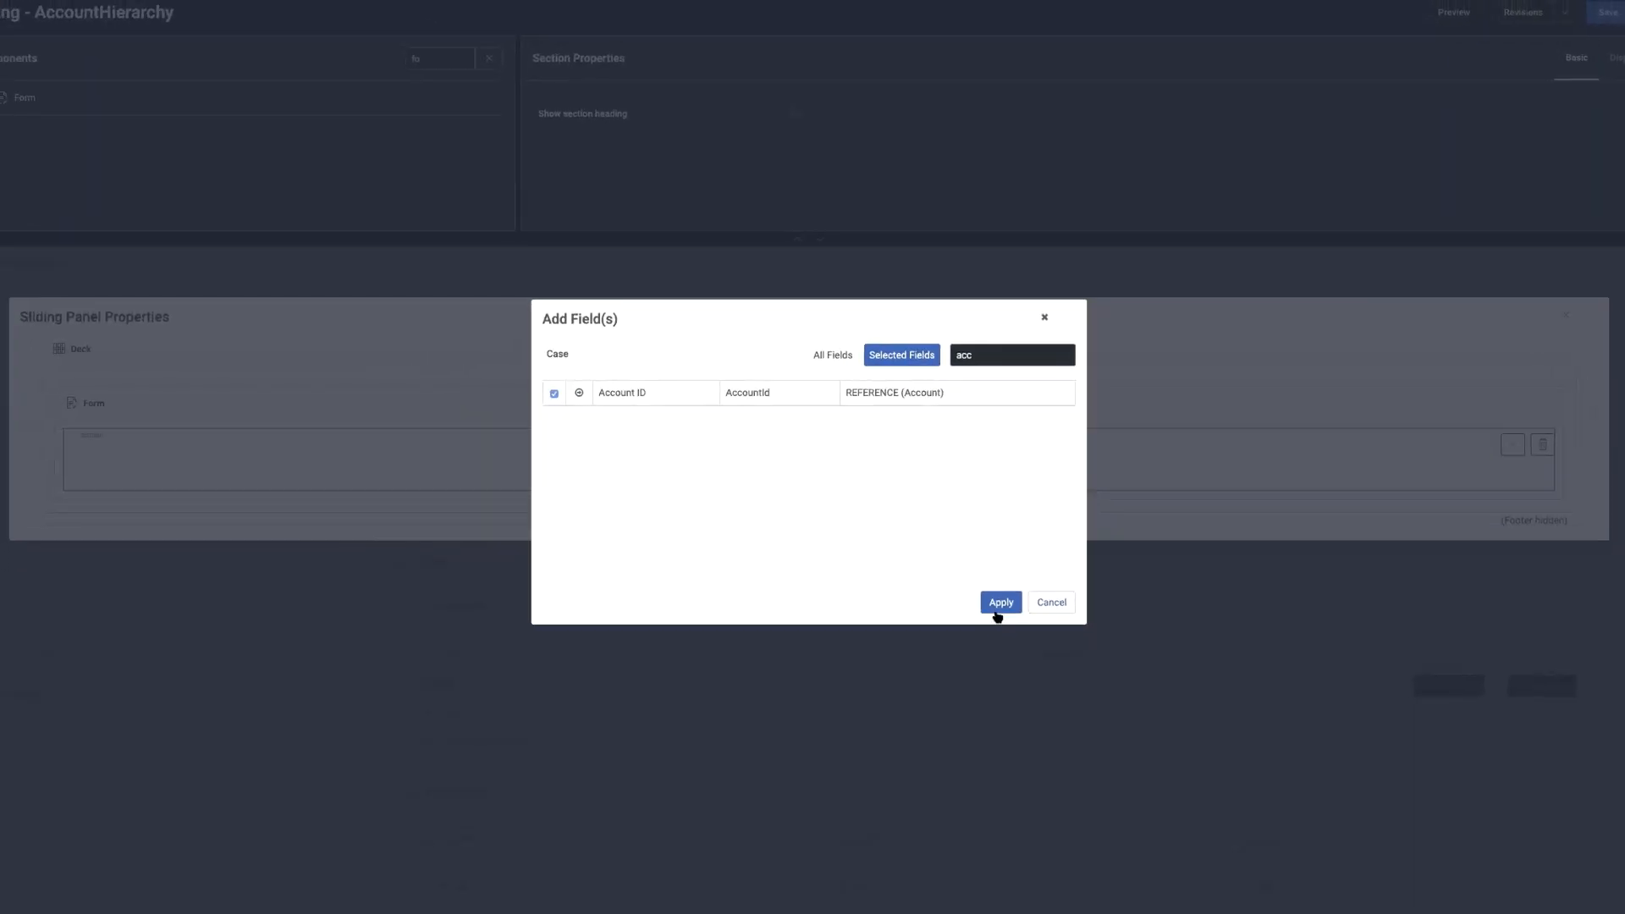
{"action": "left_click", "coordinate": [997, 611]}
Move the Status field into the same row as Subject and remove the emptied row
{"action": "scroll", "coordinate": [241, 468], "scroll_direction": "down", "scroll_amount": 1}
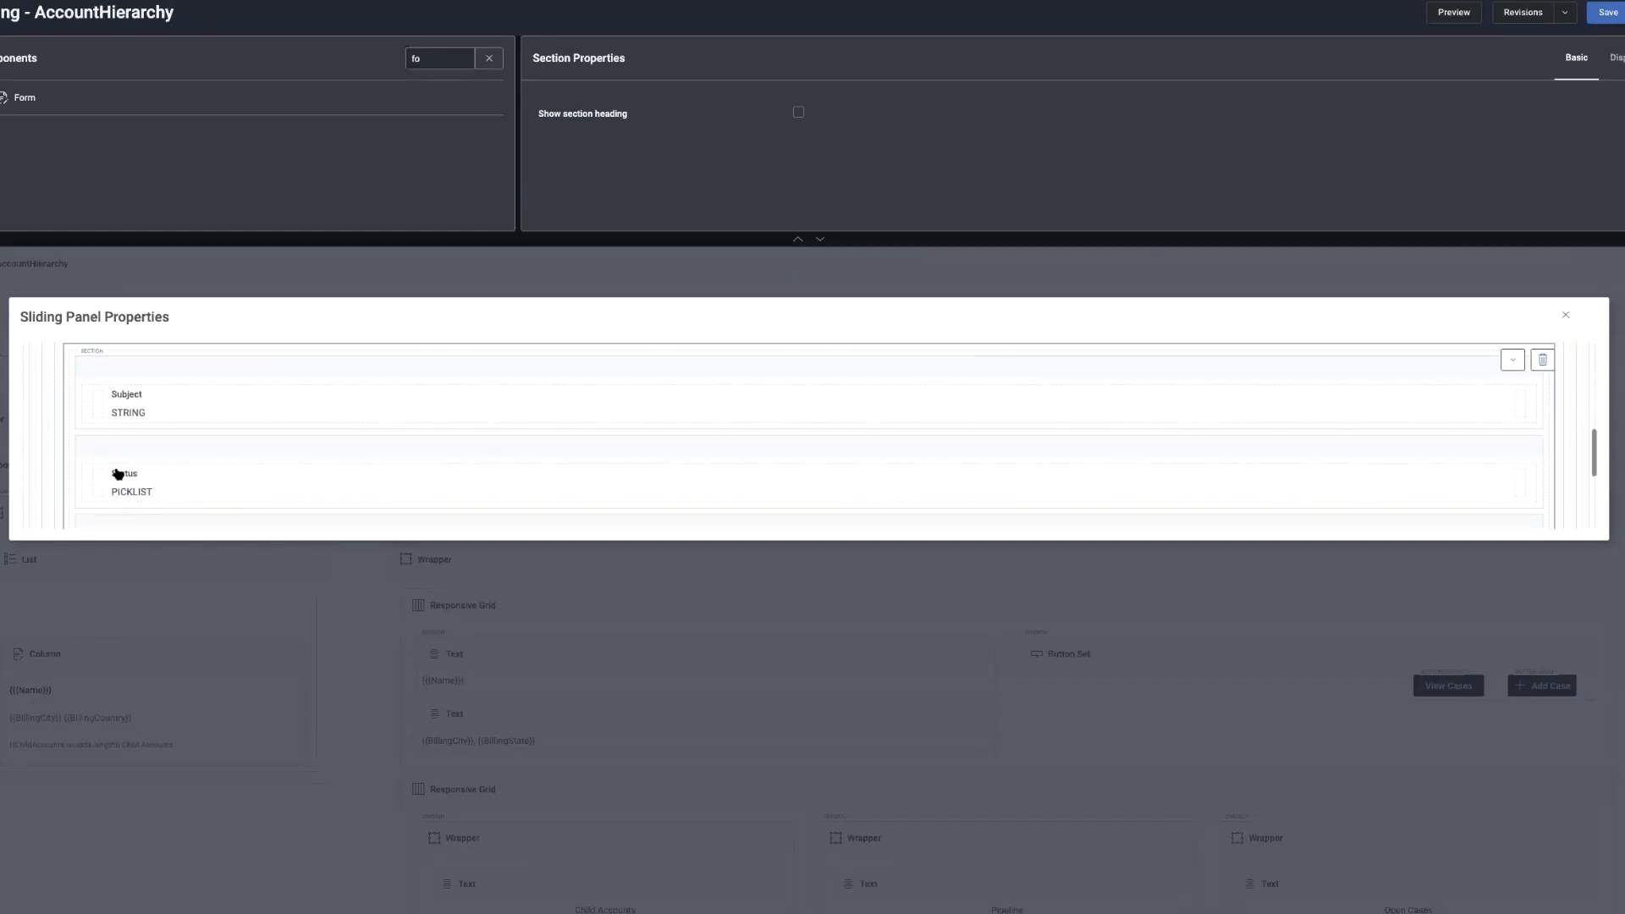
{"action": "left_click", "coordinate": [241, 476]}
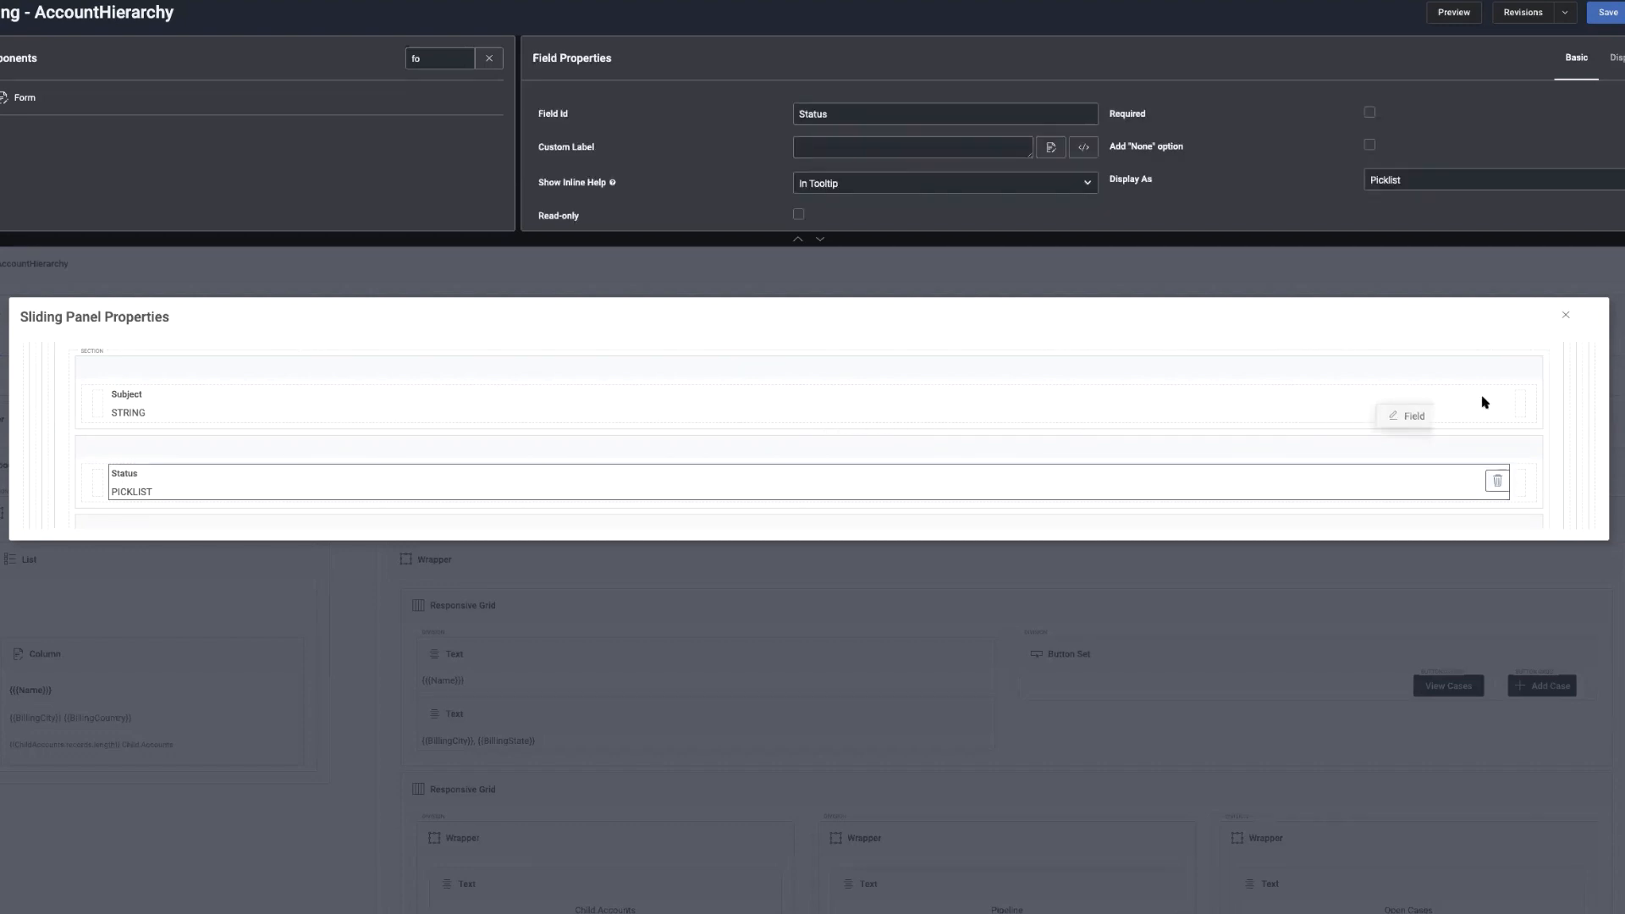
{"action": "left_click_drag", "start_coordinate": [1516, 402], "coordinate": [1515, 403]}
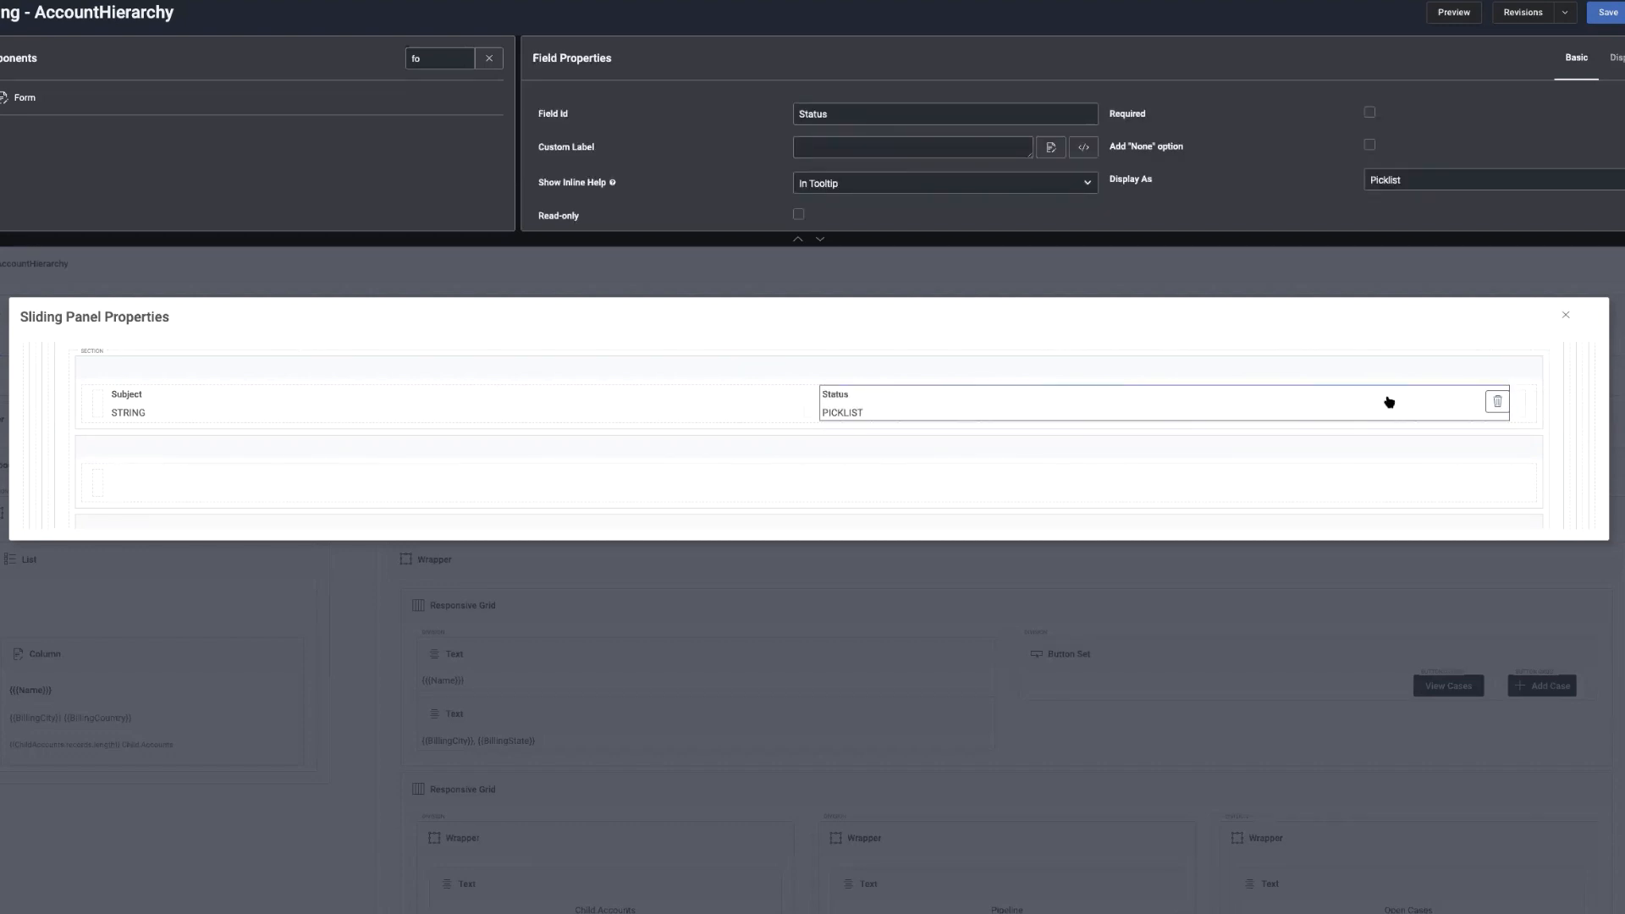
{"action": "left_click", "coordinate": [603, 451]}
{"action": "left_click", "coordinate": [1504, 451]}
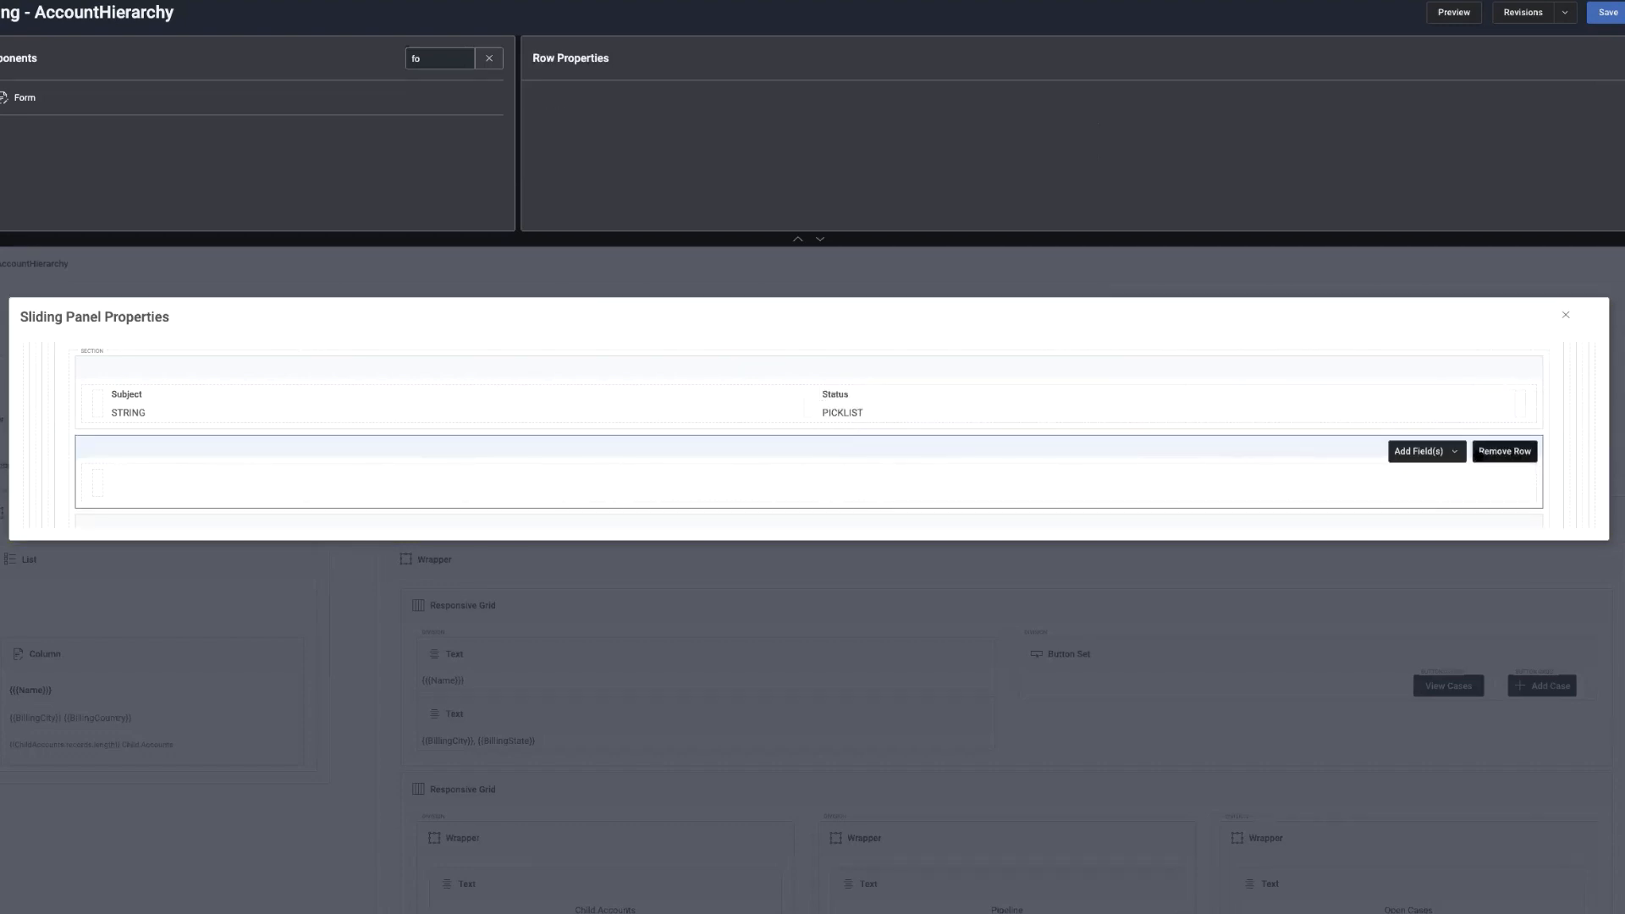
Inspect the Display As options available for the form's Account ID field
{"action": "scroll", "coordinate": [579, 448], "scroll_direction": "down", "scroll_amount": 2}
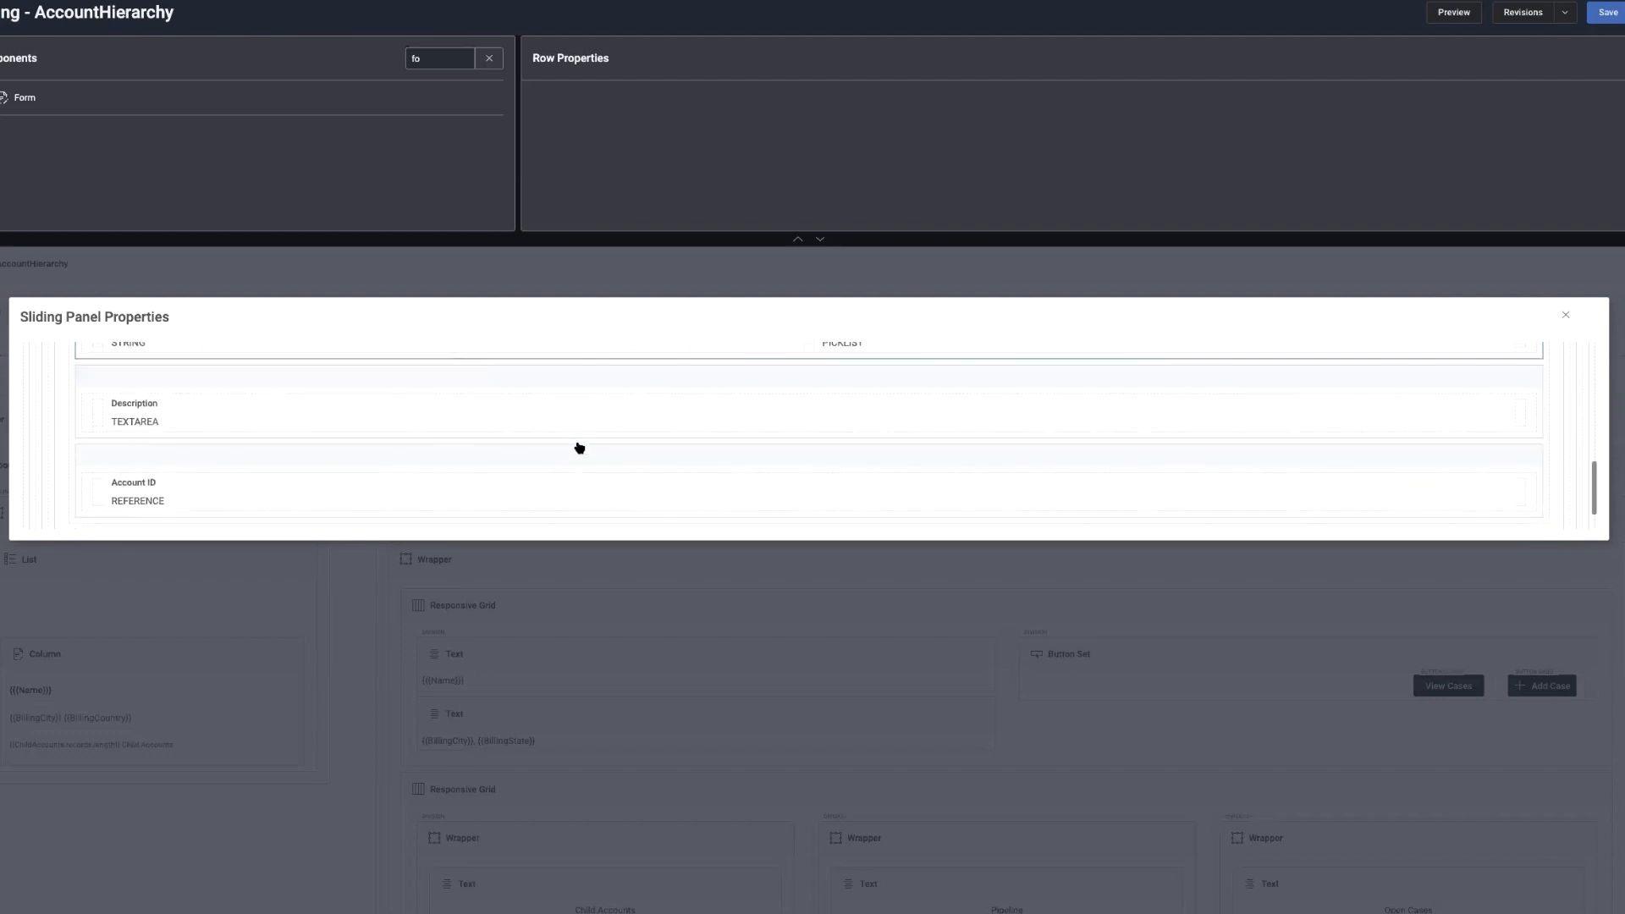
{"action": "scroll", "coordinate": [579, 448], "scroll_direction": "up", "scroll_amount": 1}
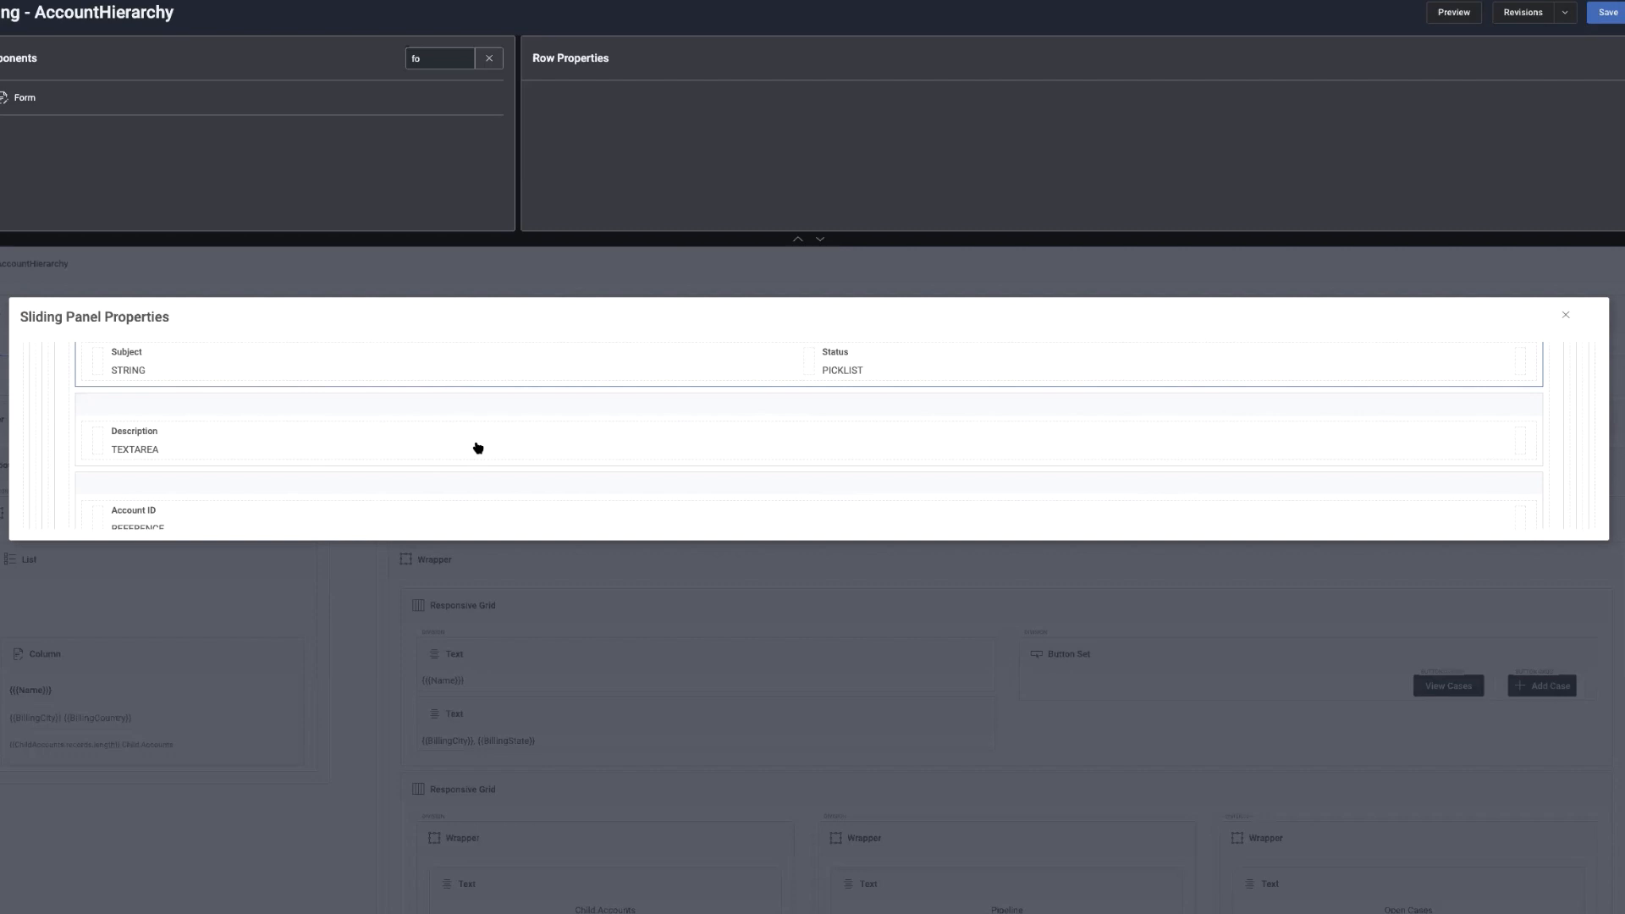
{"action": "scroll", "coordinate": [476, 447], "scroll_direction": "down", "scroll_amount": 1}
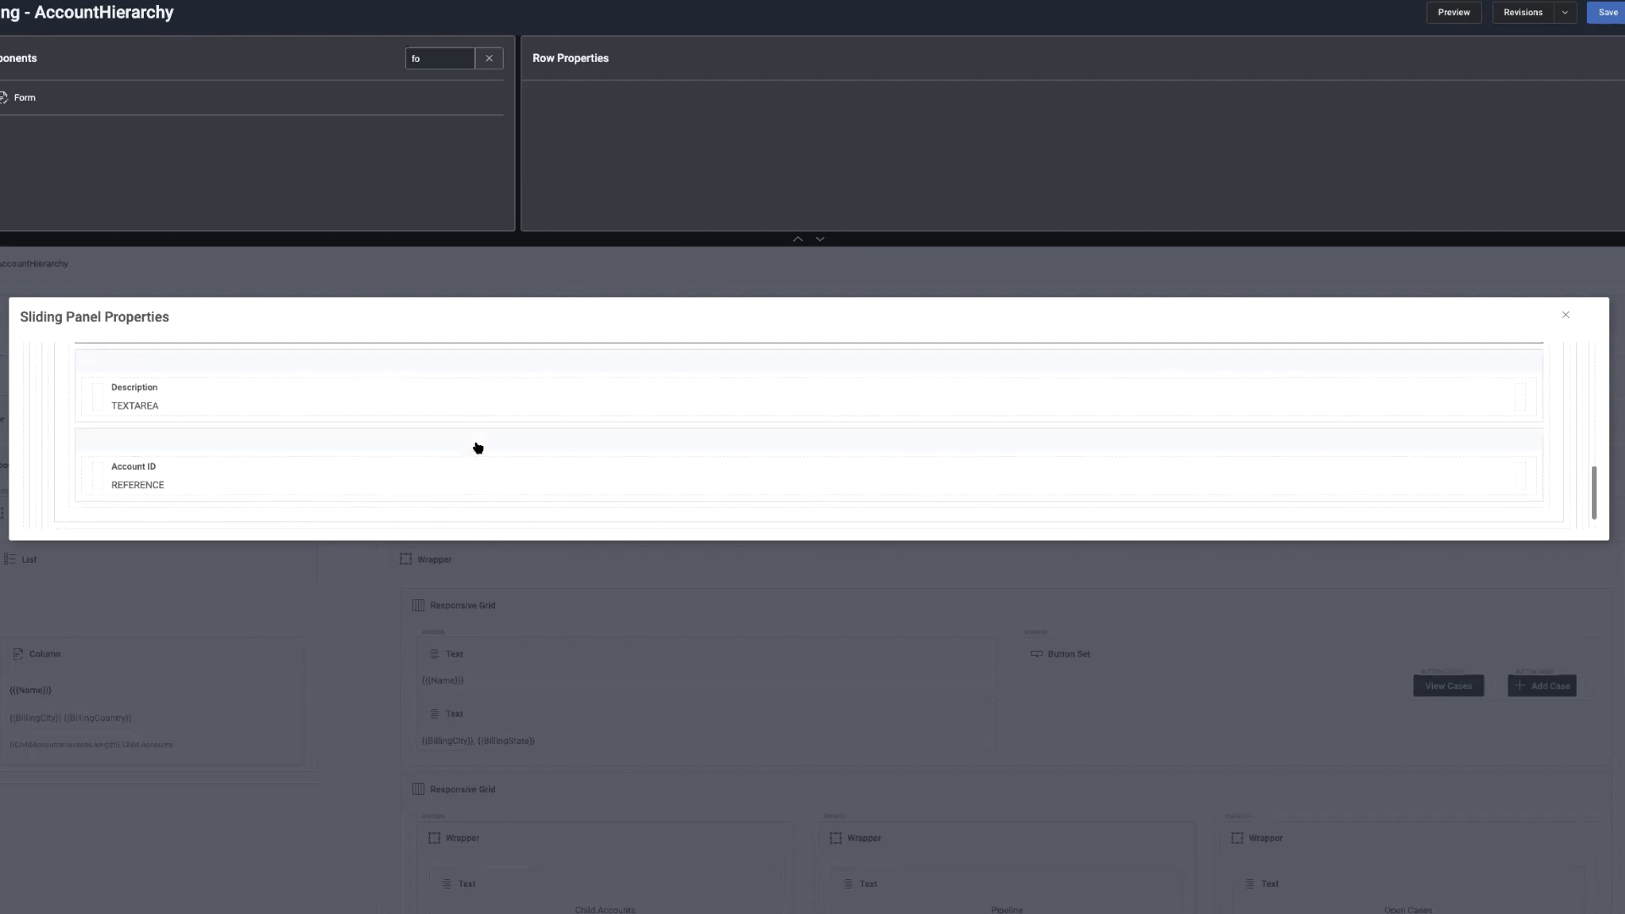
{"action": "left_click", "coordinate": [127, 470]}
{"action": "left_click", "coordinate": [1493, 215]}
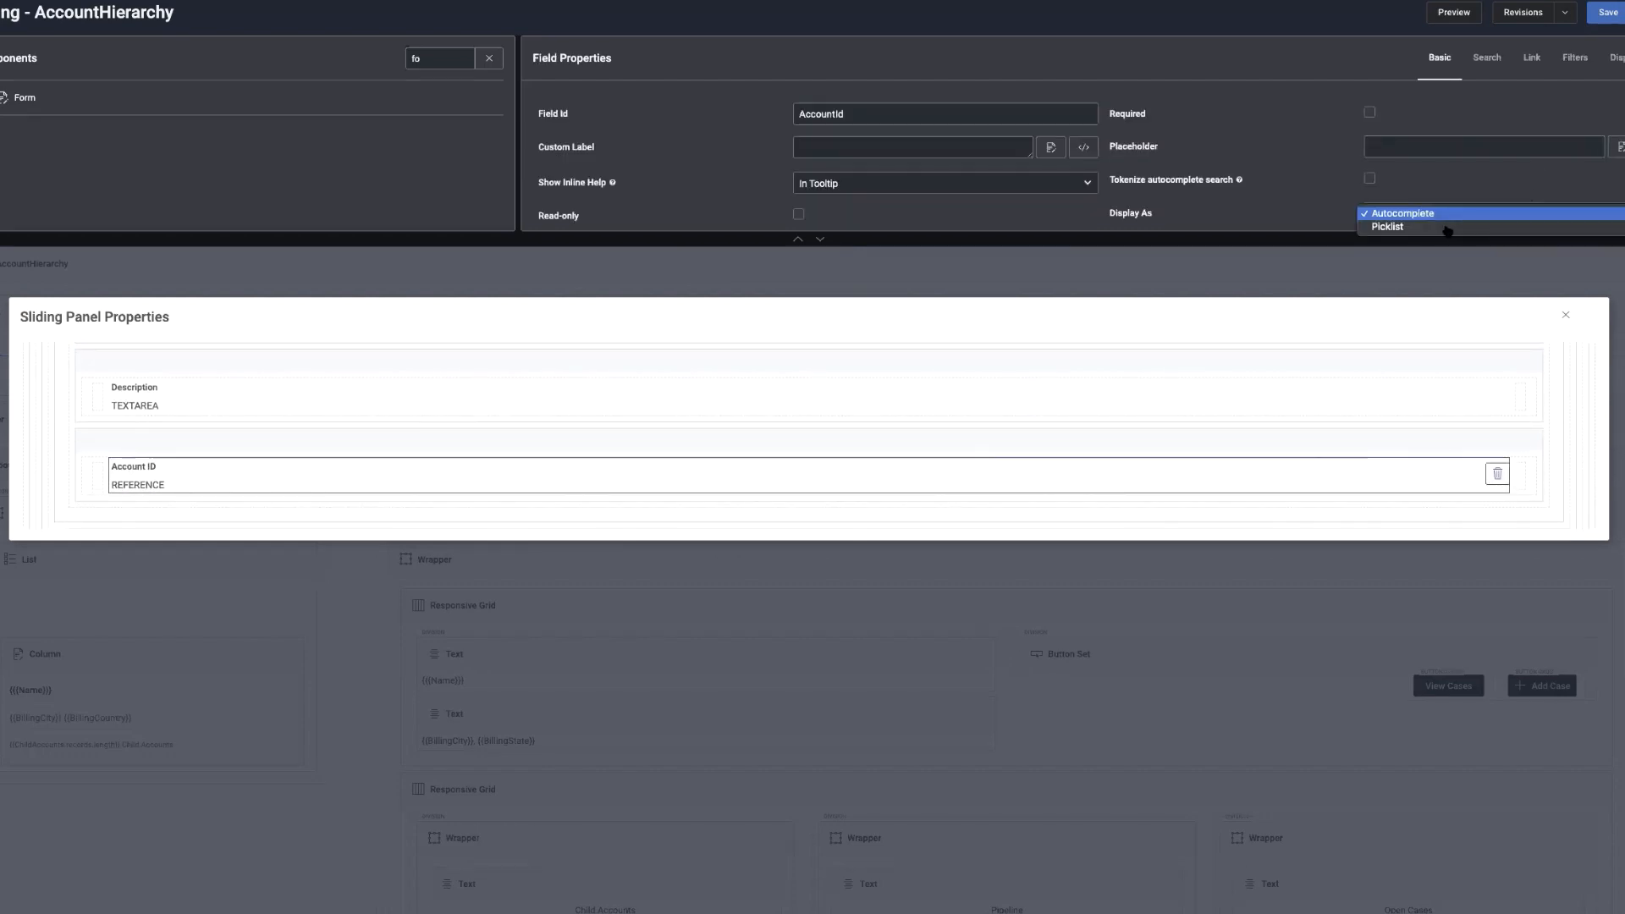
{"action": "left_click", "coordinate": [1405, 225]}
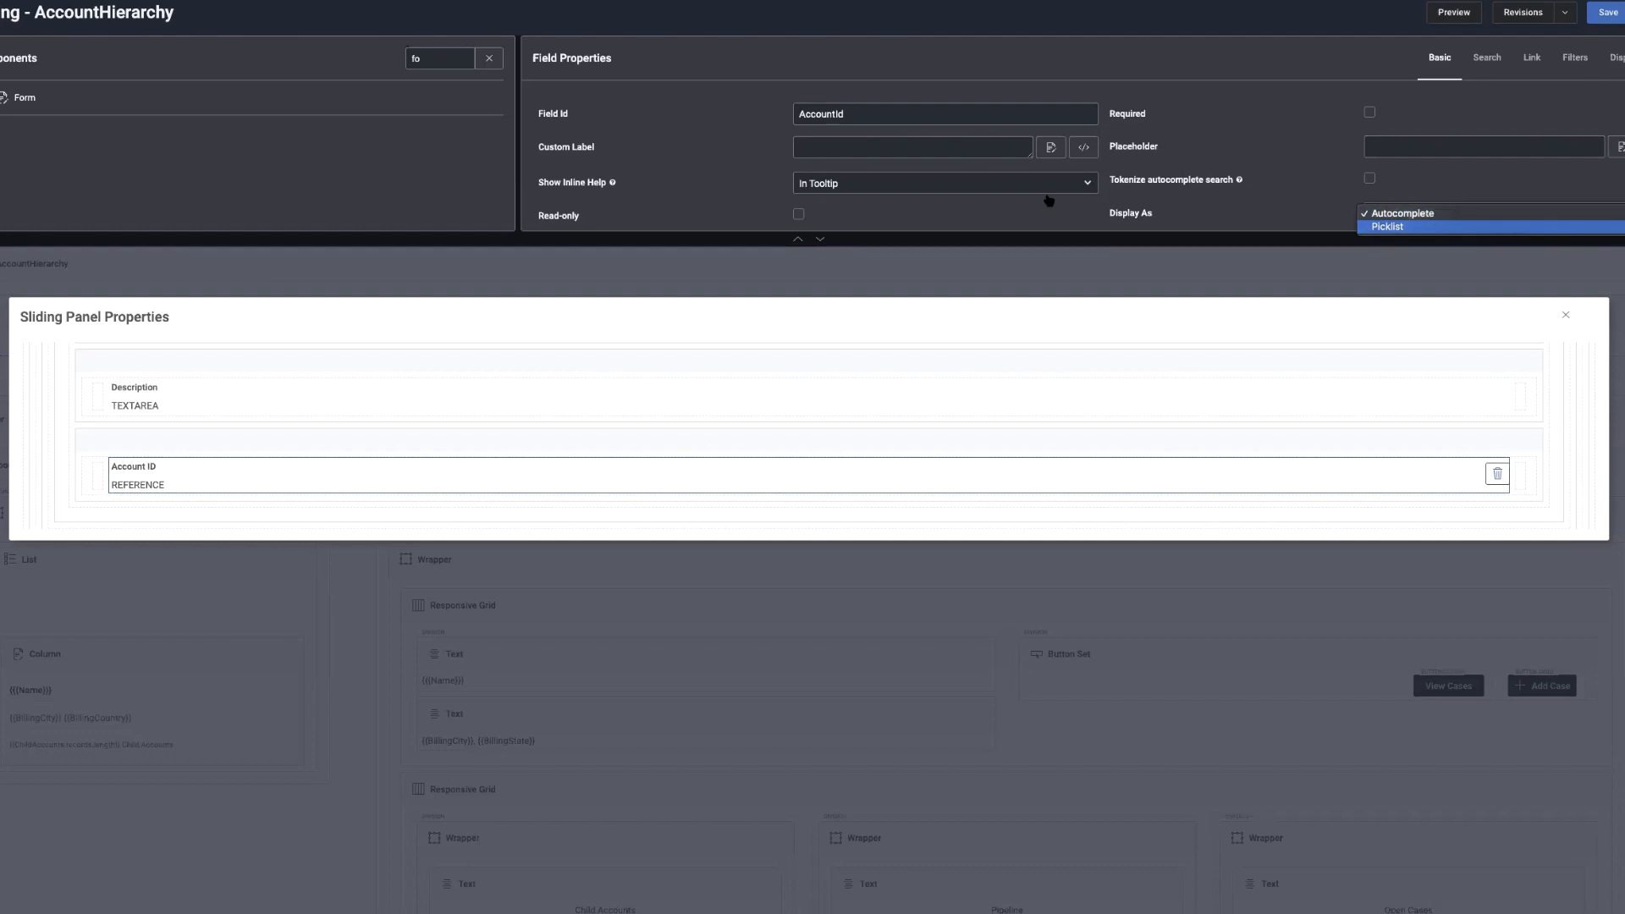
{"action": "left_click", "coordinate": [349, 447]}
Review the sliding panel's form, deck and button sets, and select the button set containing Cancel and Save
{"action": "scroll", "coordinate": [350, 447], "scroll_direction": "up", "scroll_amount": 3}
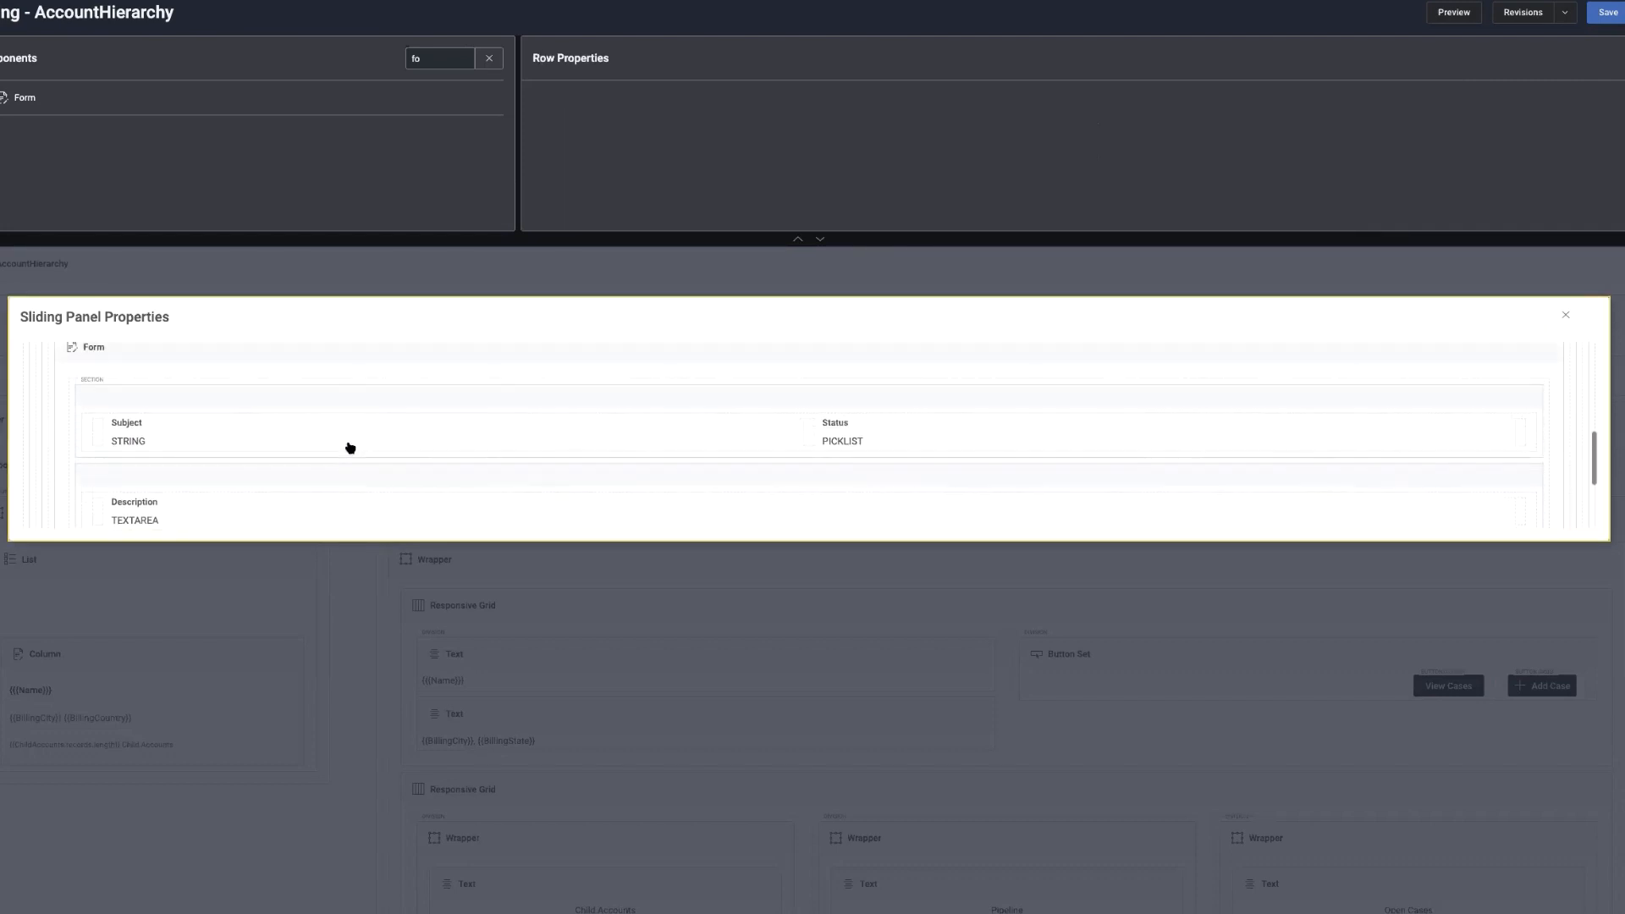
{"action": "scroll", "coordinate": [350, 447], "scroll_direction": "down", "scroll_amount": 1}
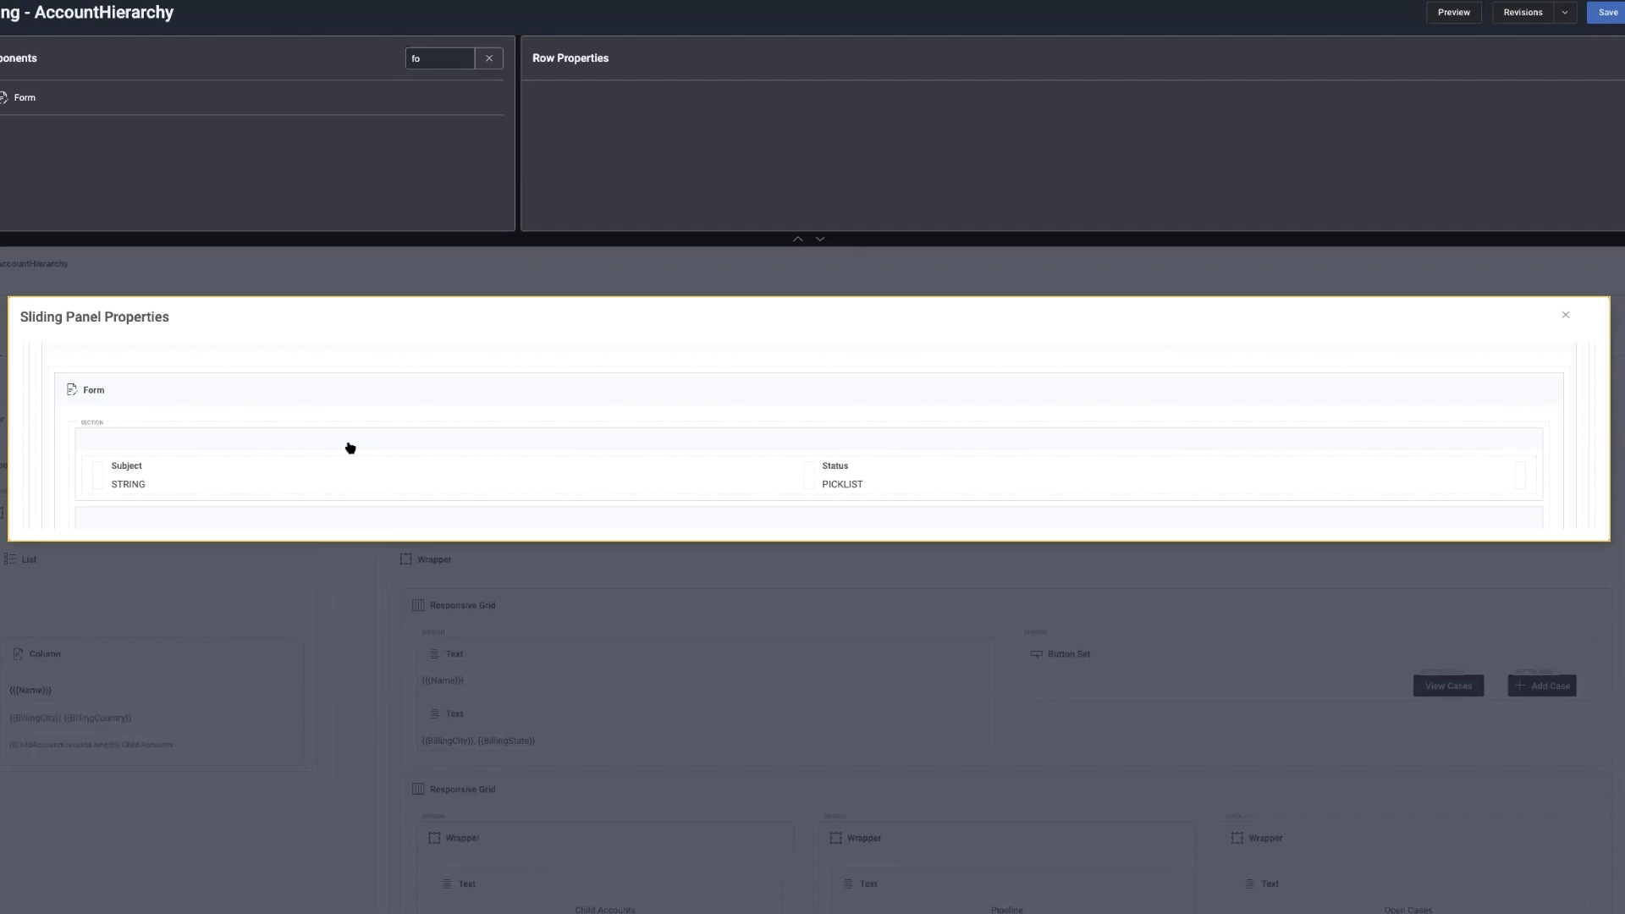
{"action": "scroll", "coordinate": [349, 447], "scroll_direction": "down", "scroll_amount": 1}
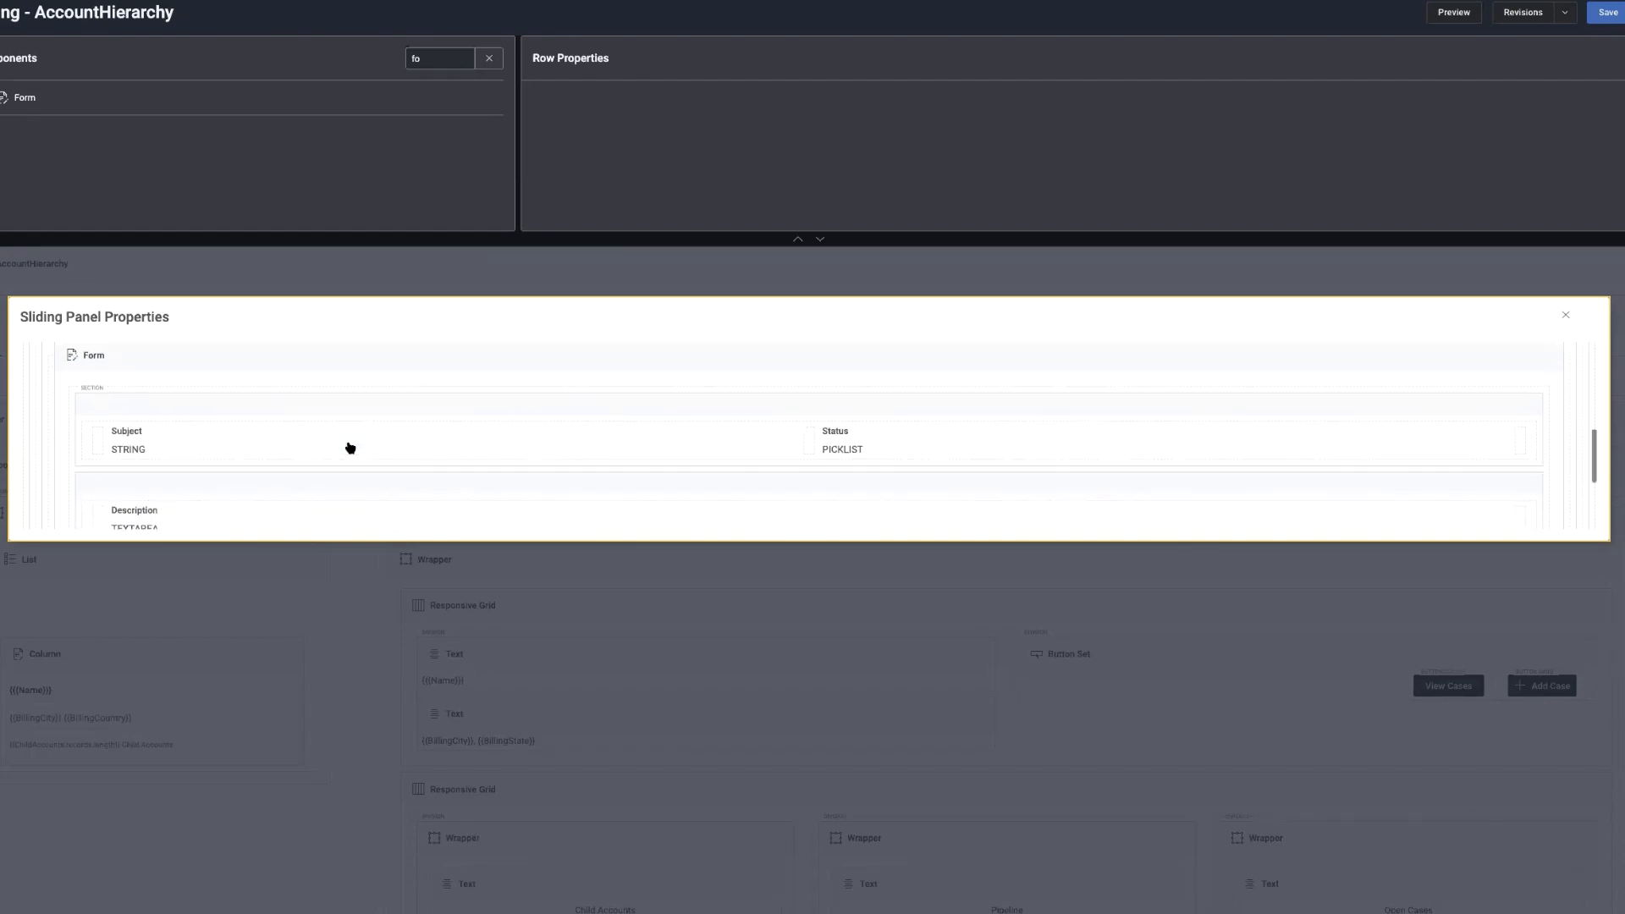
{"action": "scroll", "coordinate": [349, 447], "scroll_direction": "up", "scroll_amount": 1}
{"action": "scroll", "coordinate": [350, 446], "scroll_direction": "up", "scroll_amount": 1}
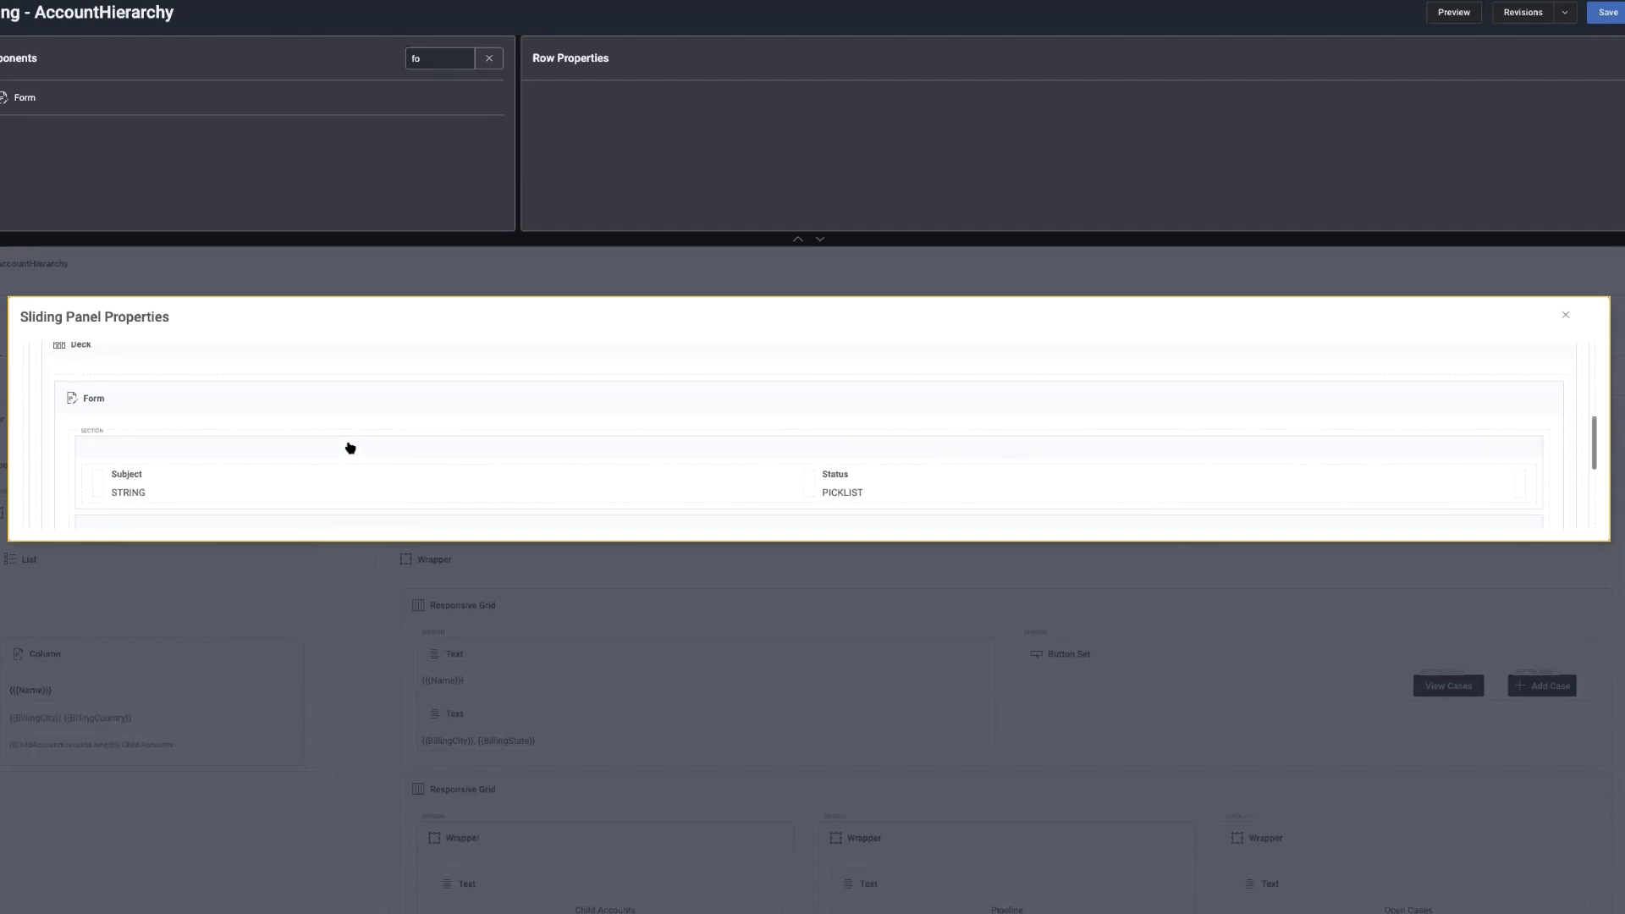
{"action": "scroll", "coordinate": [349, 447], "scroll_direction": "up", "scroll_amount": 2}
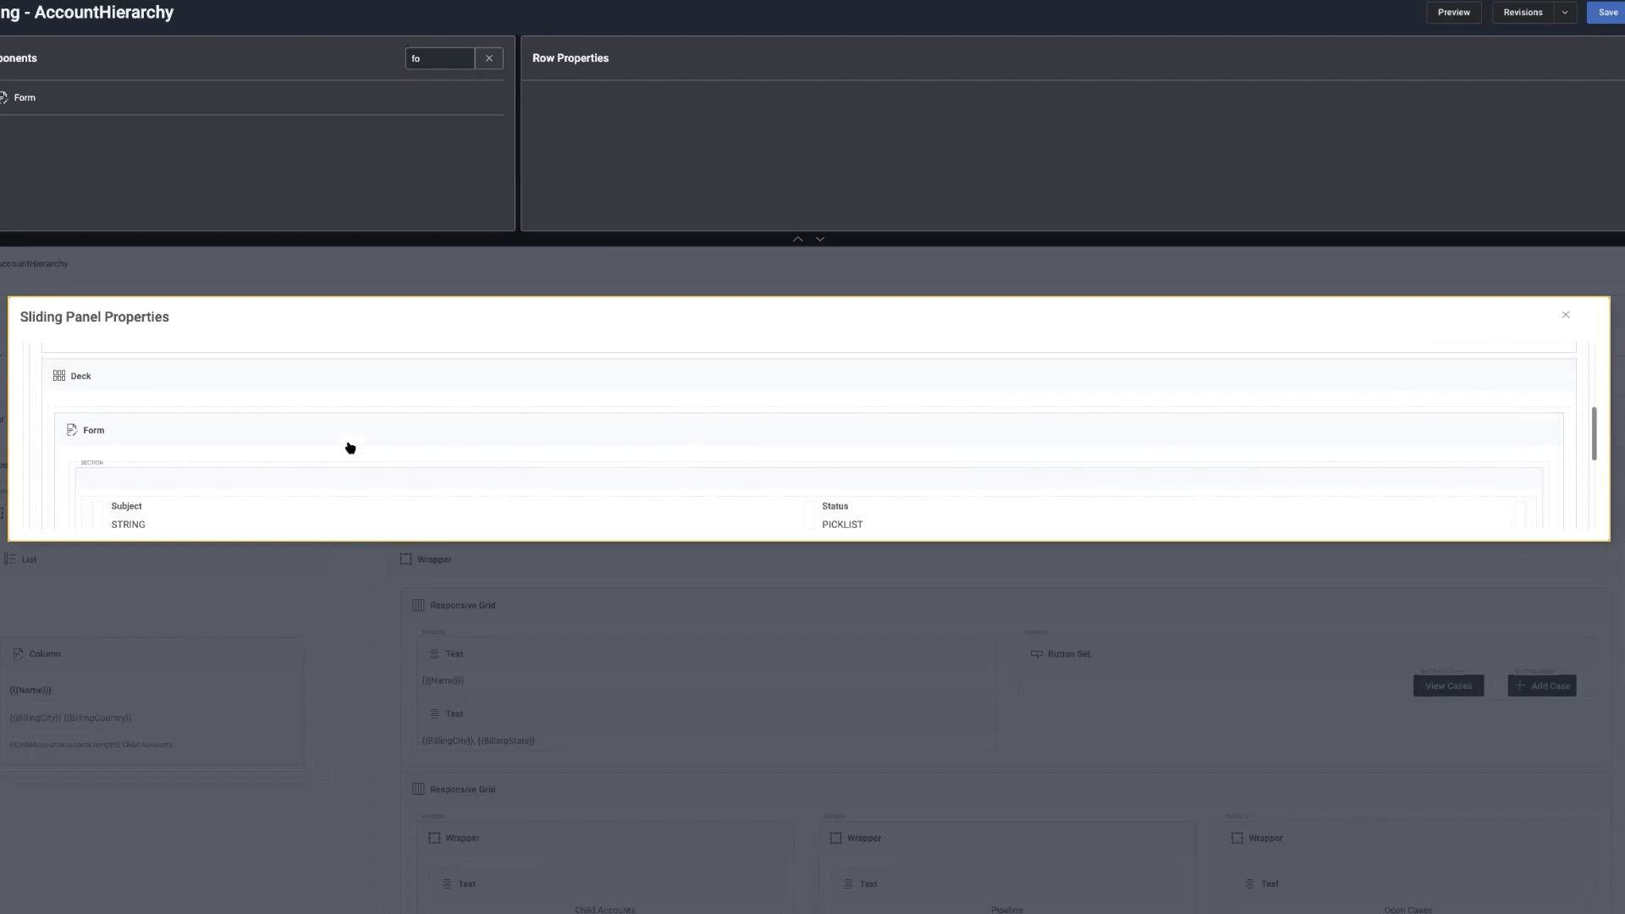
{"action": "scroll", "coordinate": [294, 441], "scroll_direction": "up", "scroll_amount": 4}
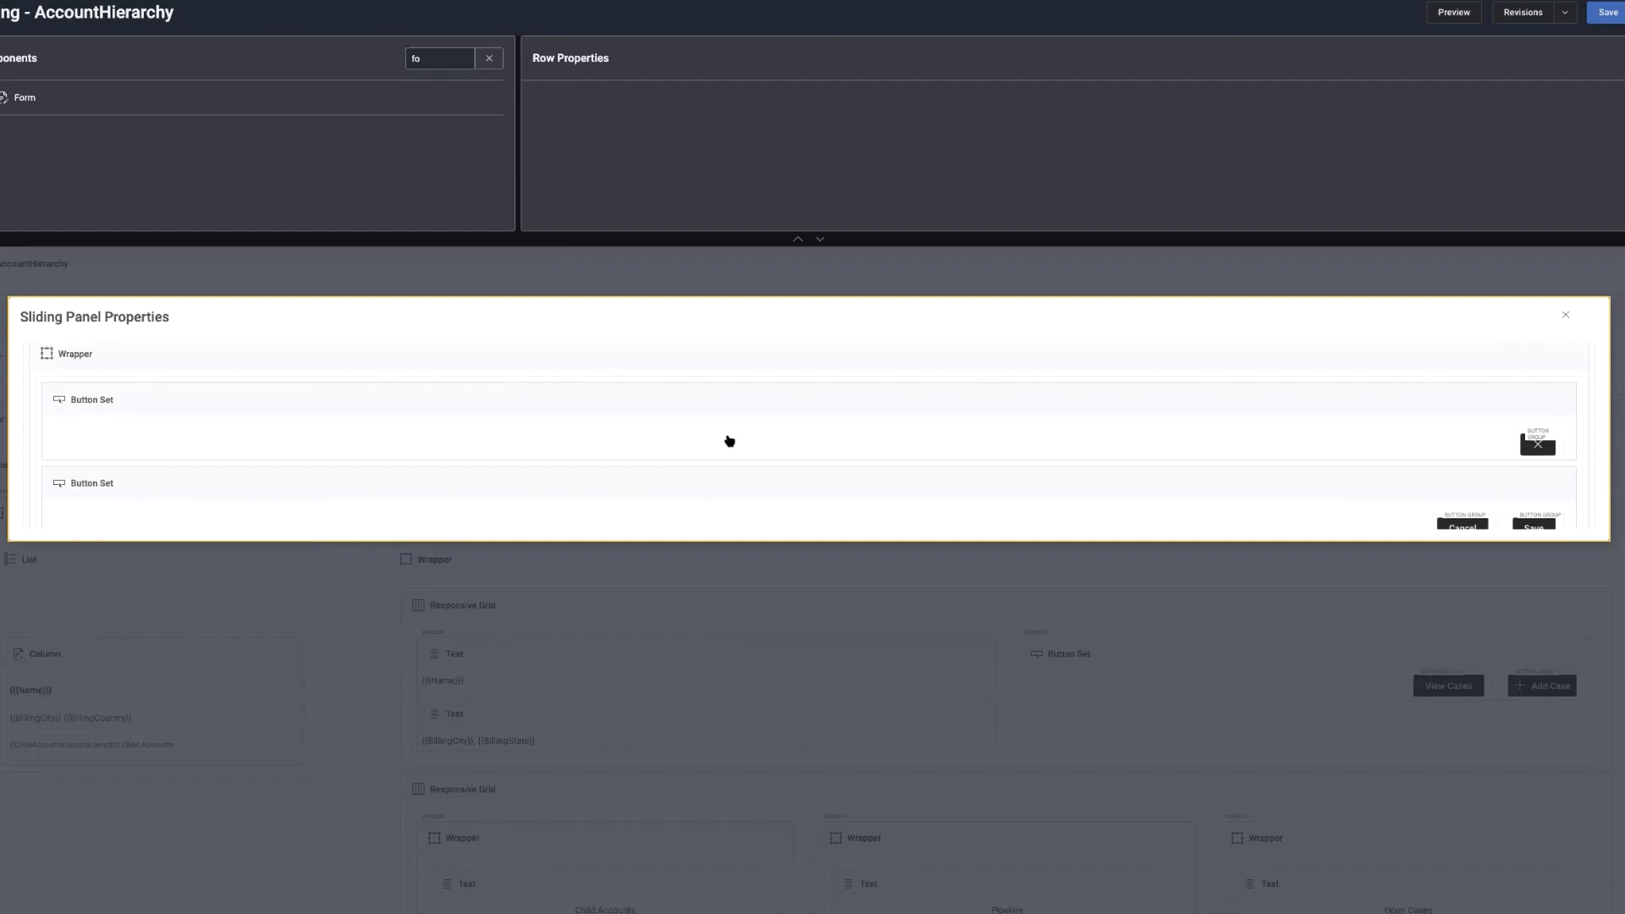
{"action": "scroll", "coordinate": [745, 440], "scroll_direction": "down", "scroll_amount": 1}
{"action": "left_click", "coordinate": [764, 441]}
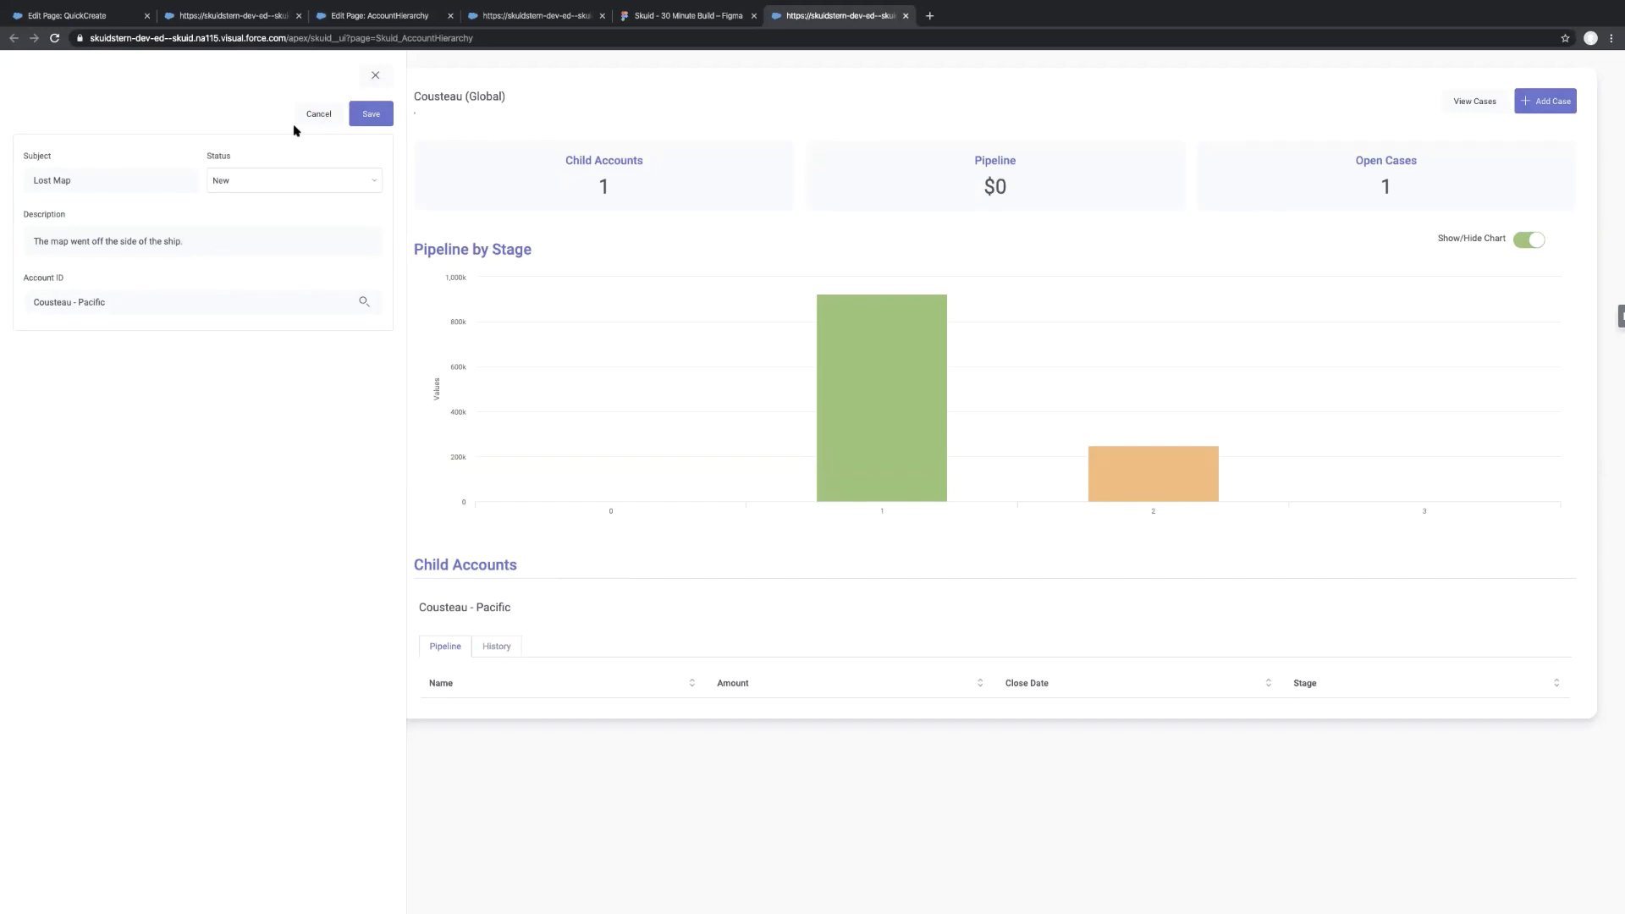
In the page preview, test the Cancel button in the sliding panel and activate View Cases again
{"action": "left_click", "coordinate": [320, 113]}
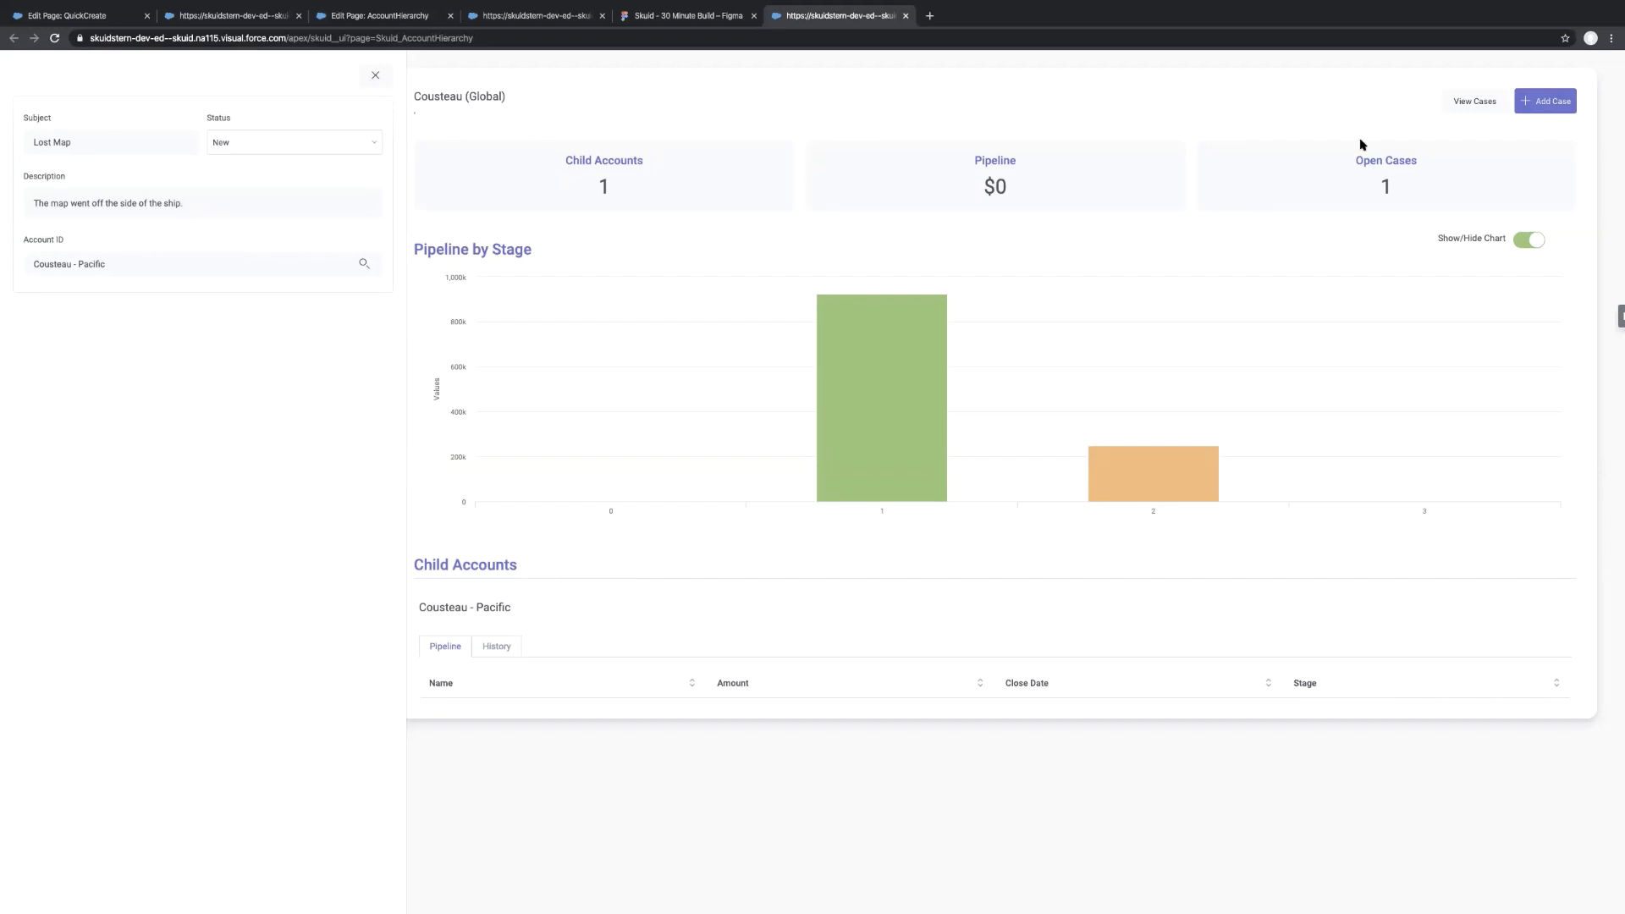
{"action": "left_click", "coordinate": [1483, 103]}
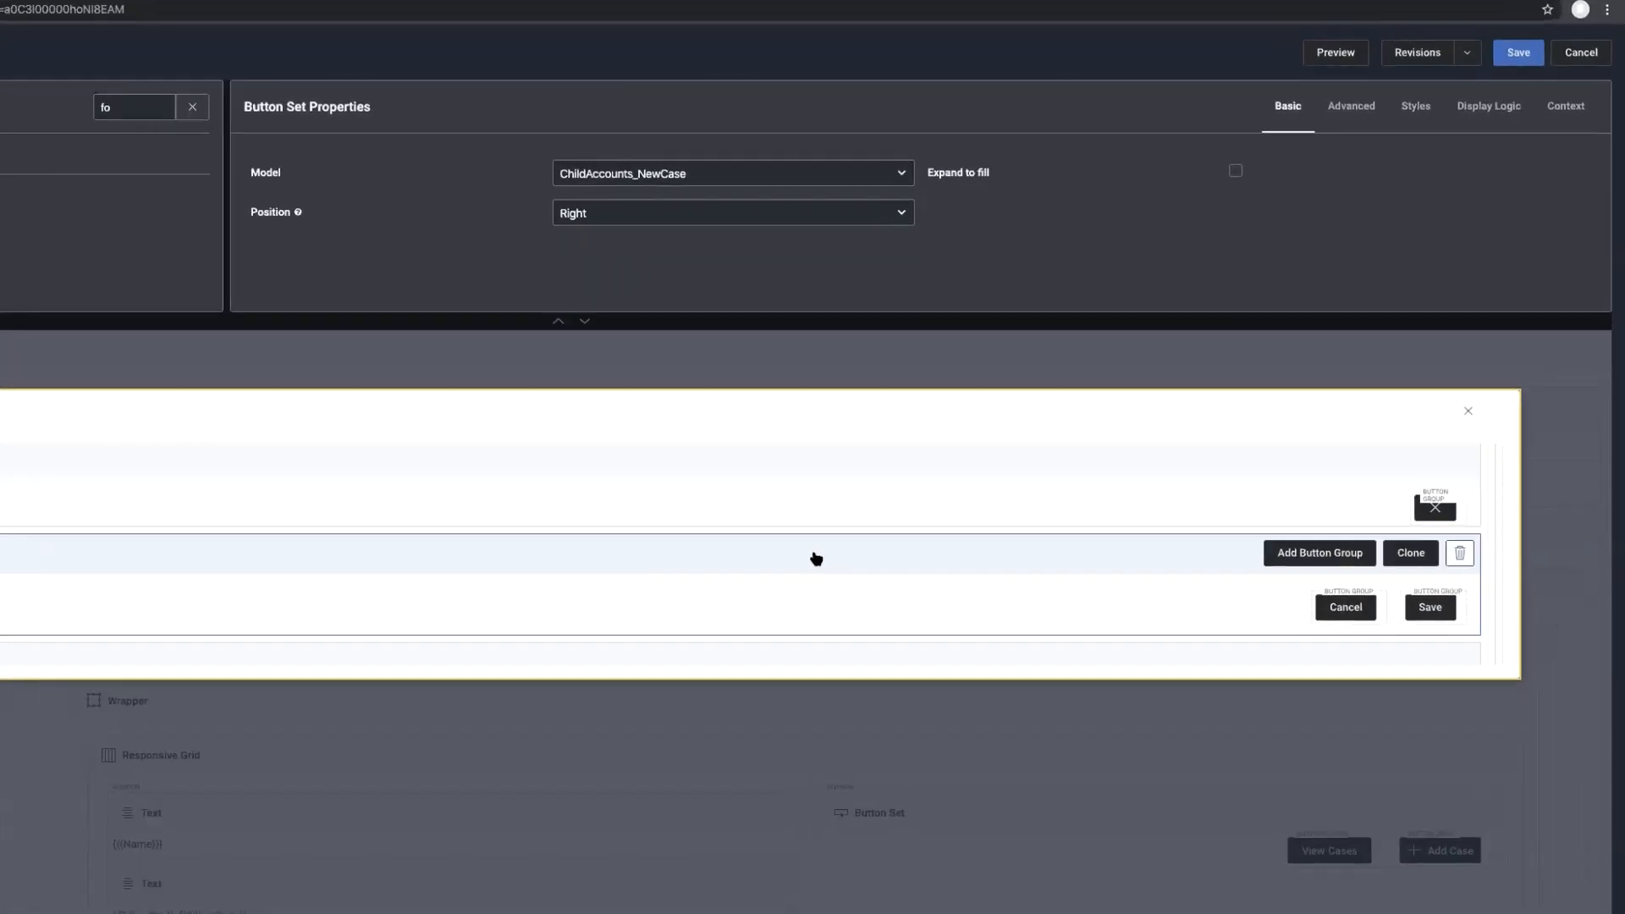
Add a render condition to the Cancel and Save button set and examine its available source types
{"action": "left_click", "coordinate": [1490, 114]}
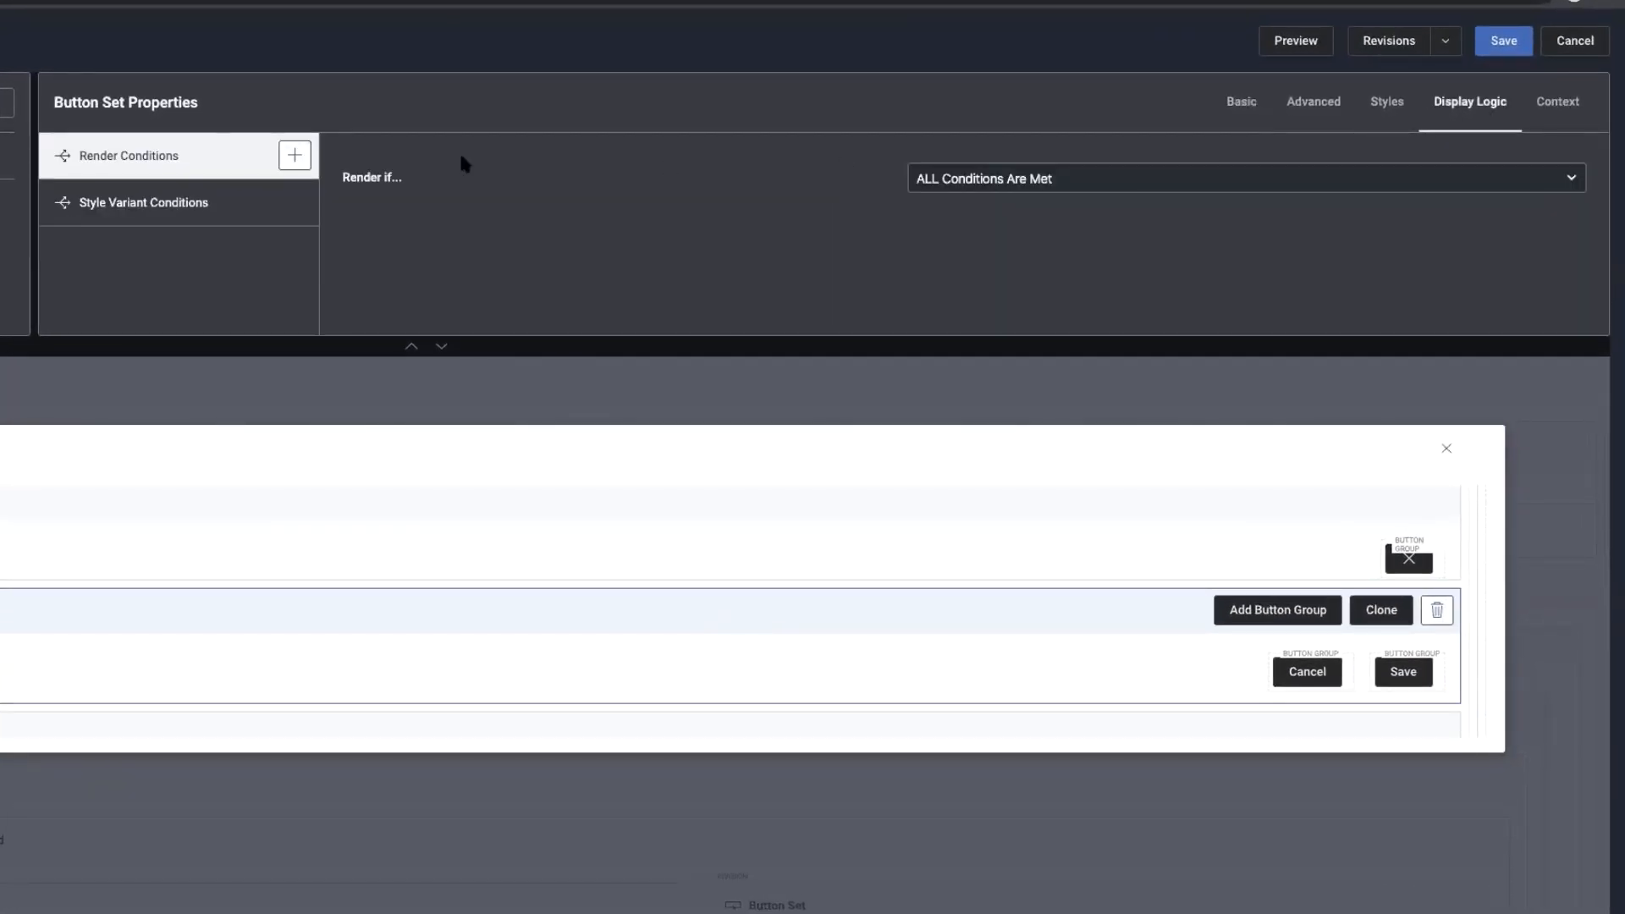
{"action": "left_click", "coordinate": [295, 156]}
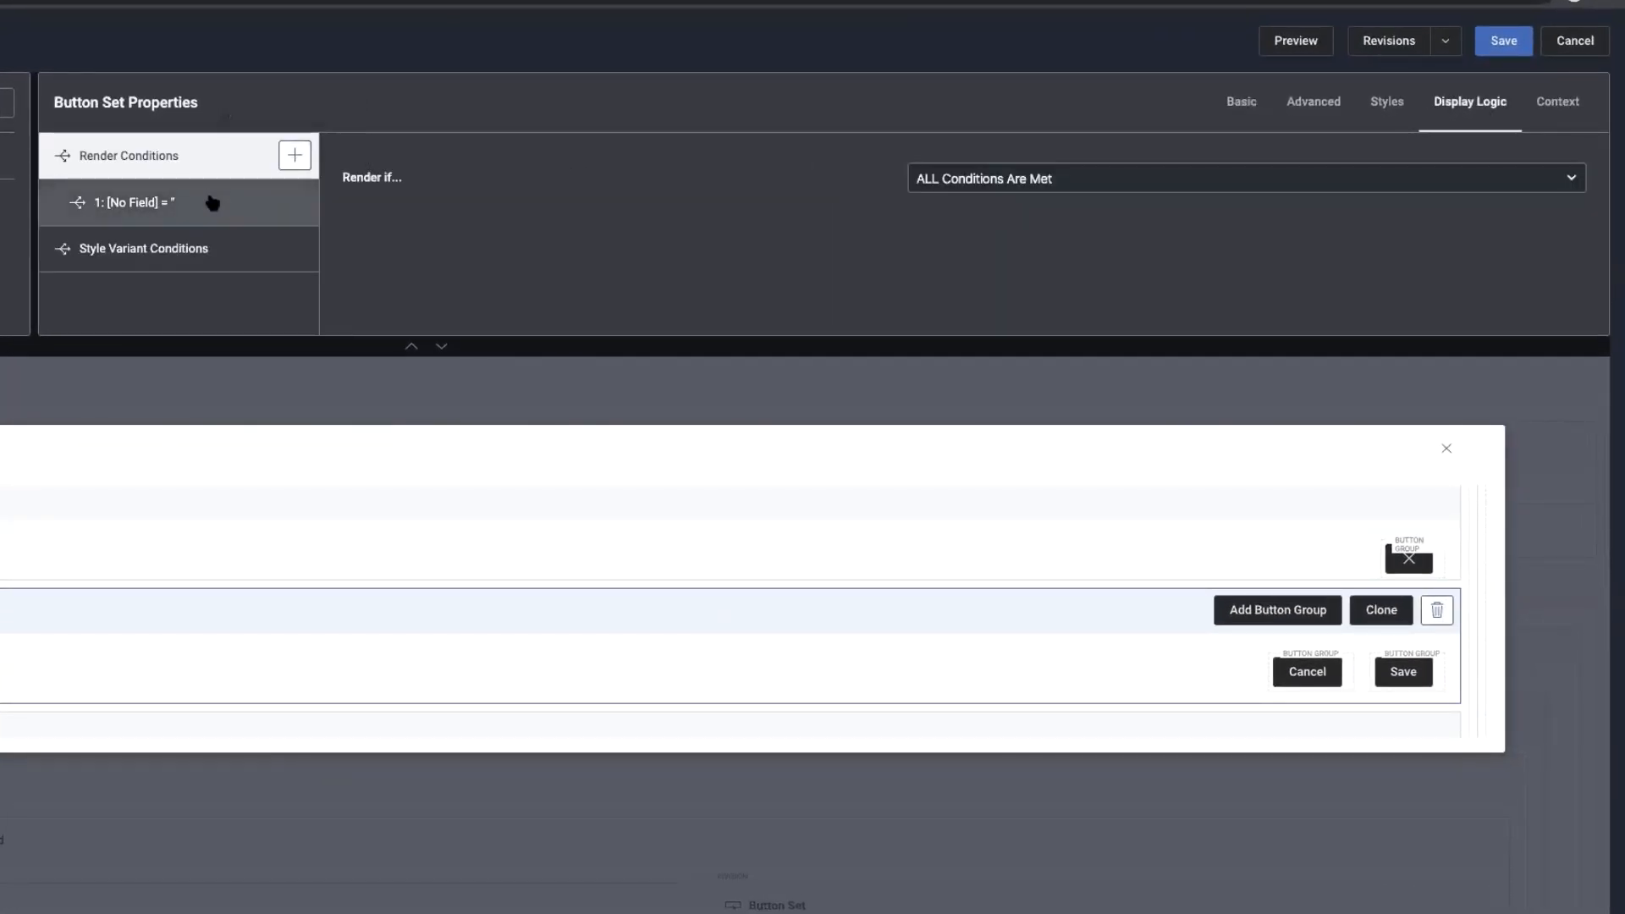
{"action": "left_click", "coordinate": [211, 203]}
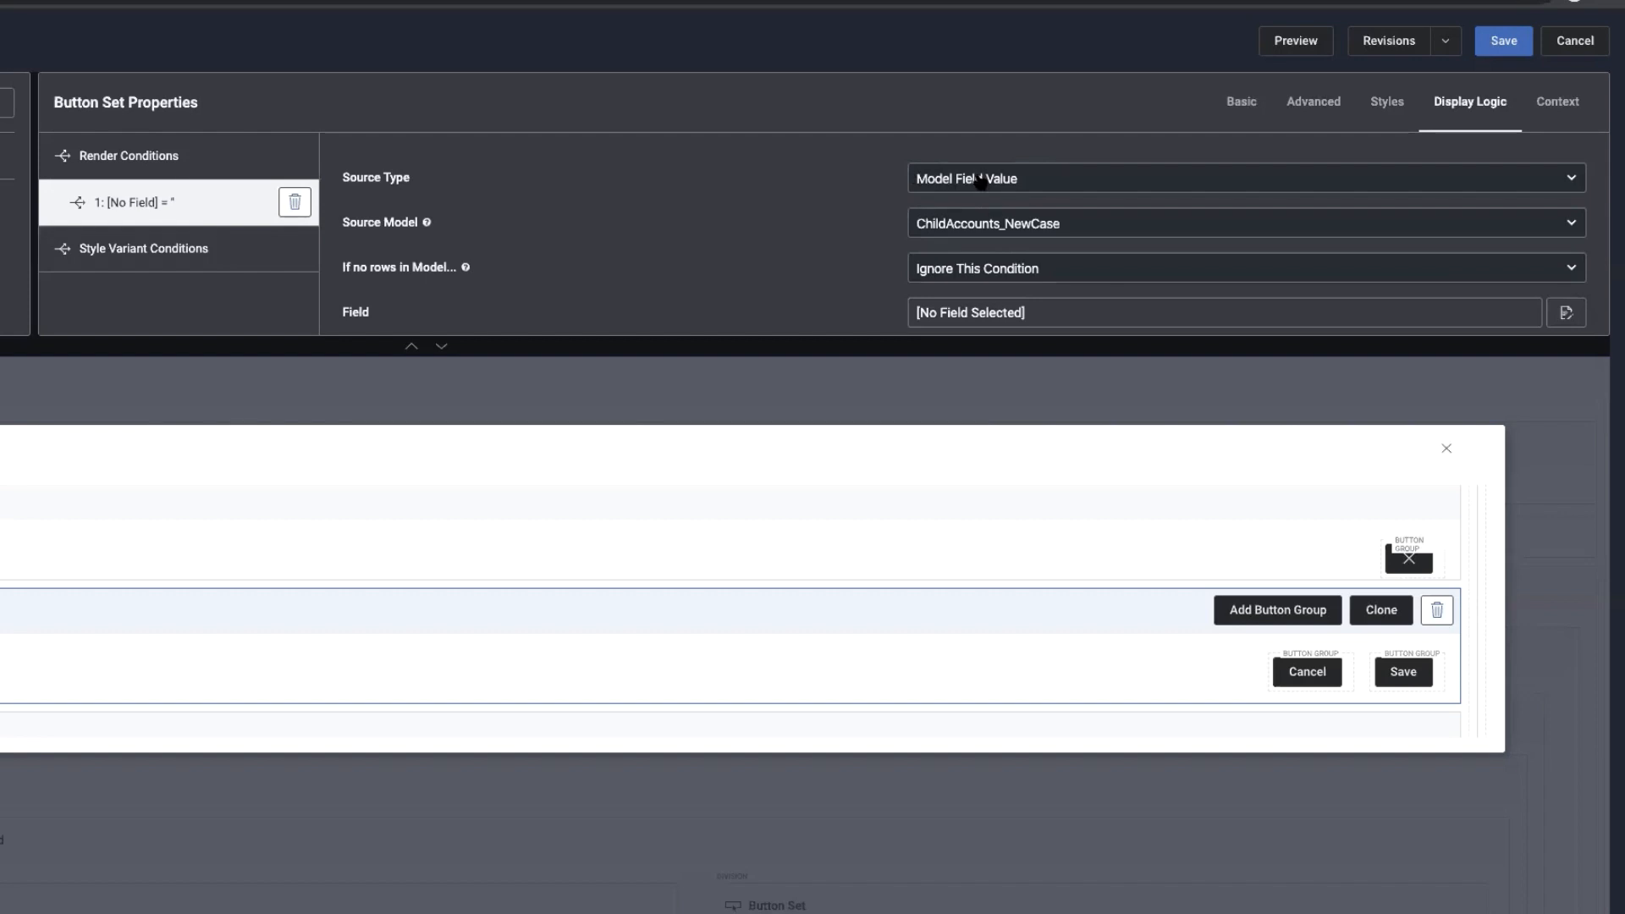
{"action": "left_click", "coordinate": [979, 180]}
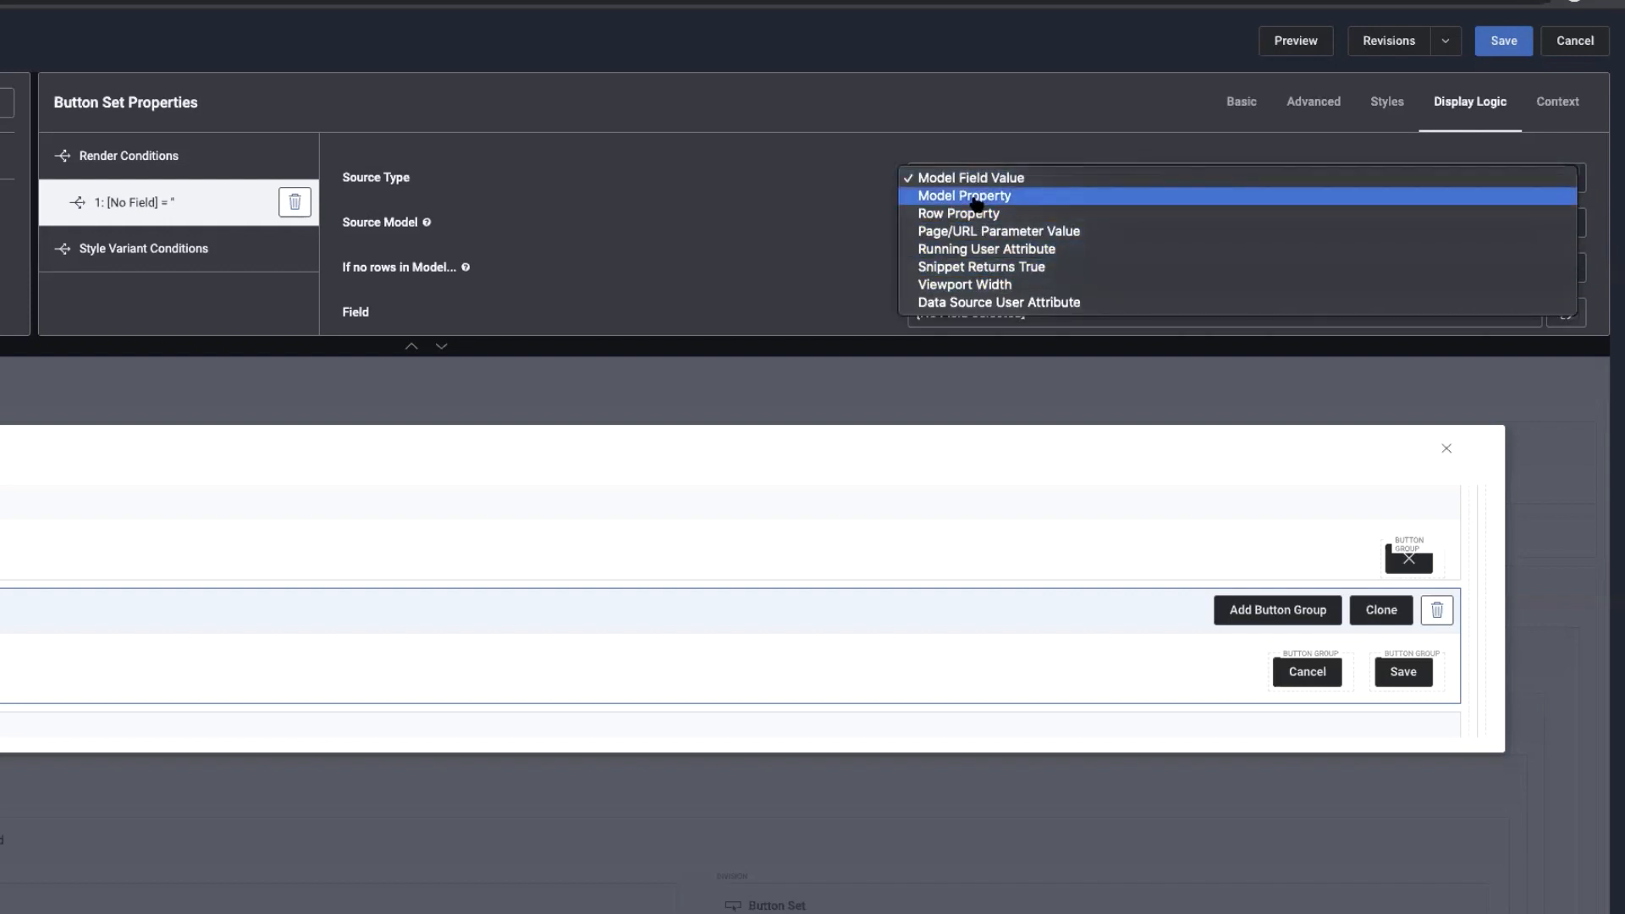
{"action": "left_click", "coordinate": [241, 163]}
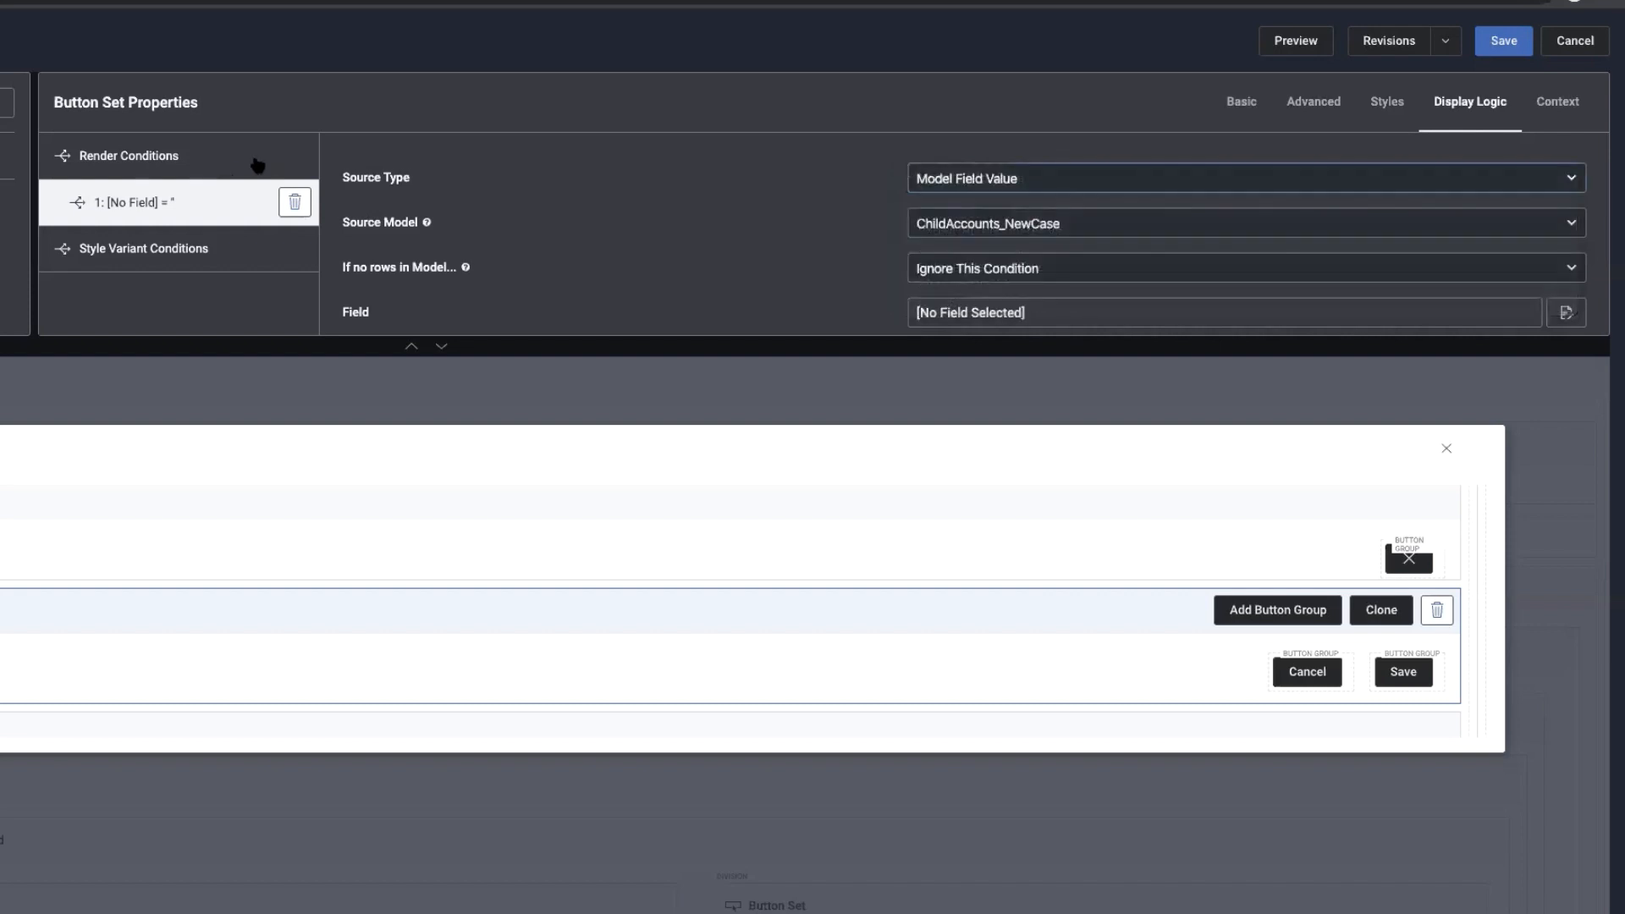
Add two more render conditions to the button set and set Render if to Custom Logic Is Met
{"action": "left_click", "coordinate": [295, 154]}
{"action": "left_click", "coordinate": [295, 155]}
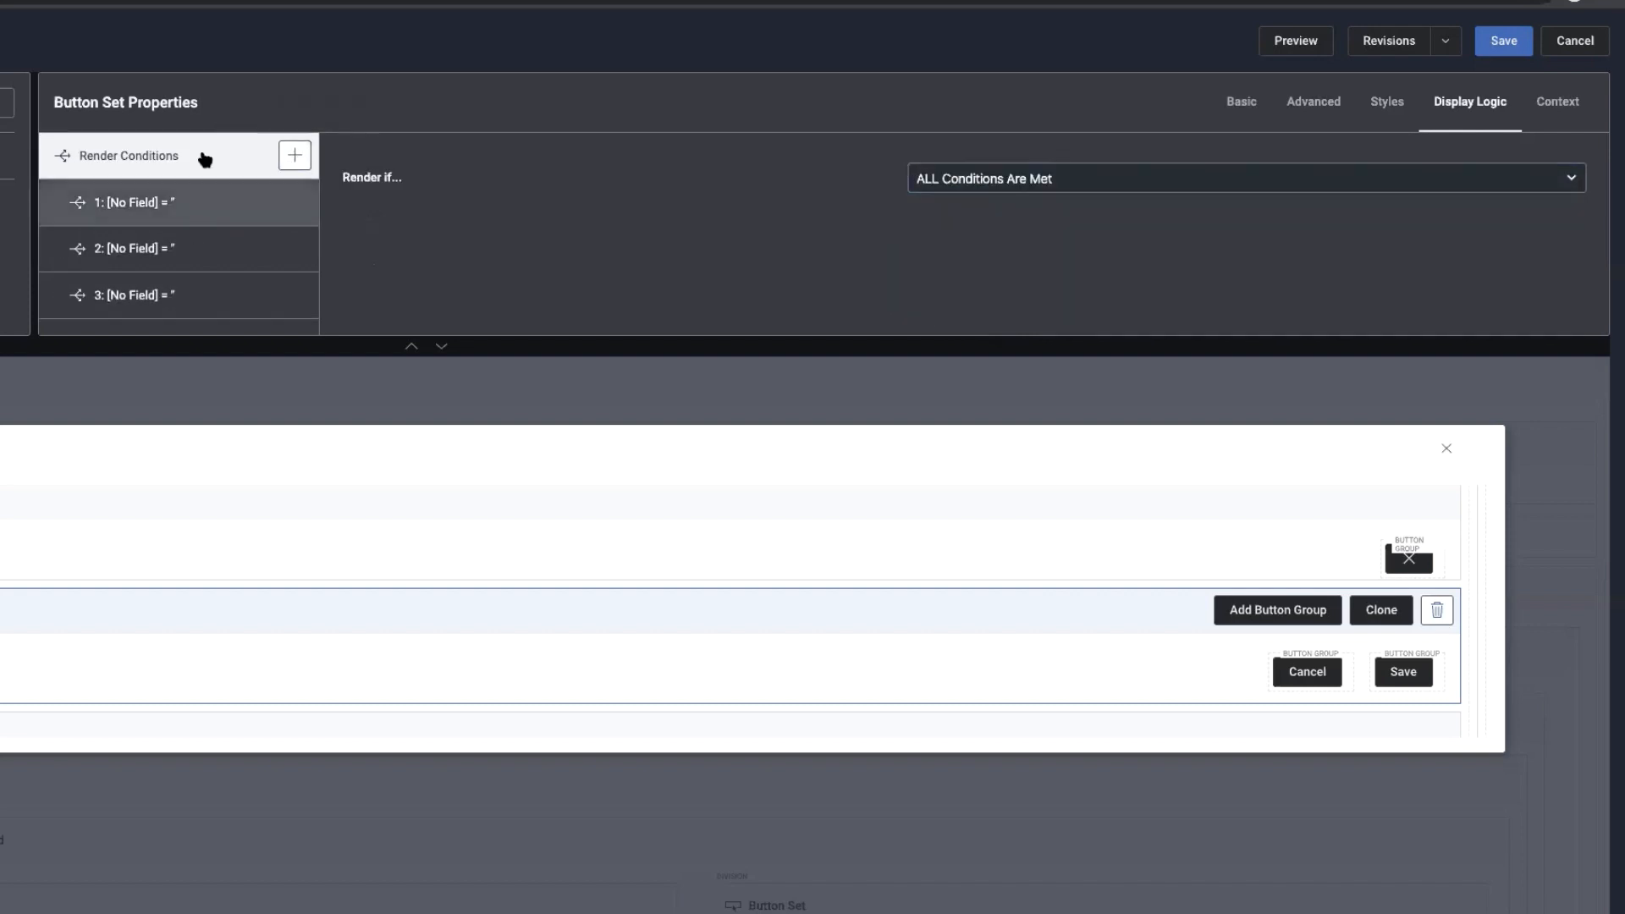
{"action": "left_click", "coordinate": [975, 181]}
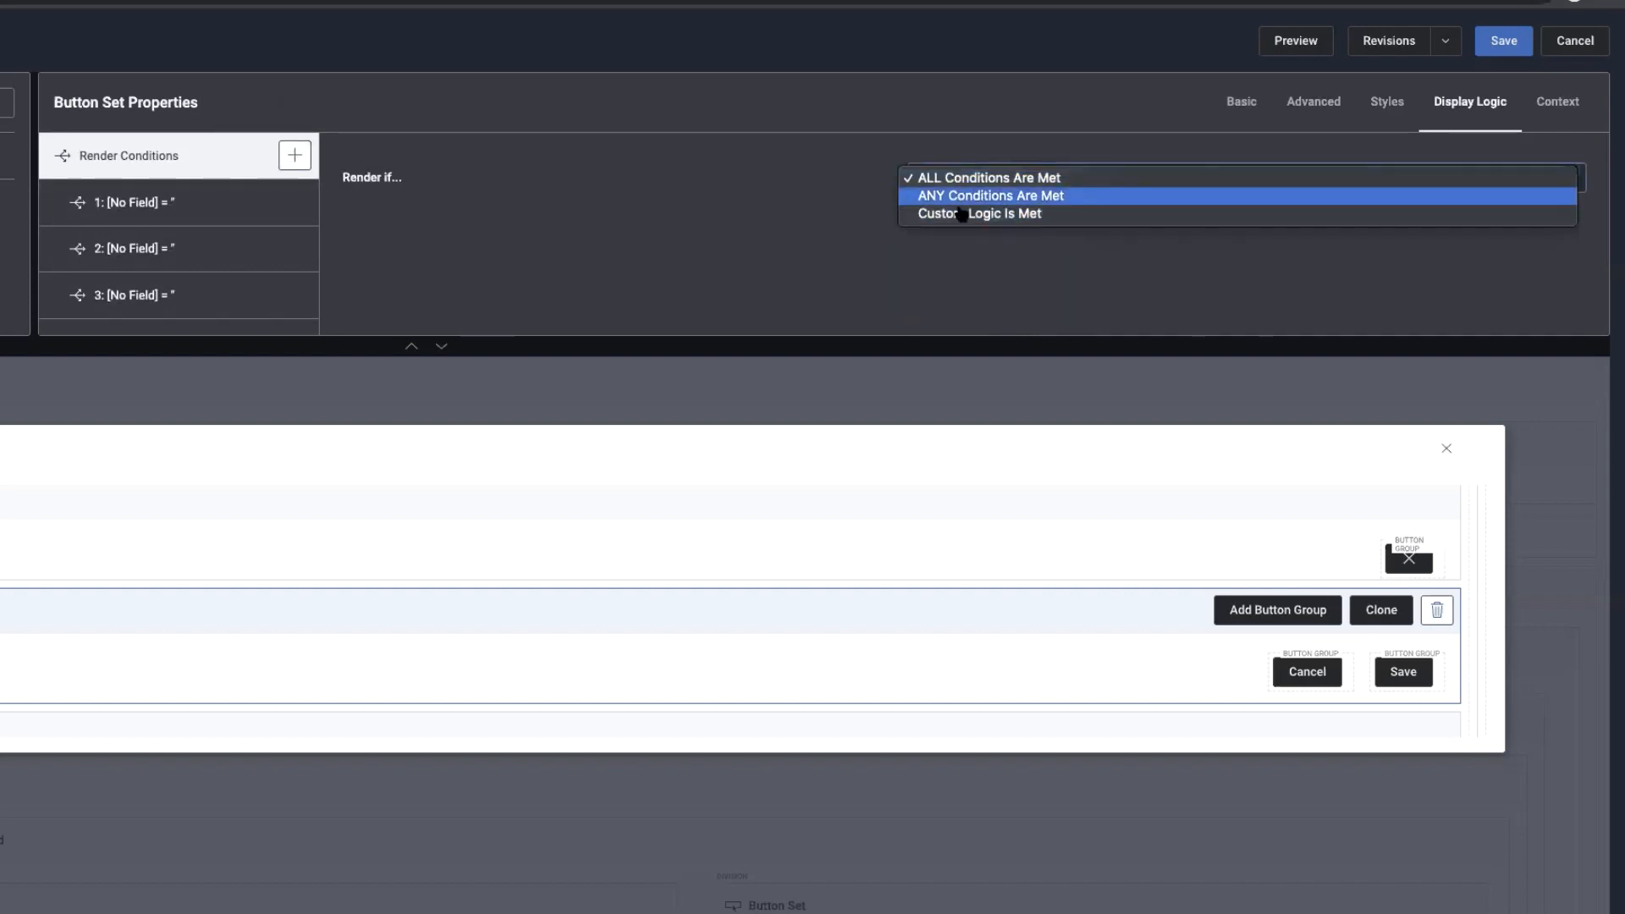
{"action": "left_click", "coordinate": [957, 214]}
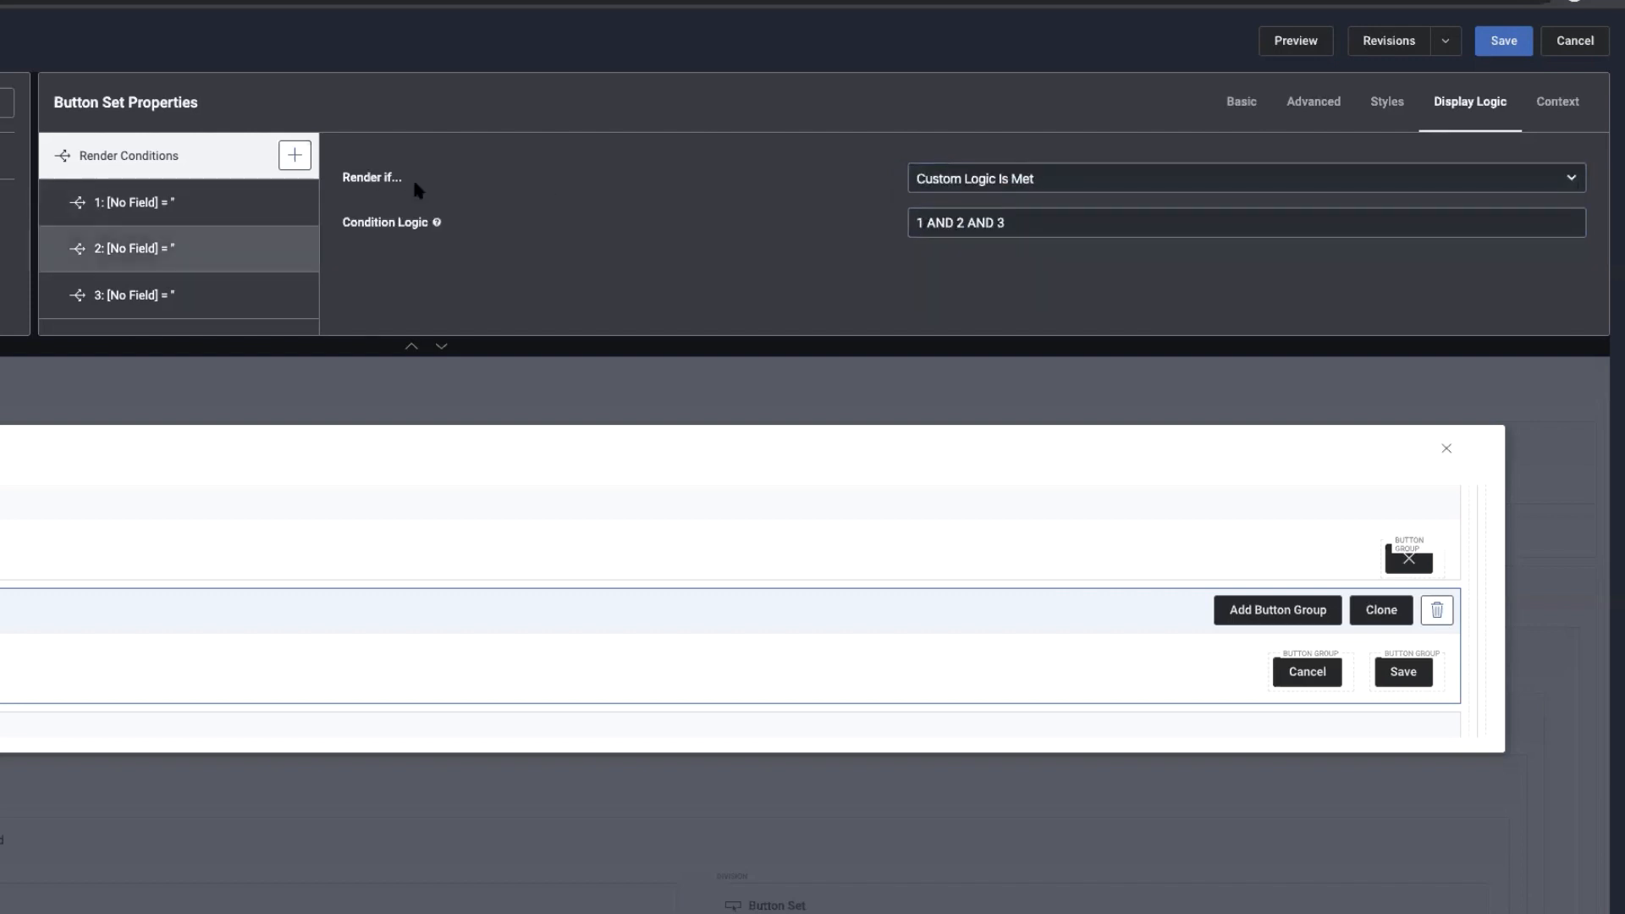
Delete the two extra blank render conditions from the Cancel and Save button set and open the remaining one
{"action": "left_click", "coordinate": [995, 180]}
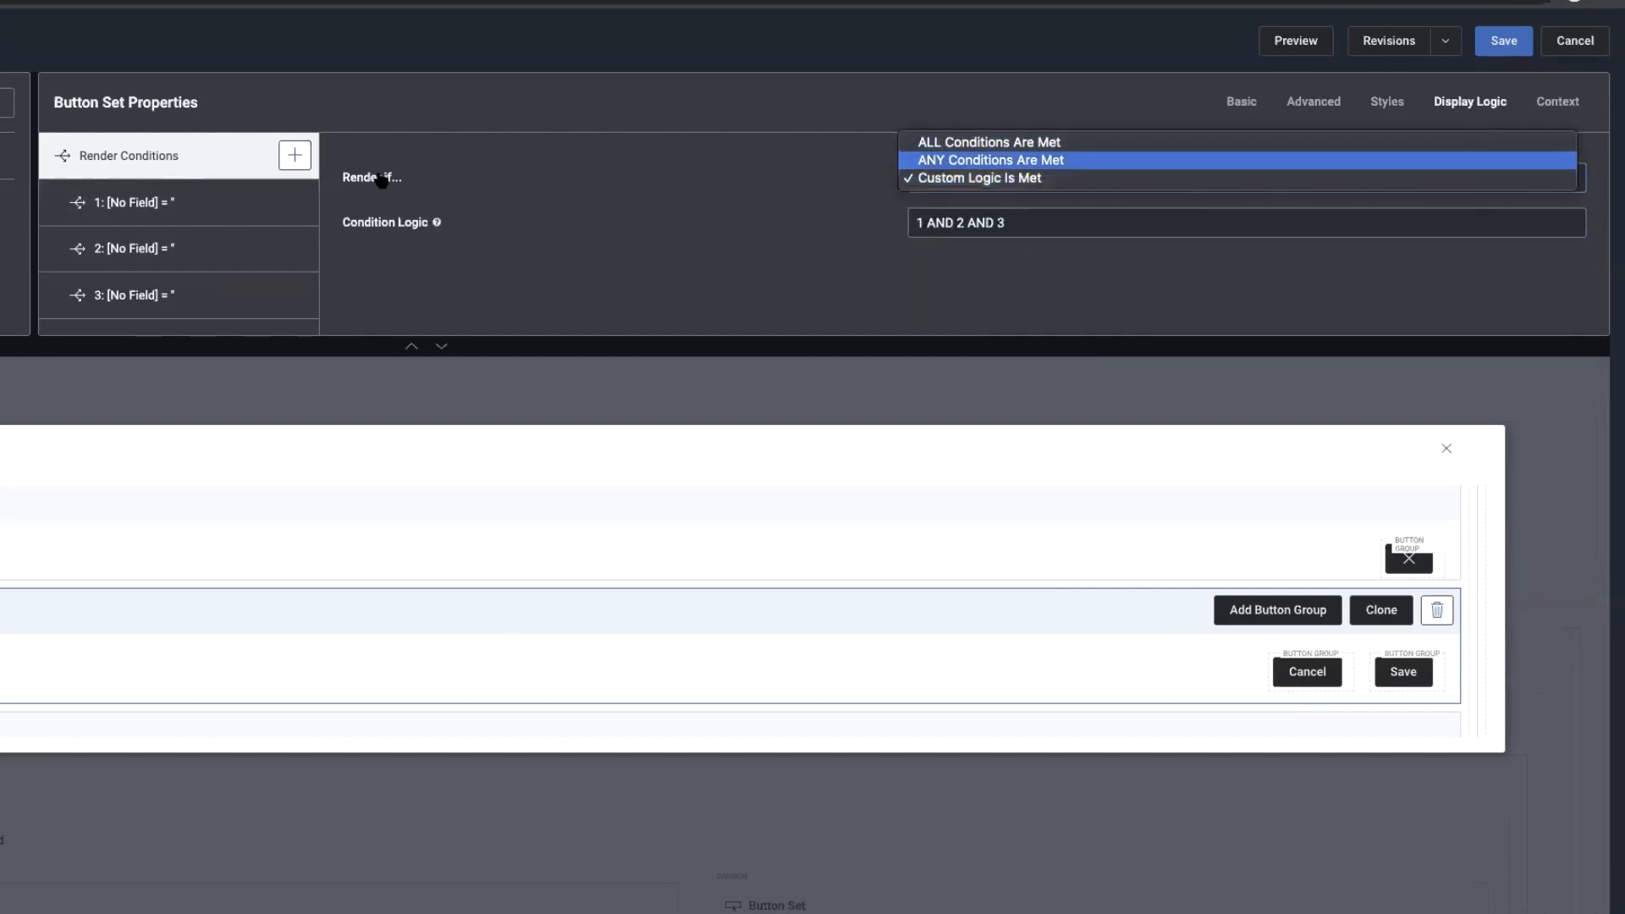
{"action": "left_click", "coordinate": [258, 208]}
{"action": "left_click", "coordinate": [254, 207]}
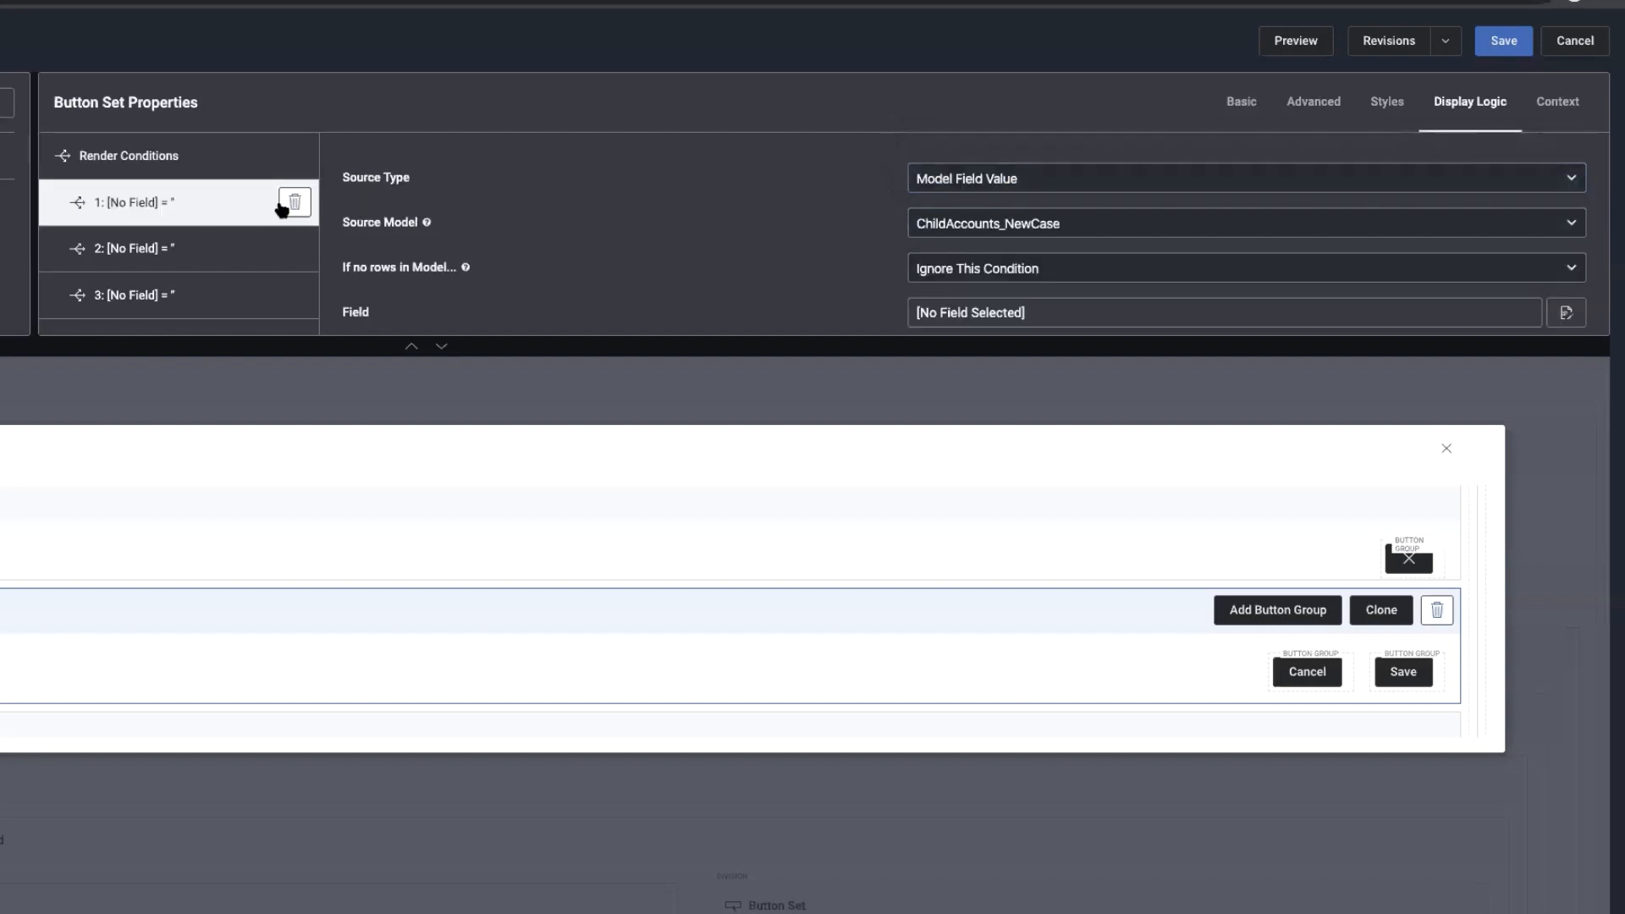
{"action": "left_click", "coordinate": [288, 203]}
{"action": "left_click", "coordinate": [291, 207]}
{"action": "left_click", "coordinate": [288, 206]}
{"action": "left_click", "coordinate": [178, 198]}
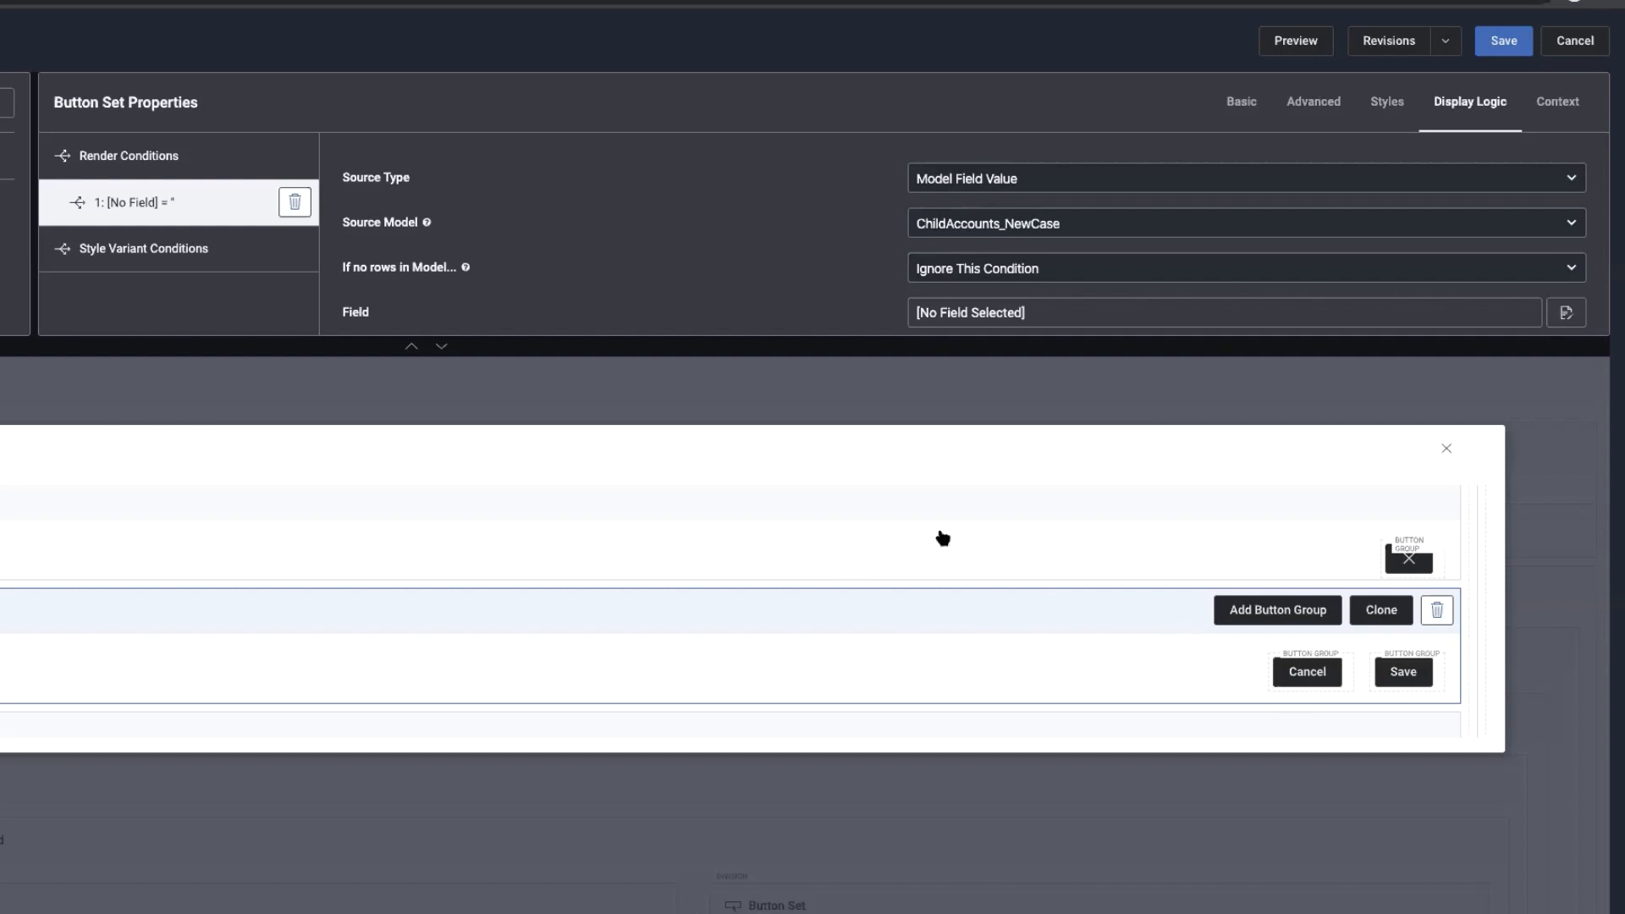
Set the button set's render condition to source type Model Property, model ChildAccounts_OpenCases and property Has Unsaved Changes
{"action": "left_click", "coordinate": [1054, 187]}
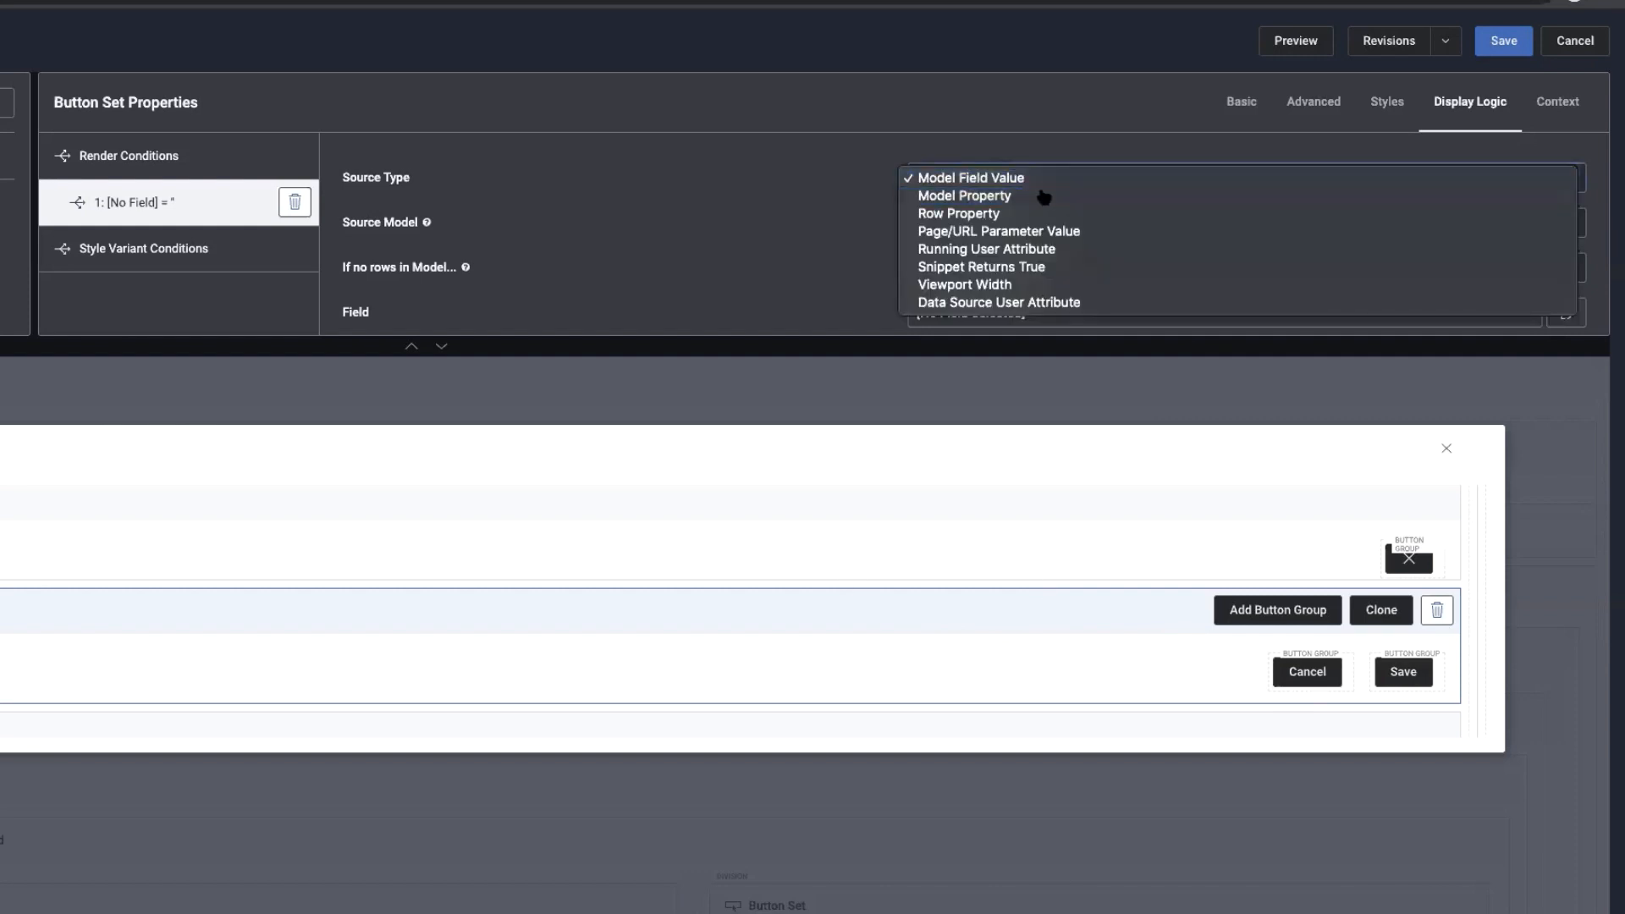
{"action": "left_click", "coordinate": [1043, 196]}
{"action": "left_click", "coordinate": [1012, 224]}
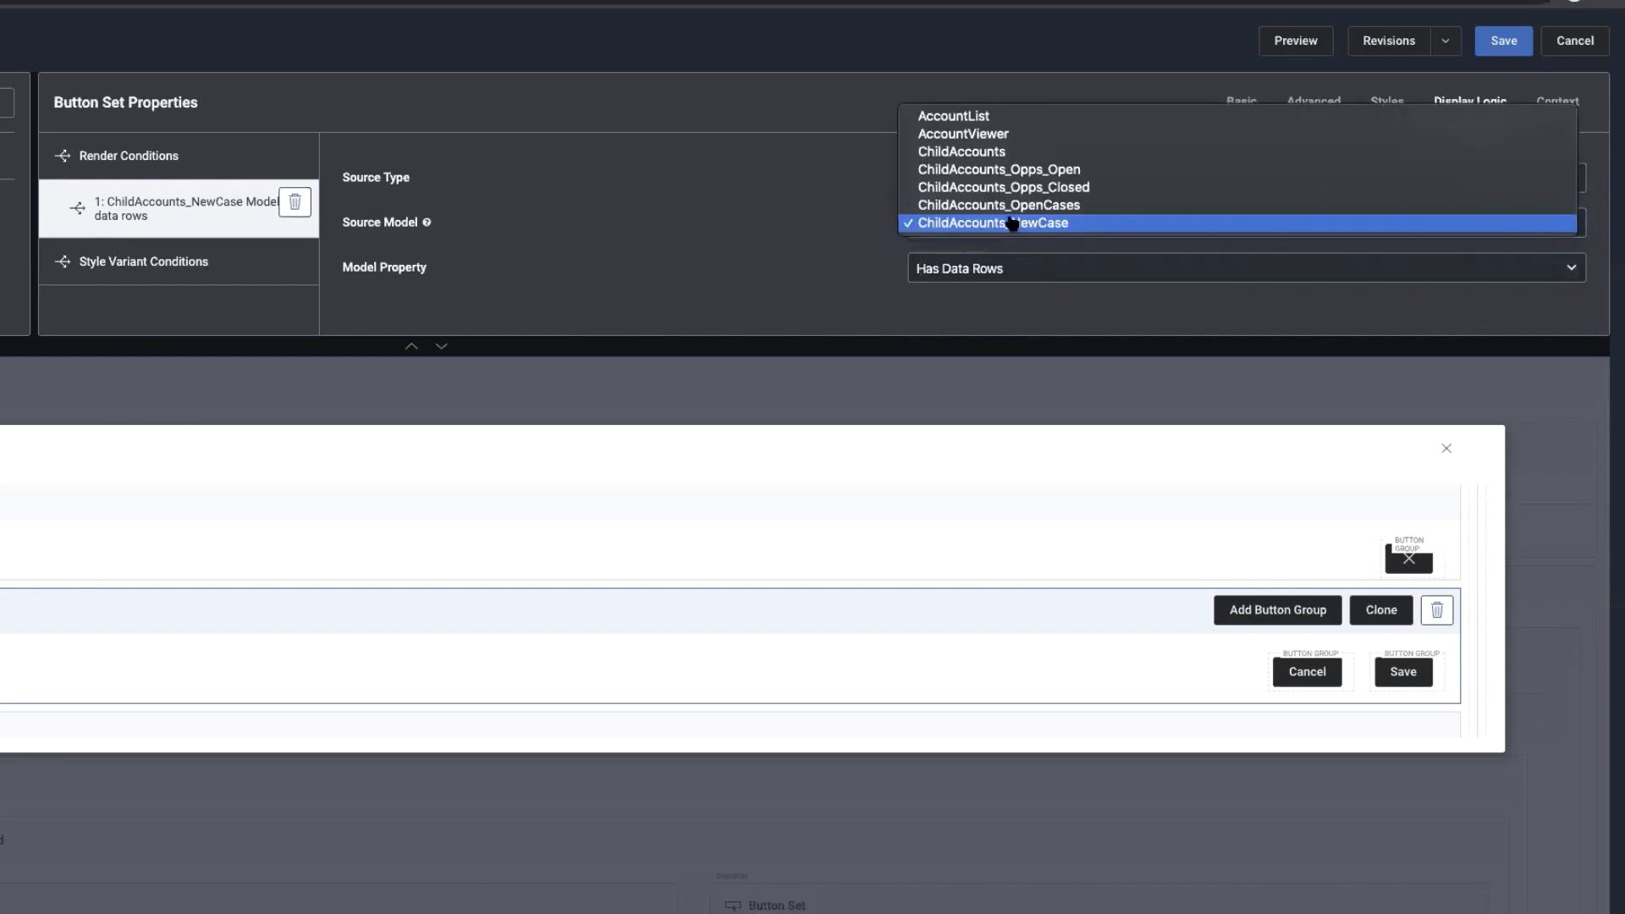
{"action": "left_click", "coordinate": [1016, 208]}
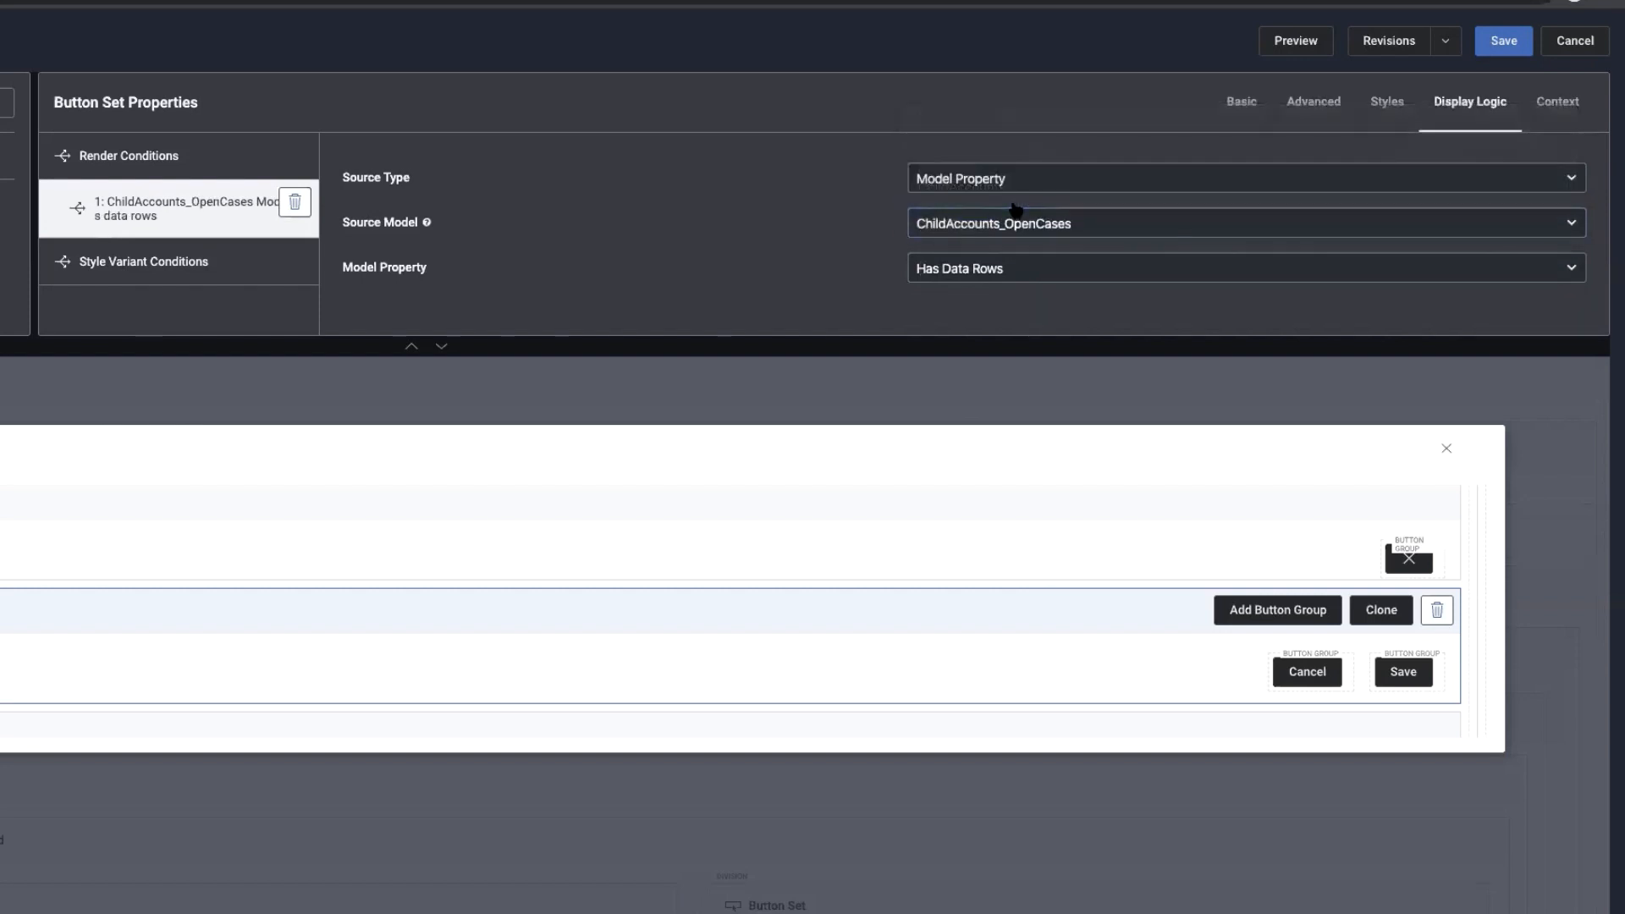
{"action": "left_click", "coordinate": [1002, 269]}
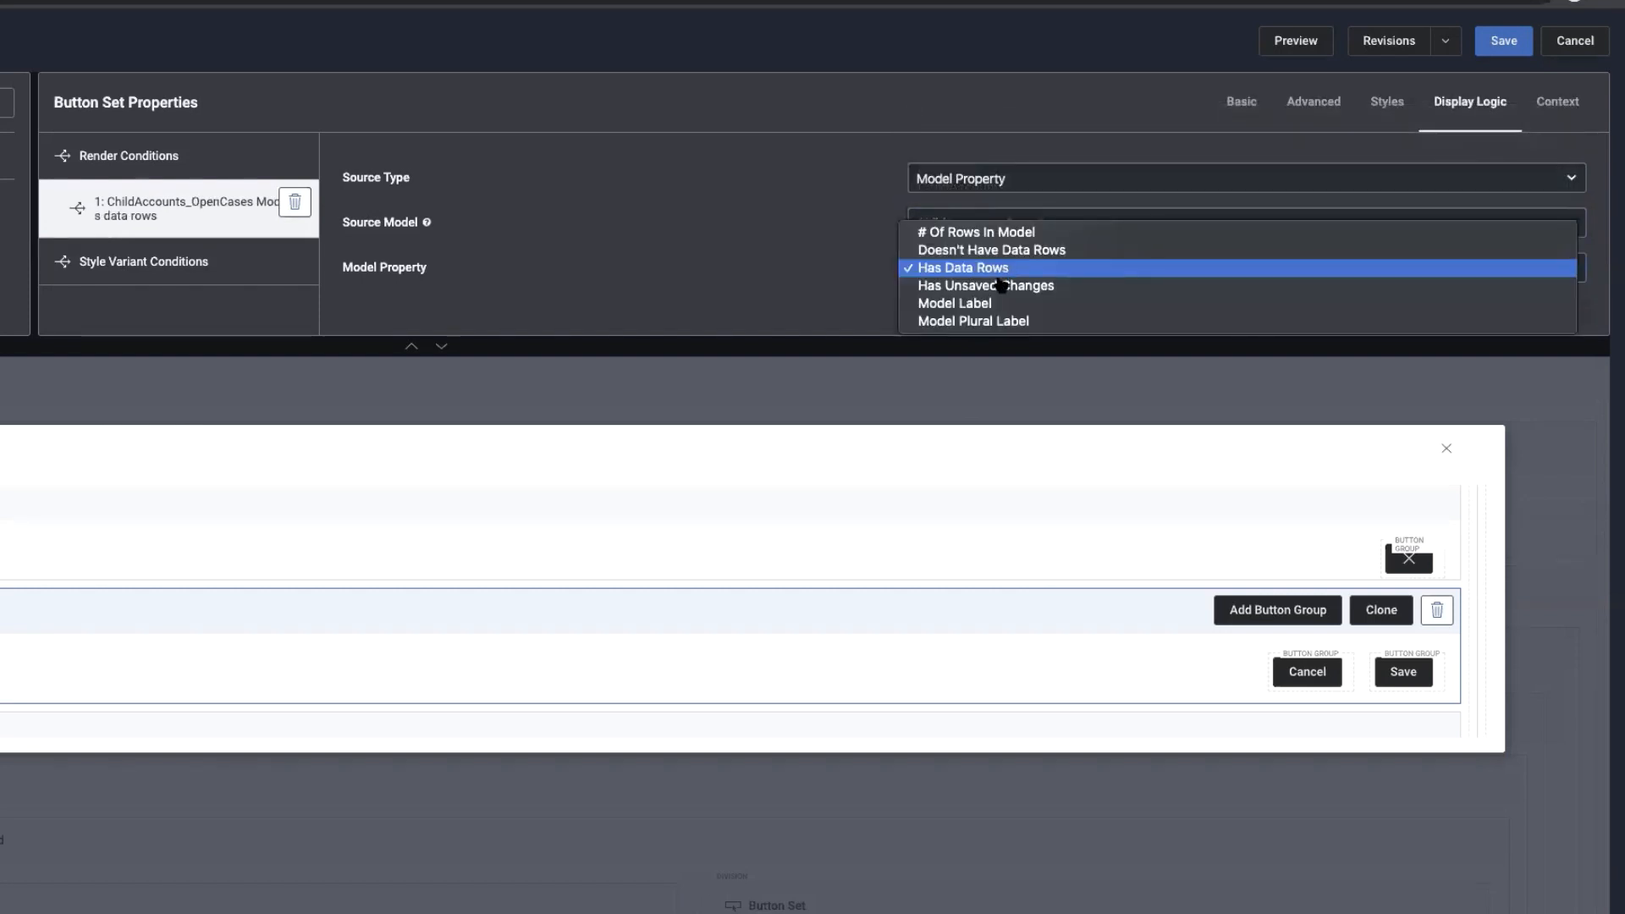
{"action": "left_click", "coordinate": [995, 287]}
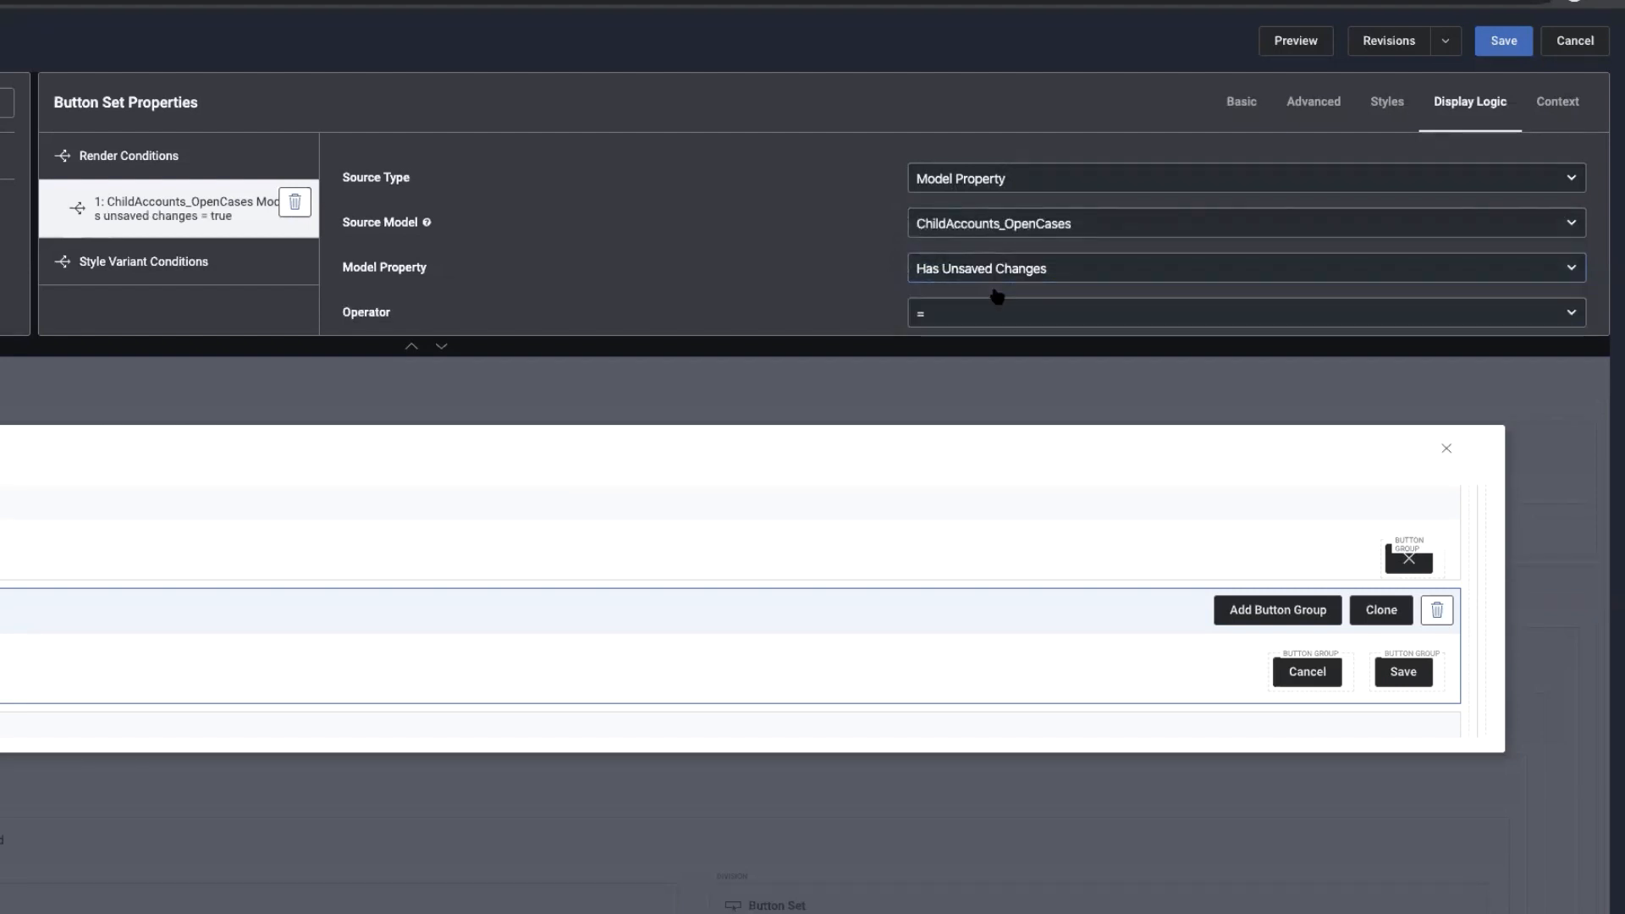
{"action": "scroll", "coordinate": [1002, 281], "scroll_direction": "down", "scroll_amount": 2}
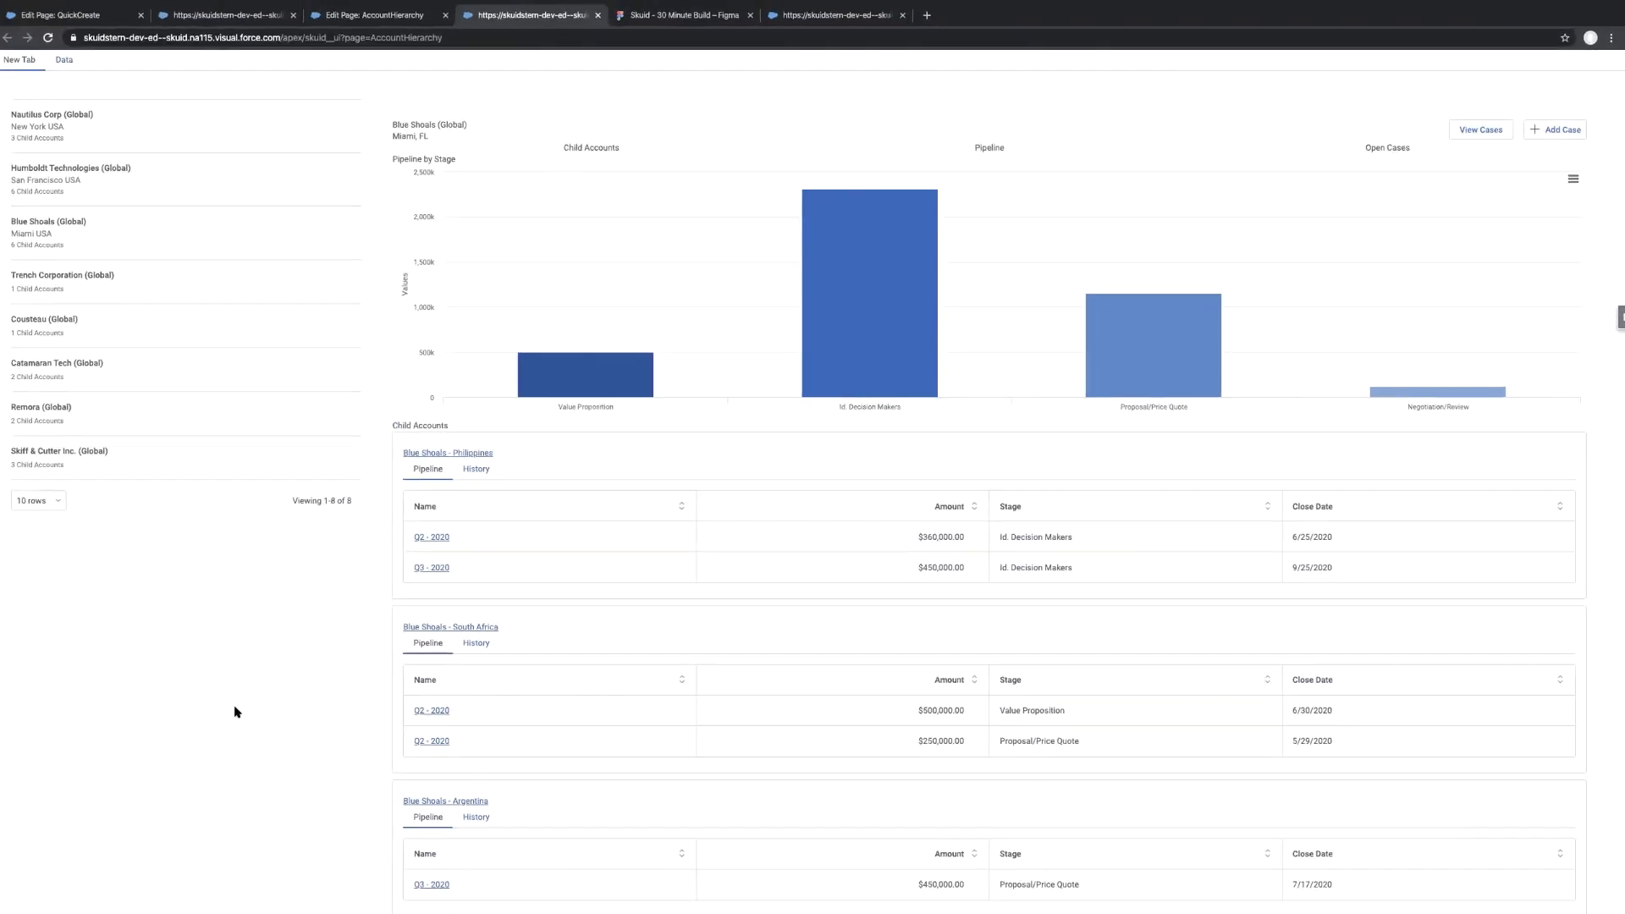
Reload the page preview and test the View Cases panel for Nautilus Corp (Global) and Cousteau (Global)
{"action": "key", "text": "super+r"}
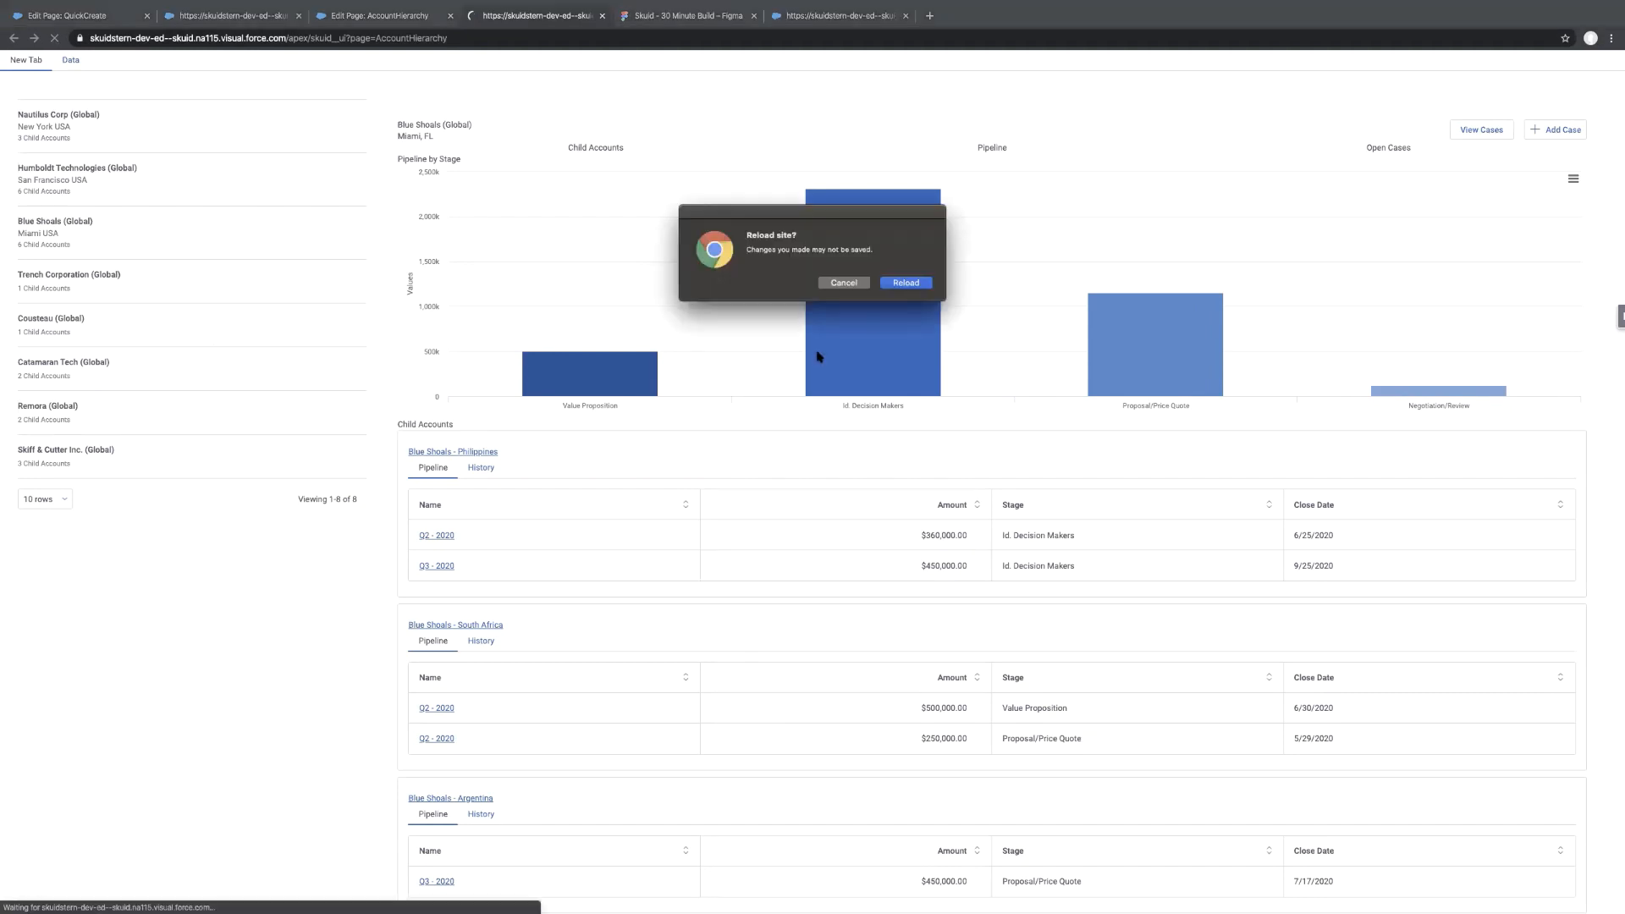
{"action": "left_click", "coordinate": [921, 283]}
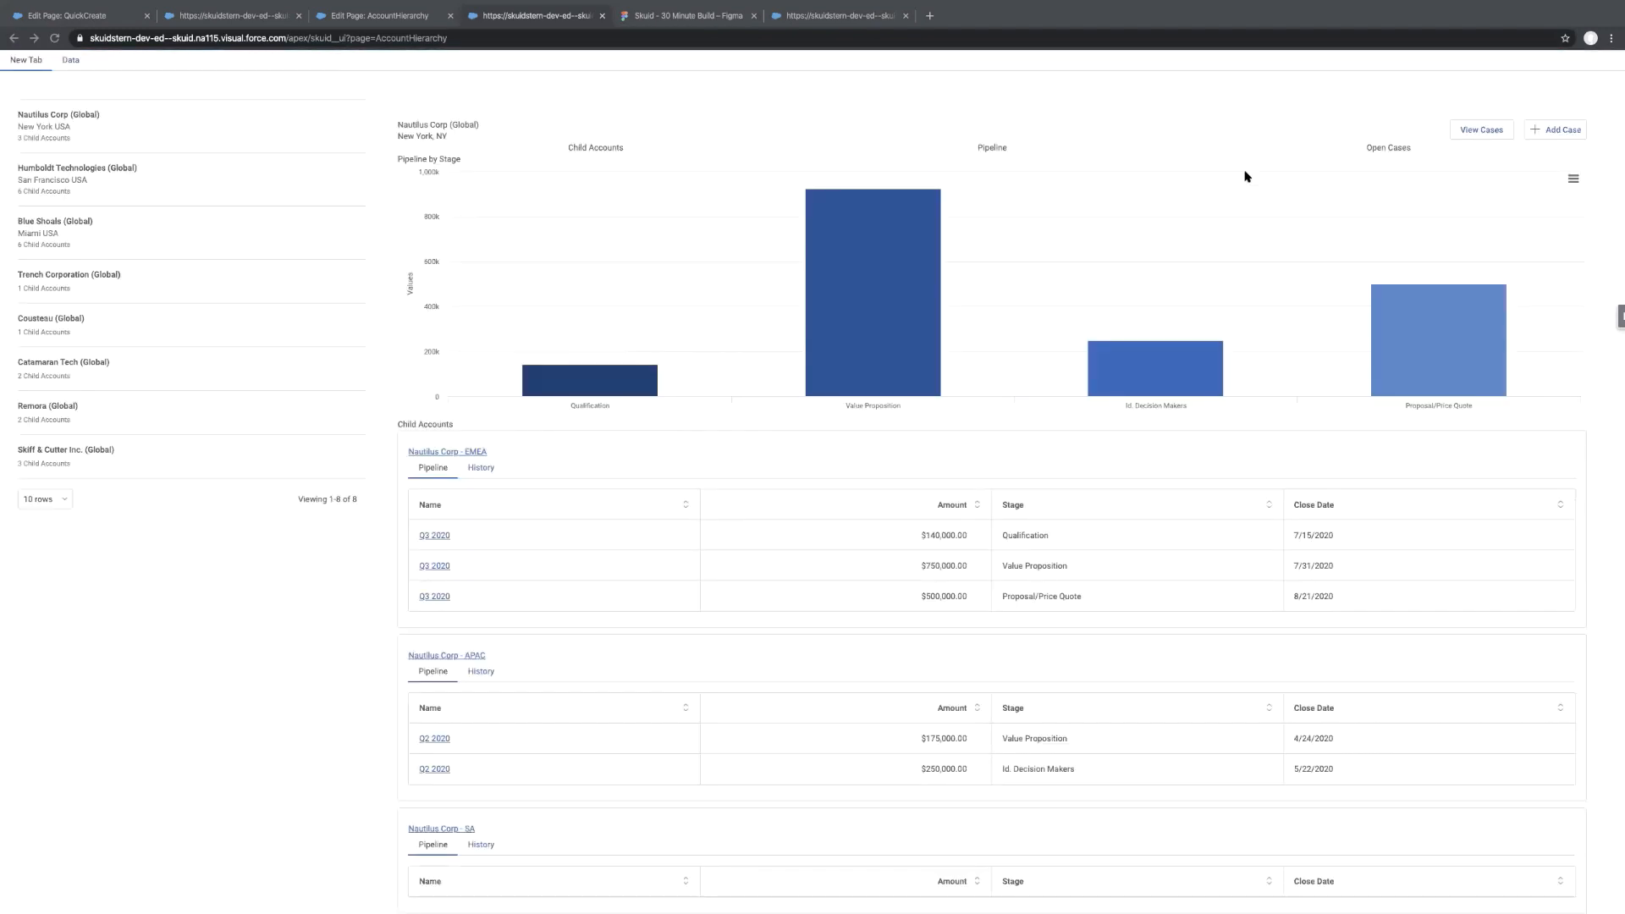
{"action": "left_click", "coordinate": [1470, 132]}
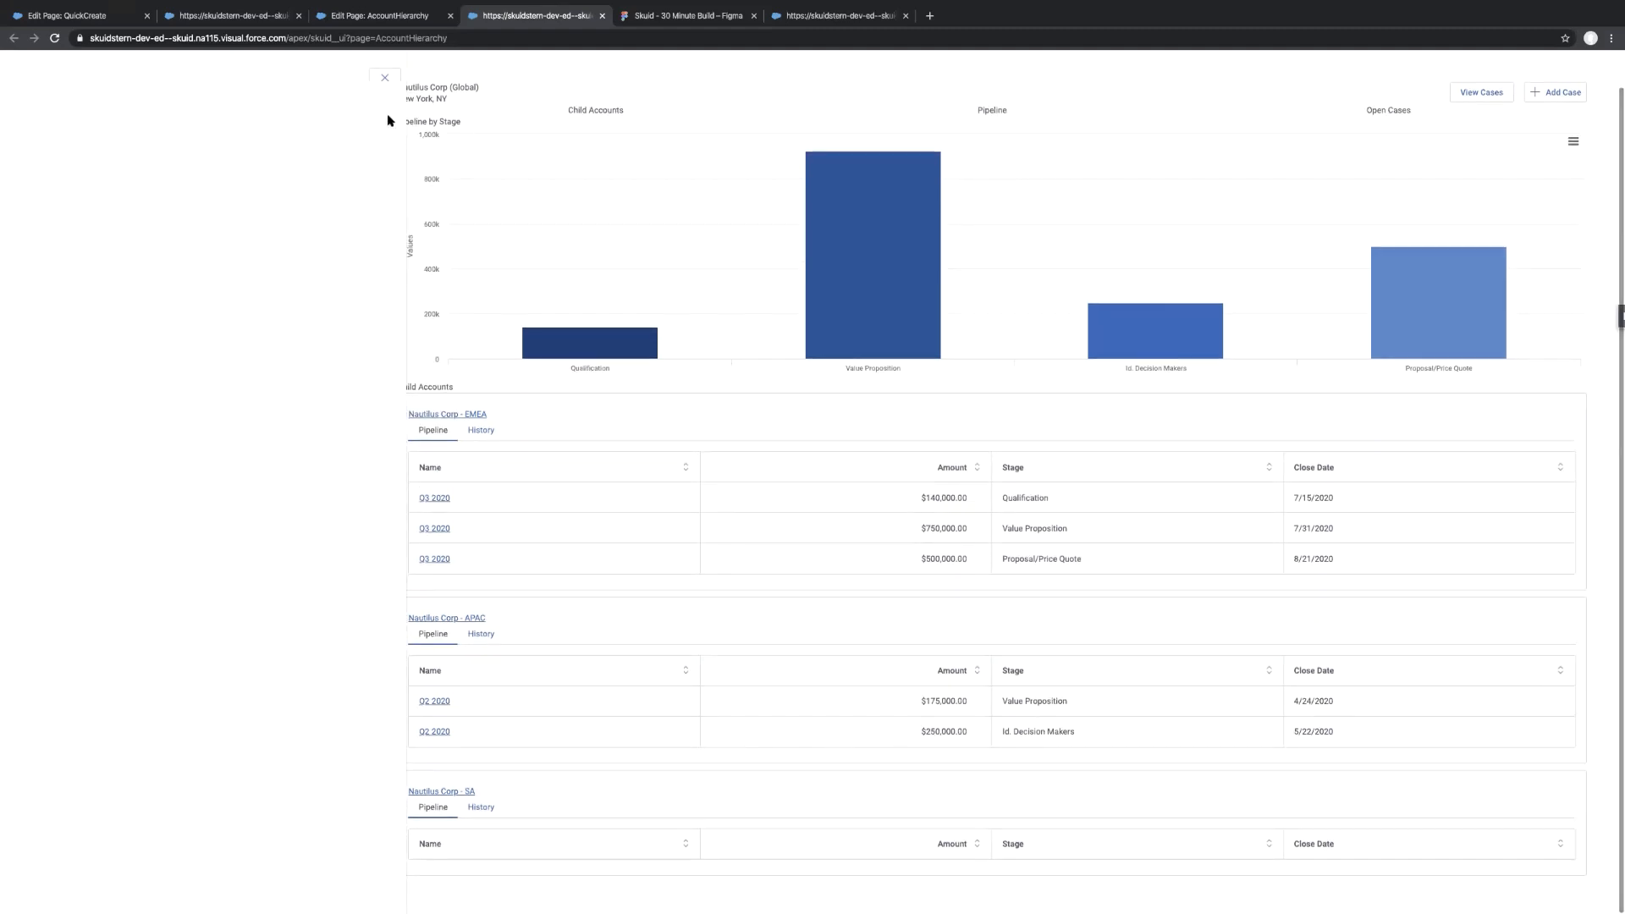
{"action": "left_click", "coordinate": [385, 77]}
{"action": "mouse_move", "coordinate": [842, 168]}
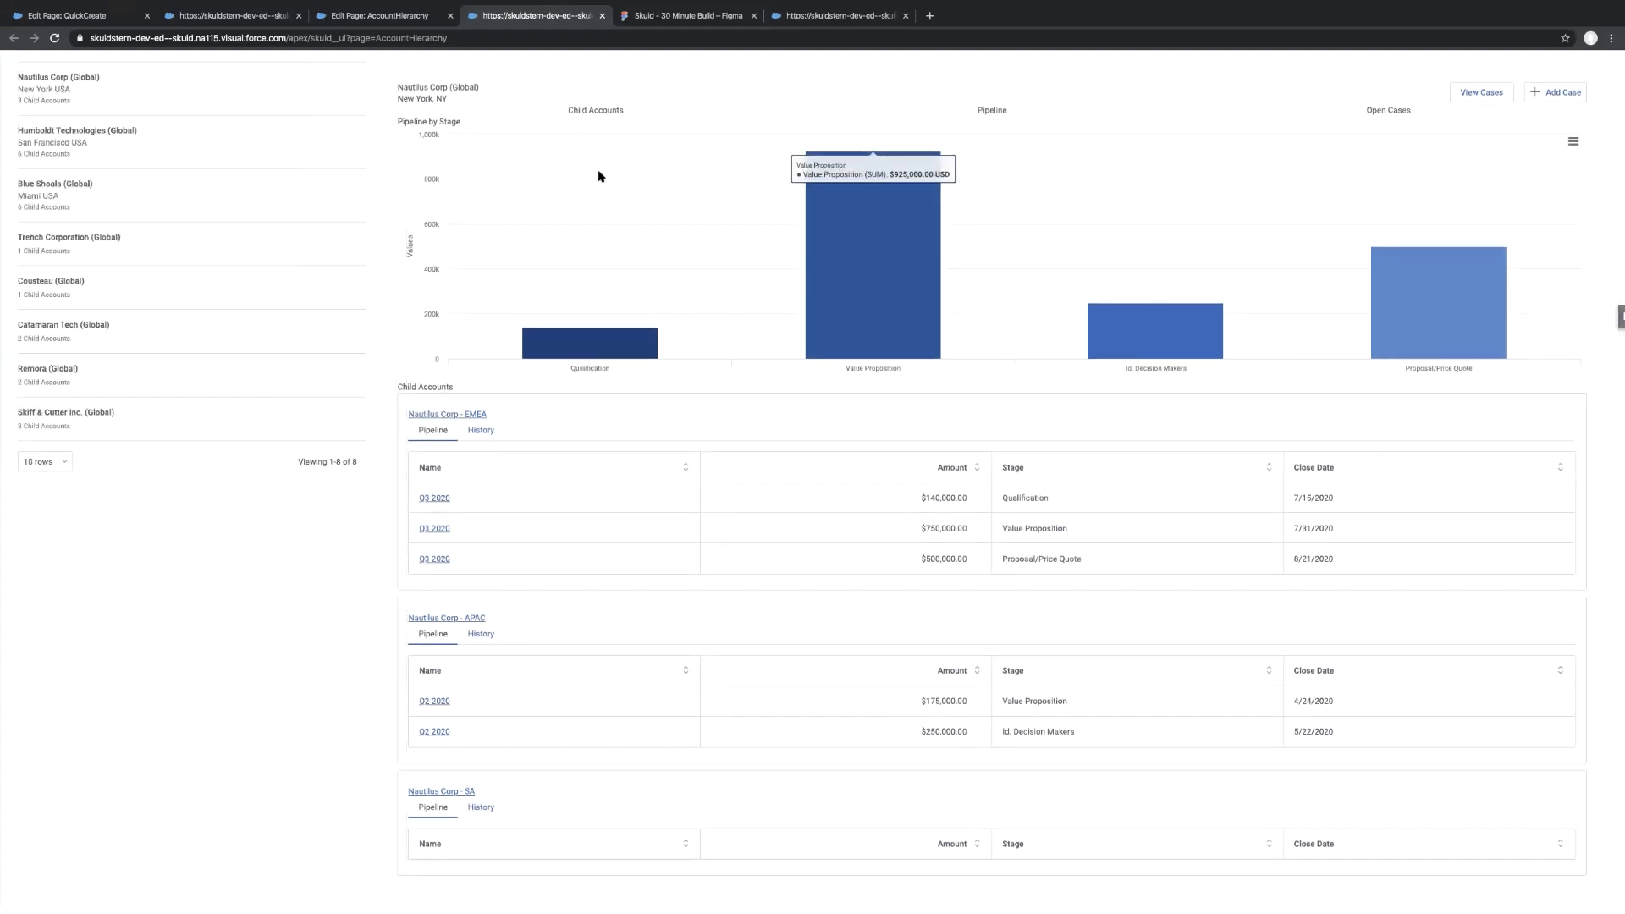
{"action": "left_click", "coordinate": [230, 287]}
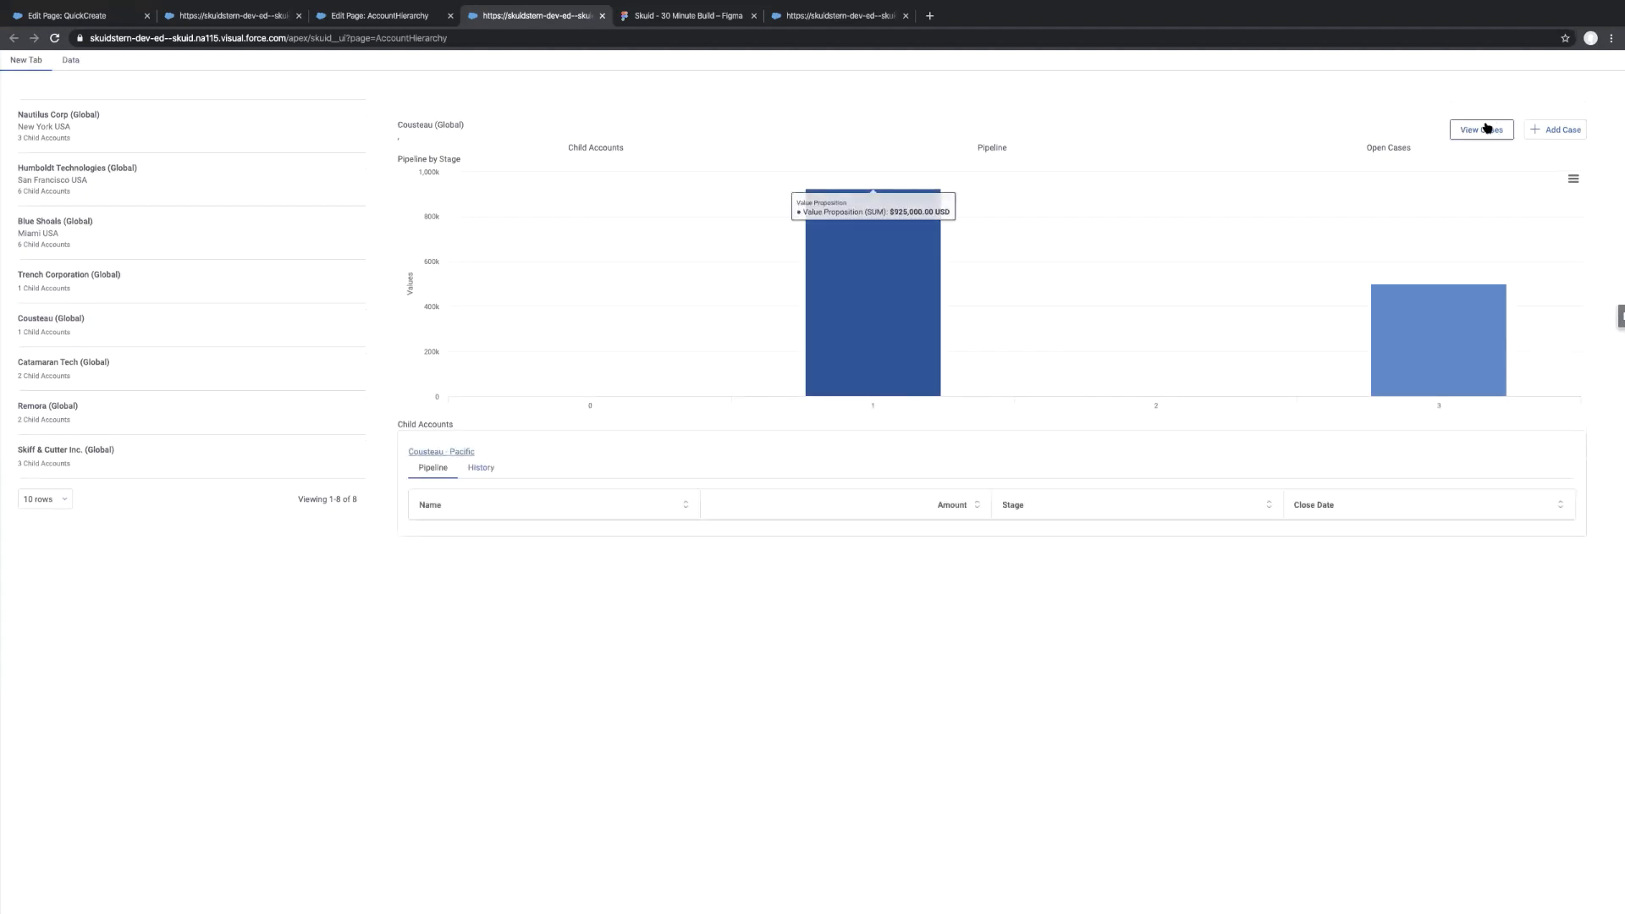
{"action": "left_click", "coordinate": [1487, 127]}
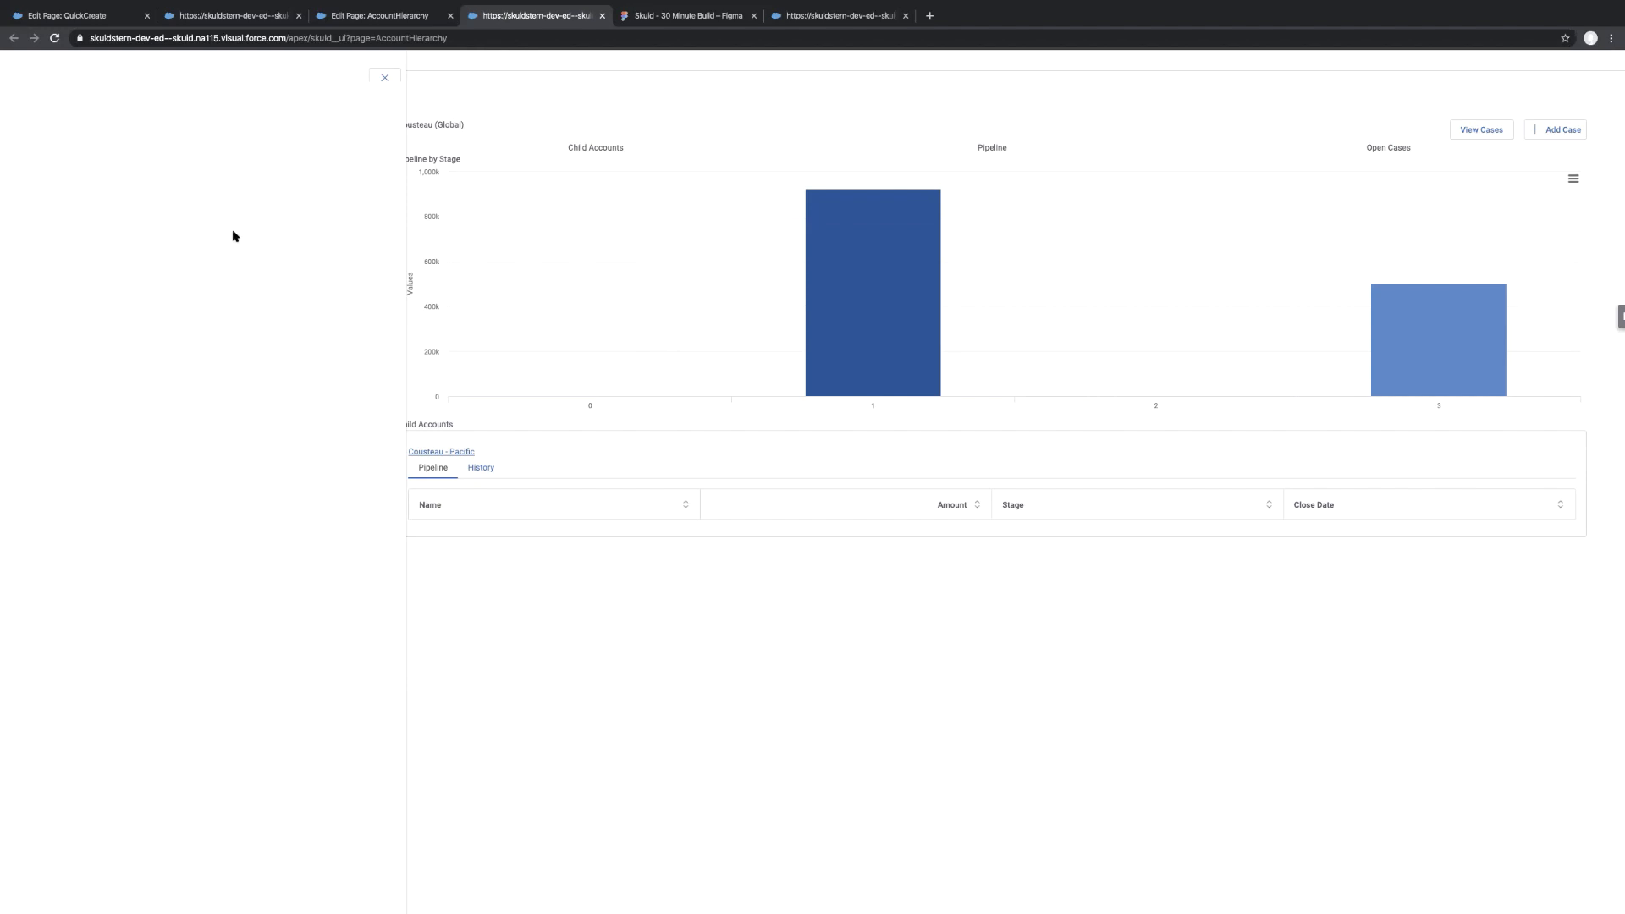
{"action": "left_click", "coordinate": [383, 79]}
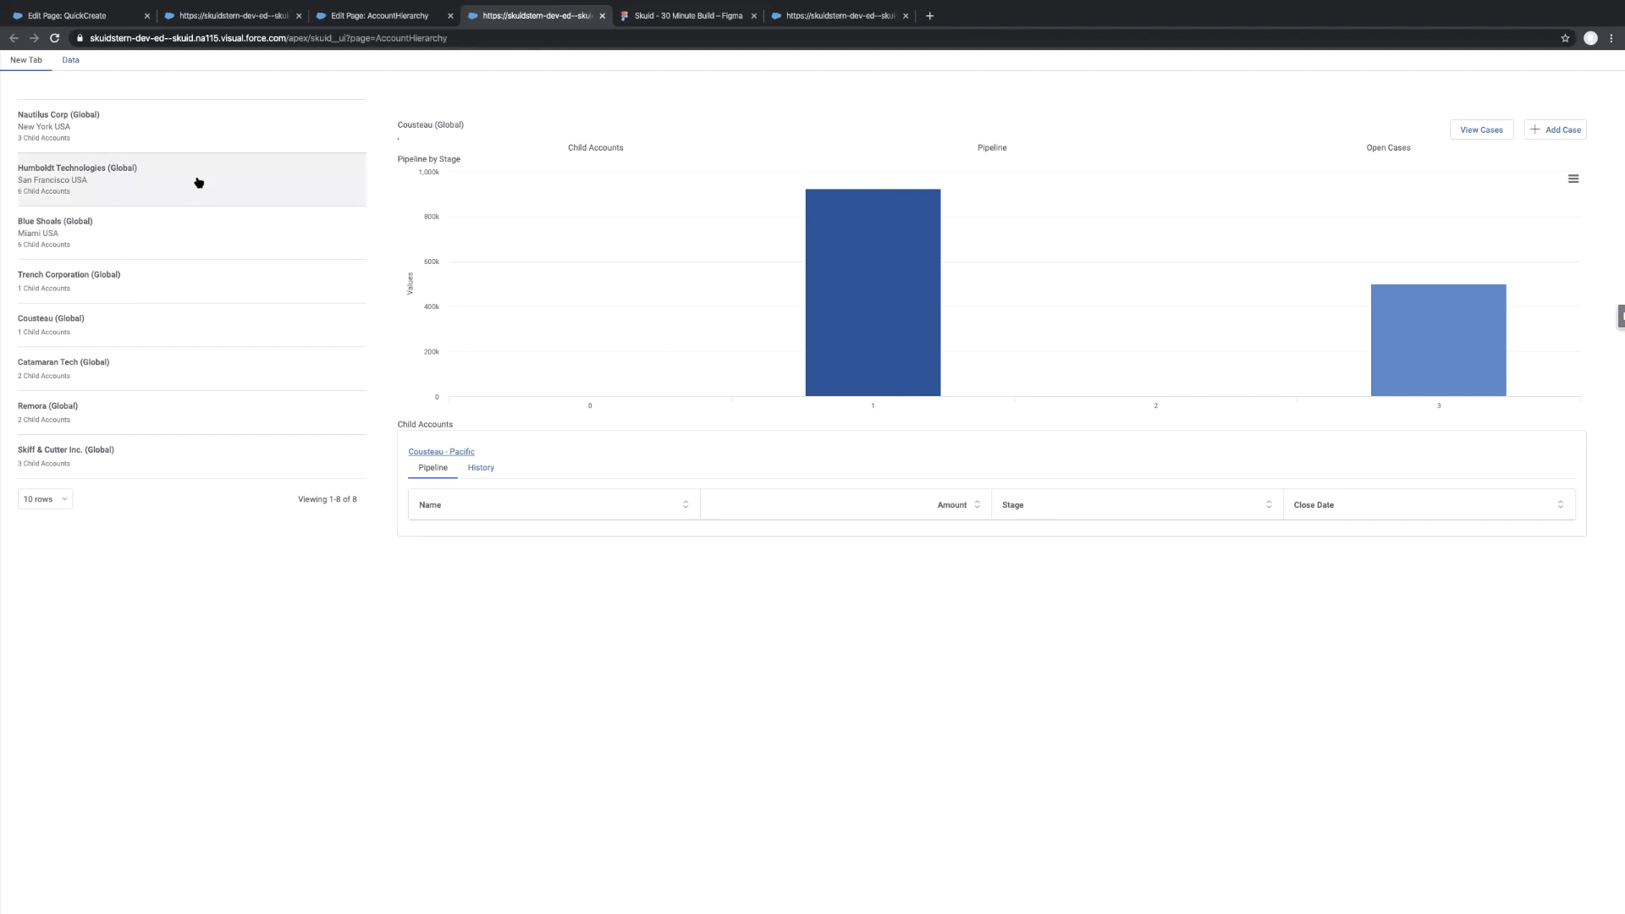
In the AccountHierarchy page editor, add ChildAccounts_OpenCases to the multi-model query in the account list's click interaction and save the page
{"action": "left_click", "coordinate": [374, 19]}
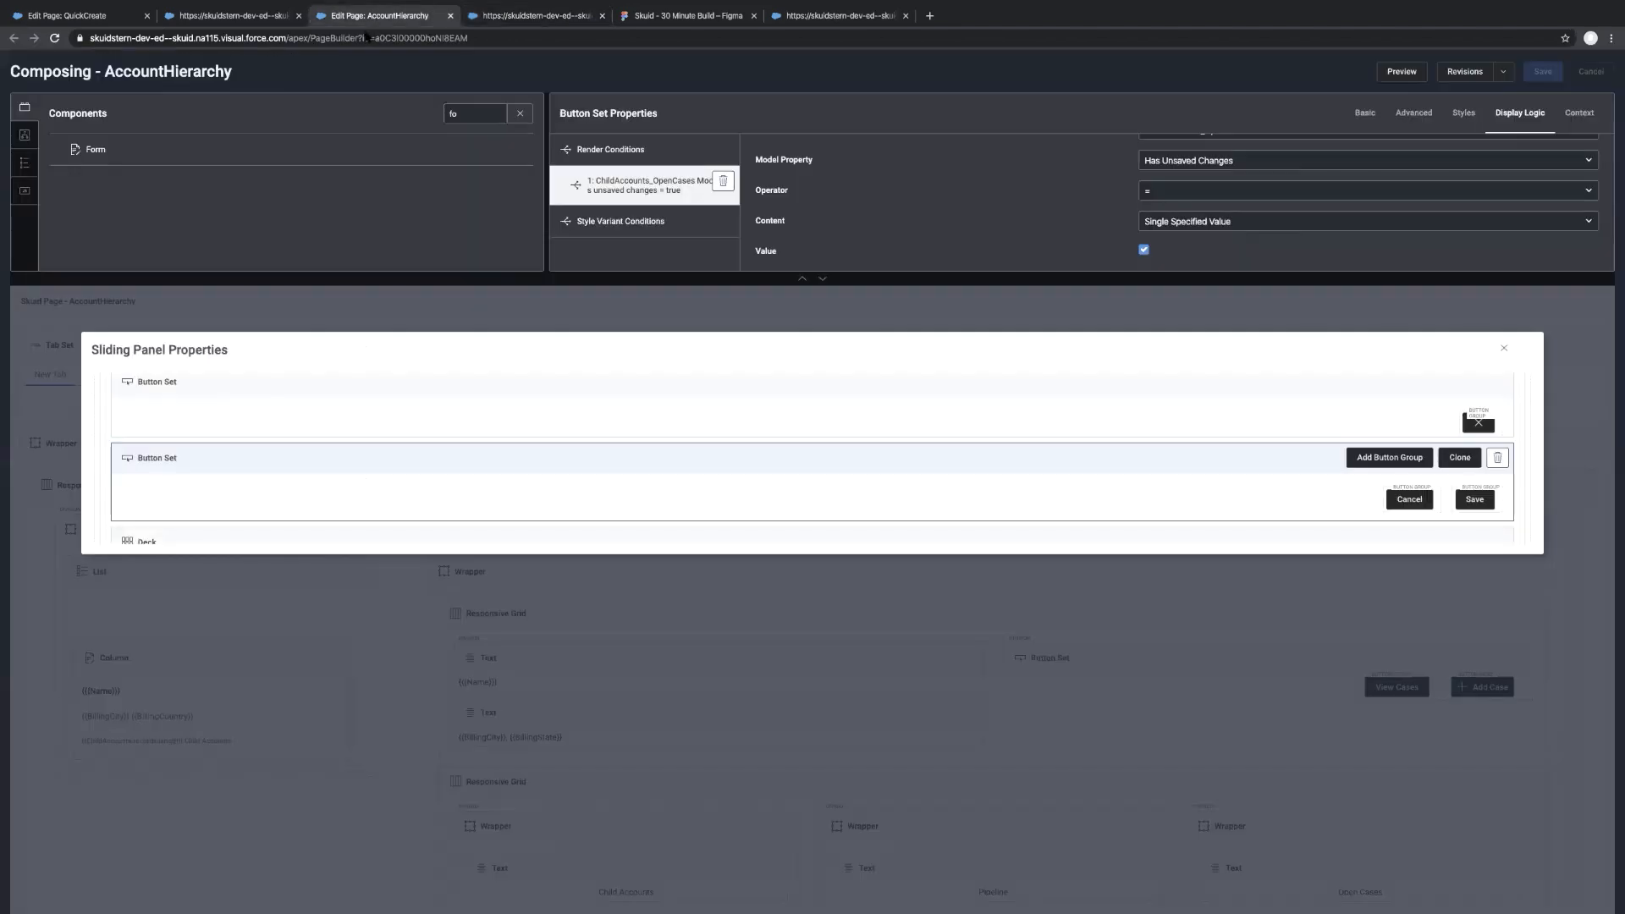
{"action": "left_click", "coordinate": [1504, 350]}
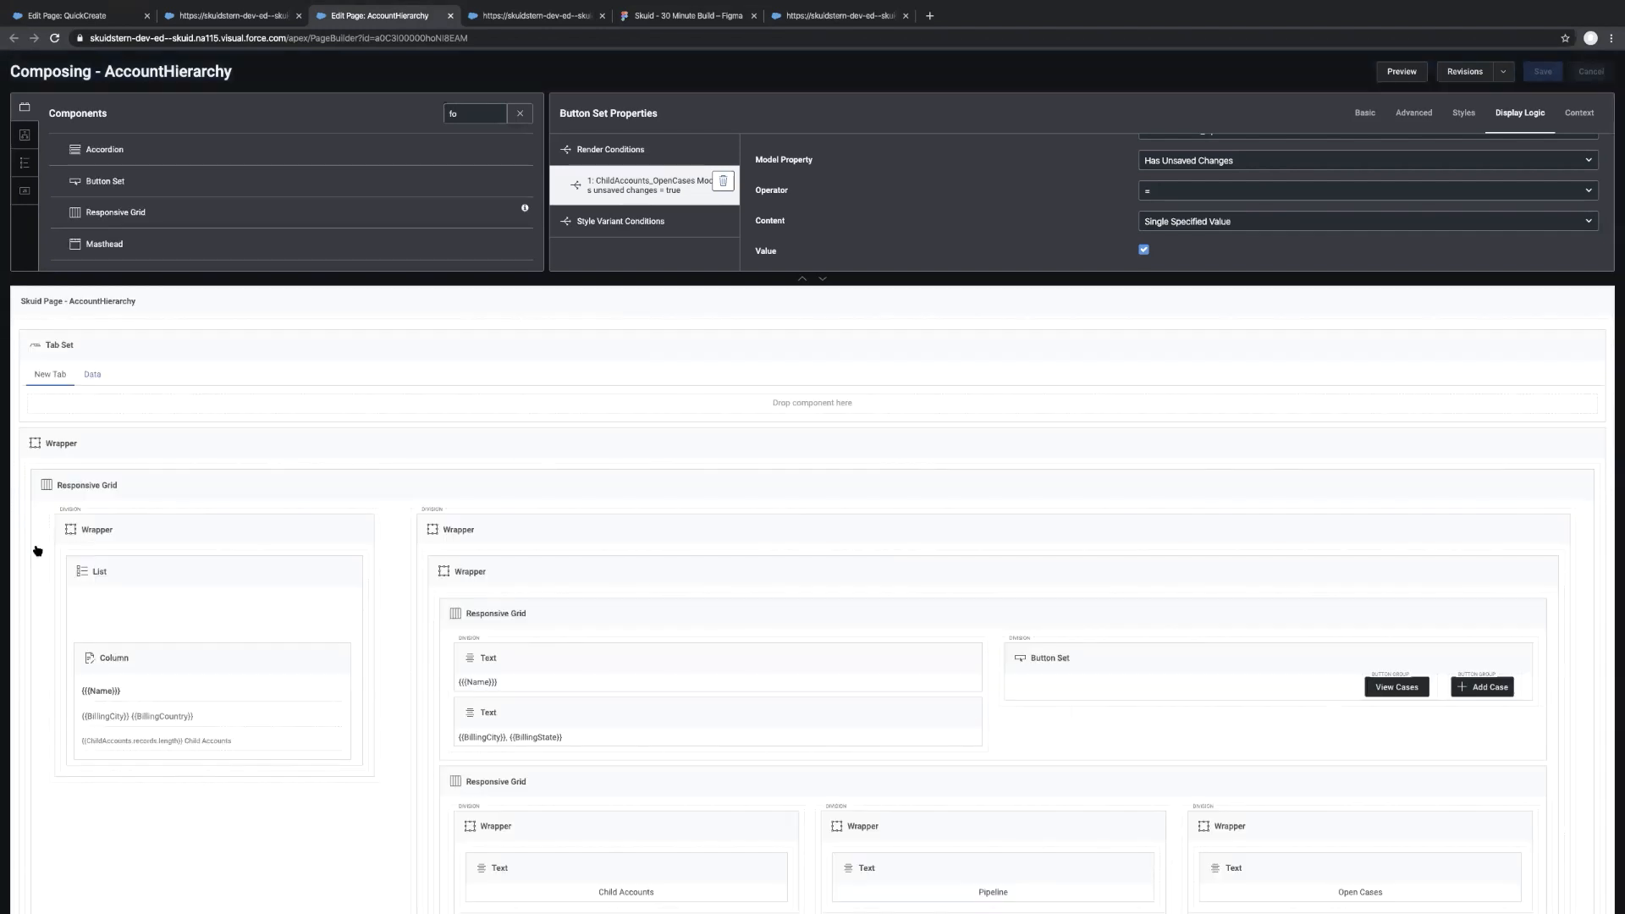
{"action": "left_click", "coordinate": [214, 586]}
{"action": "left_click", "coordinate": [1471, 117]}
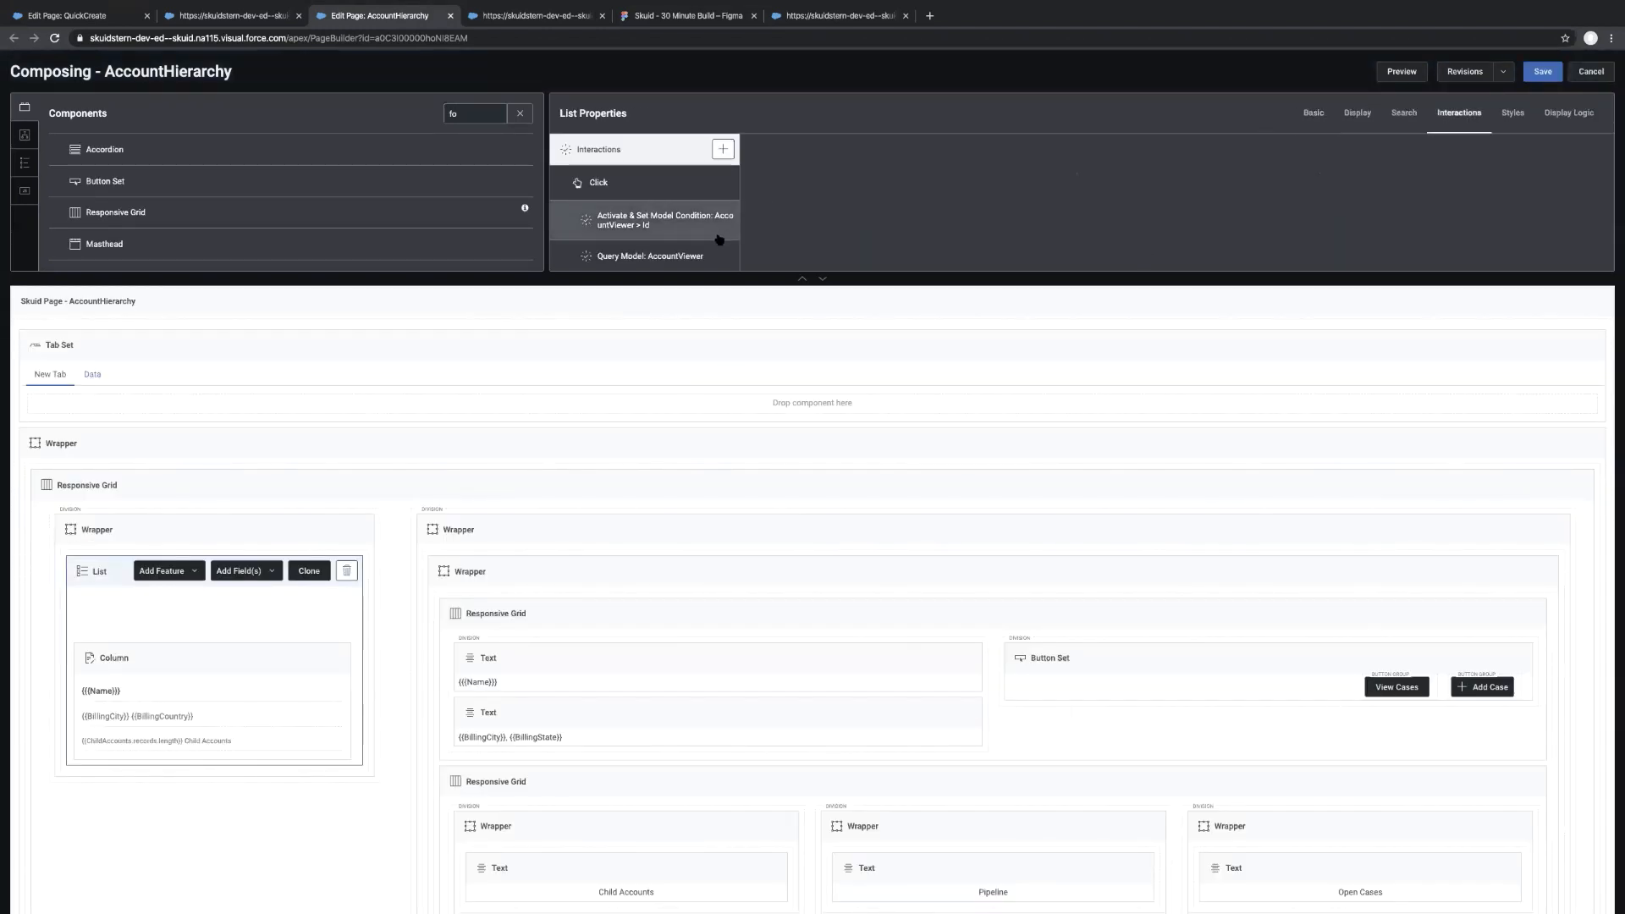
{"action": "left_click", "coordinate": [823, 278]}
{"action": "left_click", "coordinate": [653, 289]}
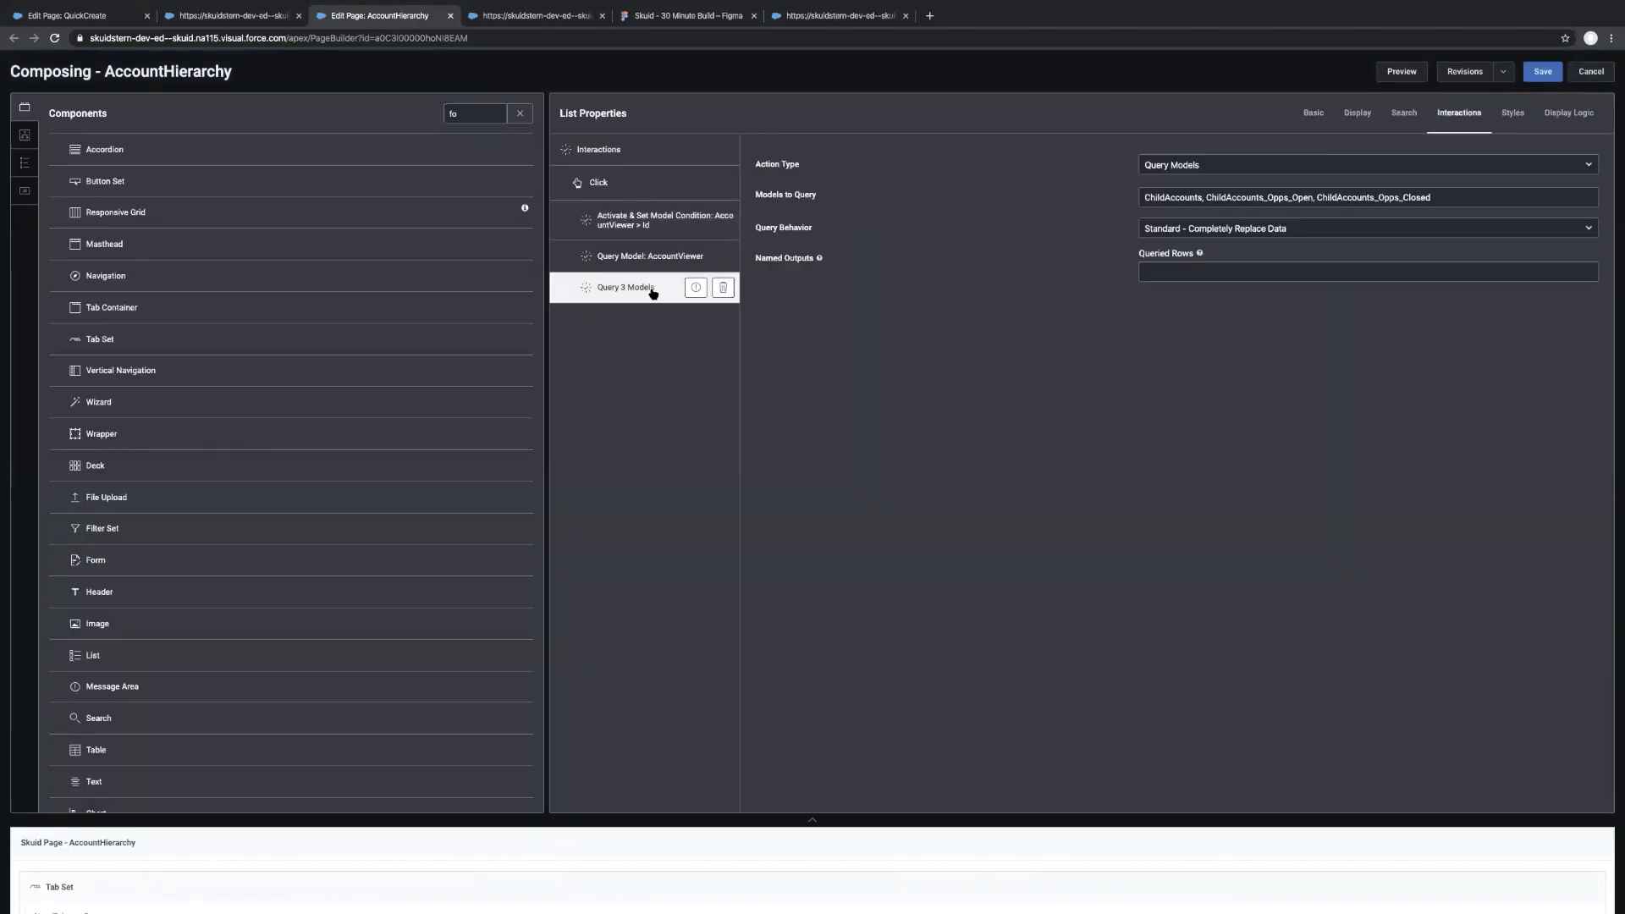
{"action": "left_click", "coordinate": [1215, 206]}
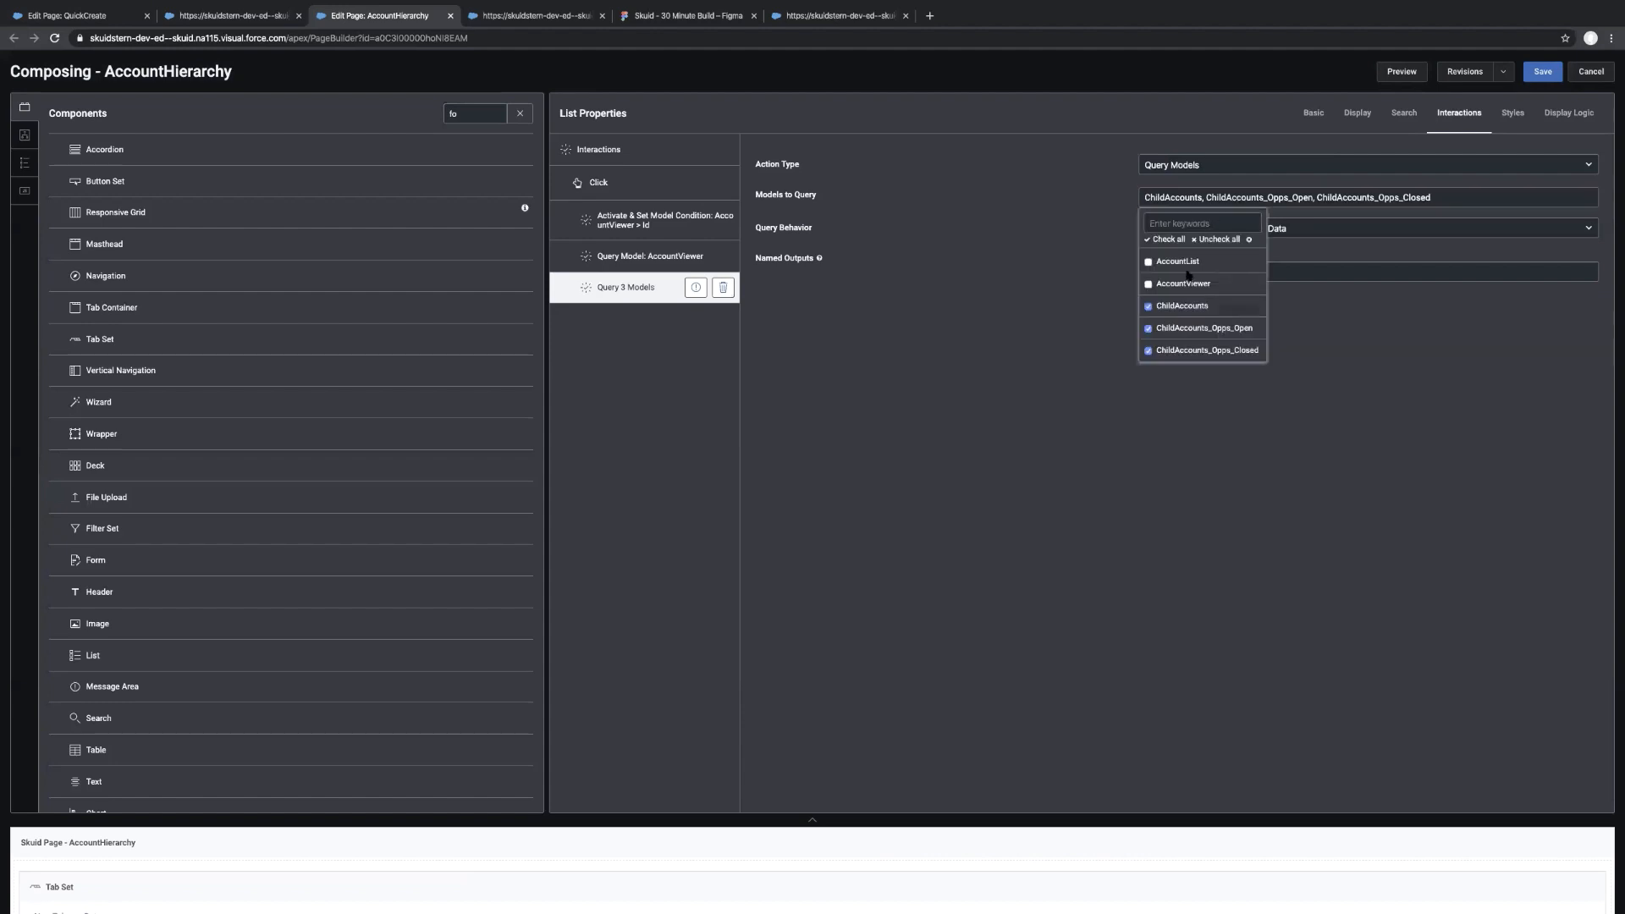
{"action": "left_click", "coordinate": [1164, 328]}
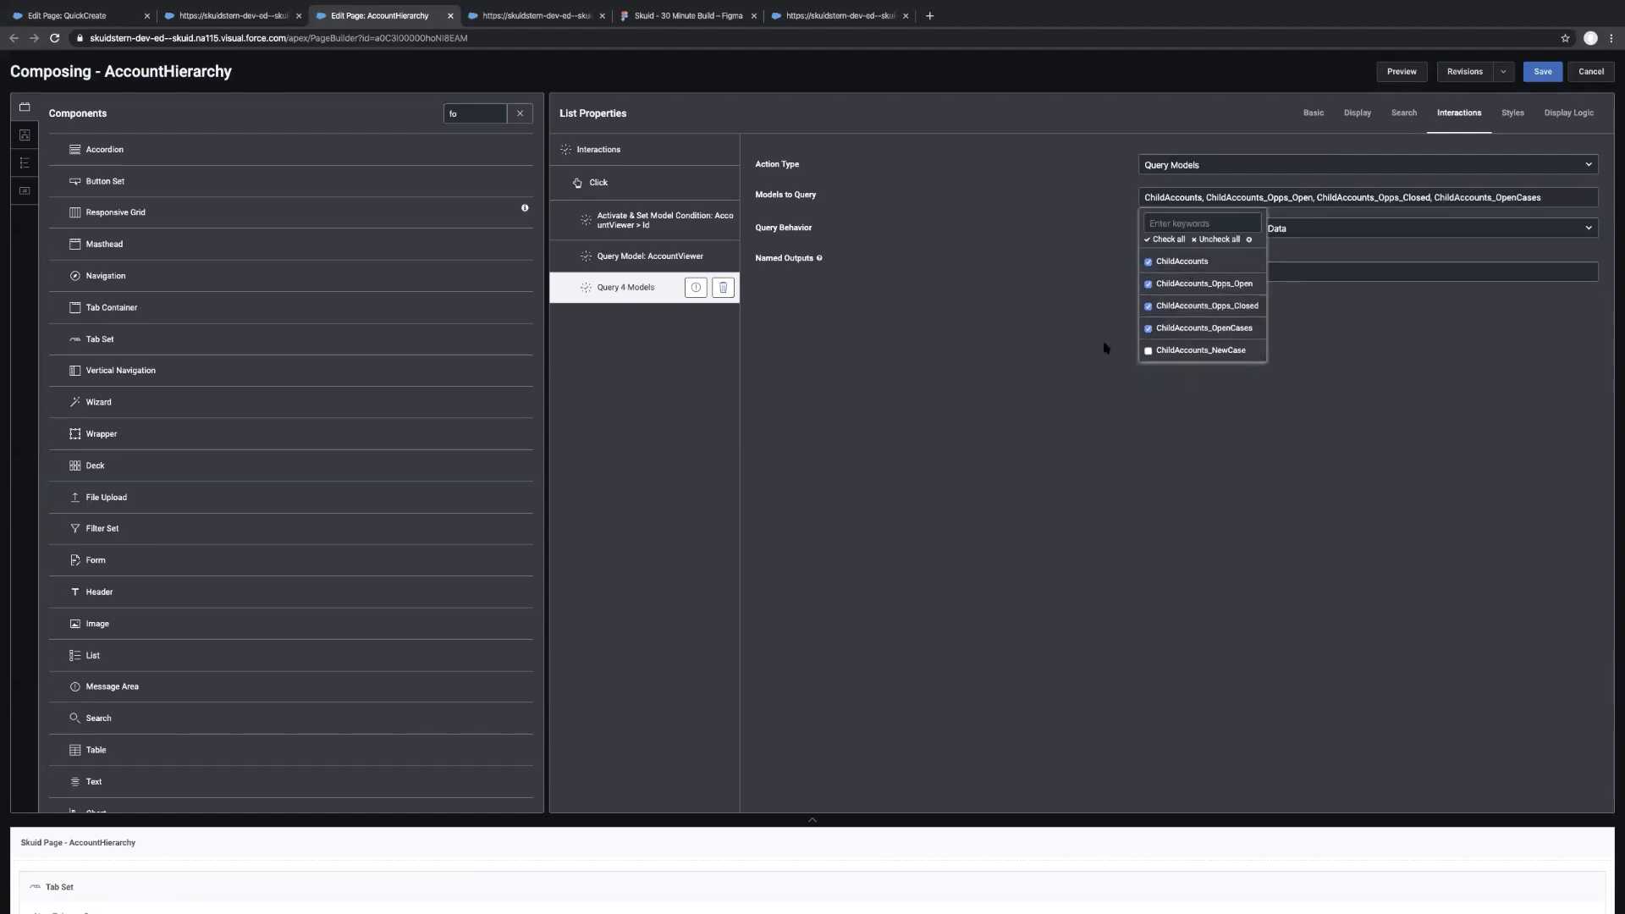
{"action": "left_click", "coordinate": [982, 401]}
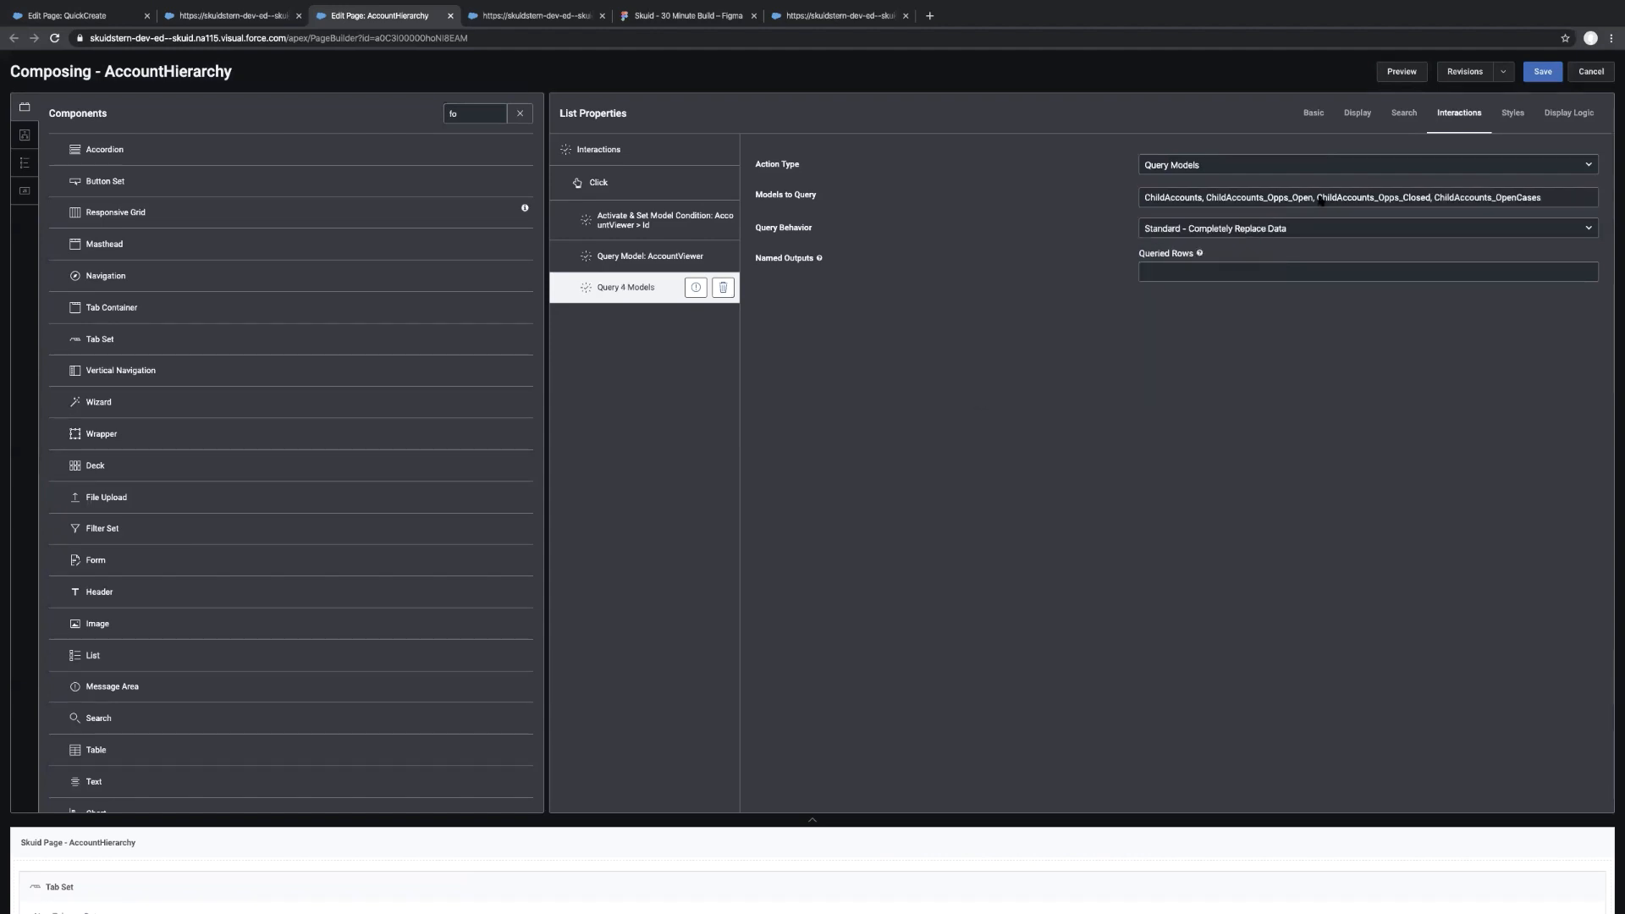
{"action": "left_click", "coordinate": [1540, 74]}
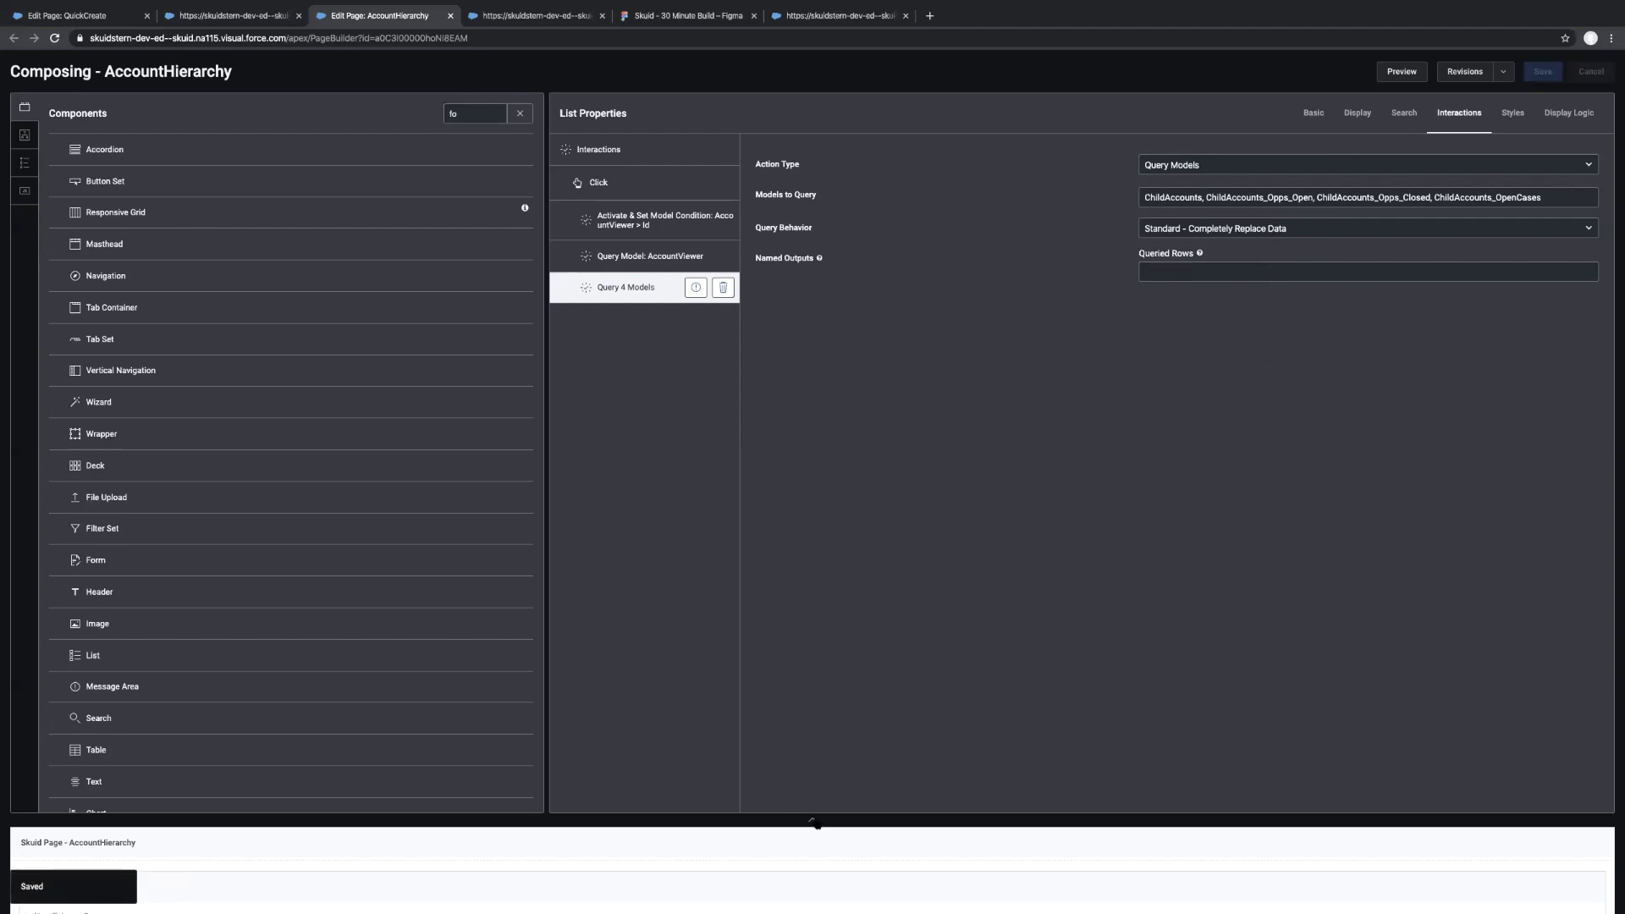
{"action": "left_click", "coordinate": [812, 820]}
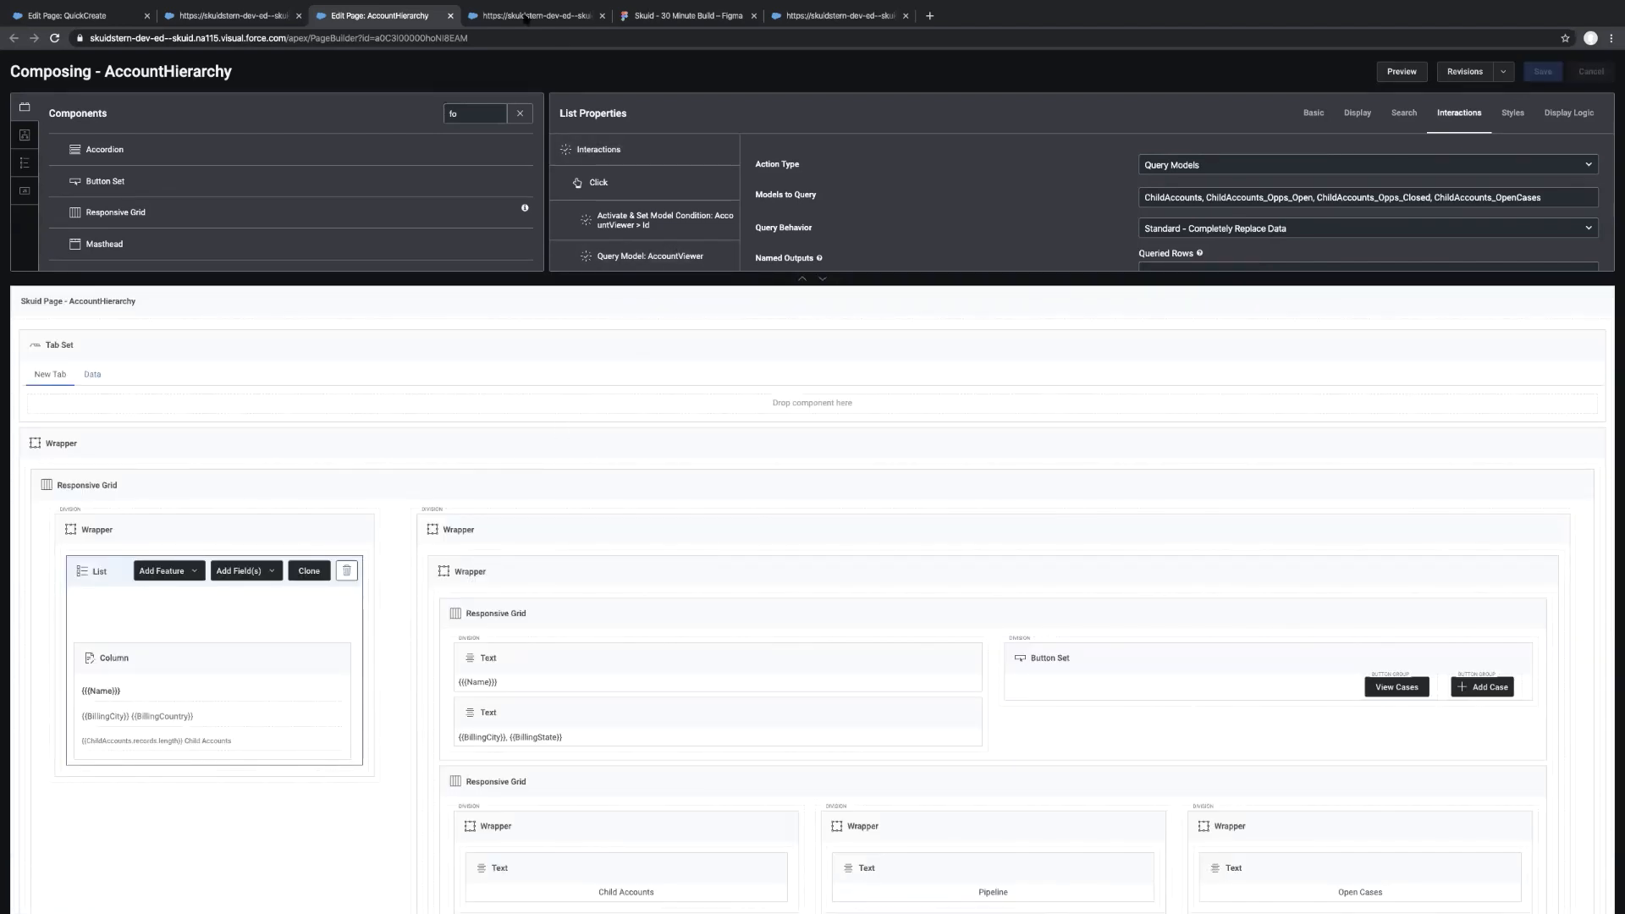
Reload the page preview, view Cousteau (Global)'s cases, edit the Lost Map case's description and cancel the change
{"action": "left_click", "coordinate": [524, 17]}
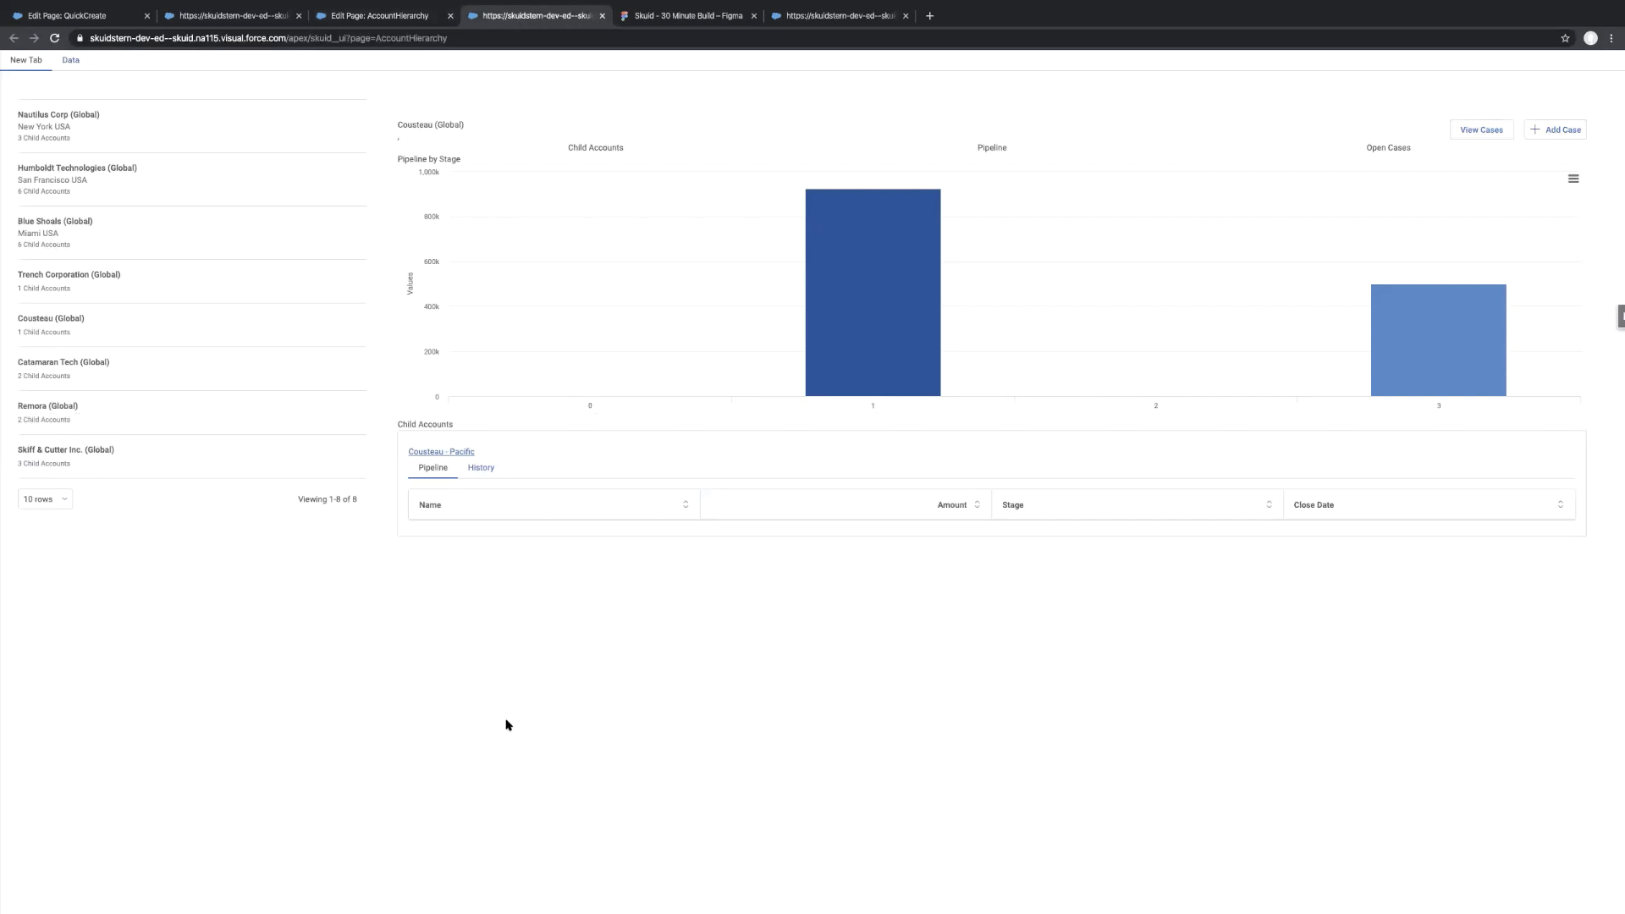
{"action": "key", "text": "super+r"}
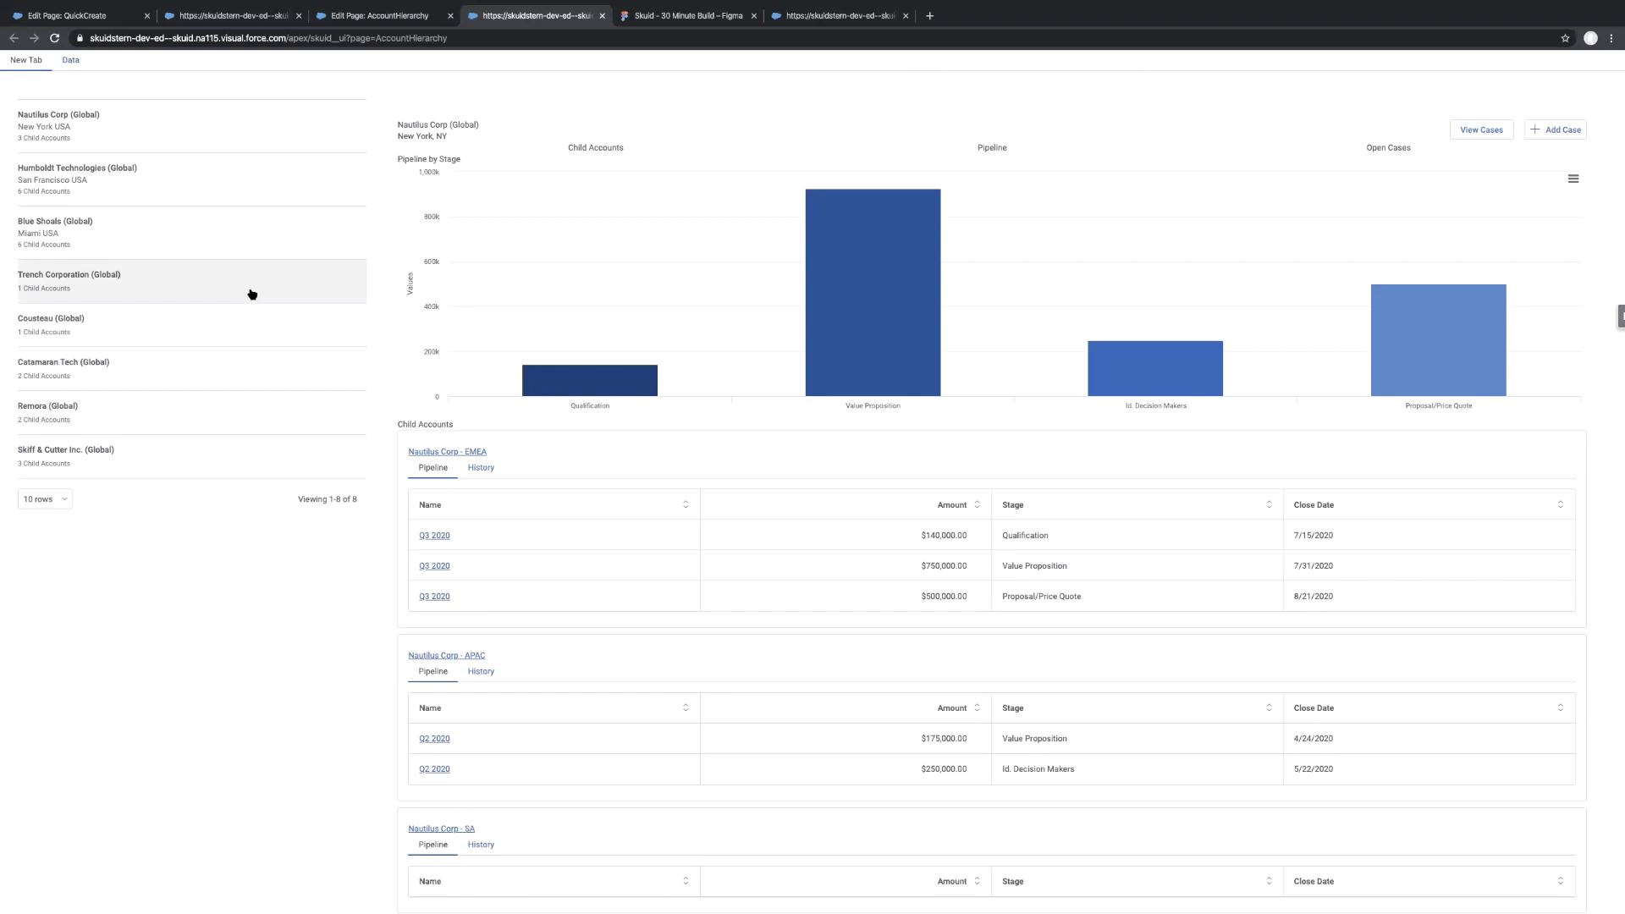
{"action": "left_click", "coordinate": [241, 321]}
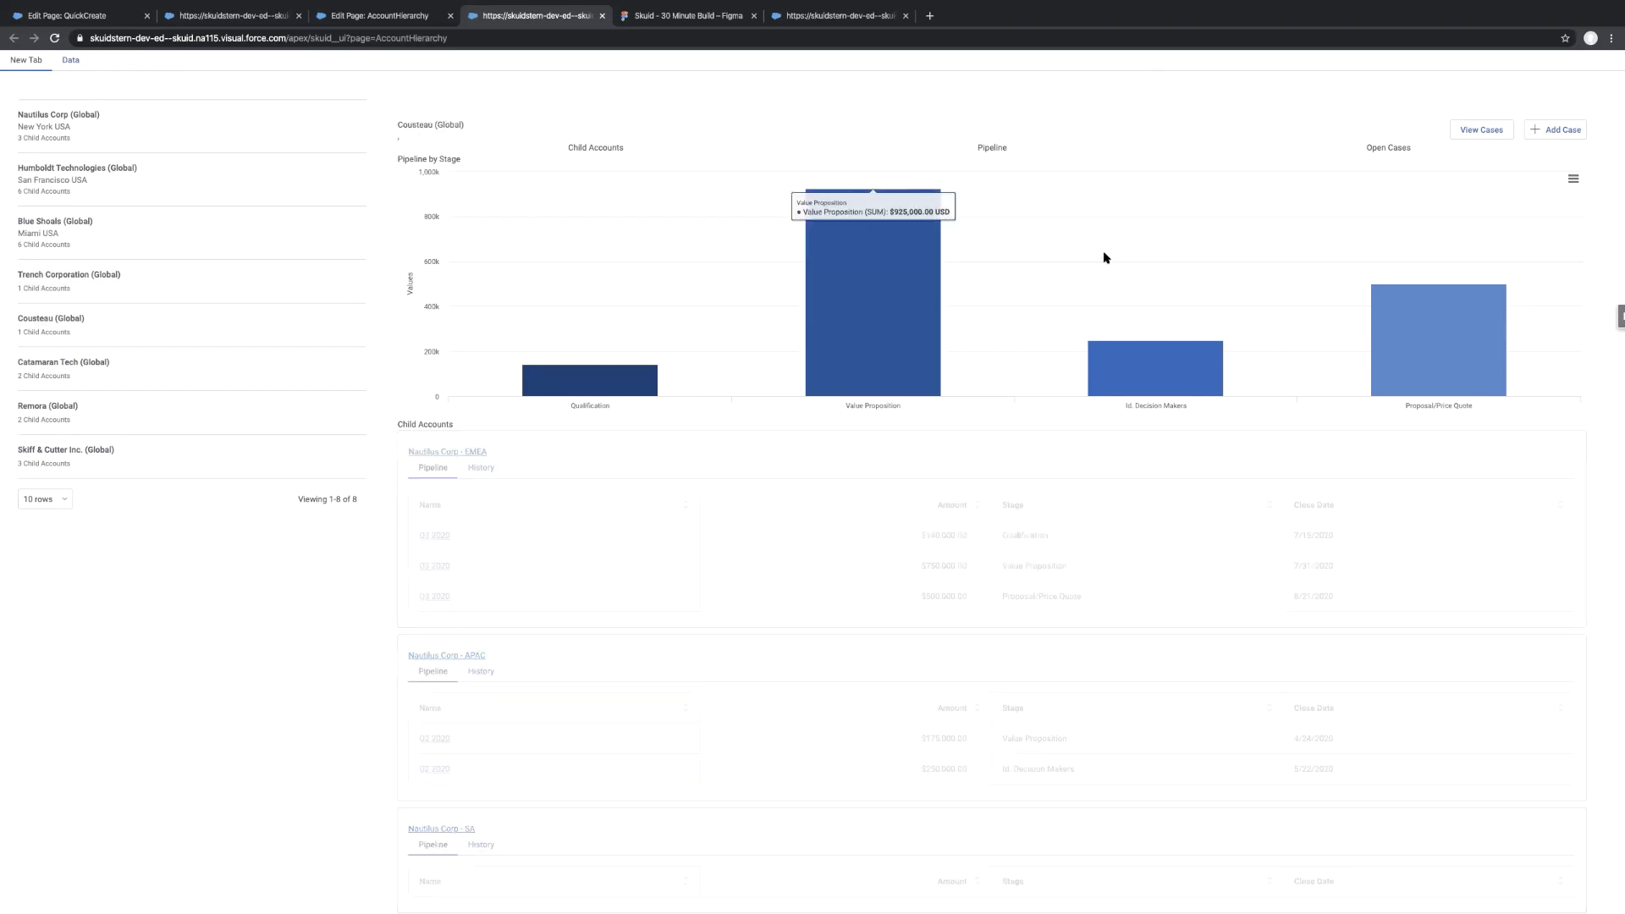
{"action": "left_click", "coordinate": [1481, 131]}
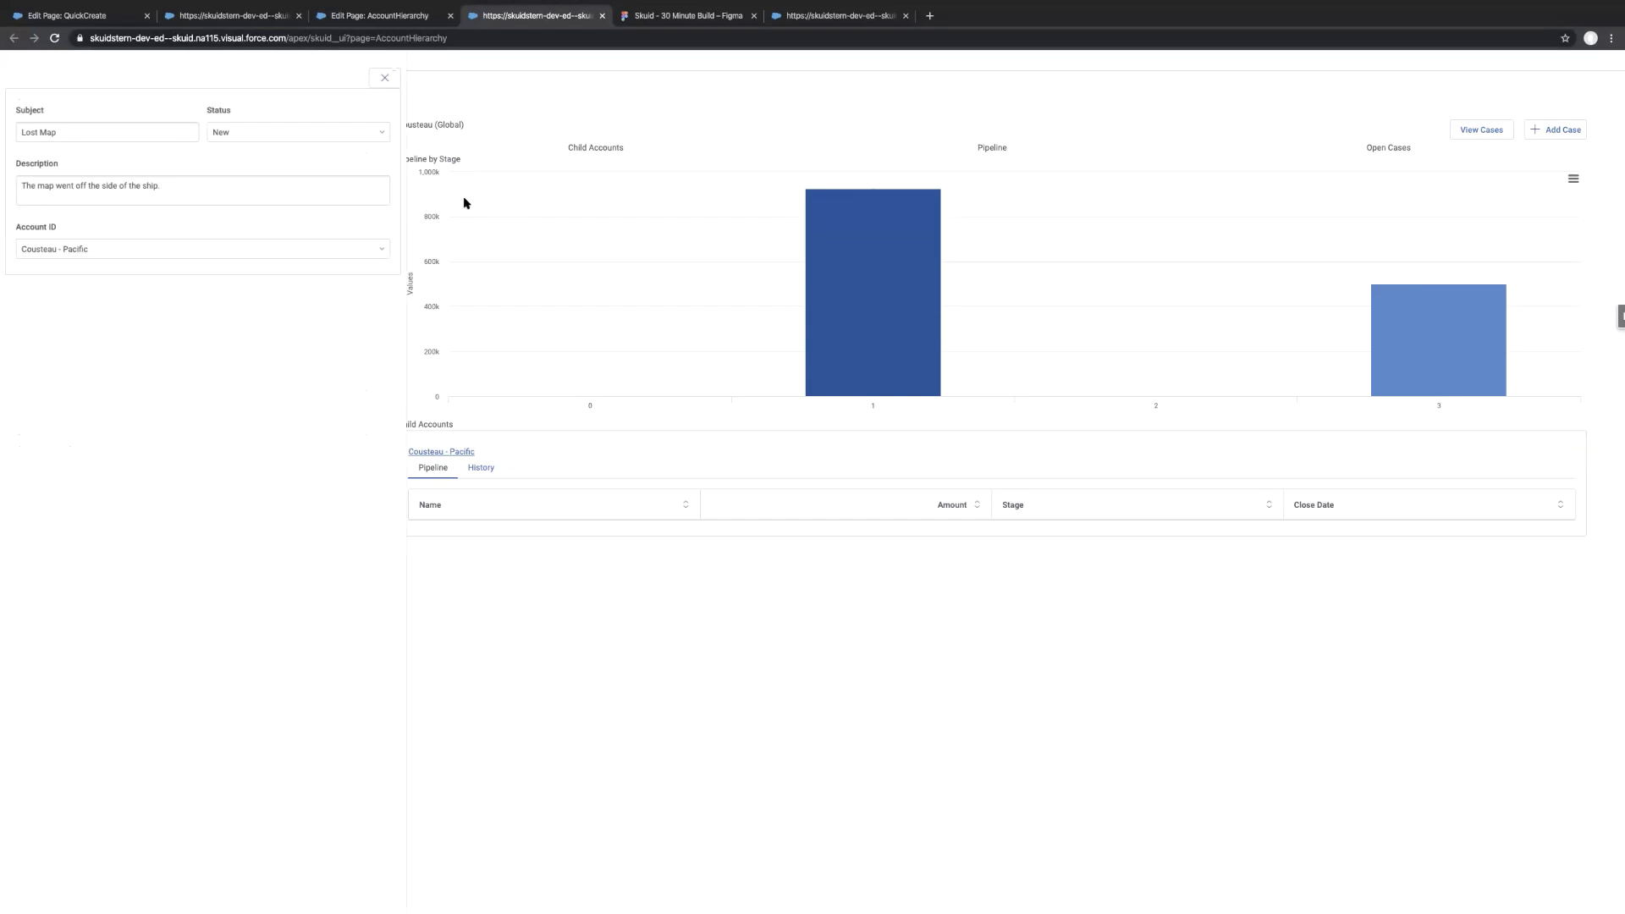
{"action": "left_click", "coordinate": [204, 185]}
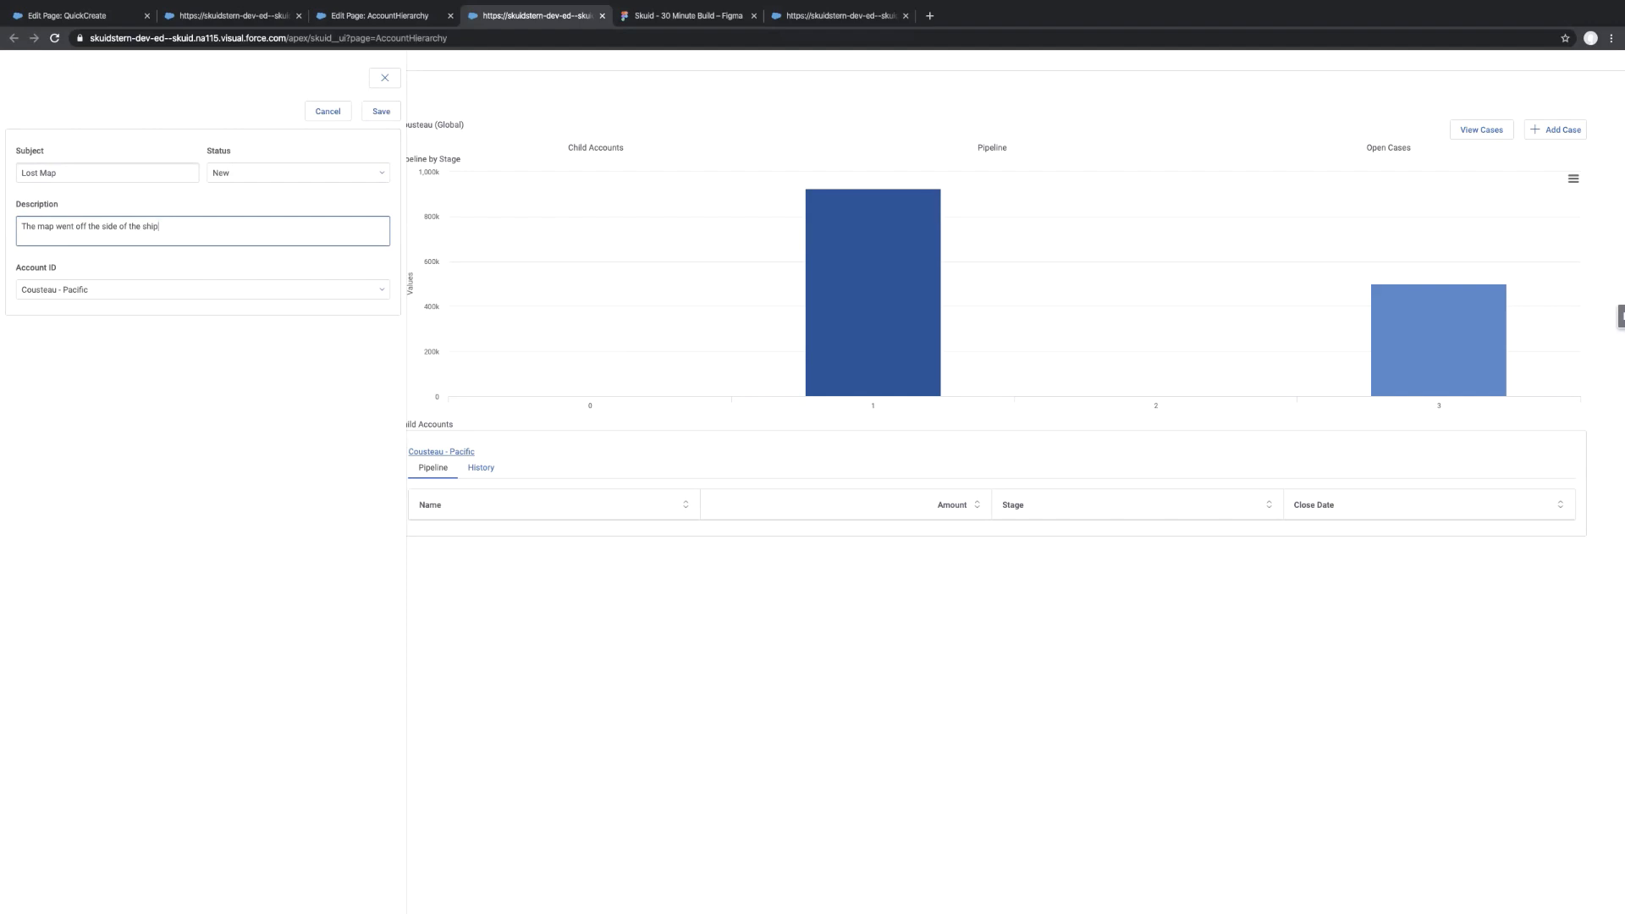
{"action": "left_click", "coordinate": [326, 112]}
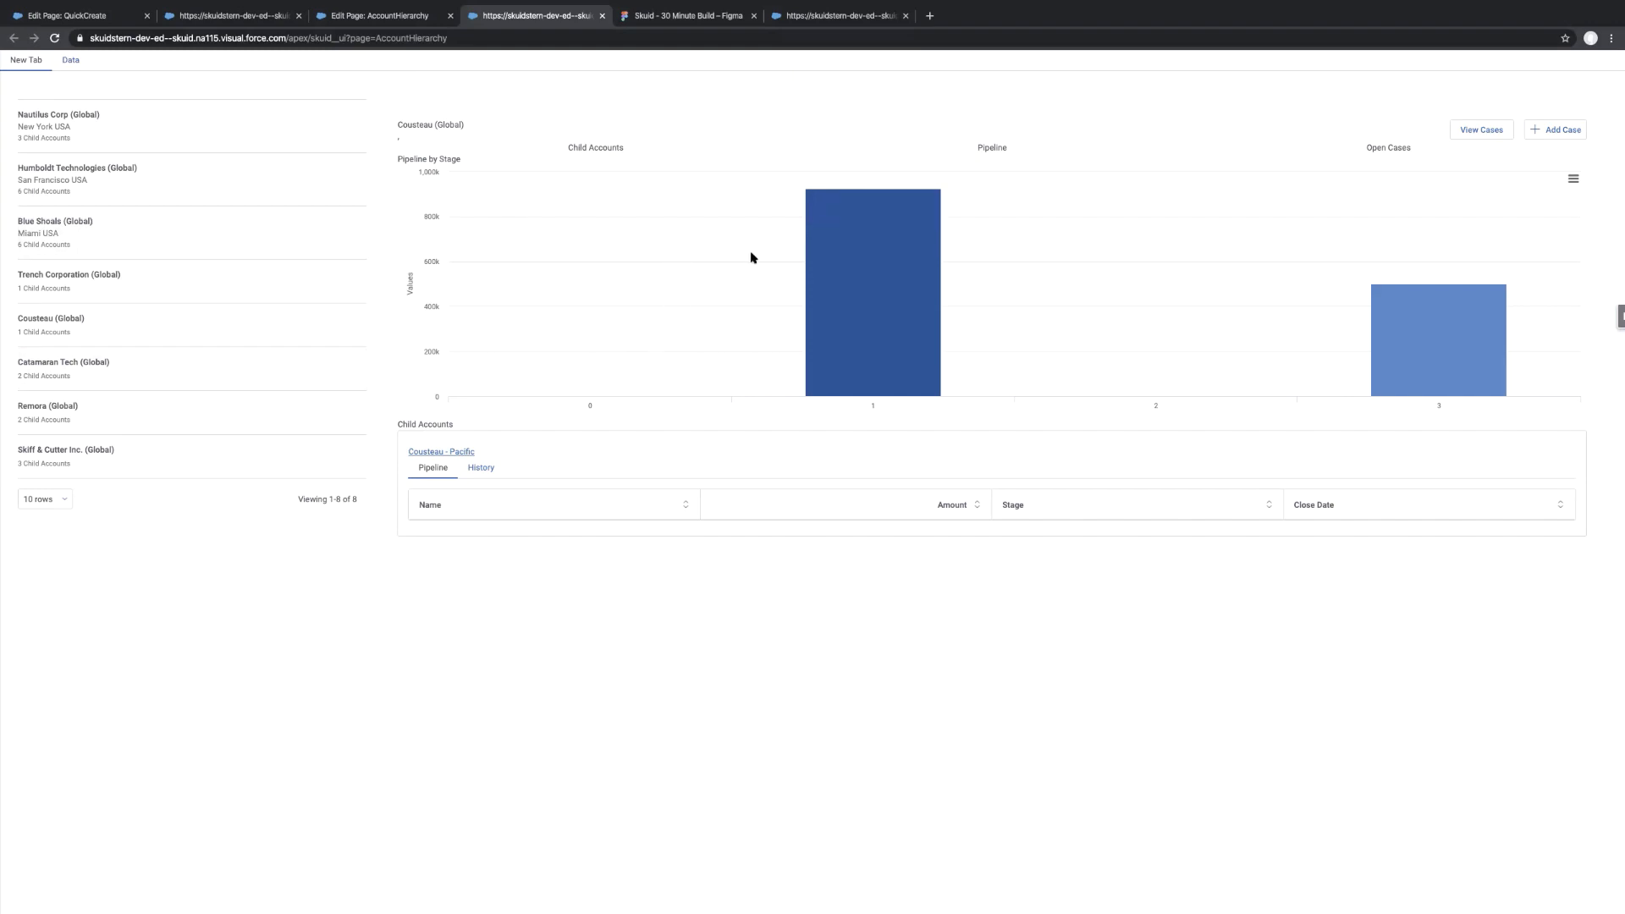
Review the styled Skuid_AccountHierarchy page with Nautilus Corp (Global) selected and compare it with the Account Navigator mockup in Figma
{"action": "left_click", "coordinate": [826, 21]}
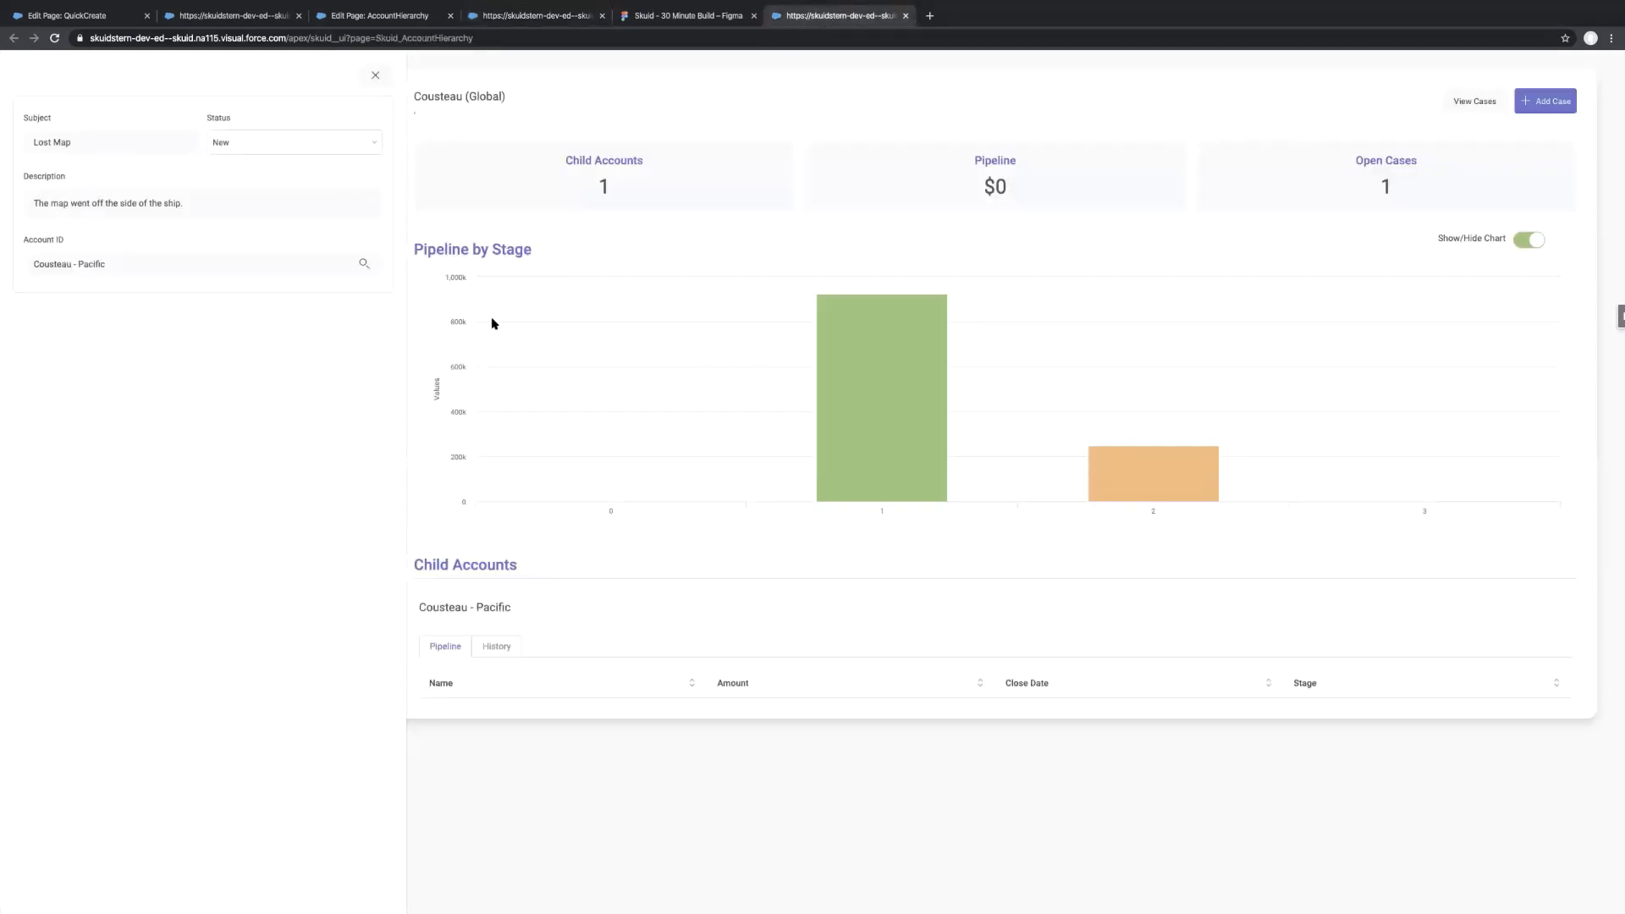
{"action": "left_click", "coordinate": [375, 74]}
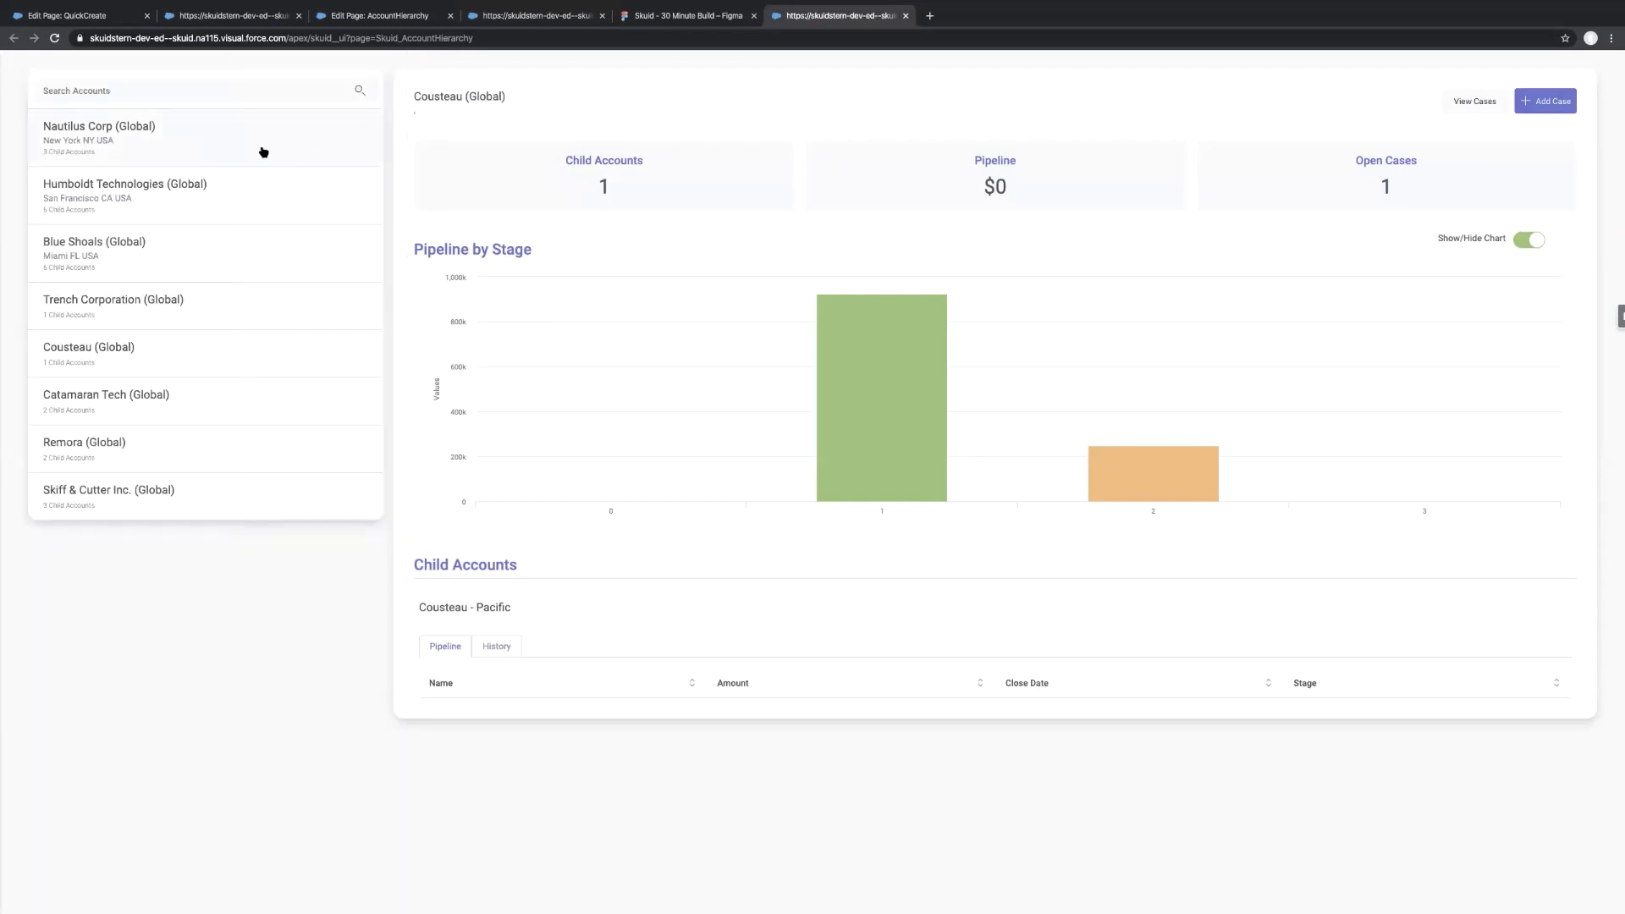
{"action": "left_click", "coordinate": [264, 153]}
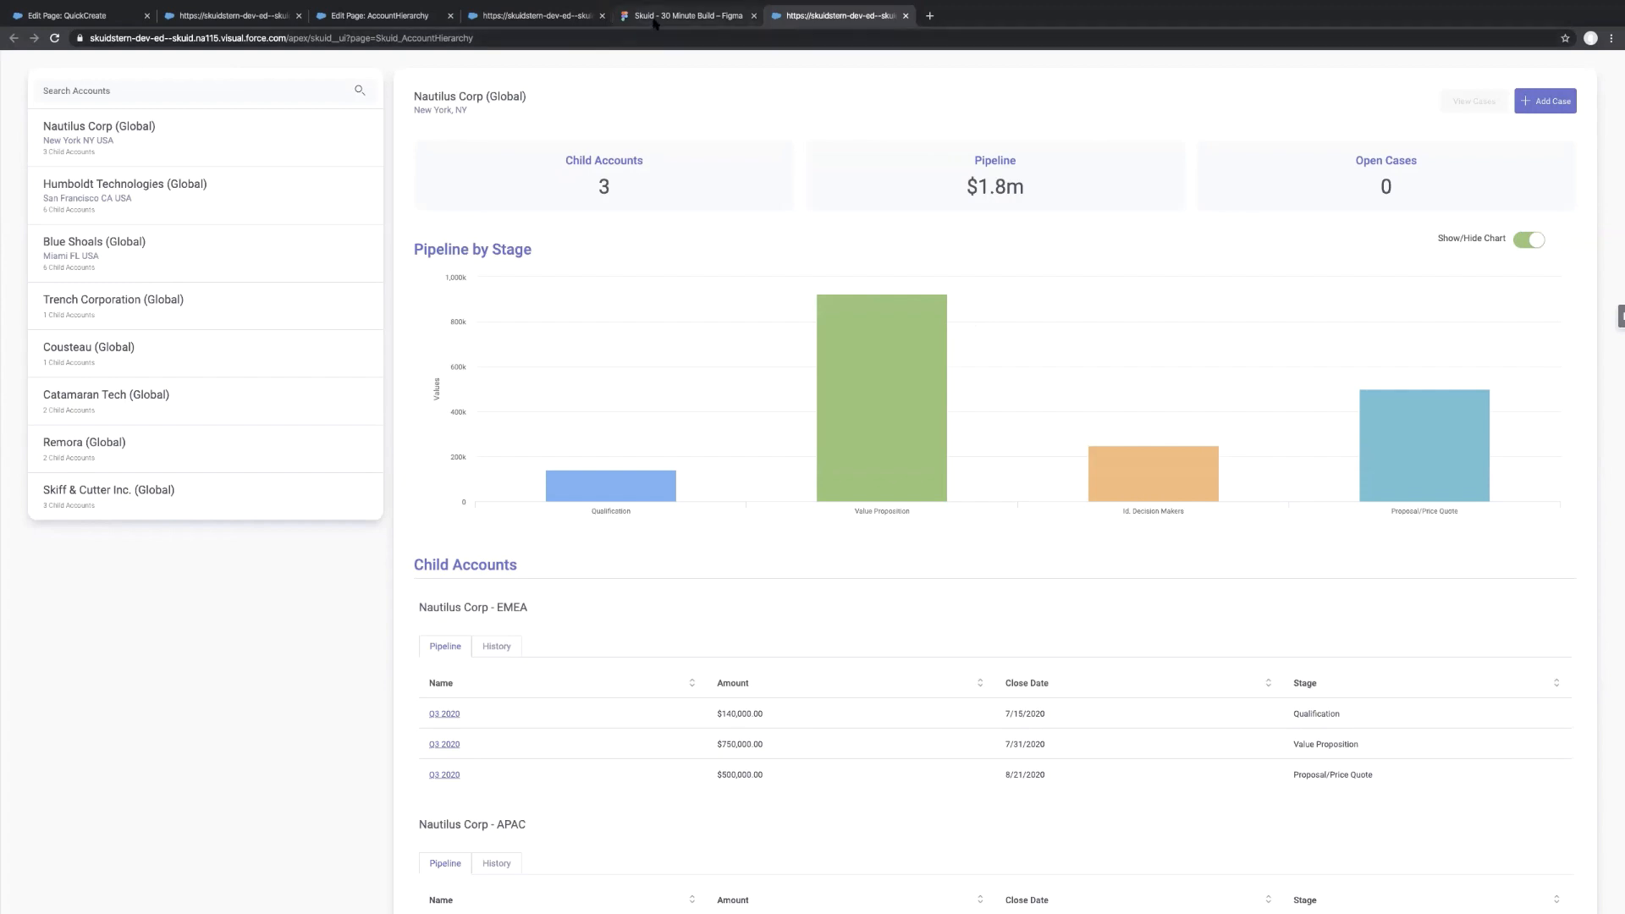
{"action": "key", "text": "ctrl+shift+Tab"}
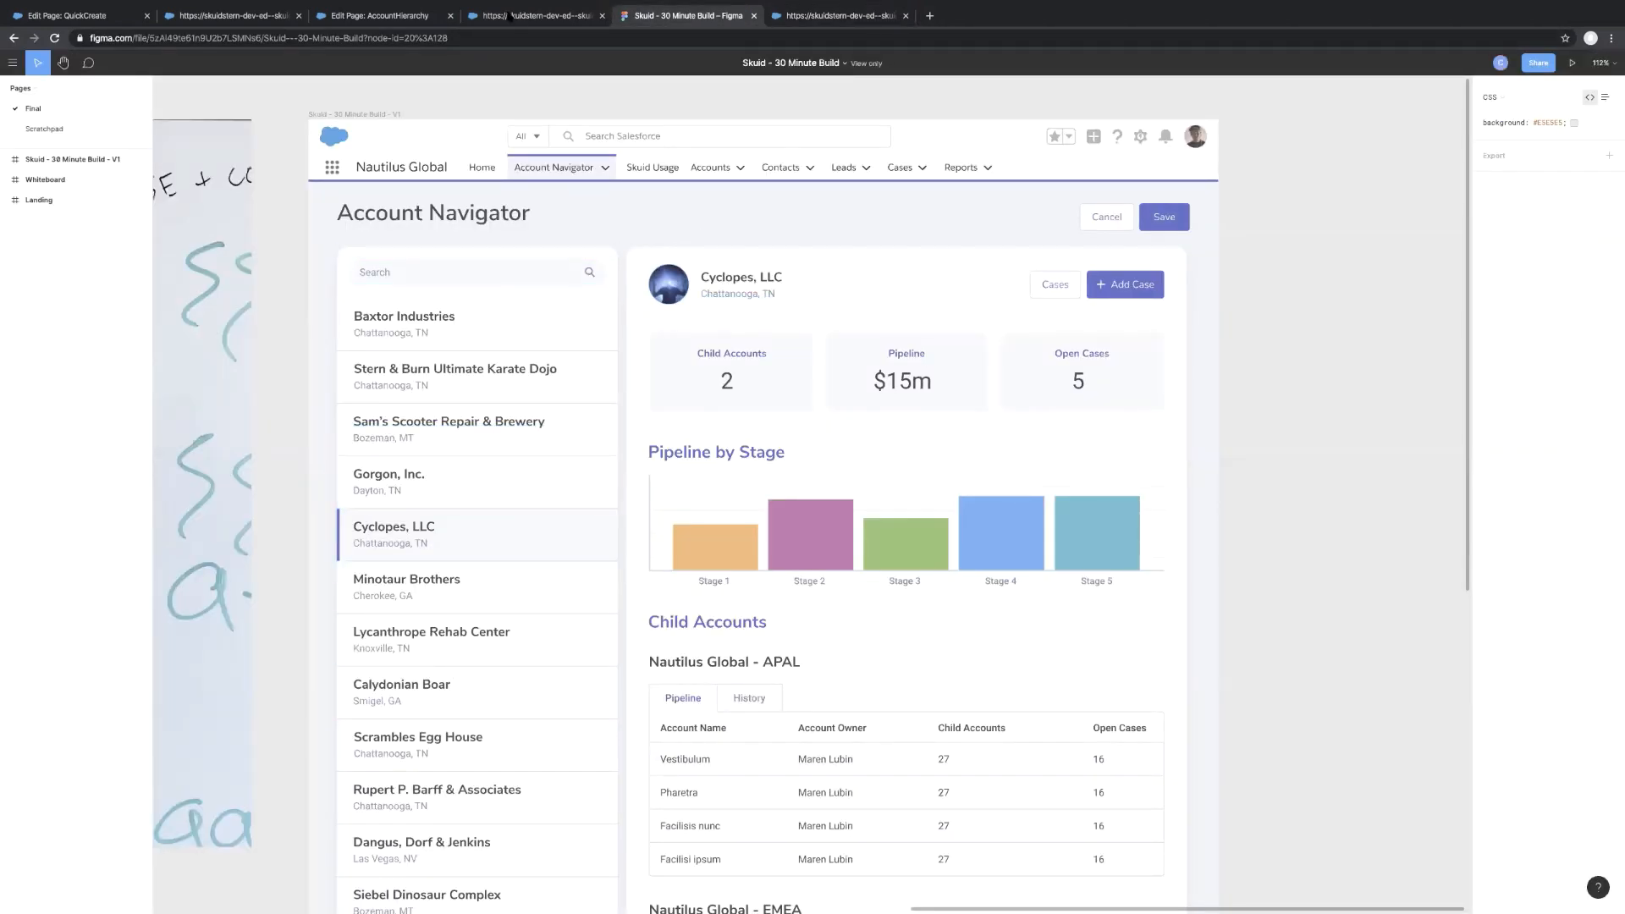
Select Nautilus Corp (Global) in the AccountHierarchy preview and review its child accounts, including the Nautilus Corp - EMEA history and pipeline
{"action": "key", "text": "ctrl+shift+Tab"}
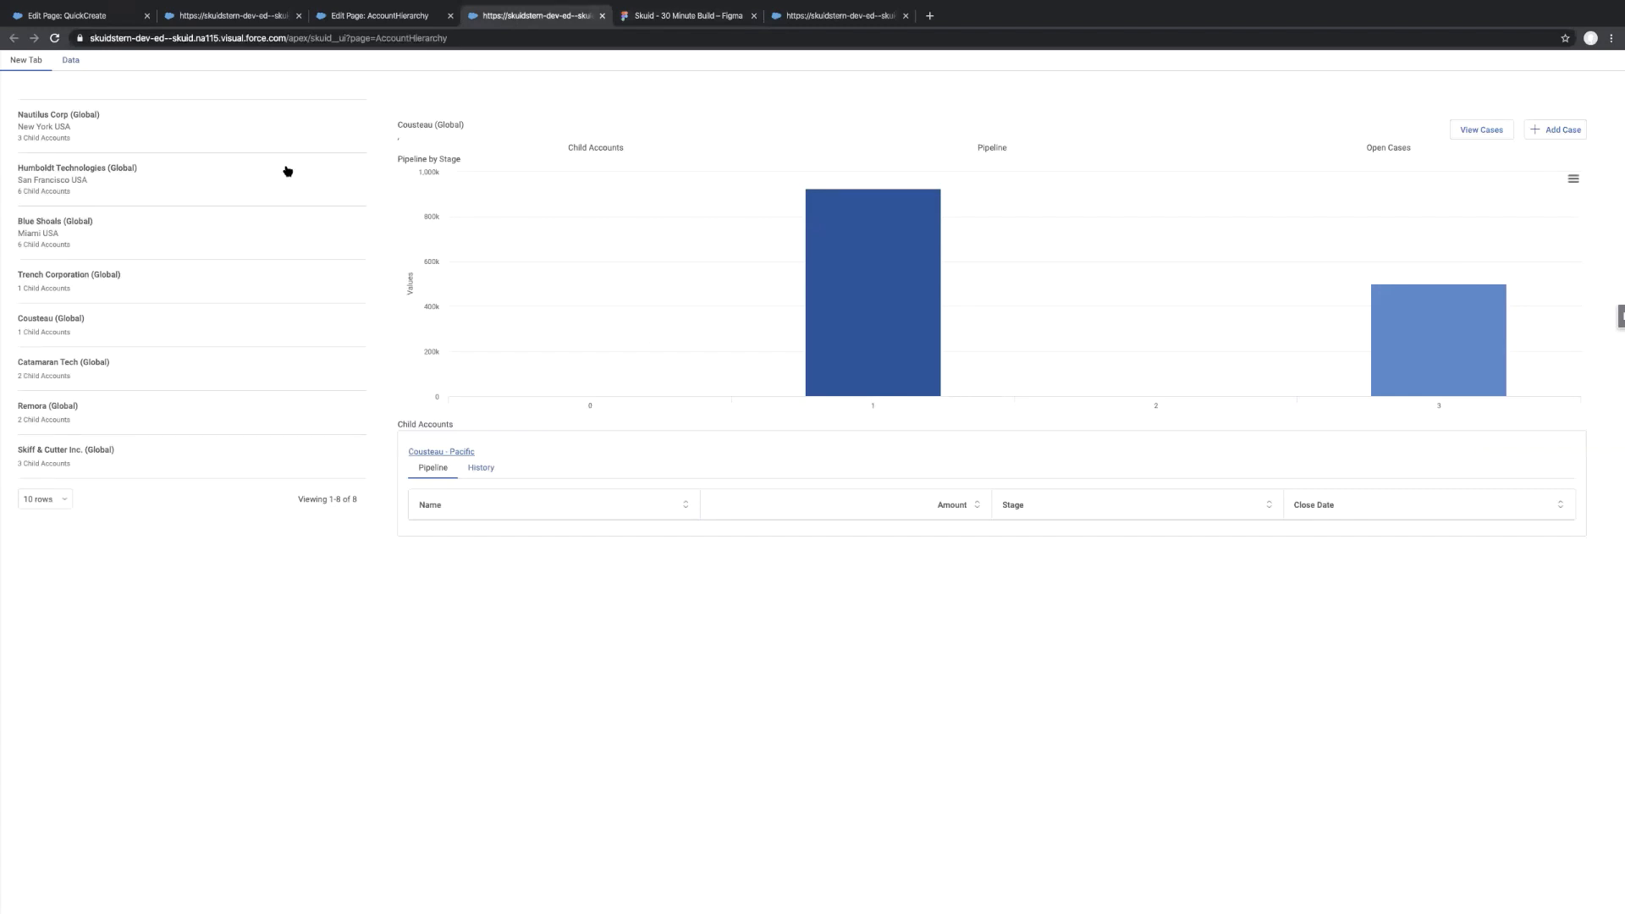
{"action": "left_click", "coordinate": [229, 134]}
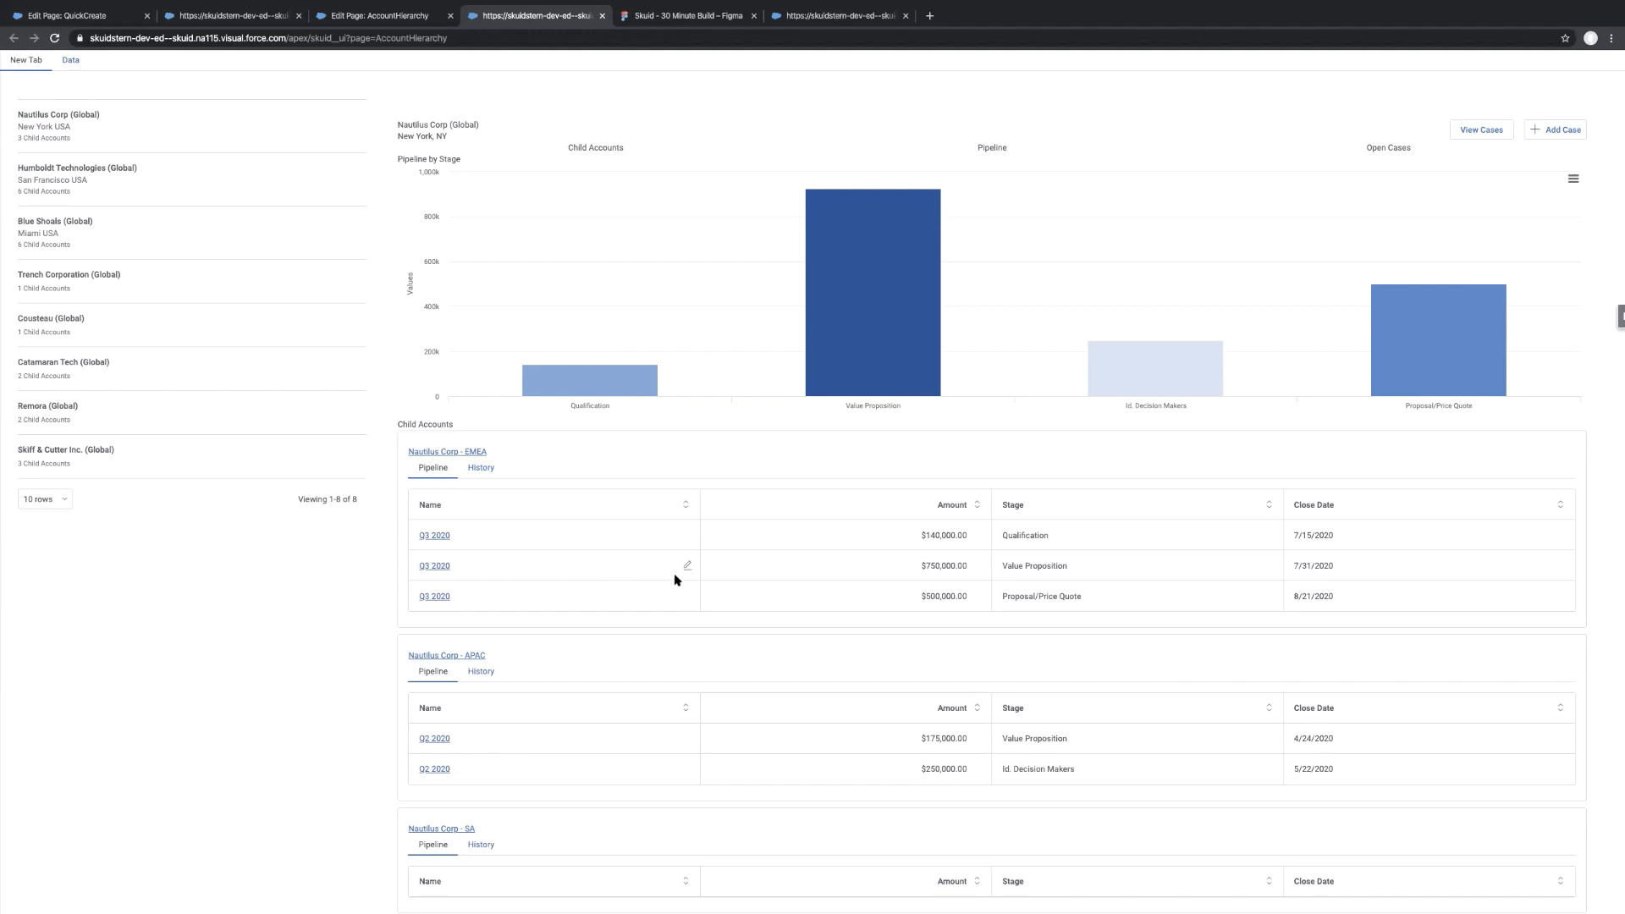
{"action": "scroll", "coordinate": [675, 576], "scroll_direction": "down", "scroll_amount": 1}
{"action": "scroll", "coordinate": [674, 579], "scroll_direction": "down", "scroll_amount": 1}
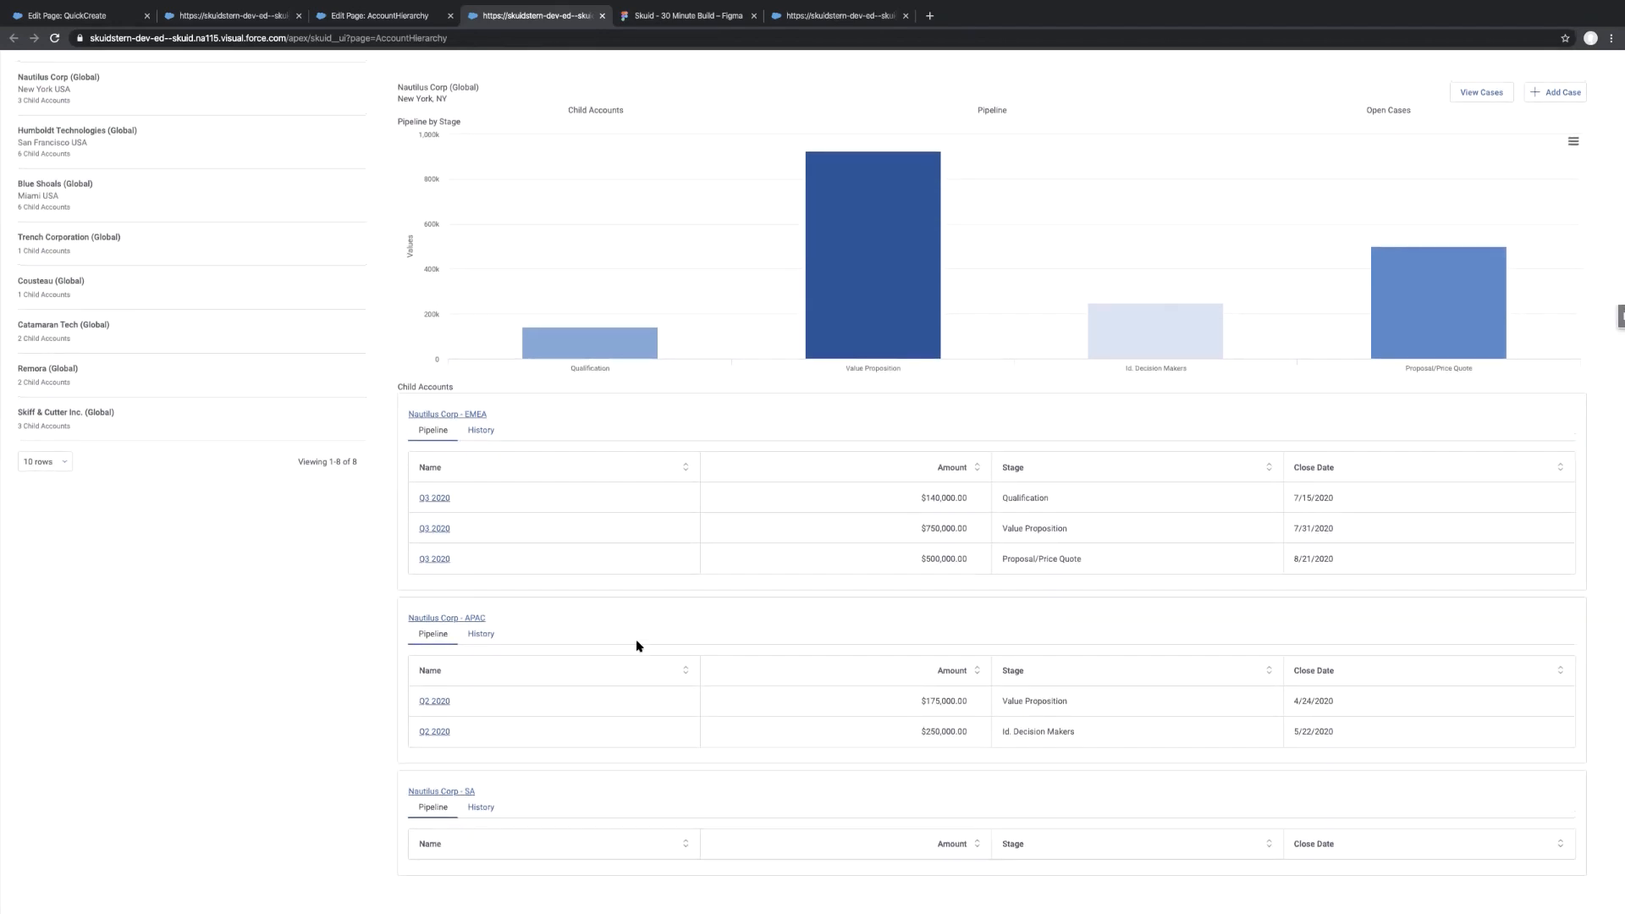
{"action": "scroll", "coordinate": [637, 646], "scroll_direction": "up", "scroll_amount": 1}
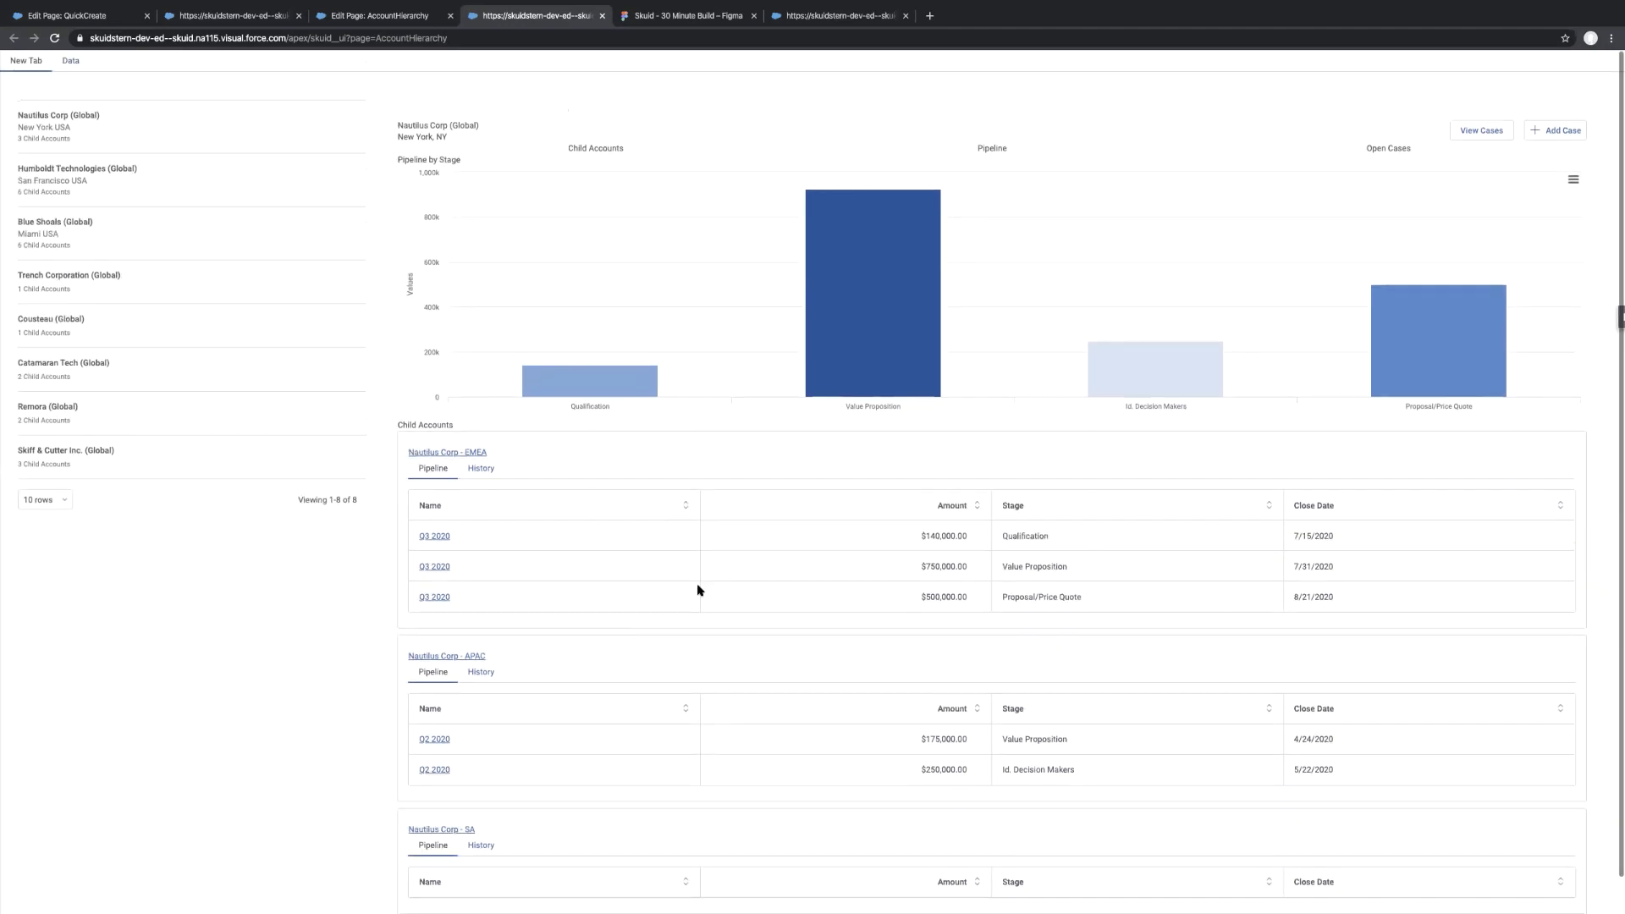
{"action": "left_click", "coordinate": [479, 468]}
{"action": "left_click", "coordinate": [432, 468]}
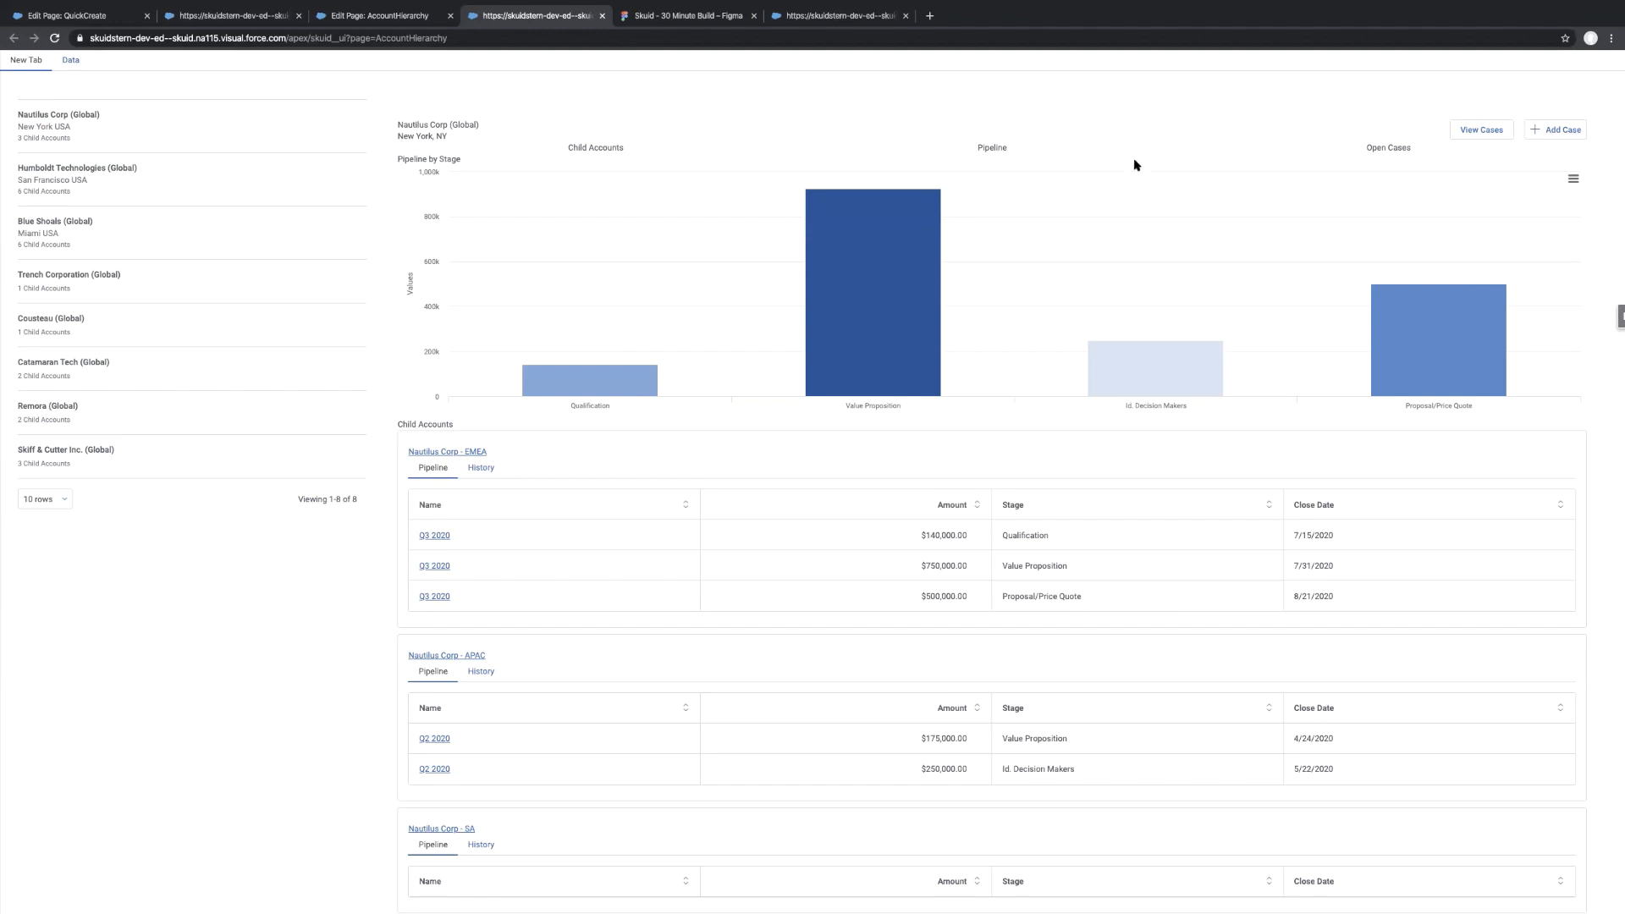
Start a new case for Nautilus Corp - SA with the subject "Sail is not working"
{"action": "left_click", "coordinate": [1563, 130]}
{"action": "left_click", "coordinate": [940, 421]}
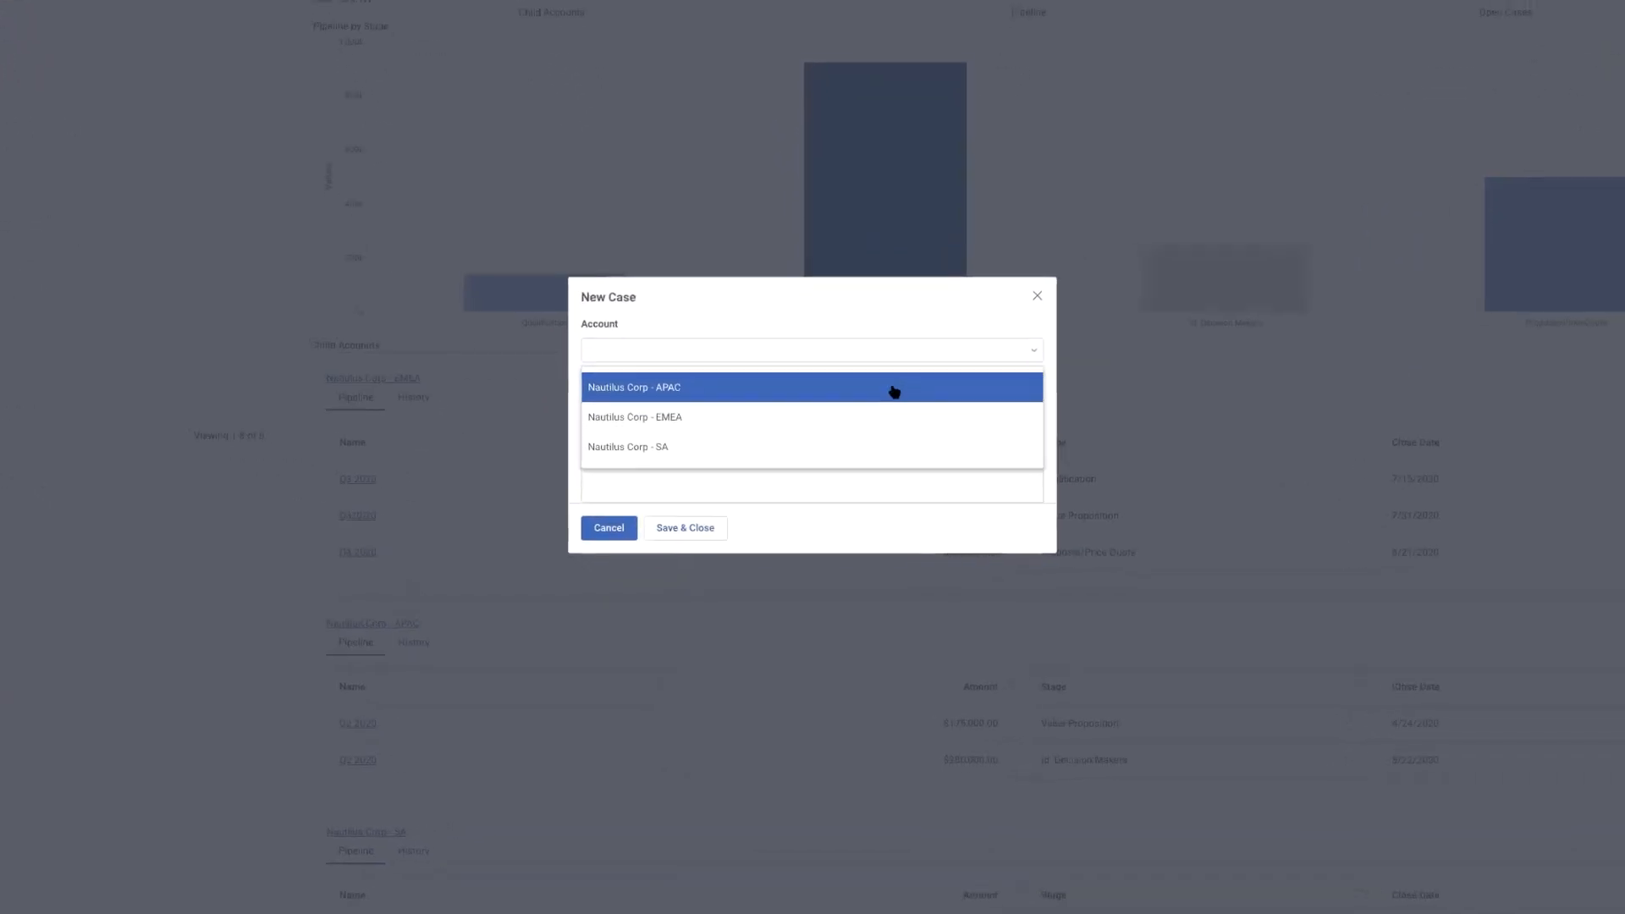
{"action": "left_click", "coordinate": [821, 446]}
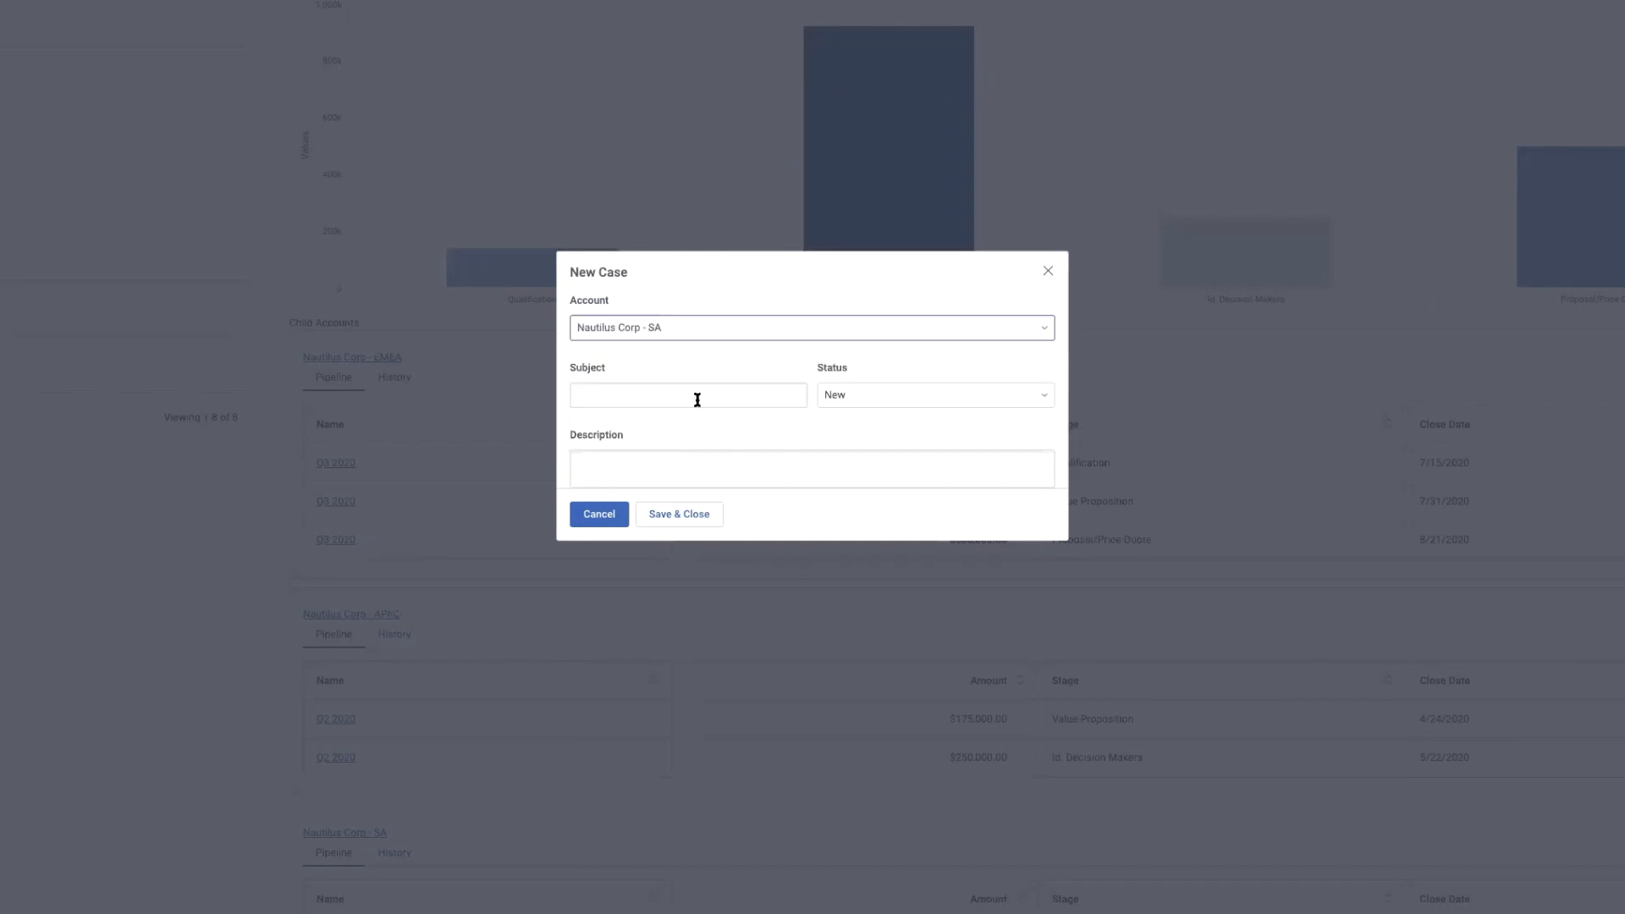
{"action": "left_click", "coordinate": [646, 396]}
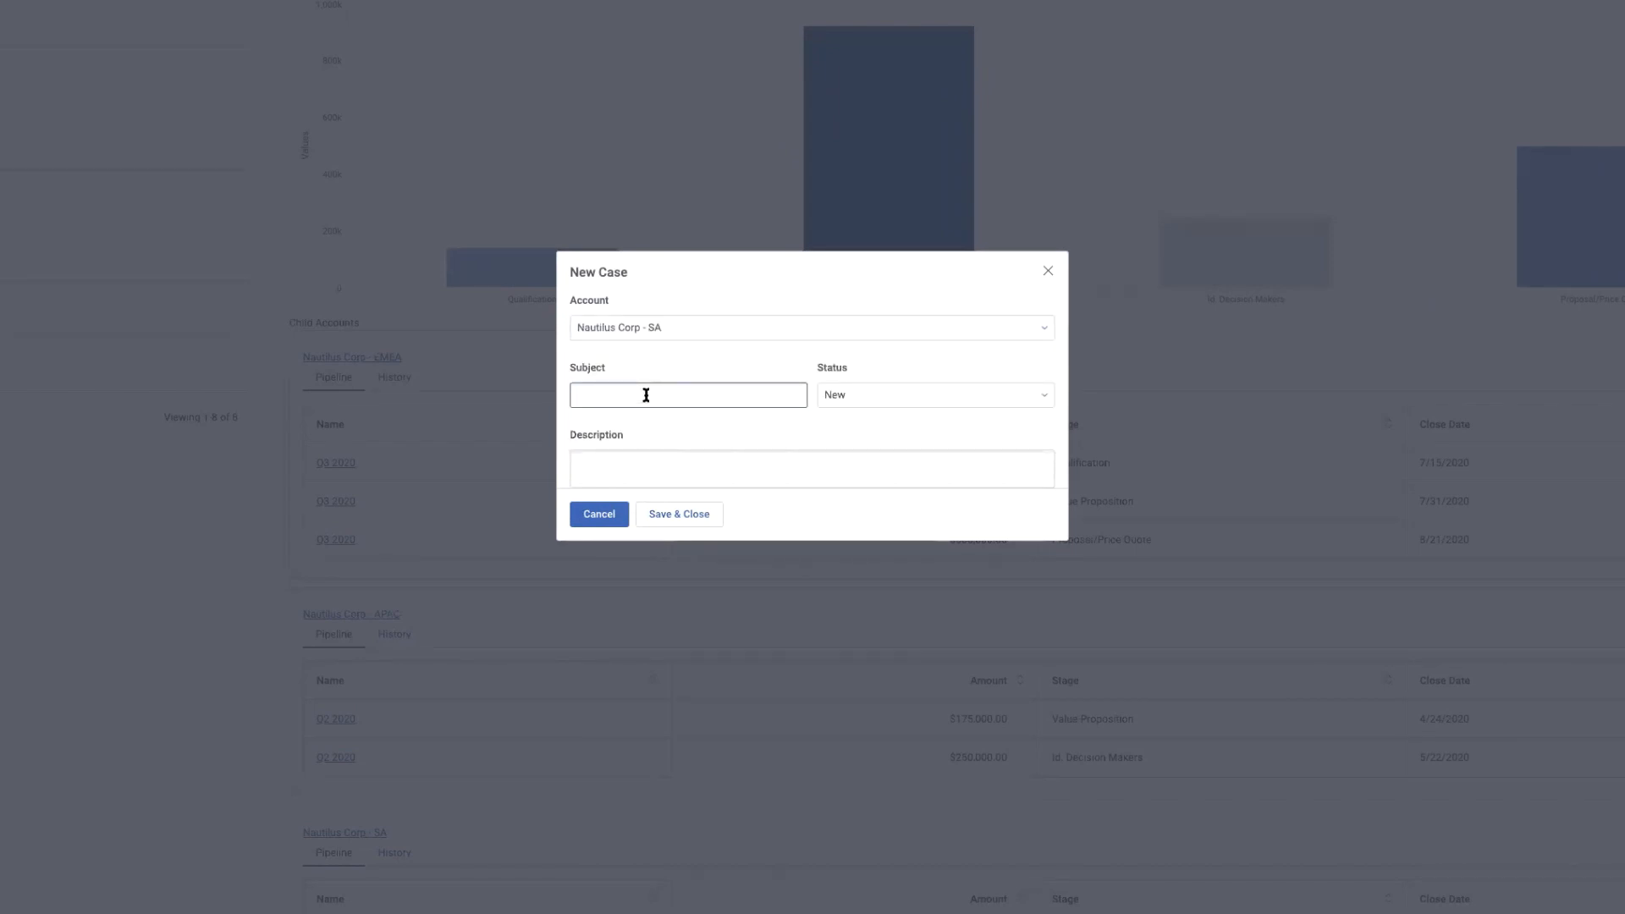
{"action": "type", "text": "Map is lost"}
{"action": "key", "text": "ctrl+a"}
{"action": "key", "text": "BackSpace"}
{"action": "type", "text": "Sail is not working"}
Save the new case with the description "Sail is torn." and check it in the View Cases panel
{"action": "left_click", "coordinate": [645, 467]}
{"action": "type", "text": "Sai"}
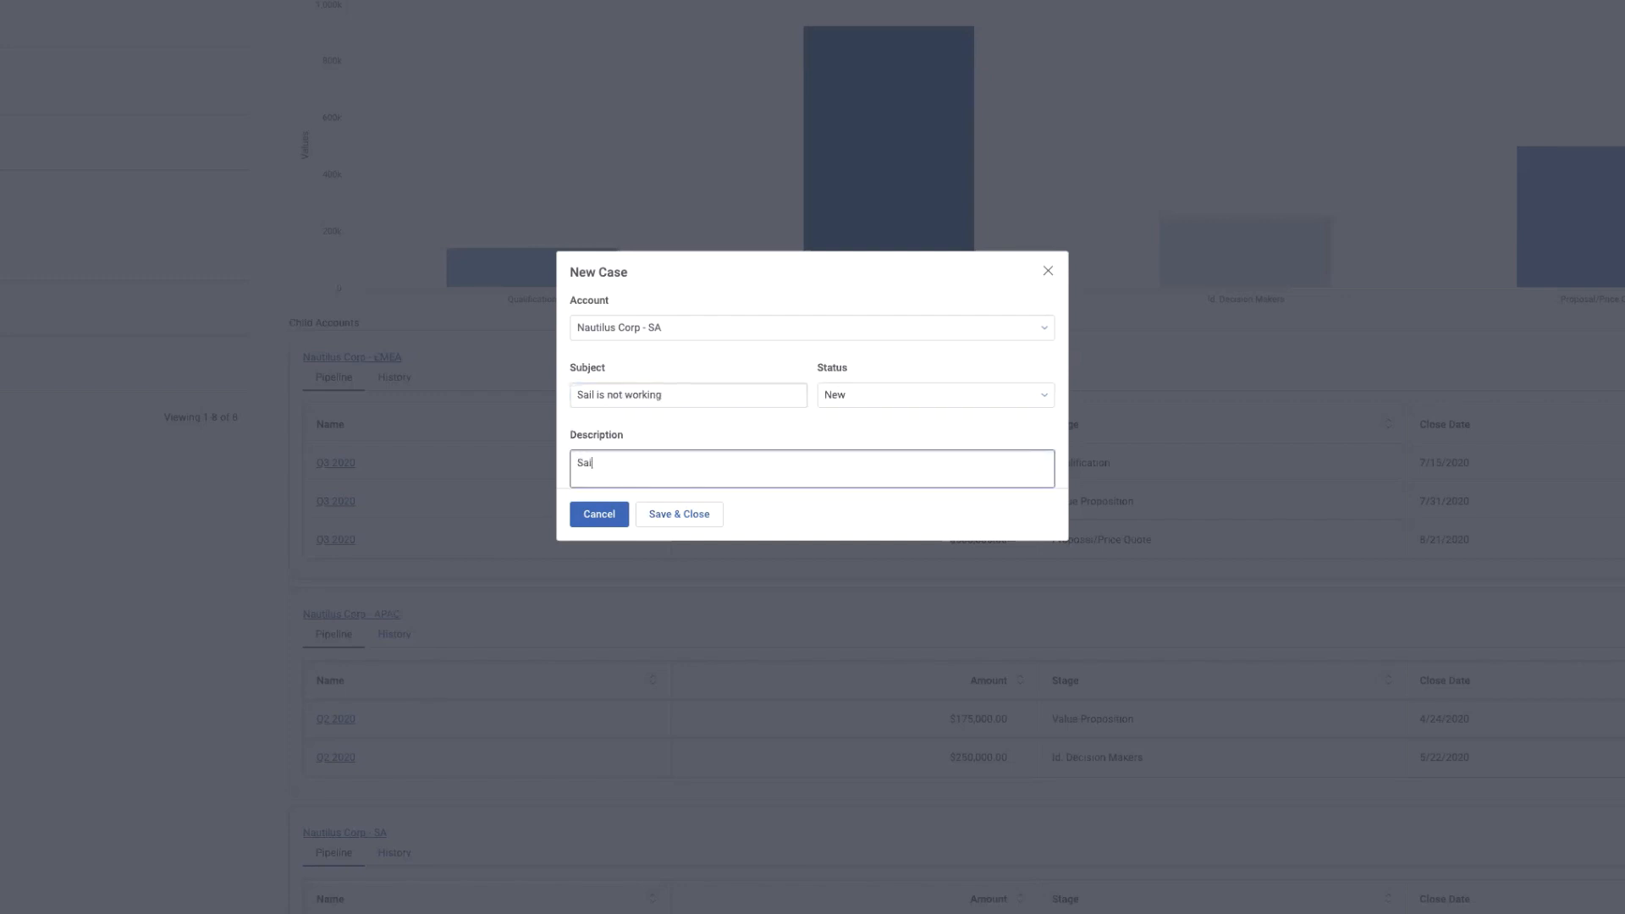
{"action": "type", "text": "l is torn."}
{"action": "left_click", "coordinate": [668, 520]}
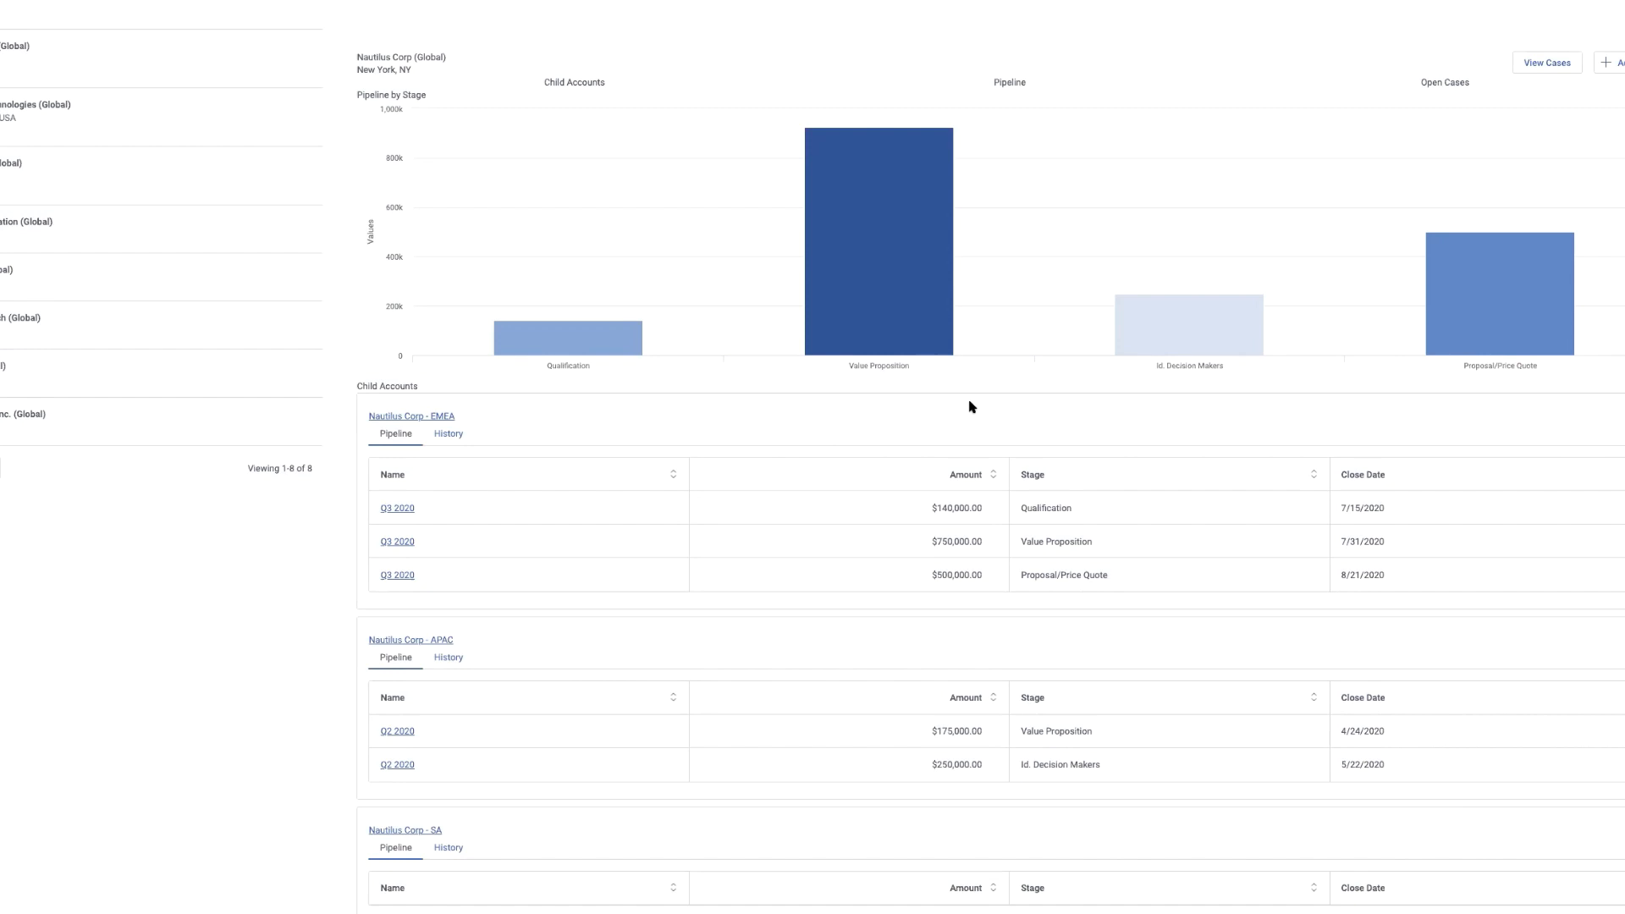
{"action": "left_click", "coordinate": [1556, 68]}
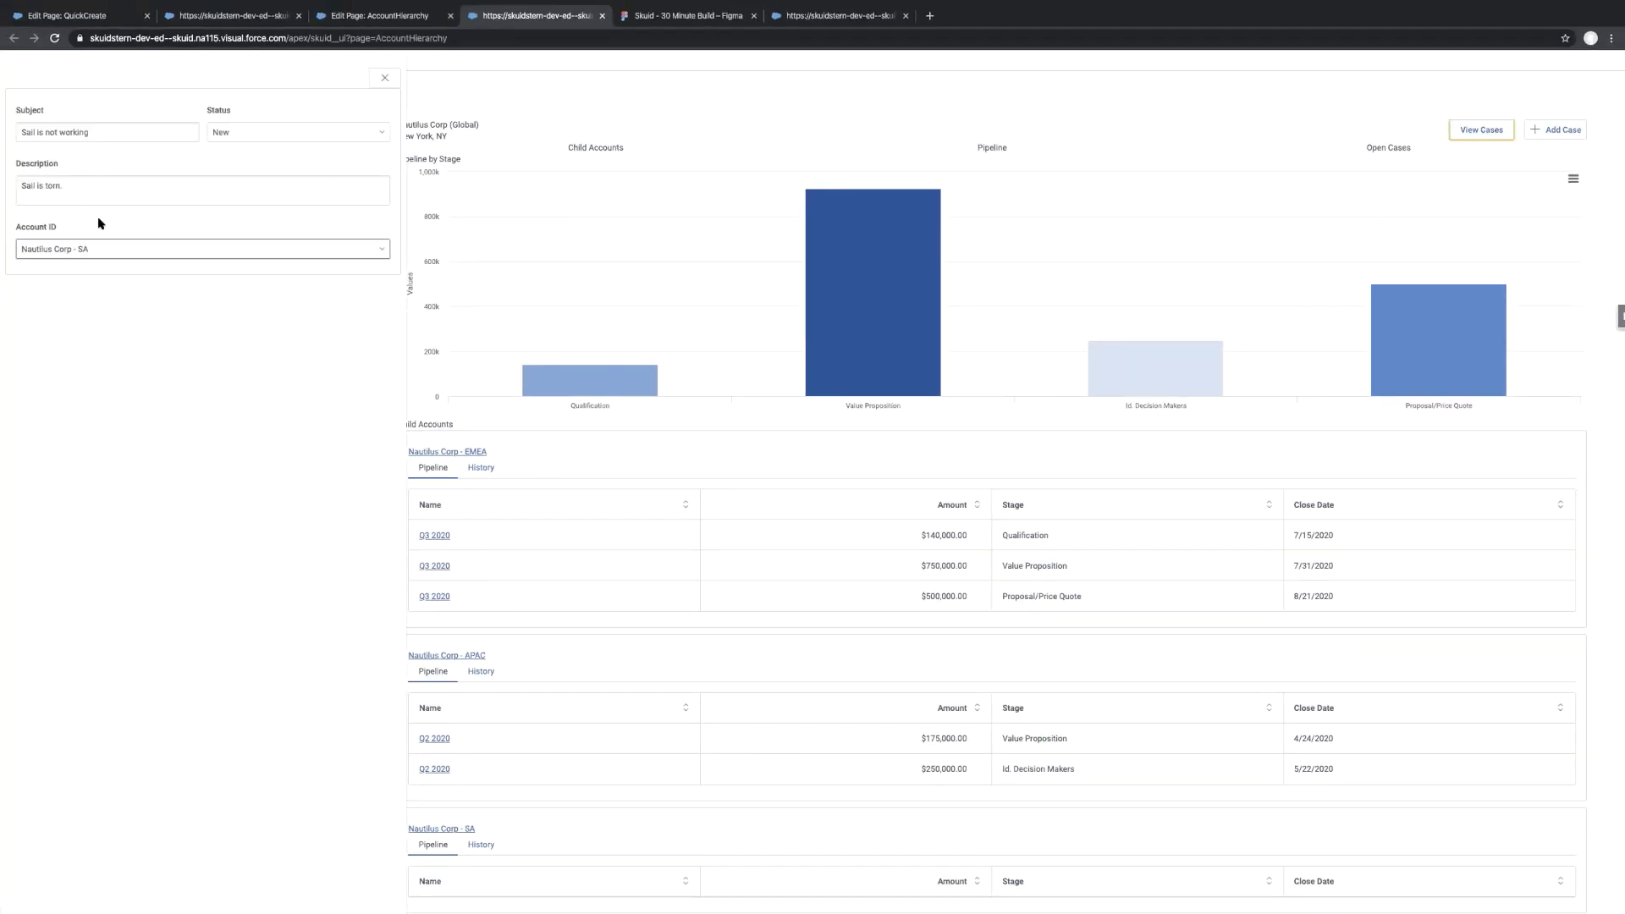
{"action": "left_click", "coordinate": [384, 78]}
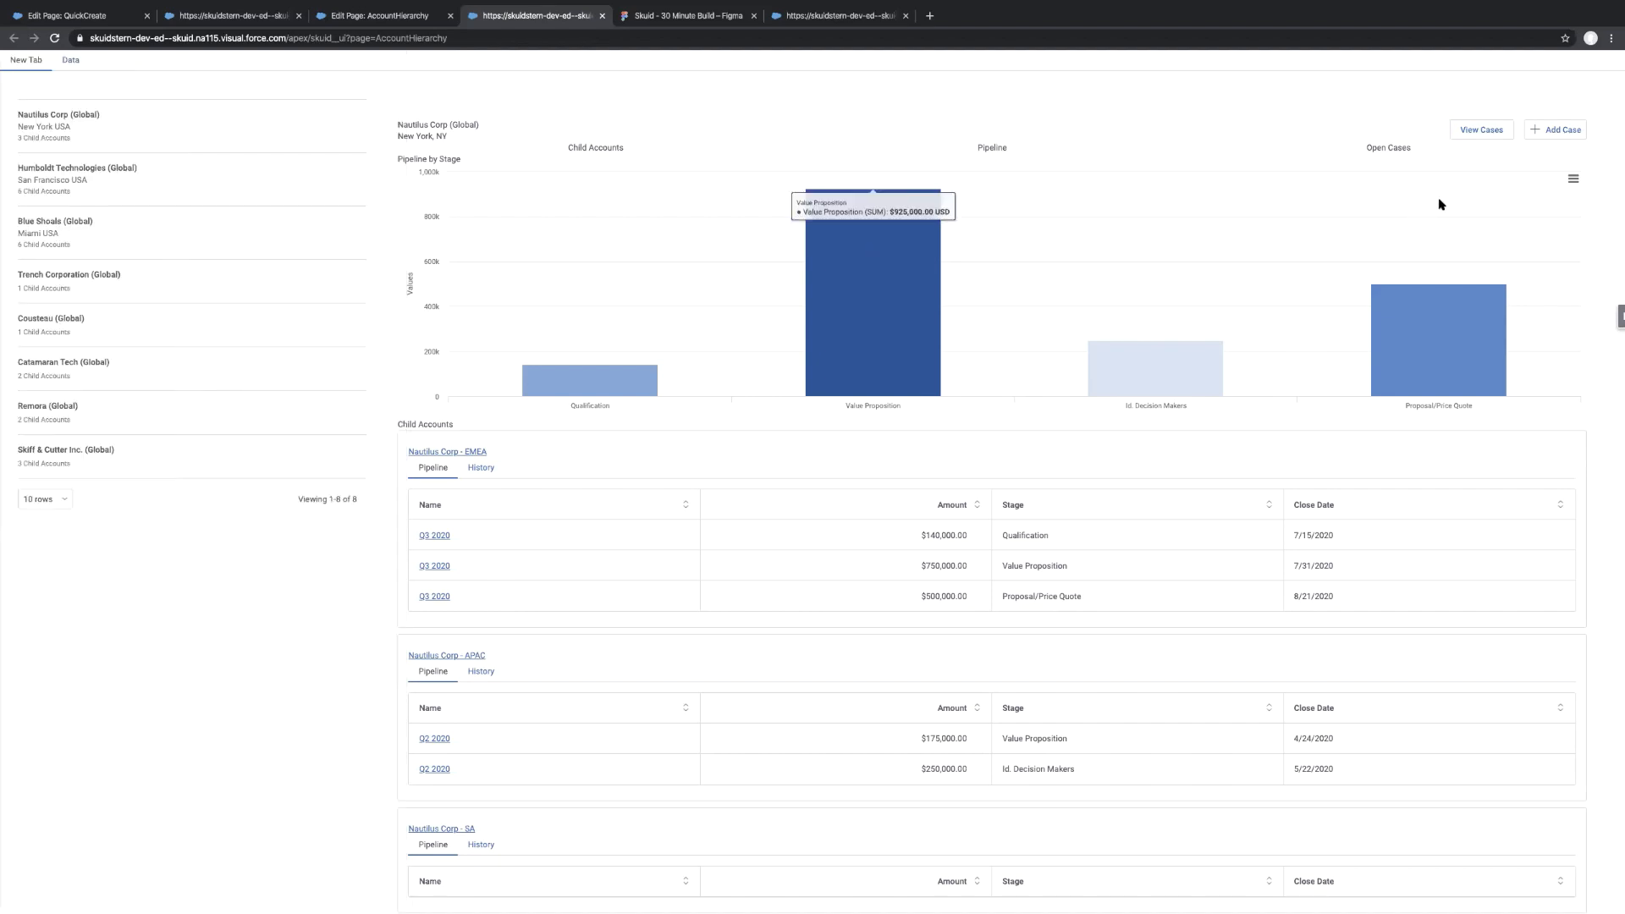
Create and save a case for Nautilus Corp - APAC with subject "Oar is broken", description "It just is." and status New
{"action": "left_click", "coordinate": [1563, 131]}
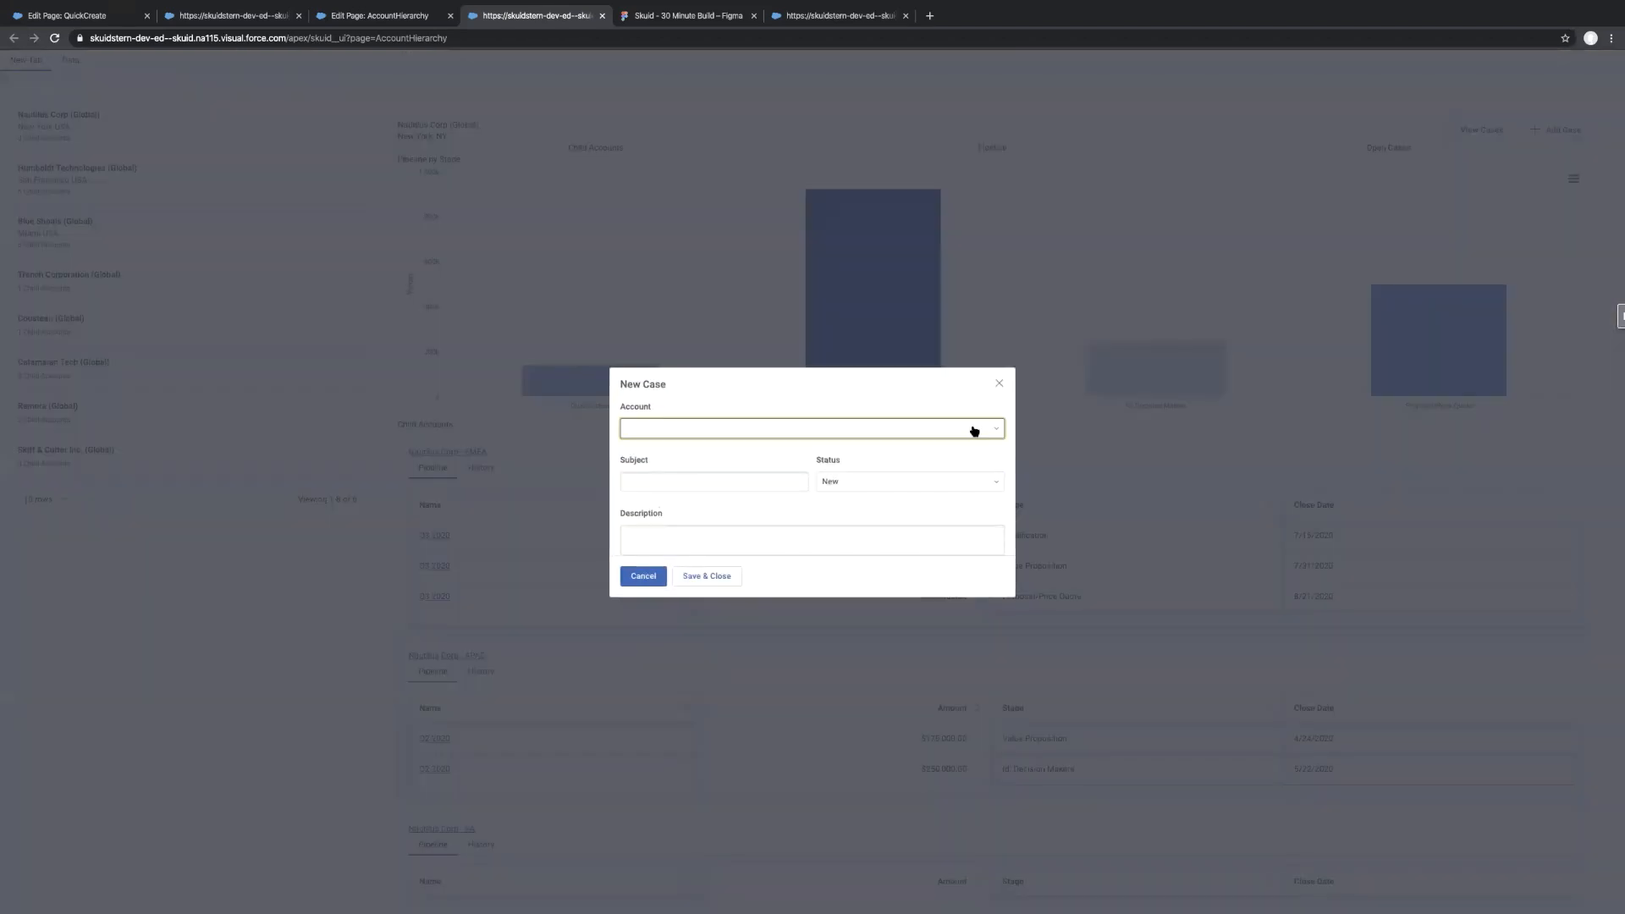
{"action": "left_click", "coordinate": [973, 432]}
{"action": "left_click", "coordinate": [806, 466]}
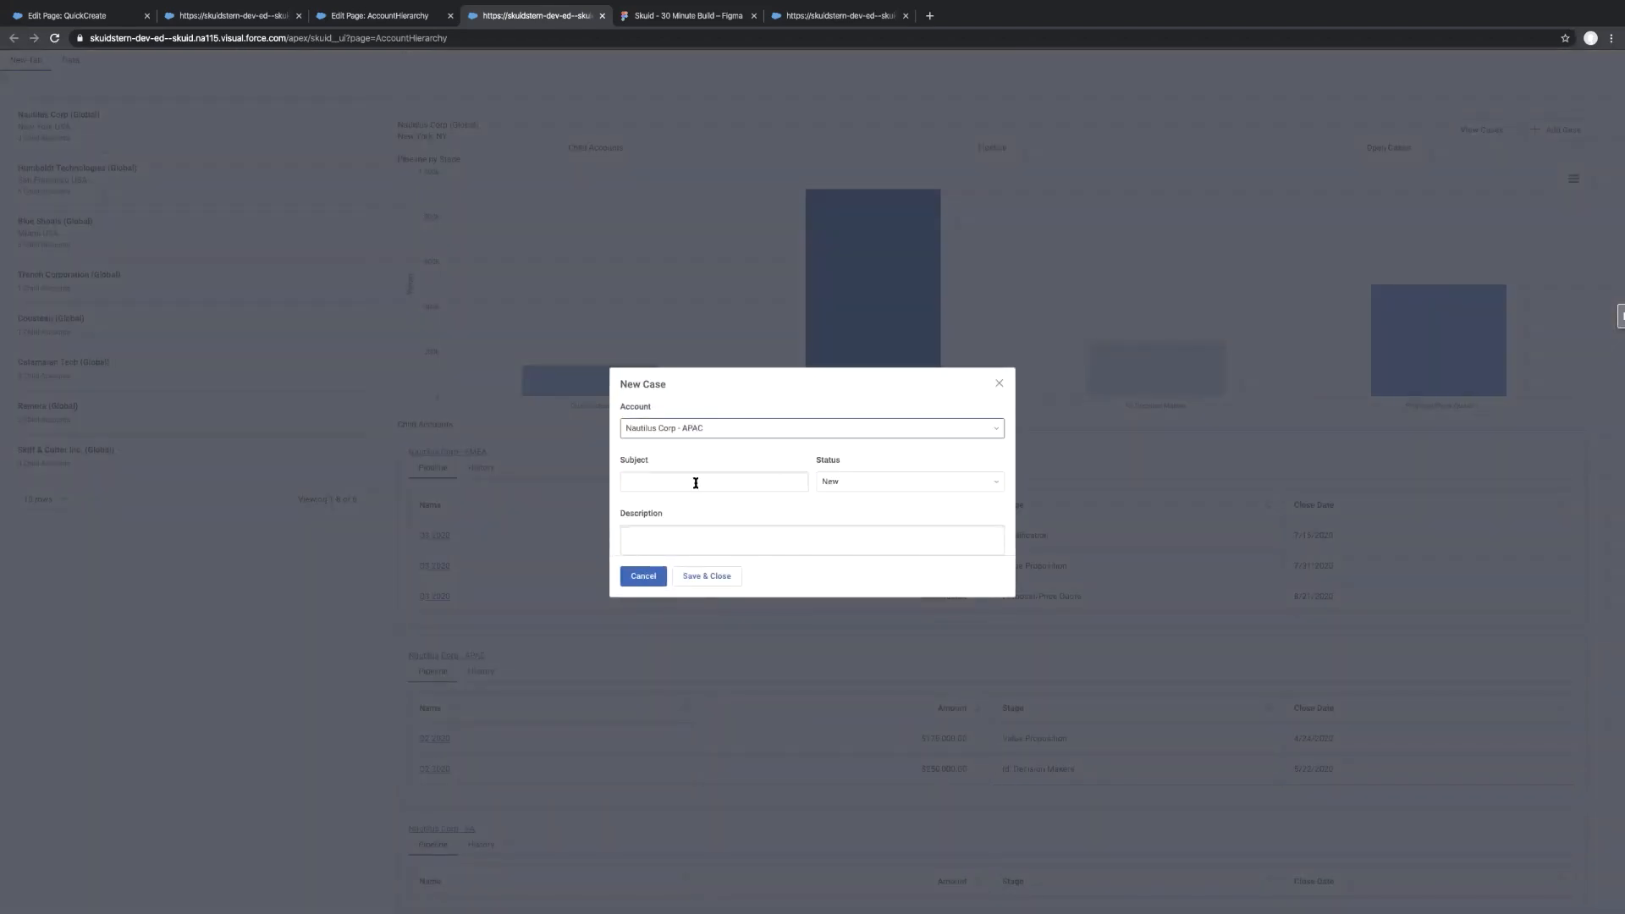
{"action": "left_click", "coordinate": [695, 483]}
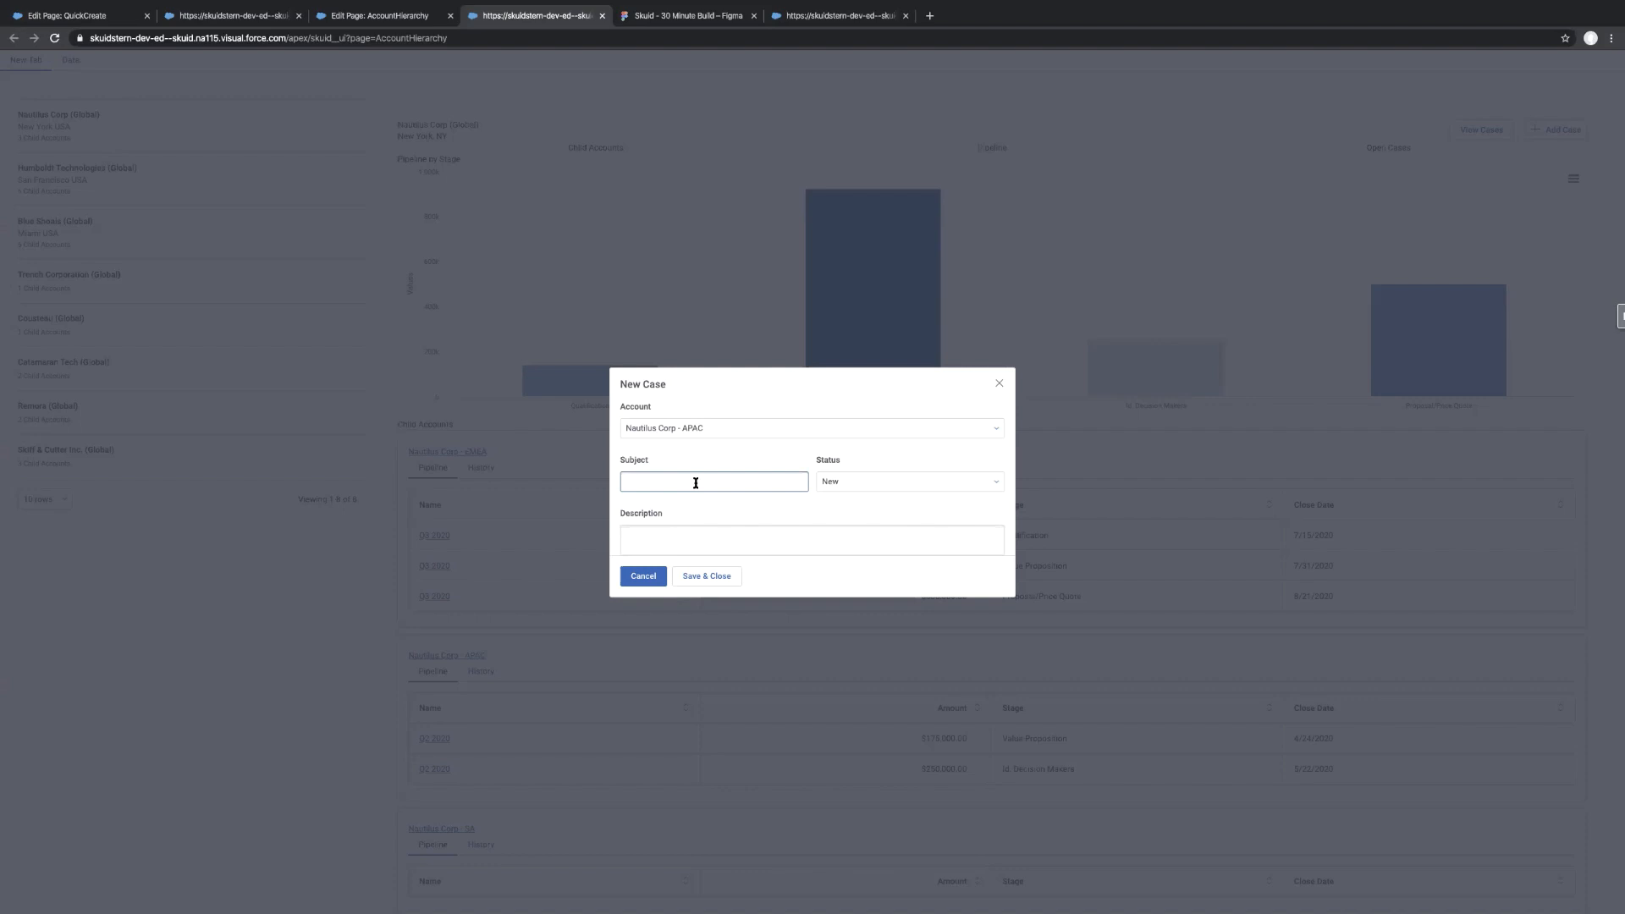
{"action": "type", "text": "Oar is broken"}
{"action": "left_click", "coordinate": [708, 532]}
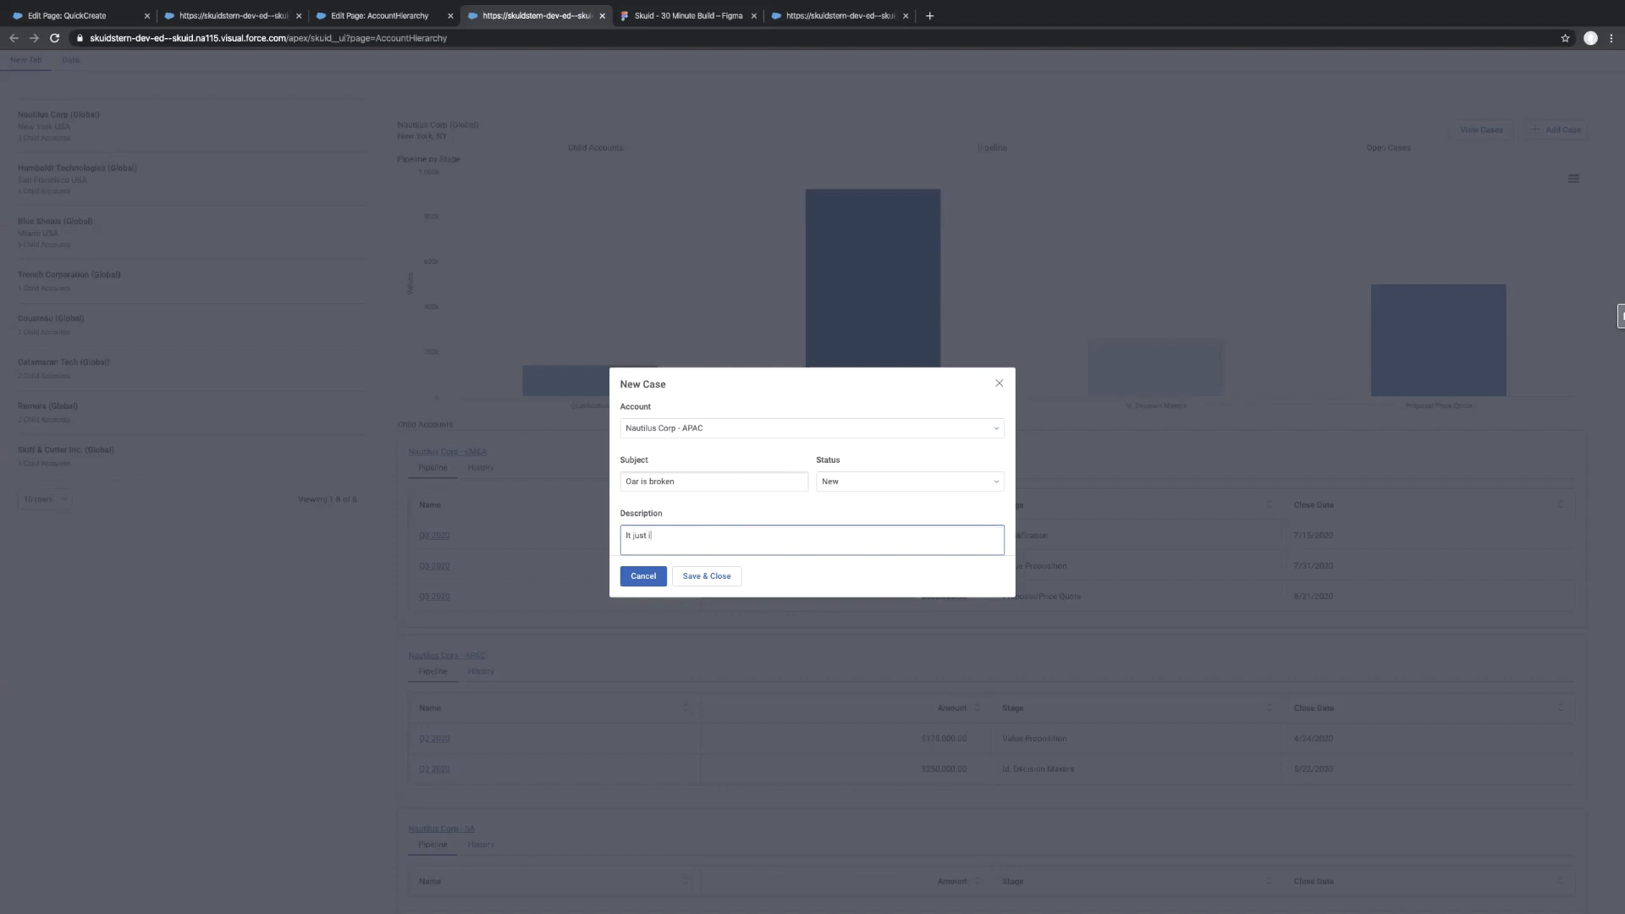
{"action": "type", "text": "It just is."}
{"action": "left_click", "coordinate": [880, 484]}
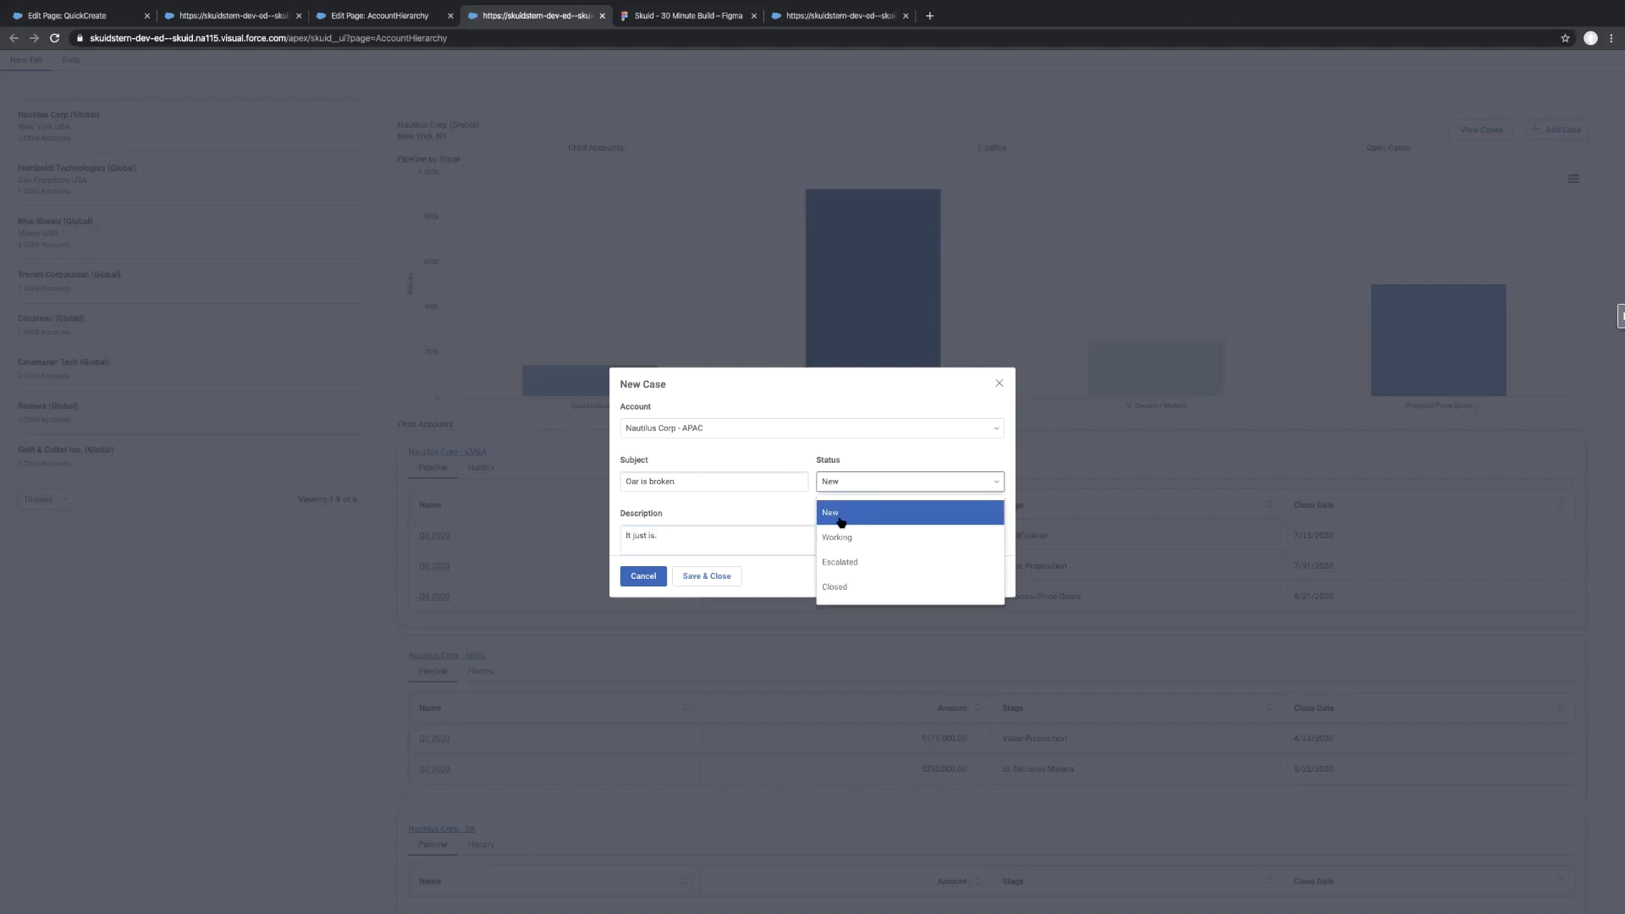
{"action": "left_click", "coordinate": [765, 515]}
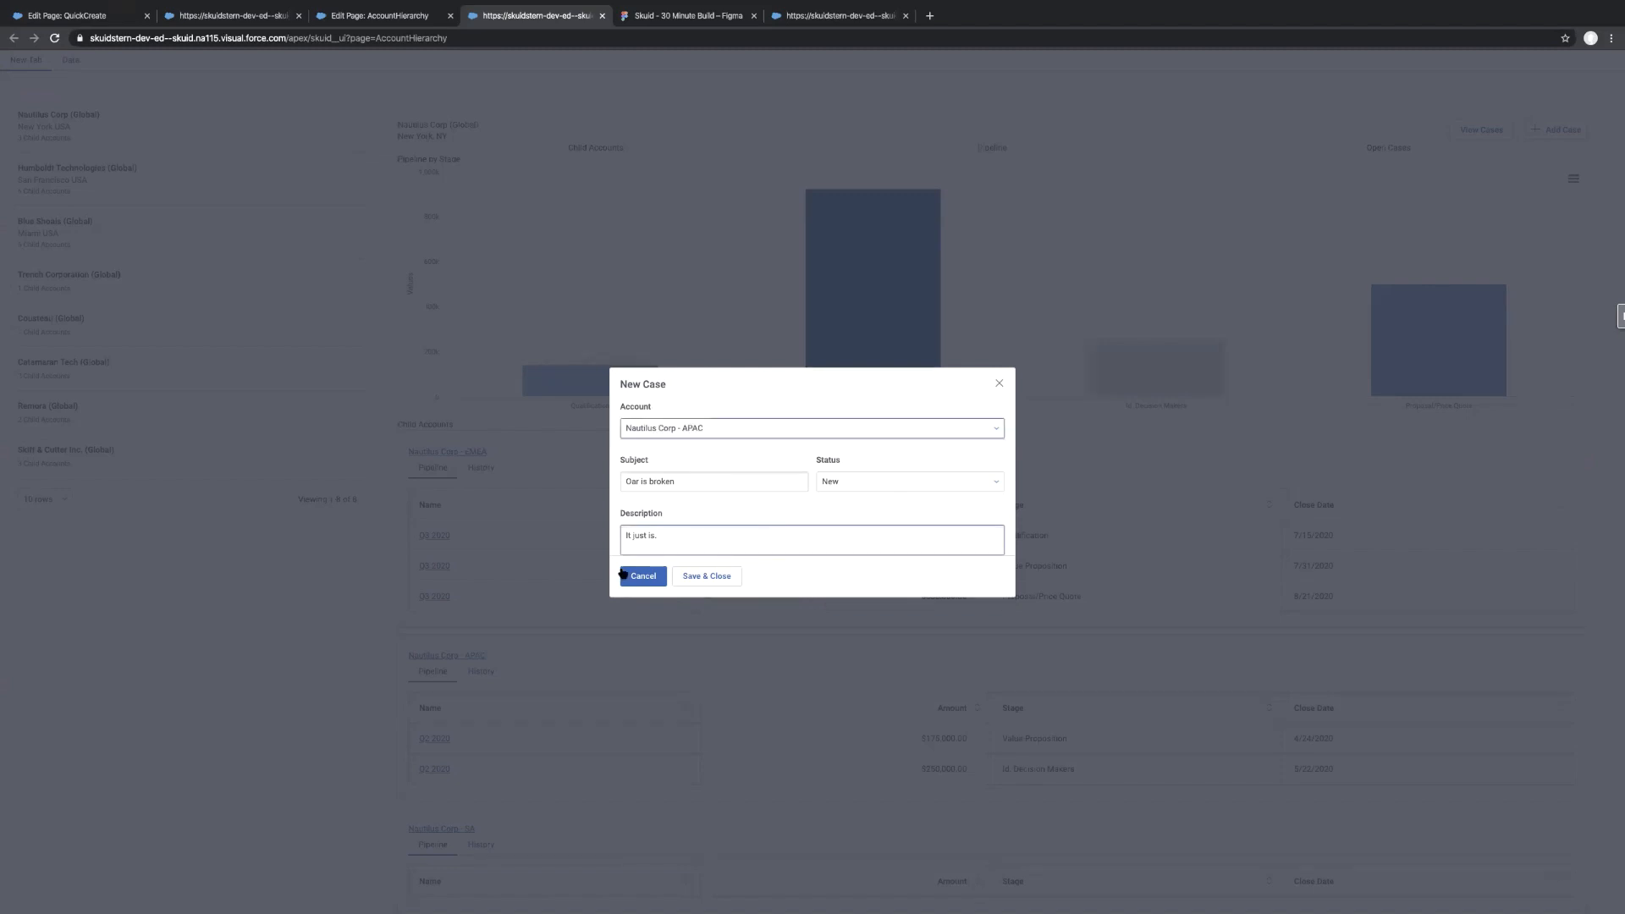
{"action": "left_click", "coordinate": [687, 584]}
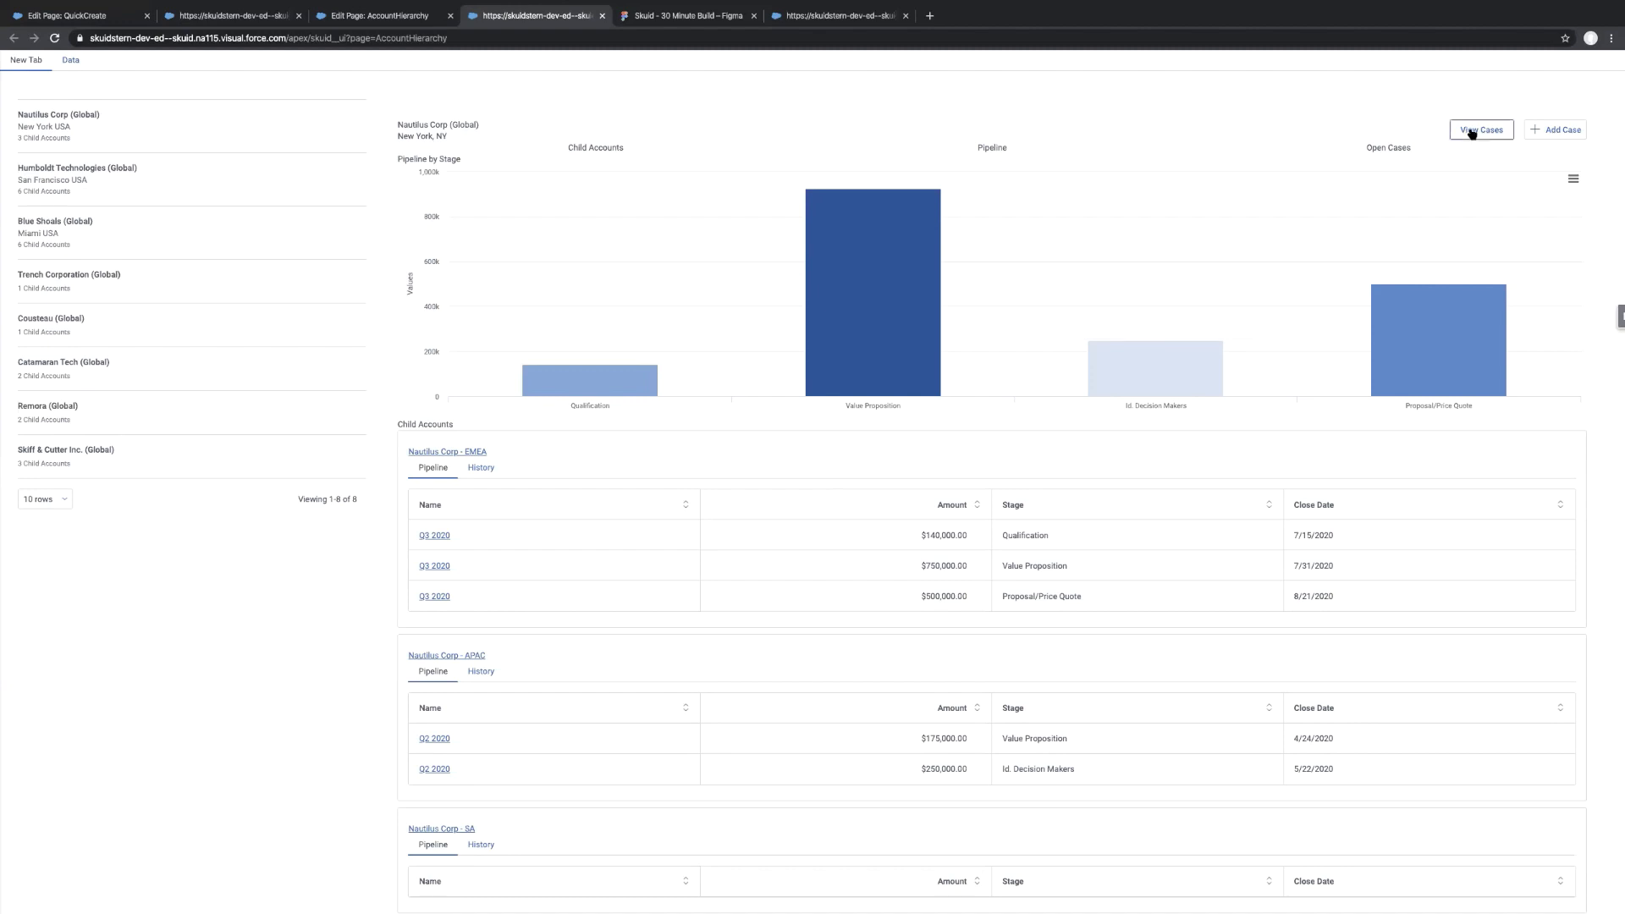
Open Nautilus Corp (Global)'s cases and change the "Oar is broken" case's description to "It just is!"
{"action": "left_click", "coordinate": [1471, 133]}
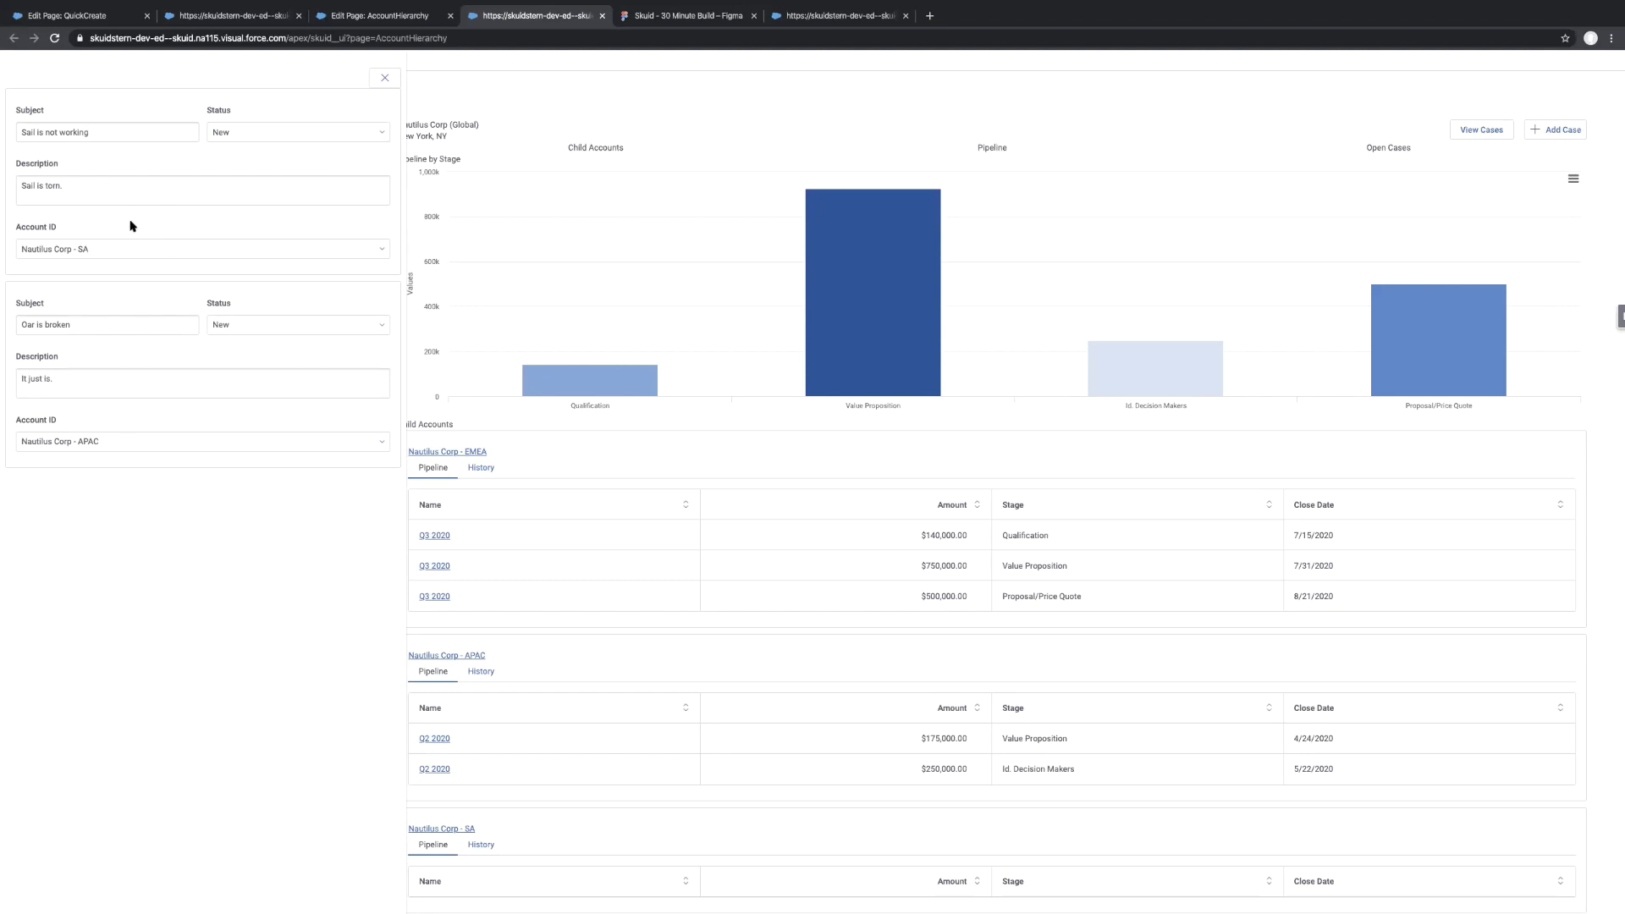
{"action": "left_click", "coordinate": [82, 380]}
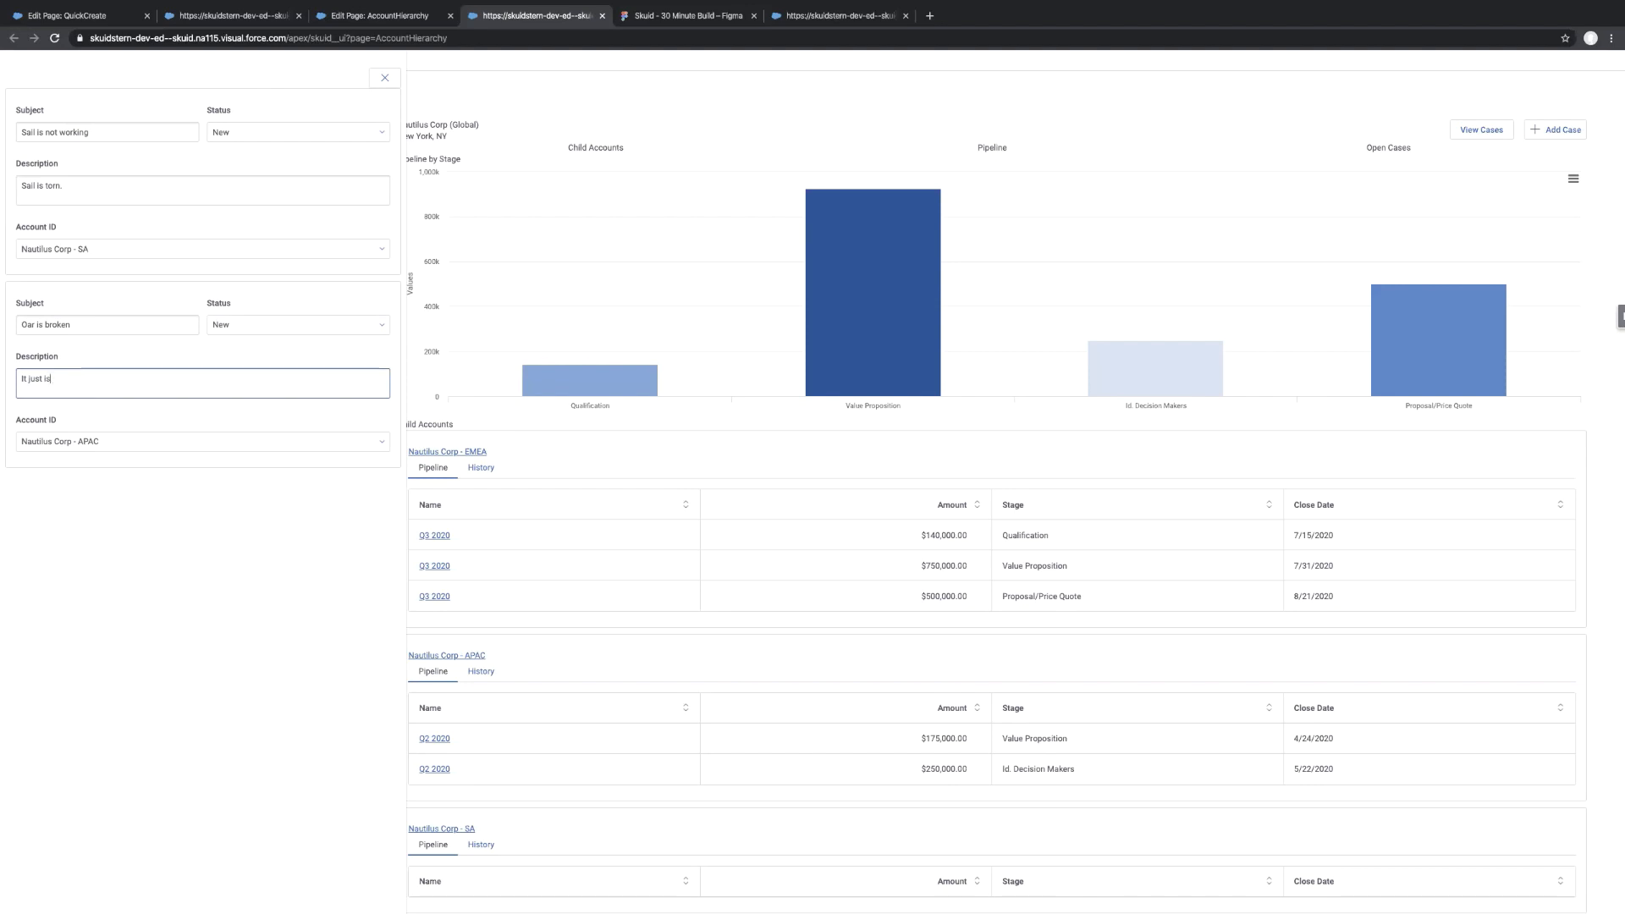
{"action": "key", "text": "BackSpace"}
{"action": "type", "text": "!"}
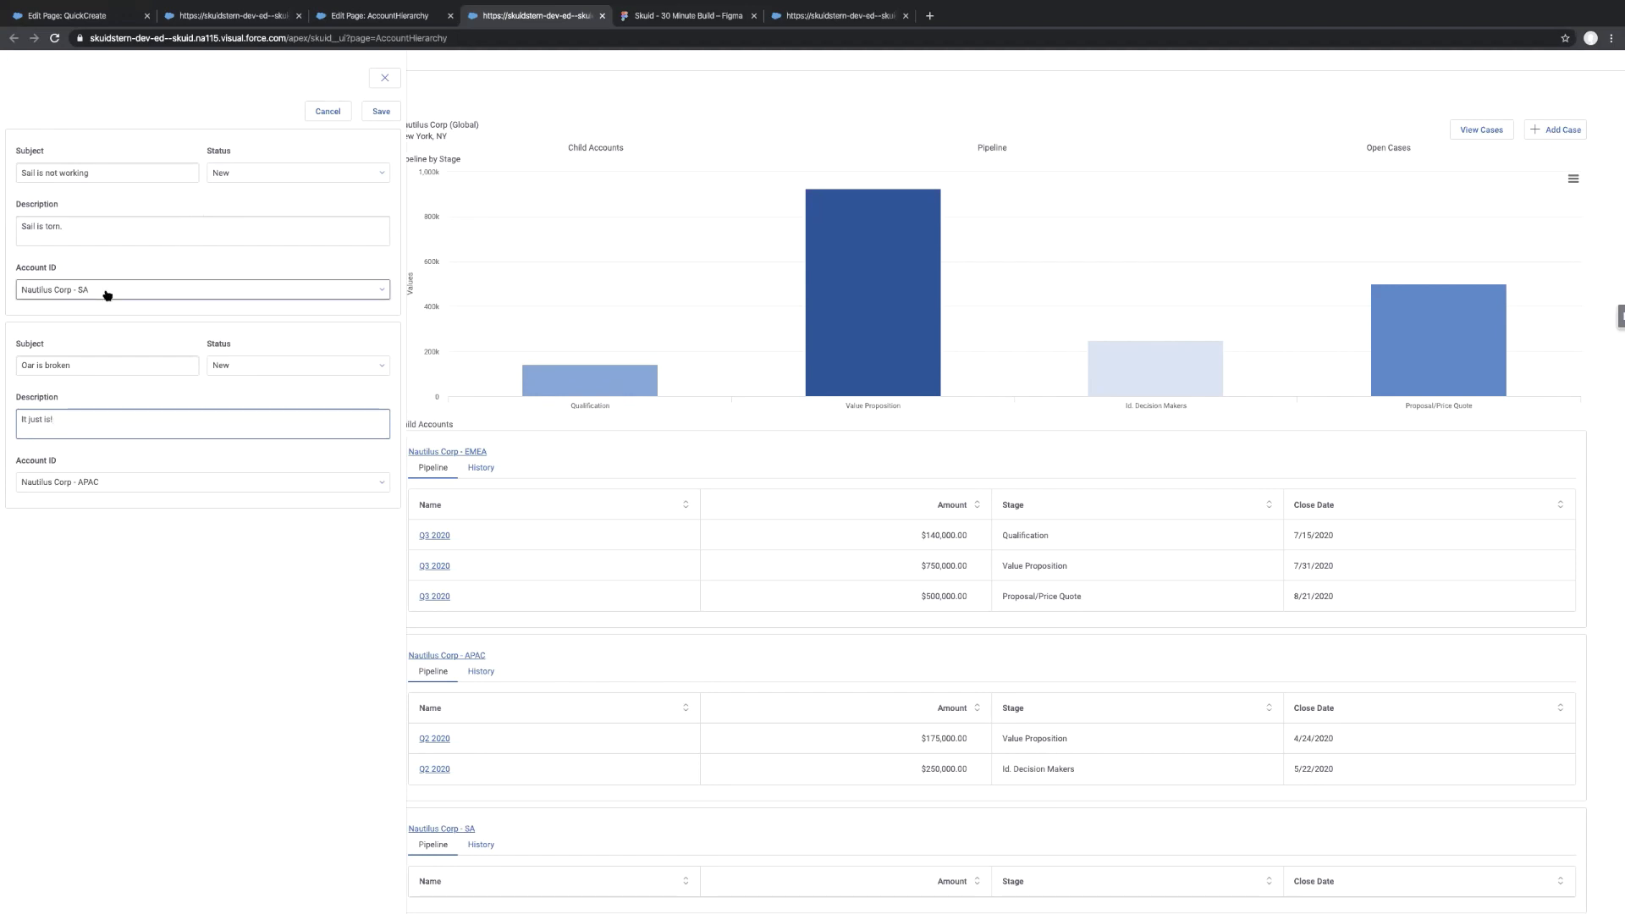
Set the "Sail is not working" case's status to Escalated, save the case changes and recheck them in the View Cases panel
{"action": "left_click", "coordinate": [301, 174]}
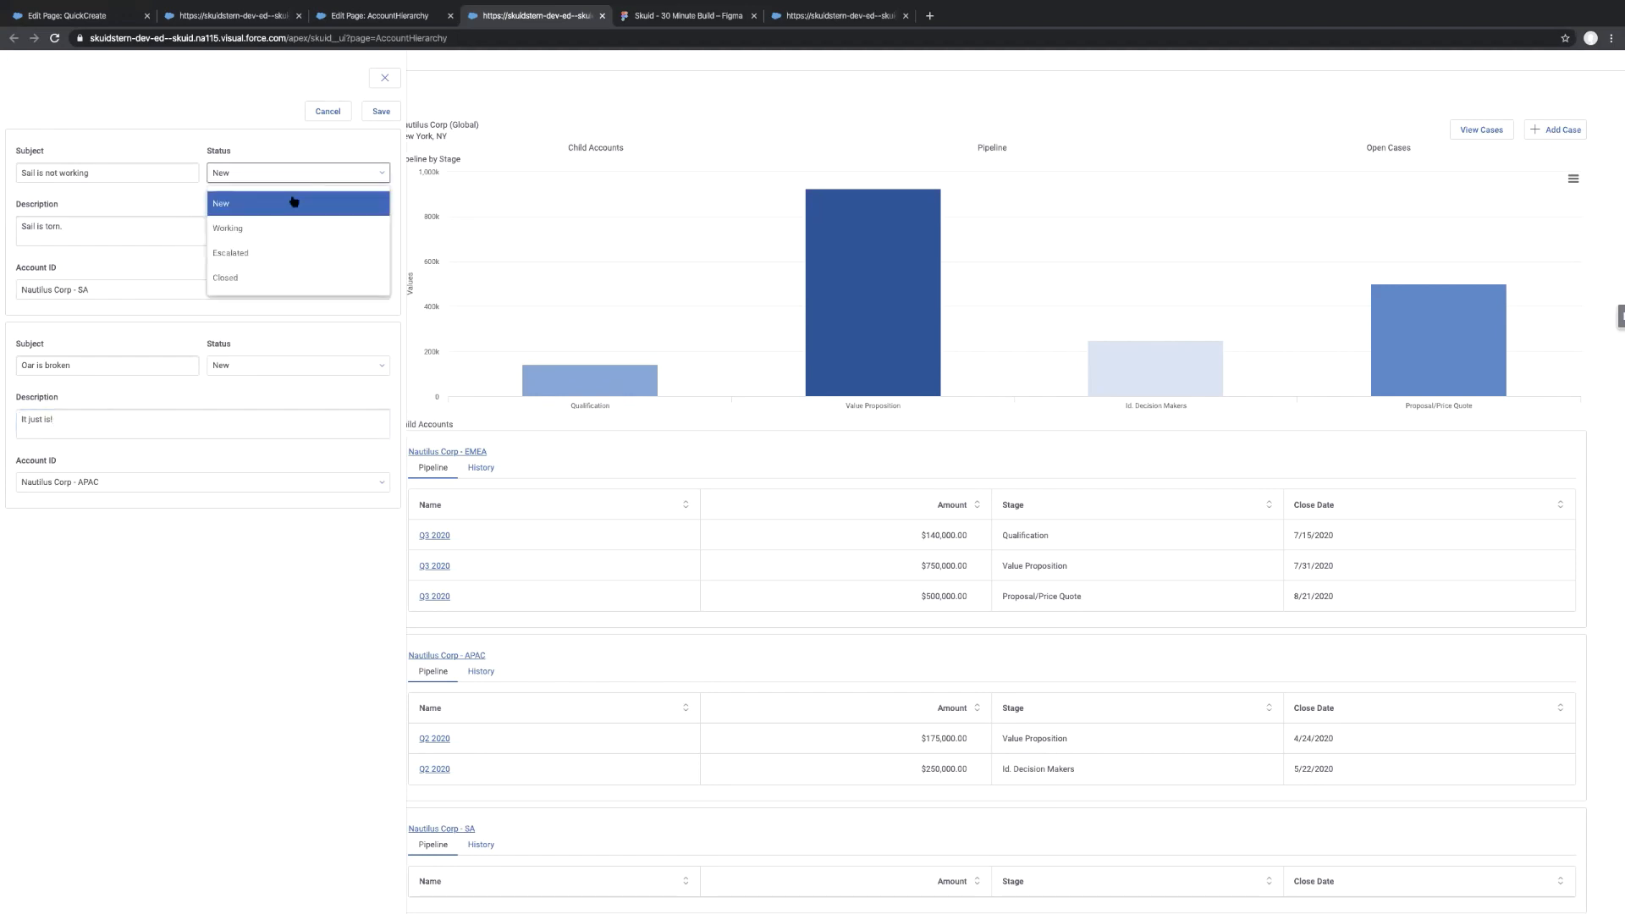
{"action": "left_click", "coordinate": [272, 230]}
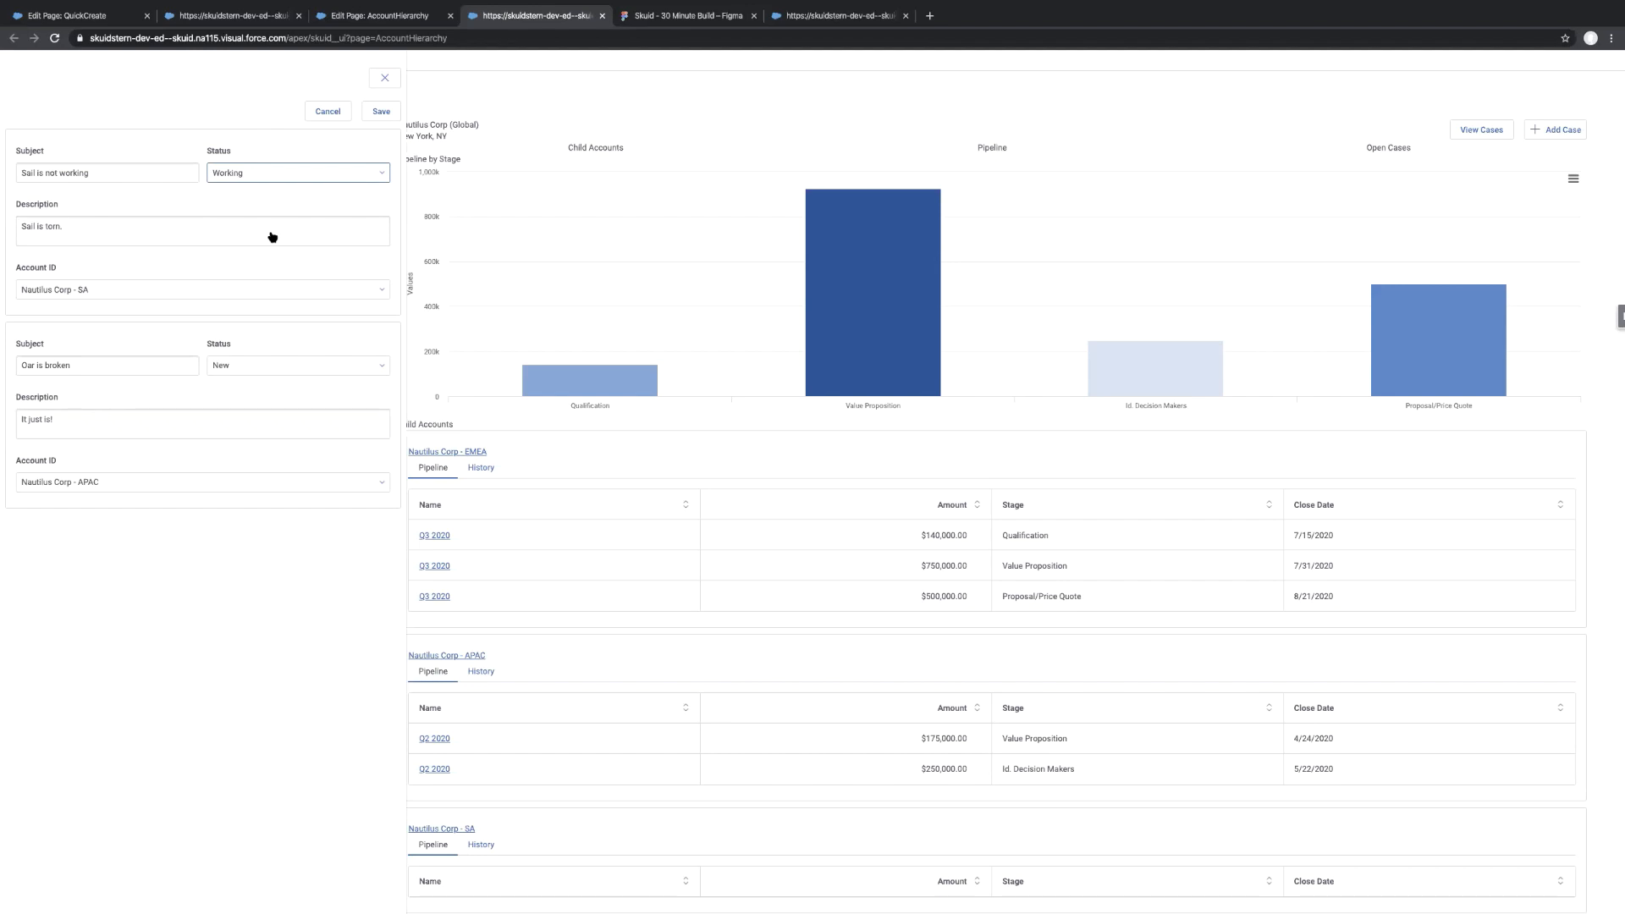
{"action": "left_click", "coordinate": [330, 173]}
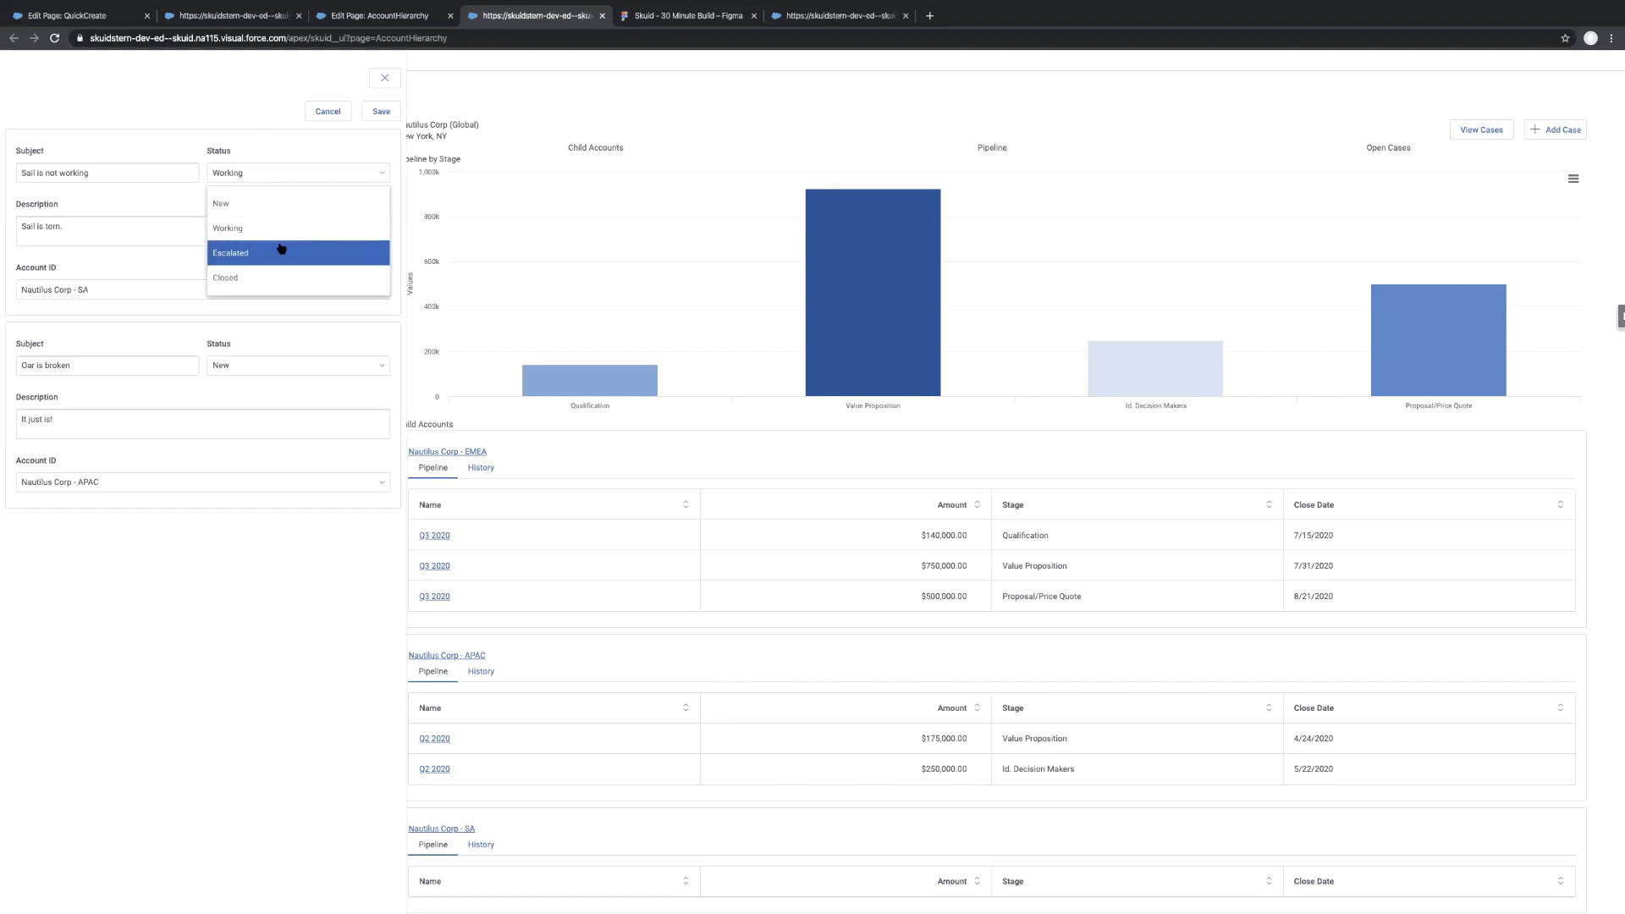
{"action": "left_click", "coordinate": [282, 249]}
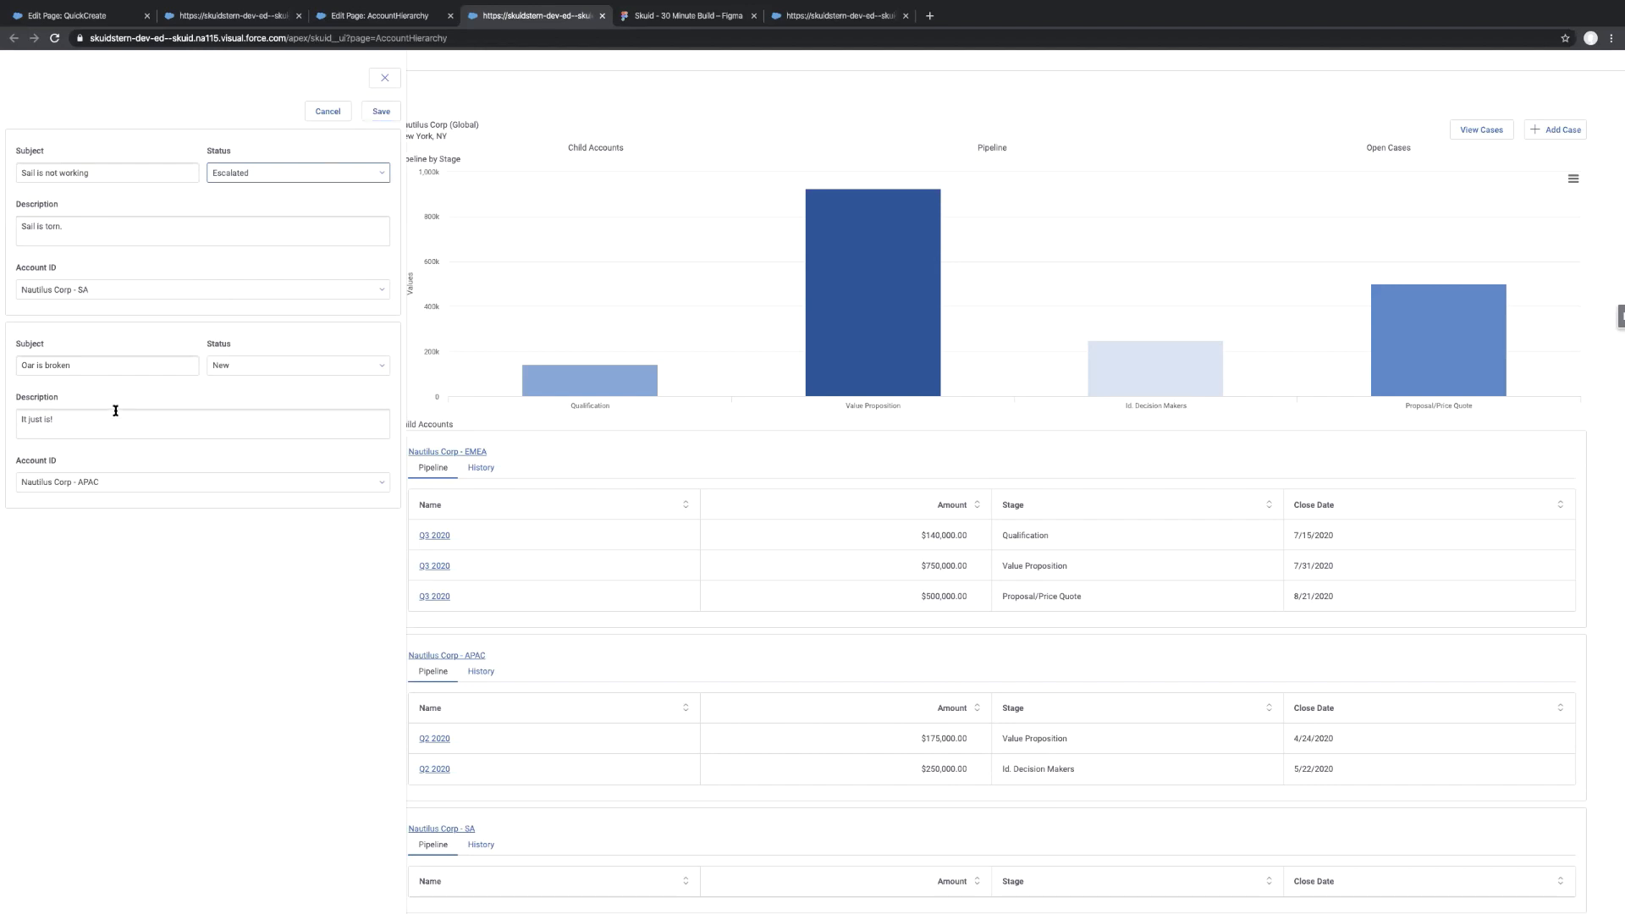
{"action": "left_click", "coordinate": [371, 114]}
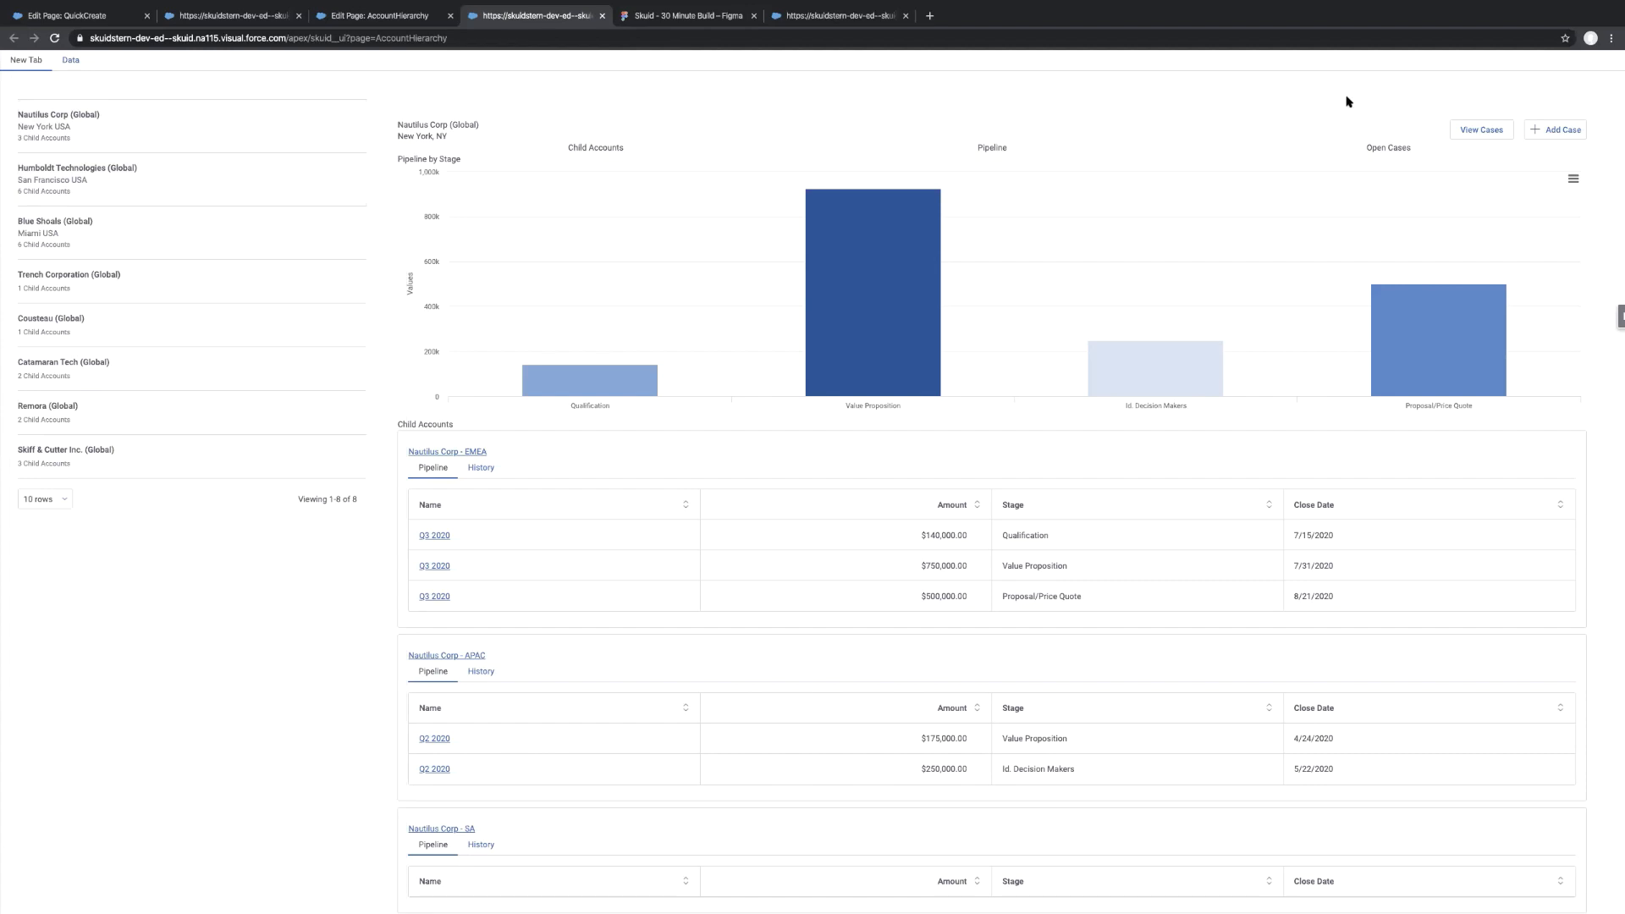
{"action": "left_click", "coordinate": [1471, 129]}
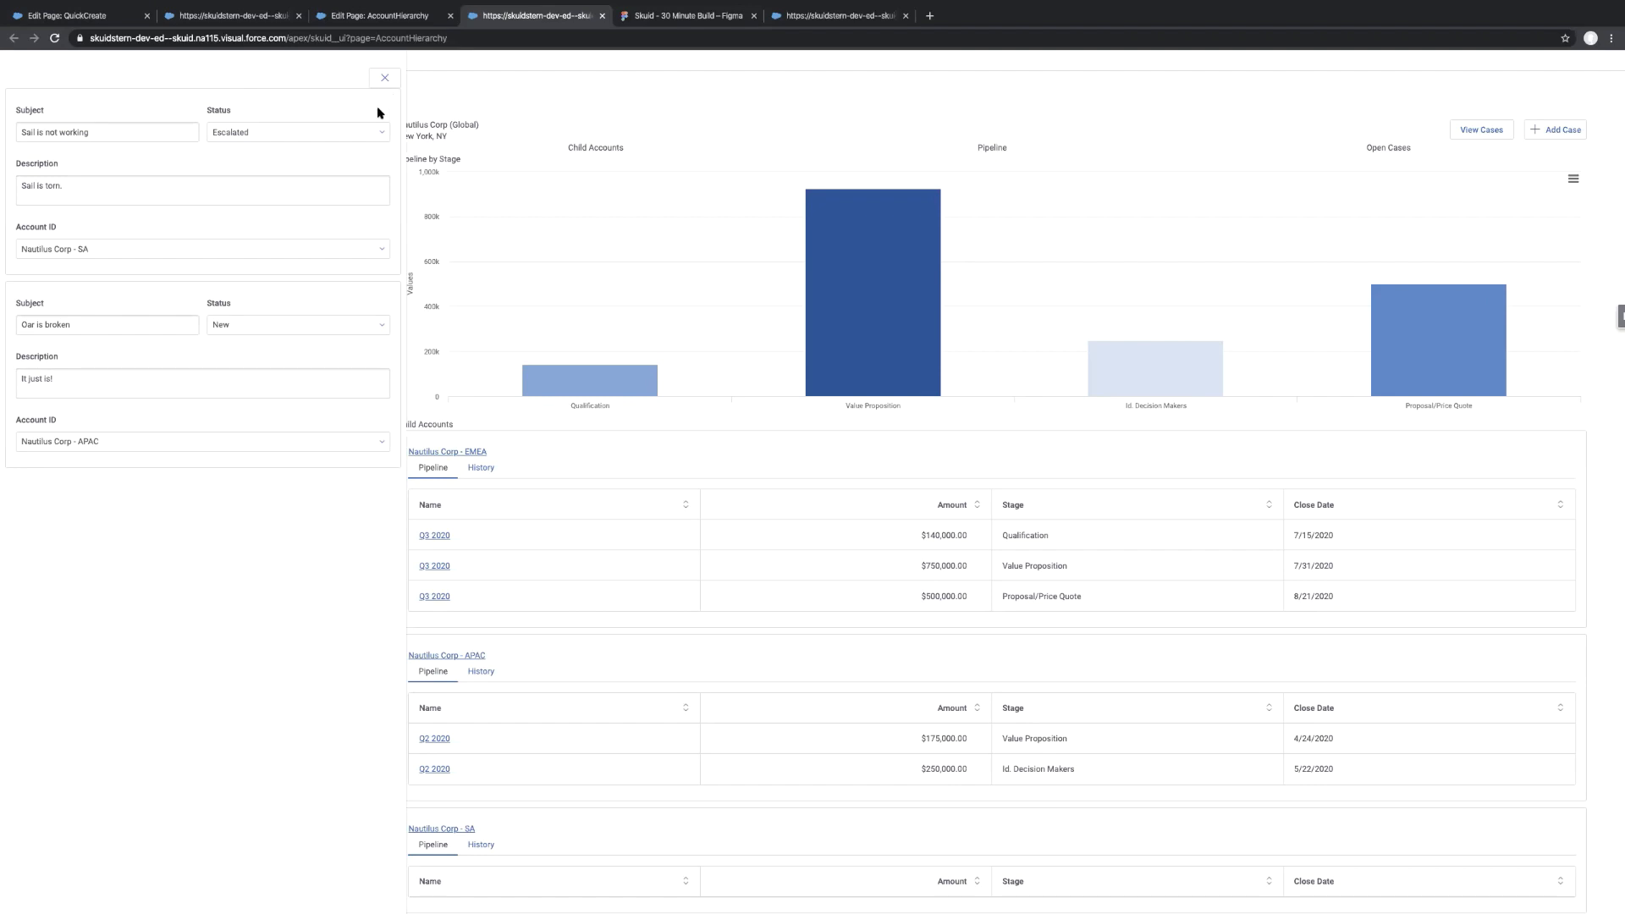
{"action": "left_click", "coordinate": [385, 79]}
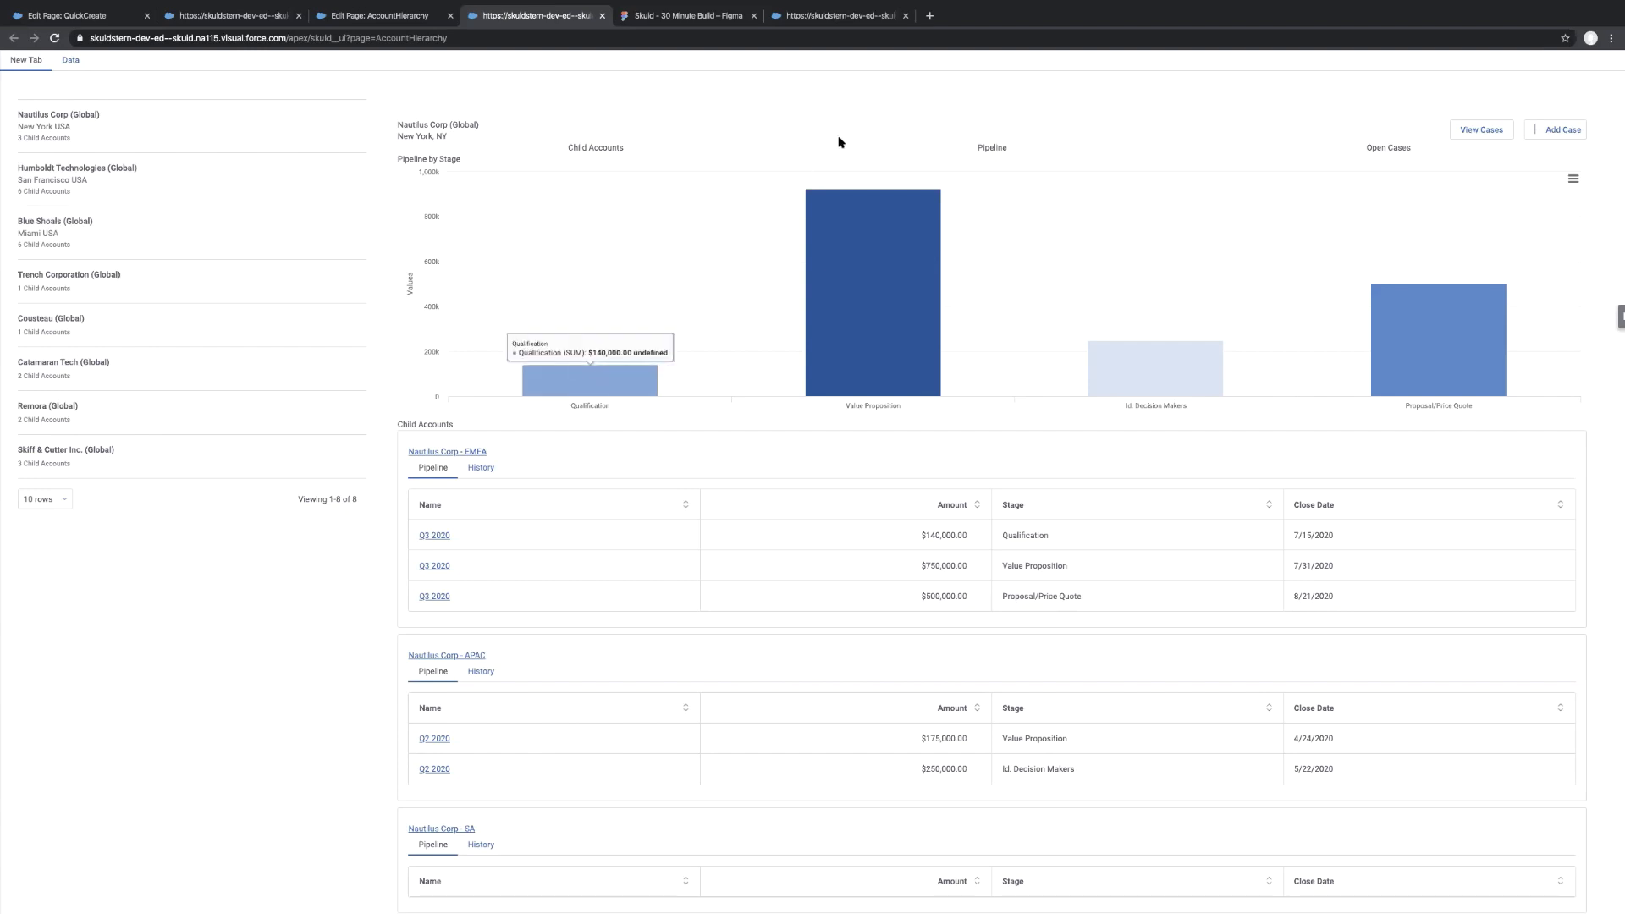
Check the styled Skuid_AccountHierarchy page, and in the AccountHierarchy page editor add a Filter Set component above the account list
{"action": "left_click", "coordinate": [835, 16]}
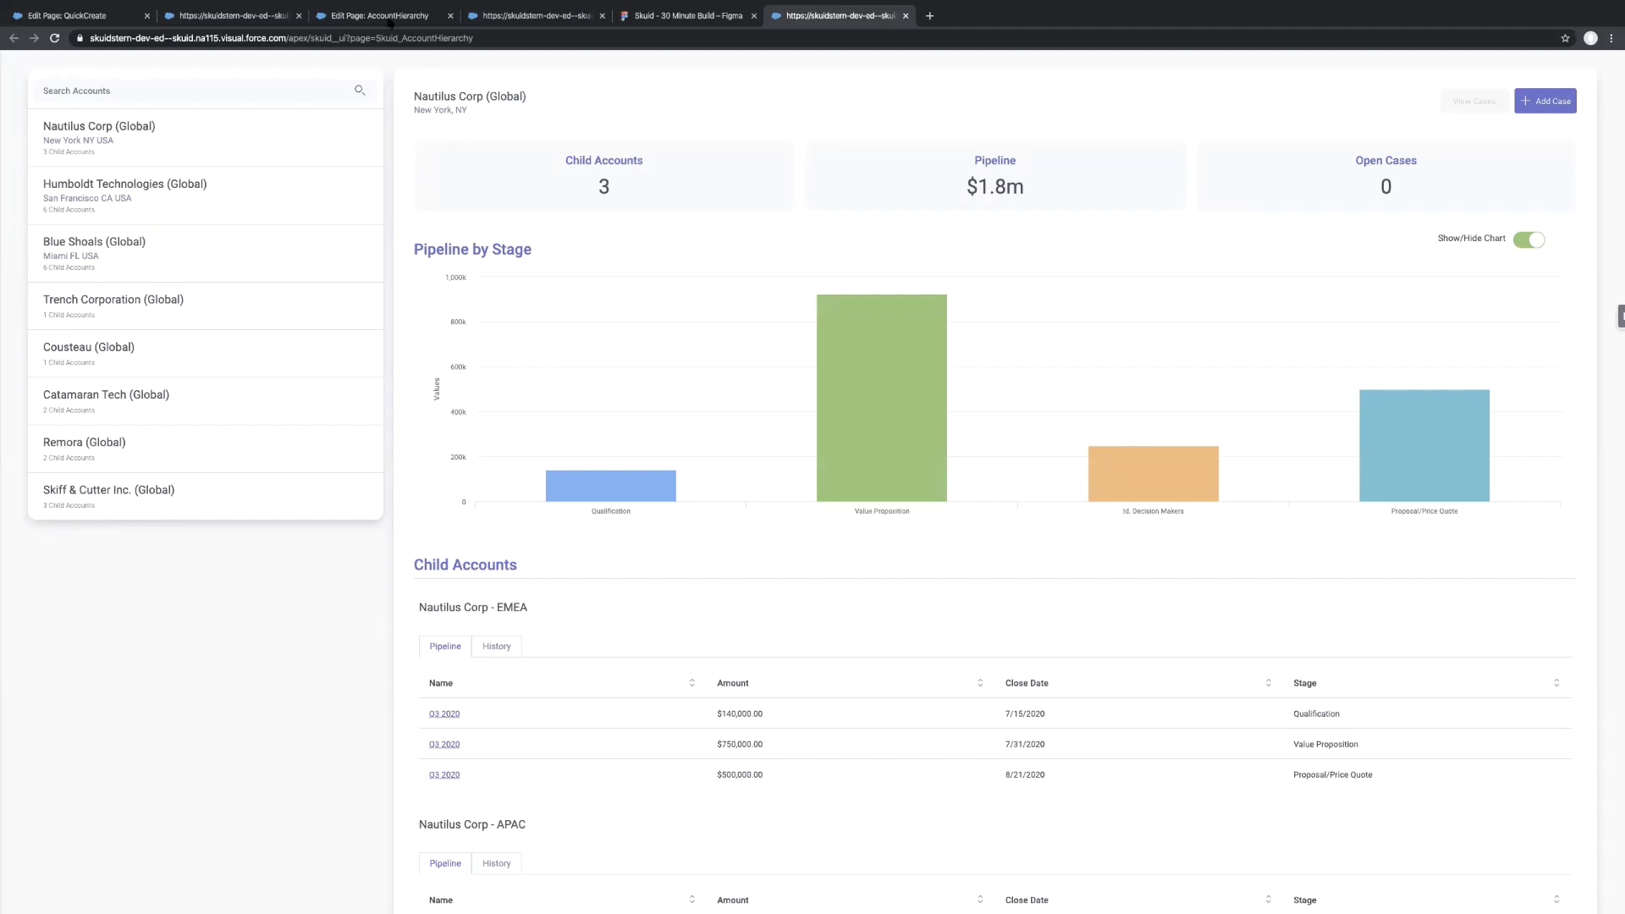
{"action": "left_click", "coordinate": [386, 17]}
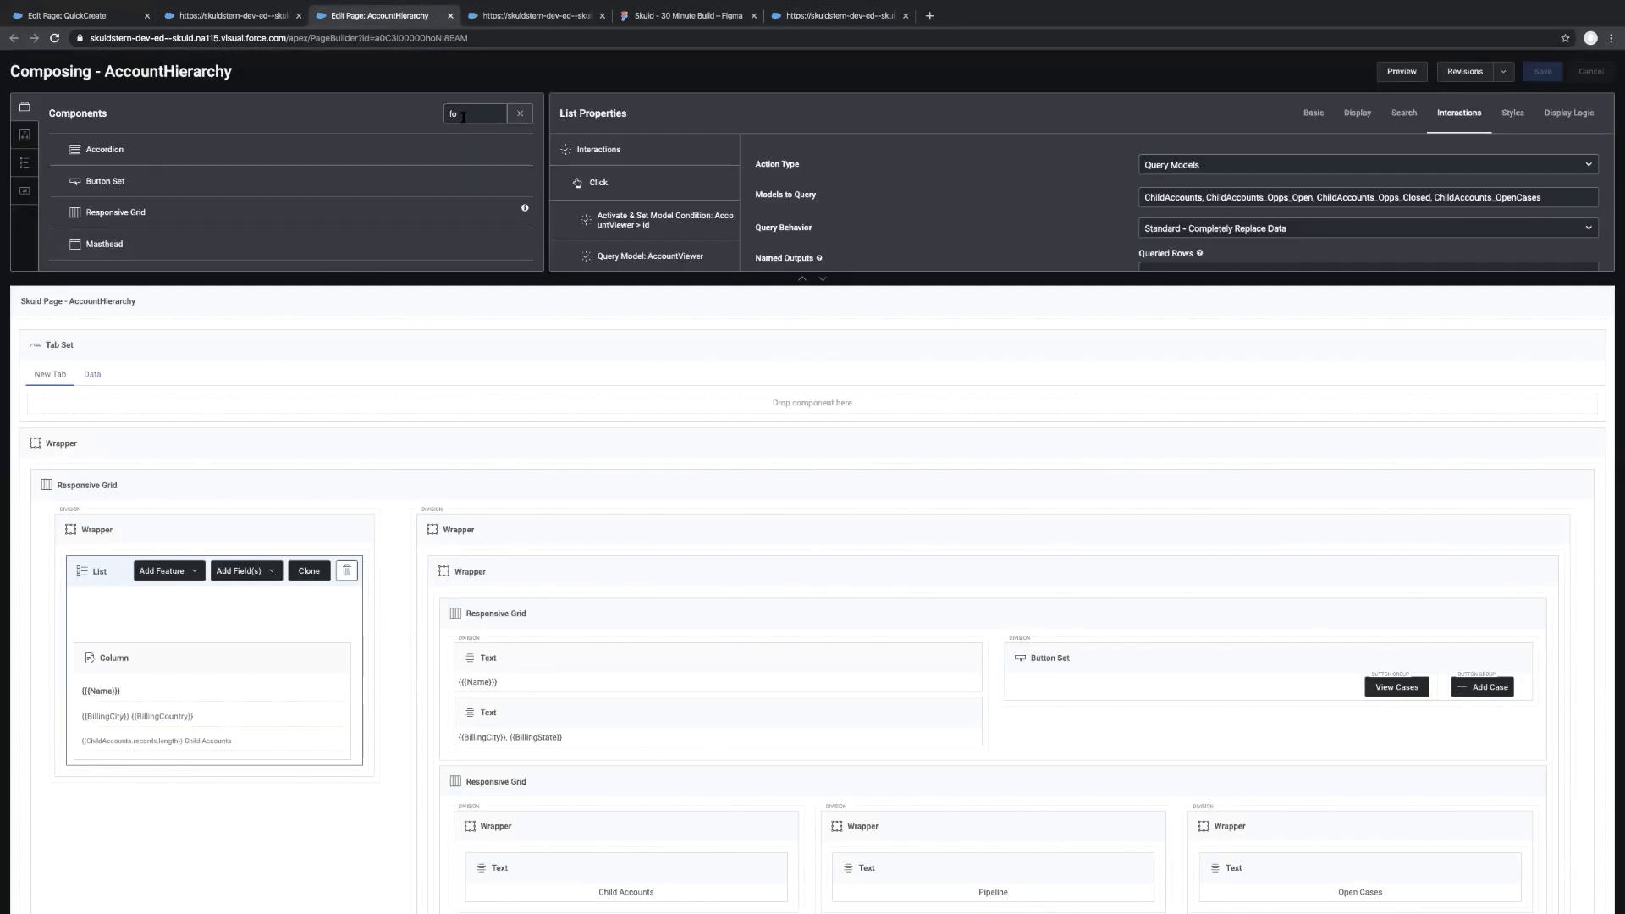
{"action": "type", "text": "lt"}
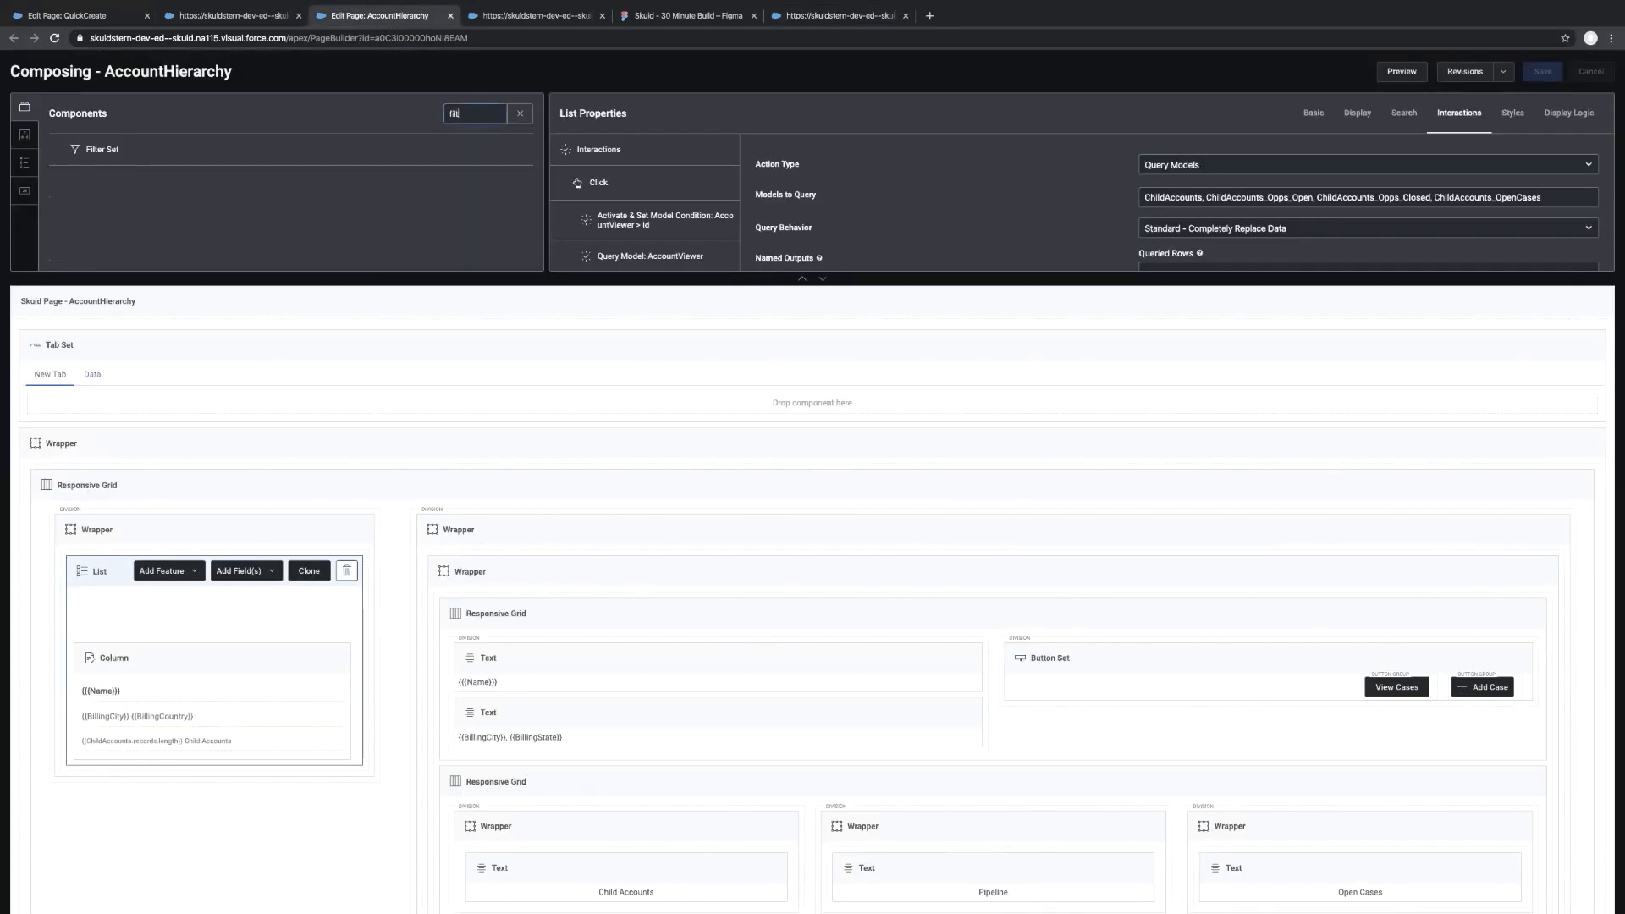
{"action": "left_click_drag", "start_coordinate": [130, 151], "coordinate": [114, 555]}
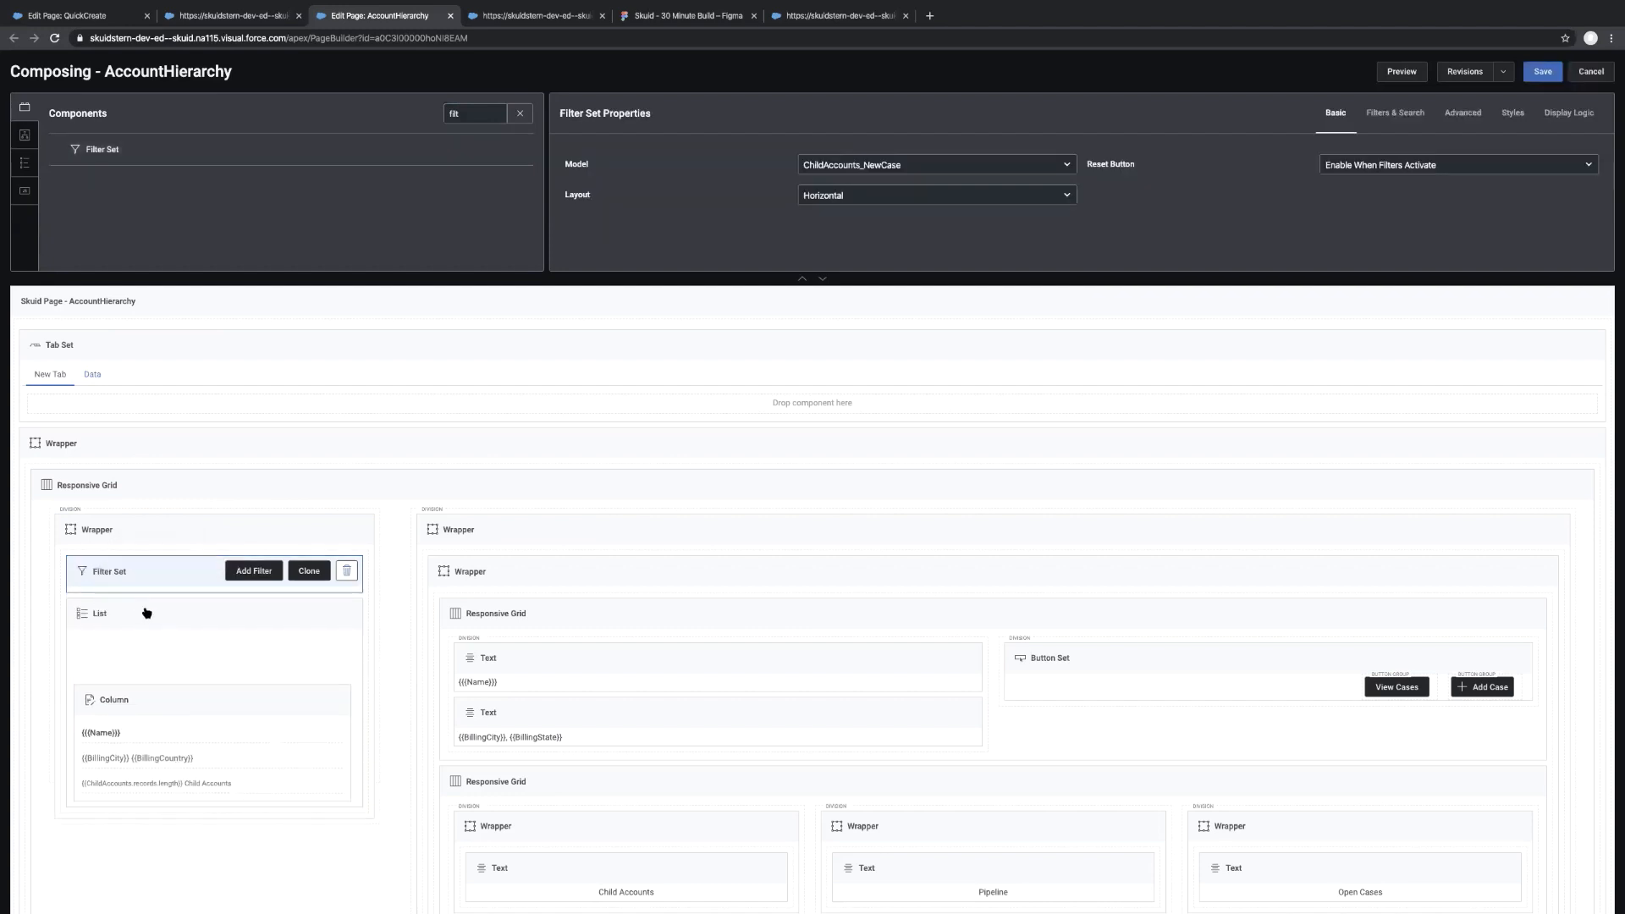
Set the Filter Set's top and bottom margins to Small
{"action": "left_click", "coordinate": [1513, 113]}
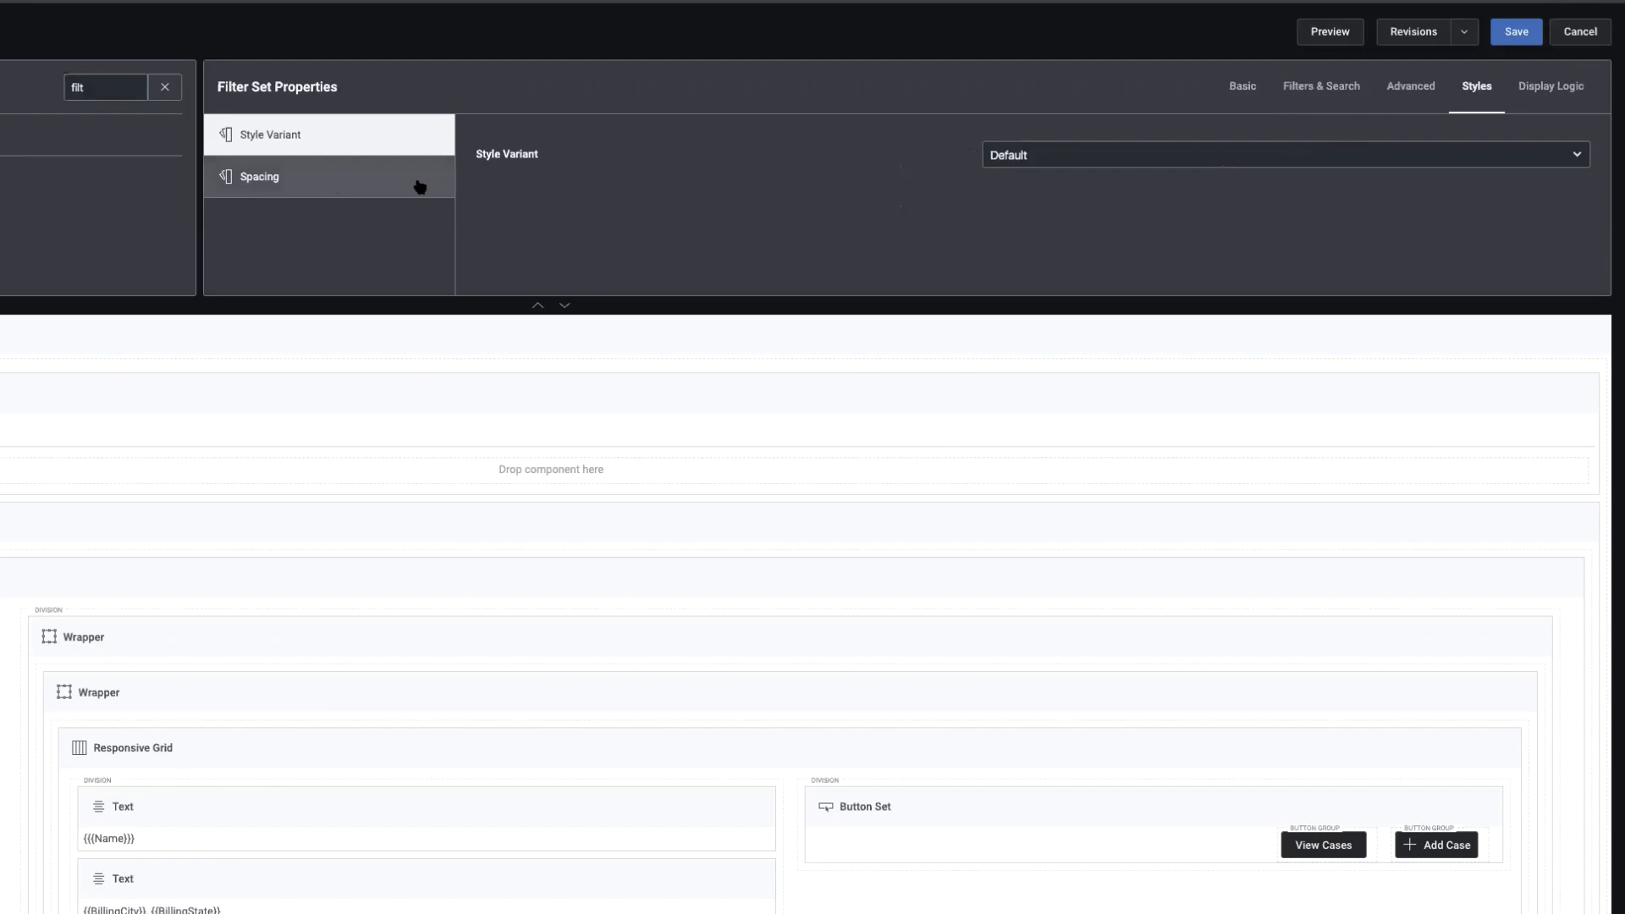
{"action": "left_click", "coordinate": [420, 186]}
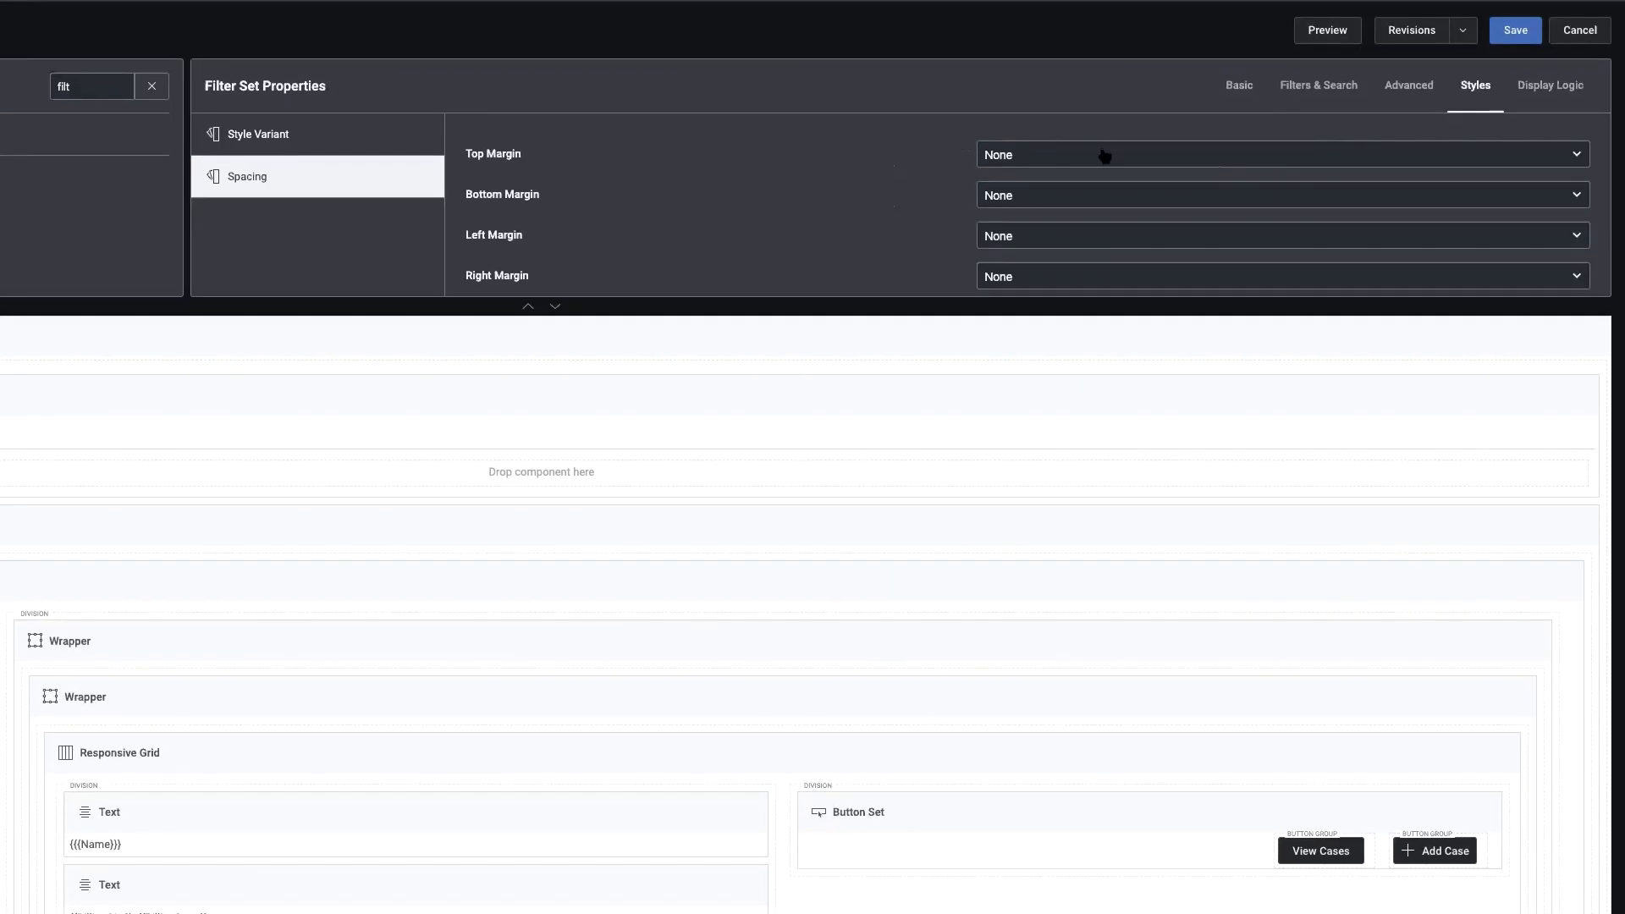
{"action": "left_click", "coordinate": [1100, 155]}
{"action": "left_click", "coordinate": [1073, 195]}
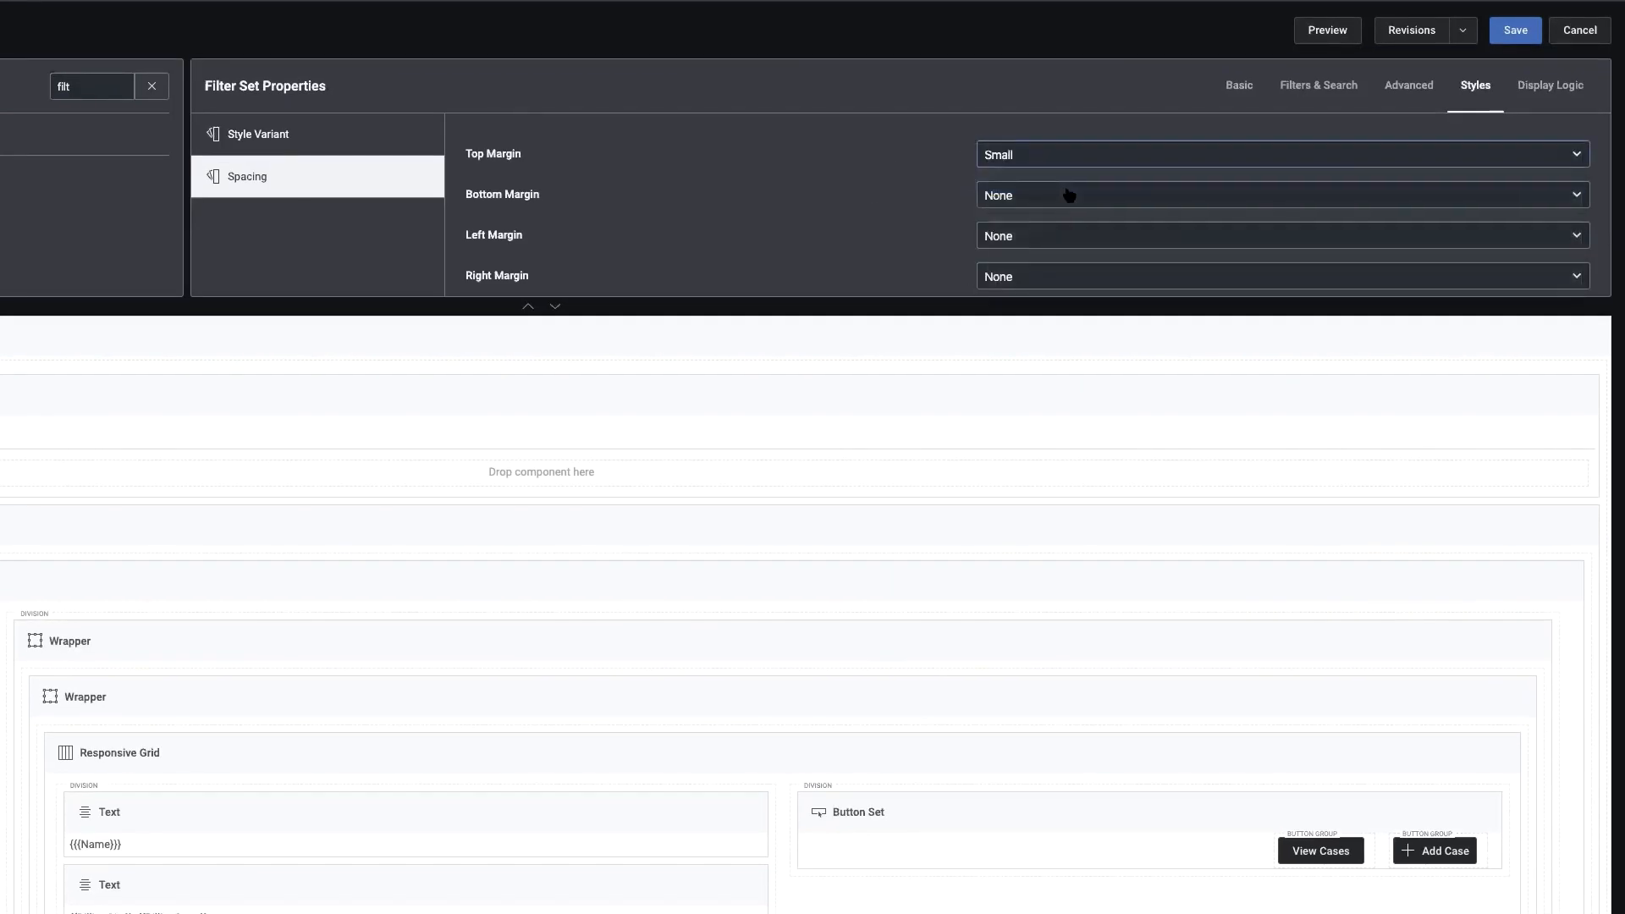
{"action": "left_click", "coordinate": [1031, 197]}
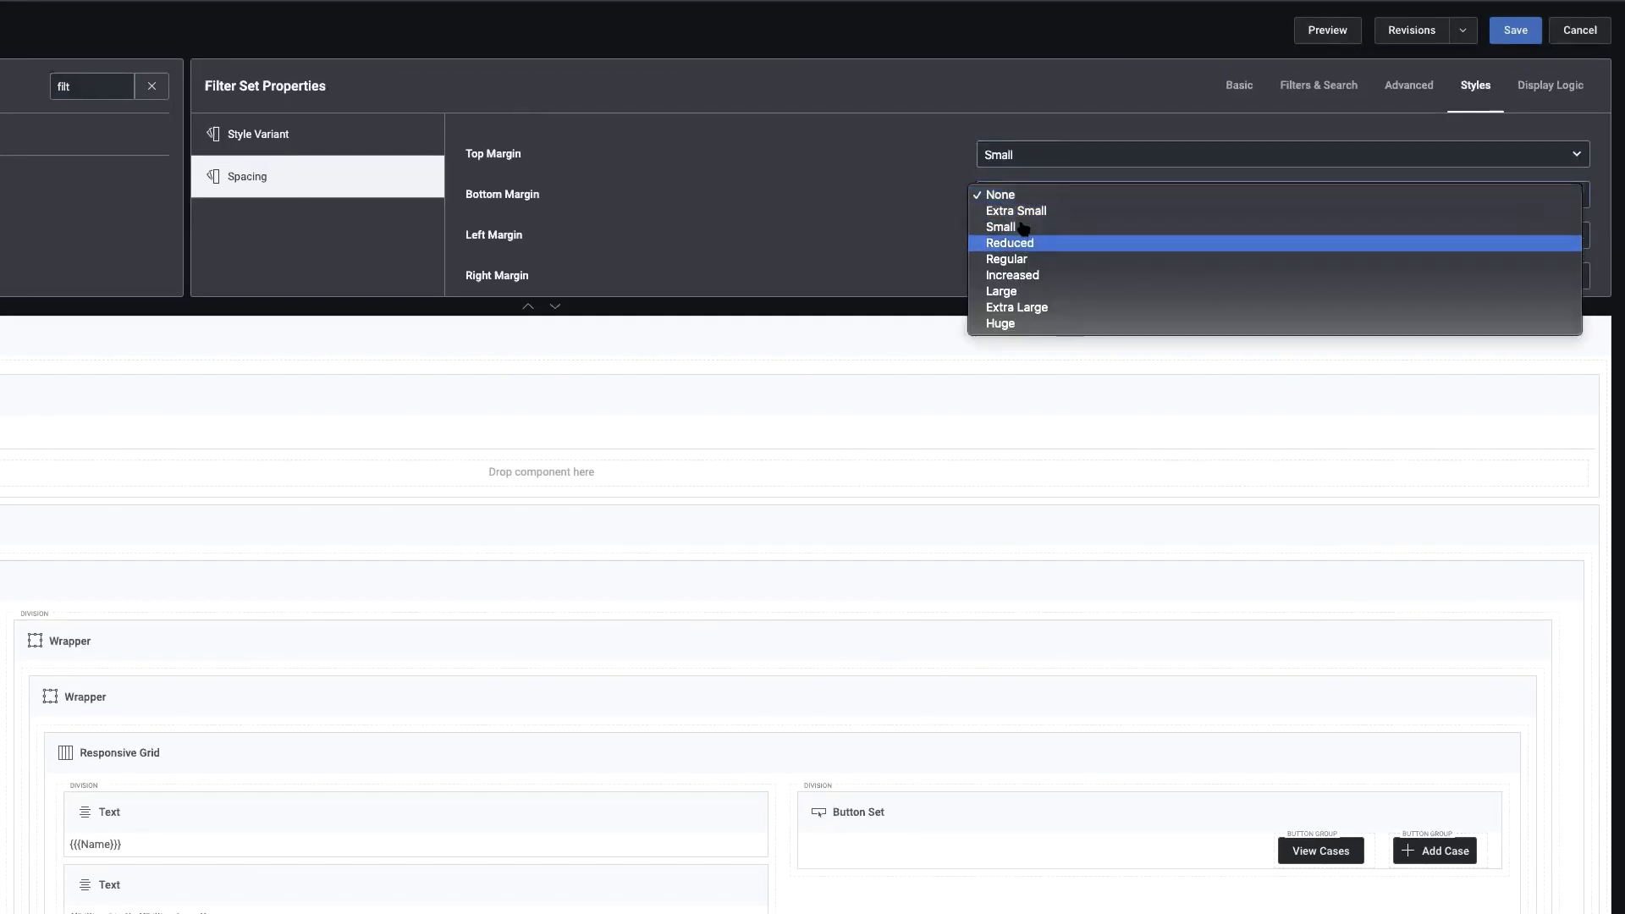
{"action": "left_click", "coordinate": [1020, 226]}
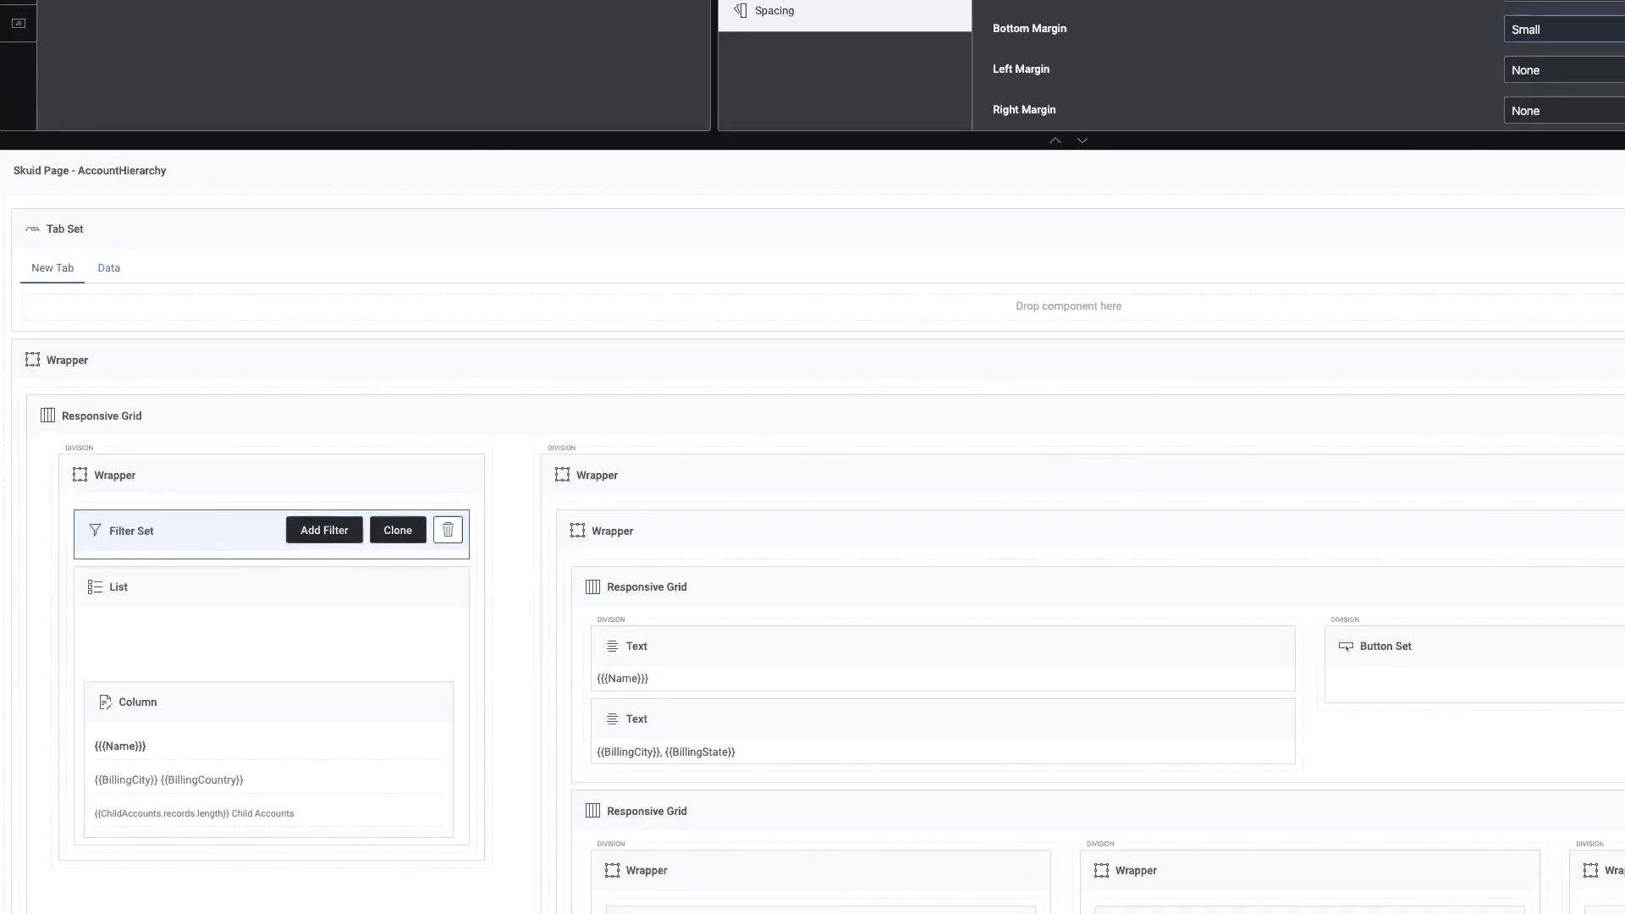
Make the Filter Set apply search as you type and show a search box with the placeholder "Search Accounts"
{"action": "left_click", "coordinate": [1319, 80]}
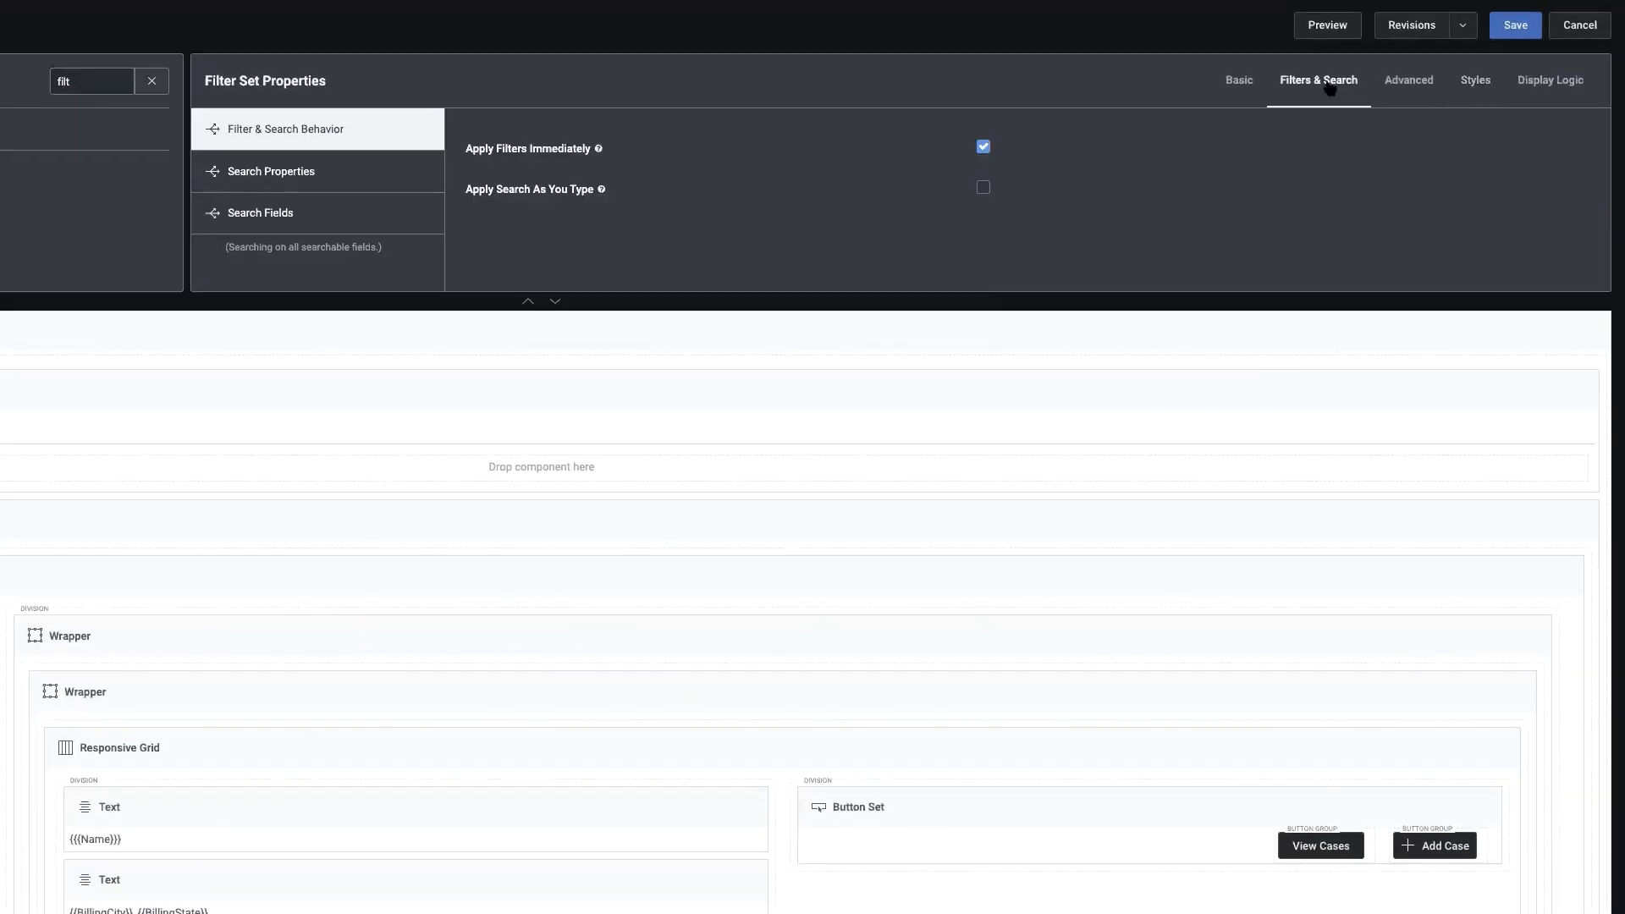
{"action": "left_click", "coordinate": [984, 188]}
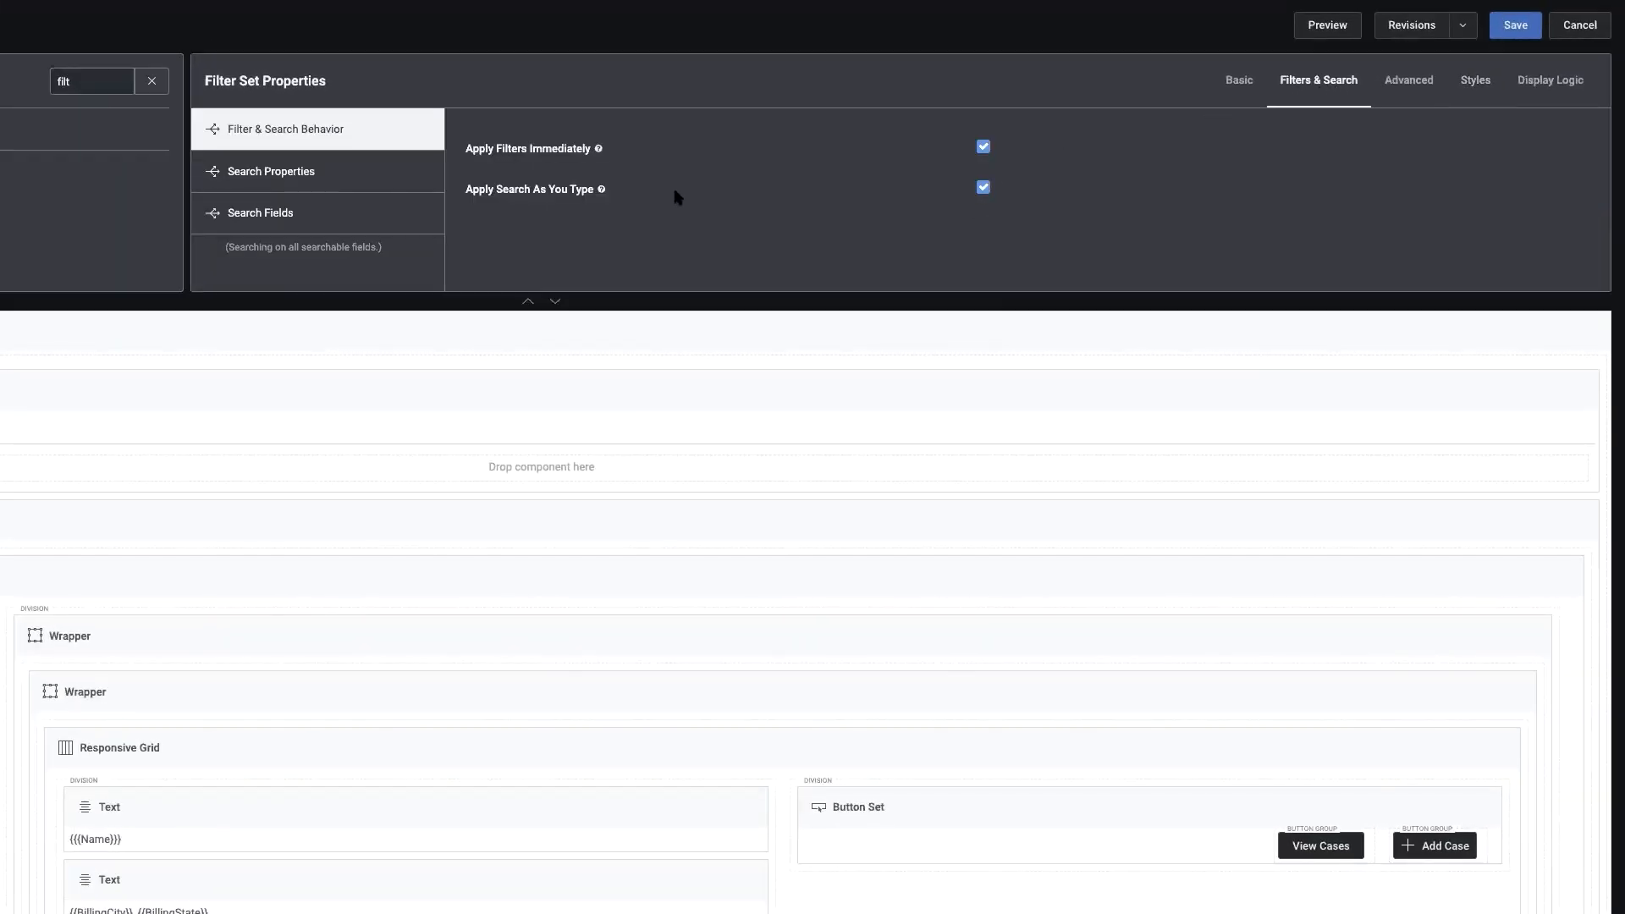
{"action": "left_click", "coordinate": [331, 182]}
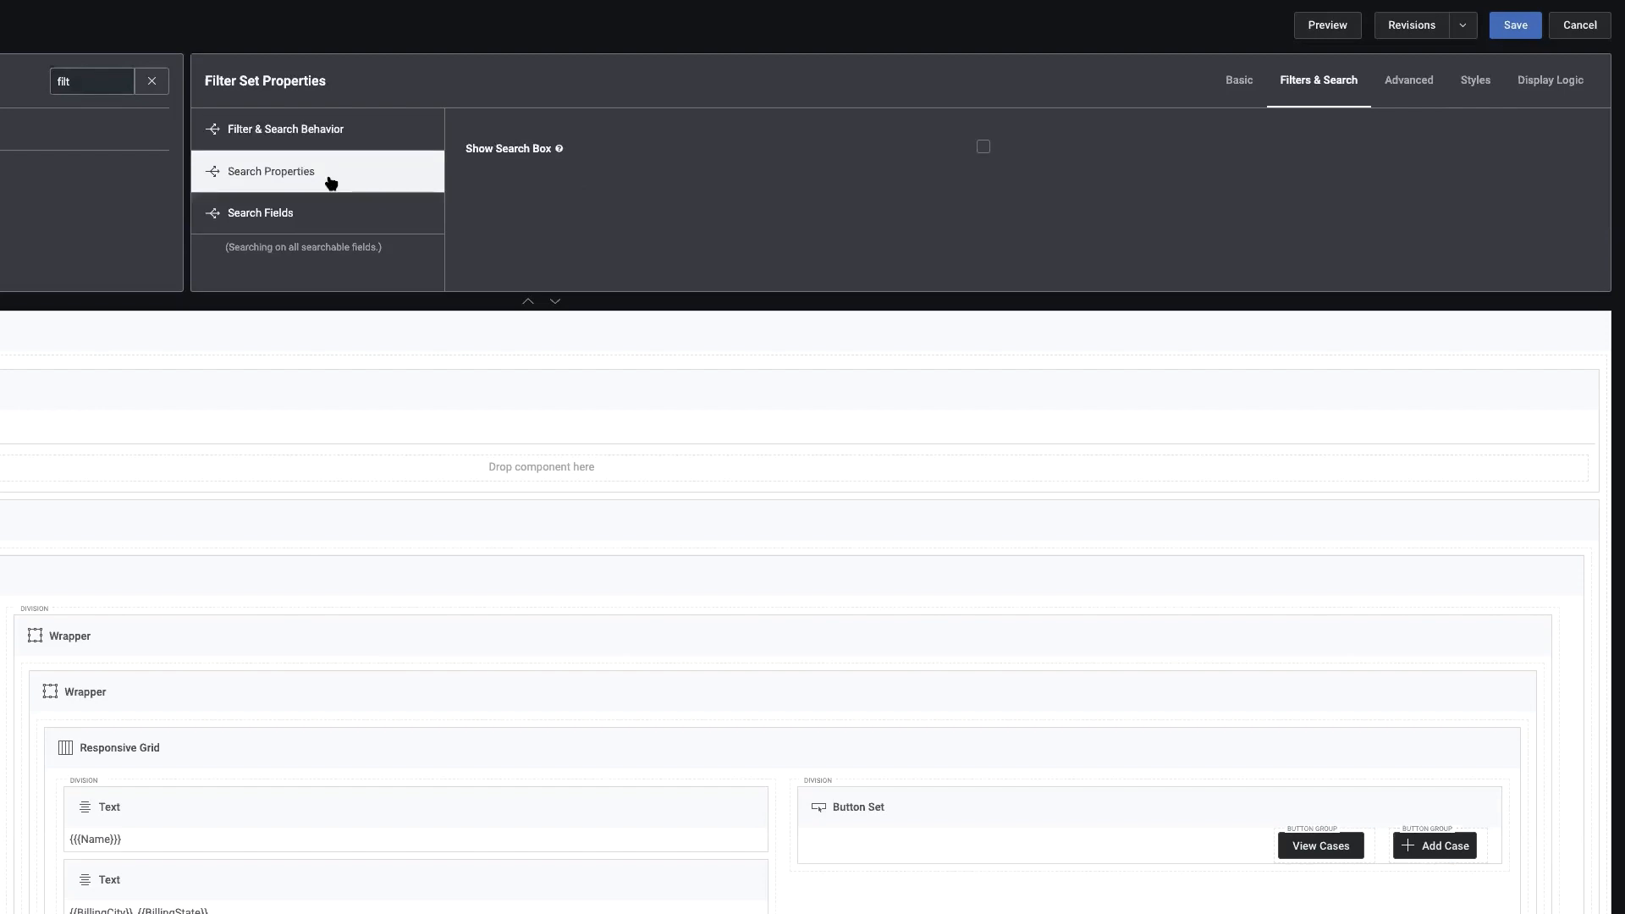
{"action": "left_click", "coordinate": [984, 148]}
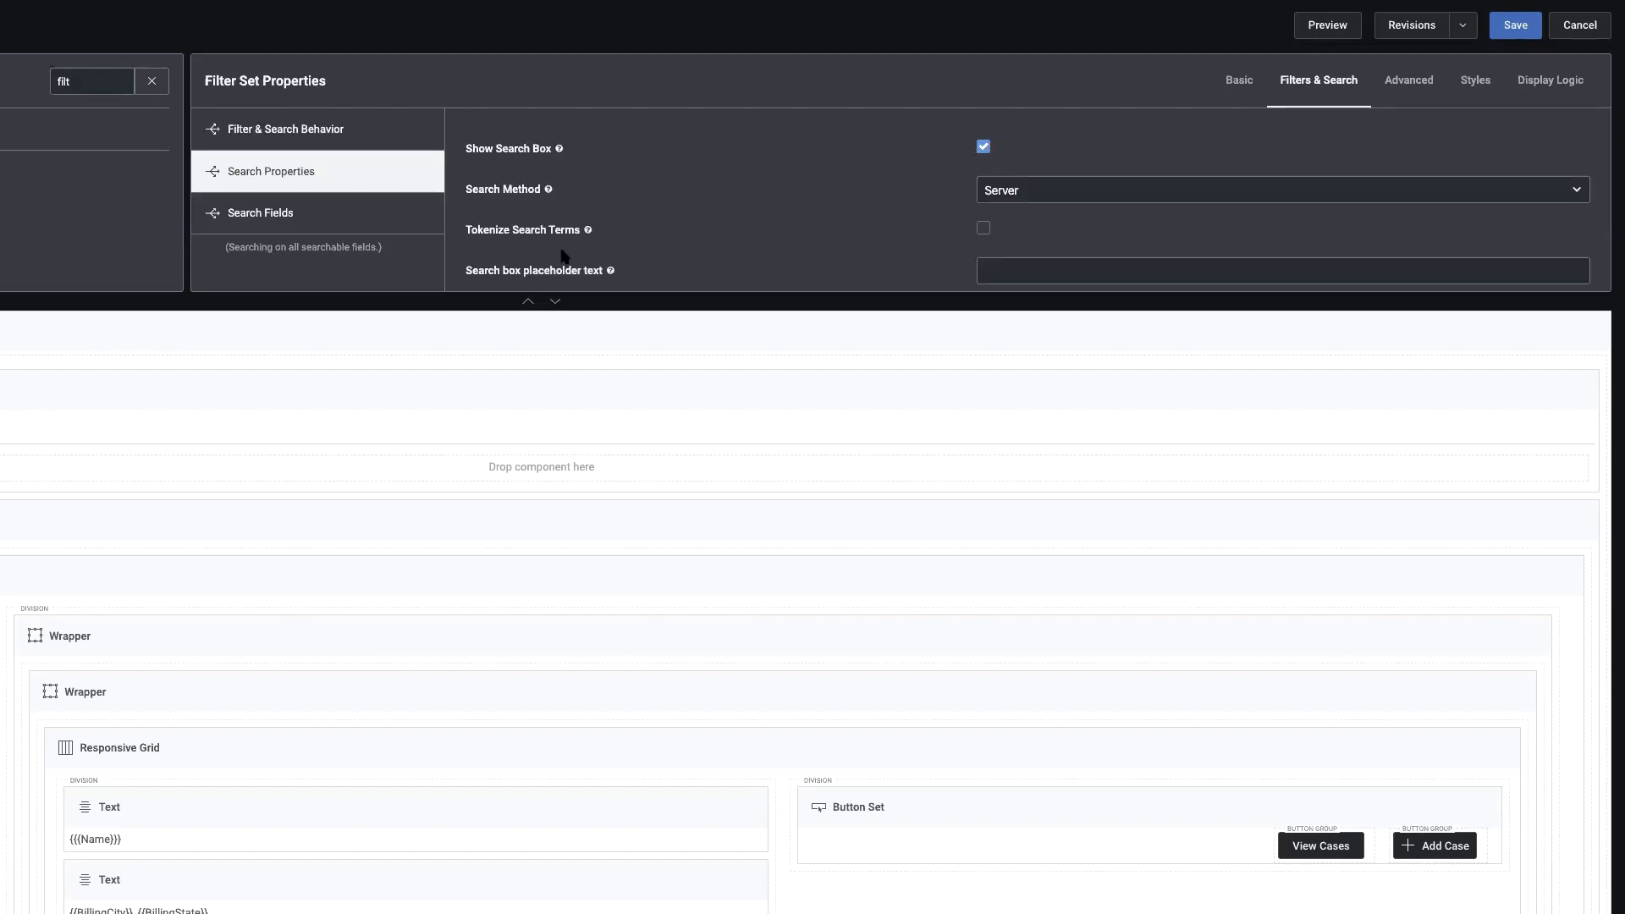
{"action": "scroll", "coordinate": [871, 232], "scroll_direction": "down", "scroll_amount": 1}
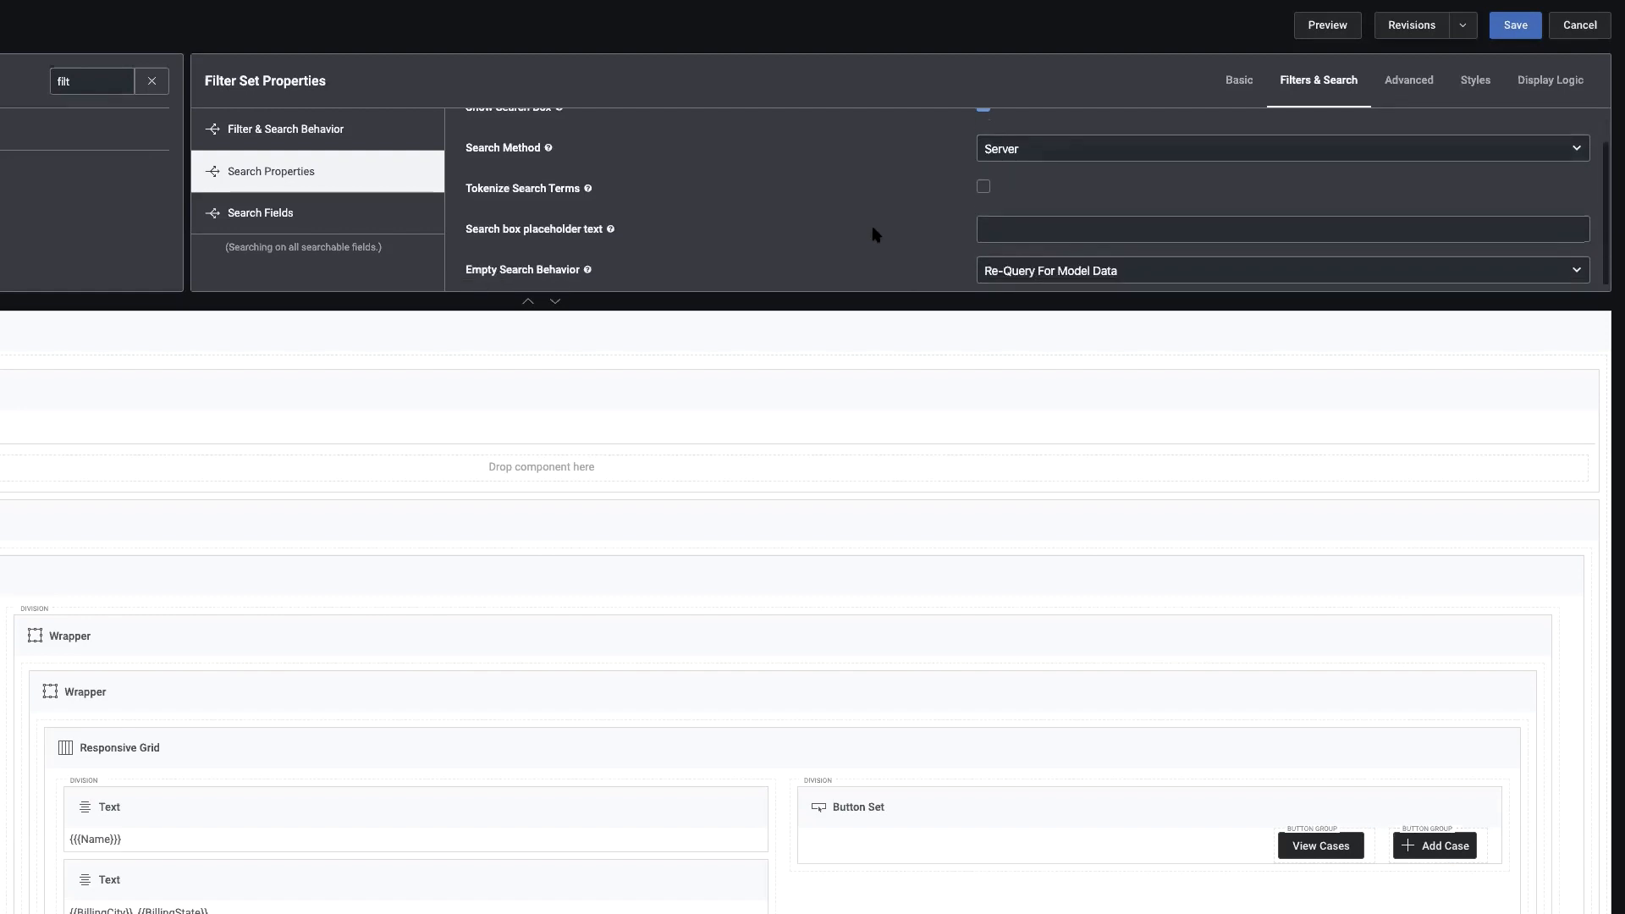
{"action": "left_click", "coordinate": [1032, 227]}
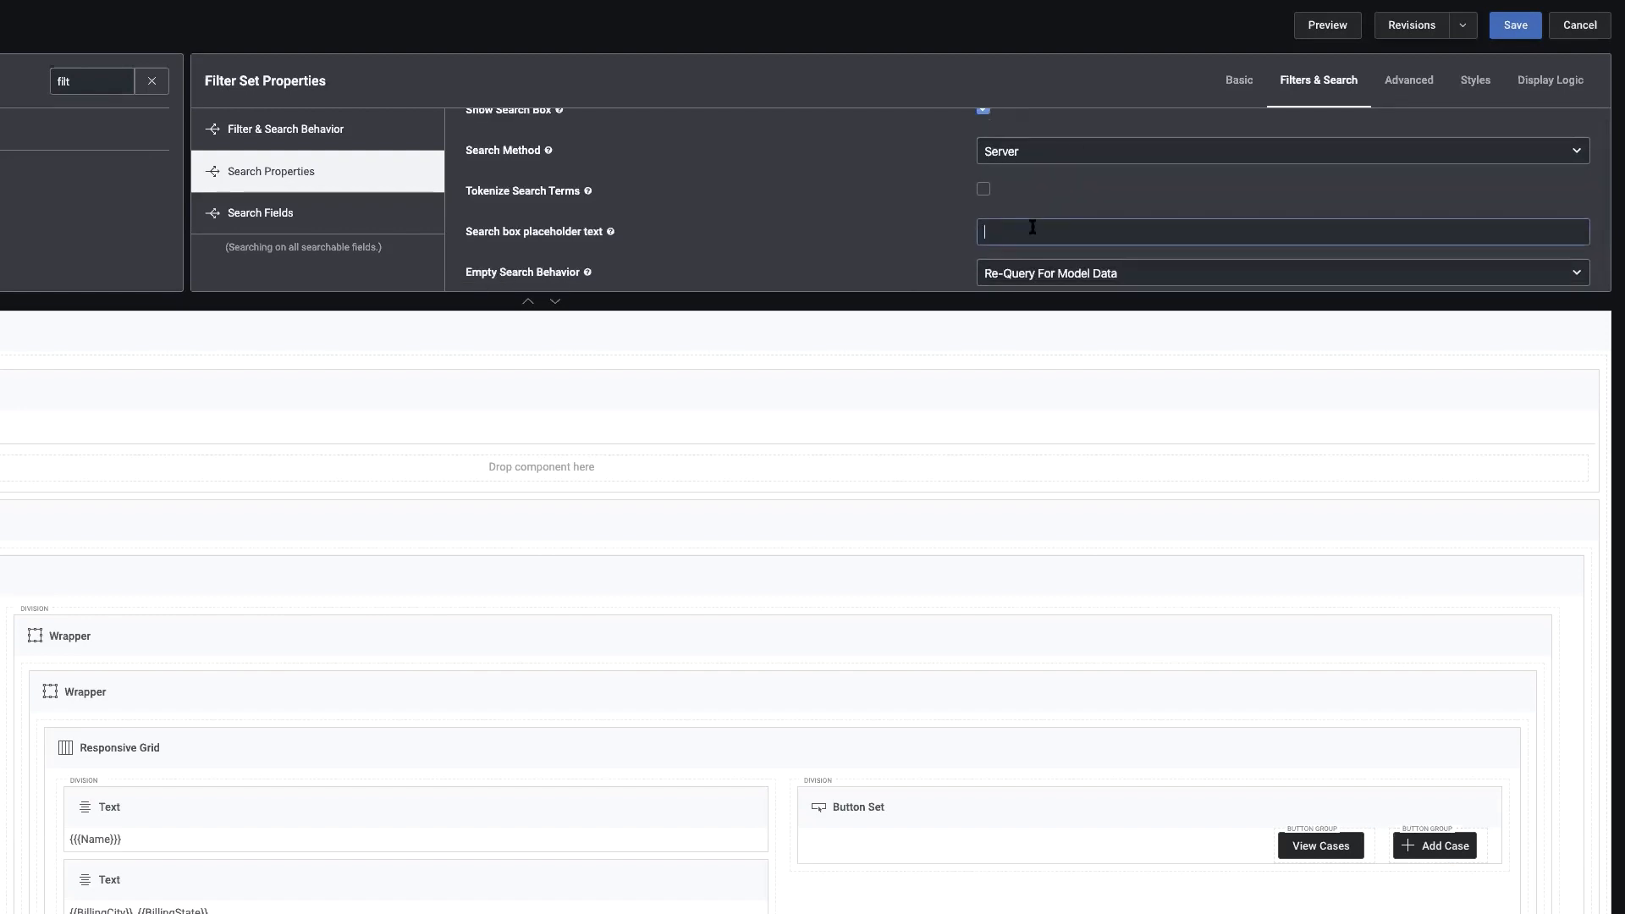
{"action": "type", "text": "Search Accounts"}
Set the Filter Set's model to AccountList and its Reset Button to Always Hide, and save the page
{"action": "left_click", "coordinate": [1241, 81]}
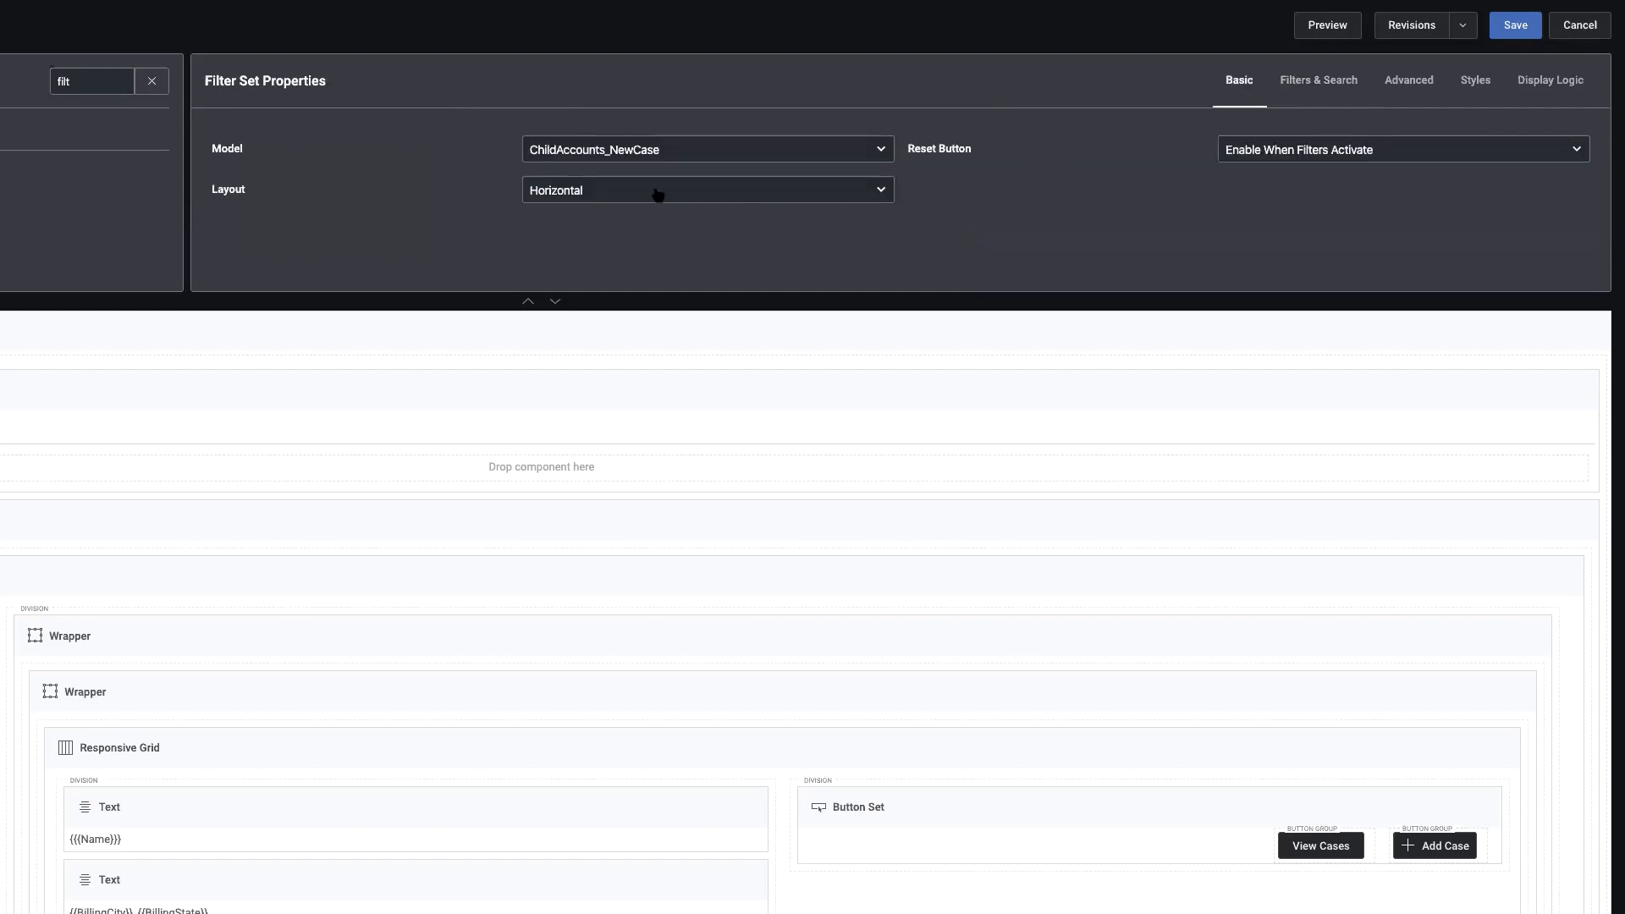
{"action": "left_click", "coordinate": [640, 156]}
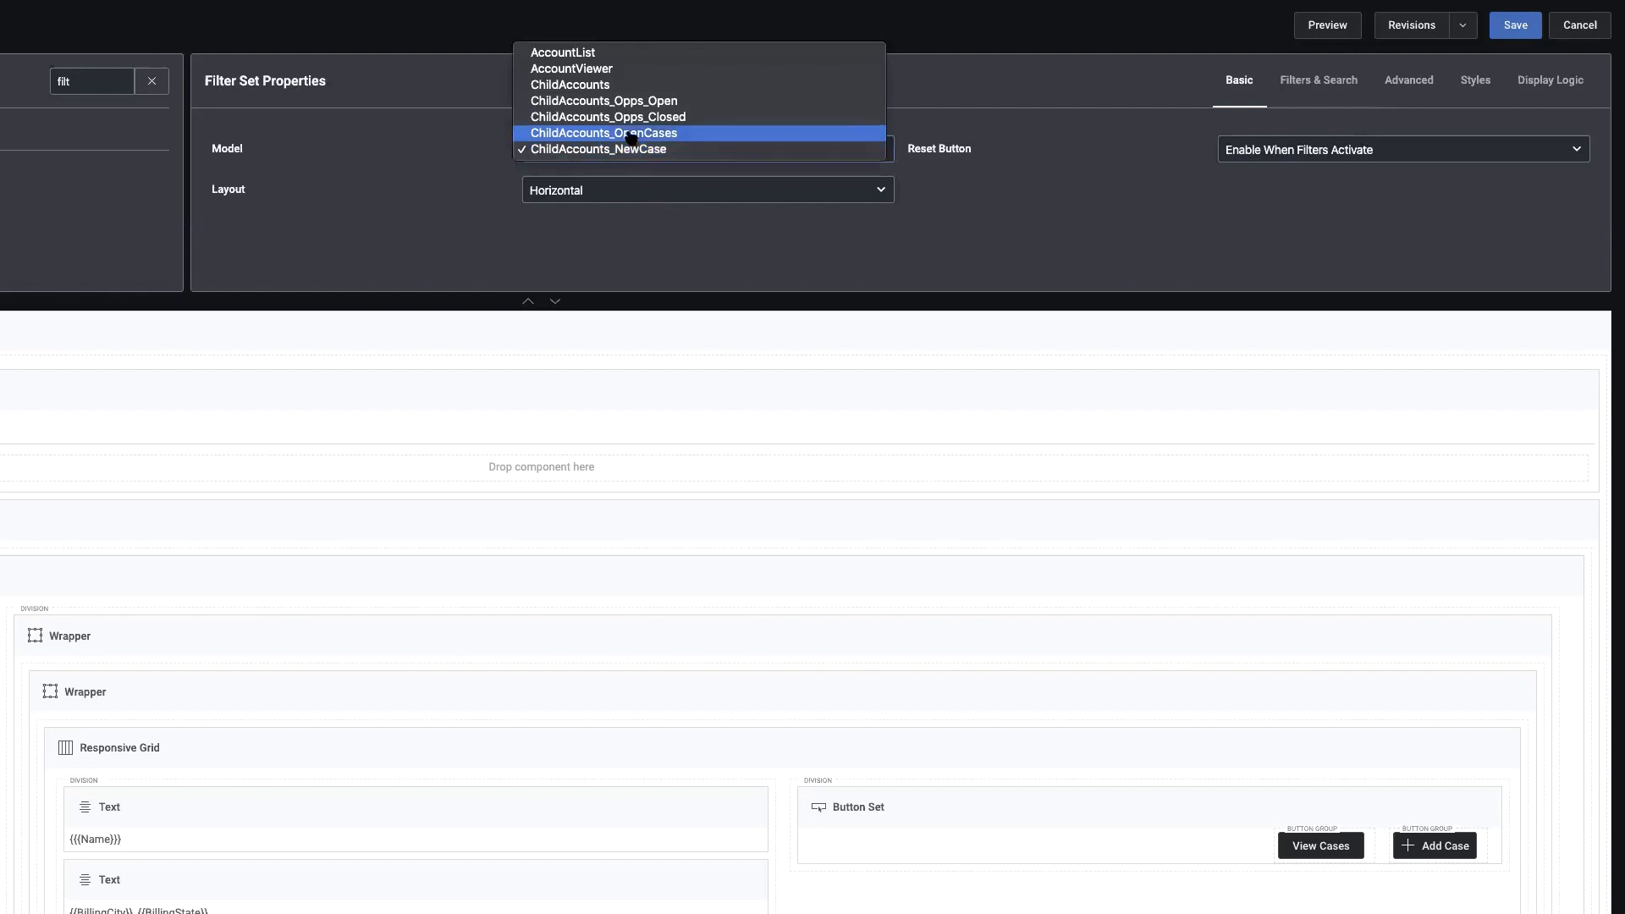
{"action": "left_click", "coordinate": [591, 53]}
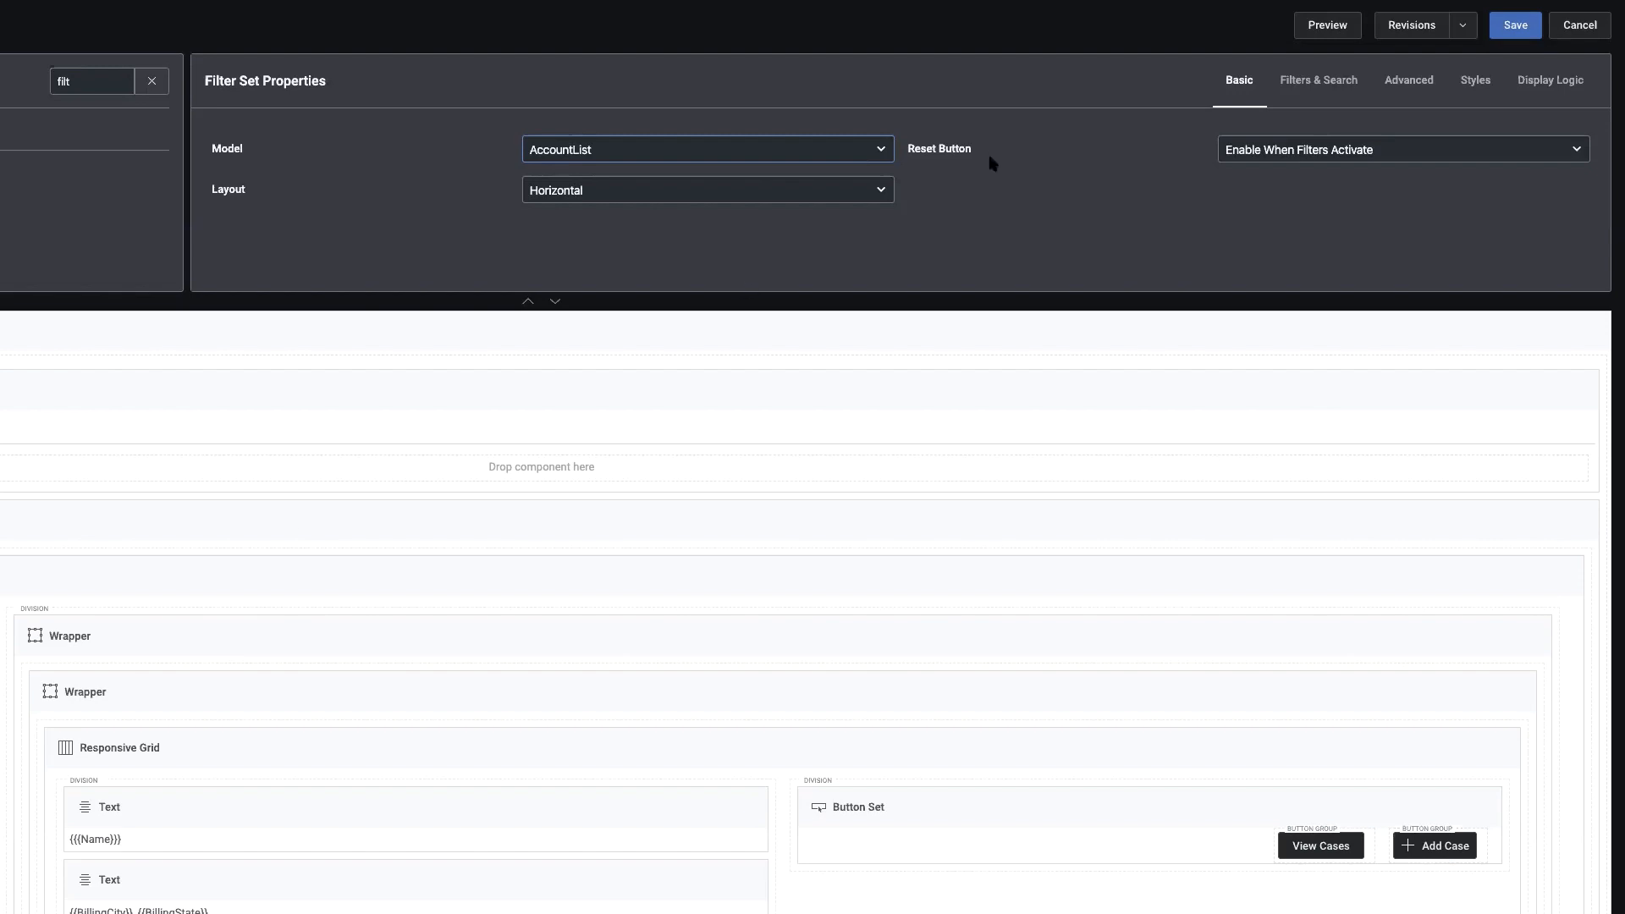
{"action": "left_click", "coordinate": [1265, 159]}
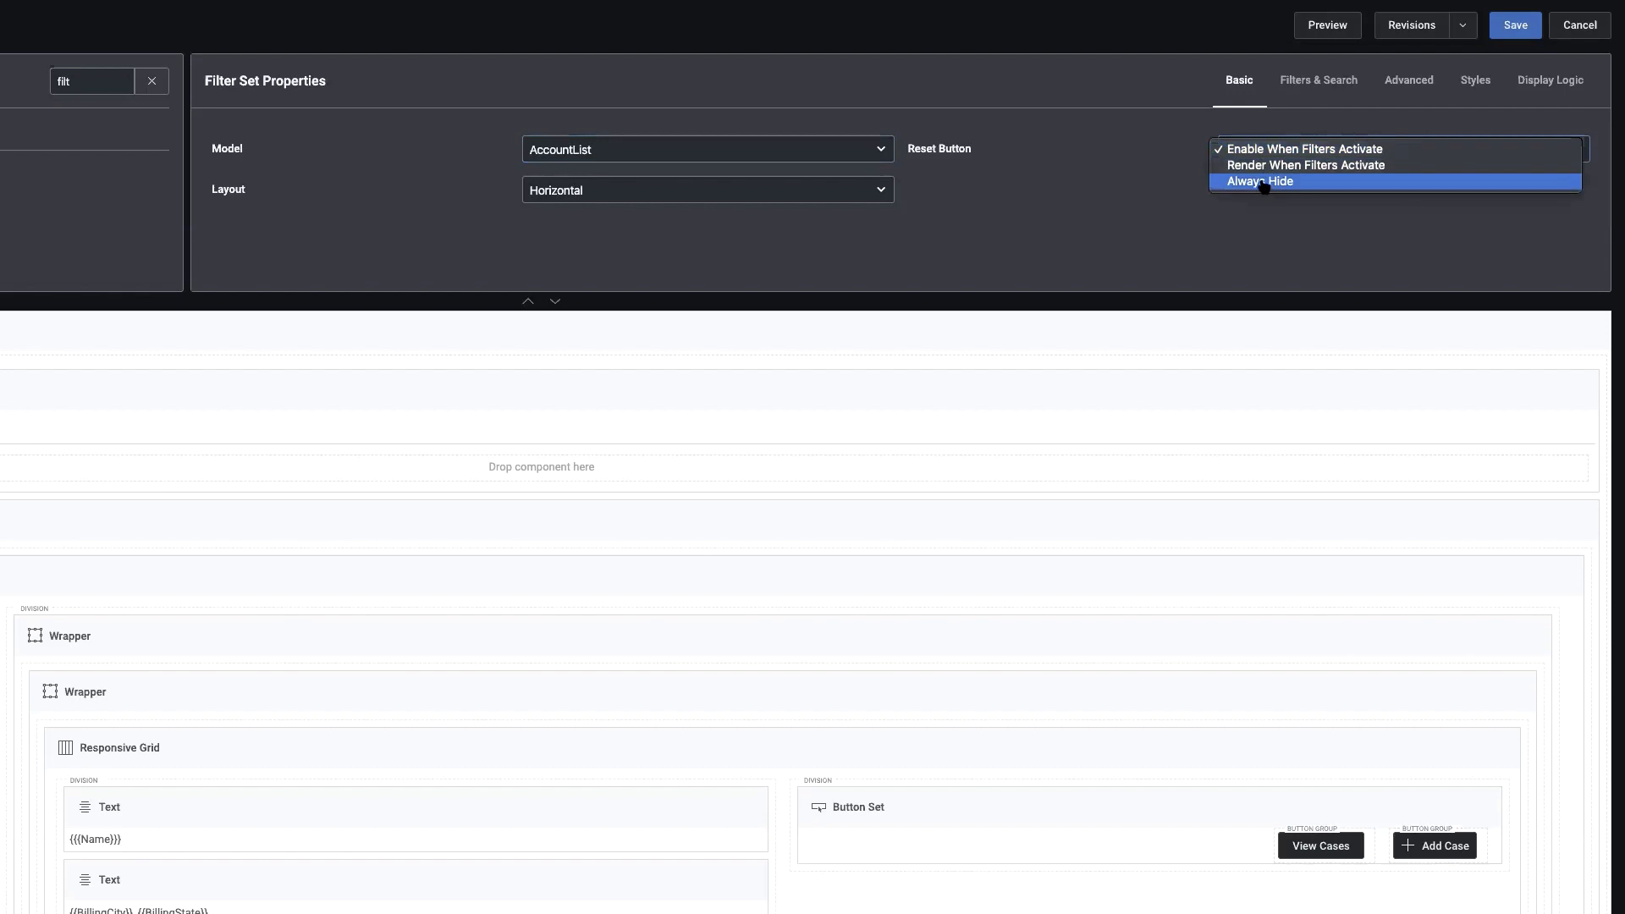
{"action": "left_click", "coordinate": [1263, 183]}
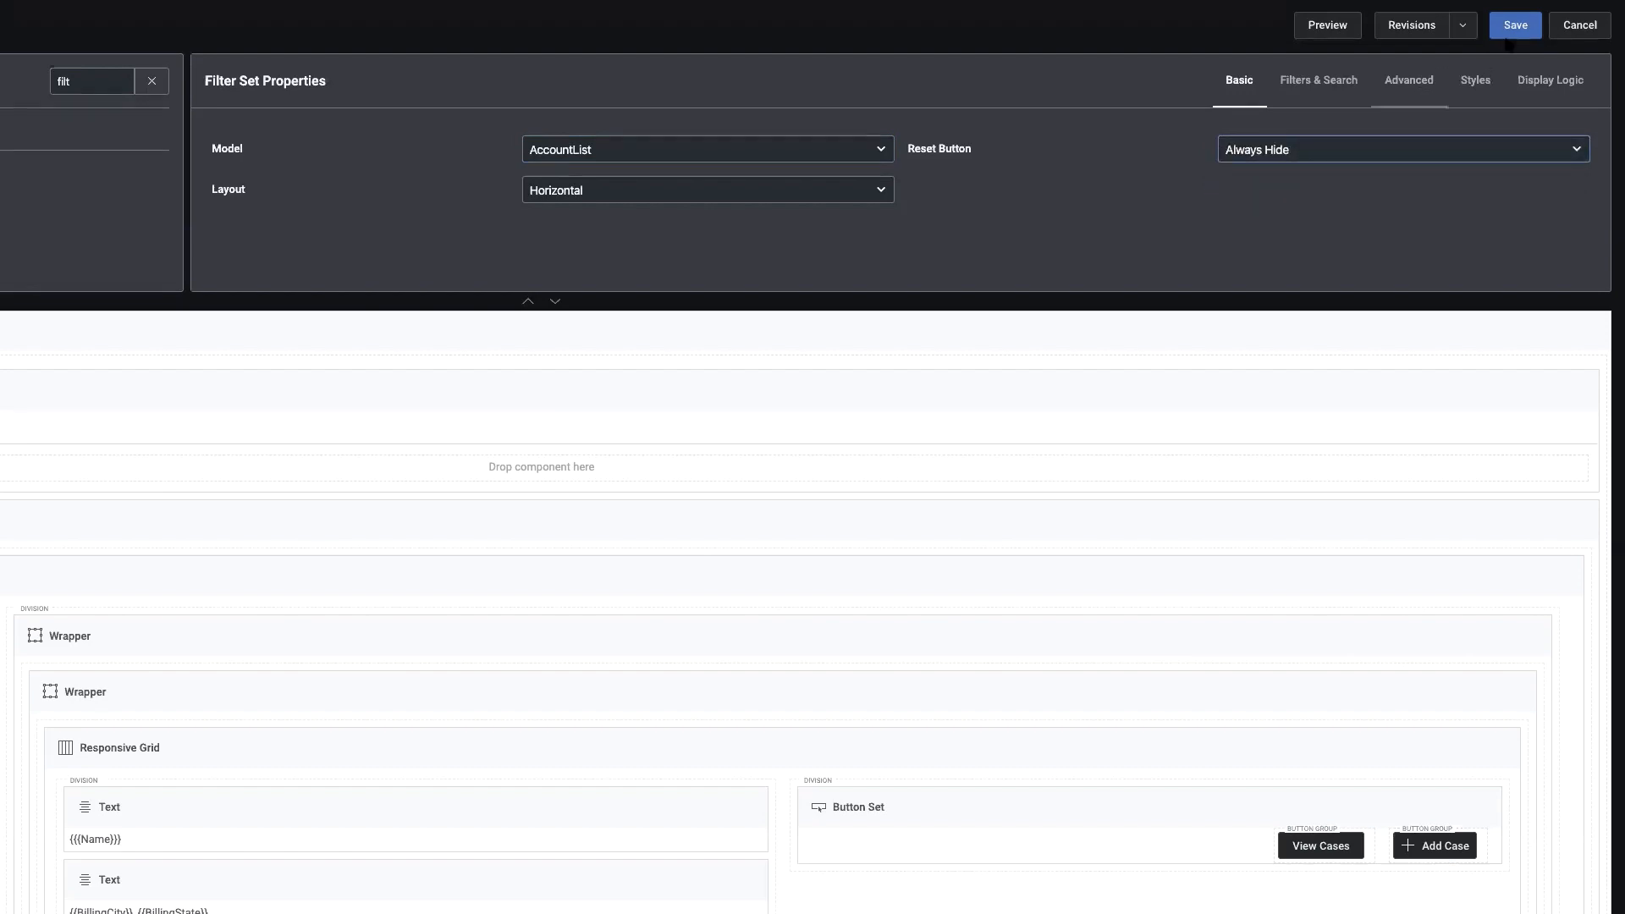
{"action": "left_click", "coordinate": [1516, 26]}
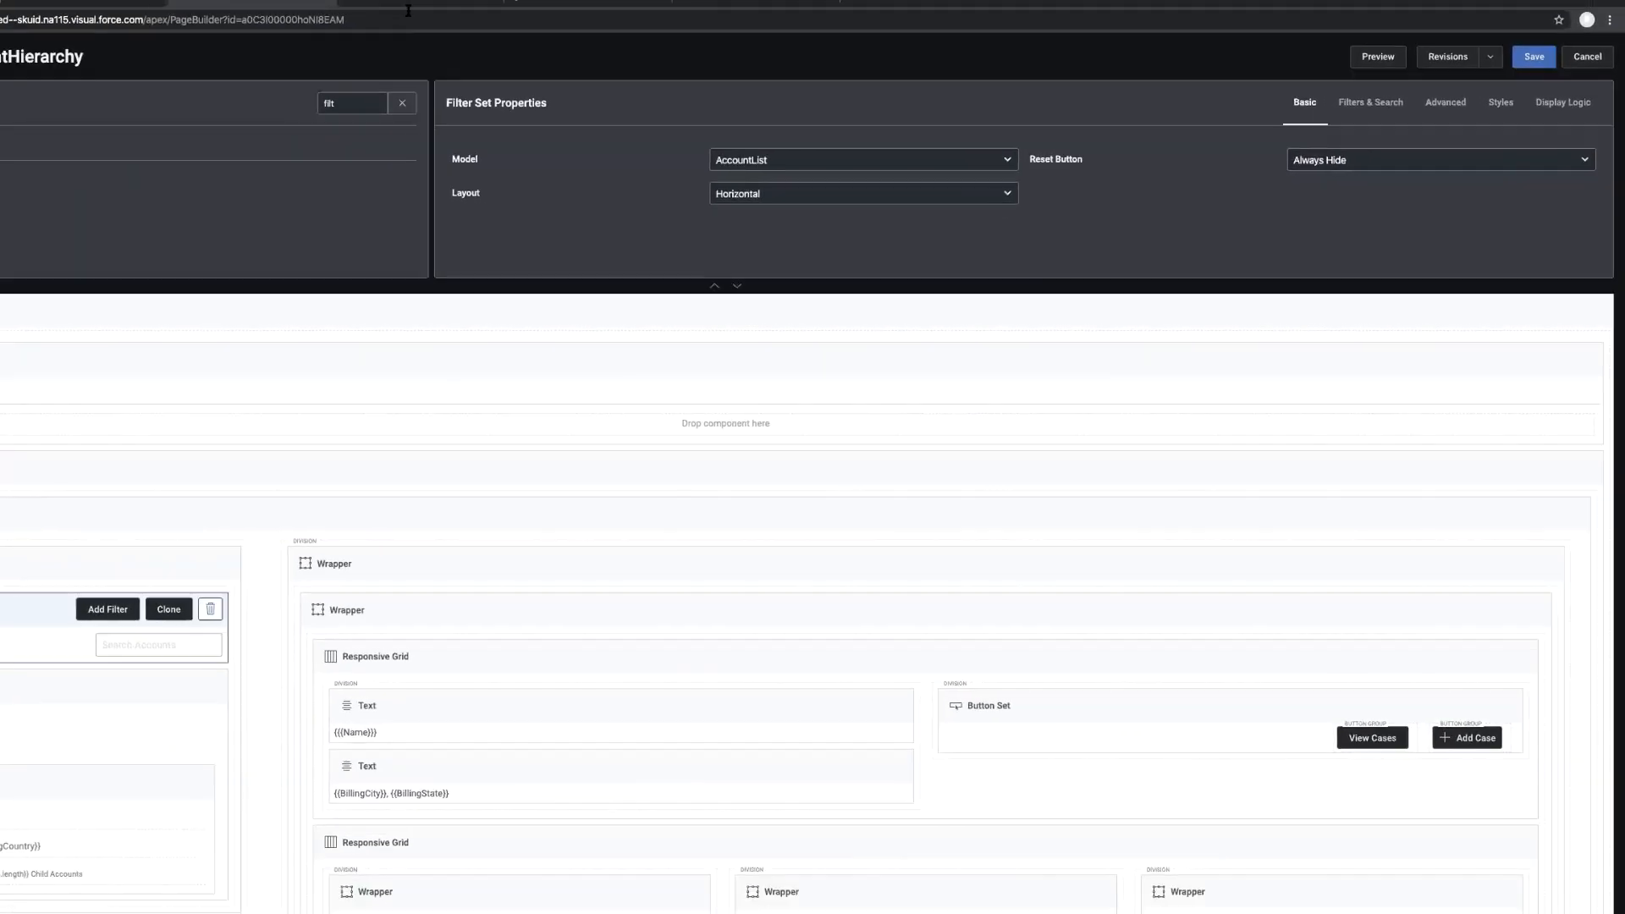
Reload the live AccountHierarchy page, search the accounts for "blue" and open Blue Shoals (Global)
{"action": "left_click", "coordinate": [522, 19]}
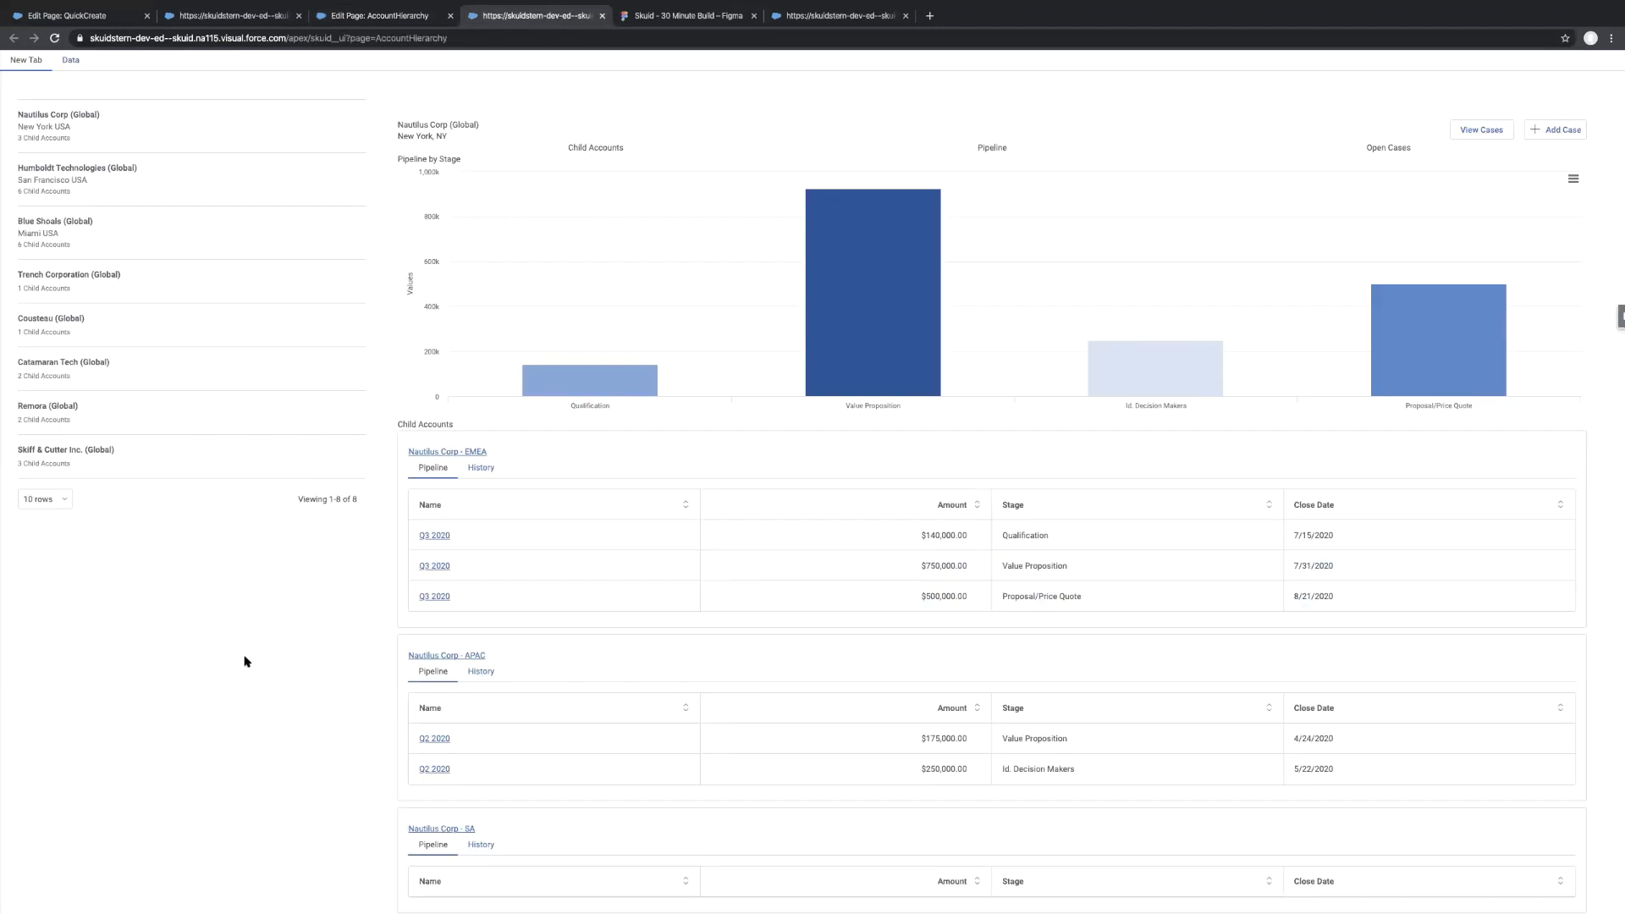
{"action": "key", "text": "super+r"}
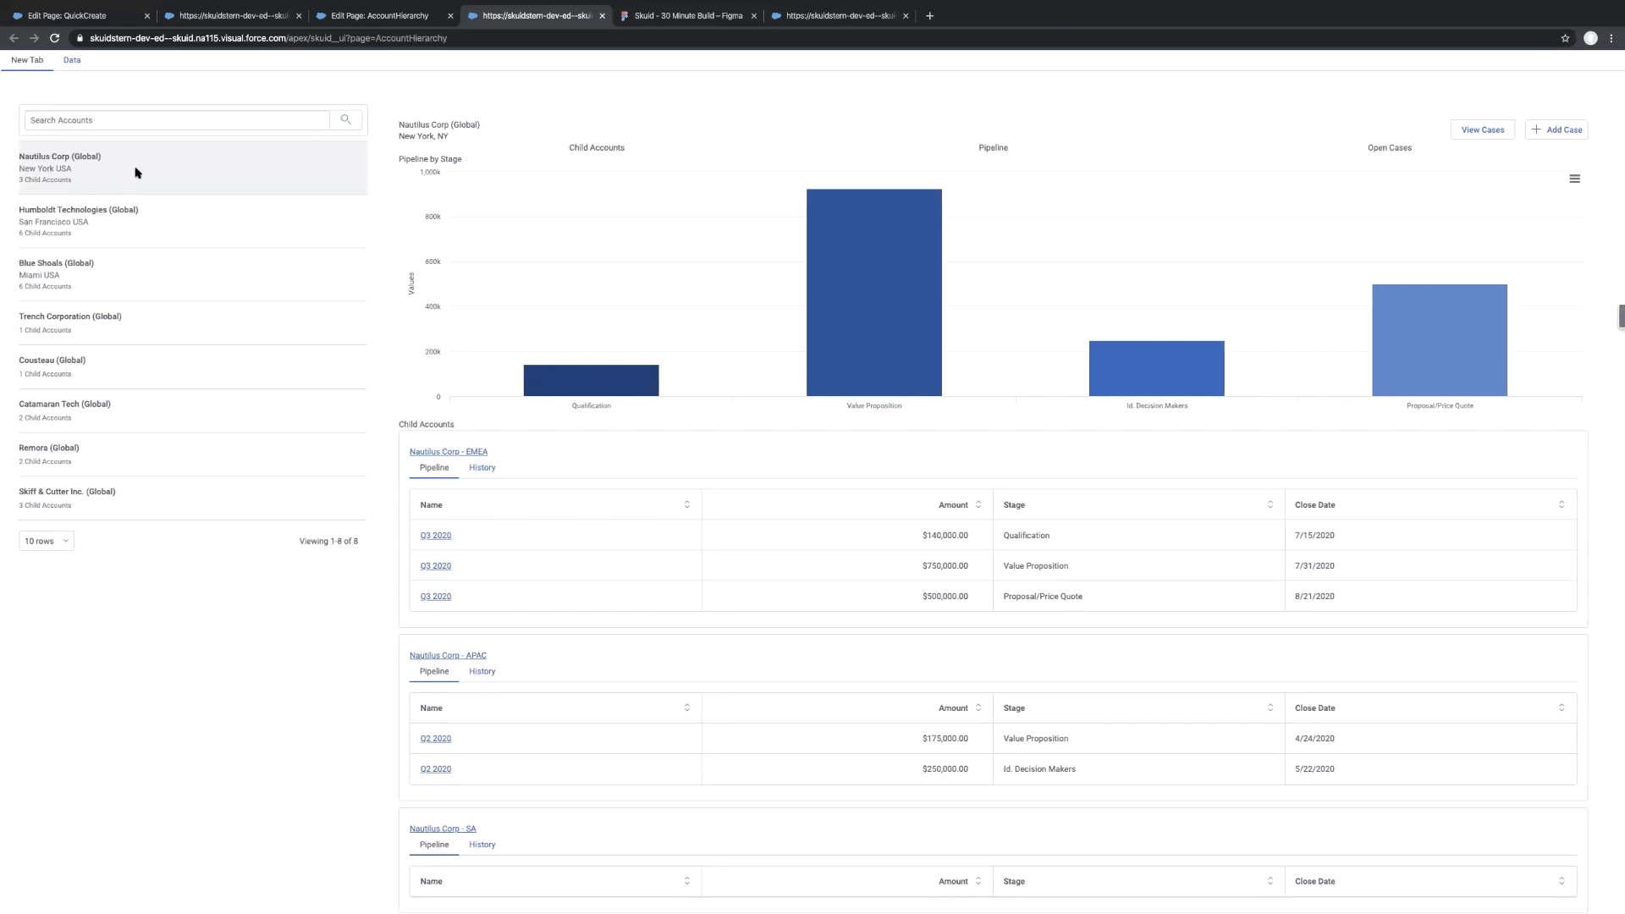
{"action": "left_click", "coordinate": [156, 121]}
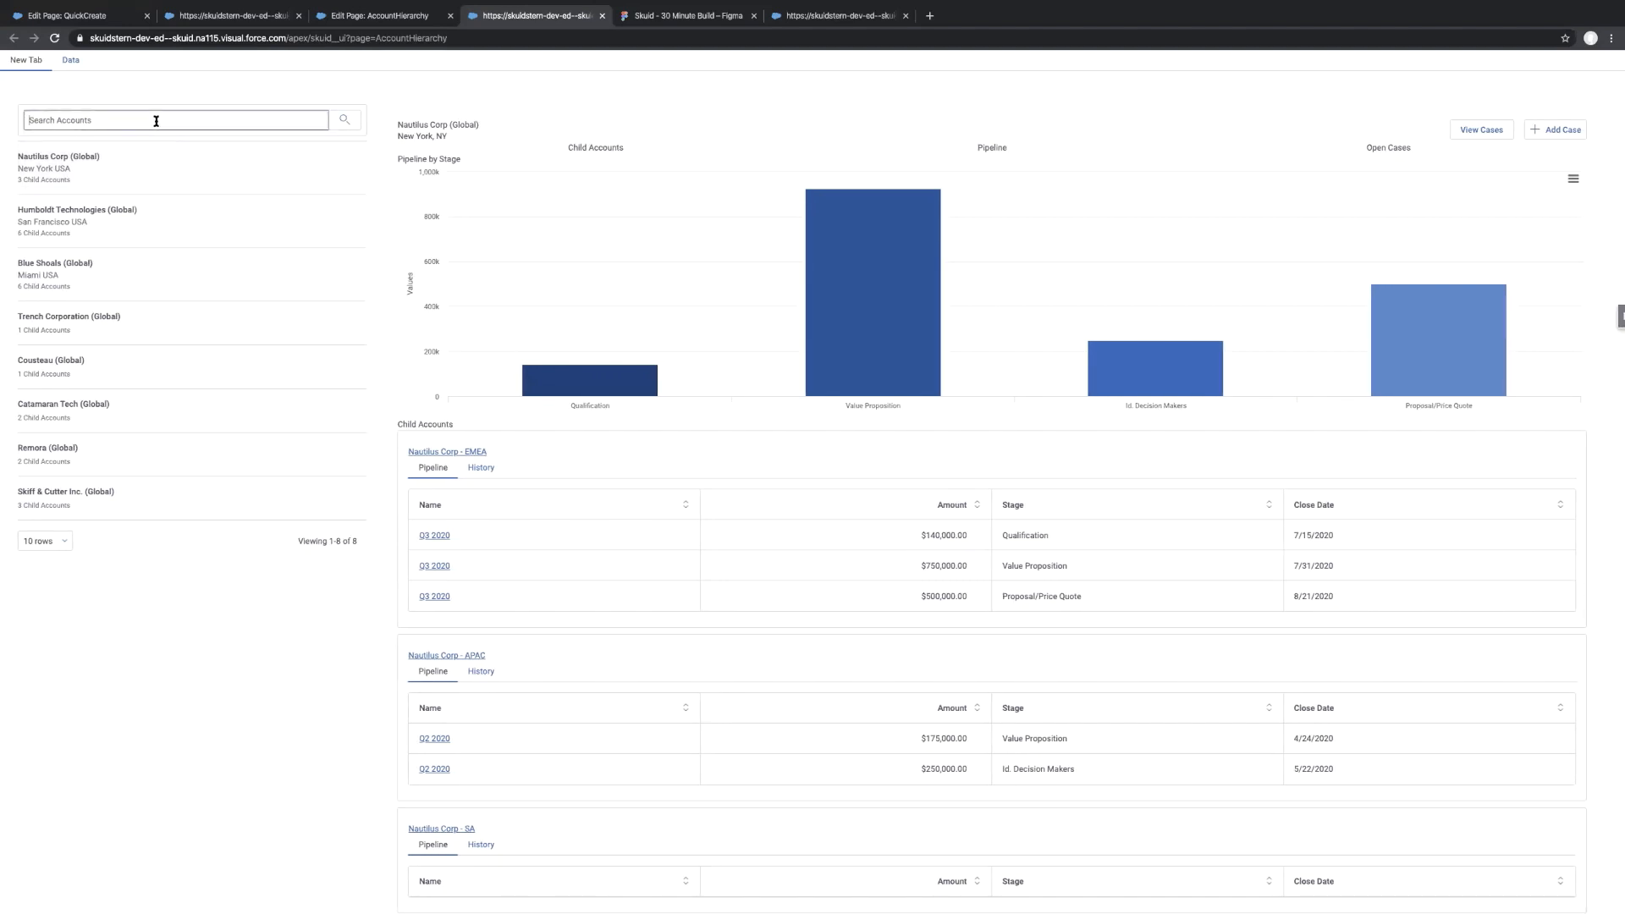
{"action": "type", "text": "blue"}
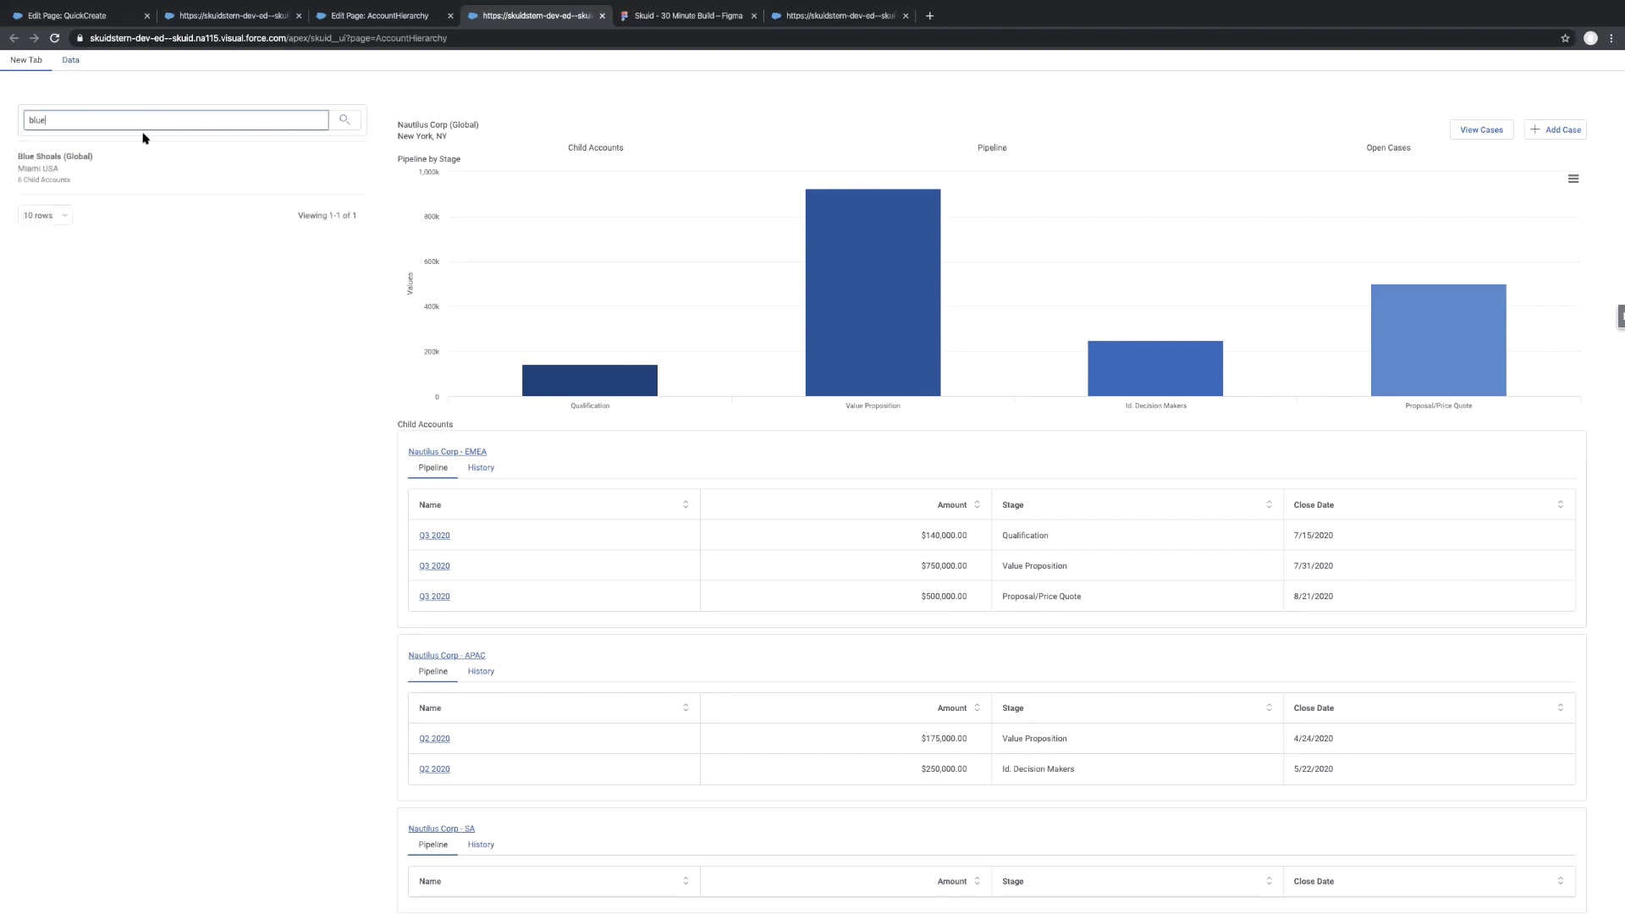
{"action": "left_click", "coordinate": [119, 158]}
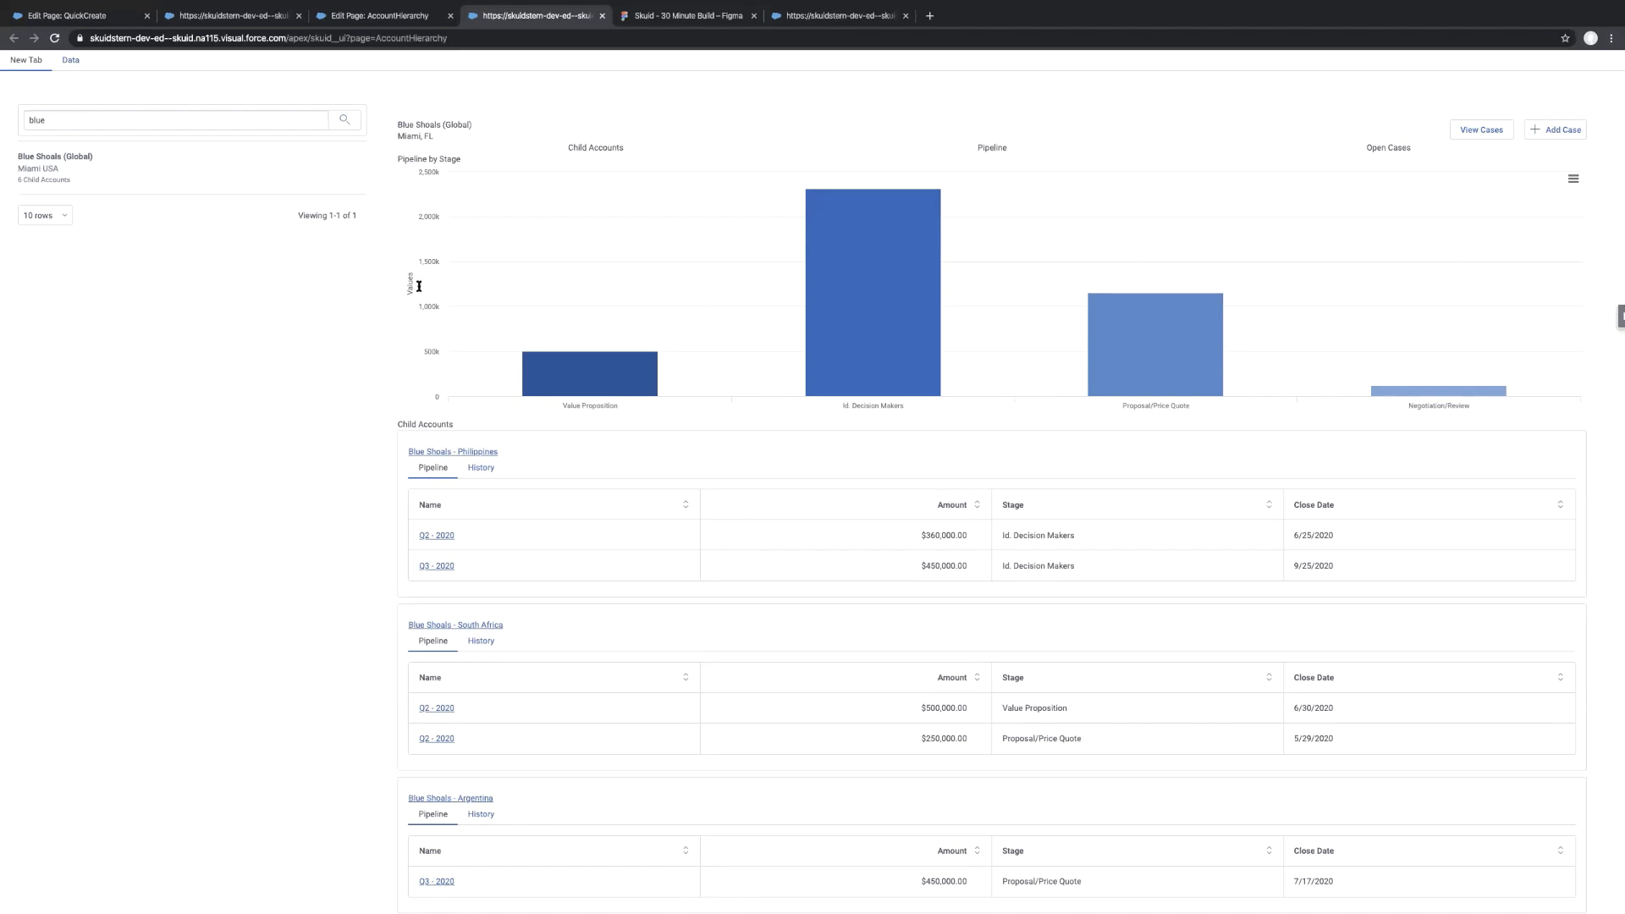
Clear the account search, view the opportunity details behind the chart's Id. Decision Makers bar and close them
{"action": "left_click", "coordinate": [143, 124]}
{"action": "key", "text": "ctrl+a"}
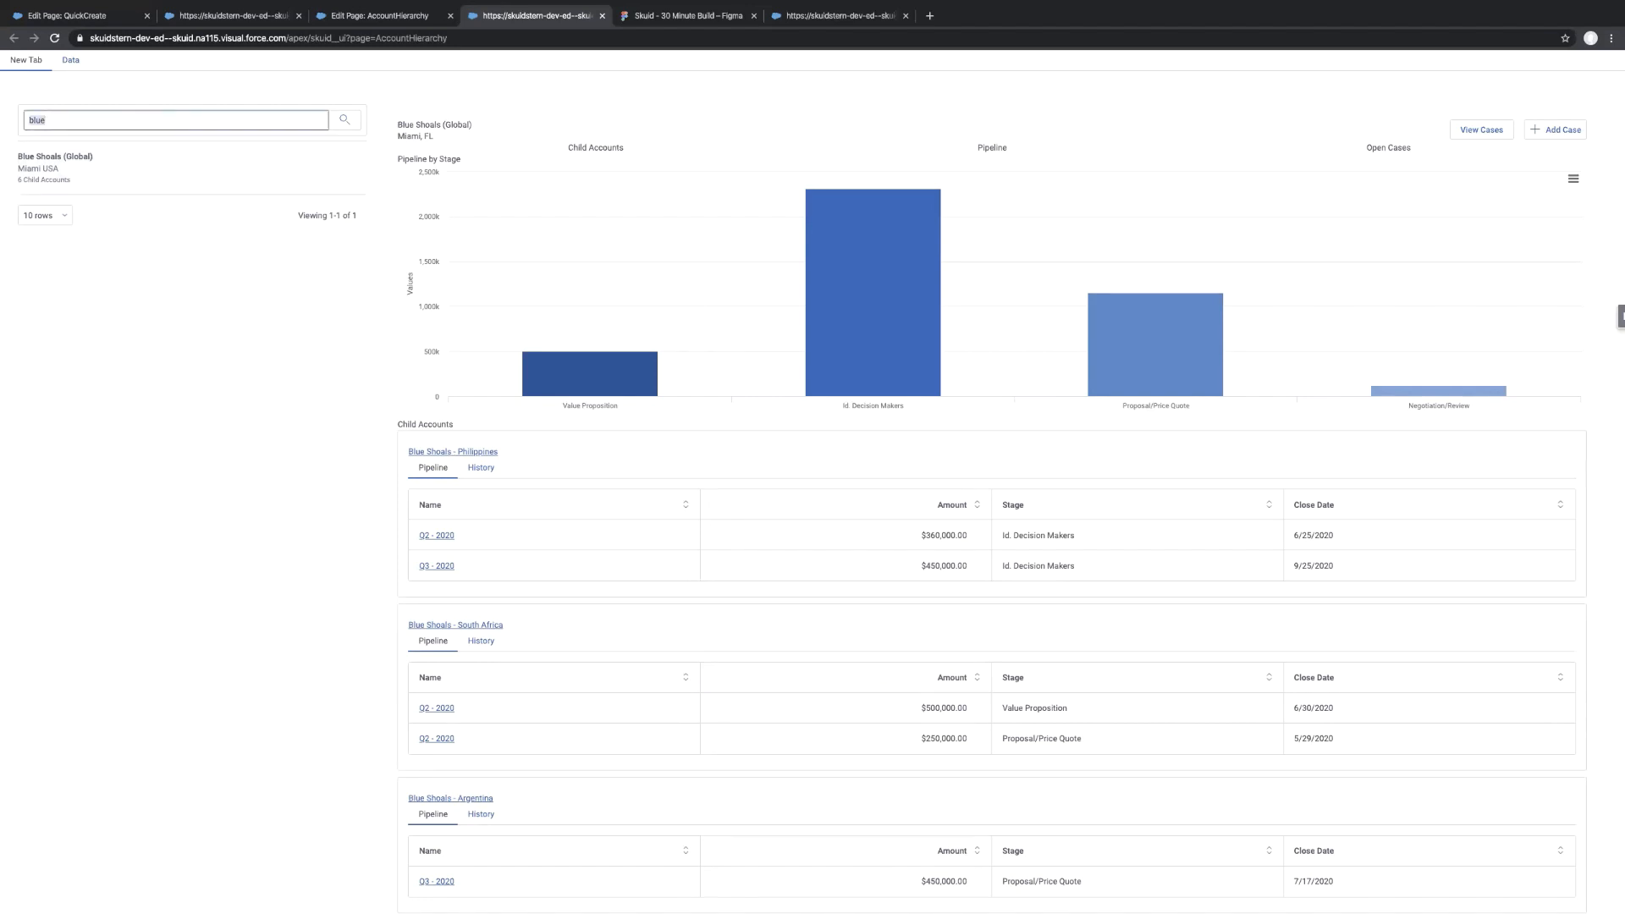
{"action": "key", "text": "BackSpace"}
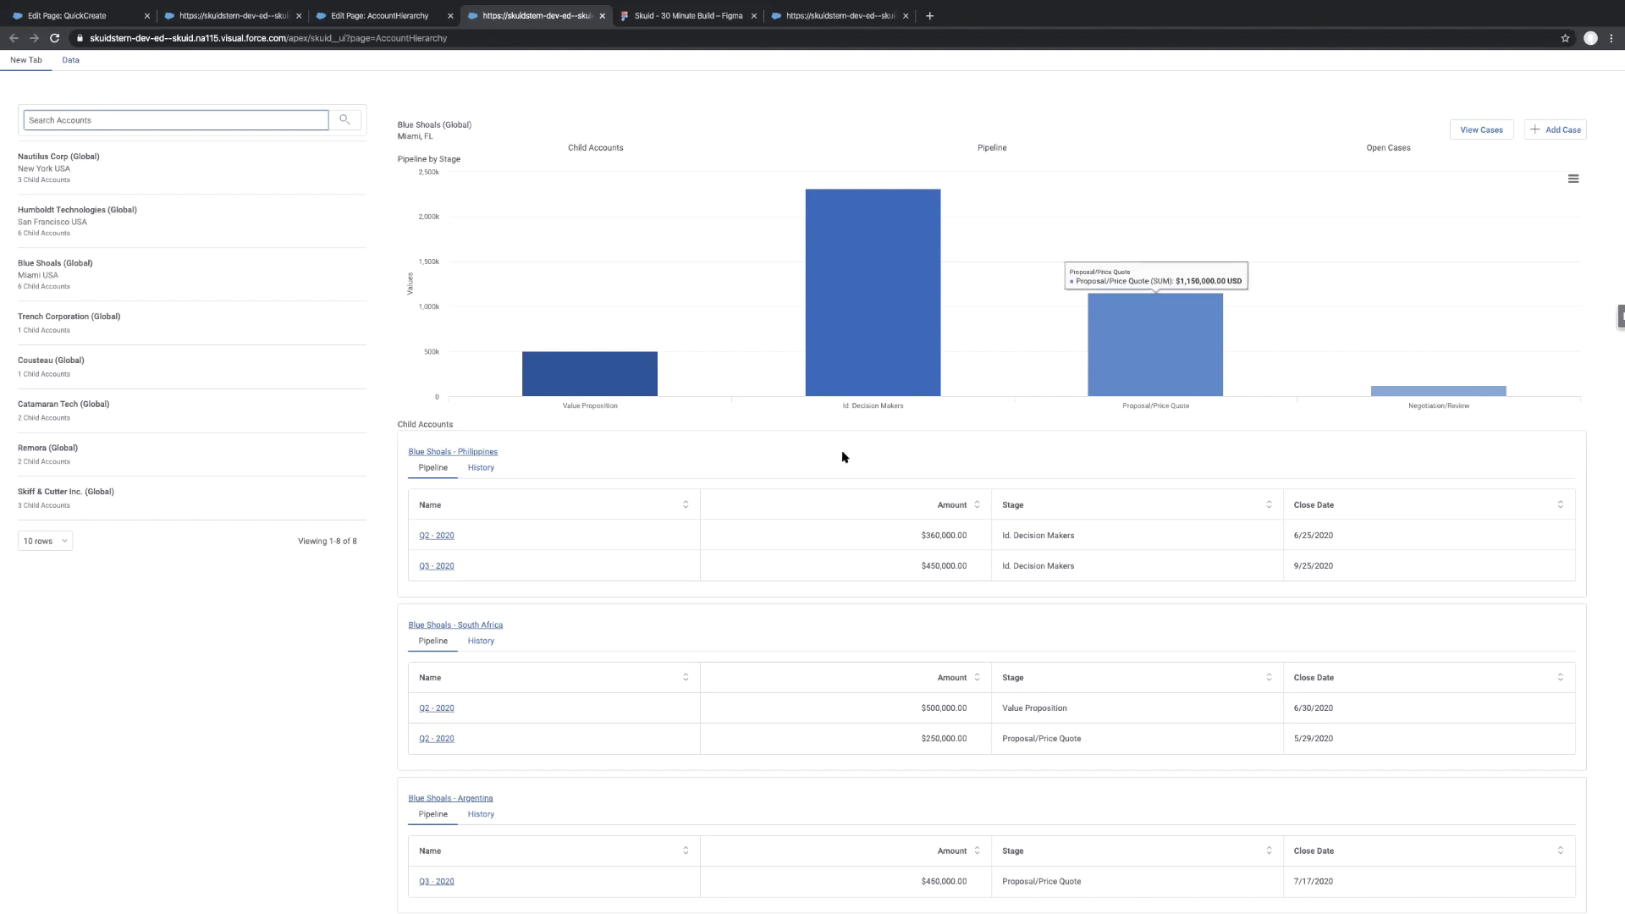
{"action": "left_click", "coordinate": [858, 329]}
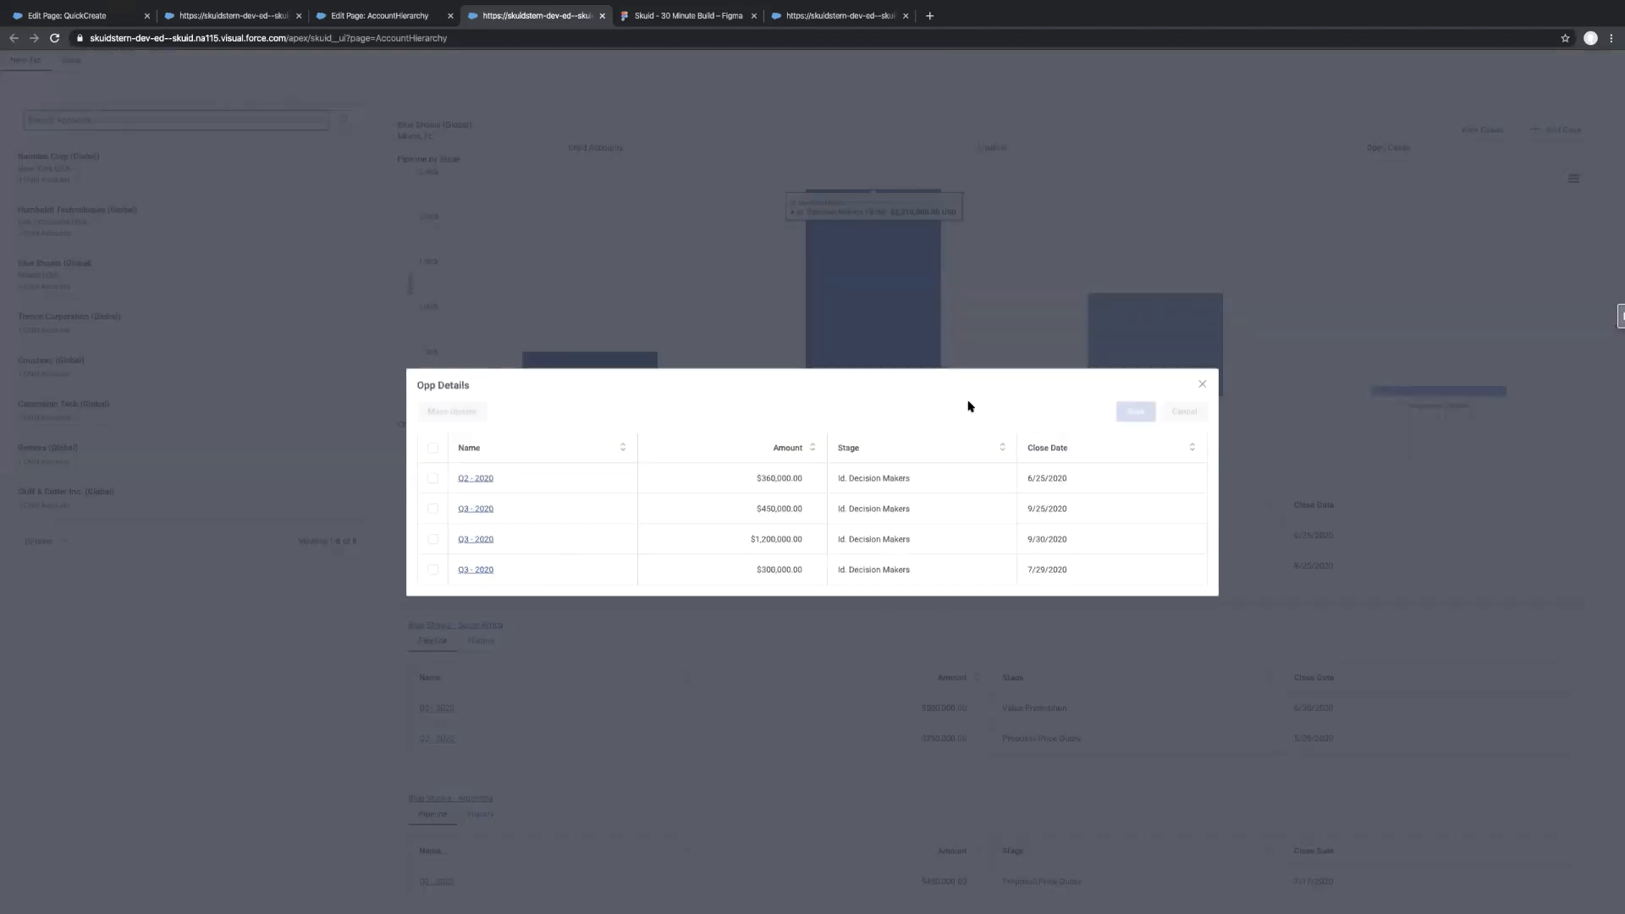
{"action": "left_click", "coordinate": [1203, 386]}
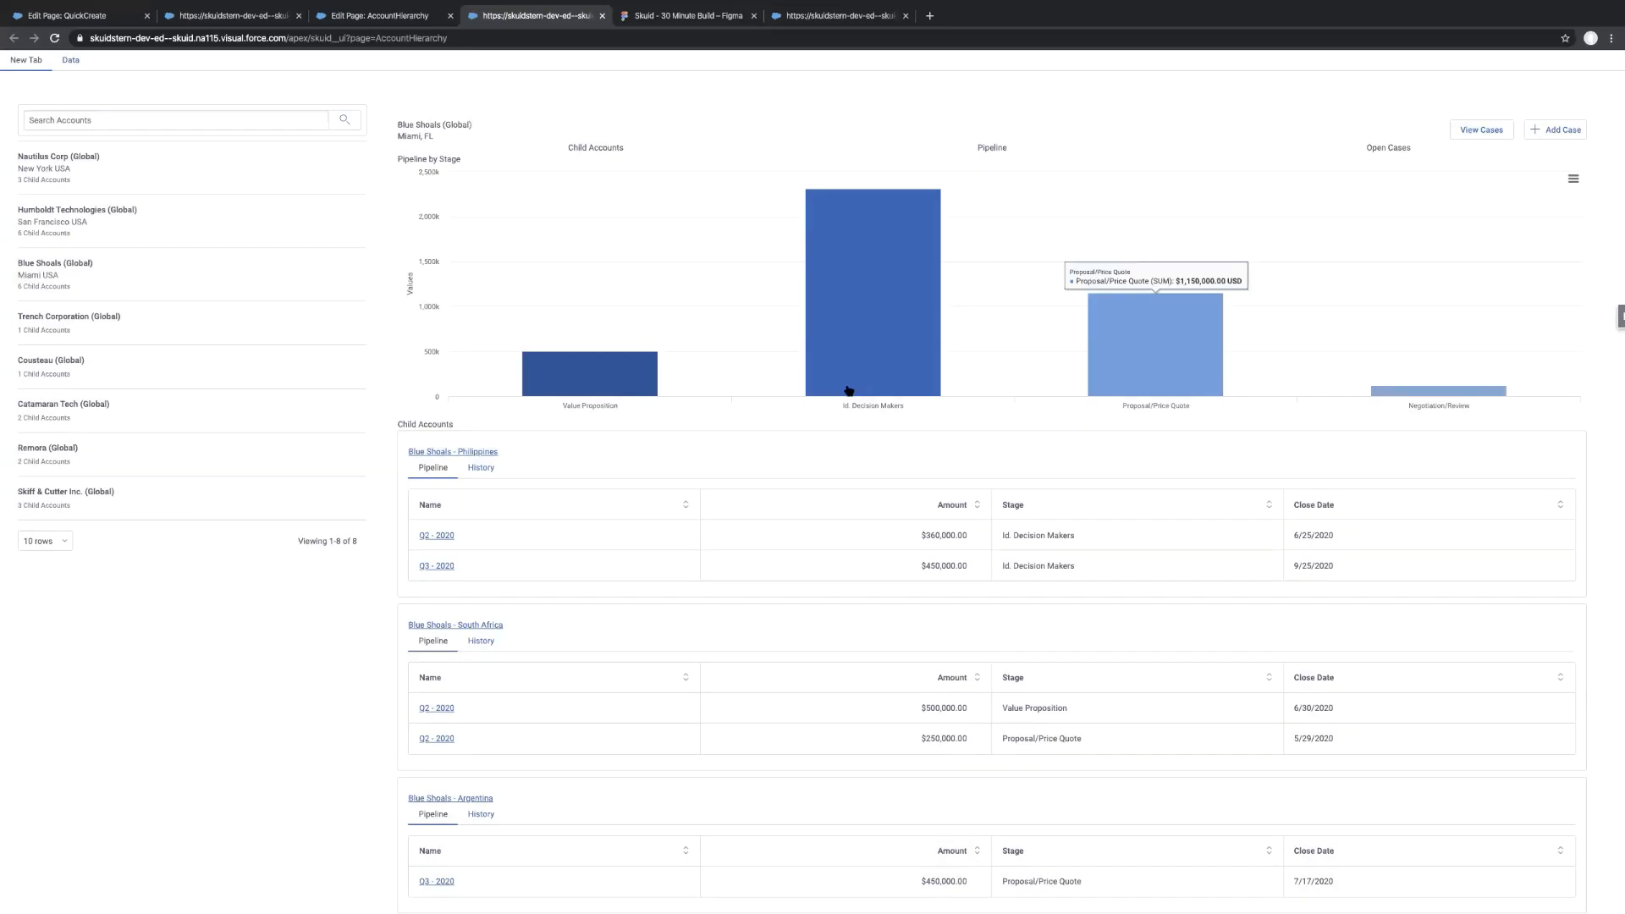